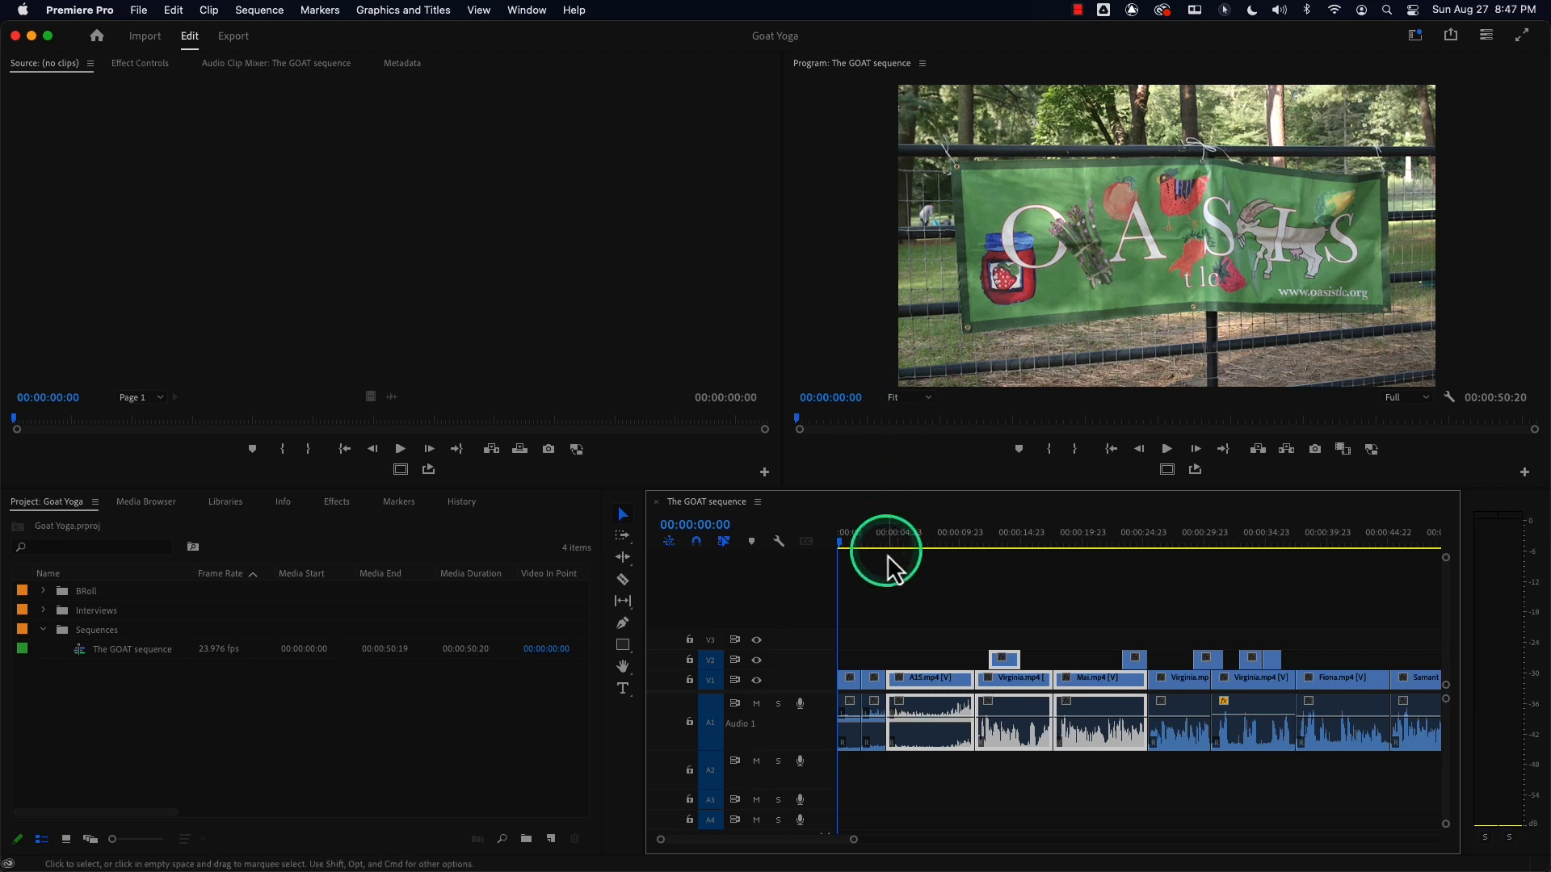
pyautogui.moveTo(877, 540); pyautogui.dragTo(802, 547)
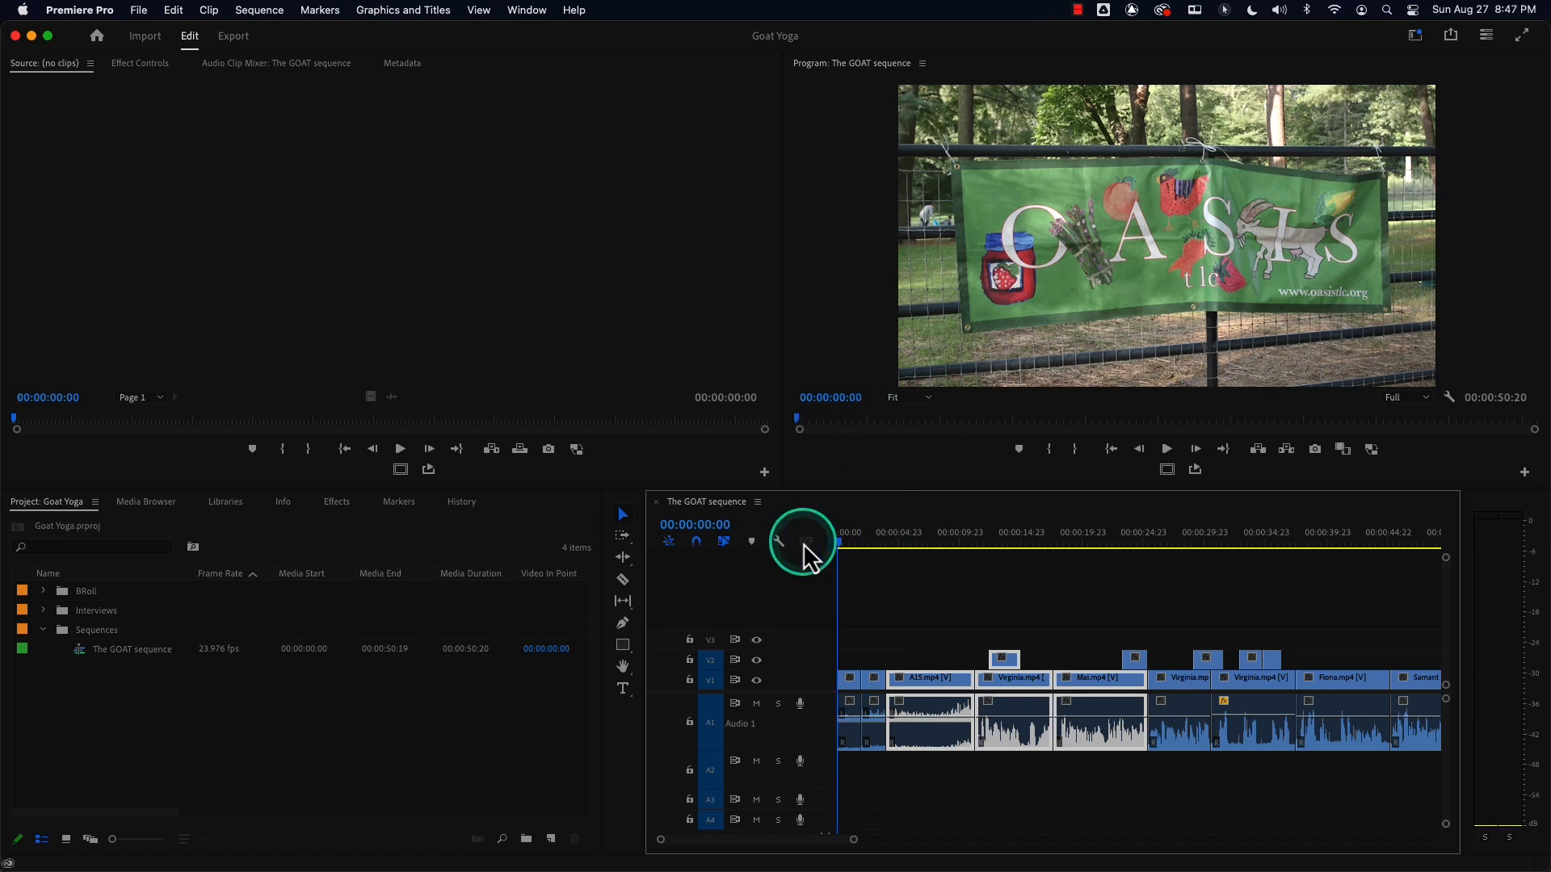
pyautogui.click(898, 606)
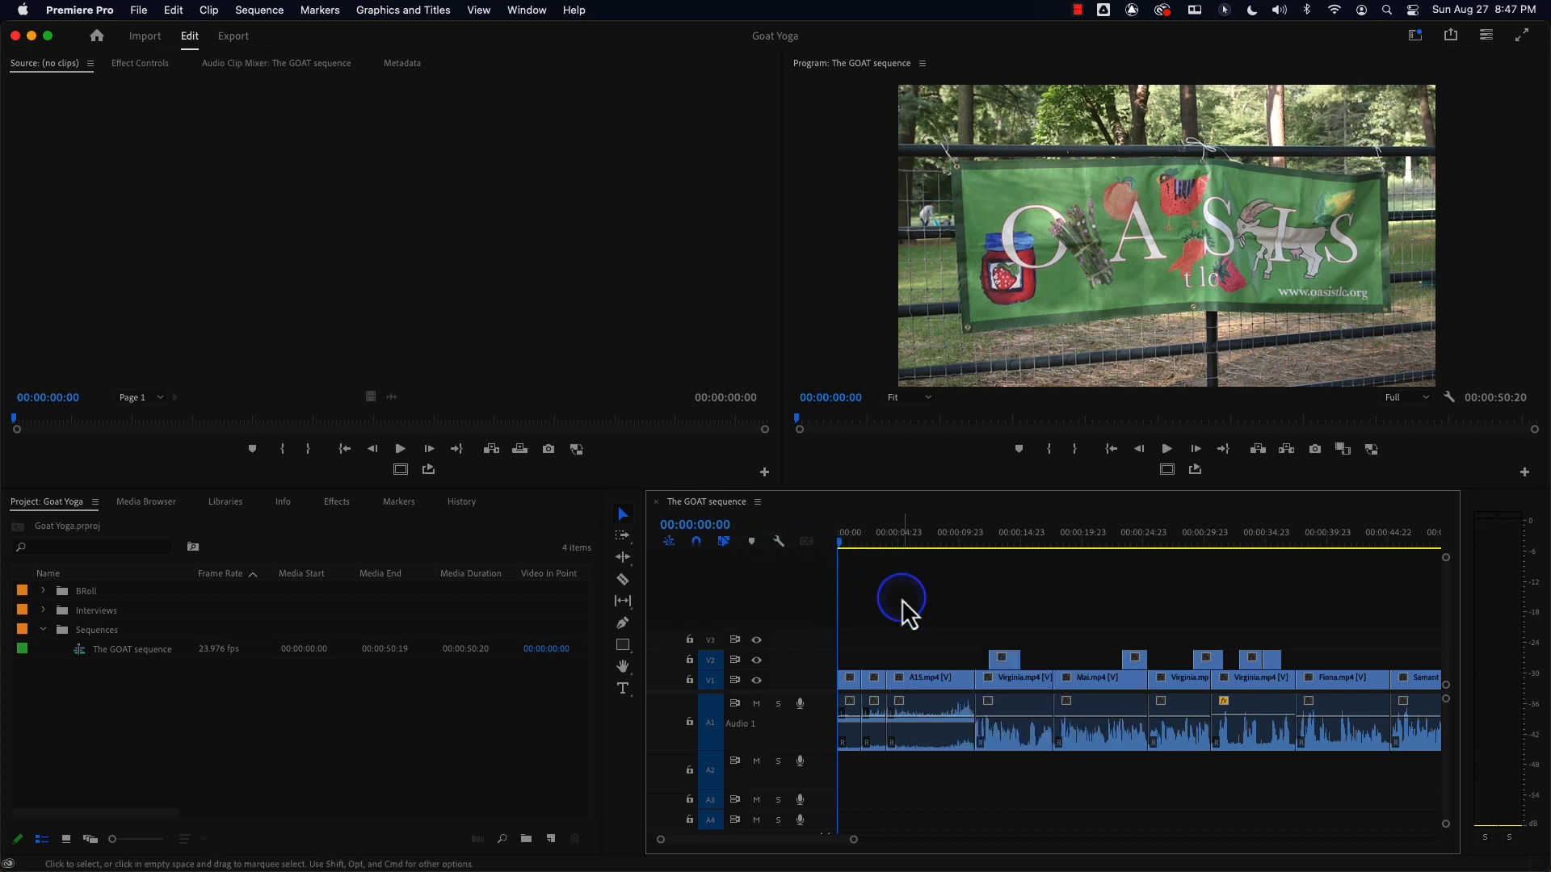
pyautogui.moveTo(875, 539); pyautogui.dragTo(836, 539)
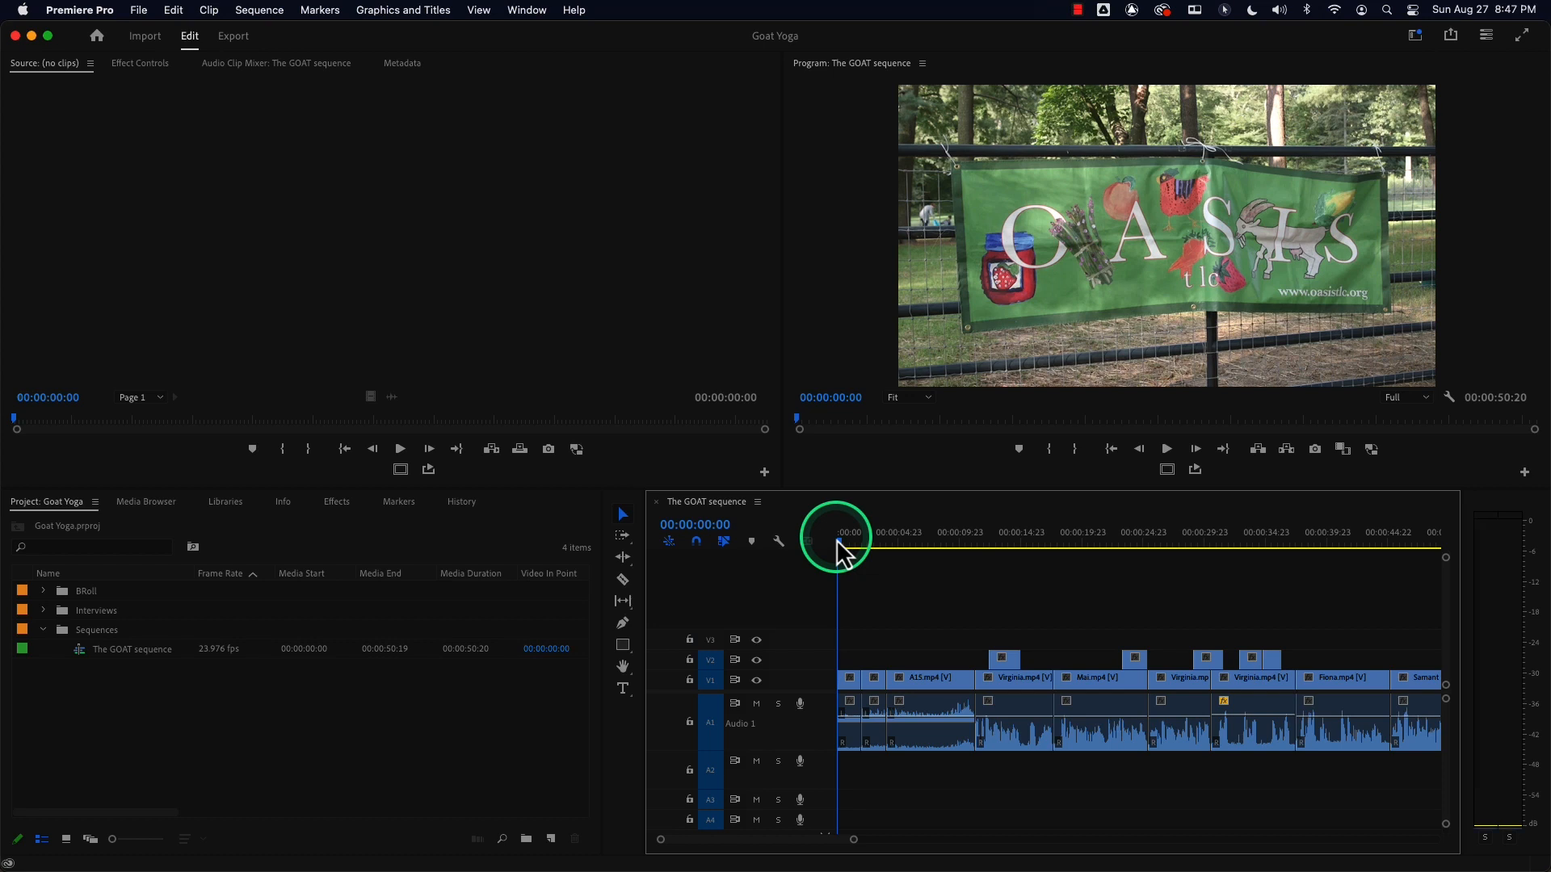
pyautogui.click(836, 543)
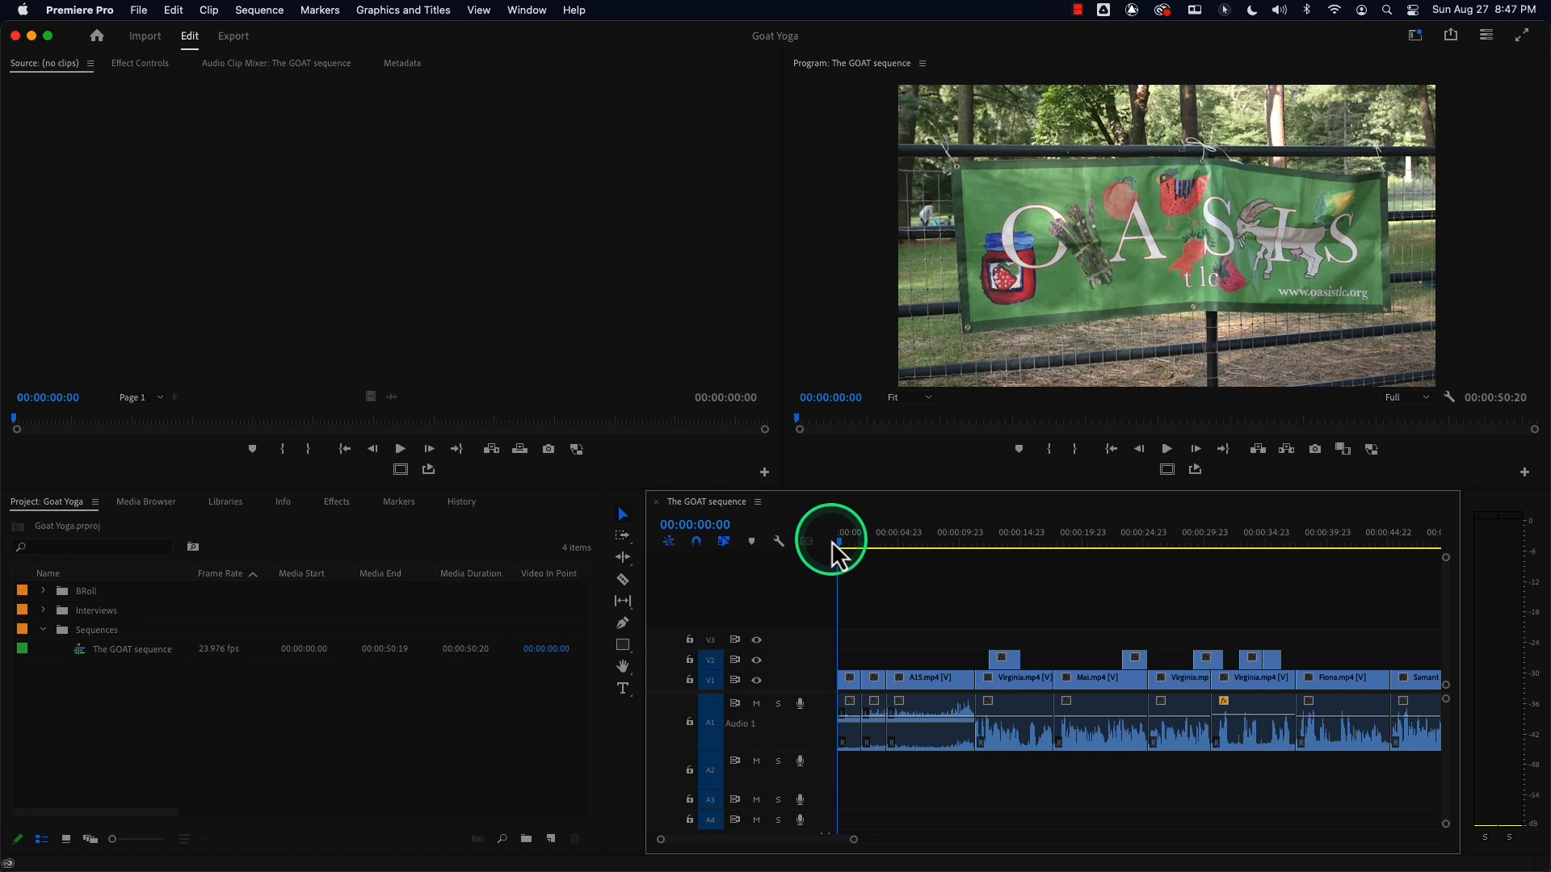
pyautogui.click(824, 548)
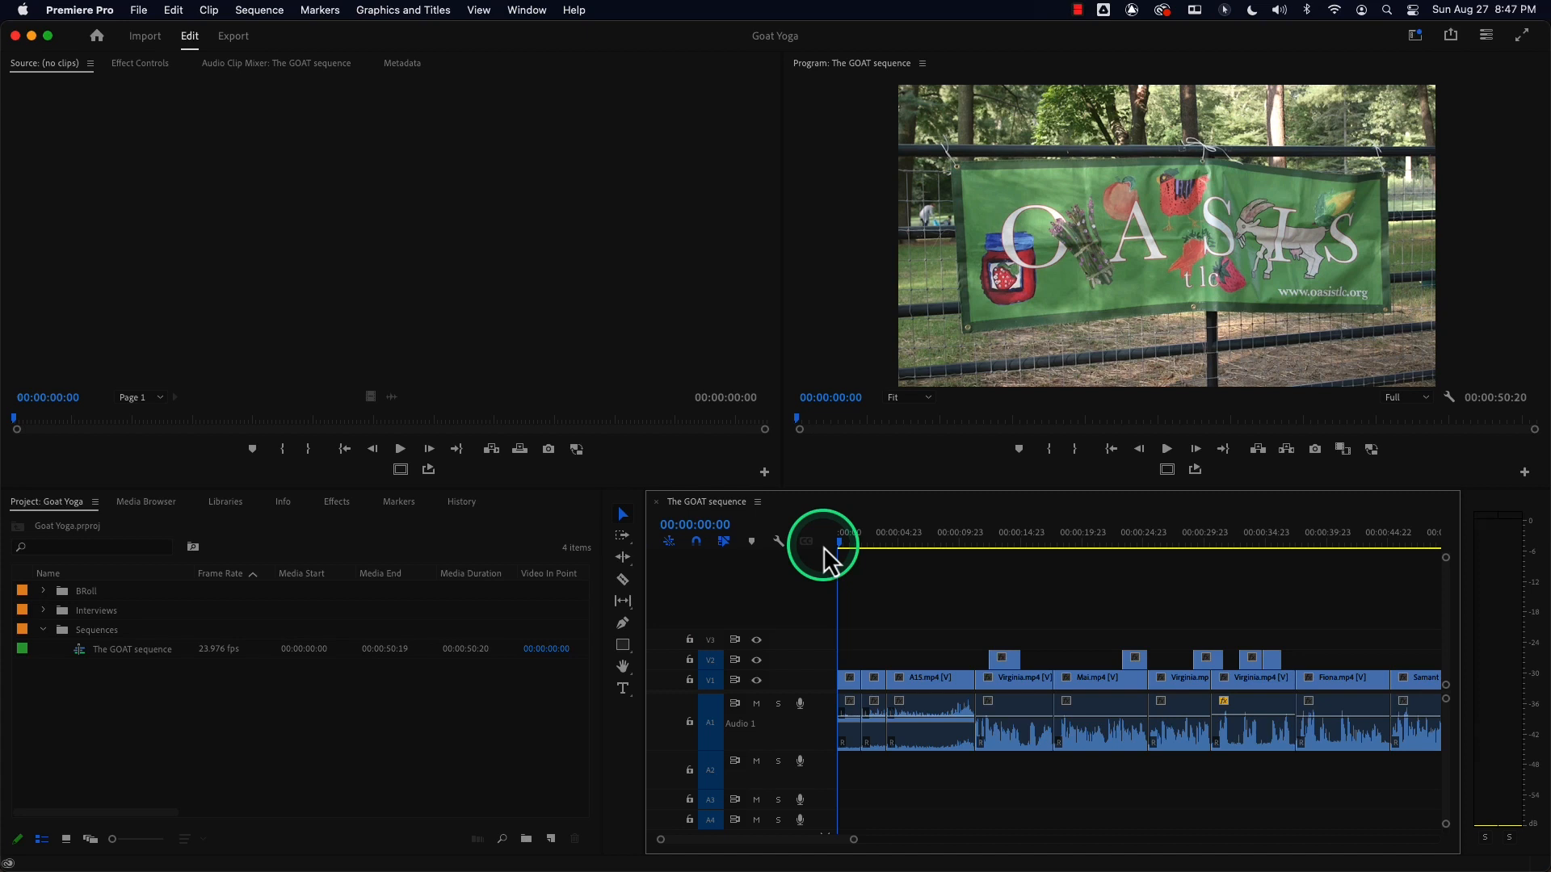
pyautogui.click(849, 543)
pyautogui.click(830, 540)
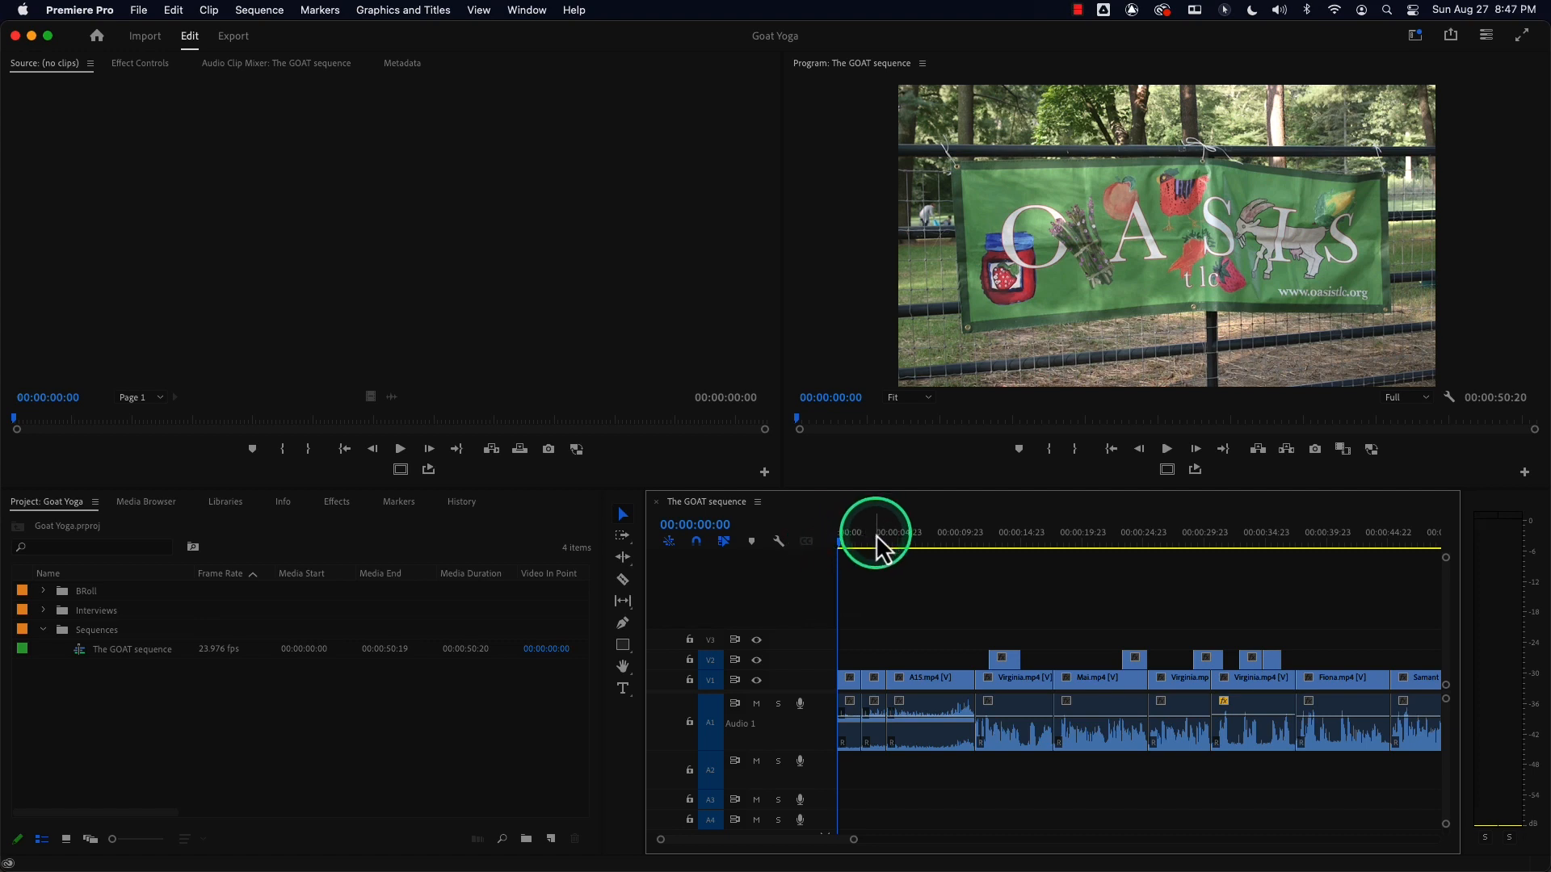
# Create a new sequence named Drag&Drop using the Canon XF MPEG2 1080p24 preset.
pyautogui.press('super+n')
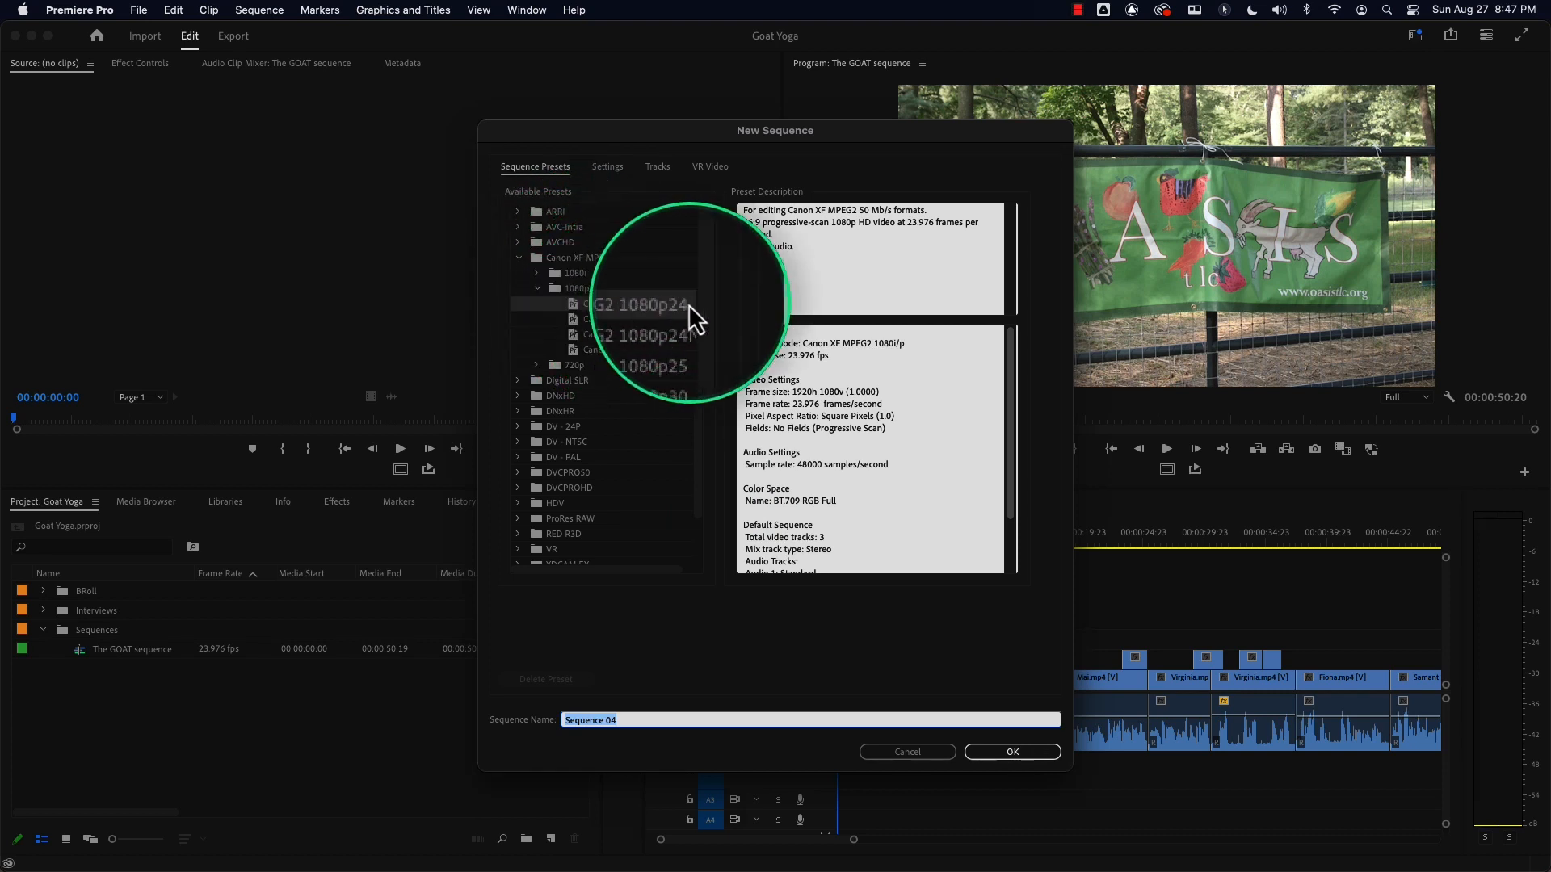
pyautogui.click(667, 310)
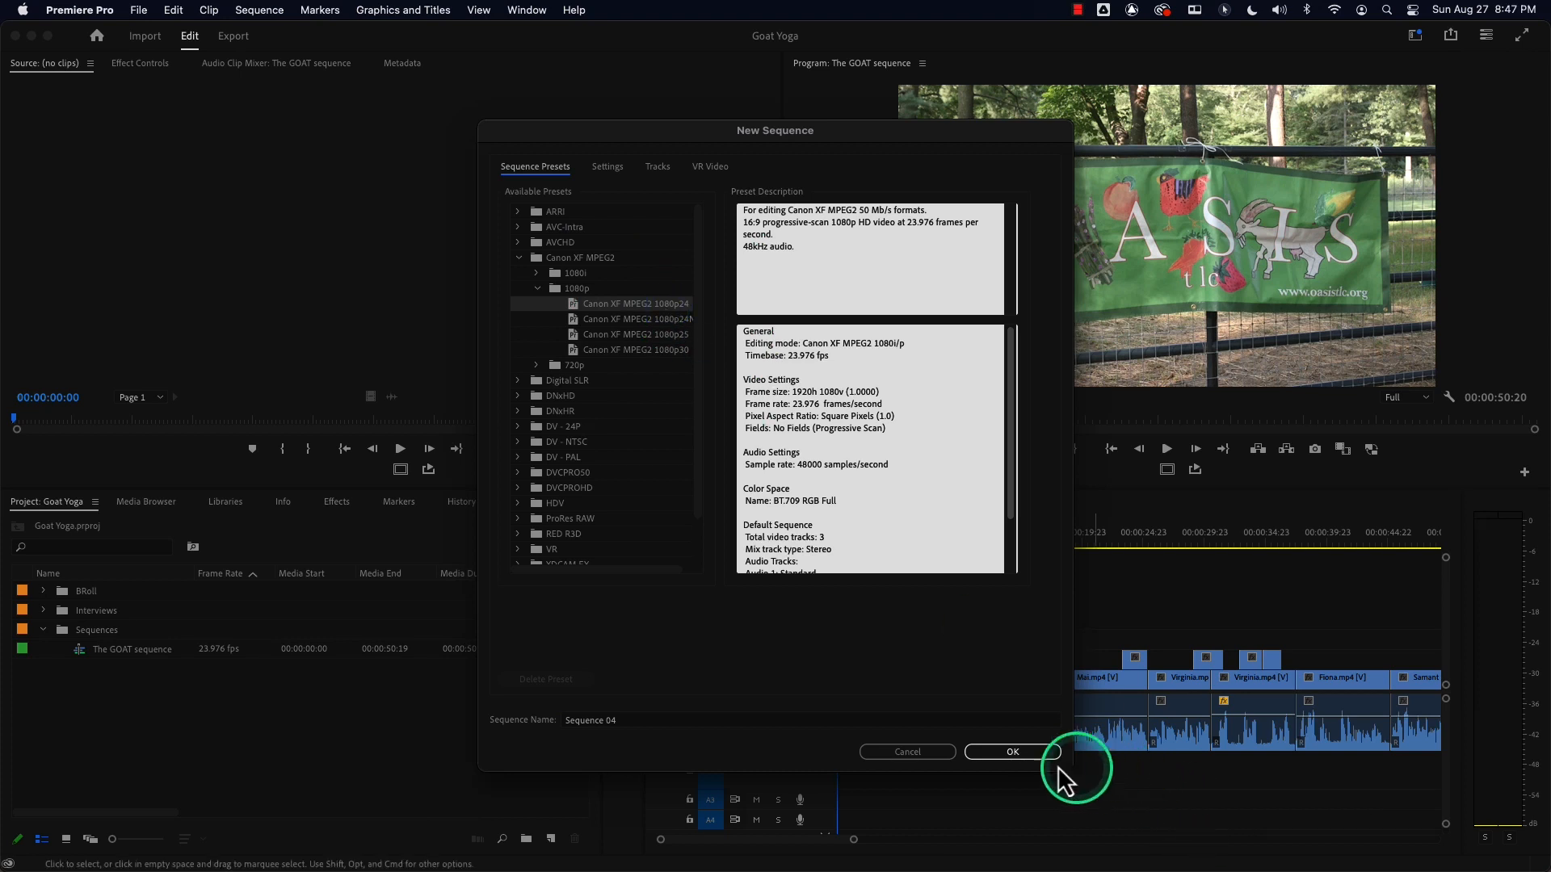
pyautogui.click(747, 719)
pyautogui.doubleClick(747, 719)
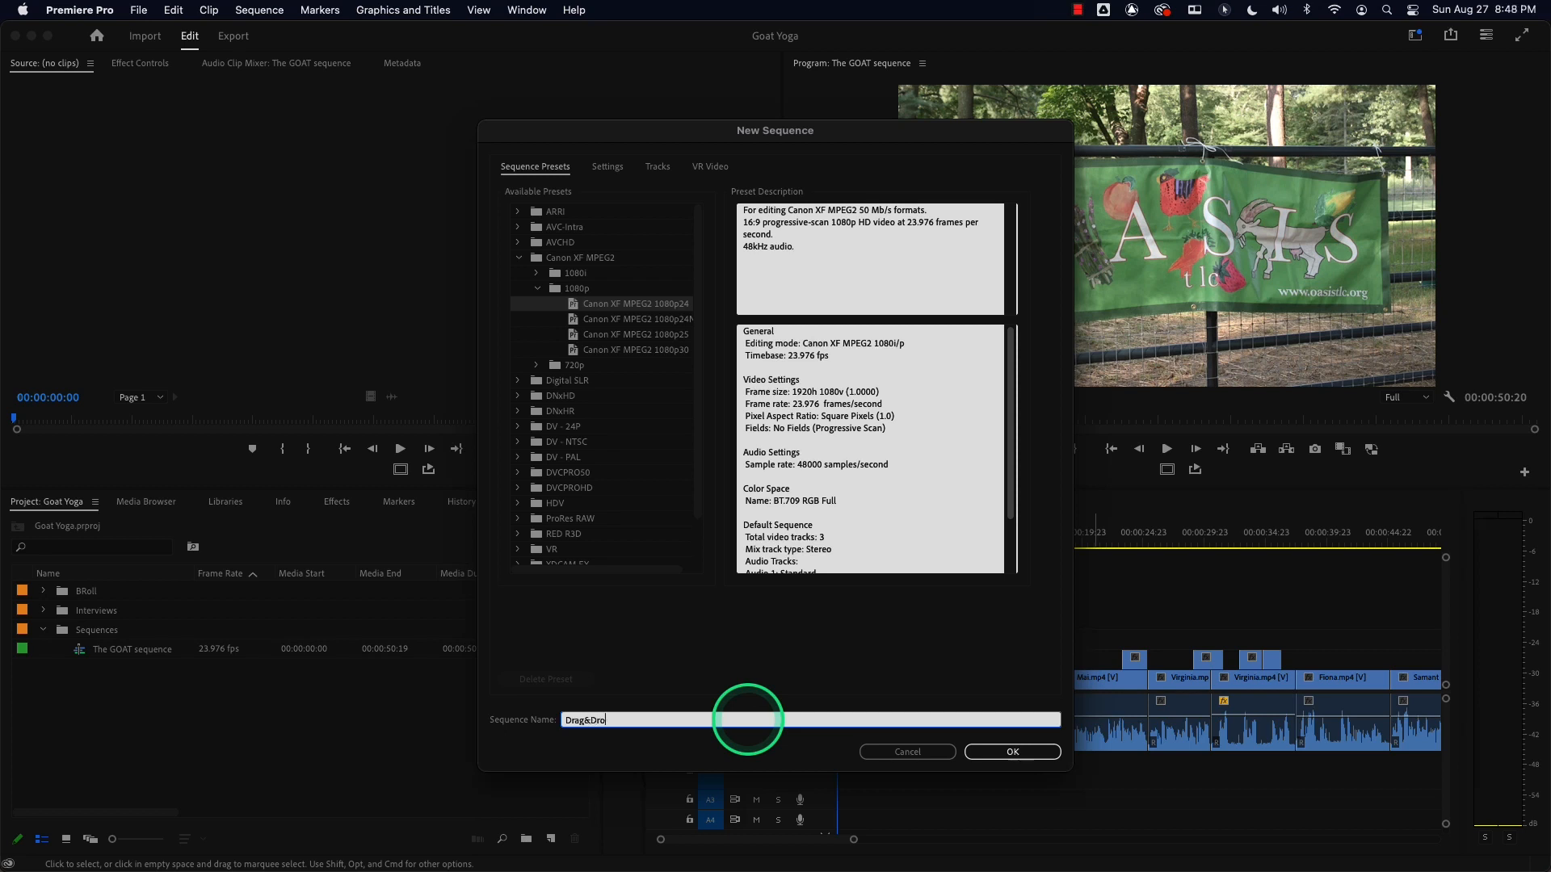
pyautogui.write('Drag&Drop')
pyautogui.press('Return')
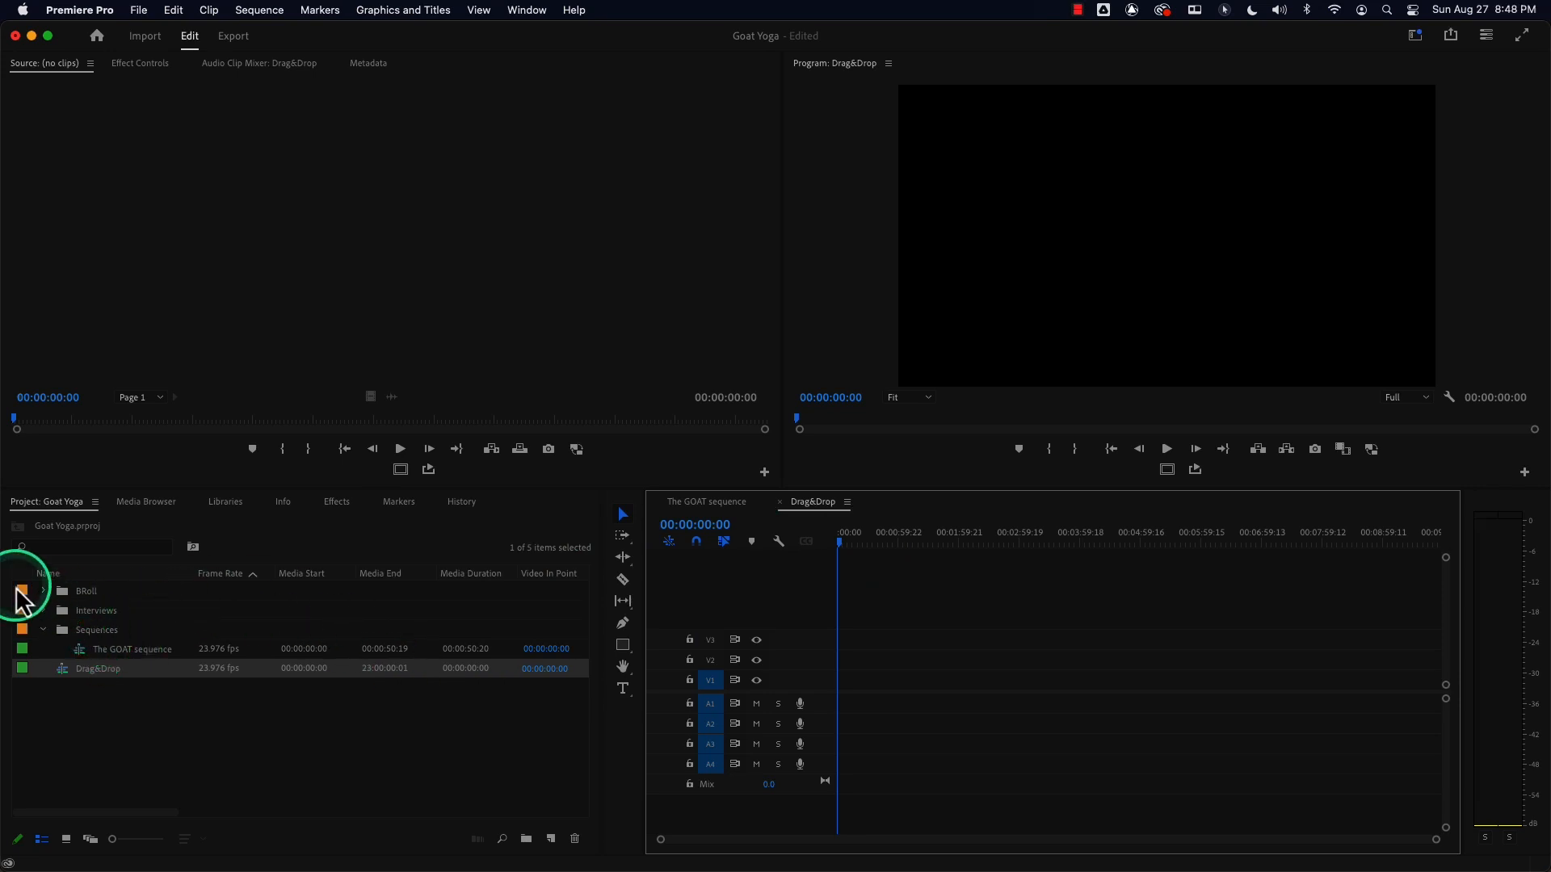
# Open the BRoll bin in its own floating window and enlarge that window.
pyautogui.click(43, 591)
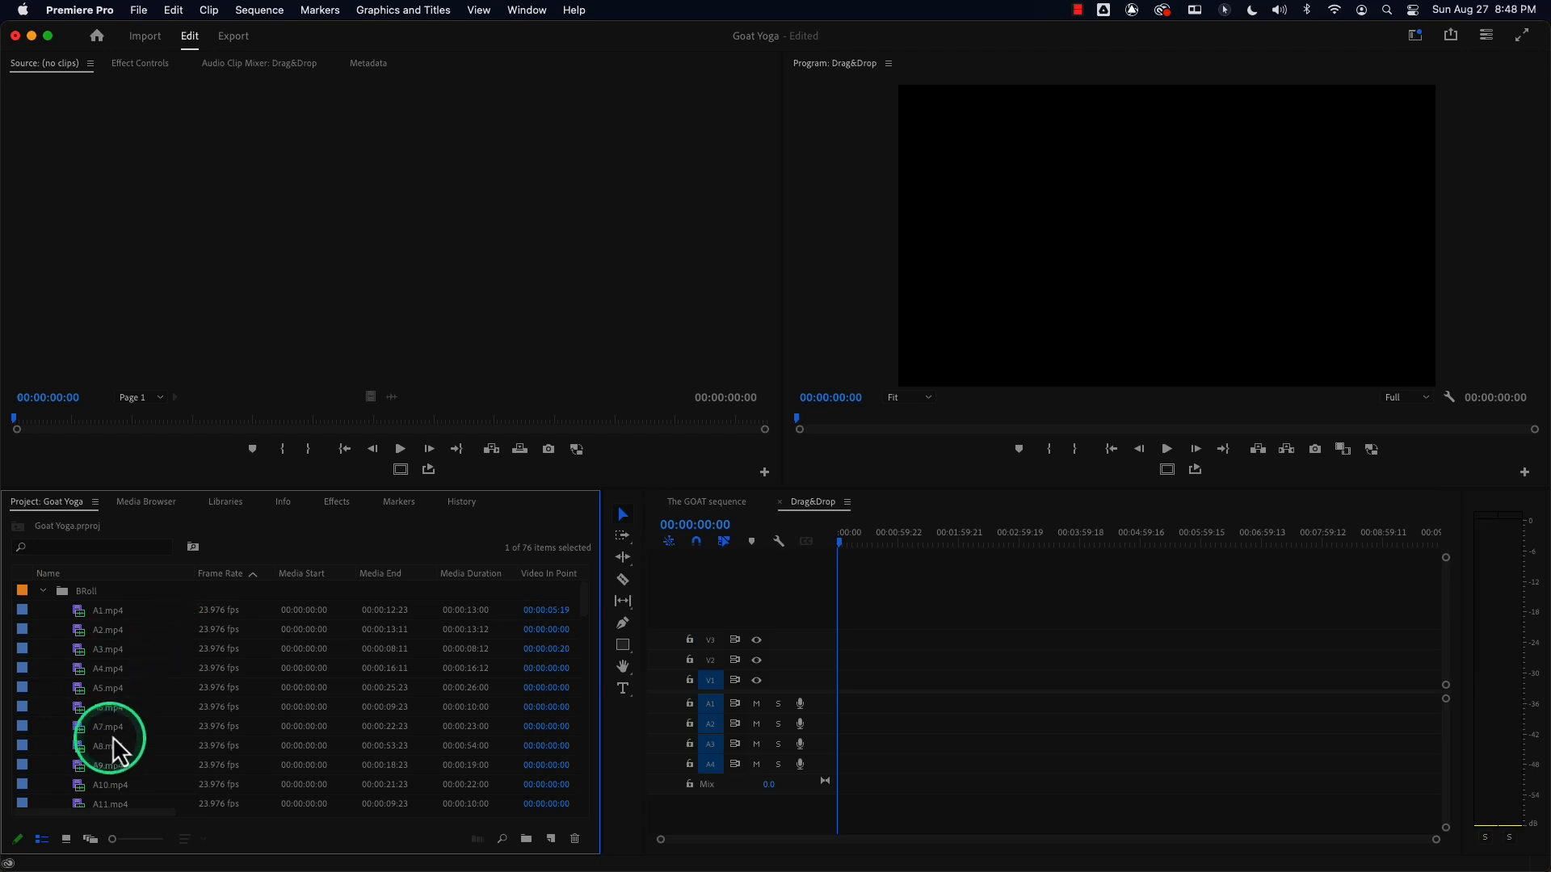
pyautogui.click(43, 592)
pyautogui.doubleClick(62, 591)
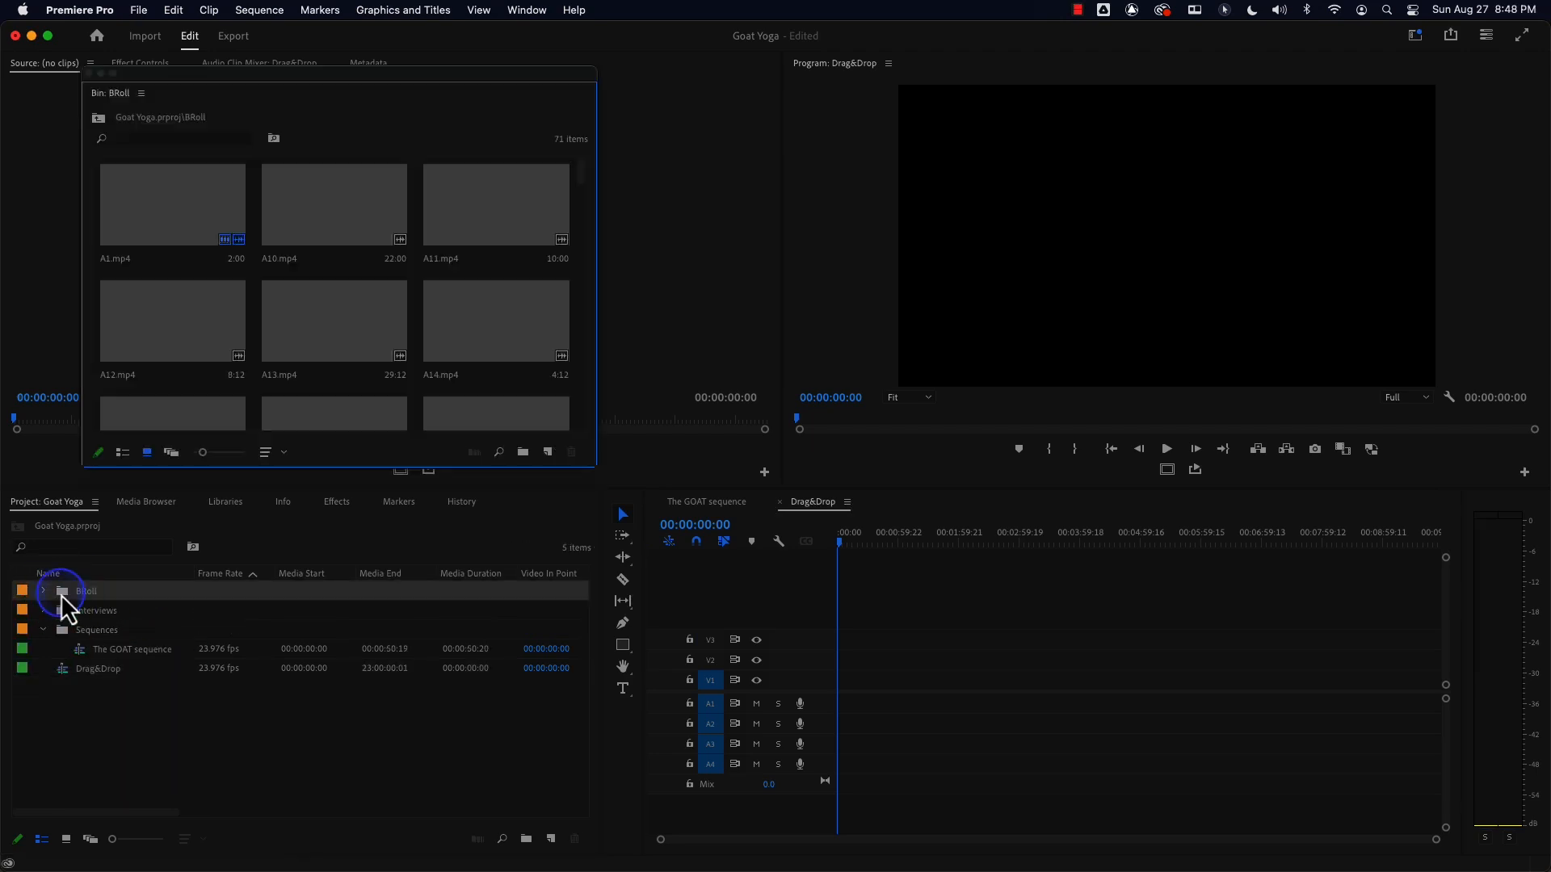
pyautogui.moveTo(598, 468); pyautogui.dragTo(677, 525)
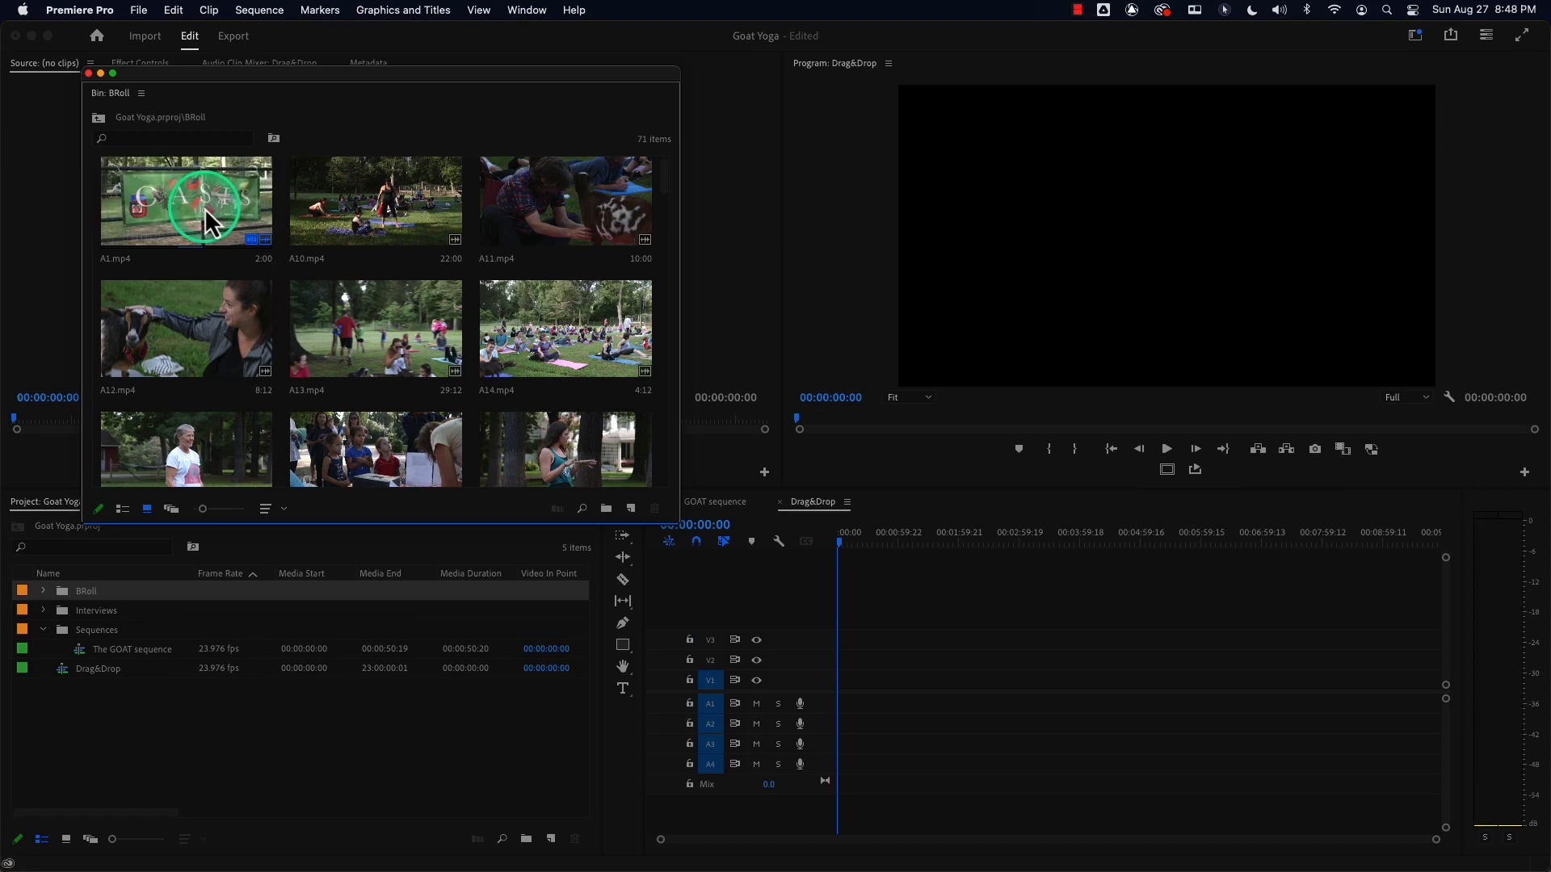
# Open A1.mp4 in the Source Monitor, move the bin window aside, and scrub through the clip.
pyautogui.doubleClick(223, 228)
pyautogui.moveTo(251, 72); pyautogui.dragTo(533, 635)
pyautogui.moveTo(395, 388); pyautogui.dragTo(399, 418)
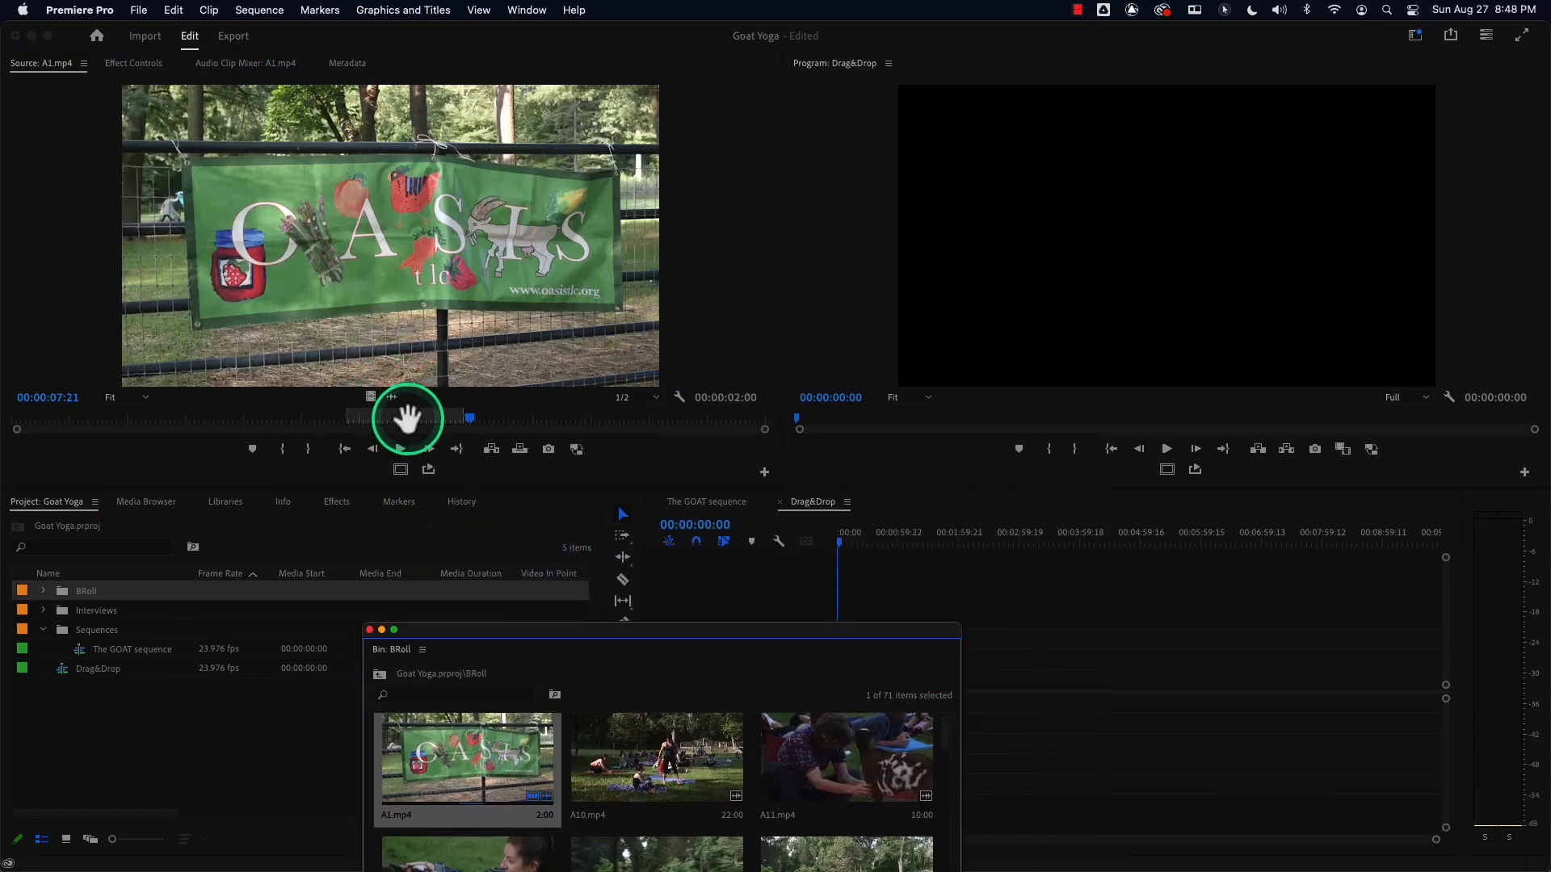
pyautogui.moveTo(473, 417); pyautogui.dragTo(390, 418)
# Mark In and Out points in A1.mp4, jump to each of them, and clear both marks.
pyautogui.press('i')
pyautogui.press('o')
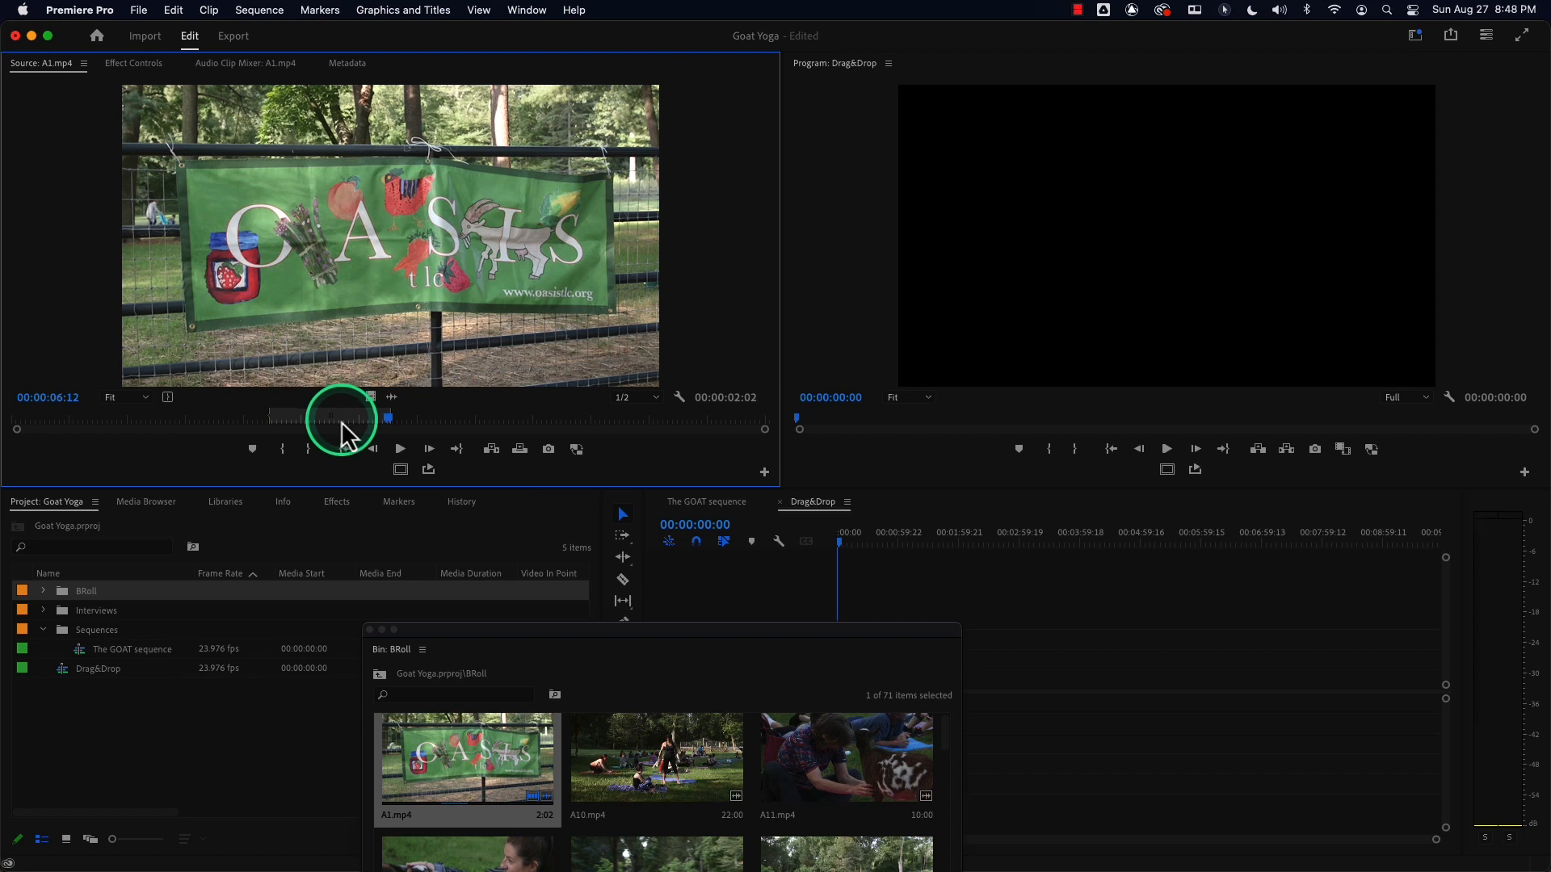
pyautogui.hotkey('shift', 'i')
pyautogui.hotkey('shift', 'o')
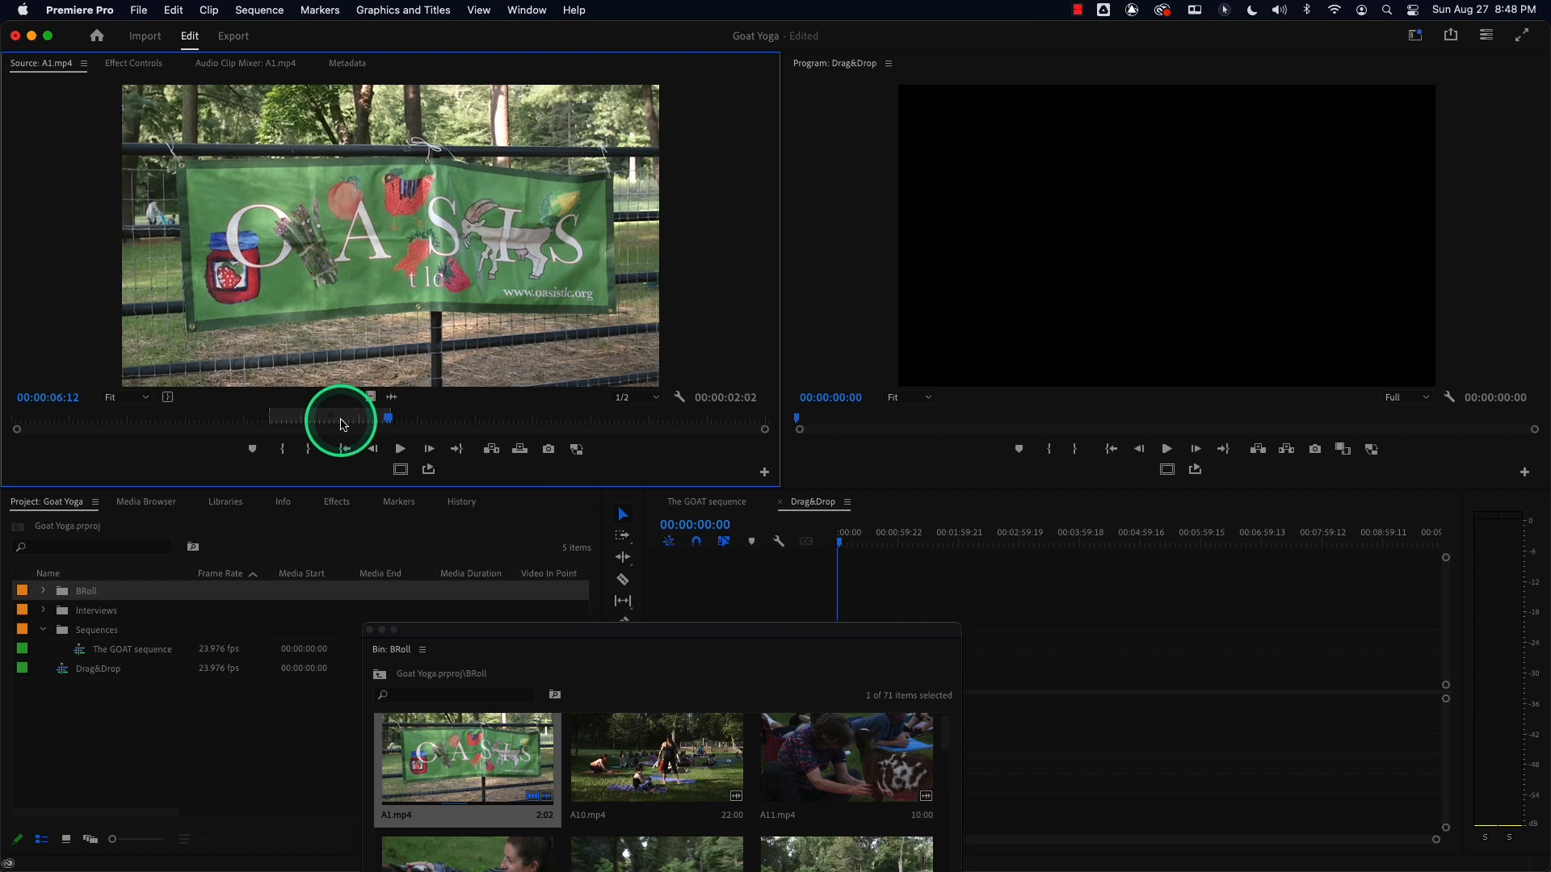
pyautogui.hotkey('alt', 'i')
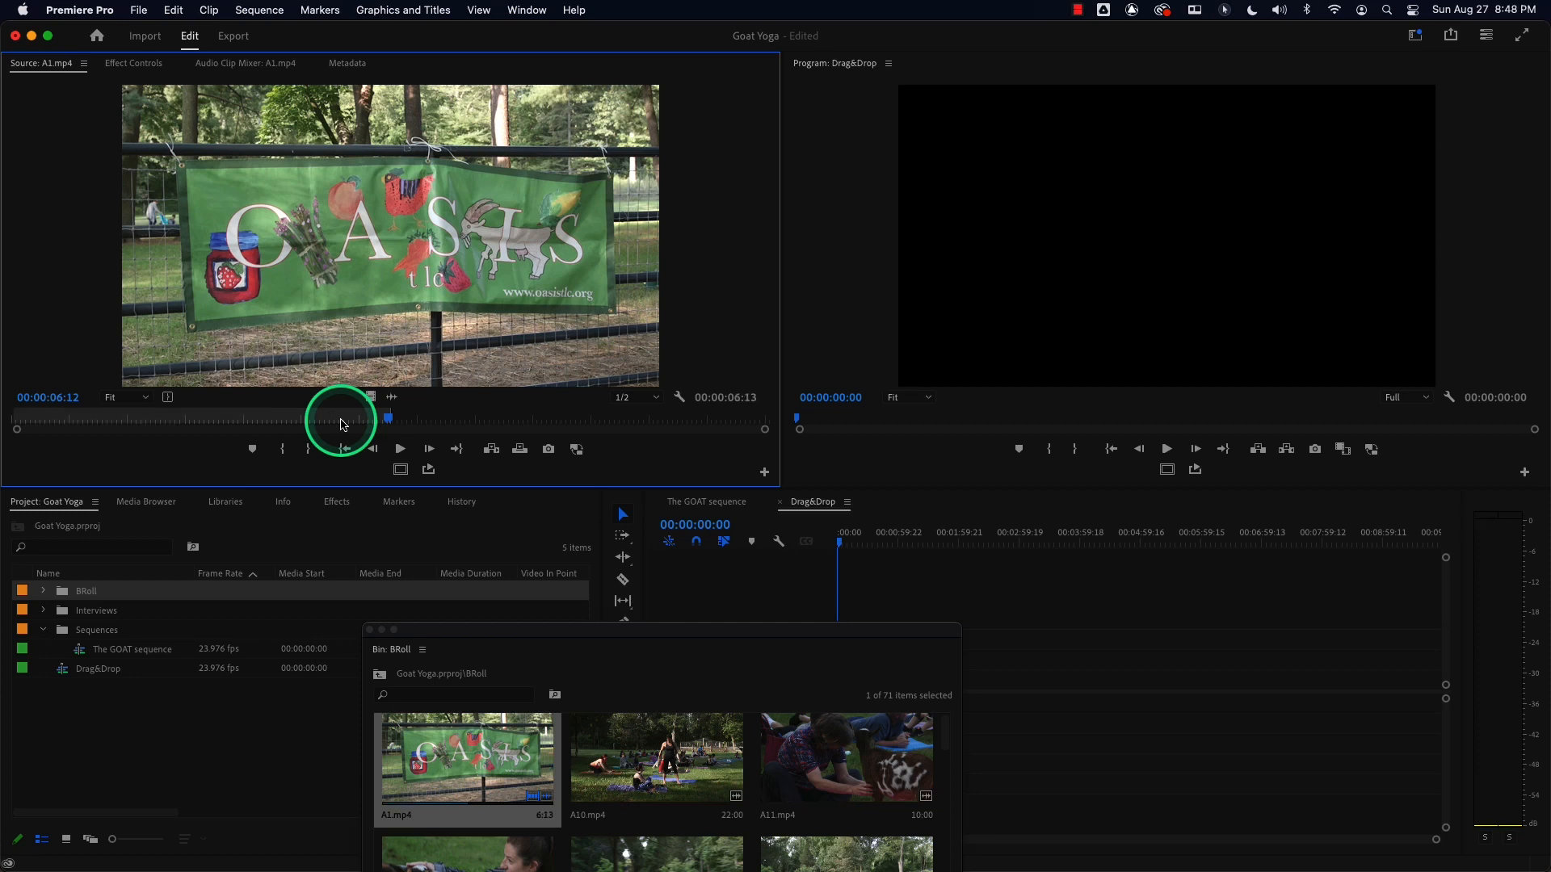
pyautogui.hotkey('alt', 'o')
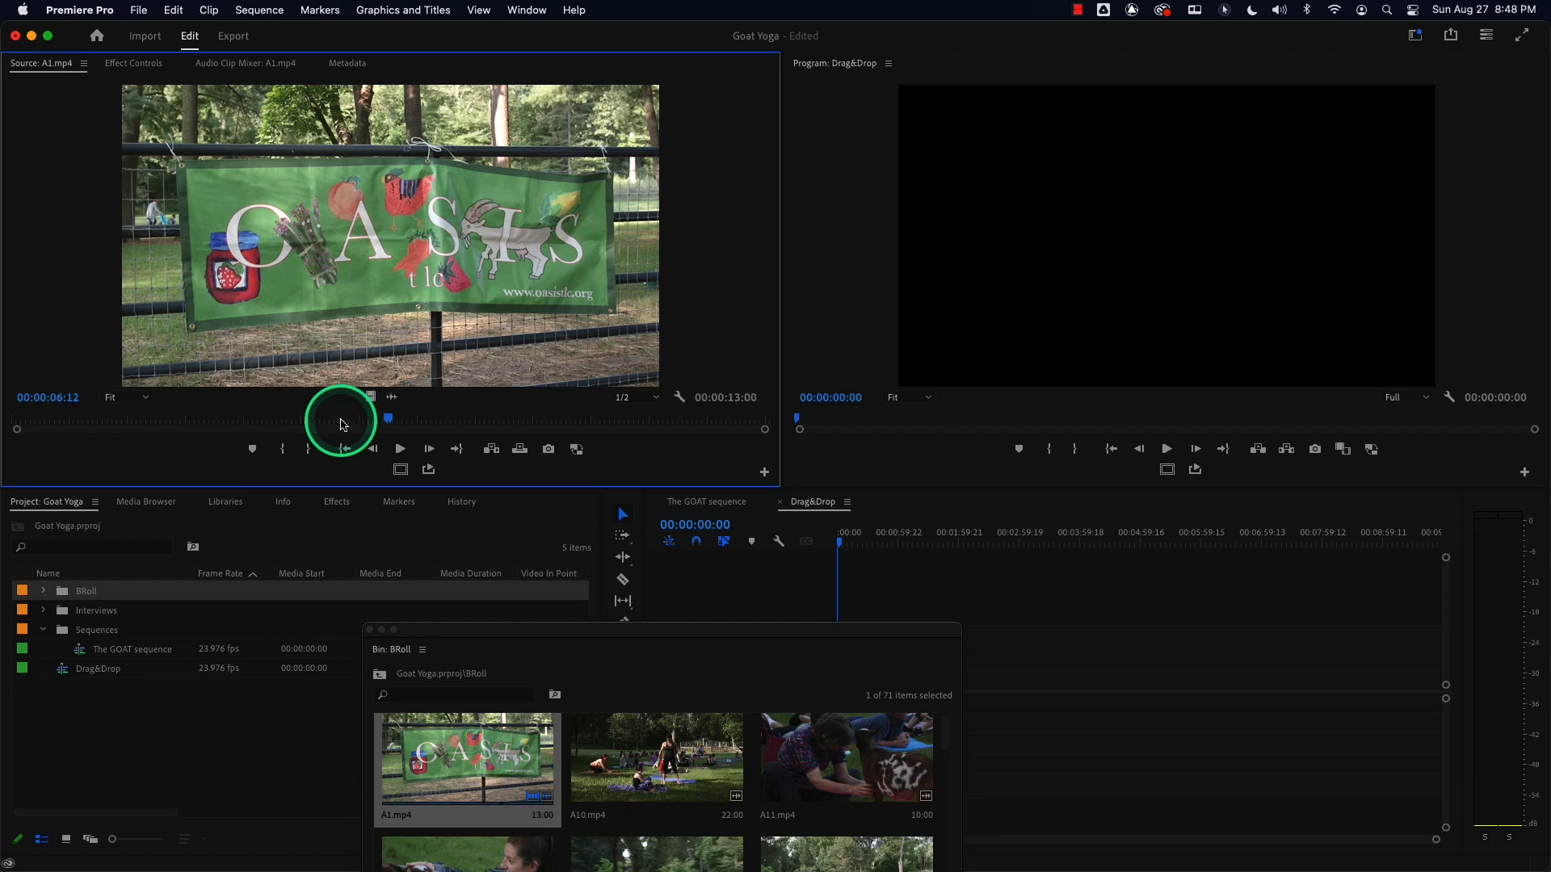
pyautogui.moveTo(390, 418); pyautogui.dragTo(361, 418)
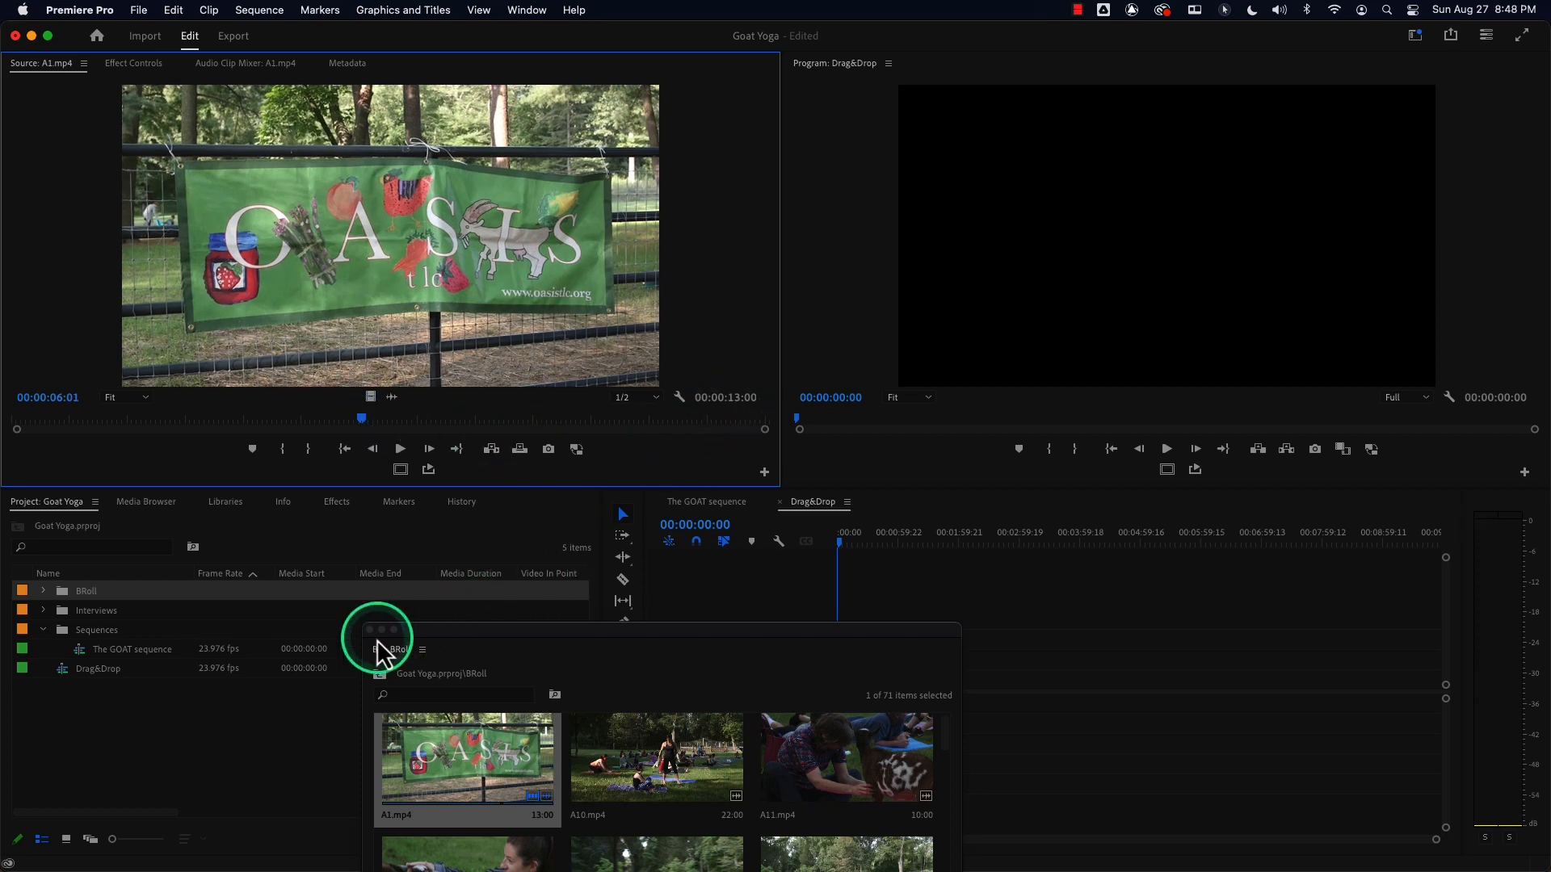
pyautogui.moveTo(441, 630); pyautogui.dragTo(219, 418)
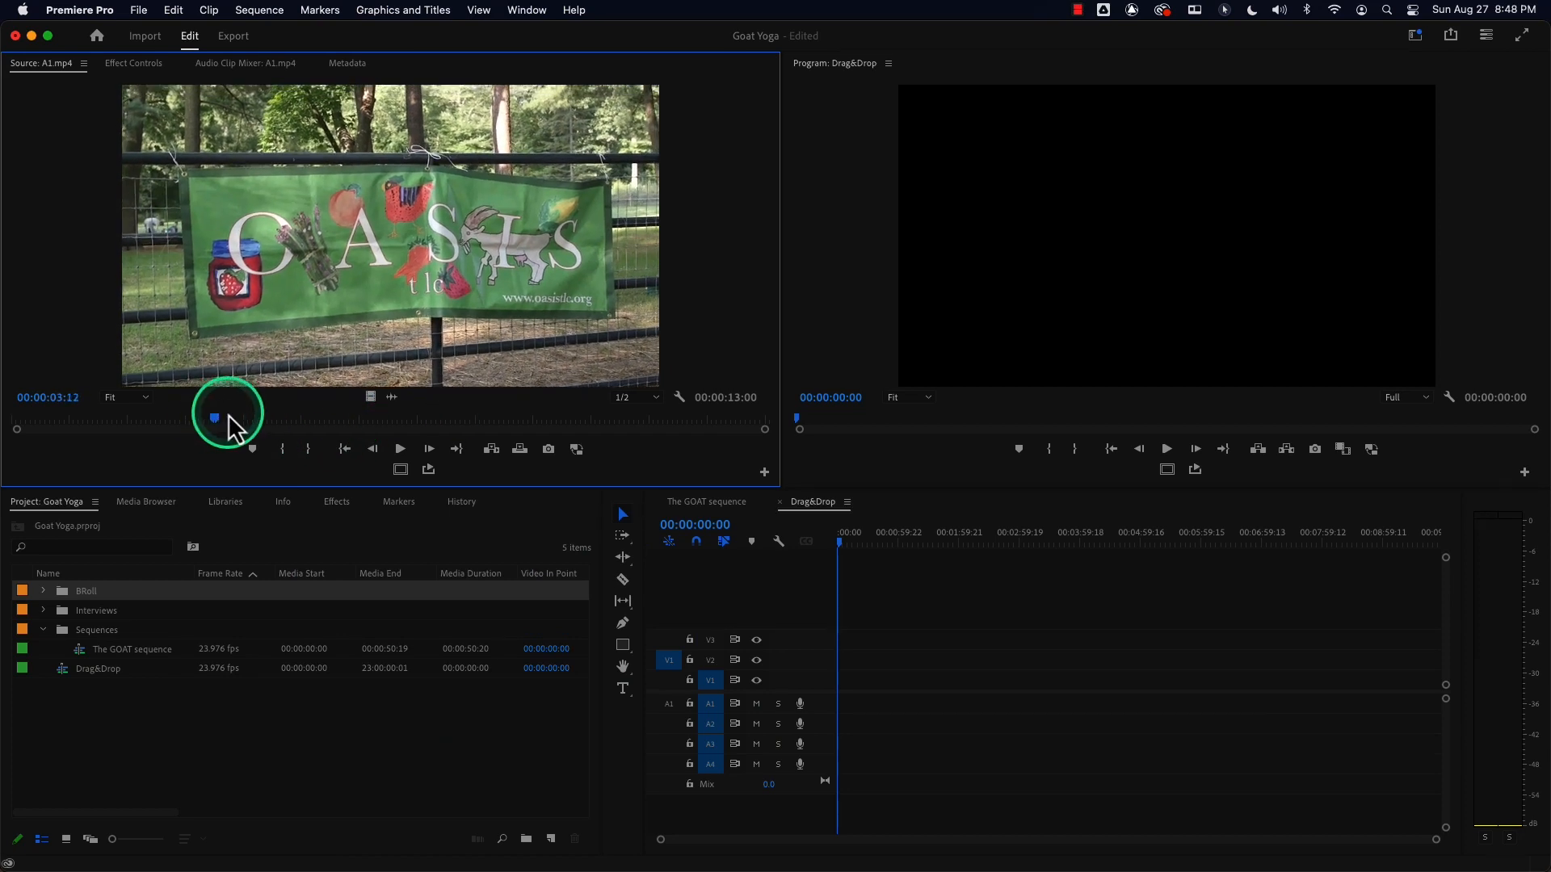
# Drag the whole A1.mp4 clip from the Source Monitor to the start of V1 and play it back.
pyautogui.click(670, 683)
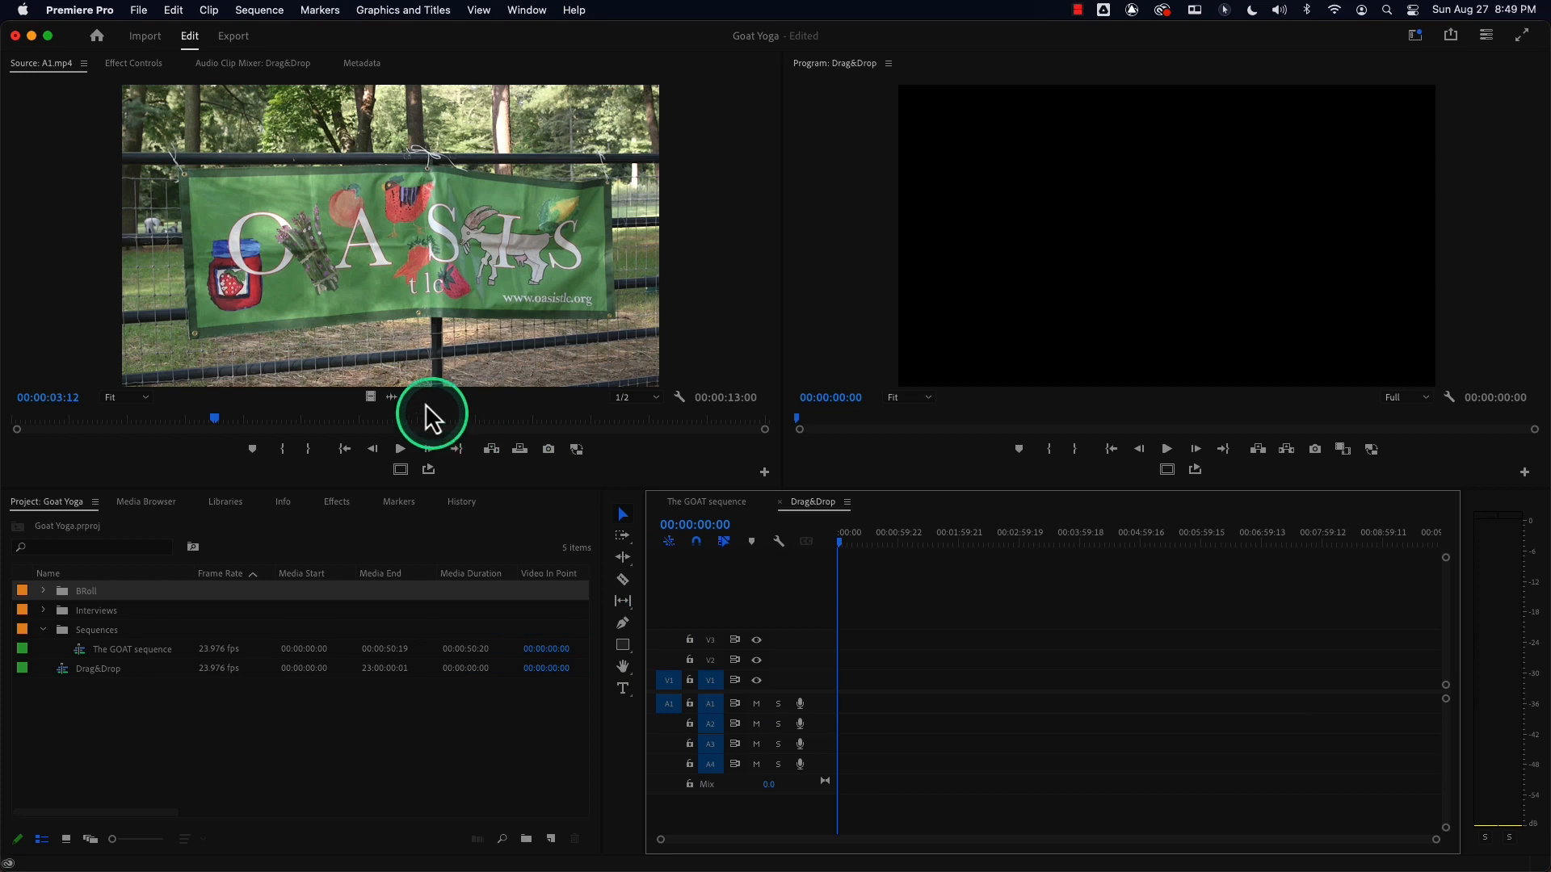
pyautogui.moveTo(360, 271); pyautogui.dragTo(837, 669)
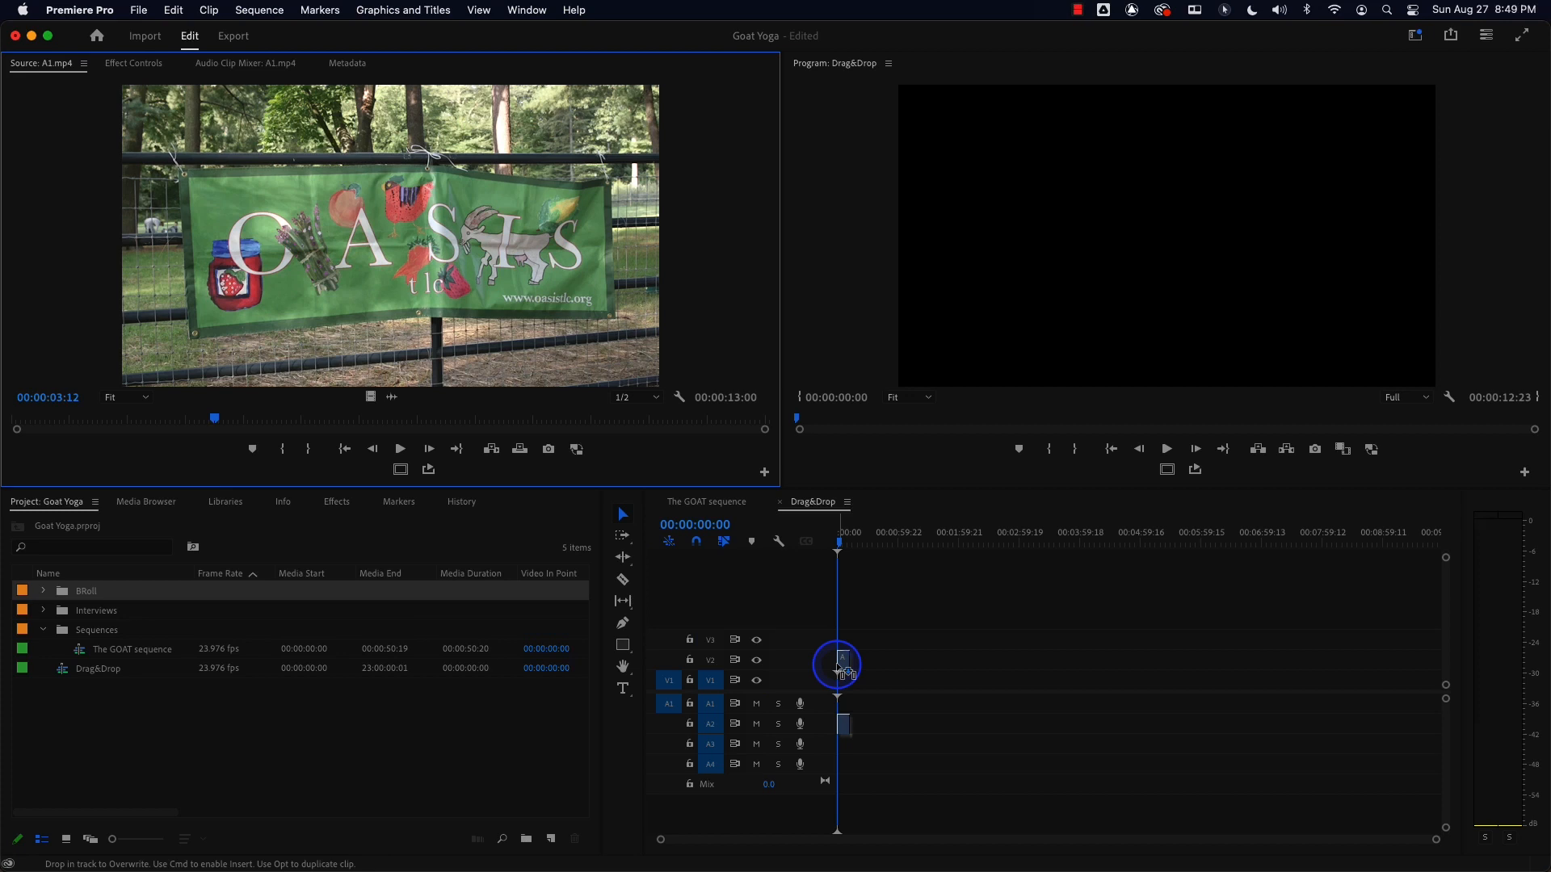
pyautogui.moveTo(839, 670)
pyautogui.mouseDown()
pyautogui.moveTo(835, 632)
pyautogui.moveTo(840, 685)
pyautogui.mouseUp()
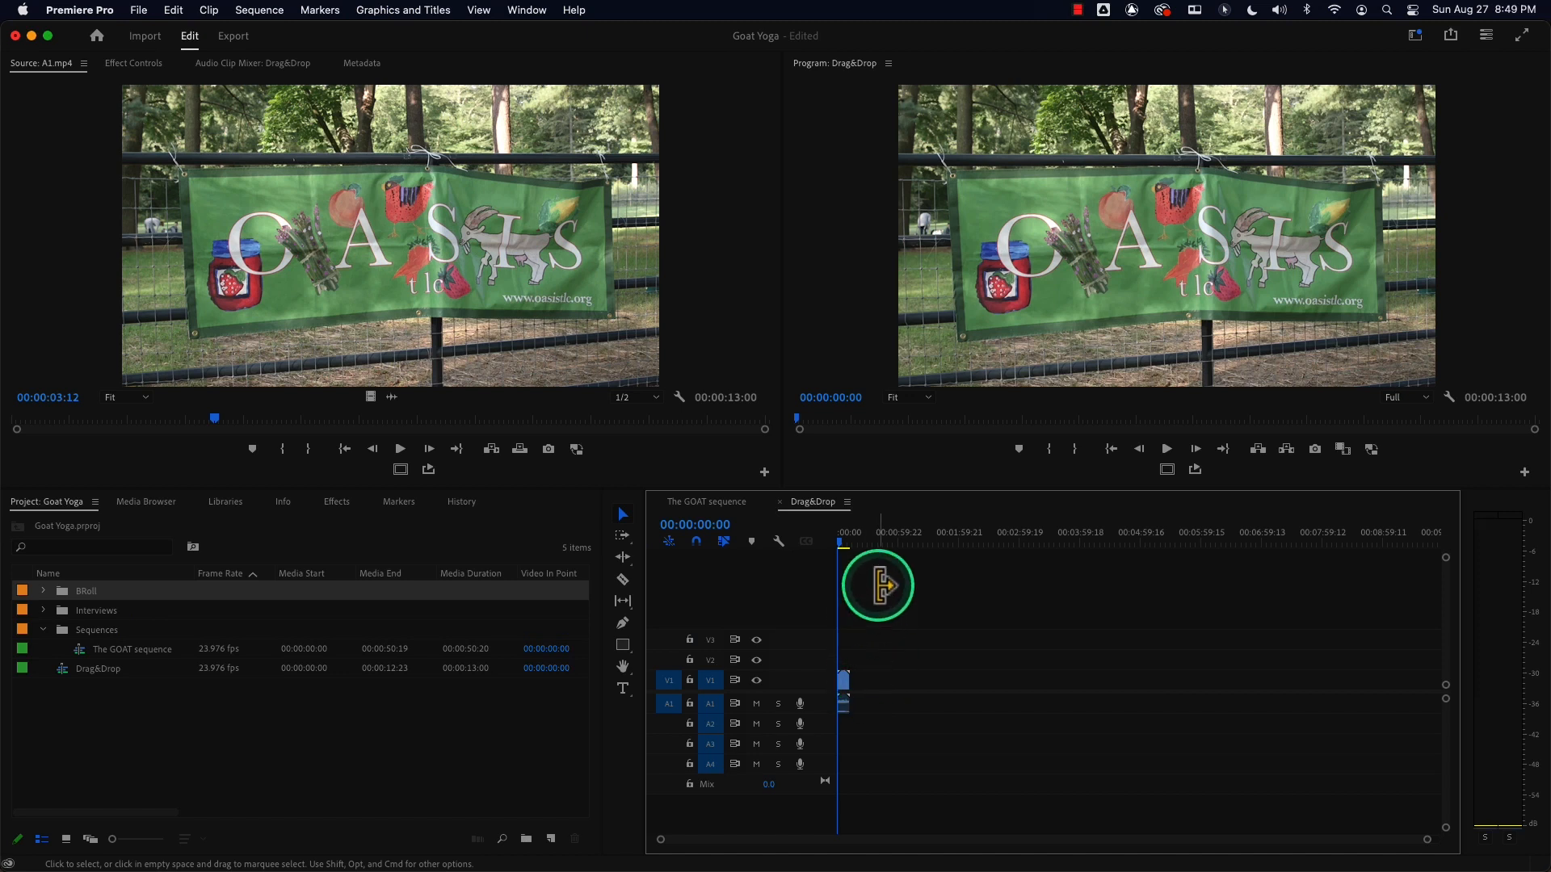
pyautogui.press('space')
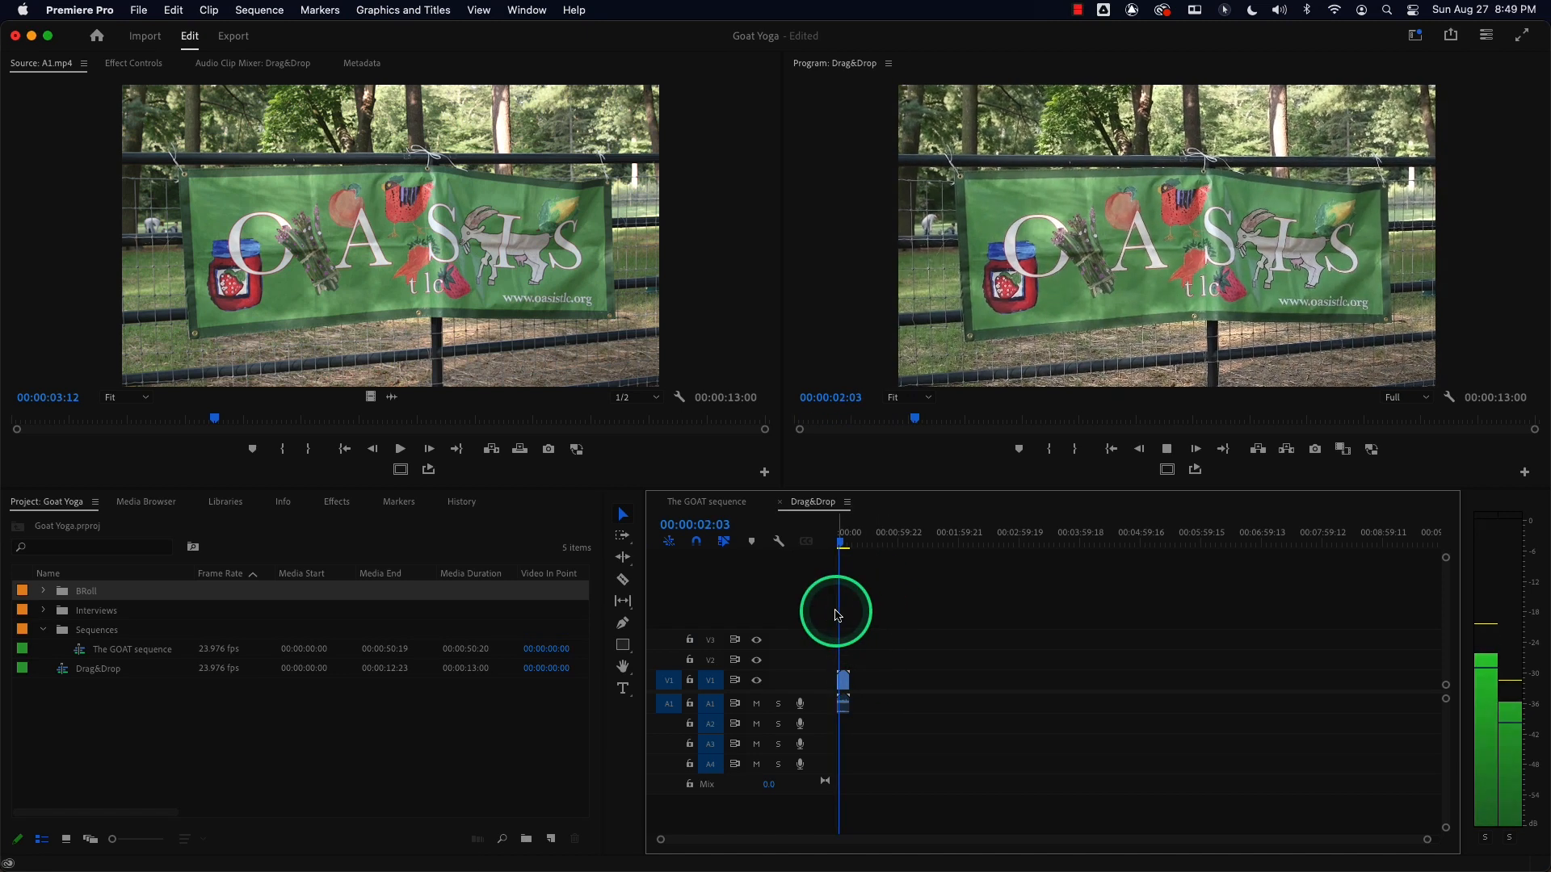
pyautogui.press('space')
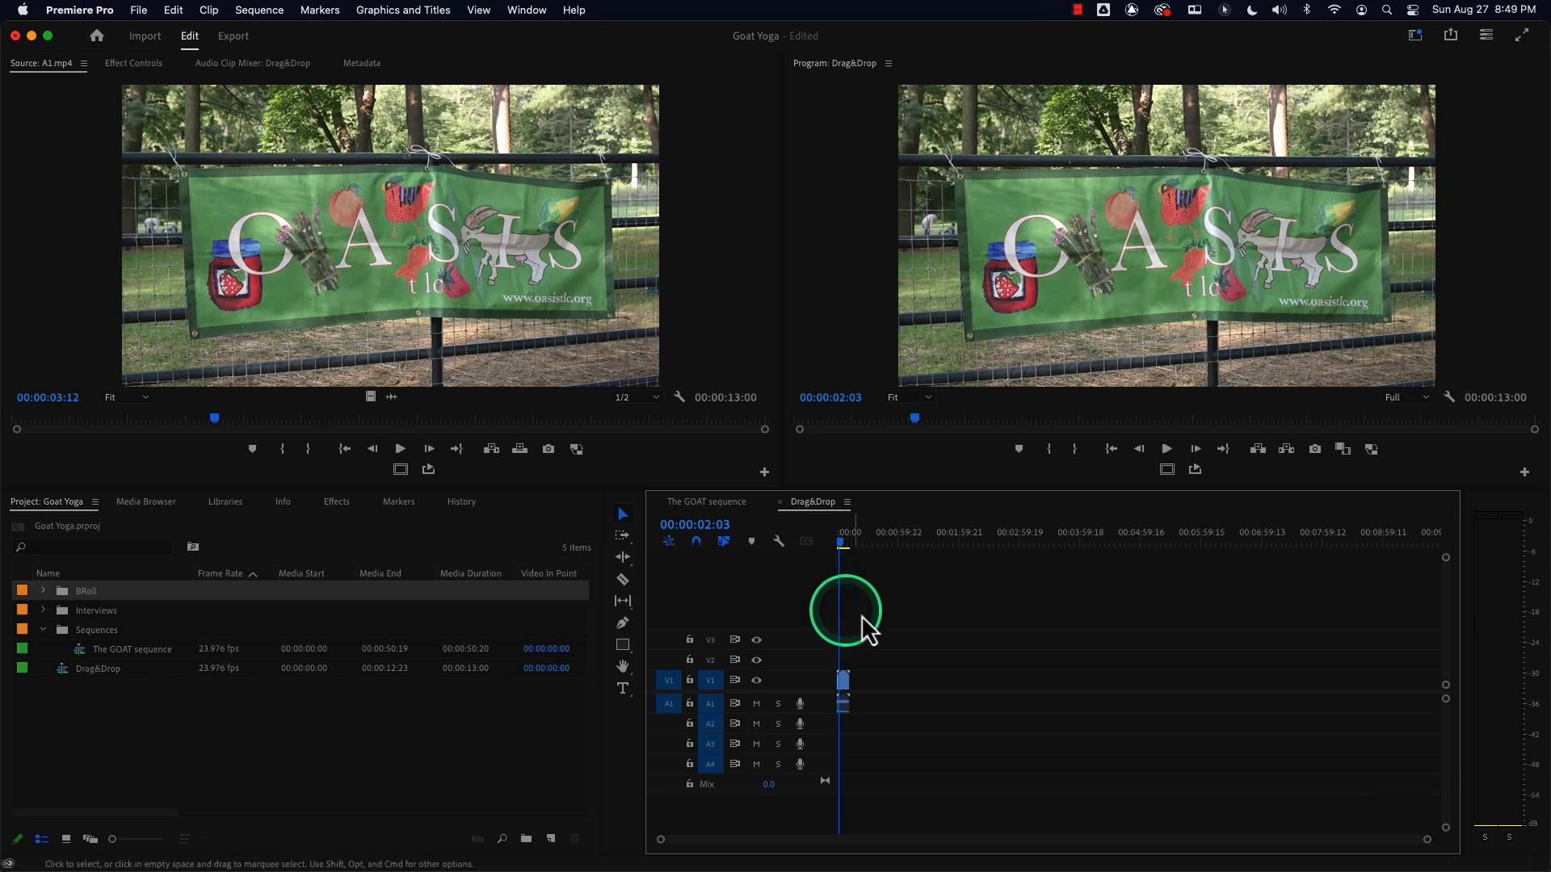
# Delete the A1.mp4 clip from the Drag&Drop timeline.
pyautogui.click(843, 686)
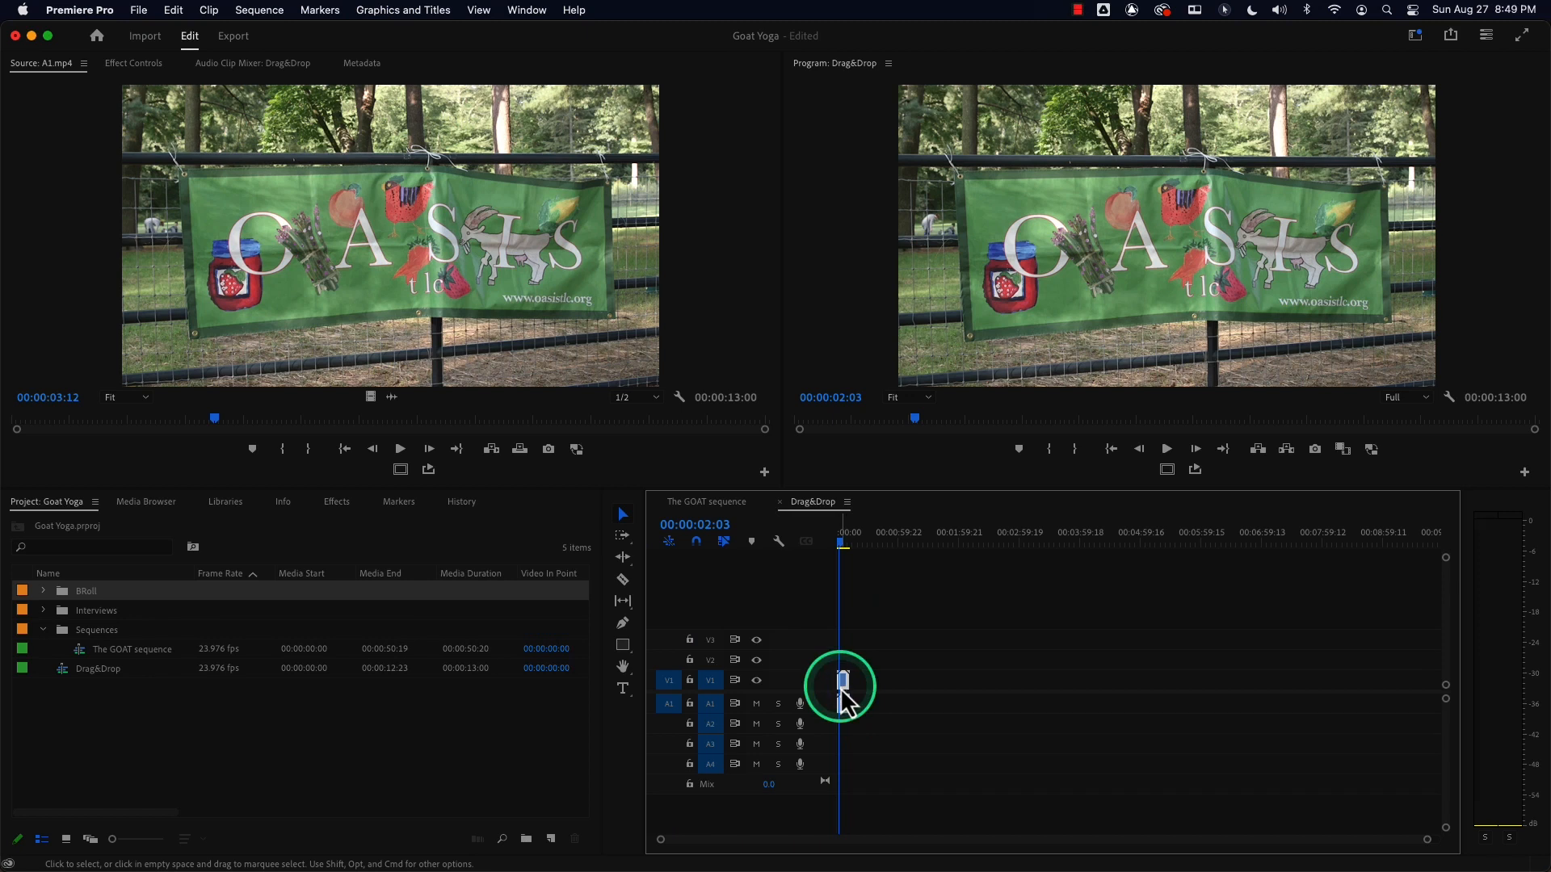
pyautogui.press('Delete')
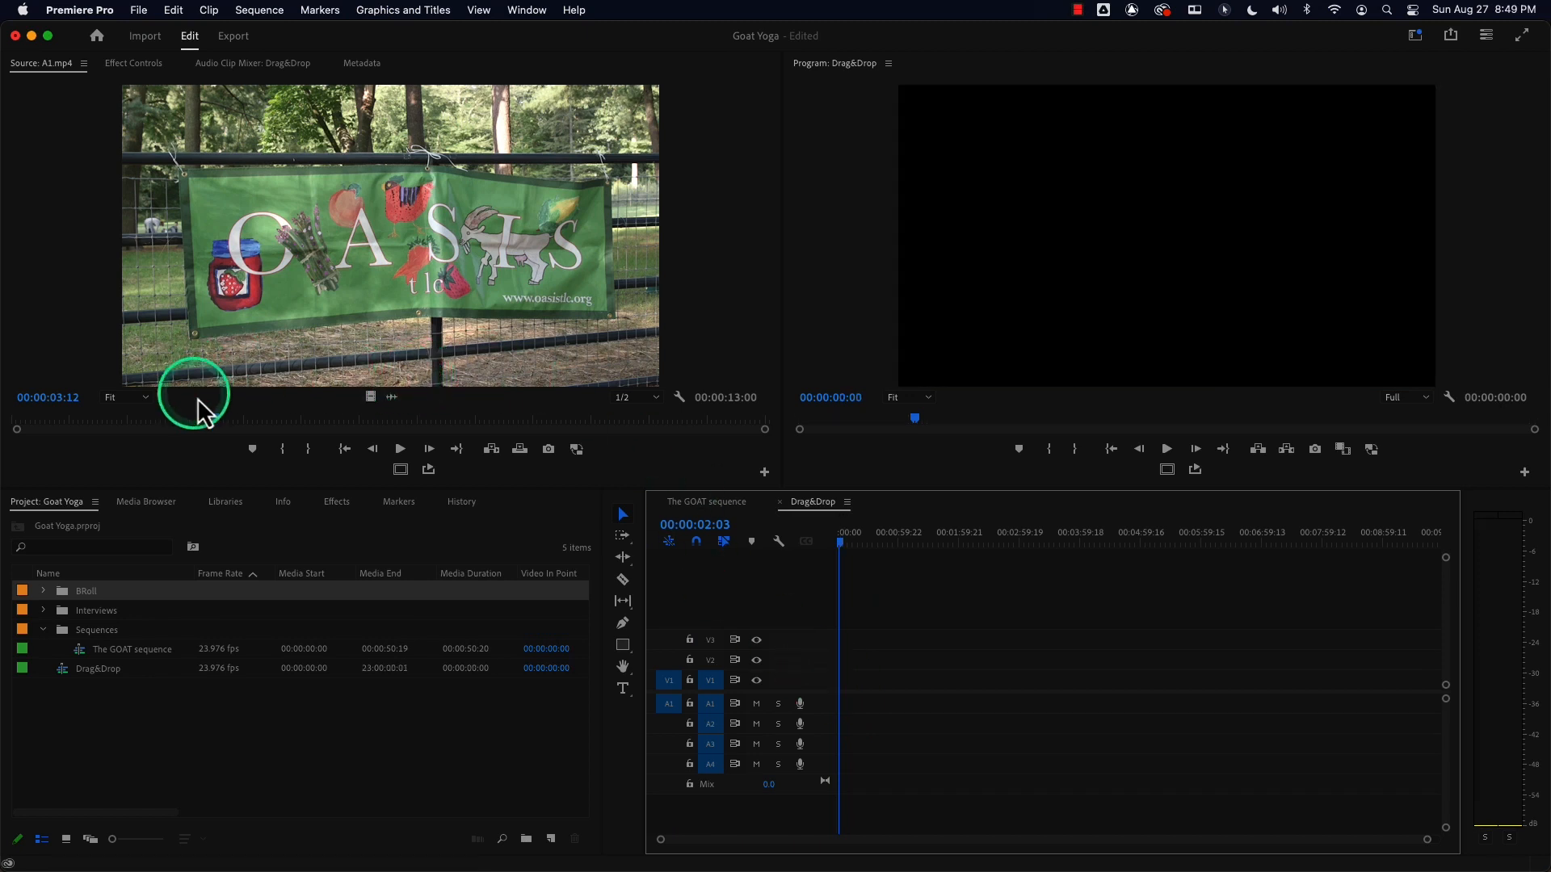
# Mark a 2-second In/Out range in A1.mp4 in the Source Monitor.
pyautogui.click(214, 419)
pyautogui.press('i')
pyautogui.moveTo(218, 418); pyautogui.dragTo(327, 421)
pyautogui.press('o')
pyautogui.press('o')
pyautogui.press('o')
pyautogui.click(319, 446)
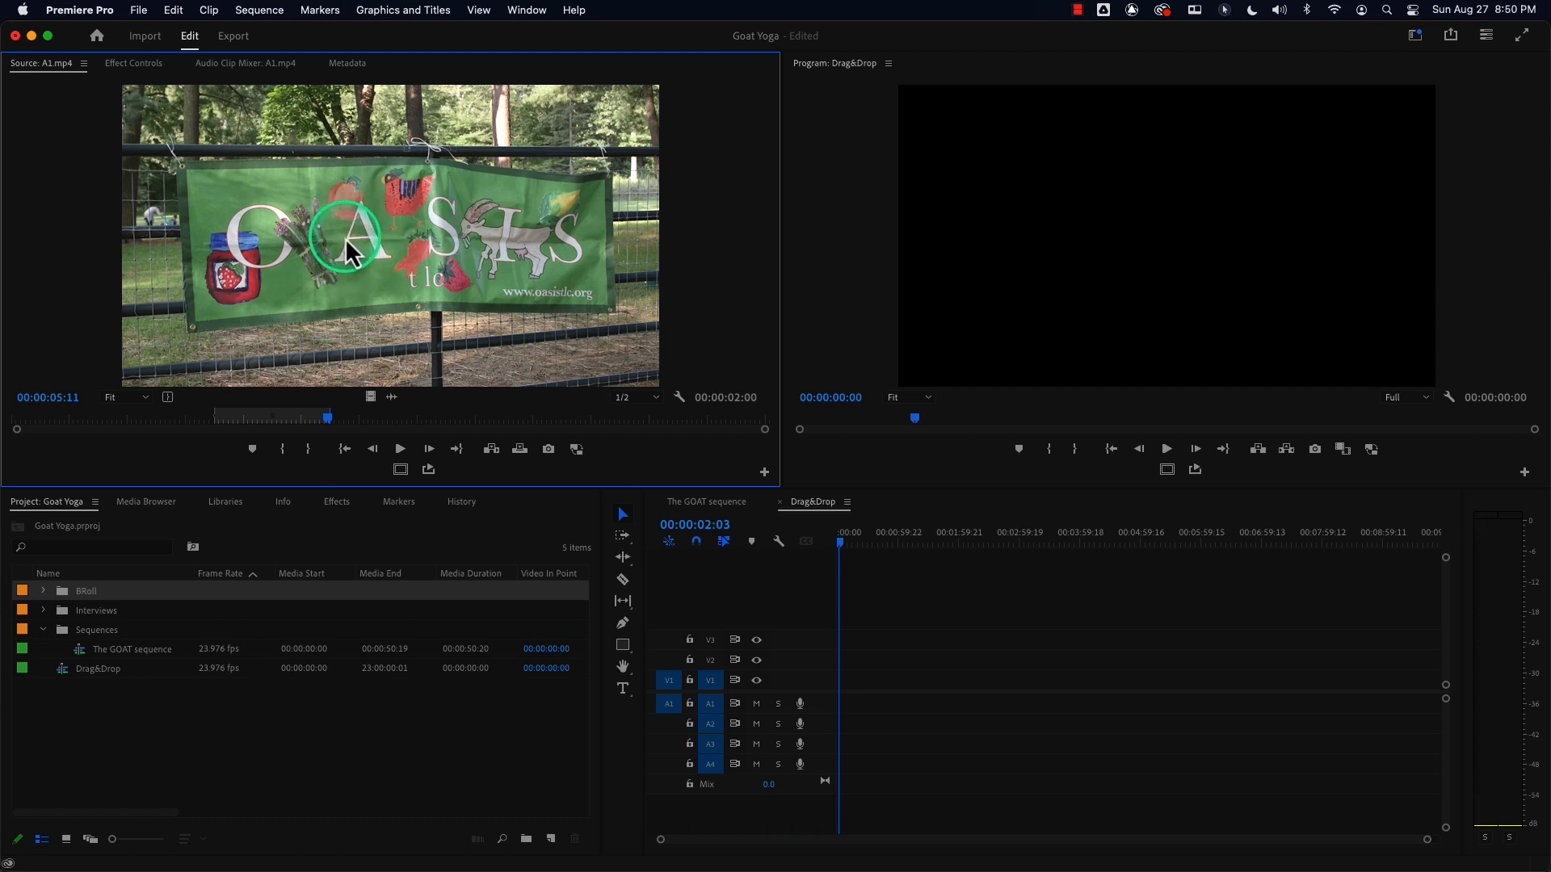
# Try dragging the marked range onto V1 at the playhead, zooming in on the timeline, and undo the placement.
pyautogui.moveTo(375, 260); pyautogui.dragTo(841, 687)
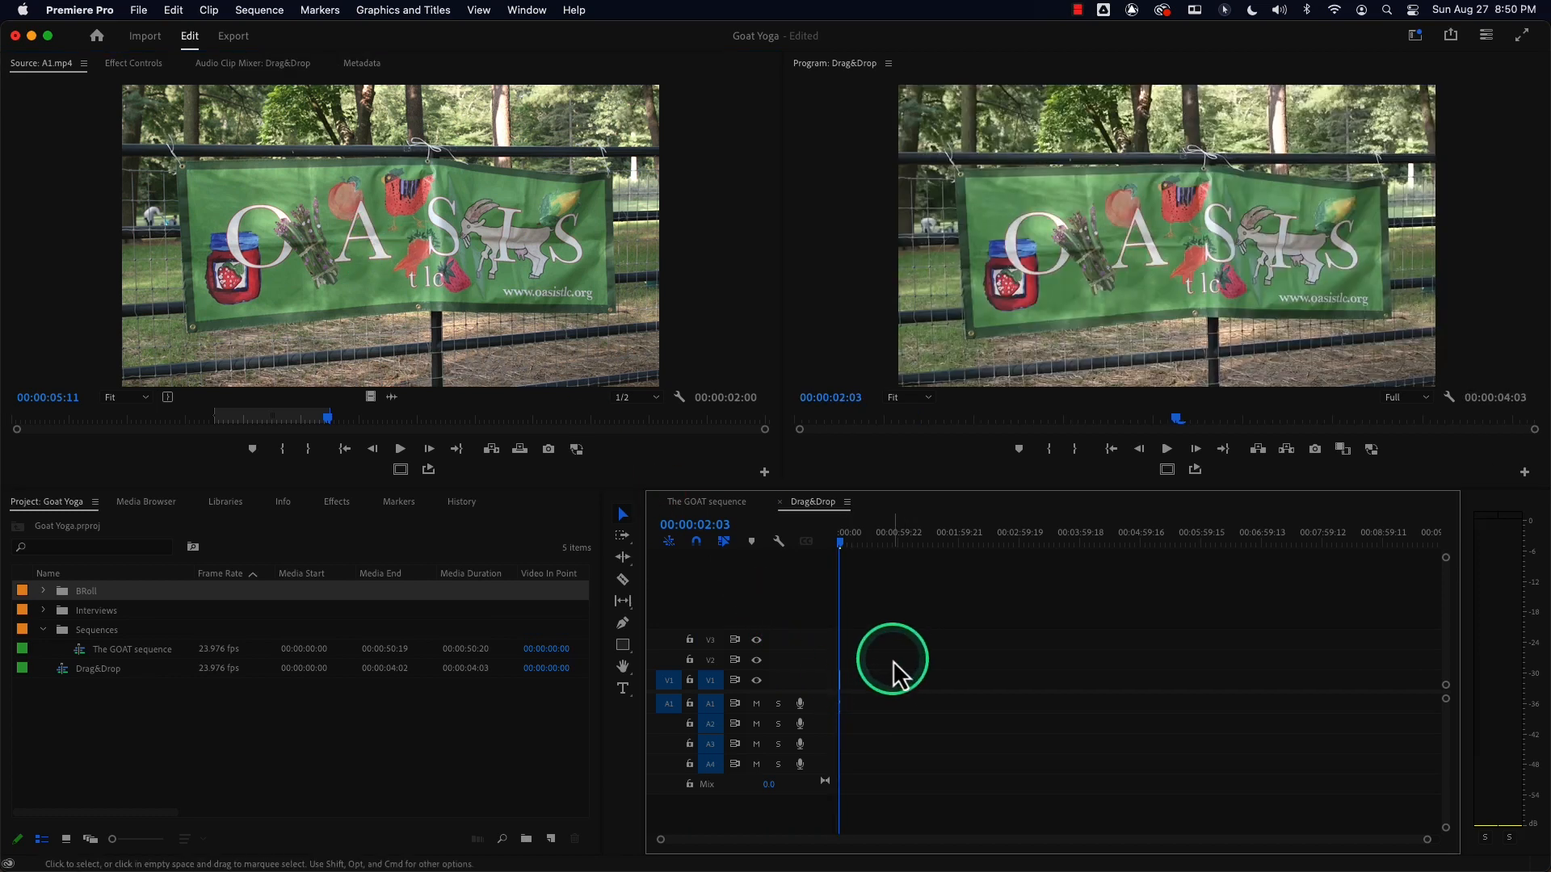
pyautogui.press('=')
pyautogui.press('=')
pyautogui.press('=')
pyautogui.press('=')
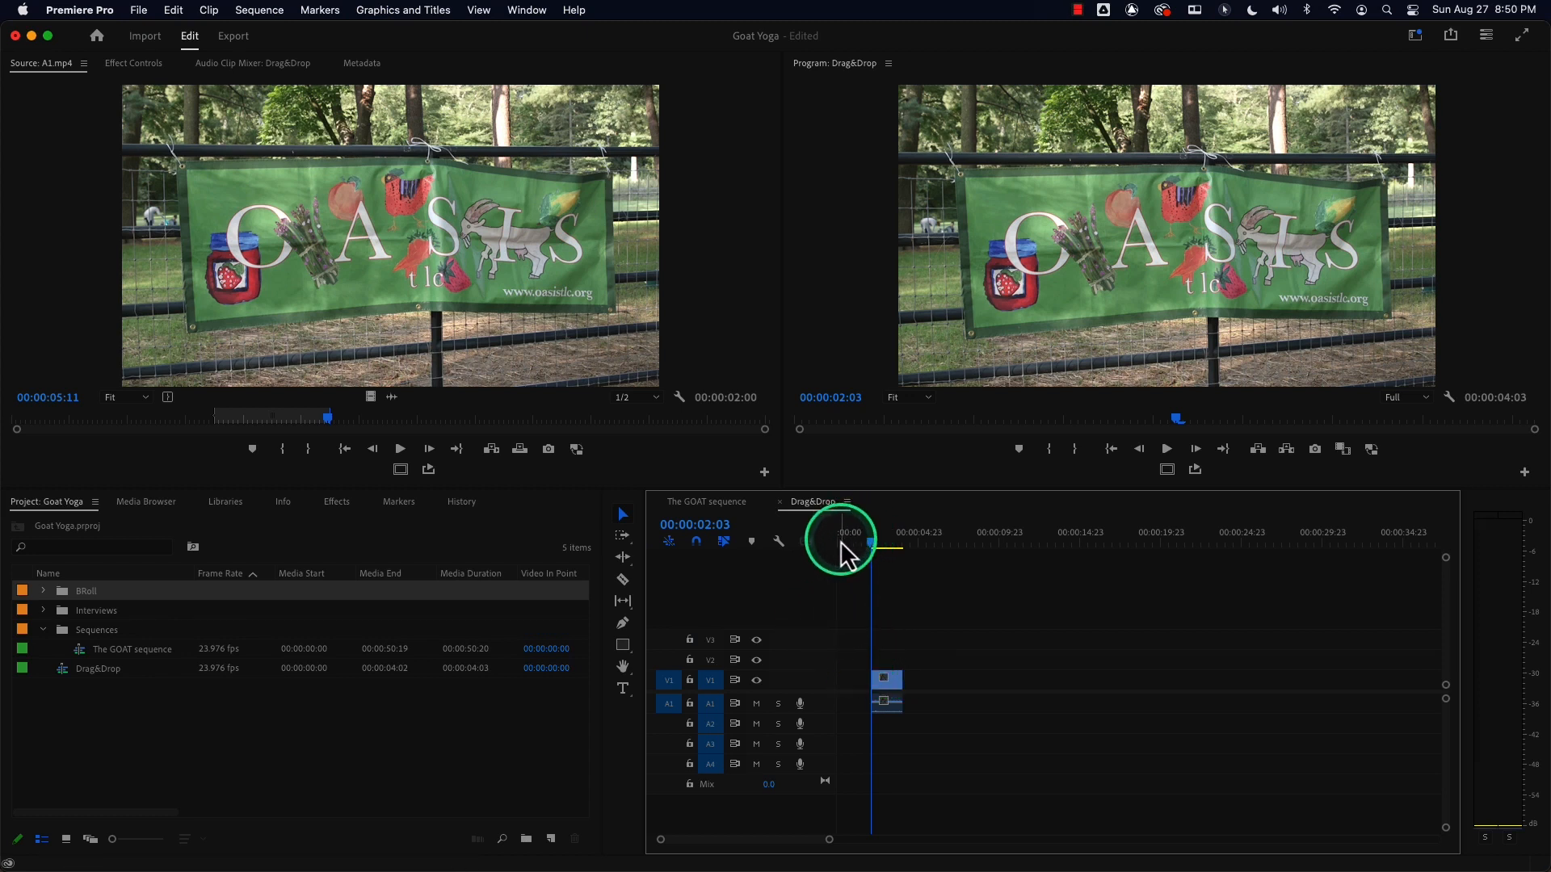
pyautogui.press('super+z')
# Drag the marked range onto V1 about 1 second into the sequence and play it from the start.
pyautogui.moveTo(416, 295); pyautogui.dragTo(858, 693)
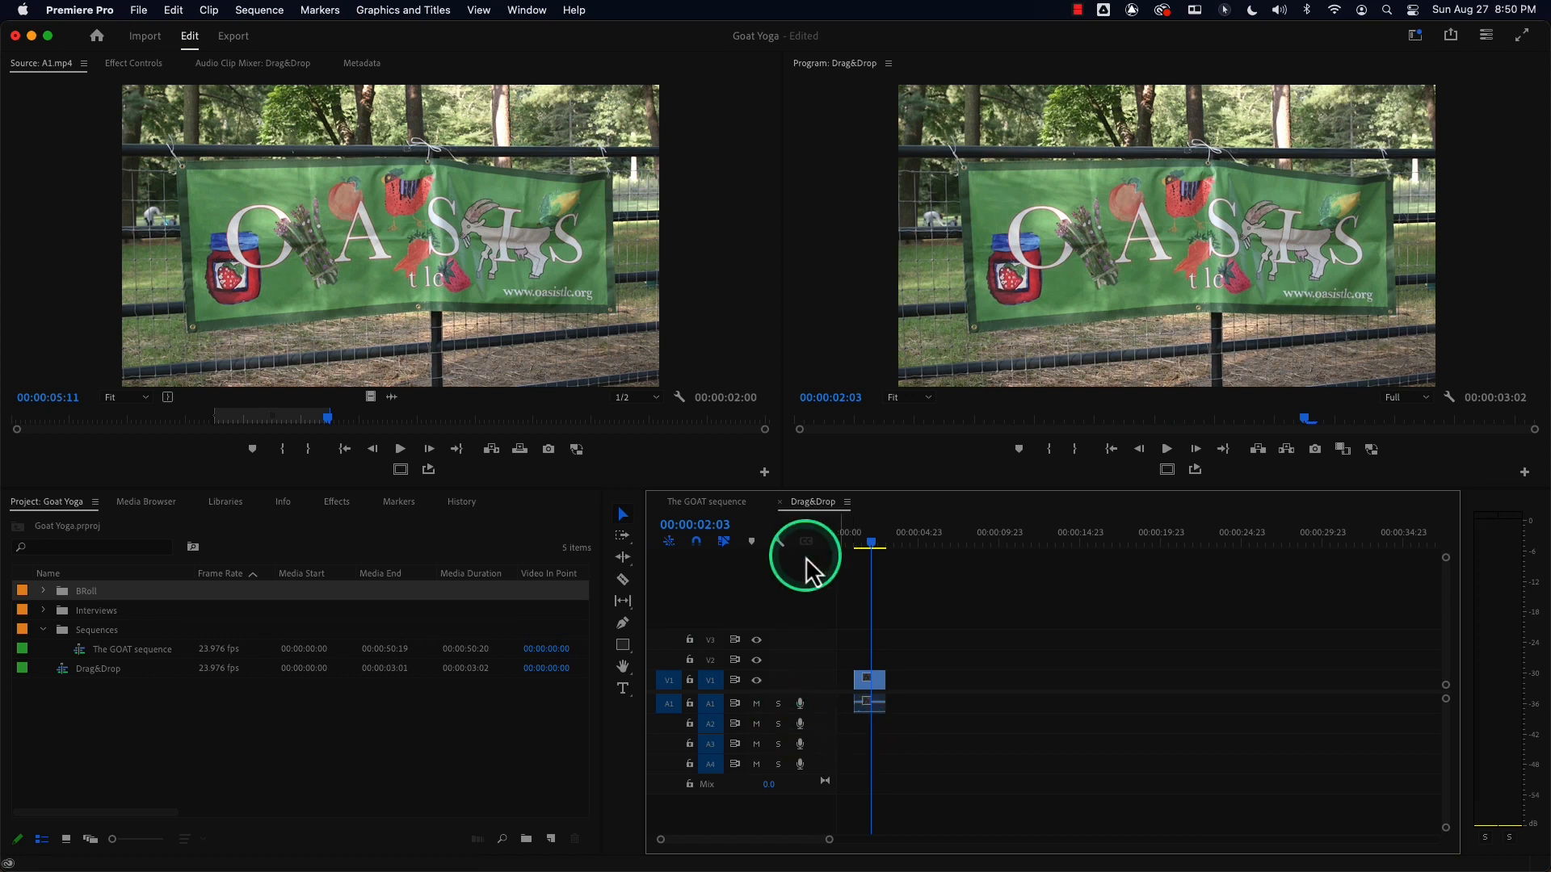
pyautogui.click(840, 546)
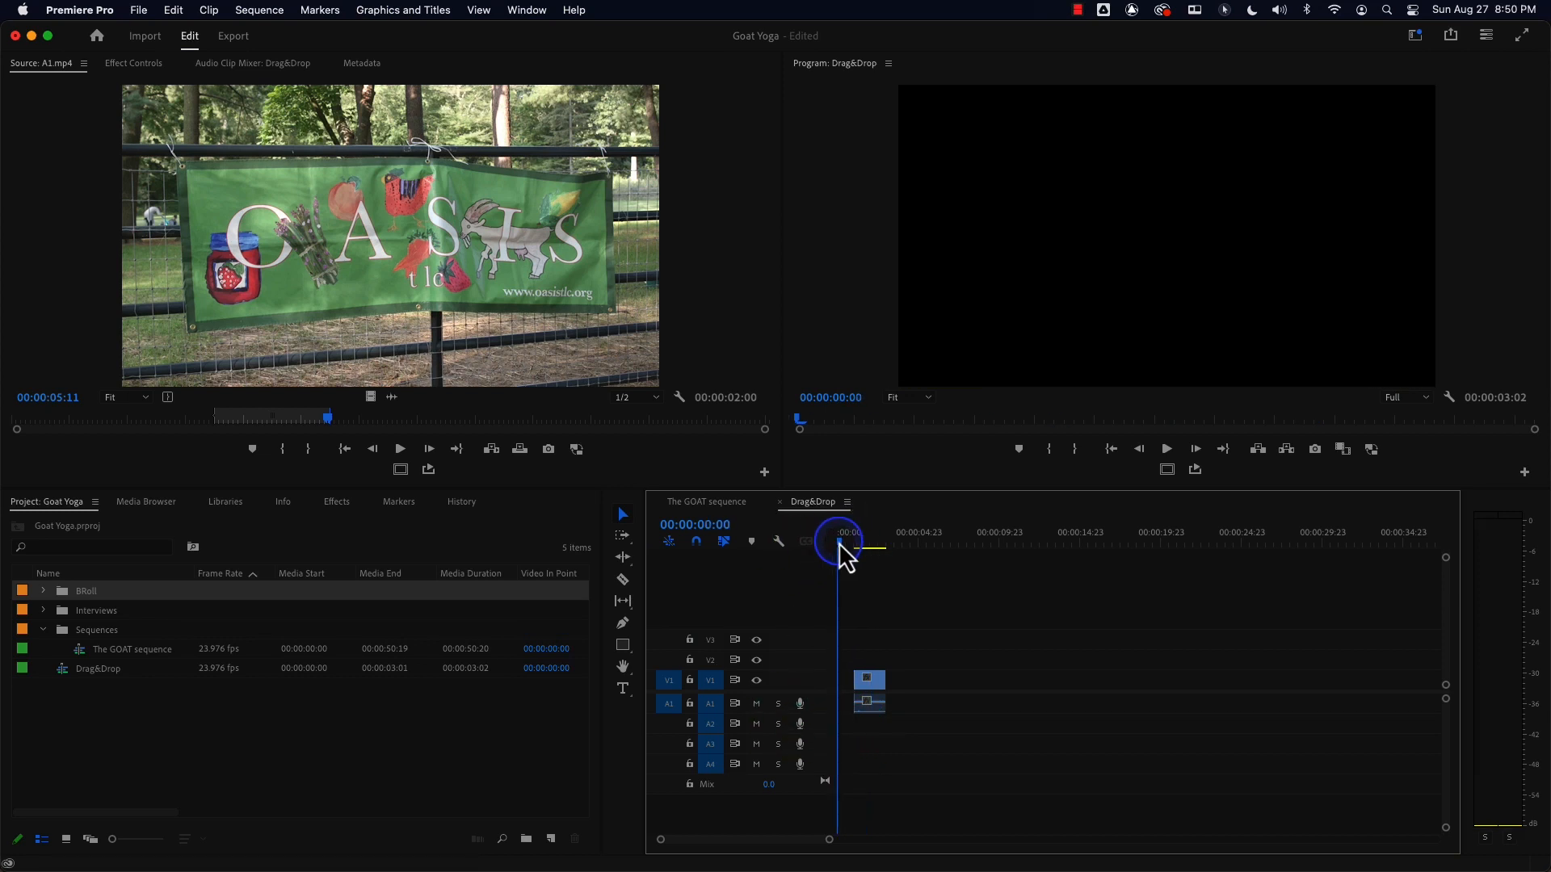
pyautogui.press('Down')
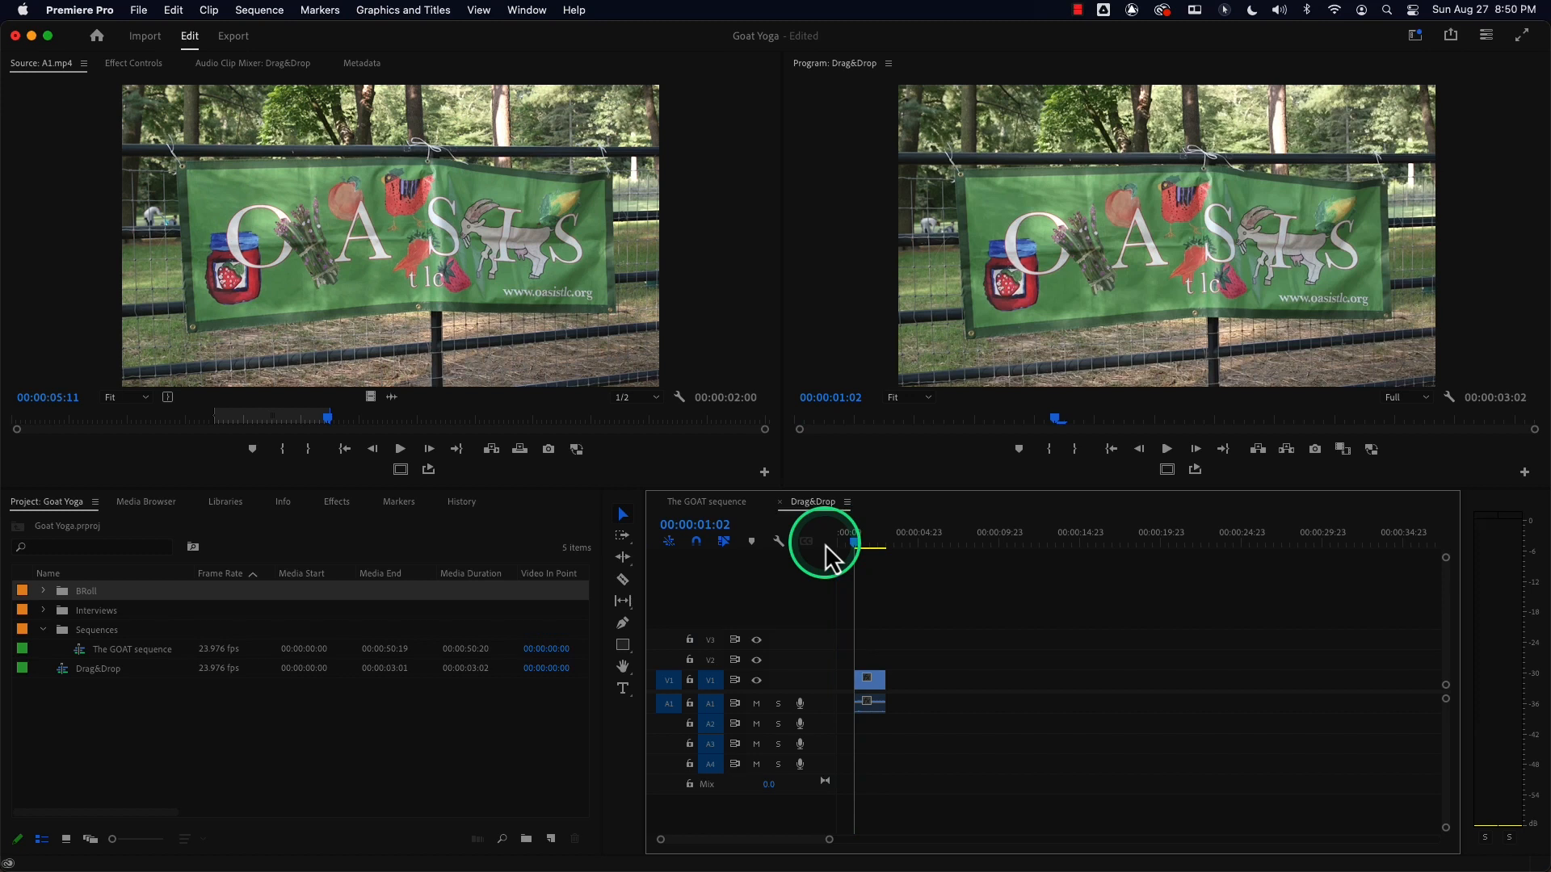
pyautogui.press('Up')
pyautogui.press('space')
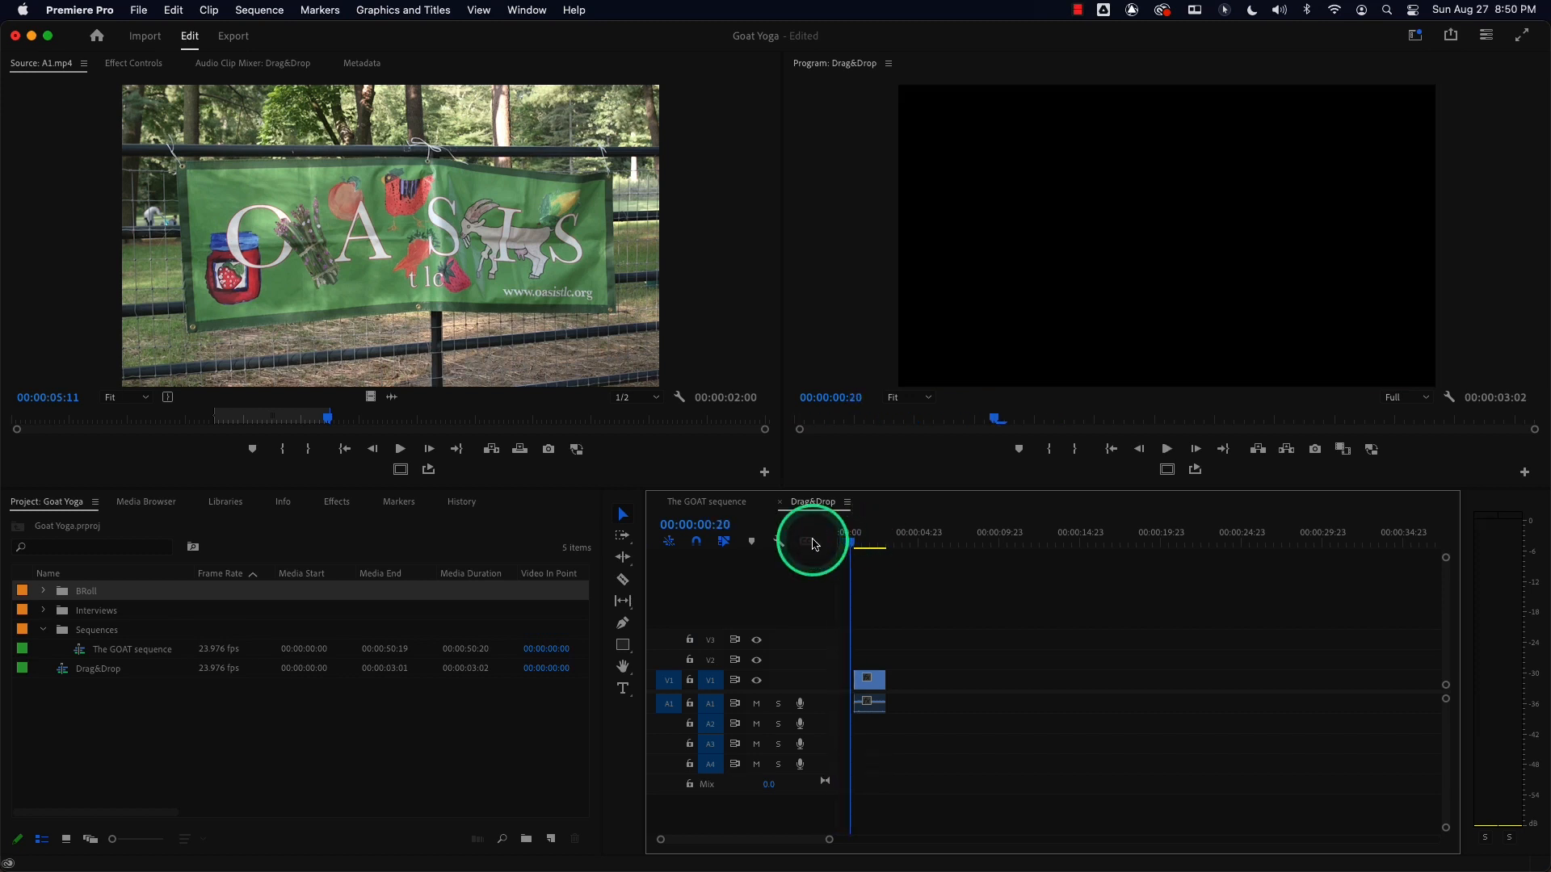
# Undo the clip placement and zoom the timeline back out.
pyautogui.press('super+z')
pyautogui.press('-')
pyautogui.press('-')
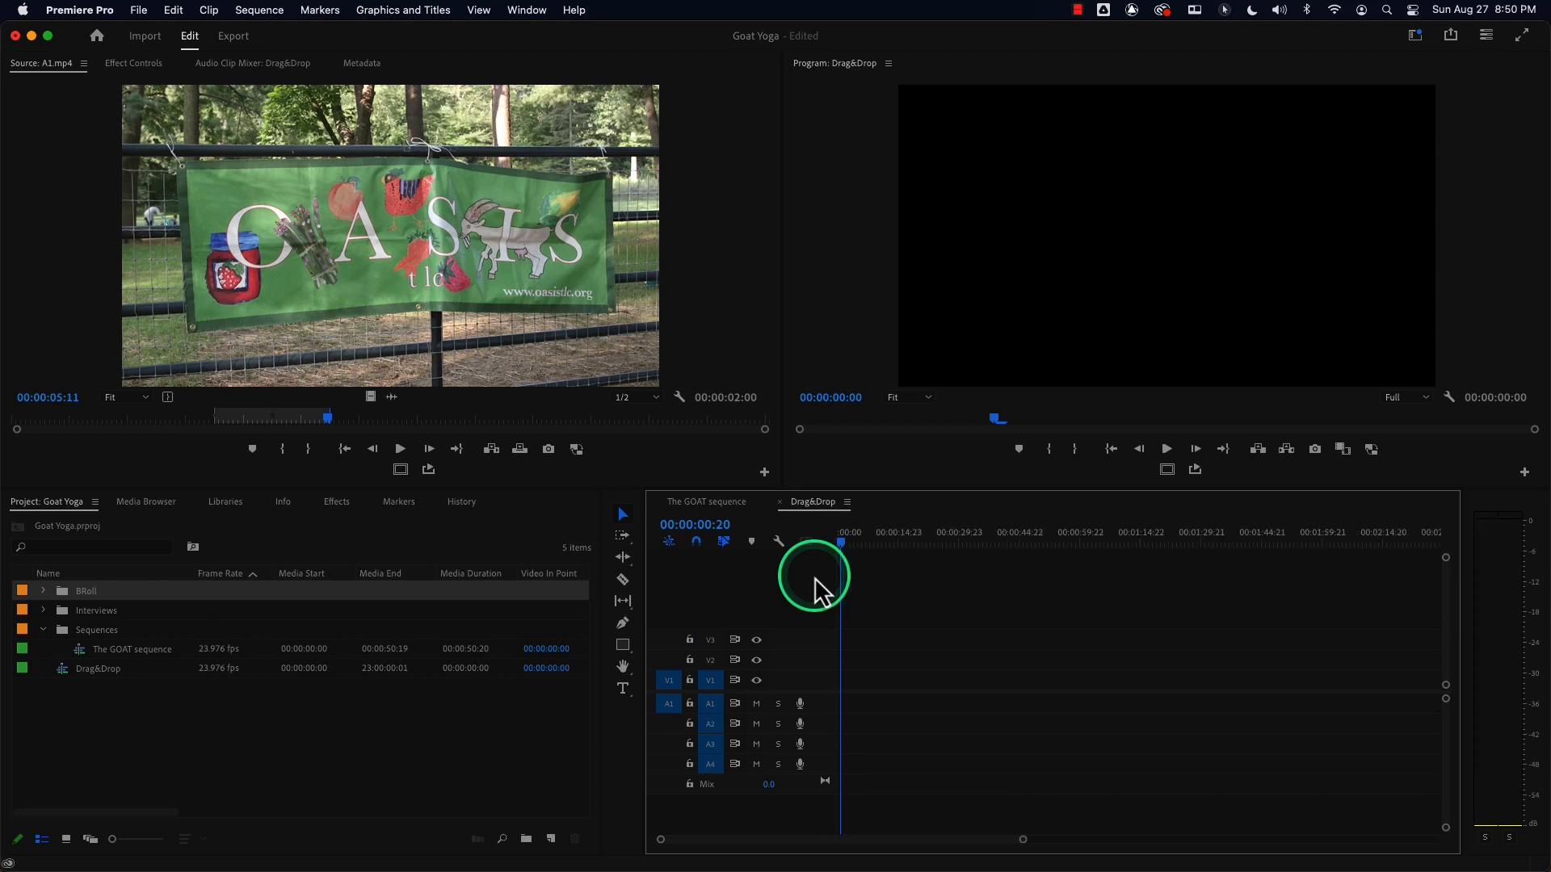
# Drag the marked A1.mp4 range onto V1 near the sequence start and zoom in on the timeline.
pyautogui.press('-')
pyautogui.moveTo(854, 660)
pyautogui.mouseDown()
pyautogui.moveTo(835, 694)
pyautogui.moveTo(868, 692)
pyautogui.moveTo(841, 684)
pyautogui.mouseUp()
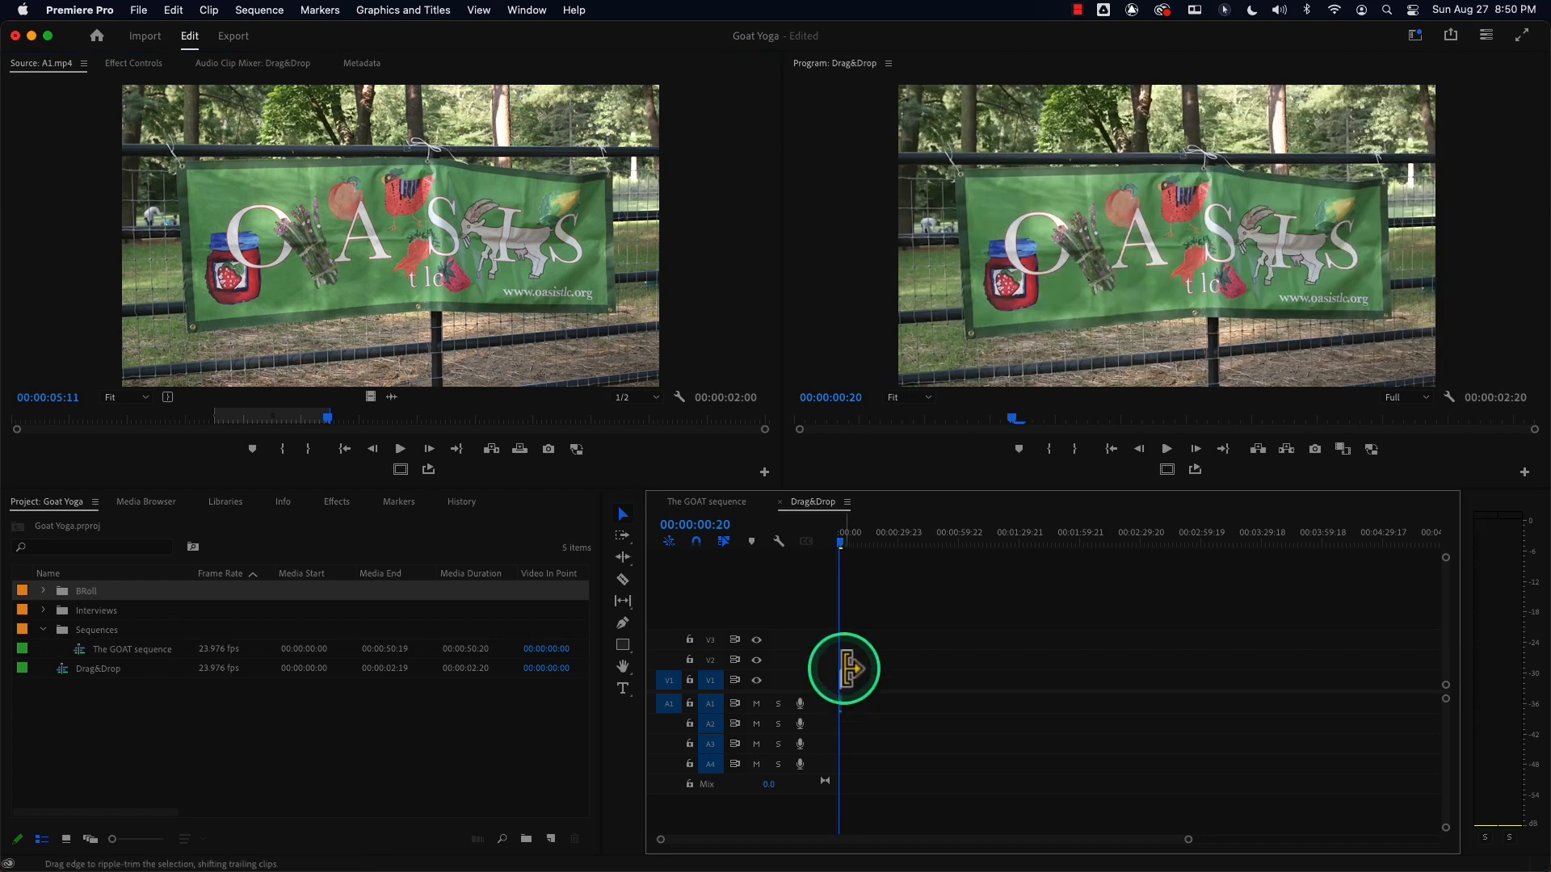
pyautogui.press('=')
pyautogui.press('=')
pyautogui.press('=')
pyautogui.press('=')
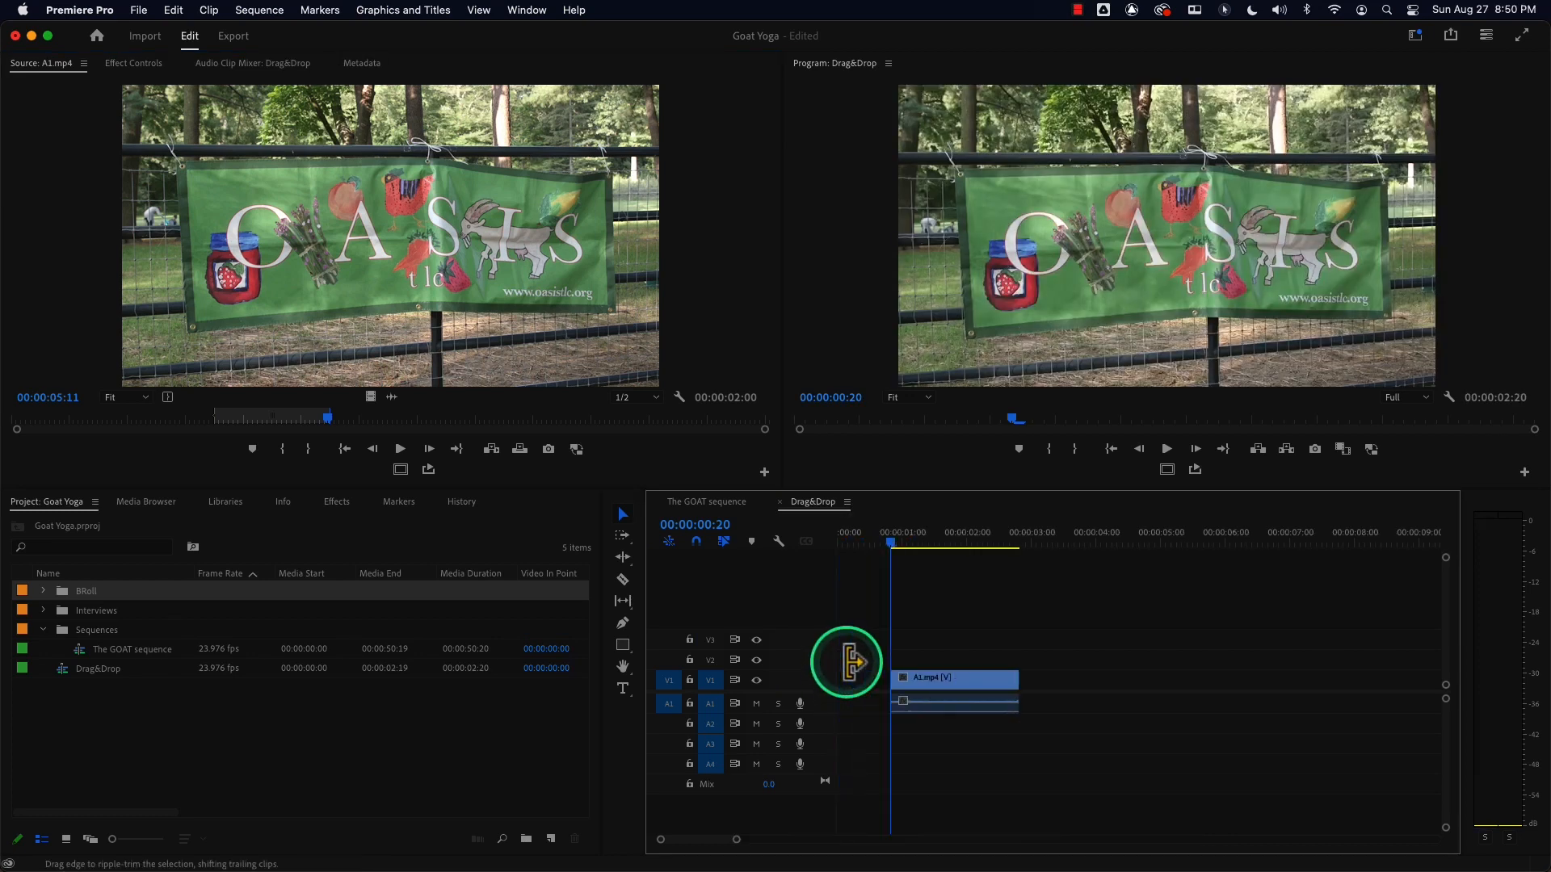
# Move the A1.mp4 clip to the very start of the sequence and scrub the playhead through it.
pyautogui.moveTo(928, 690); pyautogui.dragTo(875, 691)
pyautogui.moveTo(892, 541); pyautogui.dragTo(832, 541)
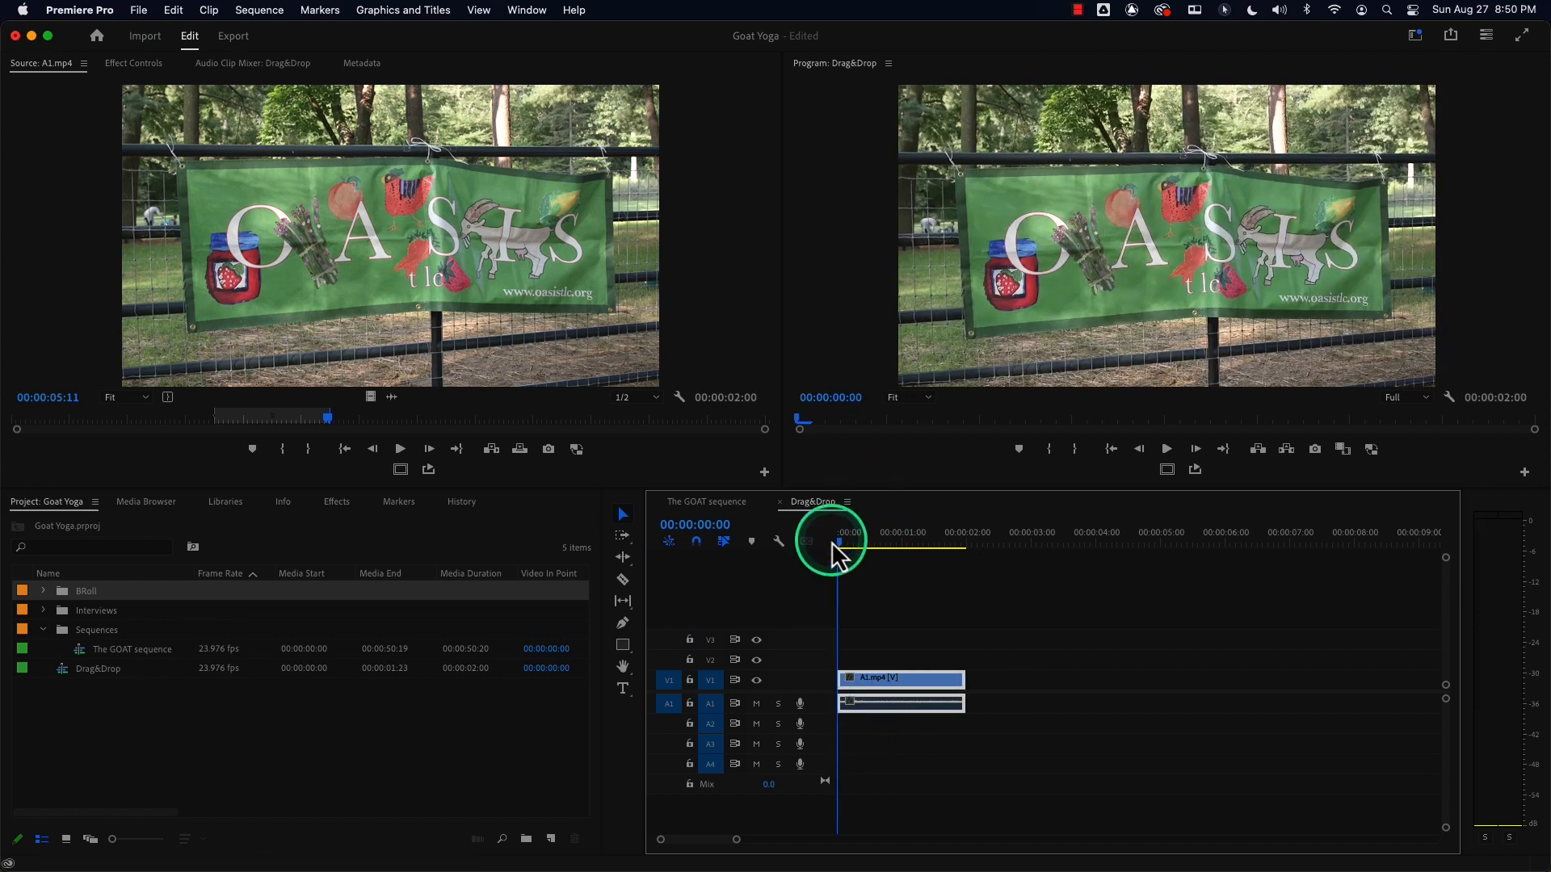
pyautogui.moveTo(834, 549); pyautogui.dragTo(872, 553)
# Select the A1.mp4 clip on V1 and delete it.
pyautogui.click(908, 712)
pyautogui.click(893, 685)
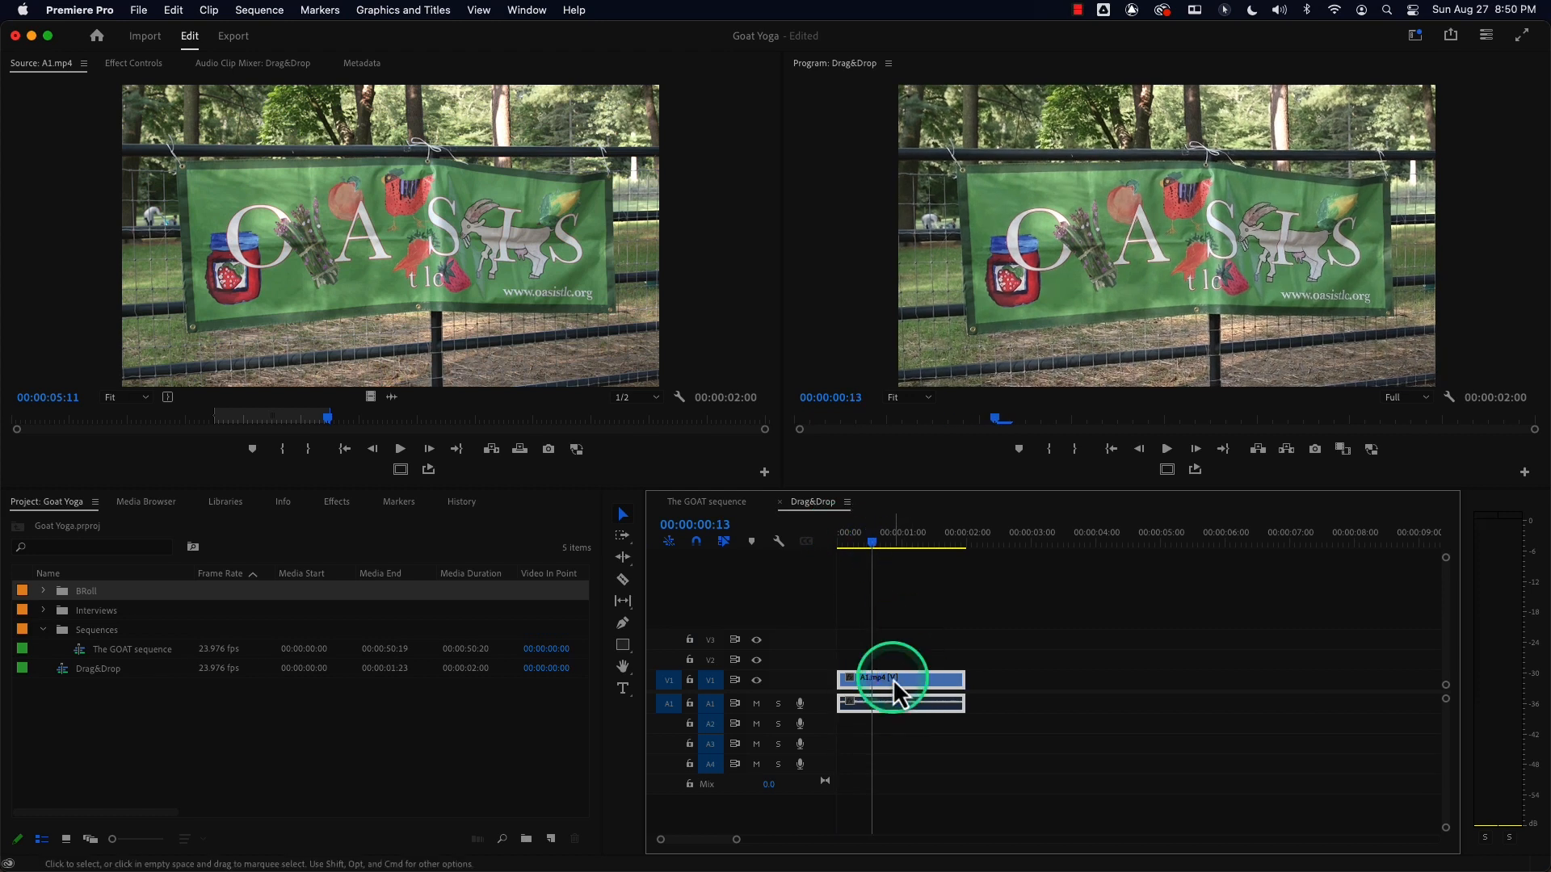
pyautogui.press('Delete')
pyautogui.moveTo(458, 216)
pyautogui.mouseDown()
pyautogui.moveTo(565, 364)
pyautogui.moveTo(796, 616)
pyautogui.moveTo(883, 686)
pyautogui.moveTo(832, 687)
pyautogui.moveTo(889, 686)
pyautogui.moveTo(844, 678)
pyautogui.moveTo(652, 423)
pyautogui.moveTo(449, 239)
pyautogui.mouseUp()
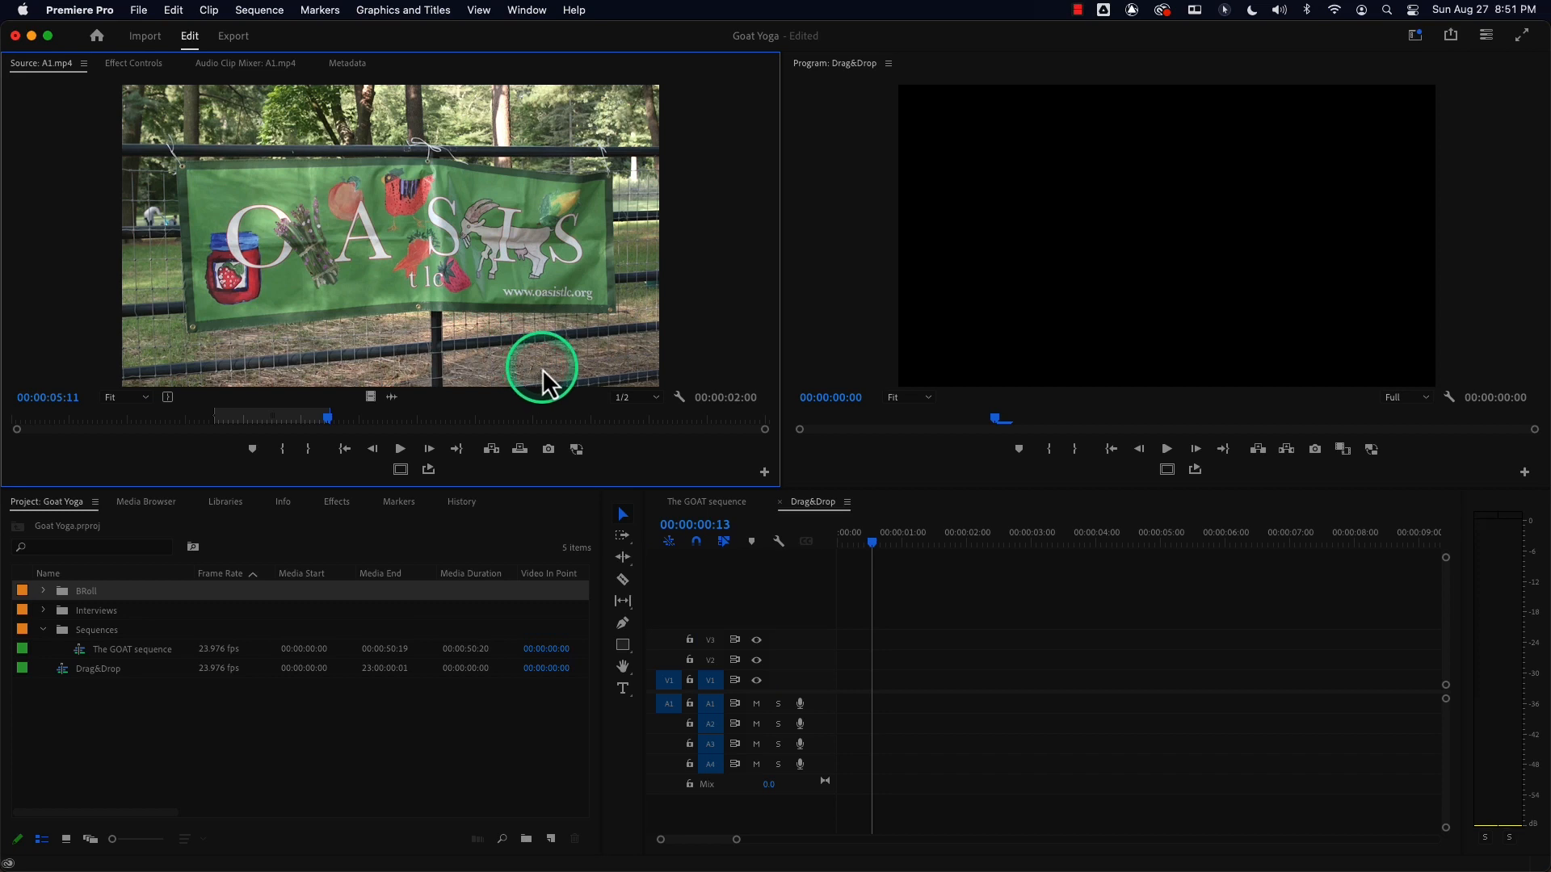
pyautogui.moveTo(874, 545); pyautogui.dragTo(839, 540)
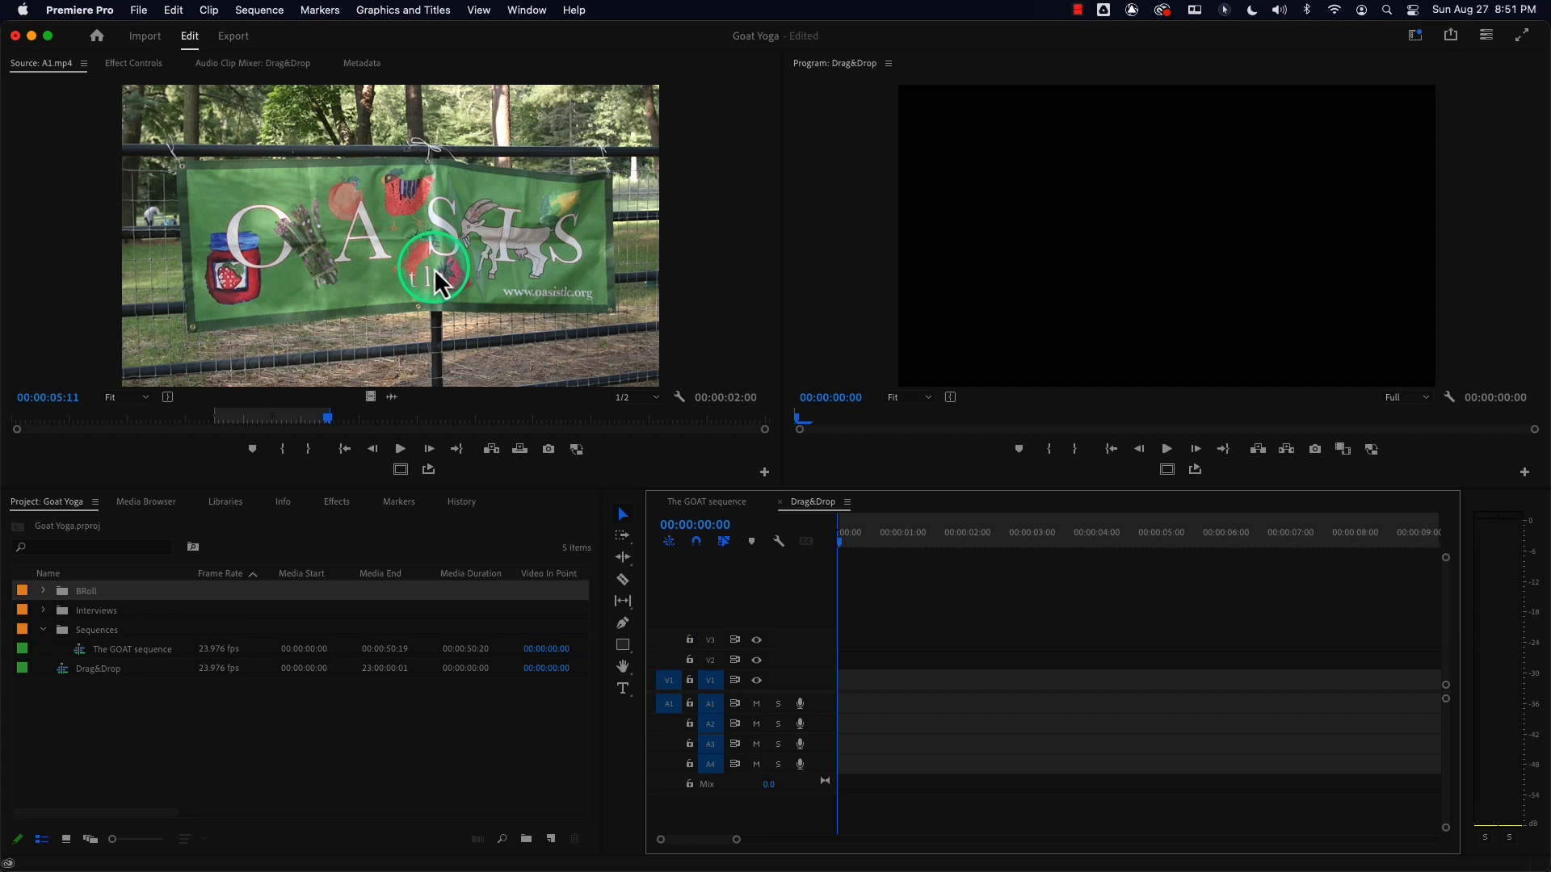
pyautogui.moveTo(433, 267); pyautogui.dragTo(325, 149)
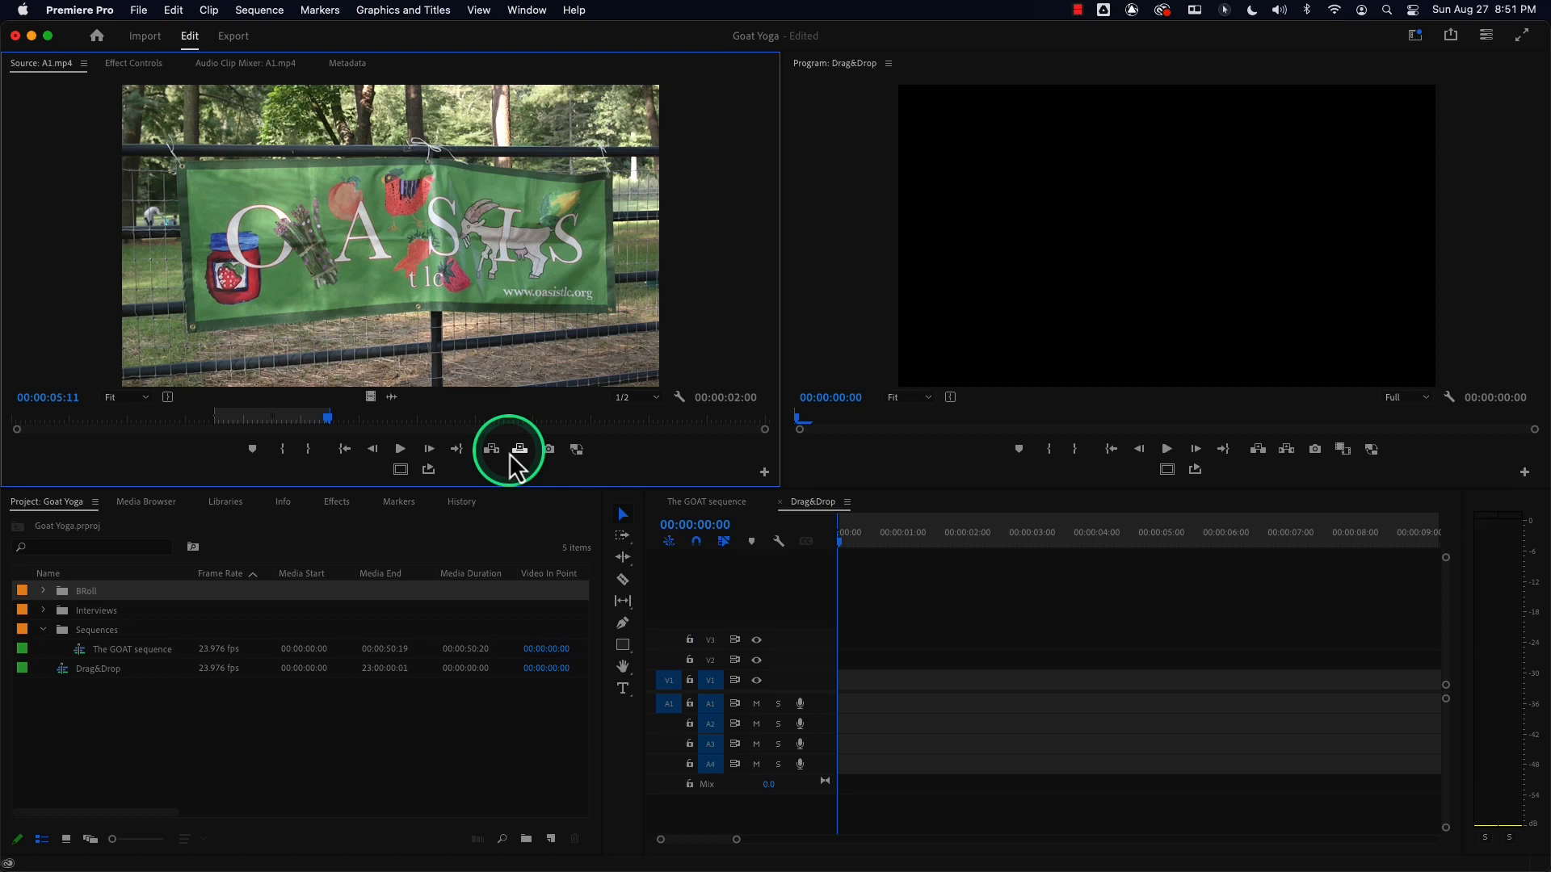
# Drag the marked range onto V1 ending at the playhead near 2:06, then undo the placement.
pyautogui.click(850, 540)
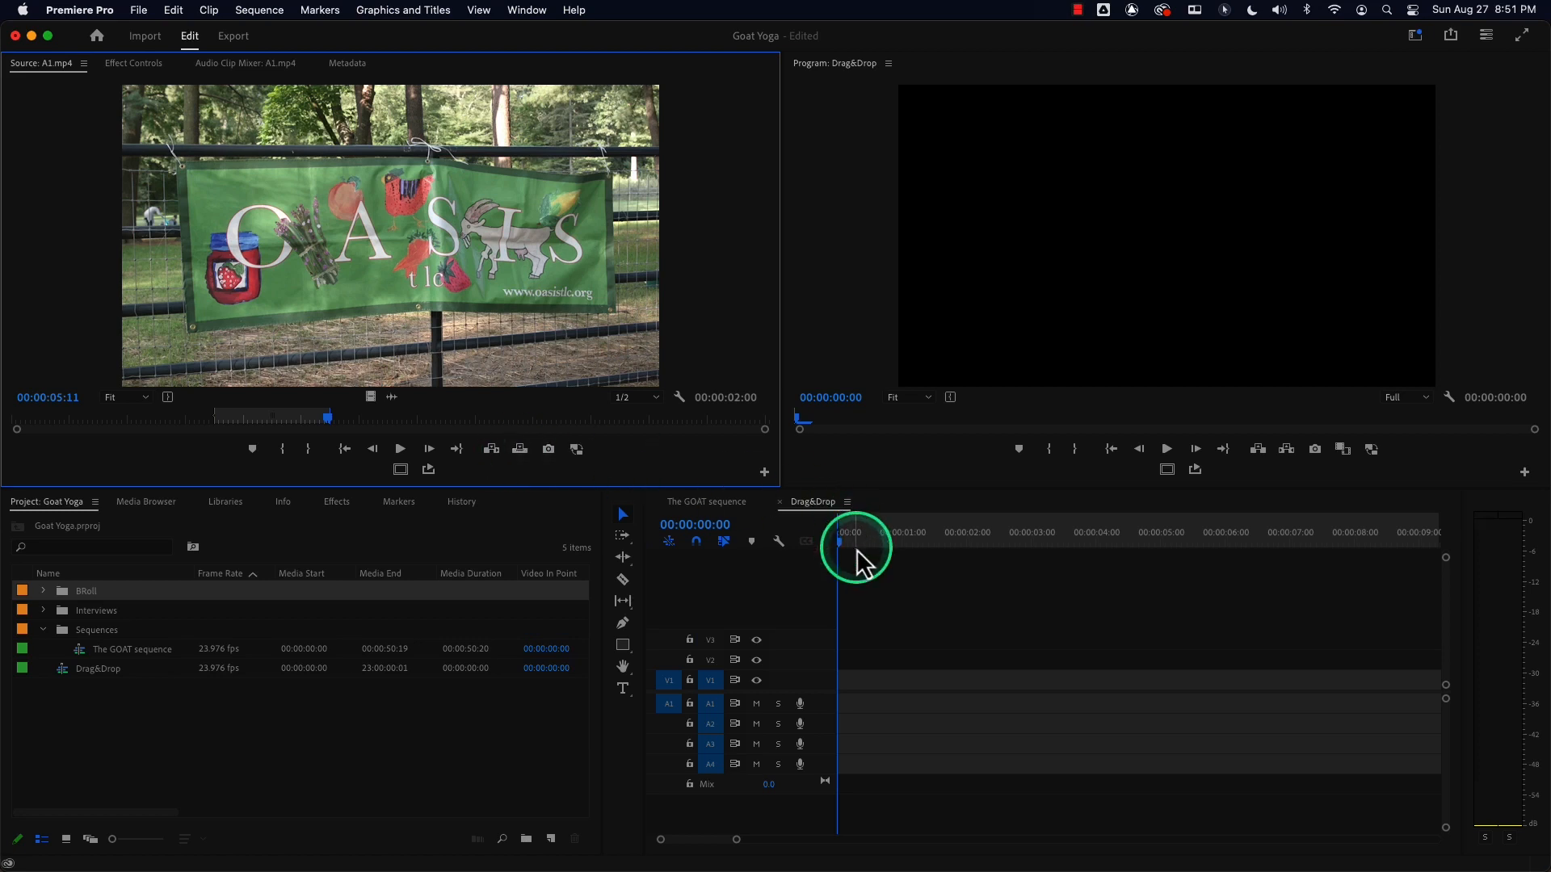
pyautogui.moveTo(848, 537); pyautogui.dragTo(873, 538)
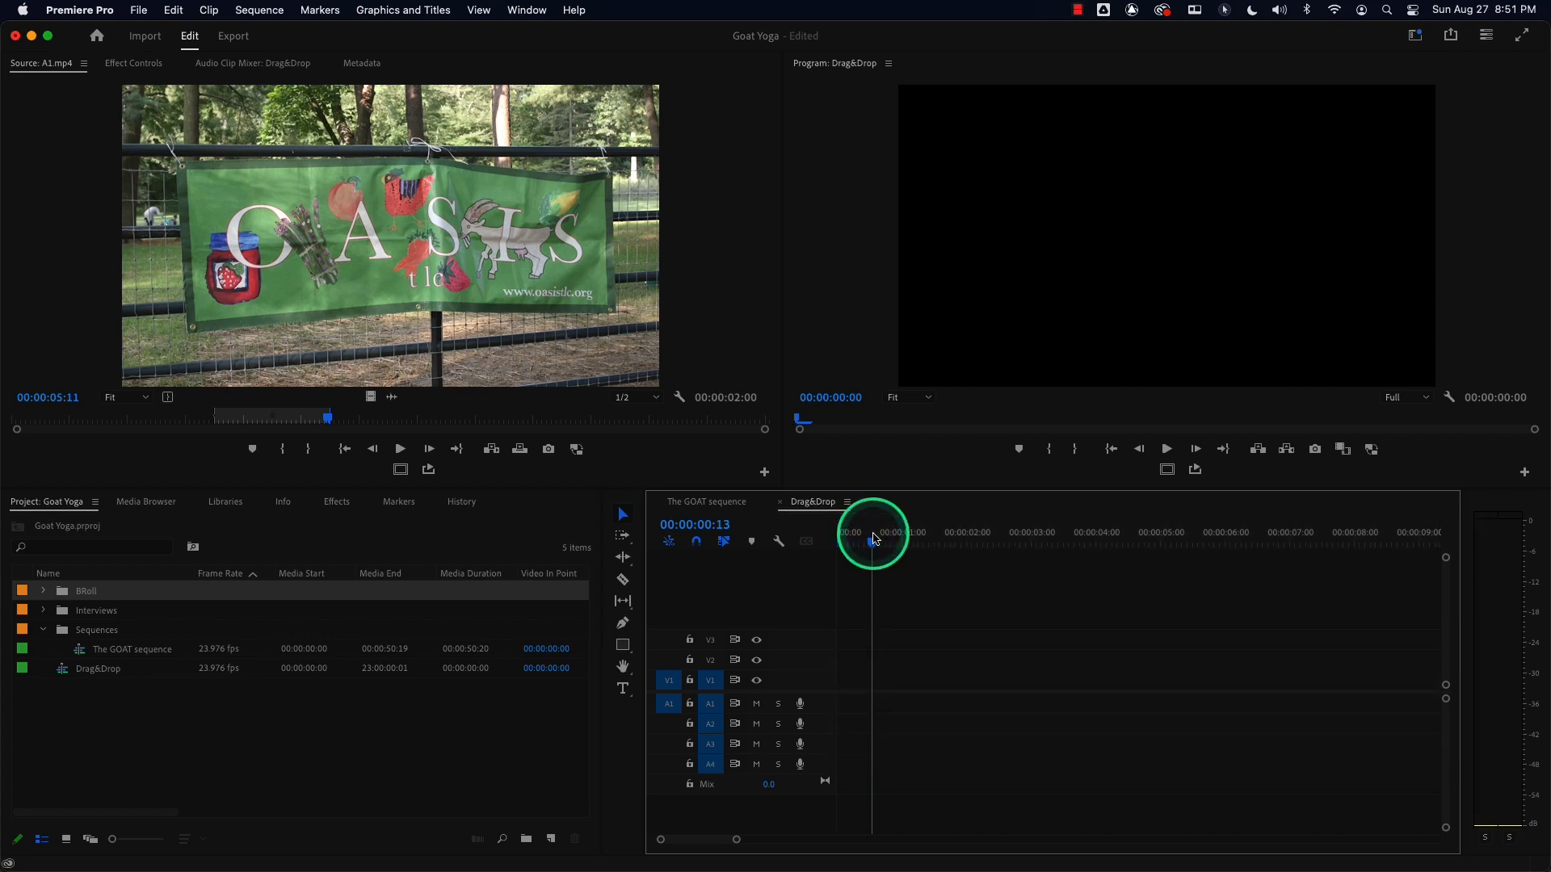
pyautogui.moveTo(955, 539); pyautogui.dragTo(983, 539)
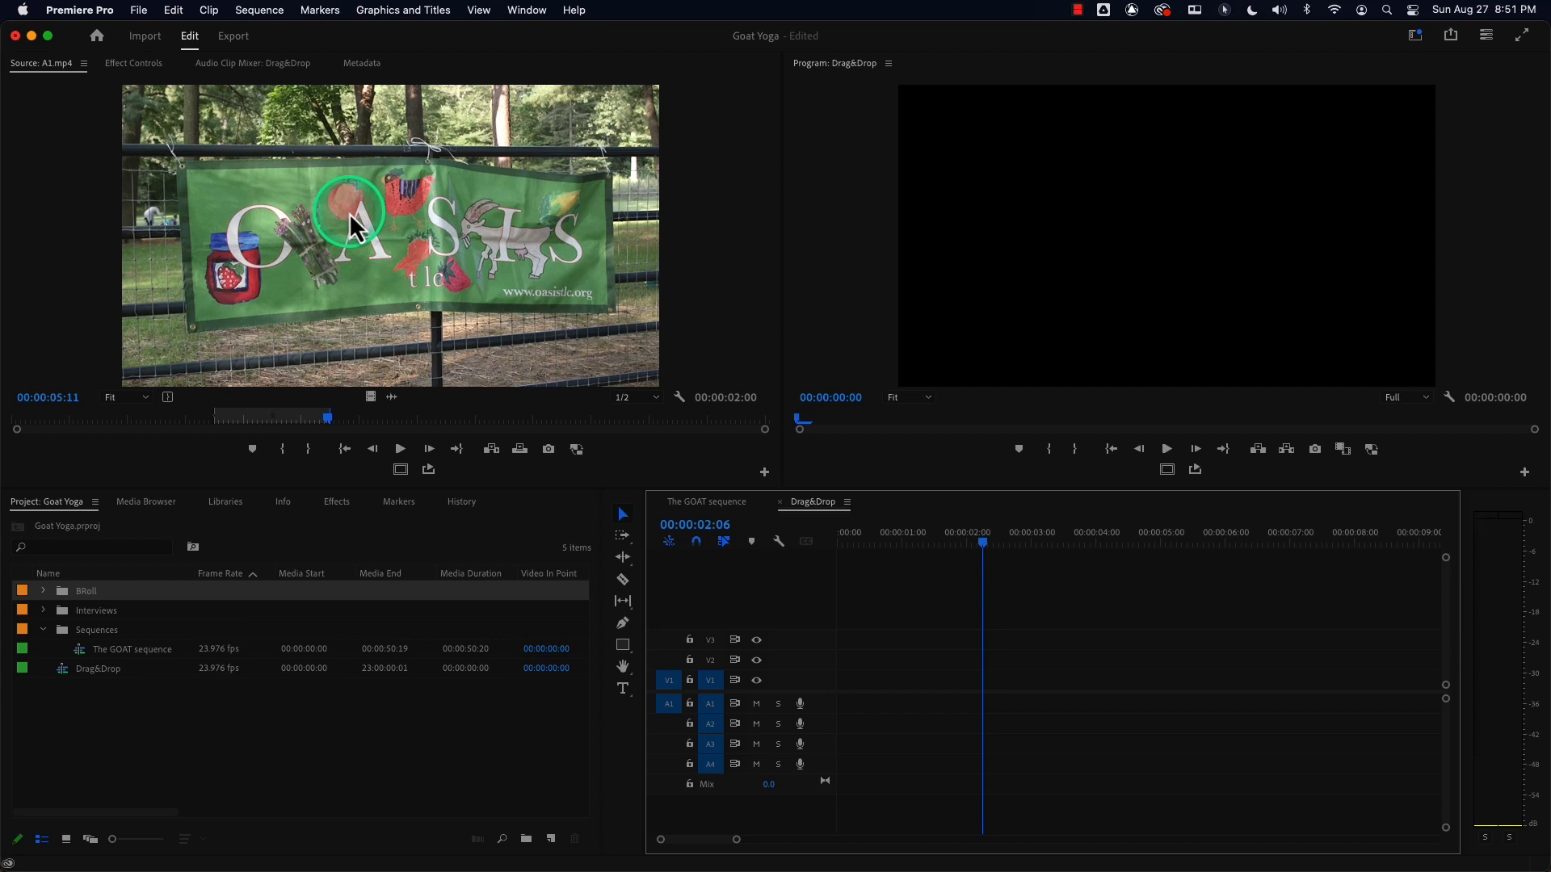
pyautogui.moveTo(349, 212); pyautogui.dragTo(848, 677)
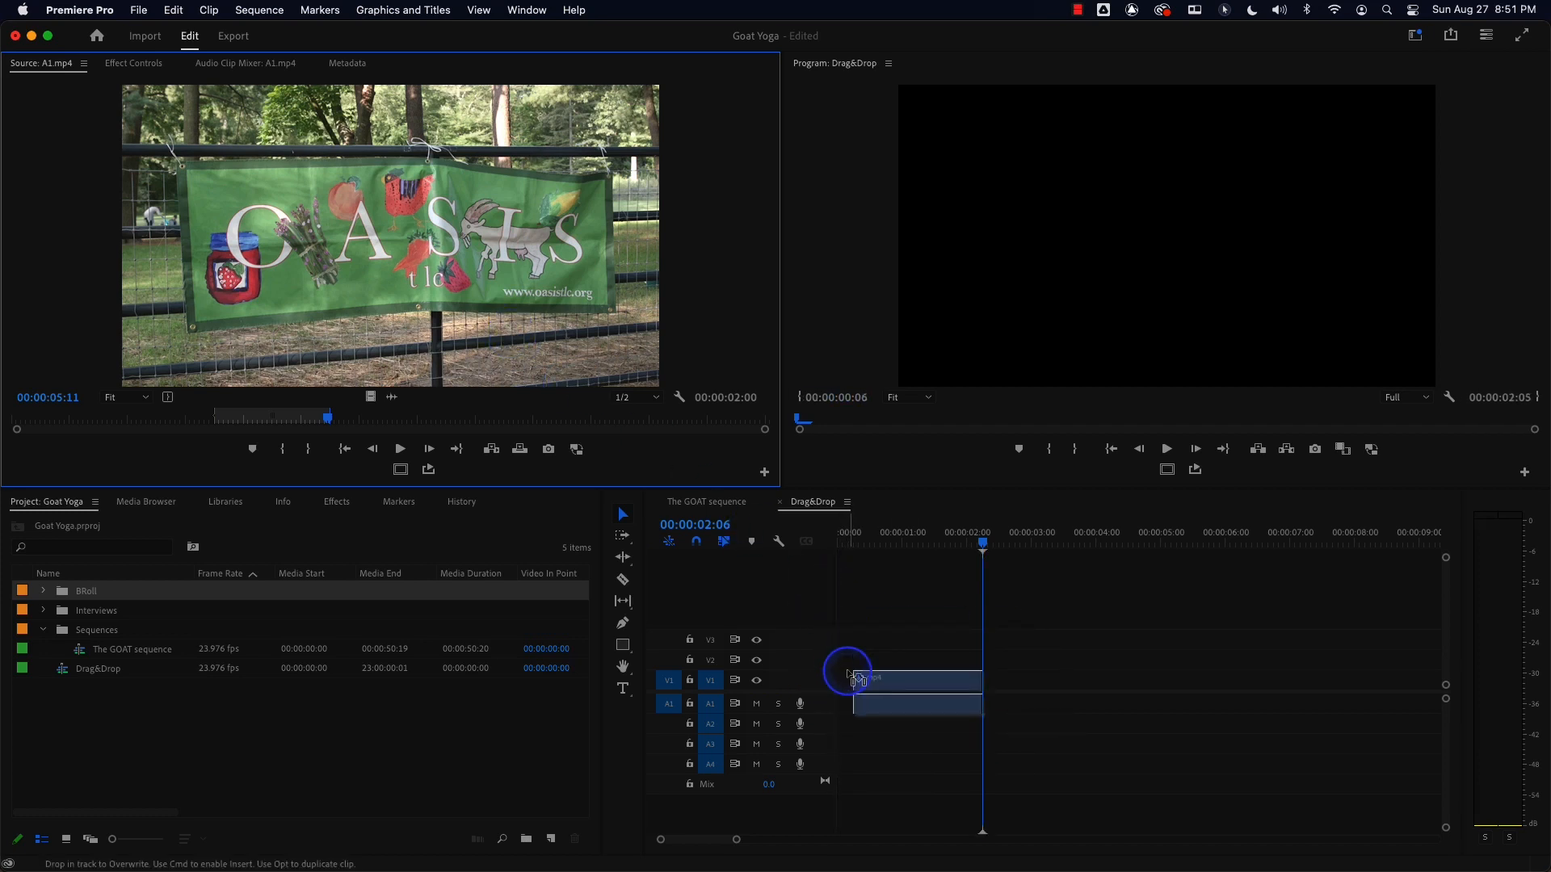
pyautogui.moveTo(855, 678); pyautogui.dragTo(848, 674)
pyautogui.moveTo(865, 538); pyautogui.dragTo(815, 543)
pyautogui.press('super+z')
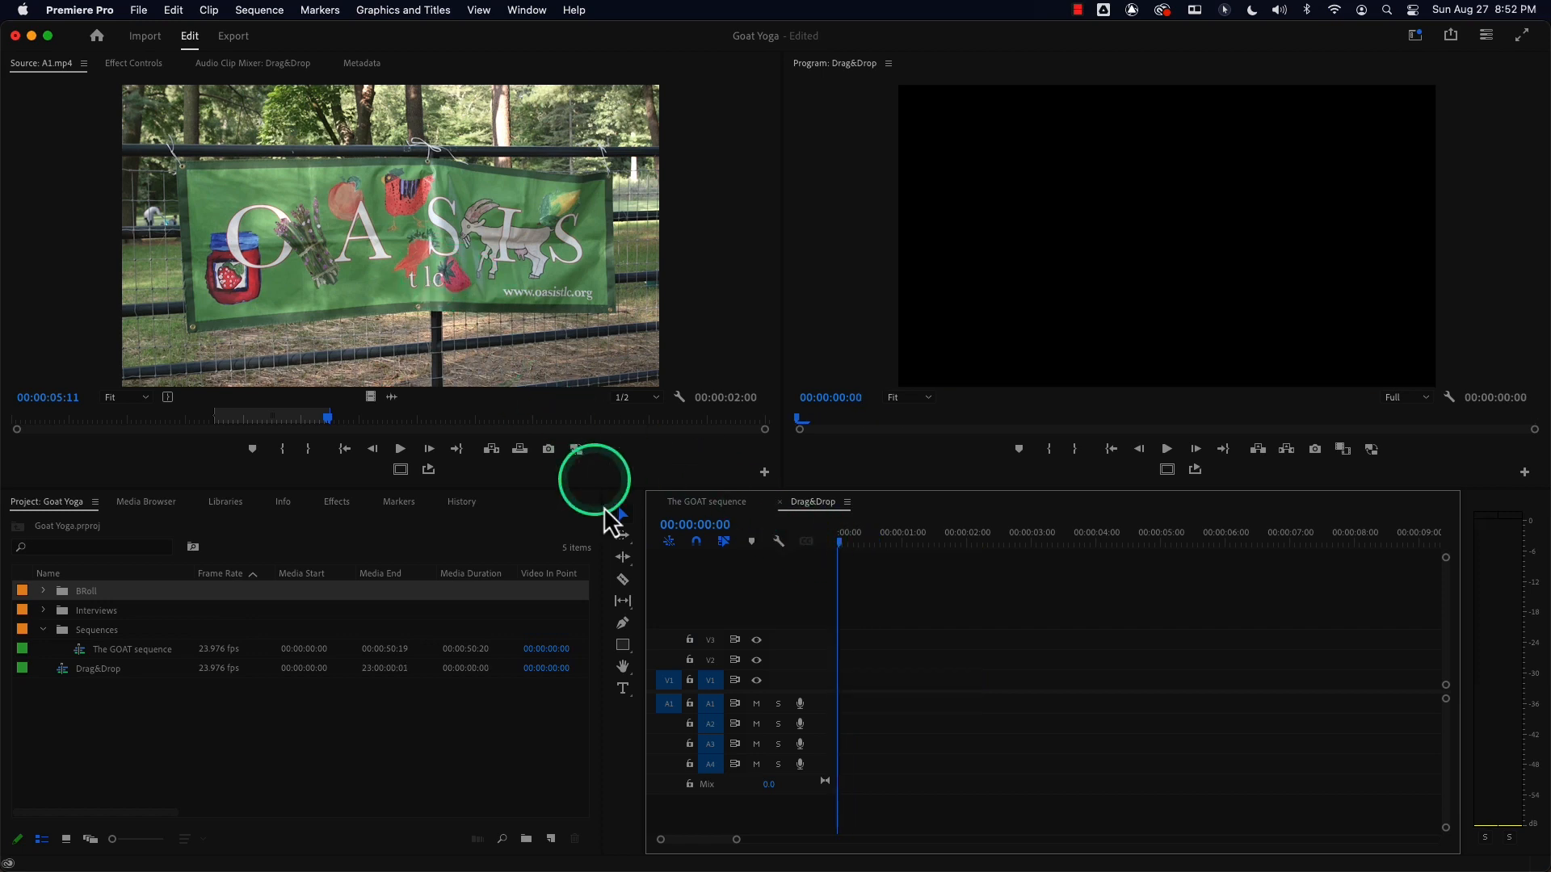
# Drag the marked range onto V1 at the sequence start, then select and delete the clip.
pyautogui.click(696, 542)
pyautogui.moveTo(855, 554); pyautogui.dragTo(924, 554)
pyautogui.moveTo(498, 318); pyautogui.dragTo(826, 680)
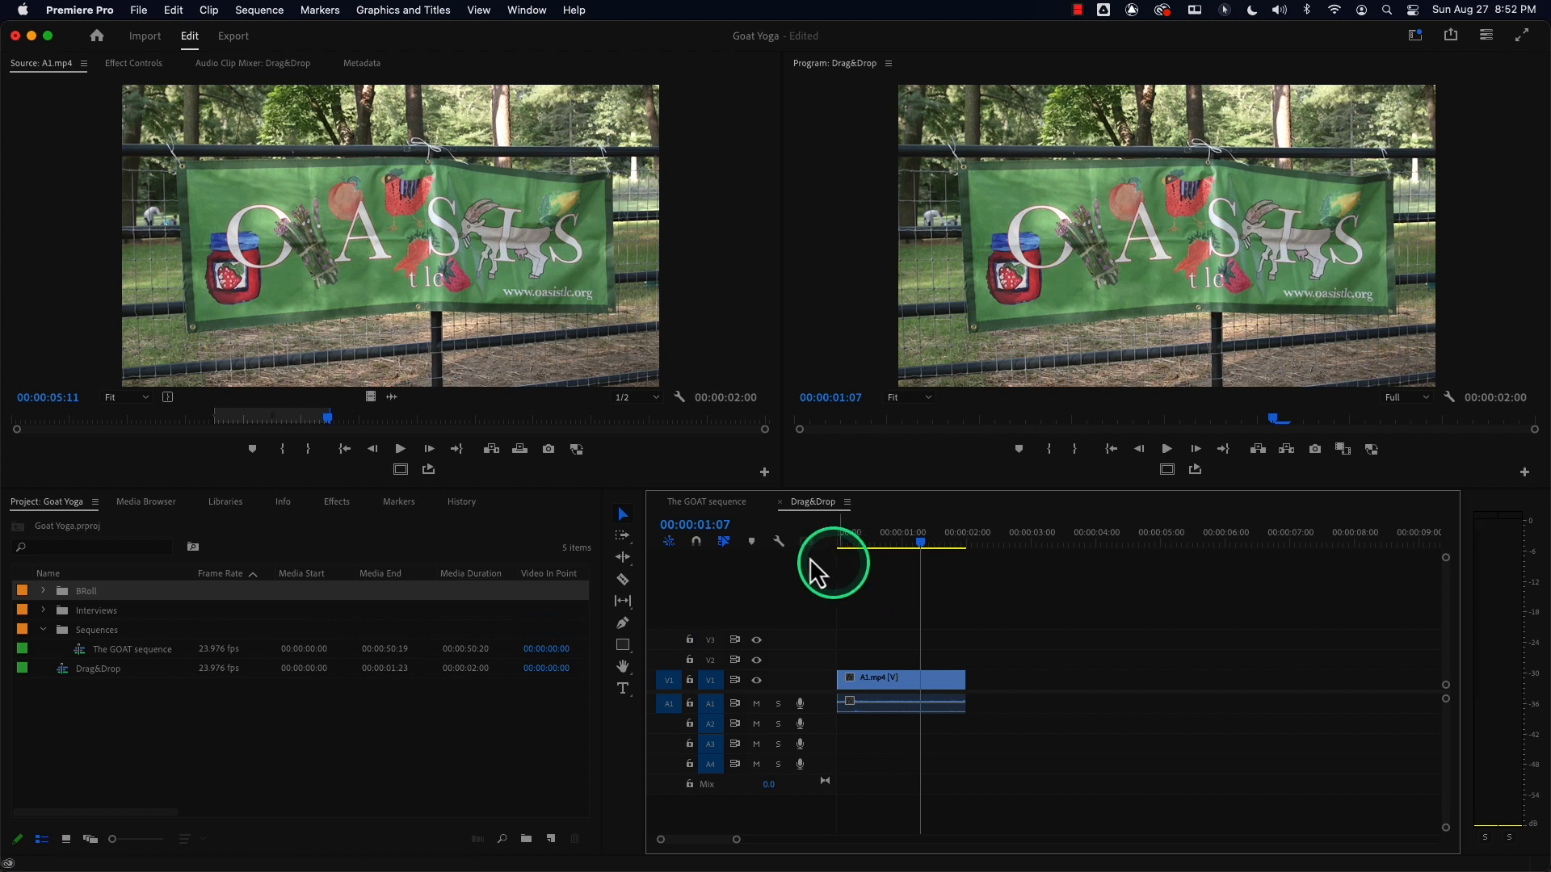
pyautogui.click(879, 678)
pyautogui.press('Delete')
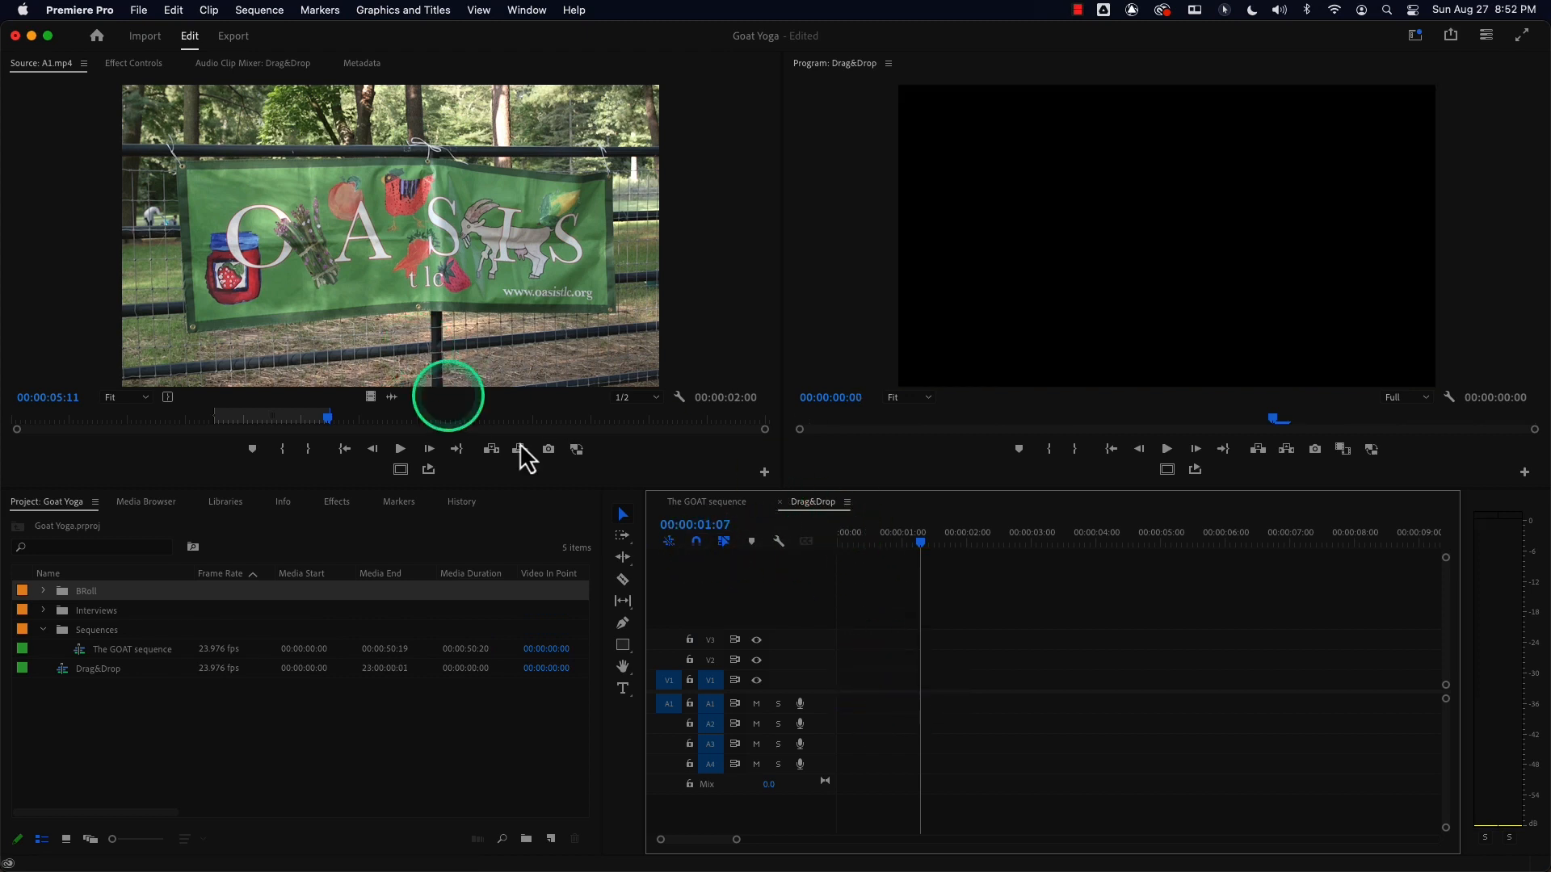
# Drag the marked A1.mp4 range onto V1 at the start of the sequence and save the project.
pyautogui.moveTo(922, 544); pyautogui.dragTo(1025, 543)
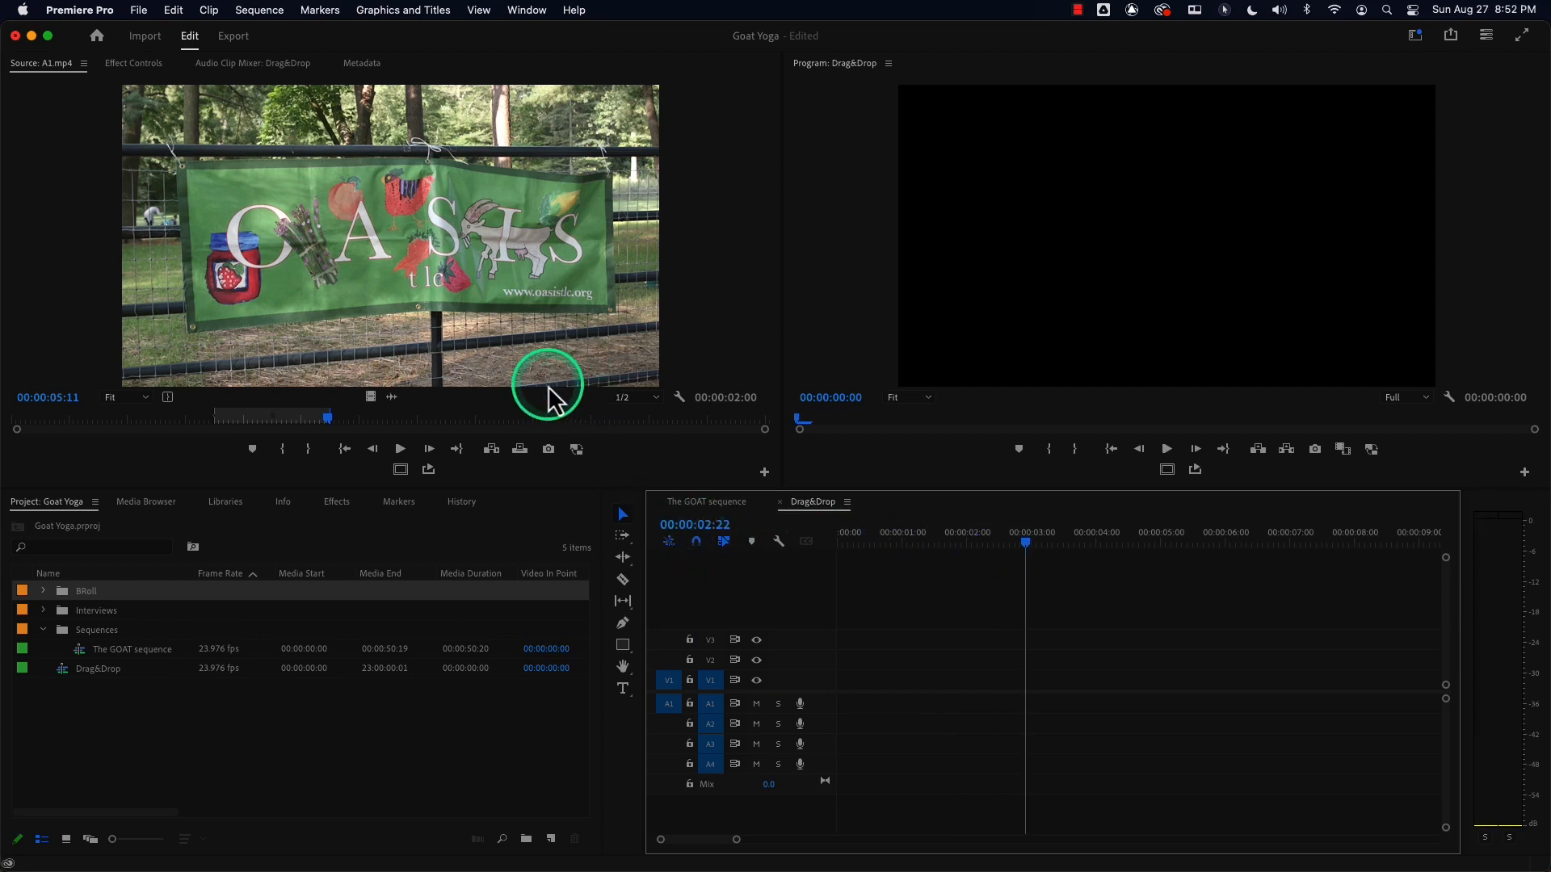
pyautogui.moveTo(395, 291); pyautogui.dragTo(819, 686)
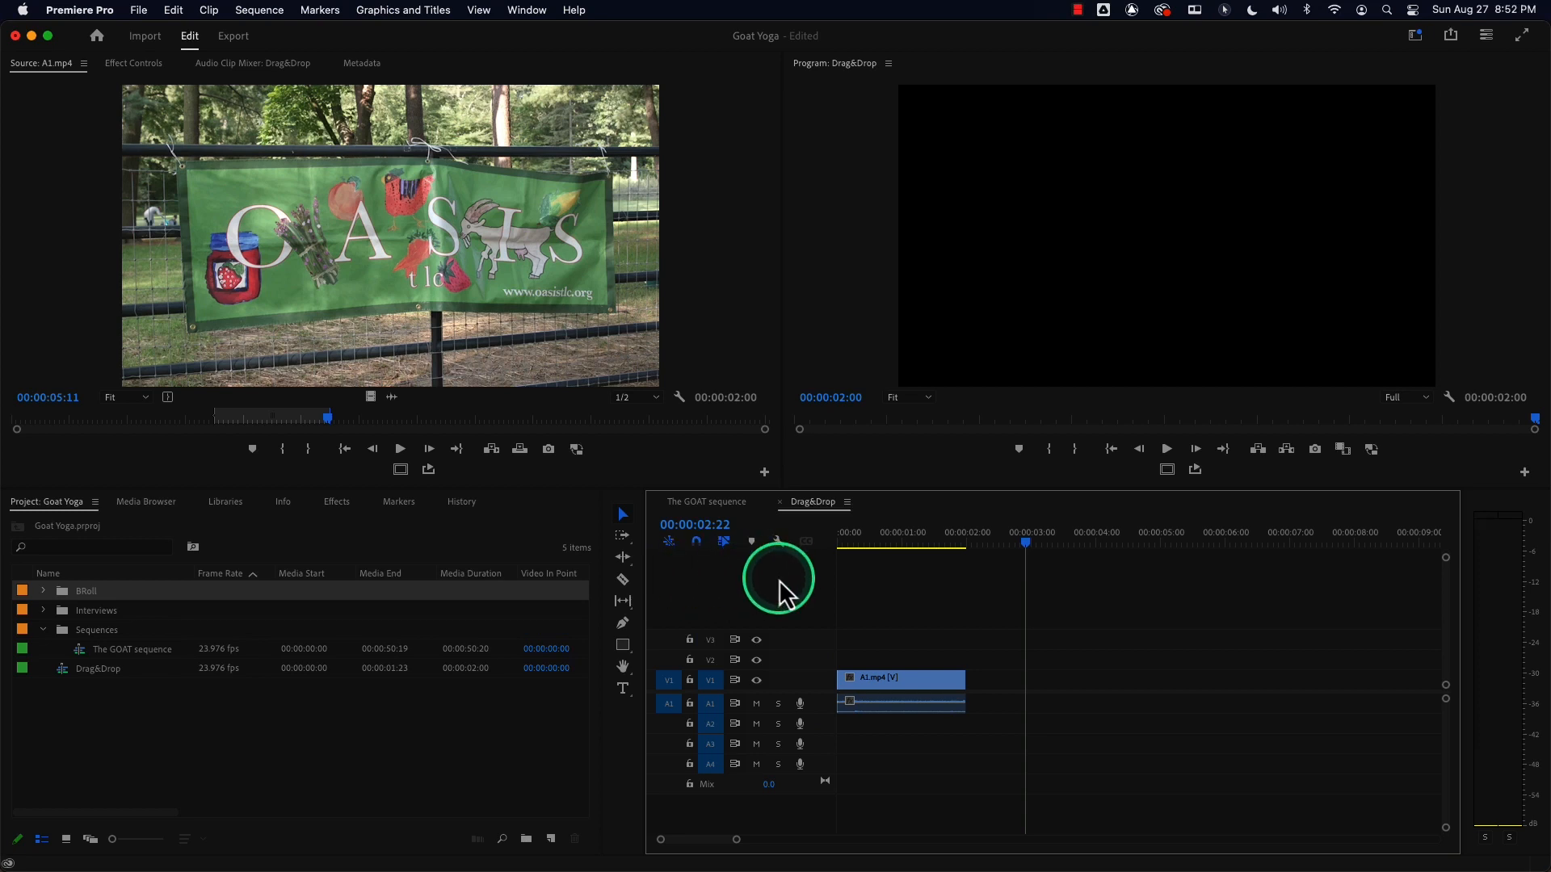
pyautogui.press('super+s')
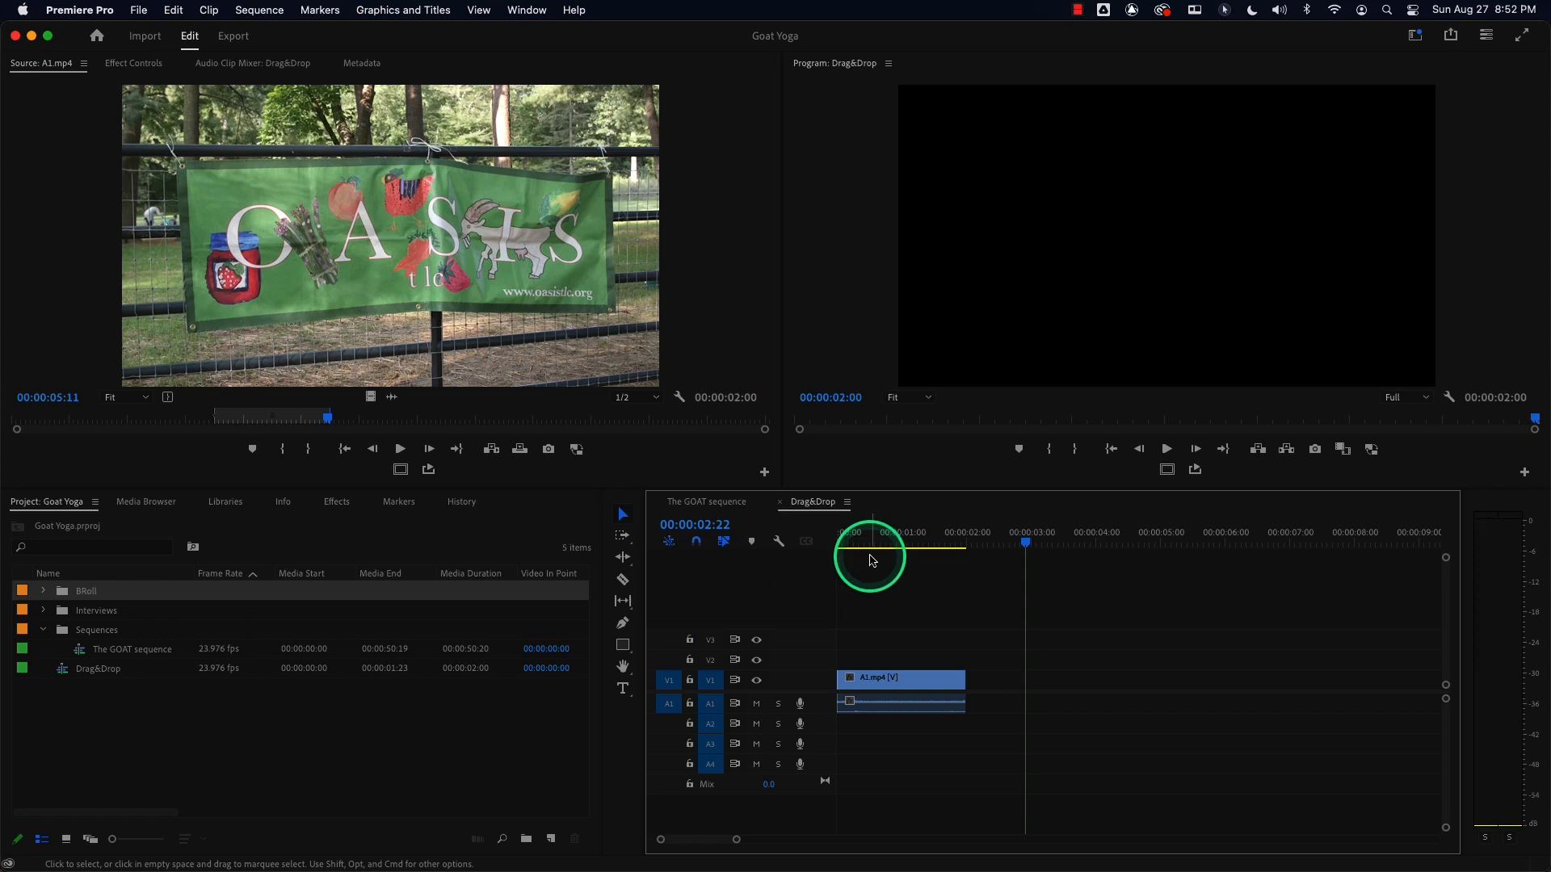
# Return the playhead to the start and open the BRoll bin in an enlarged floating window.
pyautogui.click(698, 546)
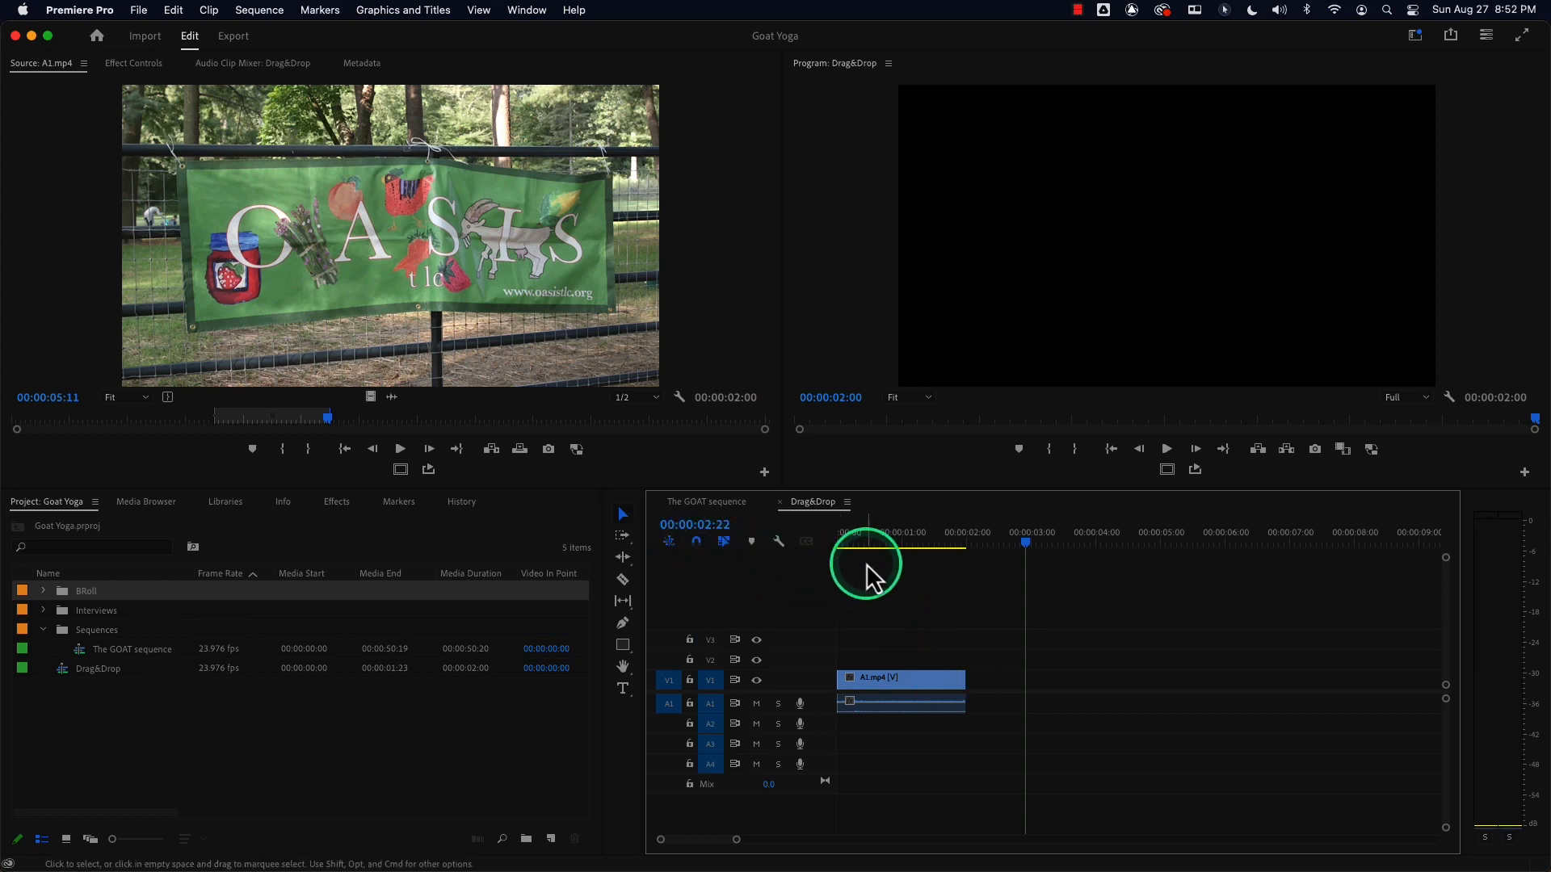
pyautogui.moveTo(893, 546); pyautogui.dragTo(803, 543)
pyautogui.click(906, 687)
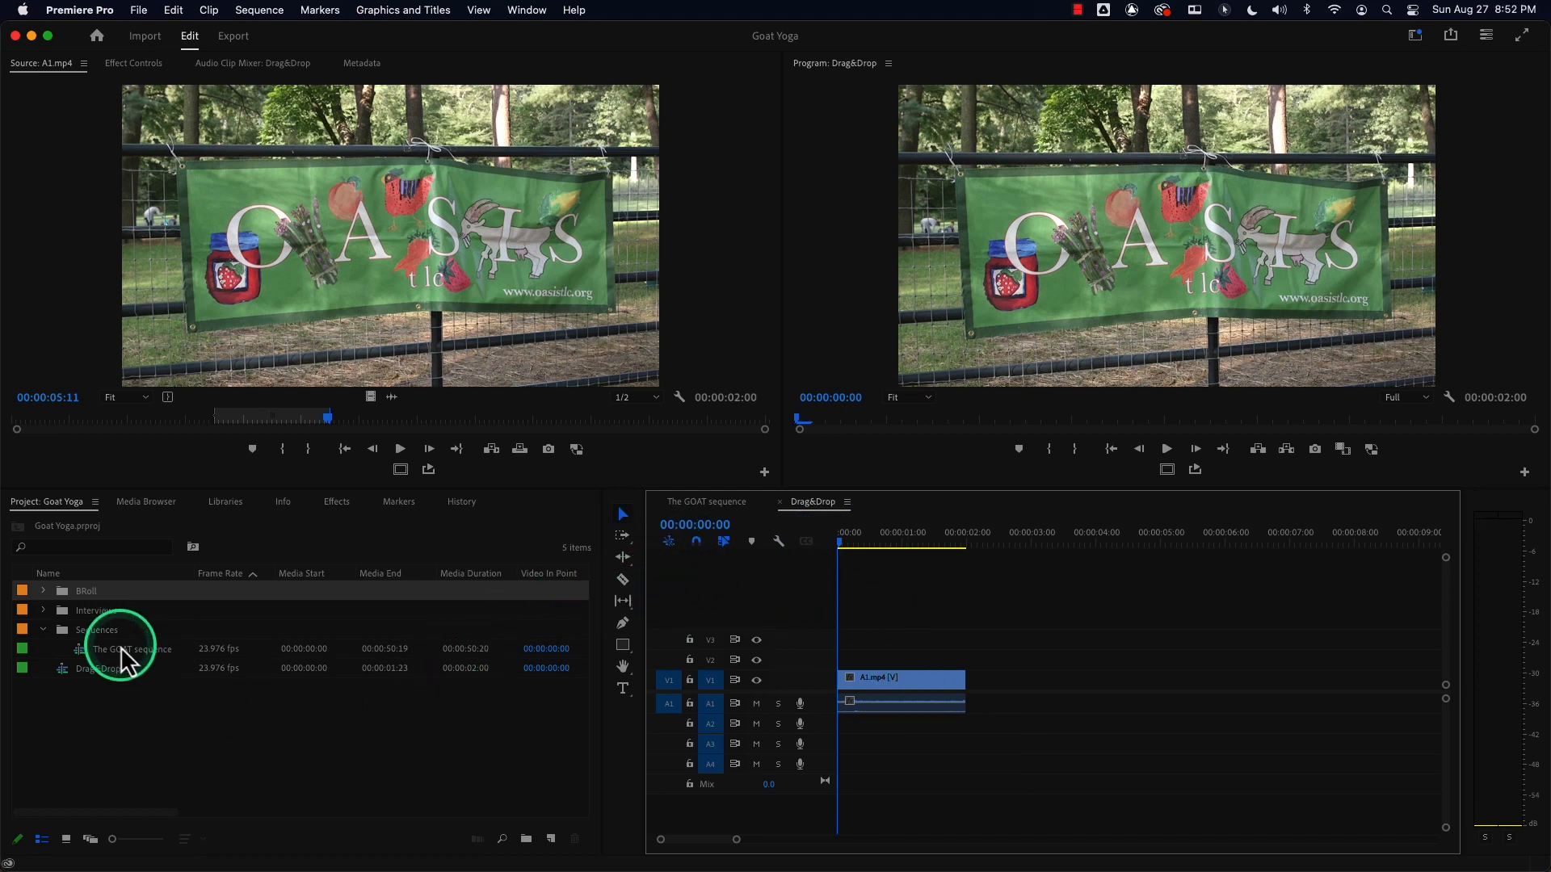
pyautogui.doubleClick(60, 592)
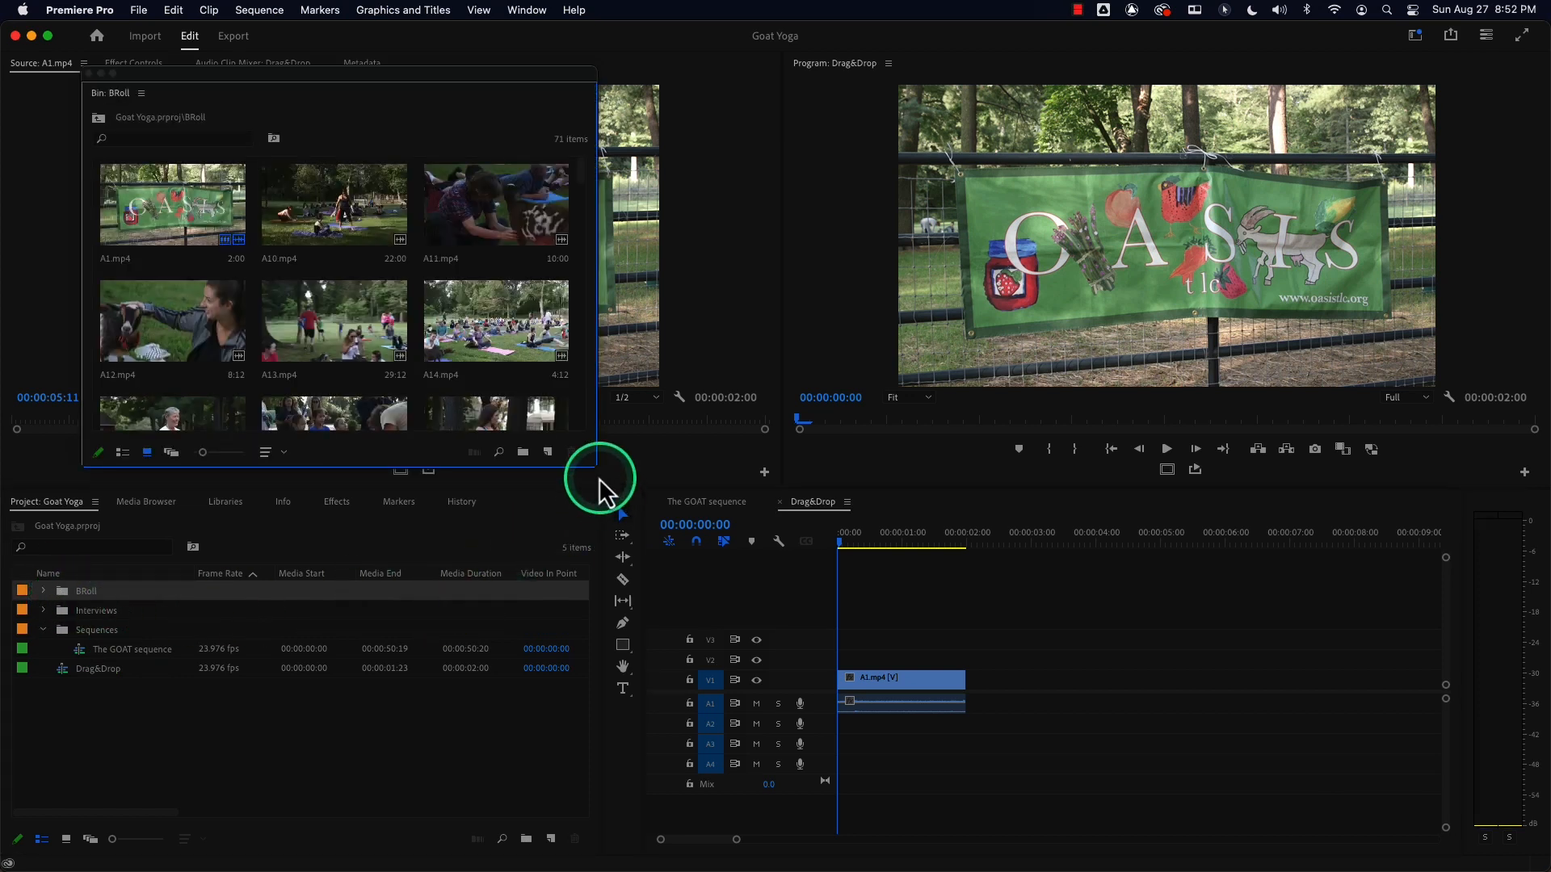
pyautogui.moveTo(596, 467); pyautogui.dragTo(709, 708)
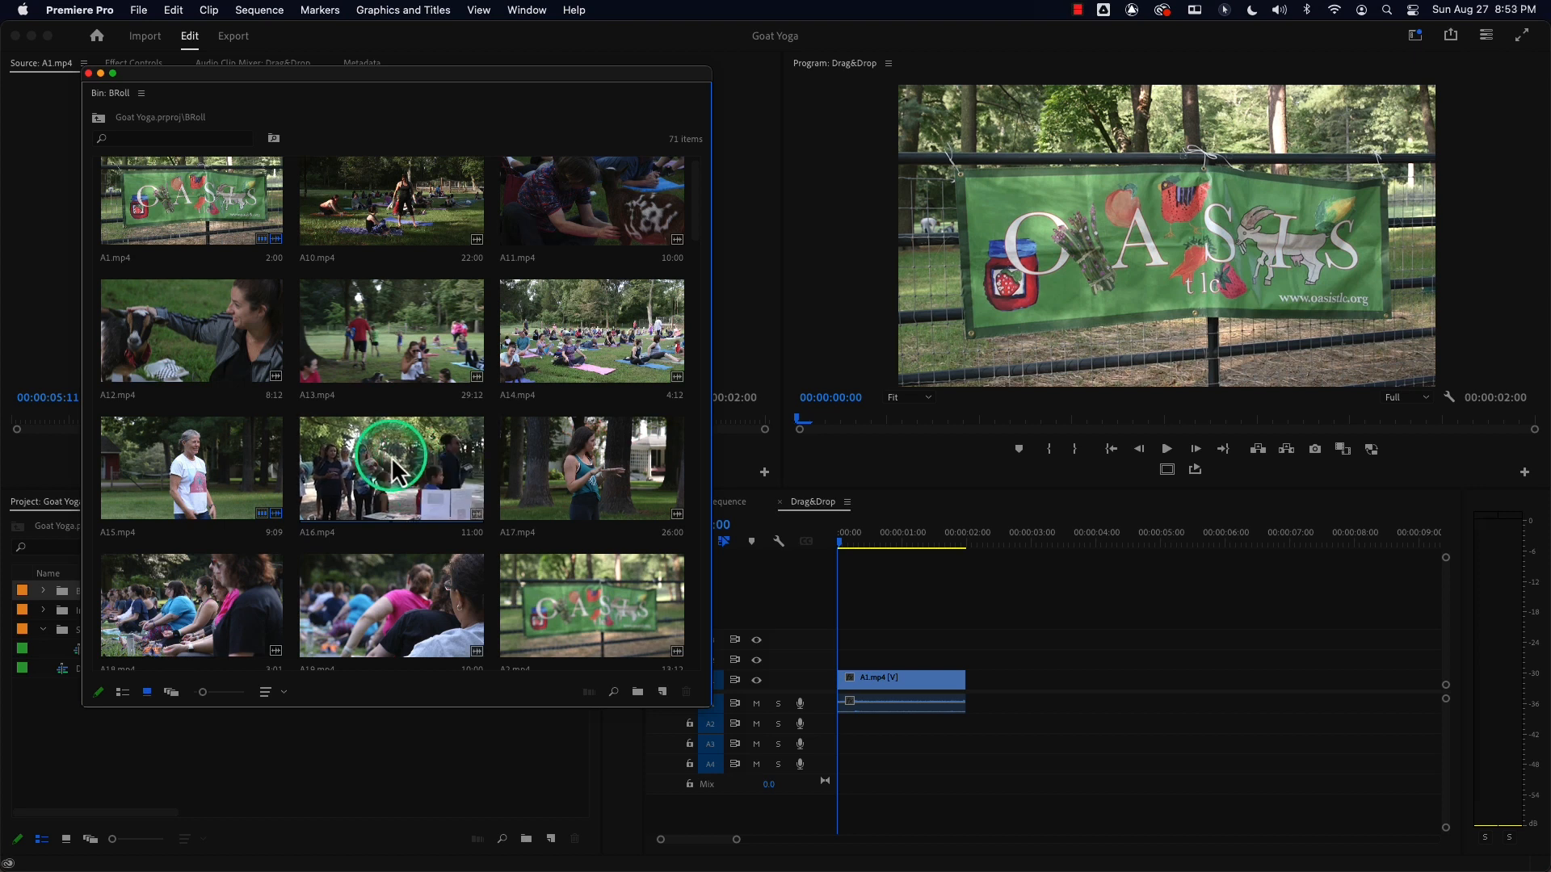
# Drag the whole A16.mp4 clip from the bin onto V1 after A1.mp4, then undo it.
pyautogui.moveTo(386, 462); pyautogui.dragTo(966, 680)
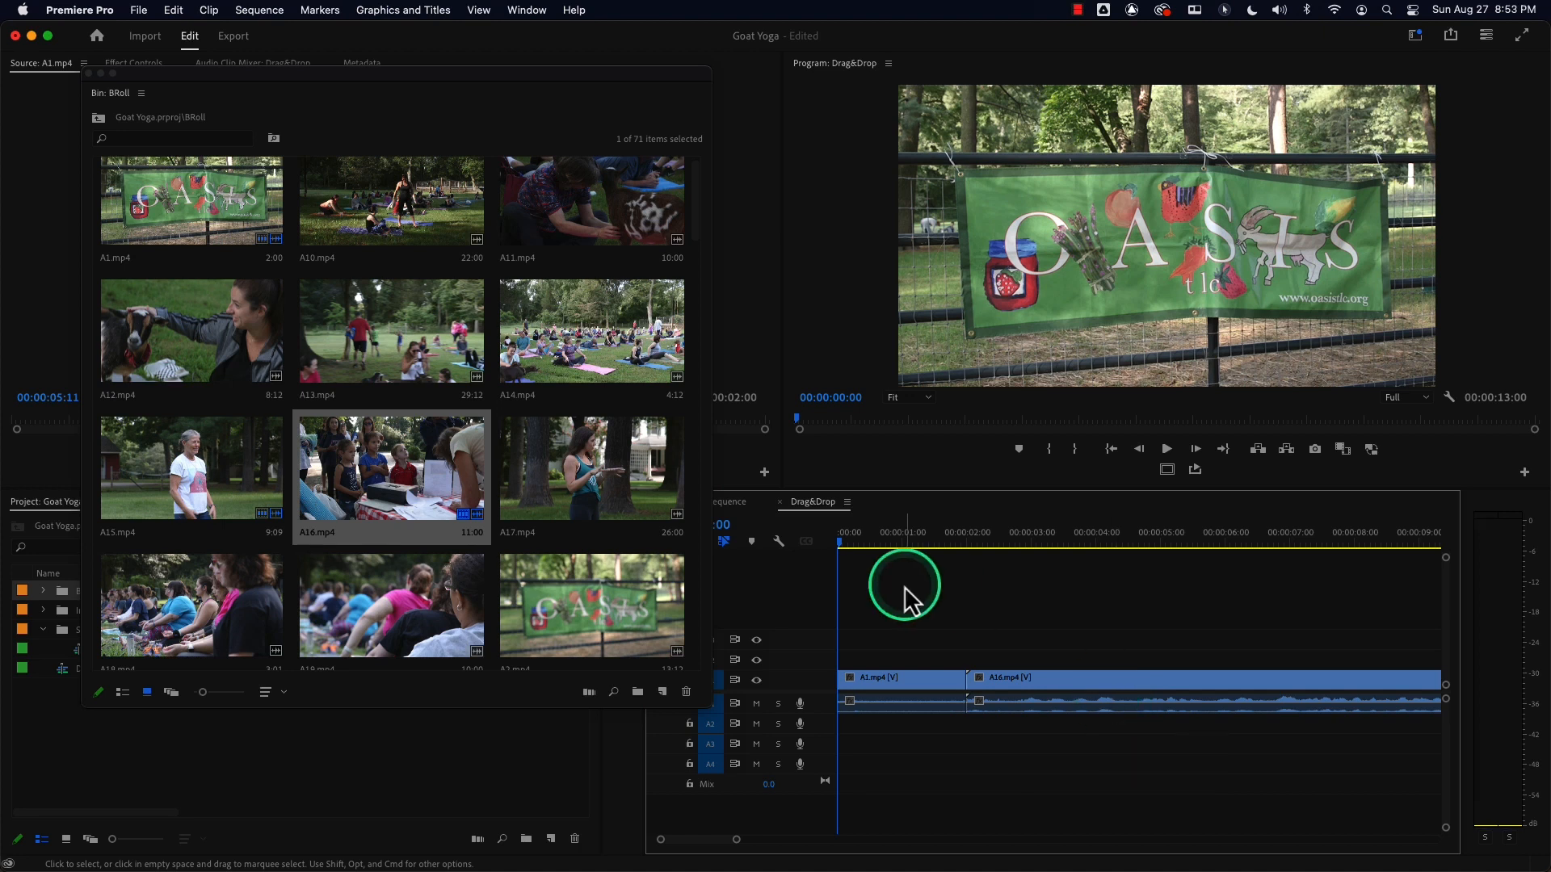
pyautogui.press('super+z')
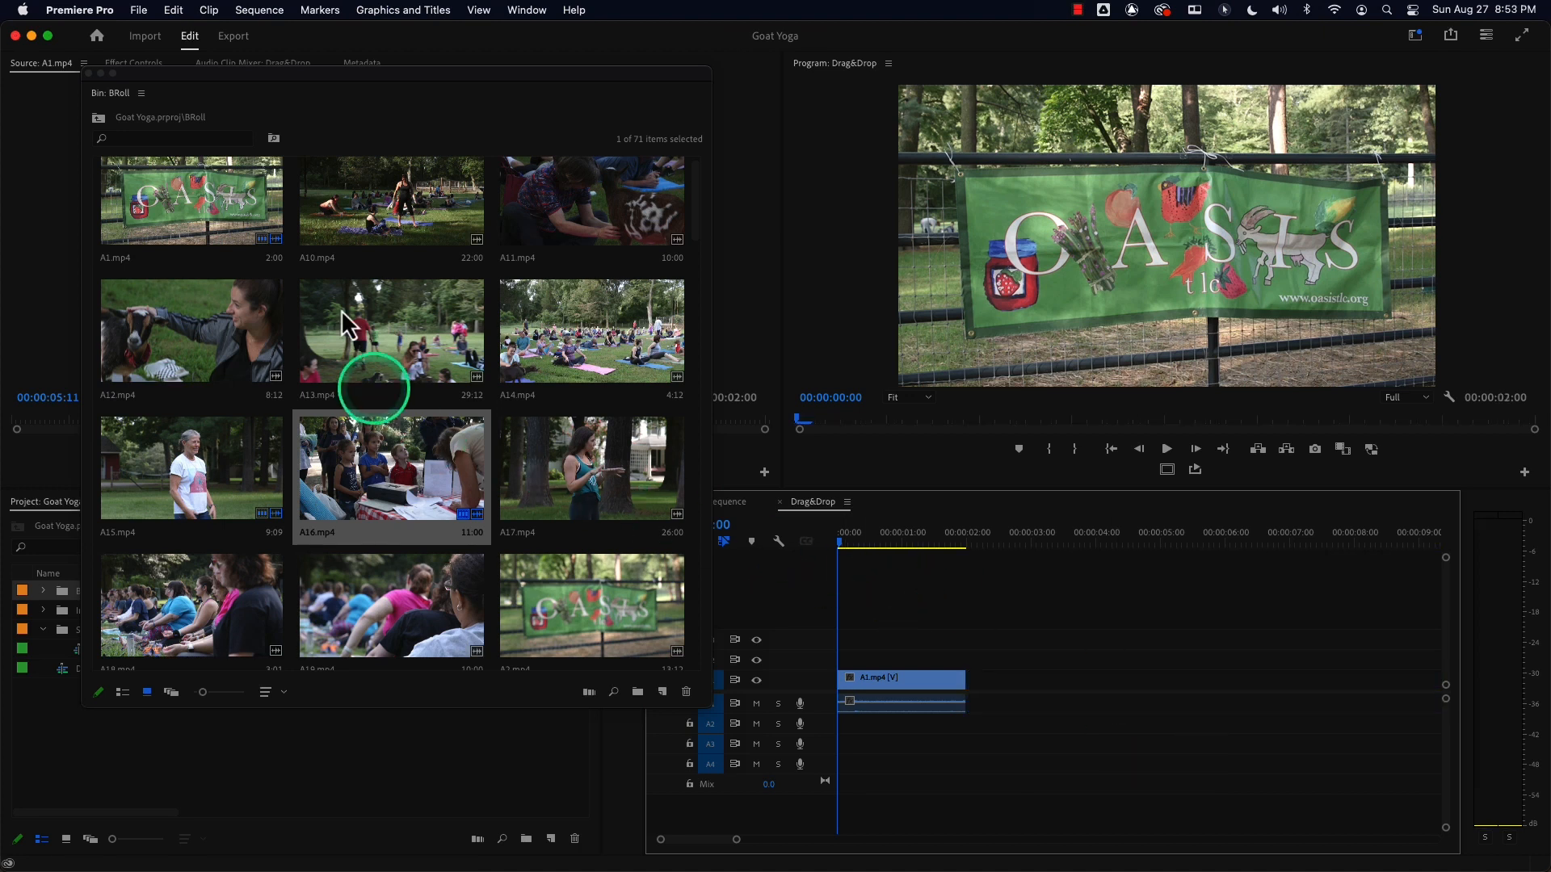
# Open A16.mp4 in the Source Monitor and mark an In/Out range about 2:21 long.
pyautogui.moveTo(285, 67); pyautogui.dragTo(319, 162)
pyautogui.moveTo(413, 553)
pyautogui.mouseDown()
pyautogui.moveTo(936, 642)
pyautogui.moveTo(1001, 671)
pyautogui.moveTo(971, 693)
pyautogui.moveTo(517, 598)
pyautogui.moveTo(415, 557)
pyautogui.mouseUp()
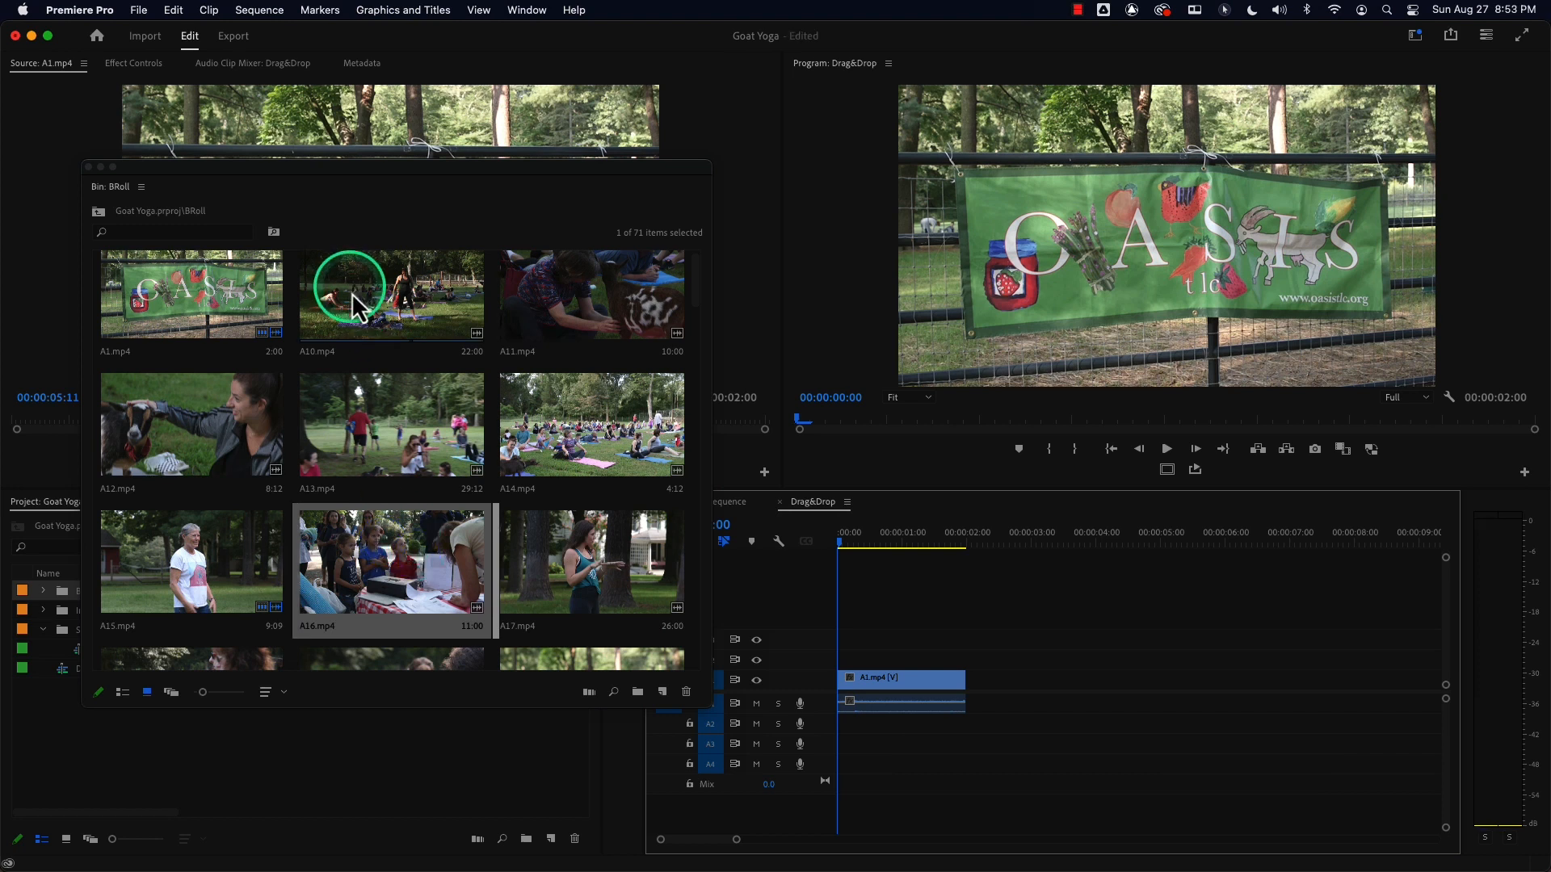
pyautogui.doubleClick(392, 530)
pyautogui.moveTo(360, 318); pyautogui.dragTo(344, 537)
pyautogui.moveTo(260, 419); pyautogui.dragTo(413, 420)
pyautogui.press('i')
pyautogui.press('o')
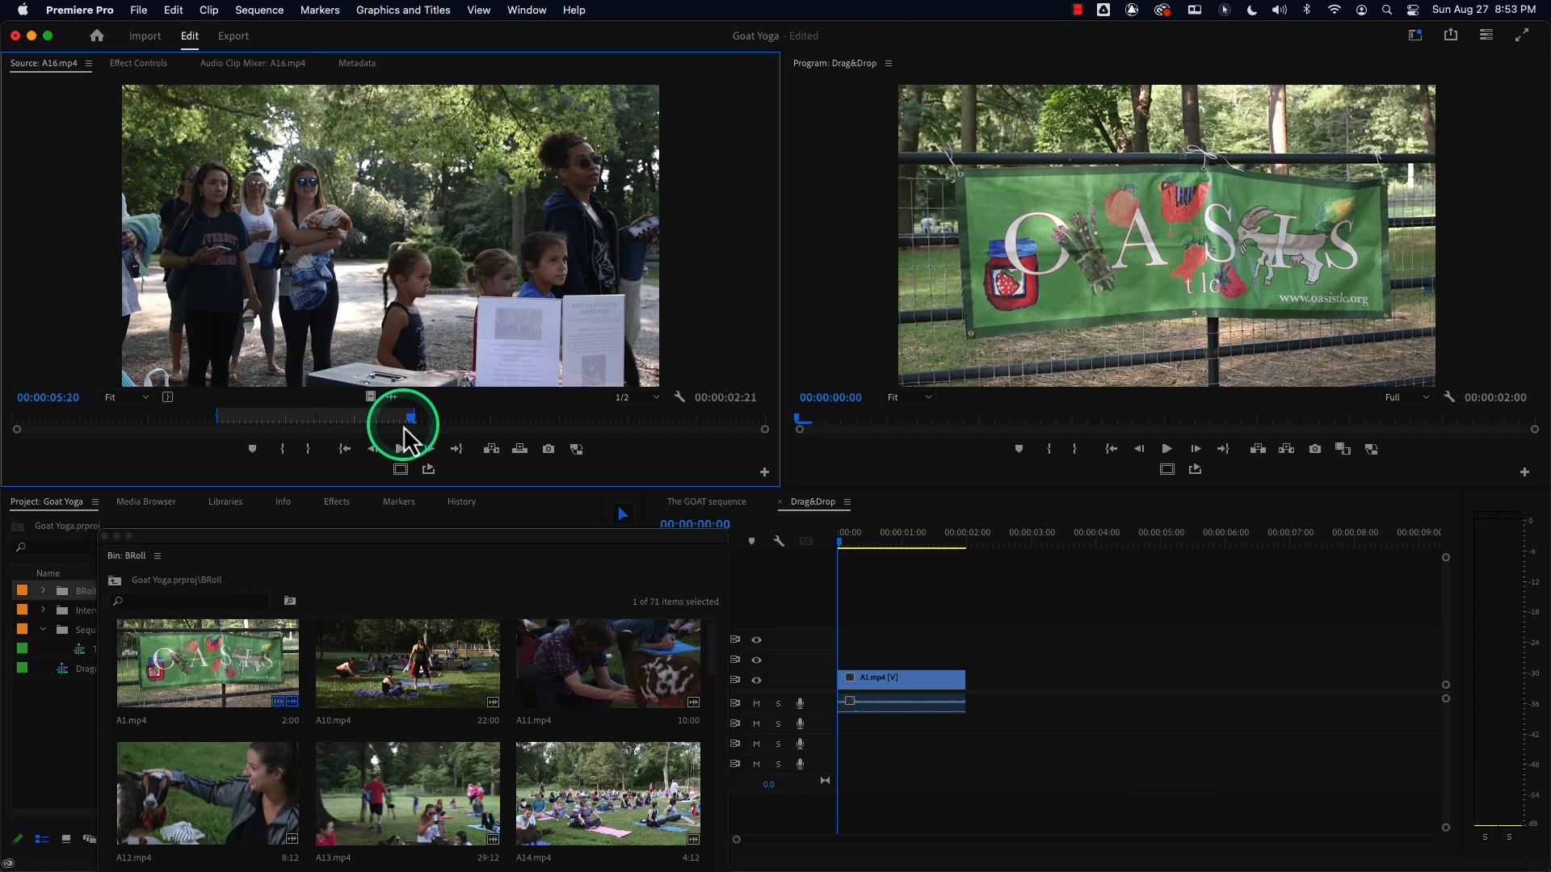
# Drag the A16.mp4 range onto V1 at the 2-second playhead, then undo the placement.
pyautogui.moveTo(1025, 547); pyautogui.dragTo(962, 547)
pyautogui.press('i')
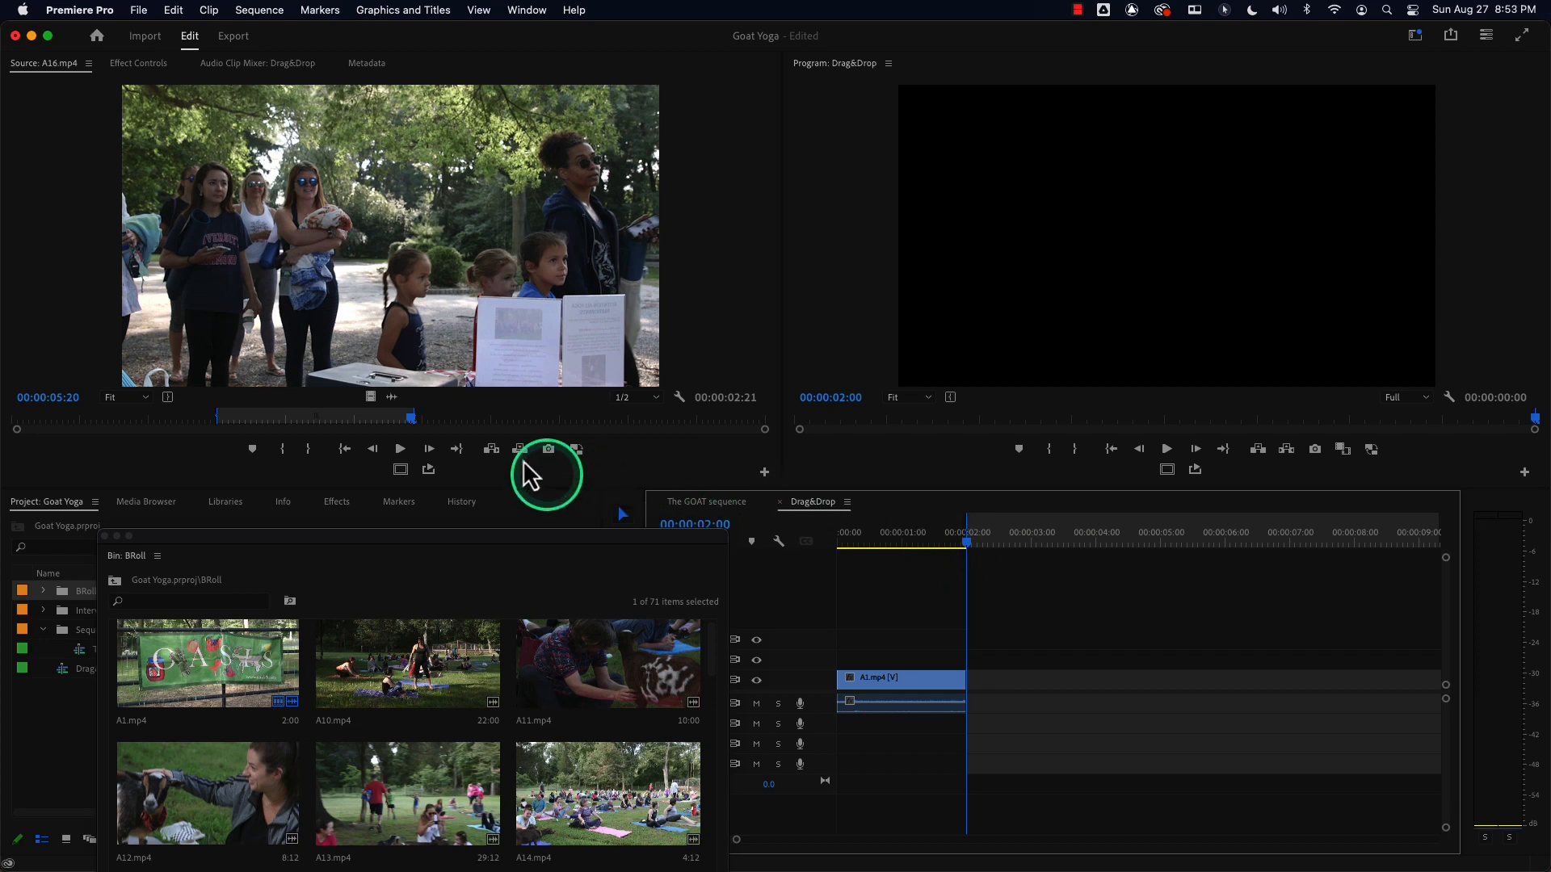
pyautogui.moveTo(402, 293); pyautogui.dragTo(956, 669)
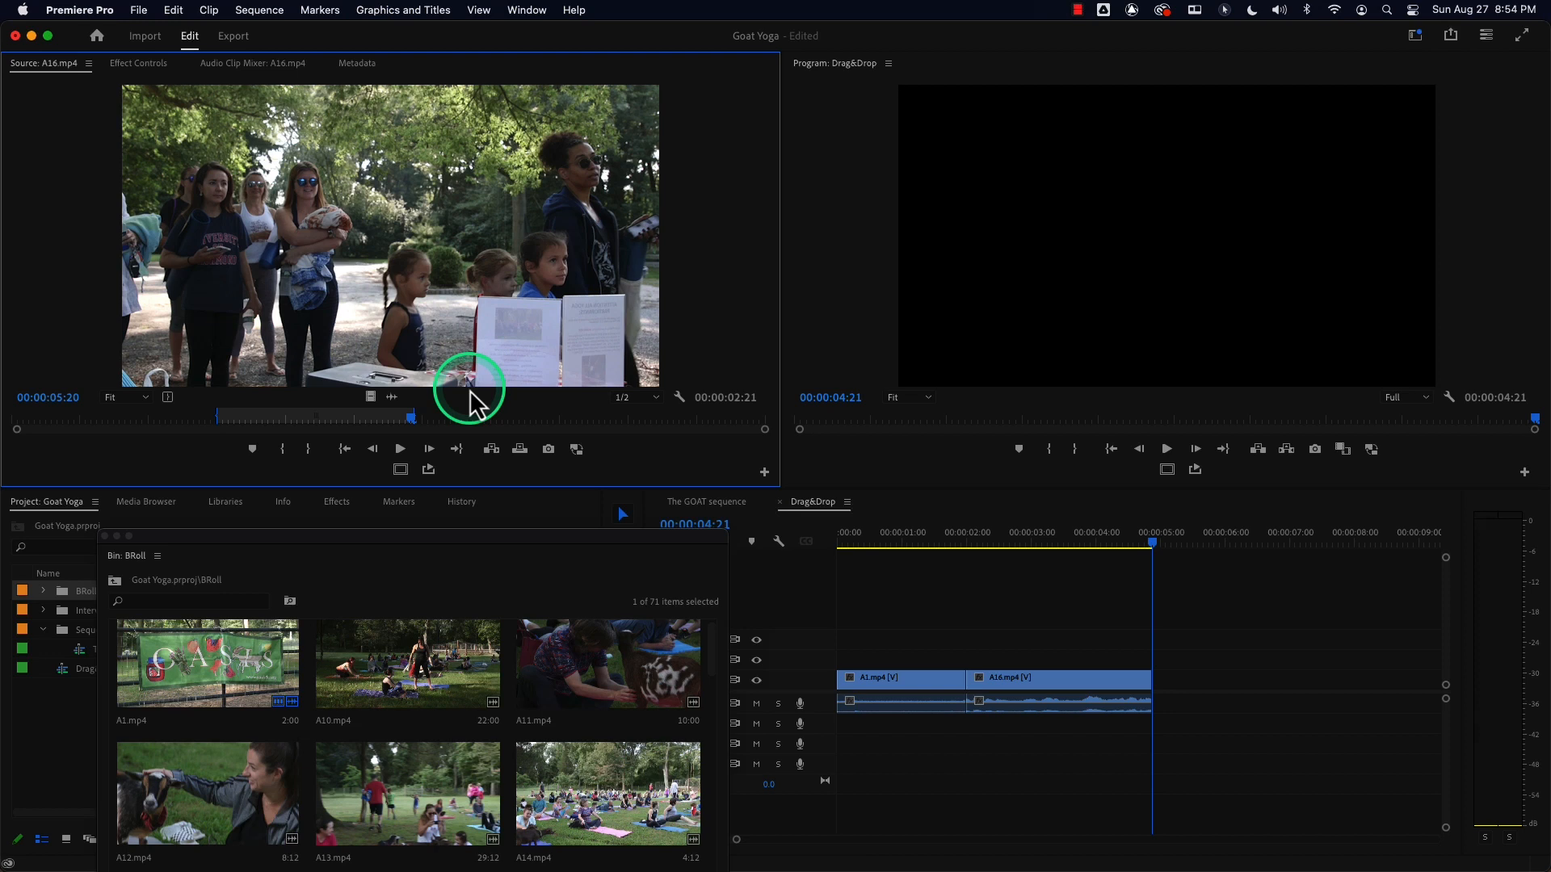
pyautogui.press('super+z')
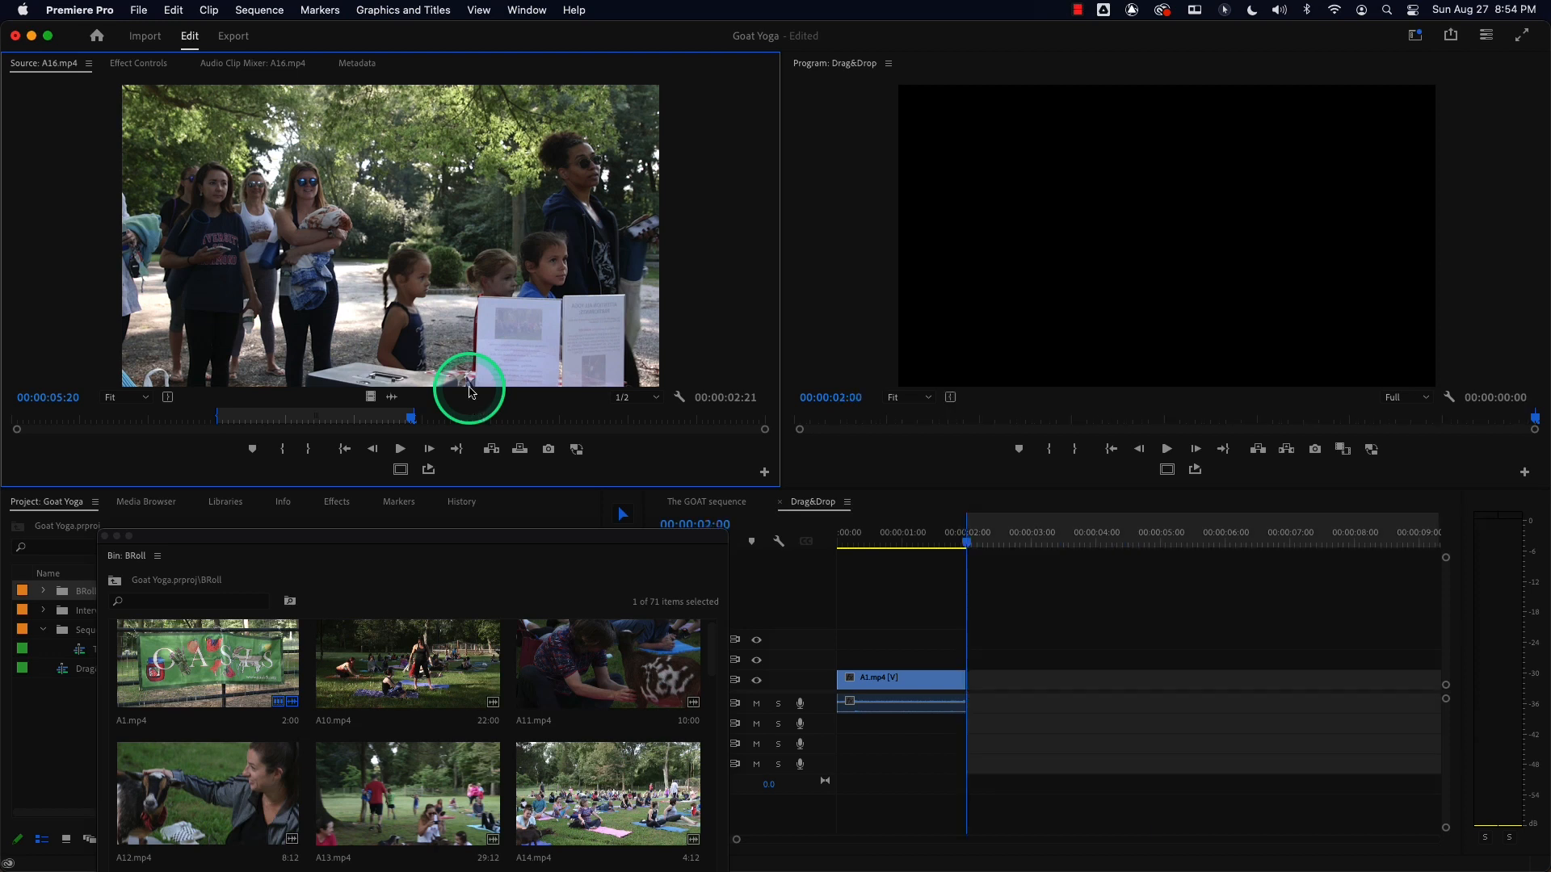
# Drag the A16.mp4 range onto V1 after A1.mp4, reposition the bin window, then delete the clip.
pyautogui.moveTo(383, 306); pyautogui.dragTo(977, 696)
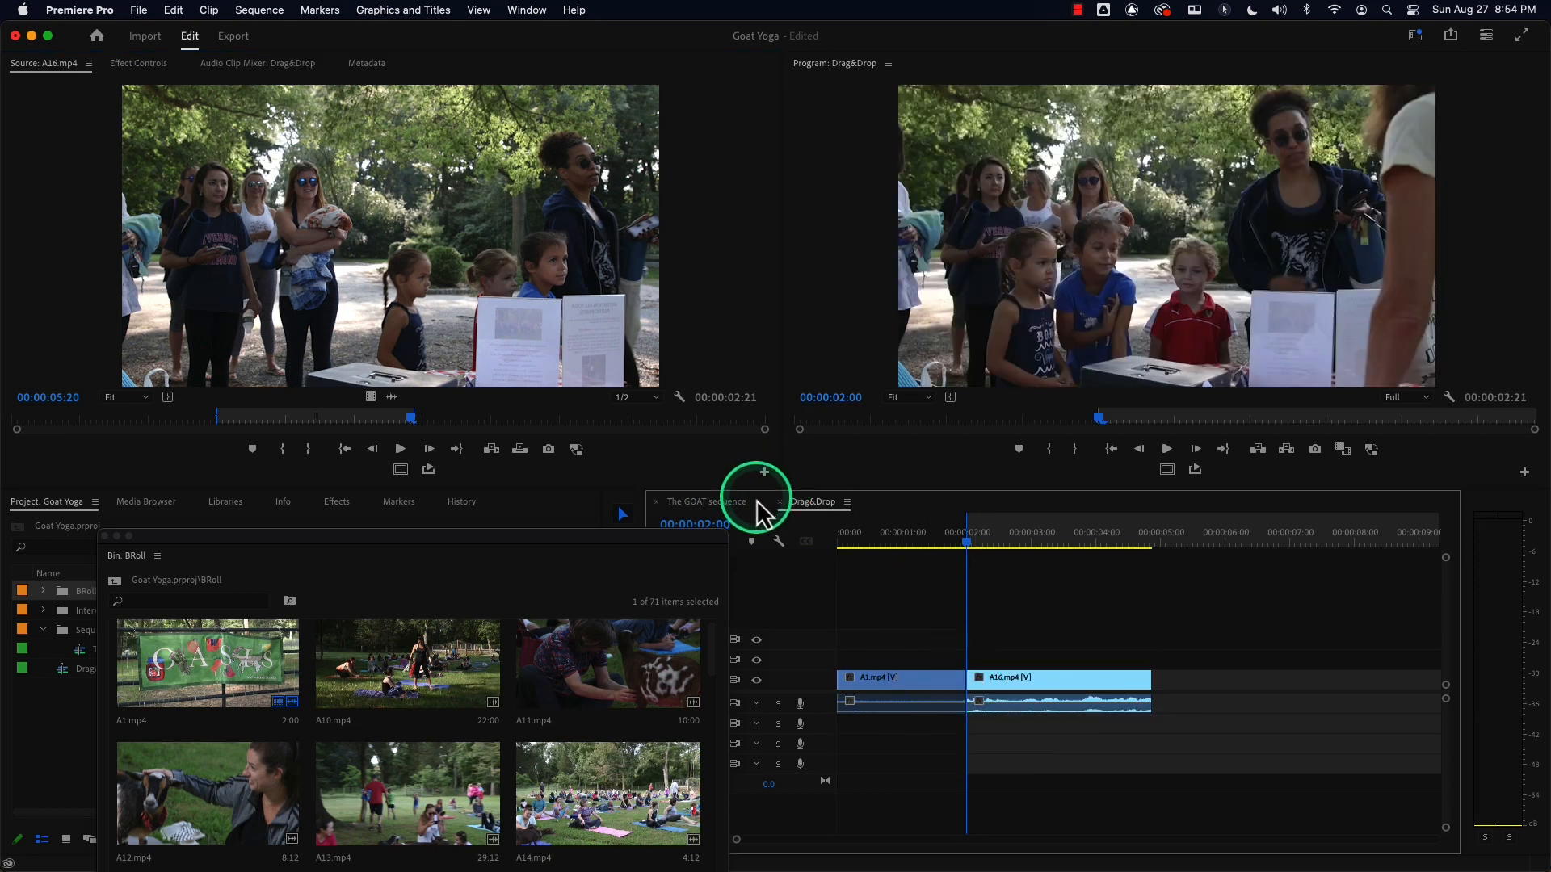
pyautogui.moveTo(437, 533); pyautogui.dragTo(416, 378)
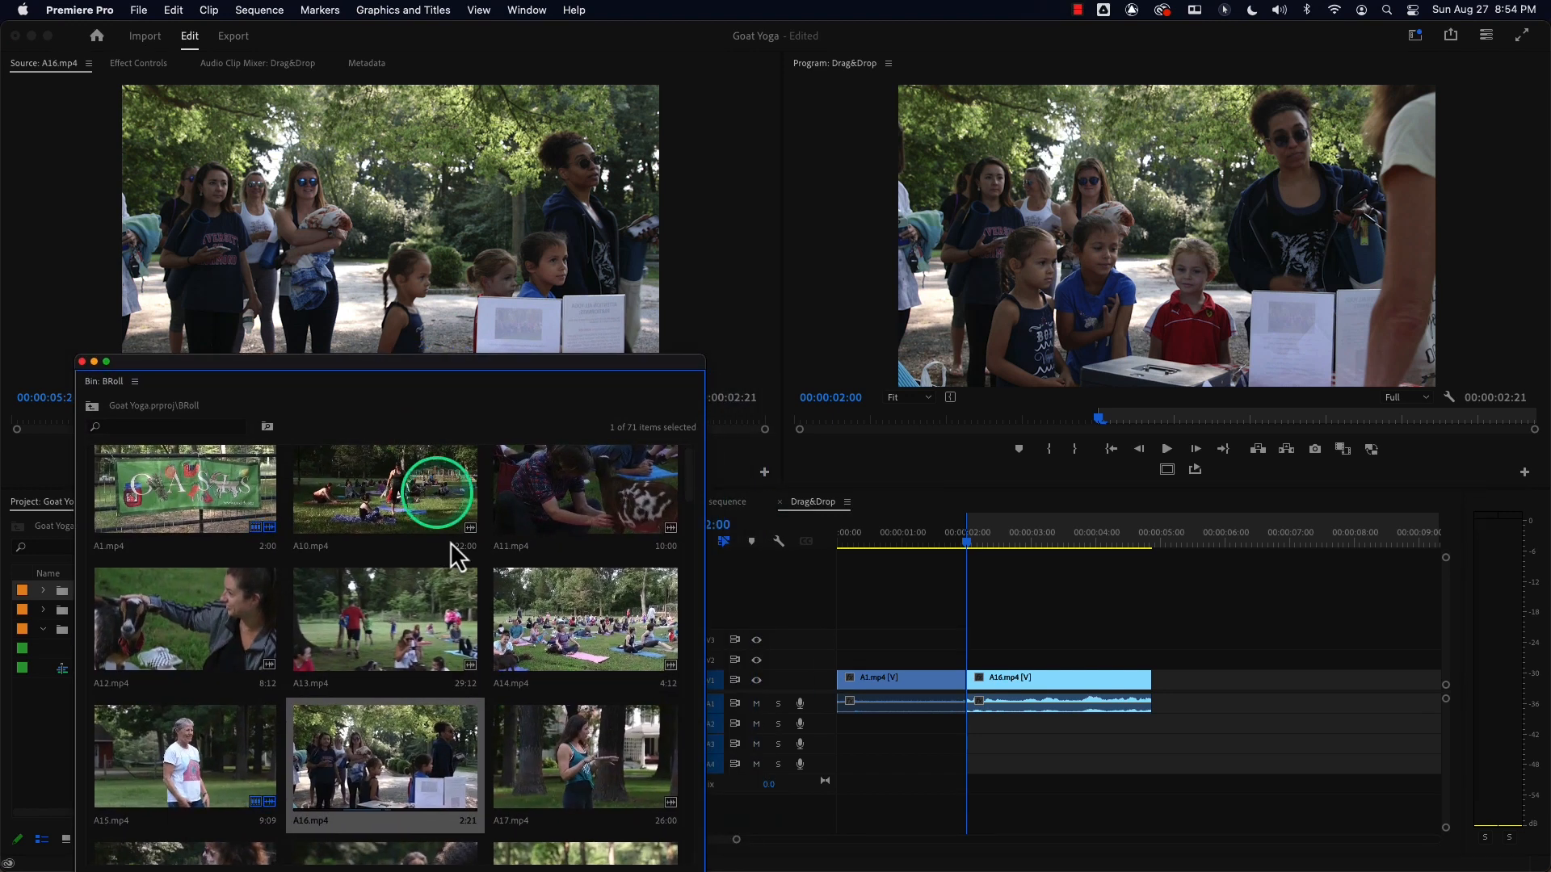
pyautogui.click(416, 256)
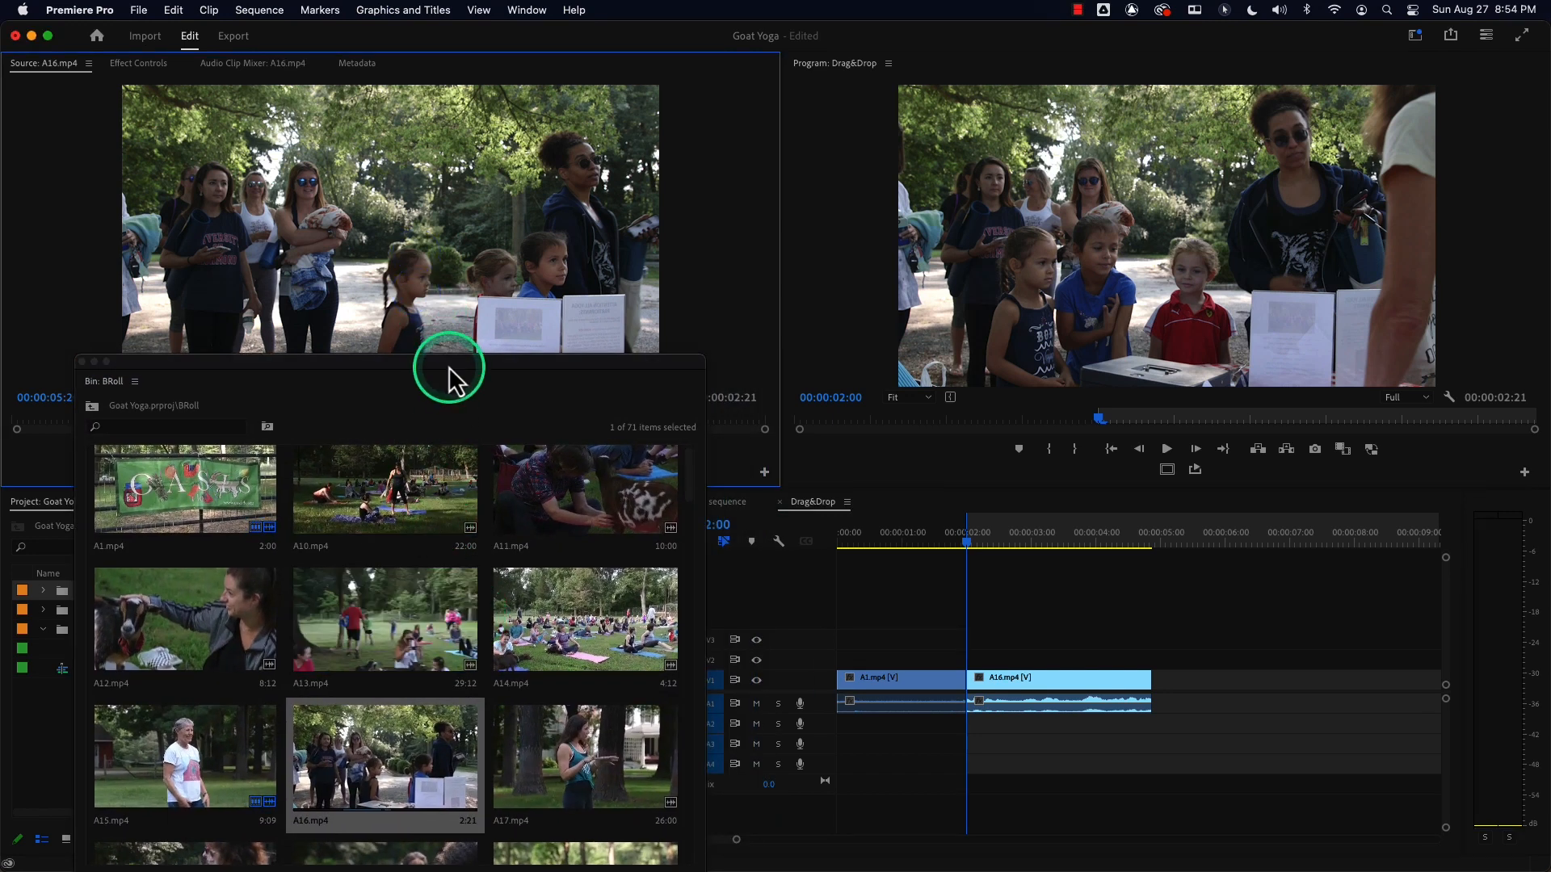
pyautogui.moveTo(433, 374); pyautogui.dragTo(396, 394)
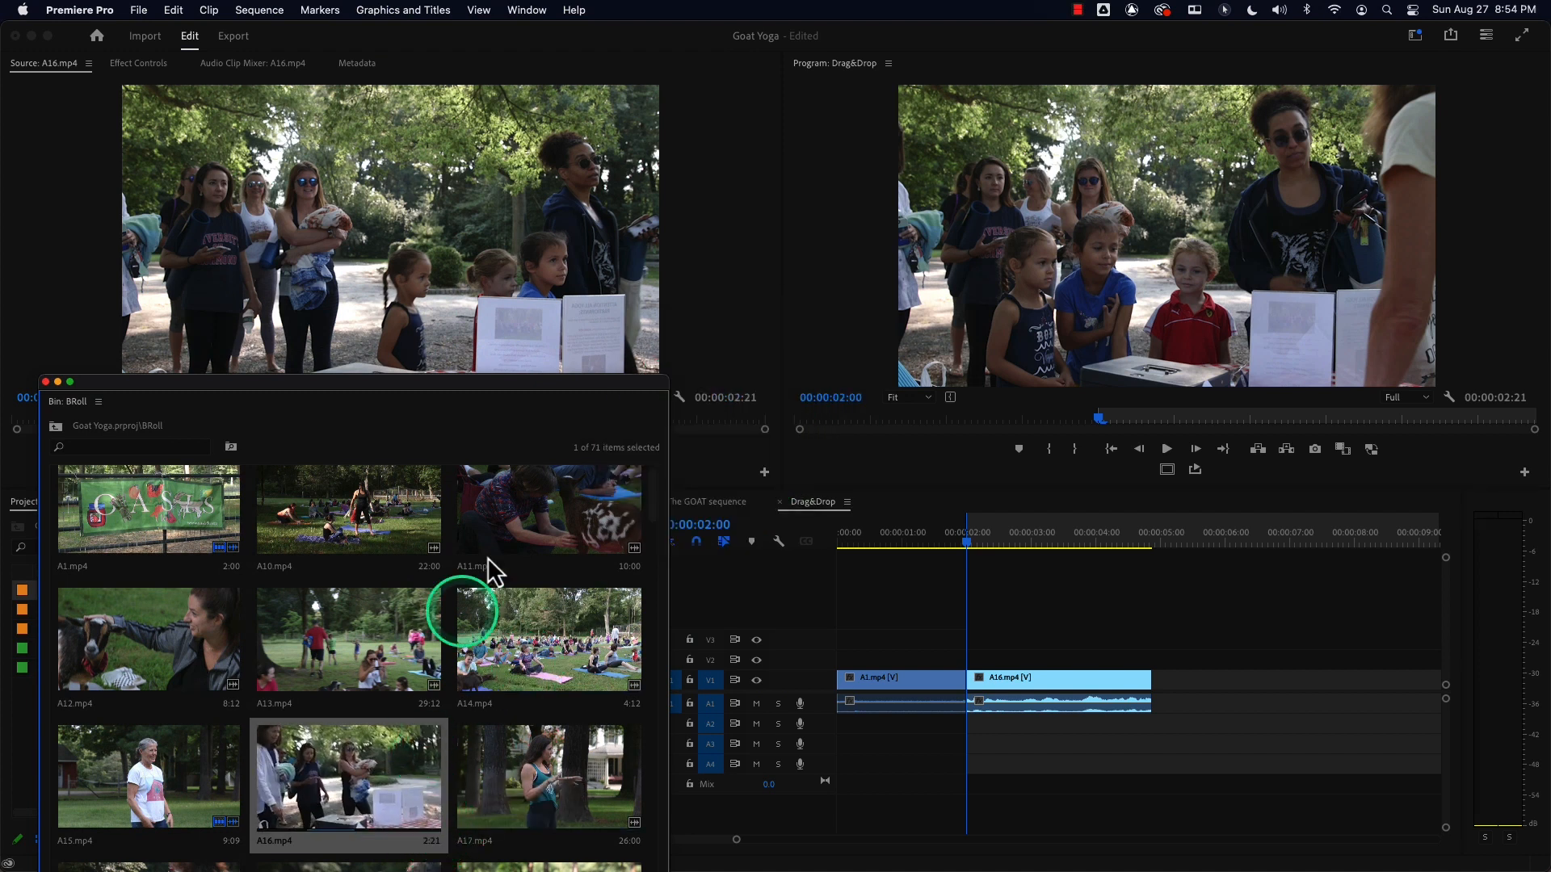
pyautogui.click(1030, 679)
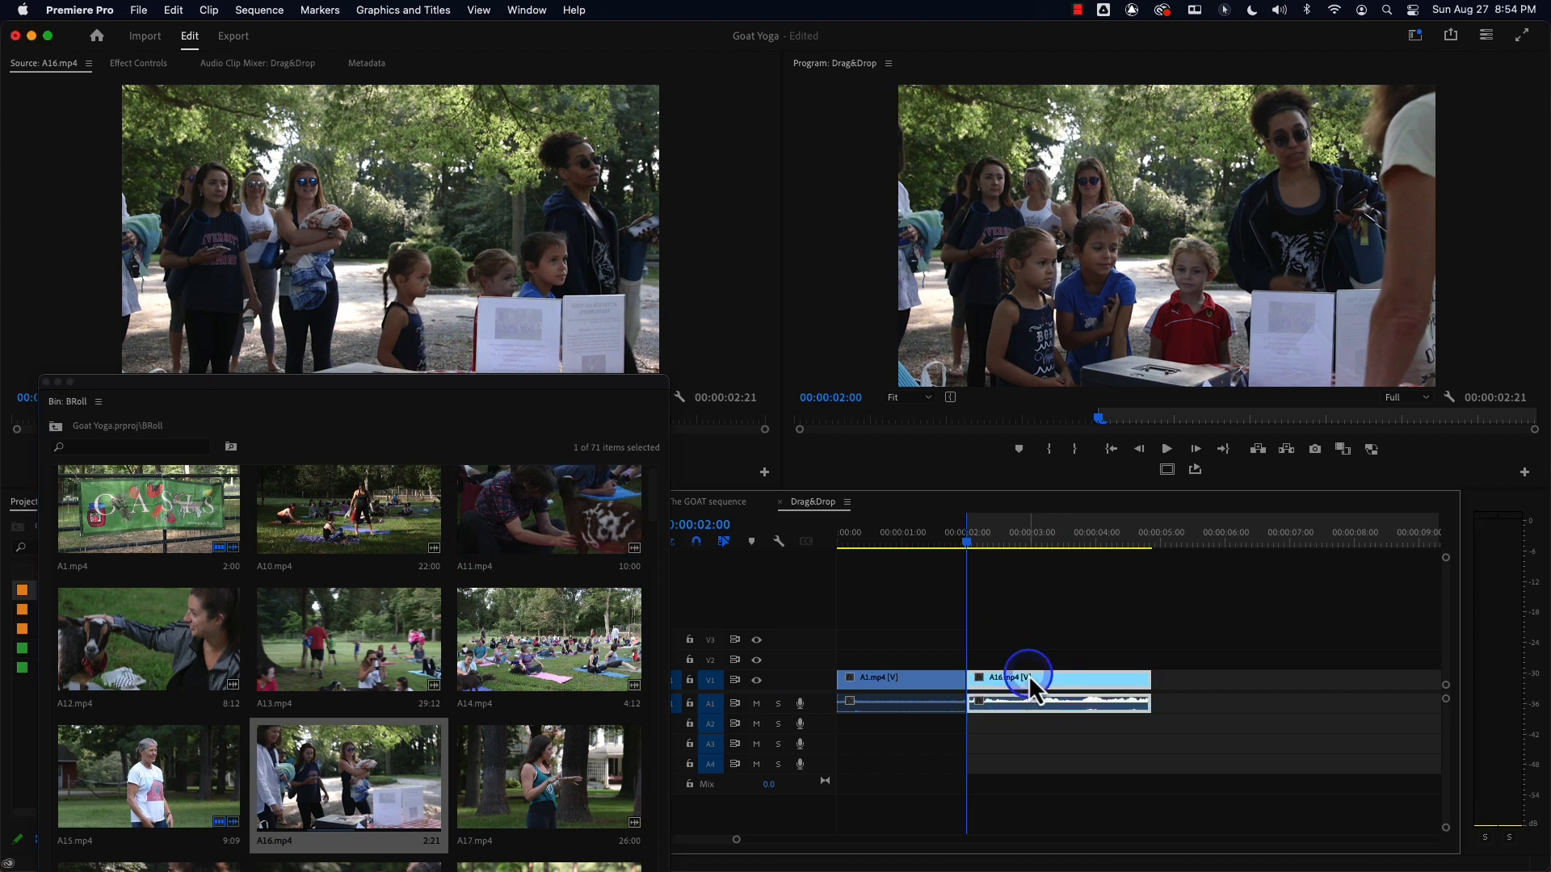
pyautogui.press('Delete')
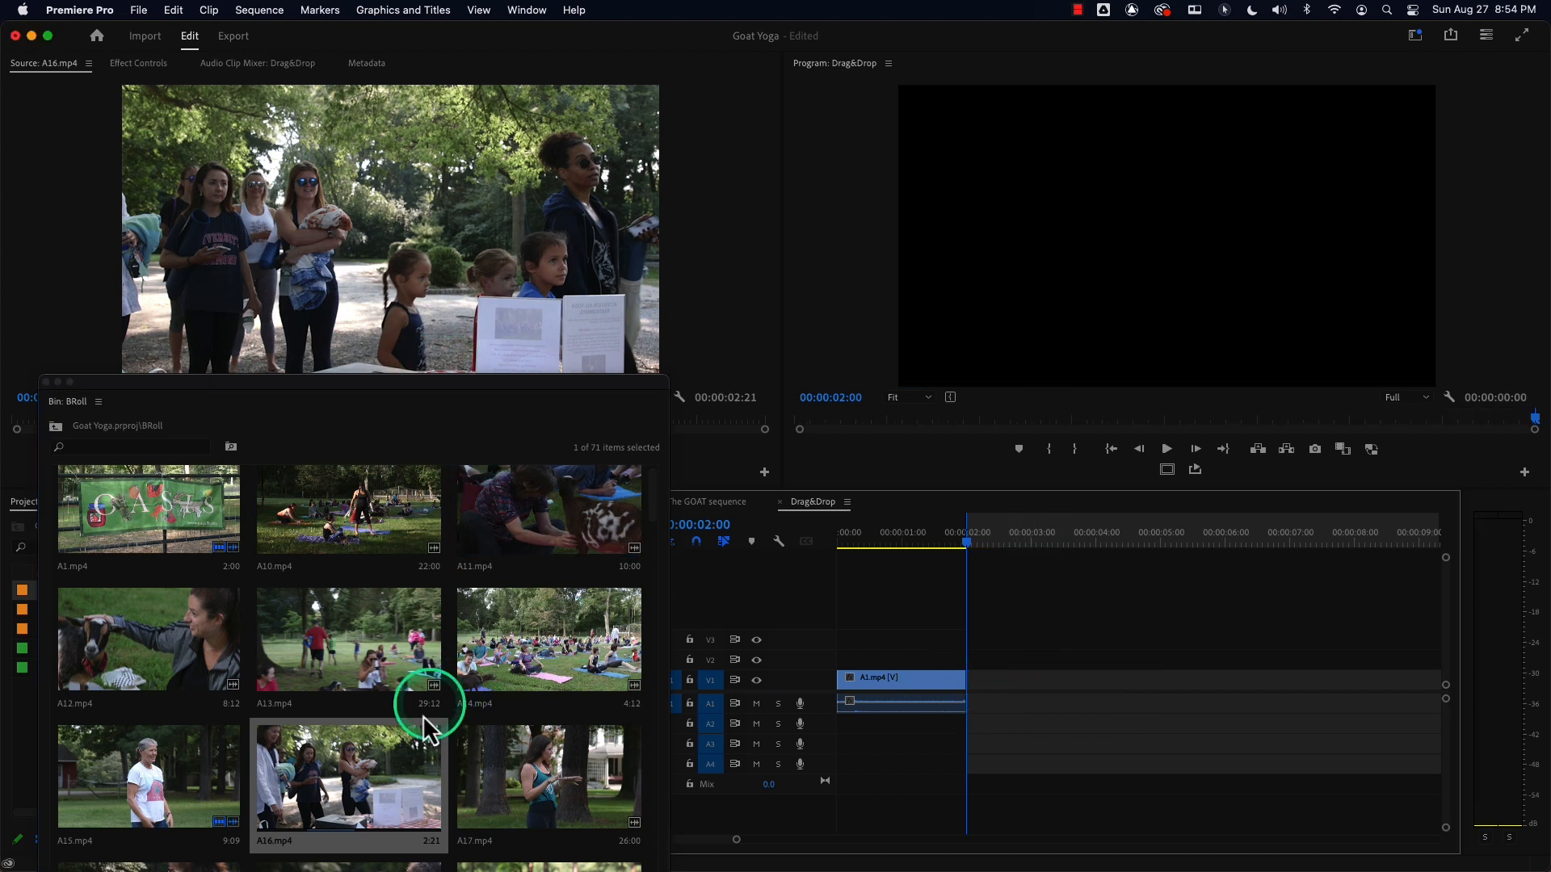
# Drag A16.mp4 from the BRoll bin onto V1 right after A1.mp4 at 2 seconds.
pyautogui.moveTo(341, 776); pyautogui.dragTo(983, 766)
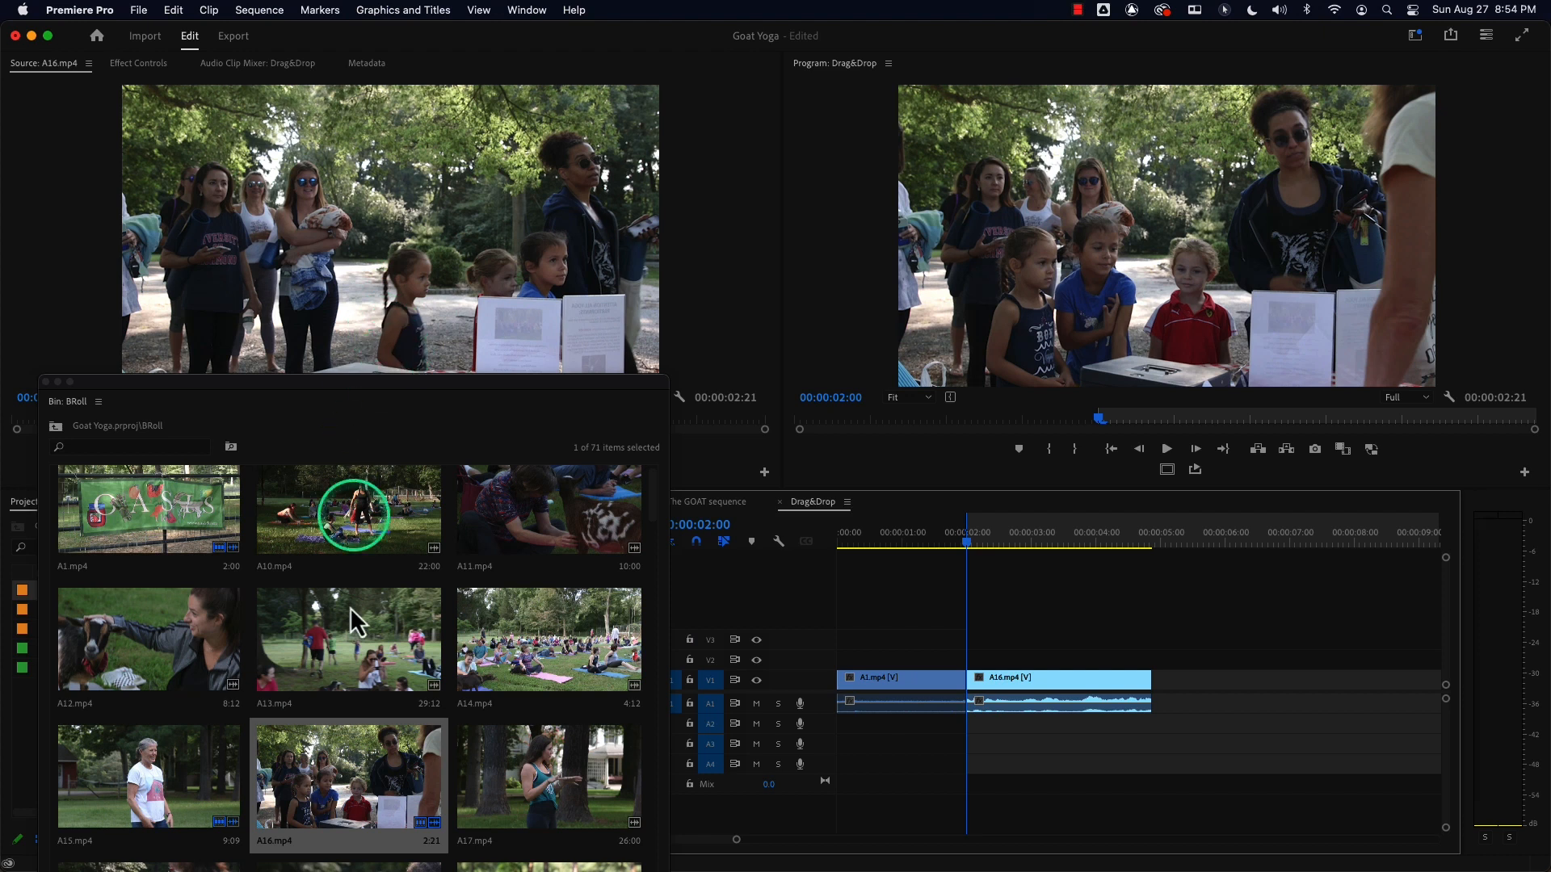
# Delete the A16.mp4 clip from V1 and mark In and Out points while skimming its thumbnail in the BRoll bin.
pyautogui.press('Delete')
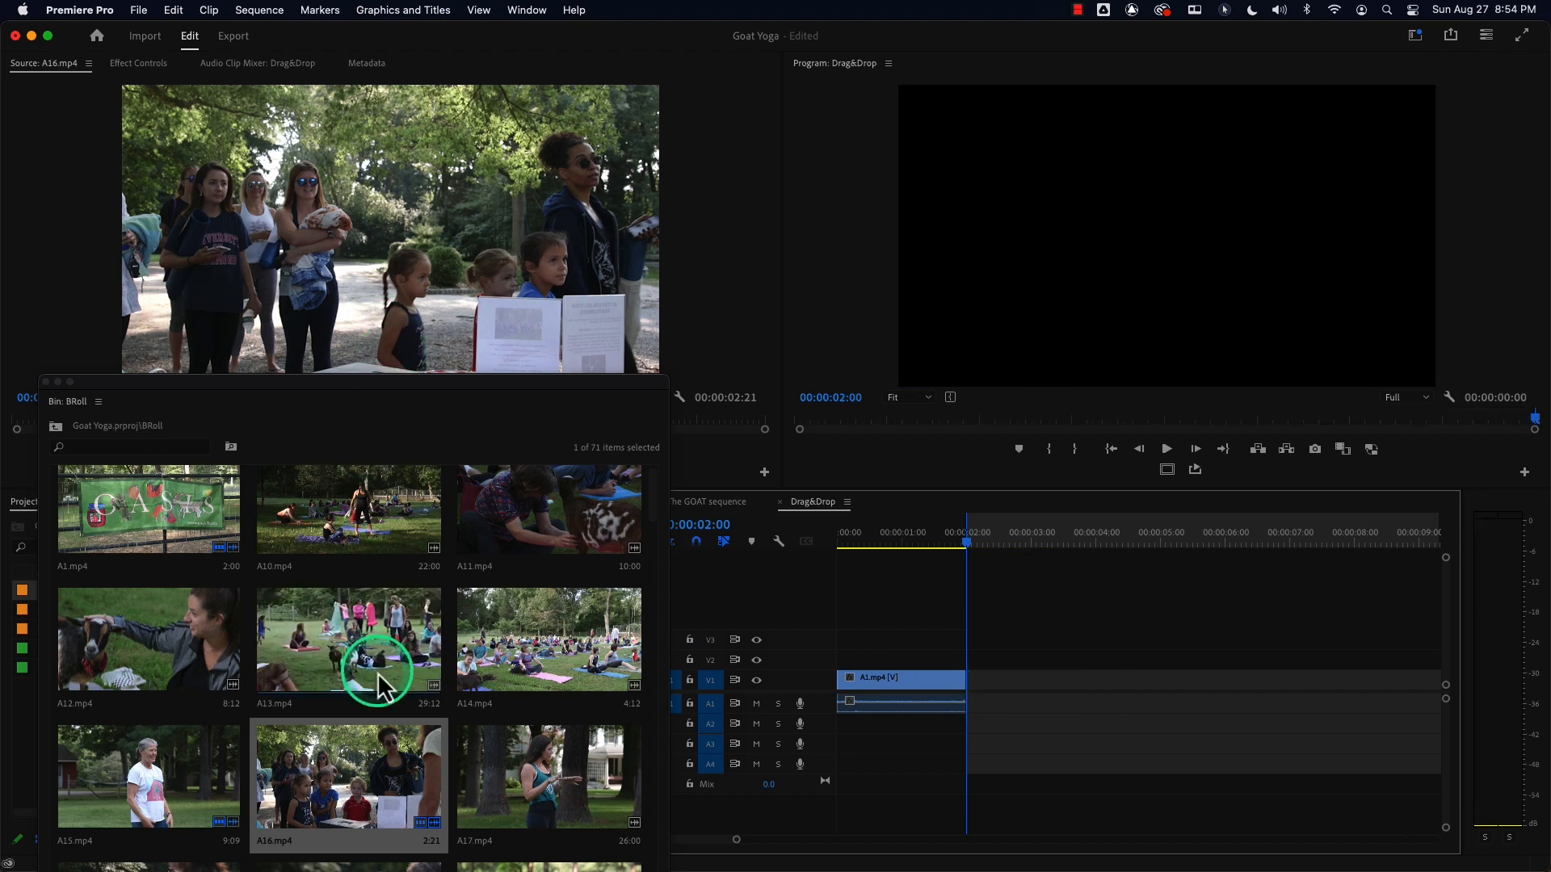
pyautogui.moveTo(284, 396); pyautogui.dragTo(328, 170)
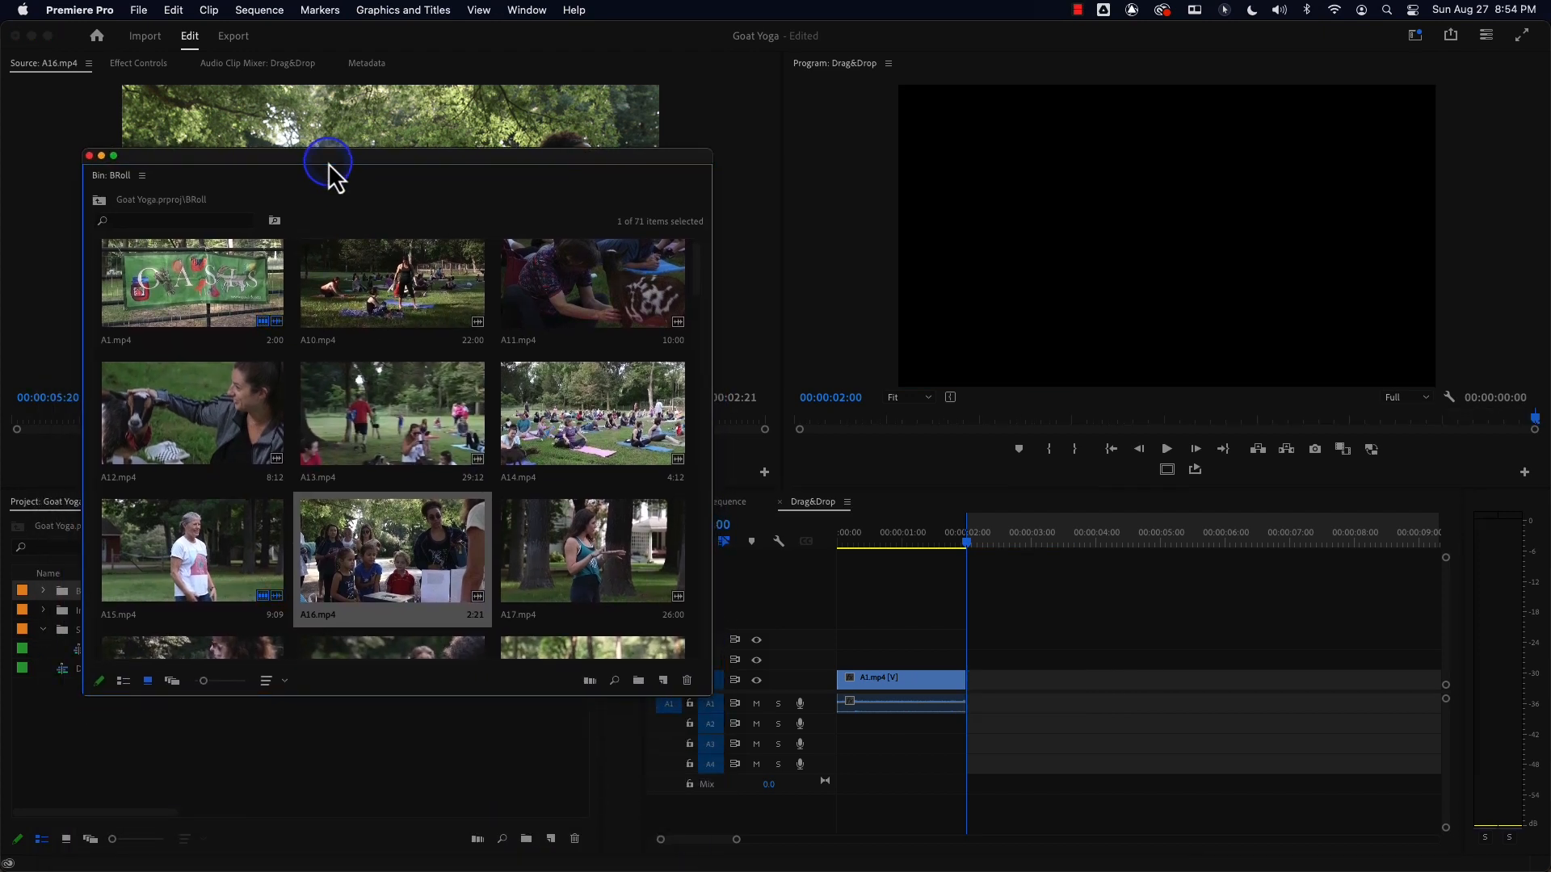
pyautogui.click(353, 606)
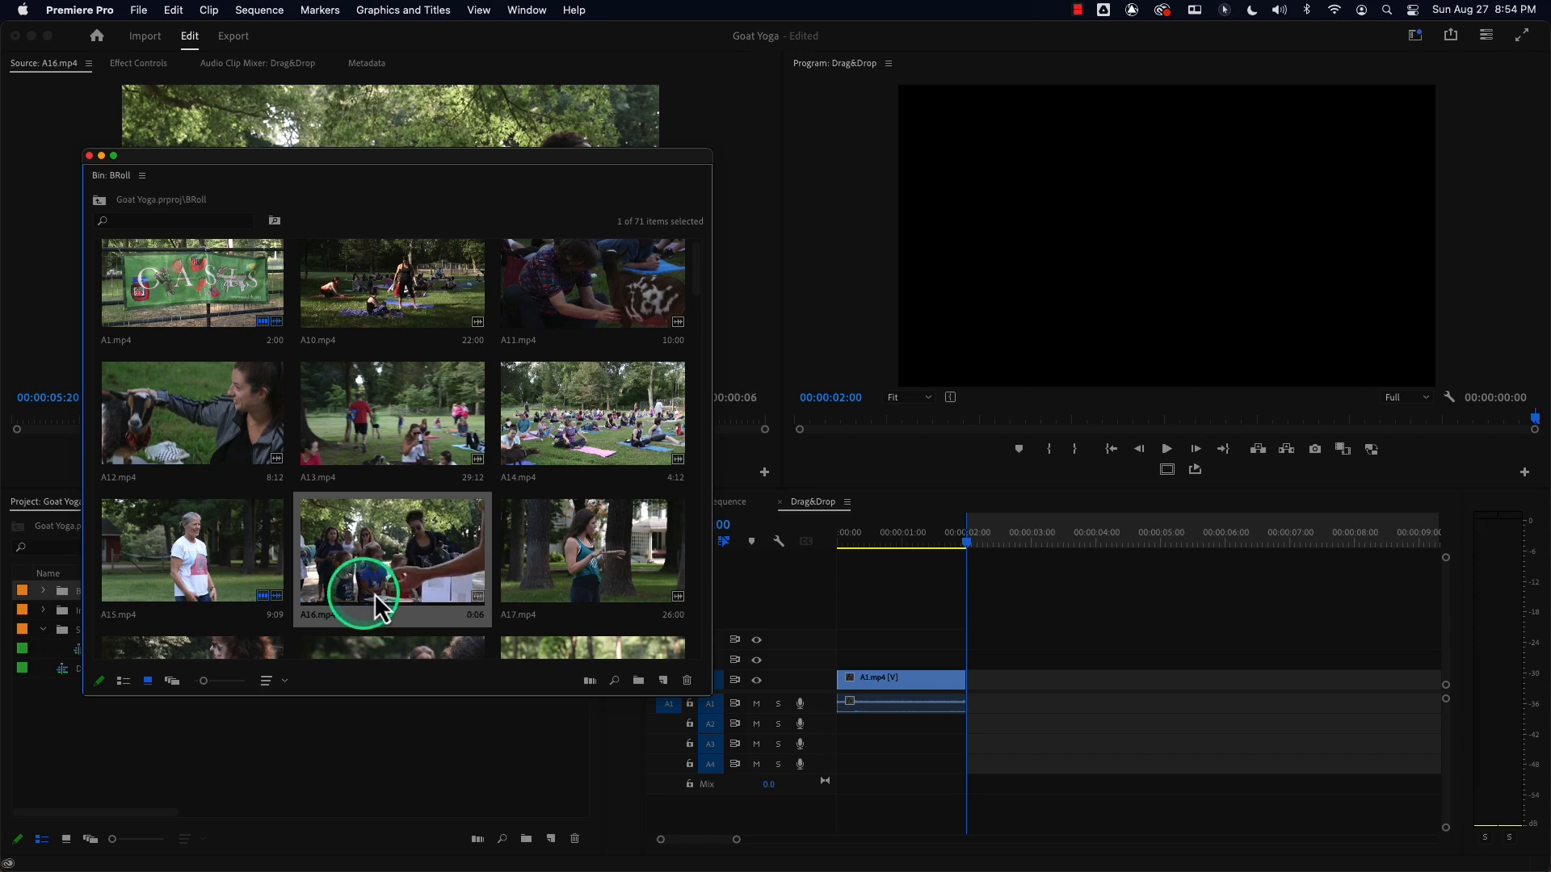
pyautogui.press('o')
pyautogui.press('i')
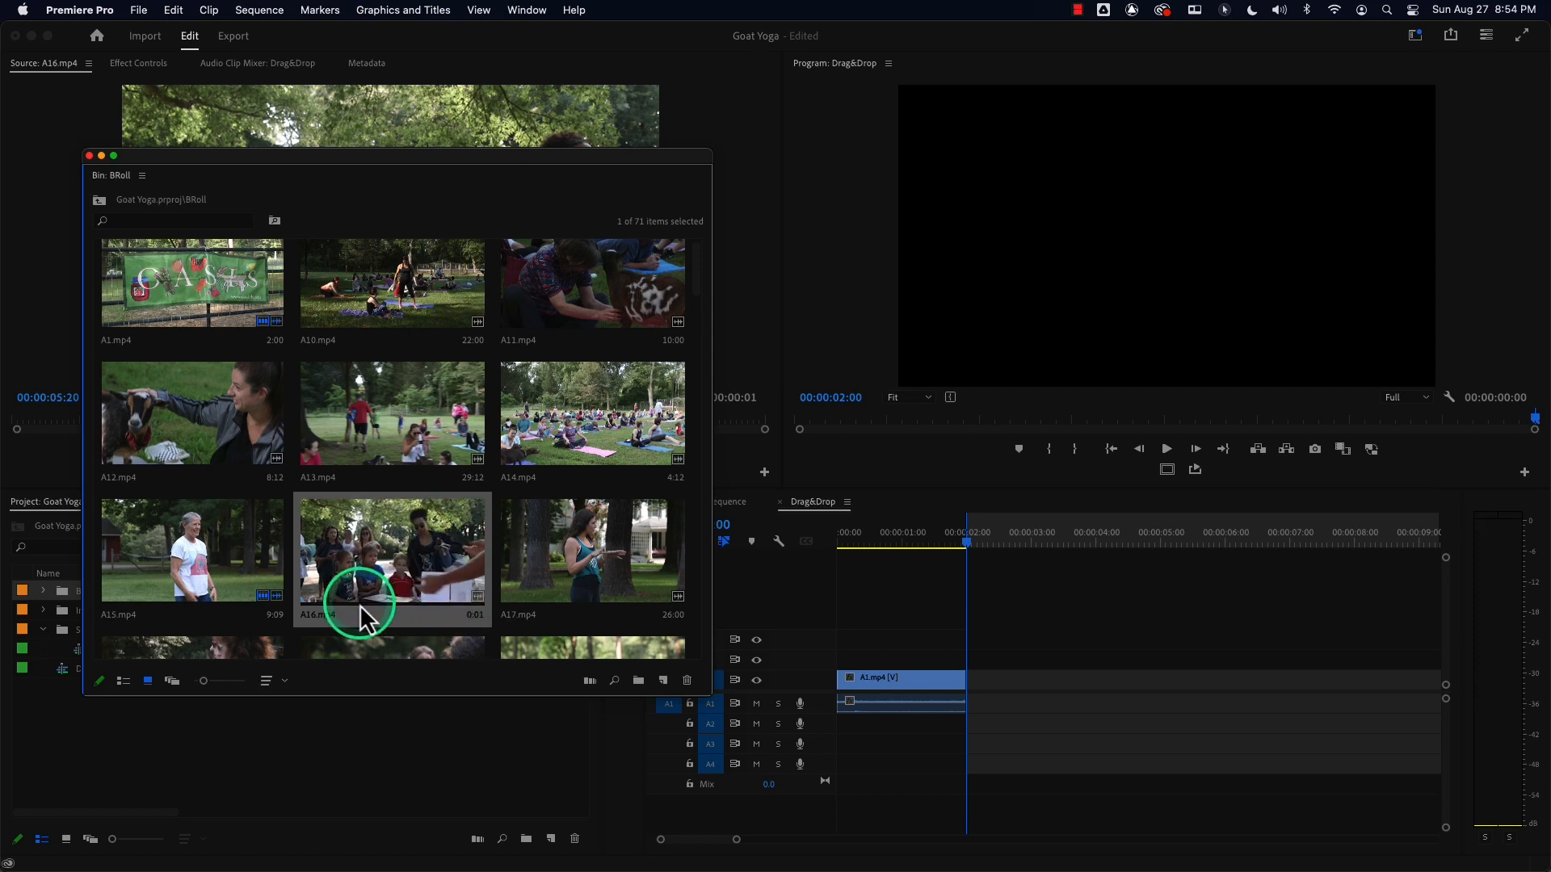
pyautogui.press('i')
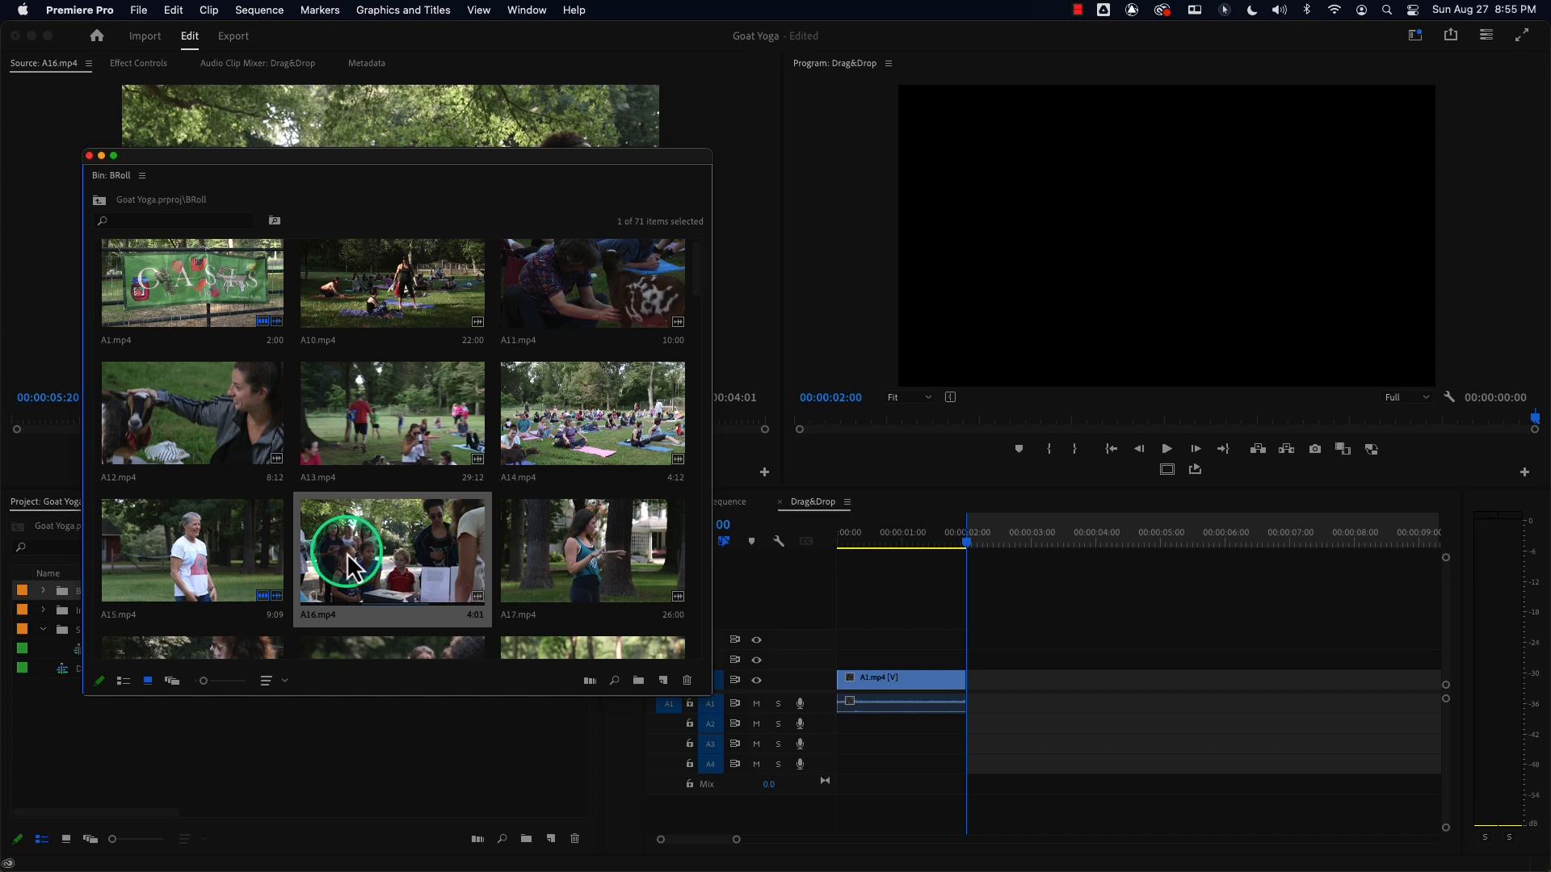
pyautogui.press('o')
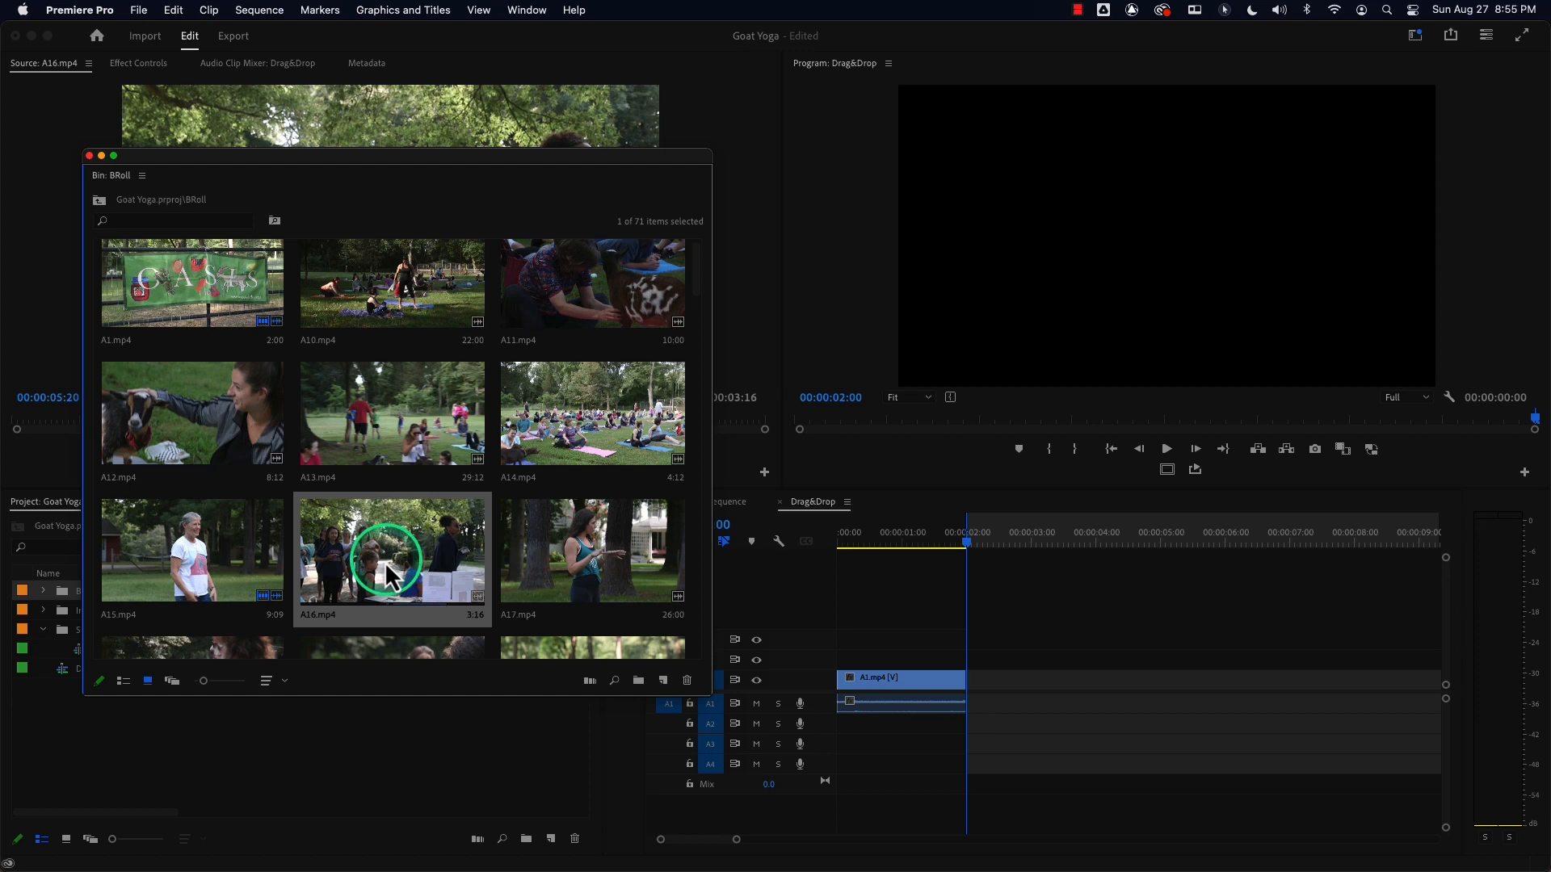
# Close the bin, reset A16.mp4's Out point for a 2-second range, and drag it onto V1 after A1.mp4.
pyautogui.click(89, 156)
pyautogui.moveTo(322, 420); pyautogui.dragTo(412, 418)
pyautogui.press('o')
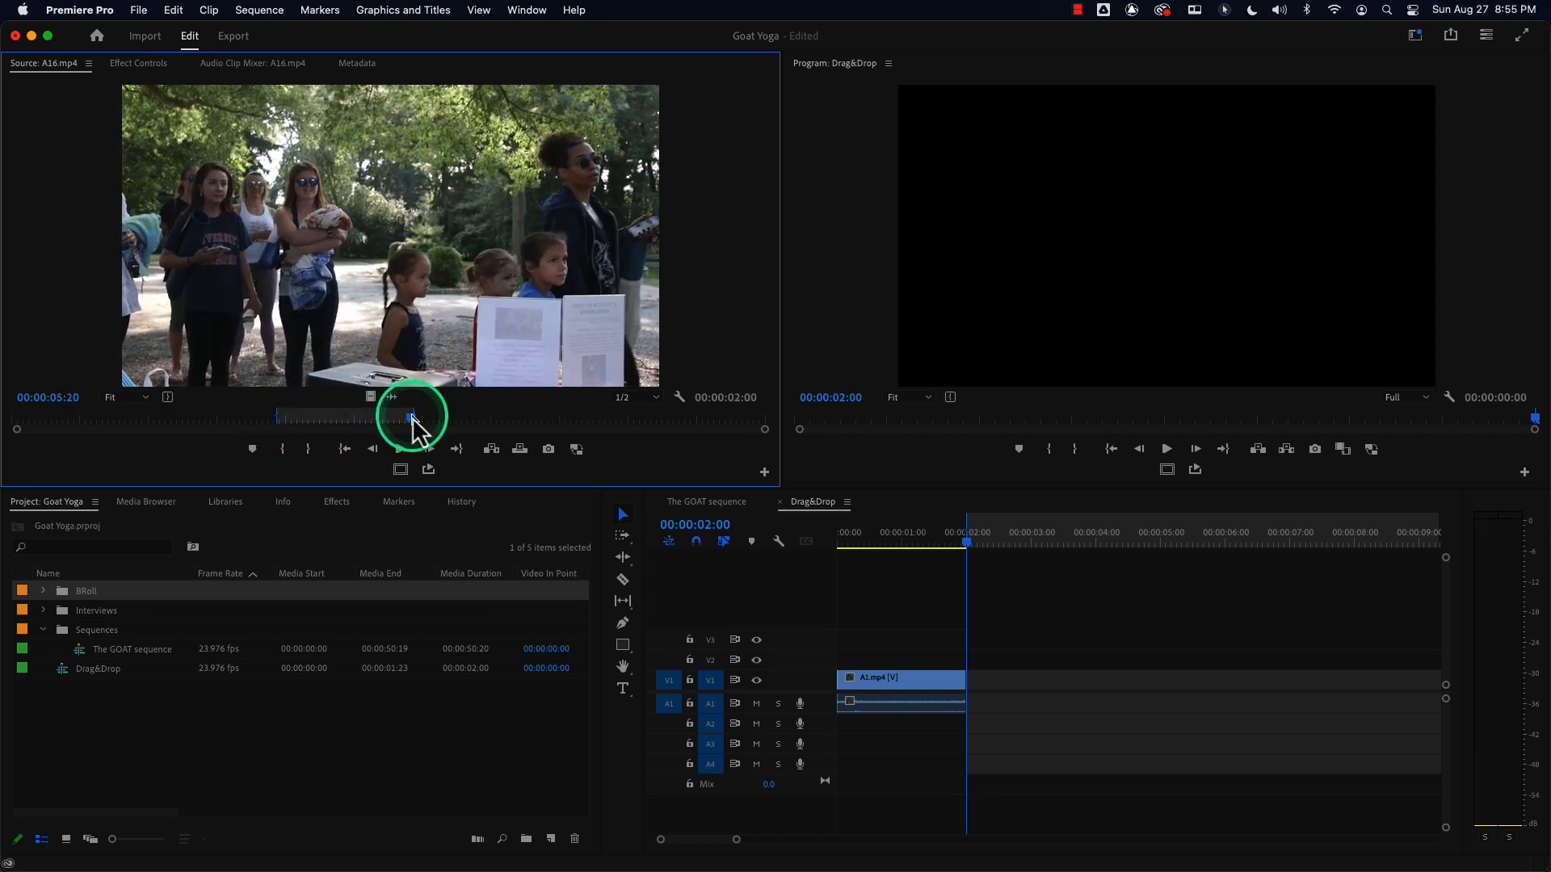
pyautogui.moveTo(388, 208); pyautogui.dragTo(976, 684)
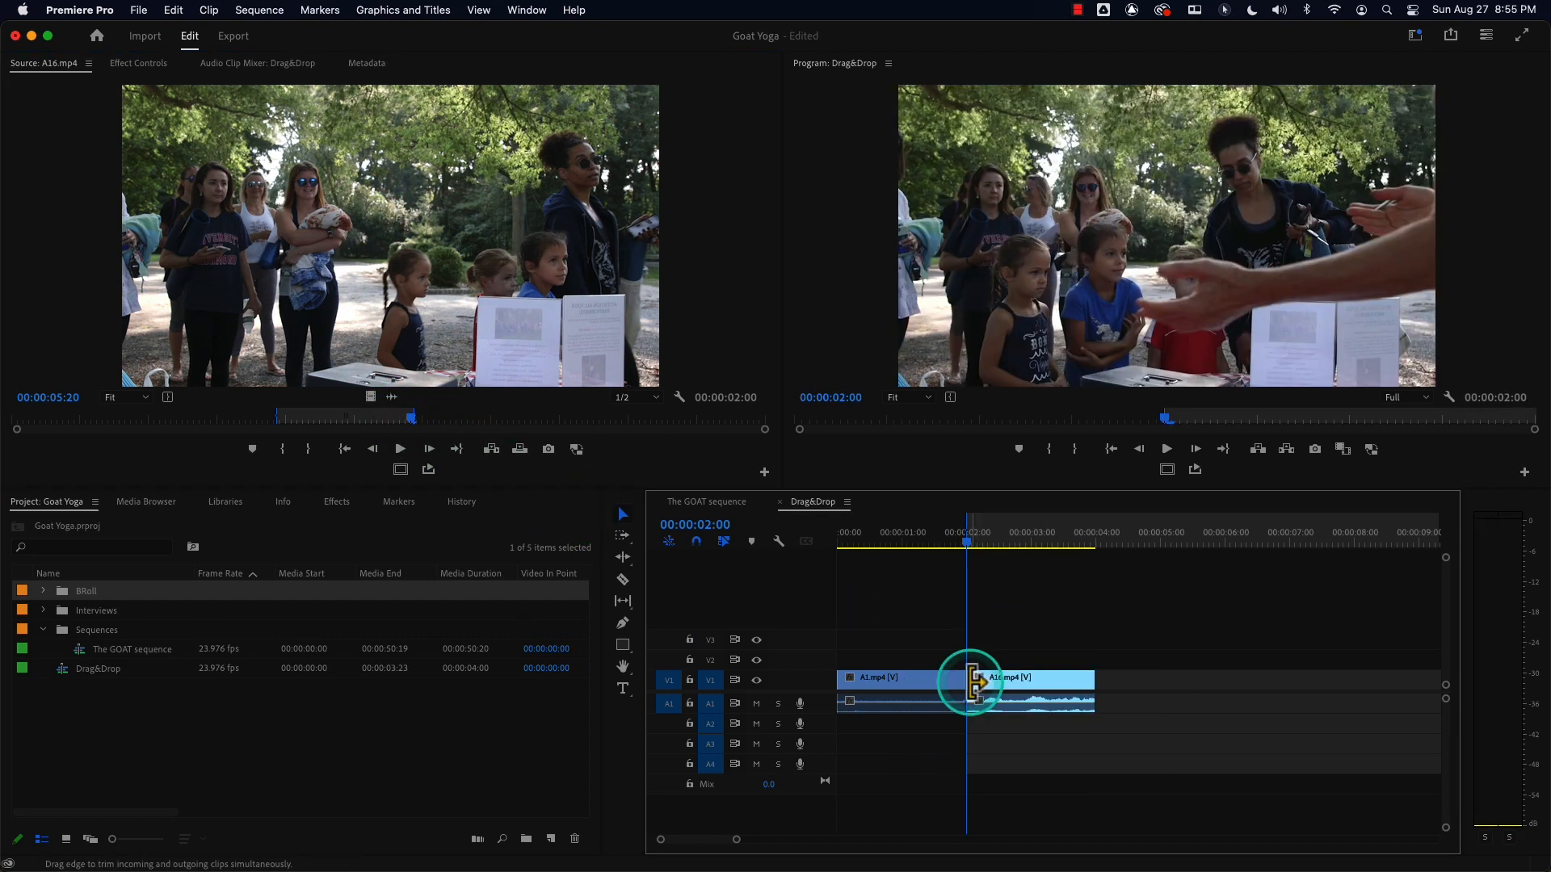
# Place the playhead at 4 seconds and open A24.mp4 from the BRoll bin in the Source Monitor.
pyautogui.click(1075, 538)
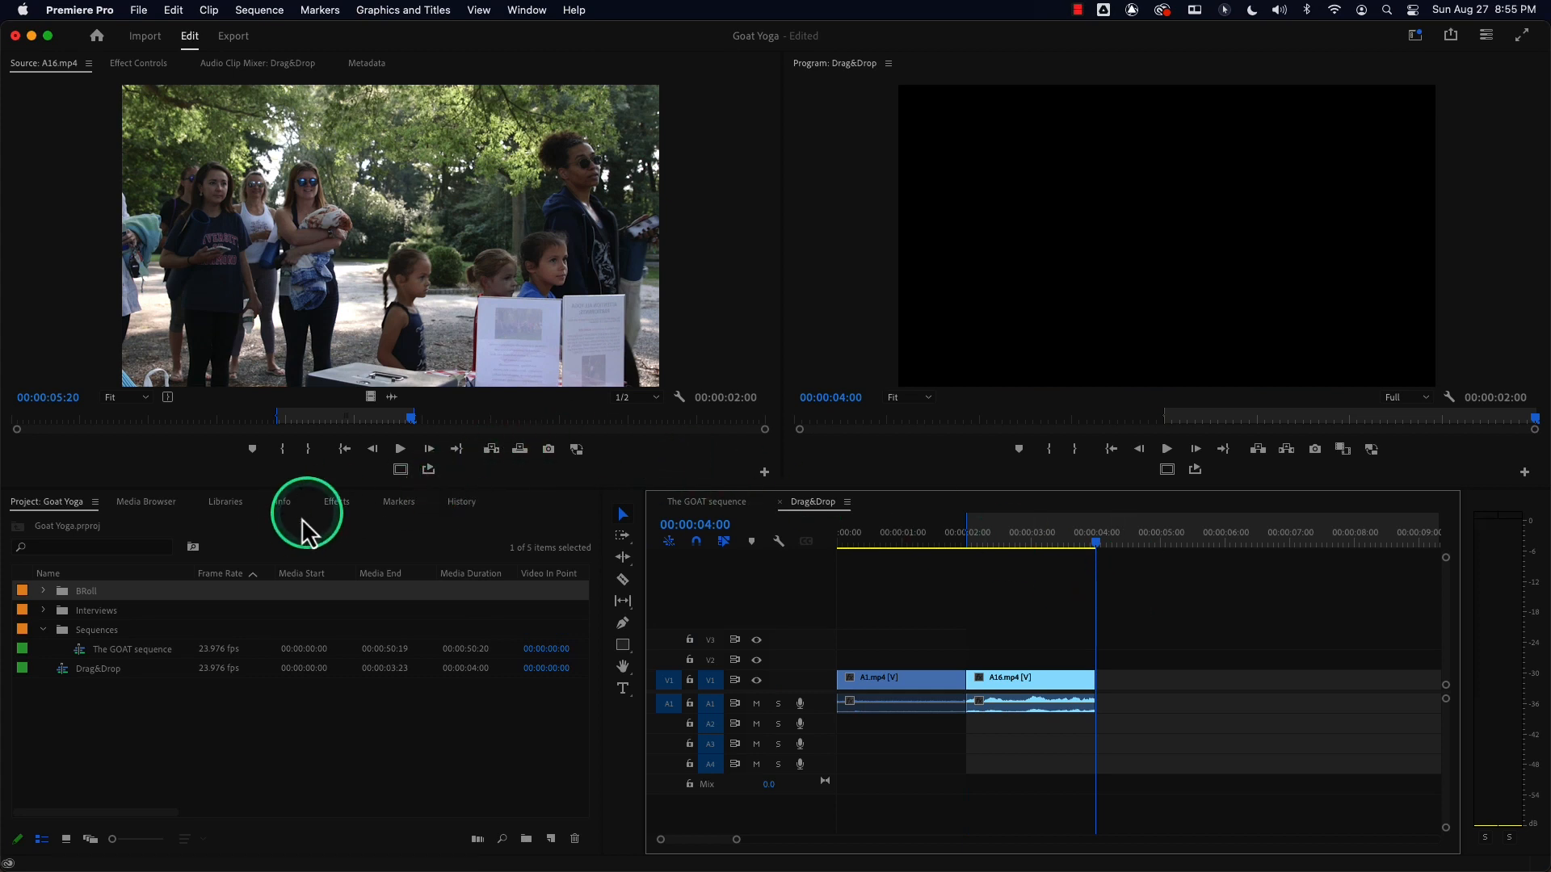
pyautogui.doubleClick(47, 583)
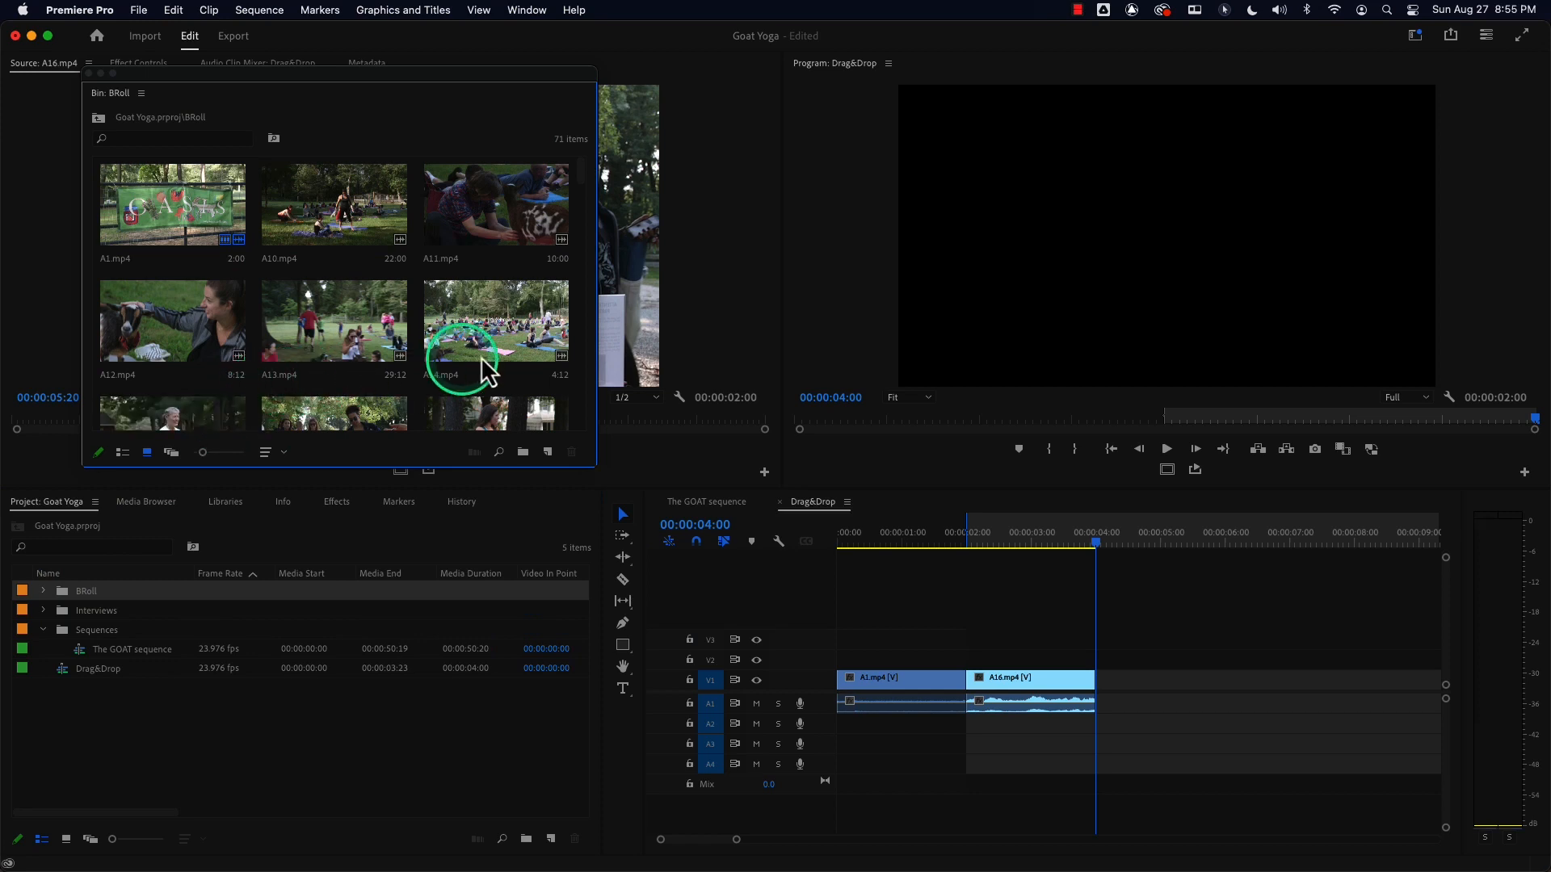
pyautogui.click(581, 396)
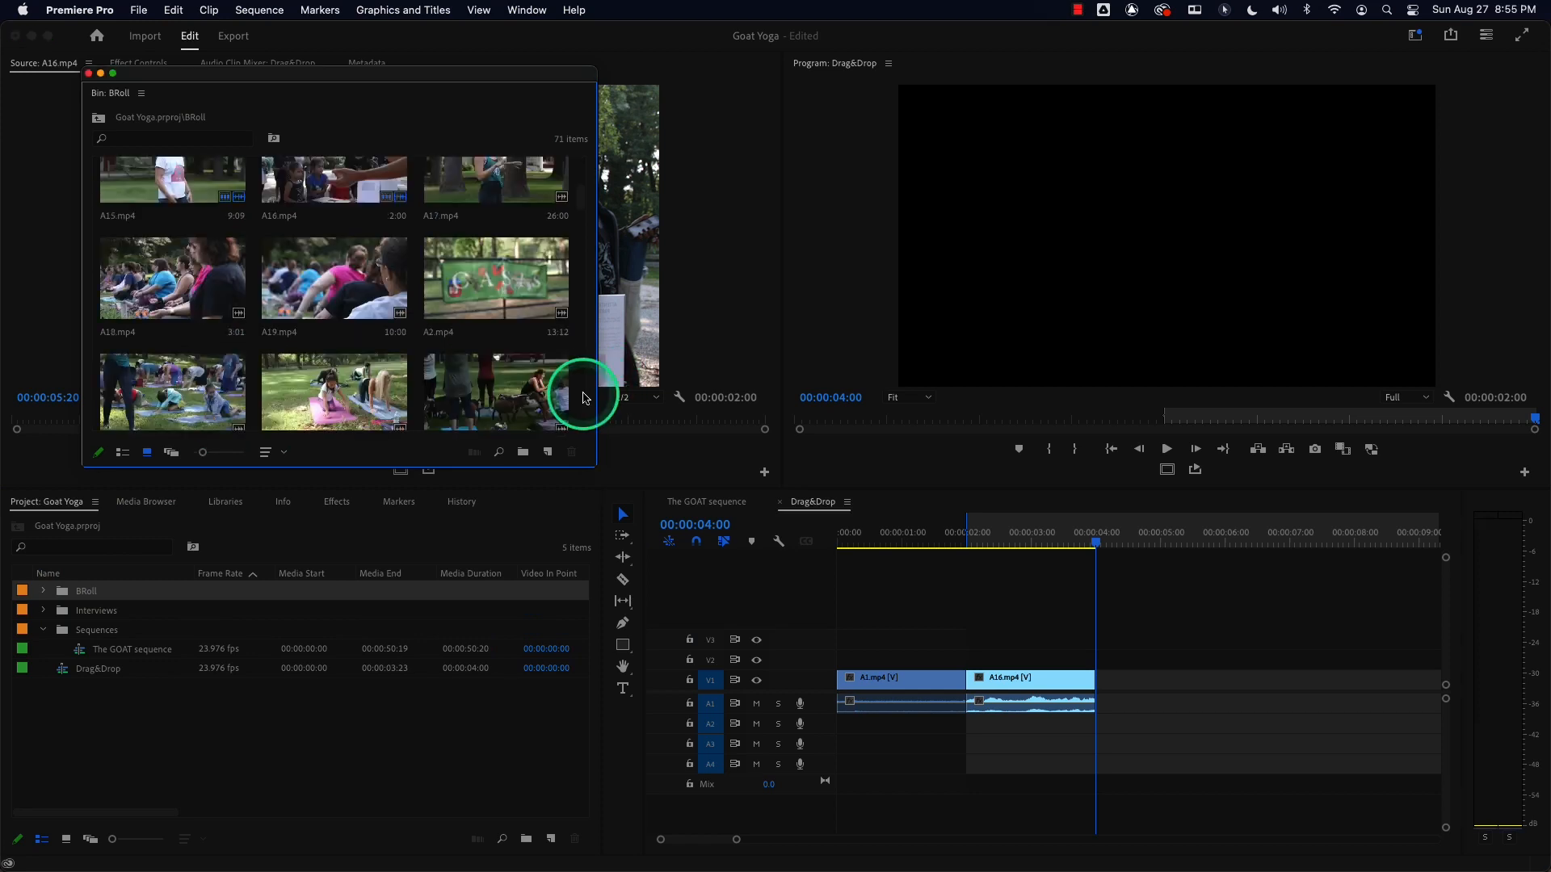
pyautogui.click(583, 397)
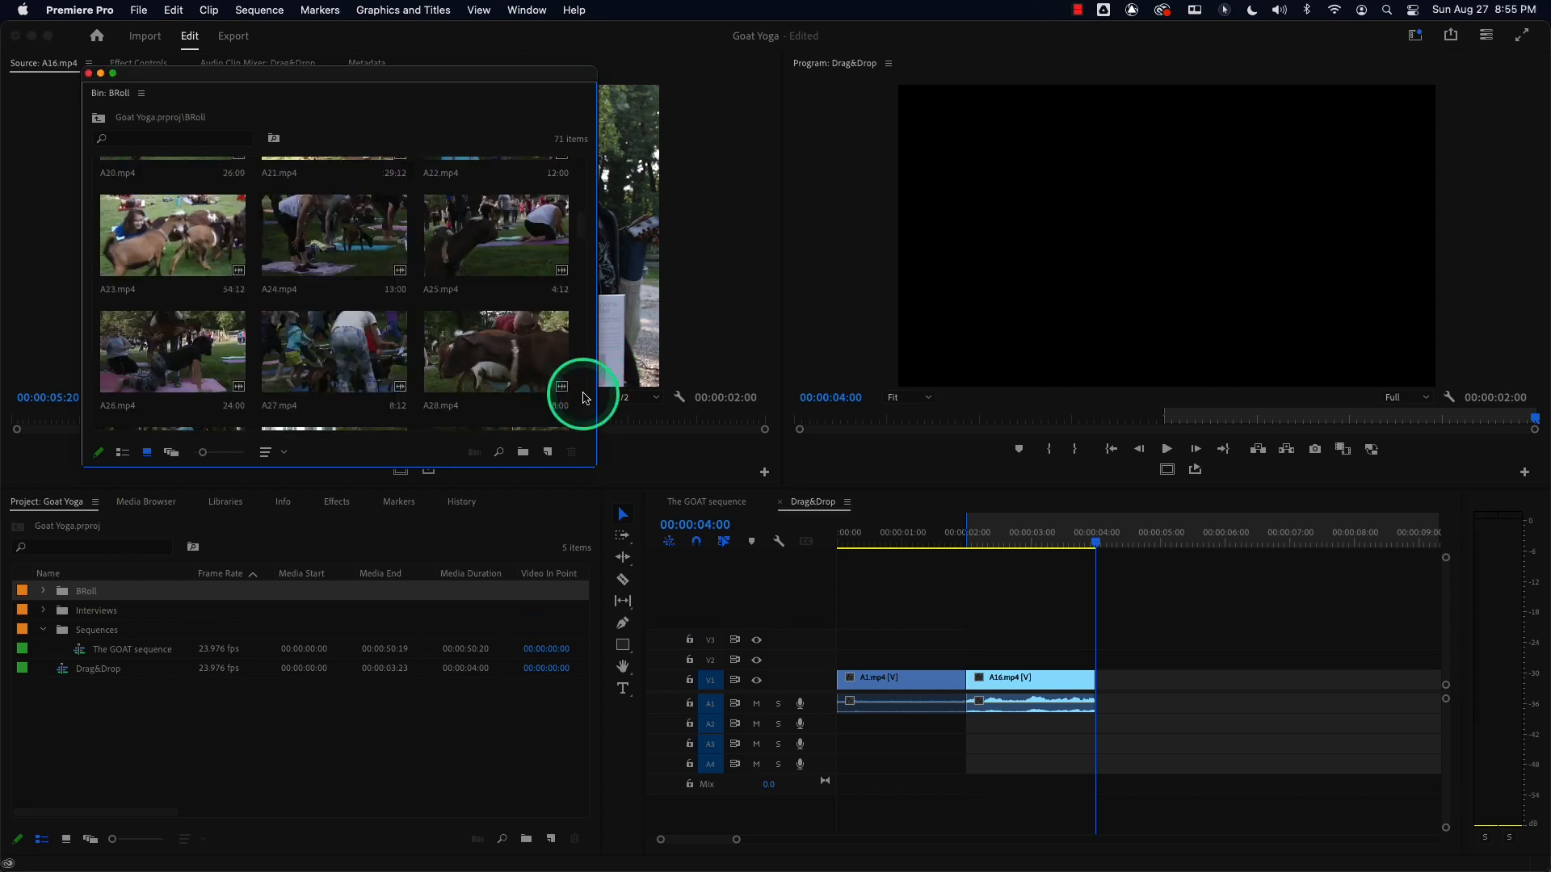
pyautogui.doubleClick(314, 233)
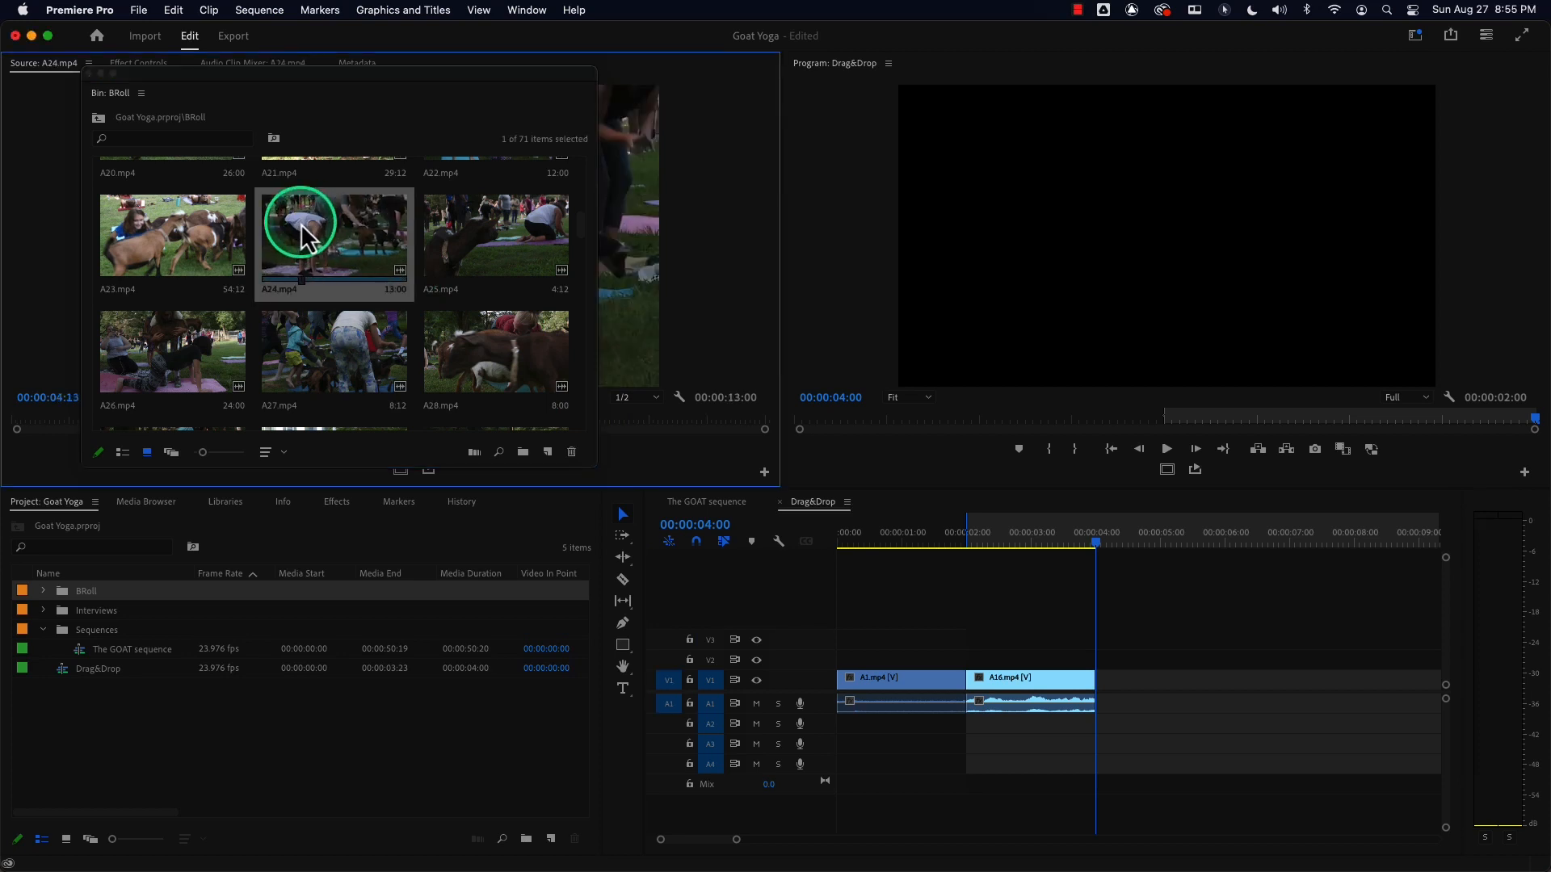
# Enlarge the bin's thumbnails, drag A24.mp4 onto V1 at 4 seconds after A16.mp4, and clear the sequence In/Out marks.
pyautogui.rightClick(314, 127)
pyautogui.moveTo(220, 76); pyautogui.dragTo(204, 231)
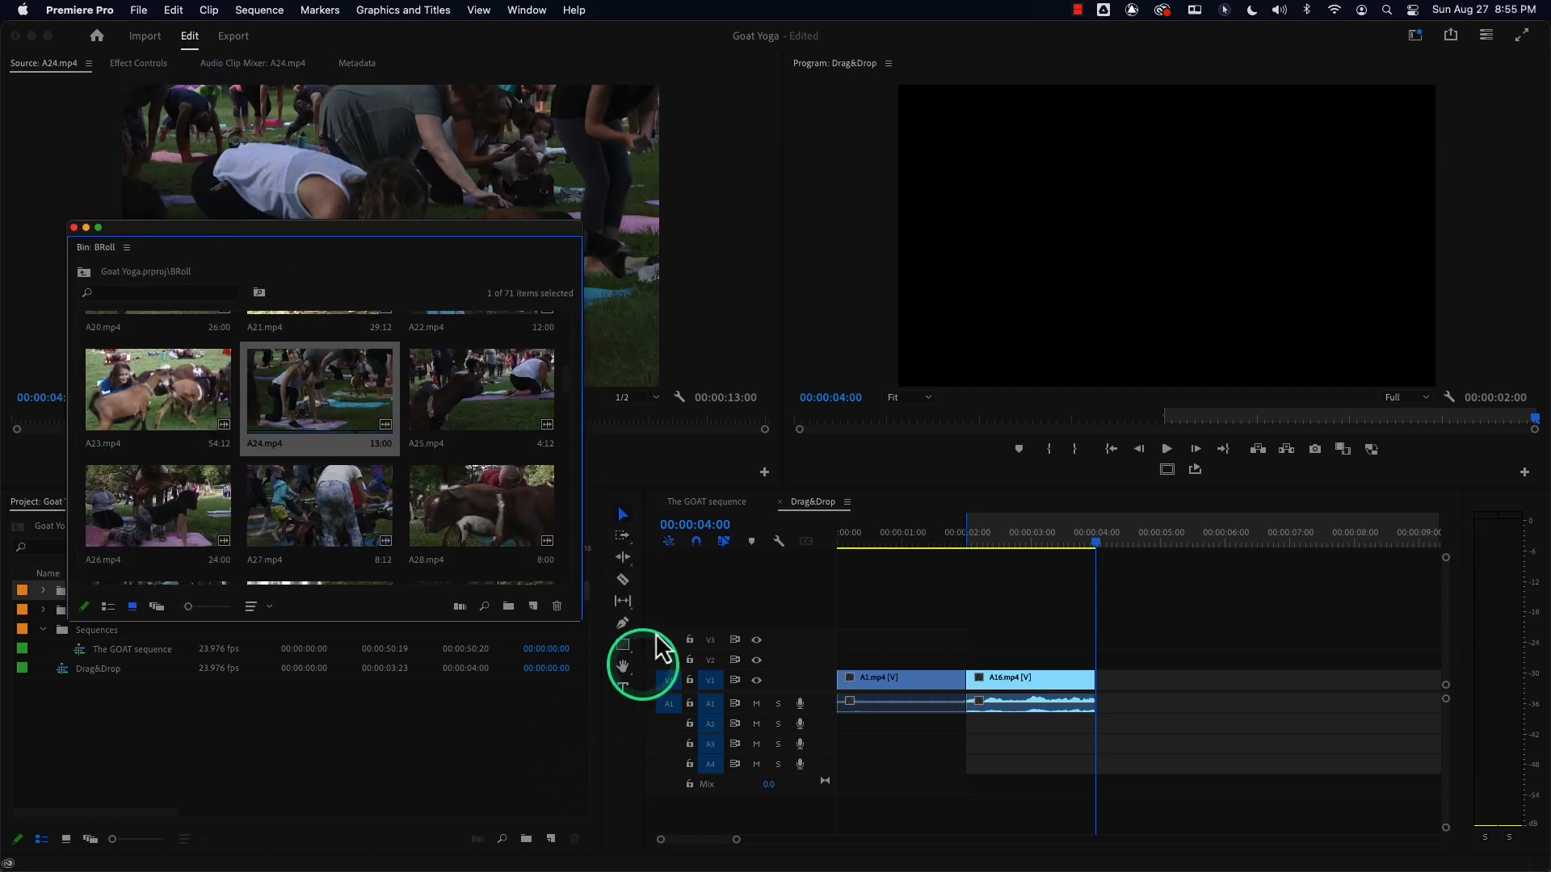
pyautogui.moveTo(580, 619); pyautogui.dragTo(691, 749)
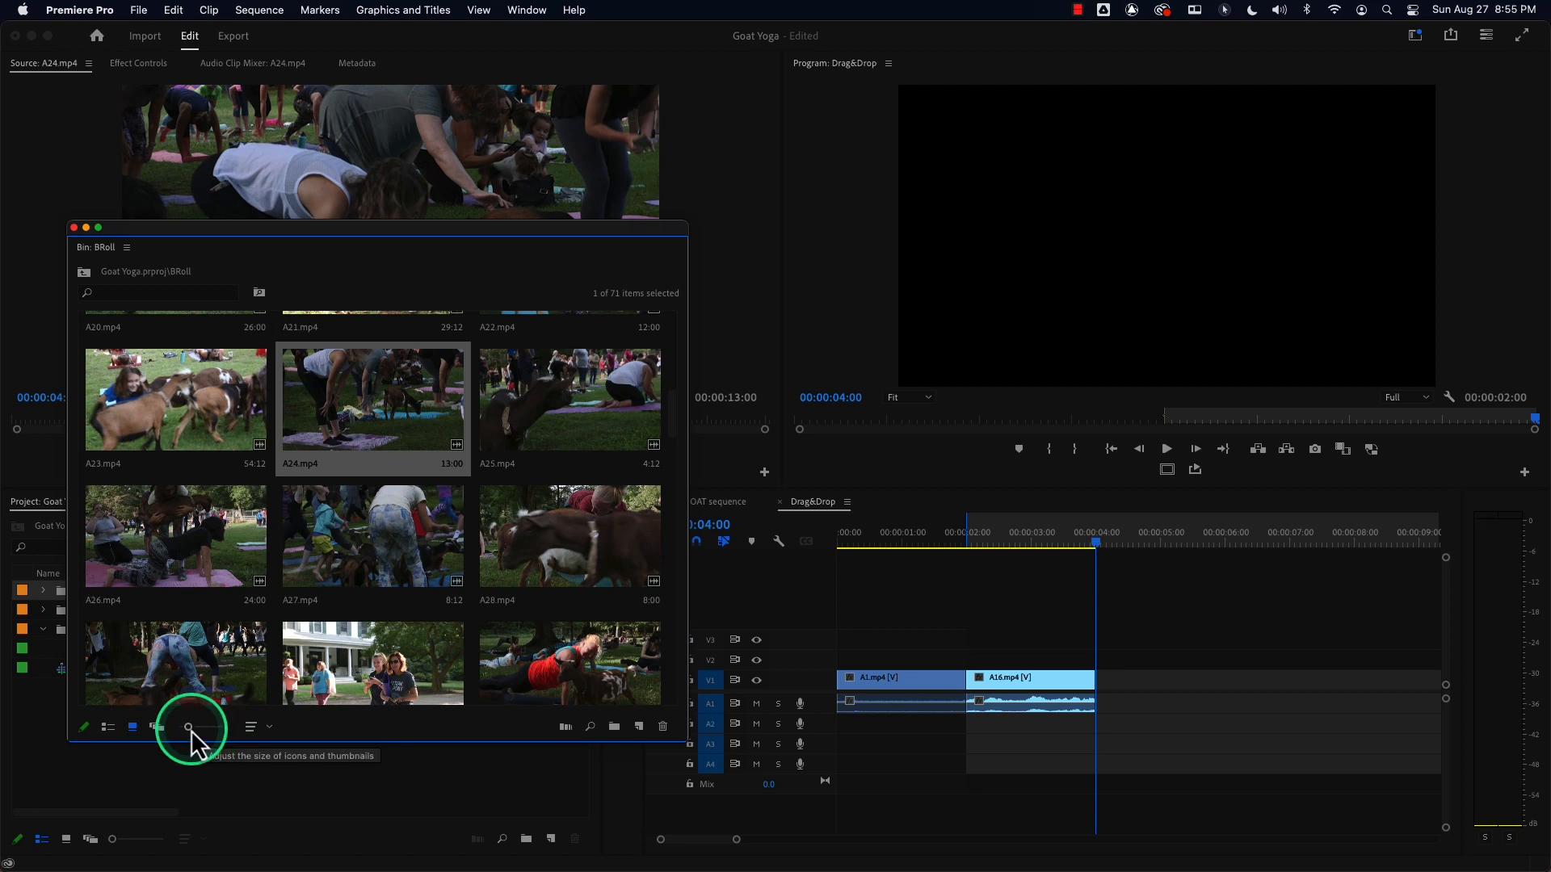
pyautogui.moveTo(190, 730); pyautogui.dragTo(211, 726)
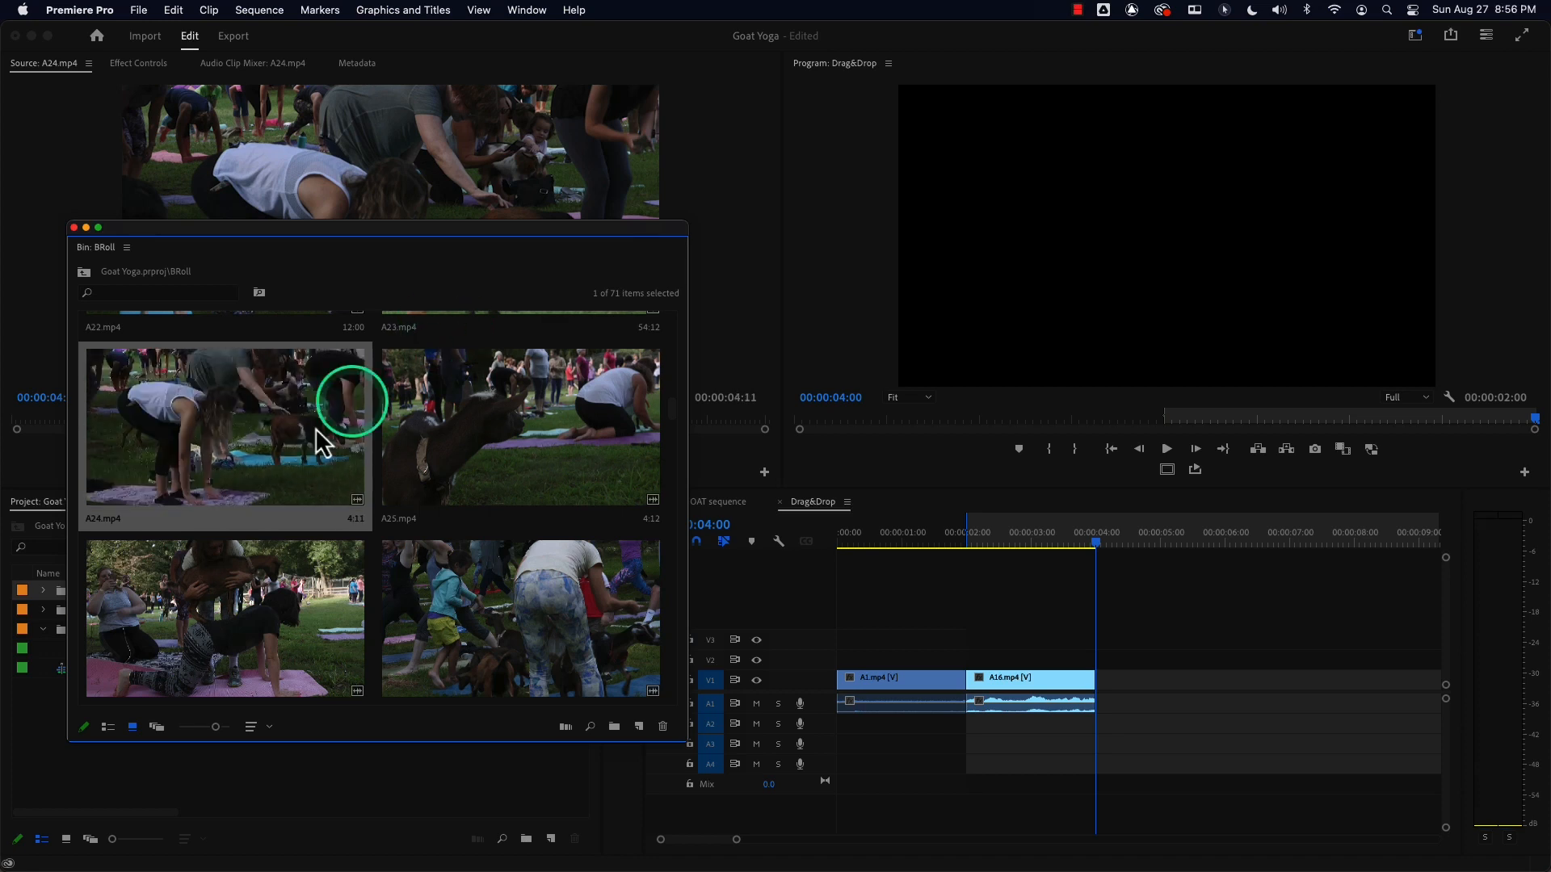
pyautogui.moveTo(320, 443); pyautogui.dragTo(1097, 683)
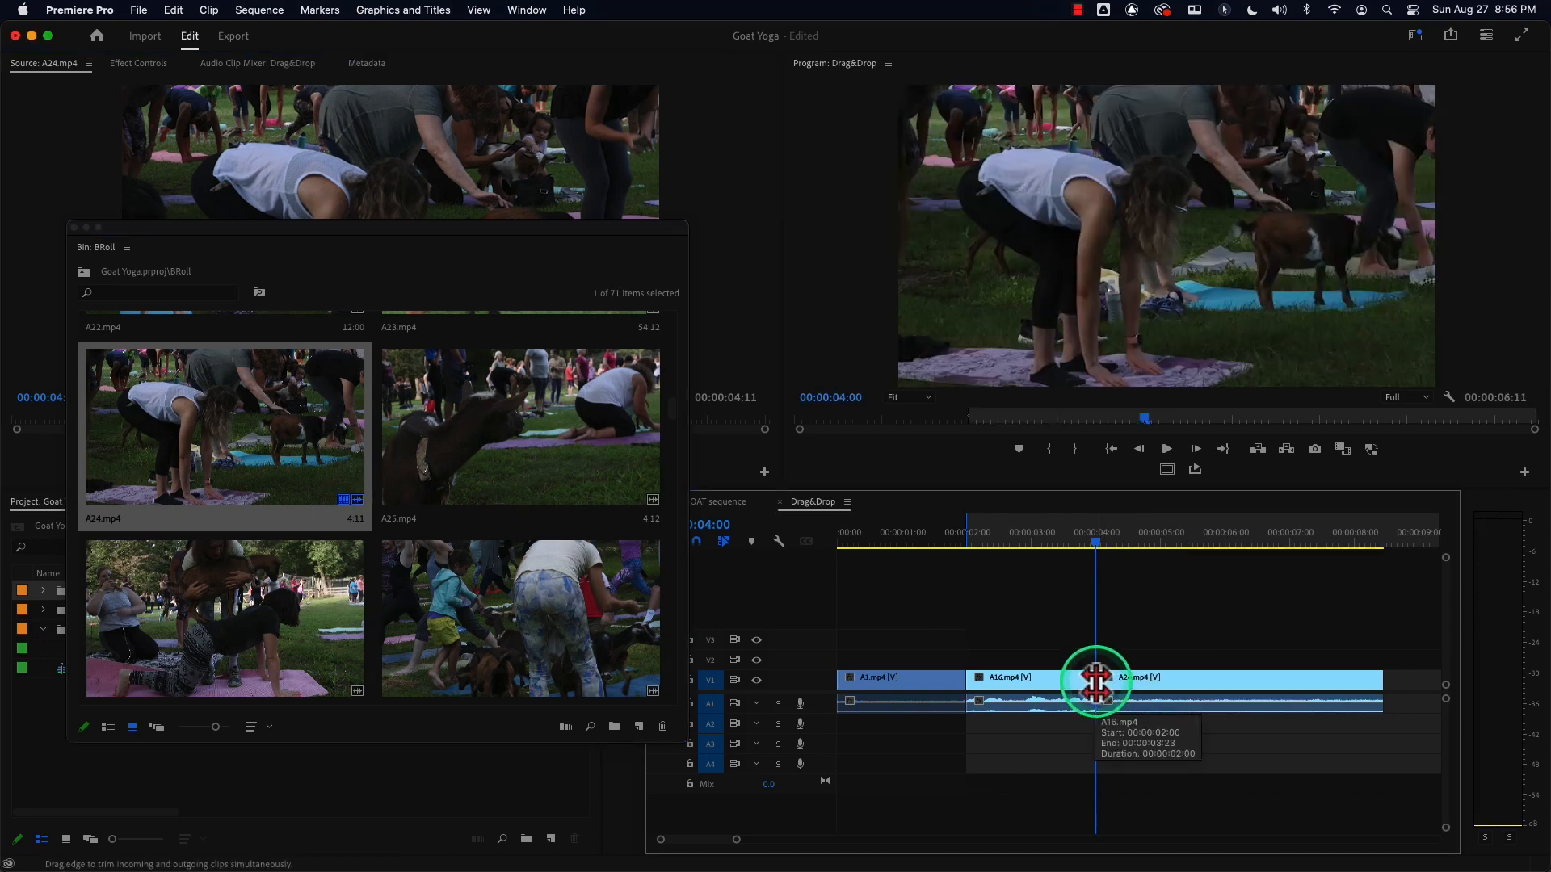
pyautogui.hotkey('alt', 'x')
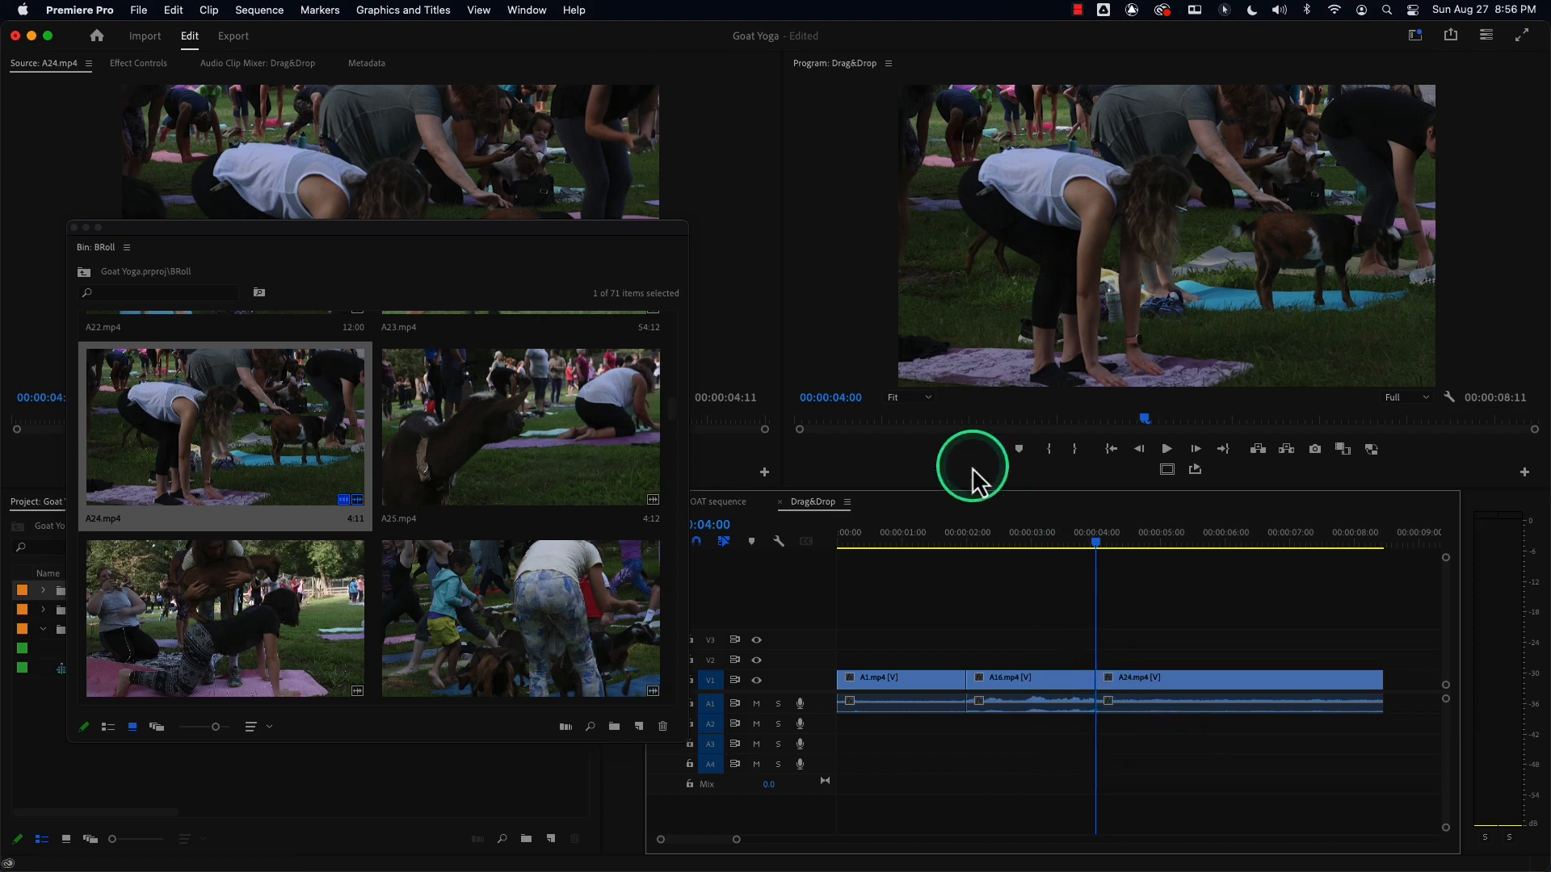
# Return the playhead to the sequence start and open Virginia.mp4 from the Interviews bin in the Source Monitor.
pyautogui.moveTo(1000, 537); pyautogui.dragTo(787, 554)
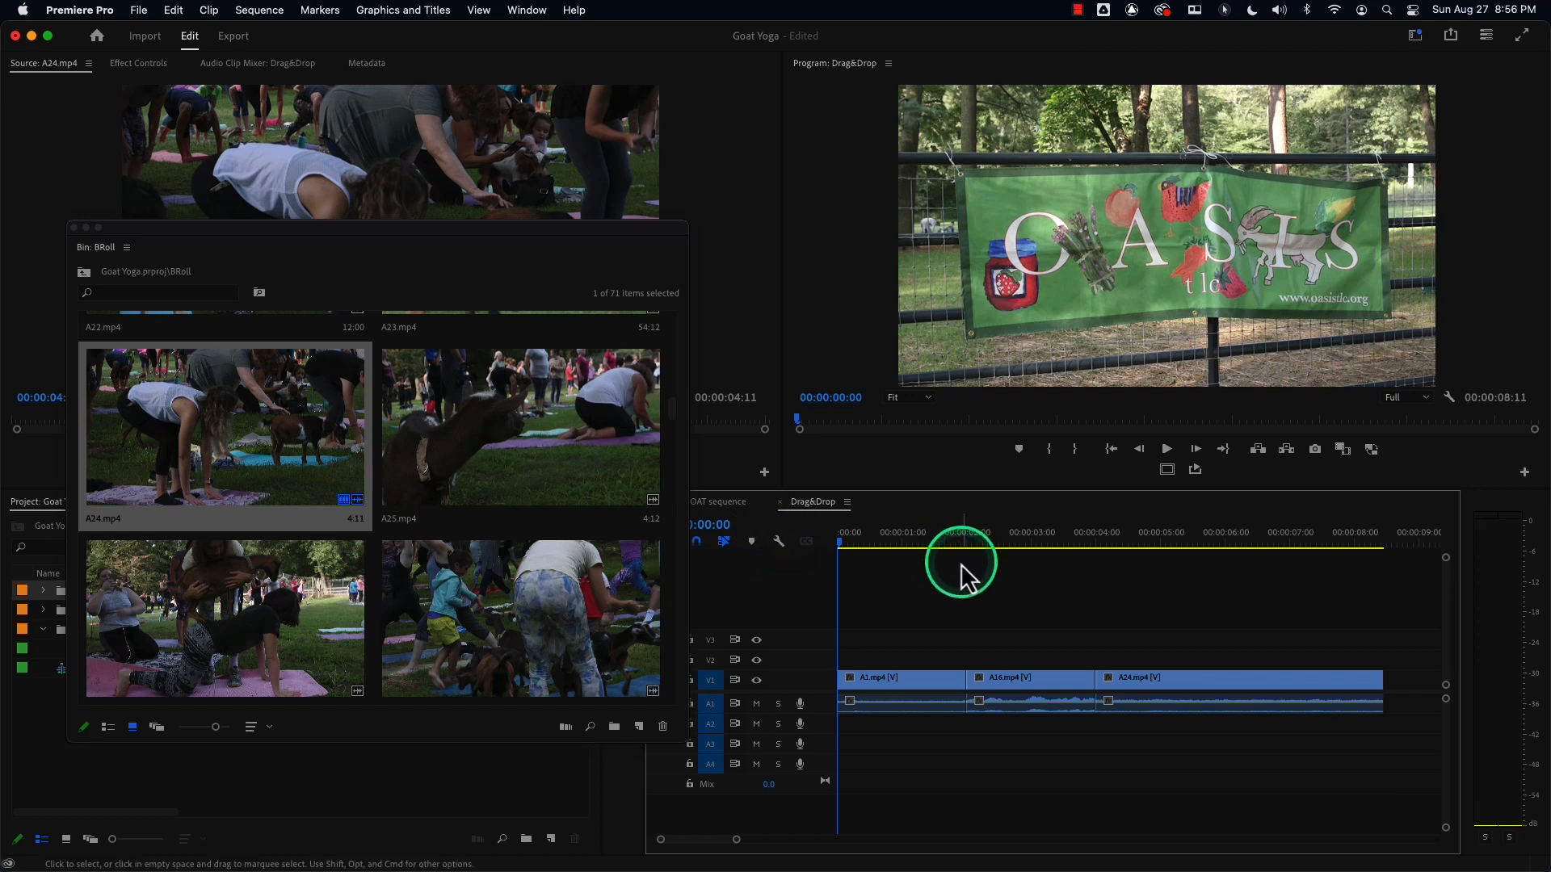
pyautogui.moveTo(921, 538); pyautogui.dragTo(816, 547)
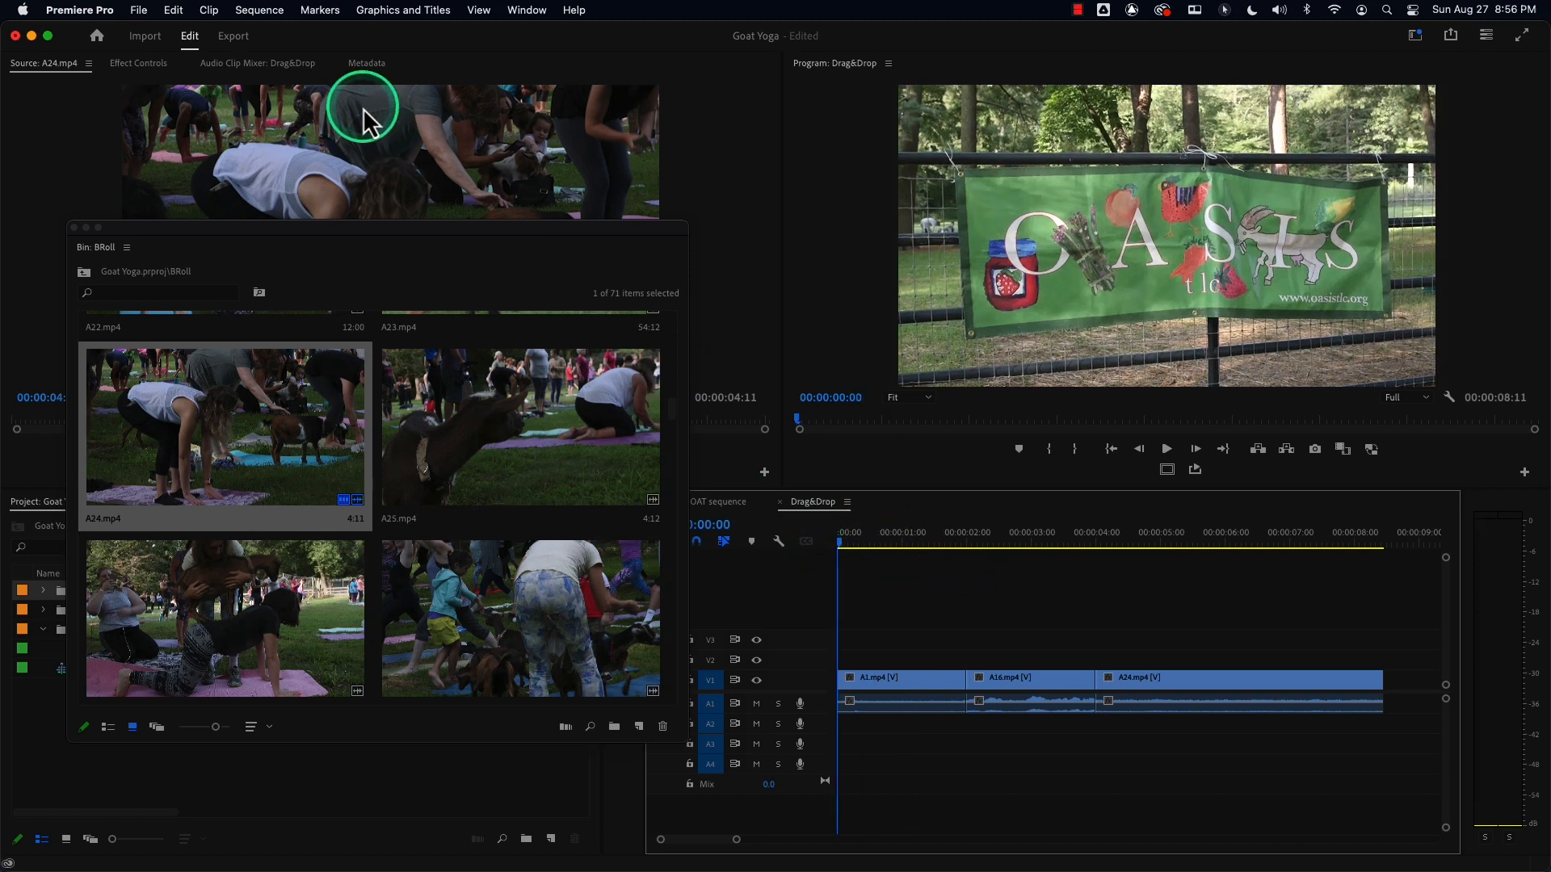
pyautogui.click(74, 228)
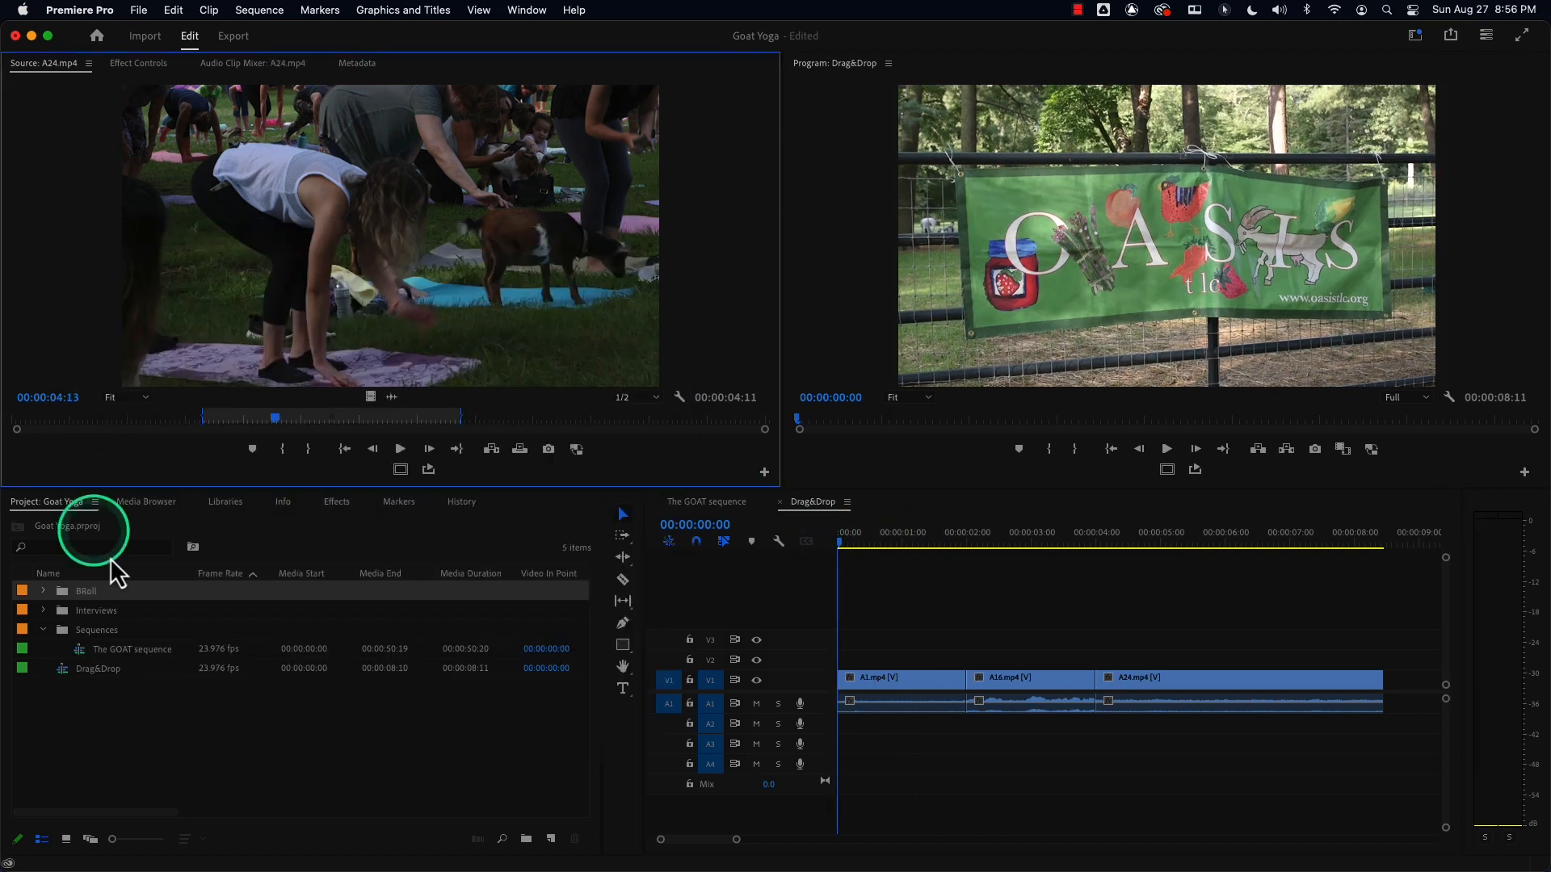
pyautogui.click(65, 611)
pyautogui.doubleClick(65, 612)
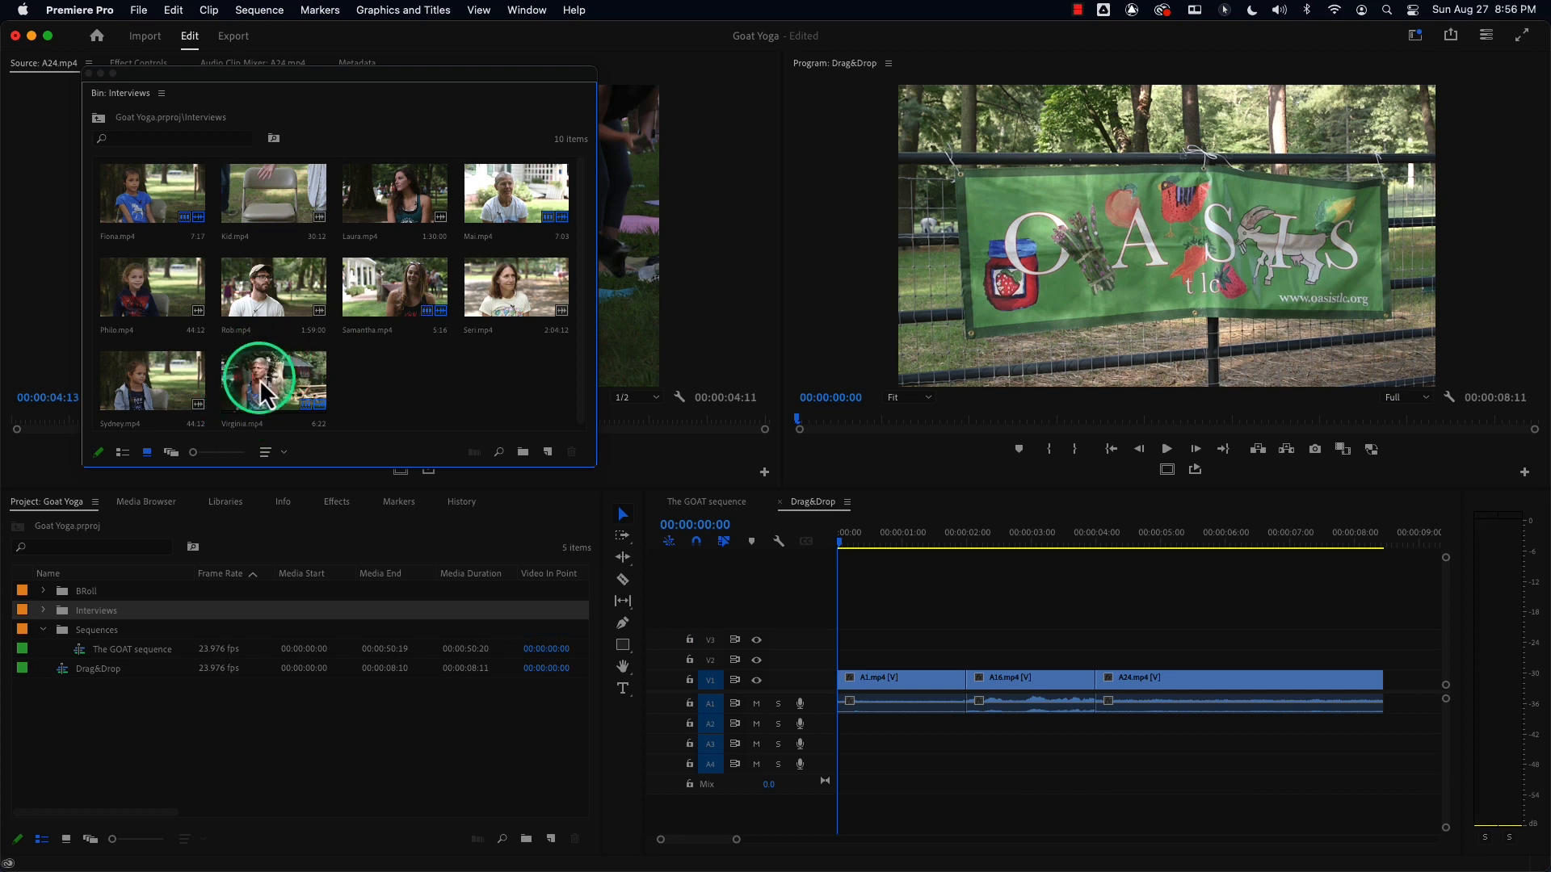
pyautogui.moveTo(594, 465); pyautogui.dragTo(817, 708)
pyautogui.rightClick(598, 474)
pyautogui.click(539, 441)
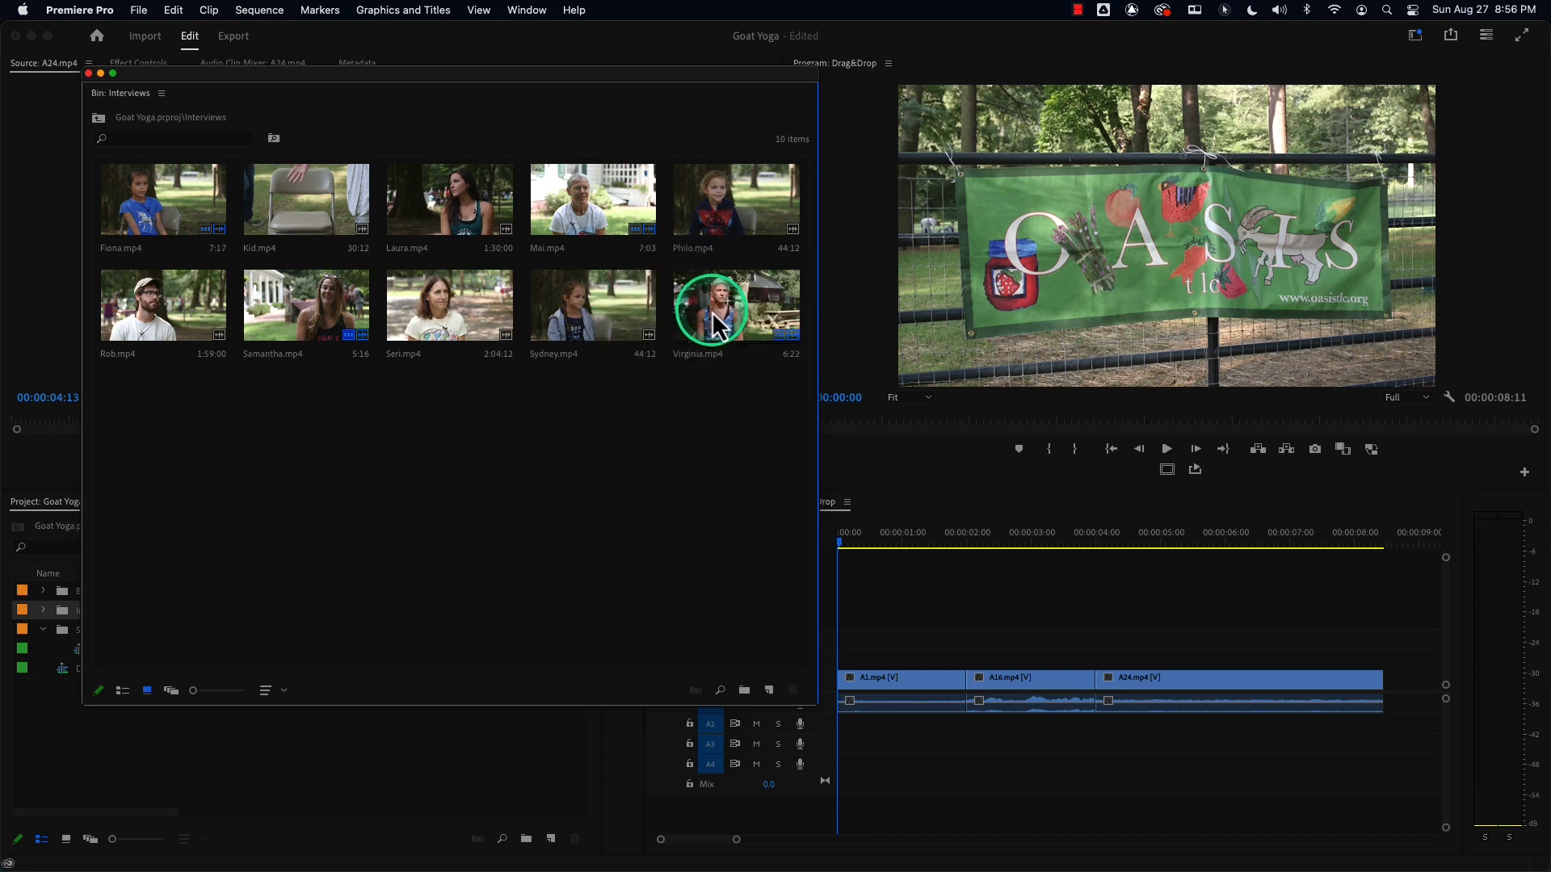
pyautogui.doubleClick(711, 312)
# Play Virginia.mp4 and mark an In/Out range about 6:16 long around the 12 to 18 second mark.
pyautogui.moveTo(132, 69); pyautogui.dragTo(213, 510)
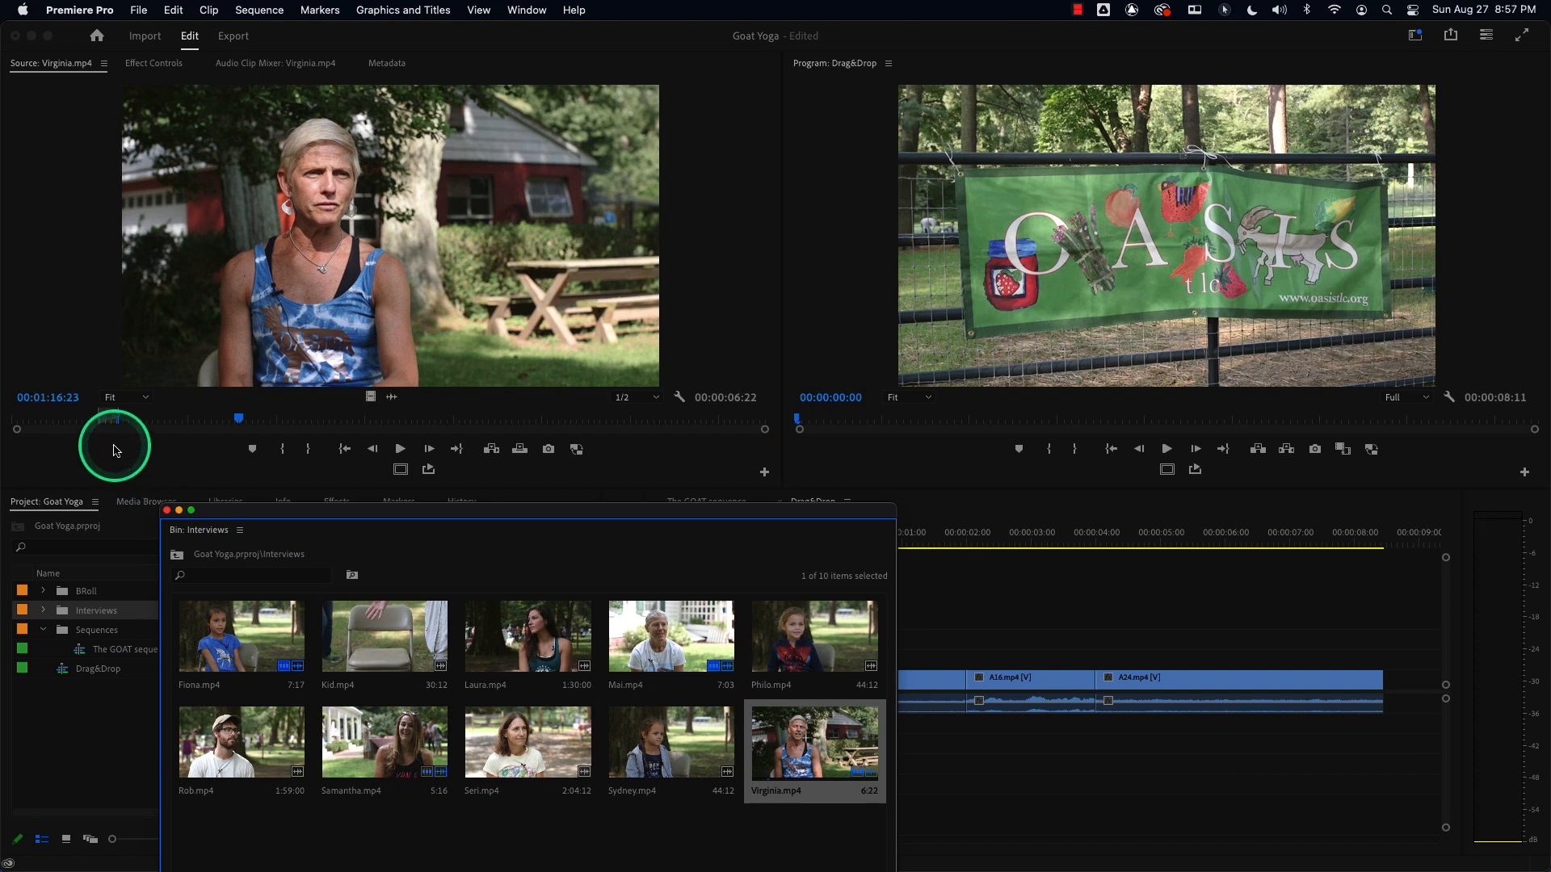
pyautogui.click(42, 376)
pyautogui.hotkey('shift', 'i')
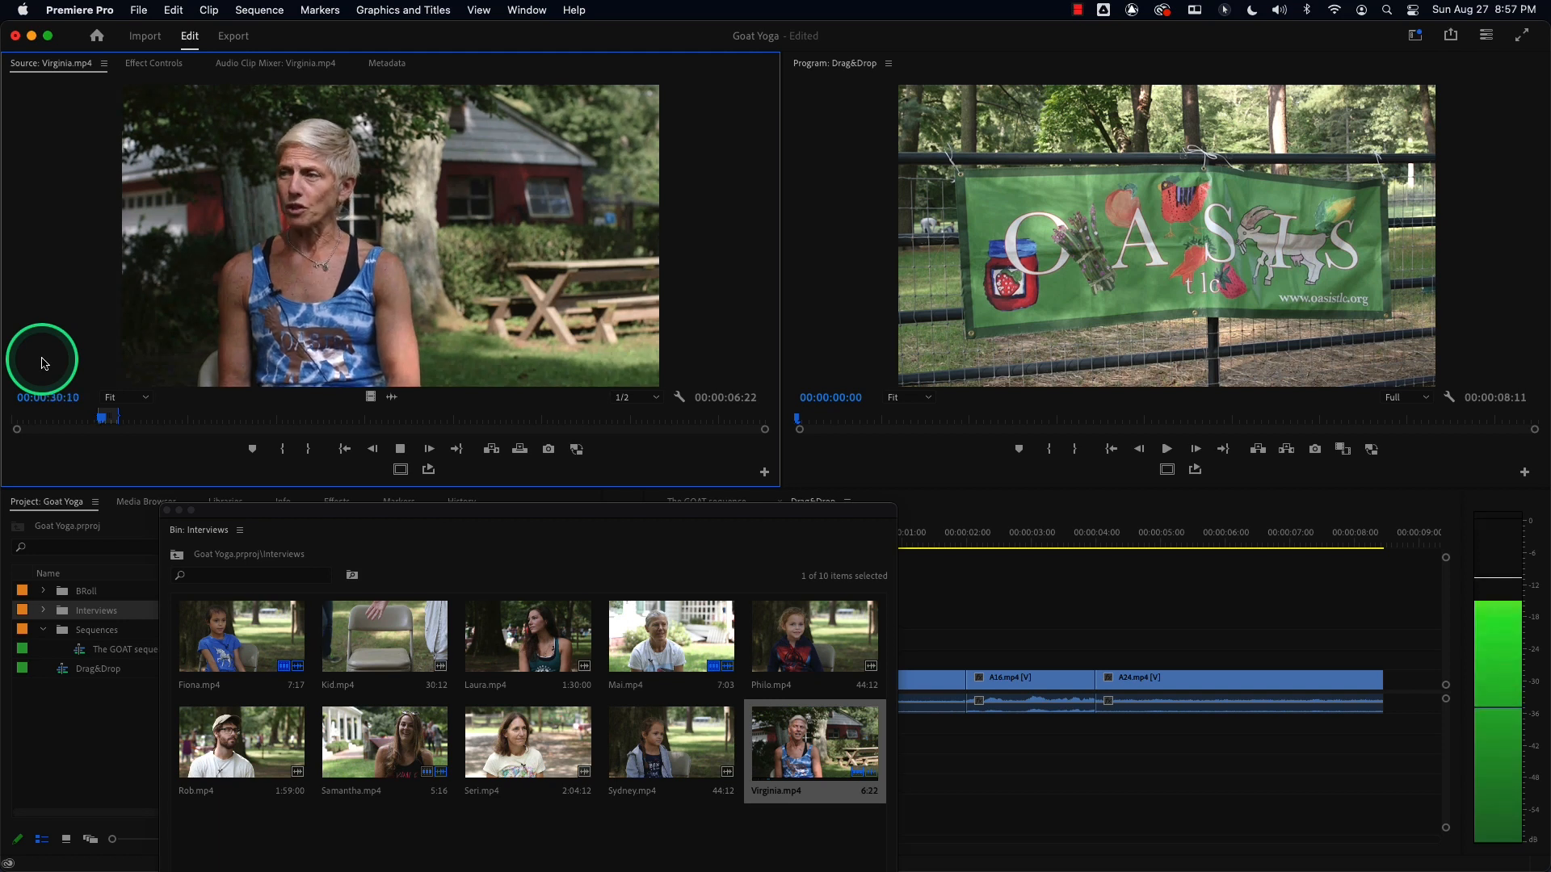
pyautogui.press('space')
pyautogui.moveTo(74, 417); pyautogui.dragTo(39, 419)
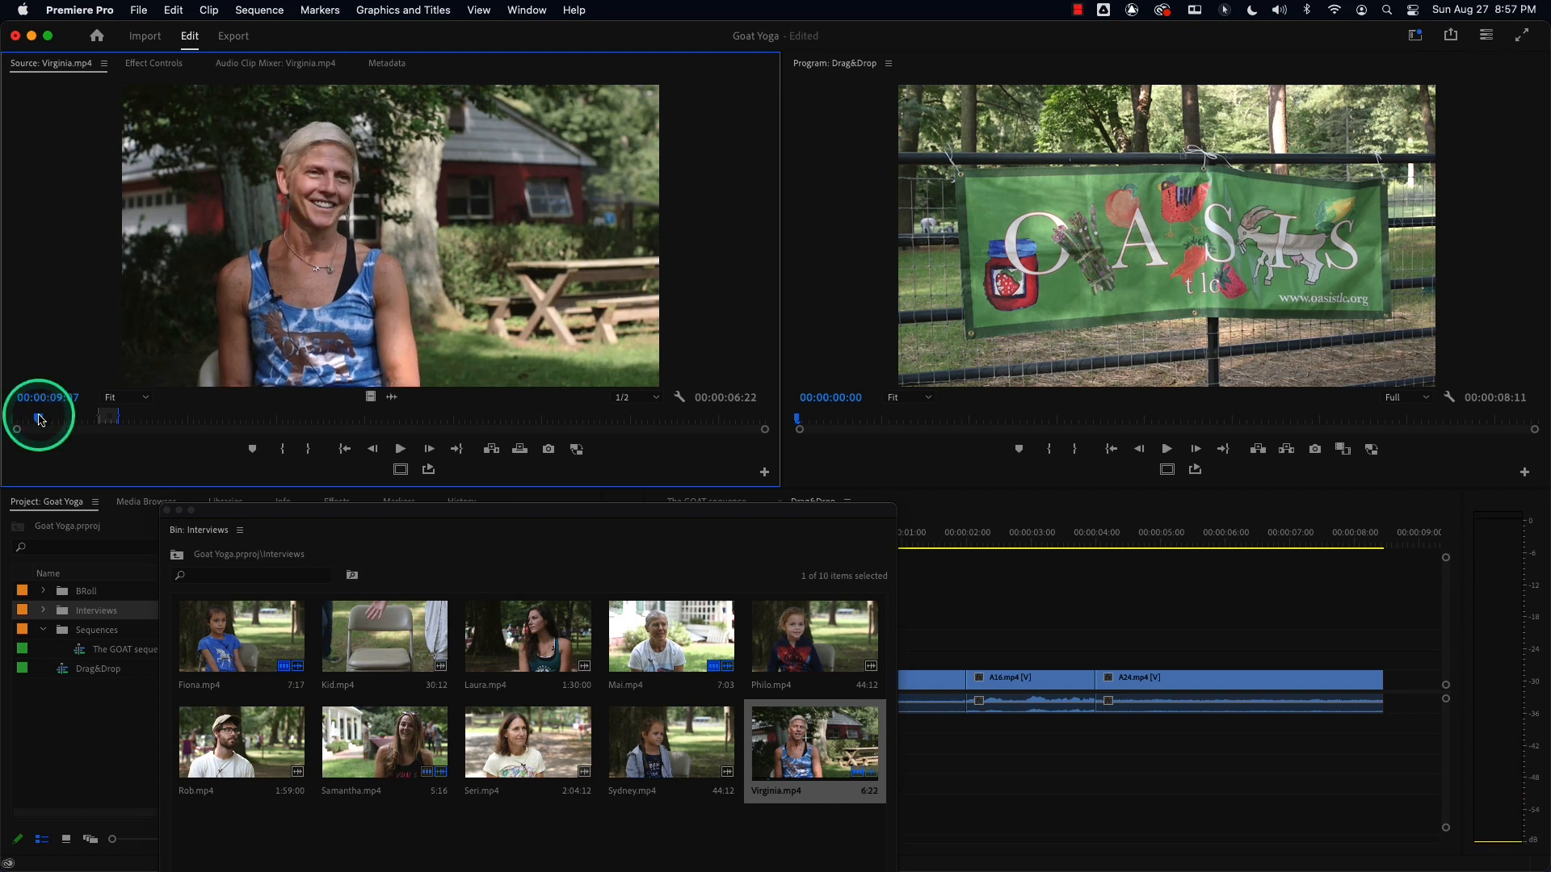
pyautogui.press('space')
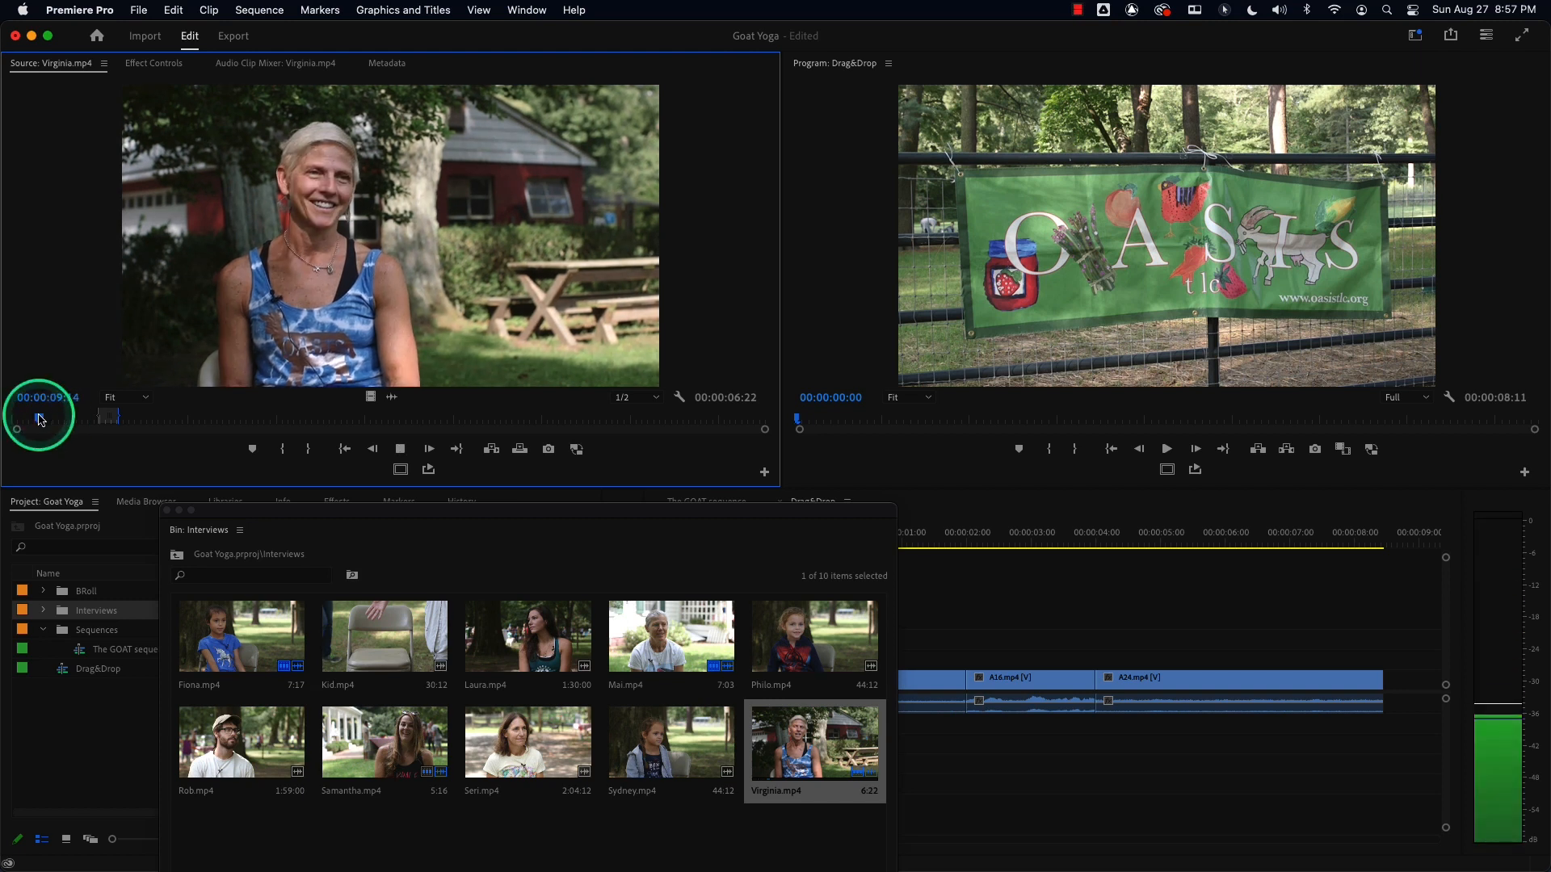
pyautogui.press('i')
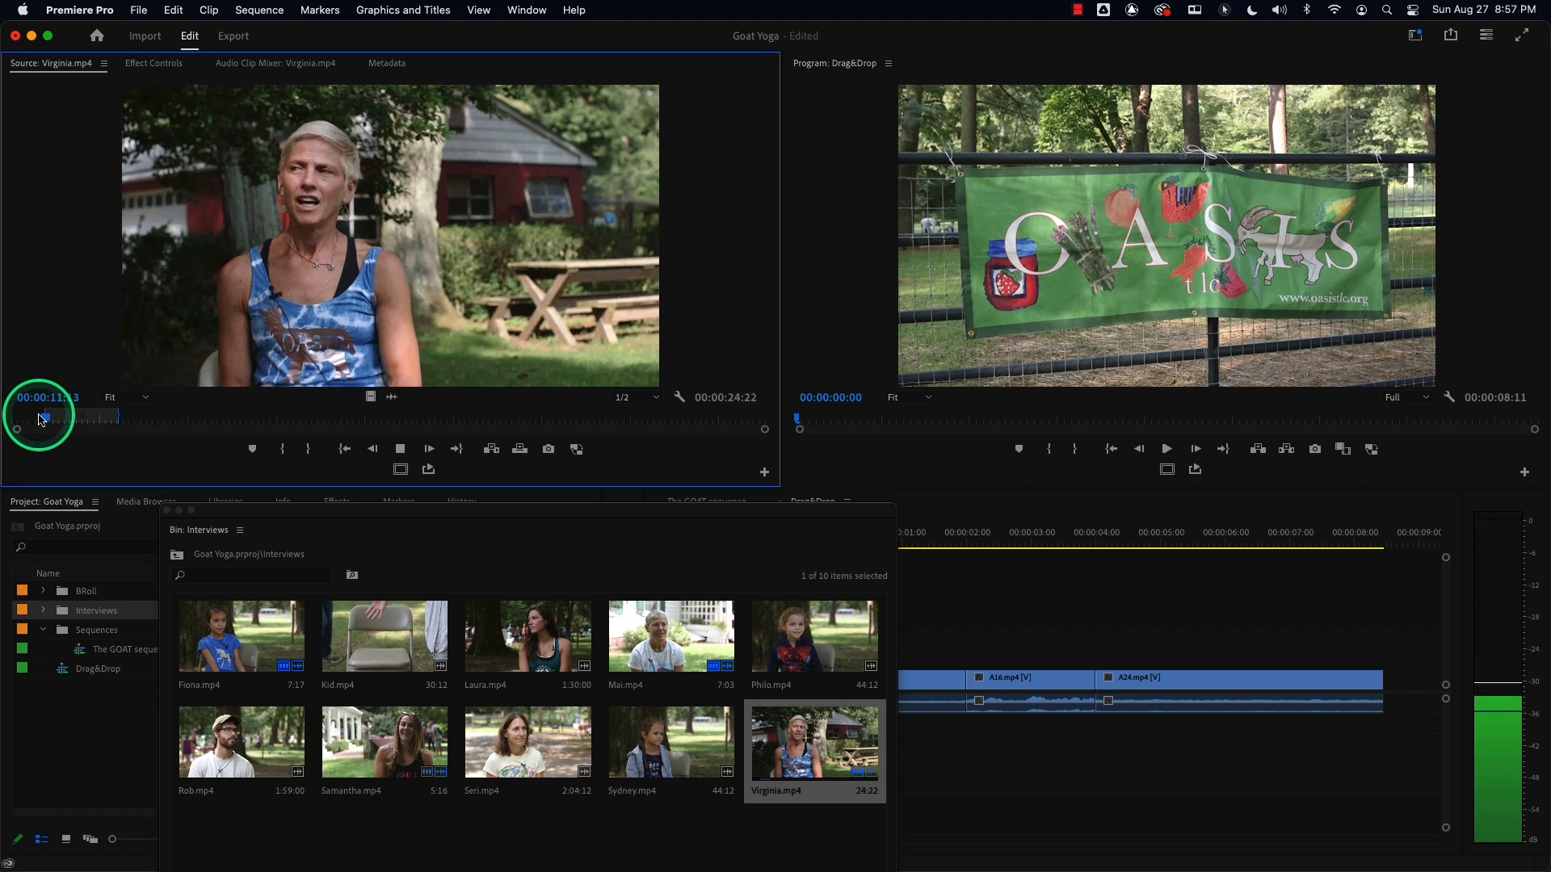
pyautogui.press('space')
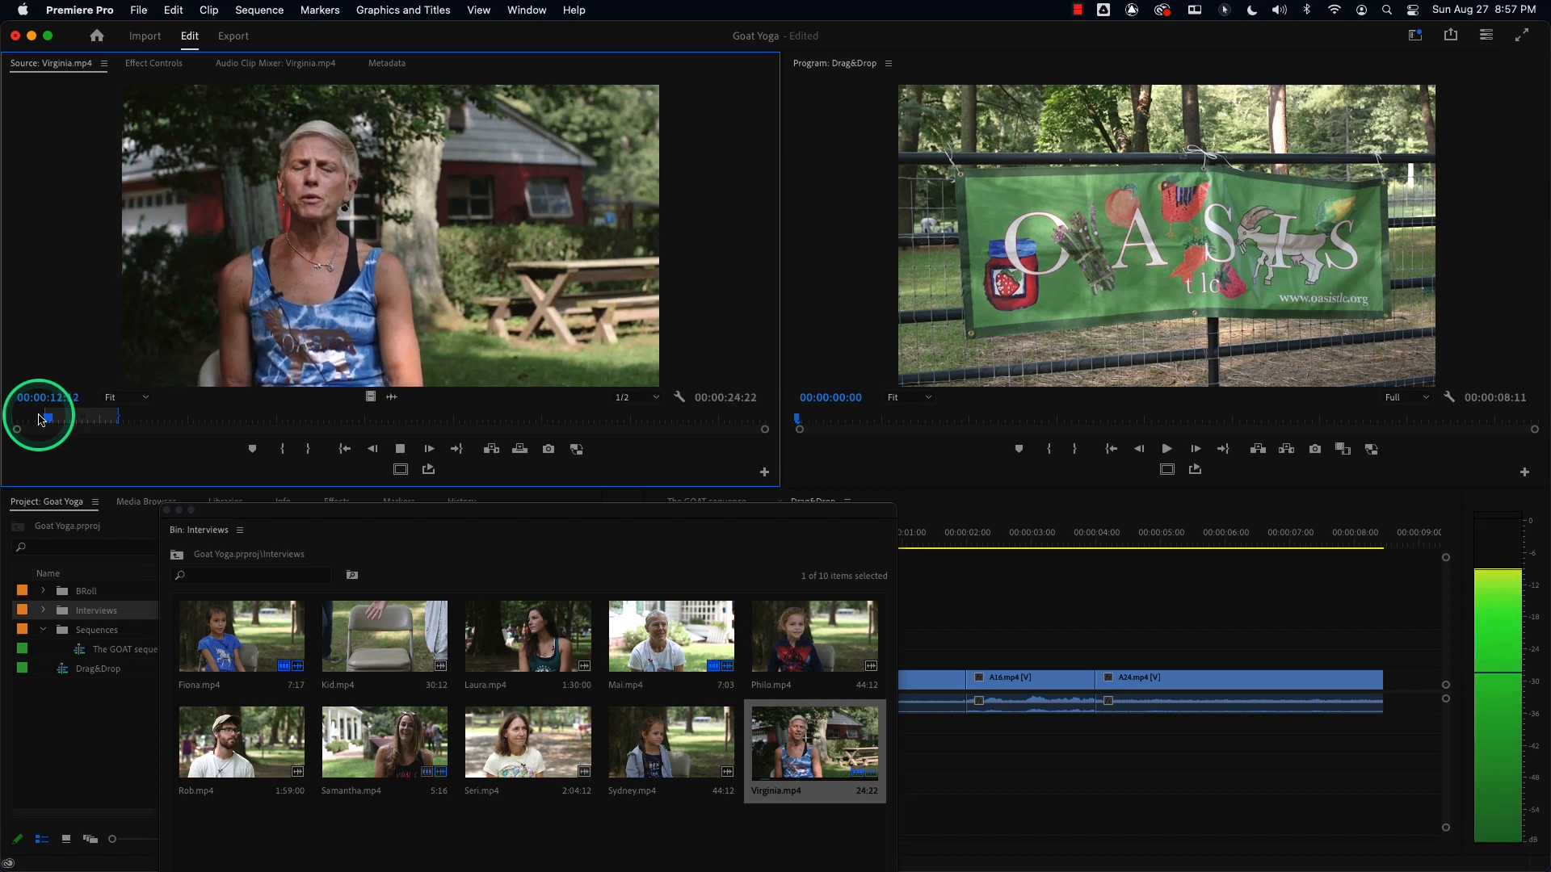
pyautogui.press('space')
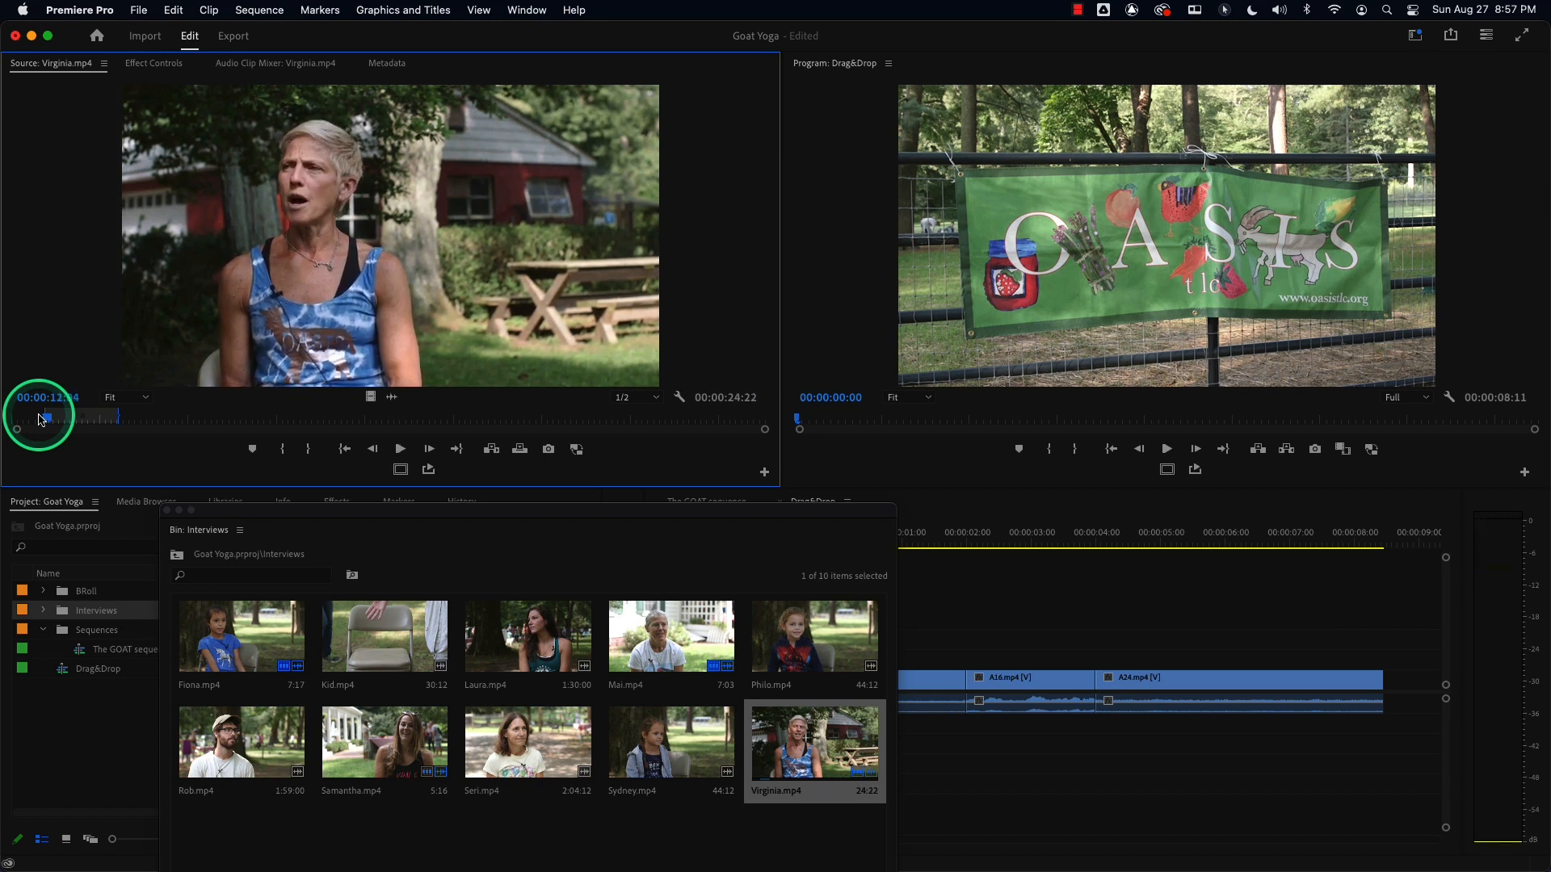
pyautogui.press('space')
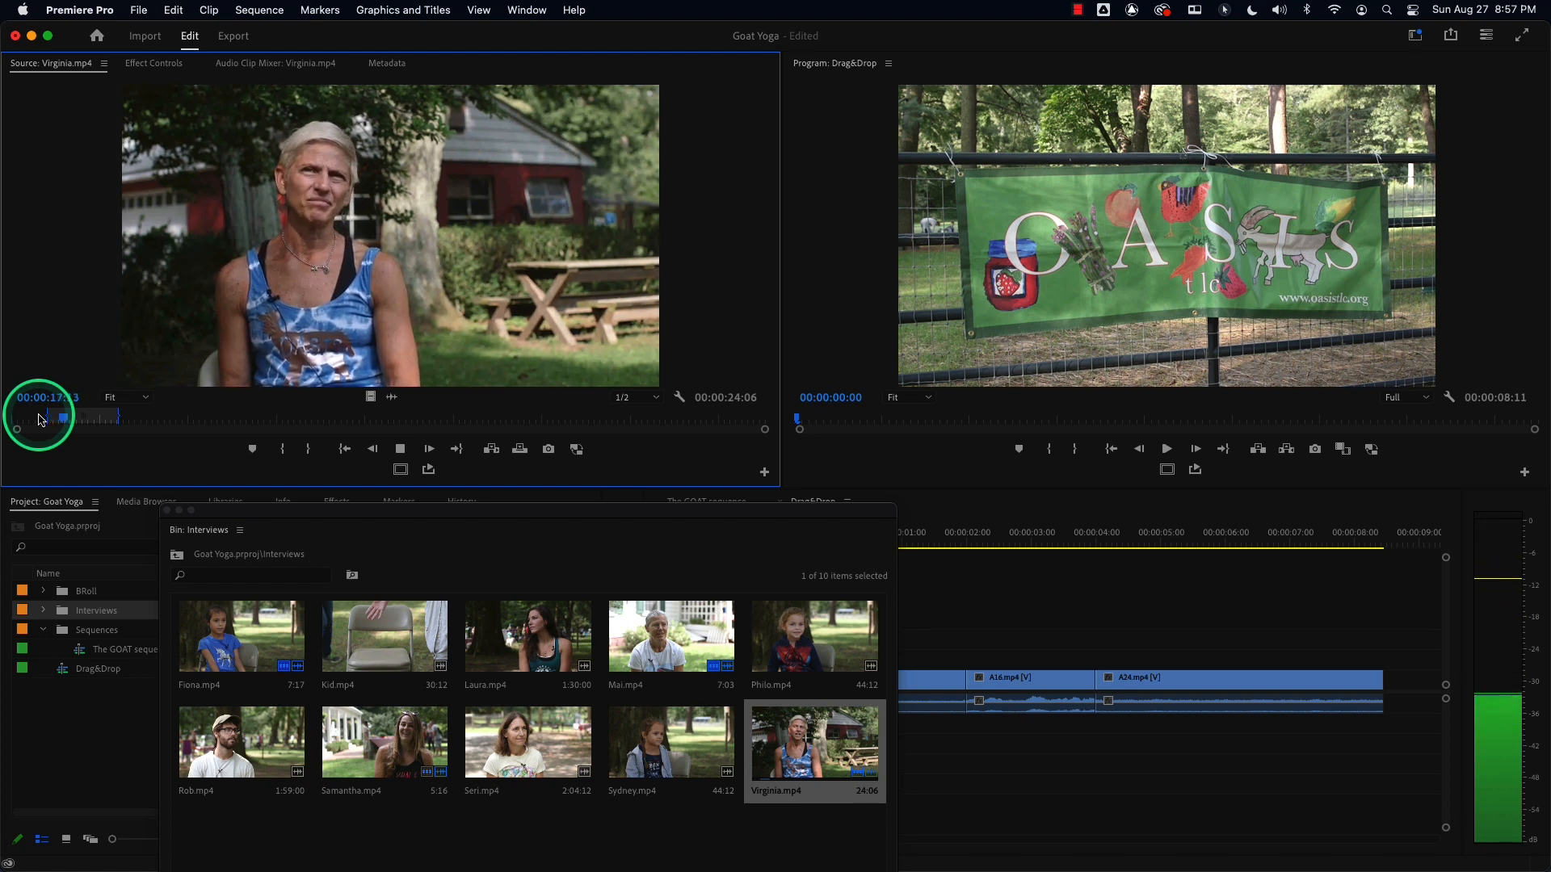
pyautogui.press('space')
pyautogui.press('o')
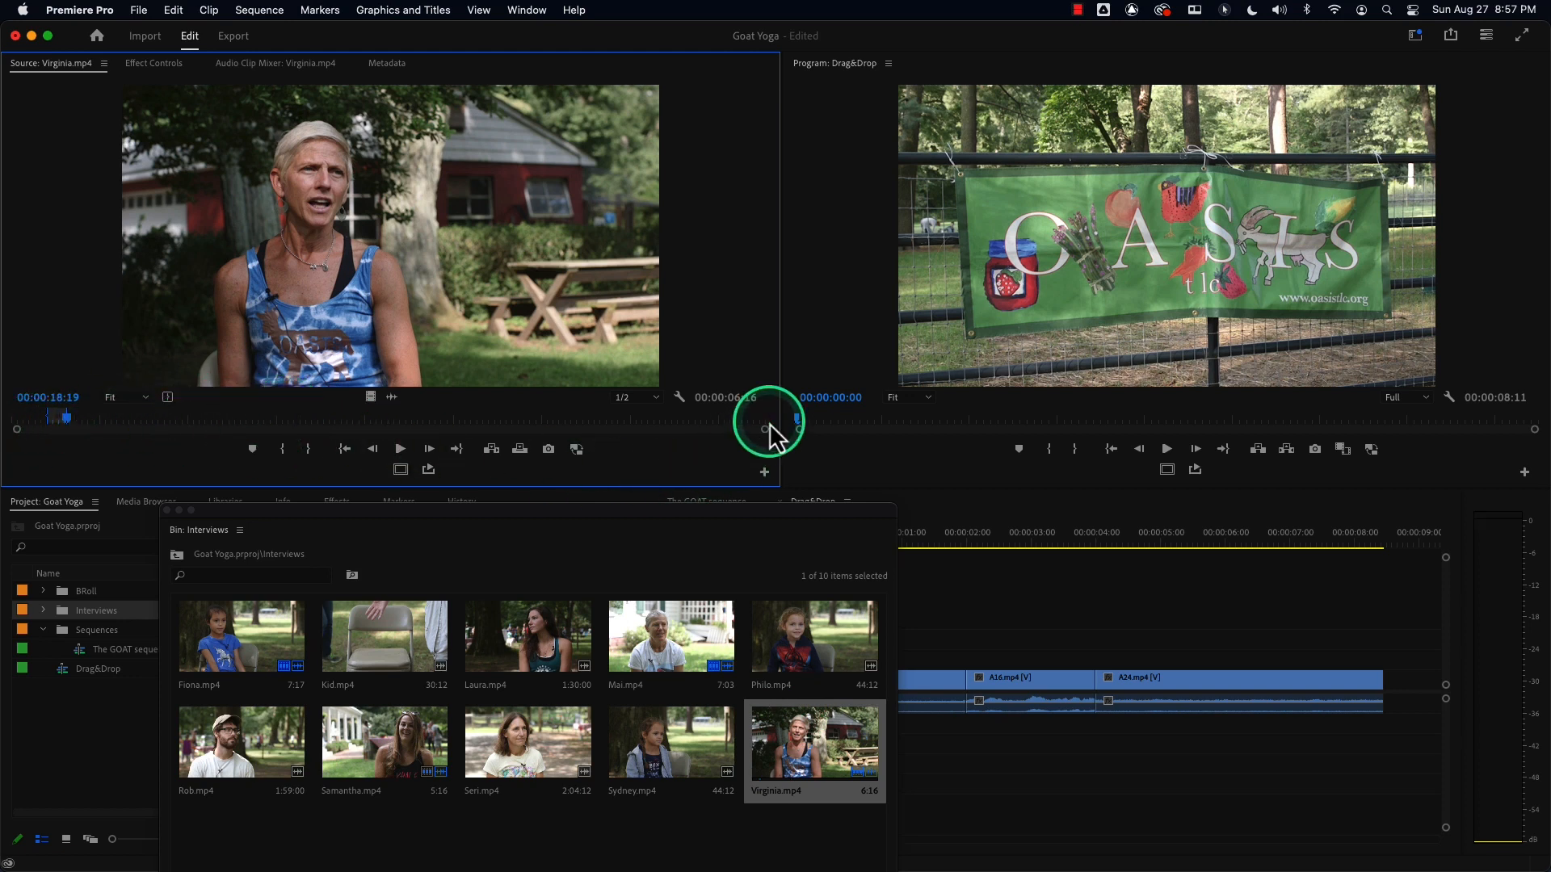
# Zoom into the Source Monitor's time ruler and play back the marked Virginia.mp4 range.
pyautogui.moveTo(765, 430); pyautogui.dragTo(463, 440)
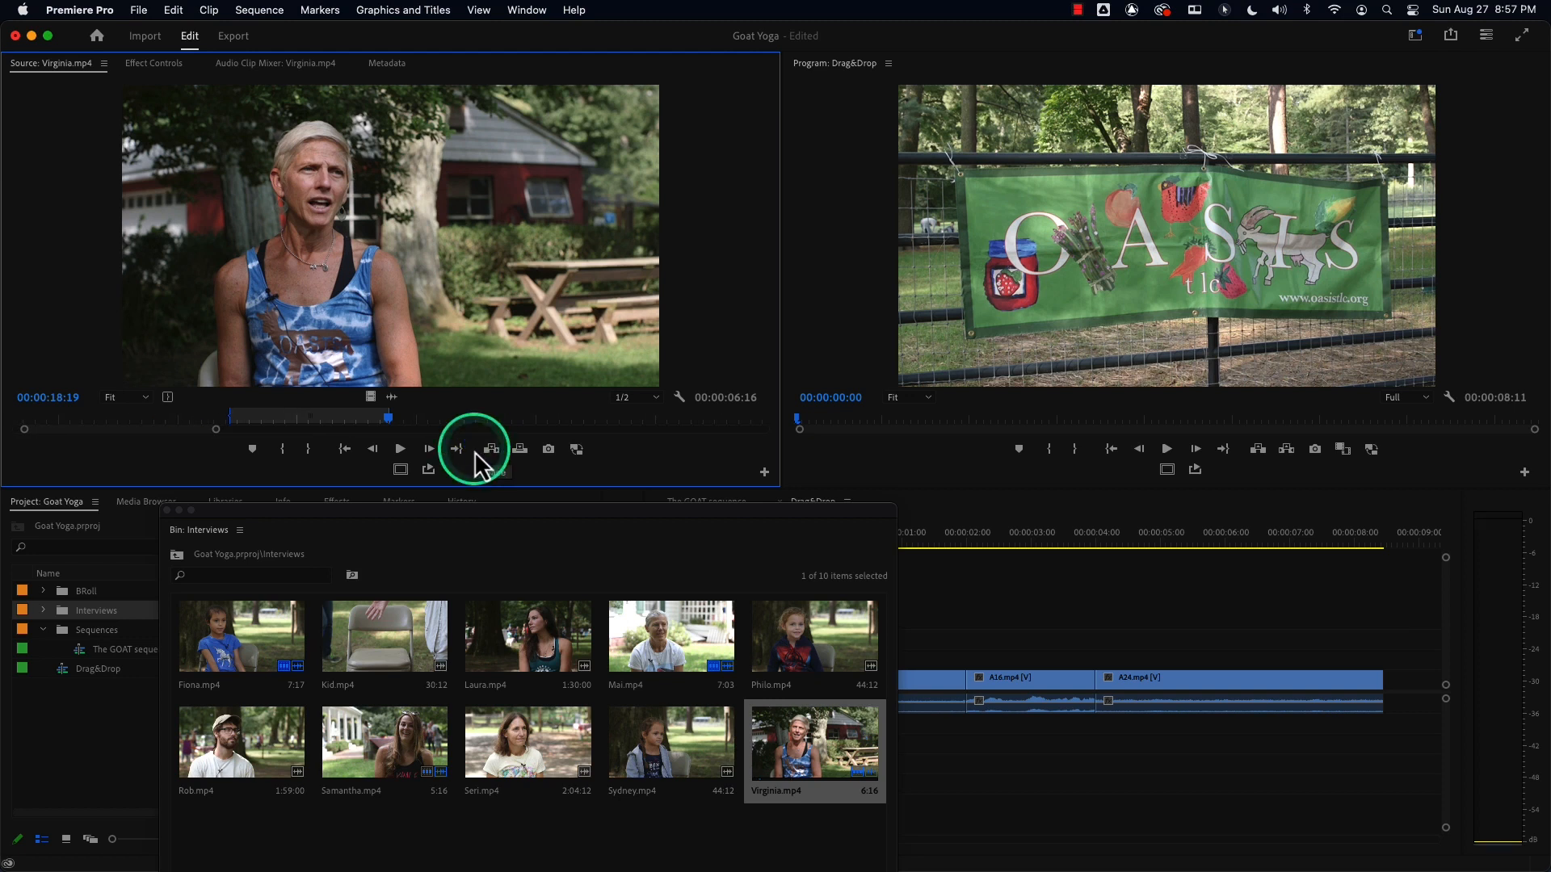
pyautogui.press('space')
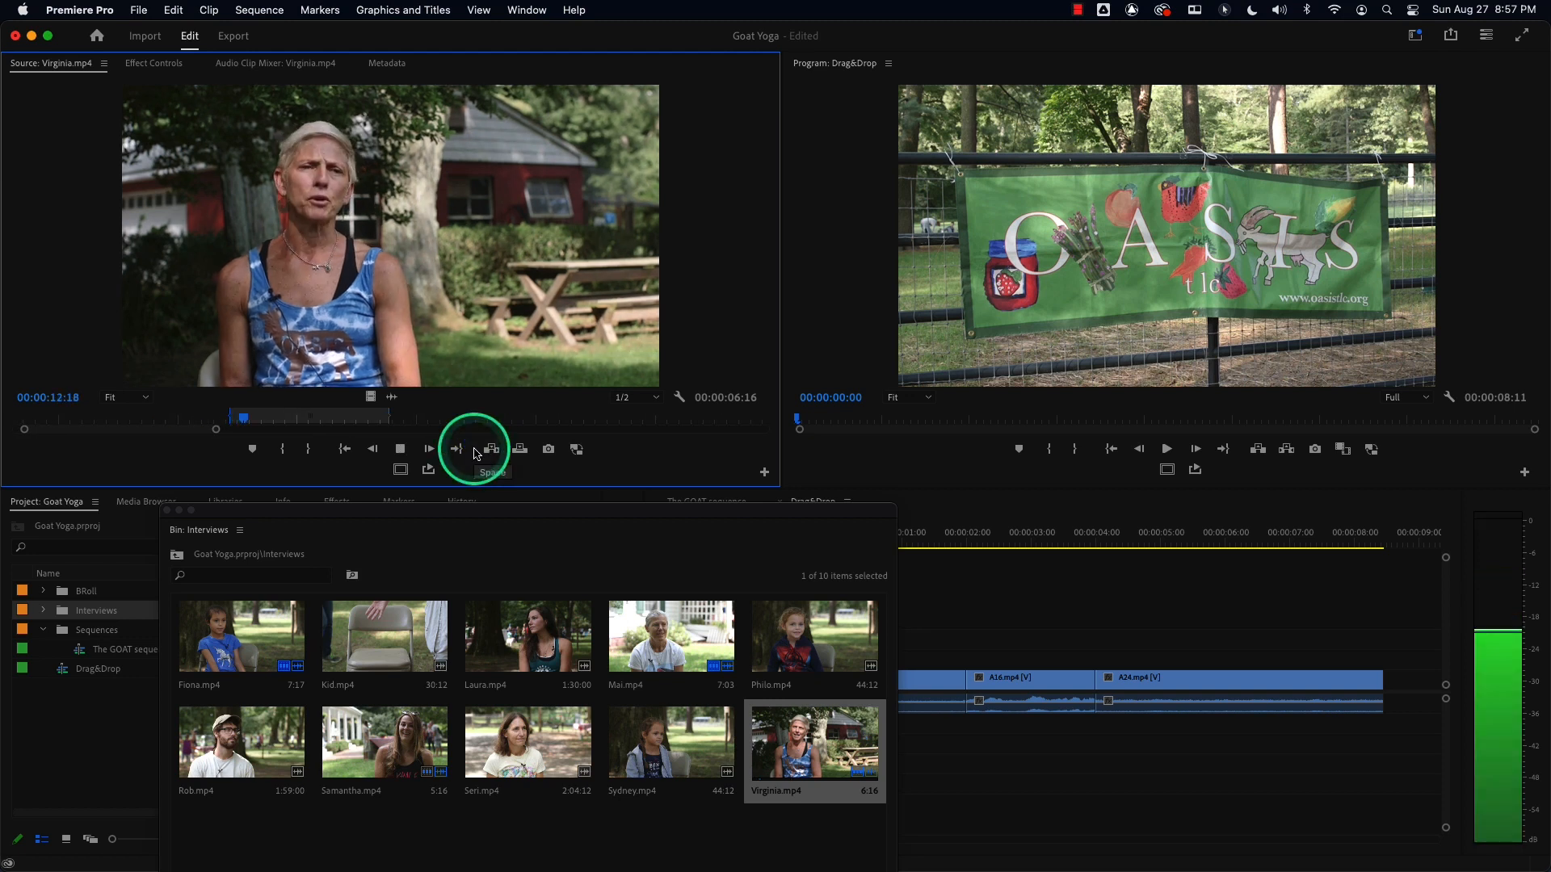
pyautogui.press('space')
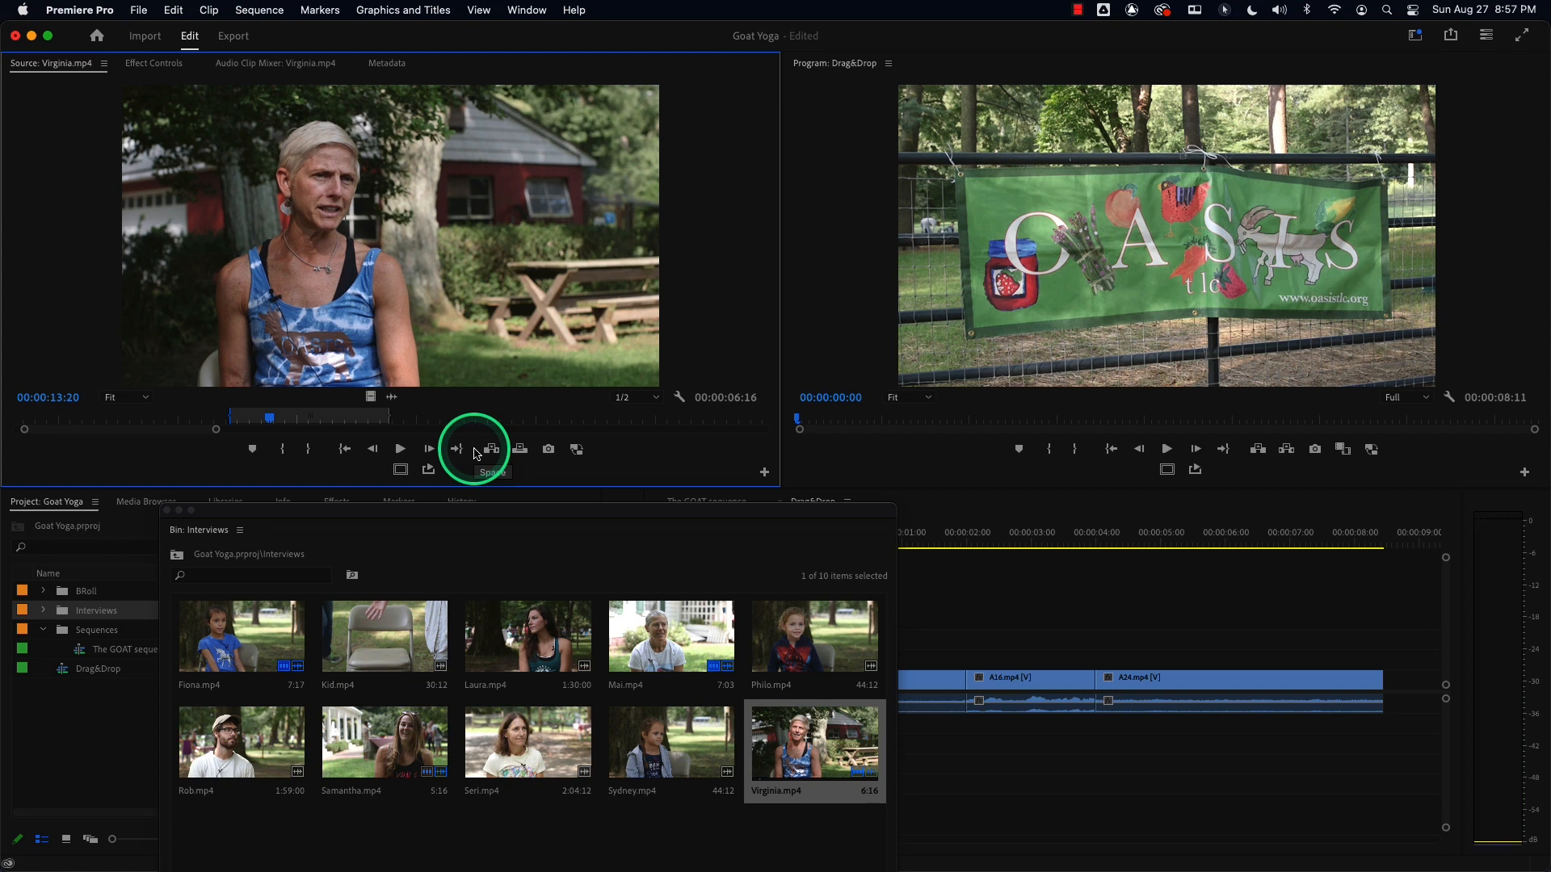
# Reset Virginia.mp4's In point at about 12:07 in the Source Monitor and play back the shortened range.
pyautogui.press('space')
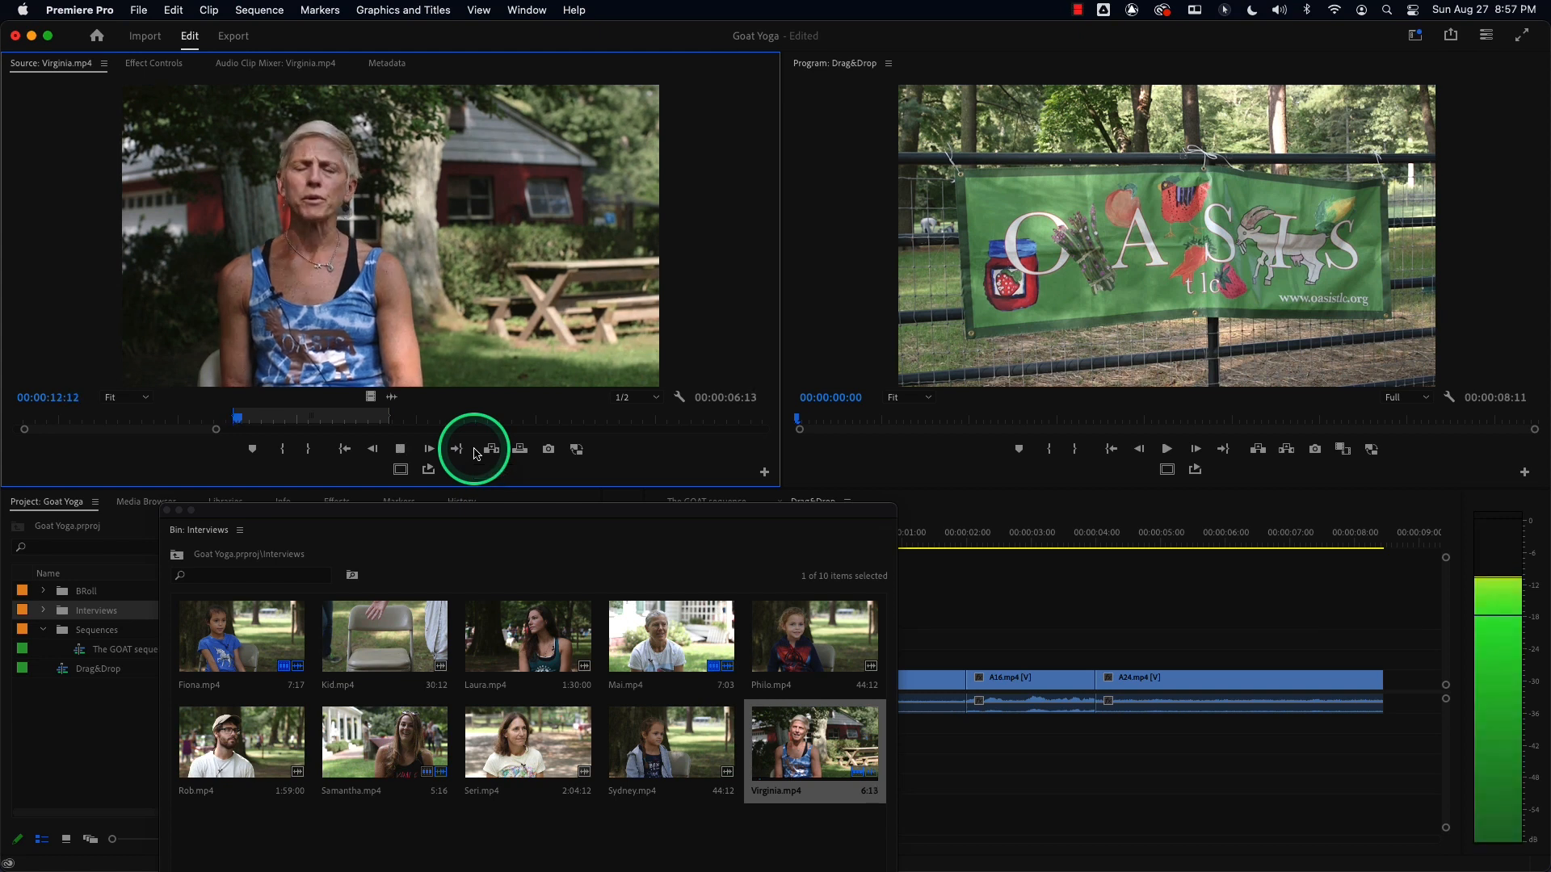
pyautogui.hotkey('shift', 'i')
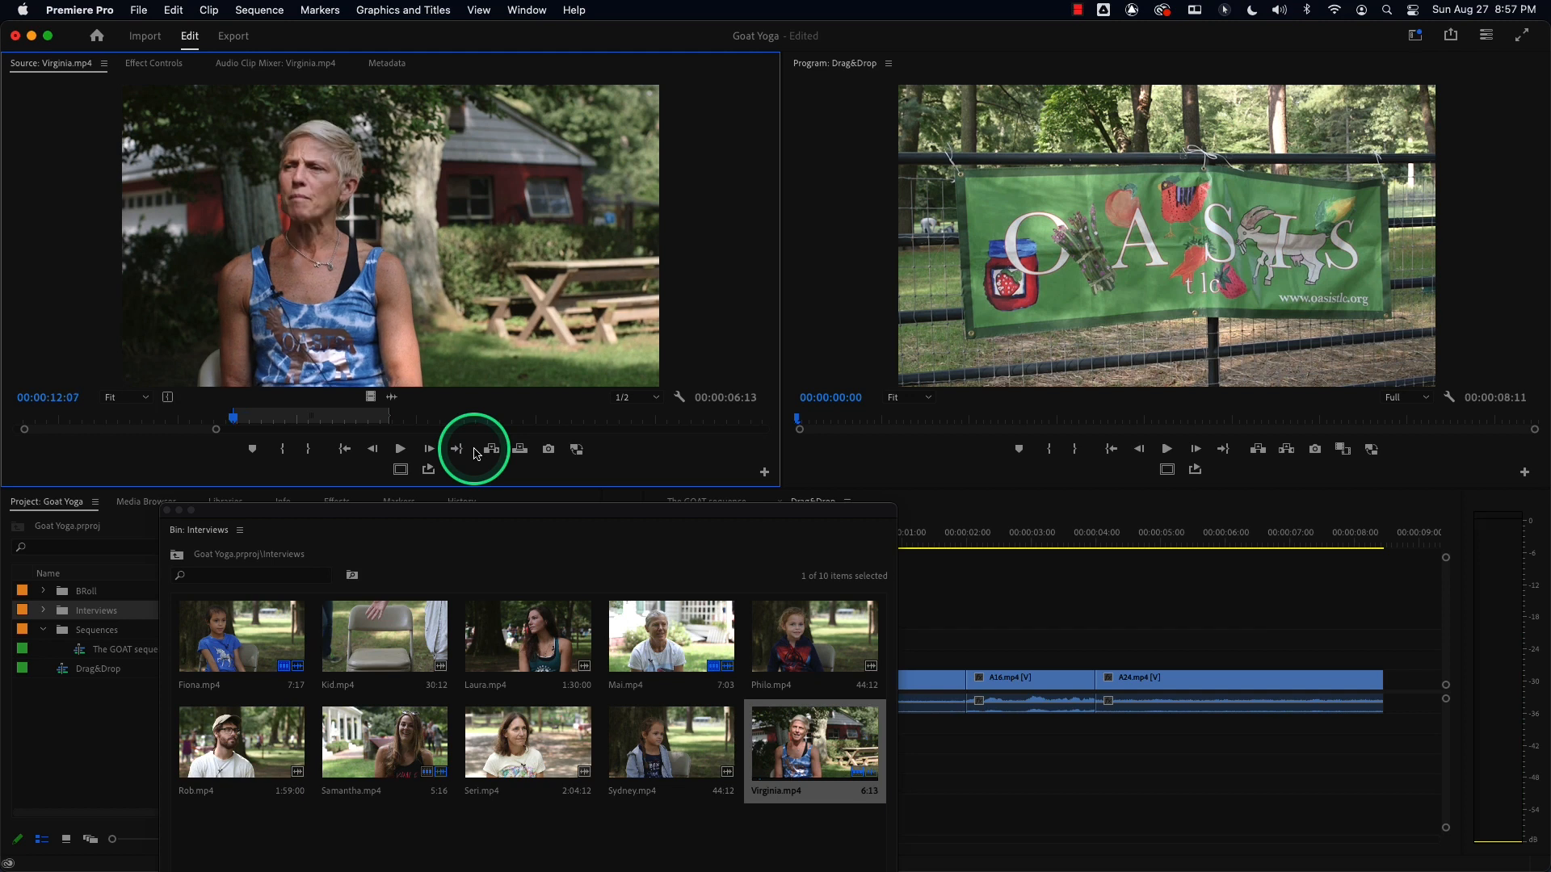
pyautogui.press('i')
pyautogui.press('space')
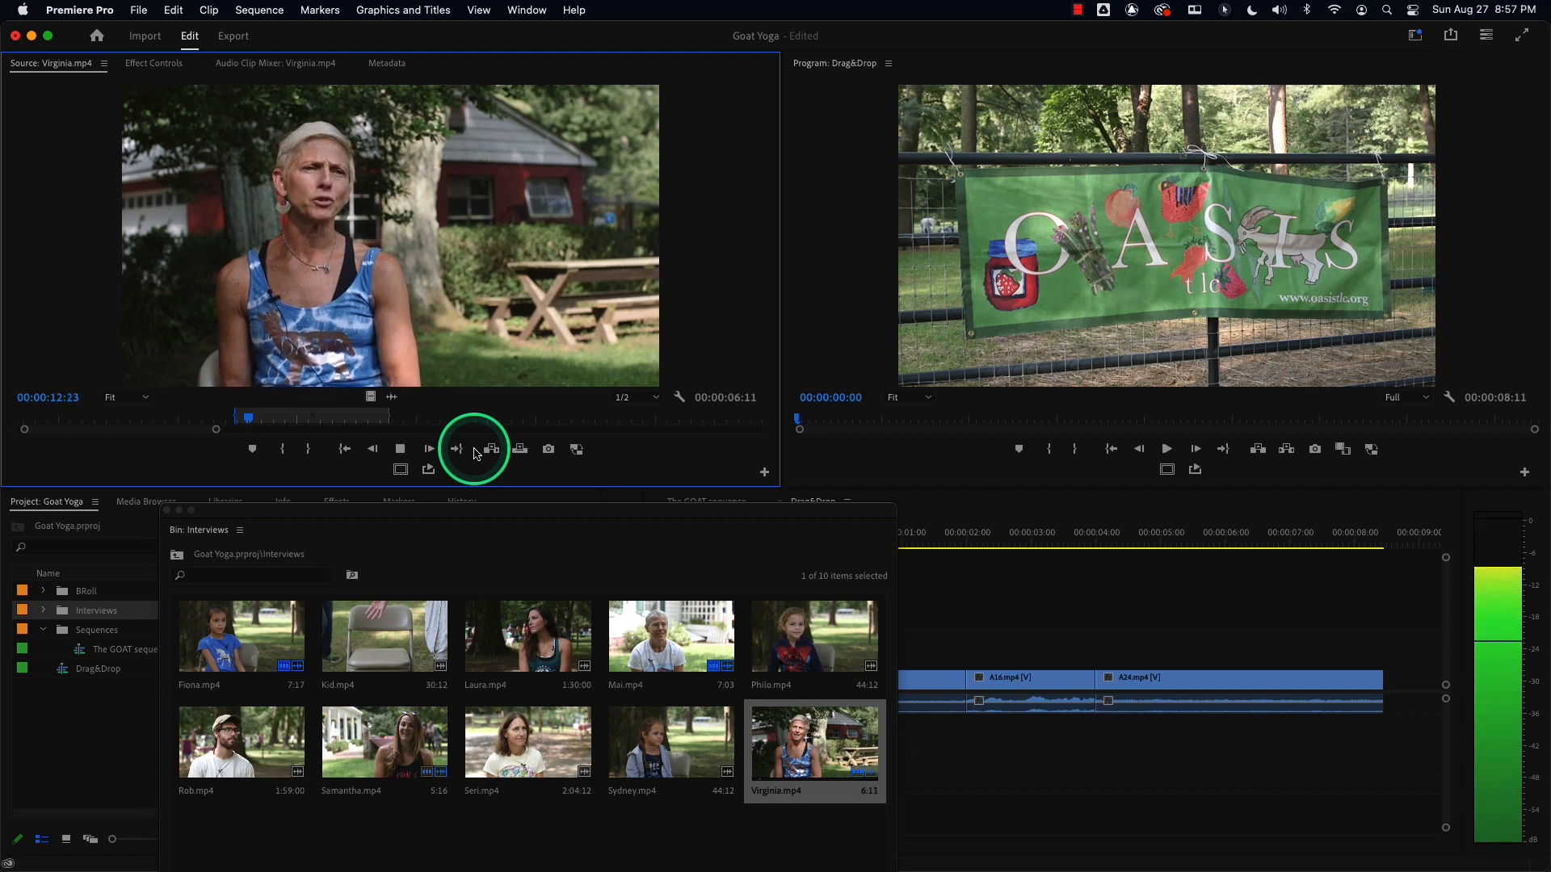
pyautogui.press('space')
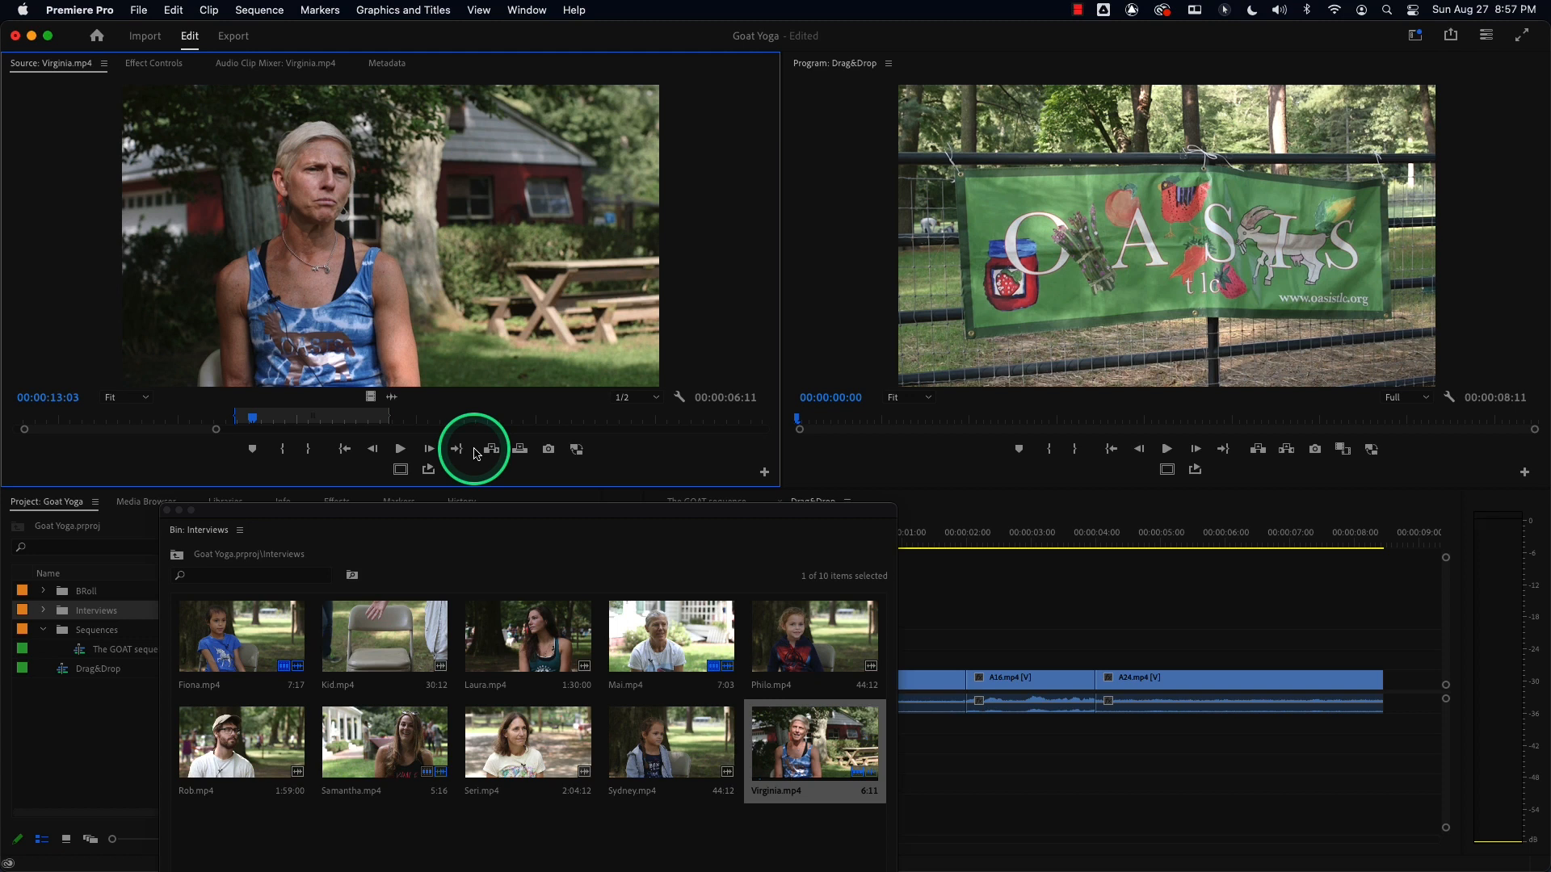
# Drag the marked Virginia.mp4 range onto V1 right after A24.mp4, at about 8 seconds, and close the Interviews bin window.
pyautogui.moveTo(338, 244); pyautogui.dragTo(1002, 487)
pyautogui.moveTo(716, 510); pyautogui.dragTo(479, 582)
pyautogui.moveTo(380, 305); pyautogui.dragTo(1271, 691)
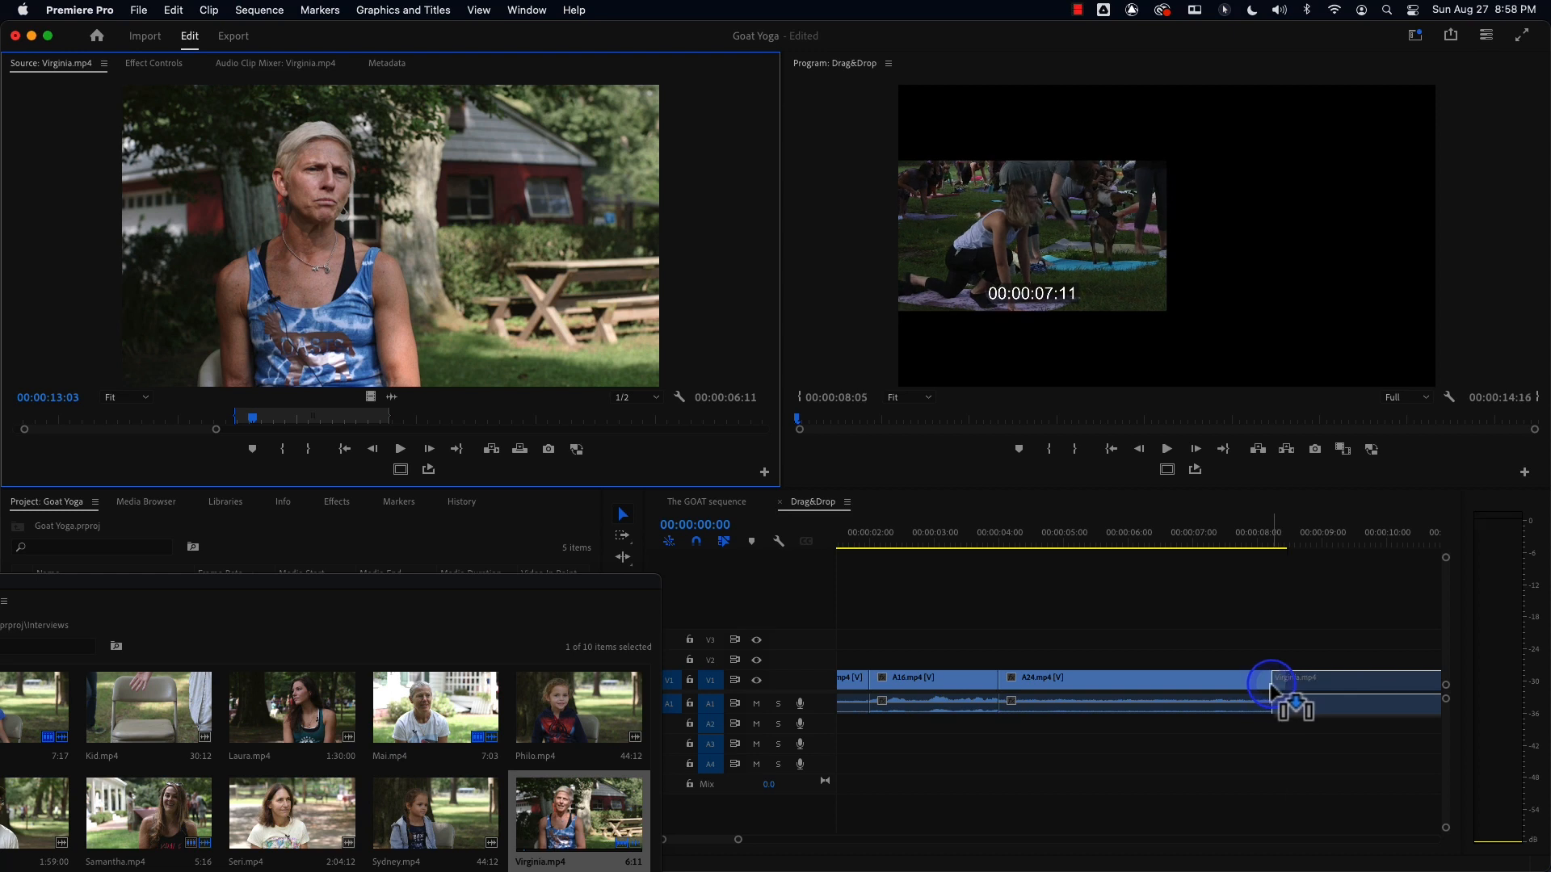
pyautogui.moveTo(1270, 689); pyautogui.dragTo(1283, 689)
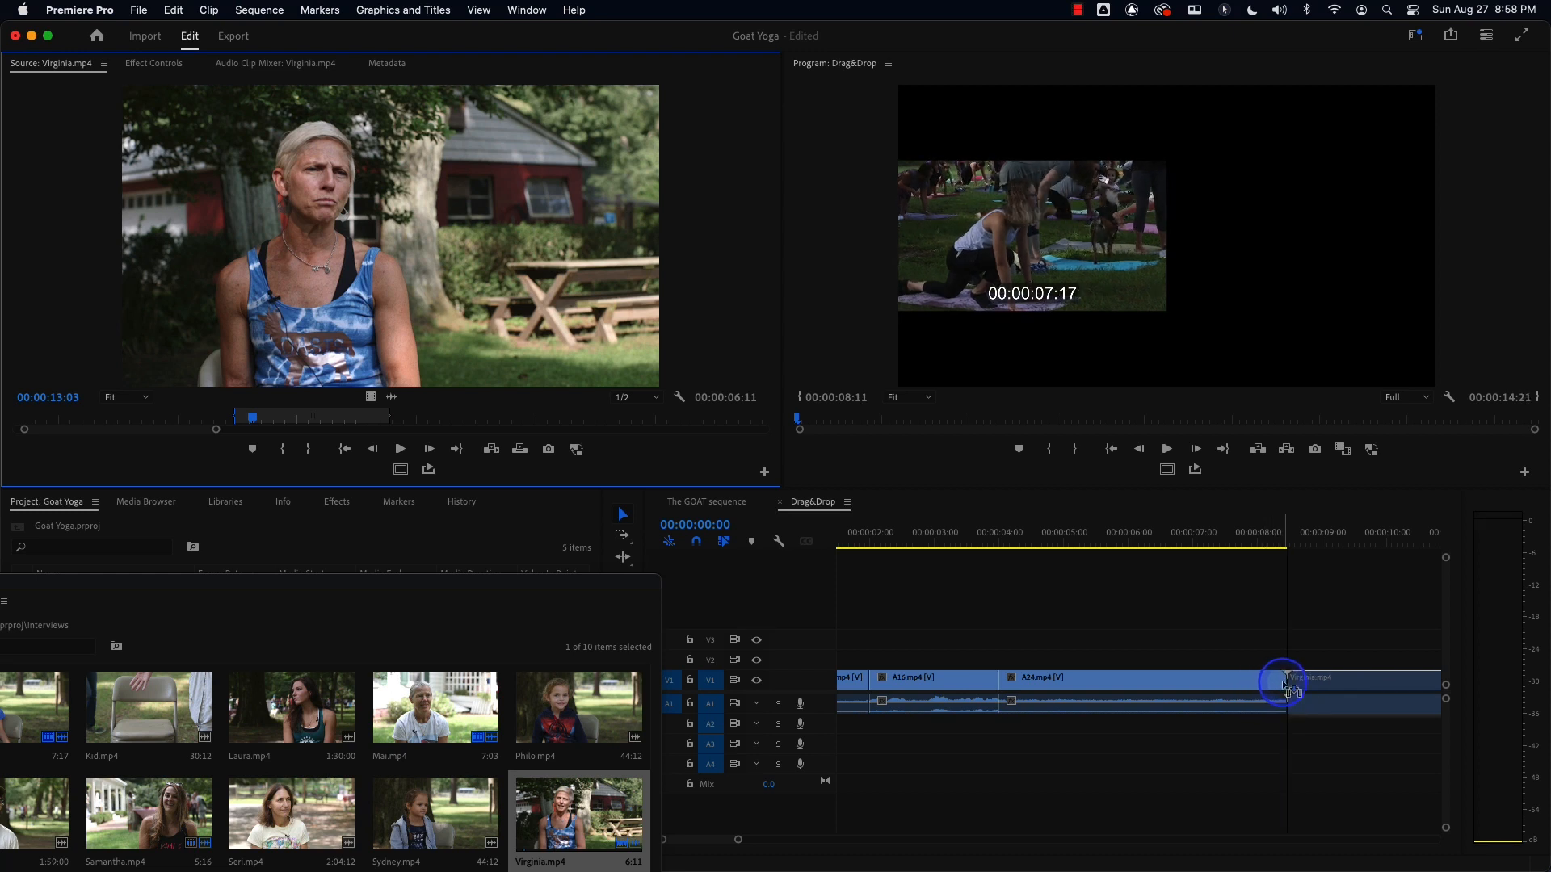
pyautogui.moveTo(1285, 685); pyautogui.dragTo(1282, 683)
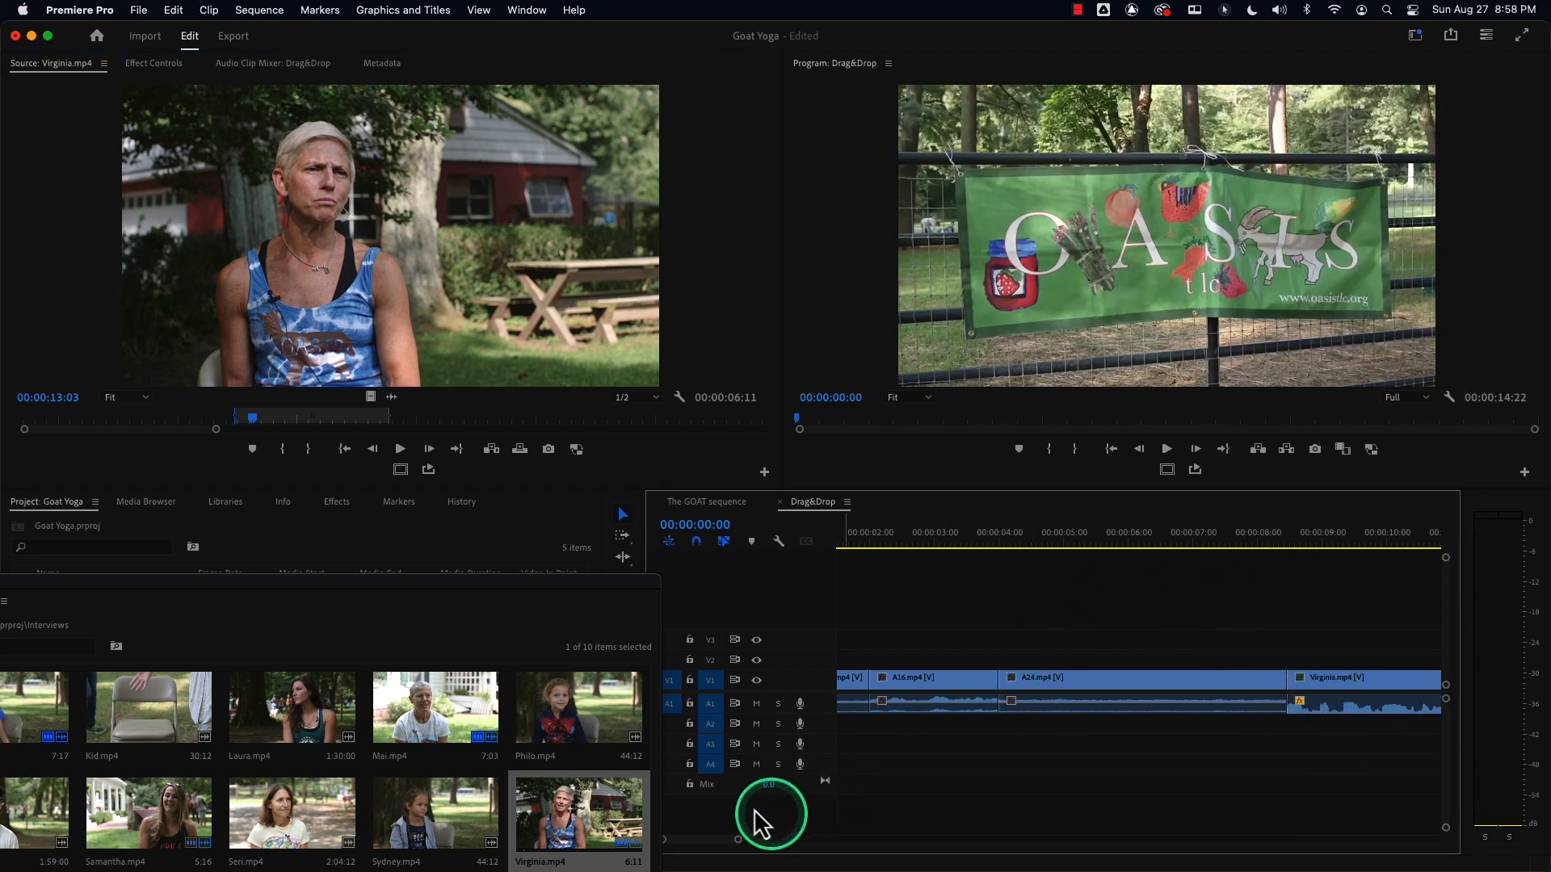
pyautogui.moveTo(471, 602); pyautogui.dragTo(760, 432)
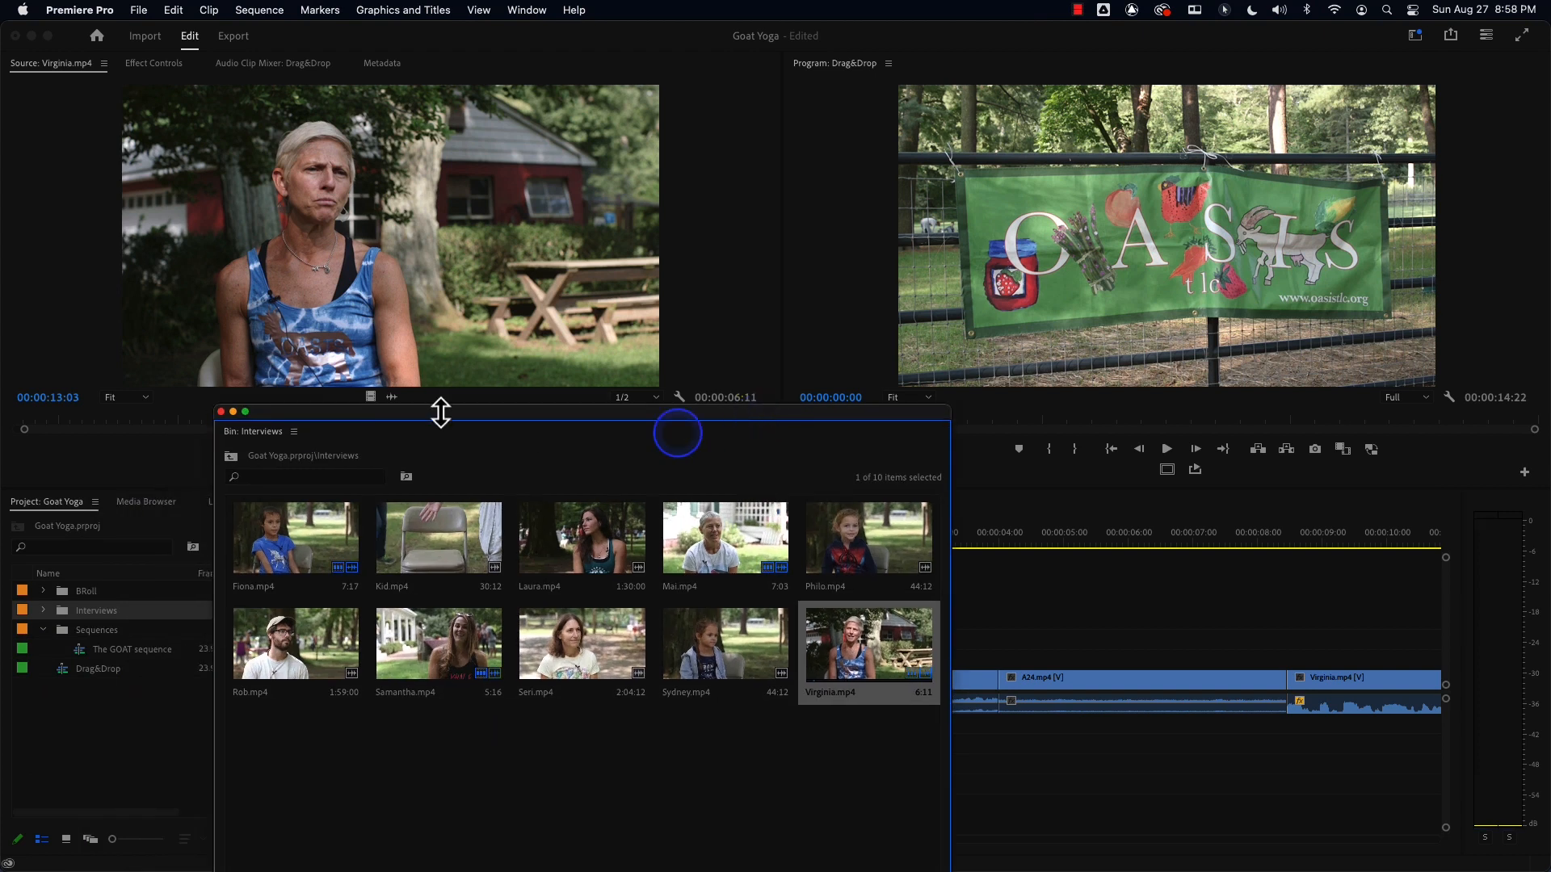
pyautogui.click(221, 412)
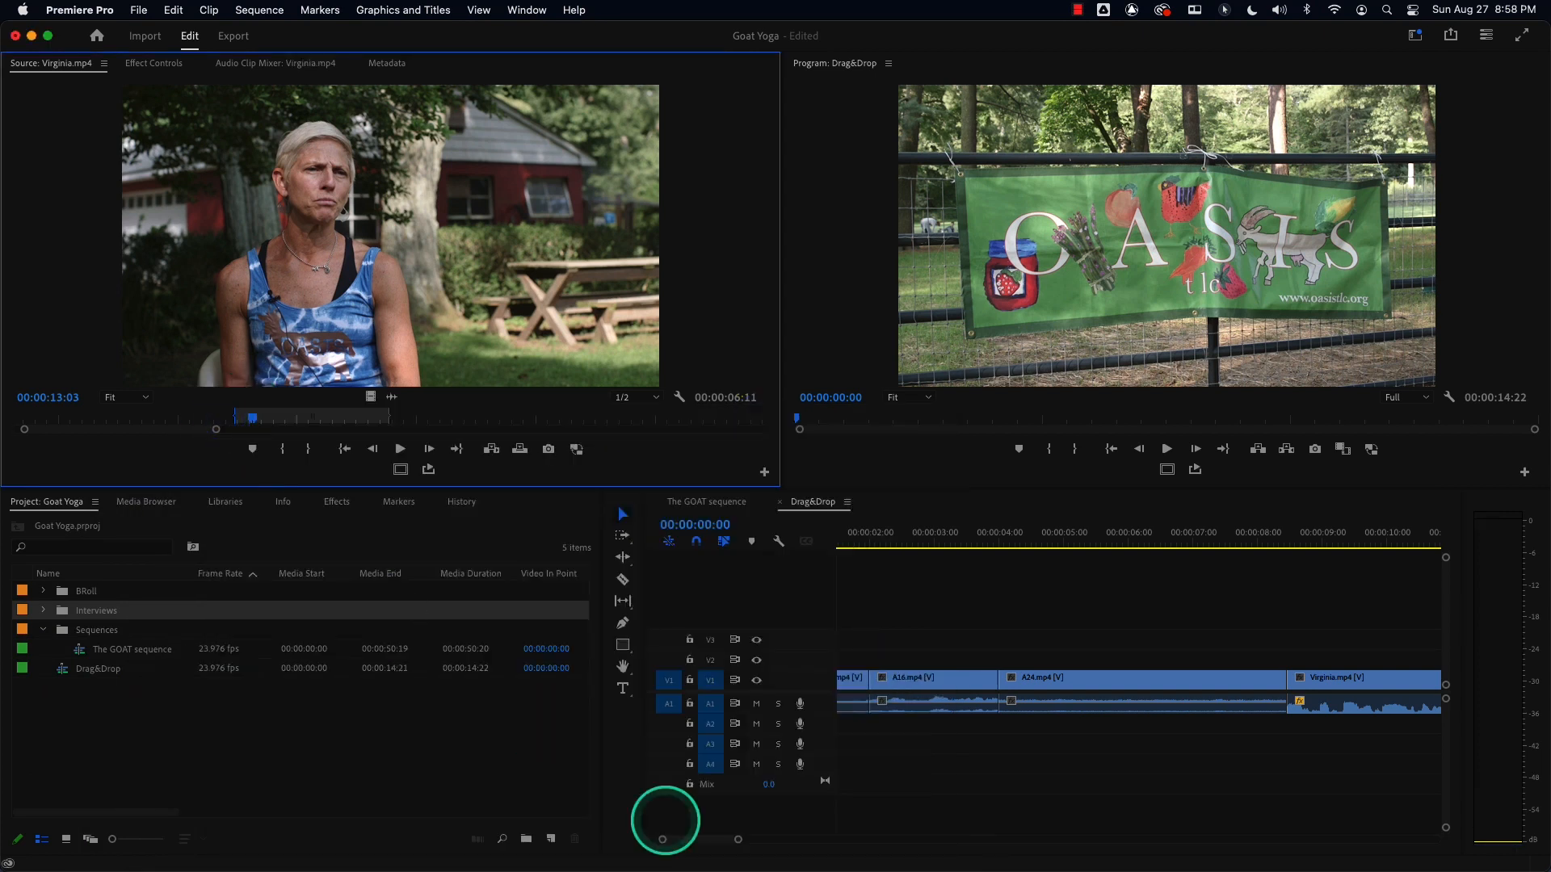
# Zoom the timeline out to fit and play back the Drag&Drop sequence from the start.
pyautogui.moveTo(738, 840); pyautogui.dragTo(818, 840)
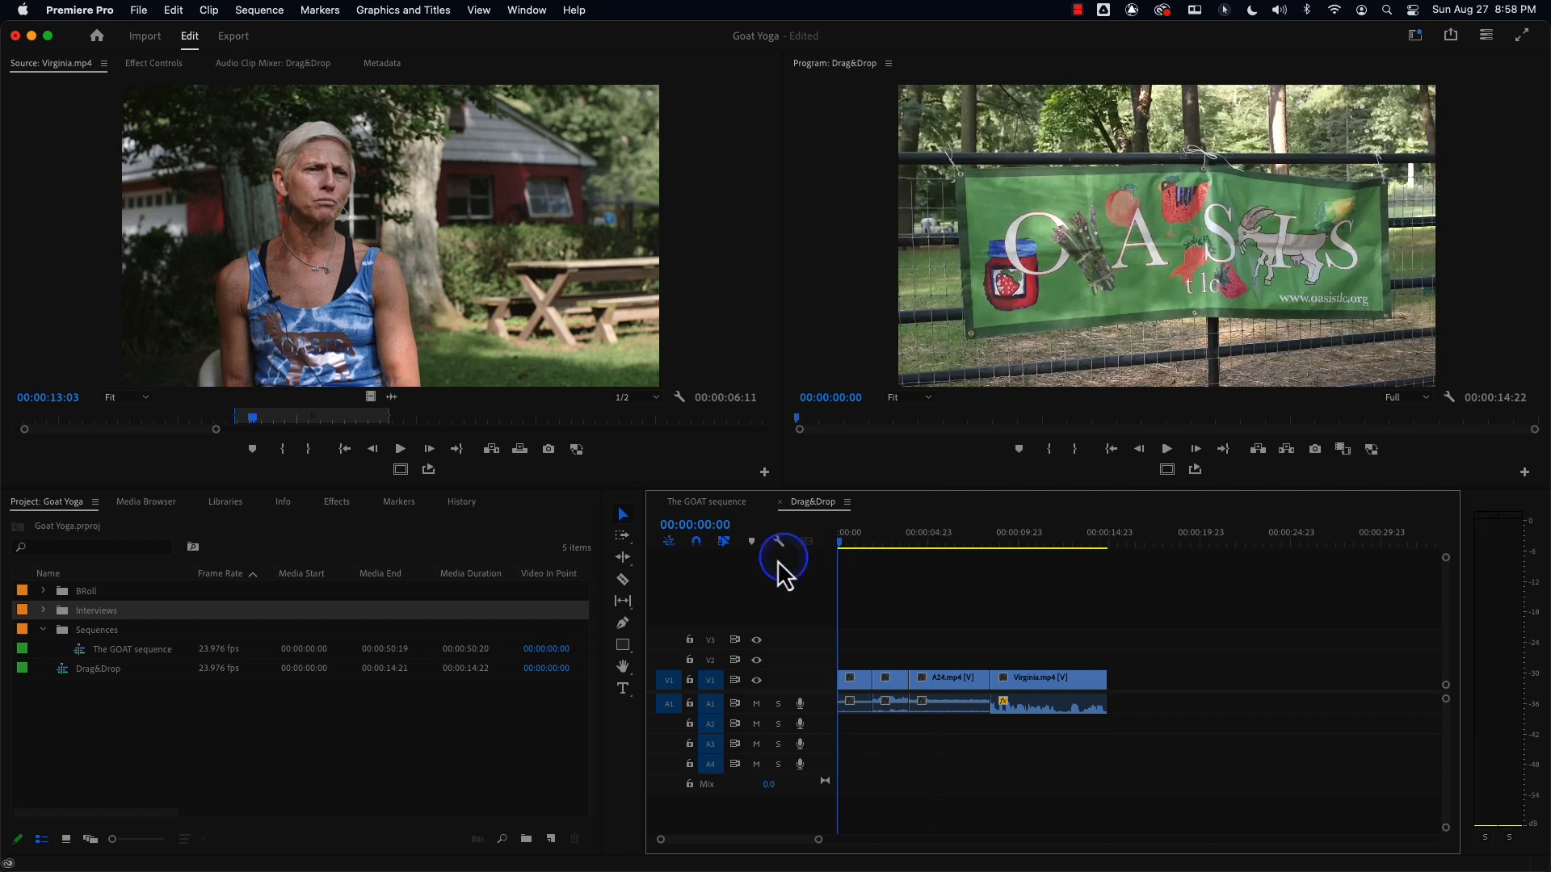
pyautogui.press('space')
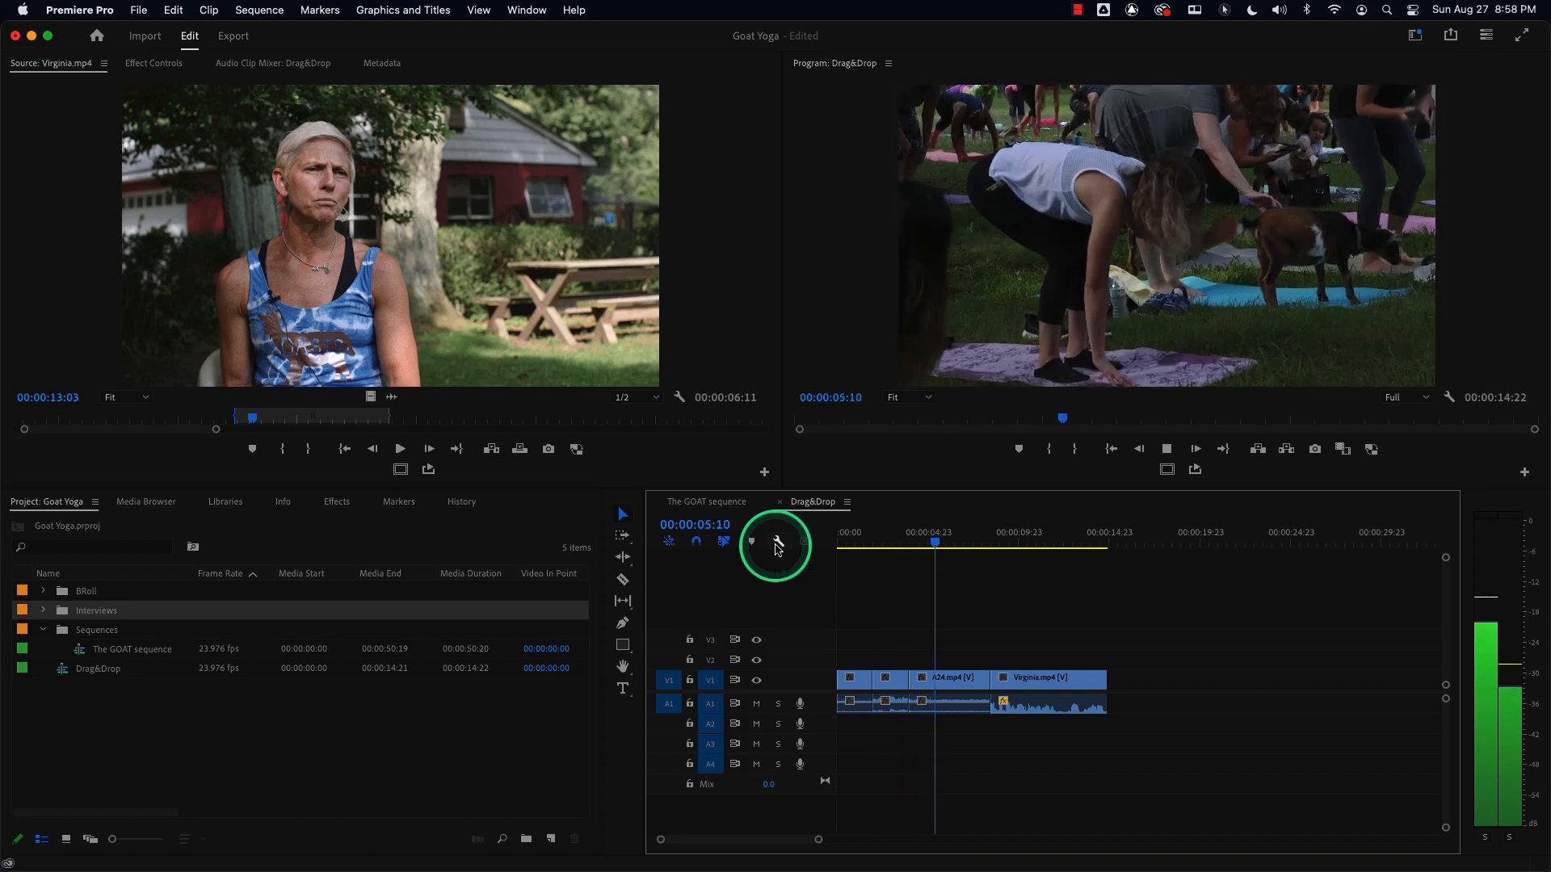
pyautogui.moveTo(910, 547); pyautogui.dragTo(871, 554)
pyautogui.press('space')
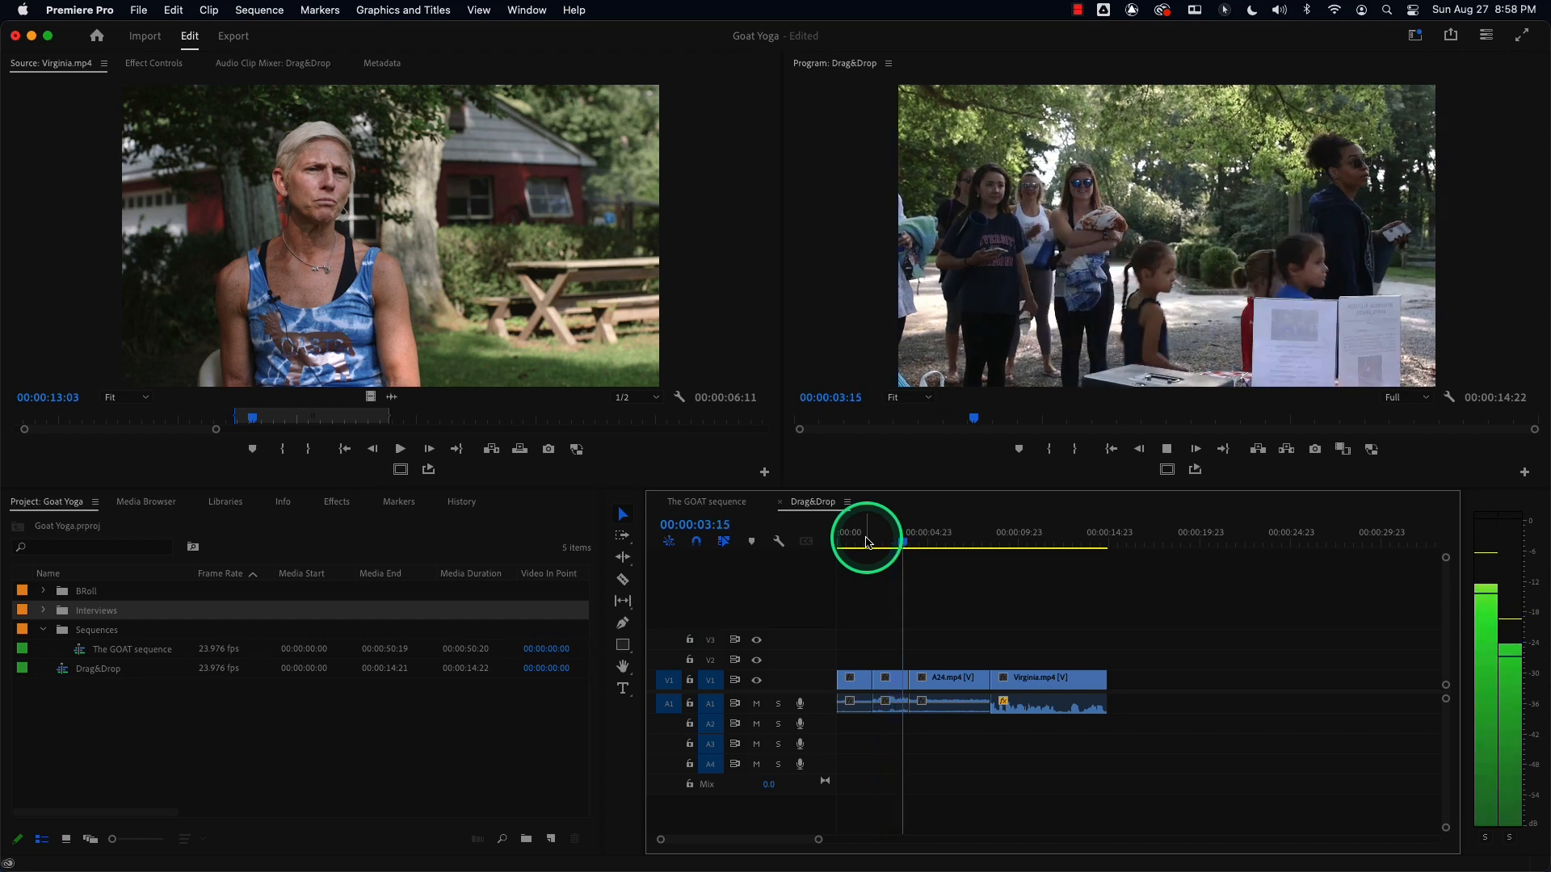
pyautogui.press('space')
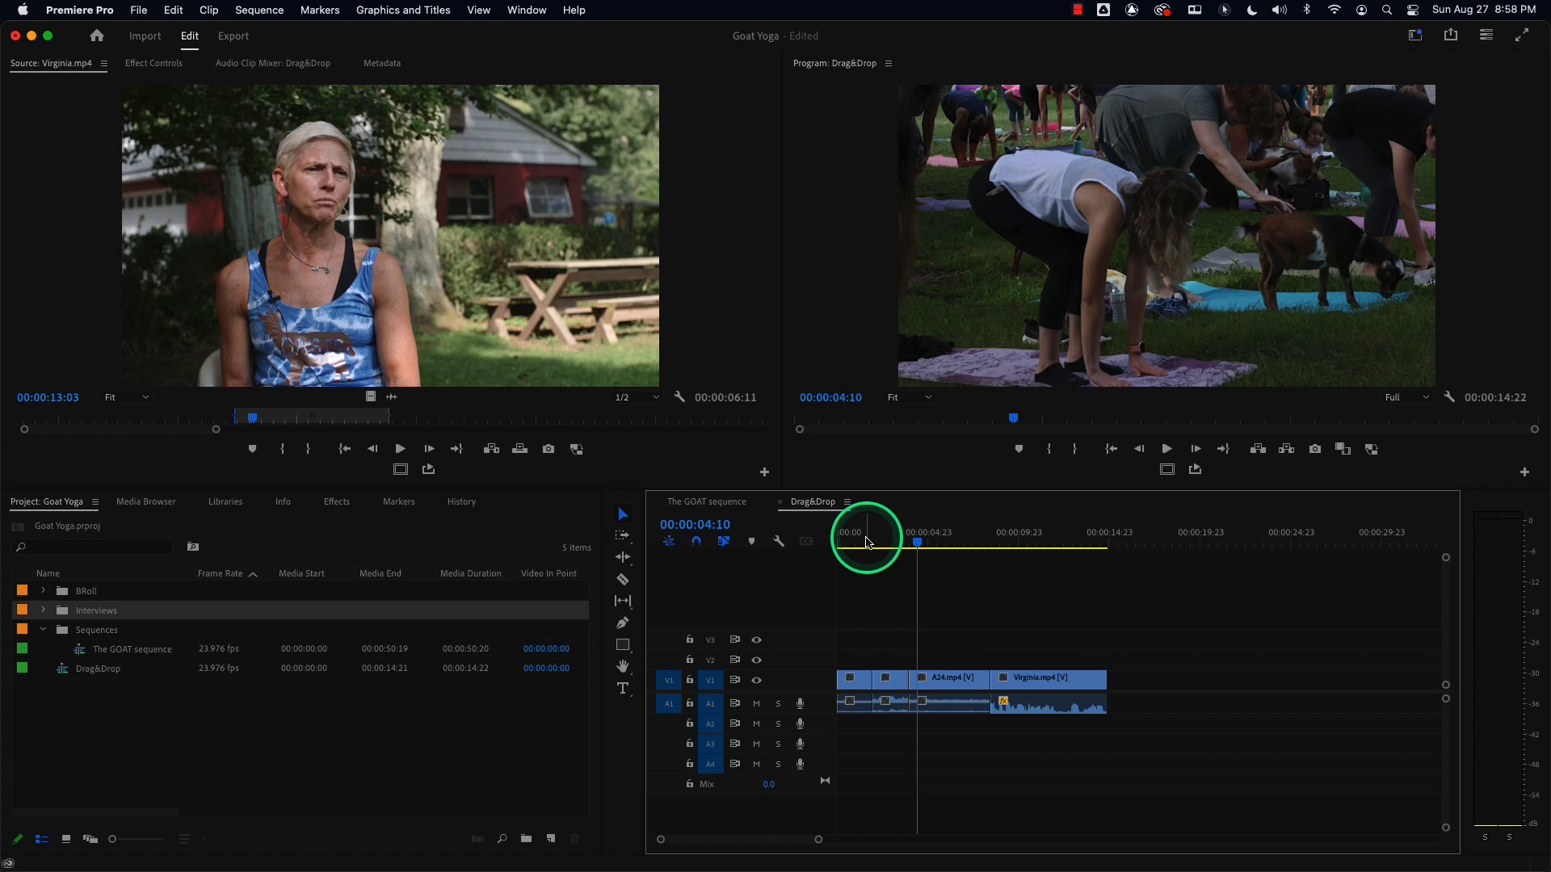
pyautogui.press('space')
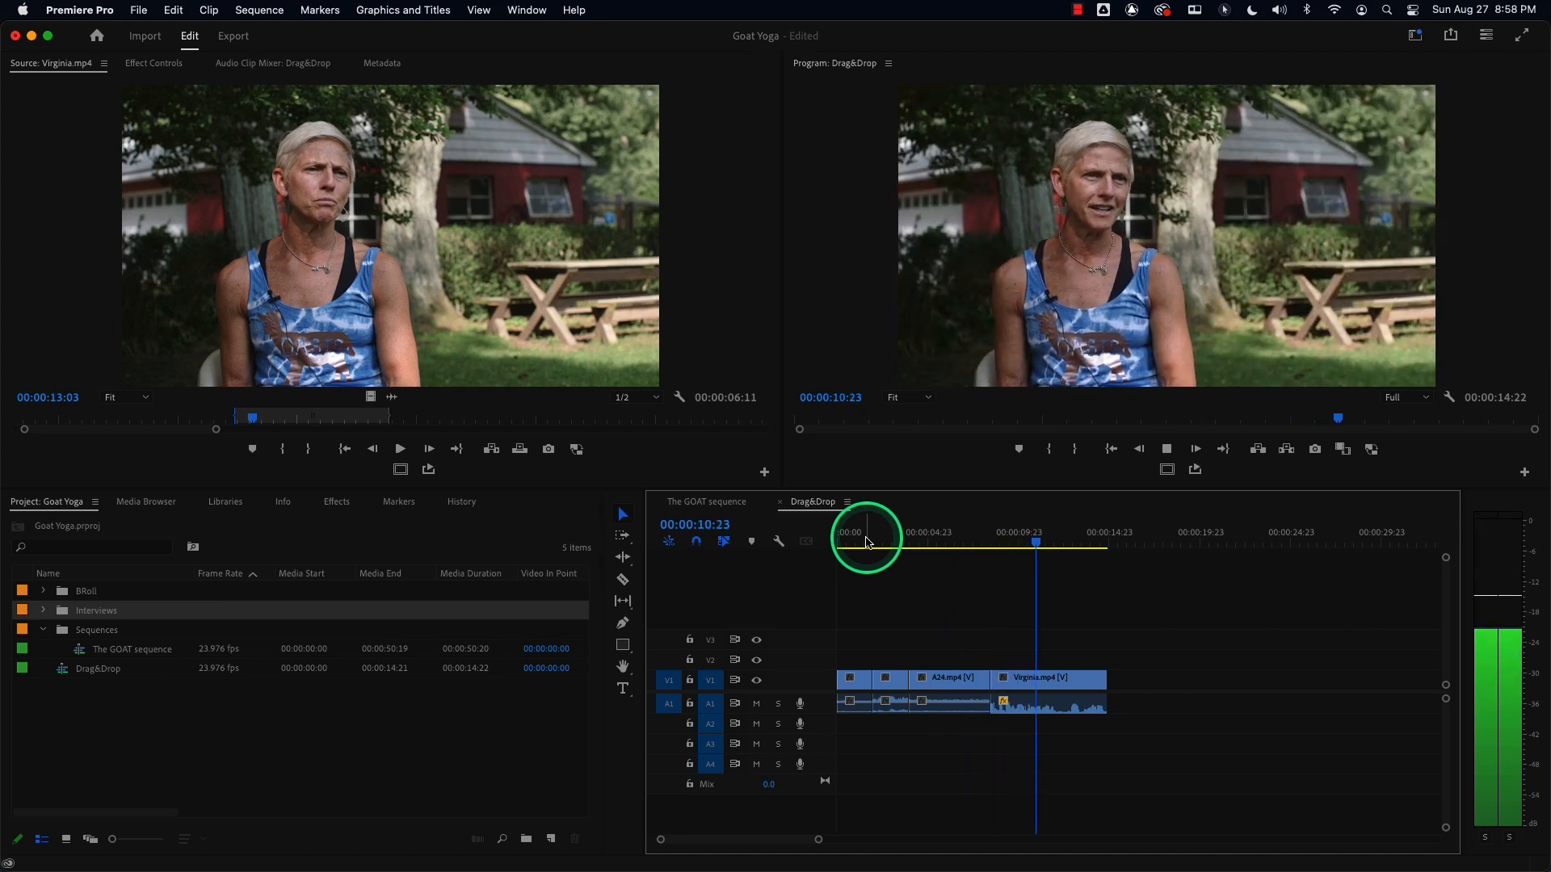
pyautogui.press('space')
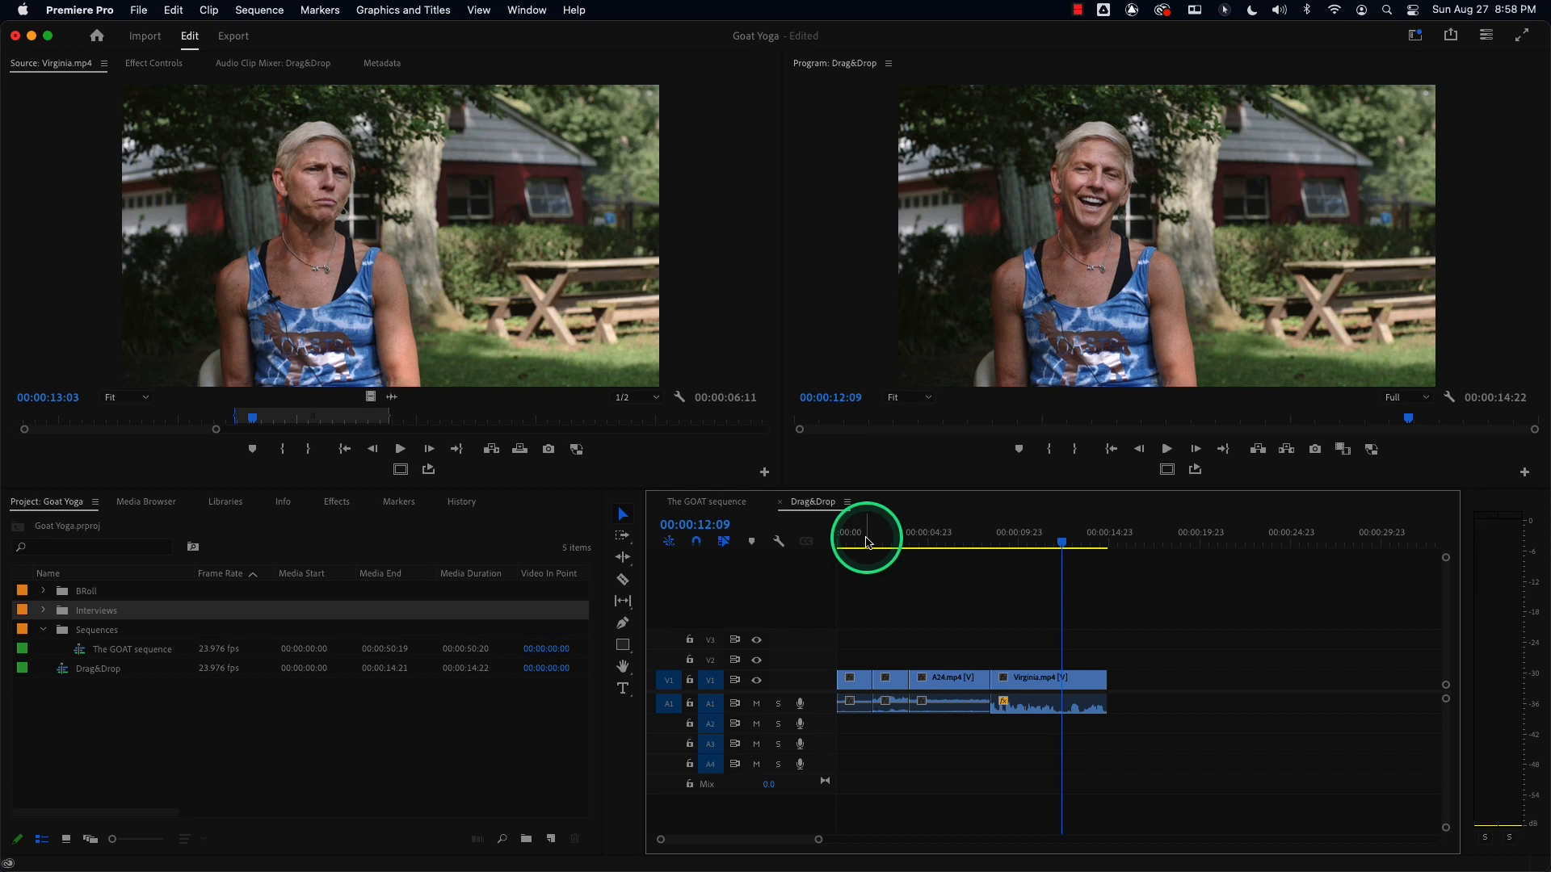
pyautogui.press('space')
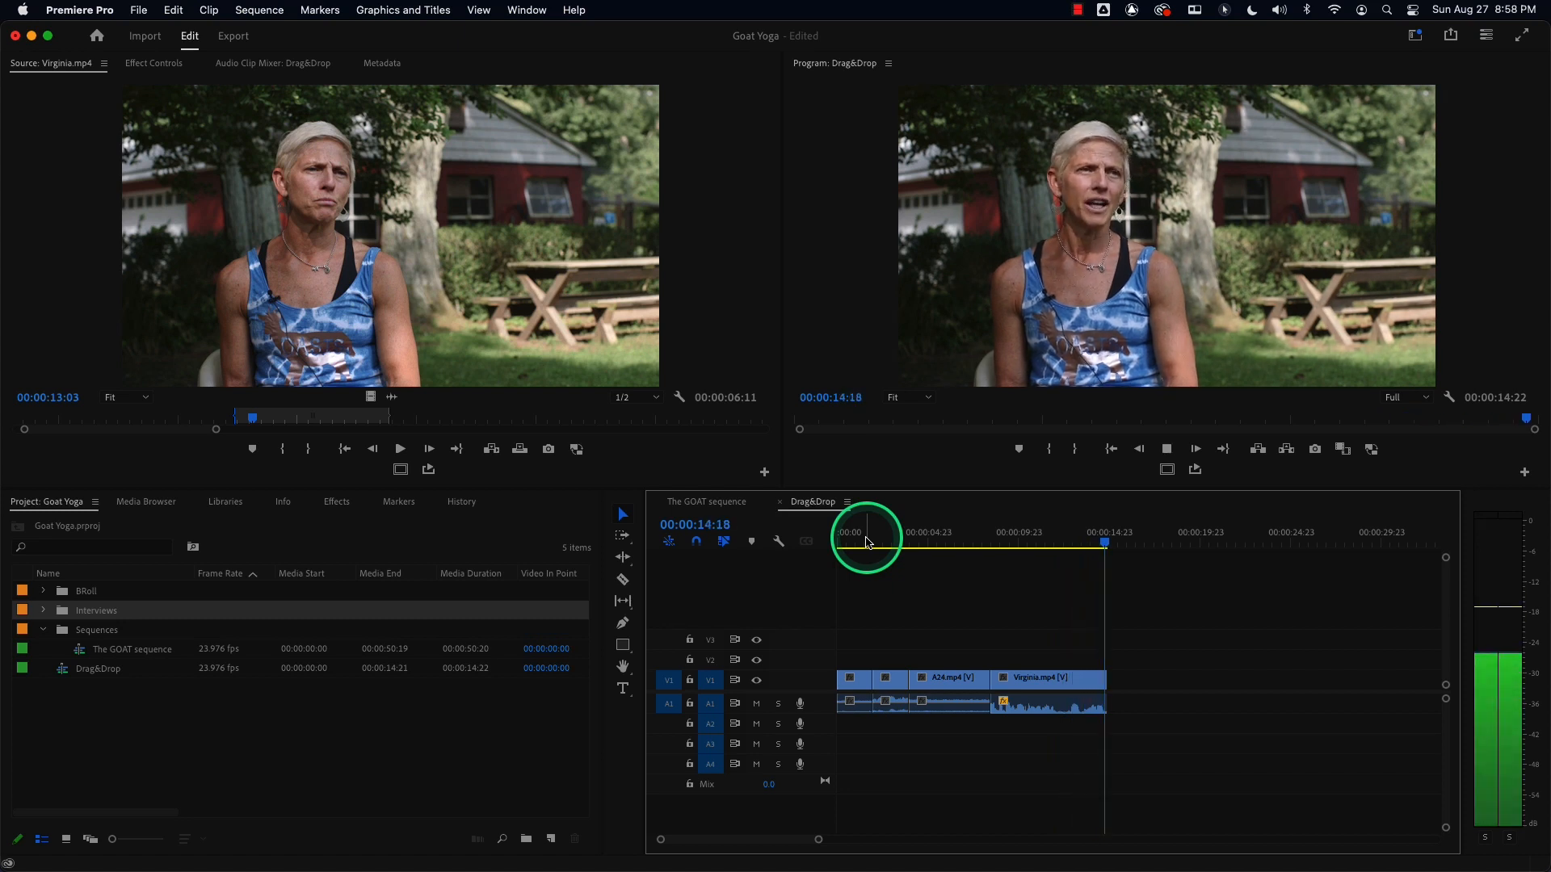
# Mark a sequence In/Out range from about 9:11 to 12:06 over the Virginia.mp4 clip and play it back.
pyautogui.click(1016, 542)
pyautogui.moveTo(1012, 543); pyautogui.dragTo(950, 543)
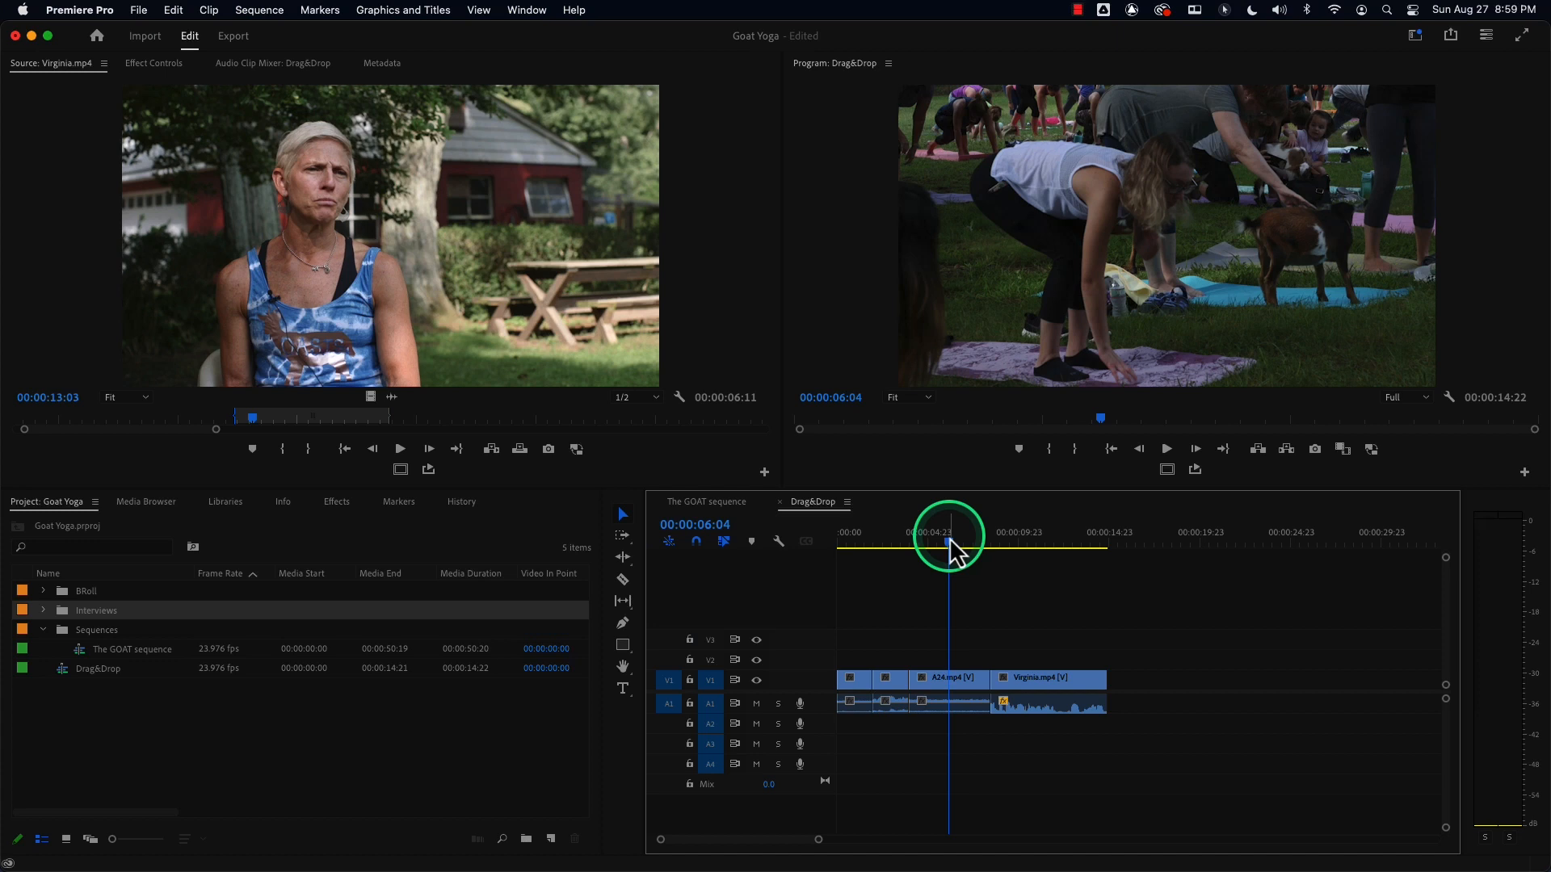
pyautogui.press('space')
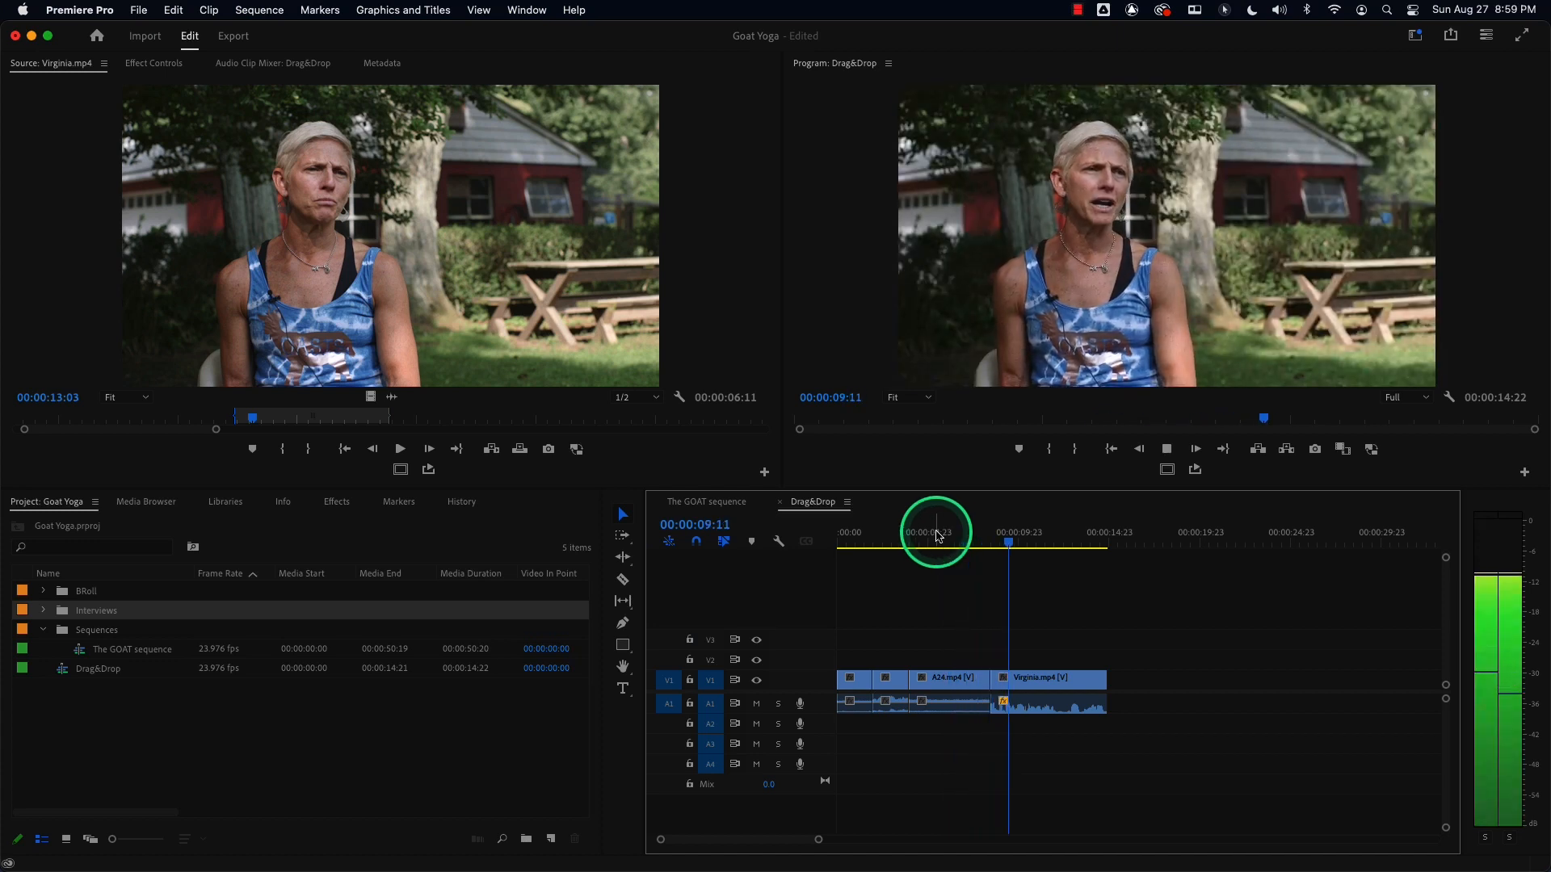
pyautogui.press('i')
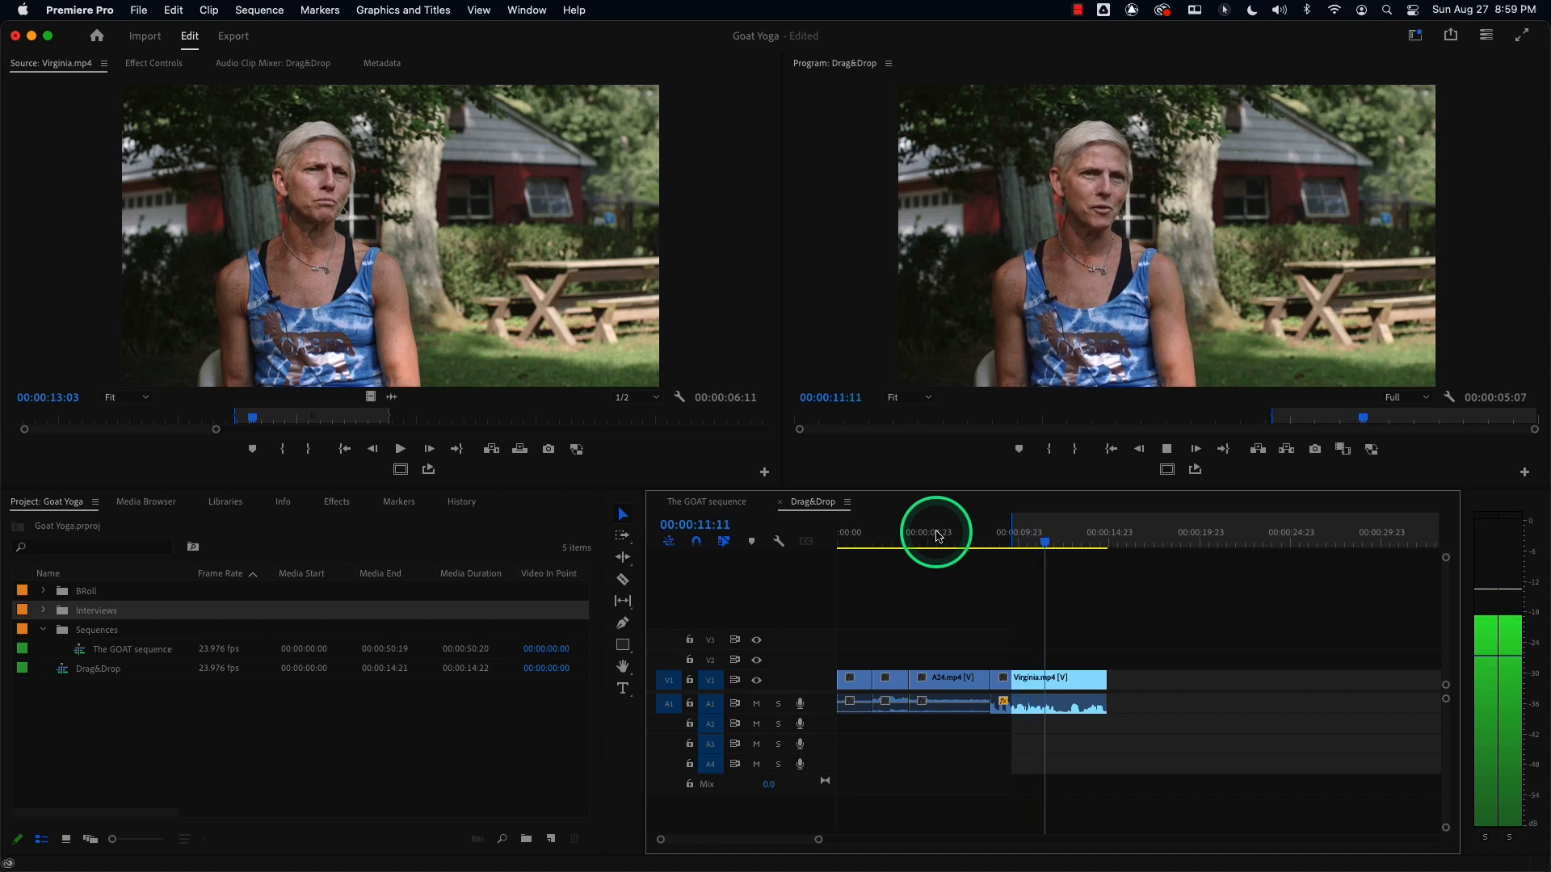
pyautogui.press('space')
pyautogui.press('o')
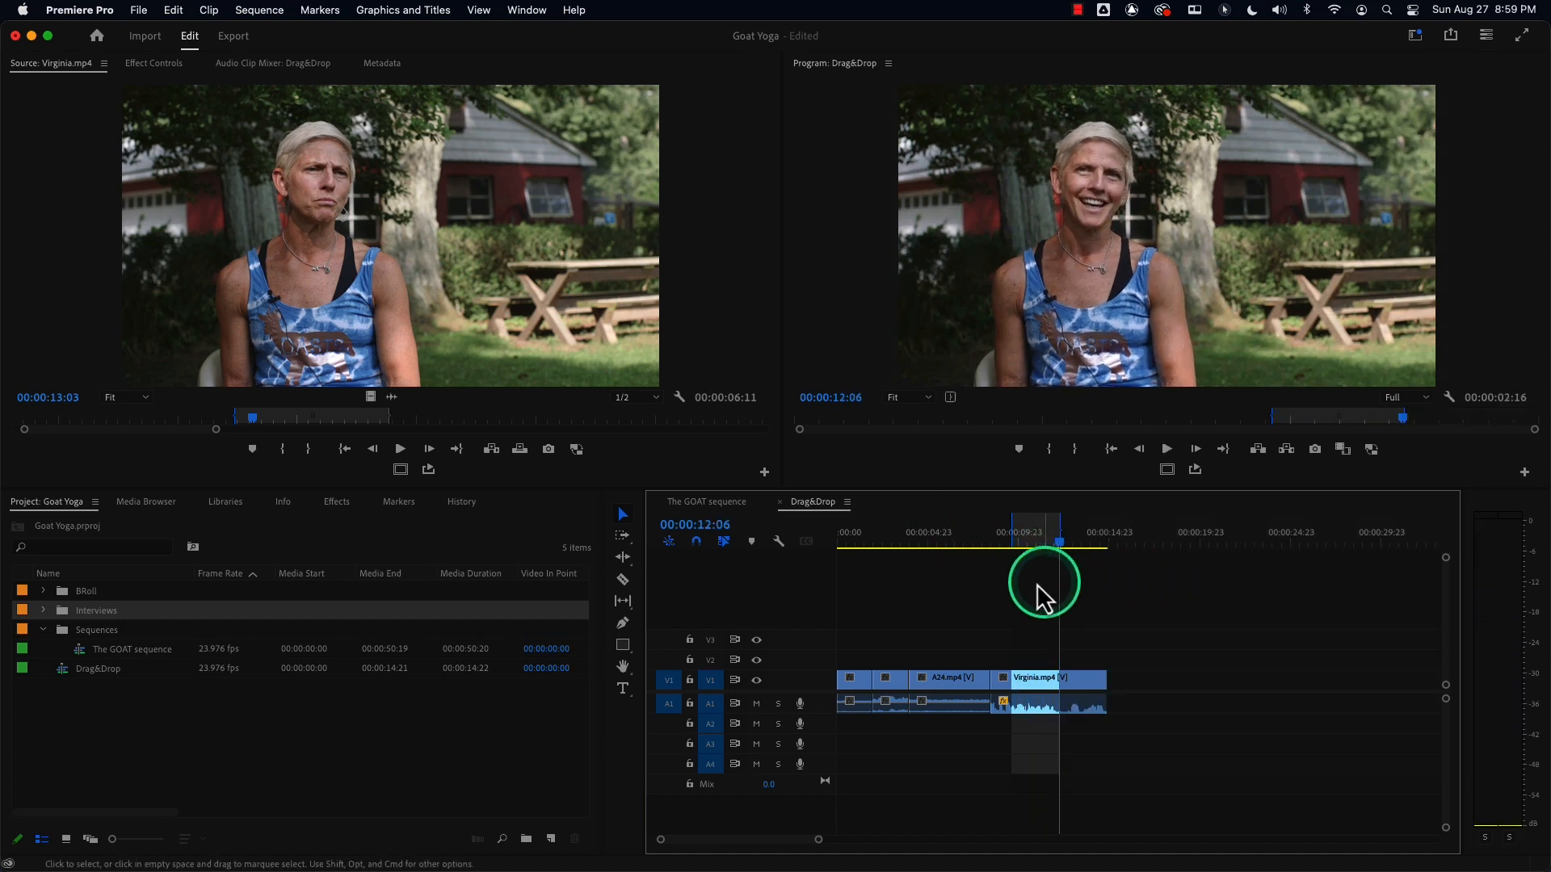
pyautogui.click(995, 546)
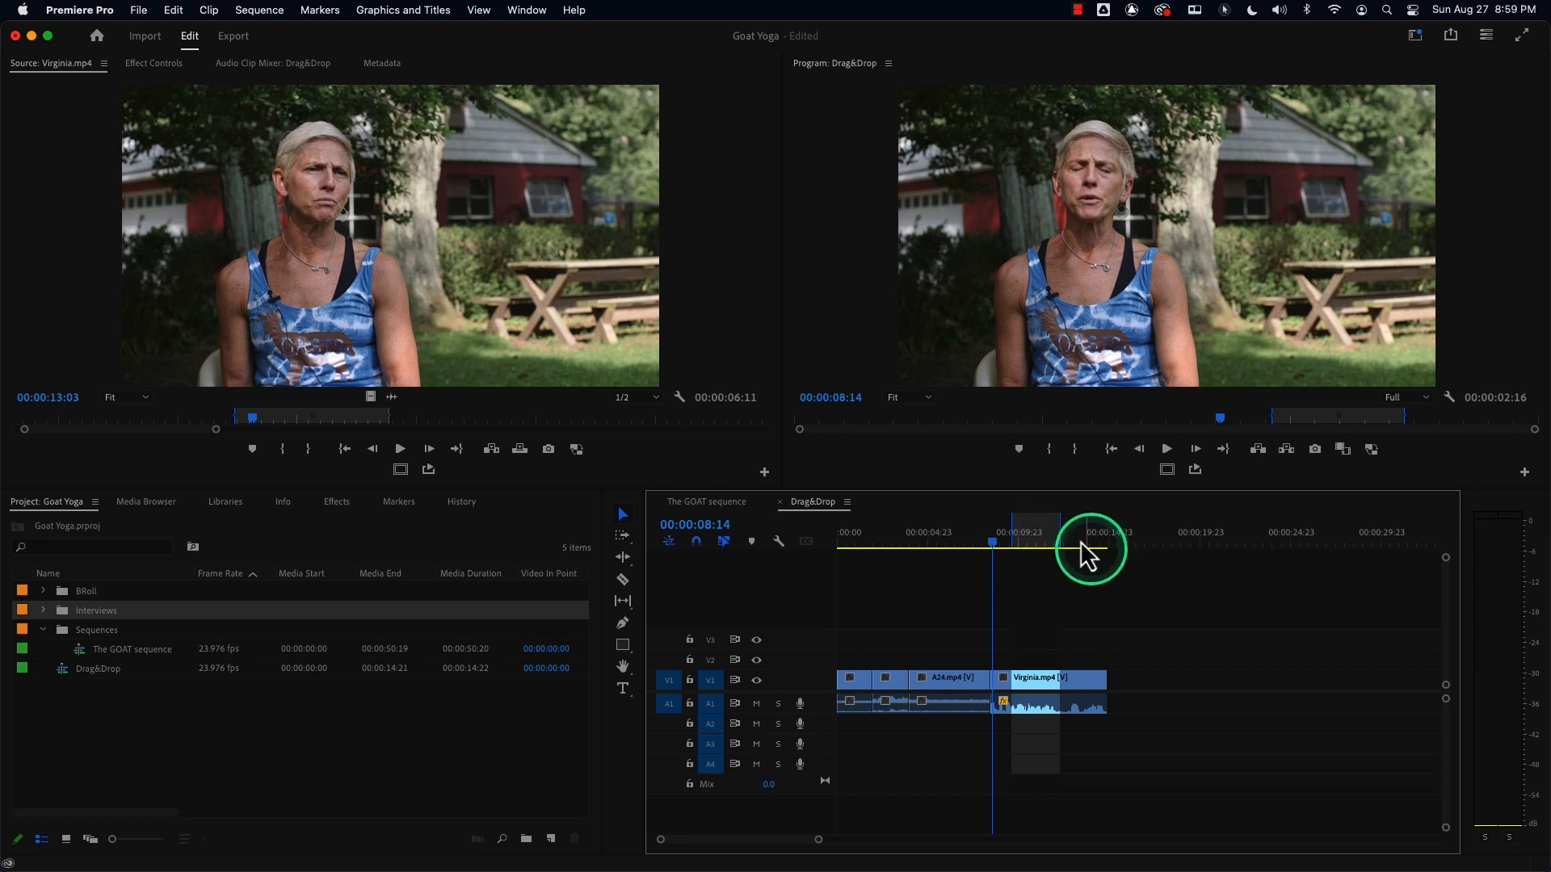
pyautogui.moveTo(994, 543); pyautogui.dragTo(979, 546)
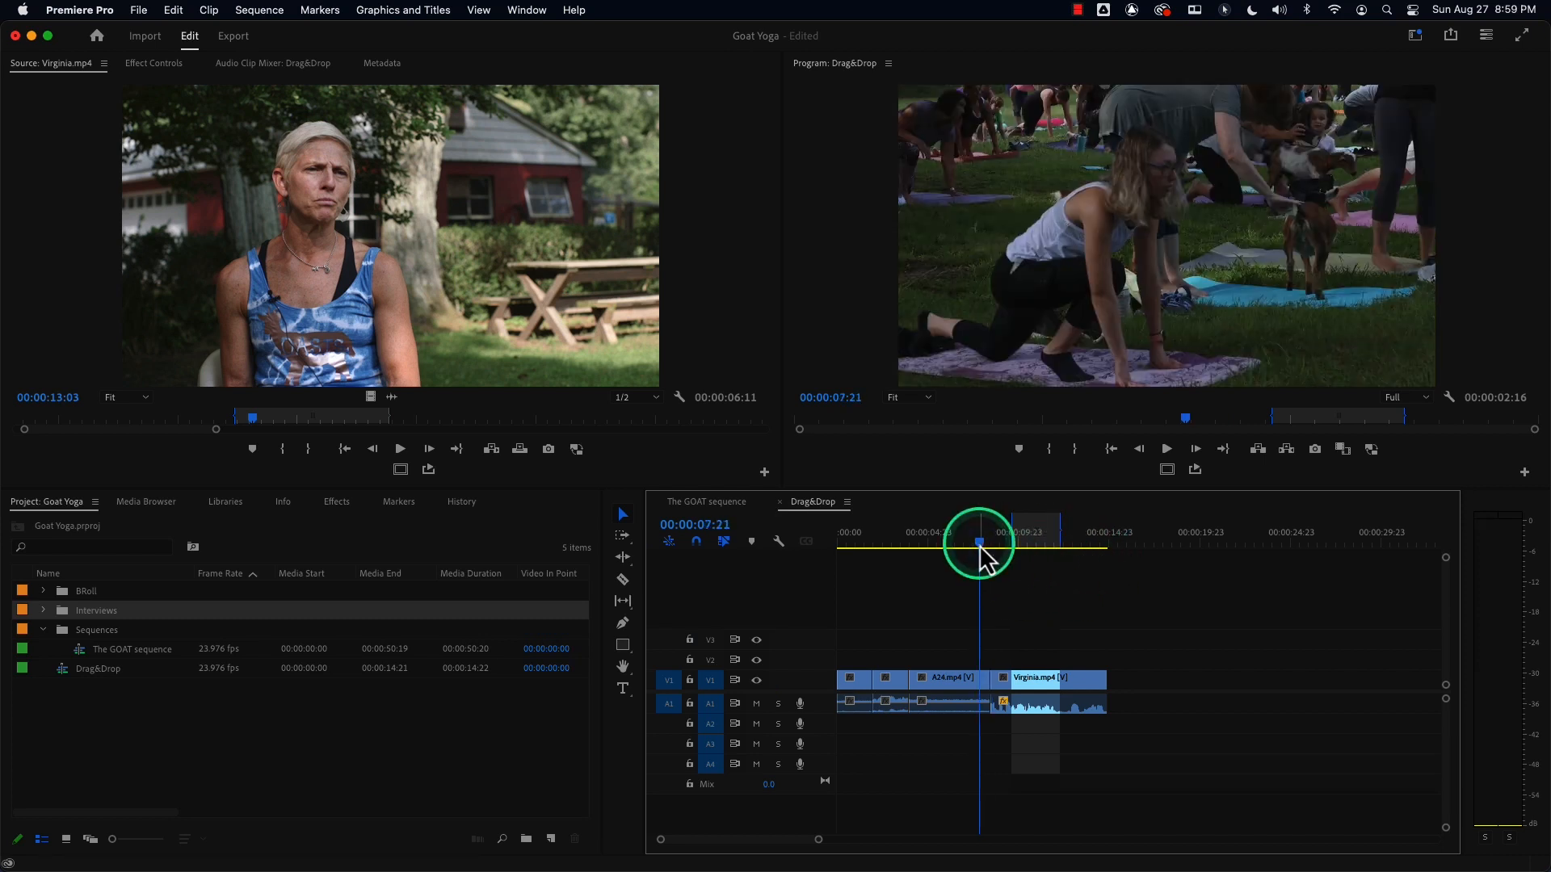
pyautogui.press('space')
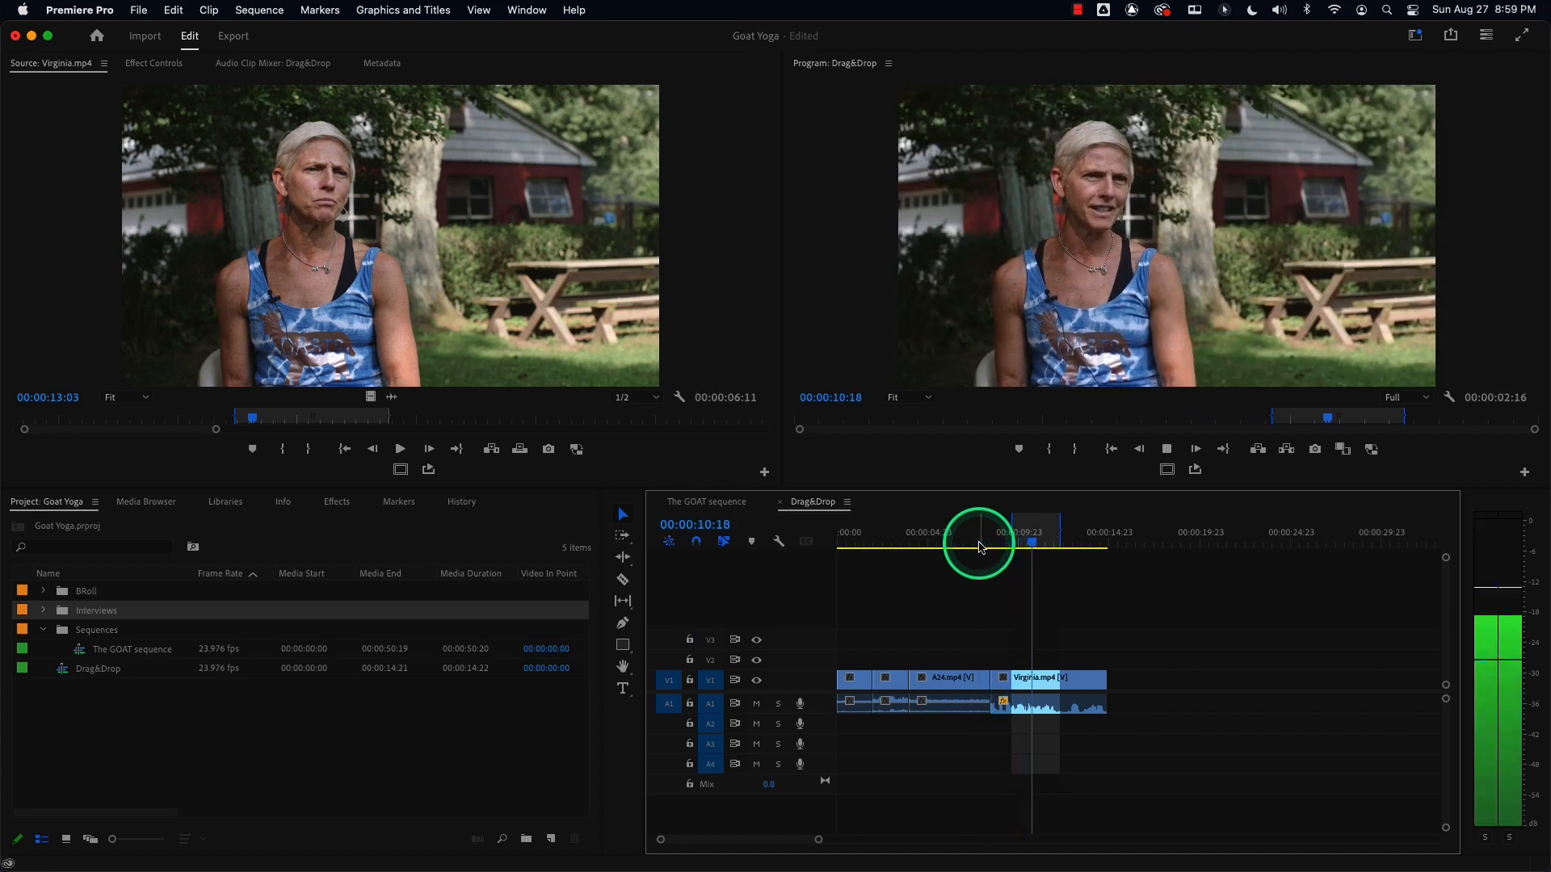
pyautogui.press('space')
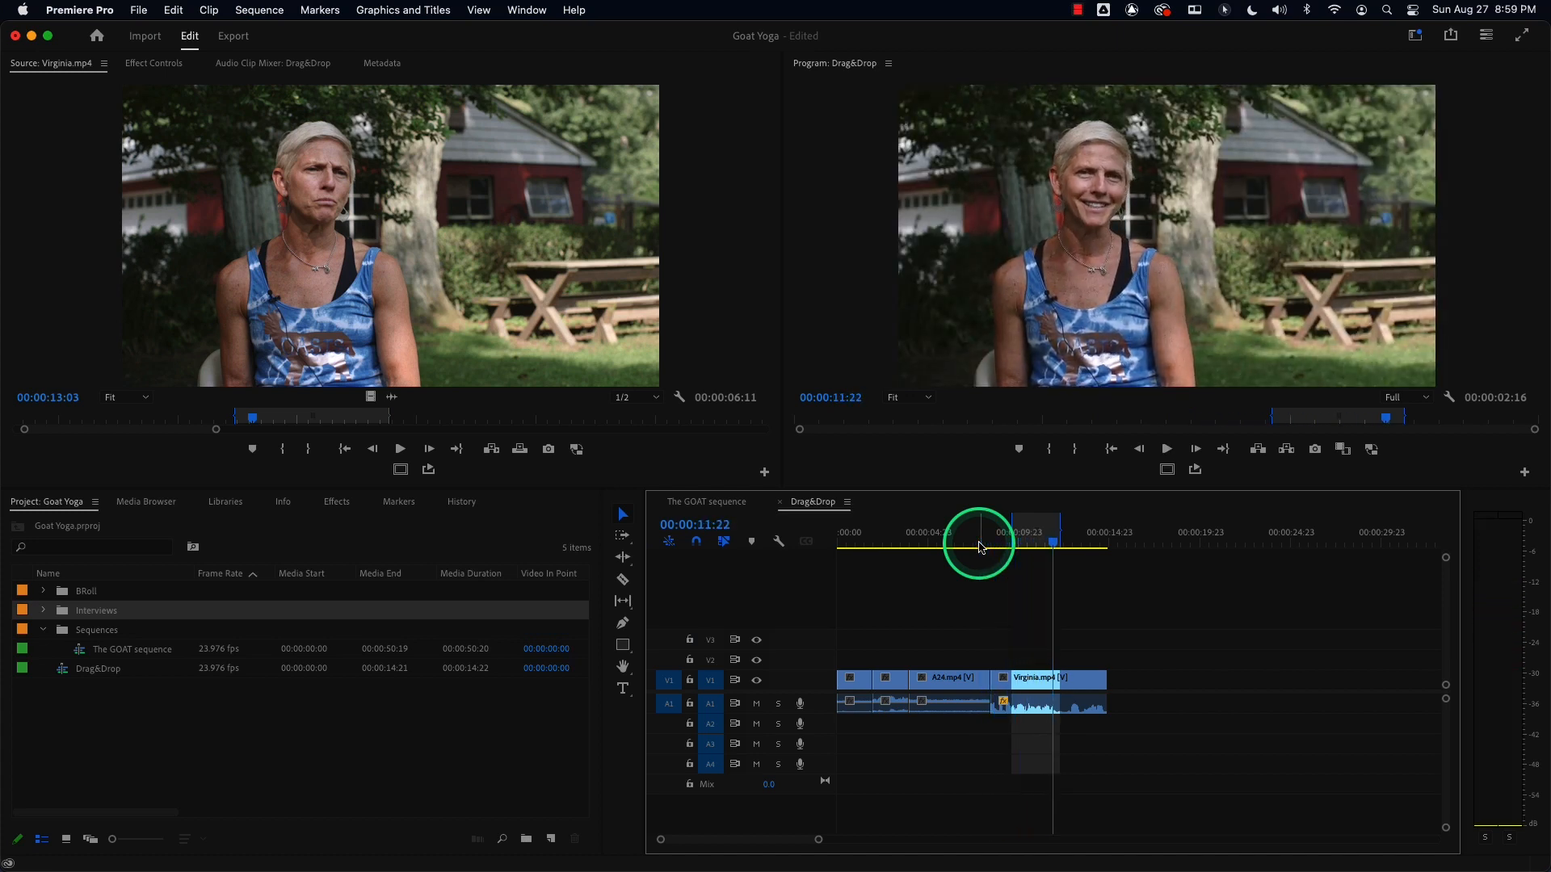
# Open the BRoll bin in a floating window, load A40.mp4 in the Source Monitor and scrub through it.
pyautogui.doubleClick(63, 595)
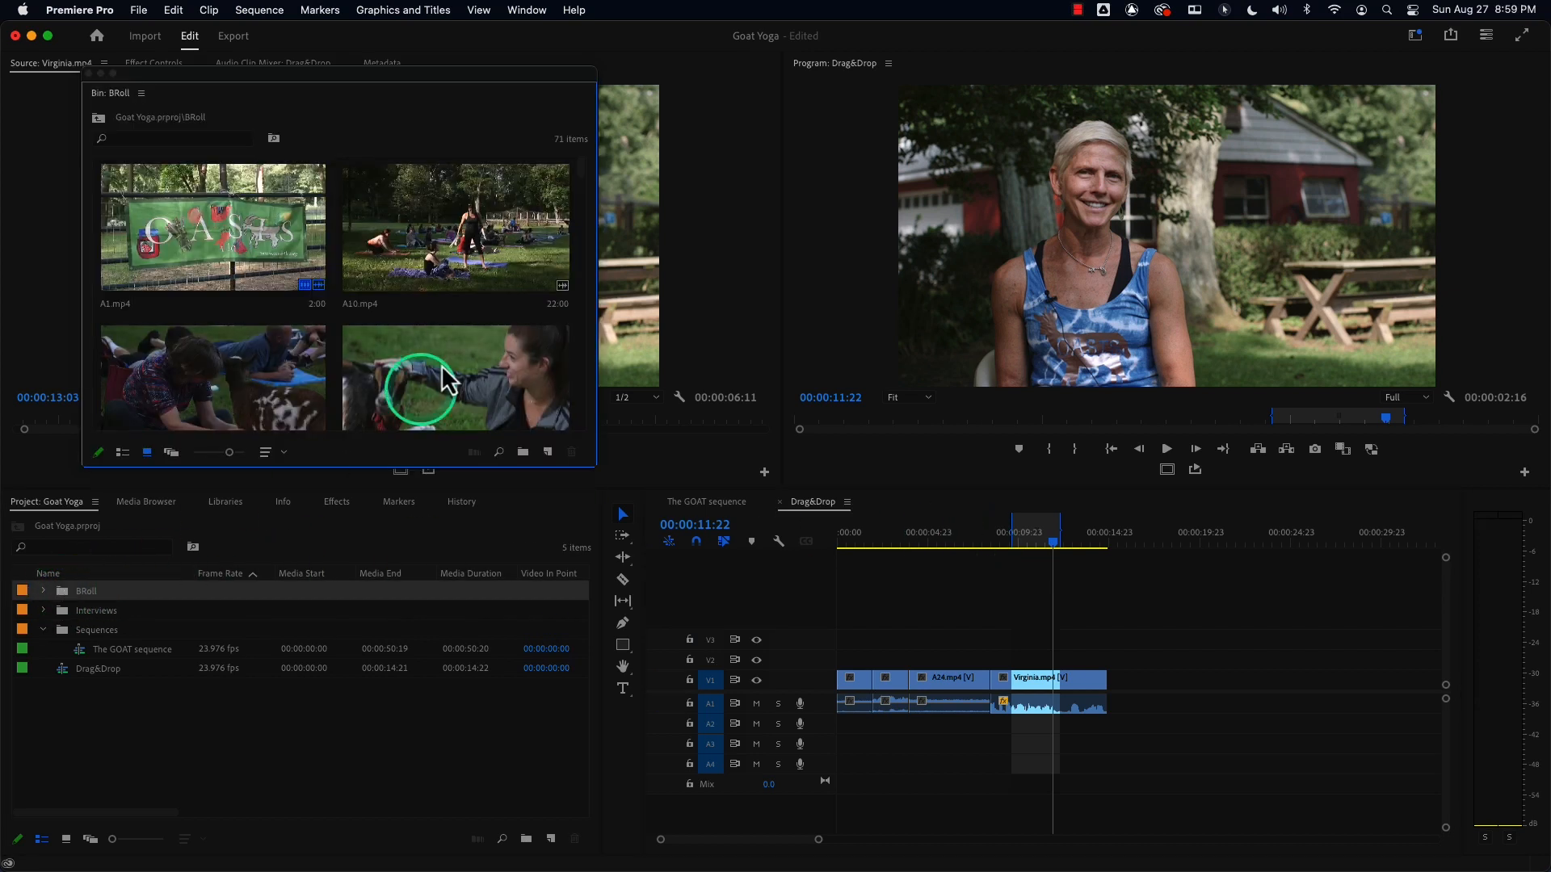
pyautogui.click(582, 340)
pyautogui.click(581, 339)
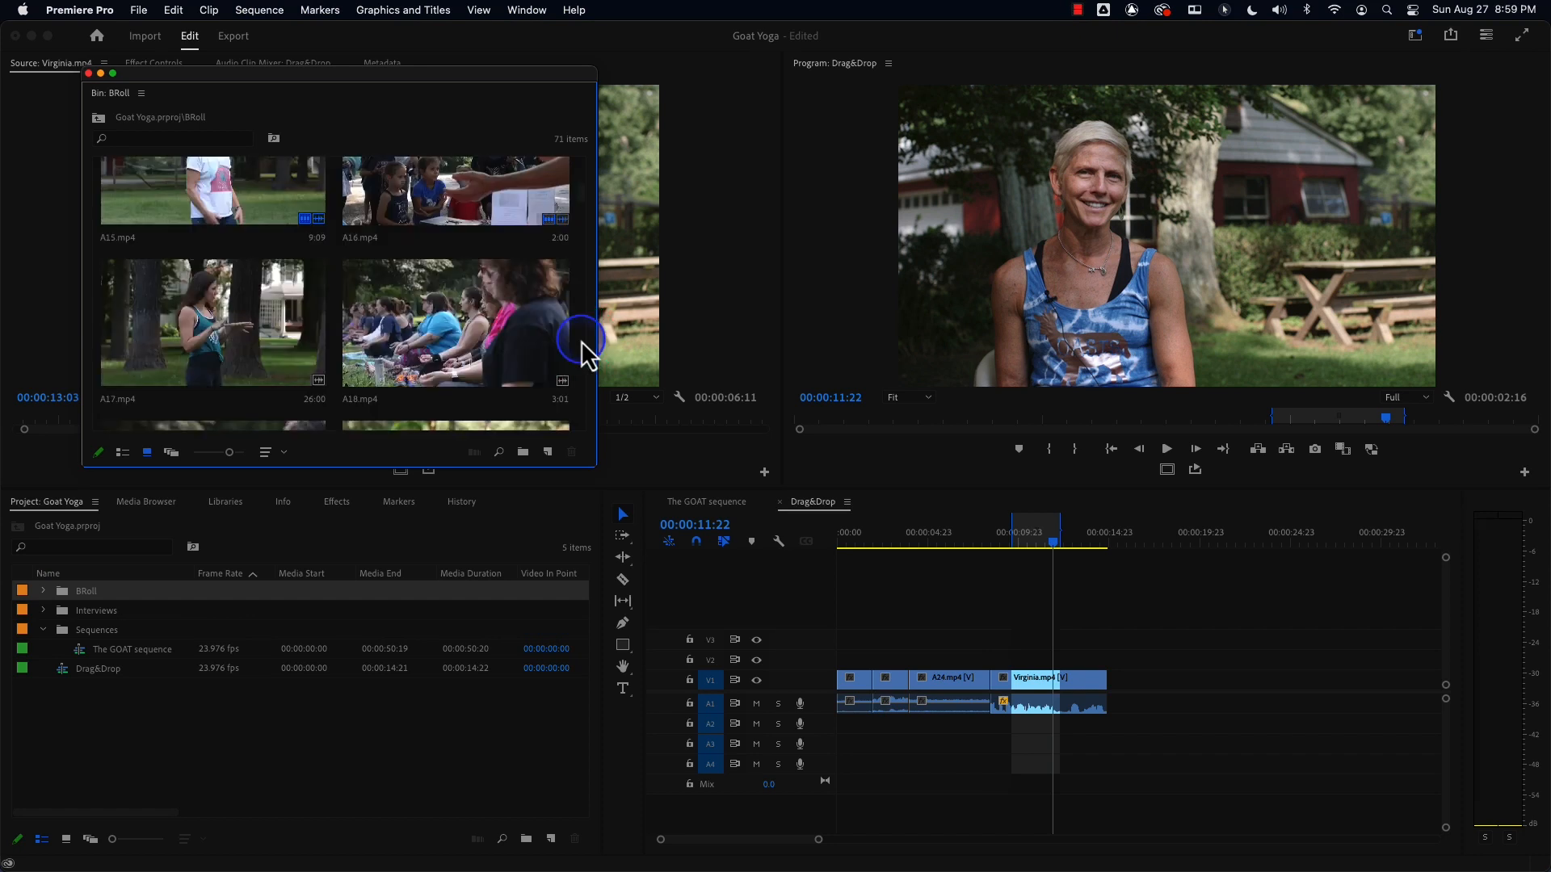
pyautogui.click(580, 338)
pyautogui.click(580, 343)
pyautogui.click(580, 343)
pyautogui.click(579, 342)
pyautogui.click(580, 342)
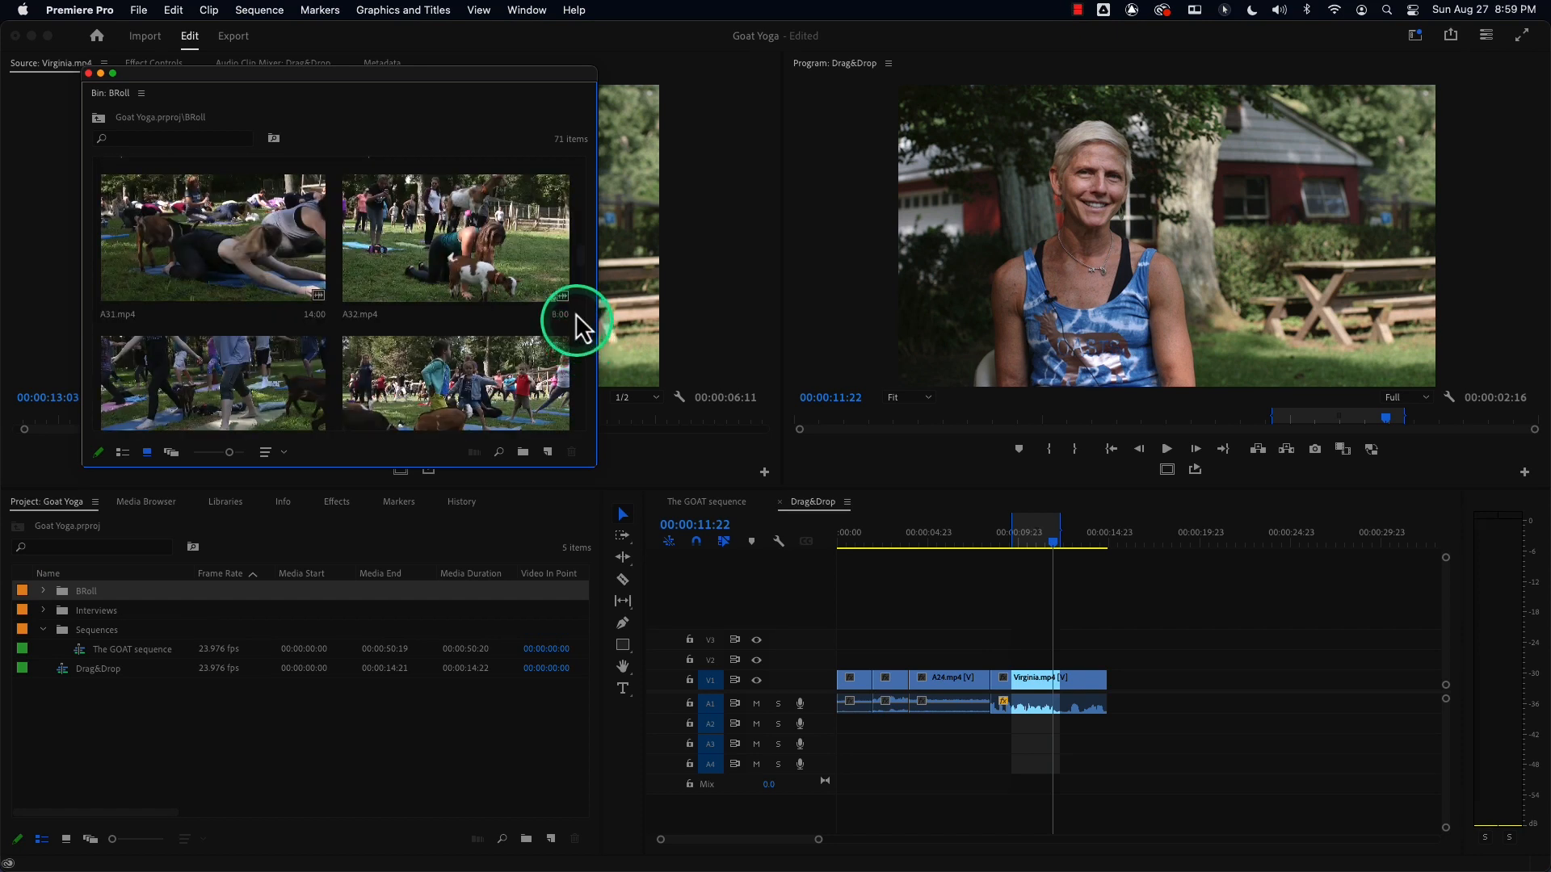
pyautogui.moveTo(583, 254); pyautogui.dragTo(580, 295)
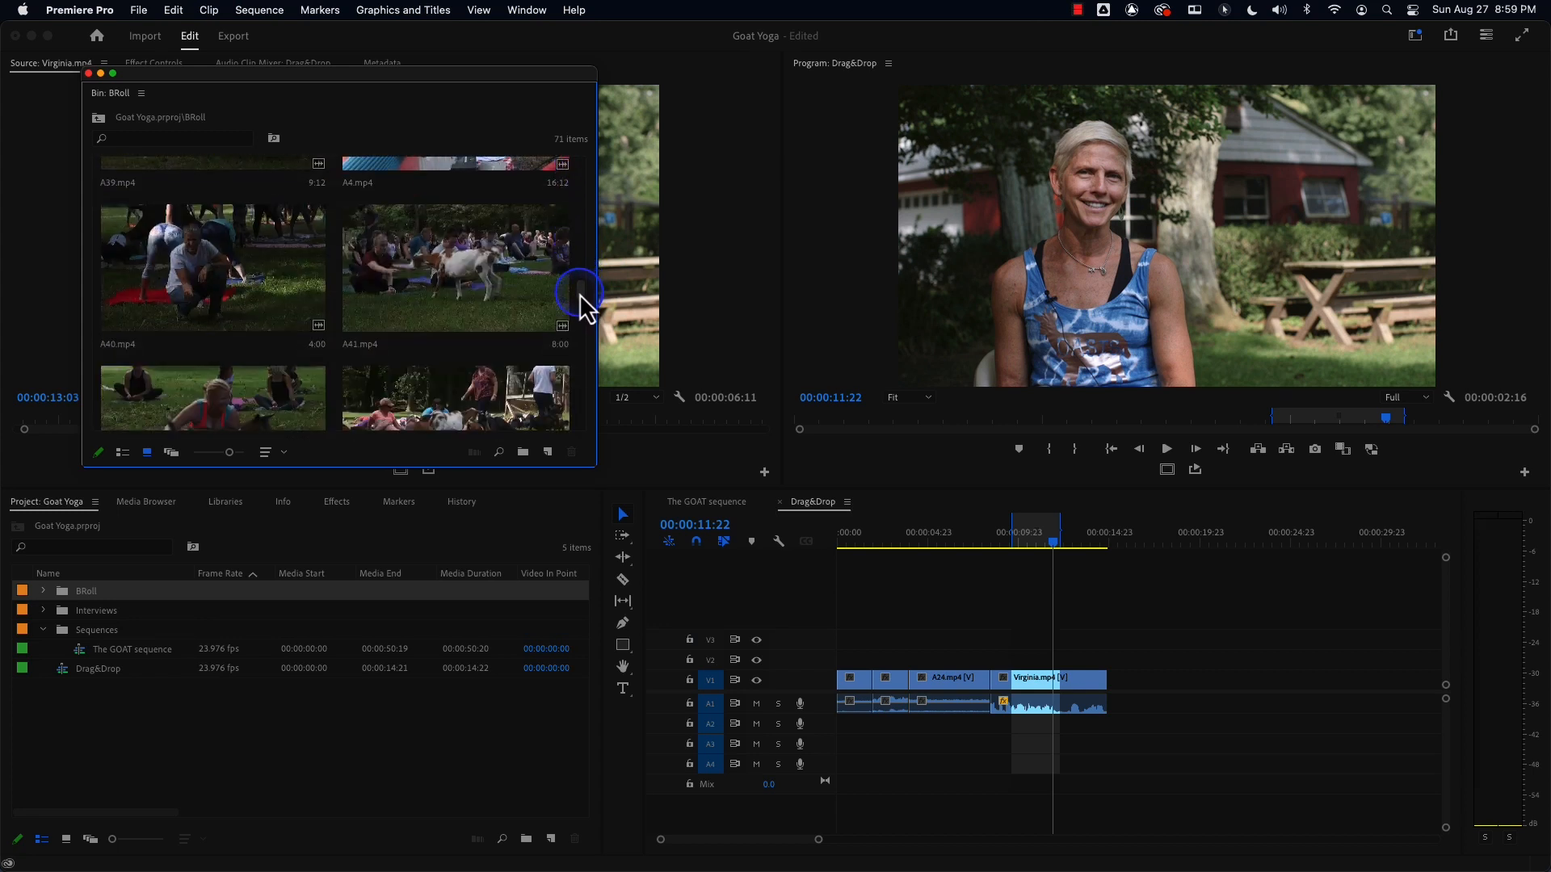
pyautogui.doubleClick(226, 294)
pyautogui.moveTo(149, 96); pyautogui.dragTo(139, 573)
pyautogui.moveTo(275, 416); pyautogui.dragTo(259, 417)
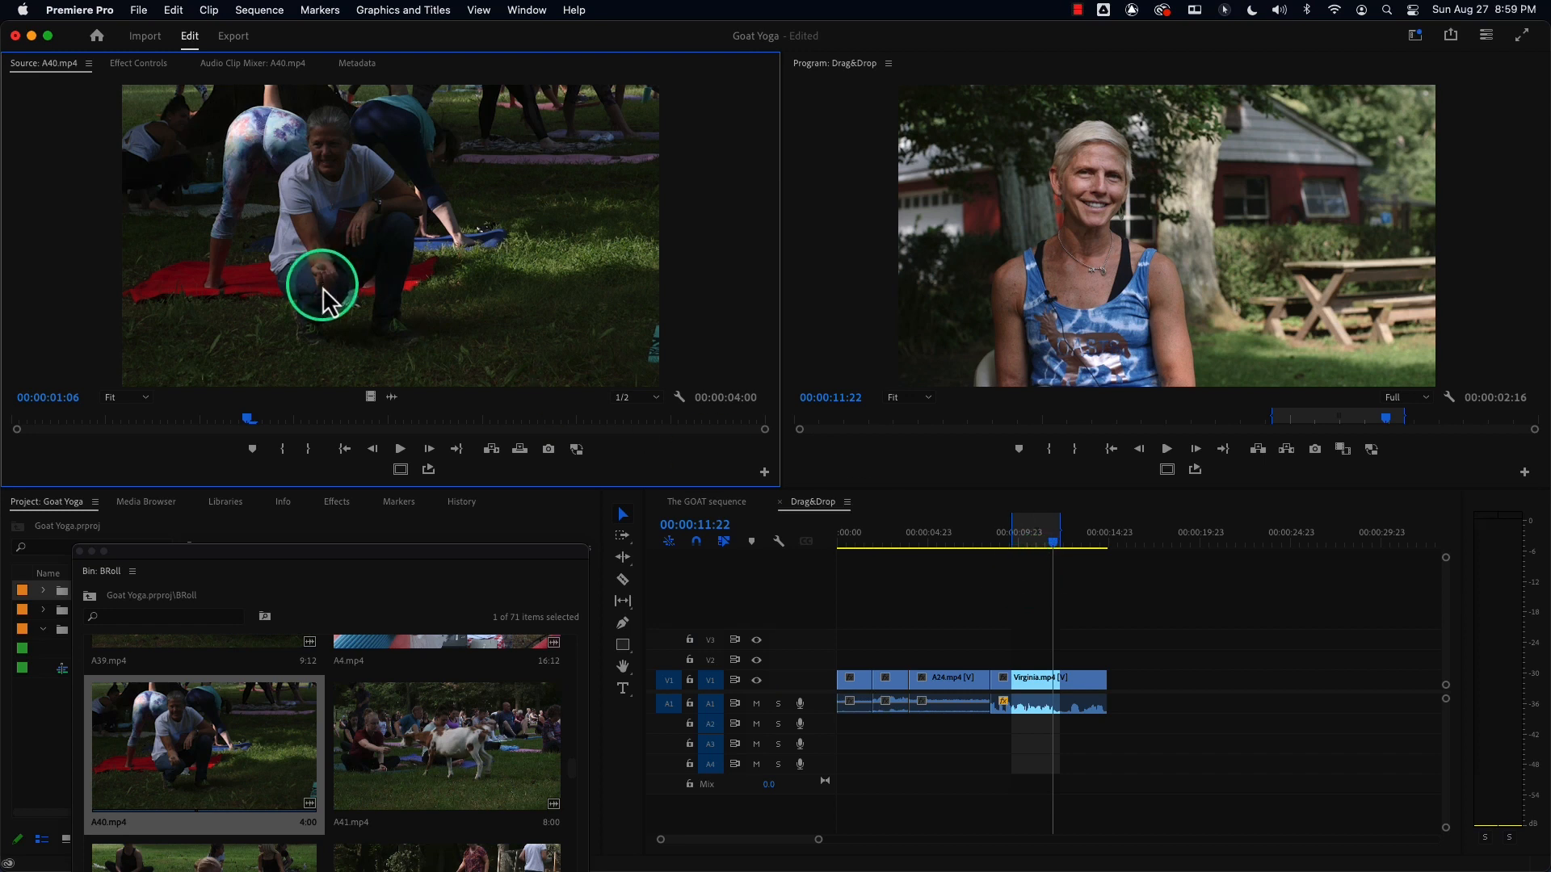
pyautogui.moveTo(166, 420); pyautogui.dragTo(13, 420)
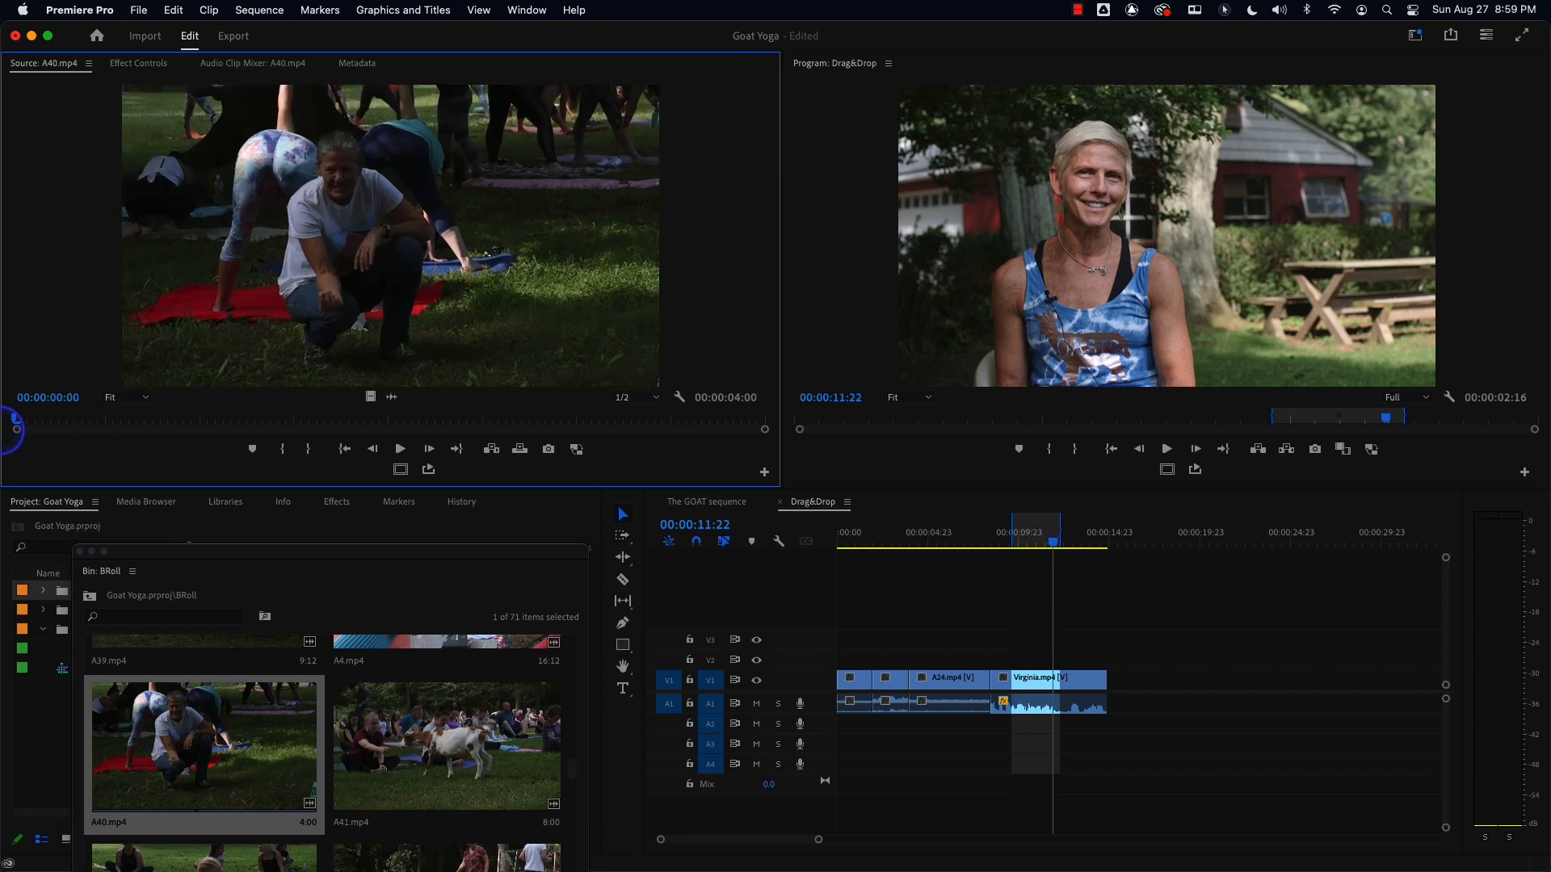
# Load A44.mp4 from the BRoll bin into the Source Monitor, park near 4:03 and clear its In/Out marks.
pyautogui.moveTo(283, 556); pyautogui.dragTo(235, 295)
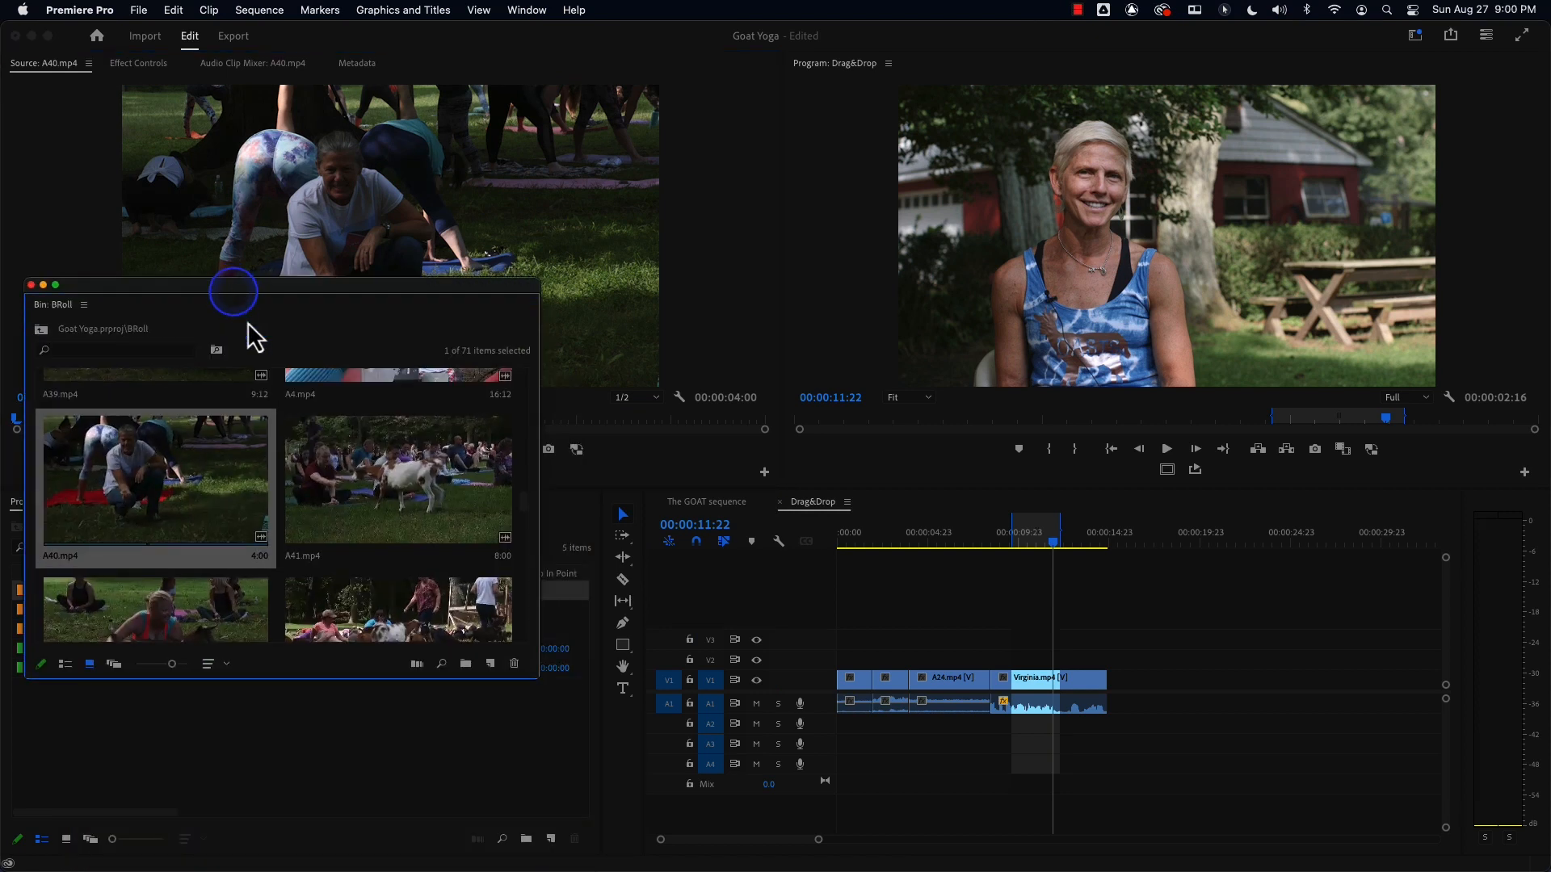
pyautogui.moveTo(525, 509); pyautogui.dragTo(526, 521)
pyautogui.doubleClick(154, 510)
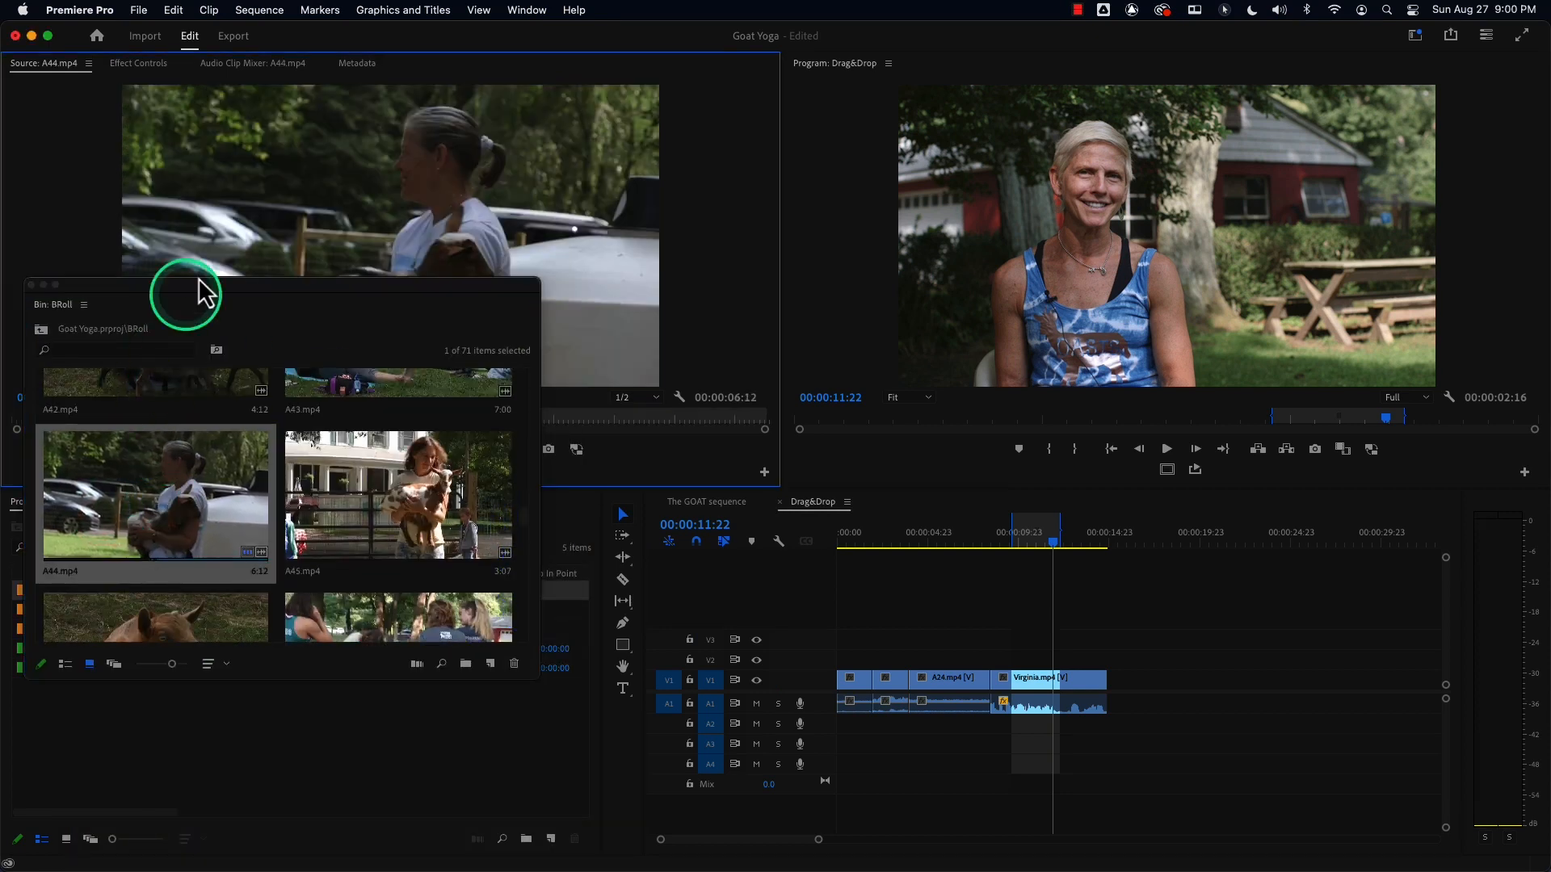
pyautogui.moveTo(245, 286); pyautogui.dragTo(240, 595)
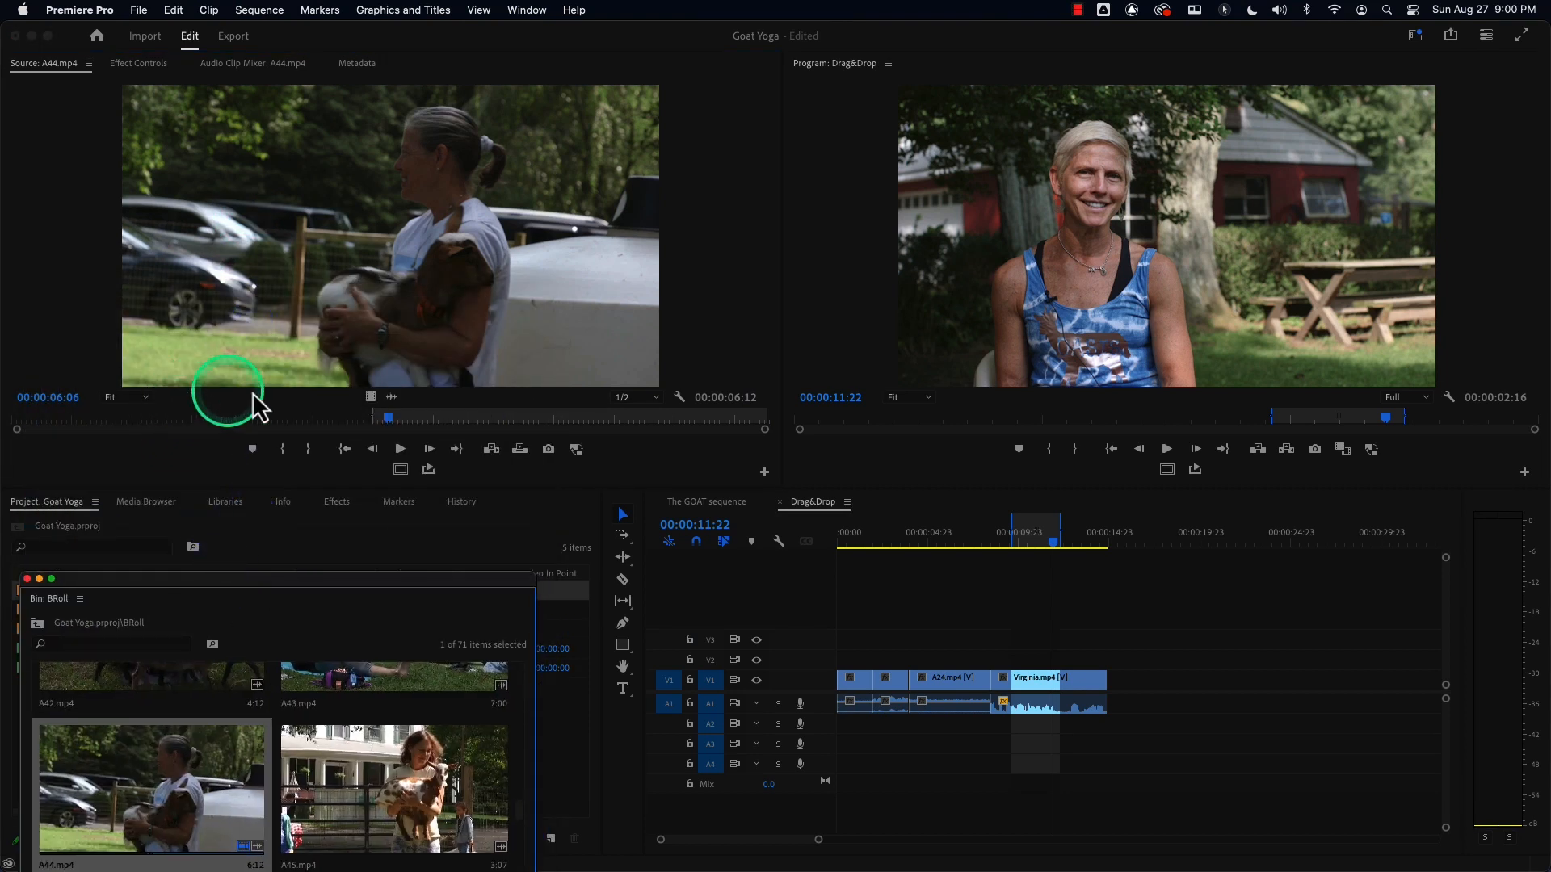
pyautogui.click(260, 418)
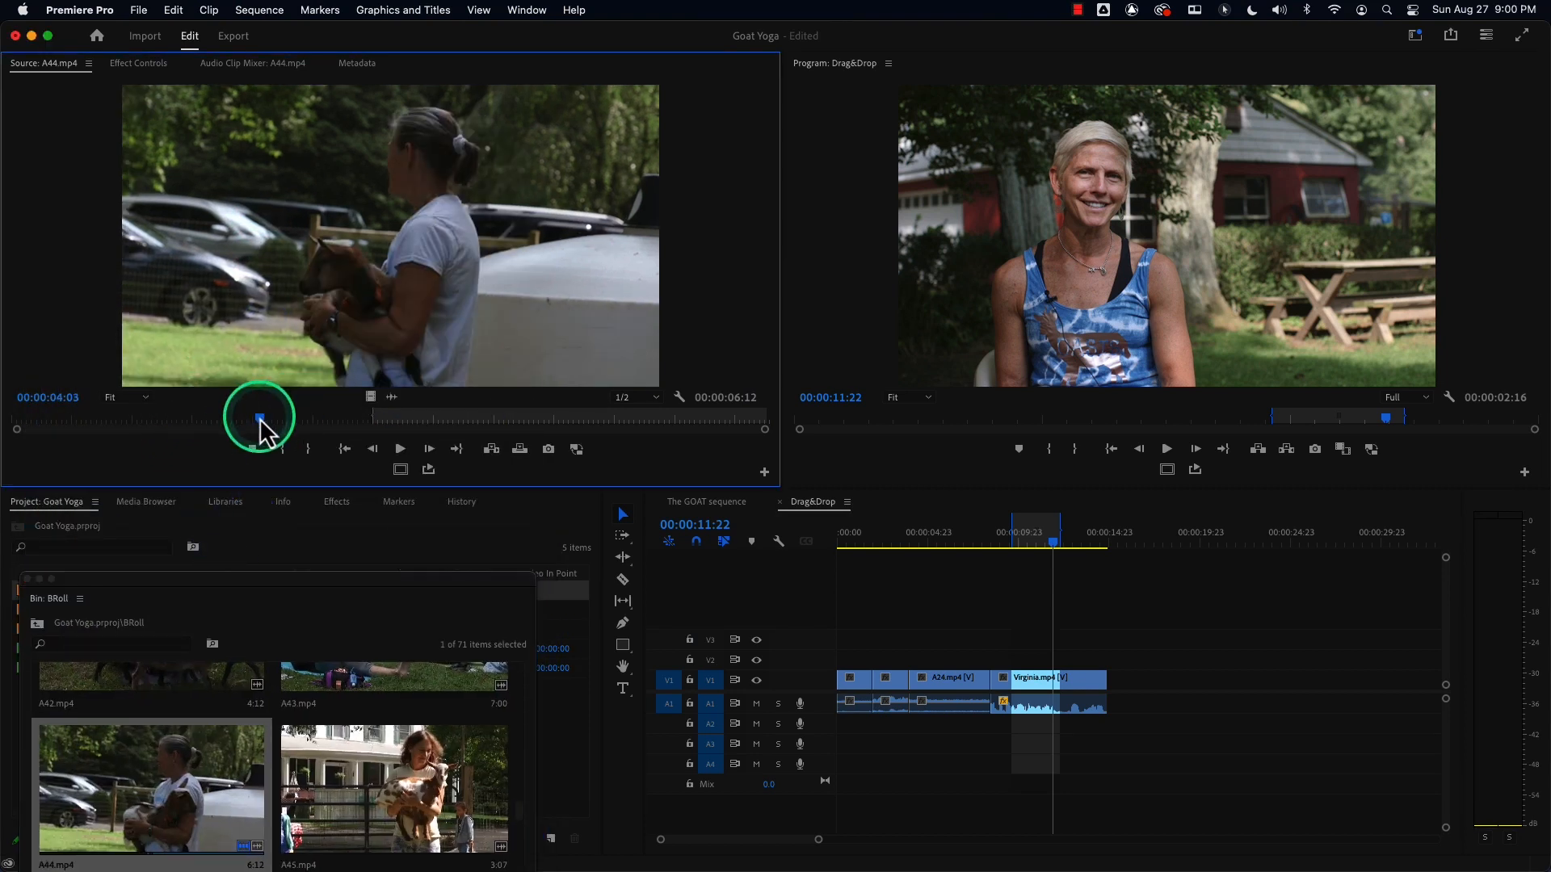
pyautogui.hotkey('alt', 'x')
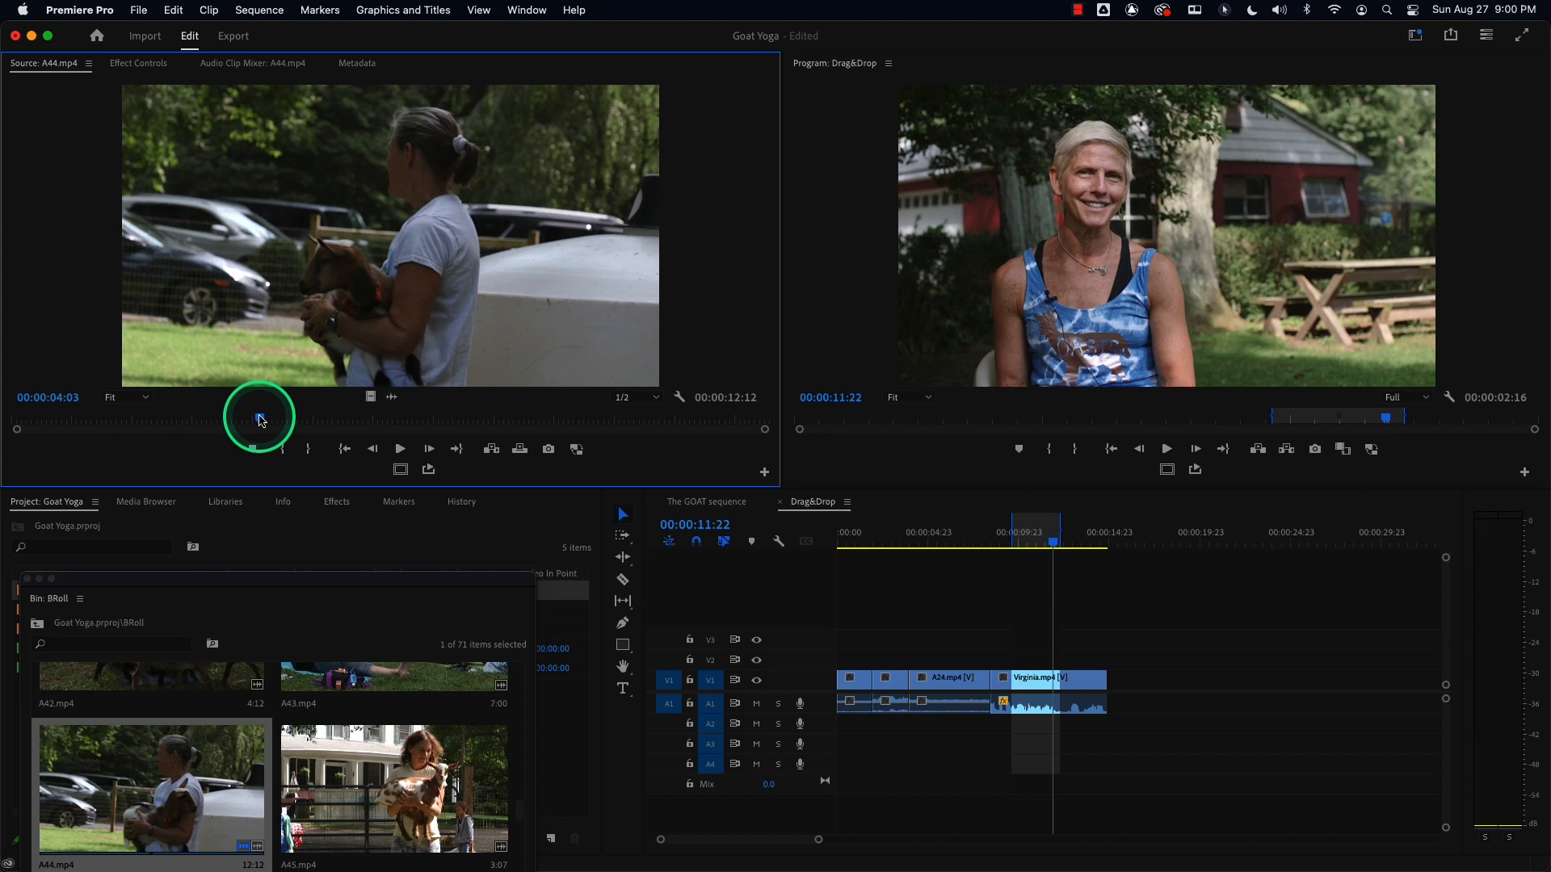
# Try dragging the whole A44.mp4 clip onto V2 above the interview near 11:03, then undo it.
pyautogui.moveTo(260, 418)
pyautogui.mouseDown()
pyautogui.moveTo(21, 416)
pyautogui.moveTo(283, 413)
pyautogui.moveTo(148, 416)
pyautogui.moveTo(239, 417)
pyautogui.mouseUp()
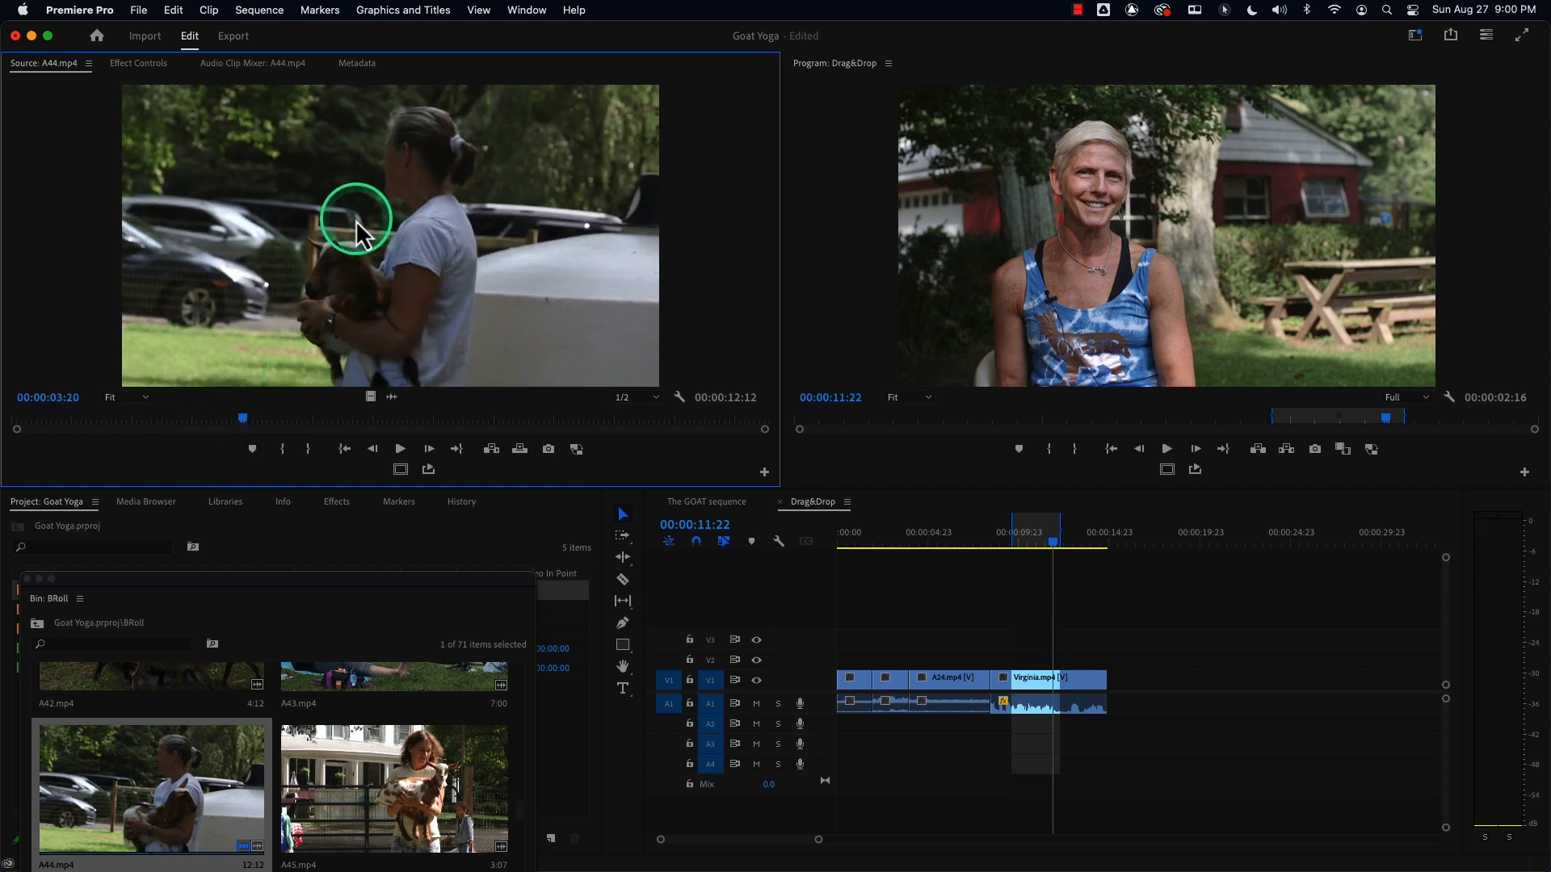
pyautogui.click(1023, 540)
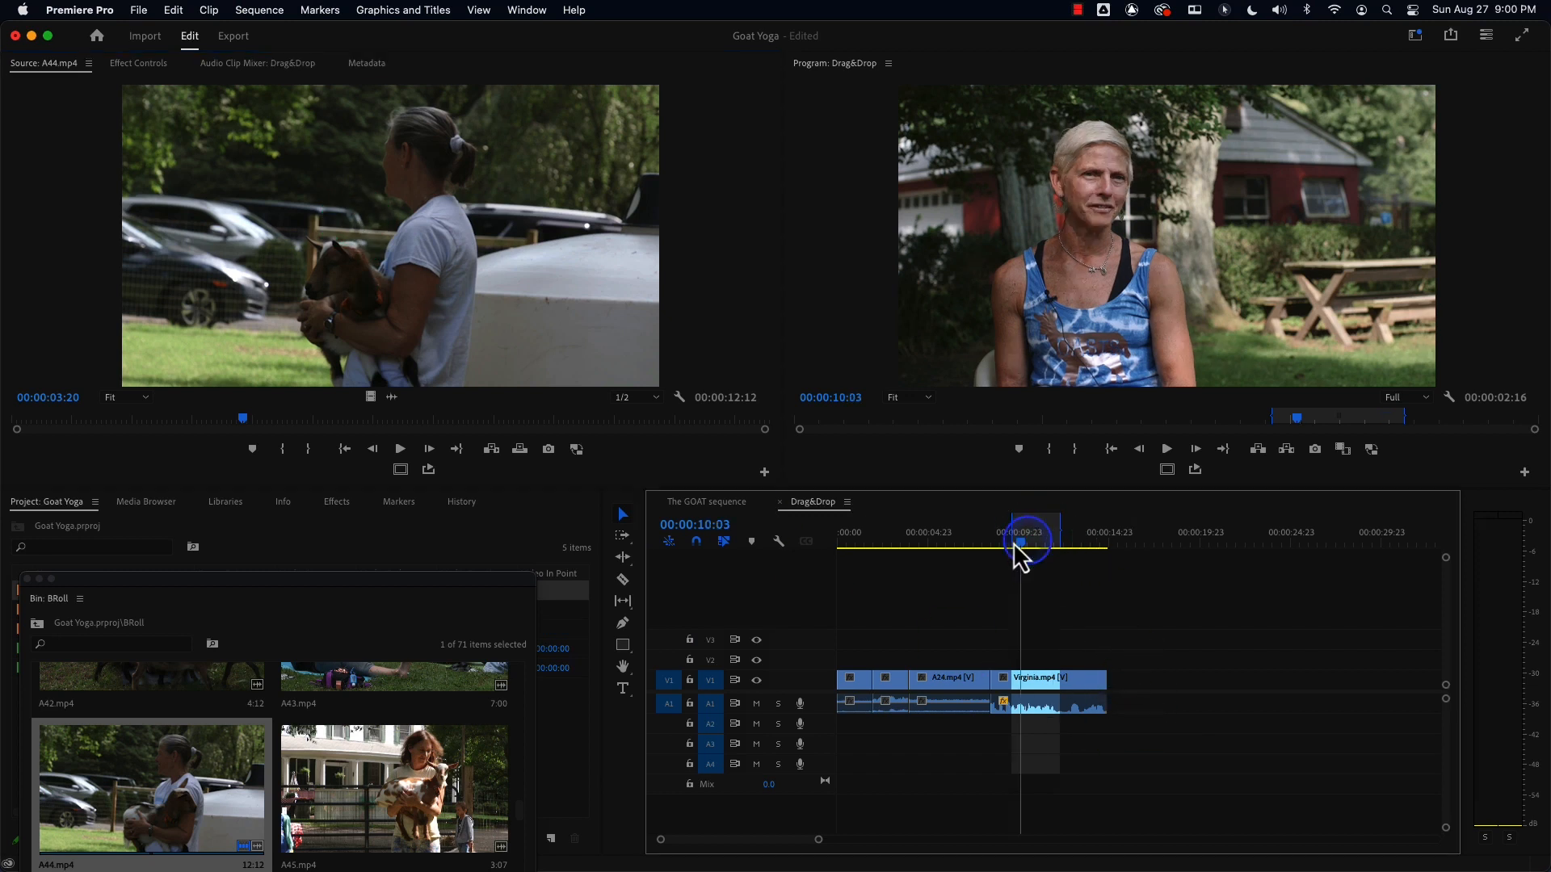
pyautogui.moveTo(1022, 541); pyautogui.dragTo(1040, 542)
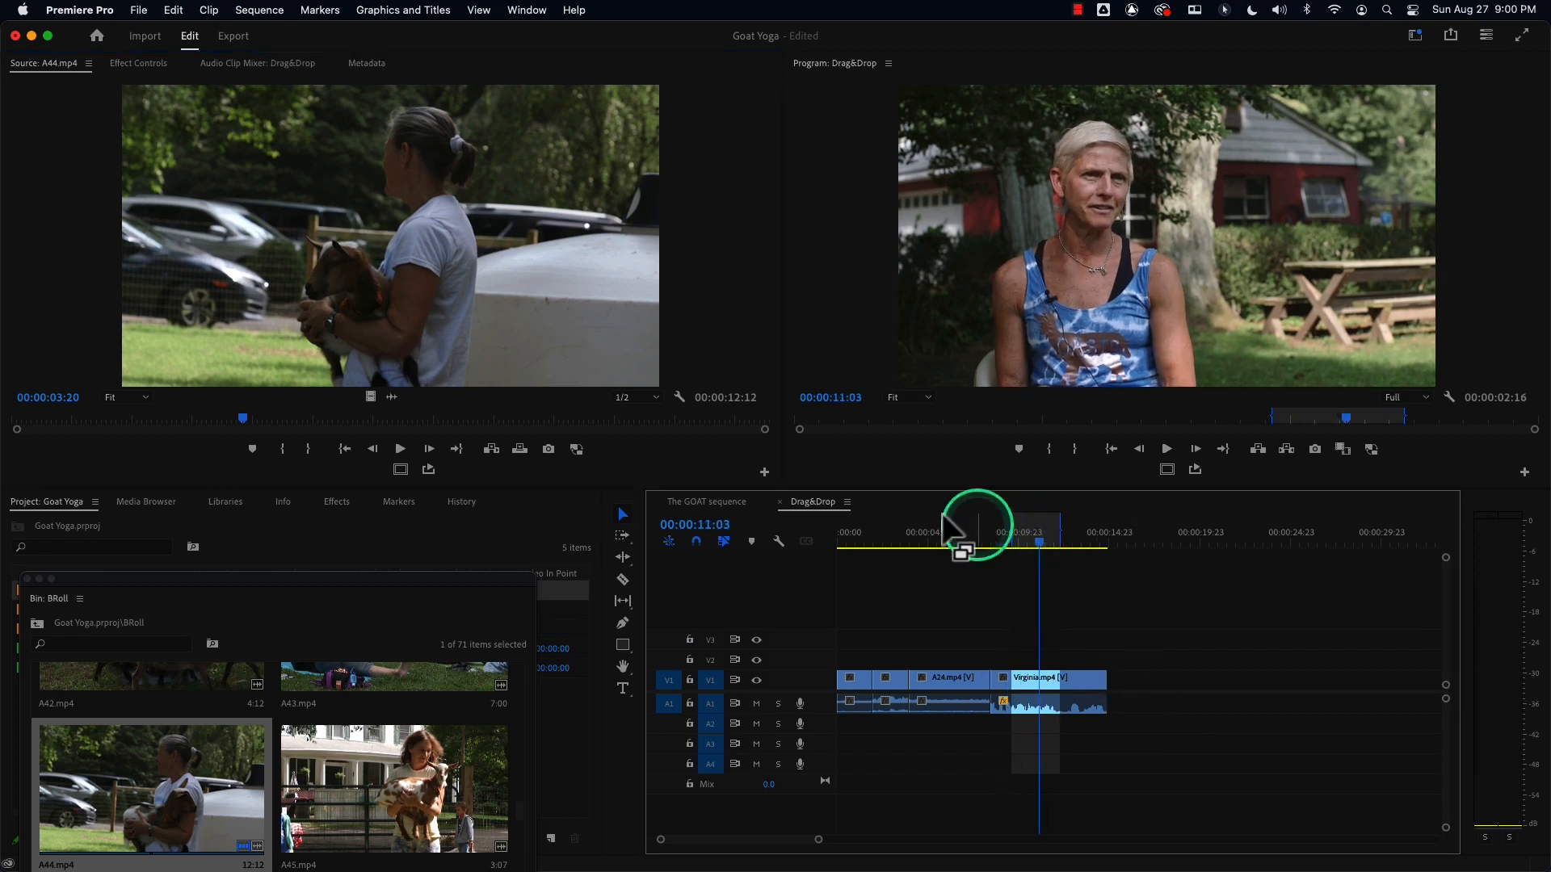
pyautogui.moveTo(356, 325)
pyautogui.mouseDown()
pyautogui.moveTo(509, 419)
pyautogui.moveTo(1020, 641)
pyautogui.moveTo(1012, 659)
pyautogui.moveTo(1031, 658)
pyautogui.moveTo(1032, 523)
pyautogui.moveTo(1021, 656)
pyautogui.mouseUp()
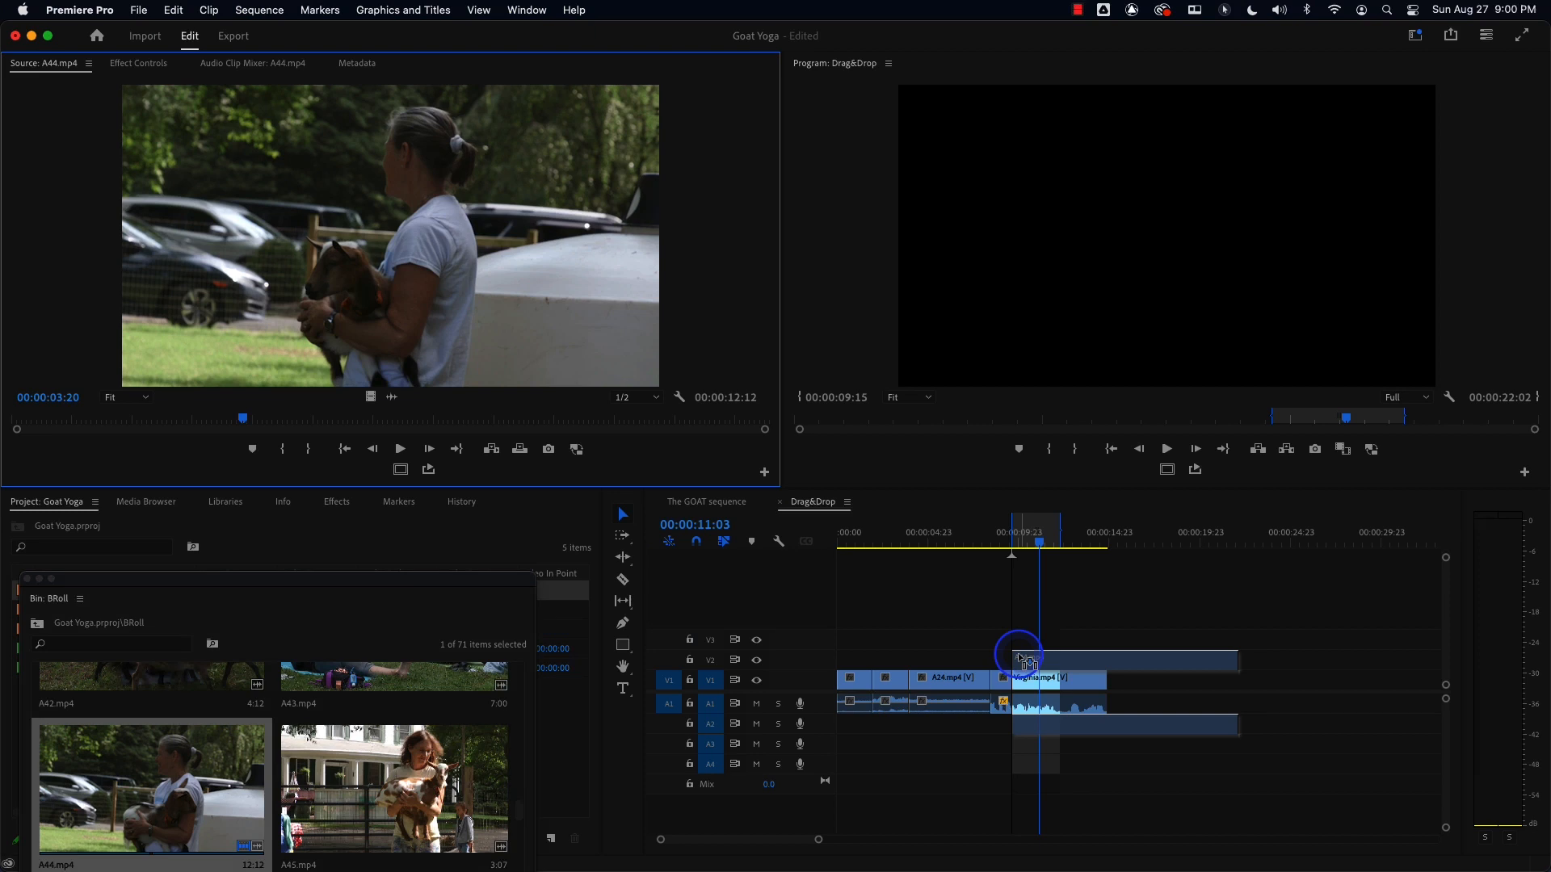
pyautogui.moveTo(1020, 658); pyautogui.dragTo(1021, 658)
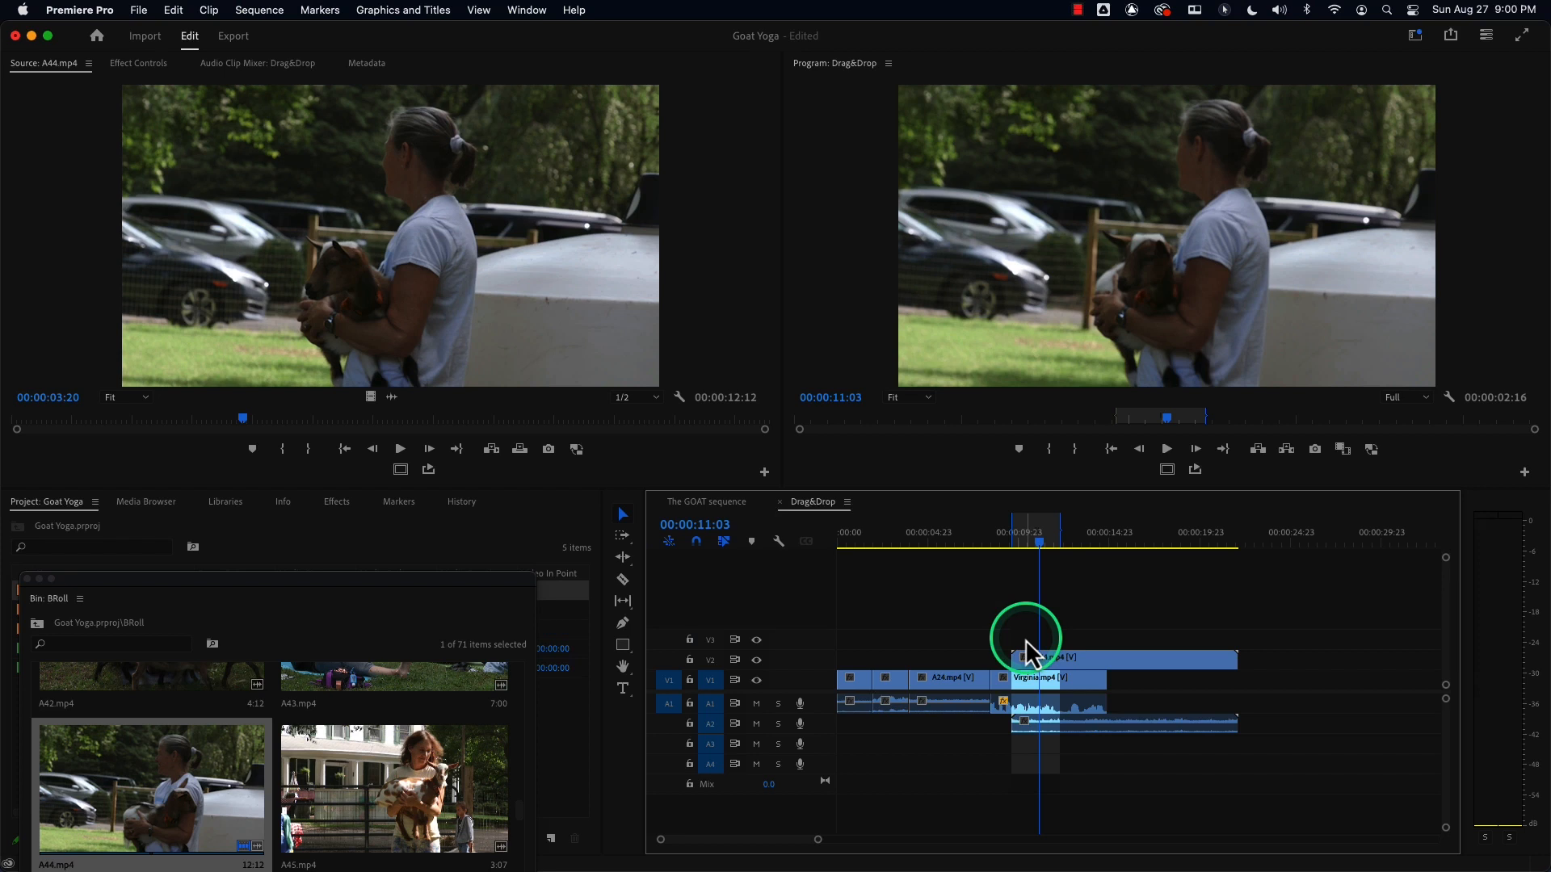
pyautogui.press('super+z')
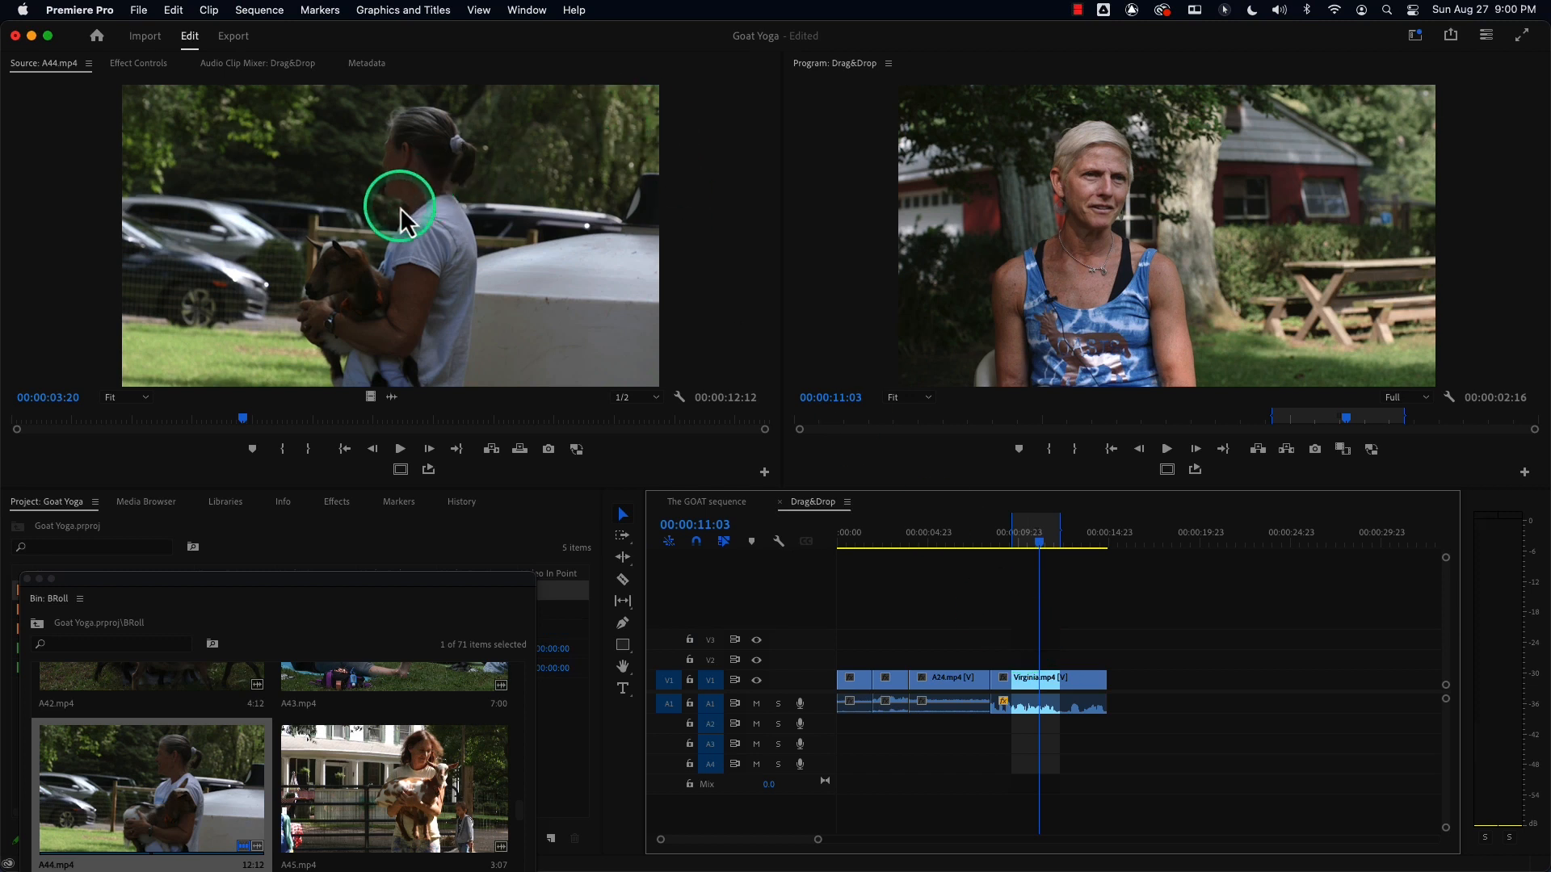
# Mark an In point at 3:20 in A44.mp4 and an Out point about 2:16 later.
pyautogui.moveTo(347, 221); pyautogui.dragTo(292, 187)
pyautogui.moveTo(1038, 542); pyautogui.dragTo(1014, 539)
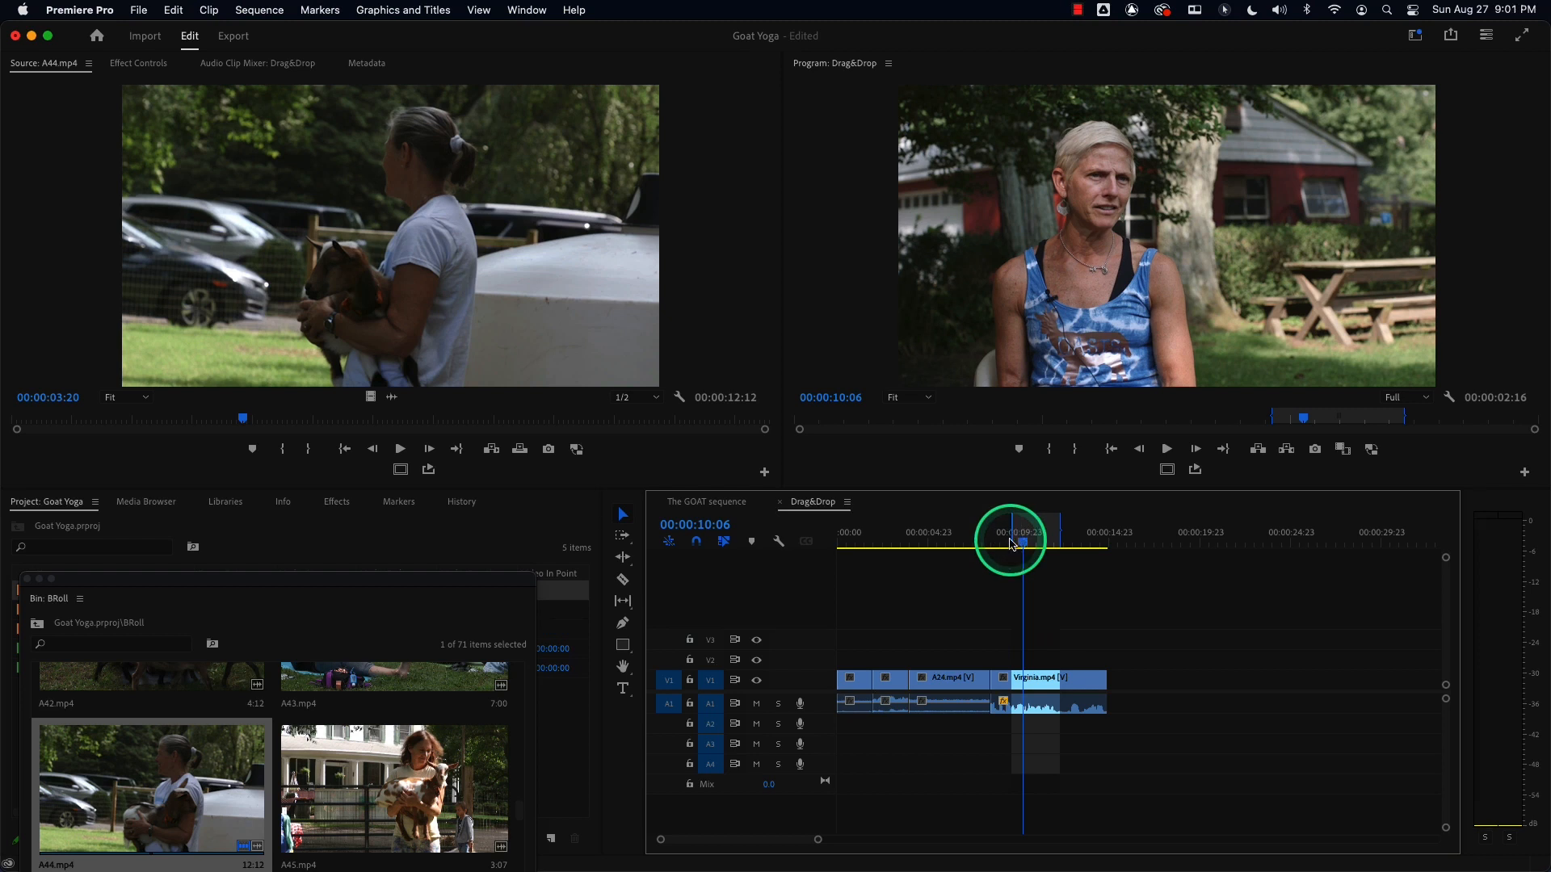
pyautogui.moveTo(1031, 544)
pyautogui.mouseDown()
pyautogui.moveTo(1011, 544)
pyautogui.moveTo(1043, 541)
pyautogui.mouseUp()
pyautogui.click(426, 263)
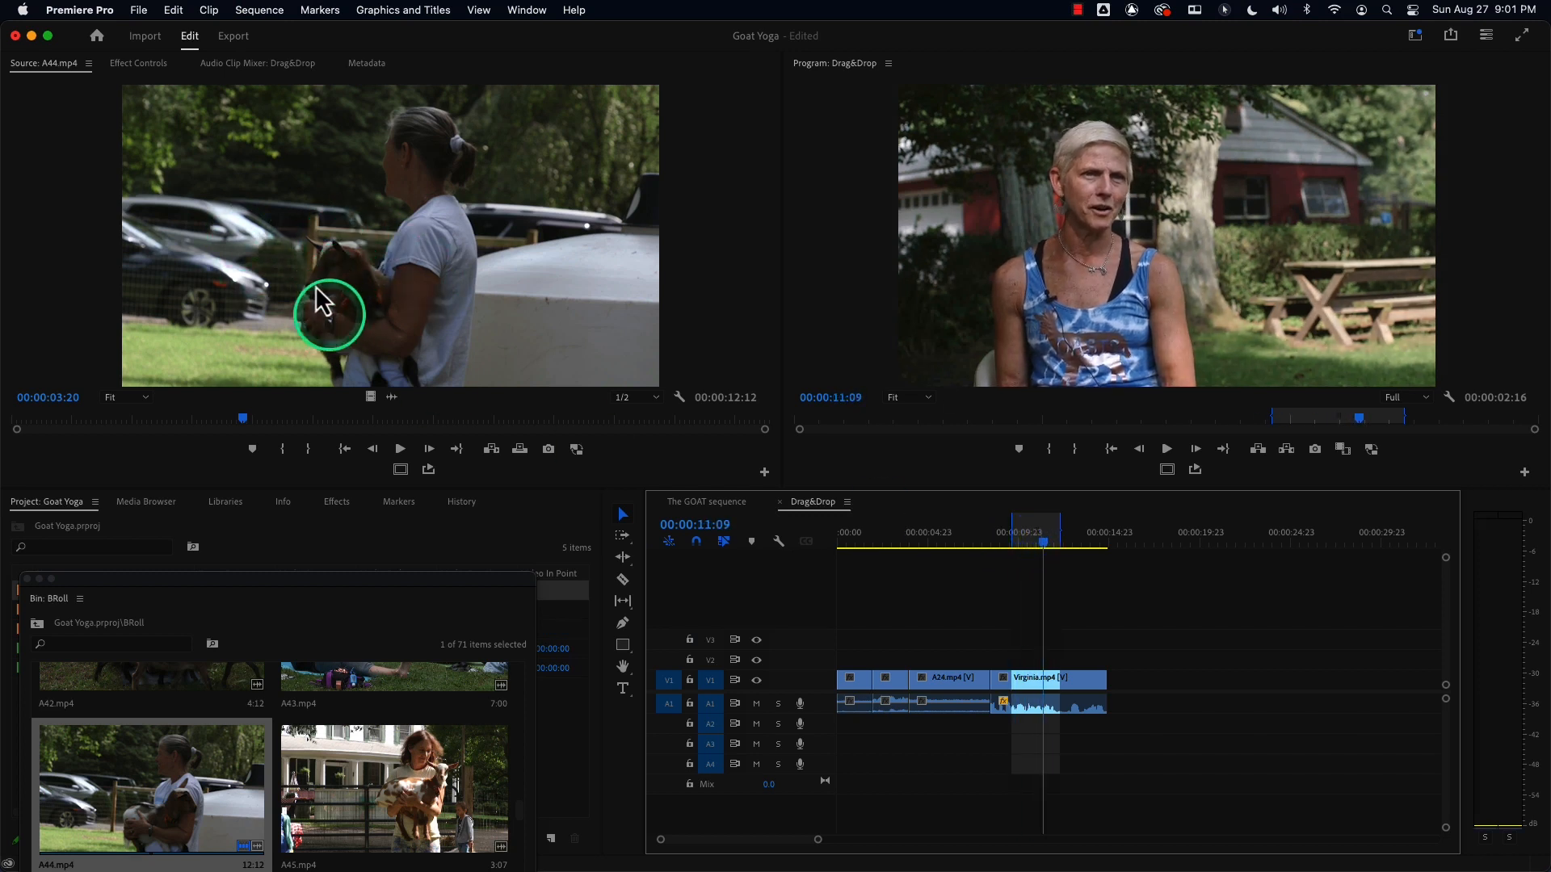
pyautogui.moveTo(297, 254)
pyautogui.mouseDown()
pyautogui.moveTo(738, 468)
pyautogui.moveTo(1036, 658)
pyautogui.moveTo(307, 264)
pyautogui.mouseUp()
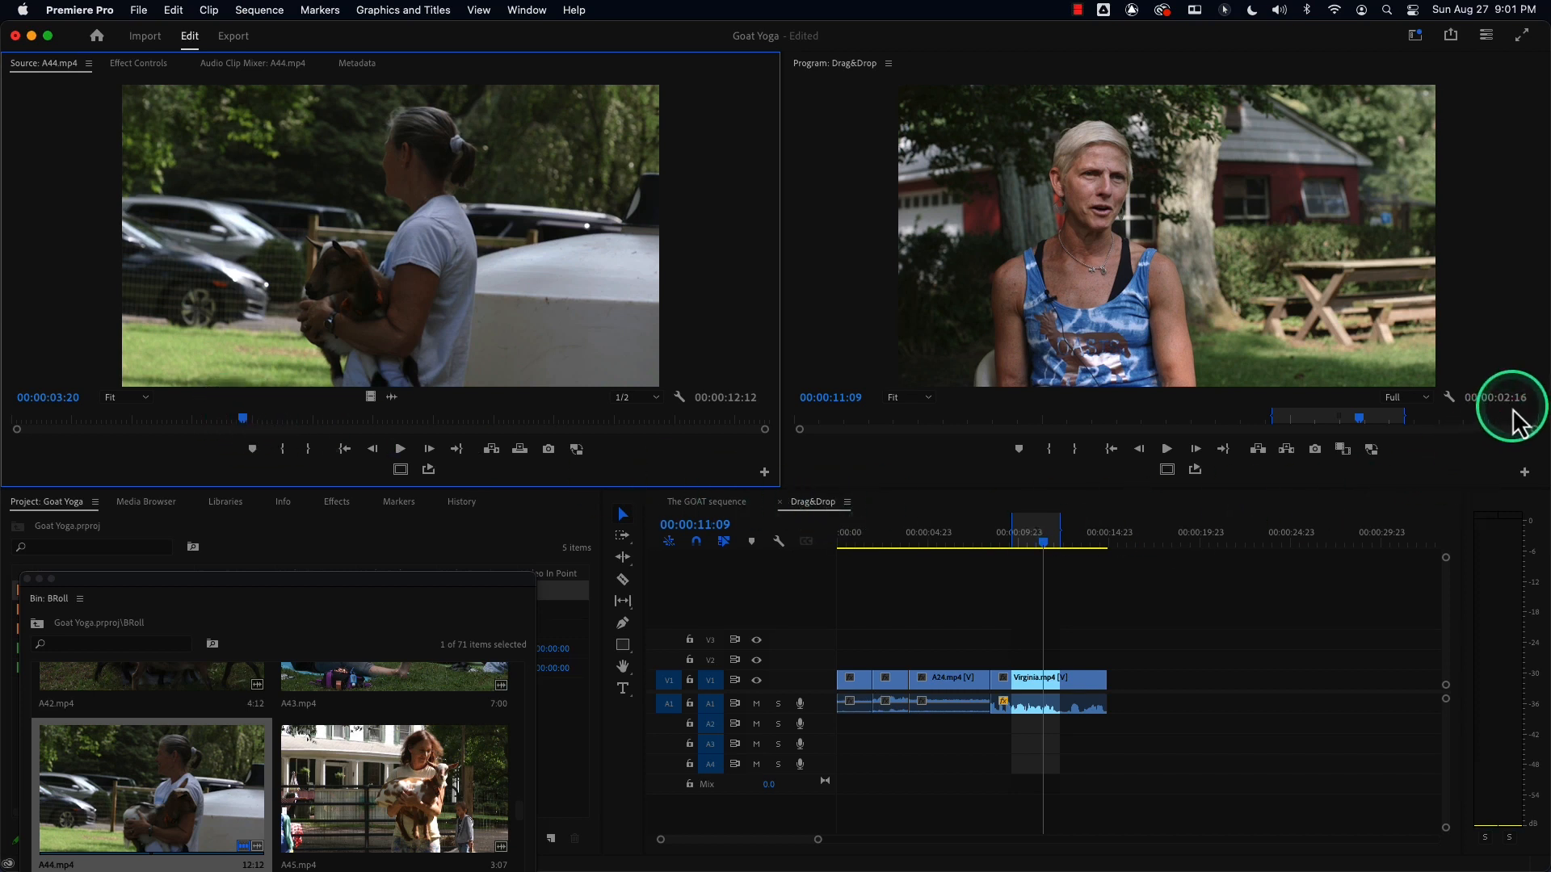
pyautogui.click(240, 424)
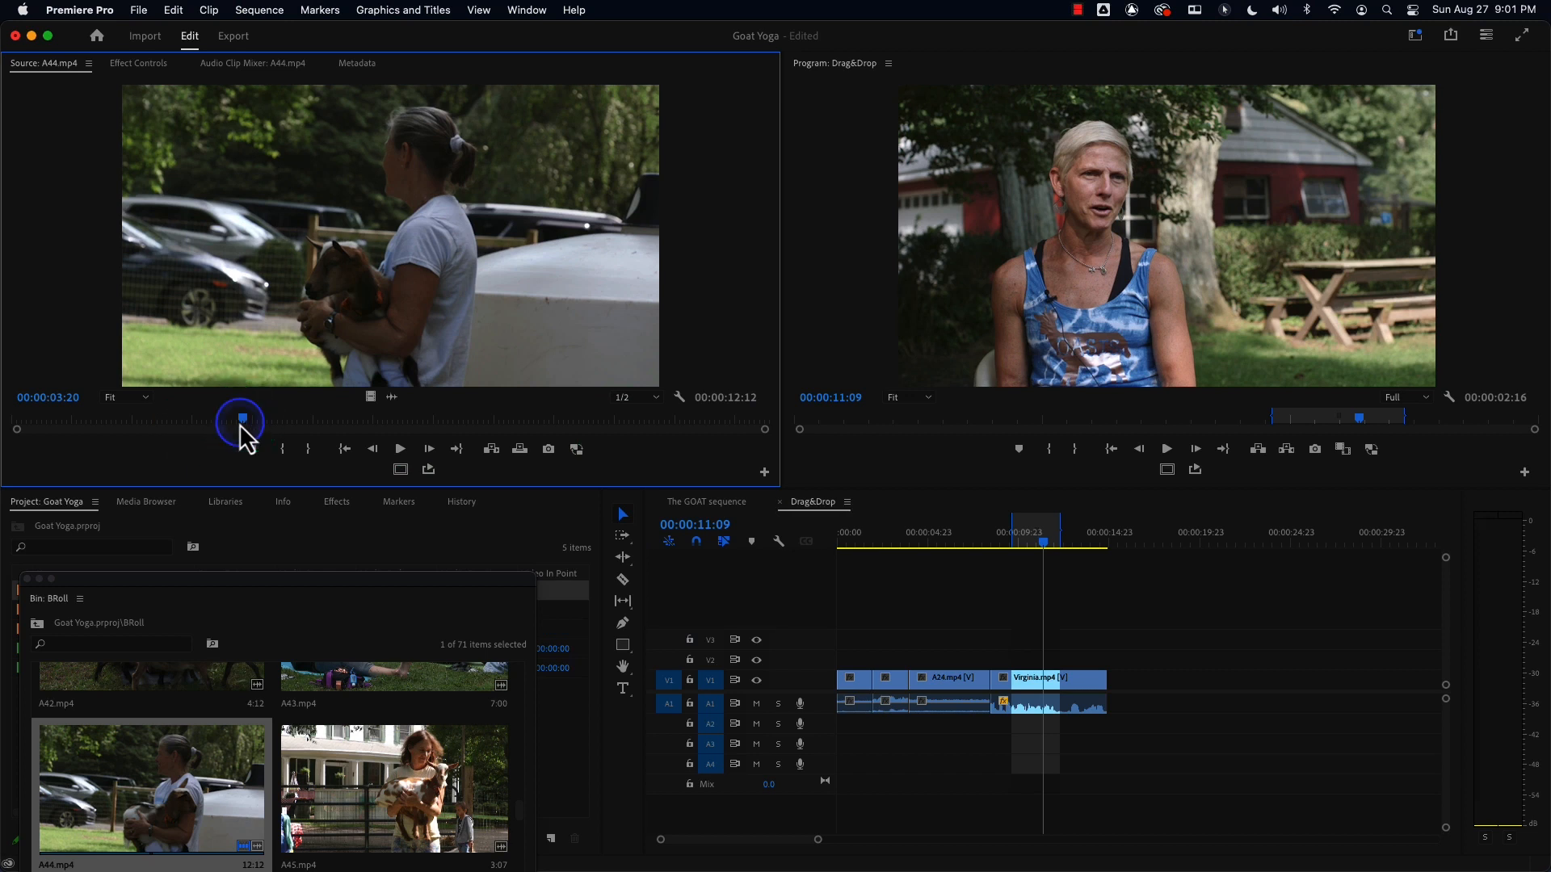
pyautogui.press('i')
pyautogui.moveTo(246, 426); pyautogui.dragTo(405, 415)
pyautogui.press('o')
pyautogui.press('o')
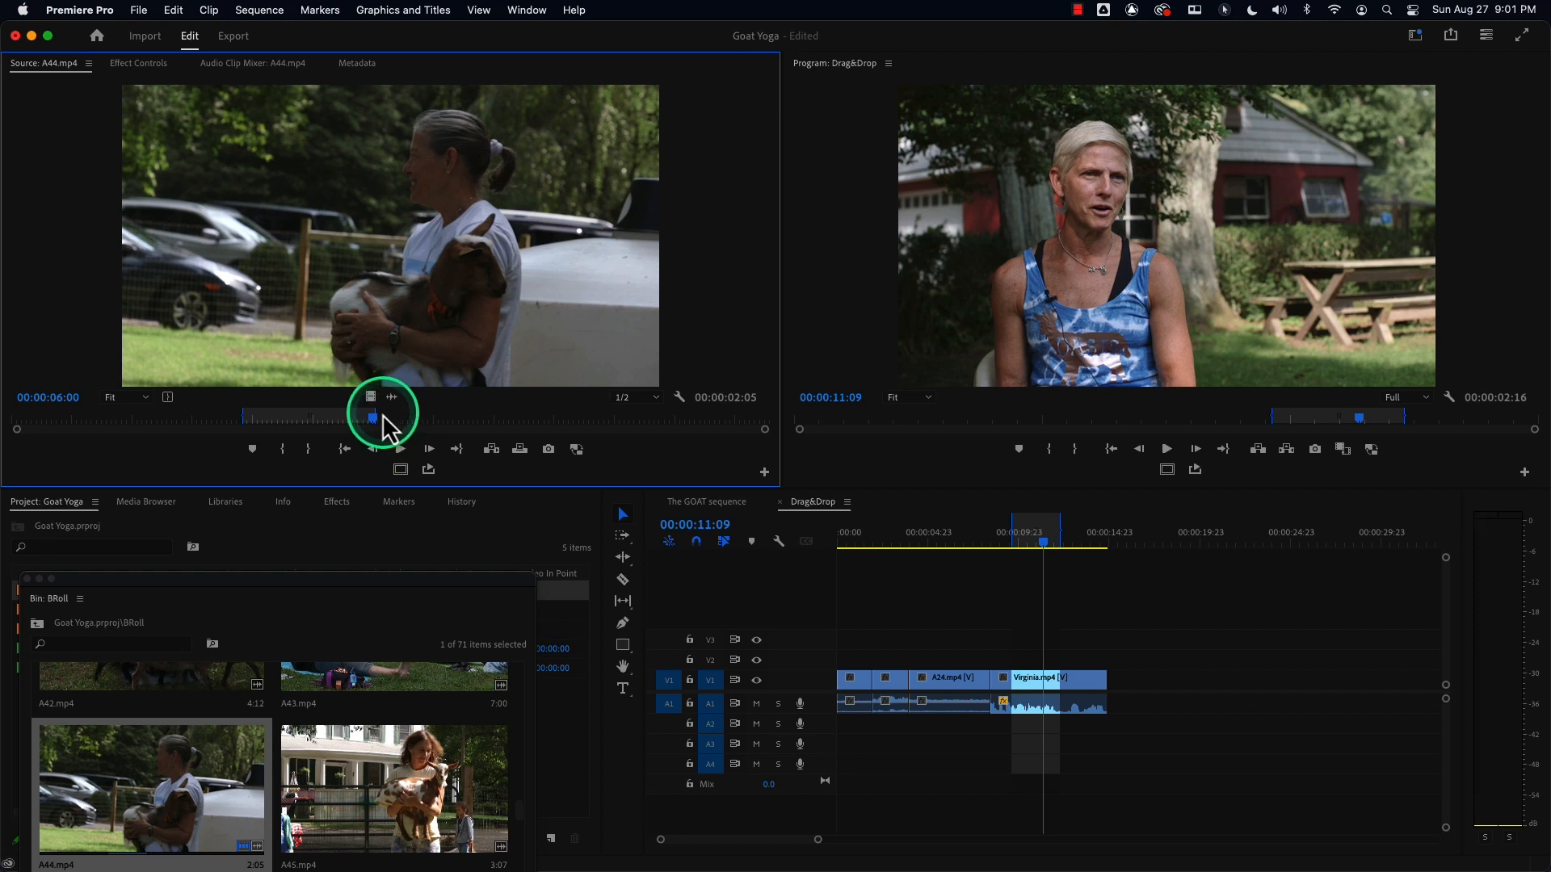
pyautogui.moveTo(374, 415); pyautogui.dragTo(404, 416)
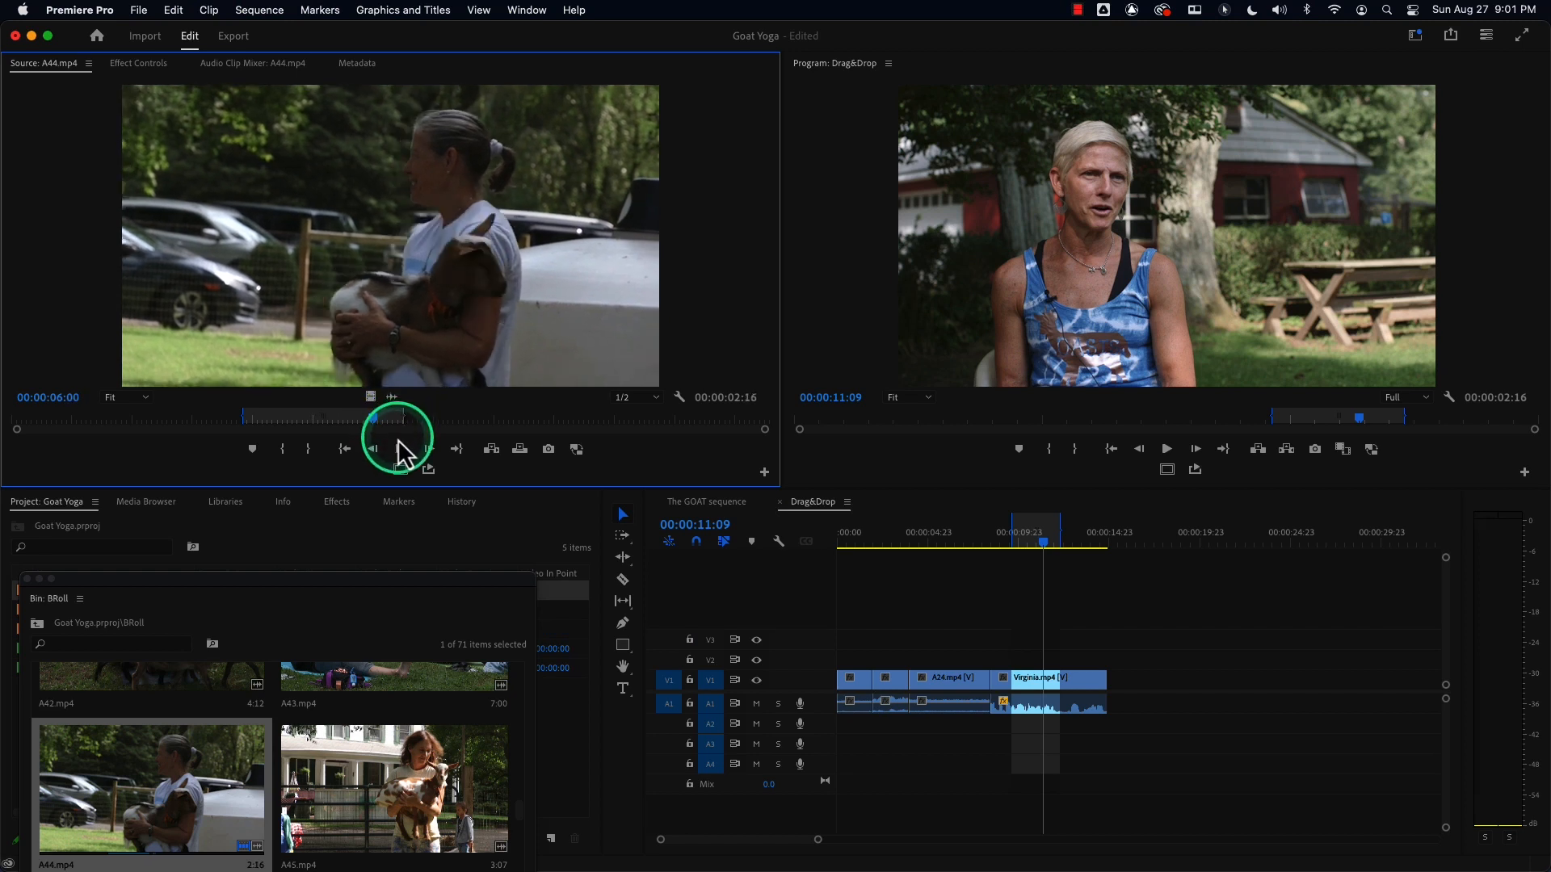
# Try overwriting the A44.mp4 footage onto V2 at 9:18 with the source patched to V2, then undo and restore the patching.
pyautogui.moveTo(320, 400); pyautogui.dragTo(1014, 664)
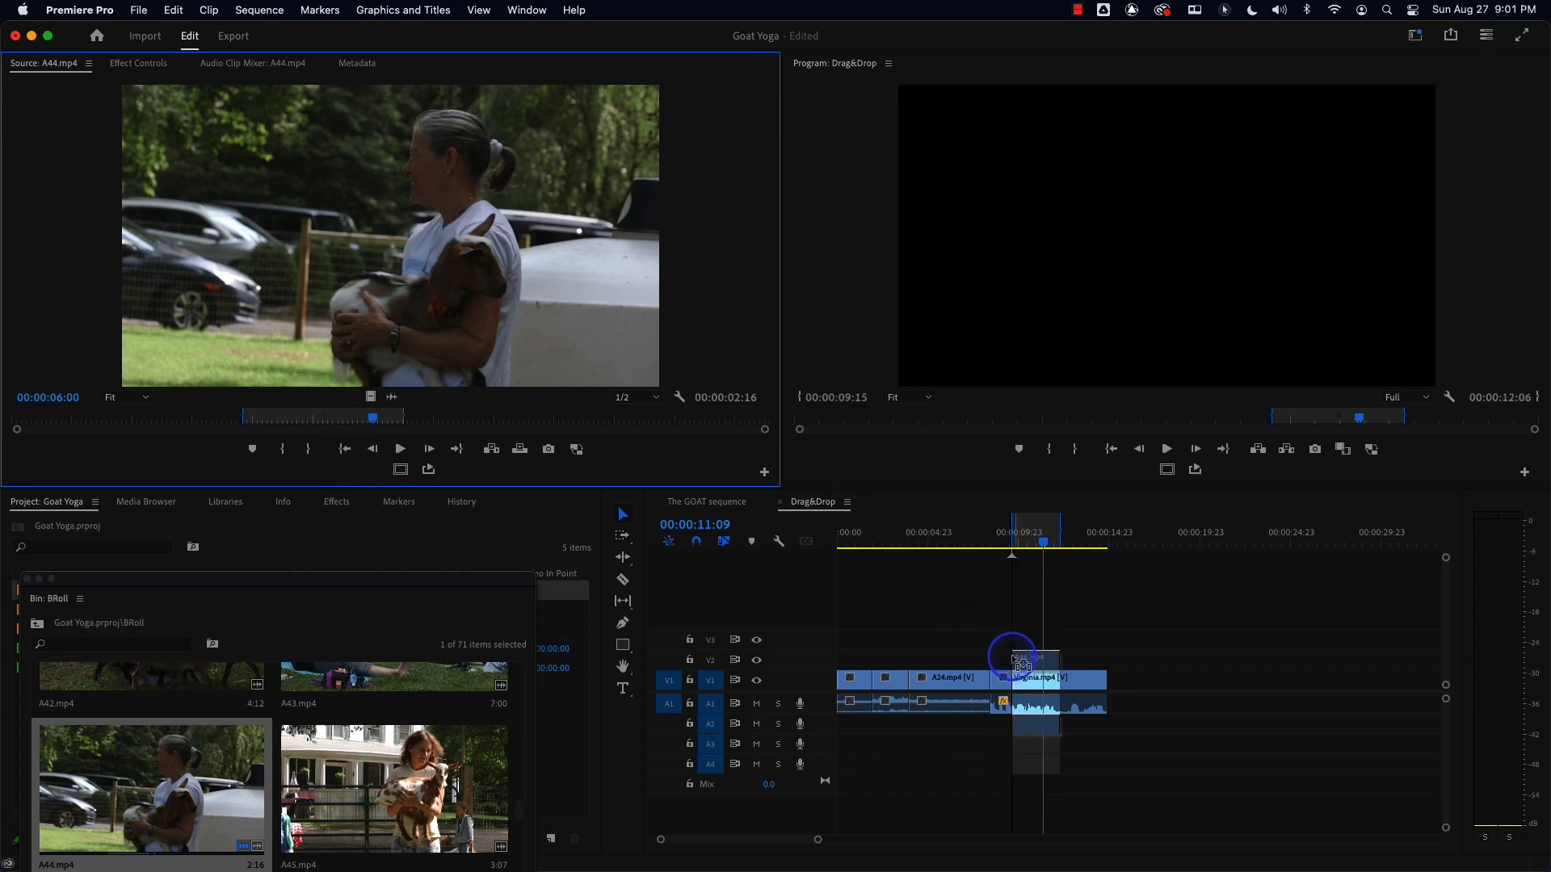
pyautogui.moveTo(1015, 660); pyautogui.dragTo(247, 192)
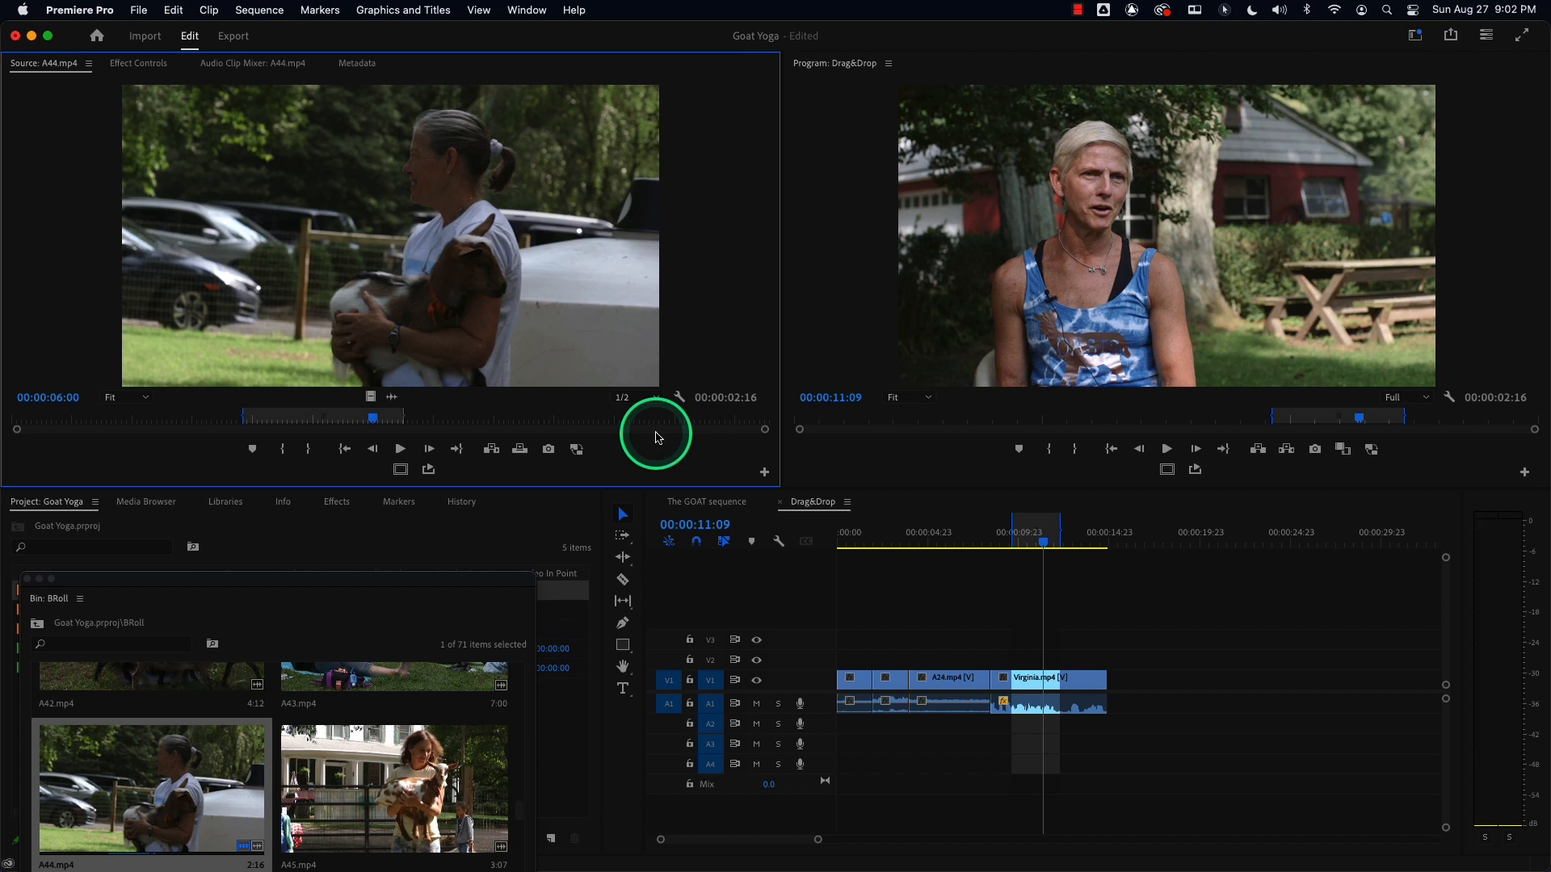
pyautogui.click(1013, 541)
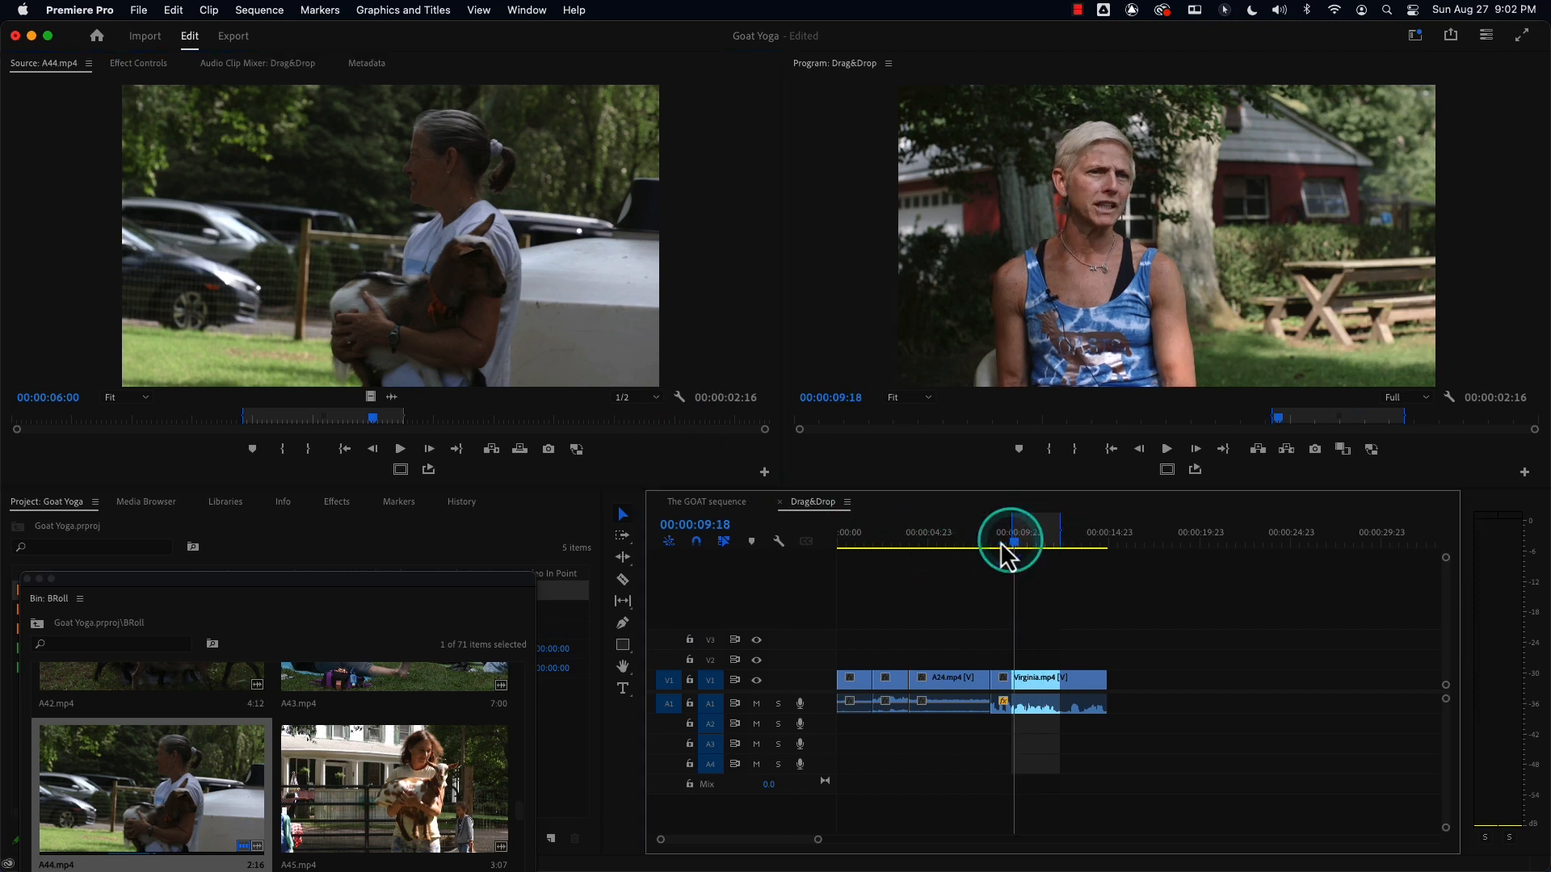
pyautogui.click(362, 304)
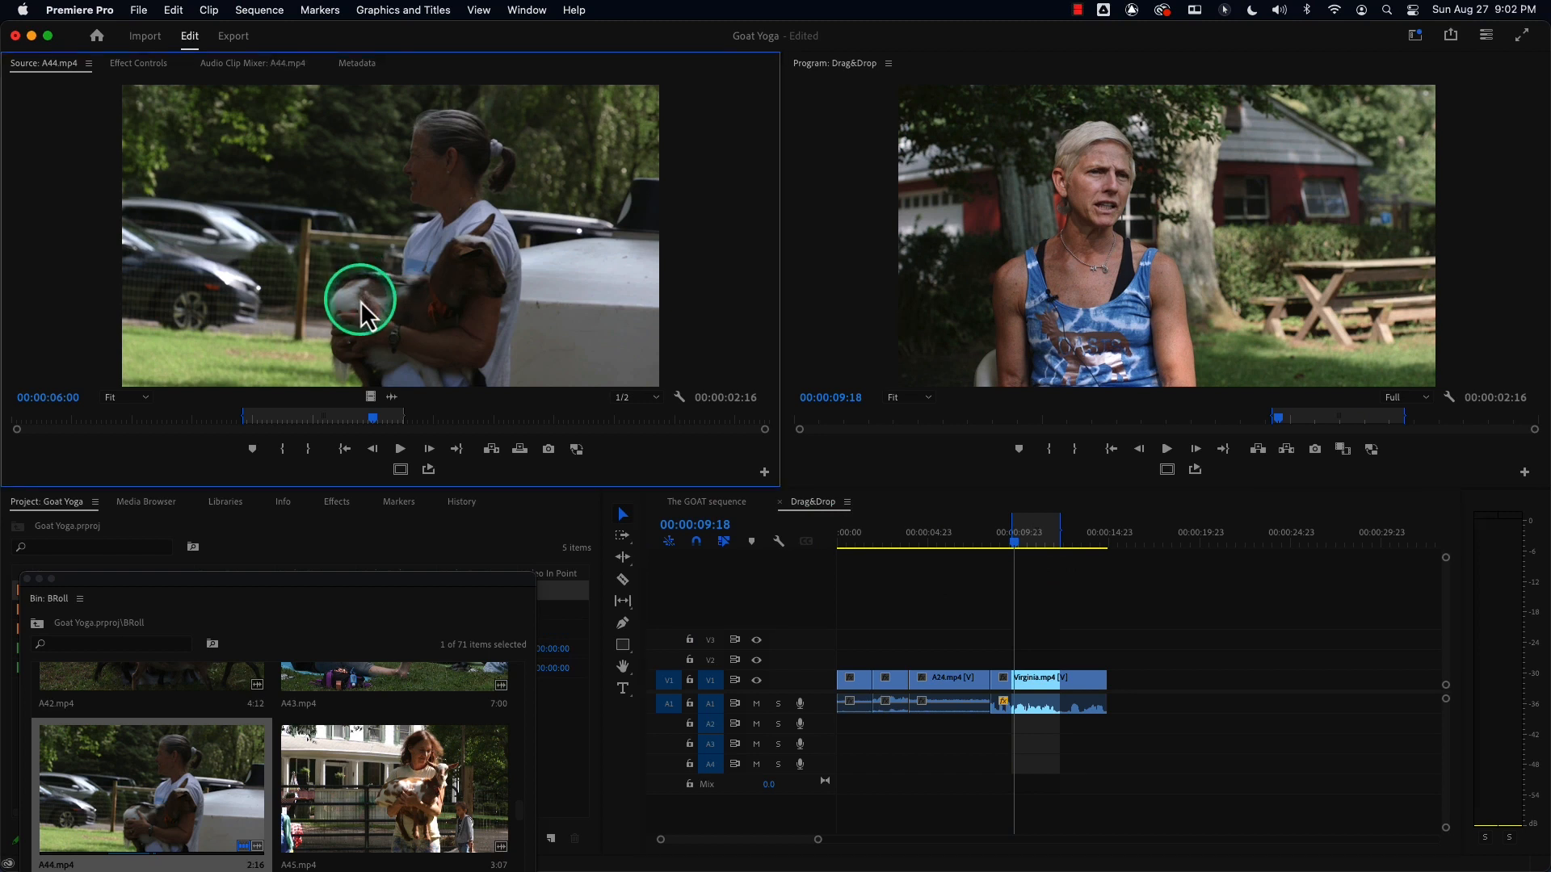
pyautogui.hotkey('alt', 'o')
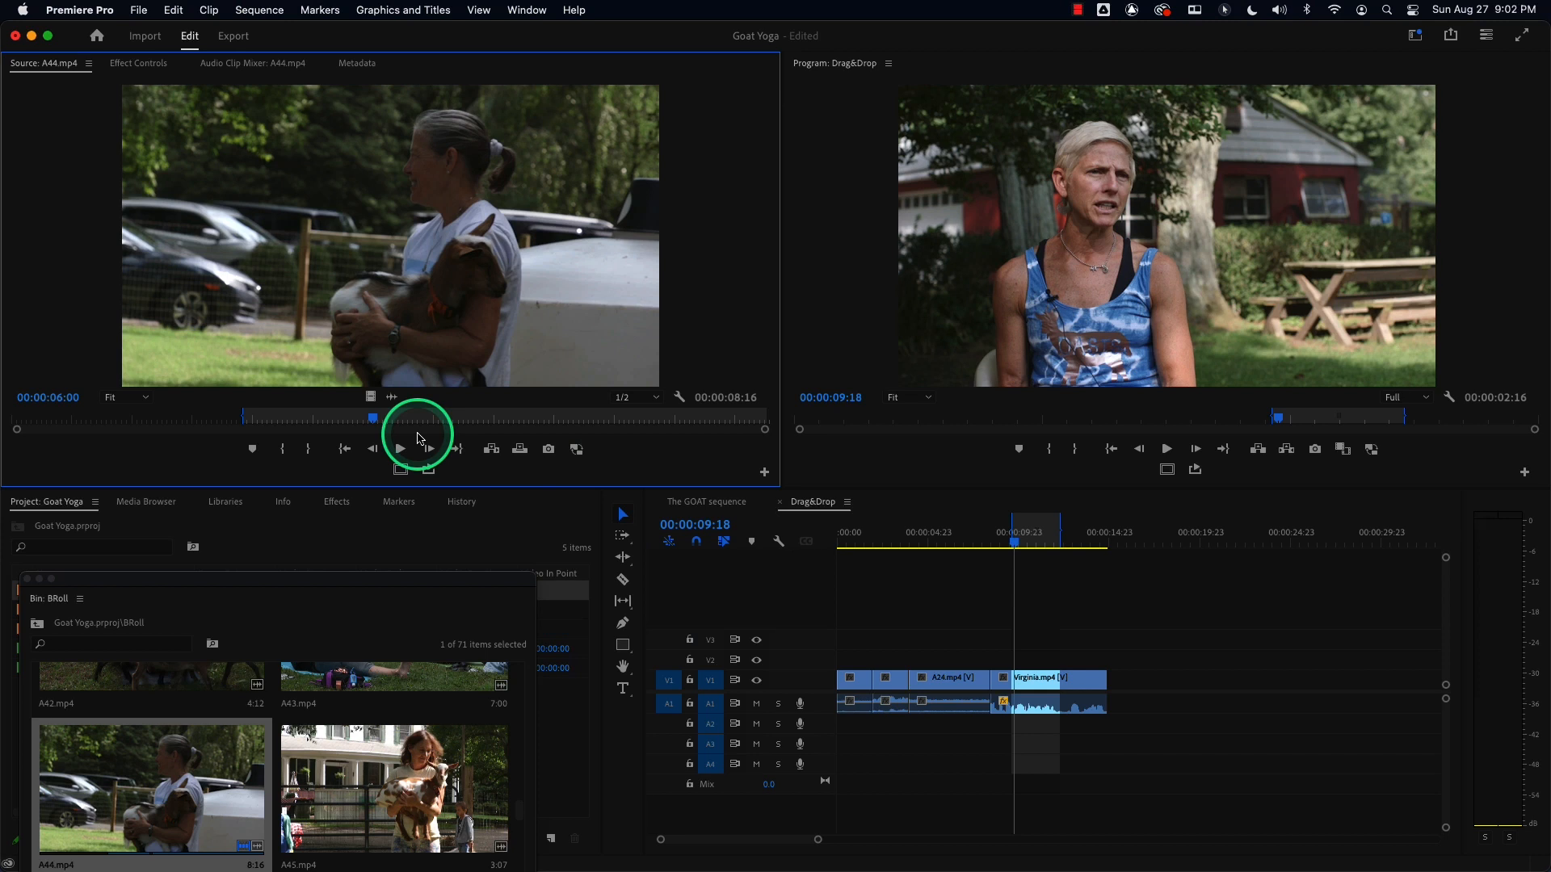
pyautogui.moveTo(667, 680); pyautogui.dragTo(669, 660)
pyautogui.click(717, 664)
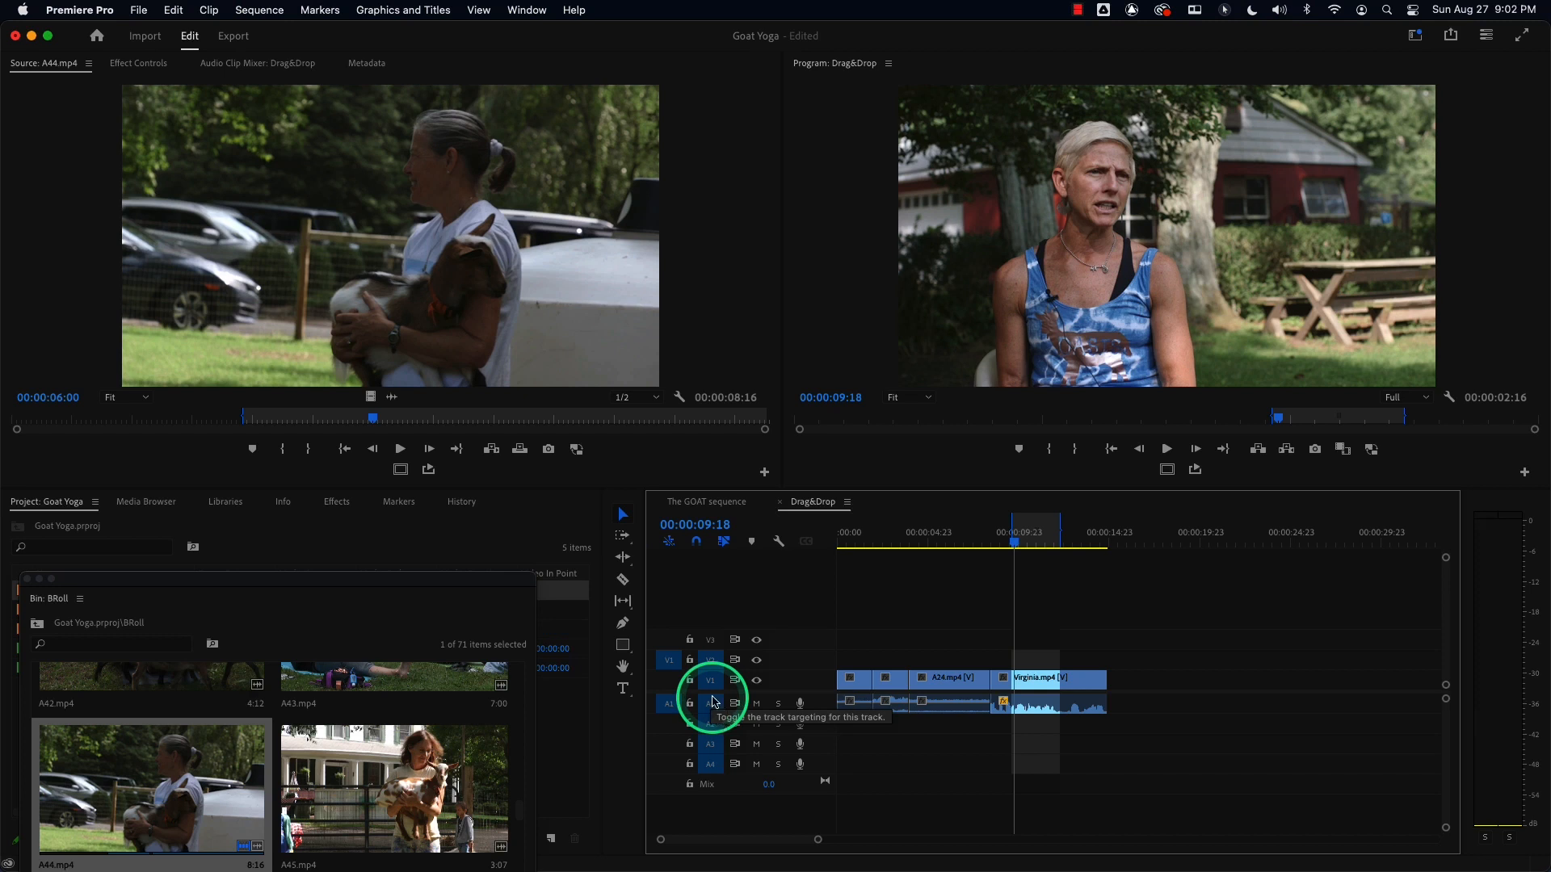
pyautogui.press('.')
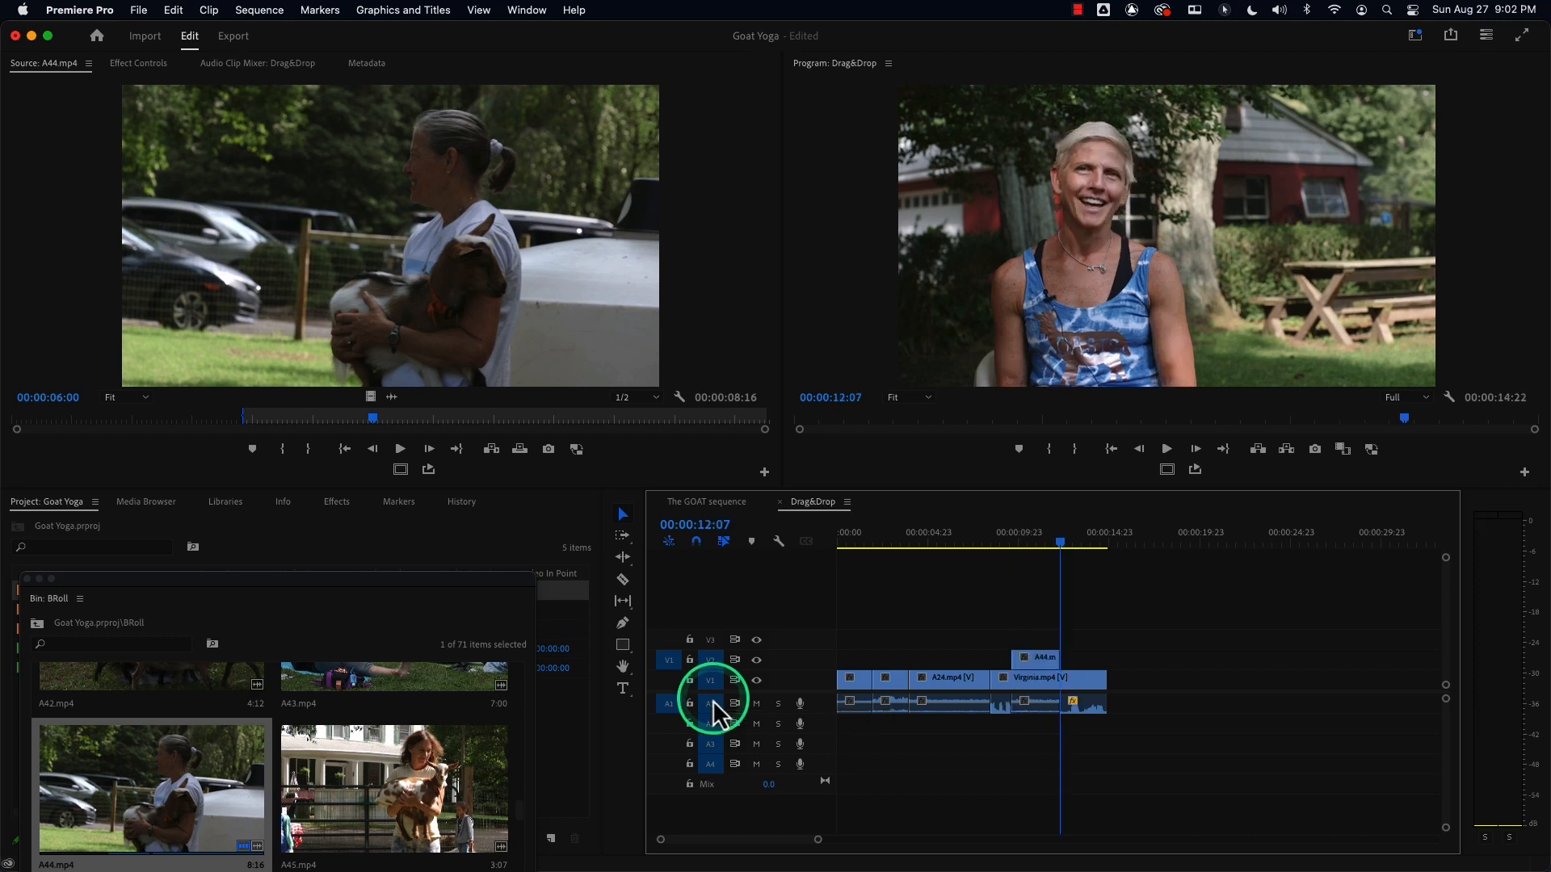
pyautogui.press('super+z')
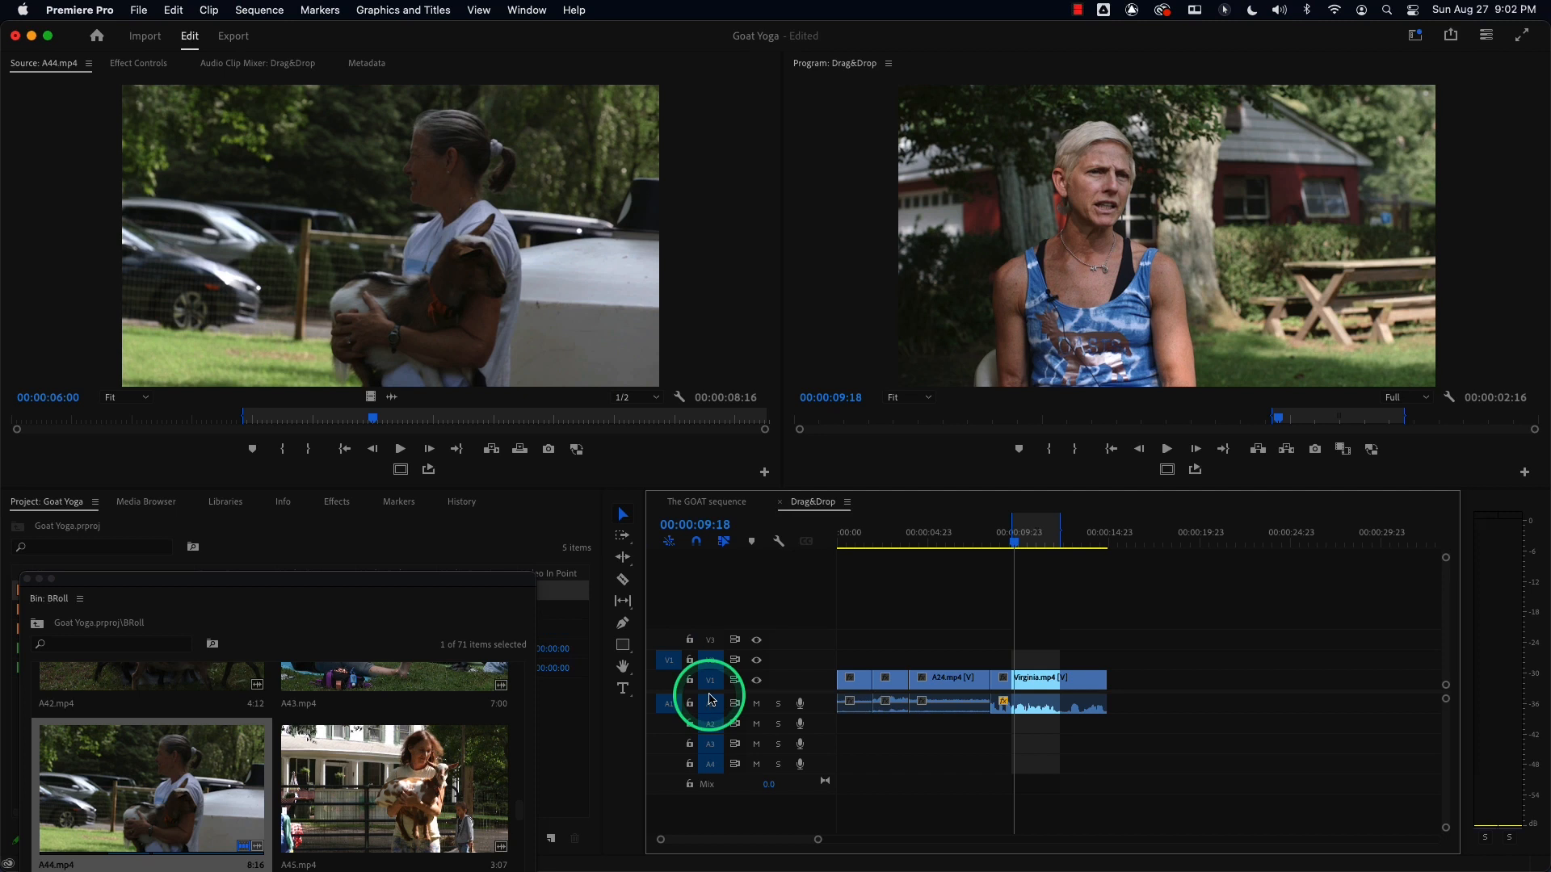
pyautogui.click(669, 680)
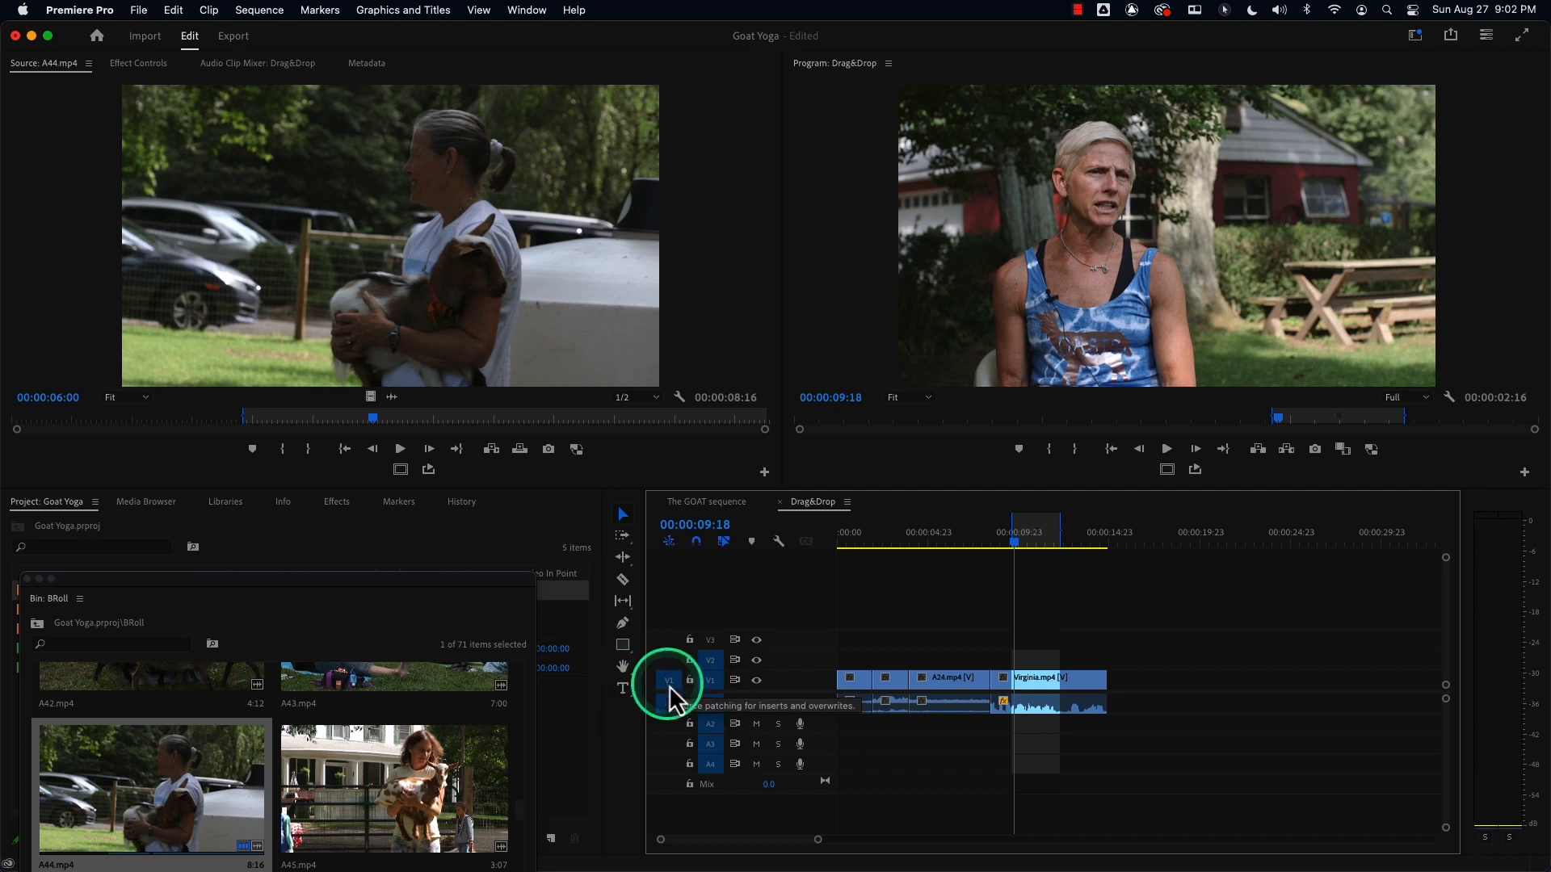
# Set the A44.mp4 Out point again, about 2:16 after the In point.
pyautogui.click(378, 420)
pyautogui.press('o')
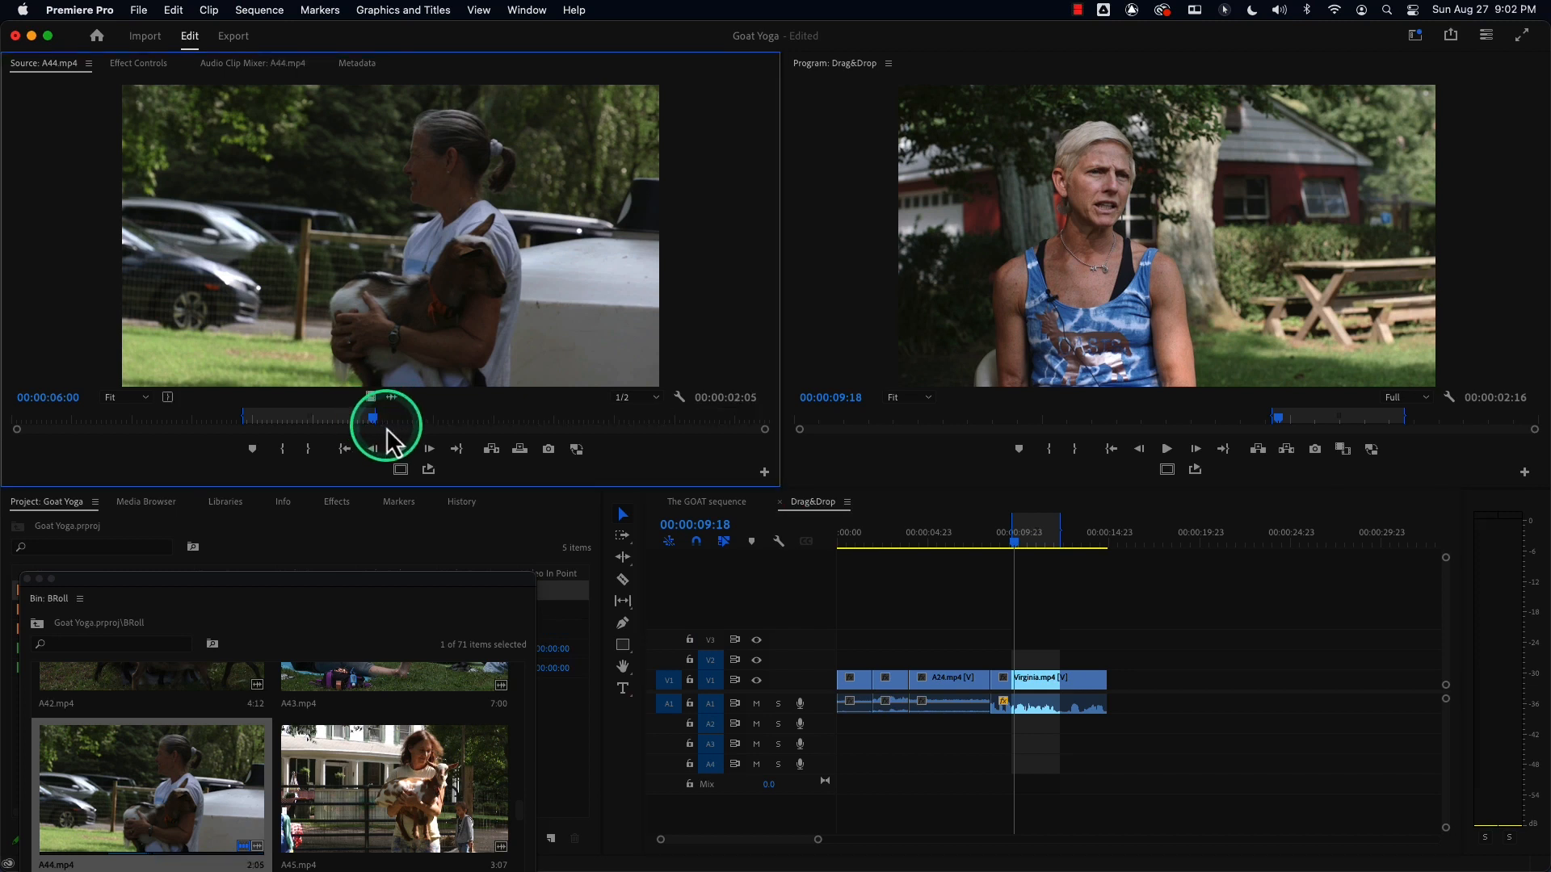
pyautogui.moveTo(375, 411)
pyautogui.mouseDown()
pyautogui.moveTo(420, 413)
pyautogui.moveTo(404, 413)
pyautogui.mouseUp()
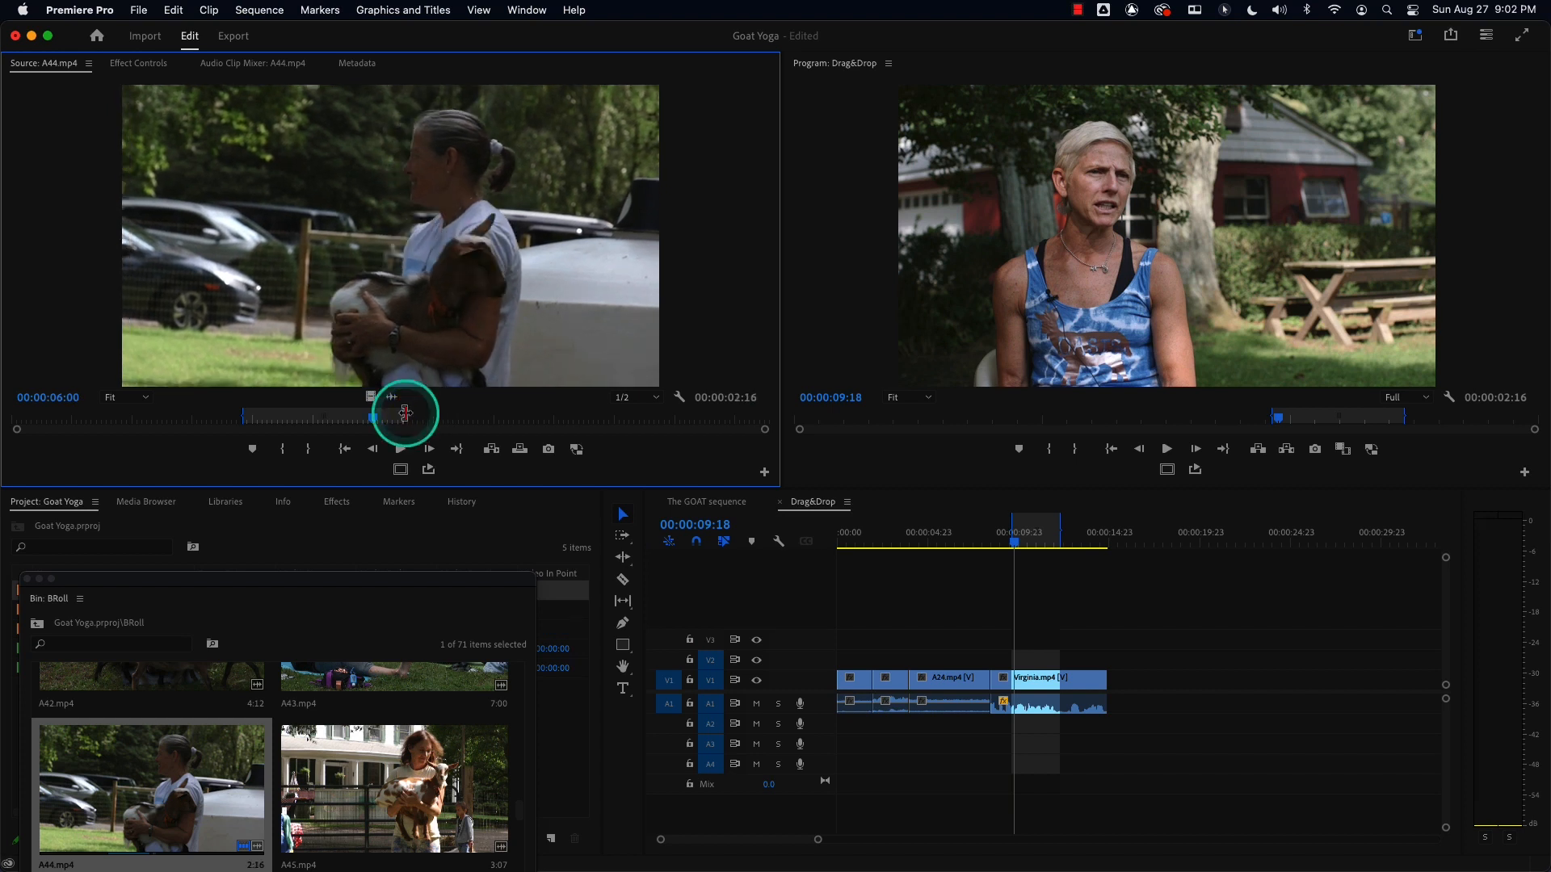
# Clear the sequence In/Out marks and play the interview from about 8:13, parking at 9:13.
pyautogui.click(1037, 543)
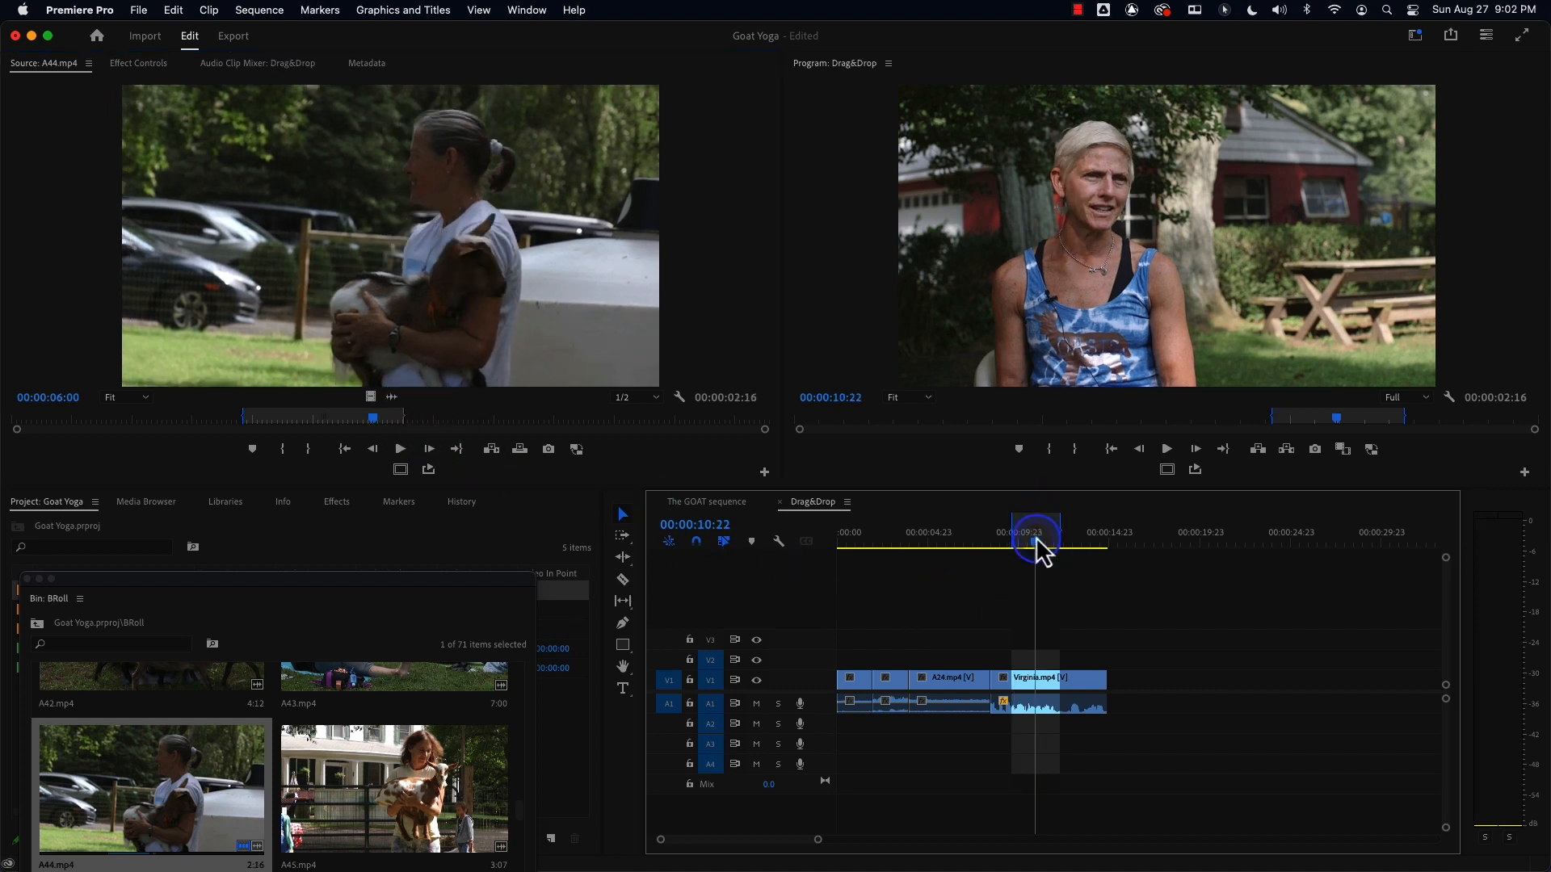
pyautogui.hotkey('alt', 'x')
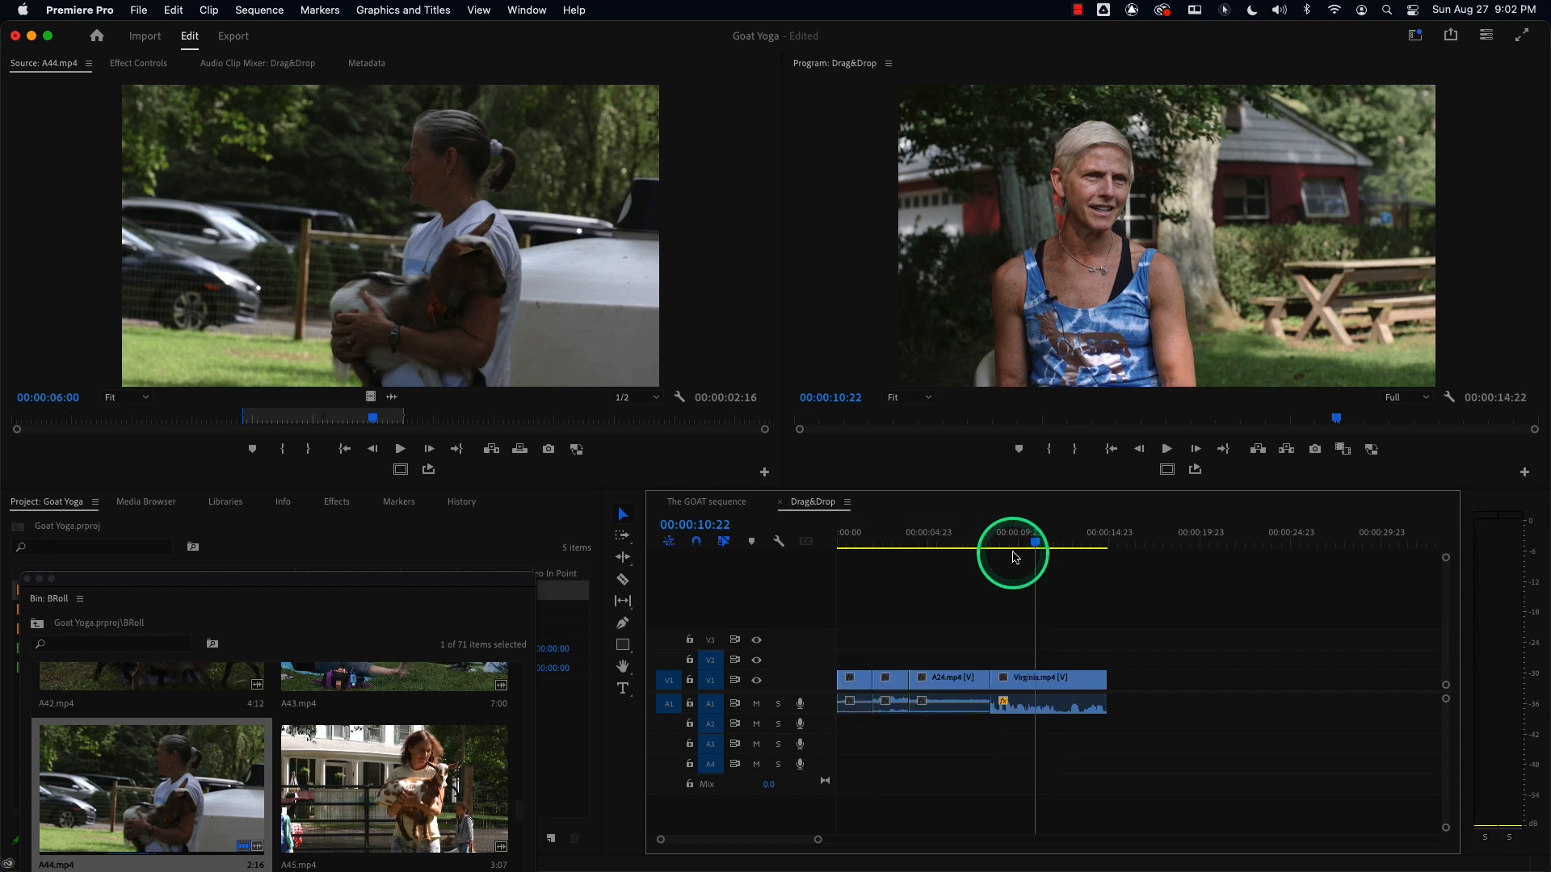
pyautogui.click(993, 542)
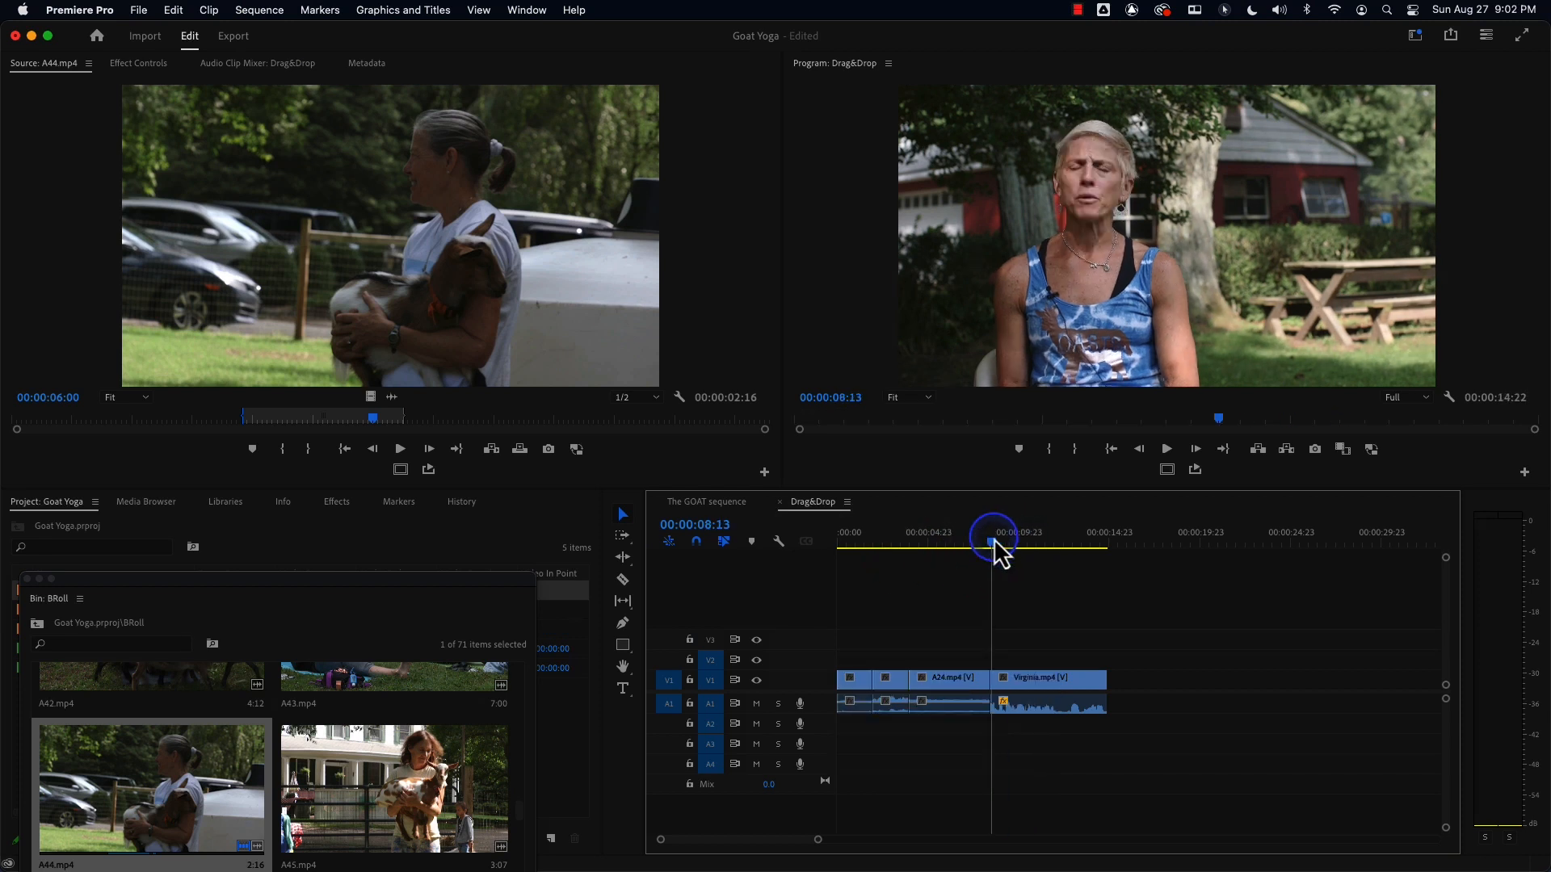
pyautogui.press('space')
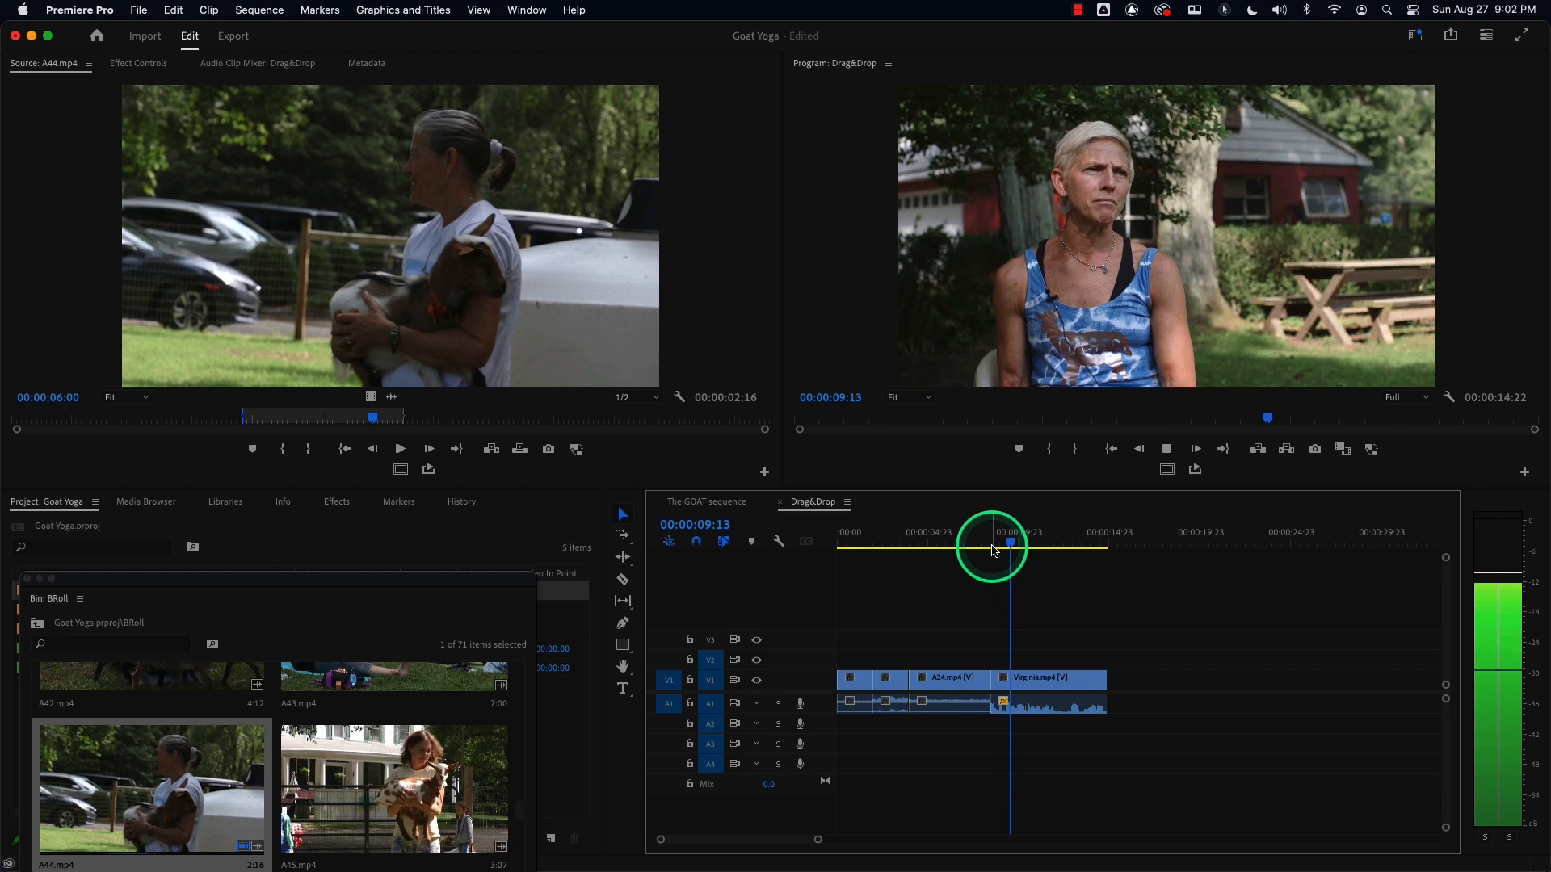
pyautogui.moveTo(1014, 542); pyautogui.dragTo(997, 541)
pyautogui.press('space')
pyautogui.press('space')
pyautogui.press('space')
pyautogui.press('space')
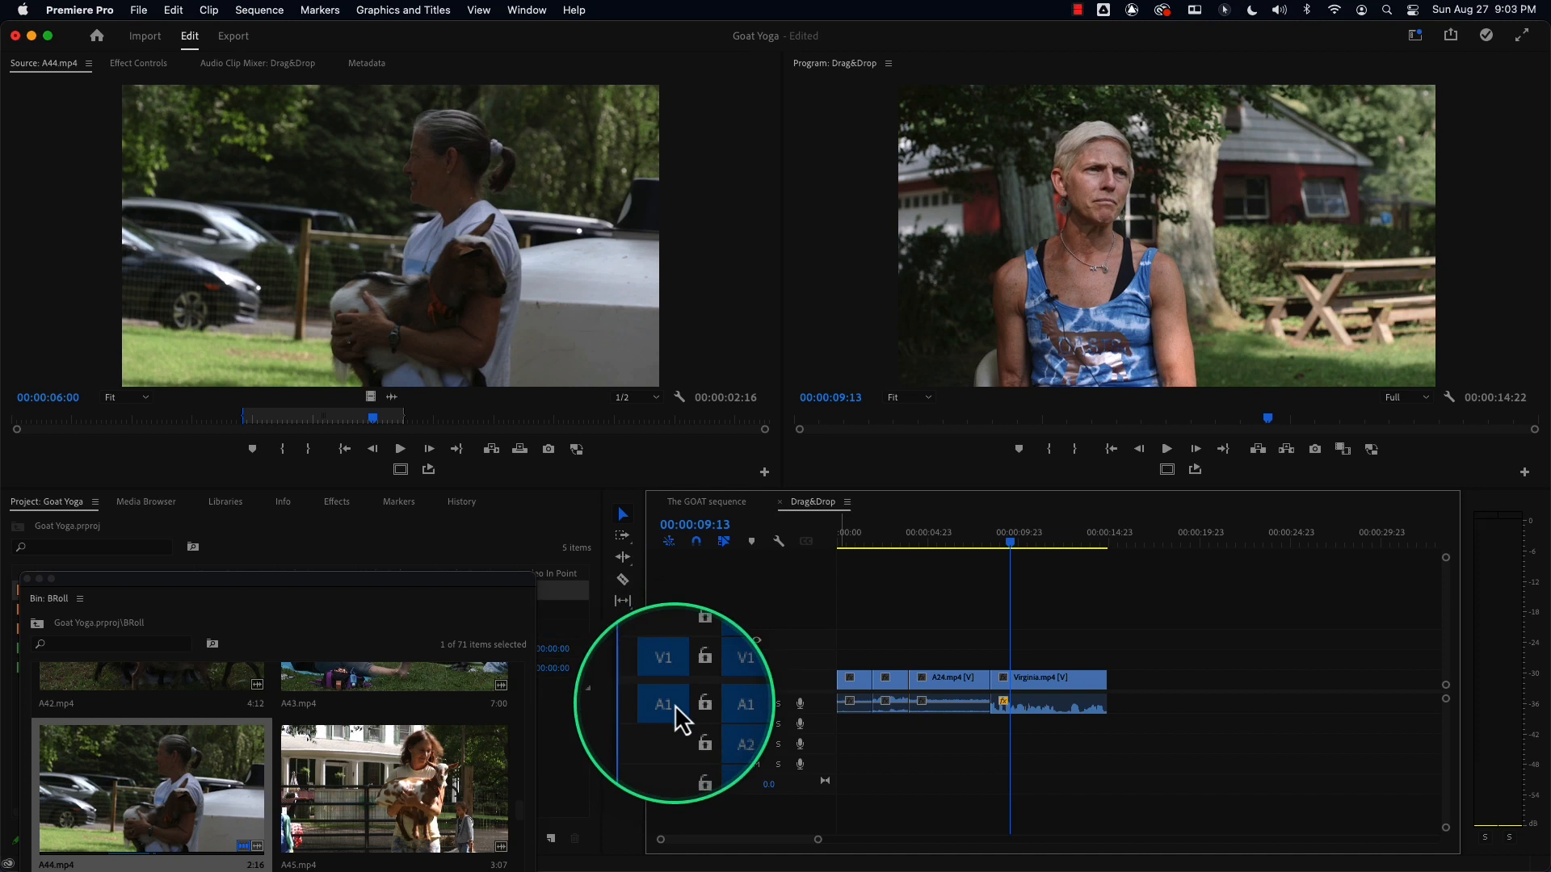
# Drag only the video of the marked A44.mp4 range onto V2 at 9:13.
pyautogui.click(672, 703)
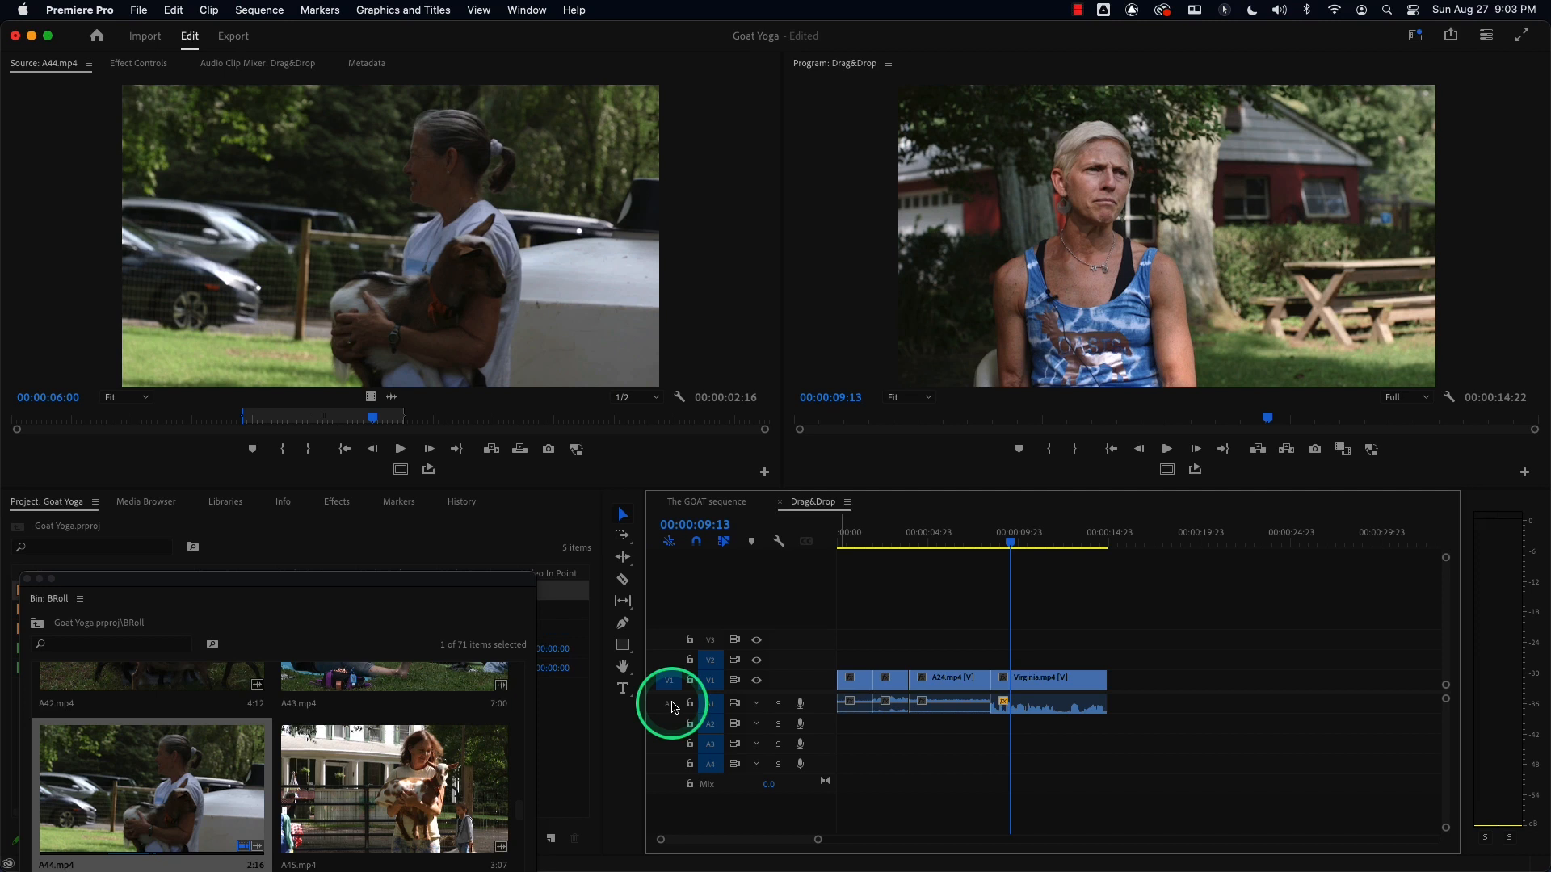
pyautogui.moveTo(346, 249); pyautogui.dragTo(374, 201)
pyautogui.click(670, 704)
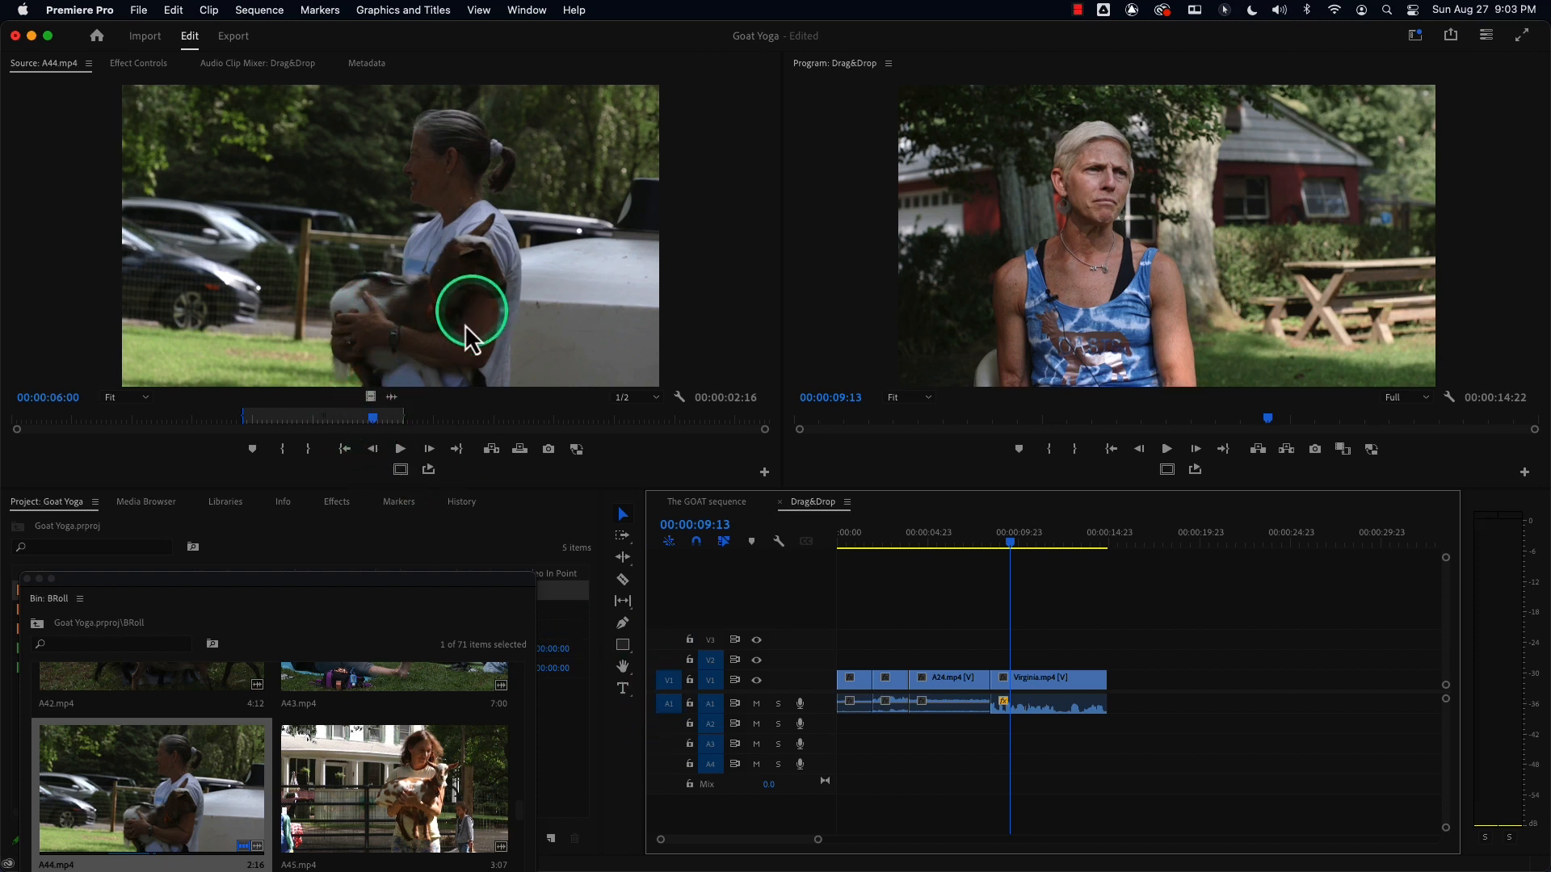
pyautogui.moveTo(369, 398); pyautogui.dragTo(1023, 660)
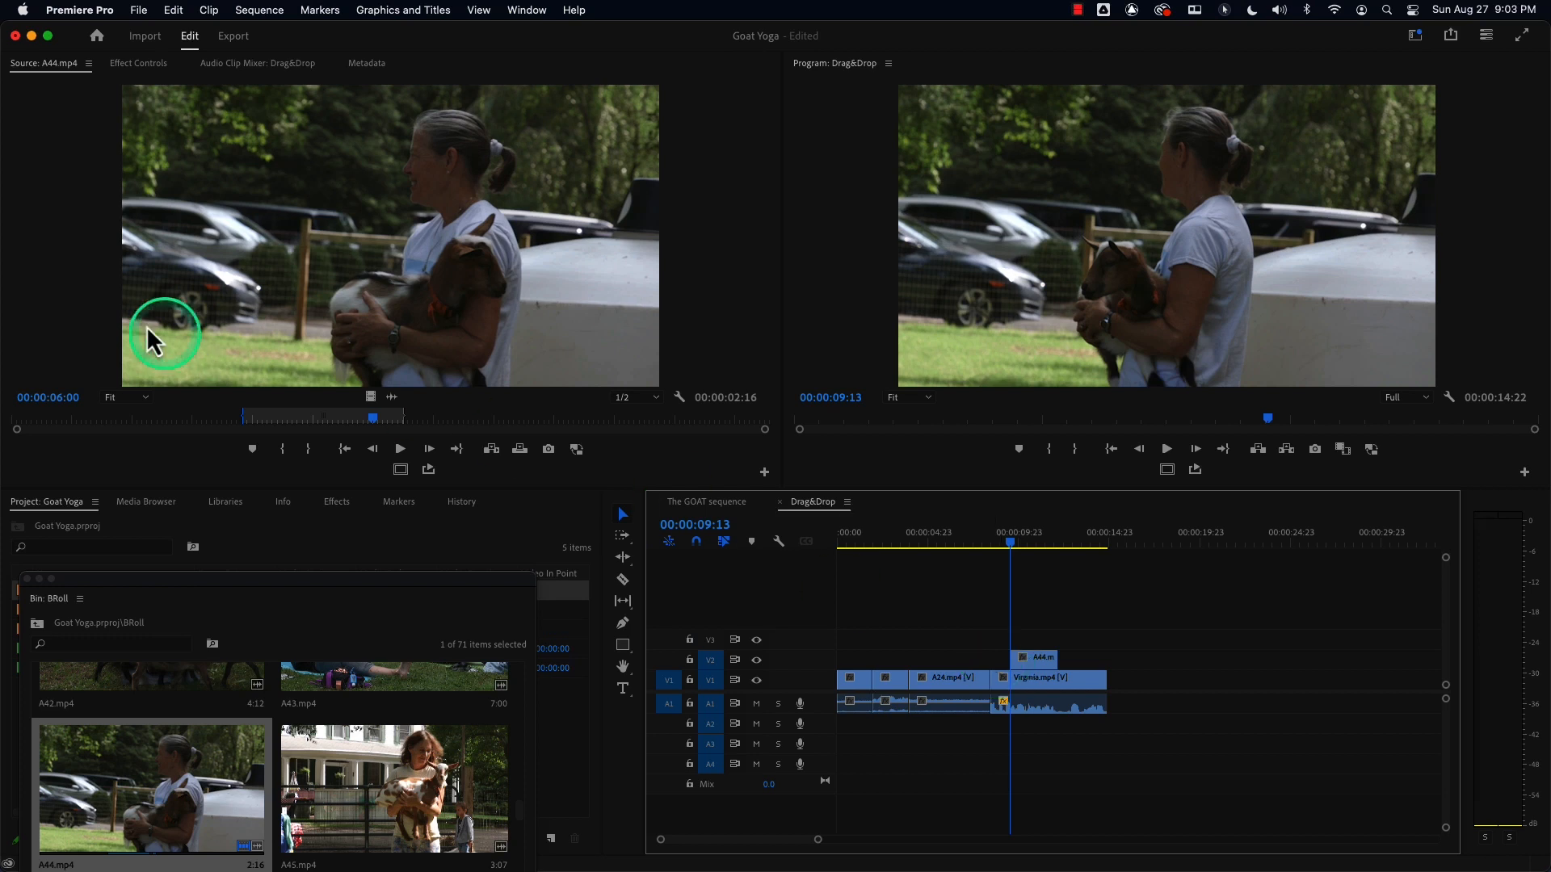
# Clear the A44.mp4 In/Out marks and drag its whole video onto V2 at 9:13.
pyautogui.click(367, 419)
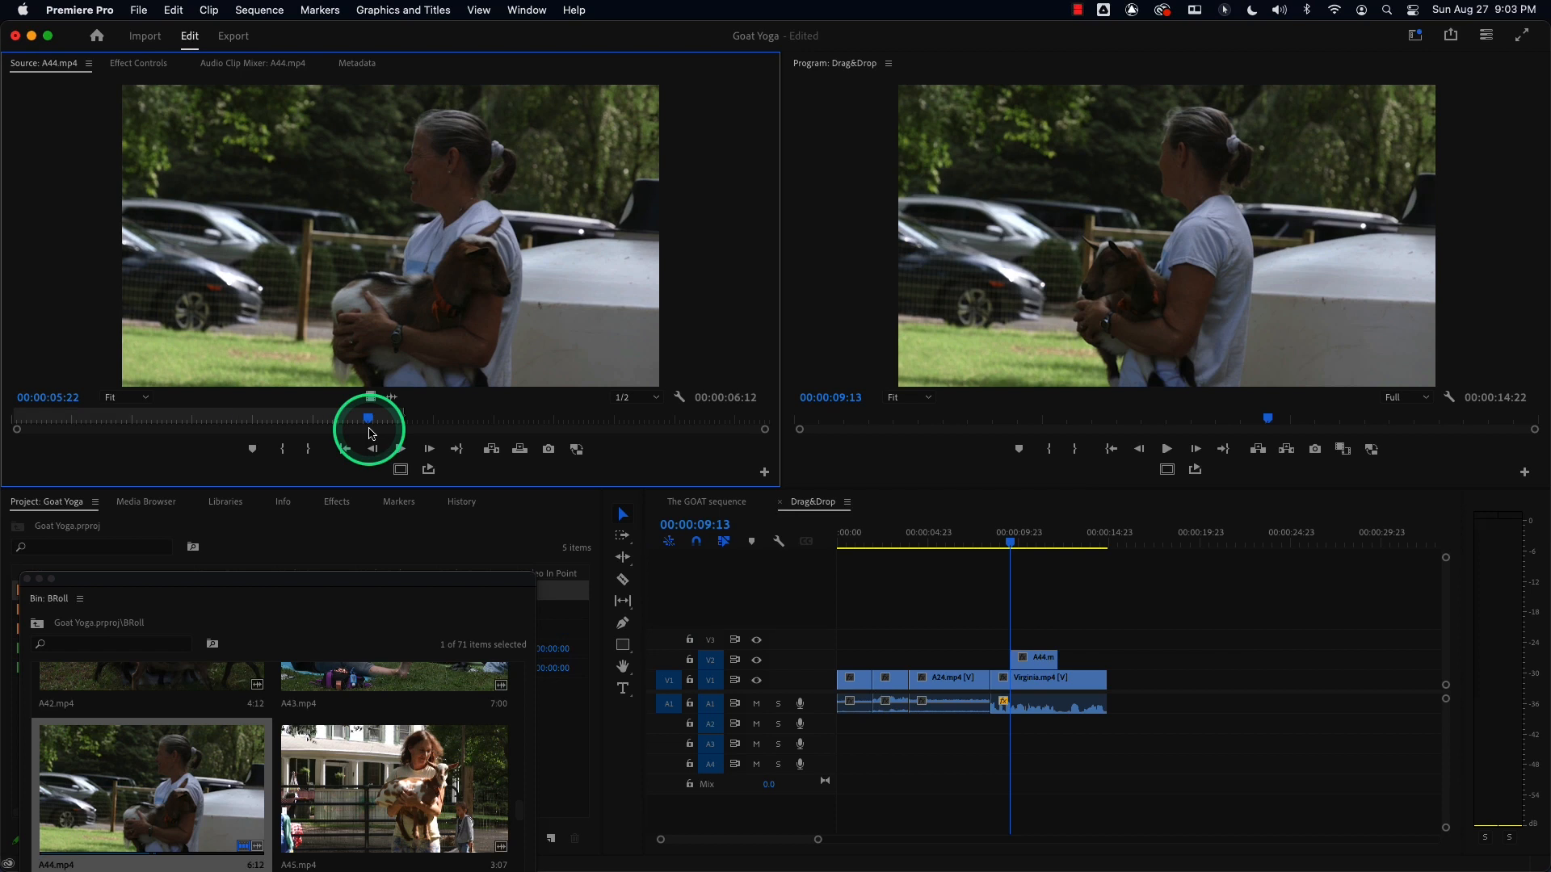
pyautogui.hotkey('alt', 'x')
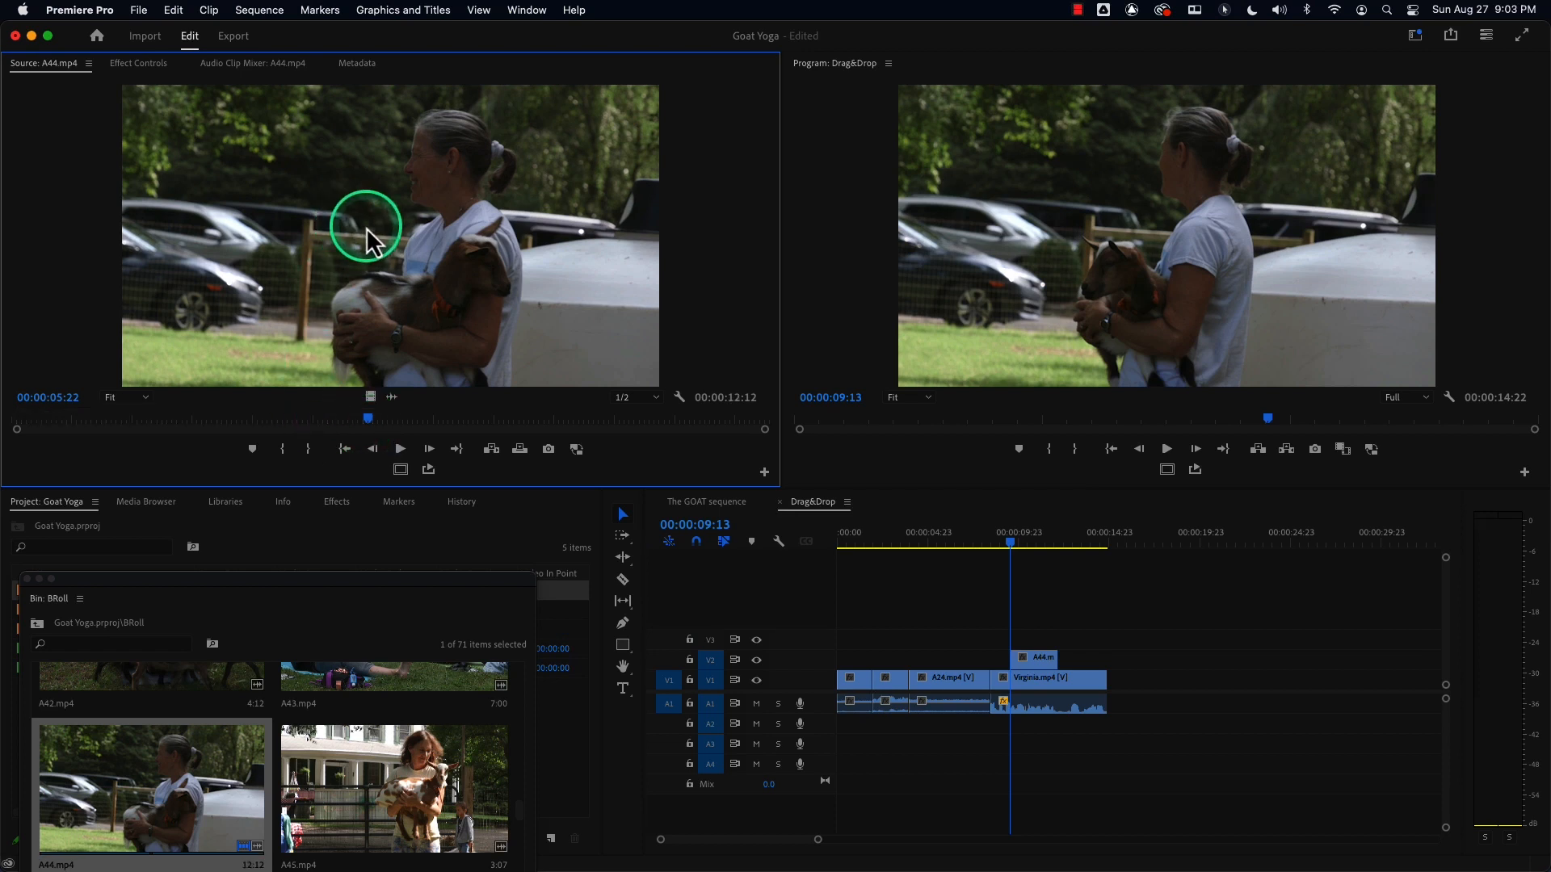
pyautogui.moveTo(371, 396); pyautogui.dragTo(1019, 659)
# Mark a sequence In/Out from about 12:06 to 22:09 and untarget the V1 and A1 tracks.
pyautogui.moveTo(1098, 532); pyautogui.dragTo(1062, 536)
pyautogui.press('i')
pyautogui.moveTo(1191, 540); pyautogui.dragTo(1239, 546)
pyautogui.press('o')
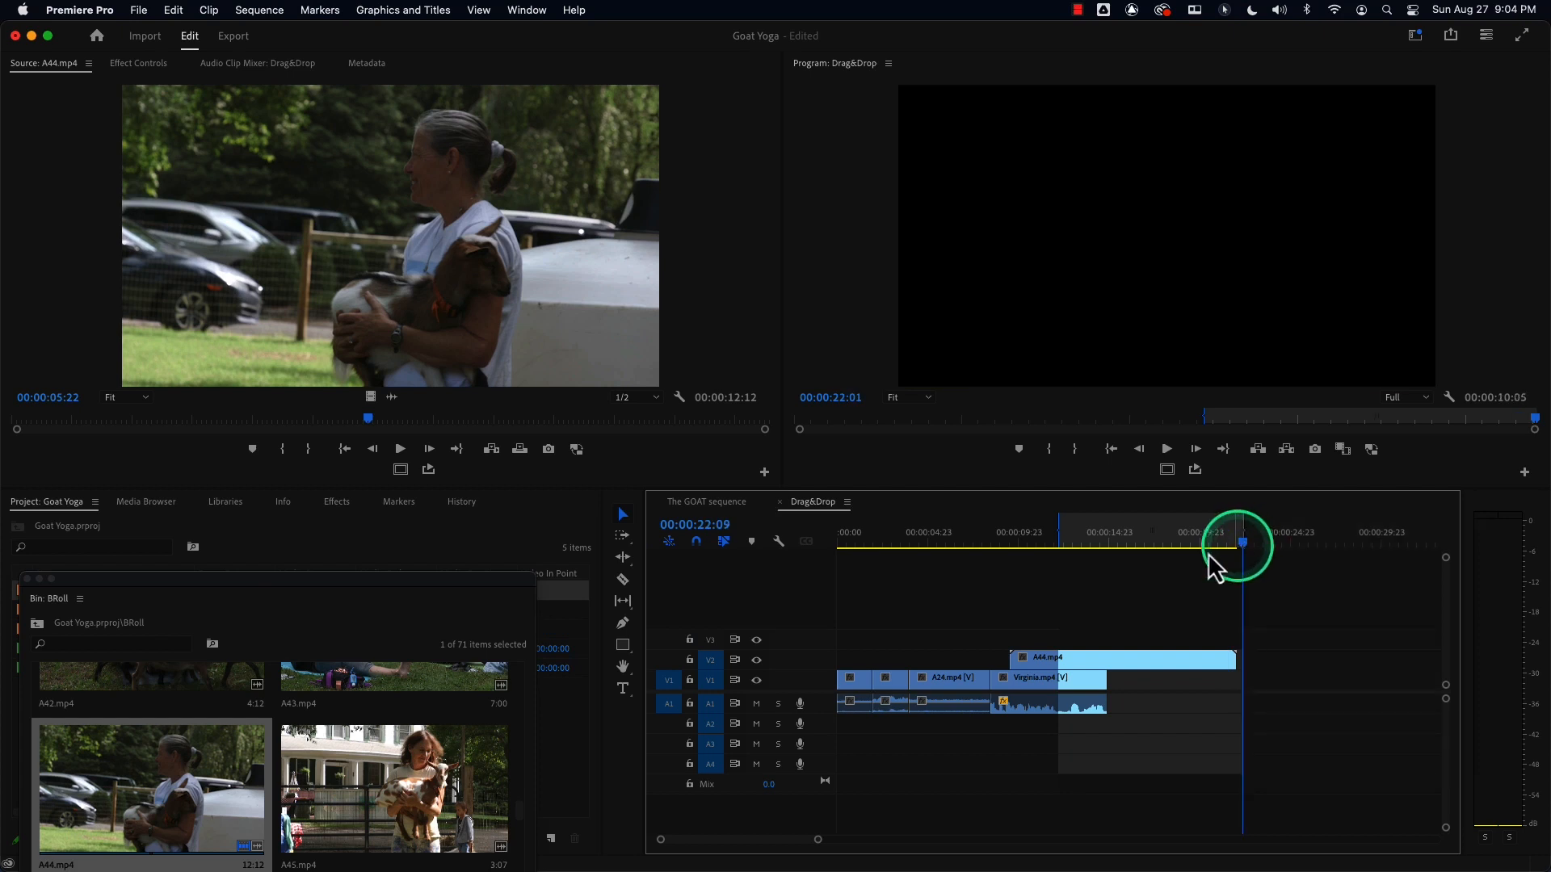
pyautogui.click(710, 680)
pyautogui.click(711, 703)
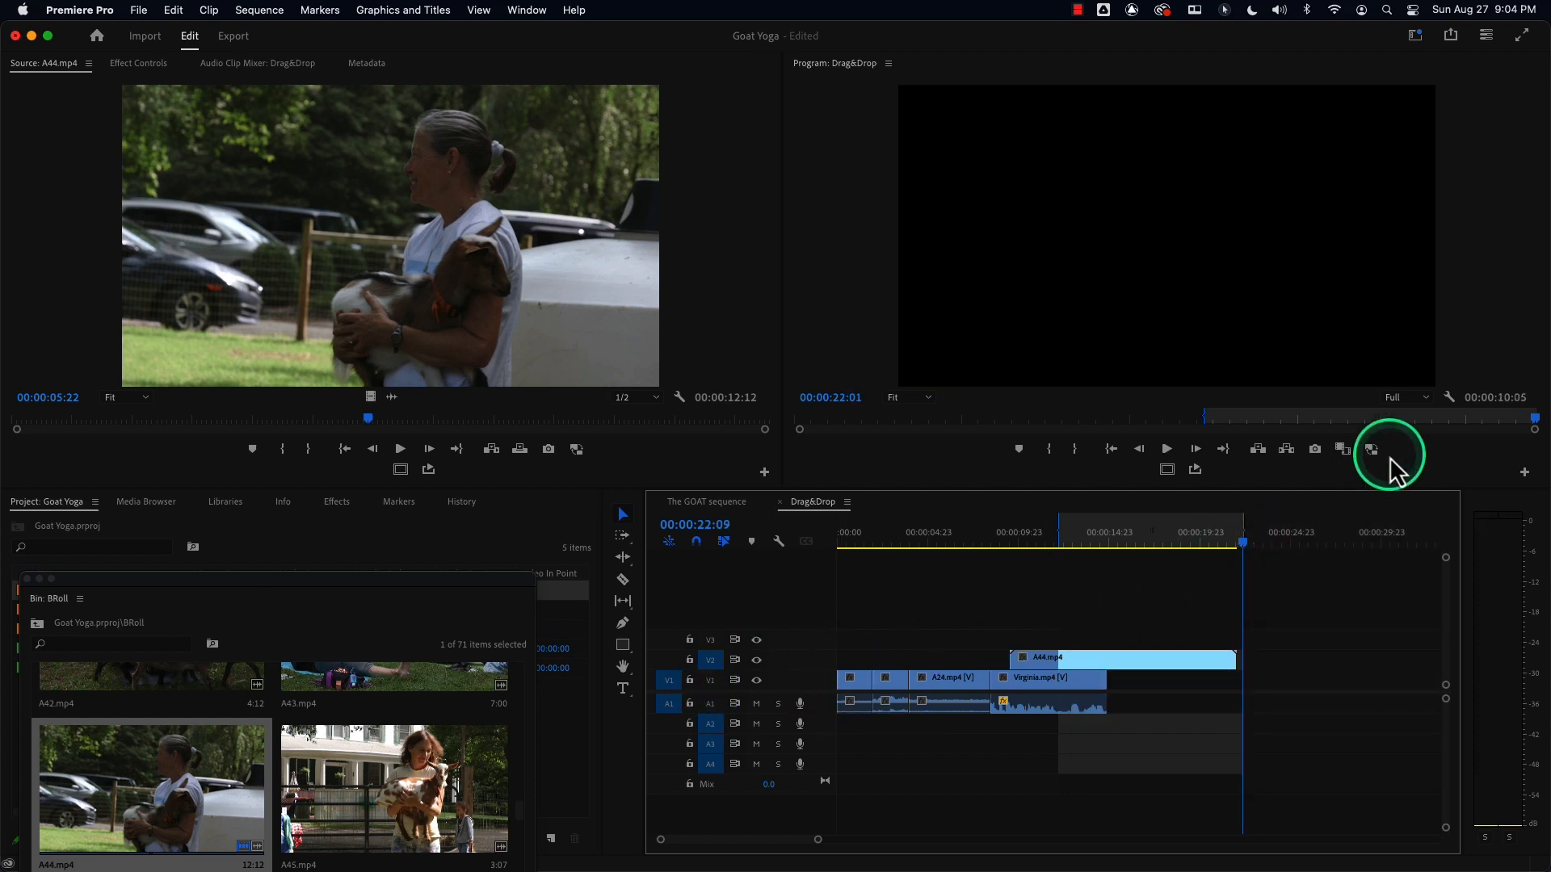
# Lift the marked sequence range out of the A44.mp4 clip on V2.
pyautogui.click(1259, 450)
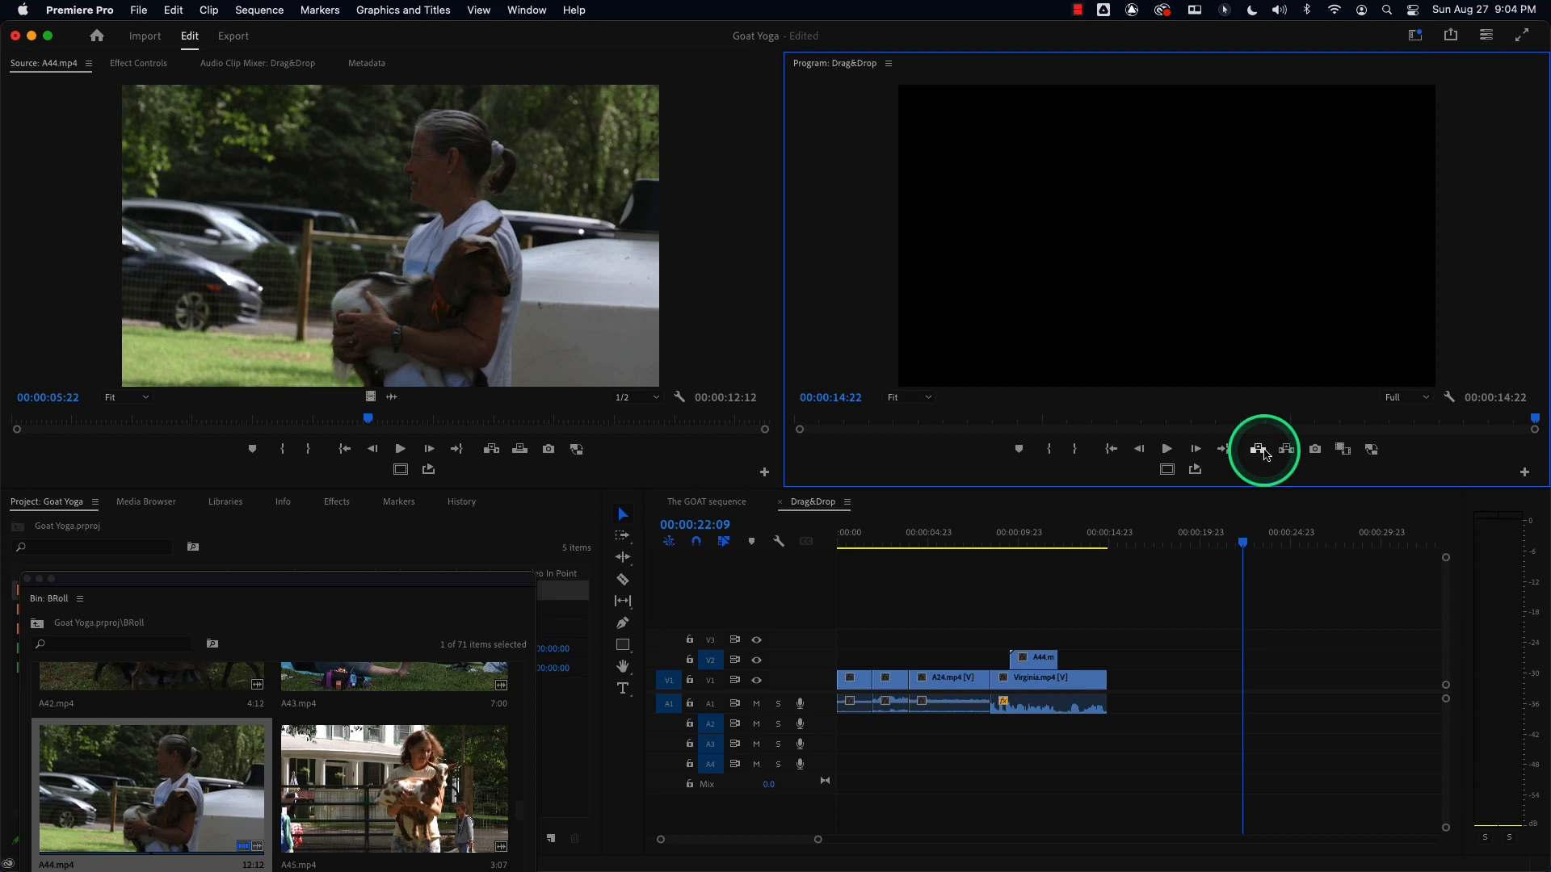
# Mark a sequence In/Out range of about 1:23 ending at 8:10, target V1 and A1, and extract that range.
pyautogui.moveTo(1007, 543)
pyautogui.mouseDown()
pyautogui.moveTo(989, 545)
pyautogui.moveTo(1004, 553)
pyautogui.mouseUp()
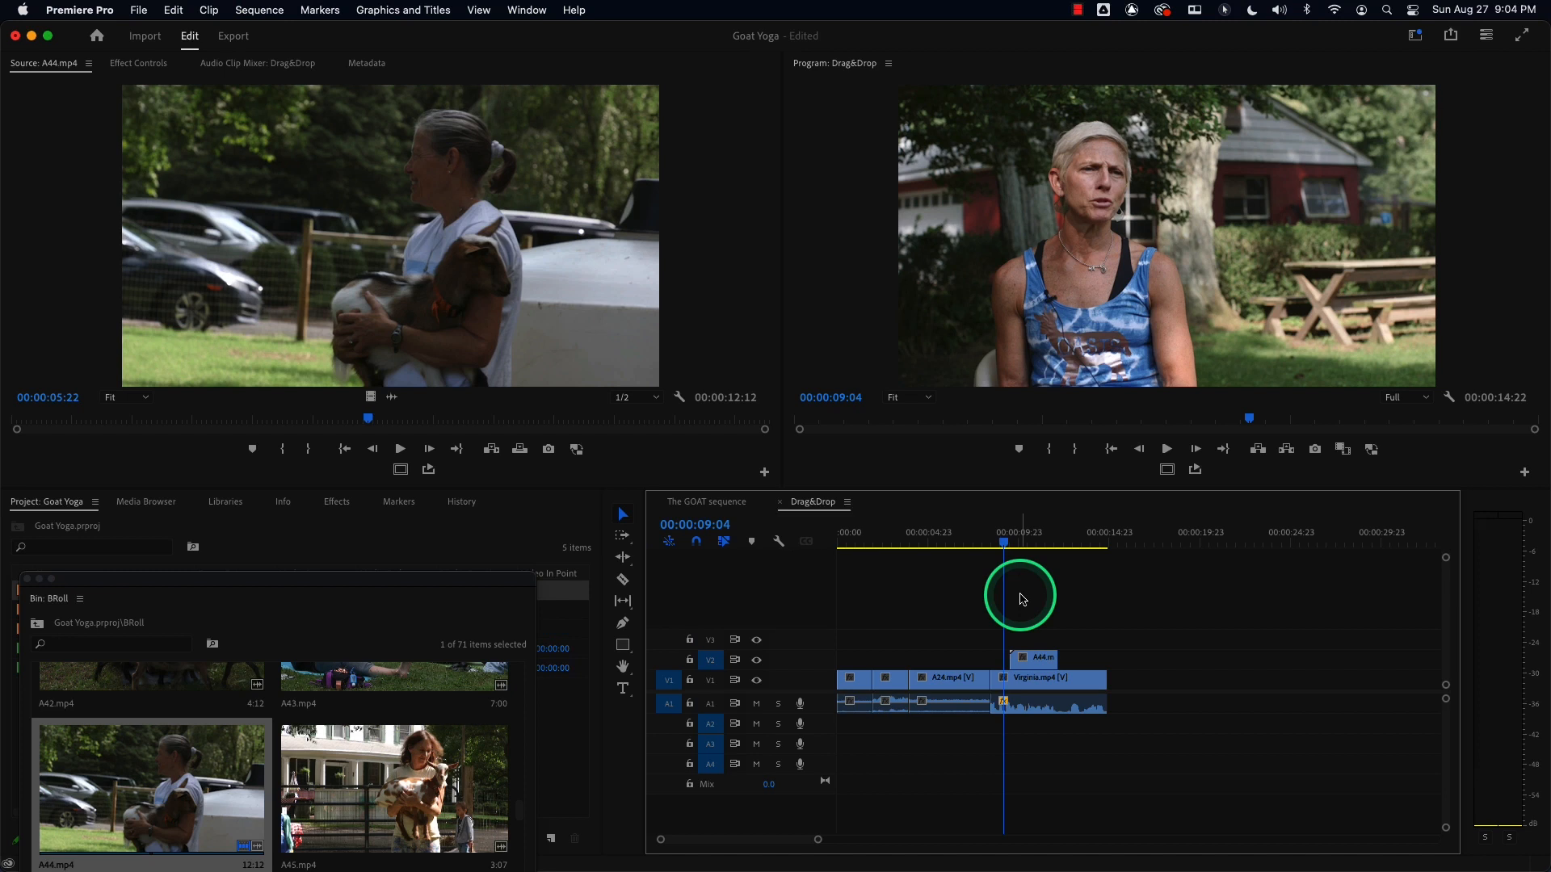
pyautogui.moveTo(909, 540)
pyautogui.mouseDown()
pyautogui.moveTo(935, 543)
pyautogui.moveTo(865, 547)
pyautogui.moveTo(991, 545)
pyautogui.mouseUp()
pyautogui.press('i')
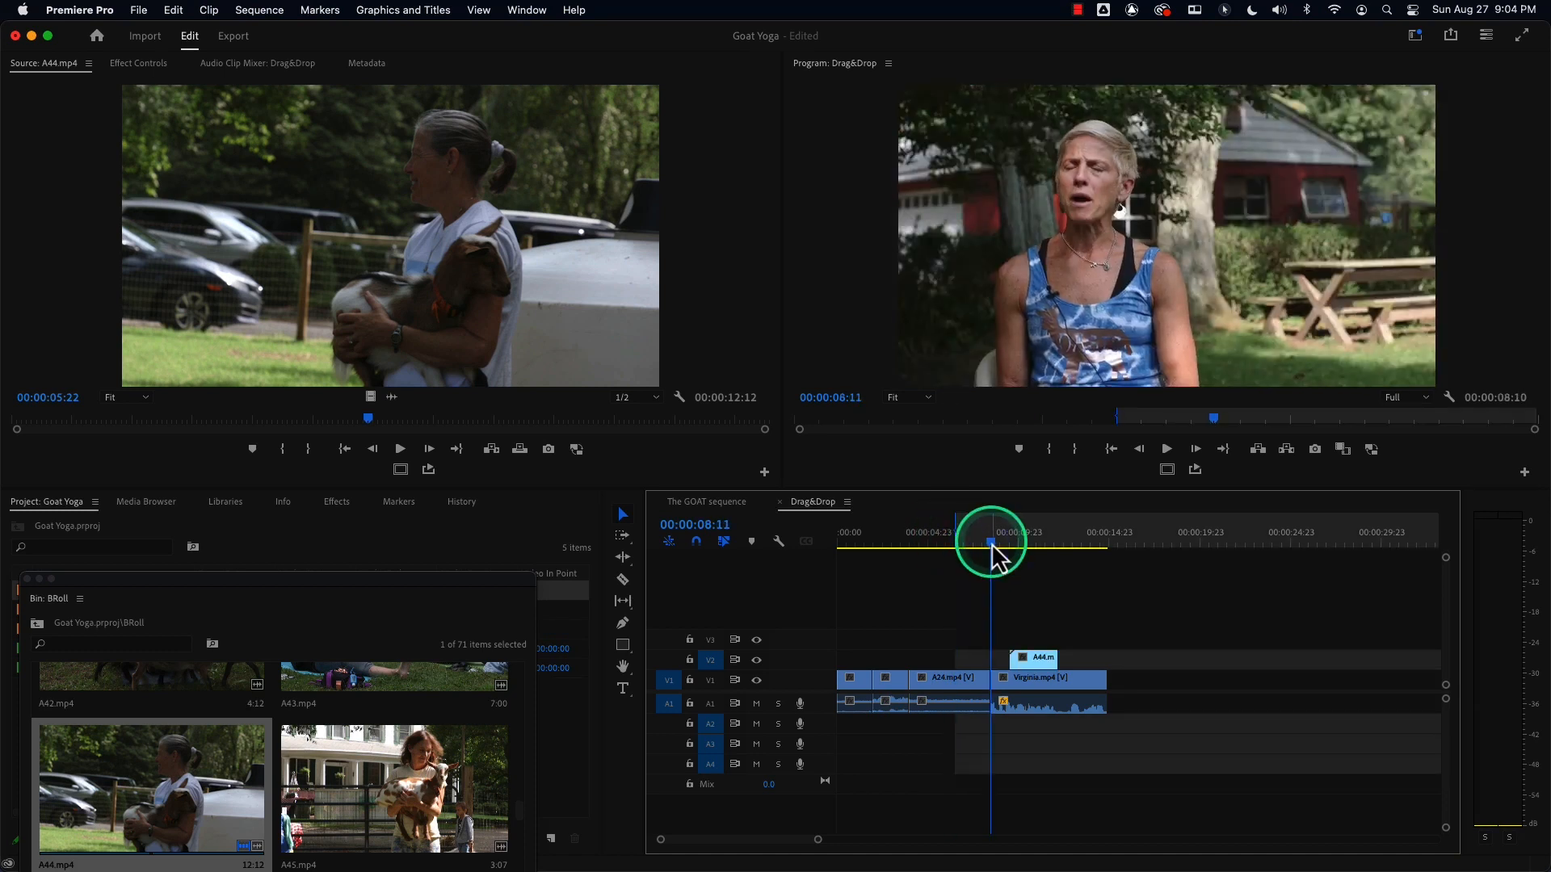
pyautogui.press('space')
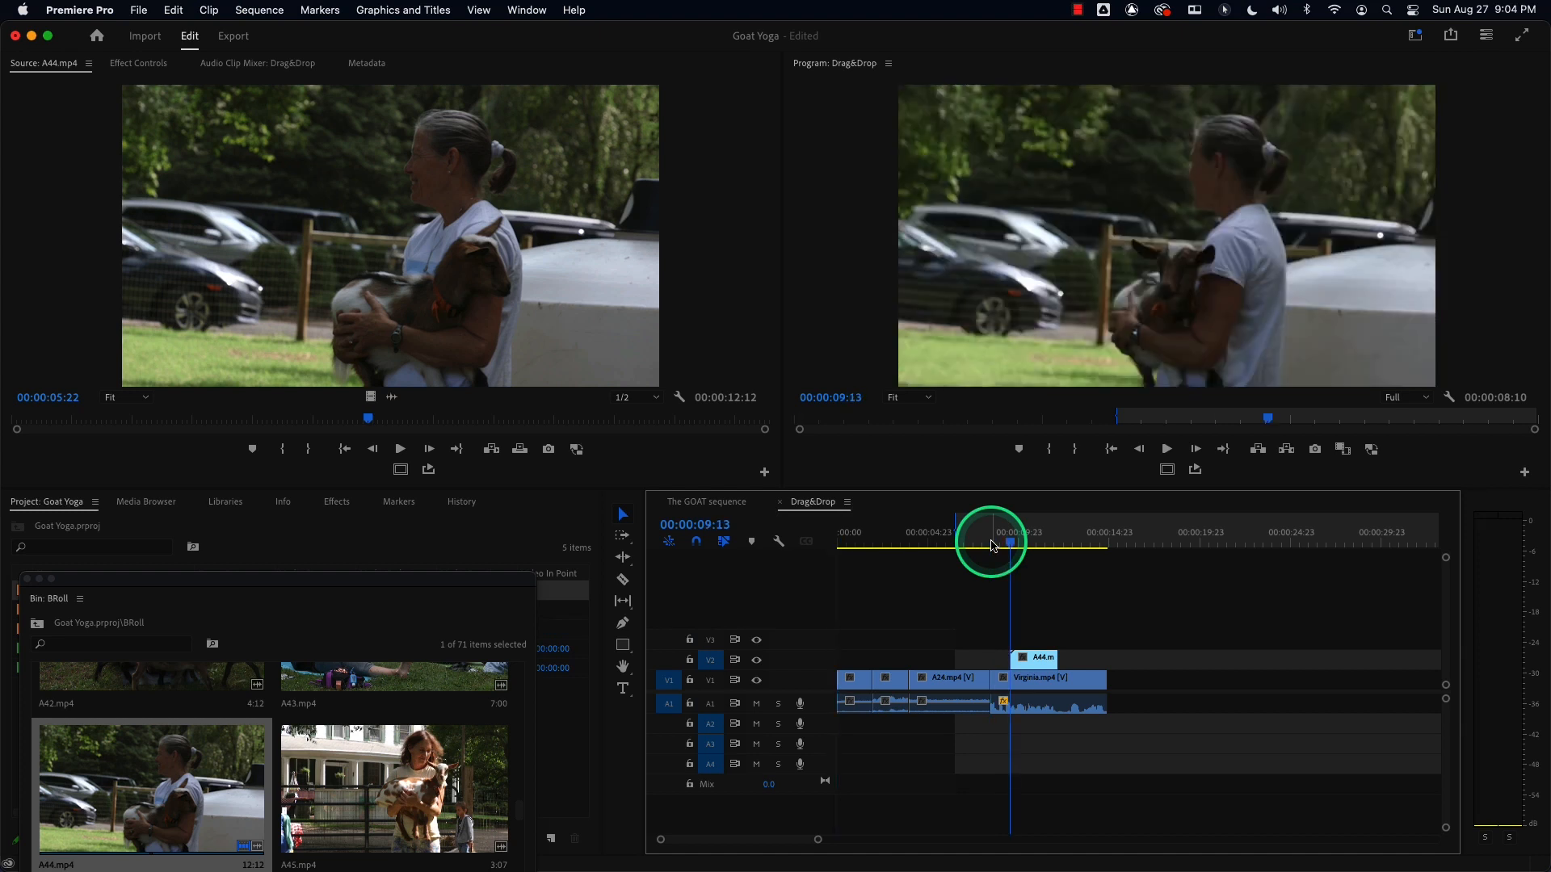
pyautogui.click(715, 696)
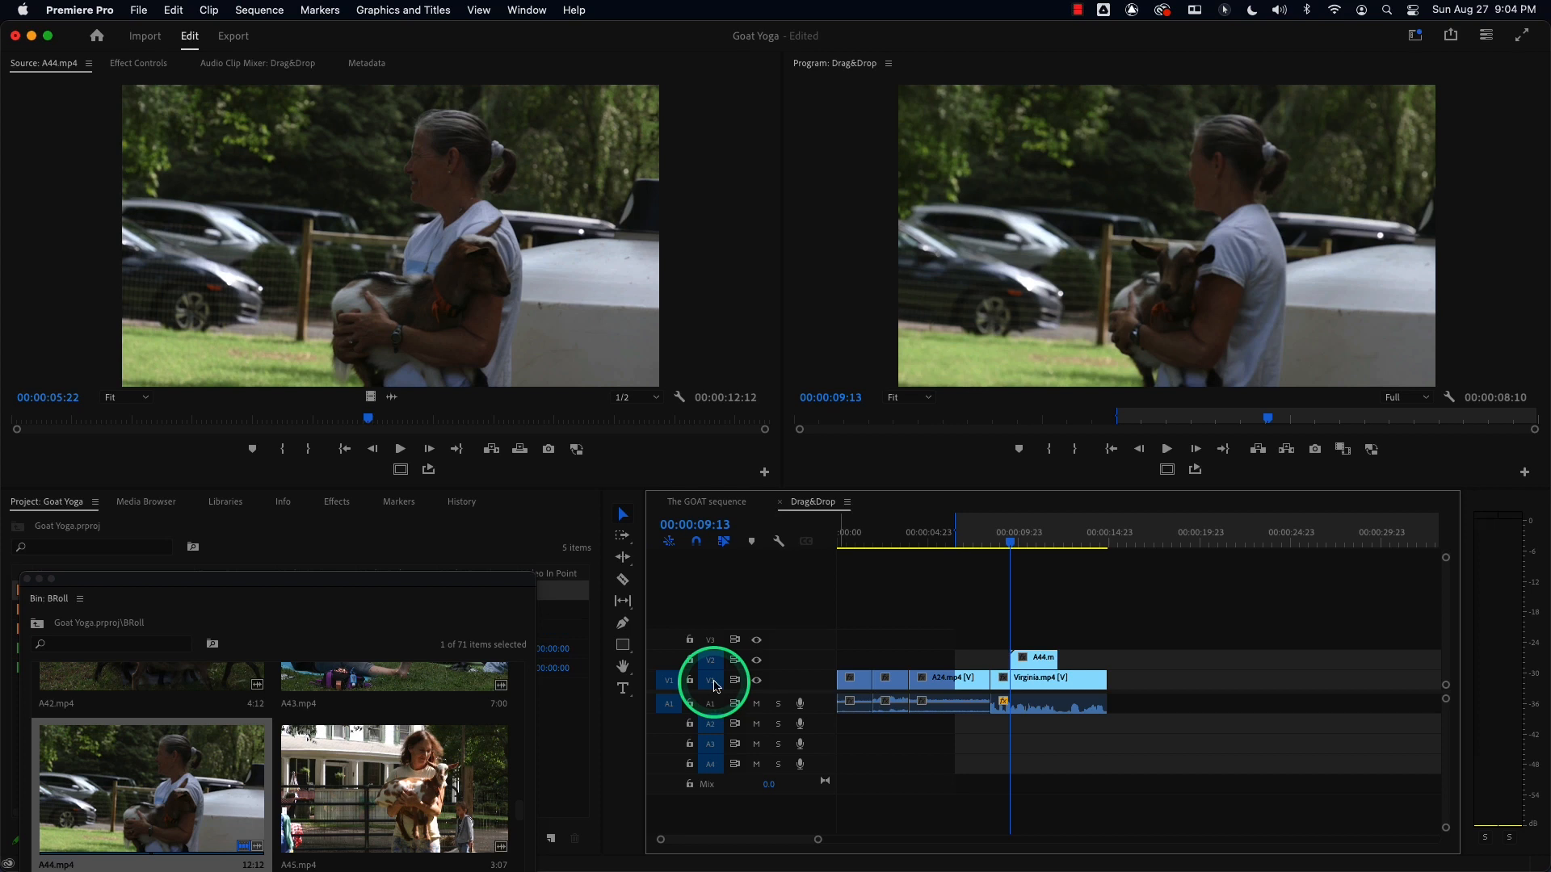
pyautogui.press('Up')
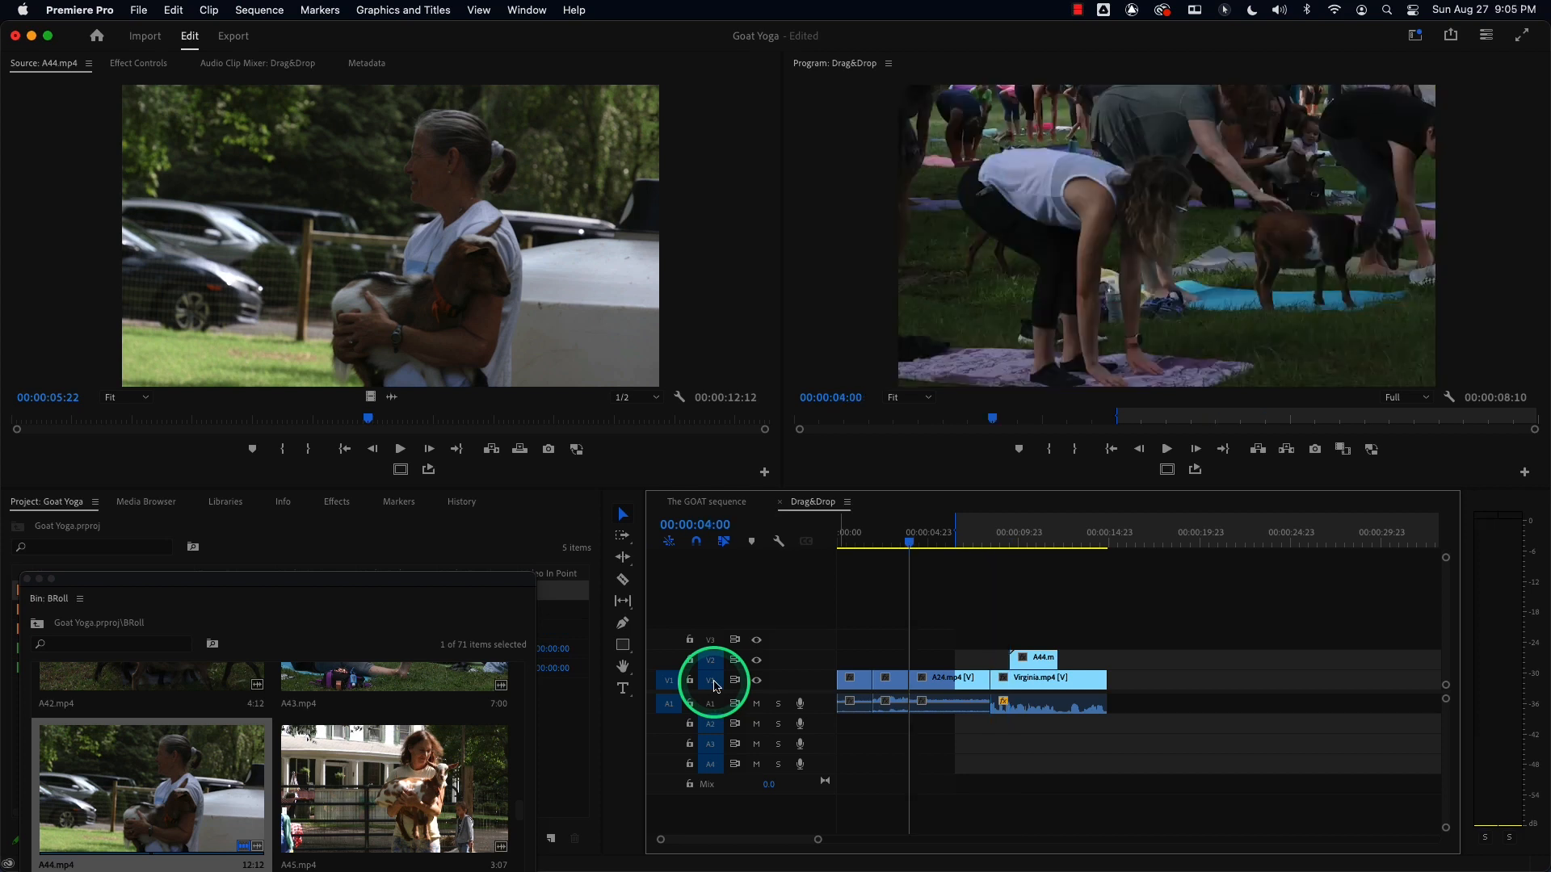
pyautogui.press('Left')
pyautogui.press('o')
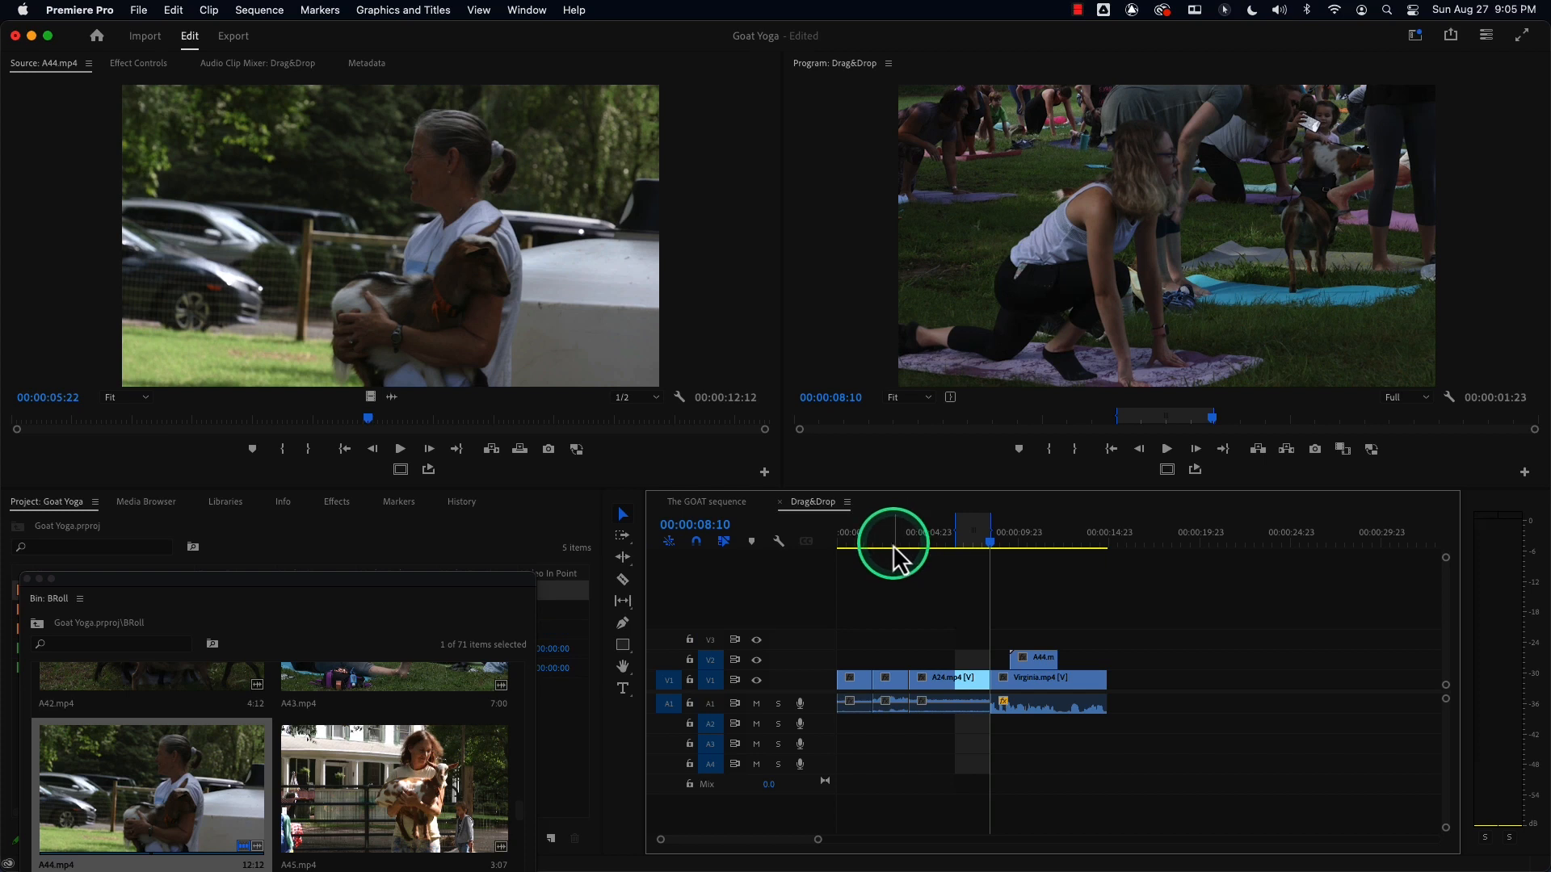
pyautogui.click(709, 704)
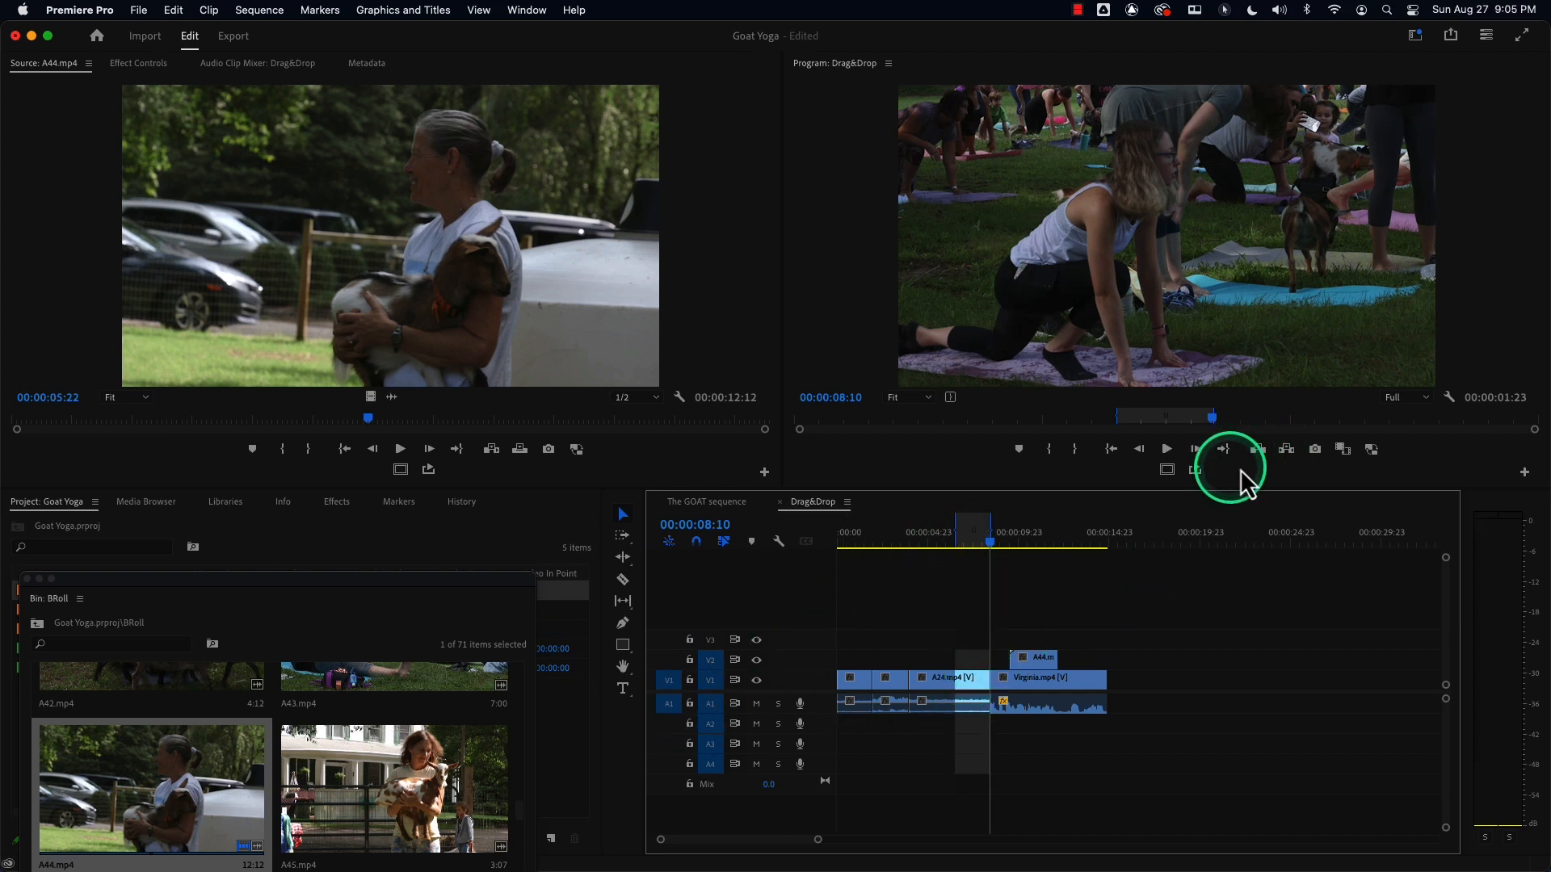
pyautogui.click(1287, 451)
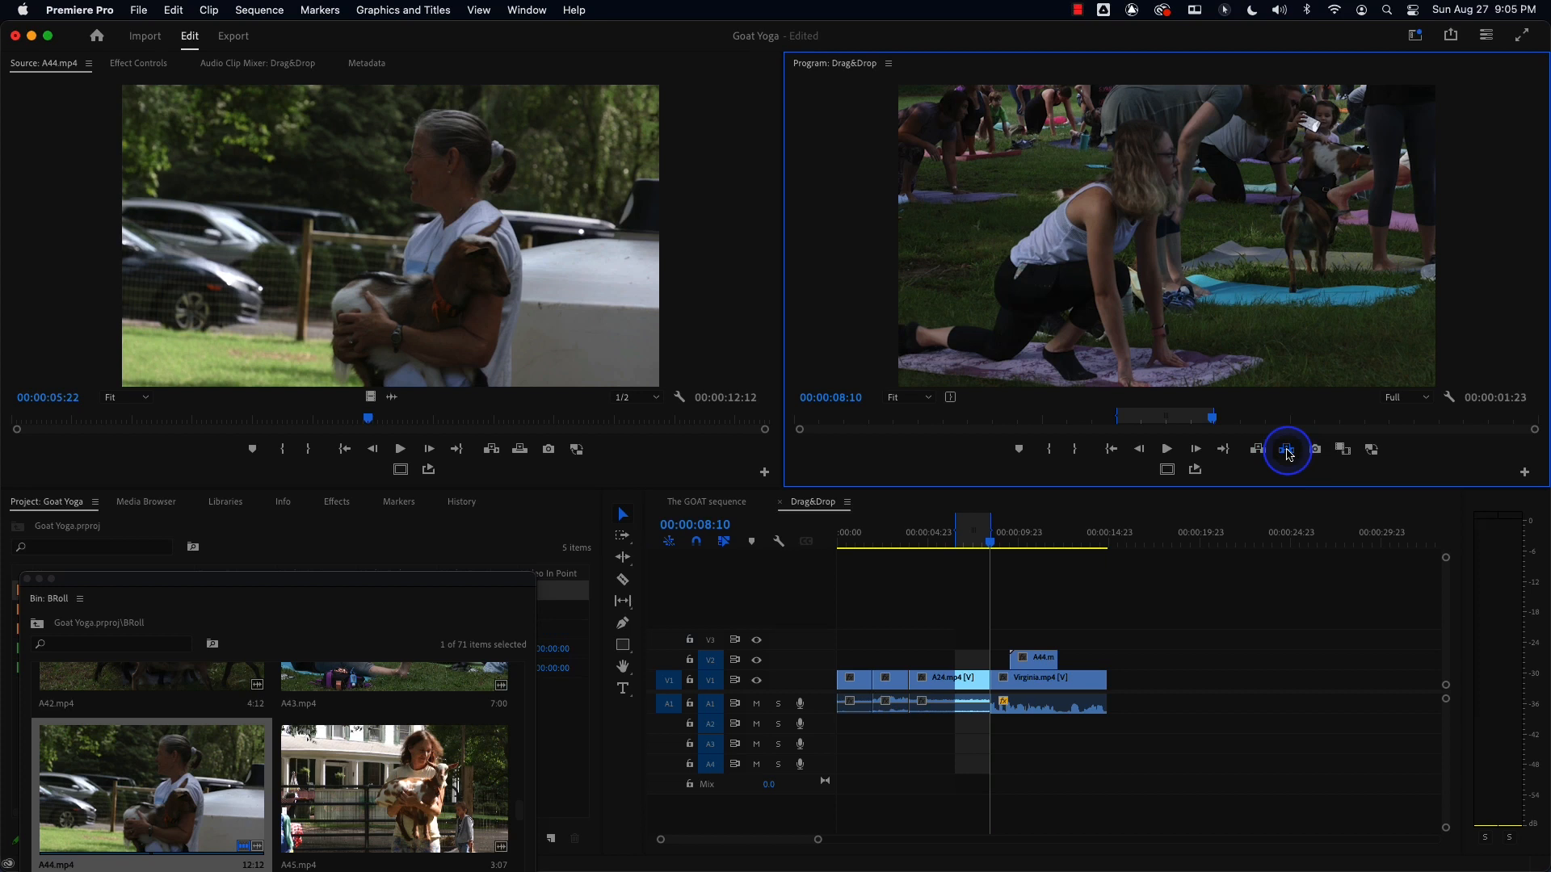
# Play the sequence from the start and park the playhead at about 4:18.
pyautogui.click(840, 541)
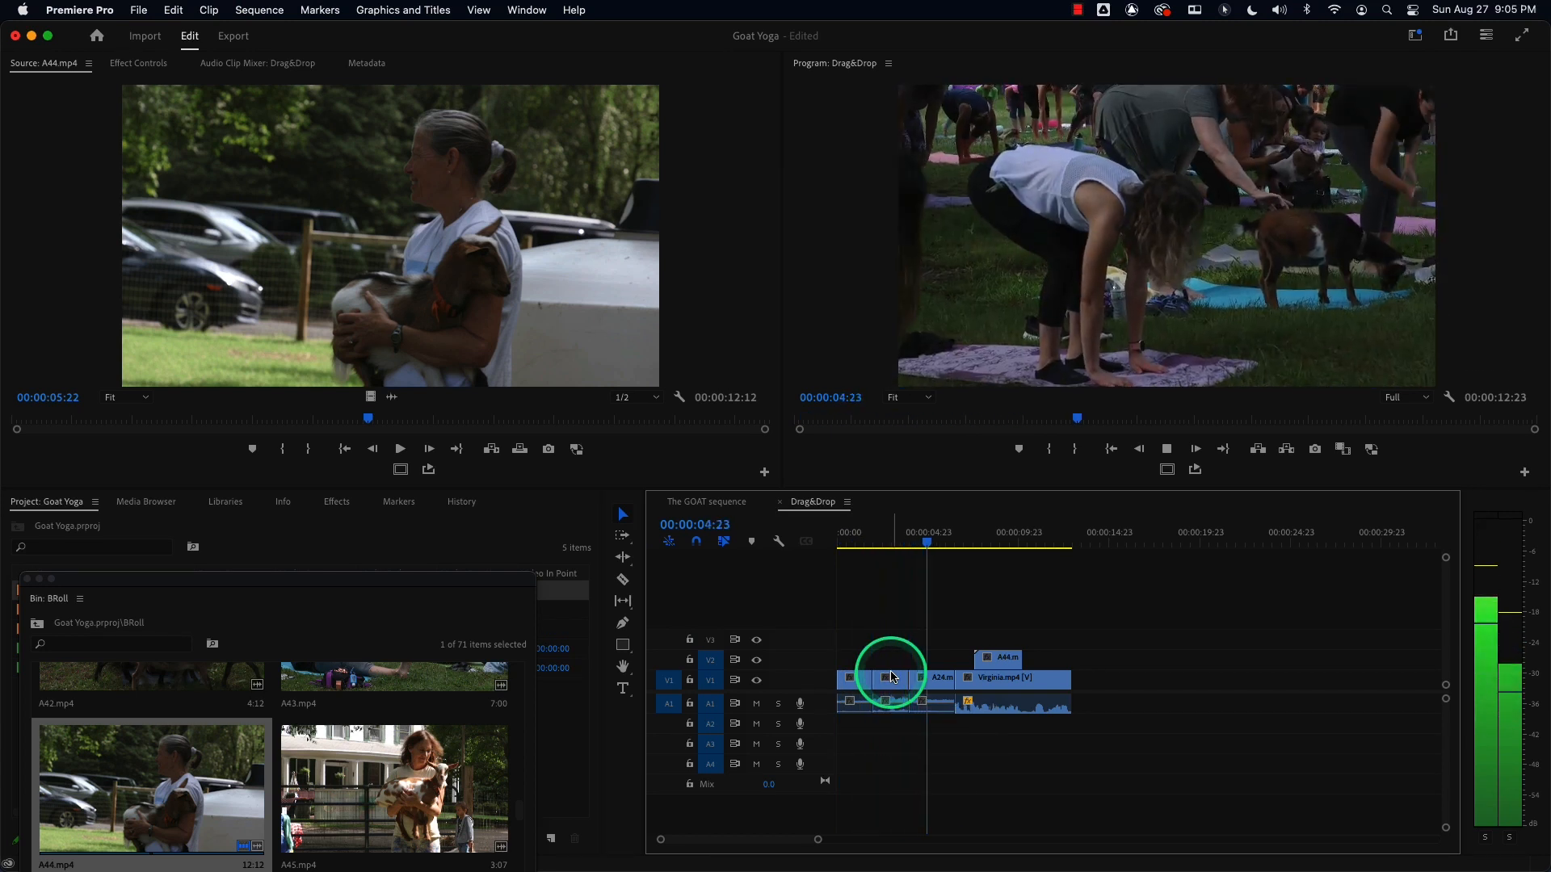
pyautogui.press('space')
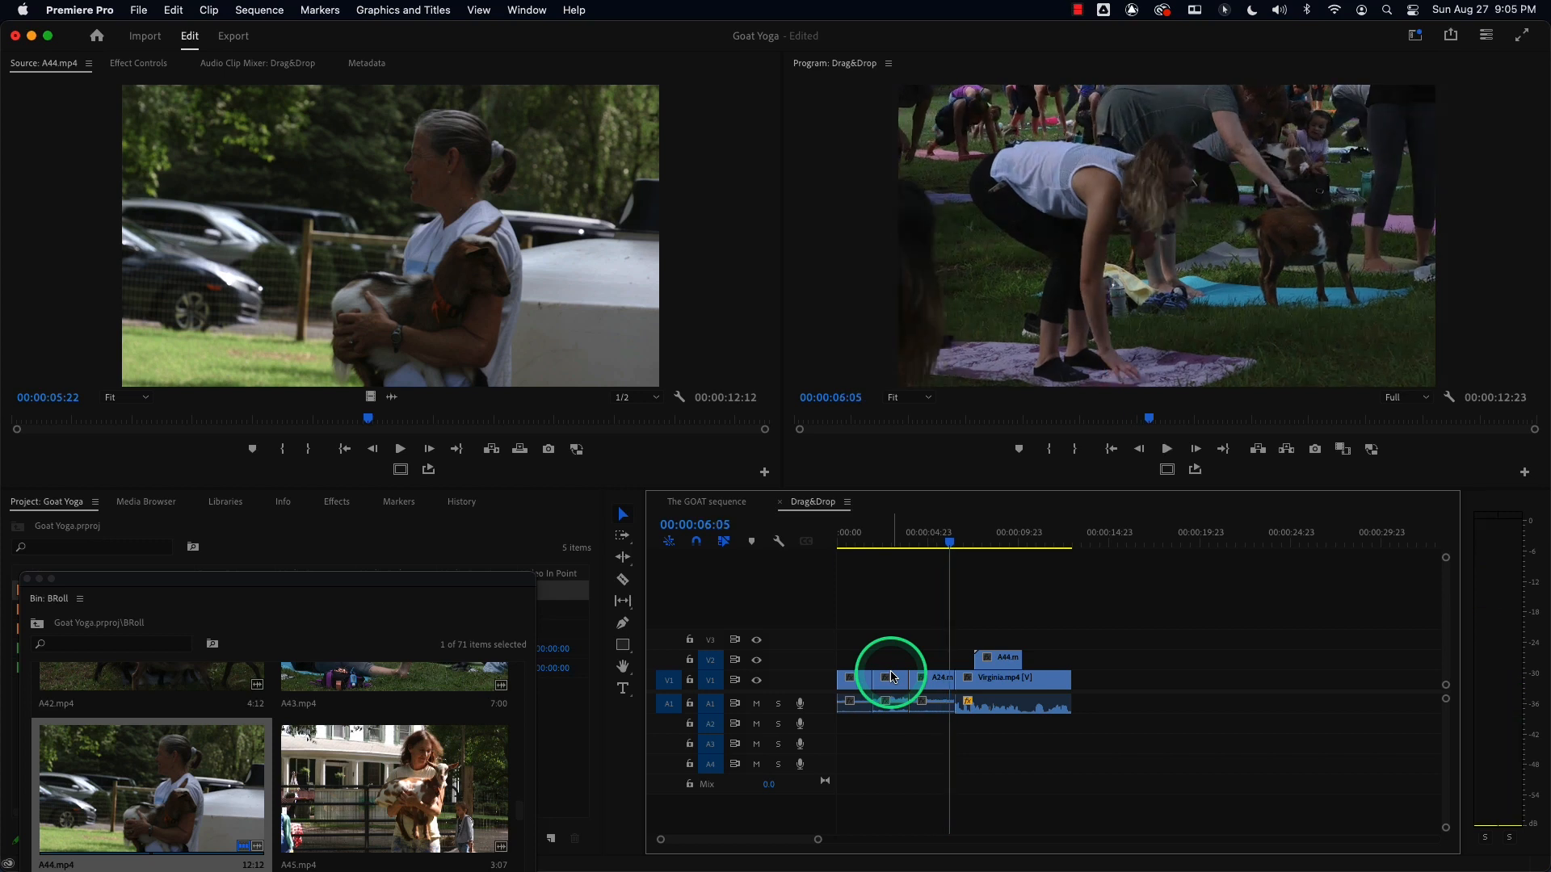
pyautogui.moveTo(946, 546)
pyautogui.mouseDown()
pyautogui.moveTo(834, 547)
pyautogui.moveTo(921, 552)
pyautogui.mouseUp()
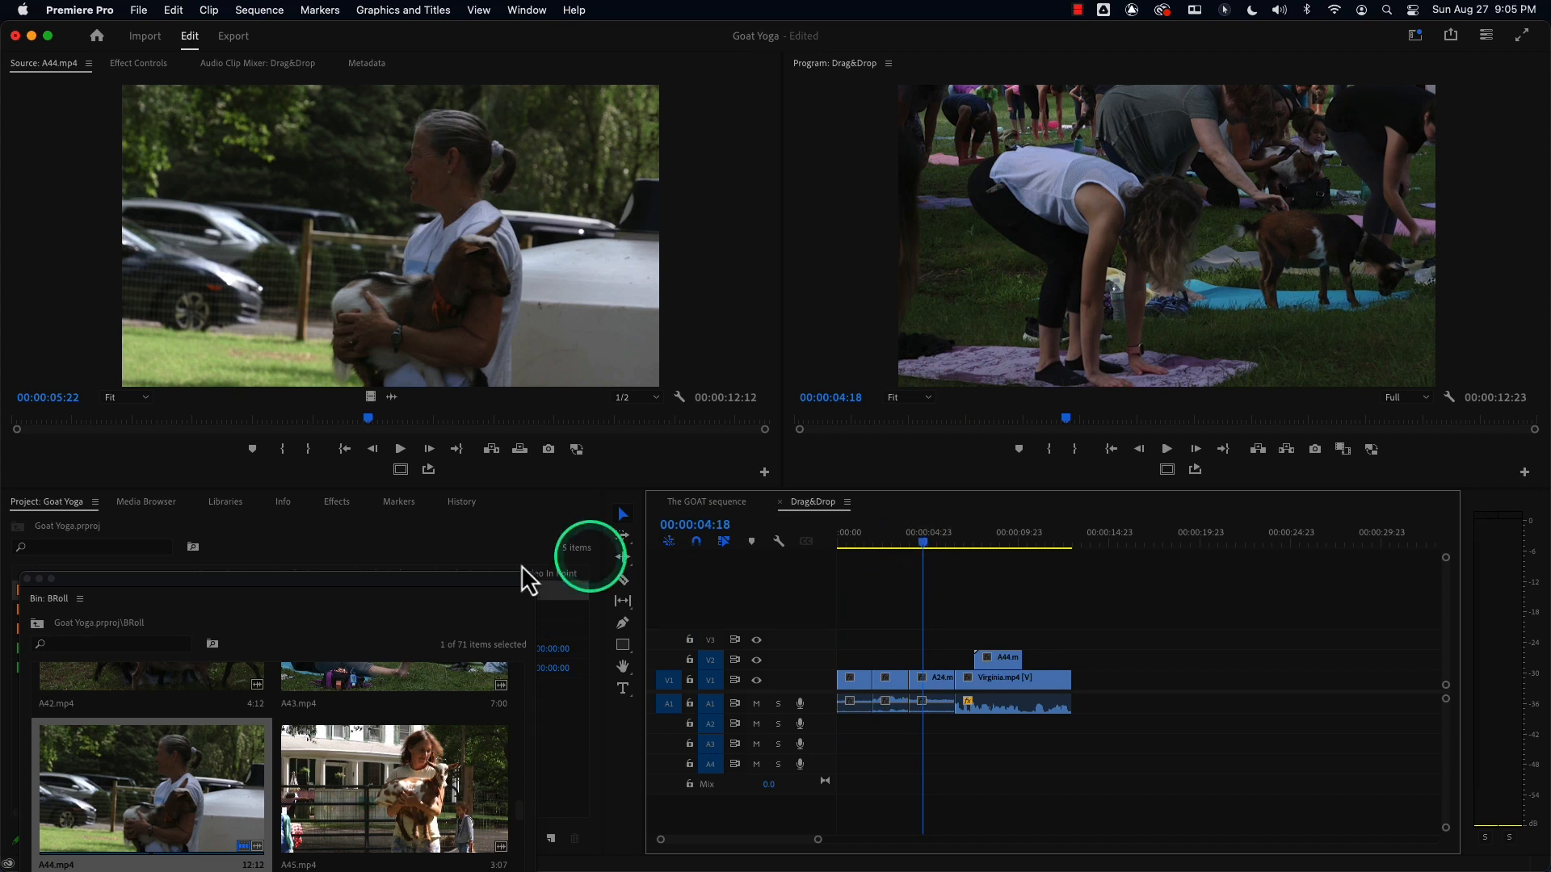
# Open B11.mp4 from the floating BRoll bin in the Source Monitor and close the bin window.
pyautogui.moveTo(376, 581); pyautogui.dragTo(456, 241)
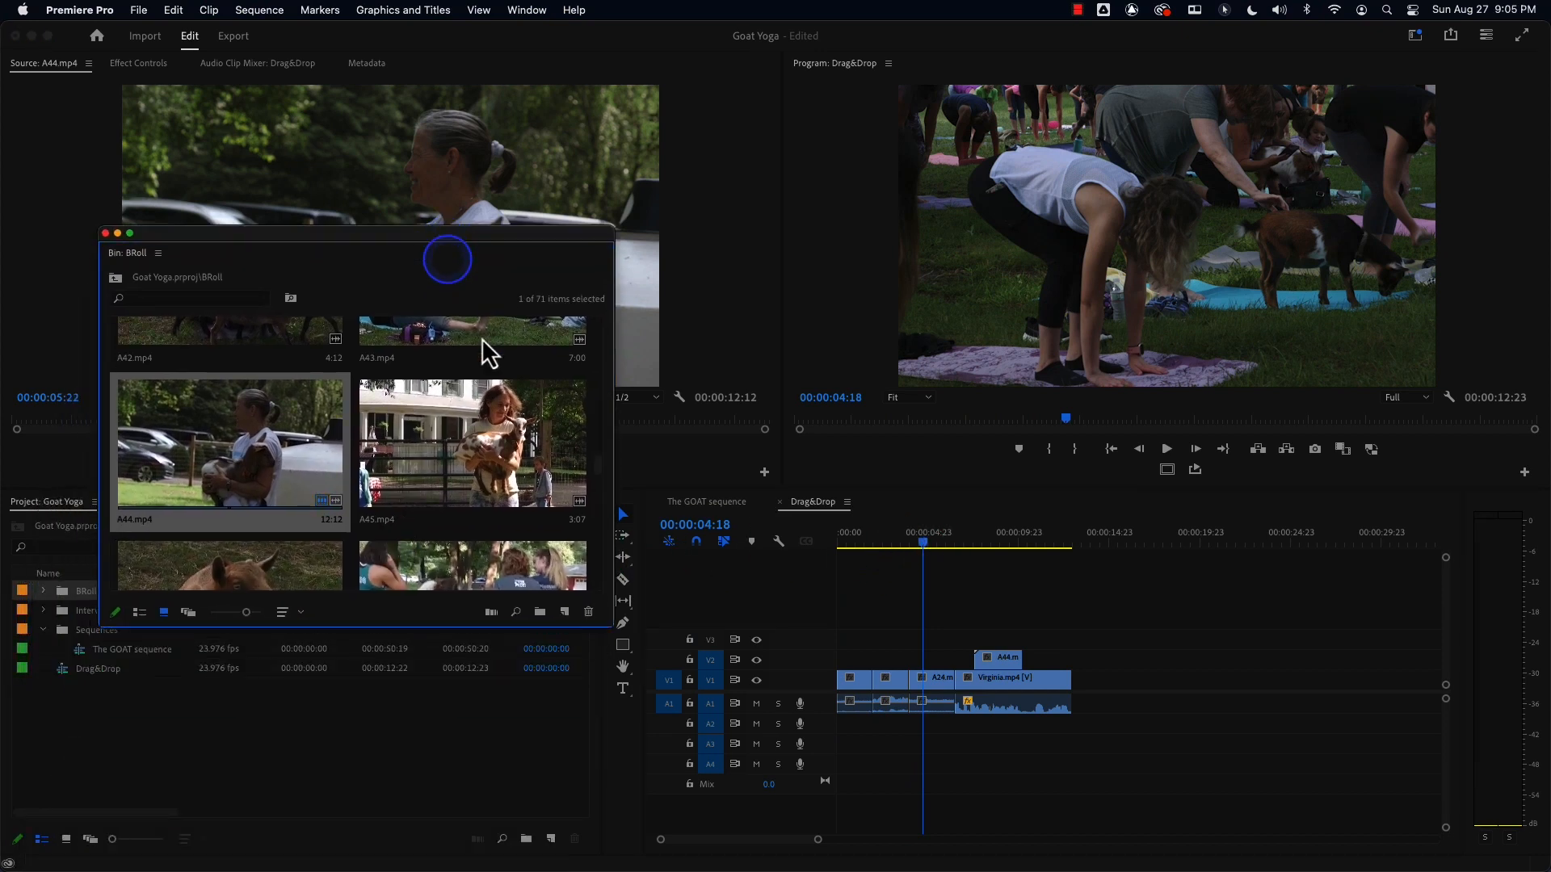
pyautogui.moveTo(597, 453); pyautogui.dragTo(595, 500)
pyautogui.doubleClick(207, 405)
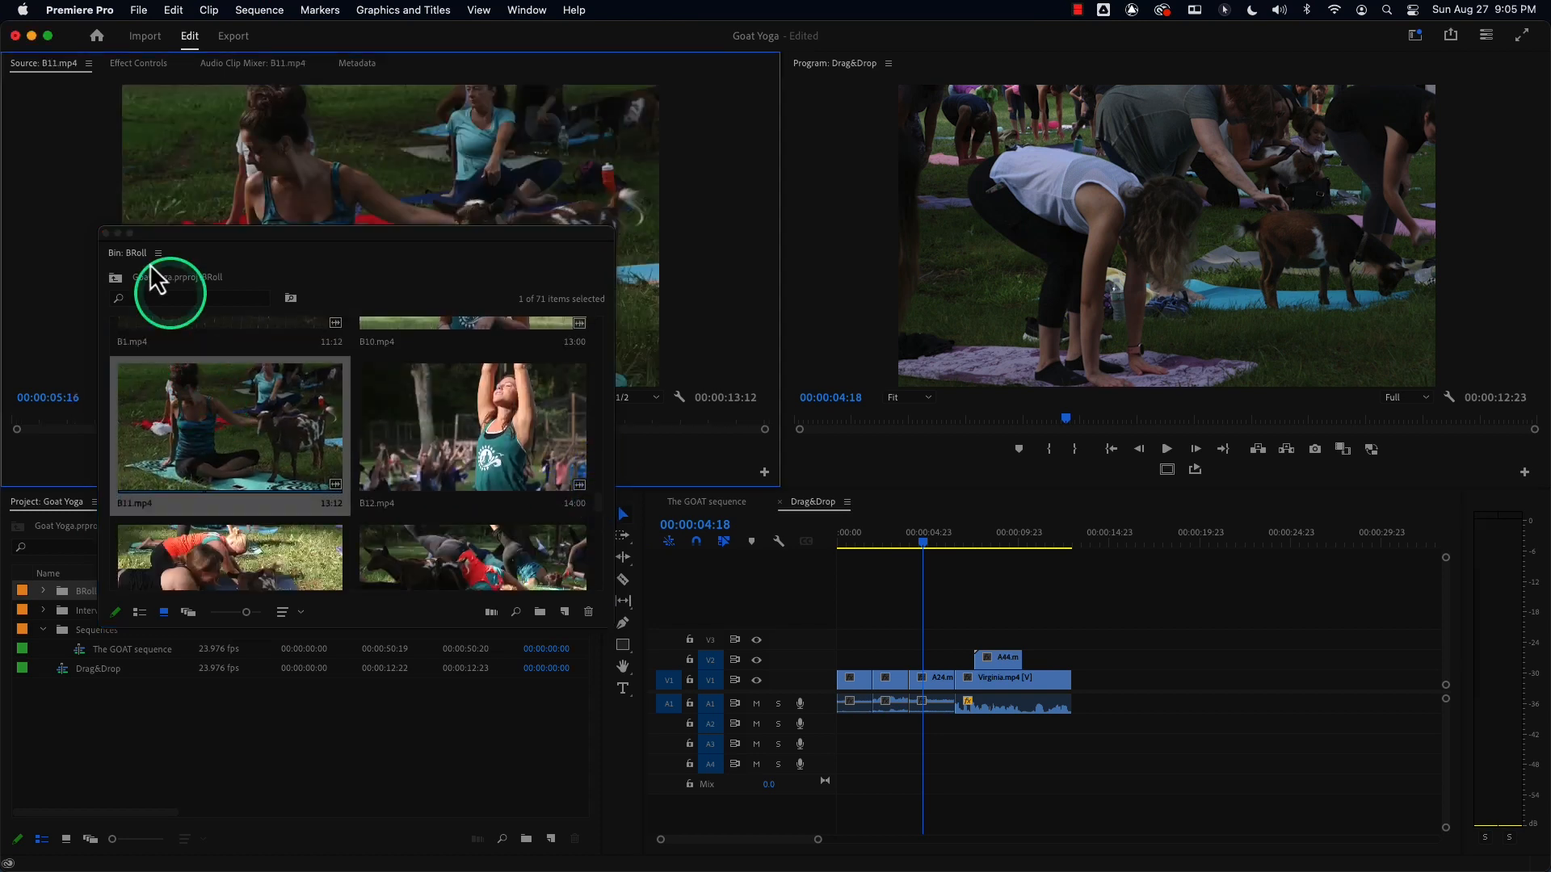
pyautogui.click(106, 234)
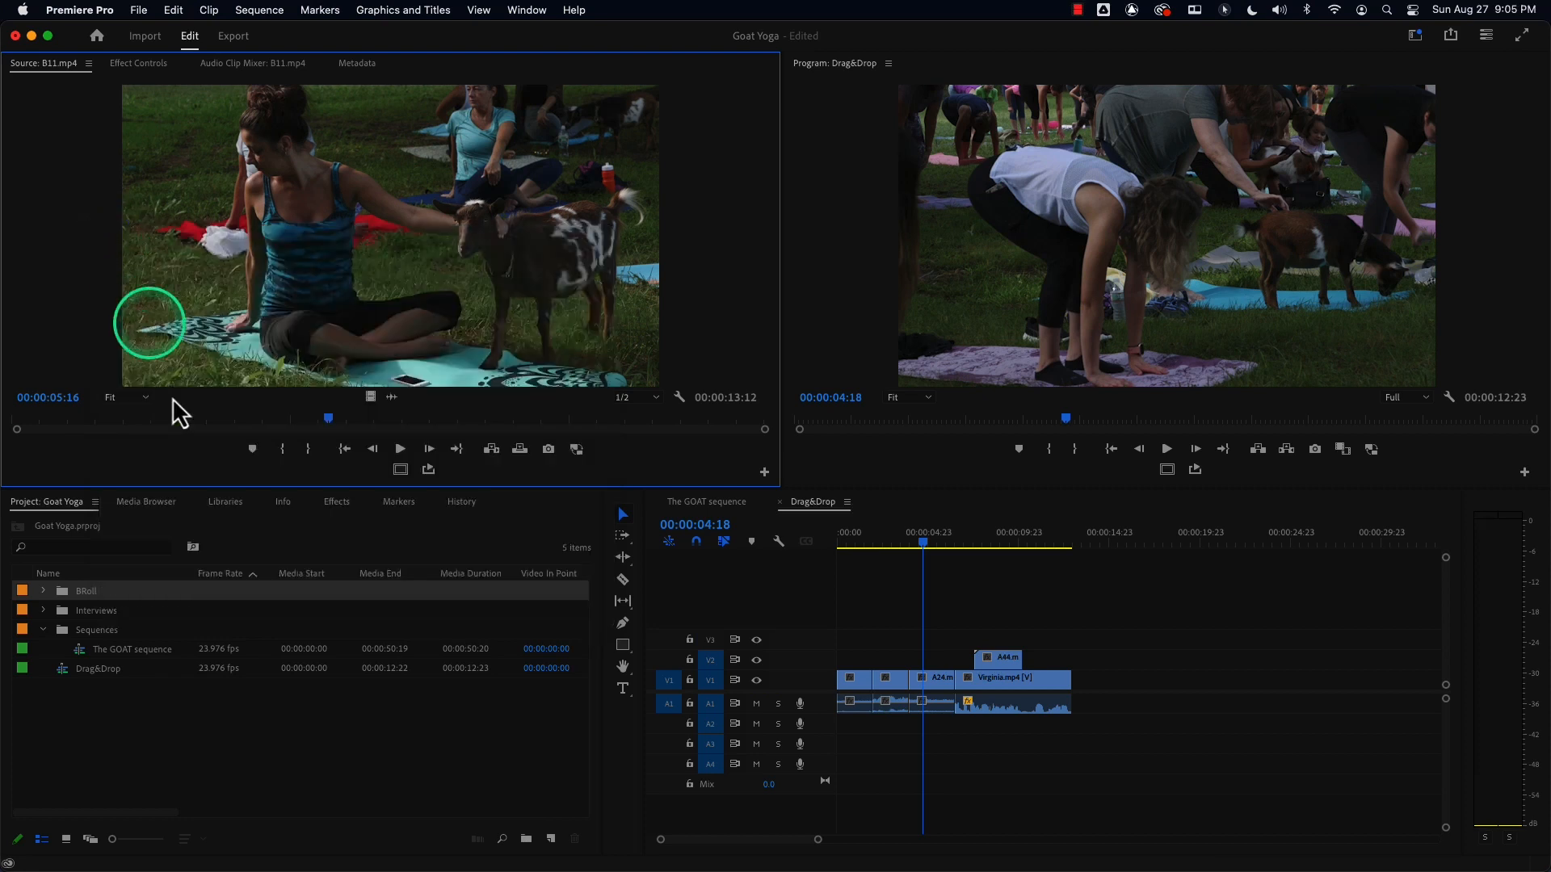
# Preview the marked B11.mp4 range in the Source Monitor and review the sequence edits on the enlarged timeline.
pyautogui.moveTo(187, 418)
pyautogui.mouseDown()
pyautogui.moveTo(650, 433)
pyautogui.moveTo(63, 422)
pyautogui.moveTo(191, 418)
pyautogui.mouseUp()
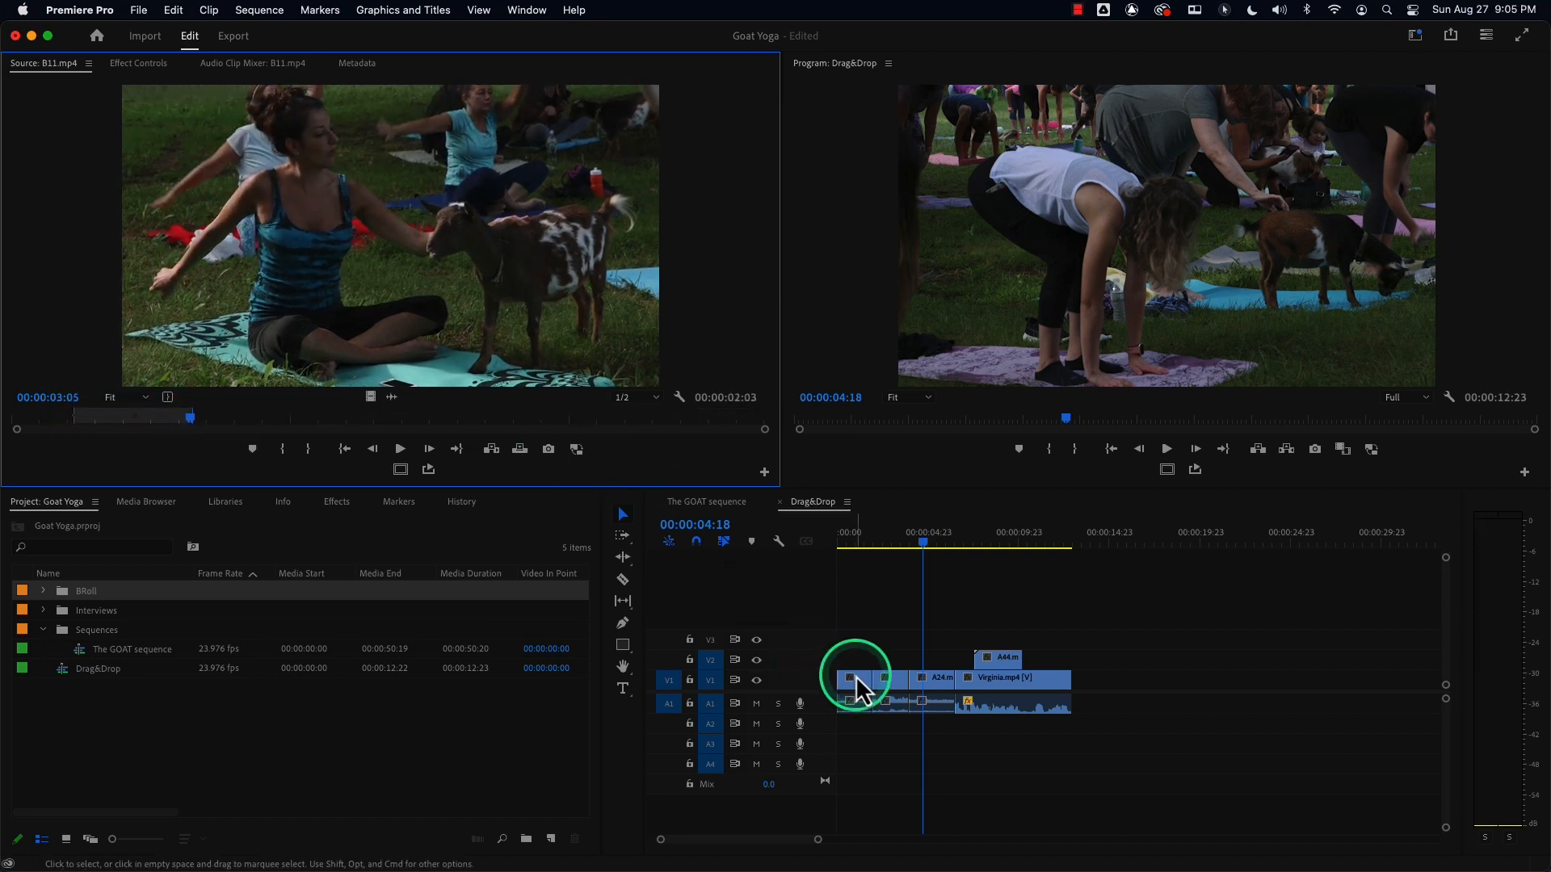
pyautogui.moveTo(817, 840); pyautogui.dragTo(793, 856)
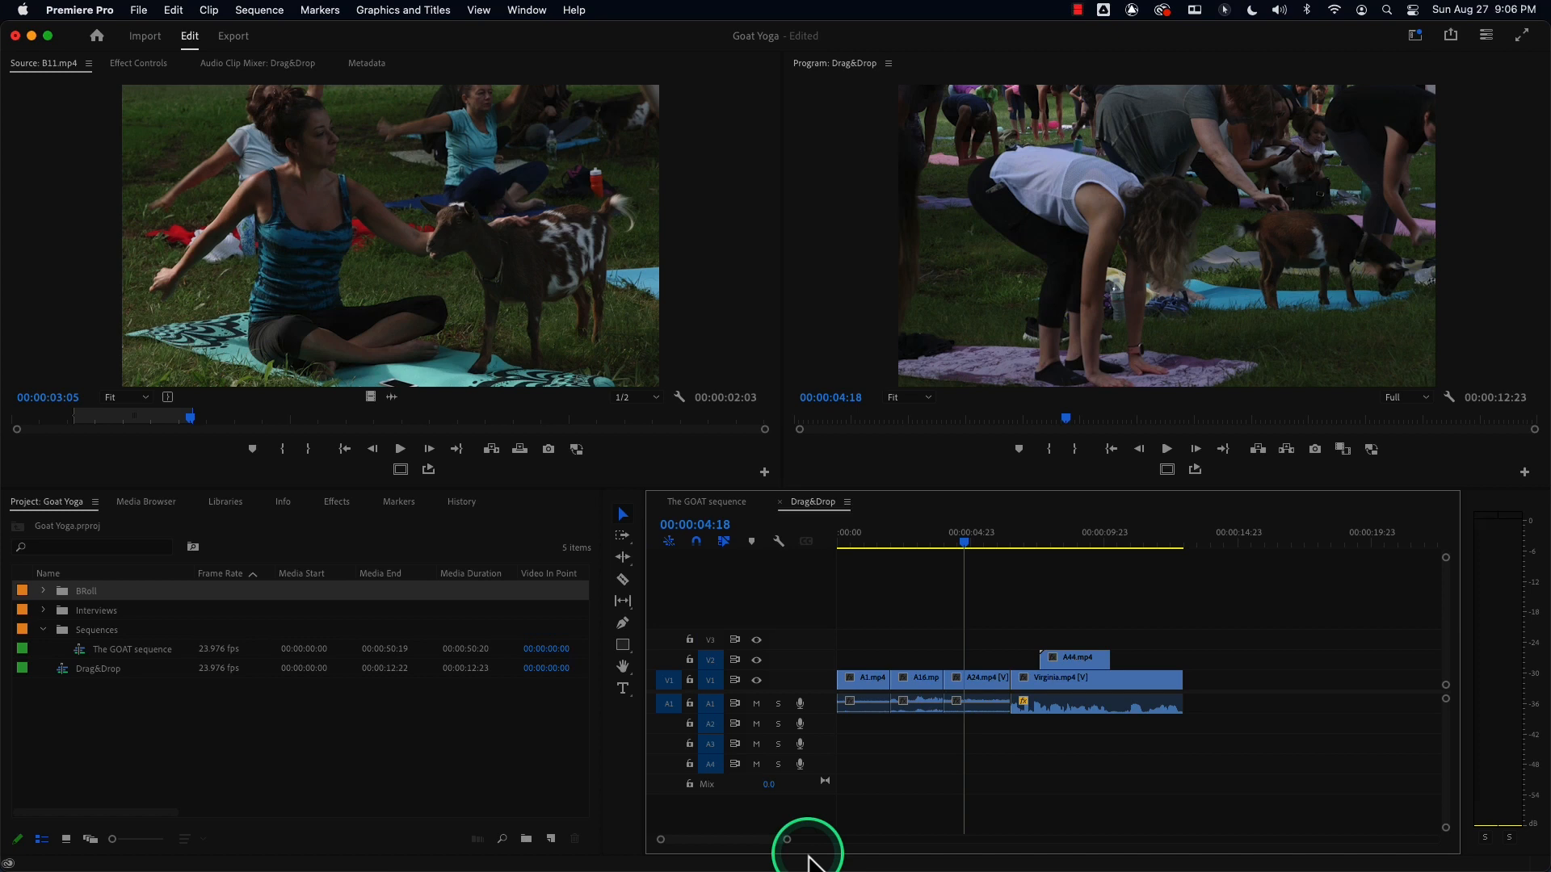
pyautogui.press('super+equal')
pyautogui.hotkey('alt', '=')
pyautogui.hotkey('alt', '=')
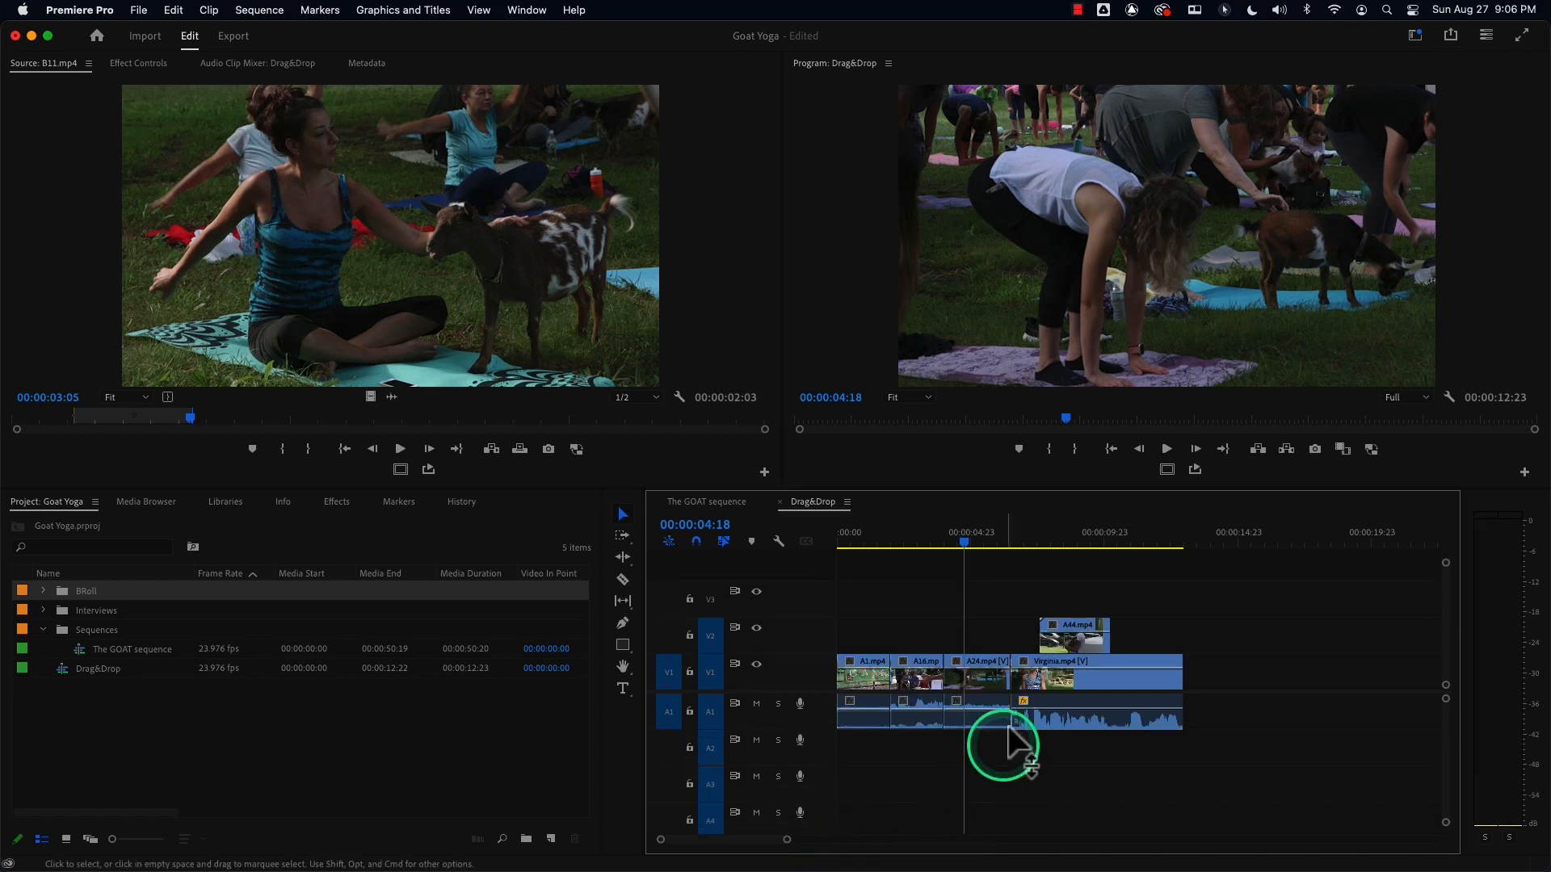
pyautogui.moveTo(923, 552); pyautogui.dragTo(959, 569)
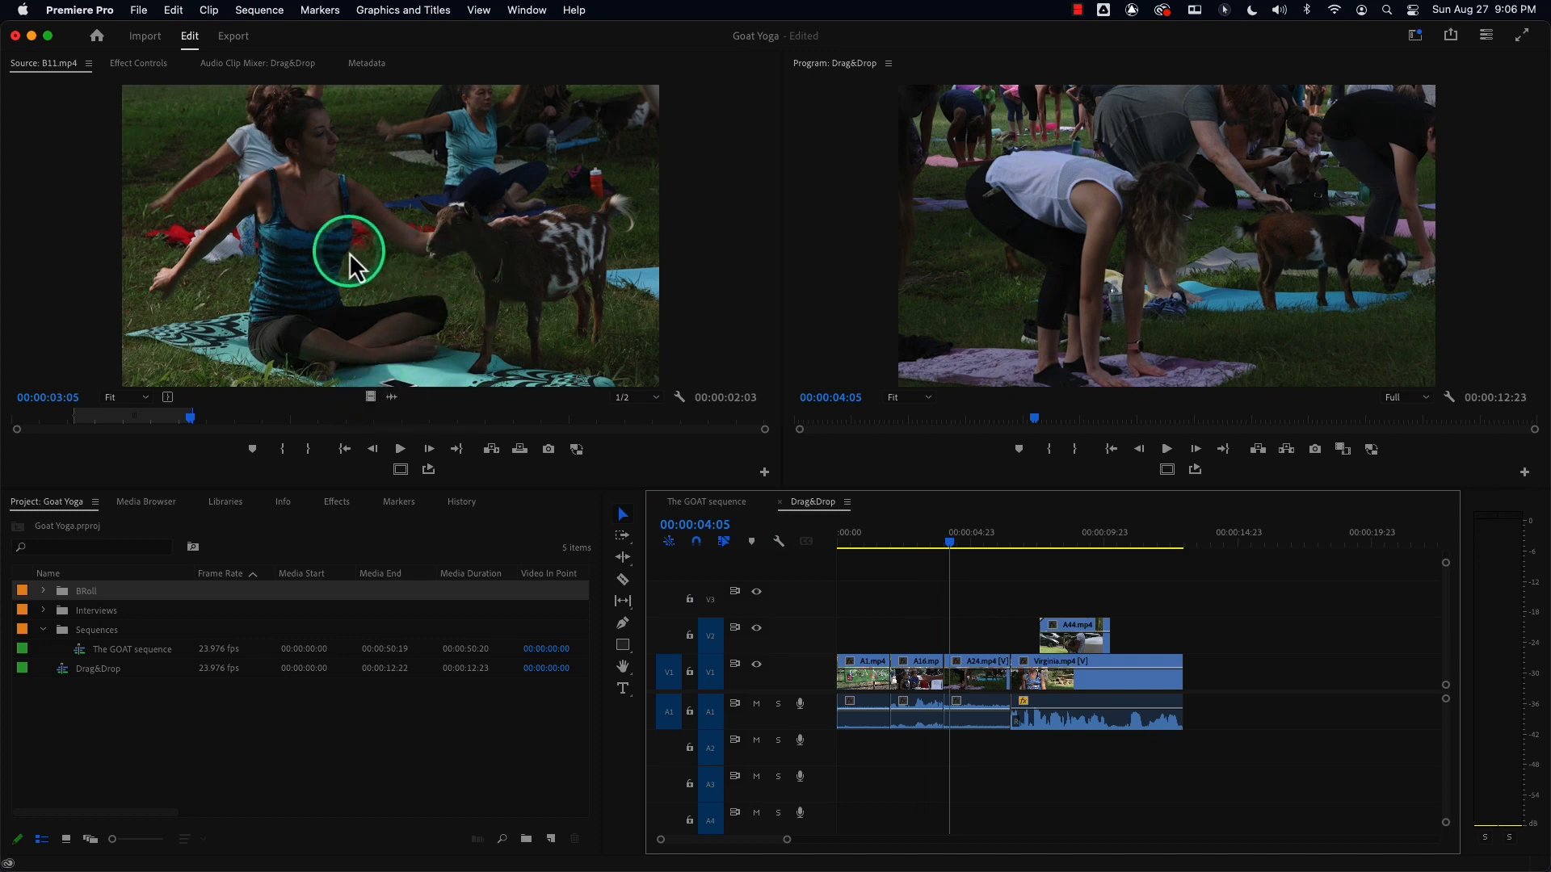
pyautogui.moveTo(142, 420); pyautogui.dragTo(95, 413)
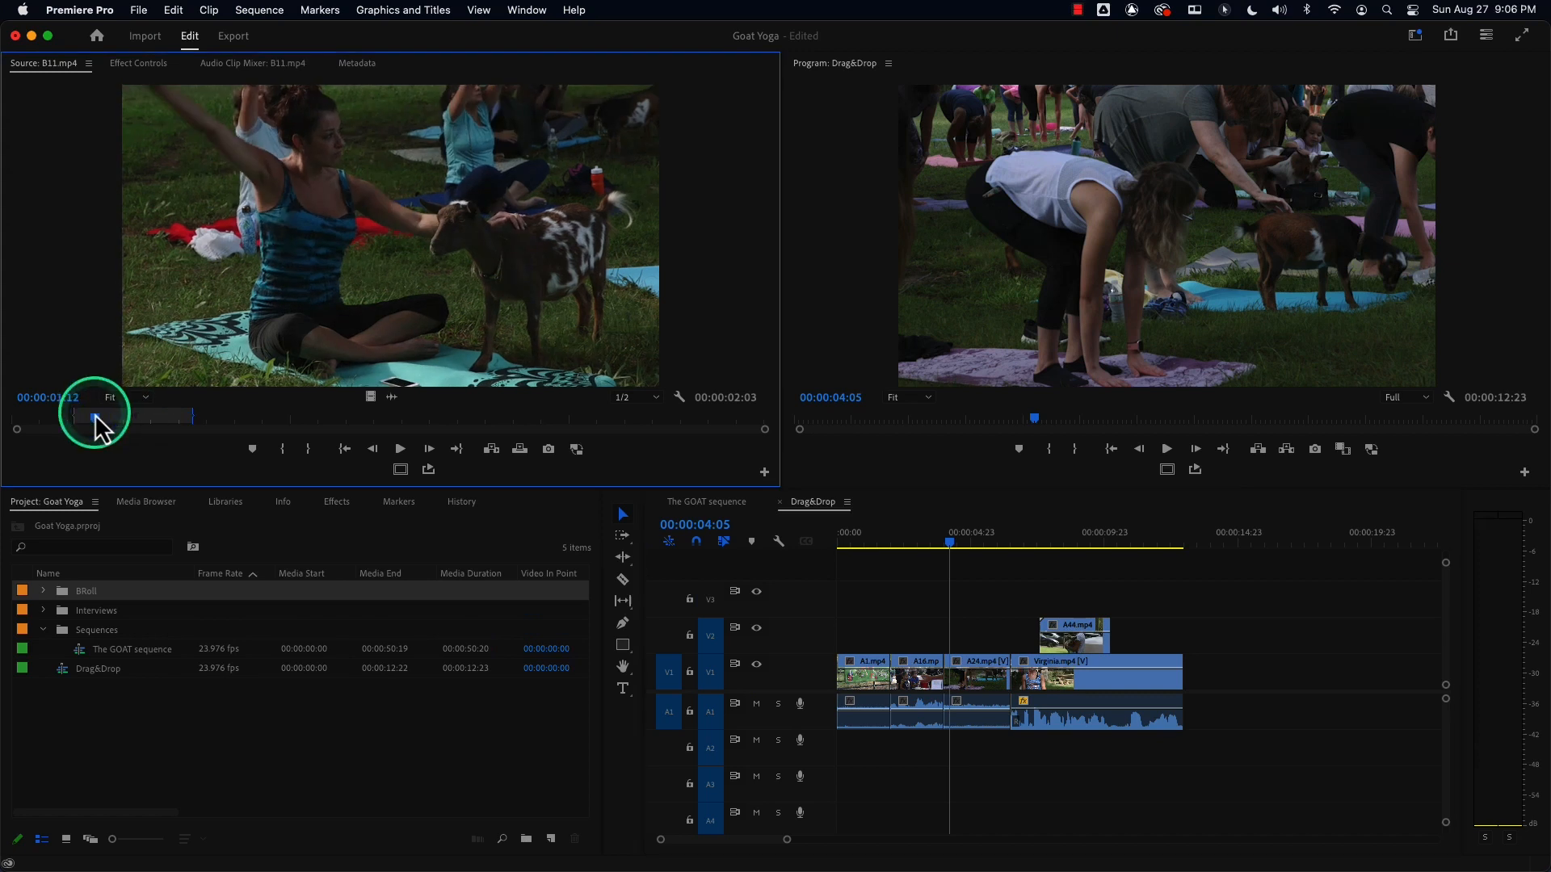
pyautogui.press('space')
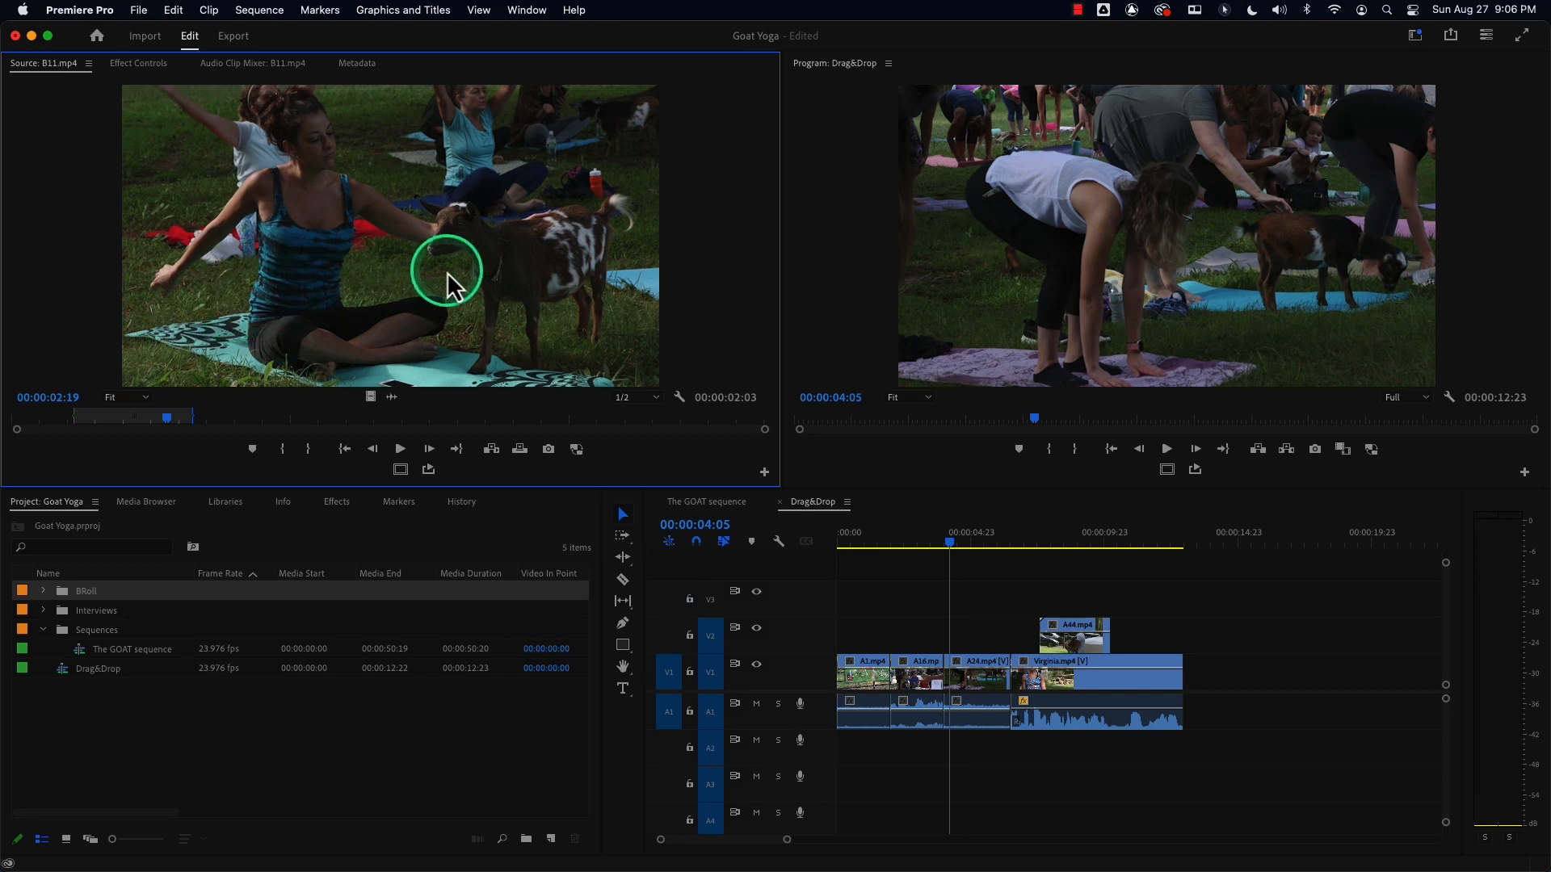
pyautogui.moveTo(533, 339); pyautogui.dragTo(468, 253)
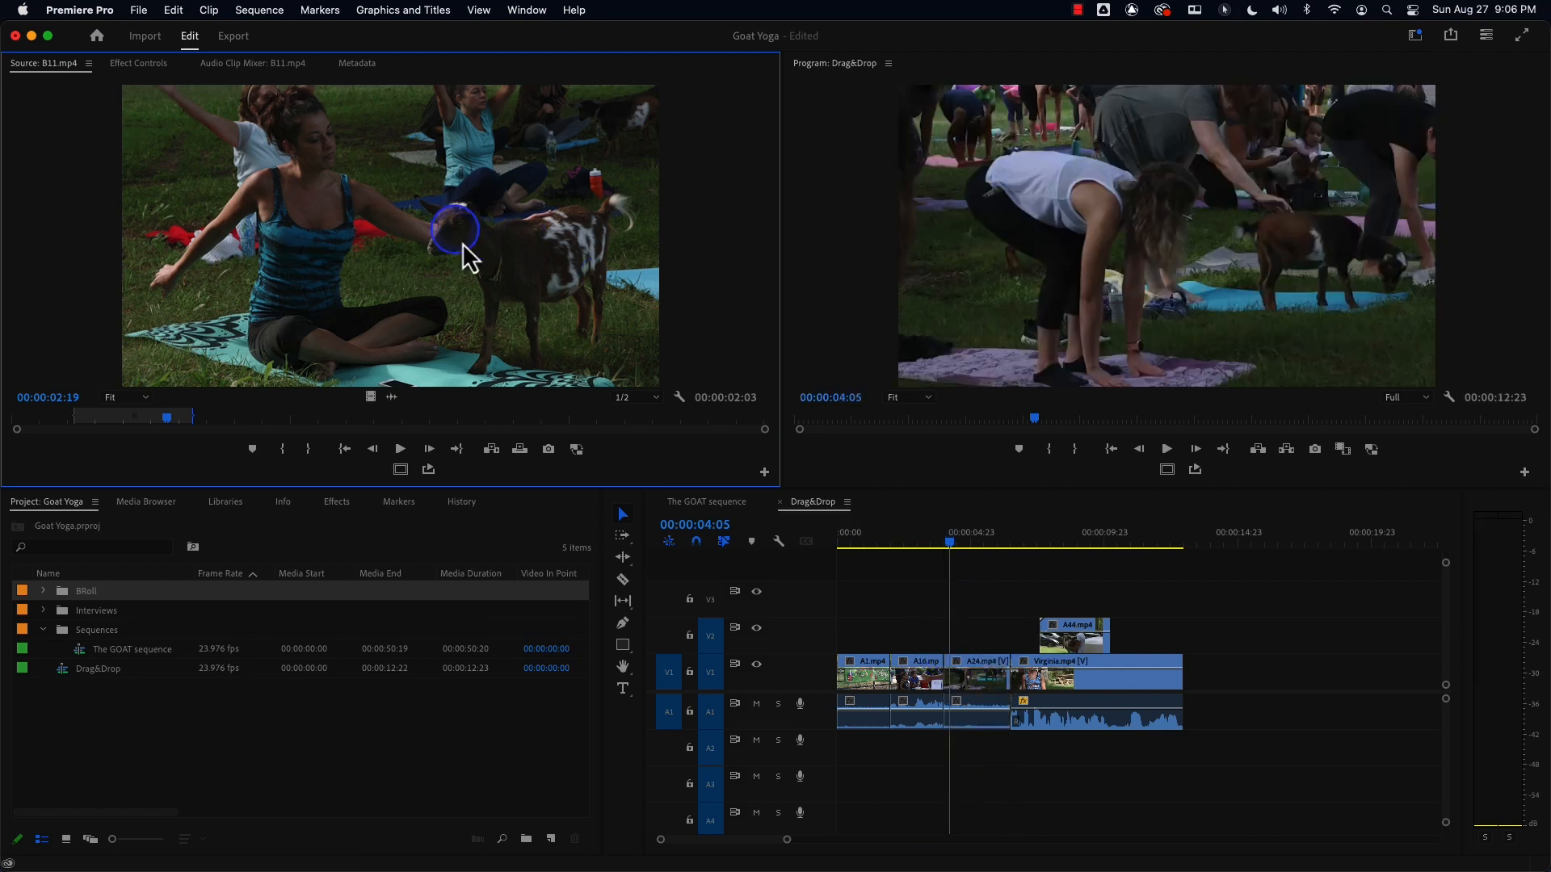
pyautogui.moveTo(954, 561); pyautogui.dragTo(1246, 559)
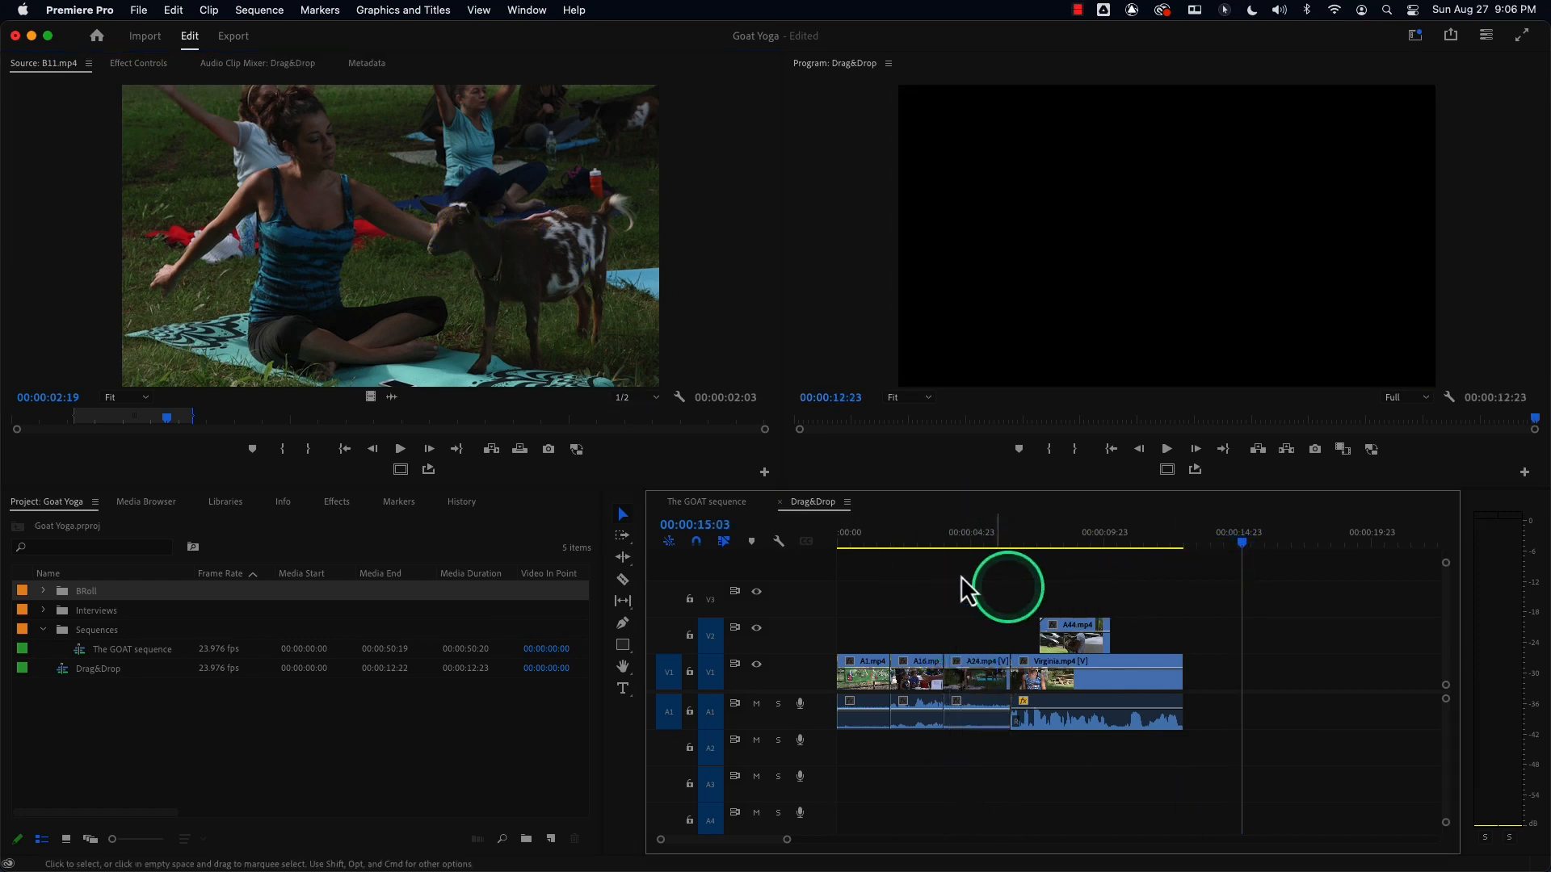
# Insert the marked B11.mp4 range into V1 and A1 at about 4:00, between A16.mp4 and A24.mp4.
pyautogui.moveTo(444, 371); pyautogui.dragTo(934, 691)
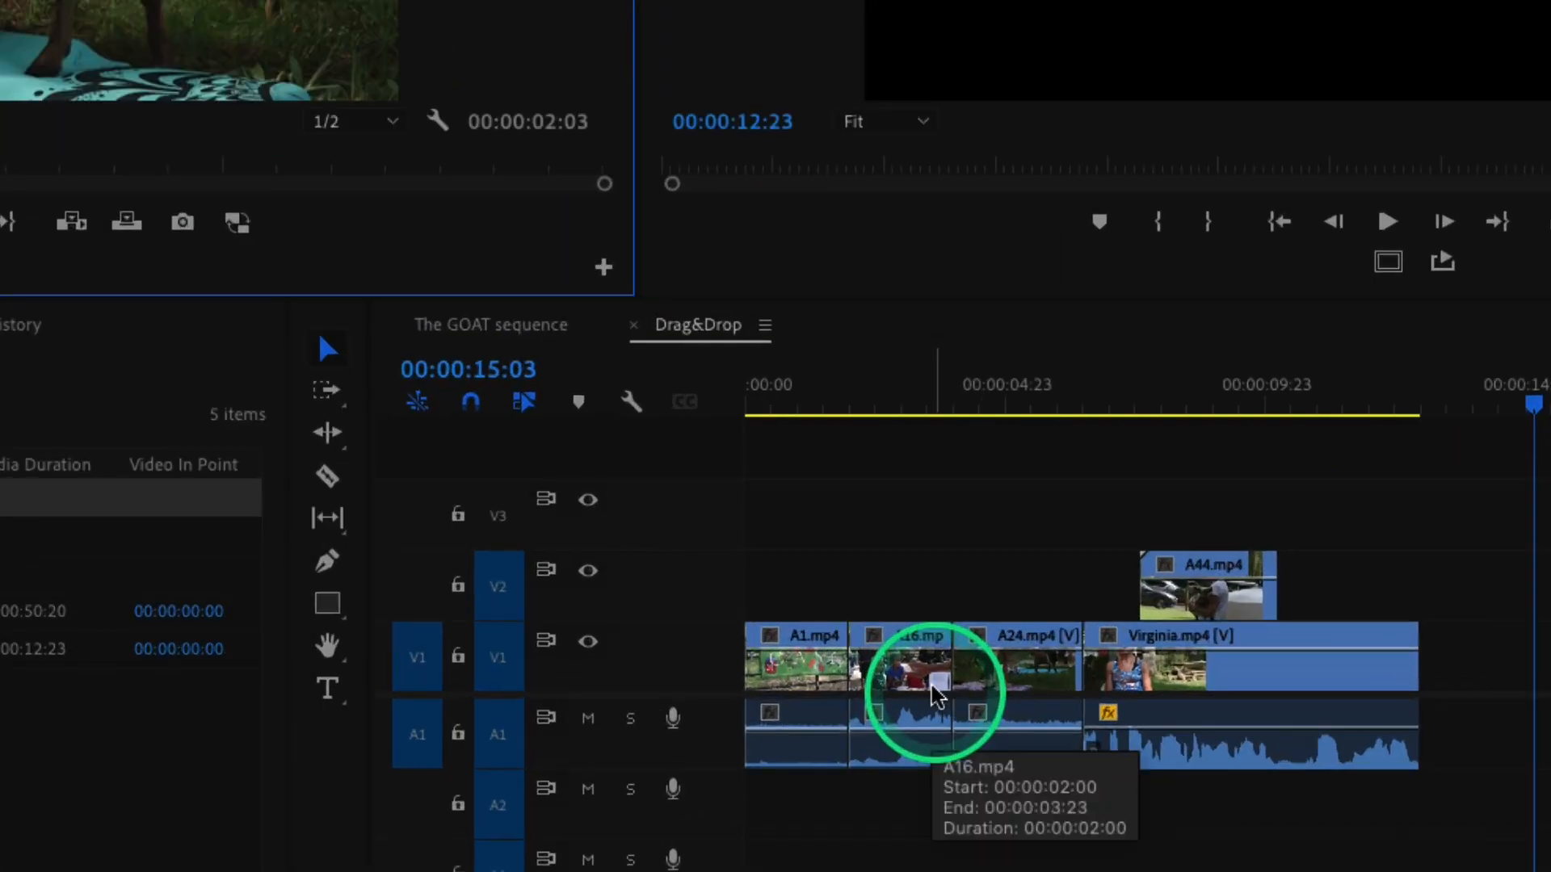
pyautogui.moveTo(270, 70); pyautogui.dragTo(951, 661)
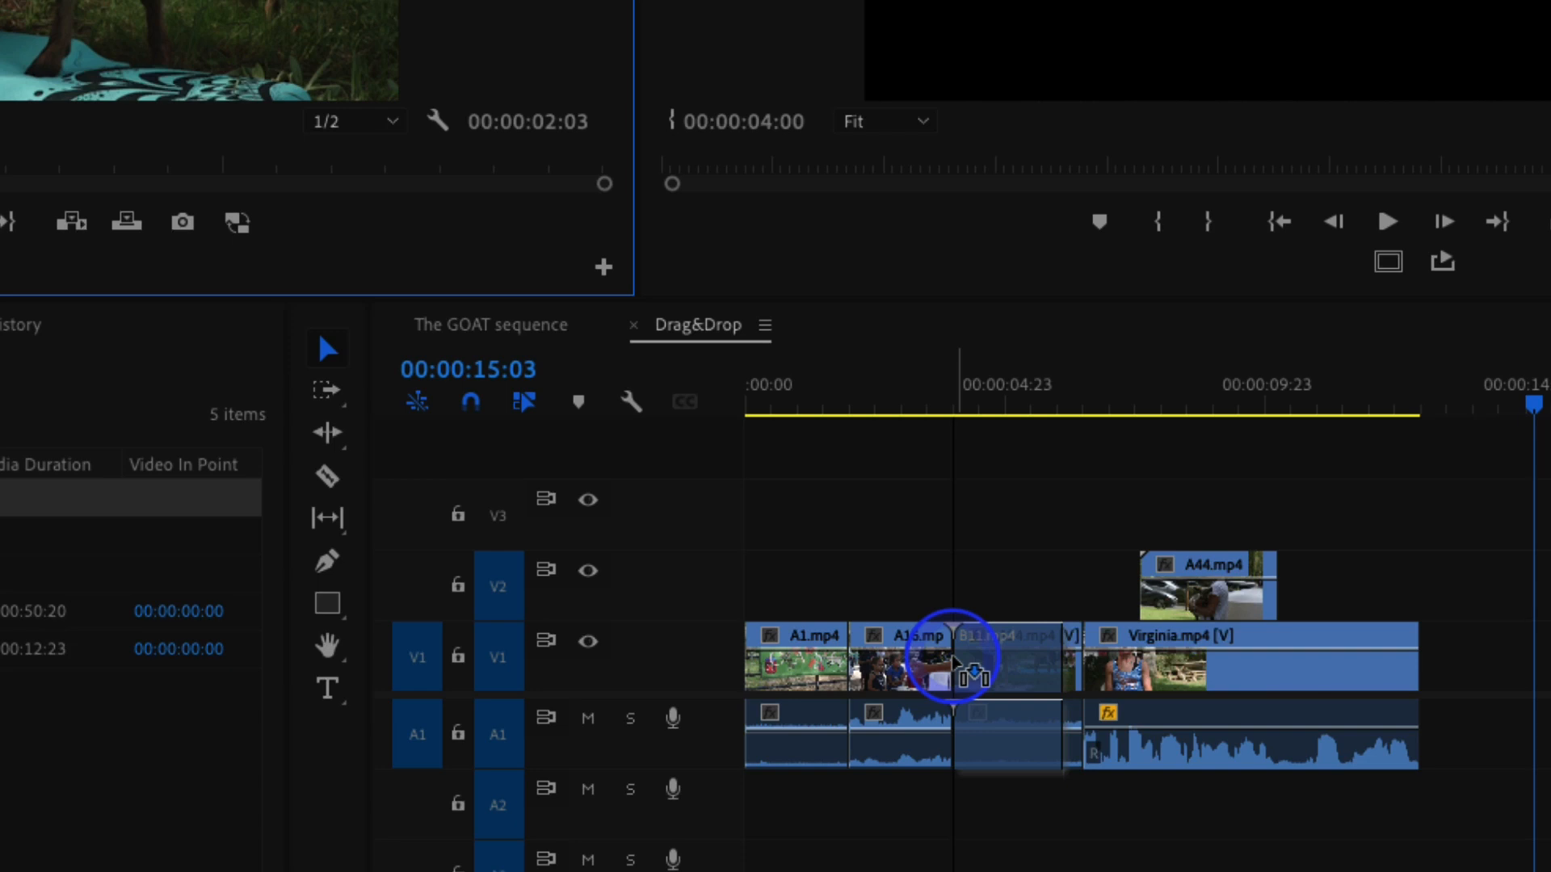
pyautogui.moveTo(953, 660); pyautogui.dragTo(953, 661)
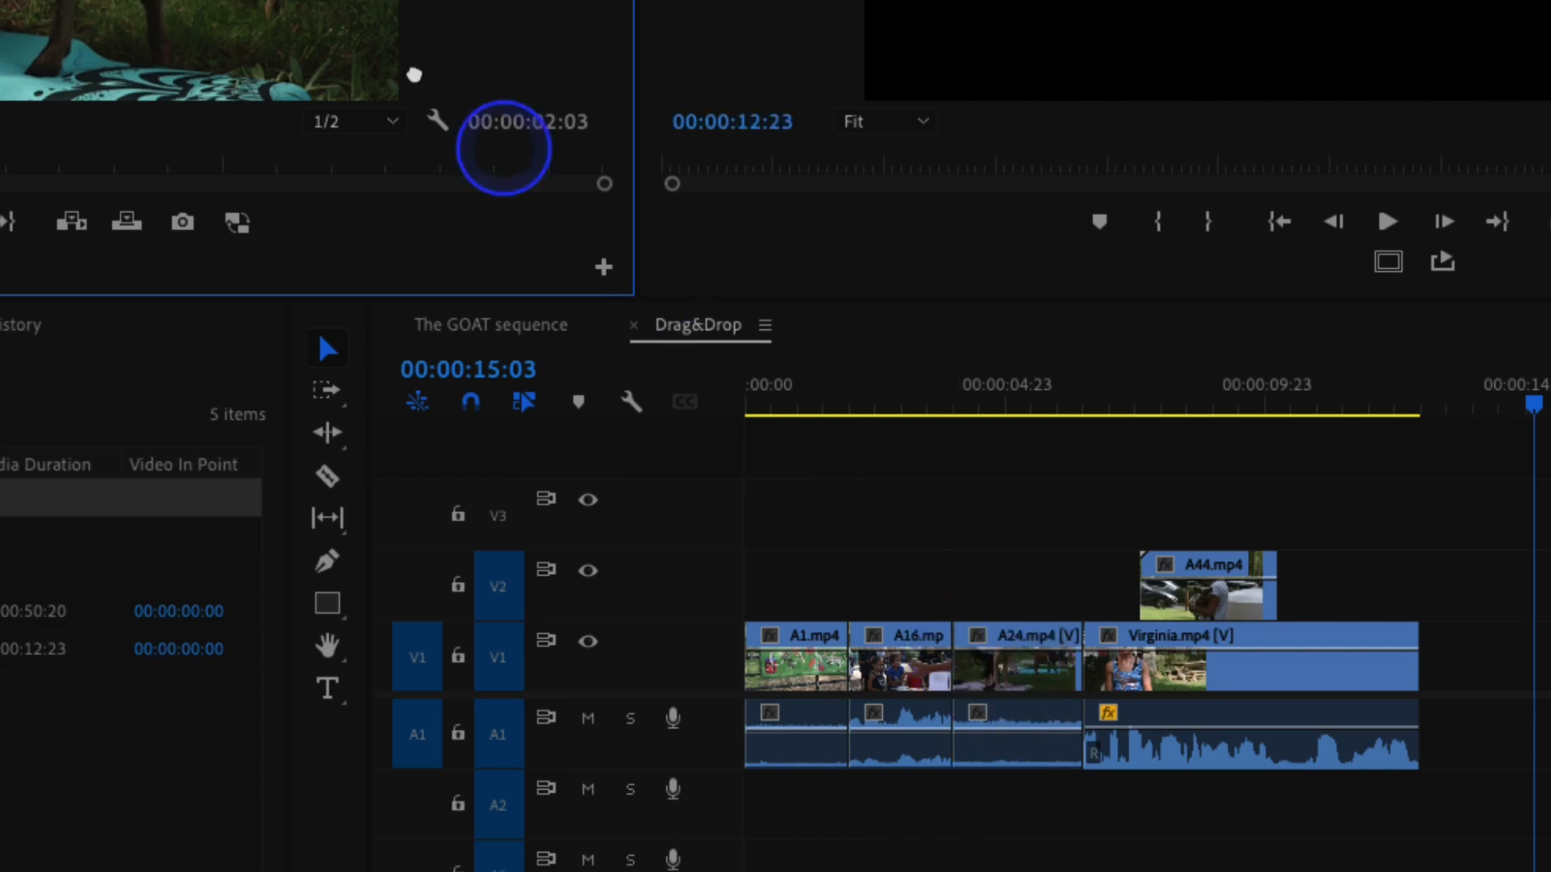
pyautogui.moveTo(267, 45); pyautogui.dragTo(961, 679)
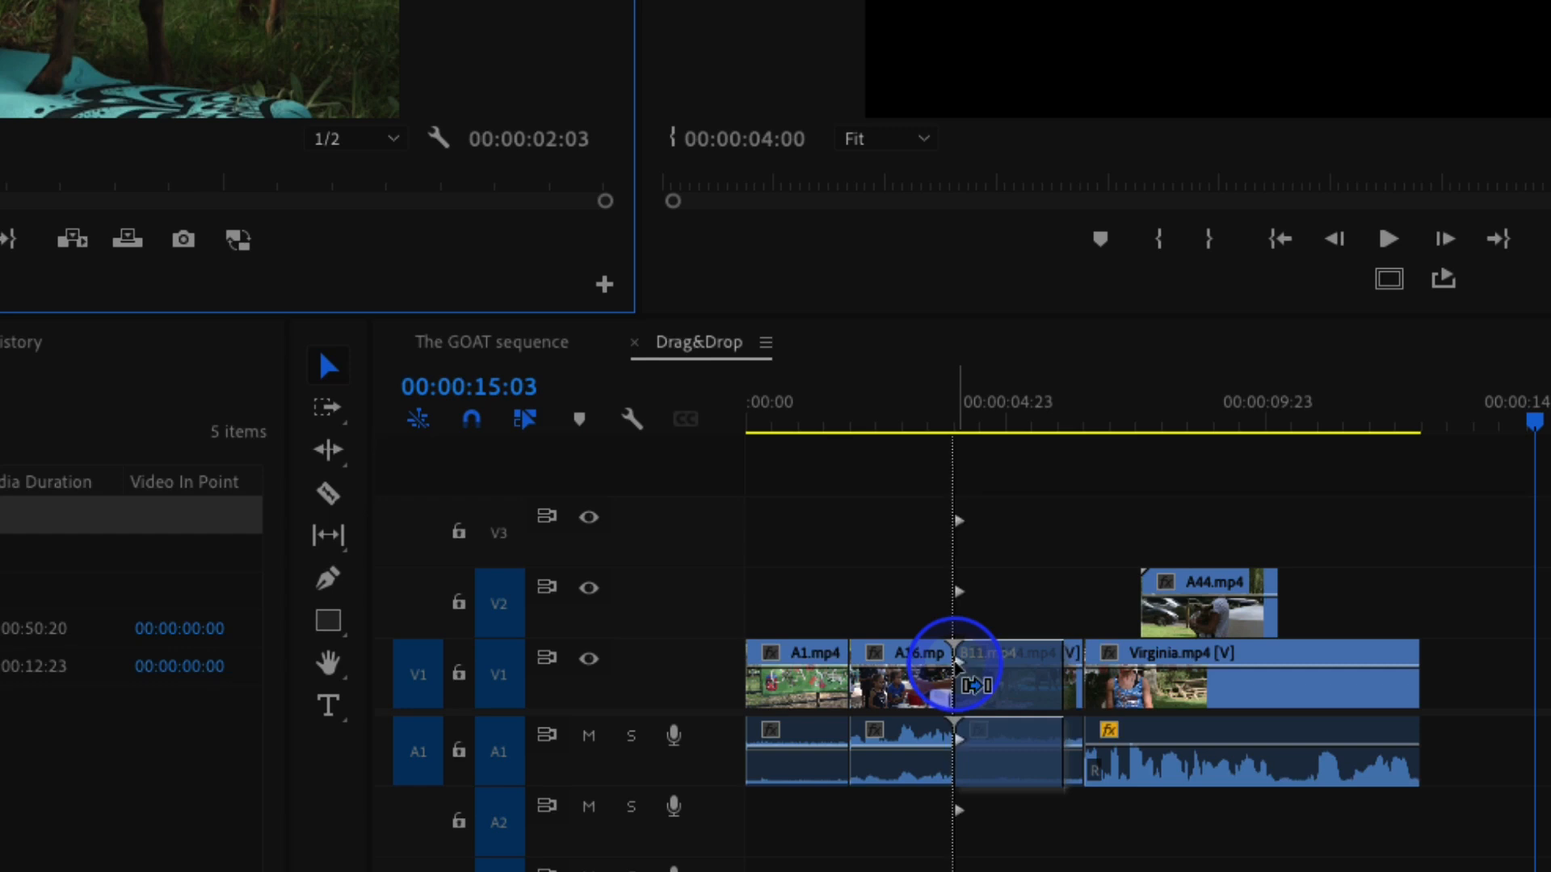
pyautogui.moveTo(955, 663); pyautogui.dragTo(956, 672)
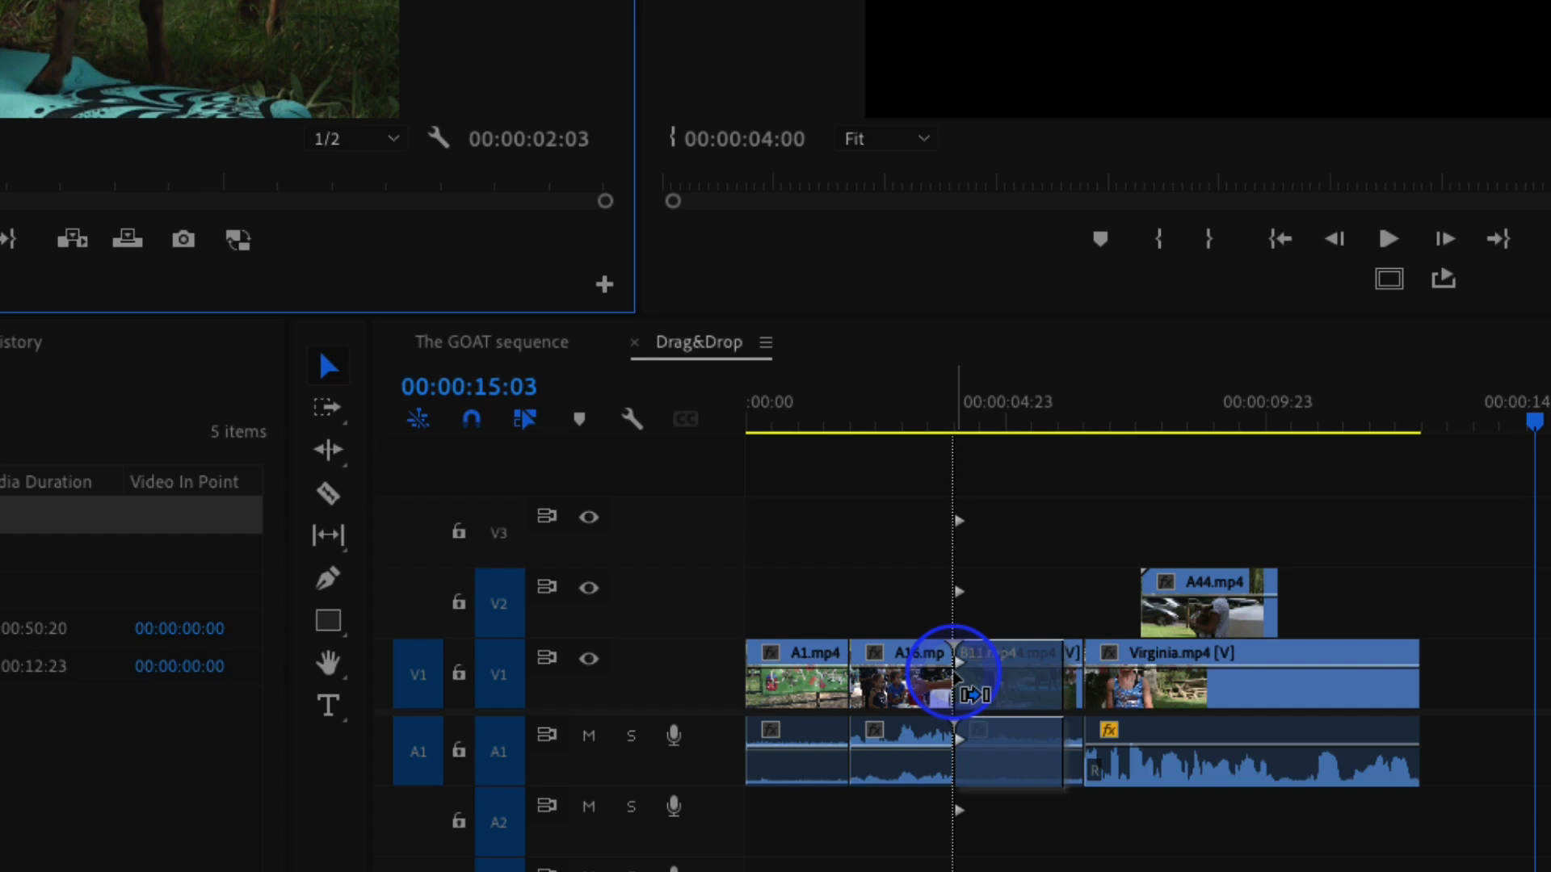
pyautogui.moveTo(955, 664)
pyautogui.mouseDown()
pyautogui.moveTo(954, 601)
pyautogui.moveTo(949, 659)
pyautogui.mouseUp()
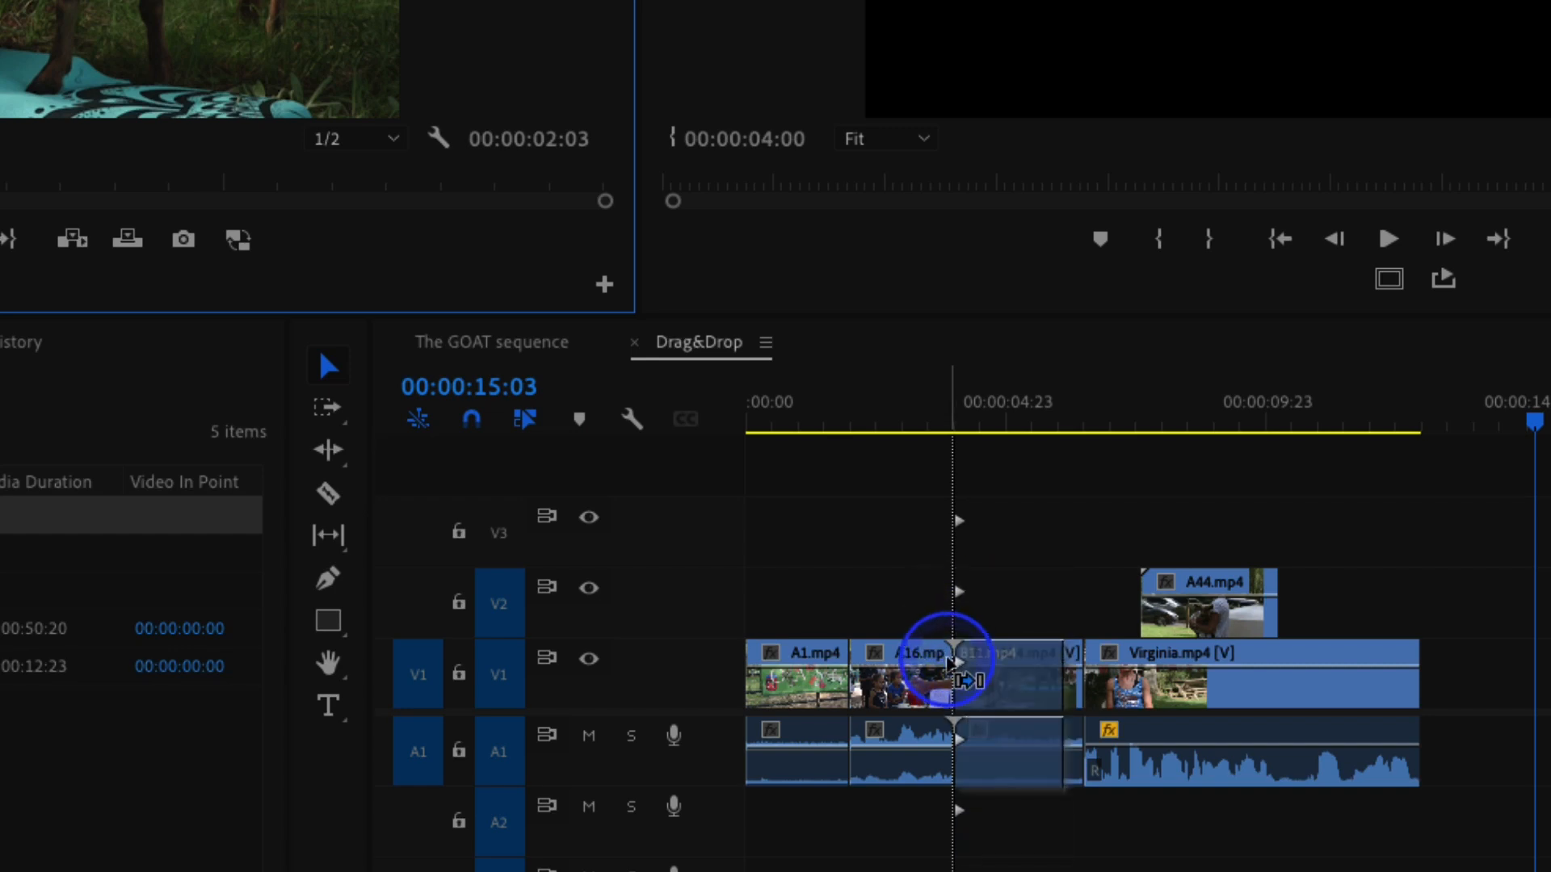
pyautogui.moveTo(950, 661); pyautogui.dragTo(945, 647)
pyautogui.click(919, 524)
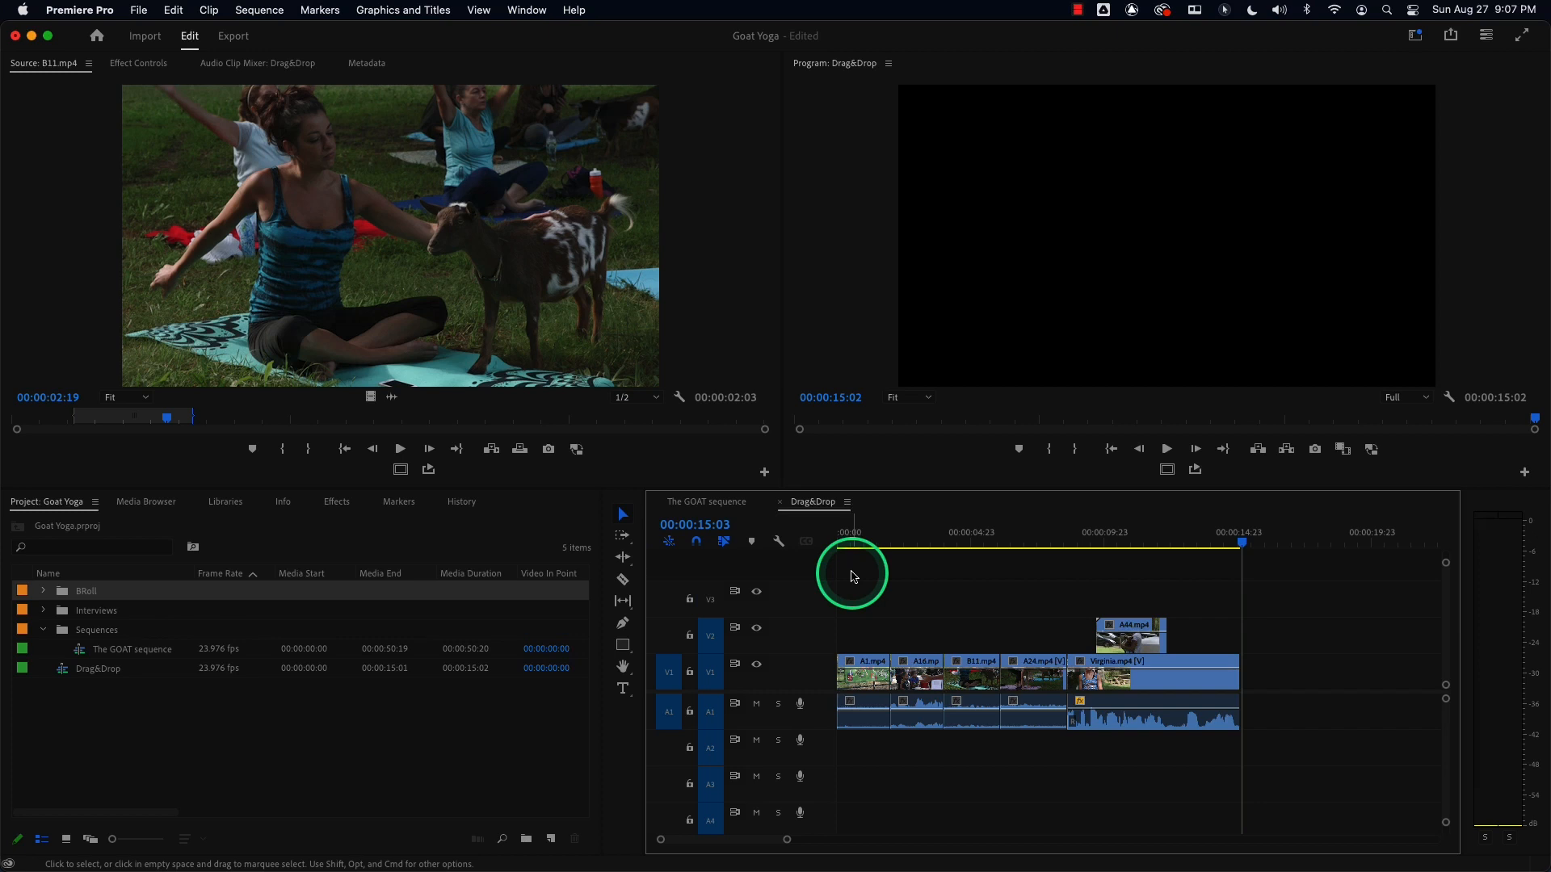
# Open the BRoll bin, insert the whole A12.mp4 clip after B11.mp4 on V1, and play the sequence from the start.
pyautogui.moveTo(1031, 529); pyautogui.dragTo(815, 557)
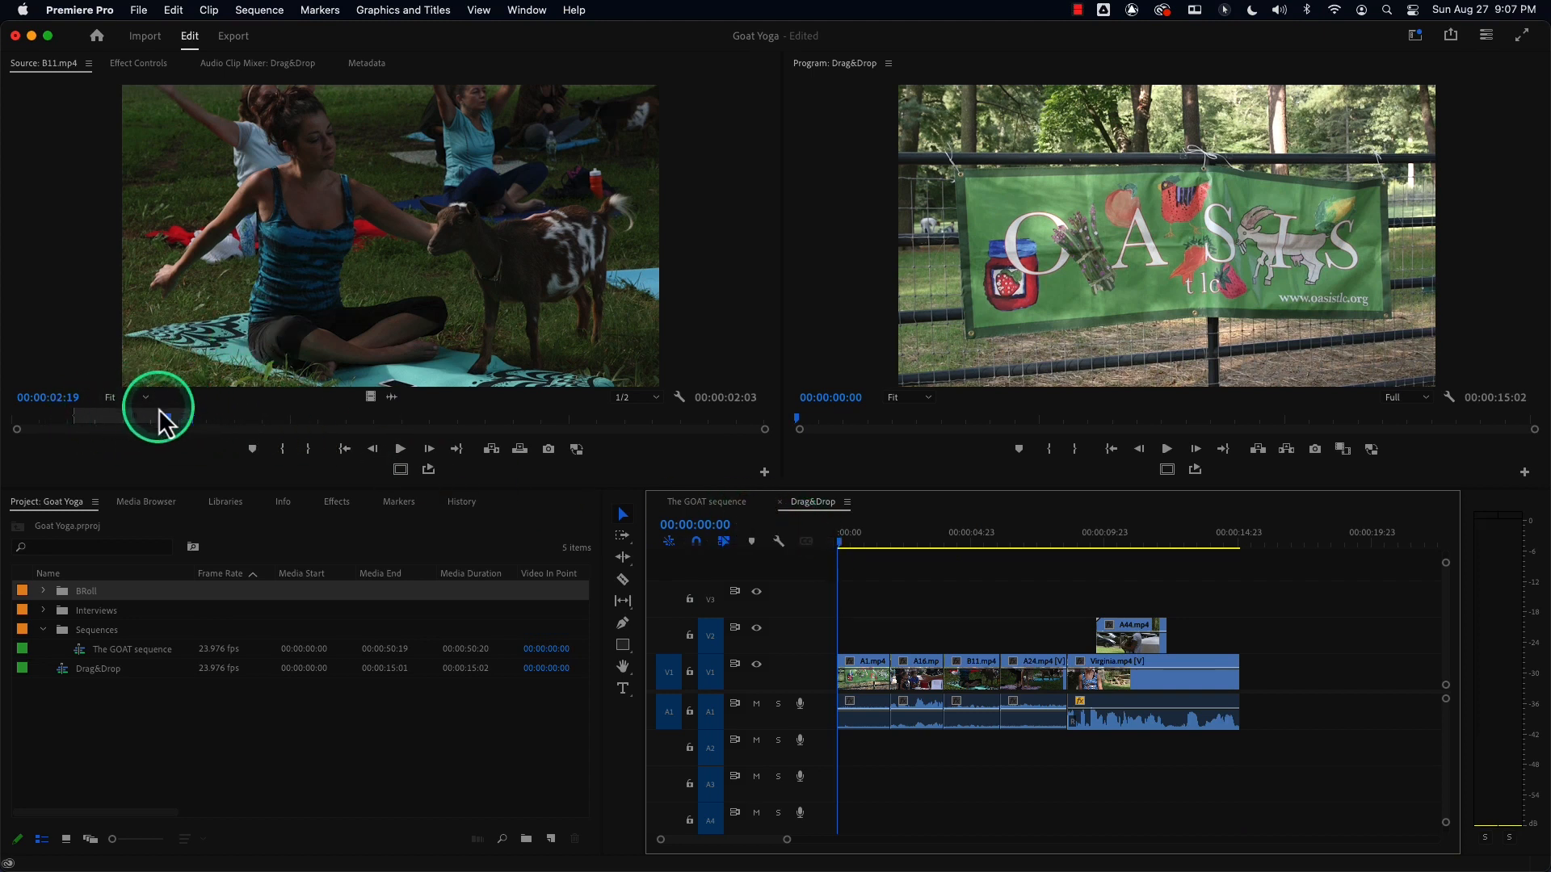
pyautogui.doubleClick(49, 594)
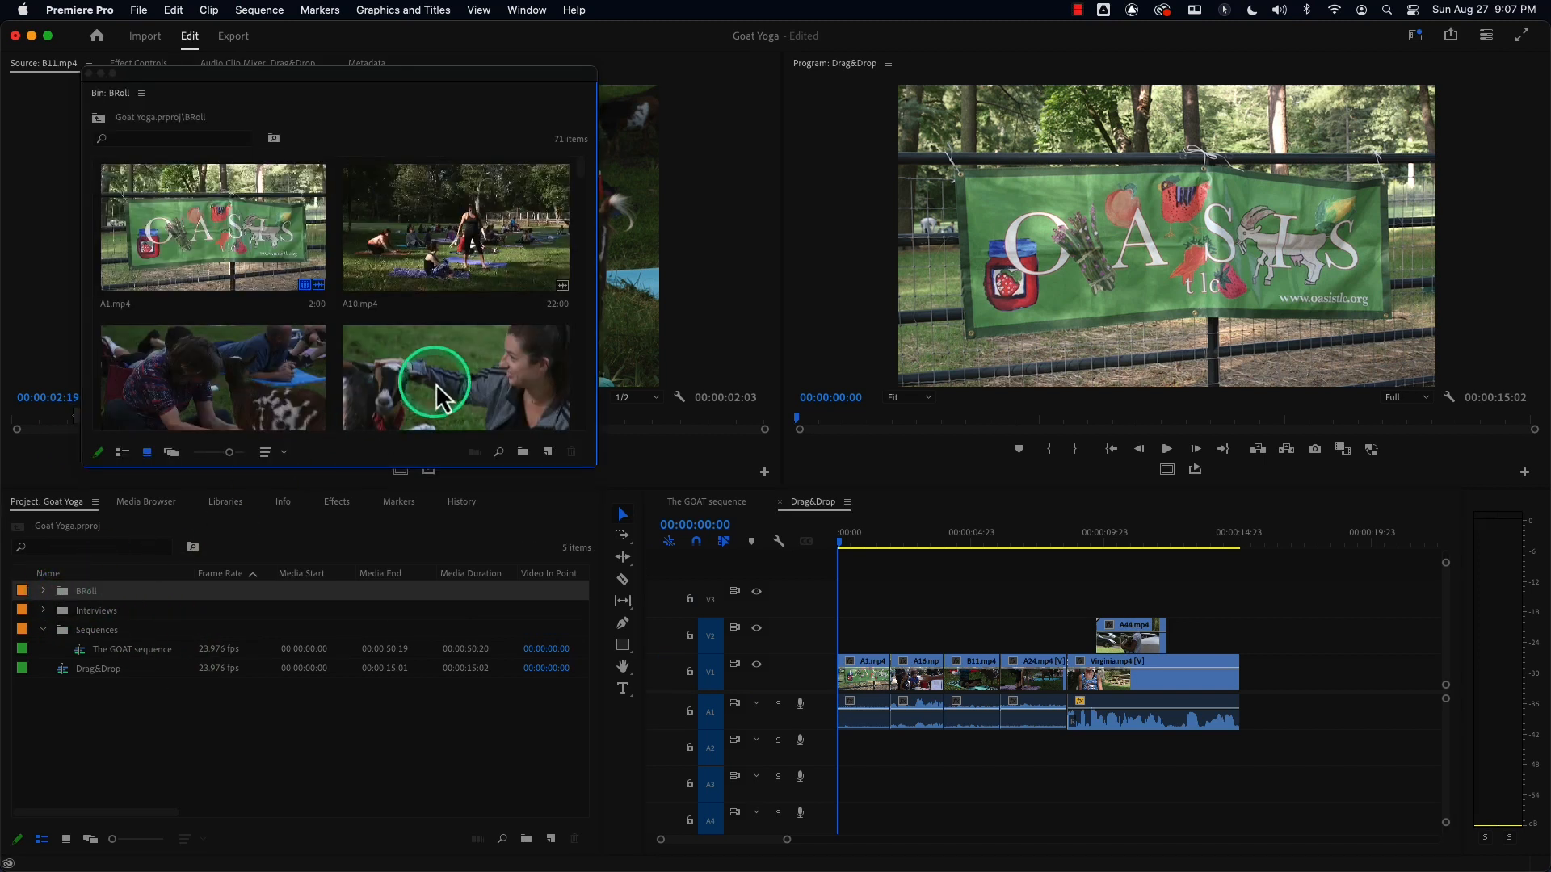
pyautogui.moveTo(595, 466); pyautogui.dragTo(690, 709)
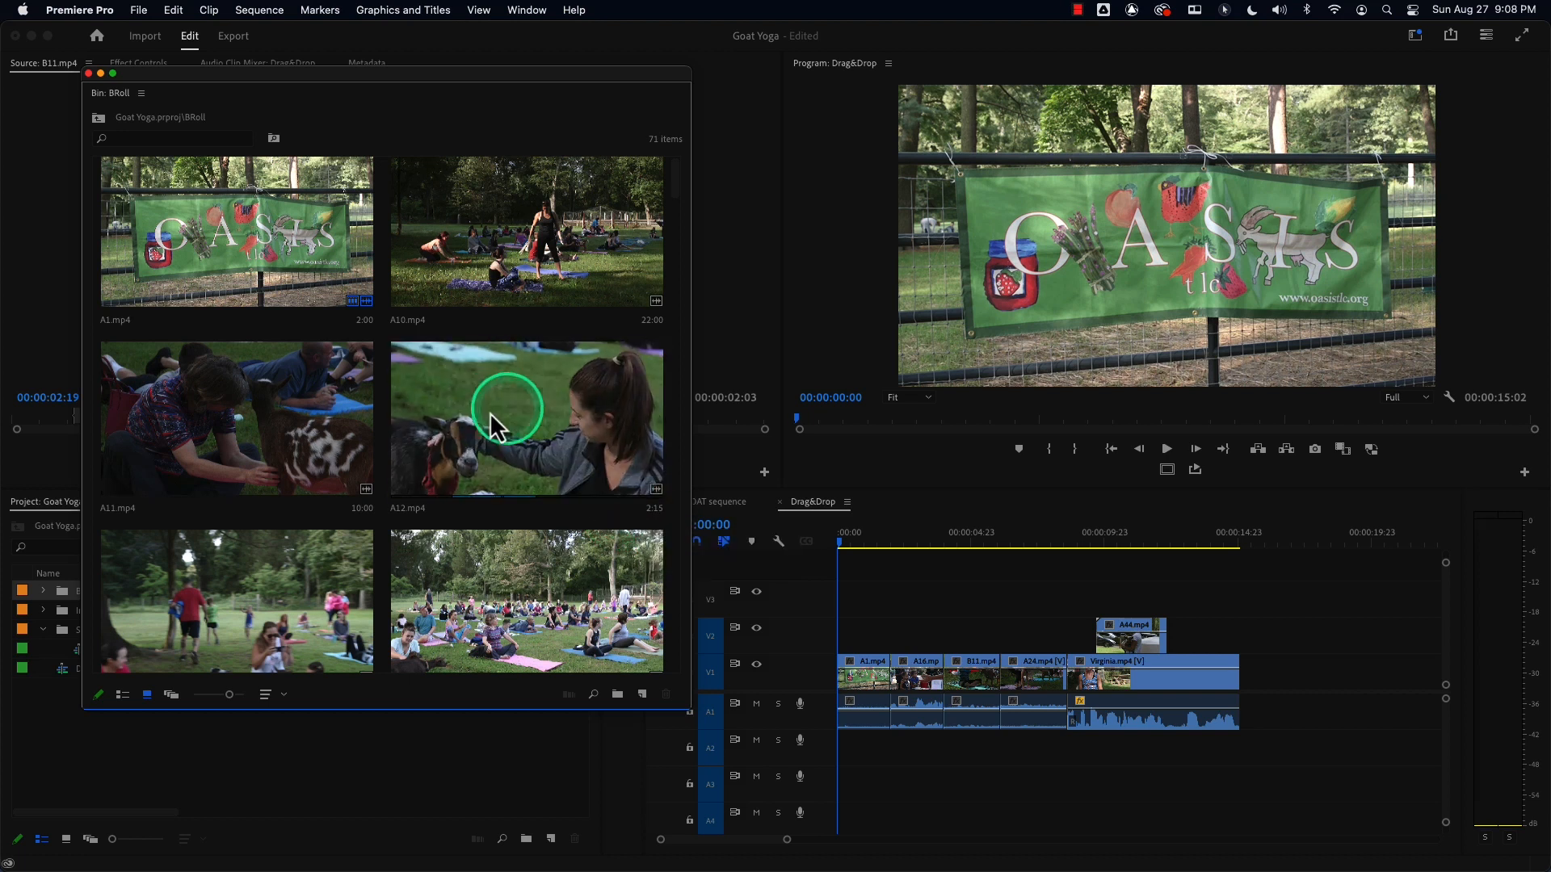
pyautogui.moveTo(477, 420); pyautogui.dragTo(1001, 681)
pyautogui.press('super')
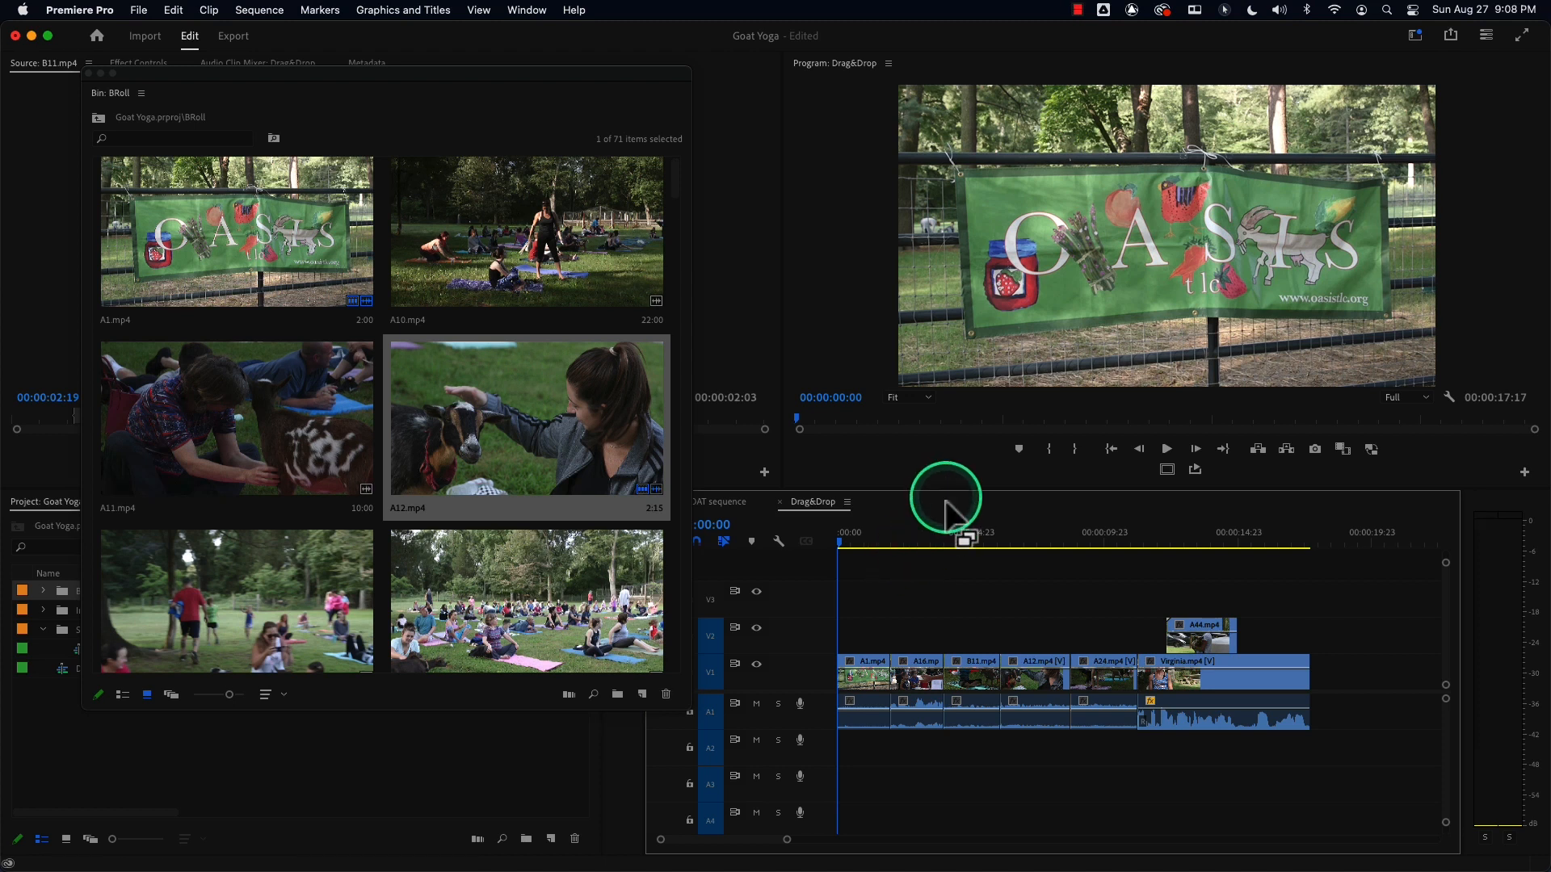
pyautogui.press('space')
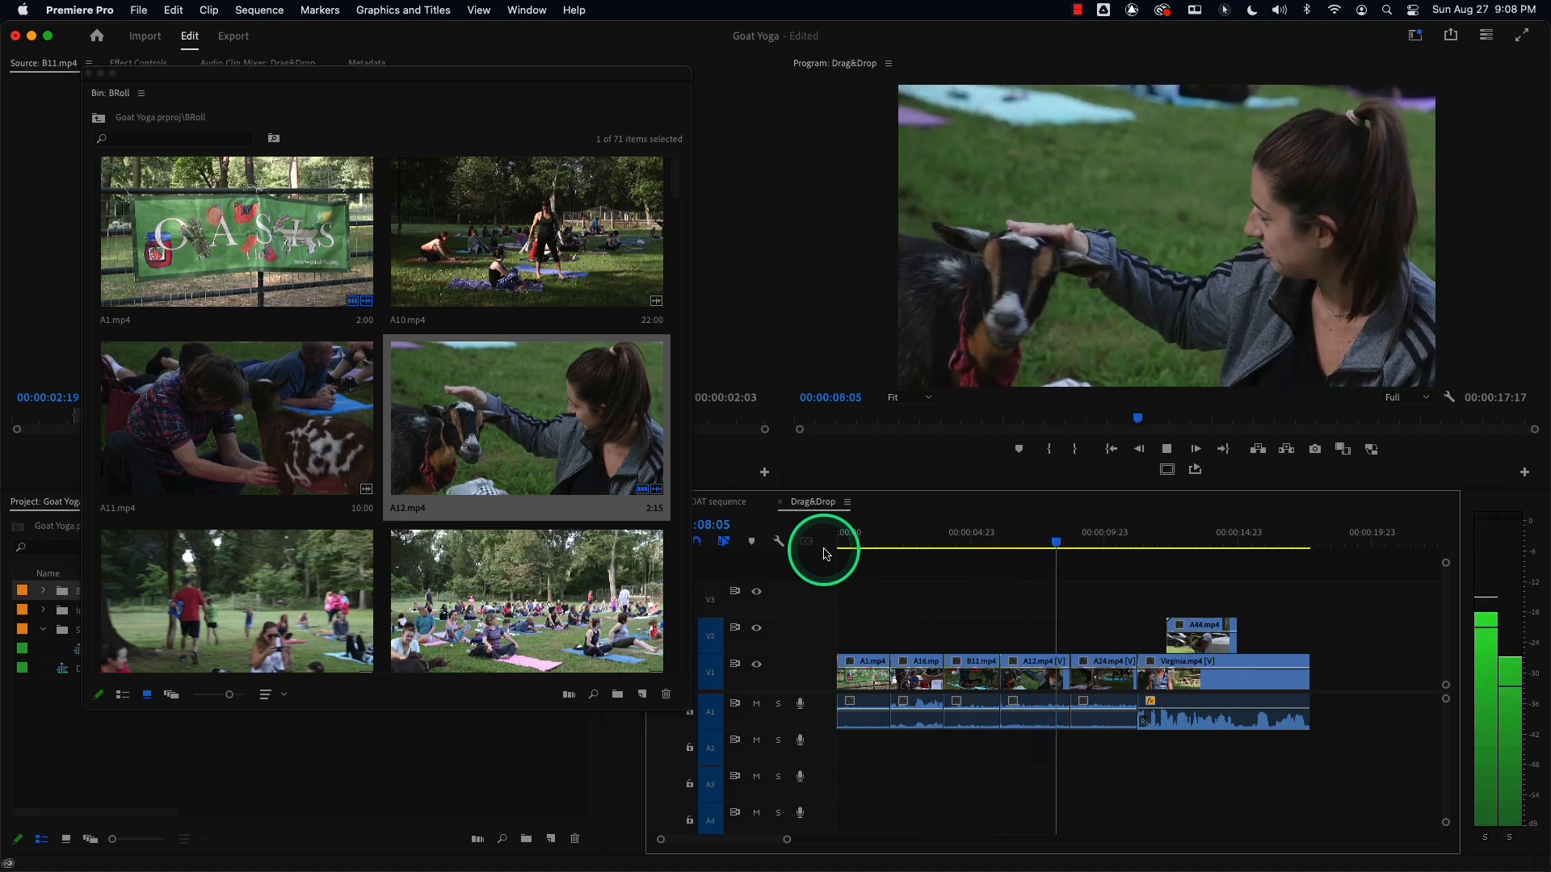
# Stop playback at about 1:22 in the sequence and close the floating BRoll bin window.
pyautogui.press('space')
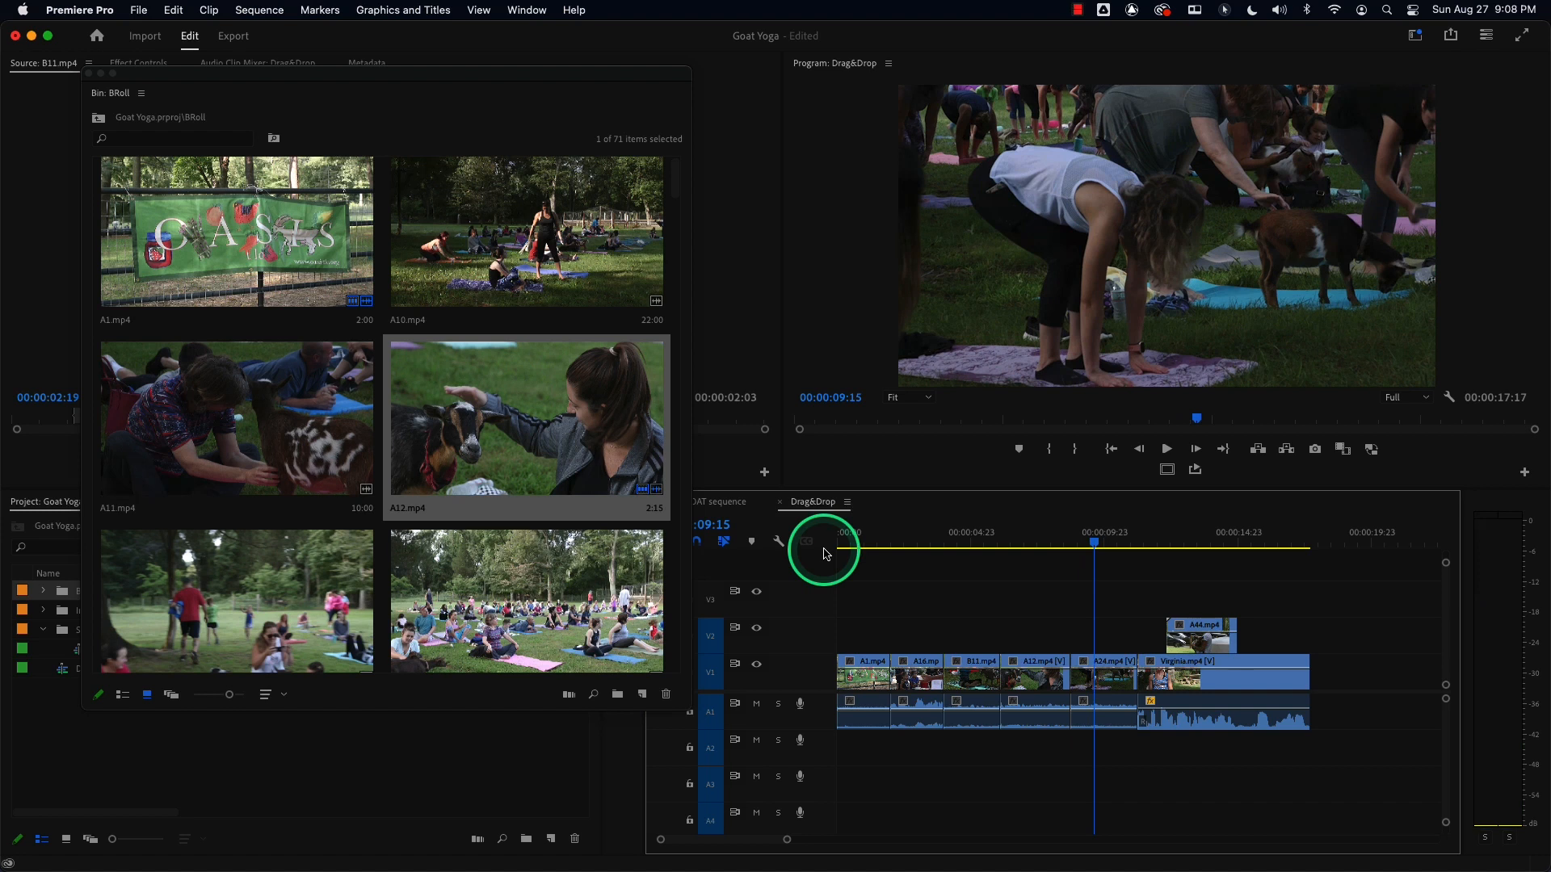
pyautogui.moveTo(1045, 536); pyautogui.dragTo(891, 644)
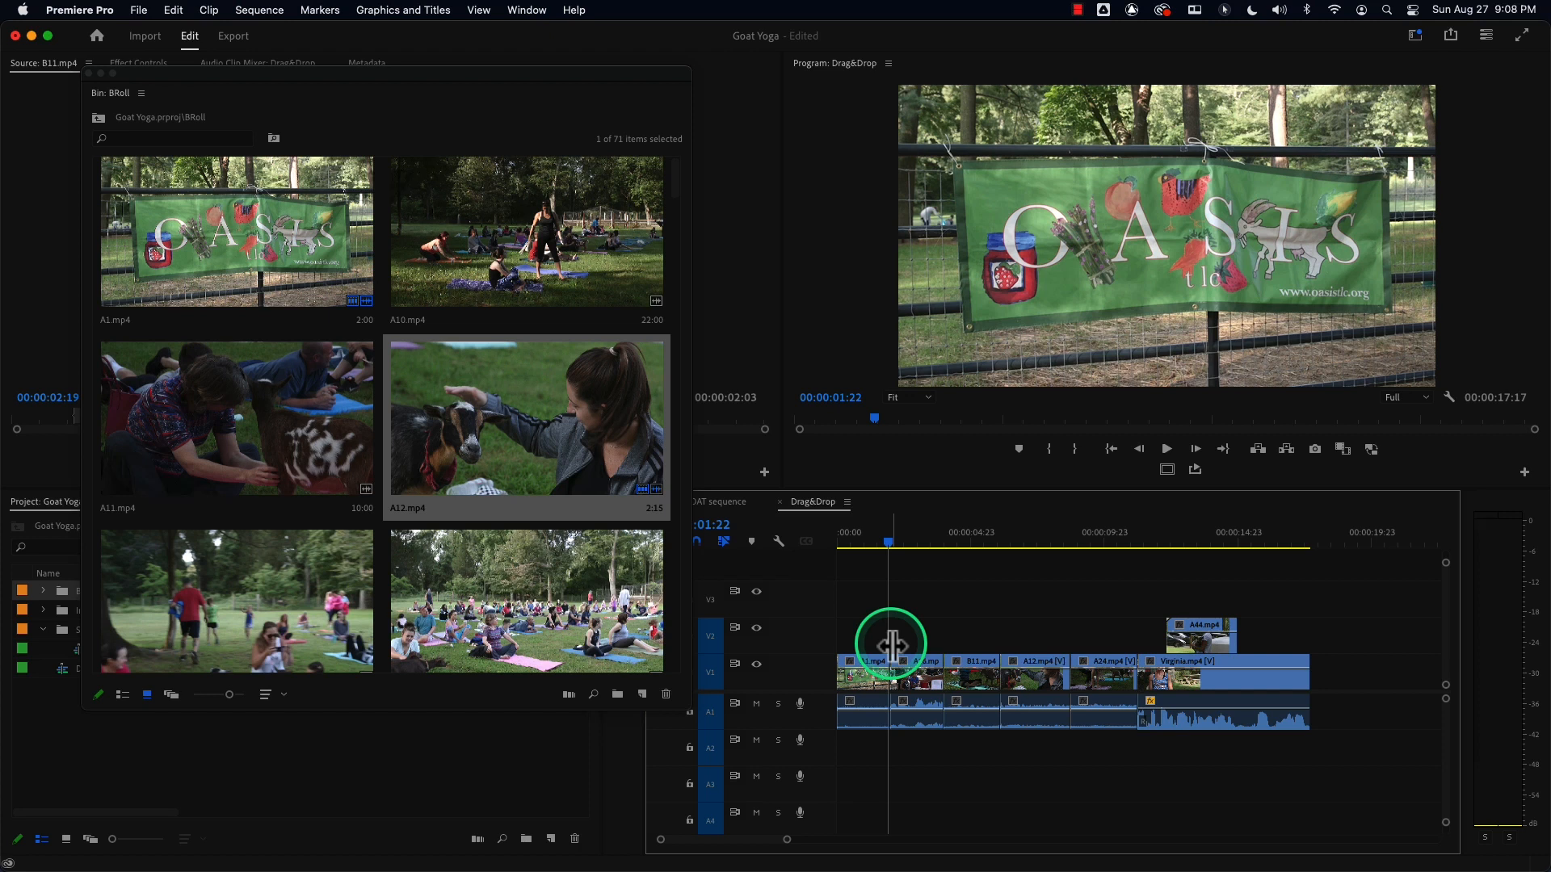
pyautogui.click(90, 74)
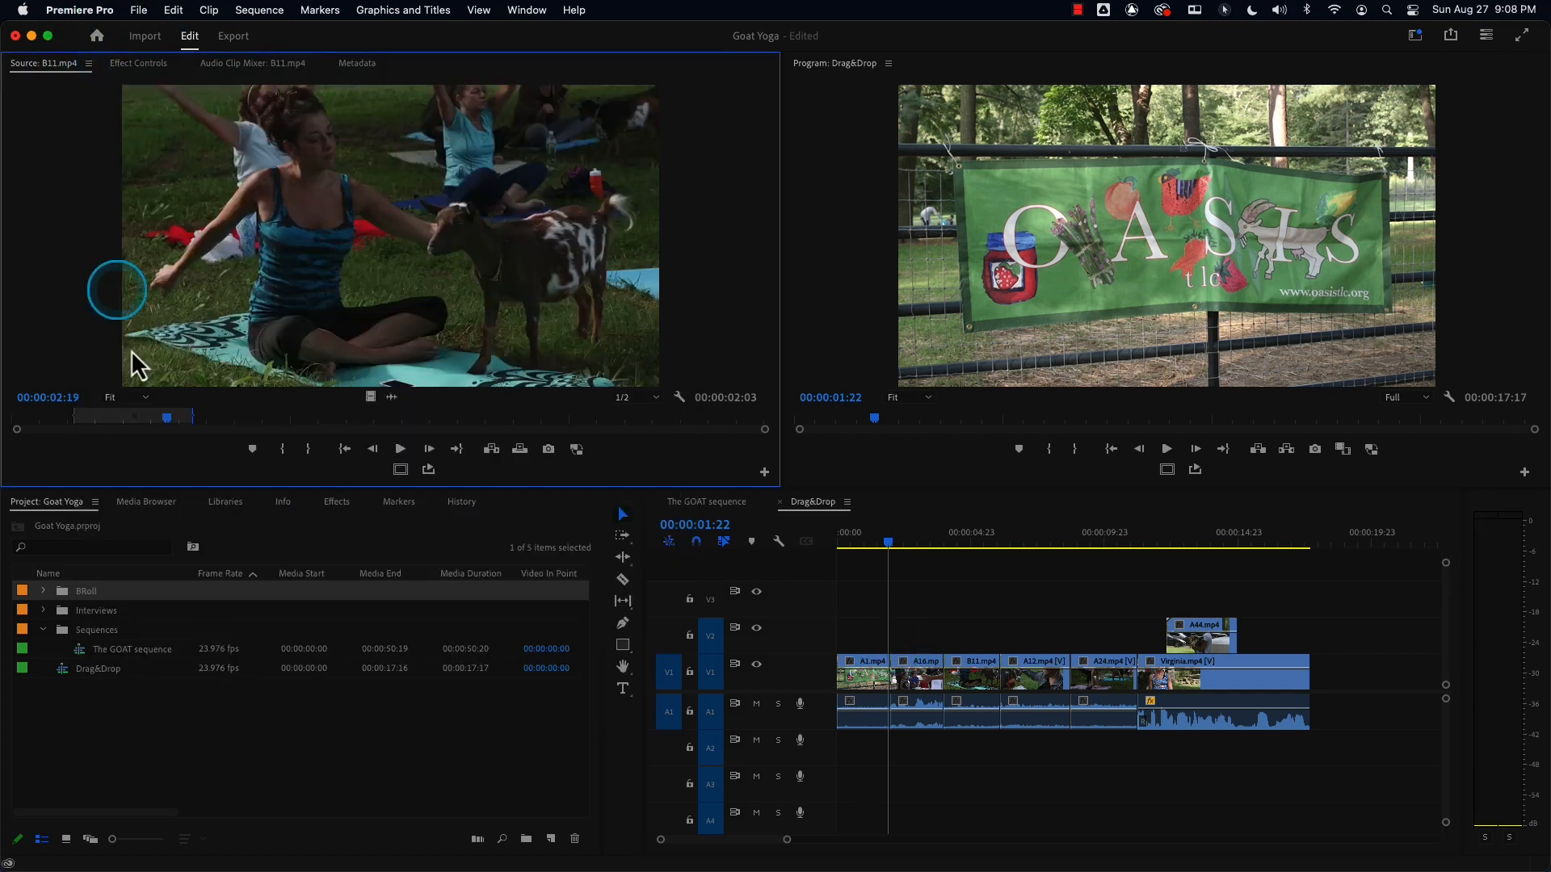
pyautogui.click(88, 707)
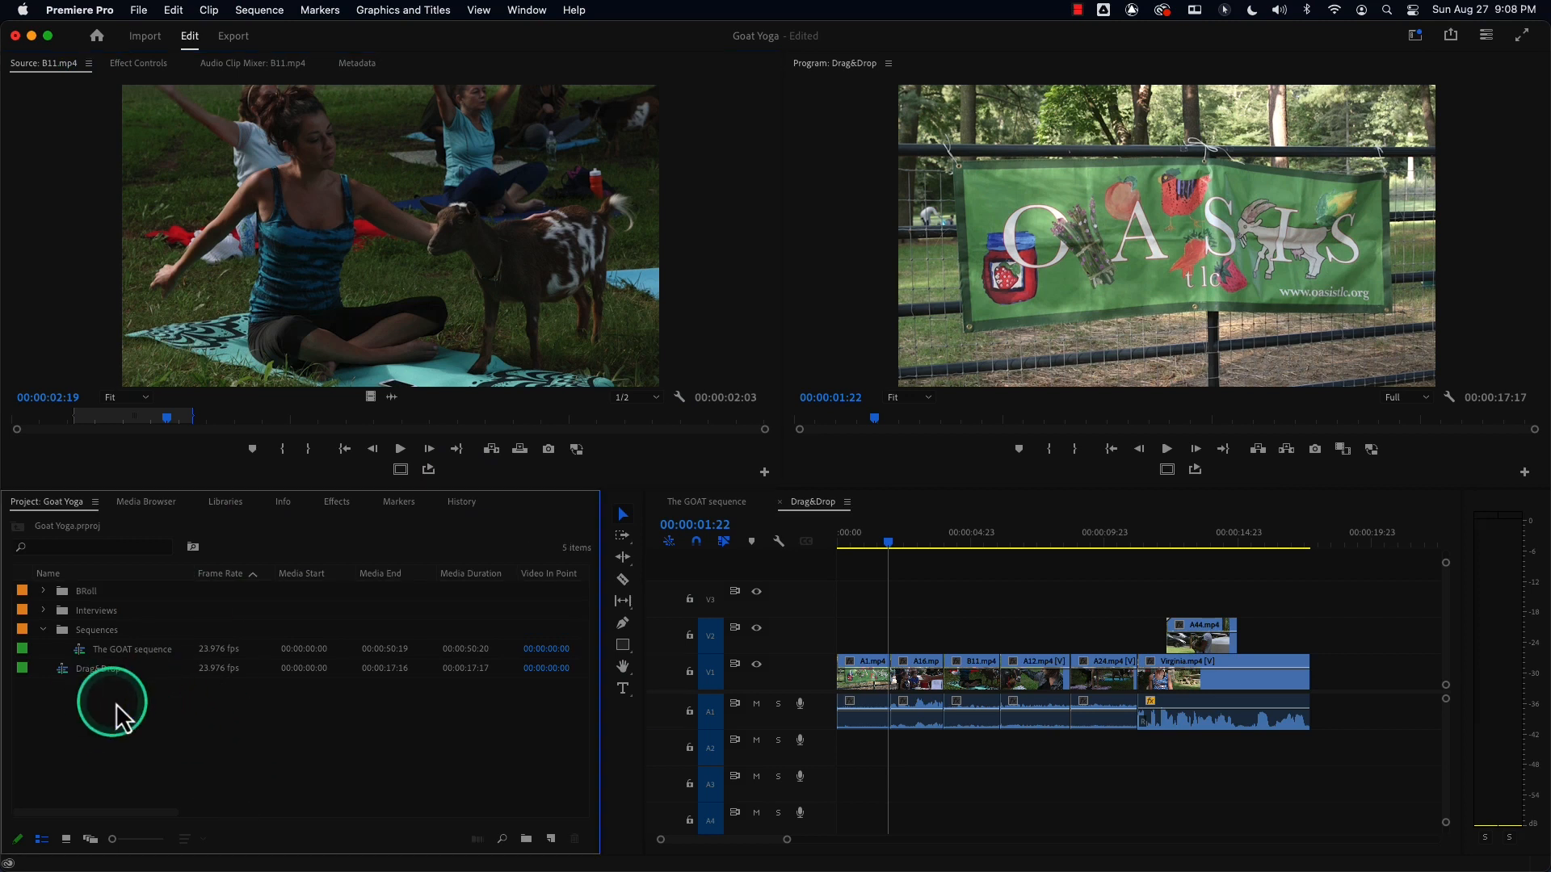
# Browse the Media Browser to the Music folder inside Chad SSD > Adobe Media Files > GoatMedia.
pyautogui.click(161, 504)
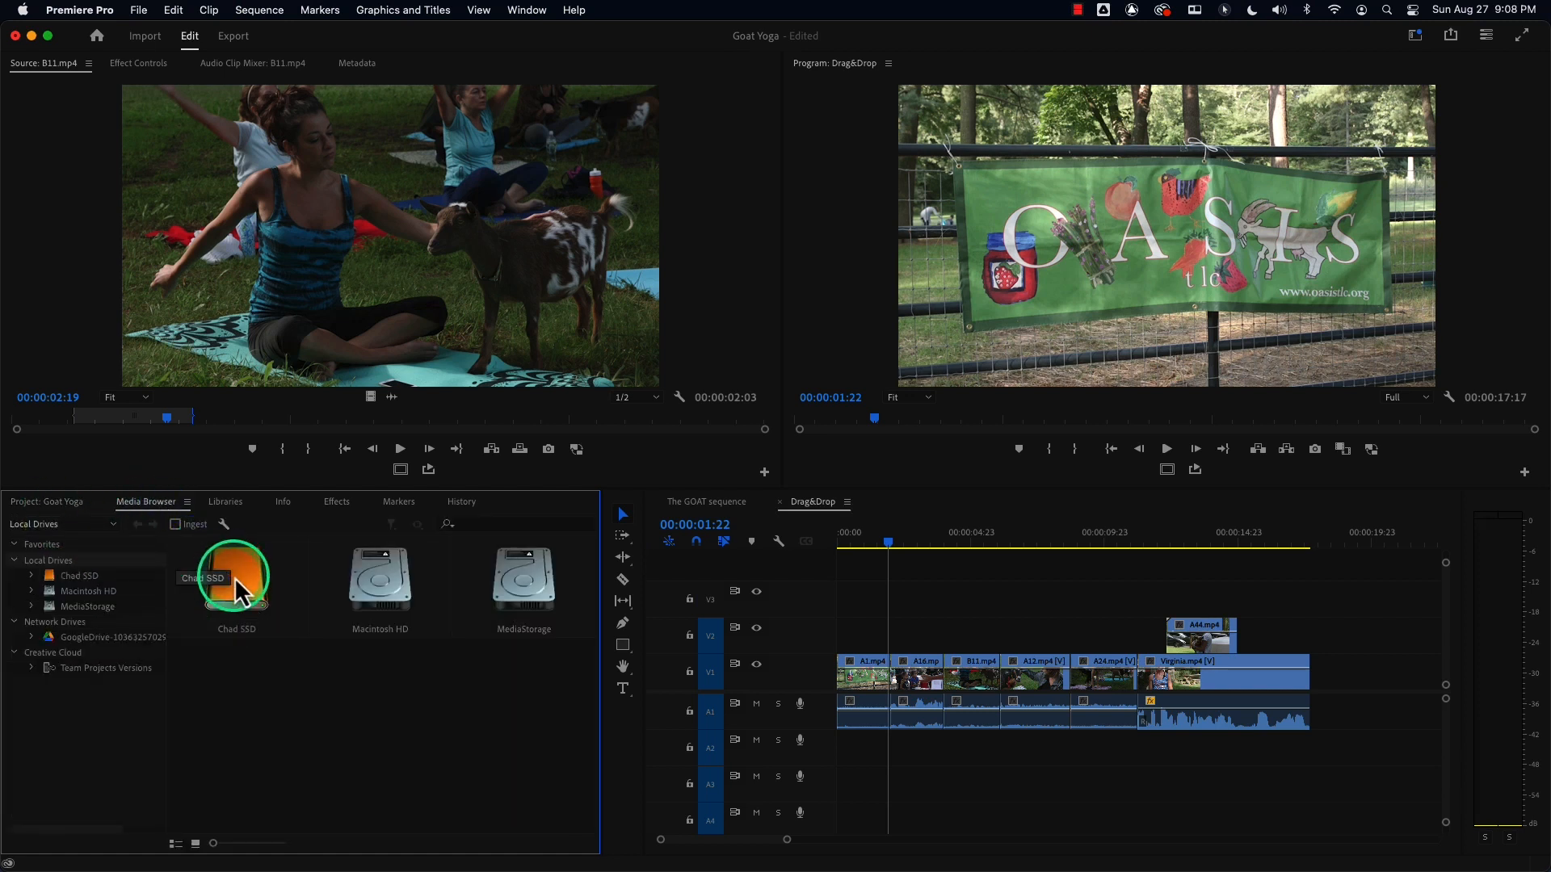
pyautogui.doubleClick(231, 575)
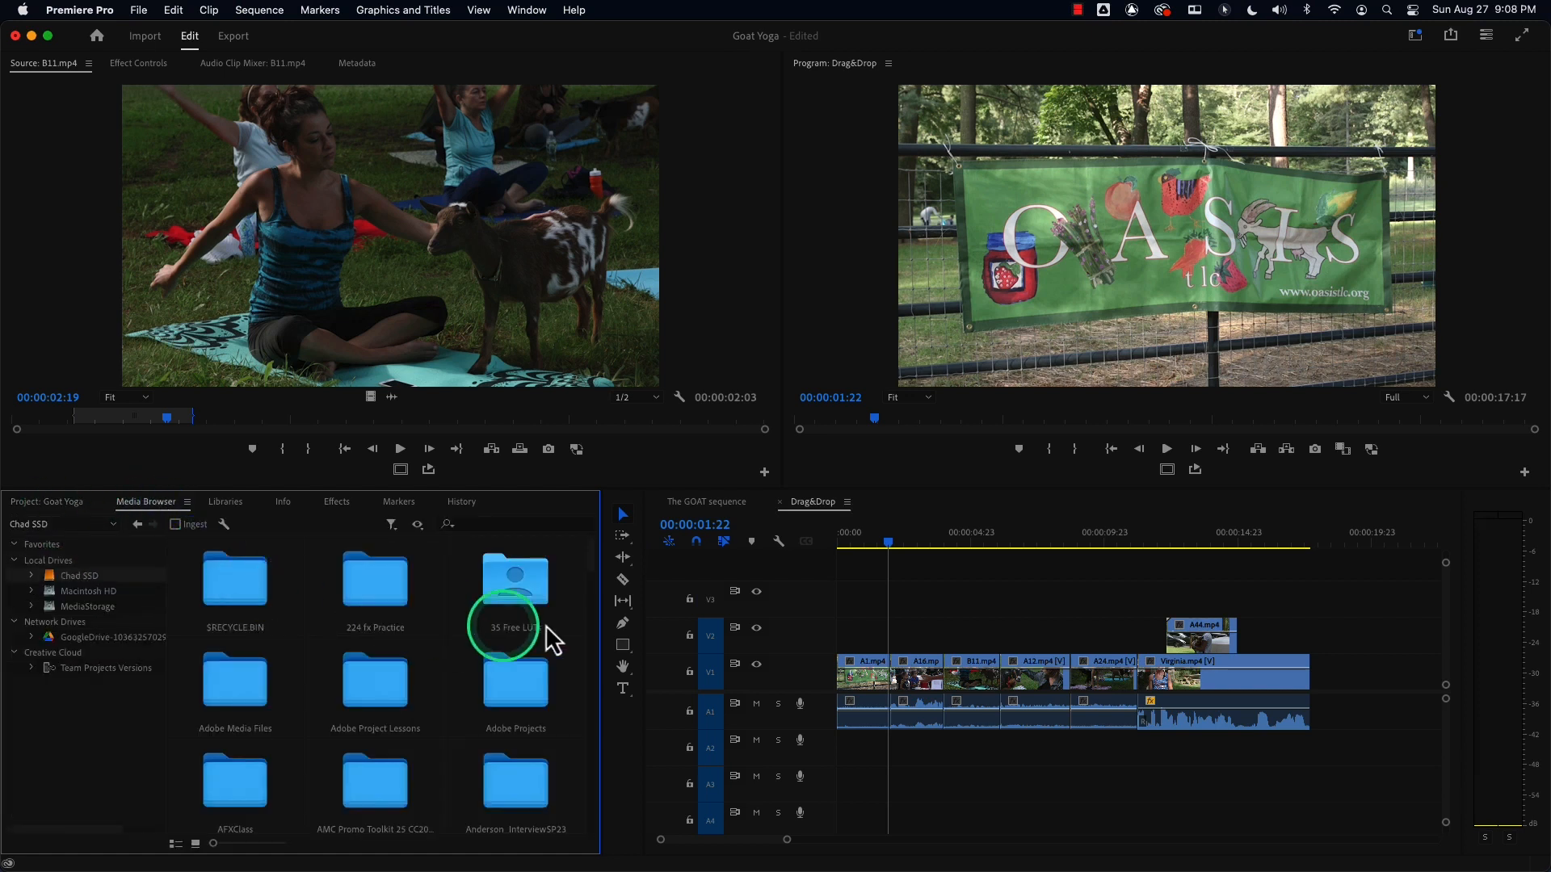
pyautogui.scroll(-3, 587, 572)
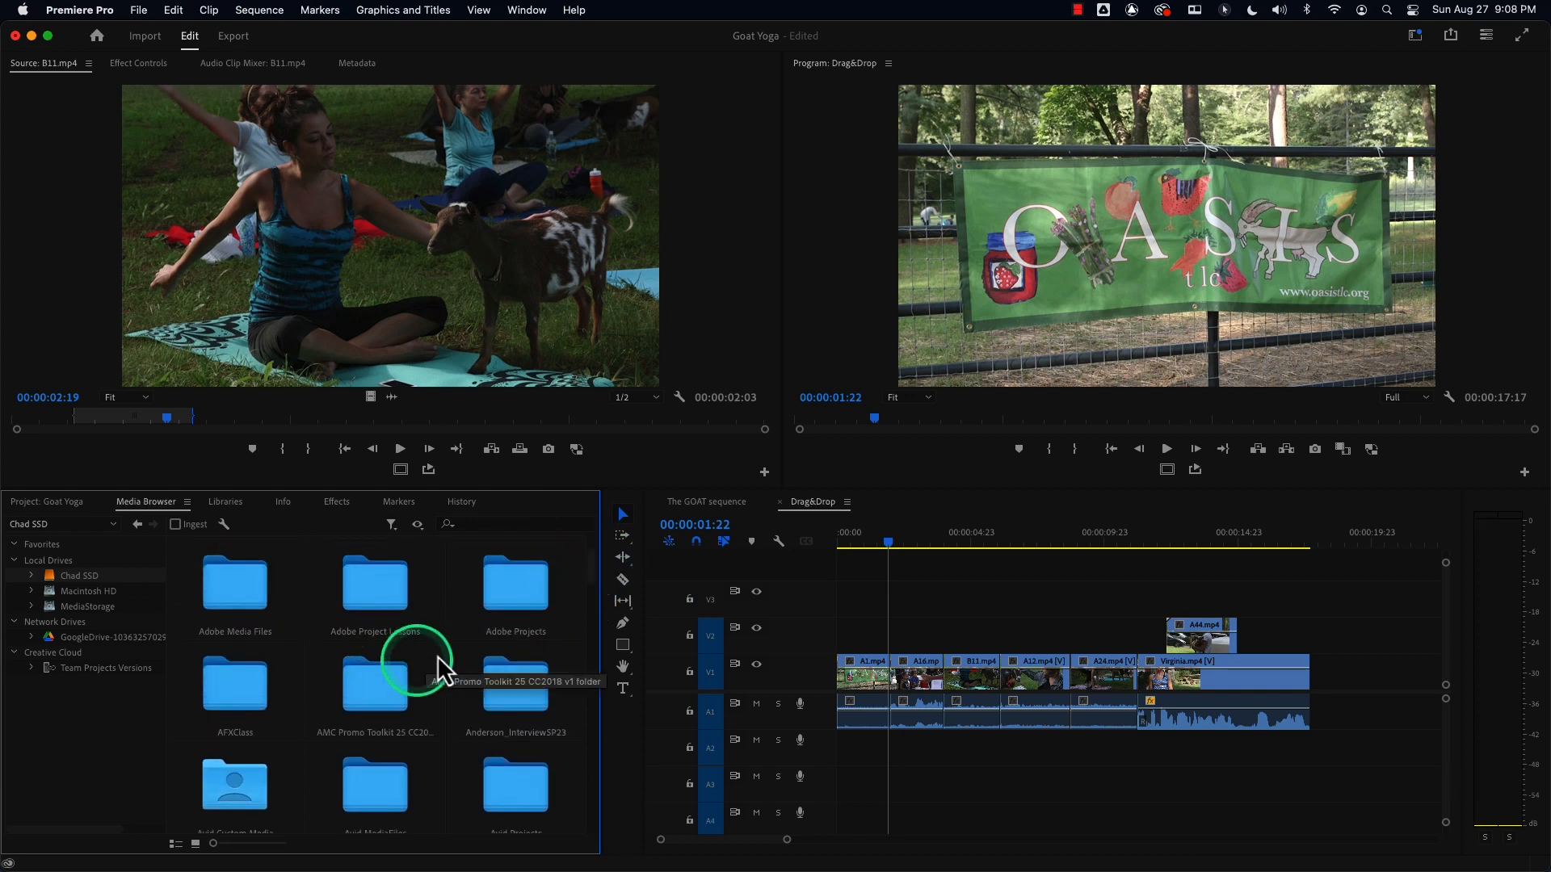
pyautogui.doubleClick(201, 584)
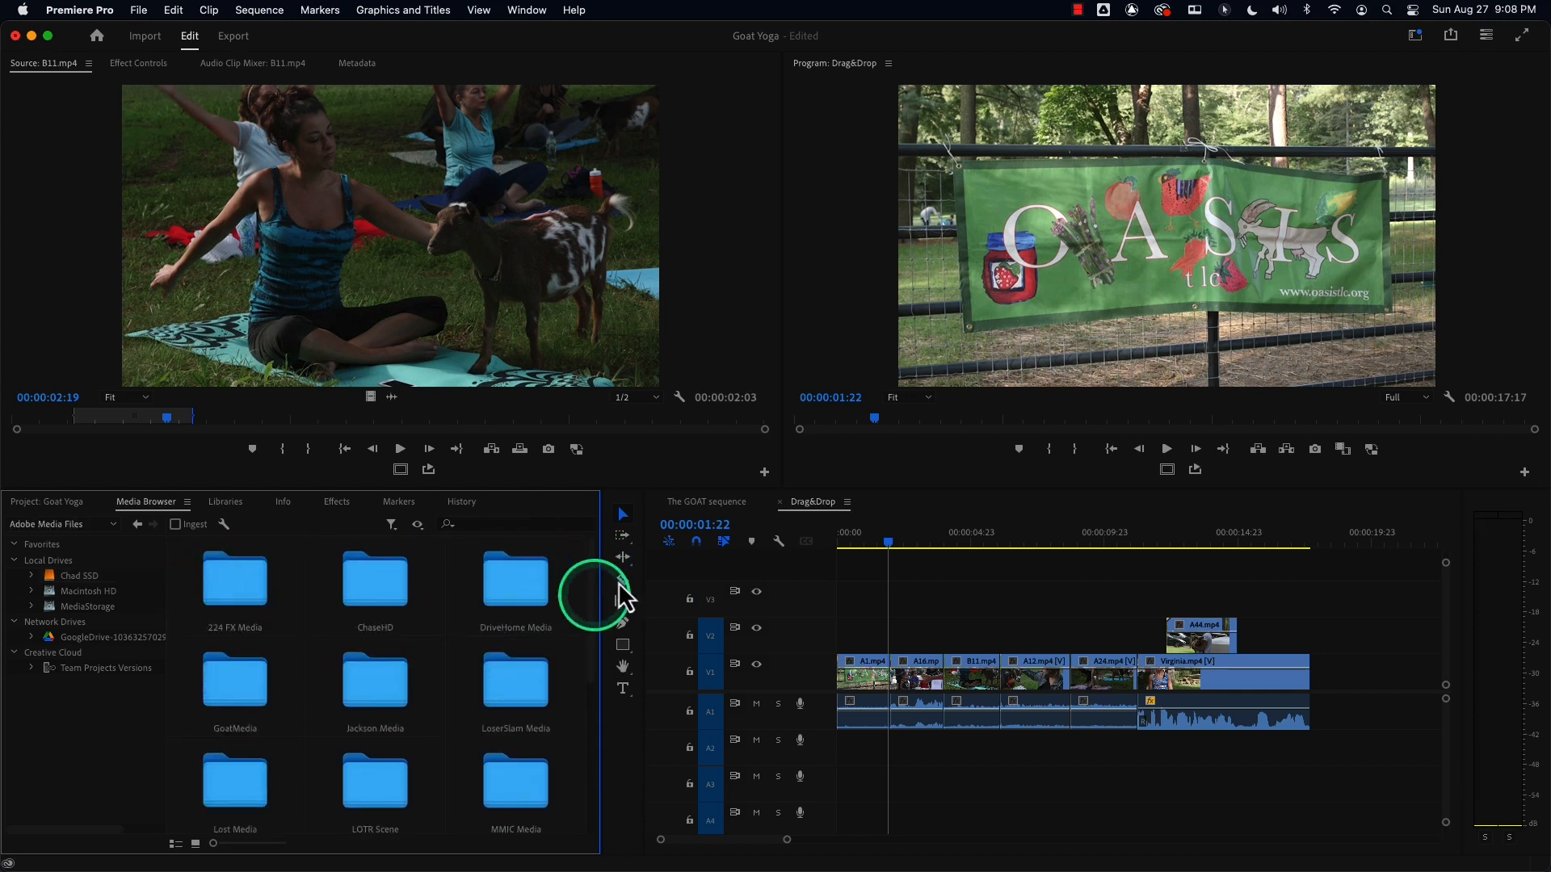
pyautogui.doubleClick(271, 685)
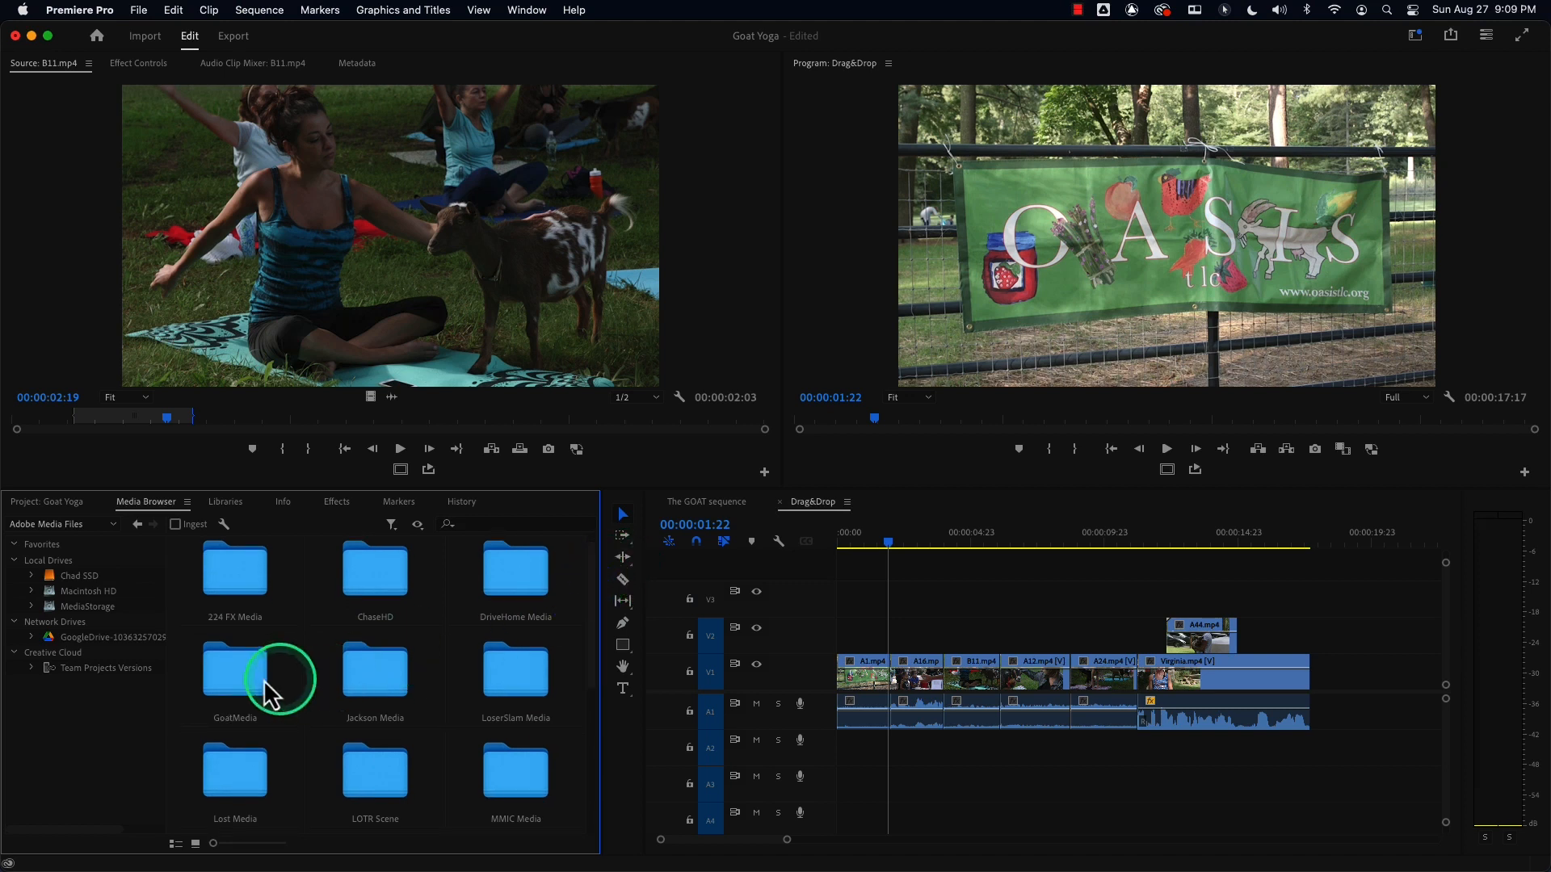
pyautogui.doubleClick(525, 589)
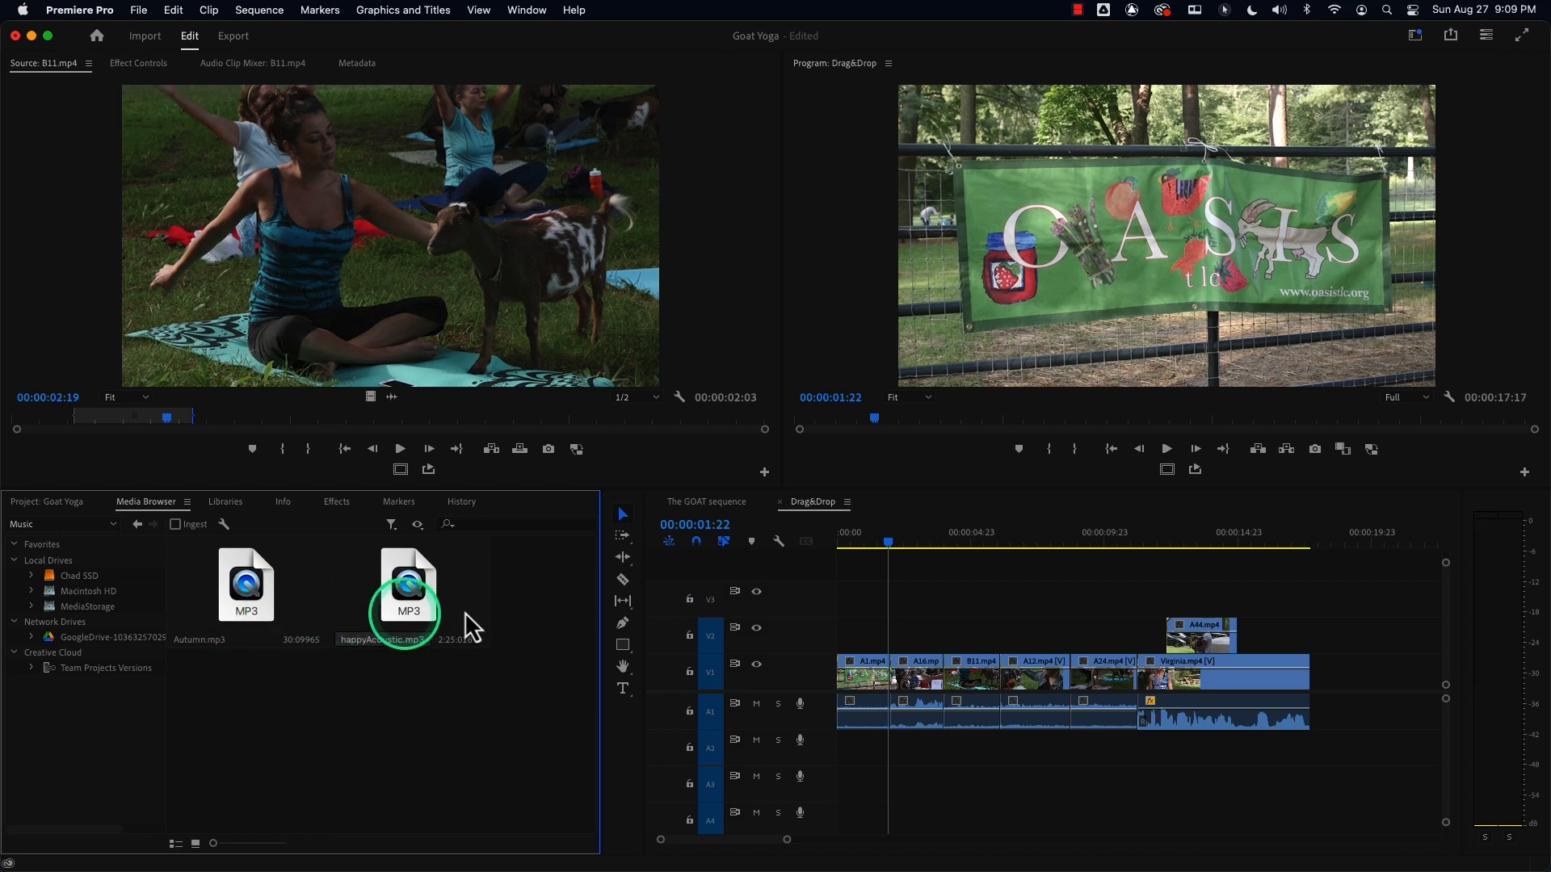
# Select Autumn.mp3 and happyAcoustic.mp3 and import both into the Goat Yoga project.
pyautogui.moveTo(557, 601); pyautogui.dragTo(237, 648)
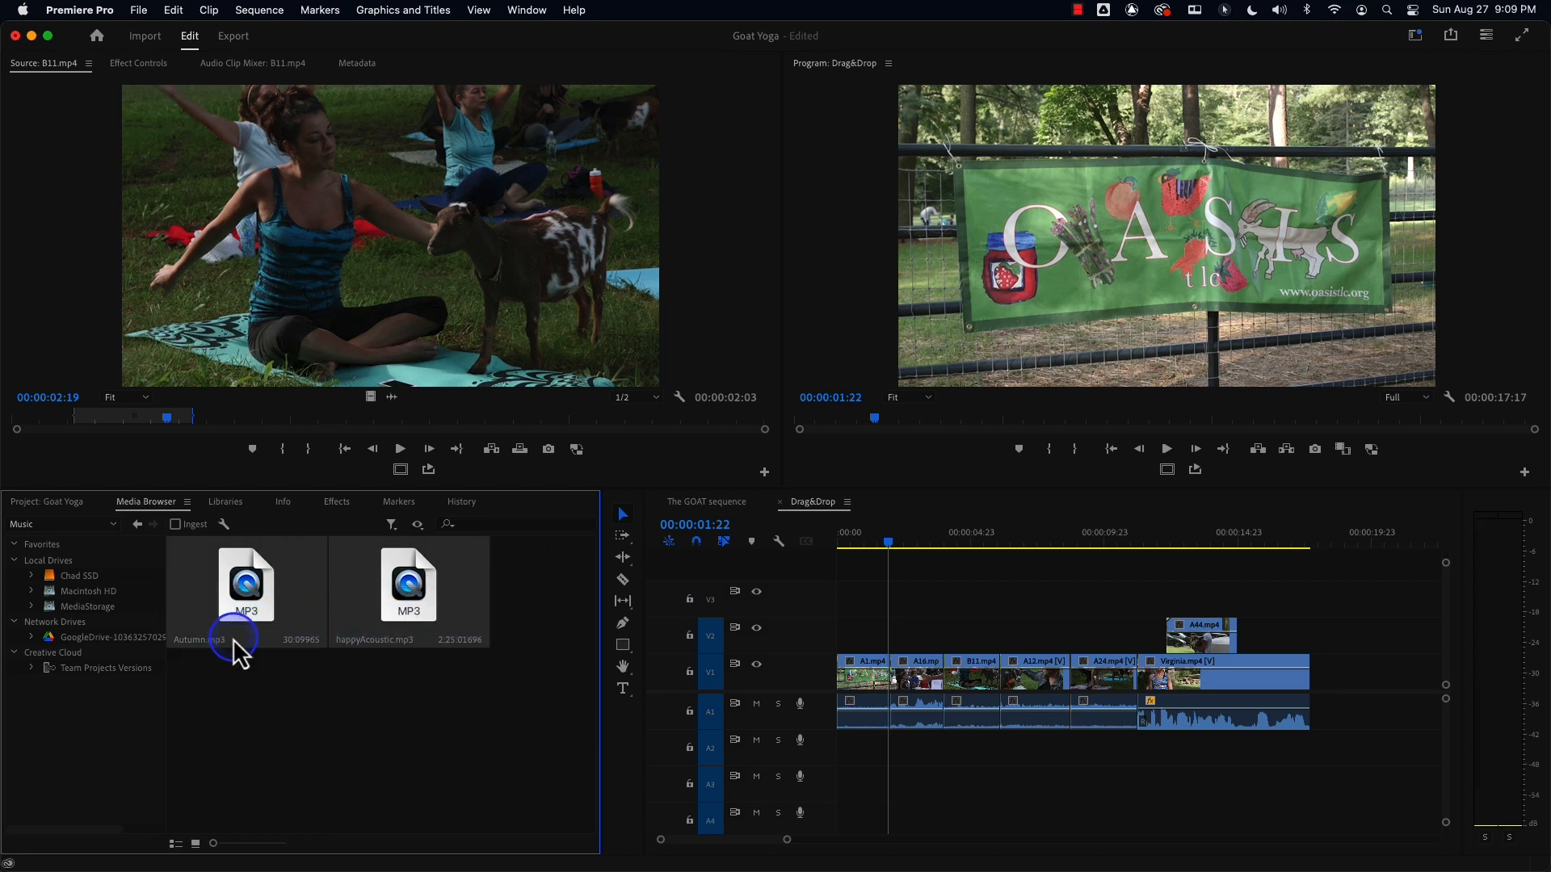
pyautogui.rightClick(248, 639)
pyautogui.click(293, 677)
pyautogui.click(50, 504)
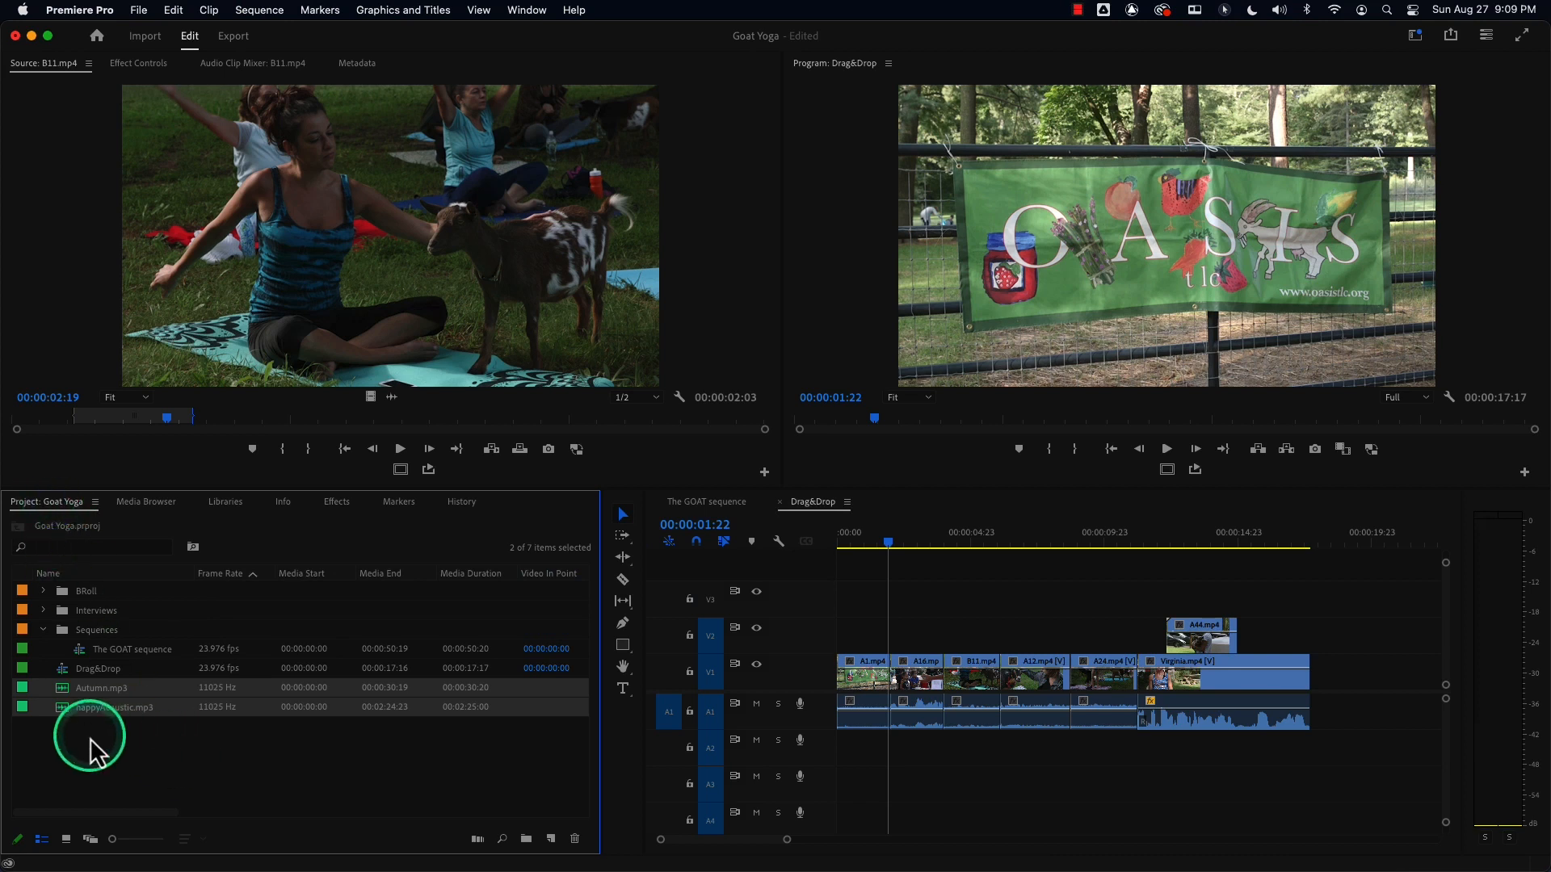
# Create a new bin named Music and move Autumn.mp3 and happyAcoustic.mp3 into it.
pyautogui.click(331, 796)
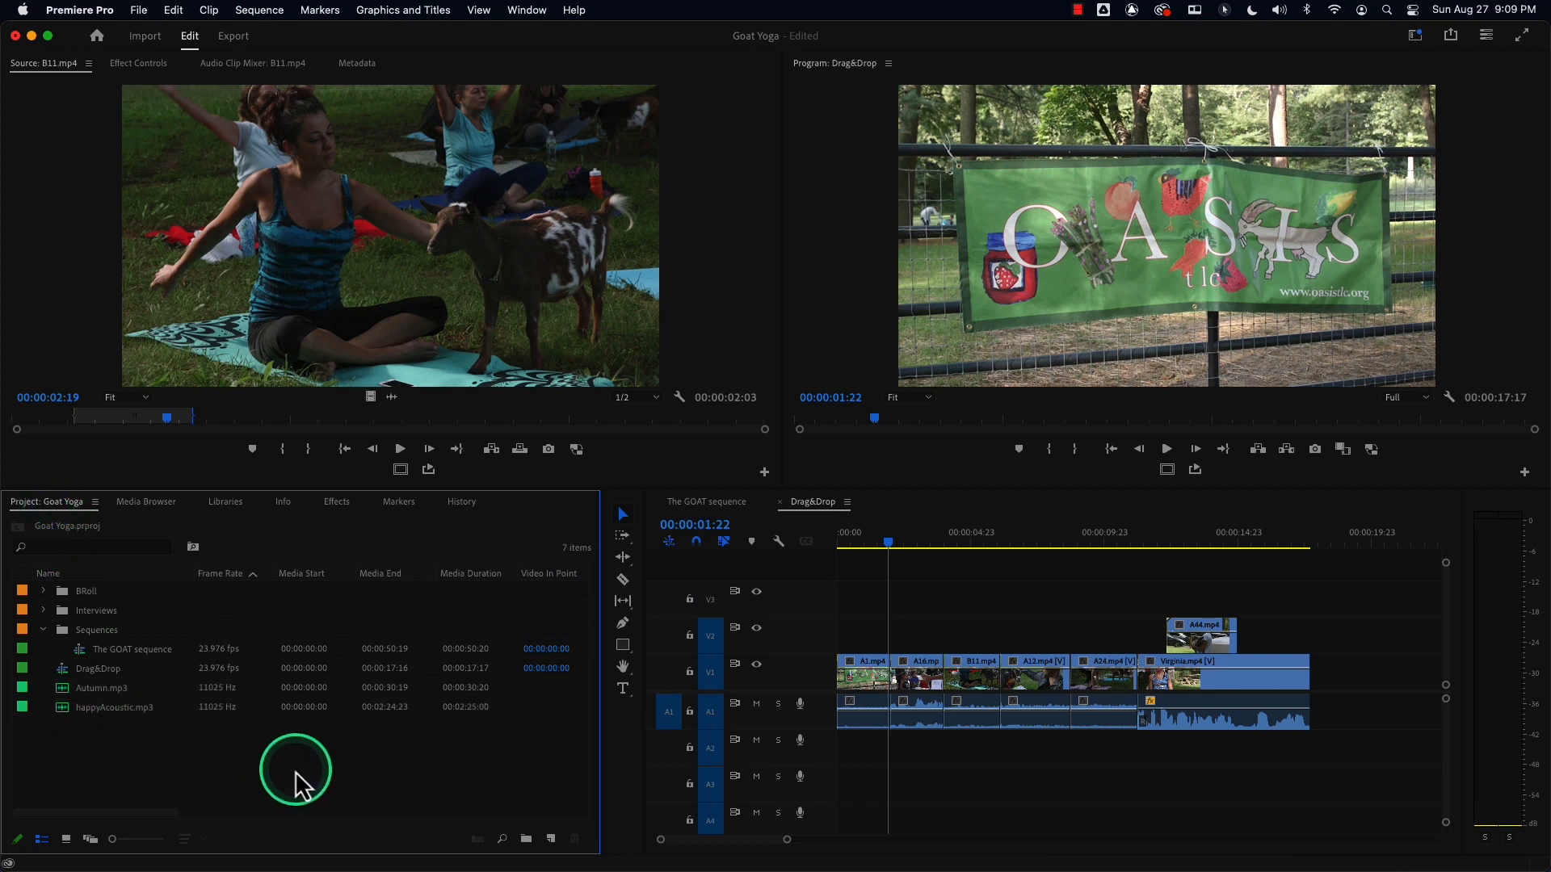
pyautogui.press('super+b')
pyautogui.write('Music')
pyautogui.press('Tab')
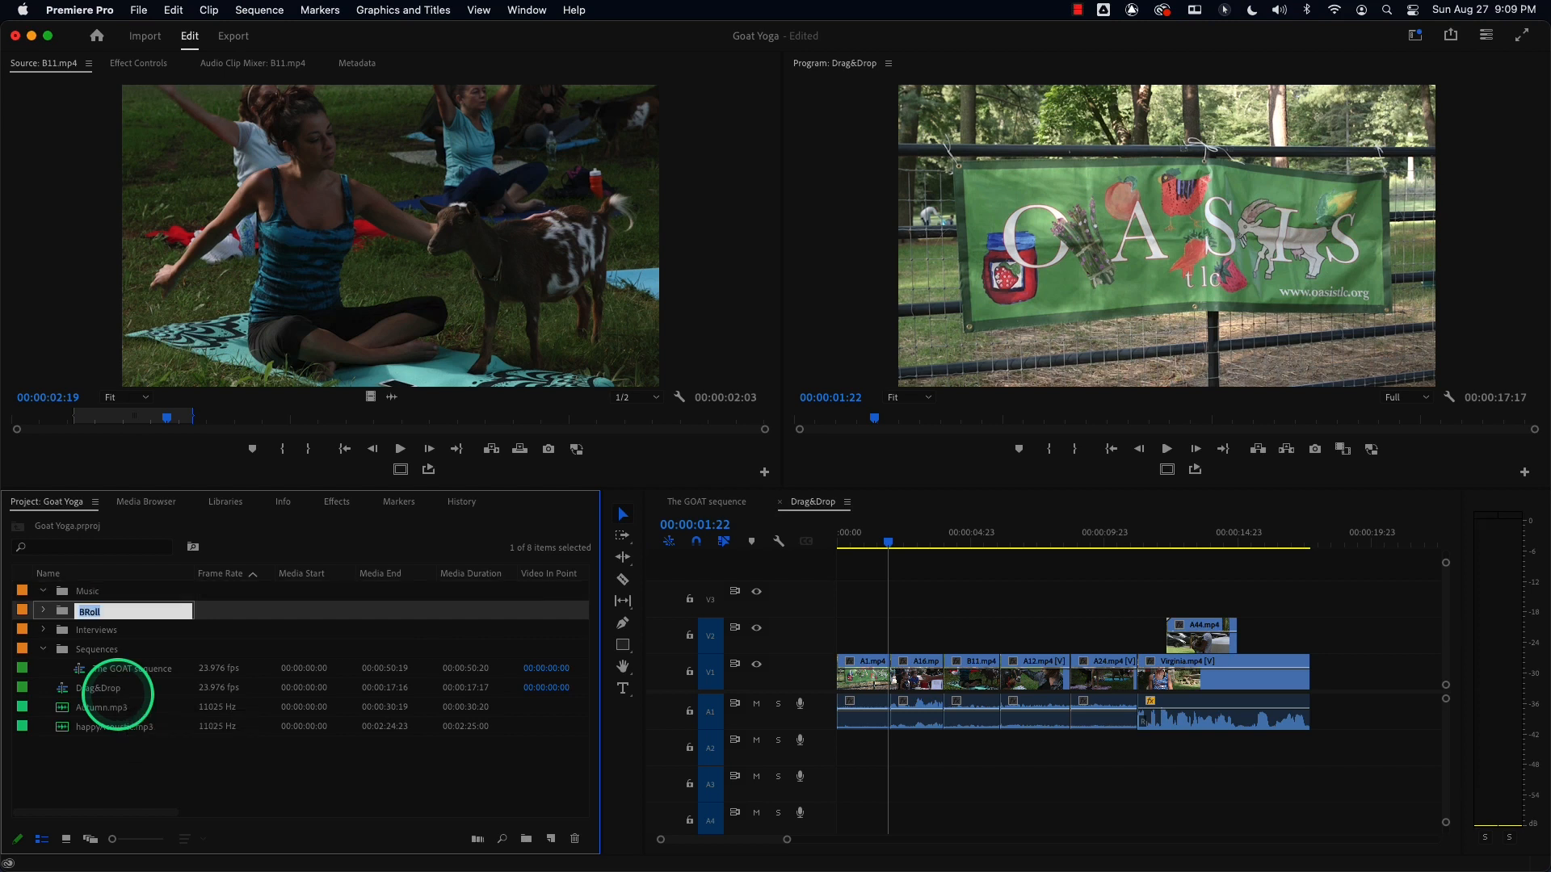
pyautogui.click(89, 709)
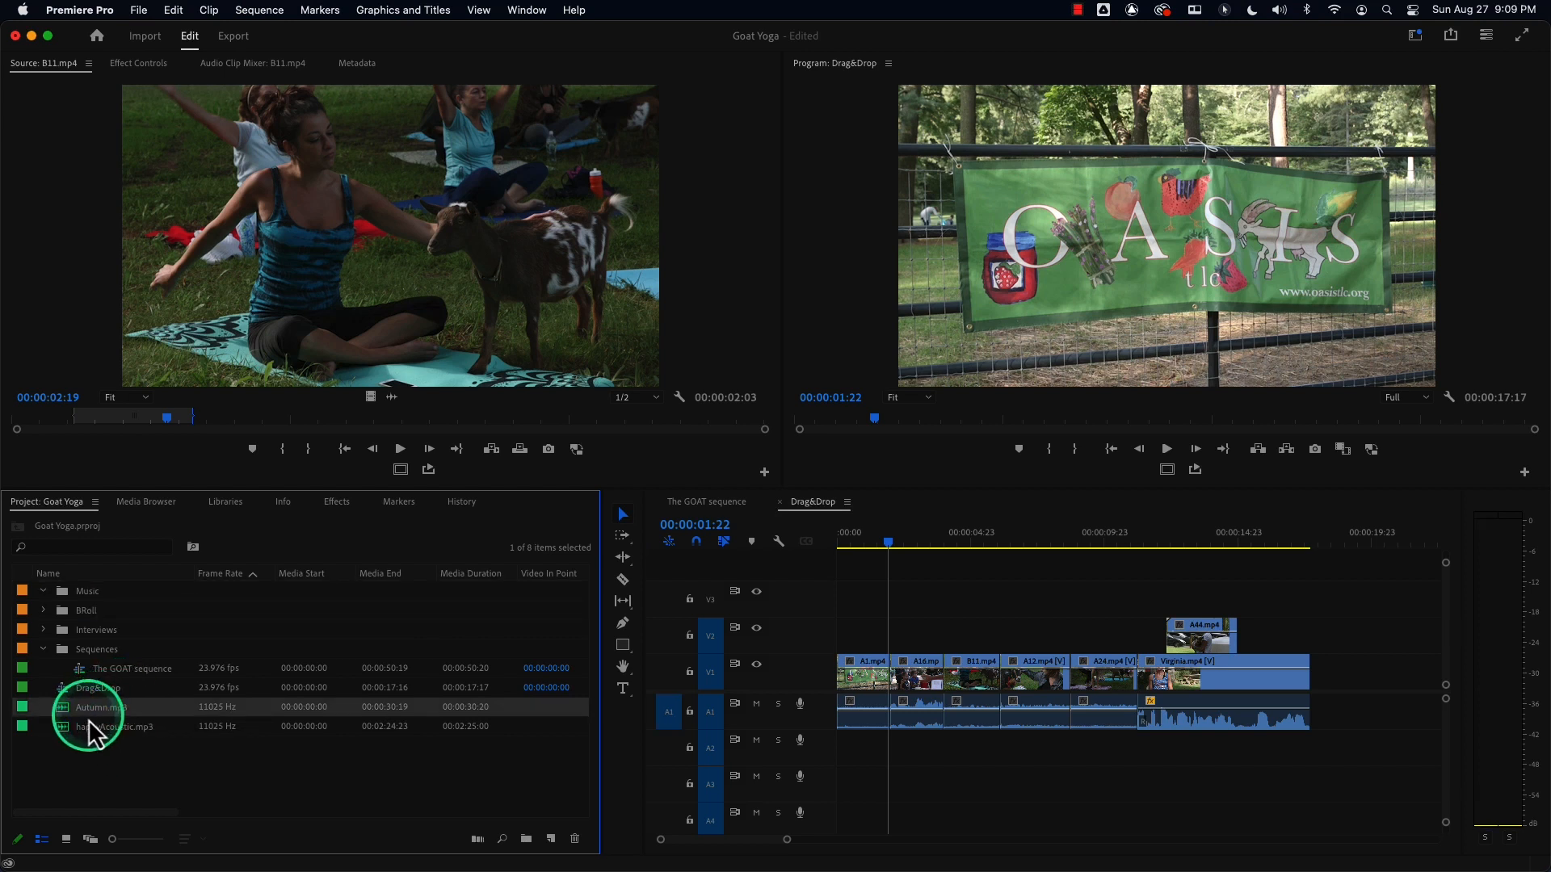
pyautogui.keyDown('shift'); pyautogui.click(88, 725); pyautogui.keyUp('shift')
pyautogui.moveTo(88, 725); pyautogui.dragTo(91, 601)
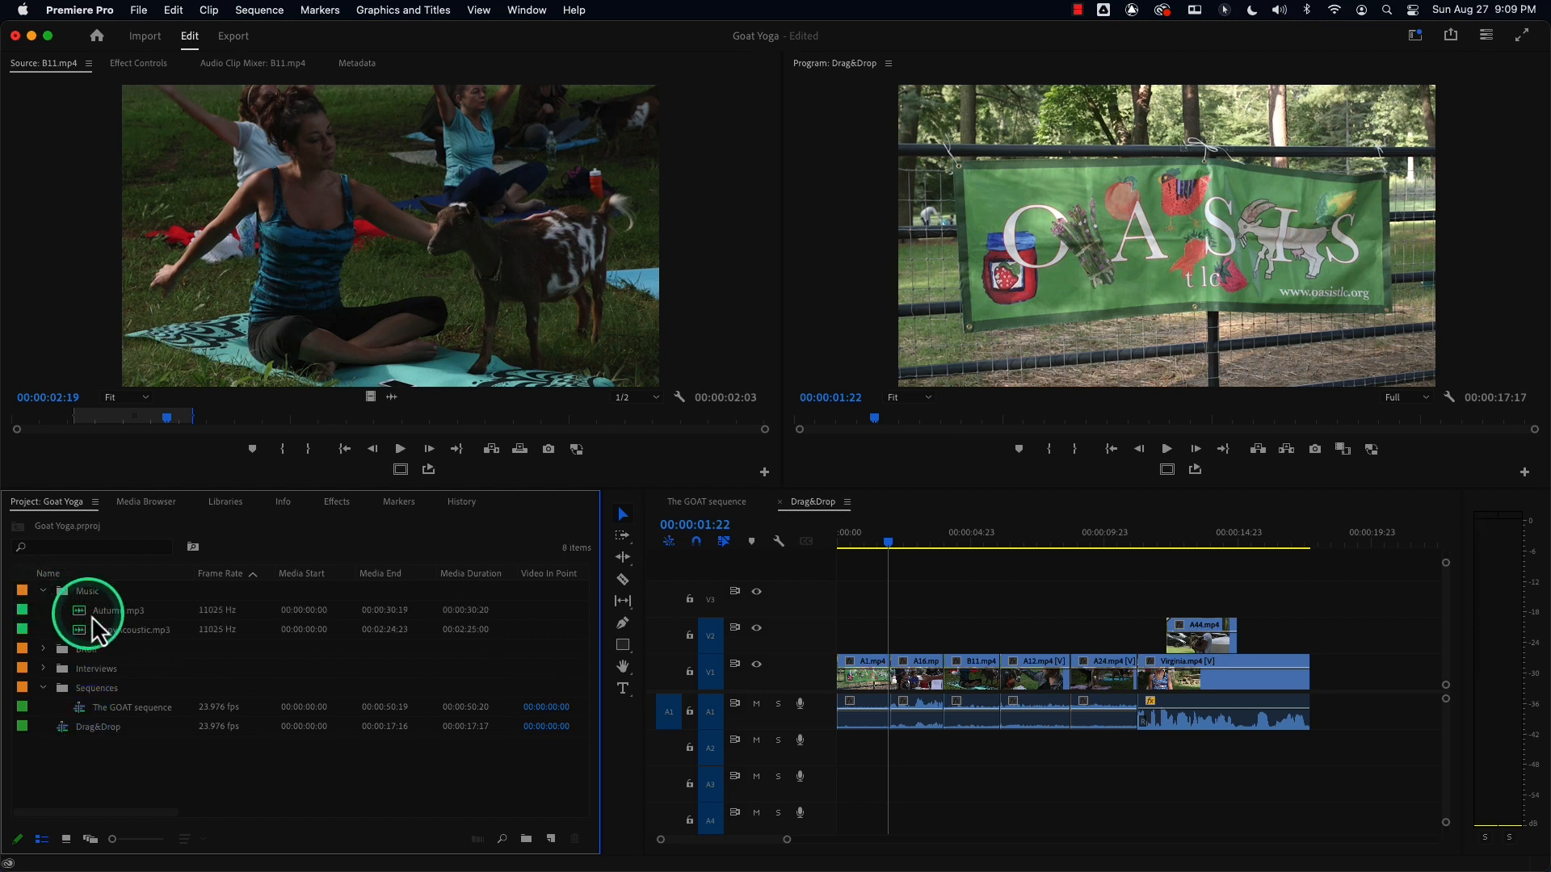
# Preview Autumn.mp3 and happyAcoustic.mp3 in the Source Monitor, returning happyAcoustic.mp3 to its start.
pyautogui.click(80, 611)
pyautogui.doubleClick(81, 612)
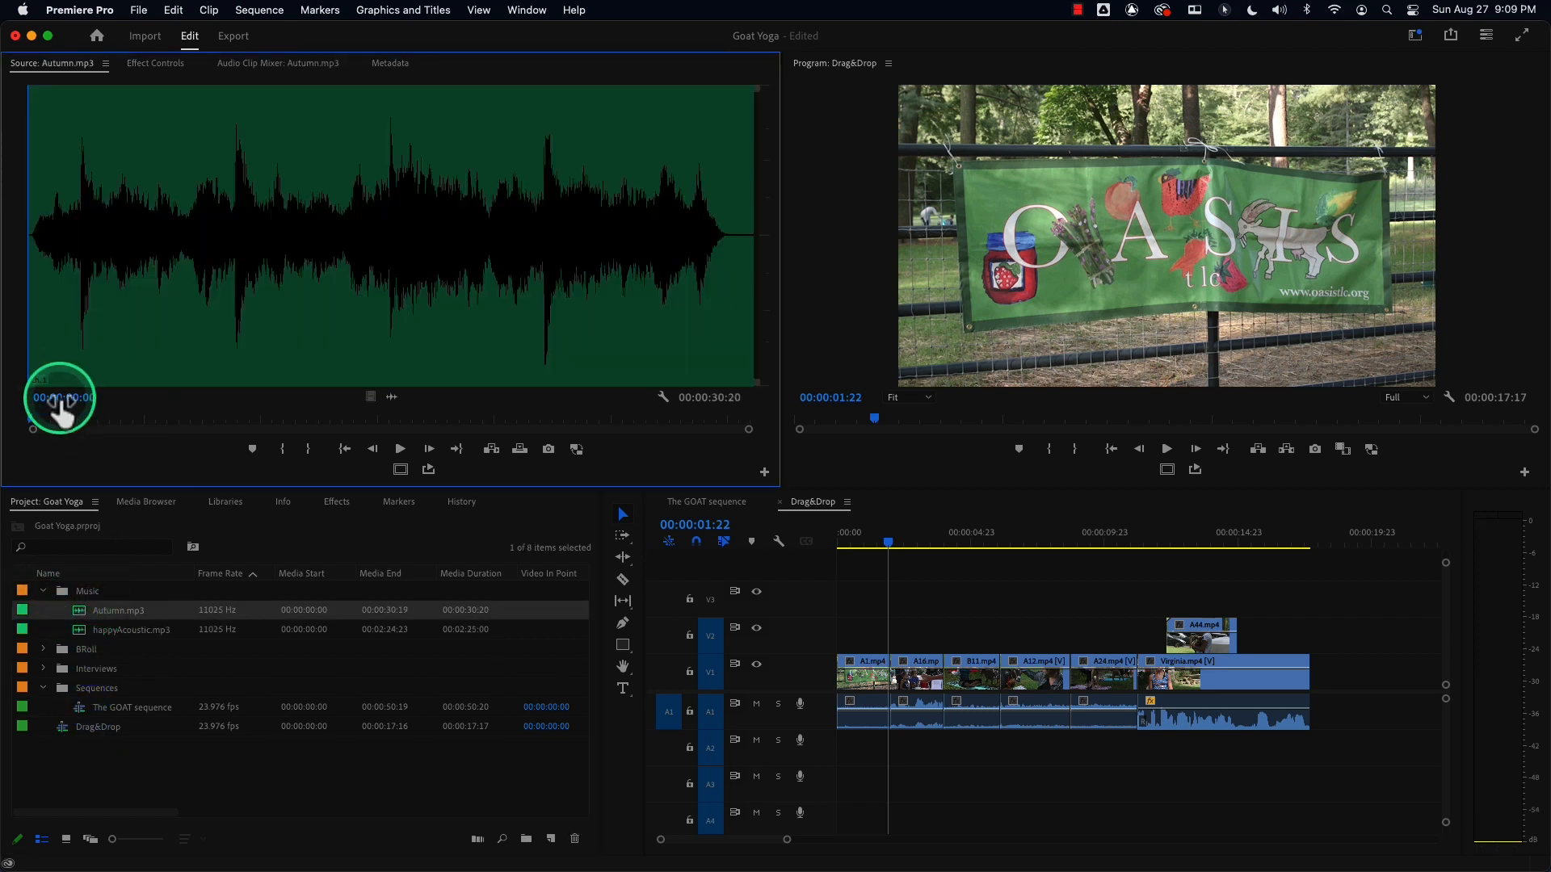
pyautogui.press('space')
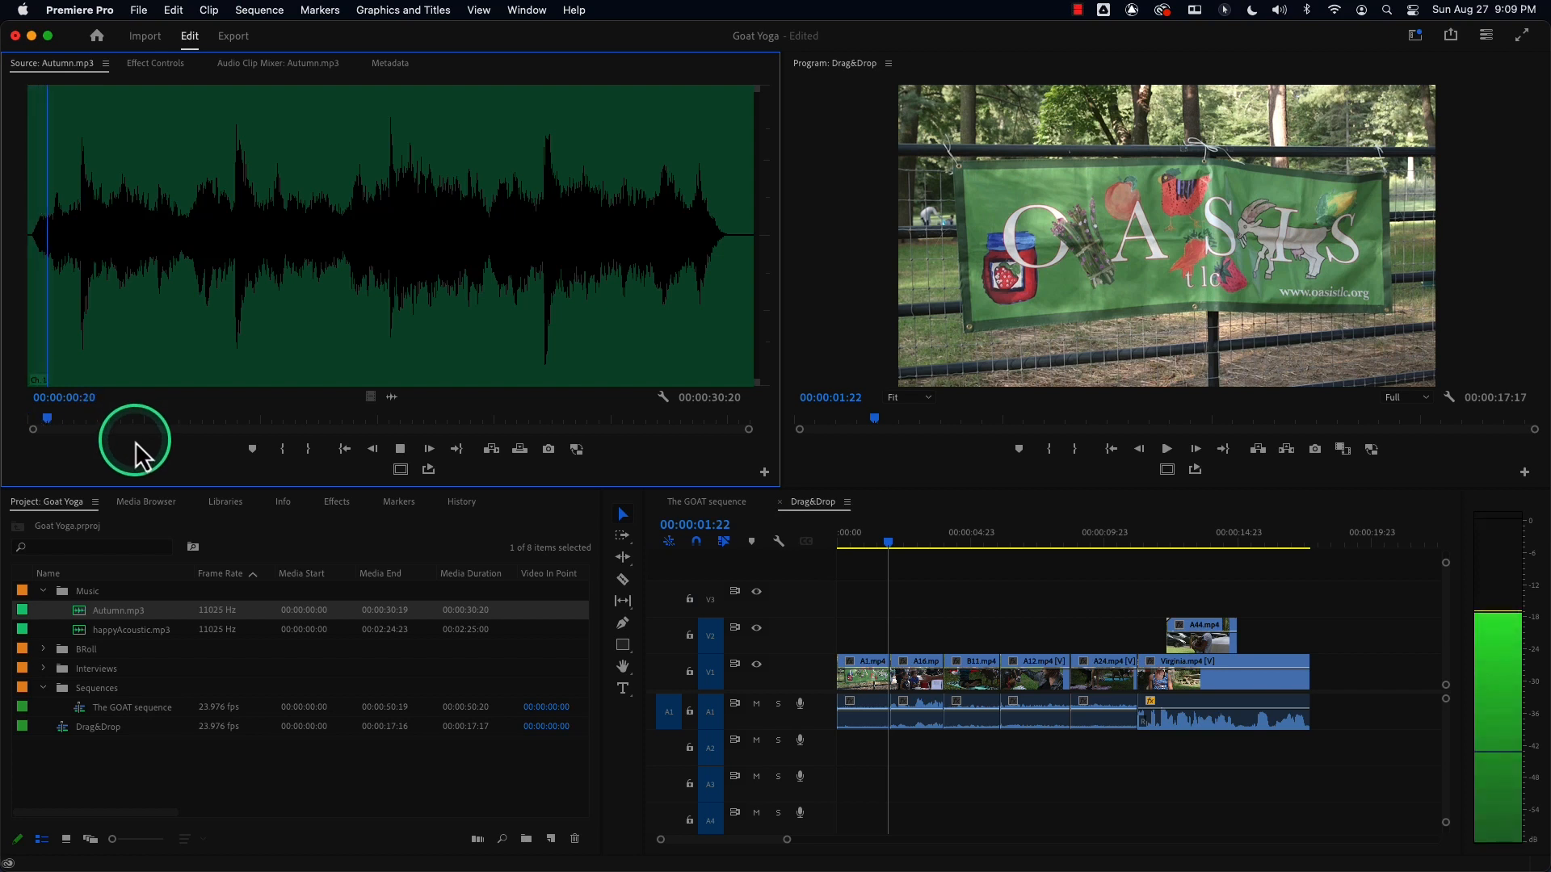
pyautogui.doubleClick(82, 633)
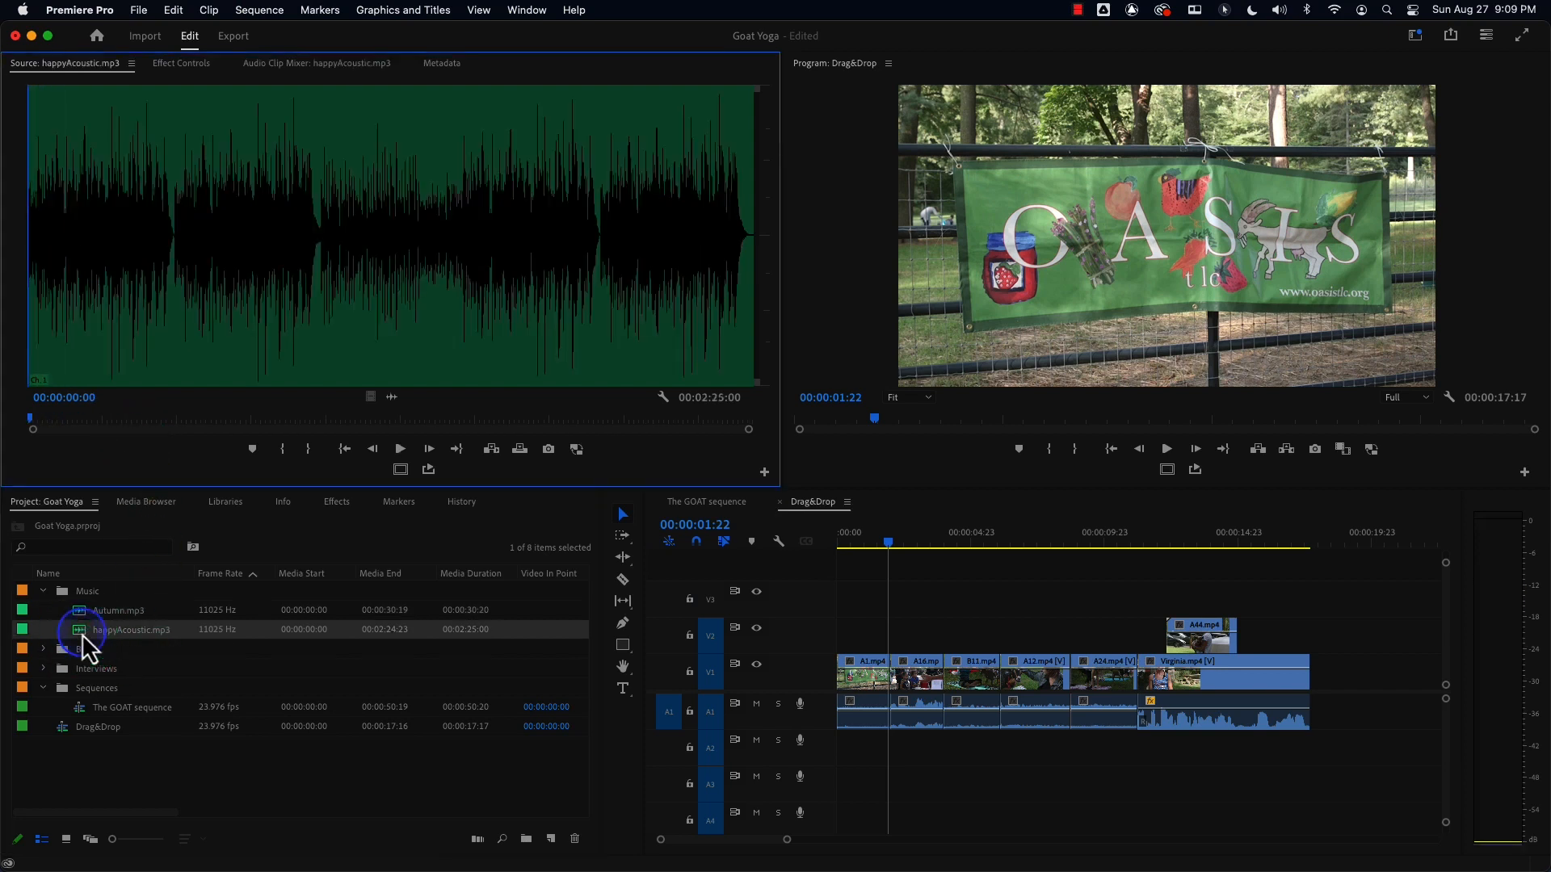
pyautogui.press('space')
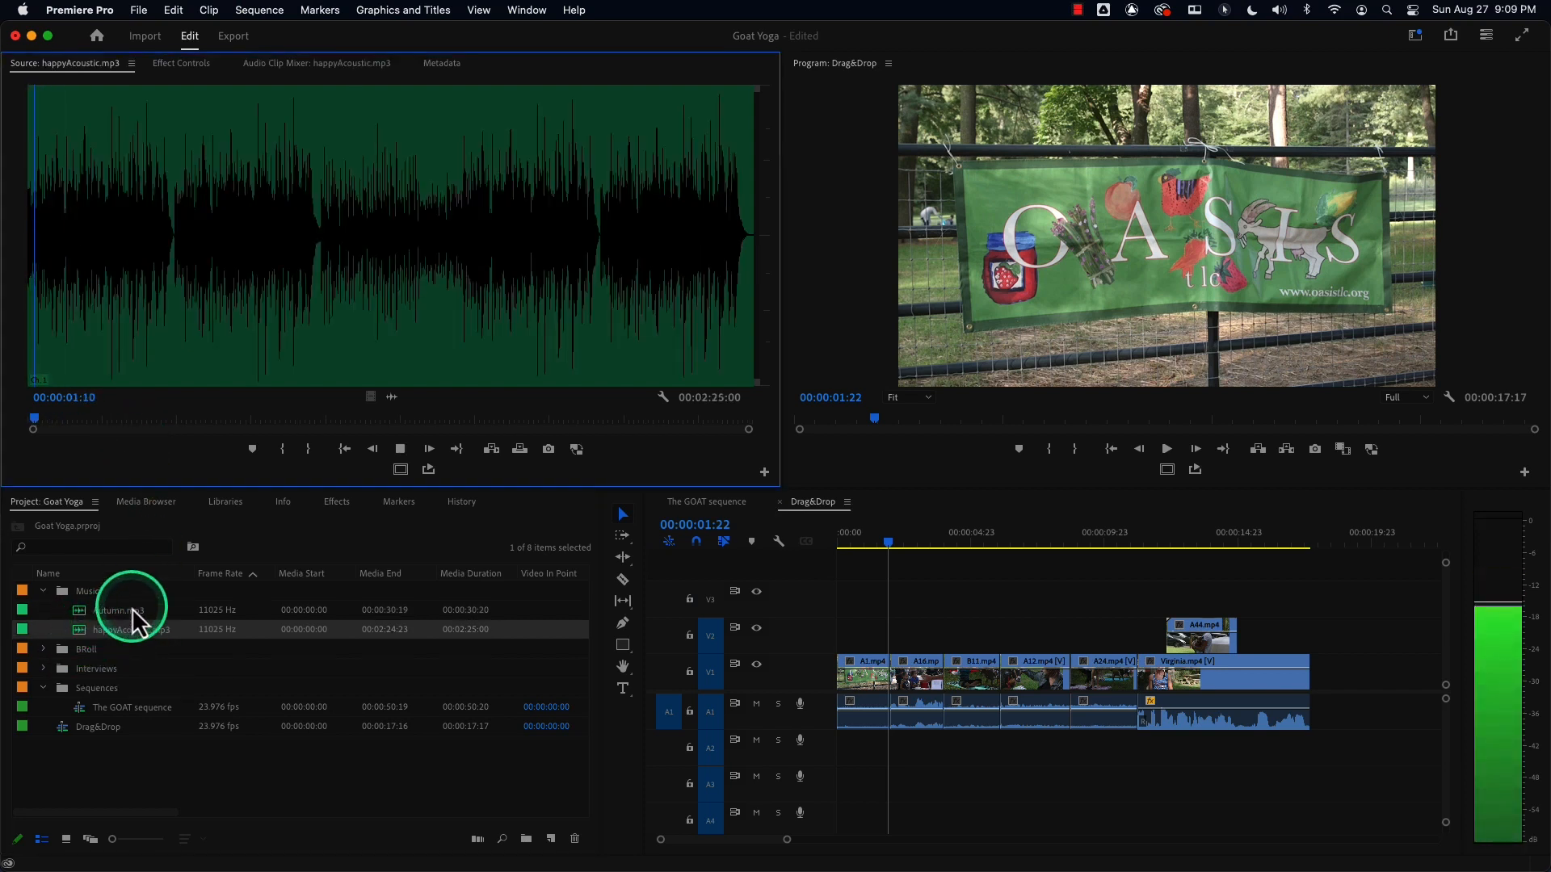
pyautogui.press('space')
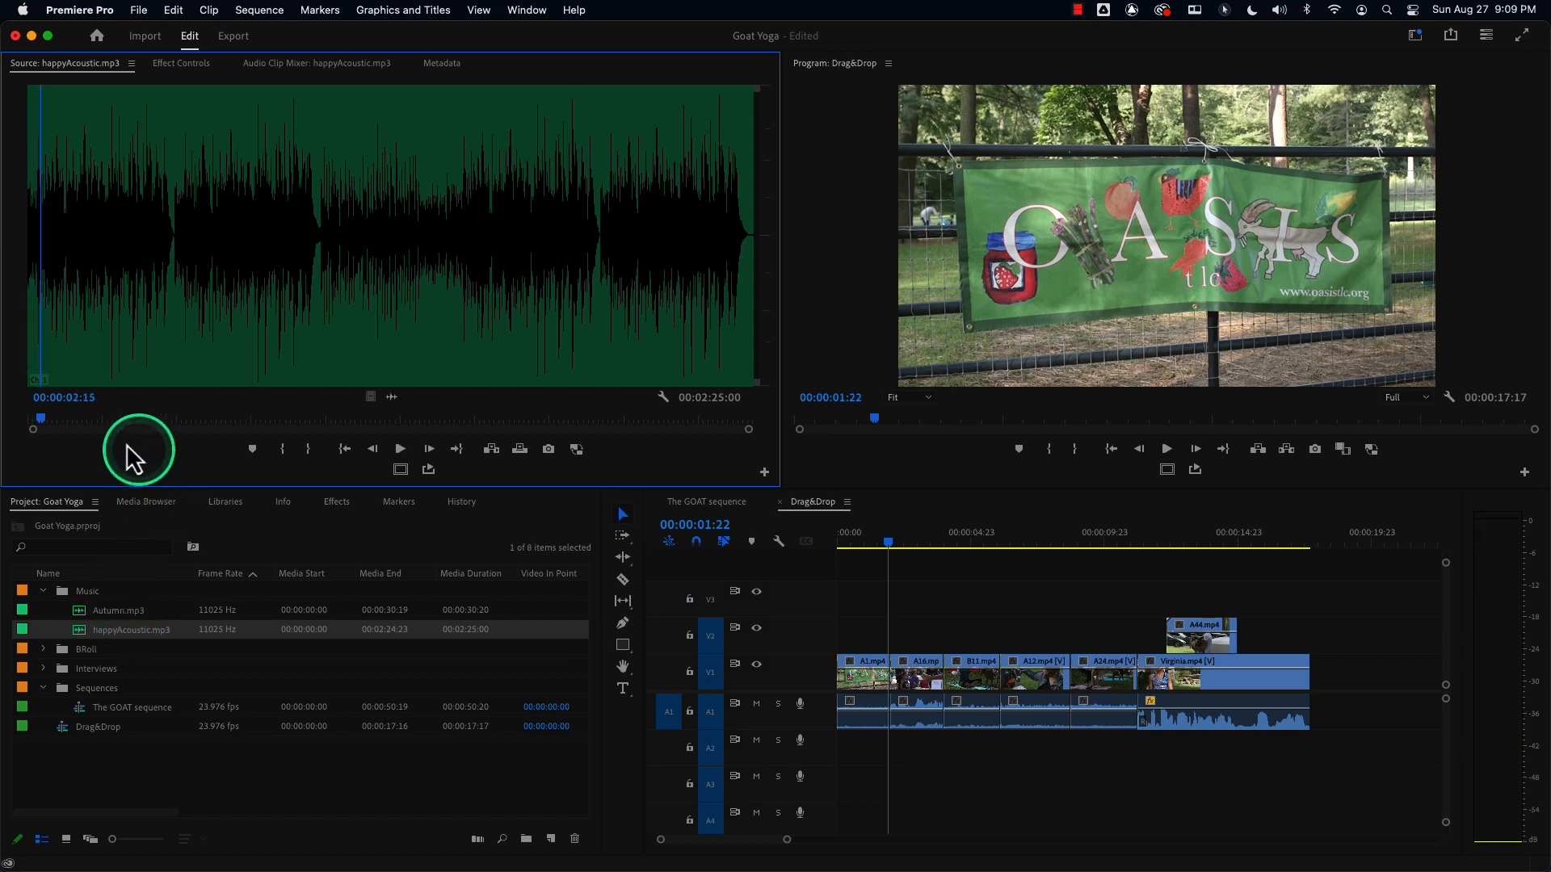
pyautogui.moveTo(38, 421); pyautogui.dragTo(16, 412)
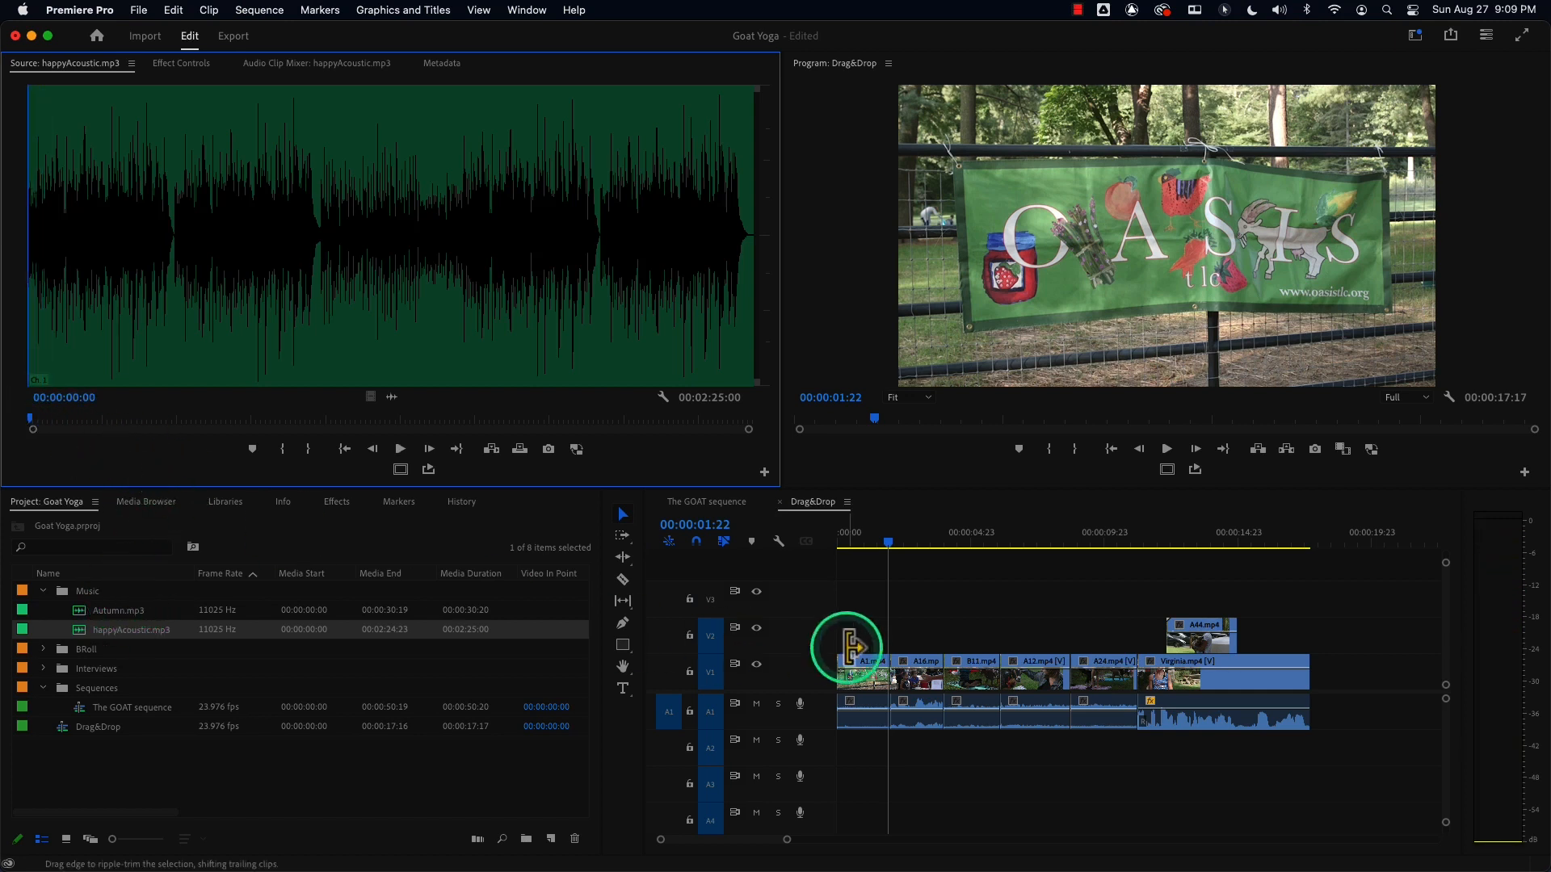
# Zoom the timeline and mark an out point at about 11:09 in the Drag&Drop sequence.
pyautogui.moveTo(787, 839)
pyautogui.mouseDown()
pyautogui.moveTo(769, 842)
pyautogui.moveTo(789, 840)
pyautogui.mouseUp()
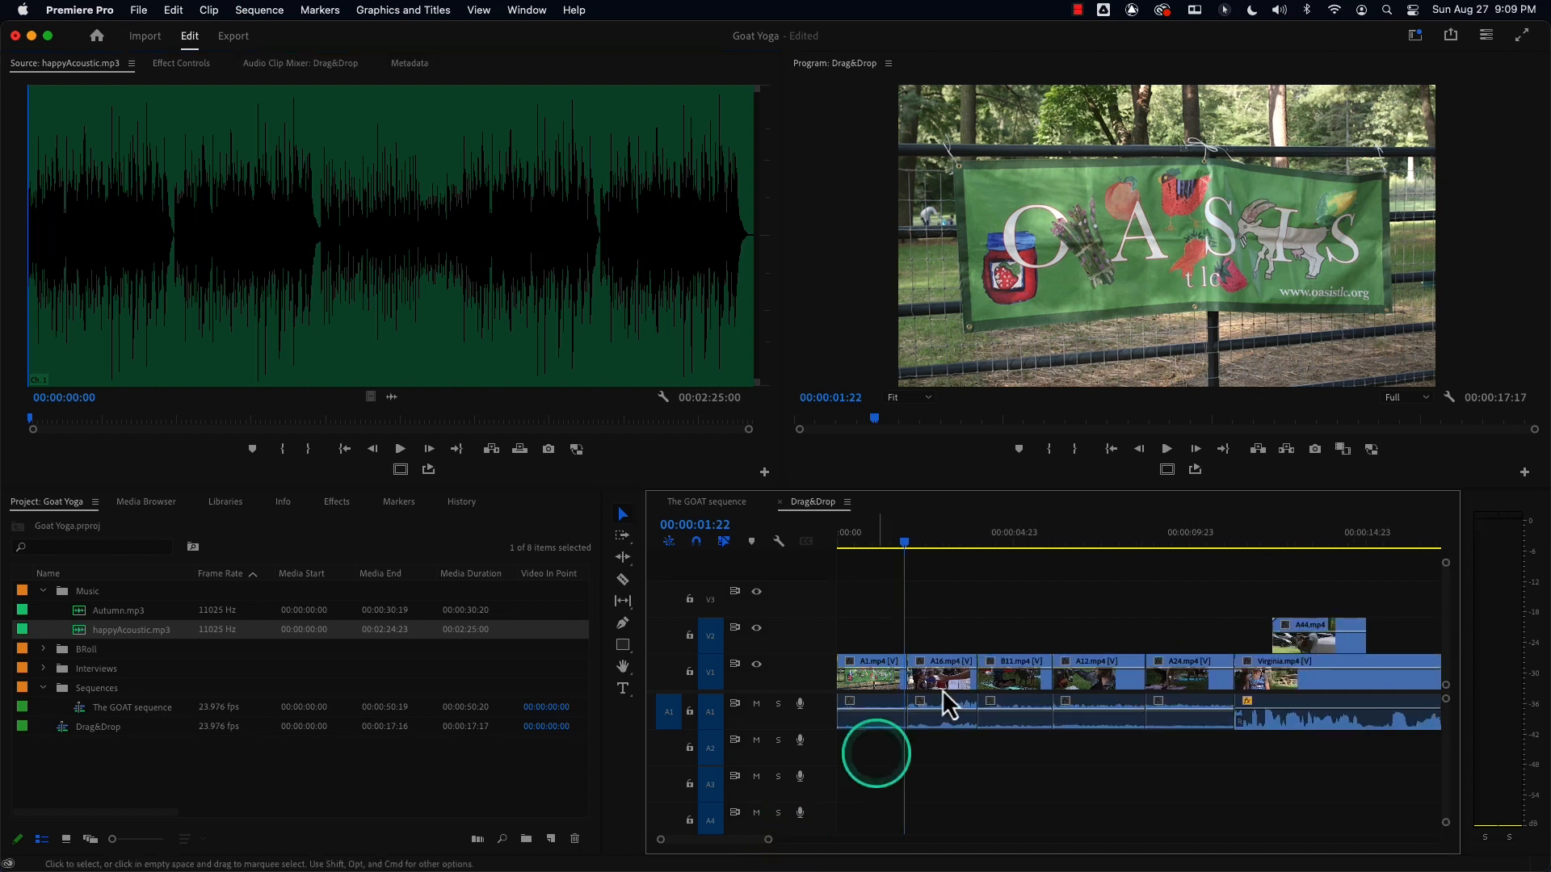
pyautogui.moveTo(905, 543); pyautogui.dragTo(1229, 535)
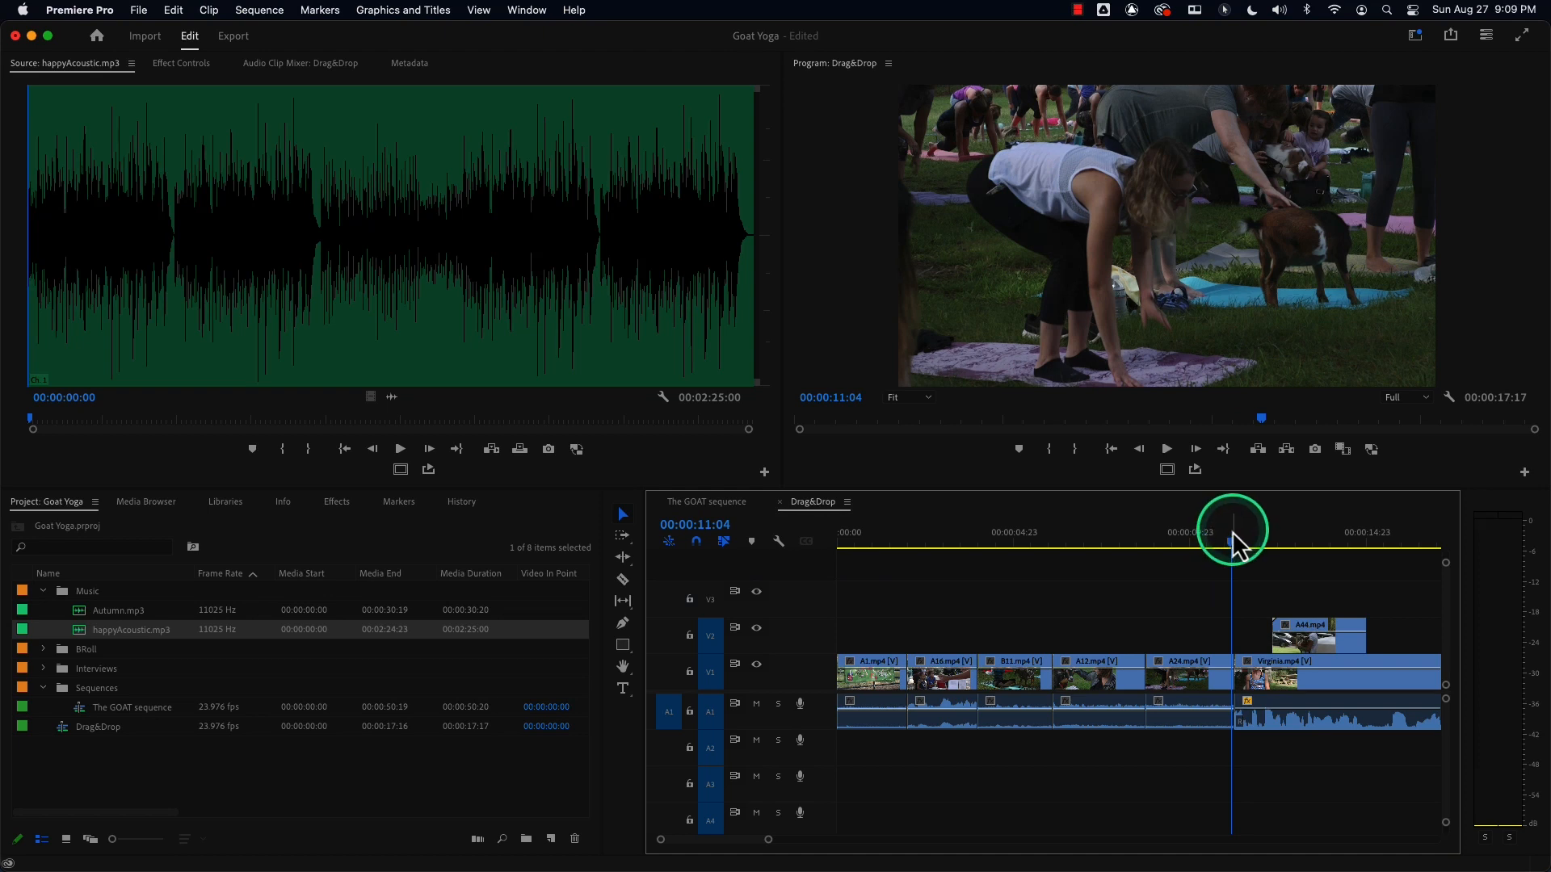
pyautogui.moveTo(1239, 545); pyautogui.dragTo(817, 565)
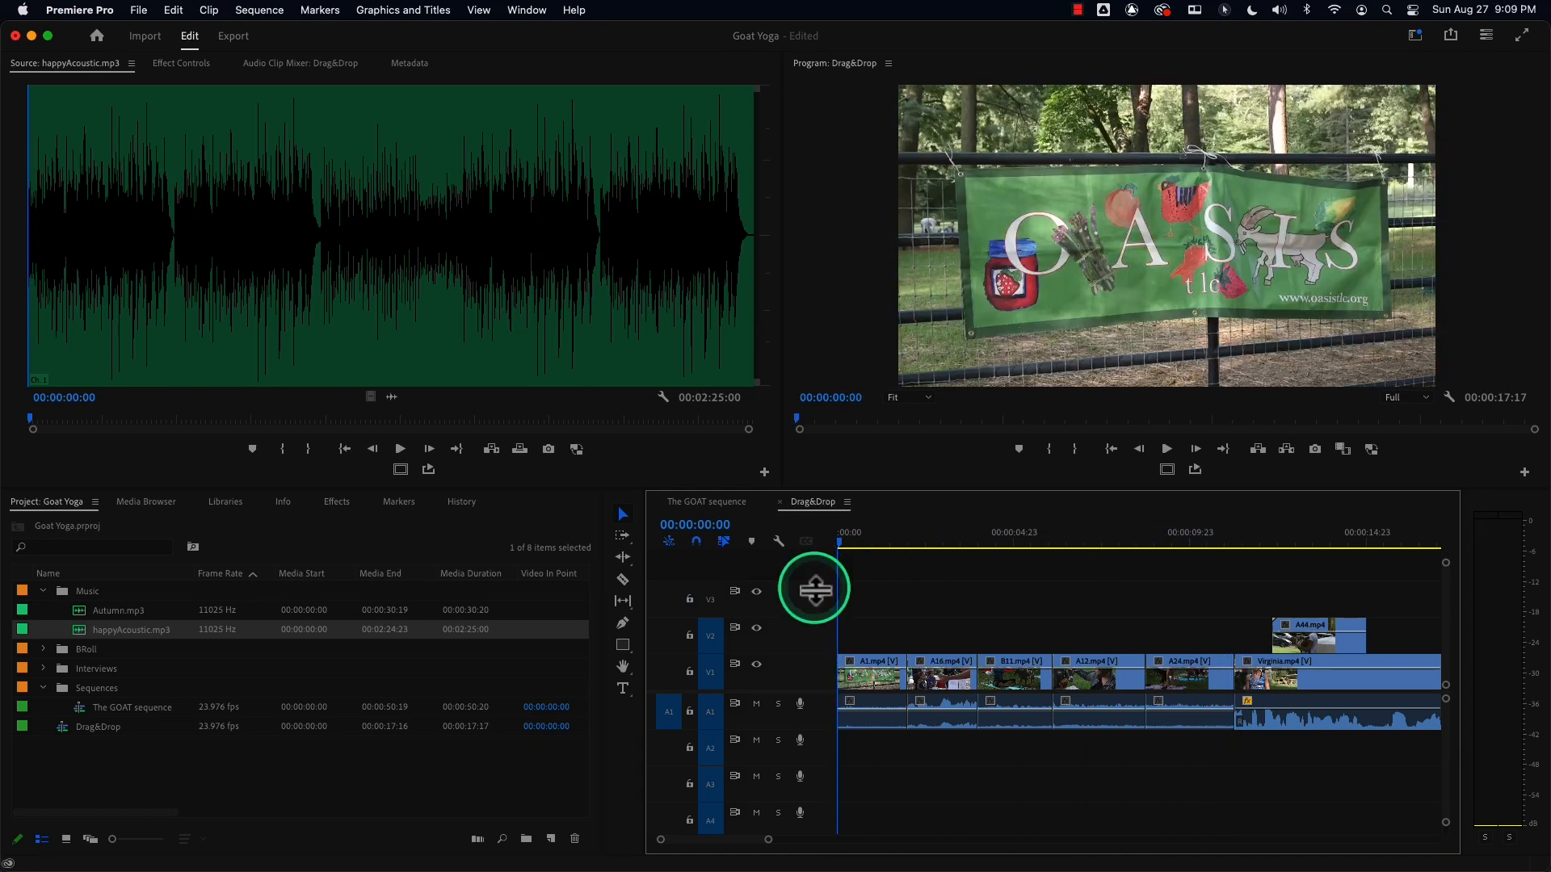
pyautogui.moveTo(928, 544); pyautogui.dragTo(1243, 553)
pyautogui.press('o')
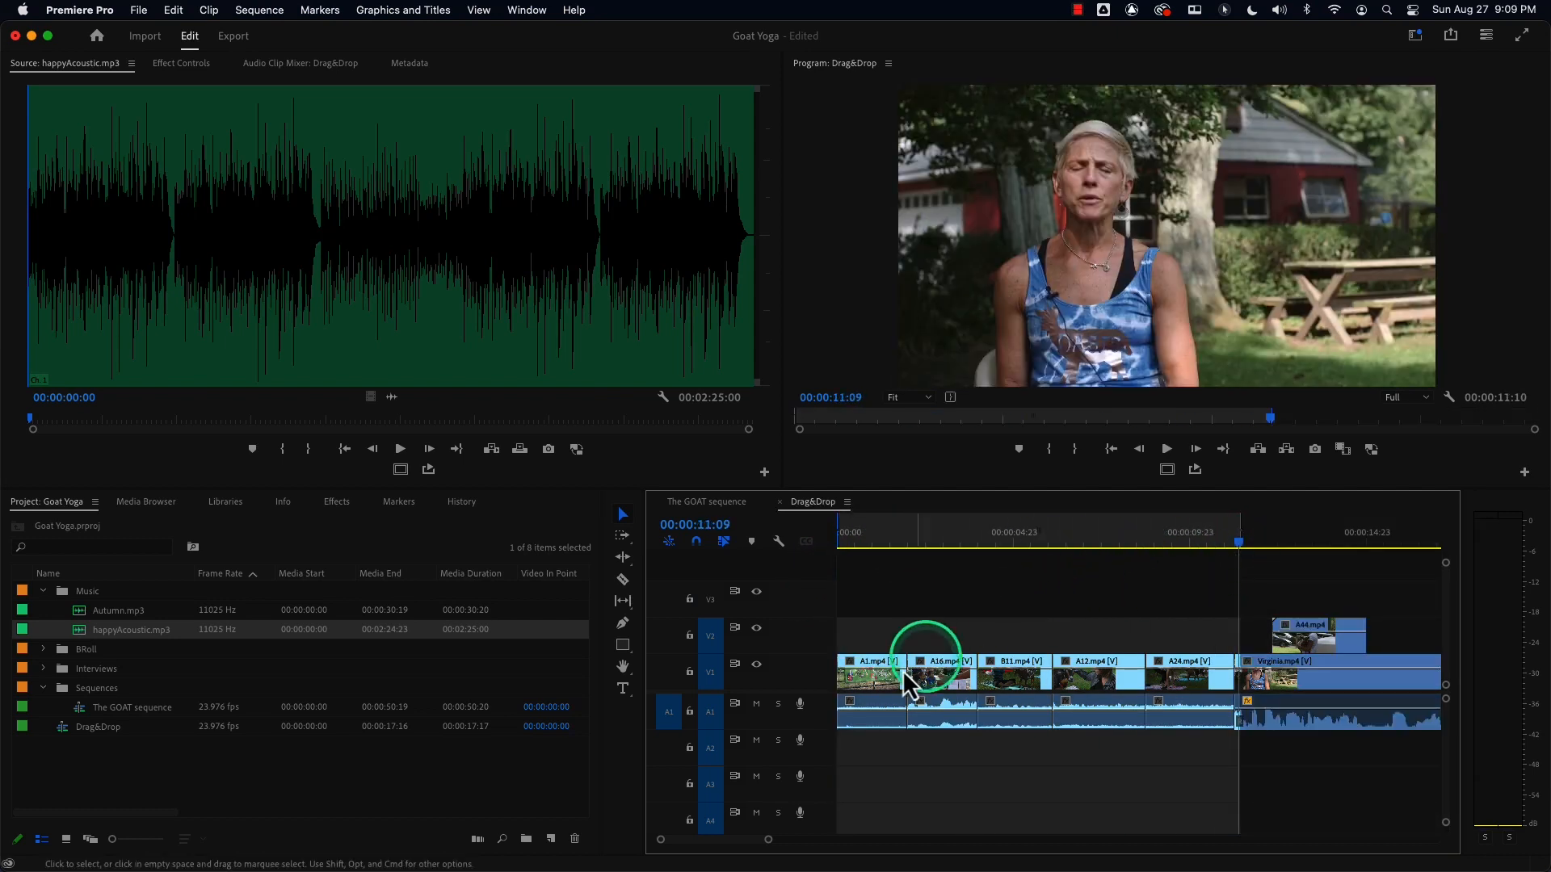
# Patch the source audio to track A2 and briefly play happyAcoustic.mp3 in the Source Monitor.
pyautogui.click(670, 749)
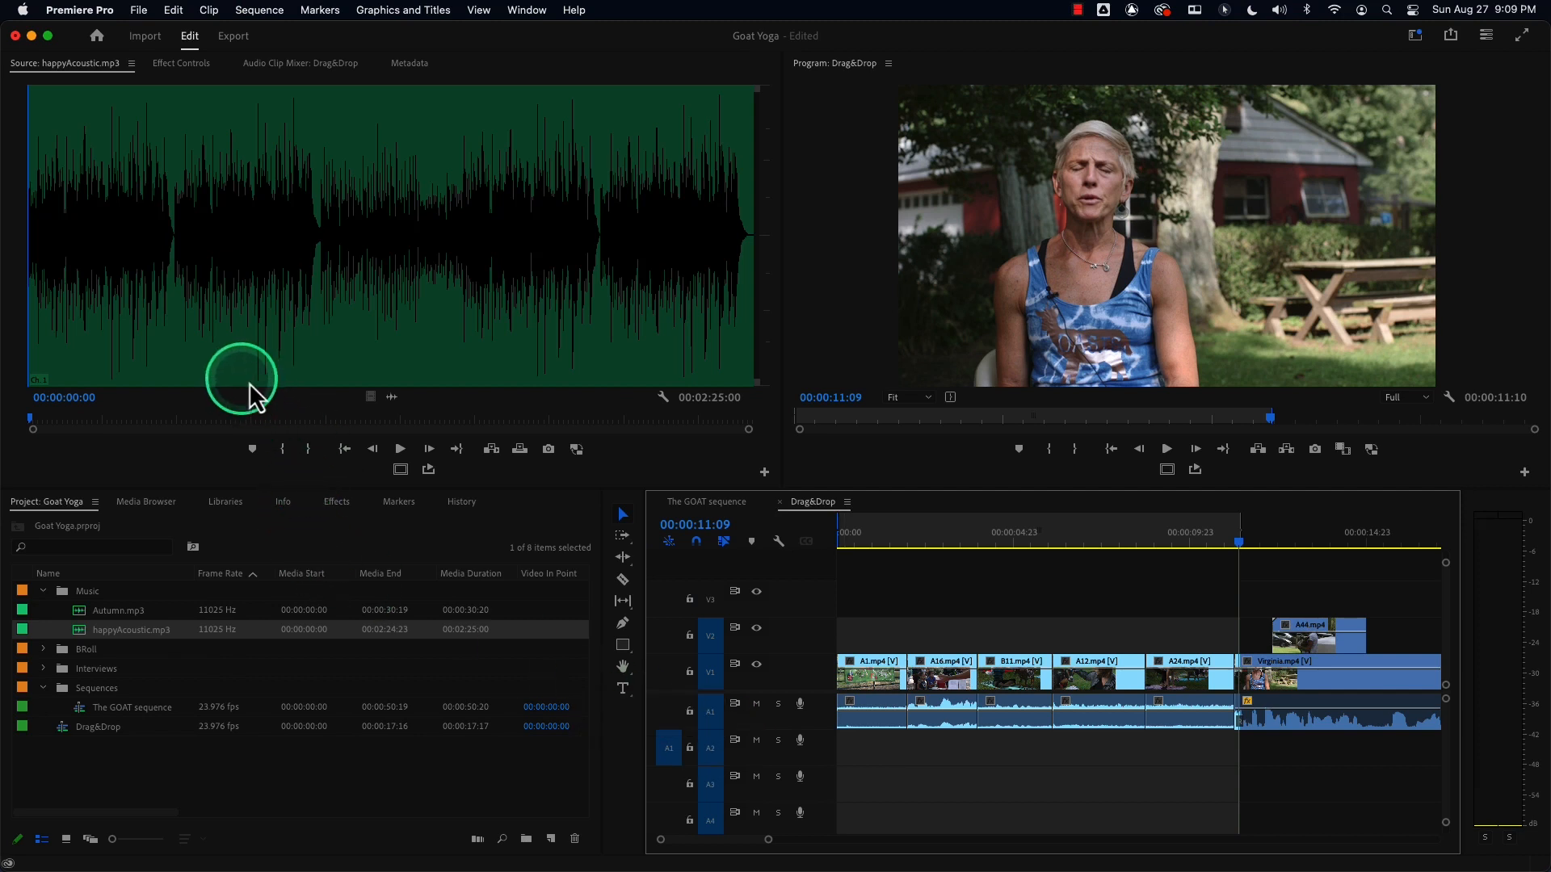
pyautogui.click(400, 449)
pyautogui.click(399, 449)
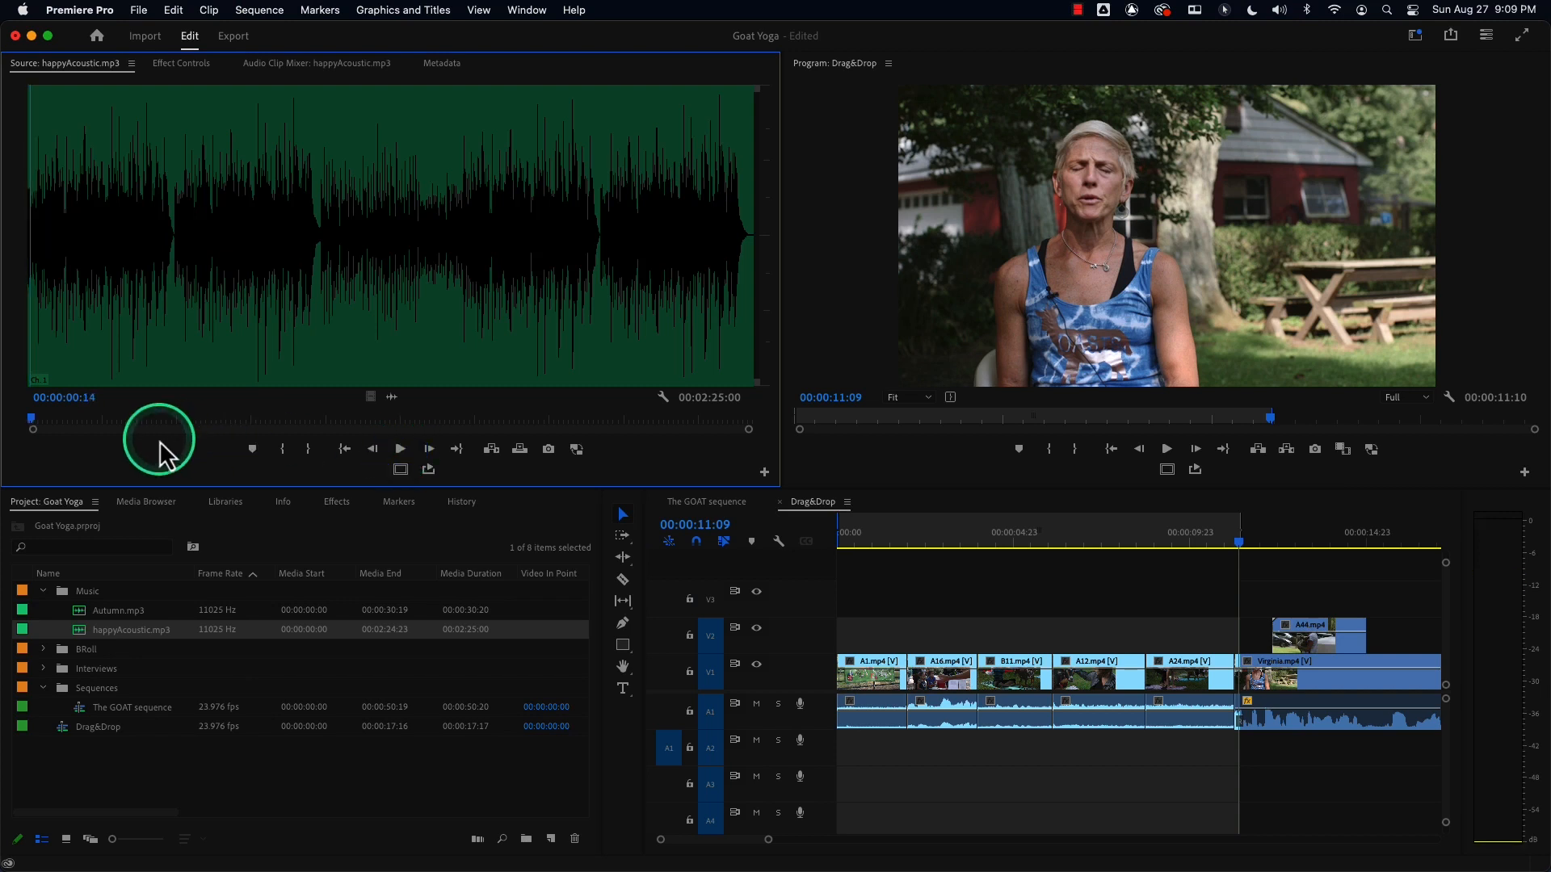
pyautogui.click(29, 418)
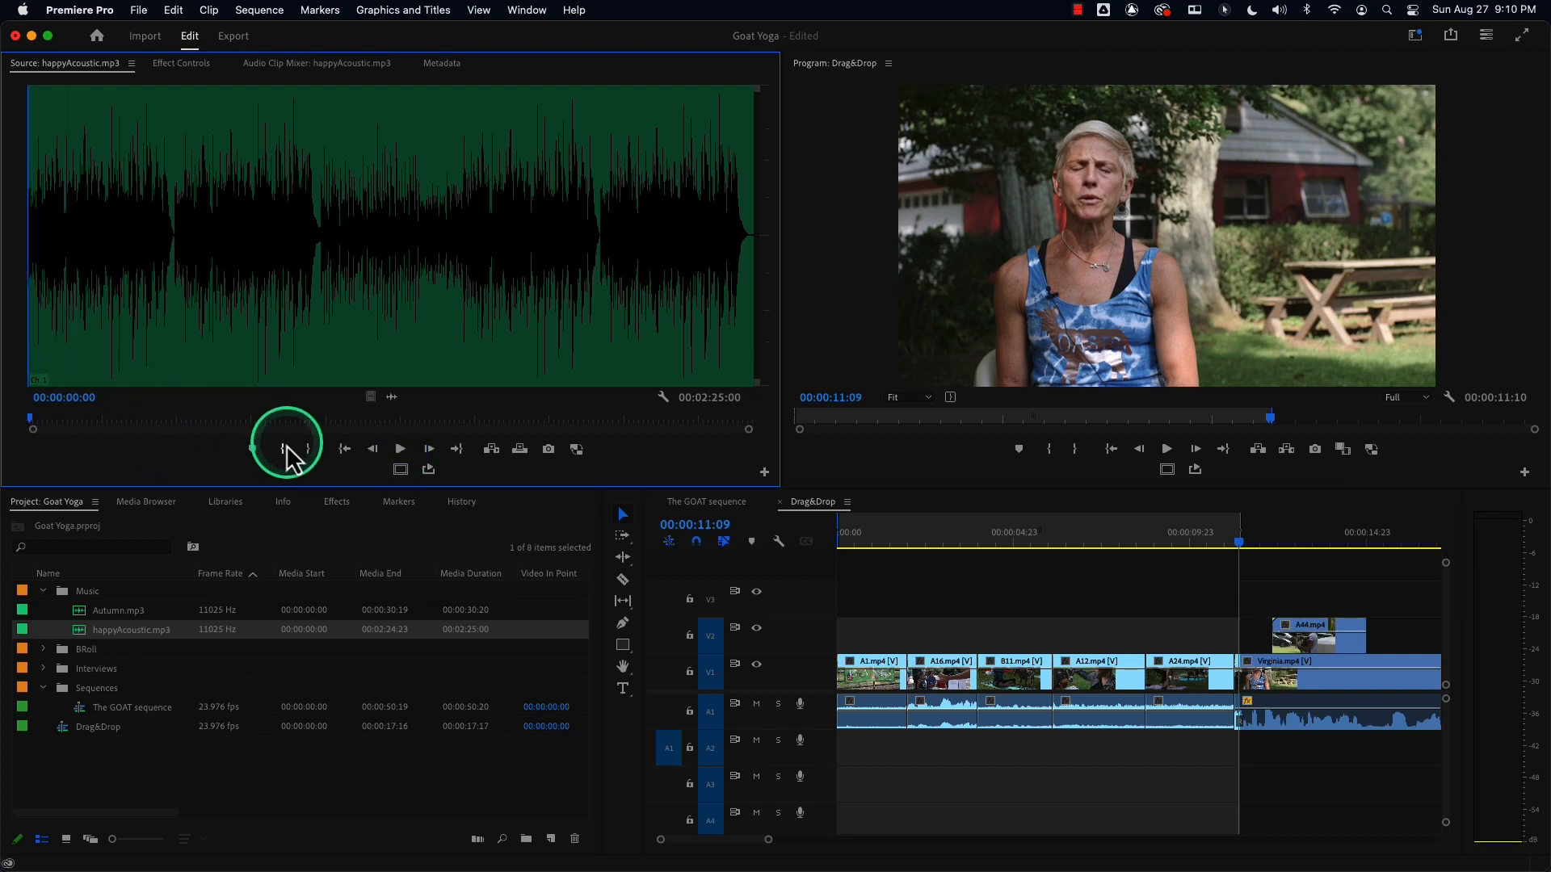
pyautogui.click(519, 452)
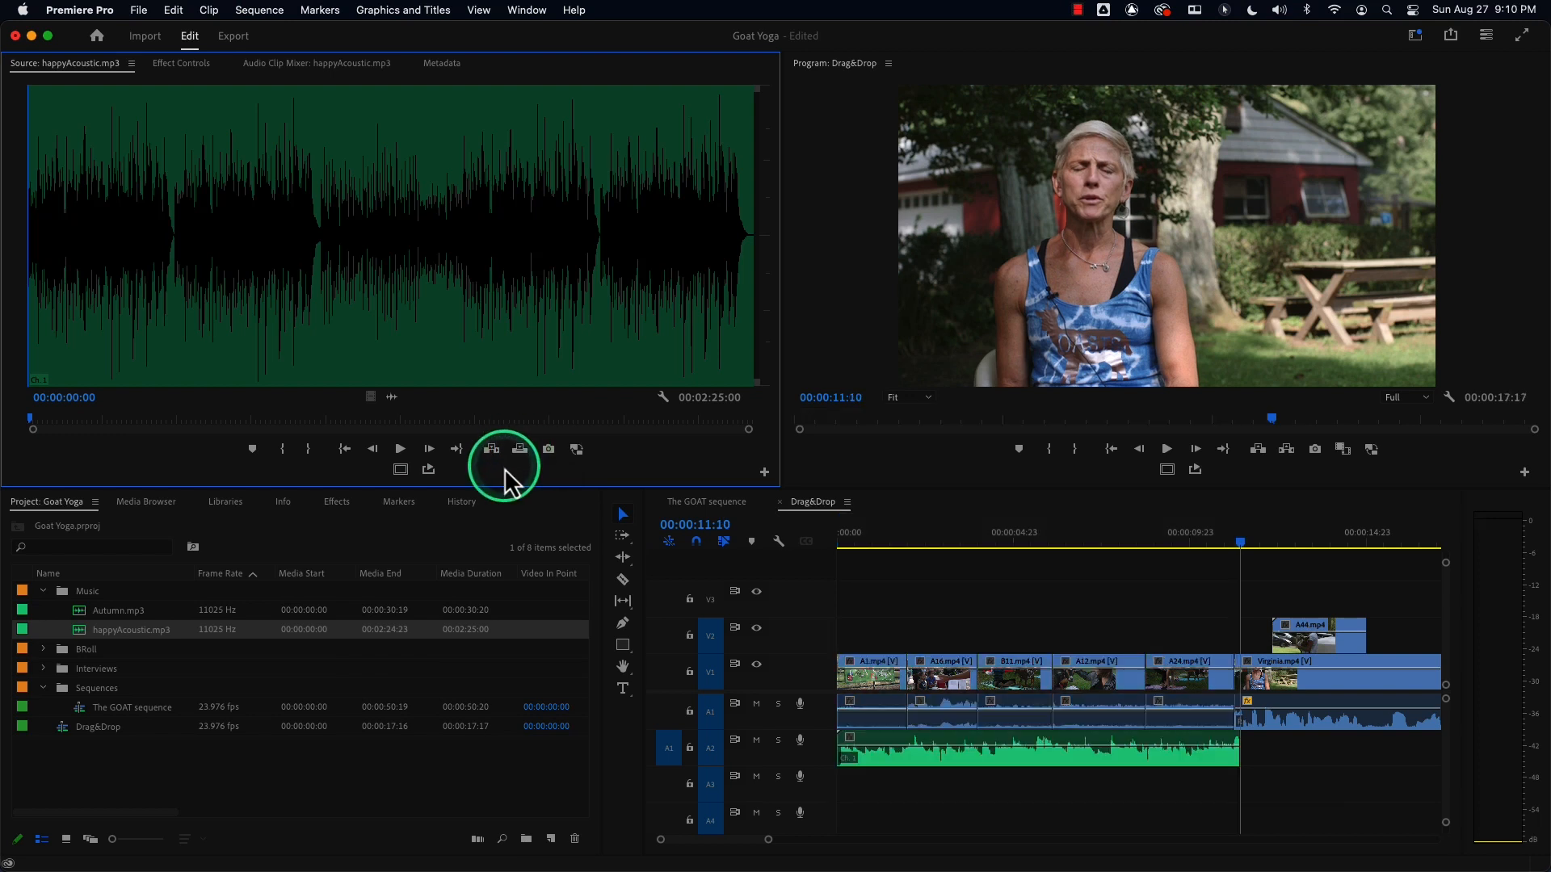
pyautogui.press('super+z')
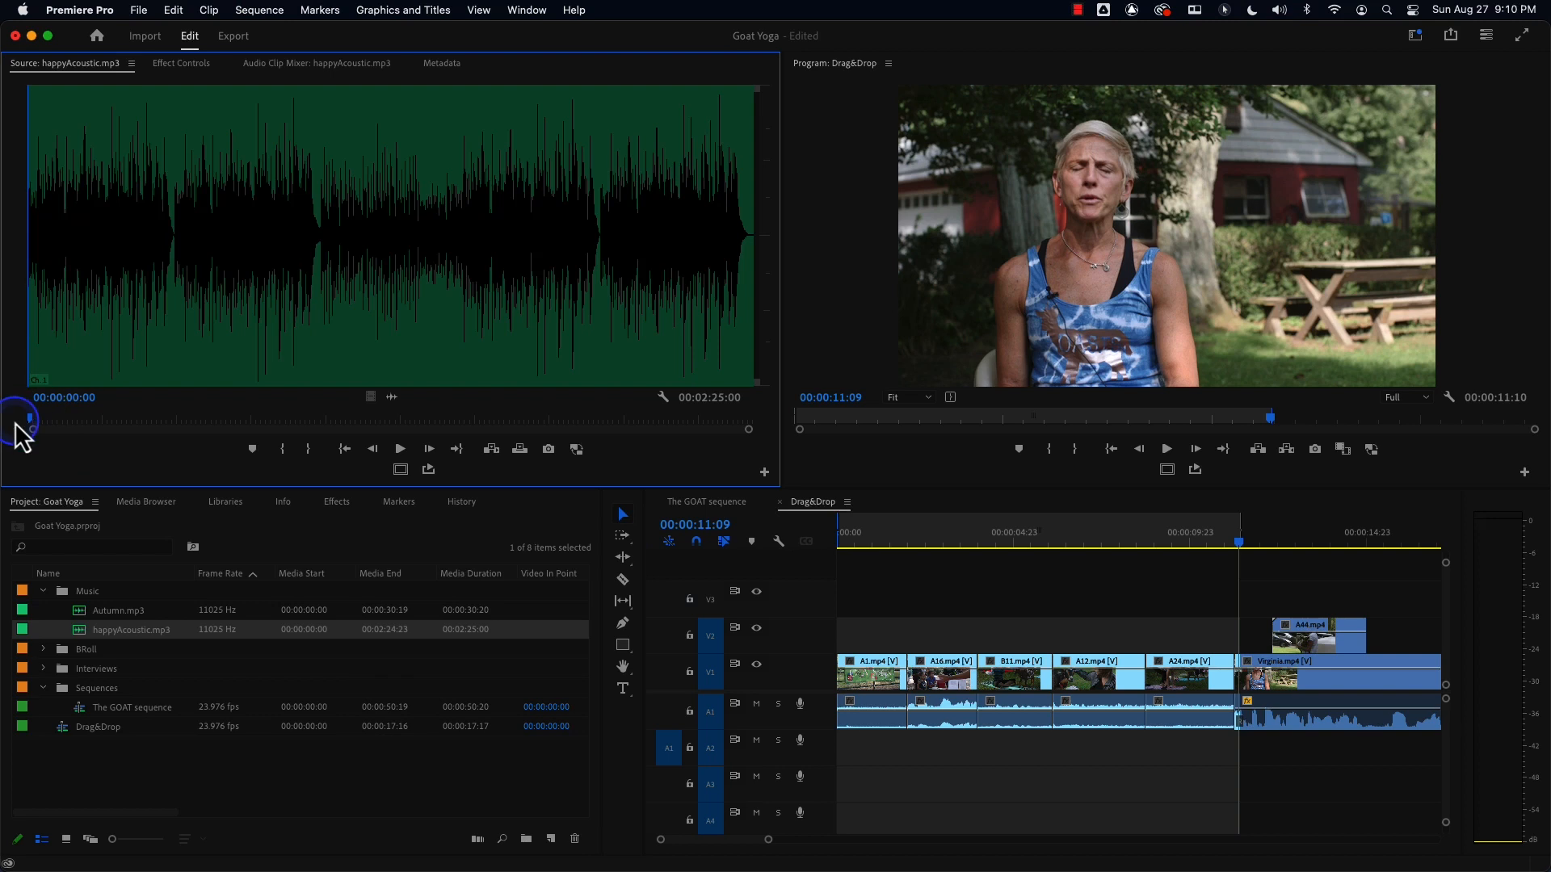
# Mark an out point at about 11:05 in happyAcoustic.mp3 in the Source Monitor.
pyautogui.moveTo(34, 420); pyautogui.dragTo(181, 420)
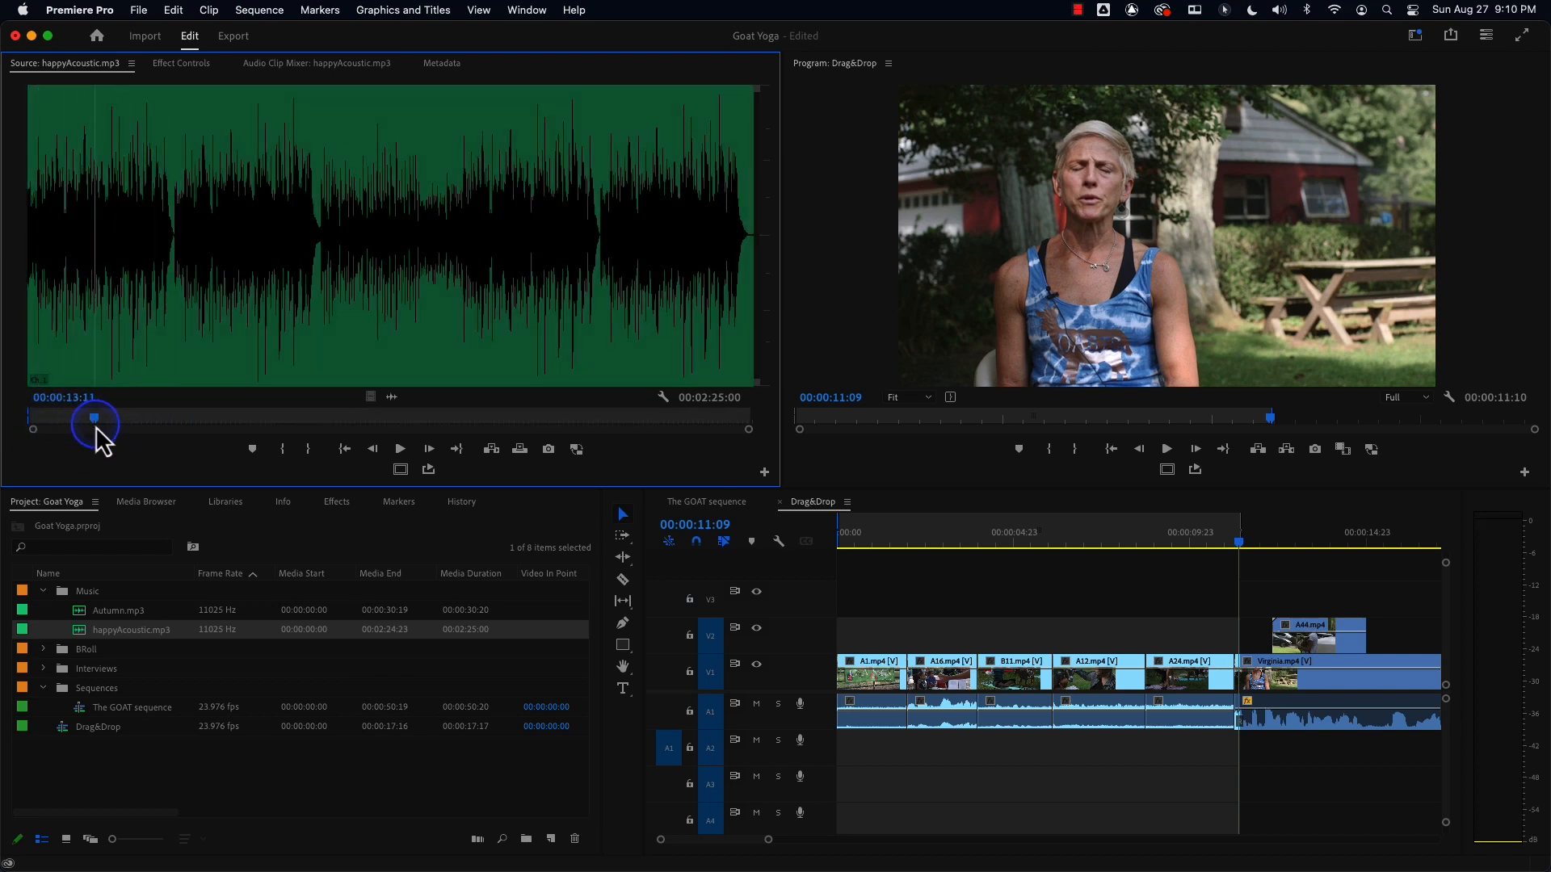
pyautogui.moveTo(85, 426); pyautogui.dragTo(83, 428)
pyautogui.press('o')
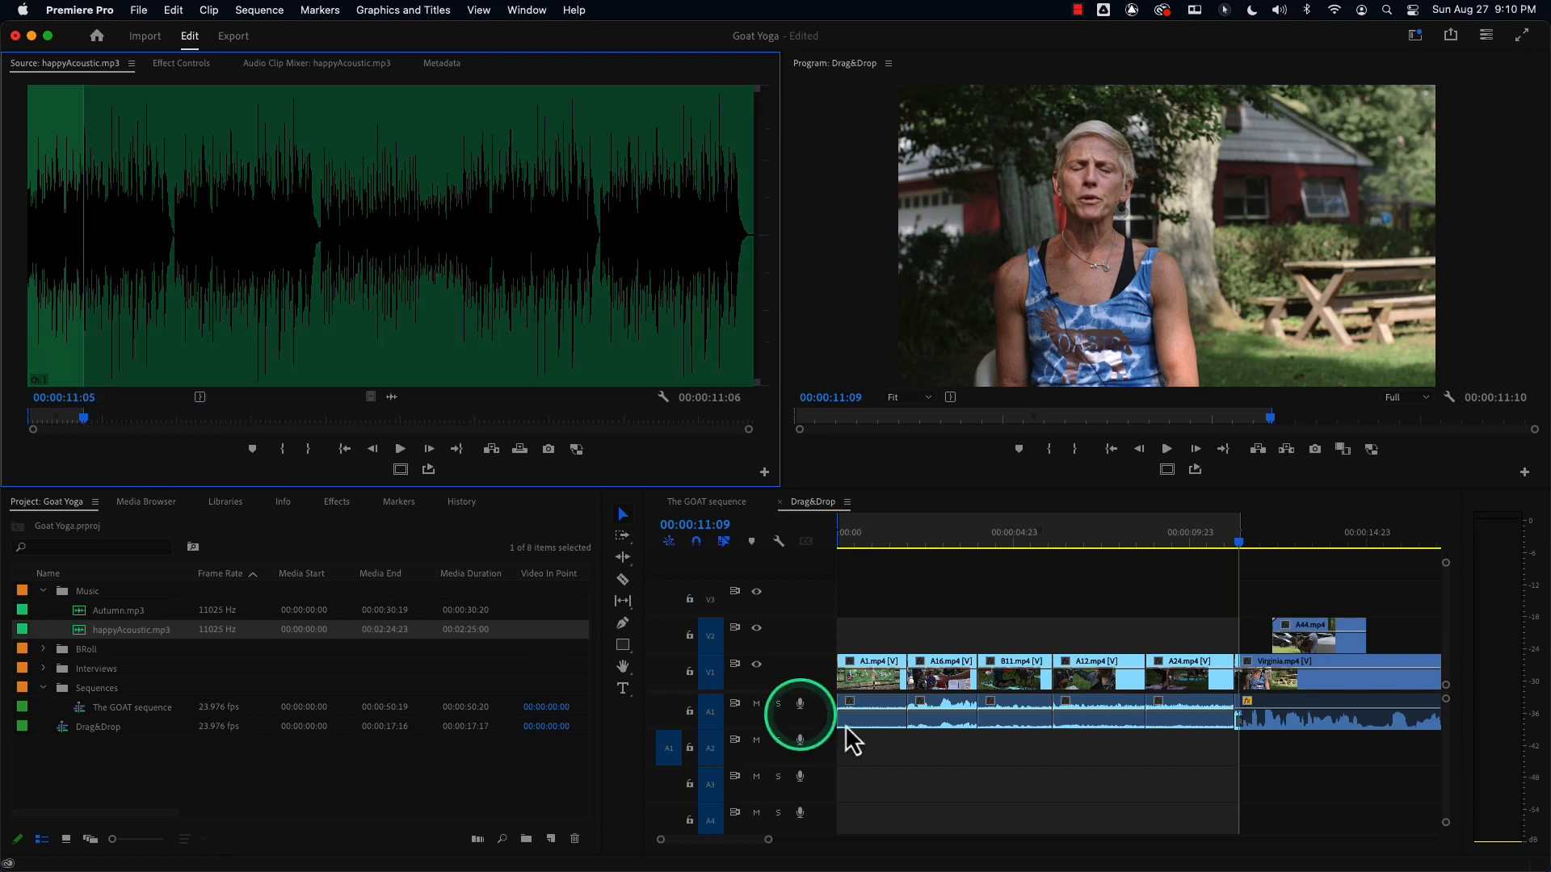
pyautogui.click(1111, 756)
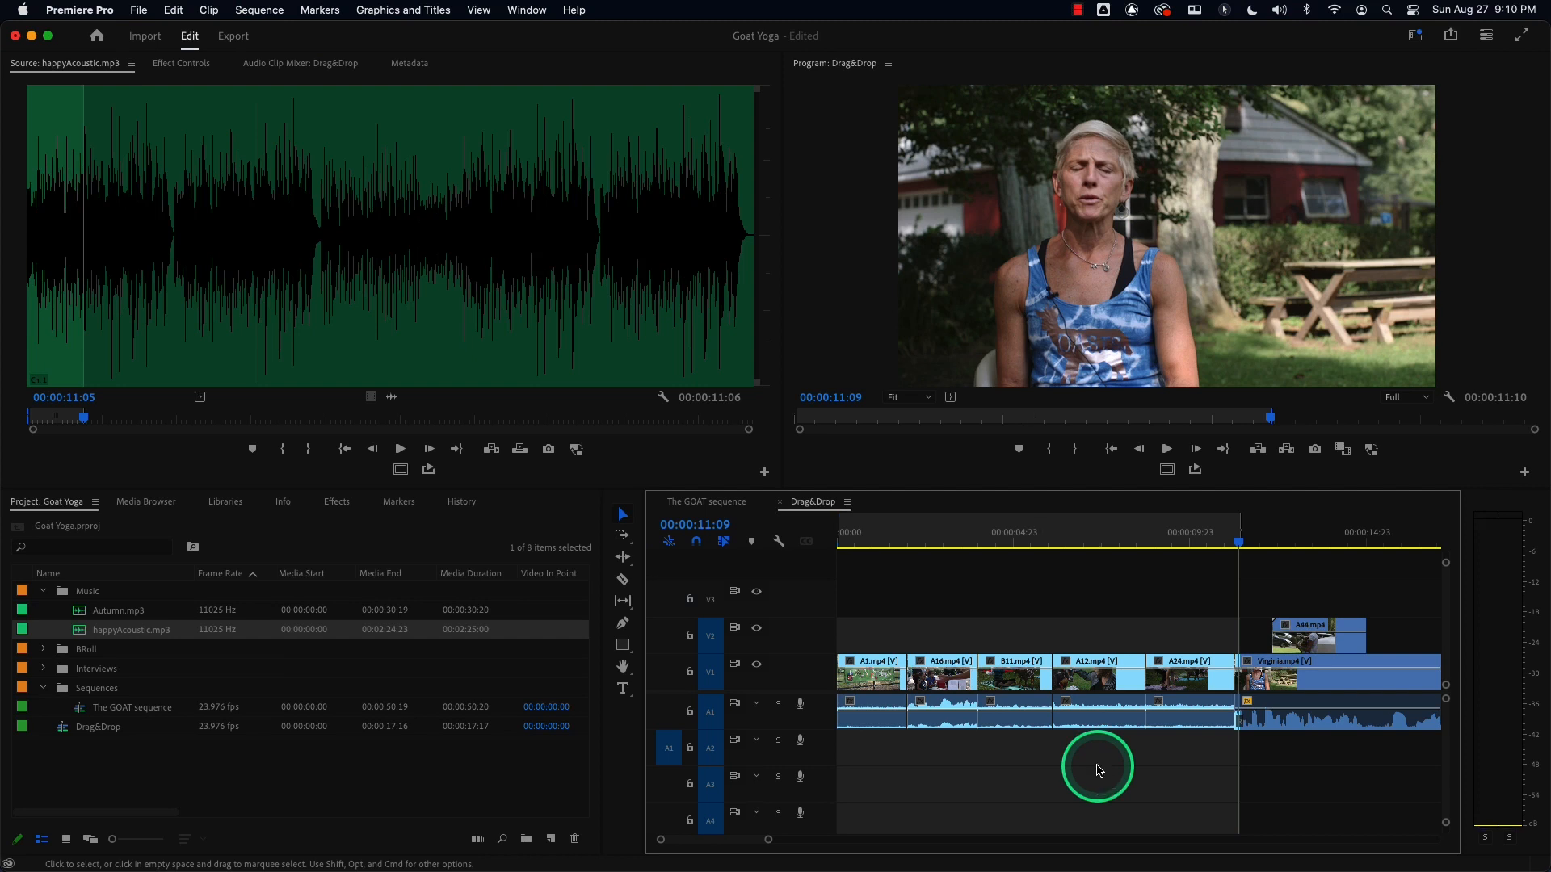
pyautogui.click(1099, 770)
# Return the sequence playhead to the start and begin dragging the marked happyAcoustic.mp3 range from the Source Monitor.
pyautogui.moveTo(876, 537); pyautogui.dragTo(751, 549)
pyautogui.moveTo(277, 243); pyautogui.dragTo(268, 323)
pyautogui.moveTo(253, 247); pyautogui.dragTo(390, 251)
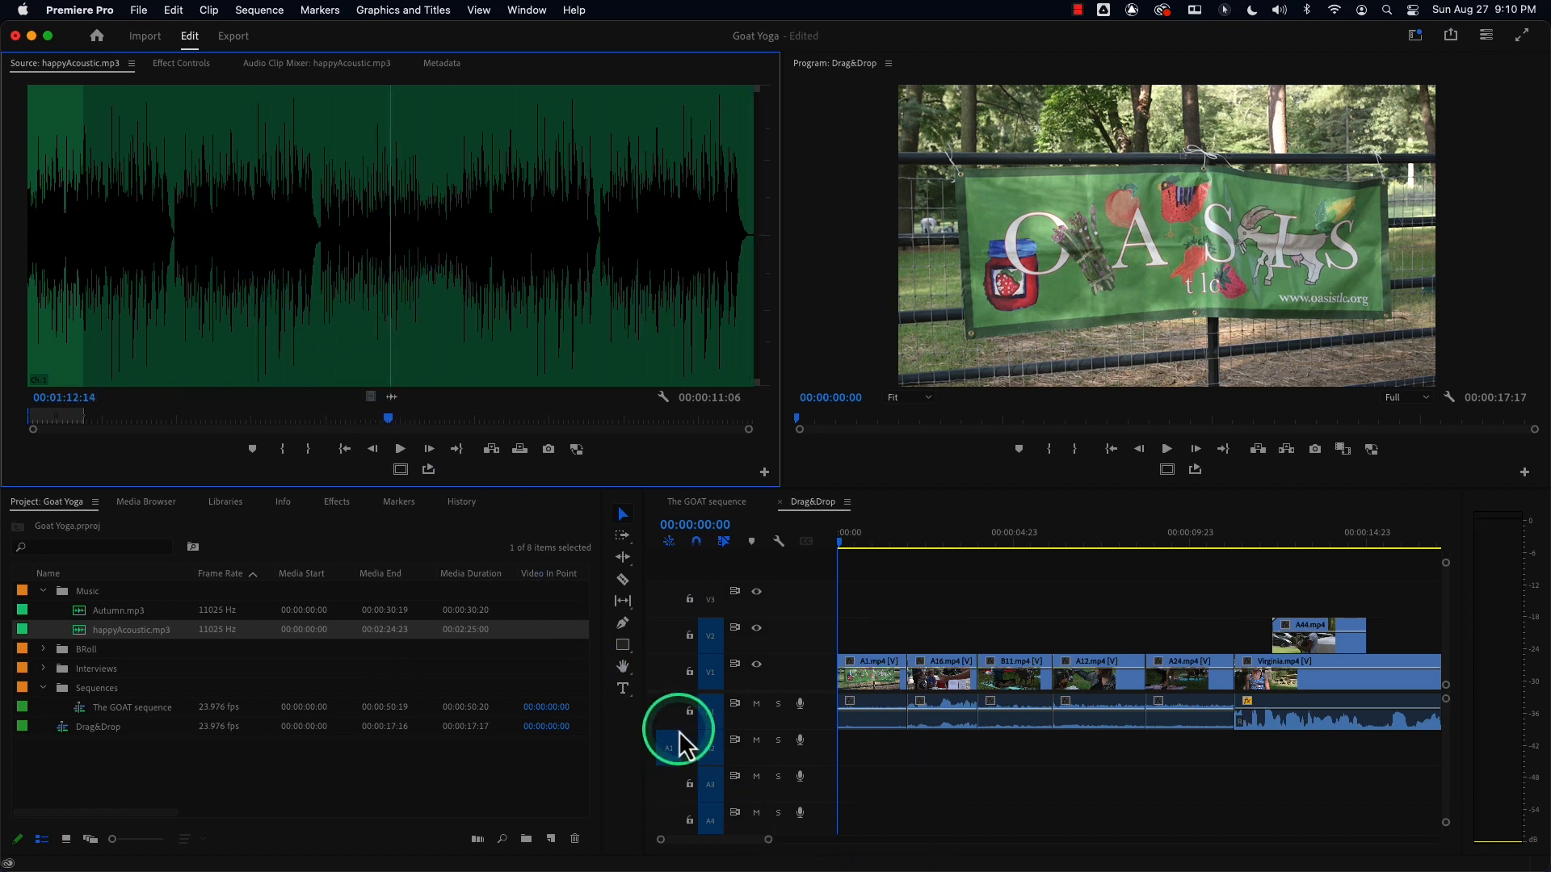
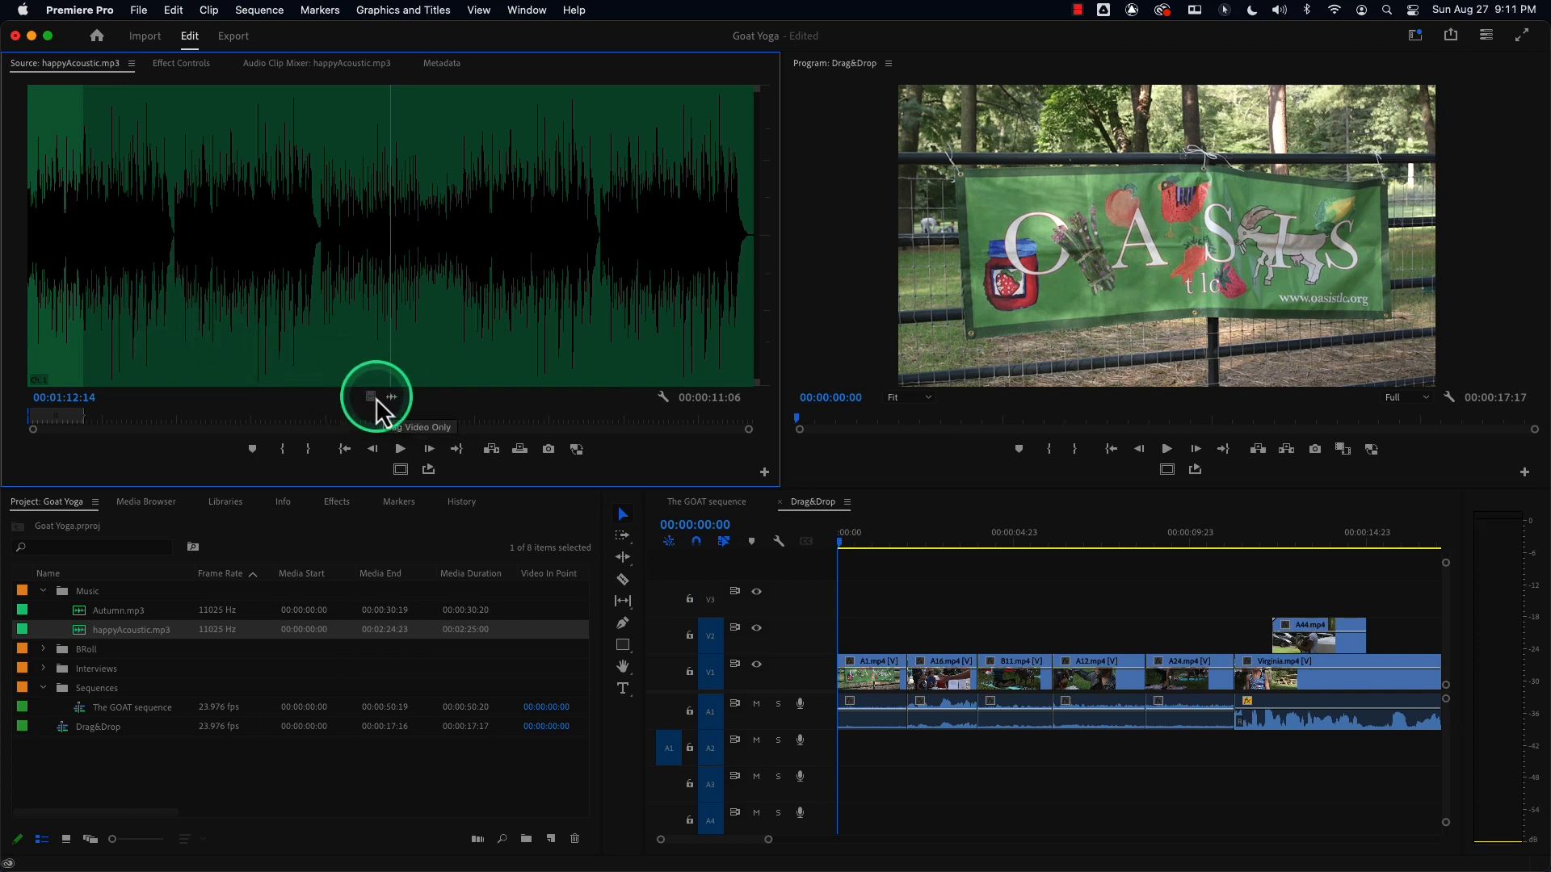
# Try placing the marked happyAcoustic.mp3 audio range onto track A2 at the sequence start.
pyautogui.click(372, 399)
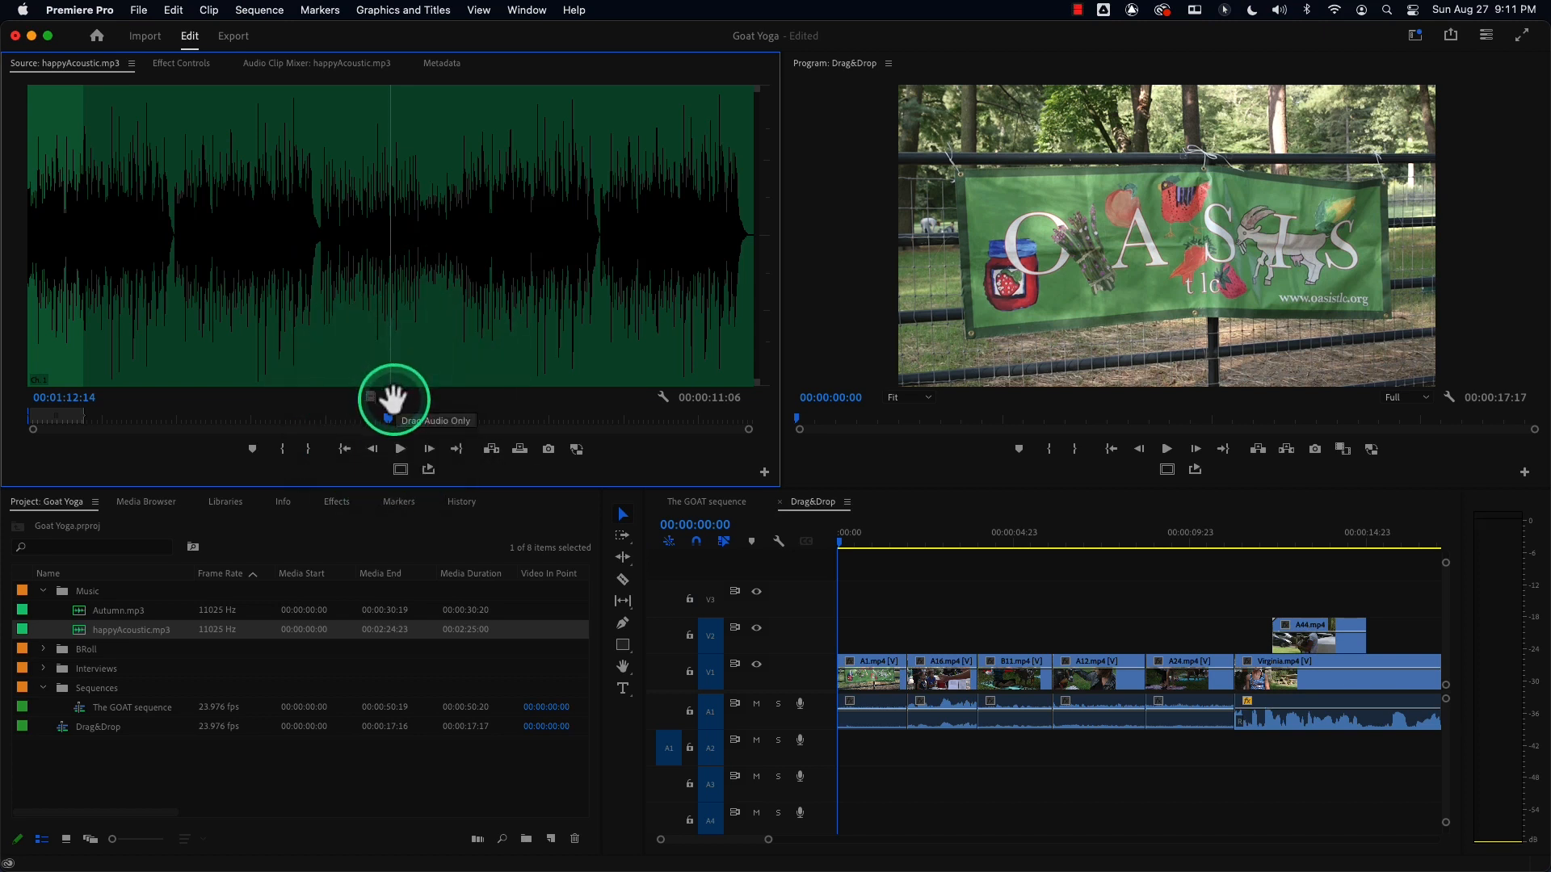
pyautogui.moveTo(394, 399); pyautogui.dragTo(846, 747)
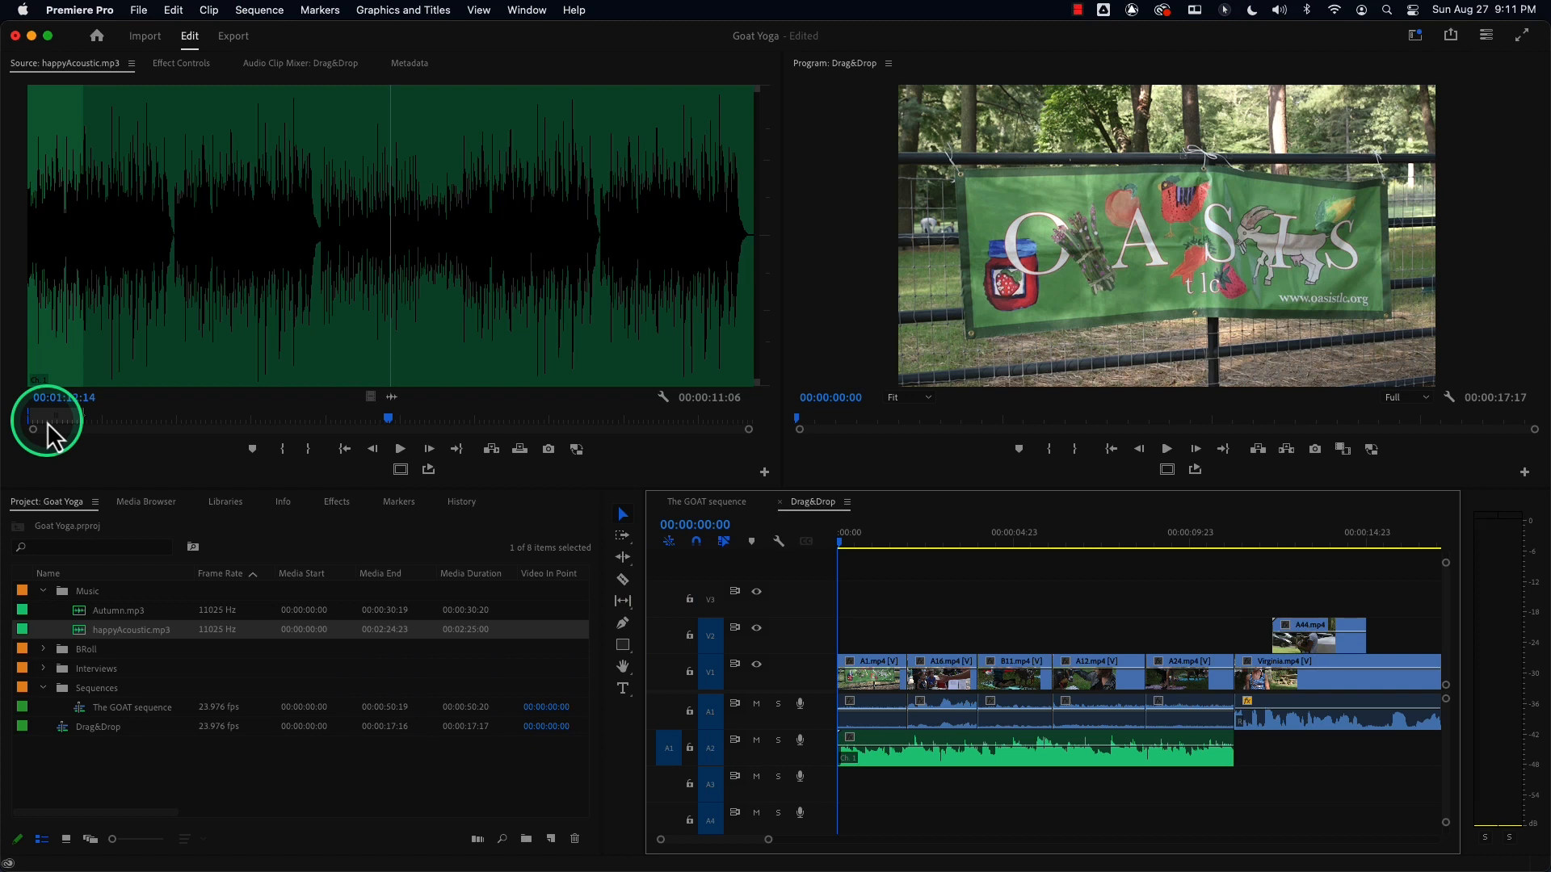
pyautogui.press('super+z')
# Clear the source in and out points and place the whole happyAcoustic.mp3 on A2, then undo both.
pyautogui.click(164, 273)
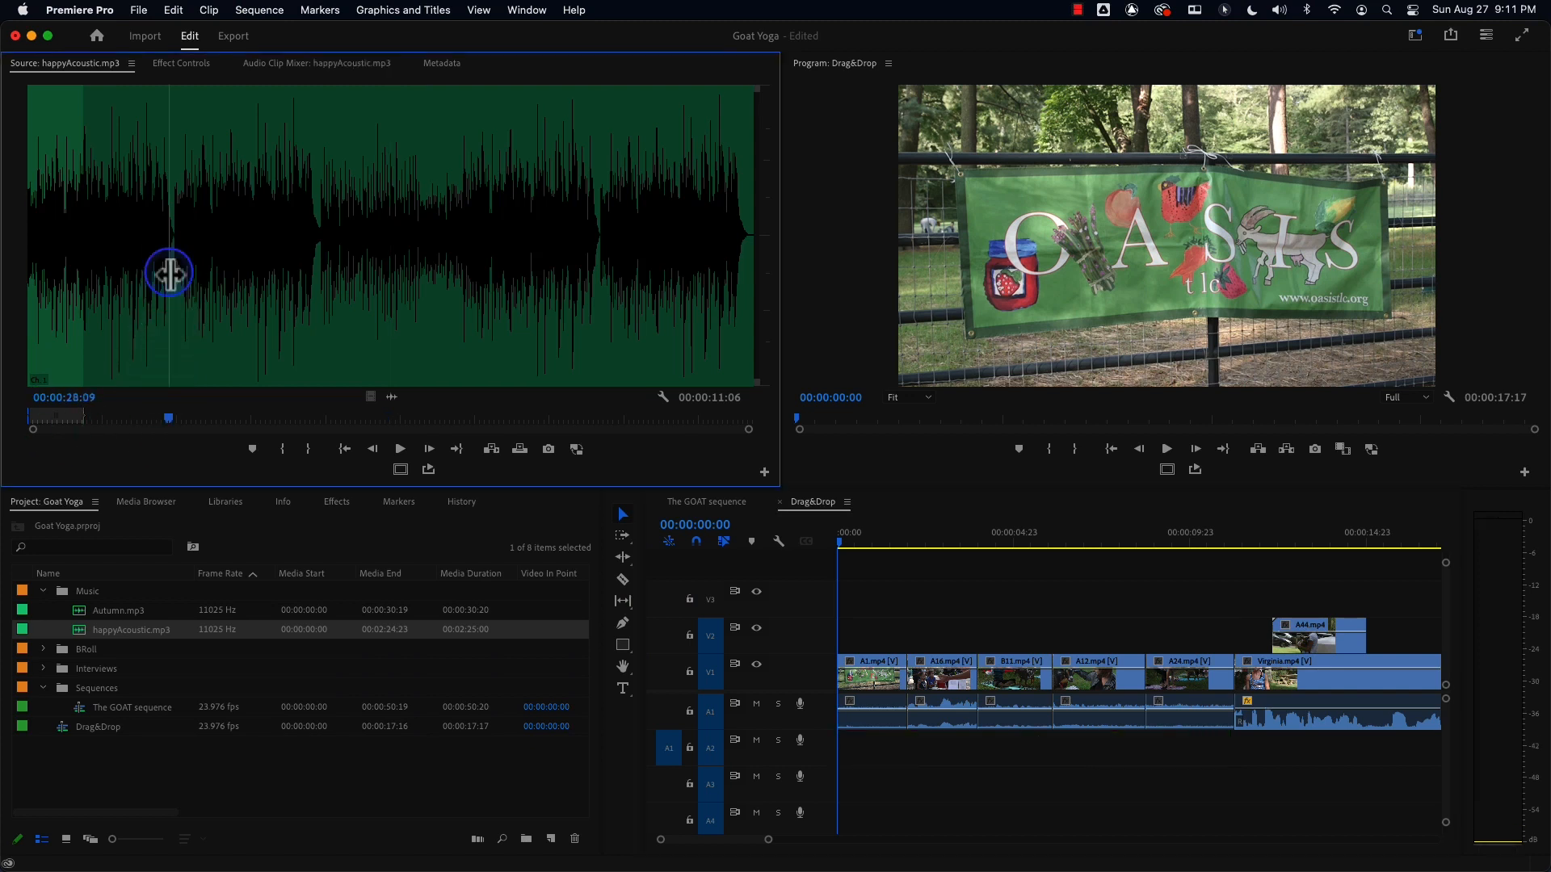
pyautogui.hotkey('alt', 'x')
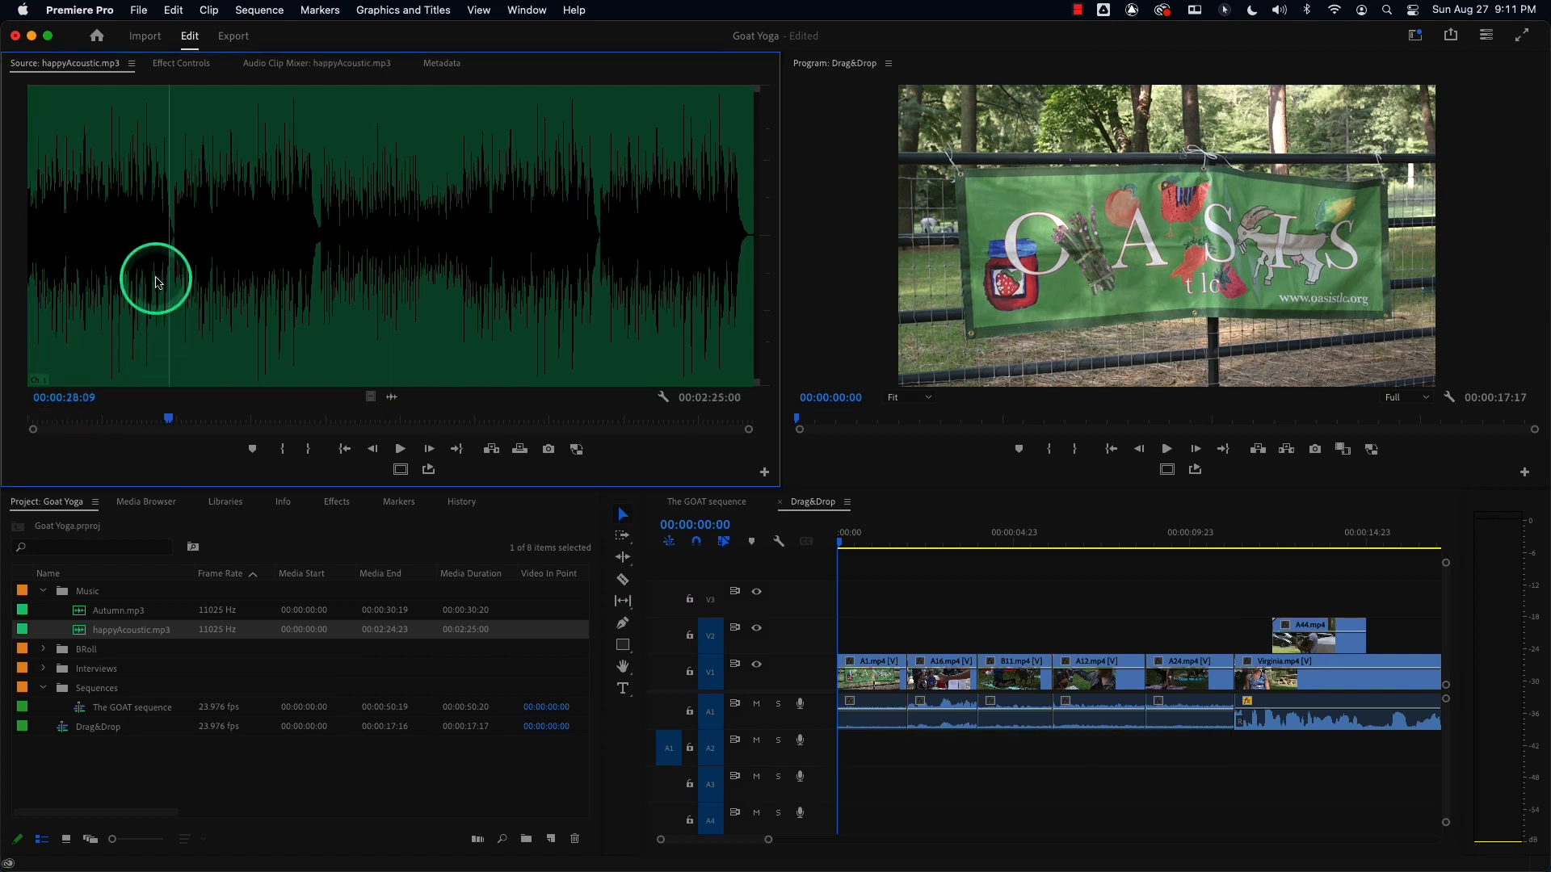
pyautogui.moveTo(358, 215); pyautogui.dragTo(865, 751)
pyautogui.moveTo(392, 396); pyautogui.dragTo(850, 755)
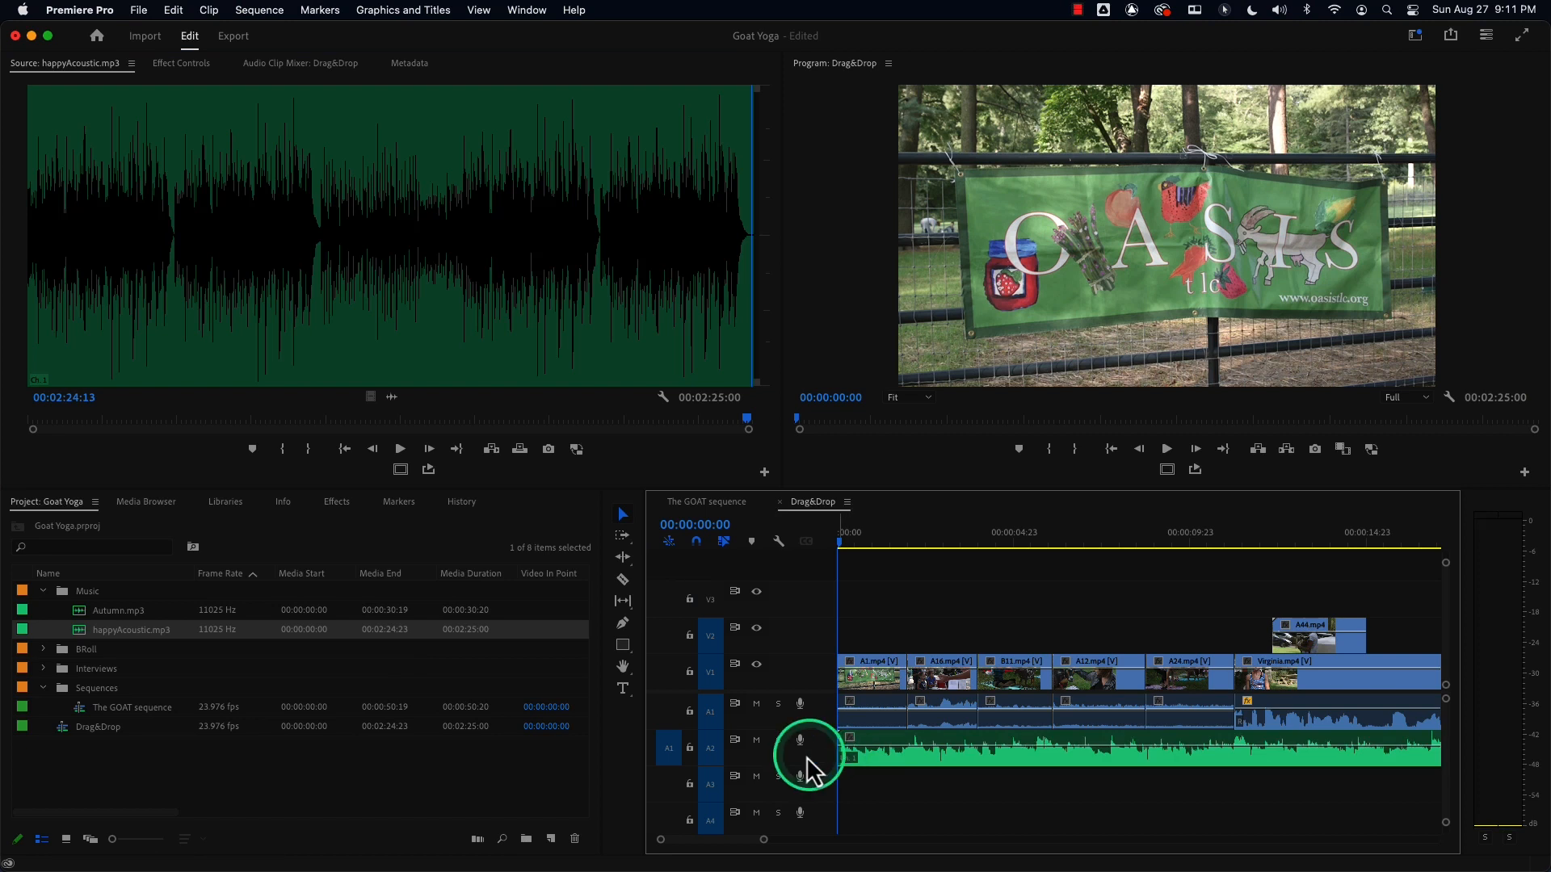
pyautogui.press('super+z')
pyautogui.press('super+z')
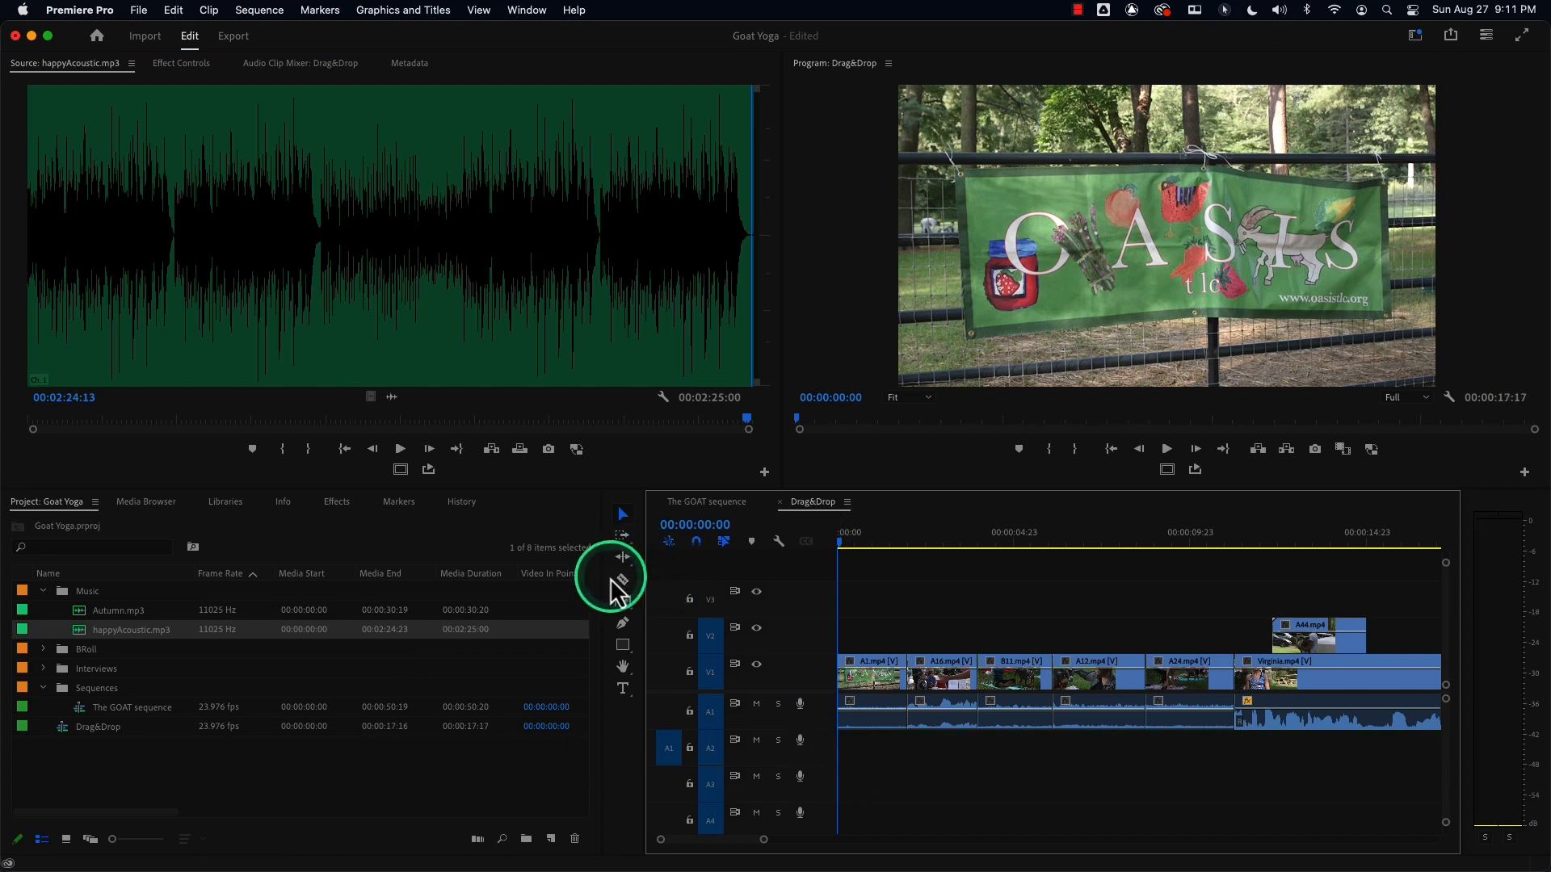
# Place the marked happyAcoustic.mp3 audio on A2 at the sequence start and play back the result.
pyautogui.moveTo(394, 396); pyautogui.dragTo(842, 755)
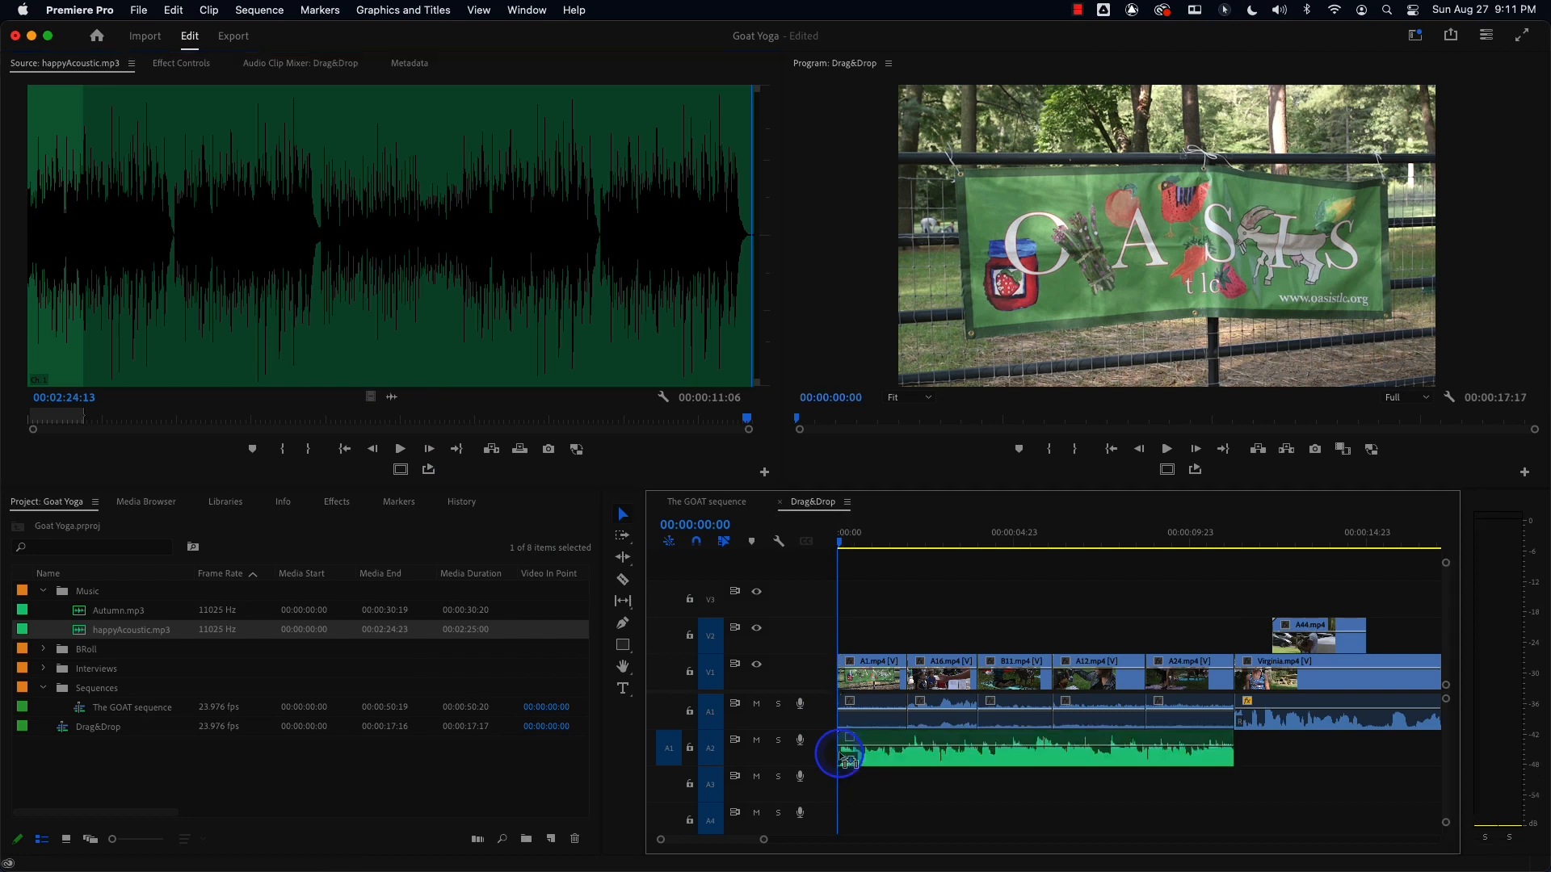
pyautogui.press('space')
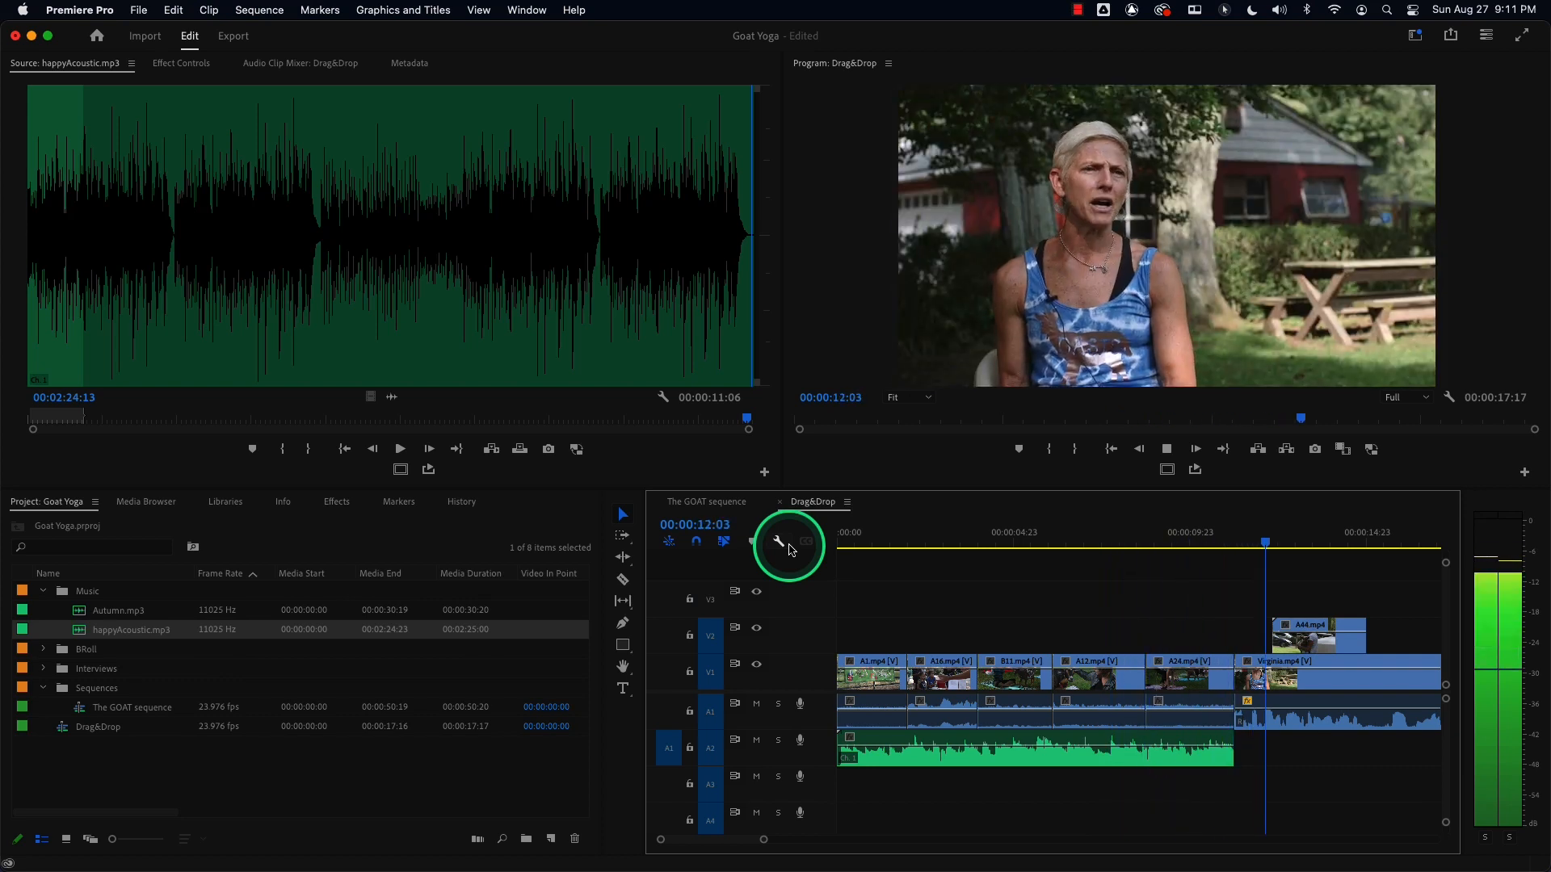
pyautogui.press('space')
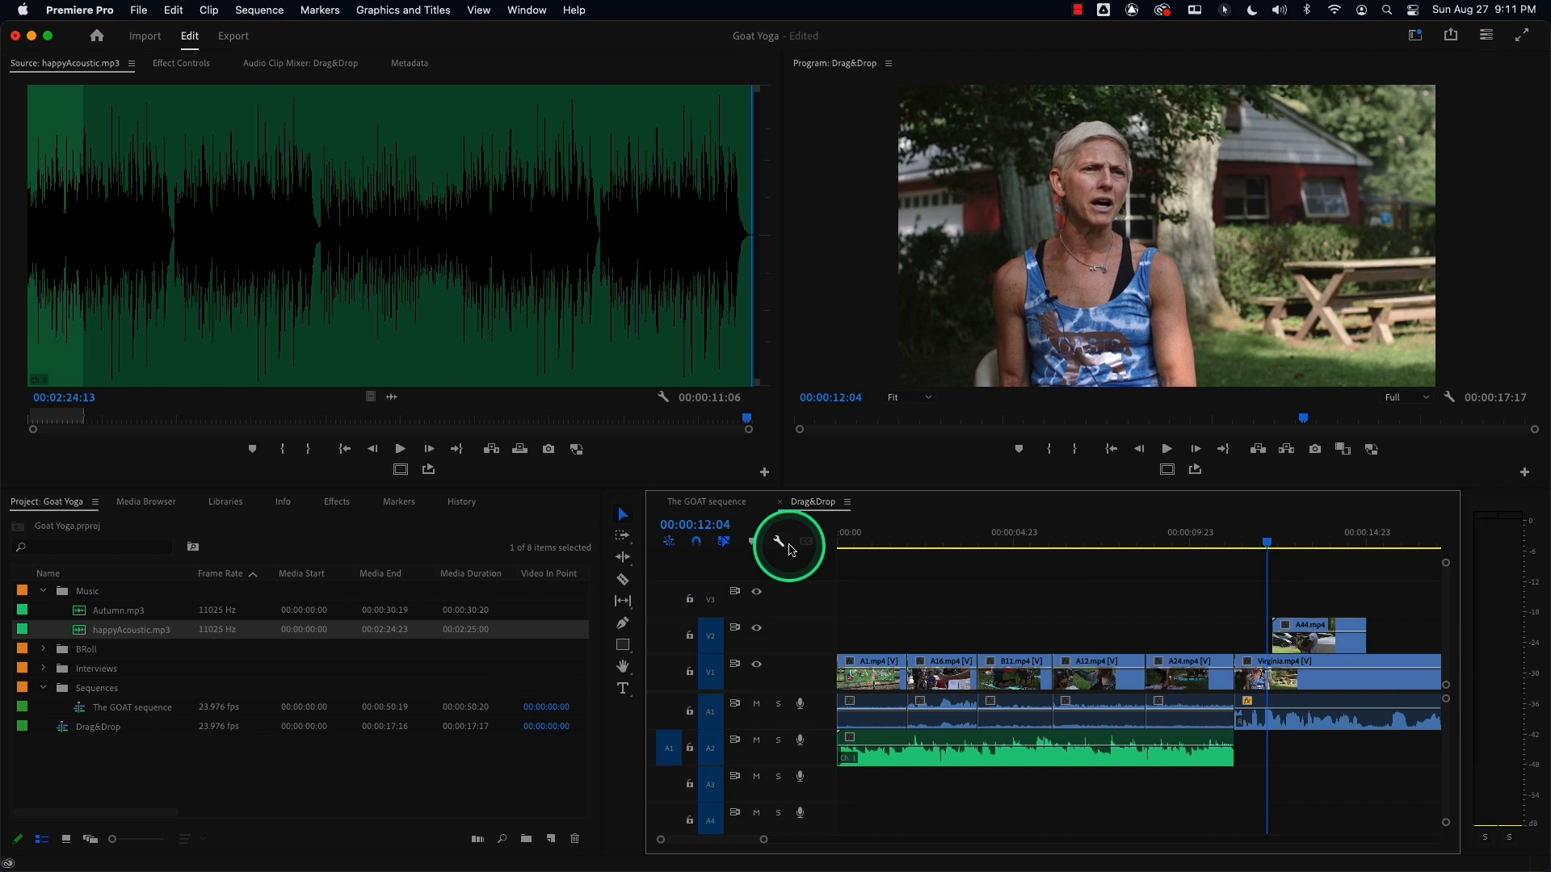
pyautogui.click(842, 538)
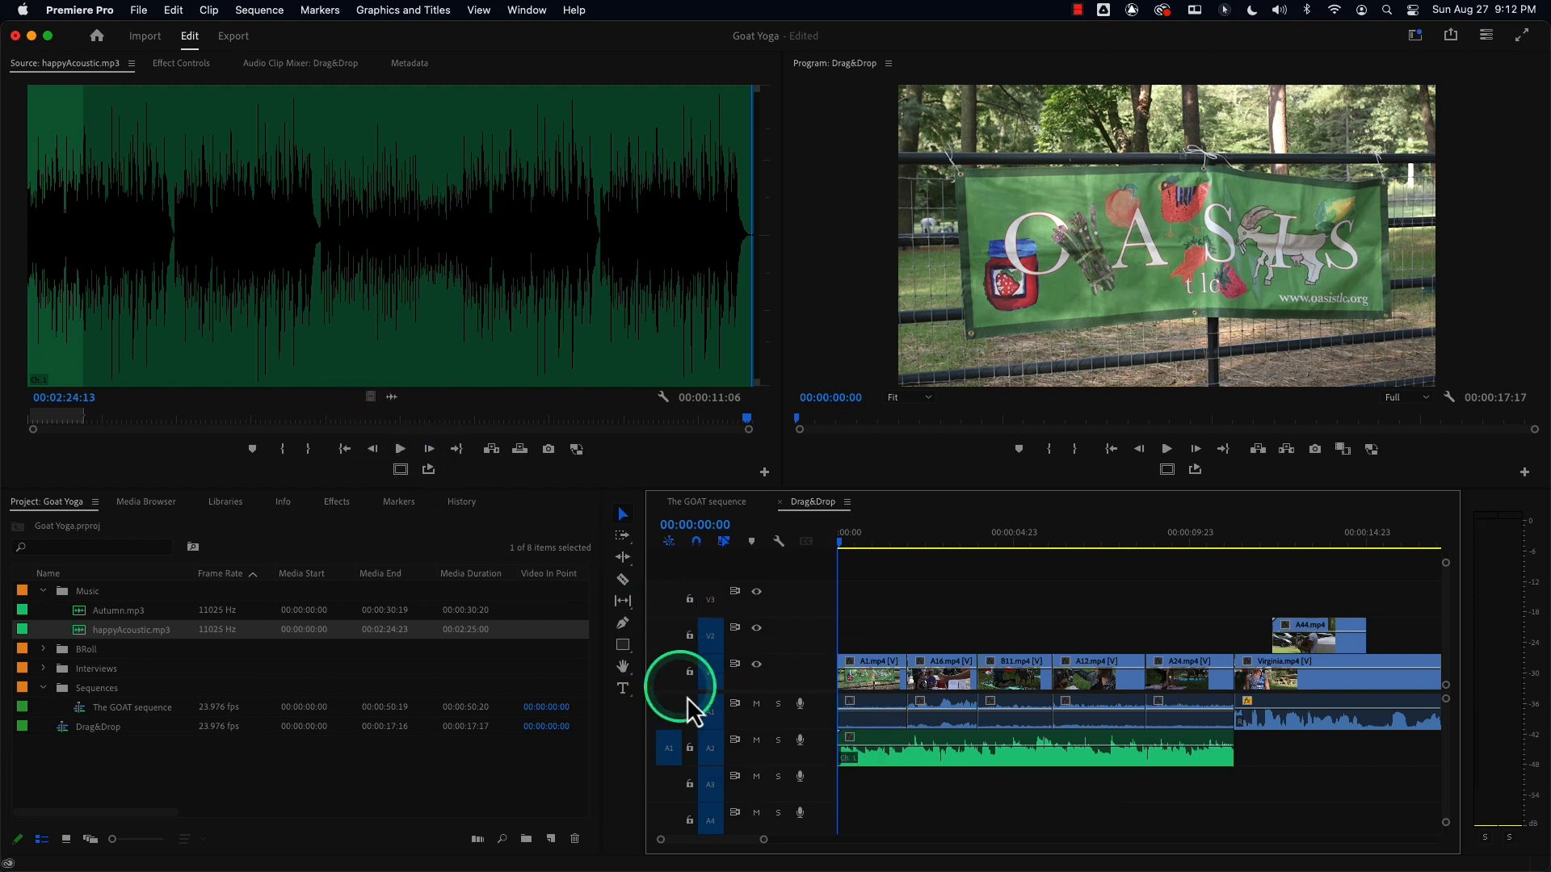
# Switch the Source Monitor to show A16.mp4.
pyautogui.rightClick(118, 365)
pyautogui.click(131, 63)
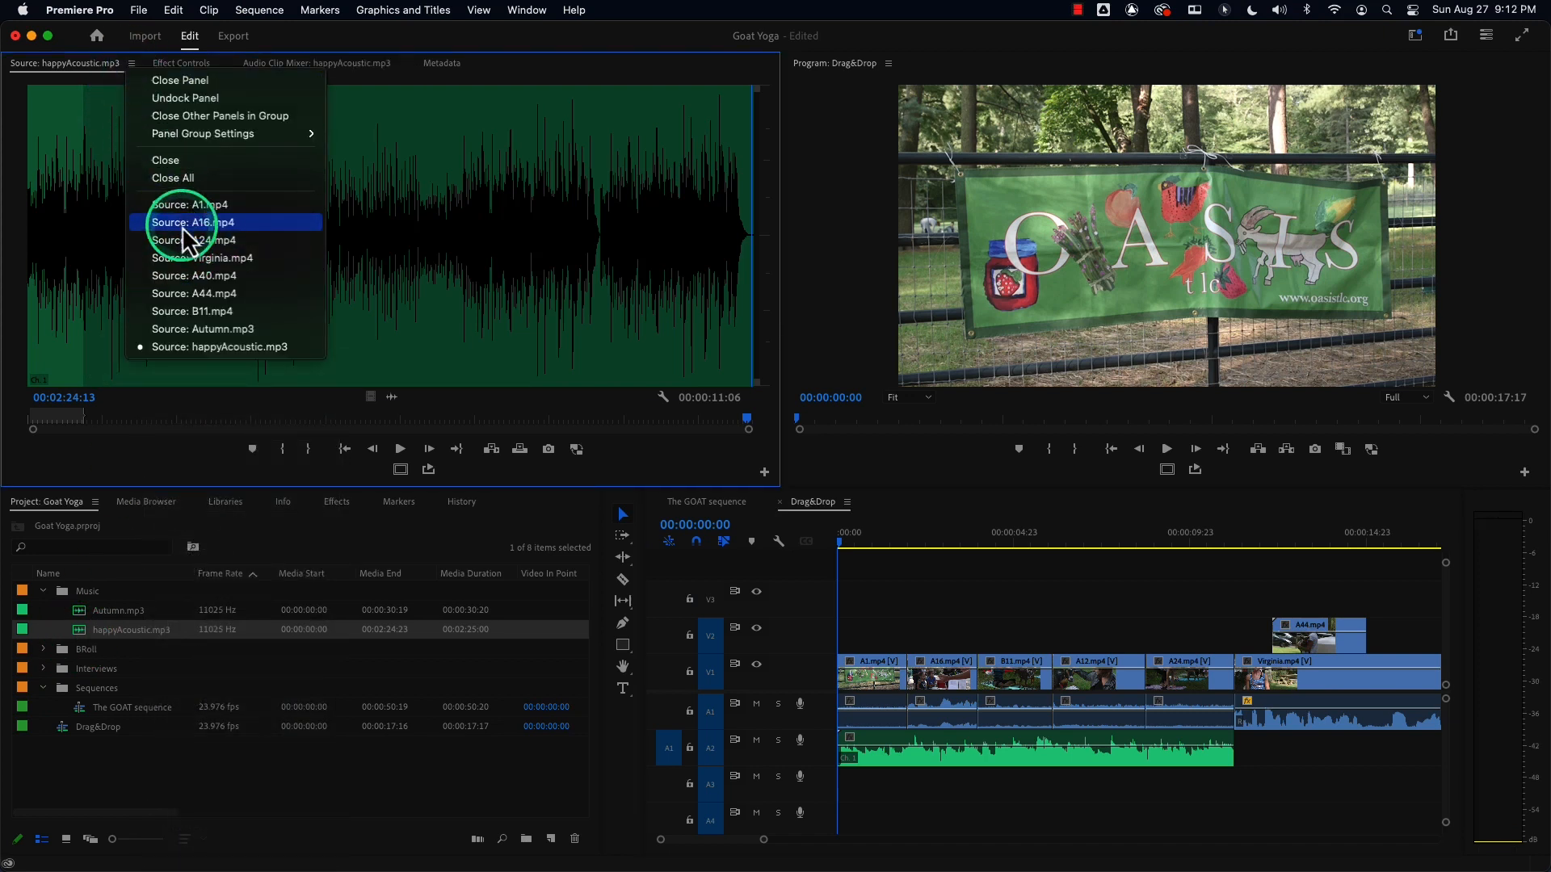
pyautogui.click(191, 223)
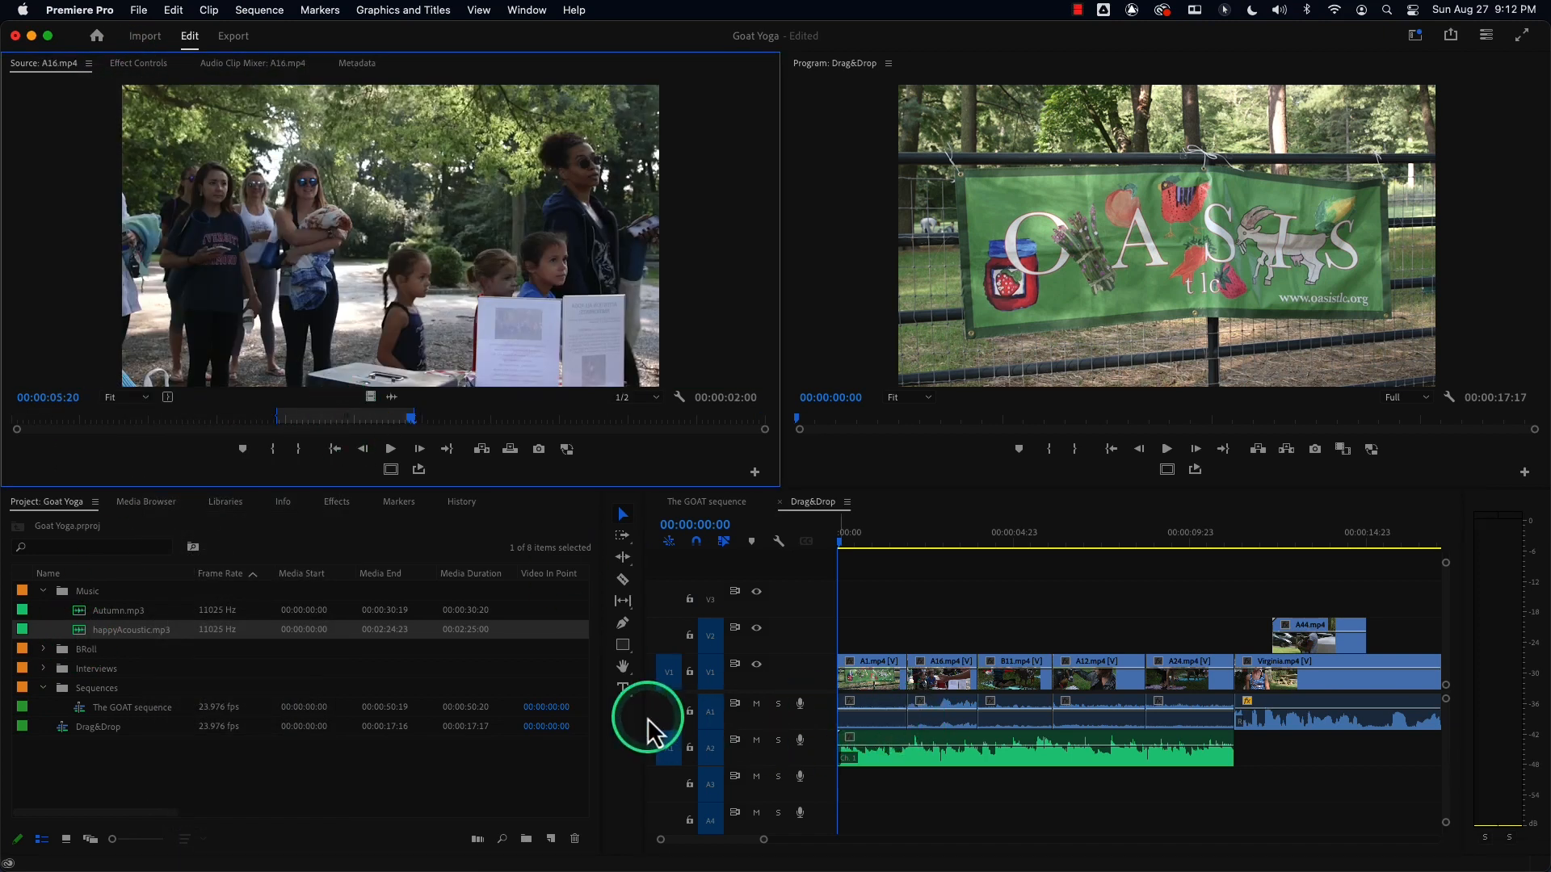
# Toggle the V1 and A1 source patch targets on and off for A16.mp4.
pyautogui.click(669, 712)
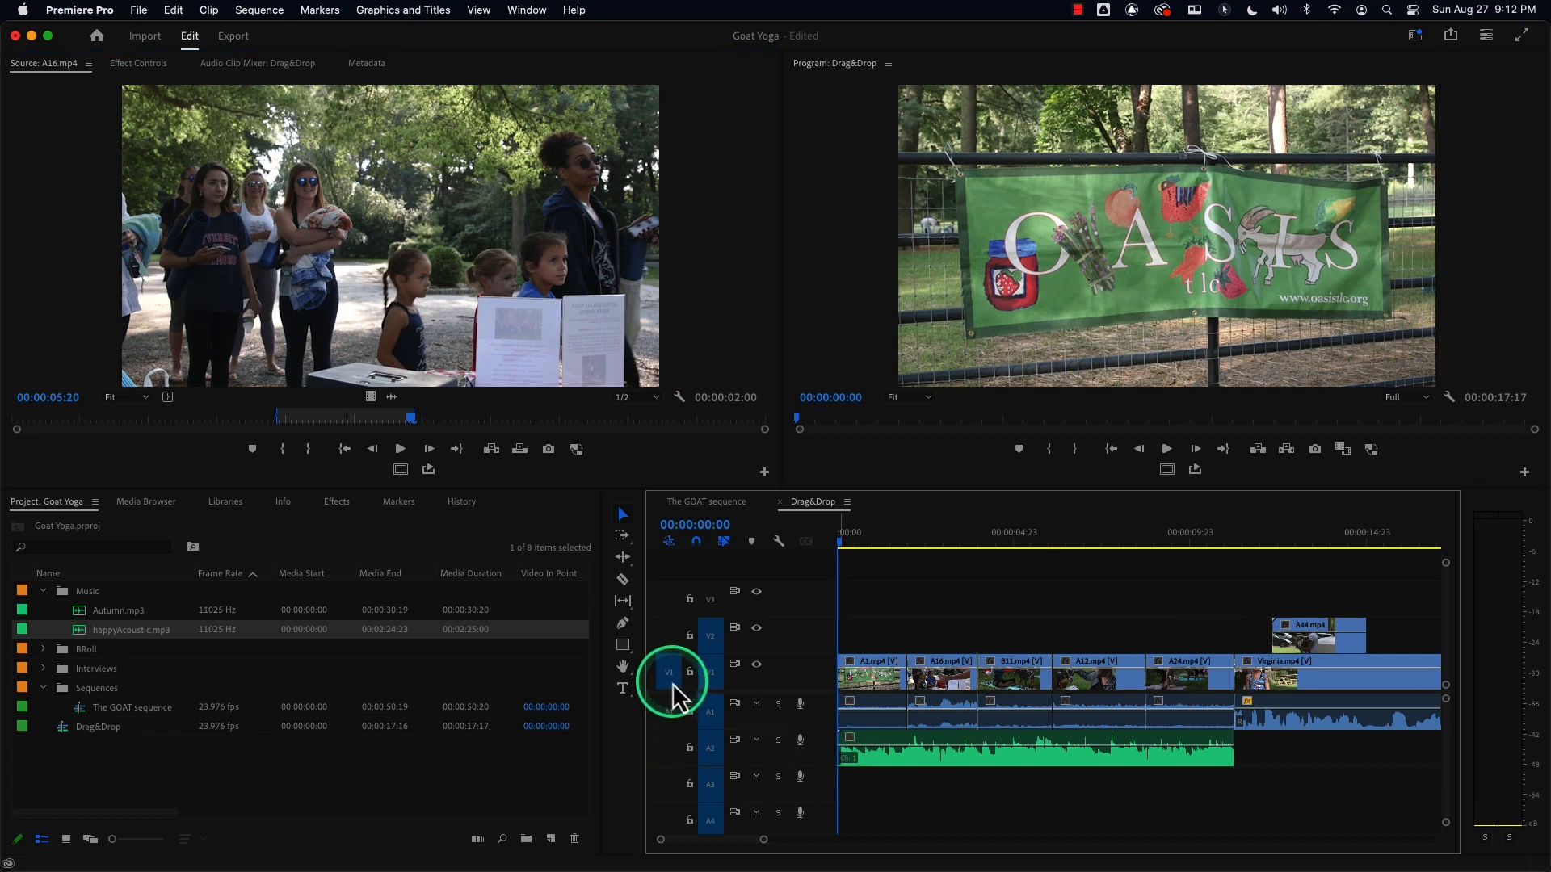
pyautogui.click(673, 714)
pyautogui.click(669, 672)
pyautogui.click(669, 712)
pyautogui.moveTo(432, 335); pyautogui.dragTo(822, 660)
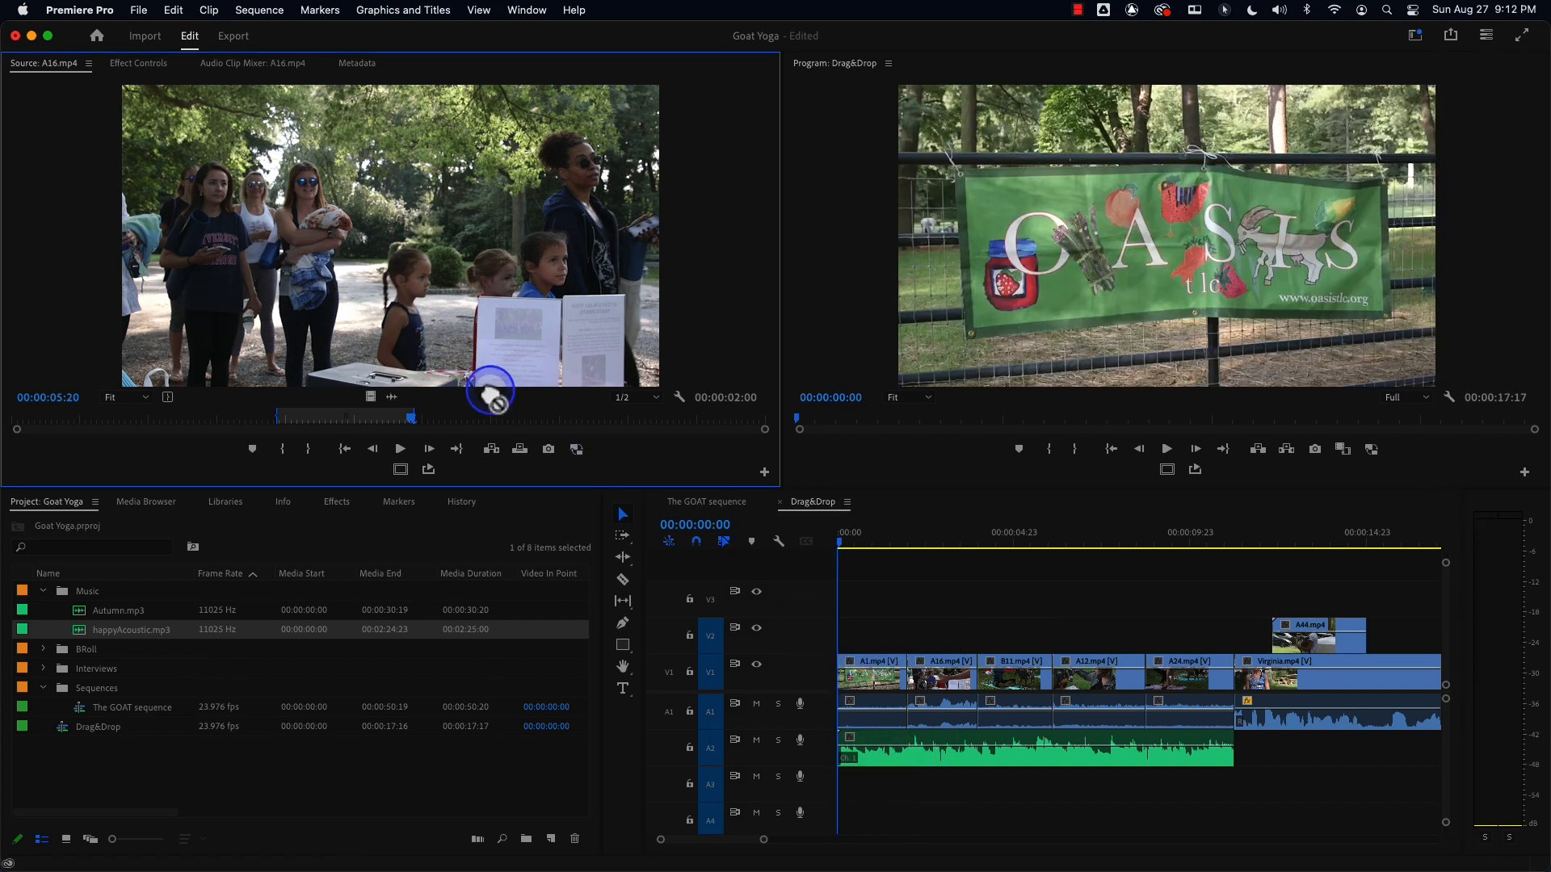
pyautogui.click(662, 712)
pyautogui.click(663, 675)
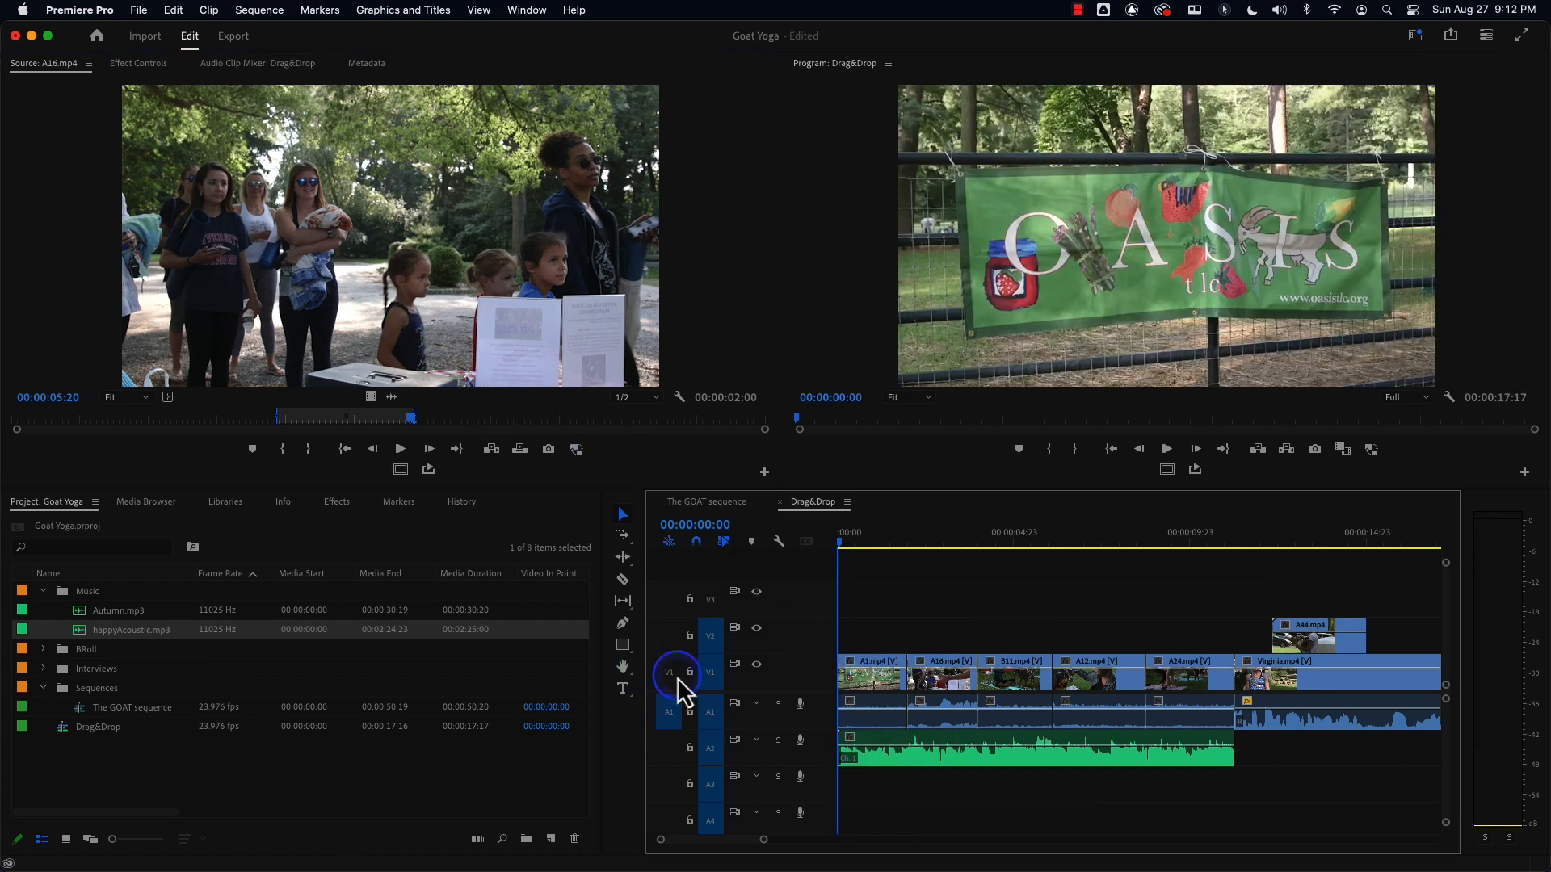
pyautogui.moveTo(479, 381); pyautogui.dragTo(485, 329)
pyautogui.click(670, 717)
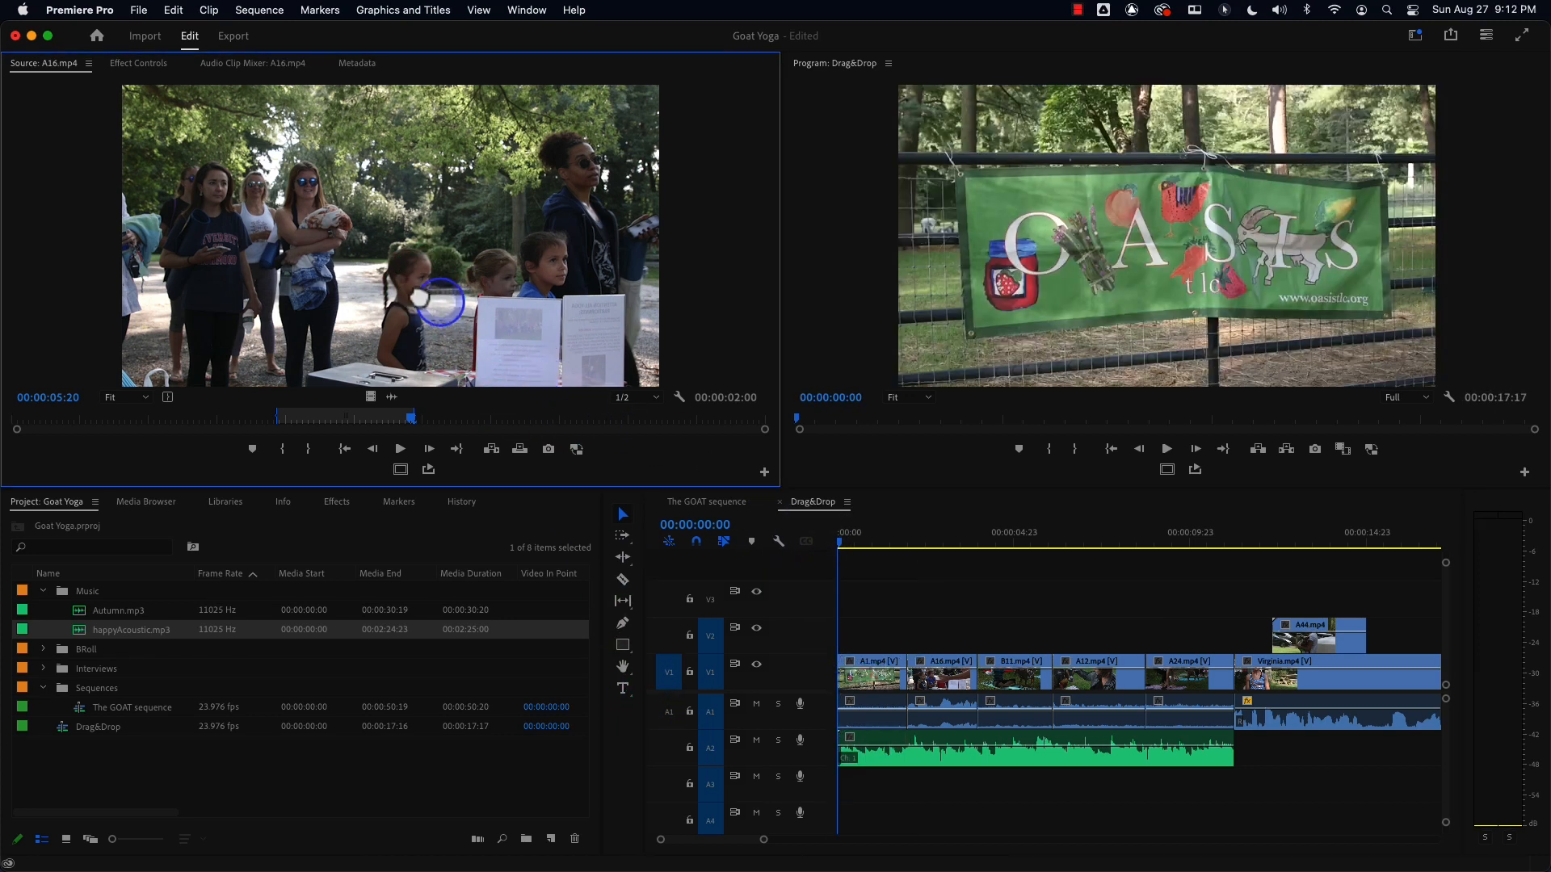
pyautogui.click(670, 674)
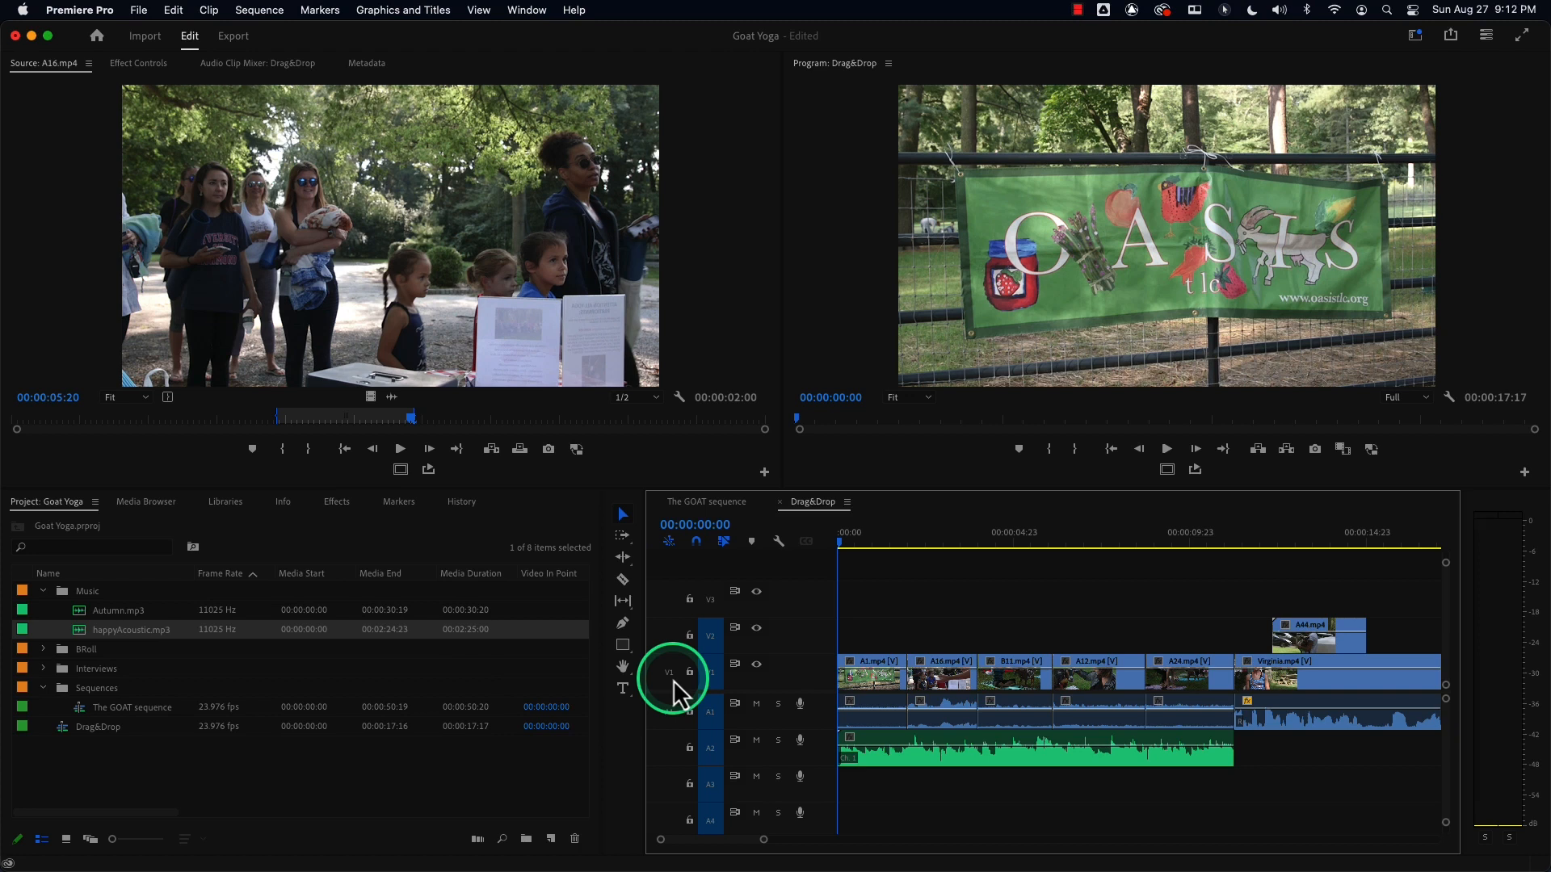
pyautogui.click(671, 676)
pyautogui.click(662, 719)
pyautogui.click(669, 675)
pyautogui.click(668, 718)
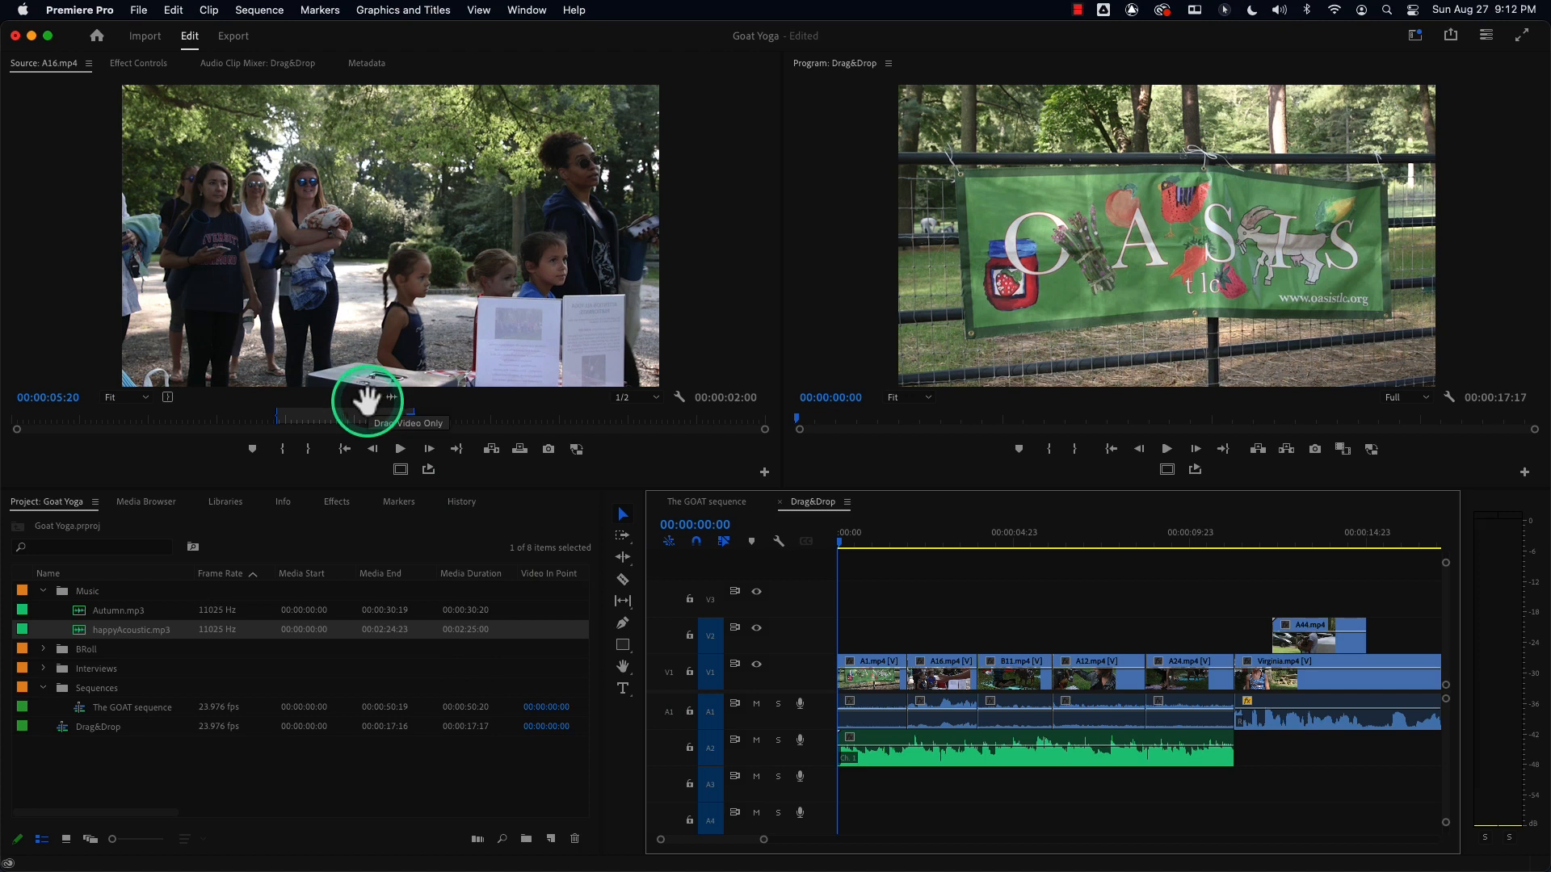
# Select the music clip and mute track A2.
pyautogui.click(975, 758)
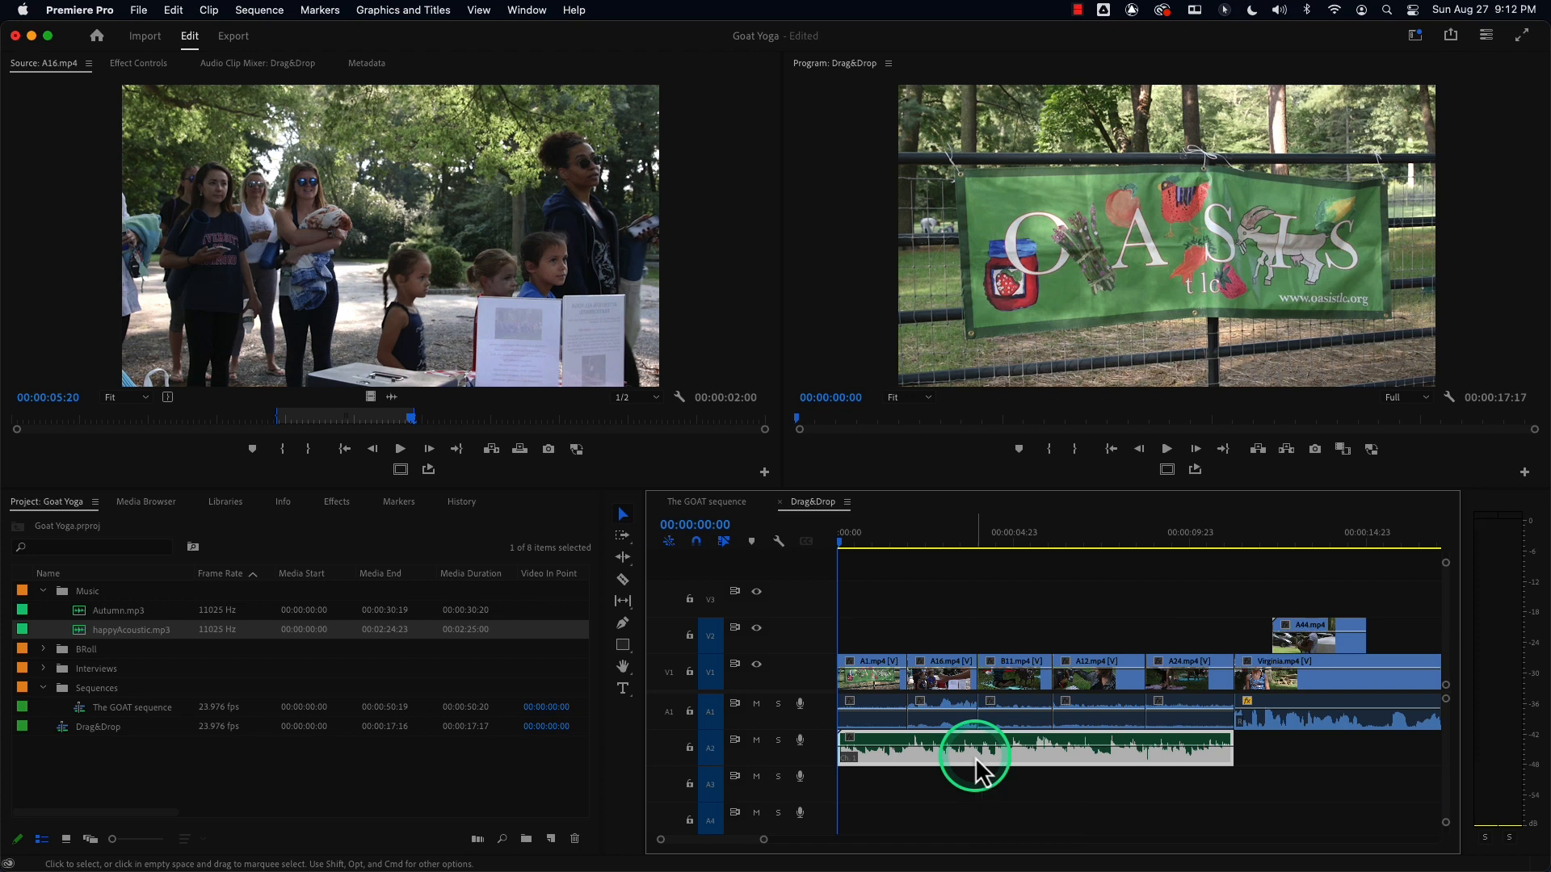
pyautogui.click(755, 741)
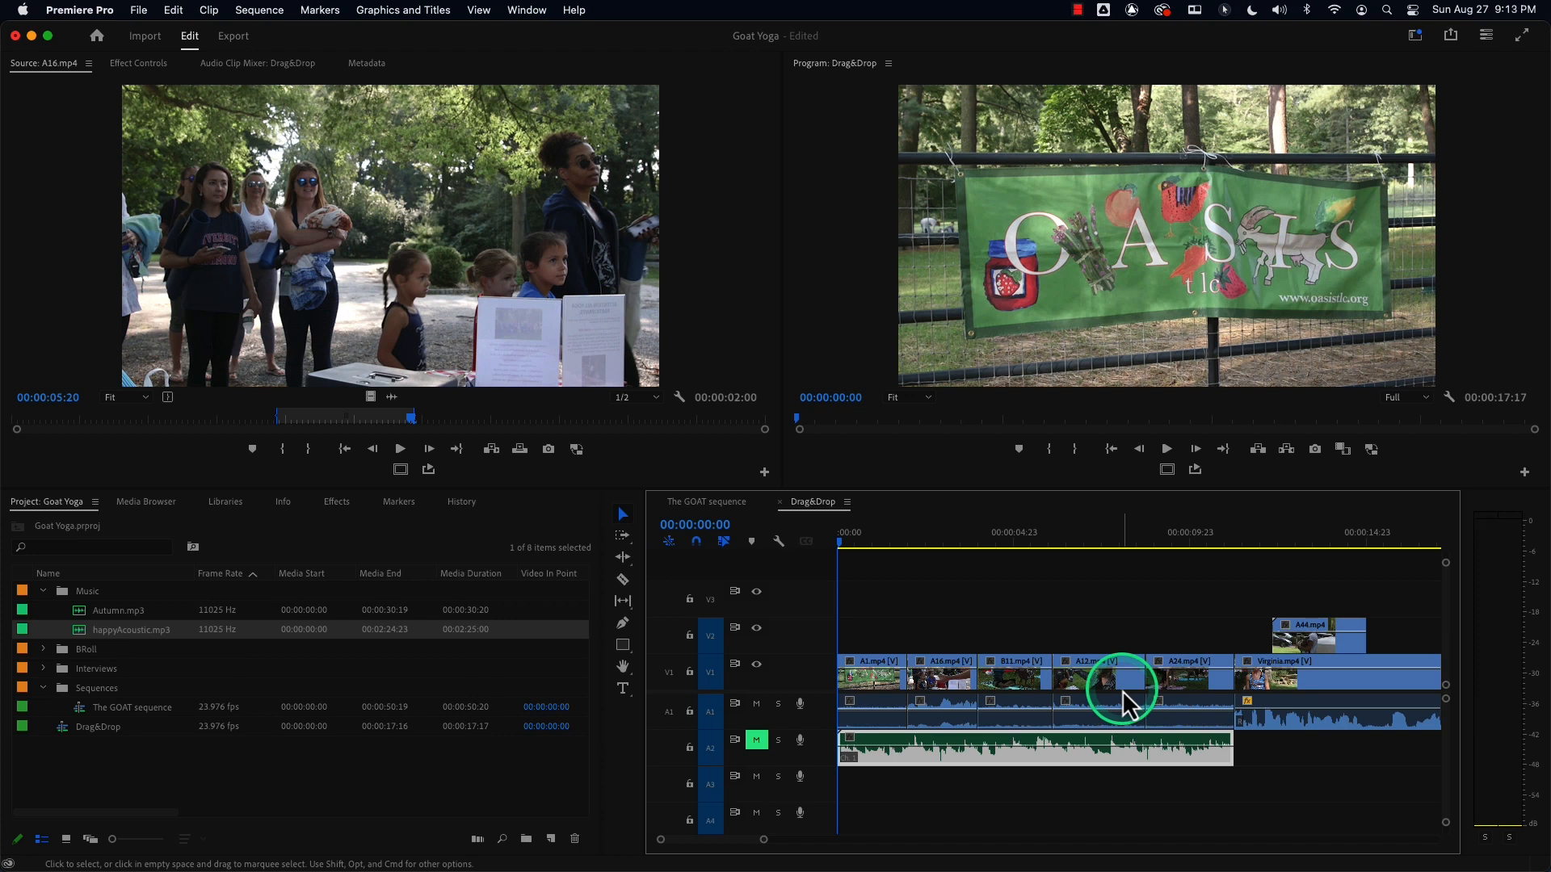
# Try moving the A24.mp4 clip over the start of V1 as an overwrite.
pyautogui.click(1189, 678)
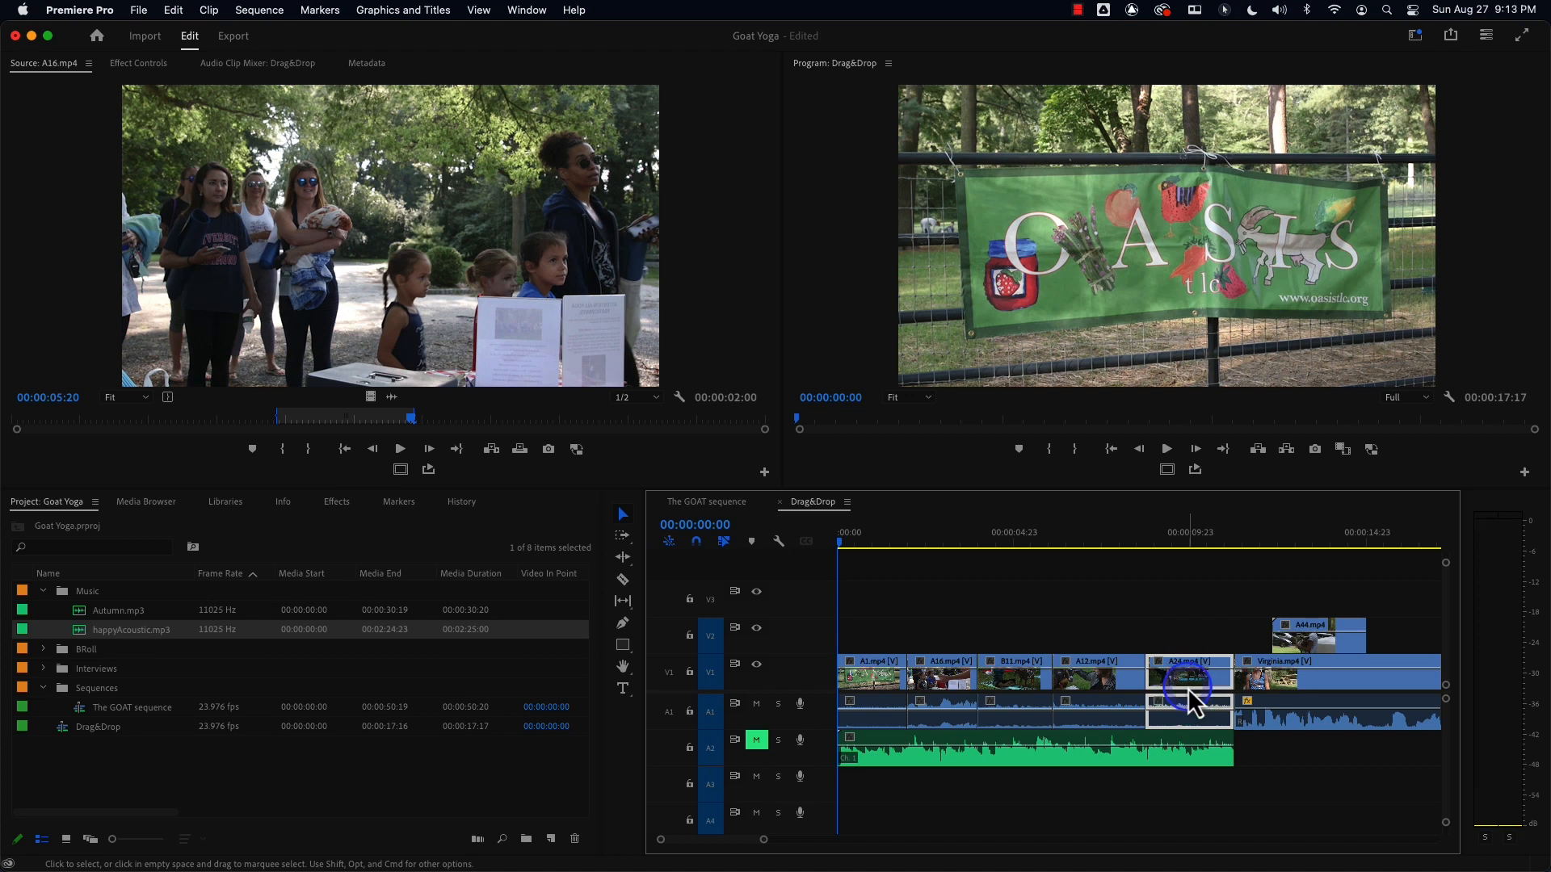
pyautogui.moveTo(1186, 686); pyautogui.dragTo(884, 680)
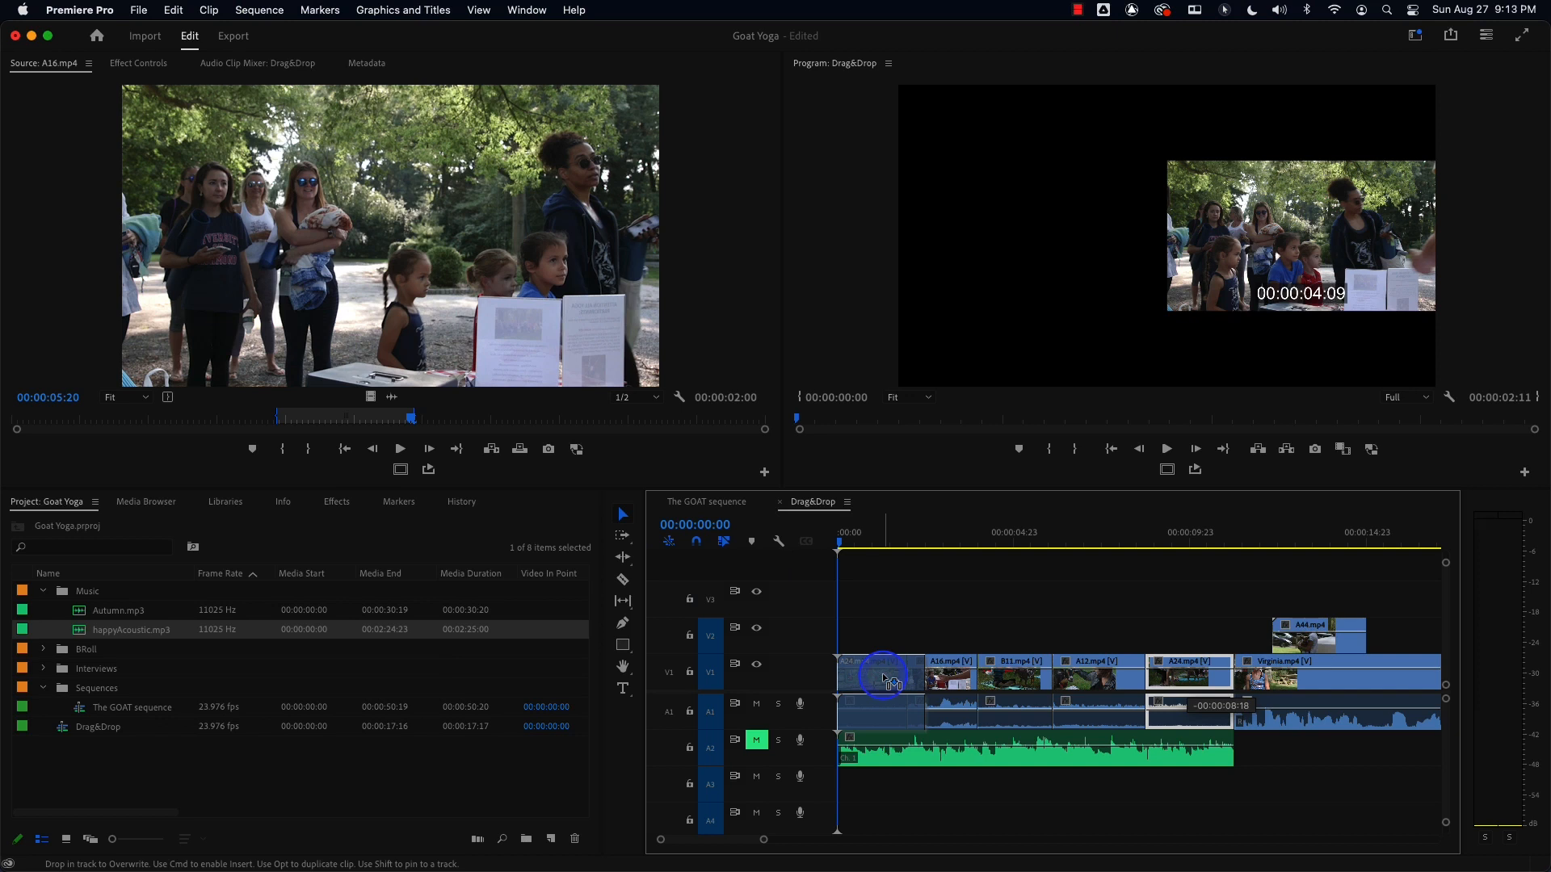
pyautogui.moveTo(883, 680); pyautogui.dragTo(884, 680)
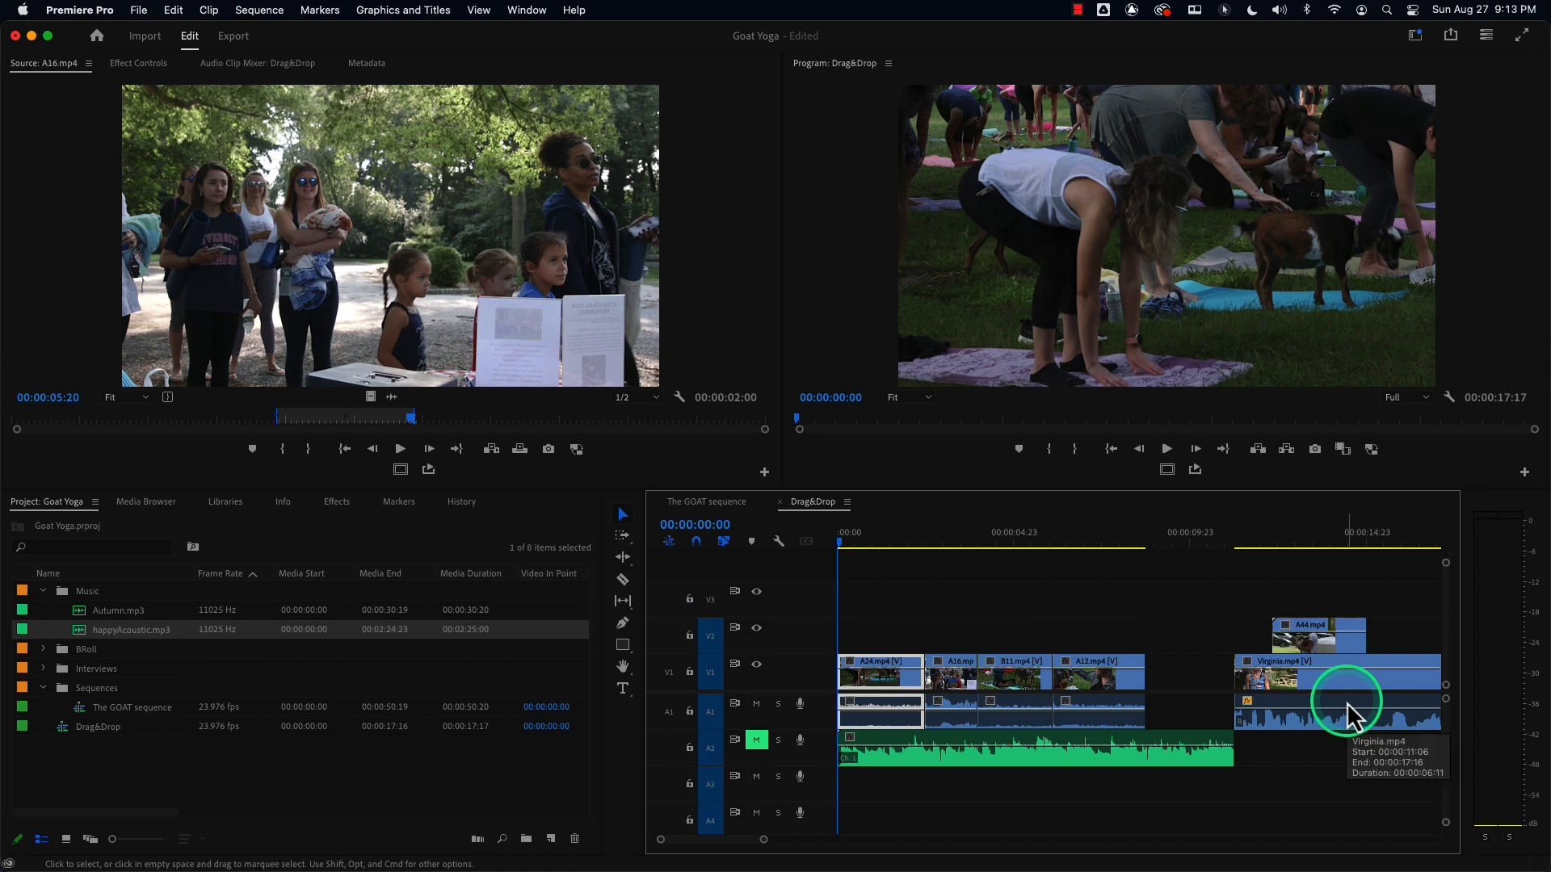
pyautogui.press('super+z')
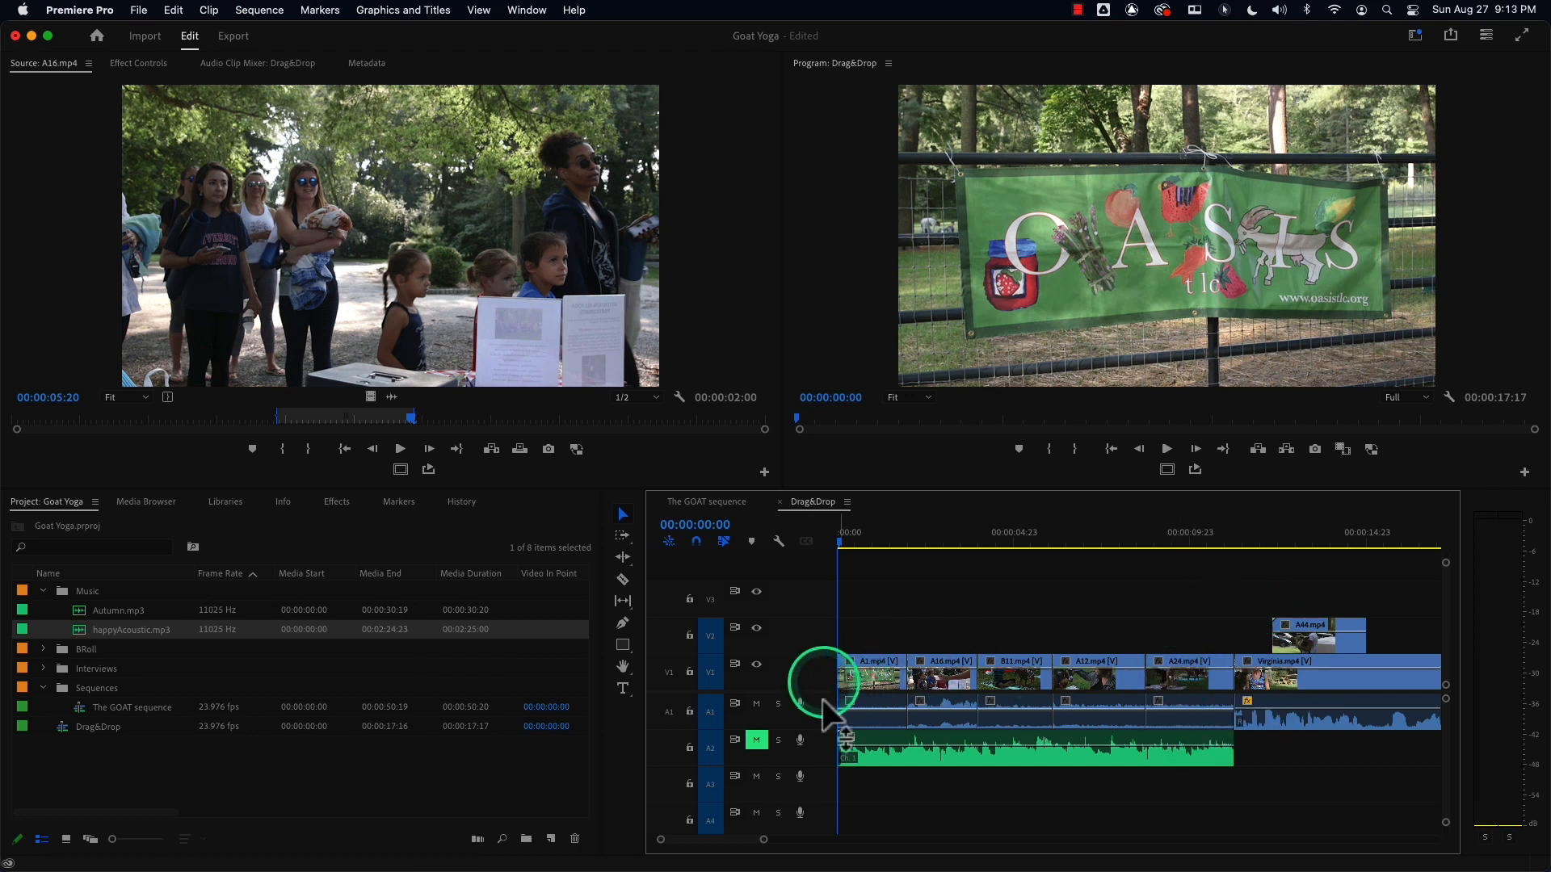
# Try moving A24.mp4 to the sequence start as an insert edit.
pyautogui.click(1186, 684)
pyautogui.moveTo(1185, 680); pyautogui.dragTo(882, 662)
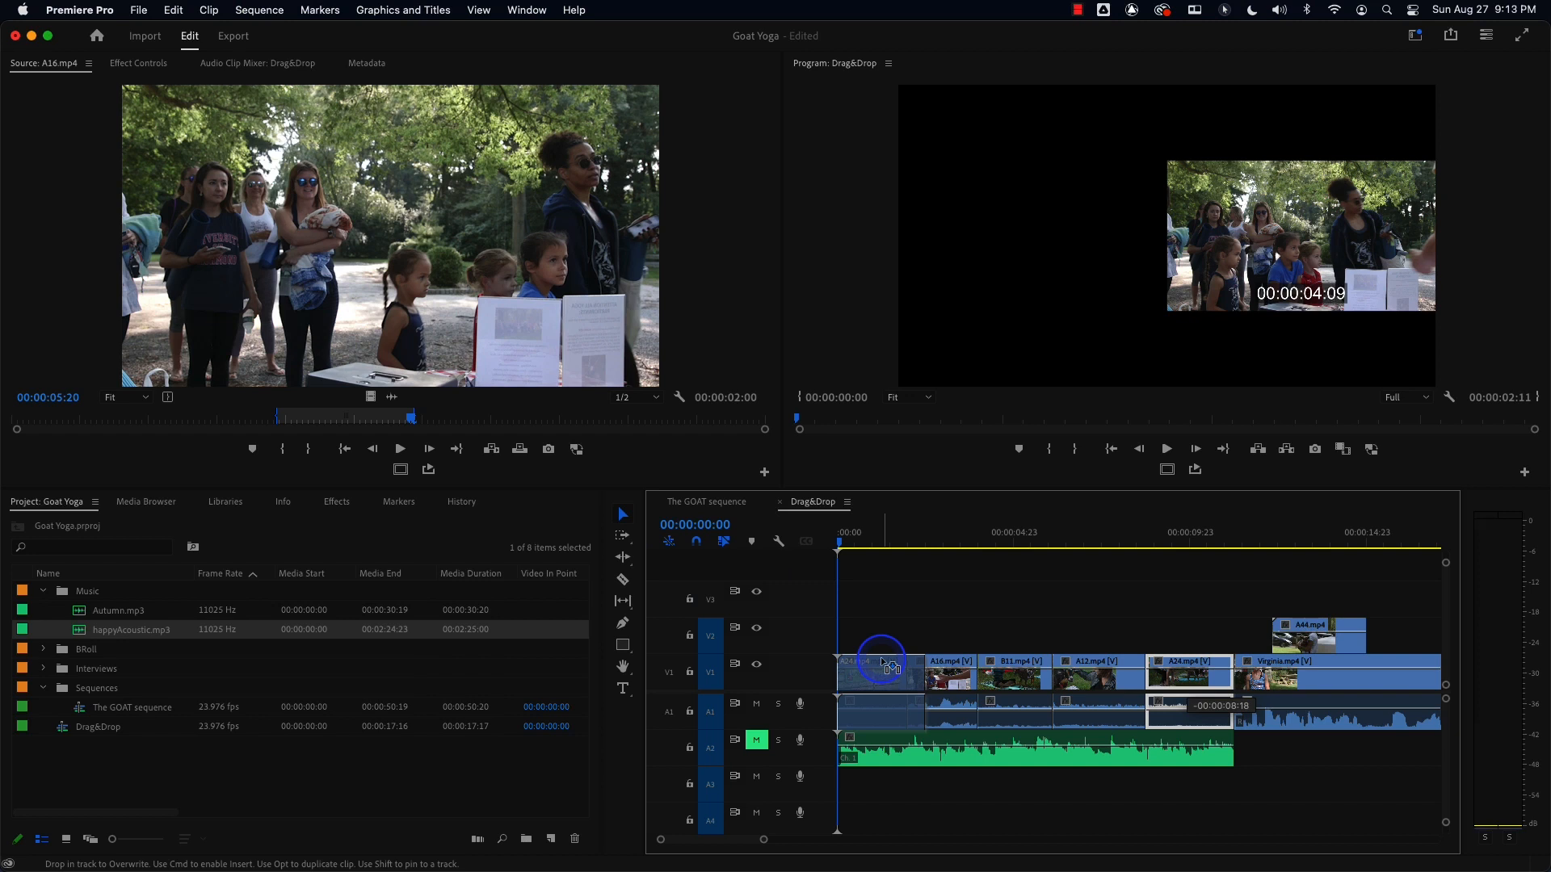
pyautogui.press('super')
pyautogui.moveTo(882, 662); pyautogui.dragTo(882, 662)
pyautogui.moveTo(882, 662); pyautogui.dragTo(883, 663)
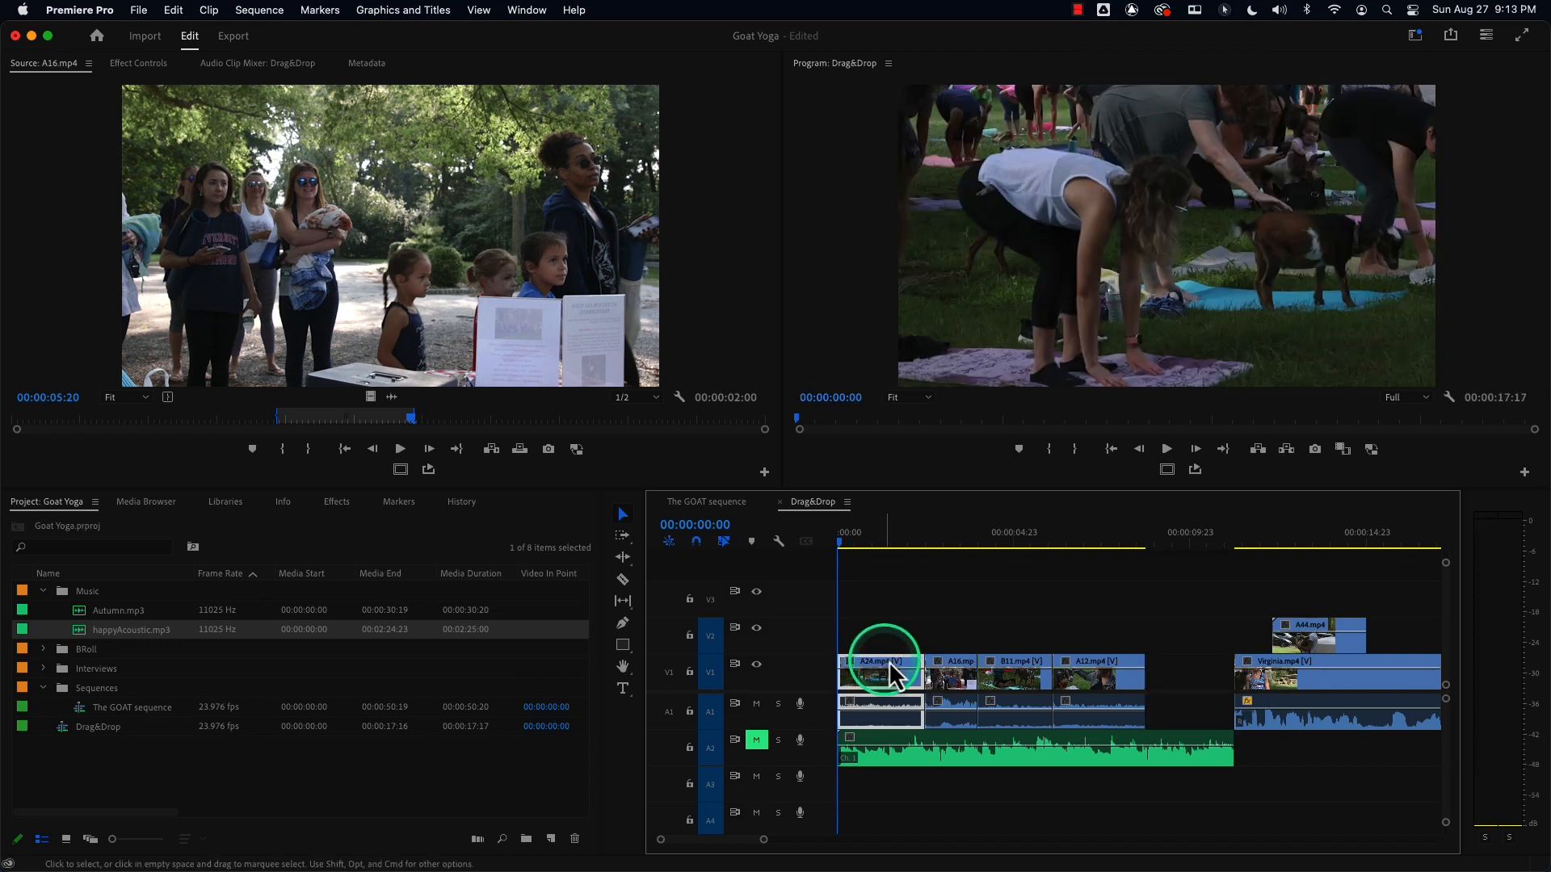
pyautogui.press('super+z')
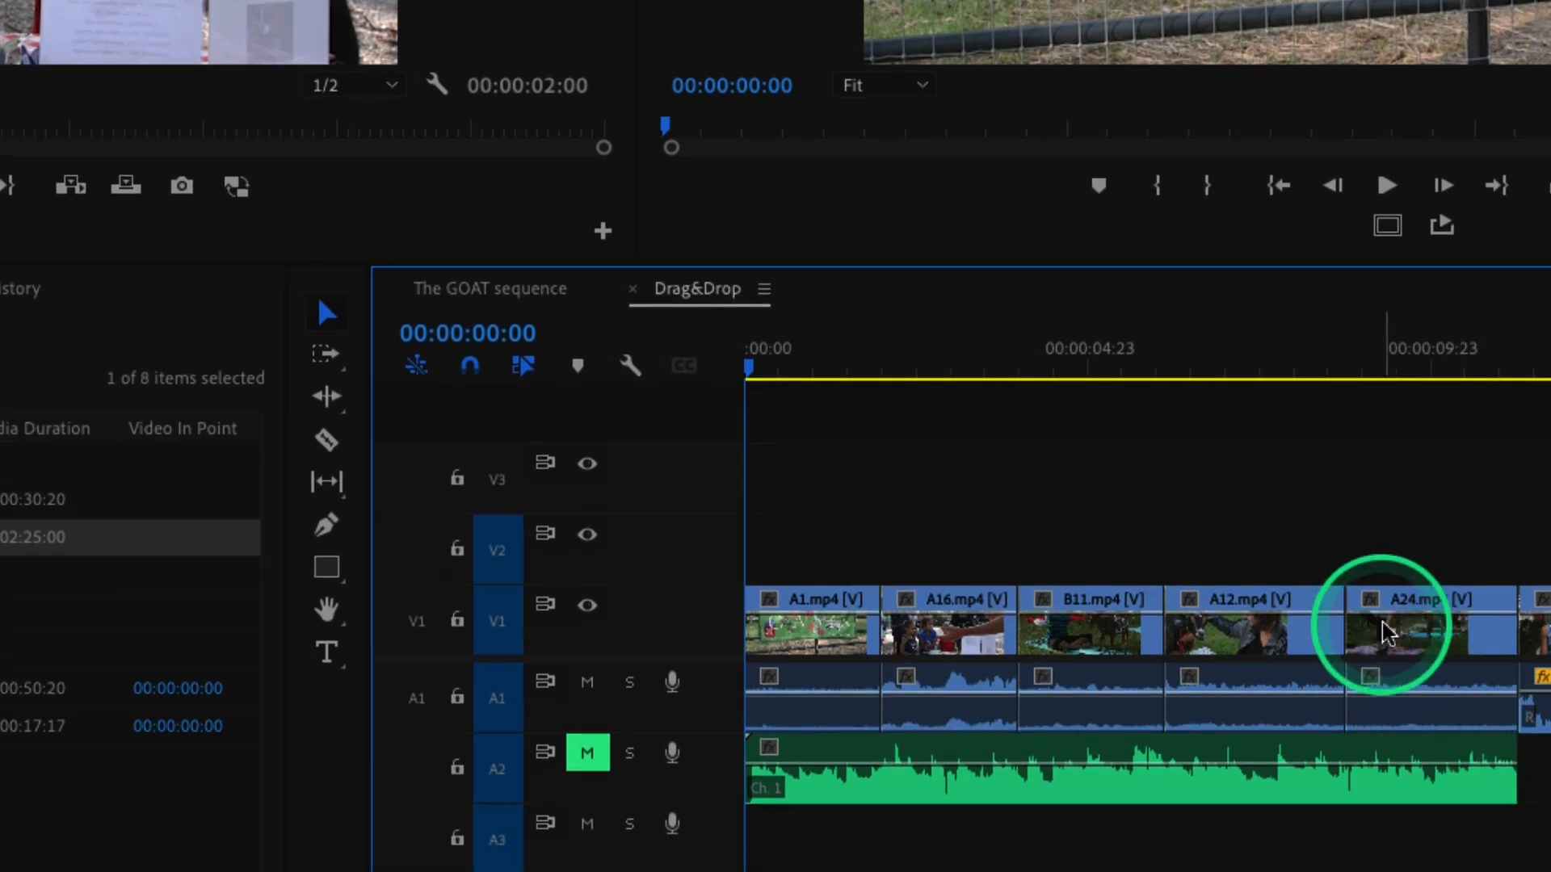
# Move A24.mp4 to the start of the sequence, shifting the other clips with an insert edit.
pyautogui.moveTo(1421, 646); pyautogui.dragTo(814, 651)
pyautogui.press('ctrl')
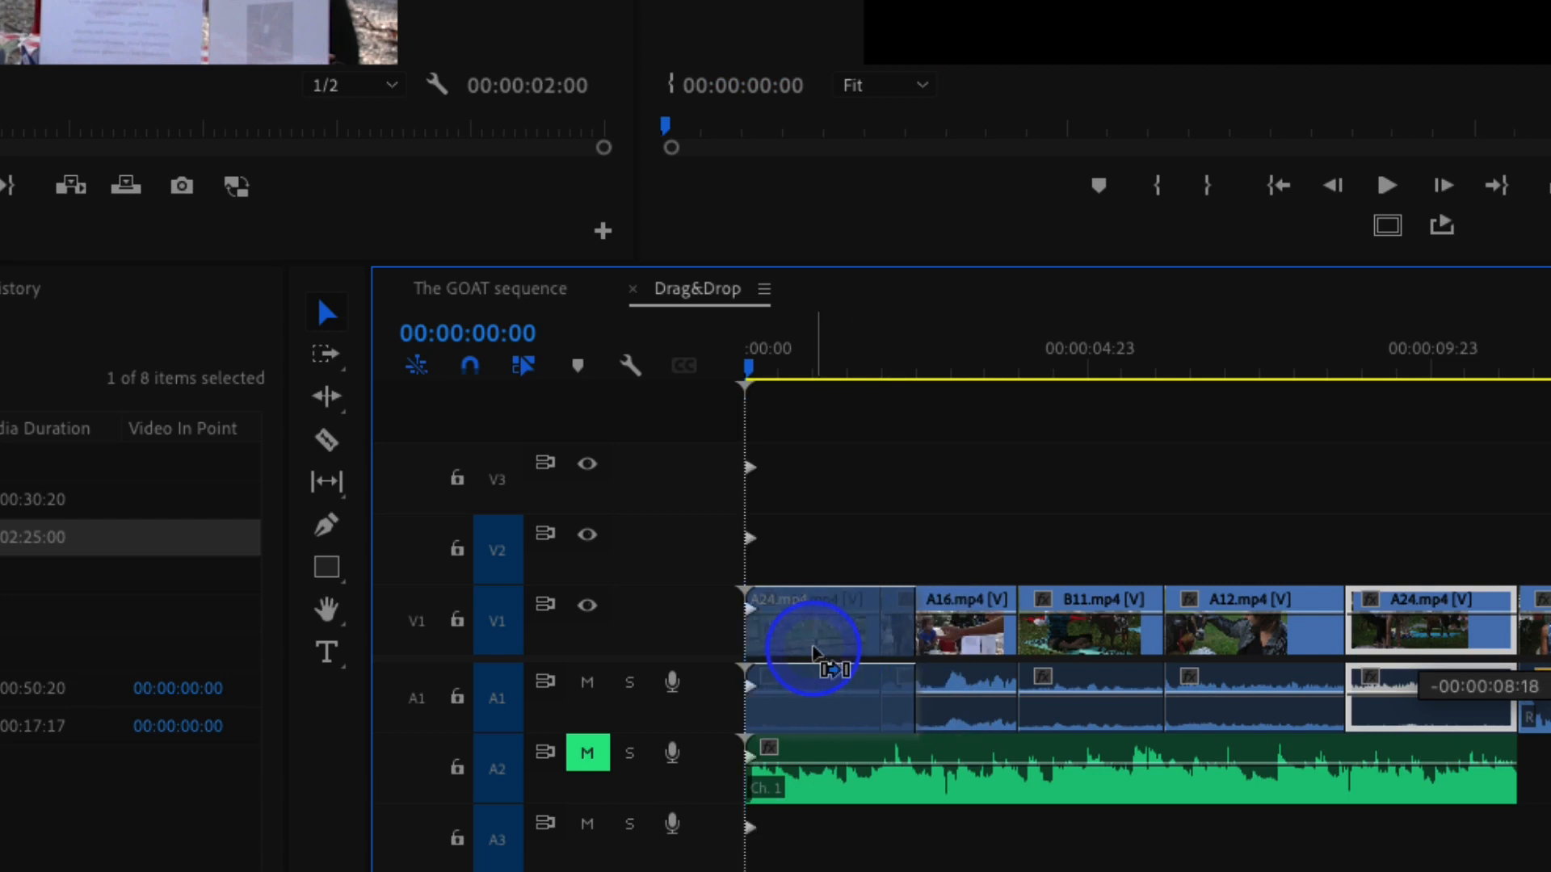
pyautogui.moveTo(813, 651); pyautogui.dragTo(816, 646)
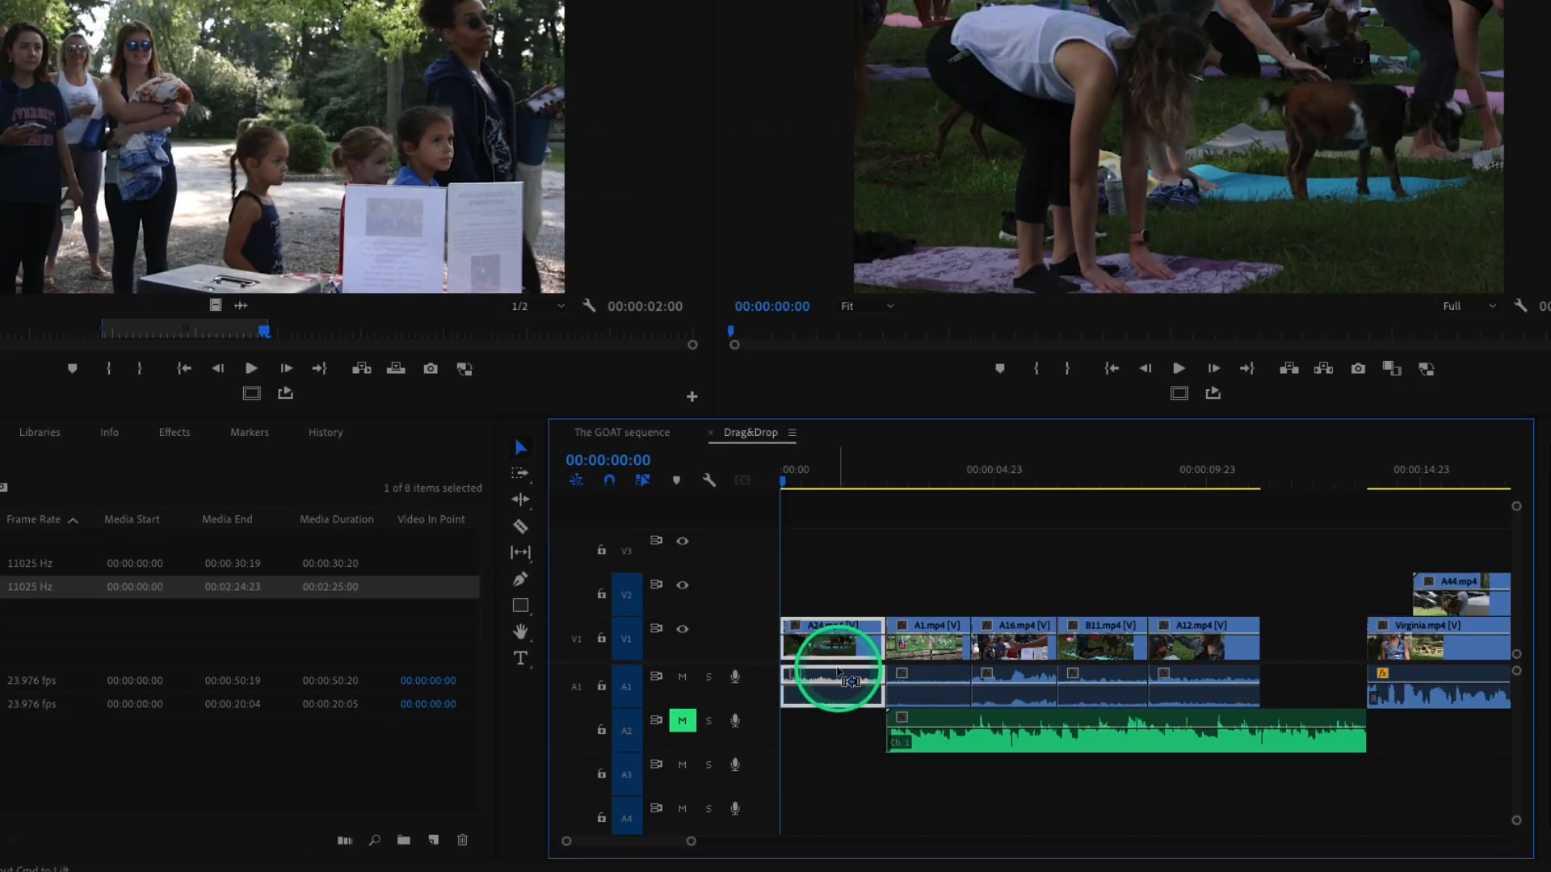
pyautogui.click(963, 732)
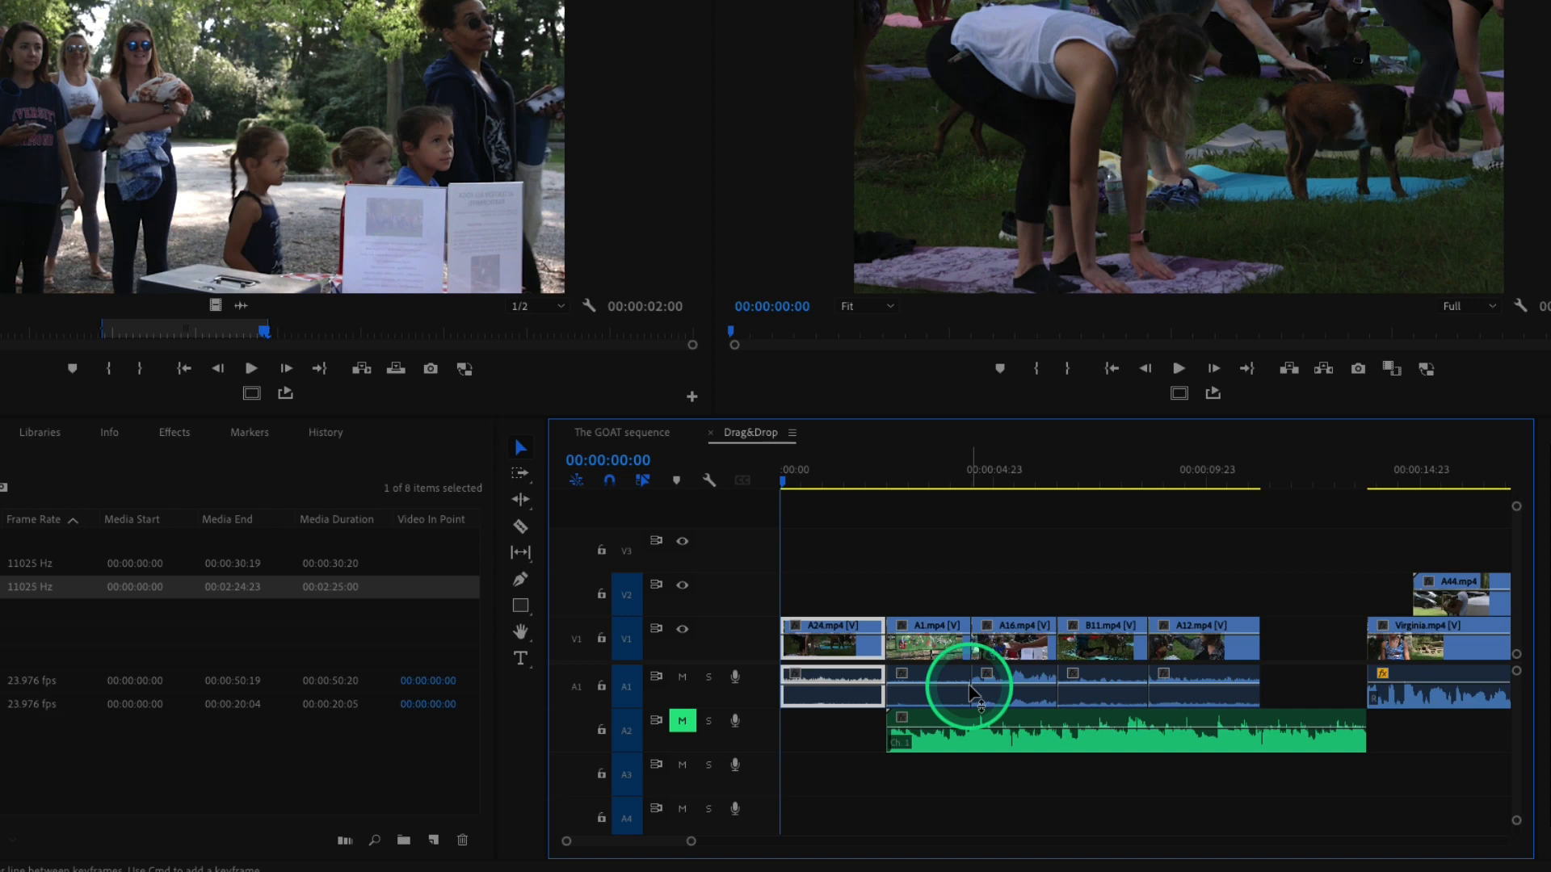
# Delete the gap before Virginia.mp4 and undo back to the original clip order.
pyautogui.click(1316, 645)
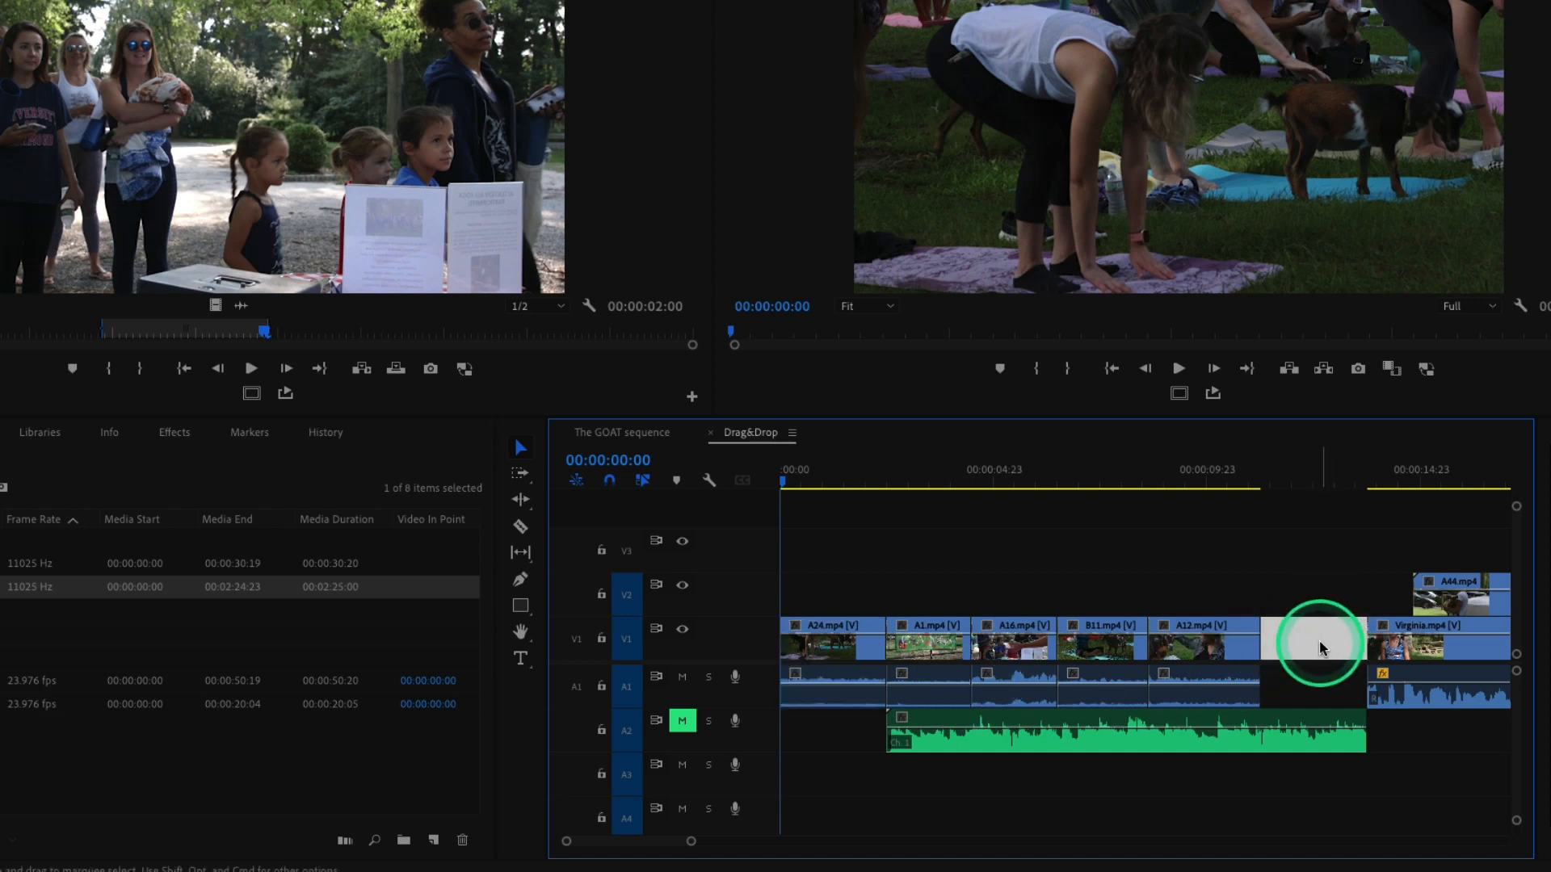
pyautogui.press('Delete')
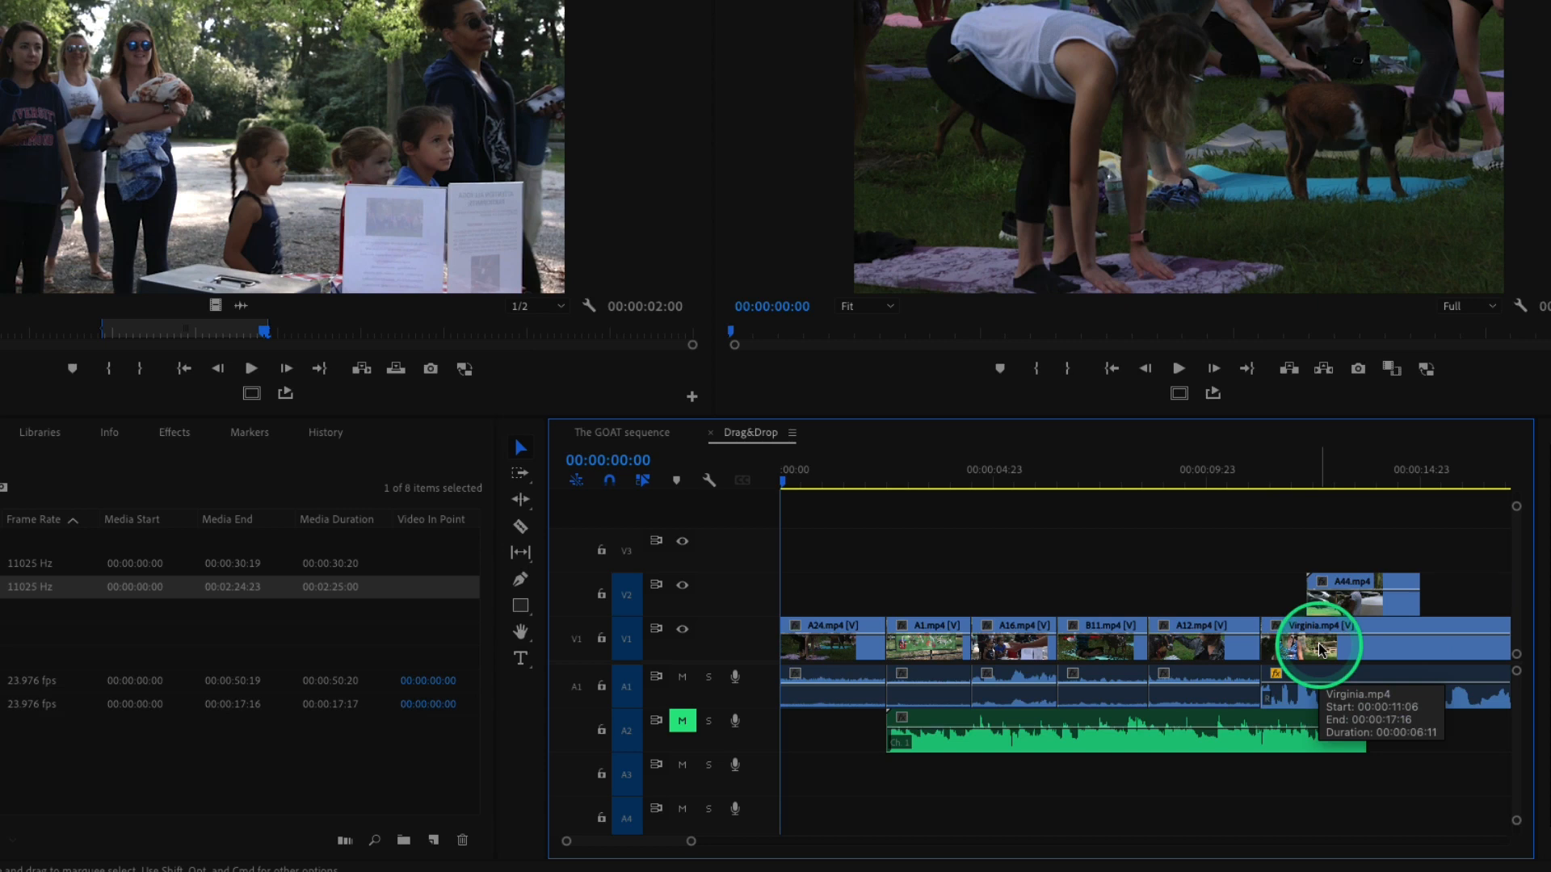
pyautogui.press('super+z')
pyautogui.press('super+z')
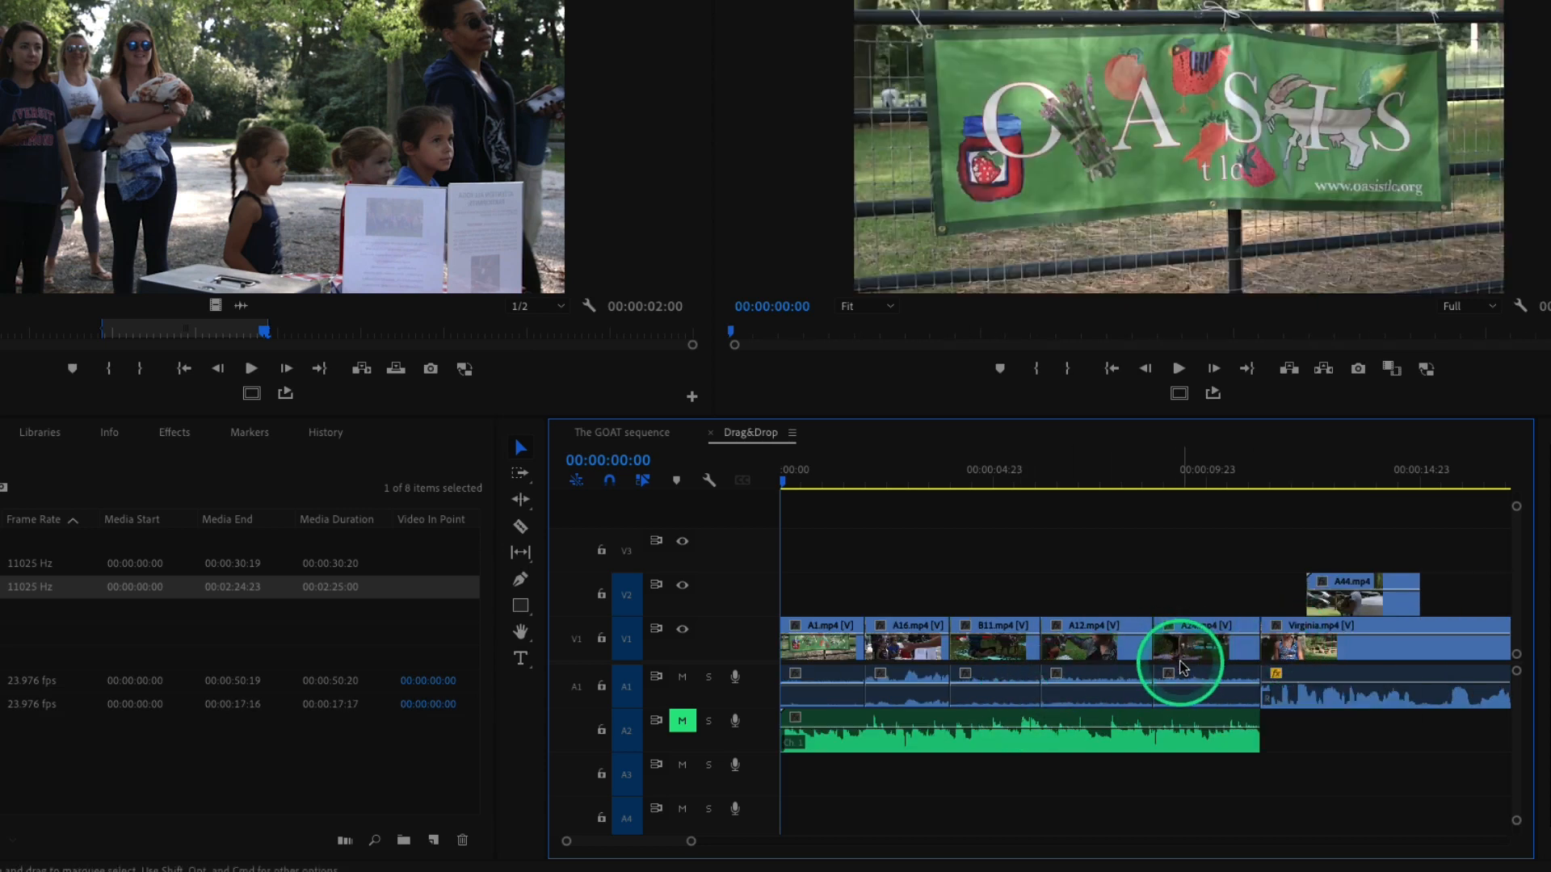
# Move A24.mp4 to the sequence start as an insert edit that shifts the following clips.
pyautogui.moveTo(1181, 666); pyautogui.dragTo(824, 683)
pyautogui.press('super')
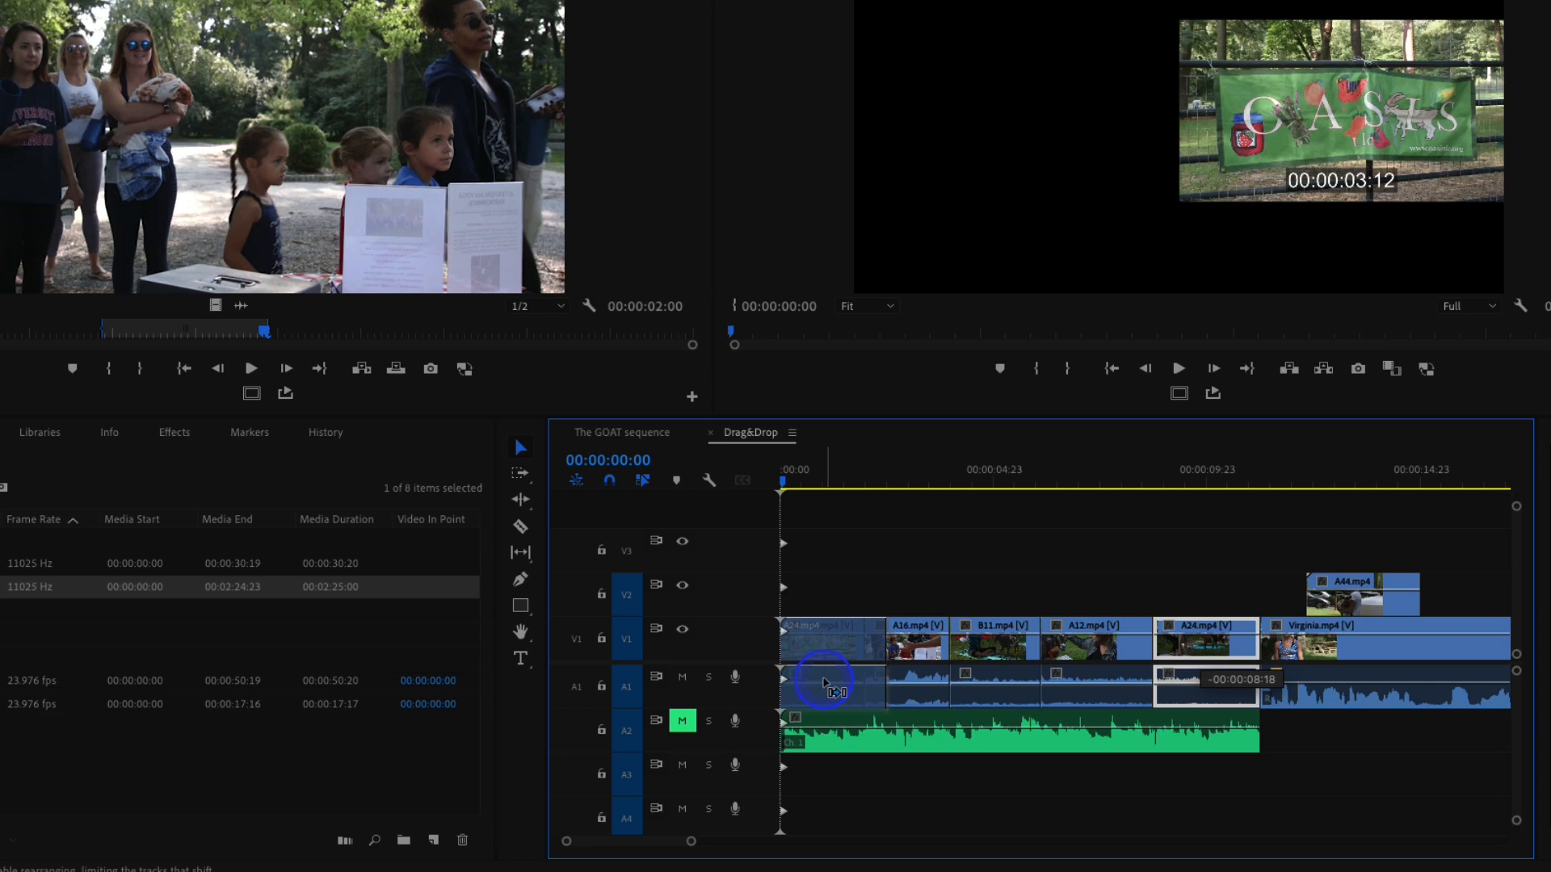
pyautogui.moveTo(825, 683)
pyautogui.mouseDown()
pyautogui.moveTo(1198, 680)
pyautogui.moveTo(815, 678)
pyautogui.mouseUp()
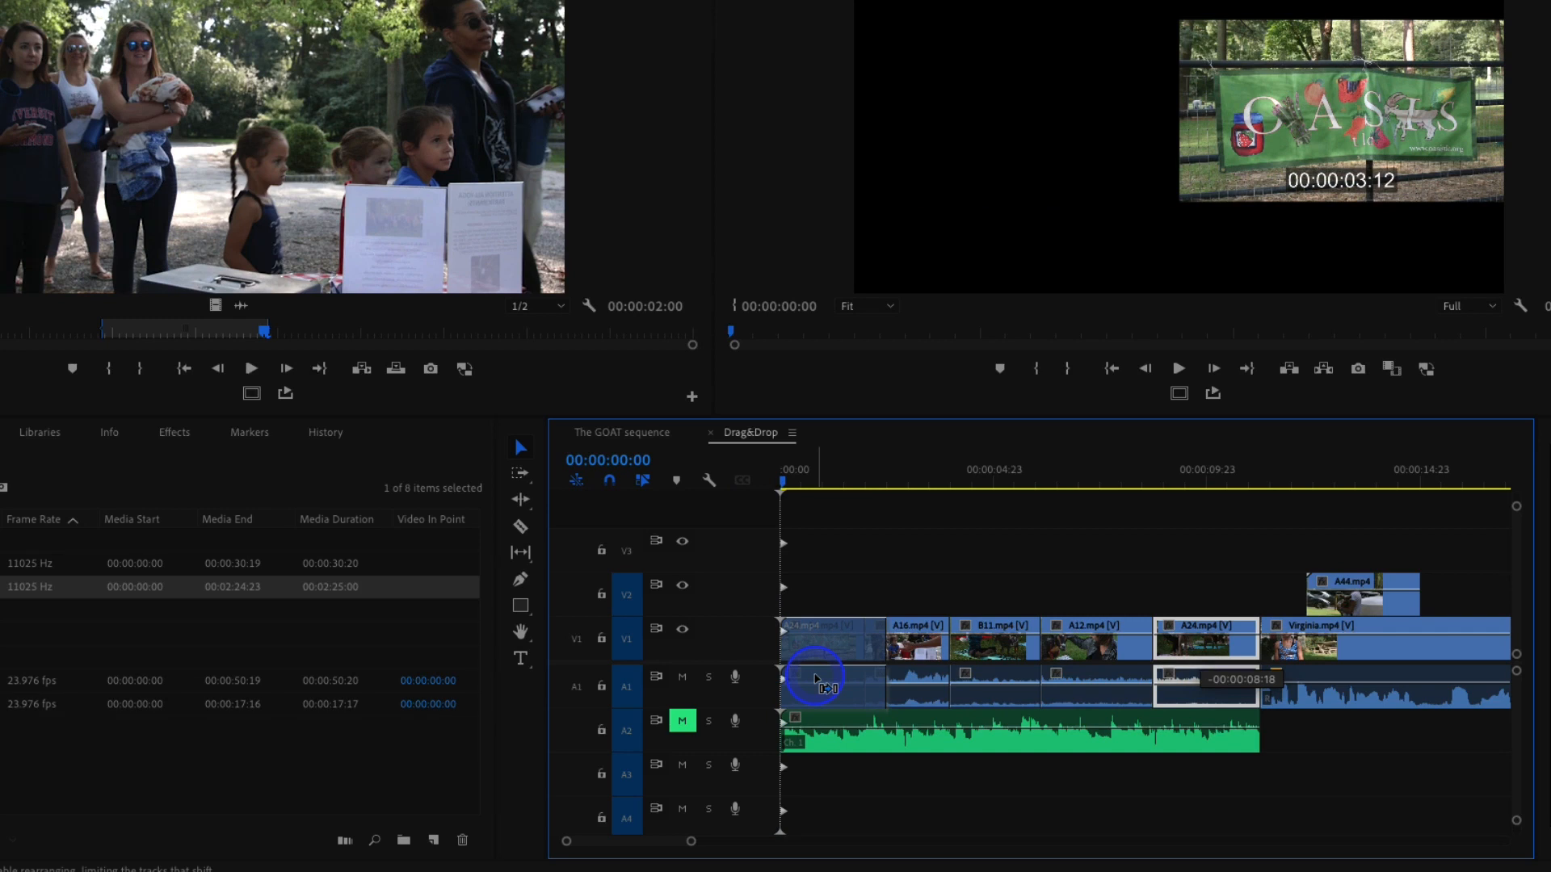
pyautogui.moveTo(816, 679); pyautogui.dragTo(820, 677)
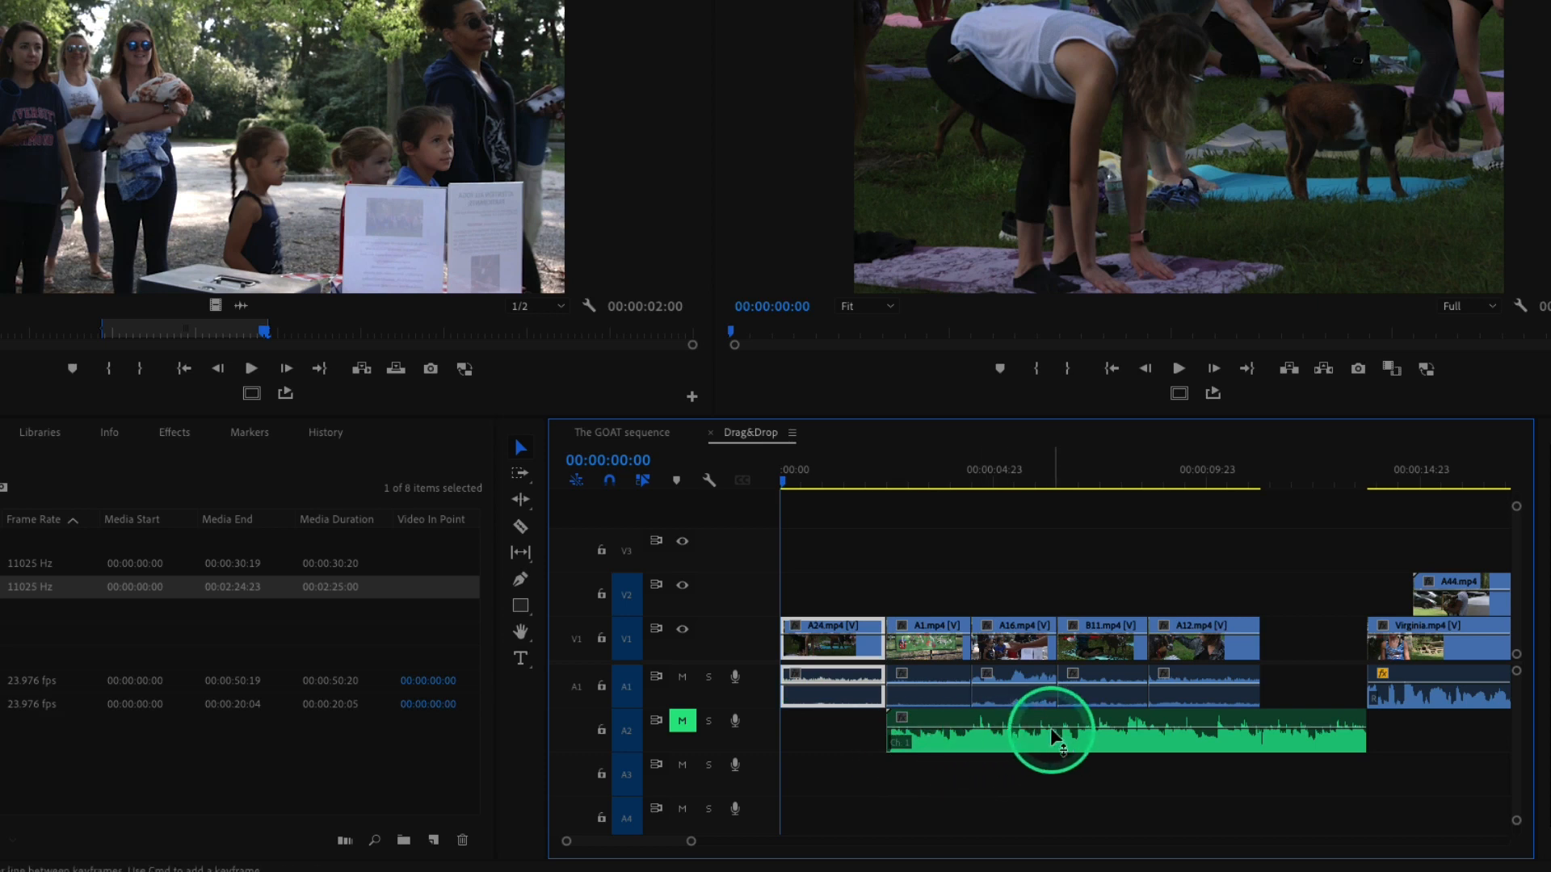
# Undo the insert move so A24.mp4 returns to its place between A12.mp4 and Virginia.mp4.
pyautogui.moveTo(1050, 729)
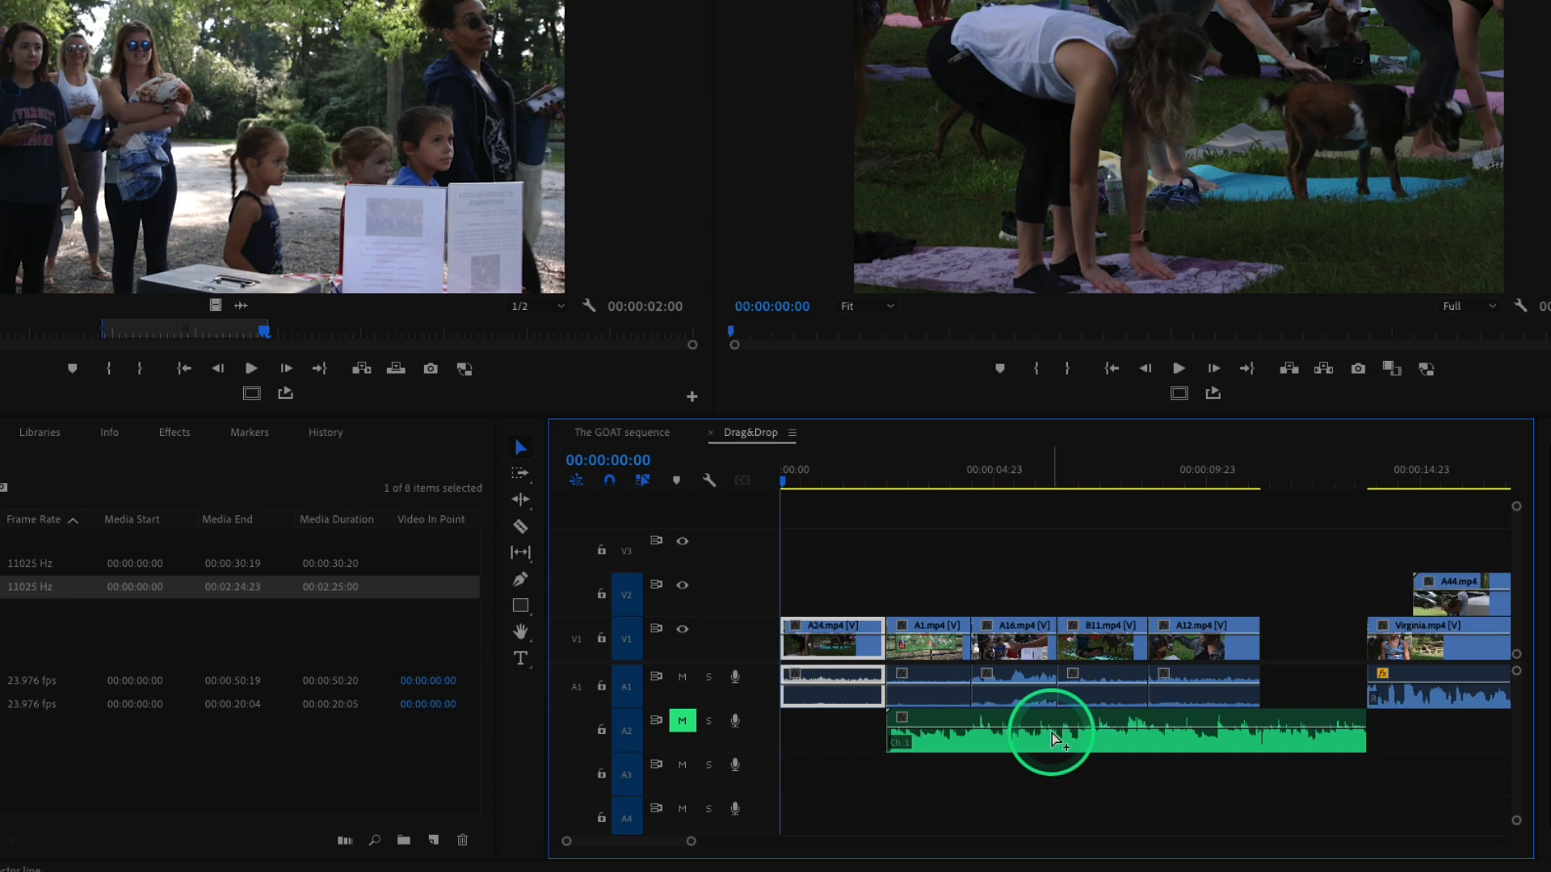
pyautogui.press('super+z')
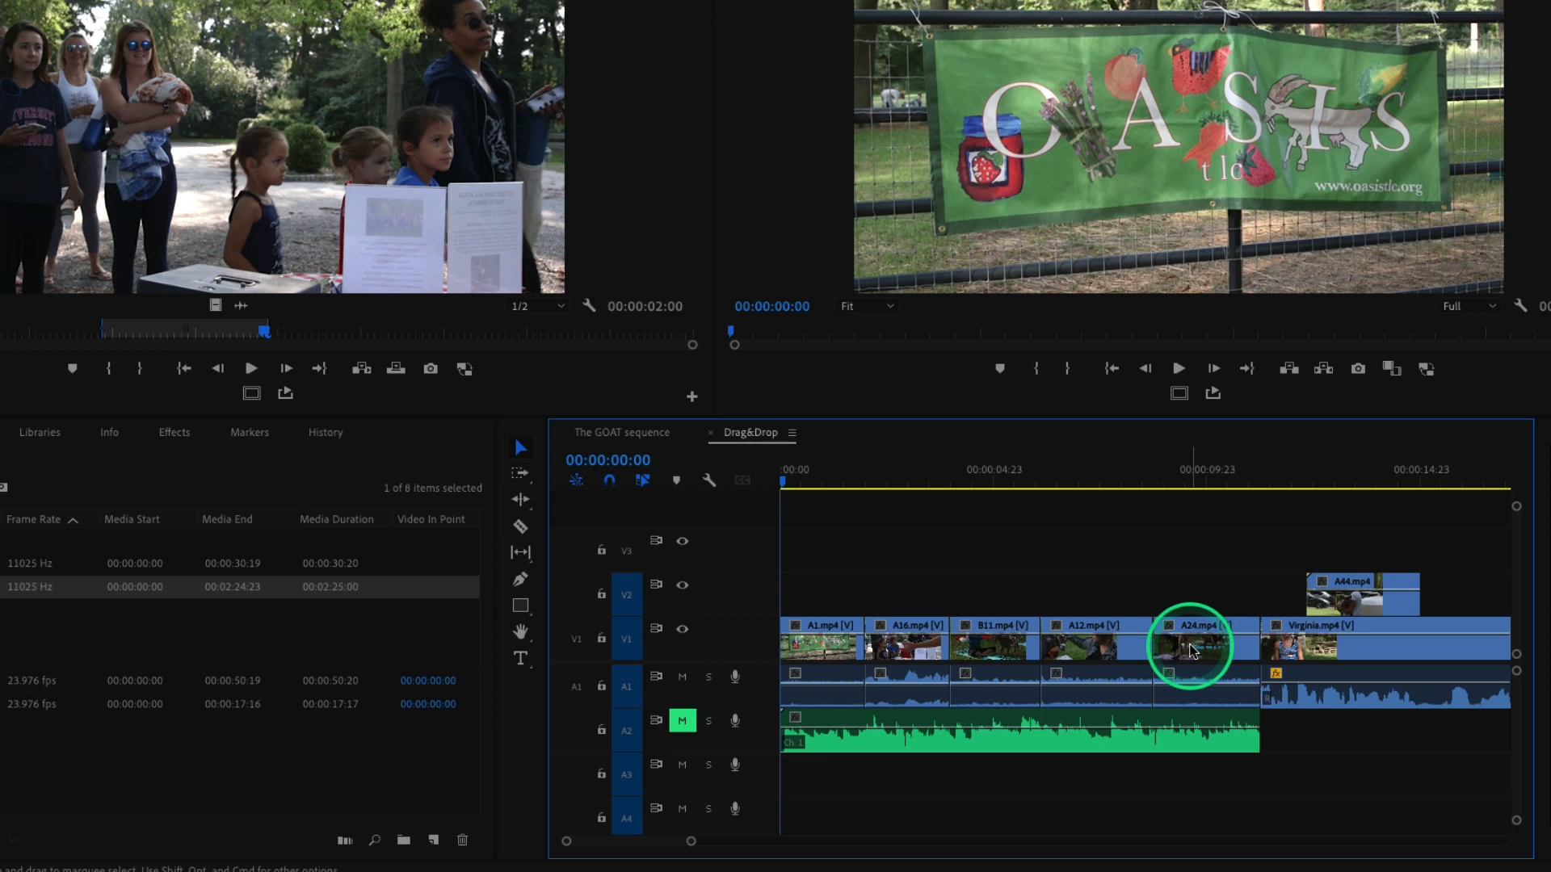
# Try dragging A24.mp4 to the start of the sequence again, then undo the attempt.
pyautogui.moveTo(1196, 652); pyautogui.dragTo(820, 649)
pyautogui.press('ctrl')
pyautogui.hotkey('ctrl', 'z')
pyautogui.moveTo(1173, 664); pyautogui.dragTo(1185, 646)
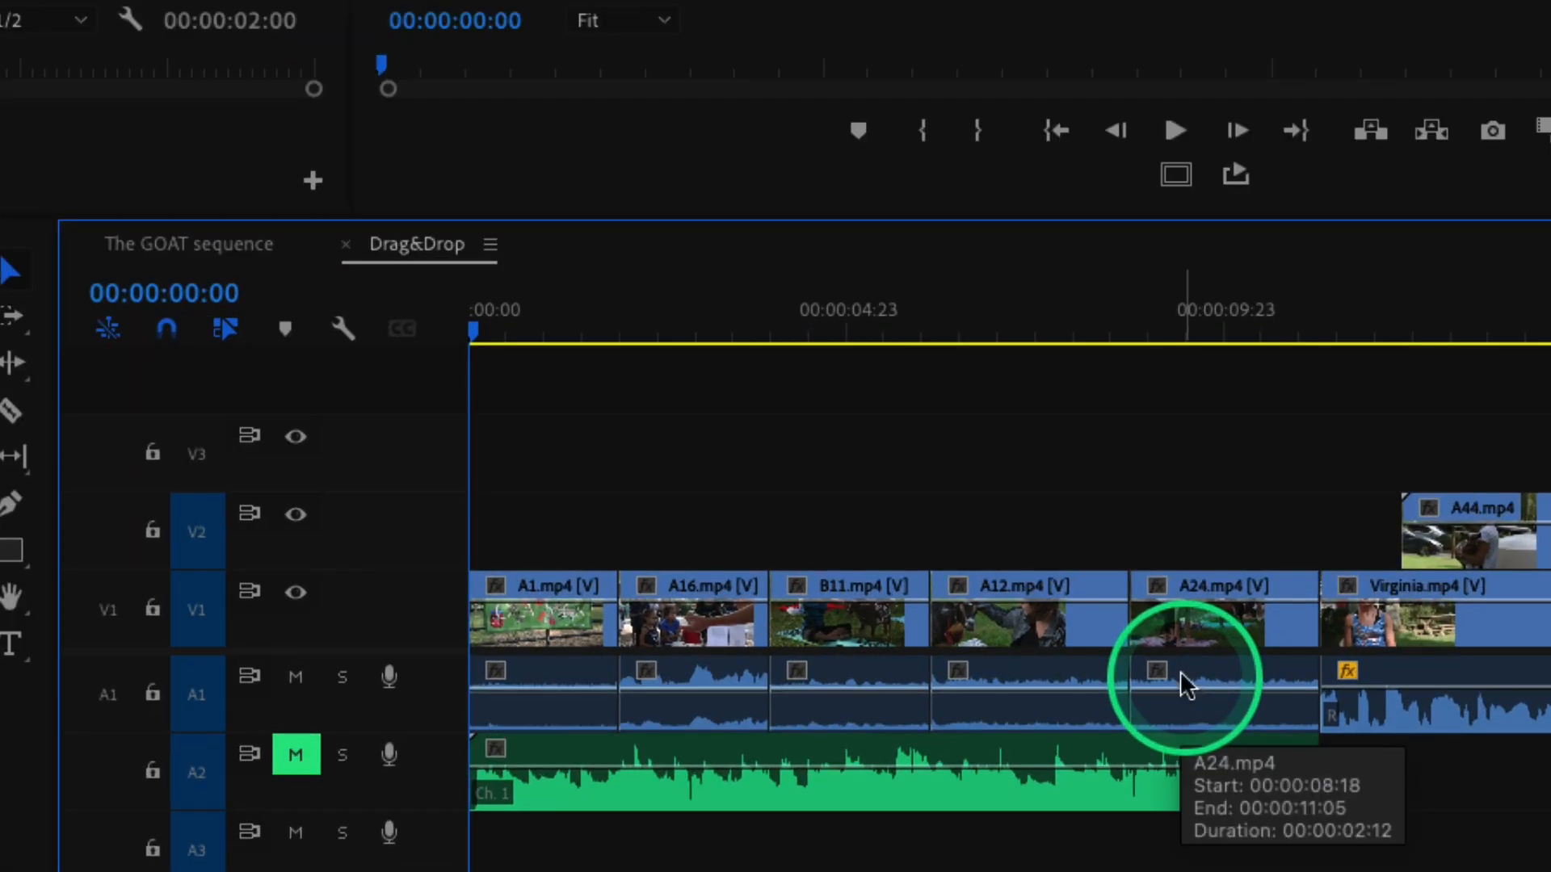
# Delete A24.mp4 from the timeline, leaving a gap, and undo the deletion.
pyautogui.press('super')
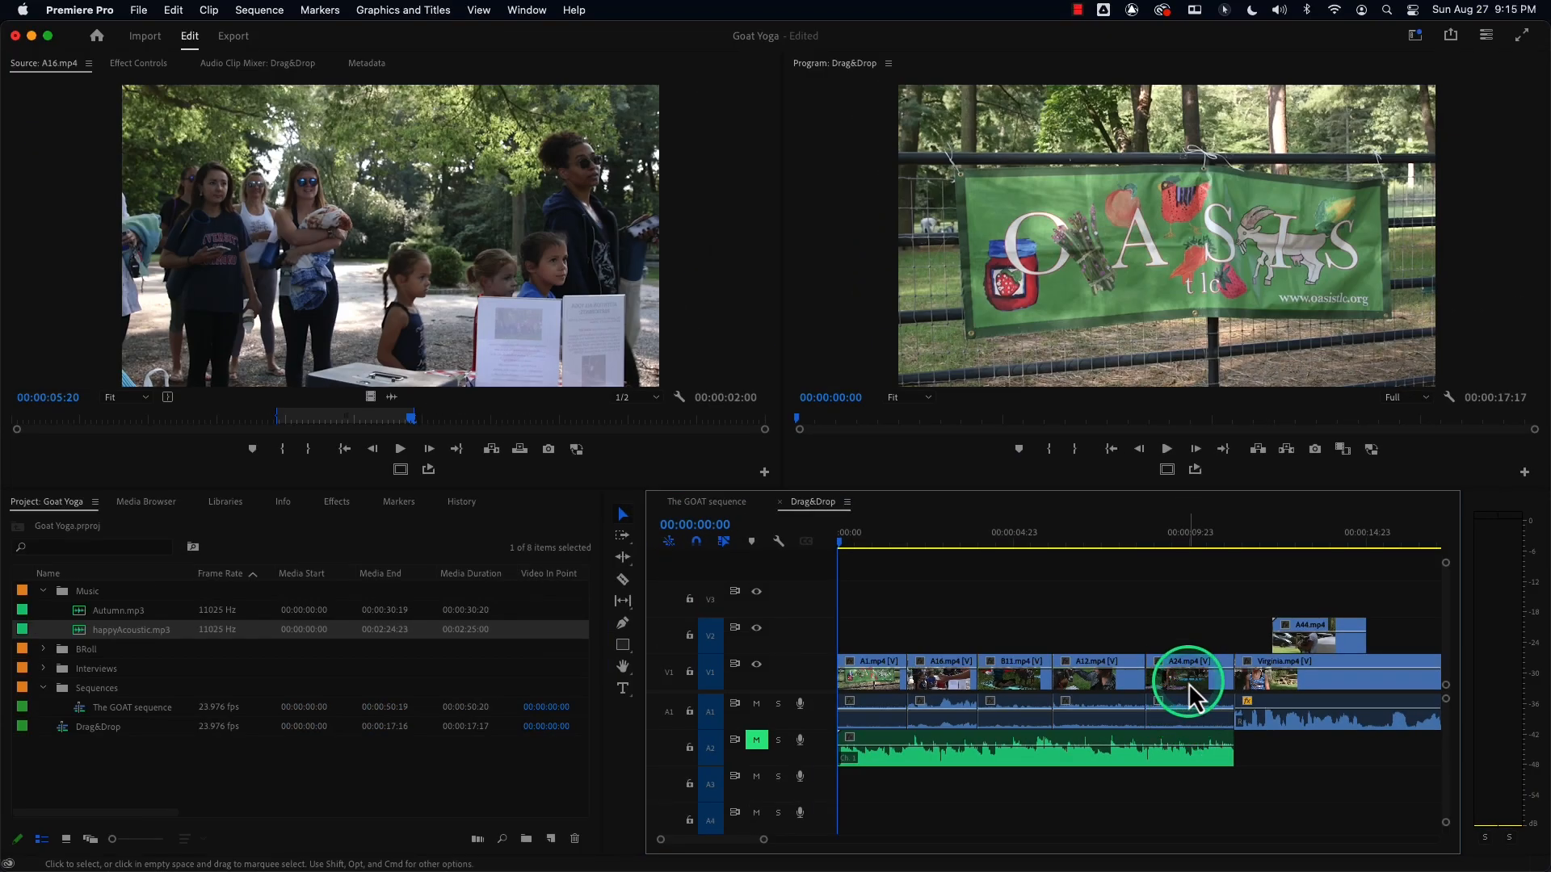
pyautogui.click(1184, 673)
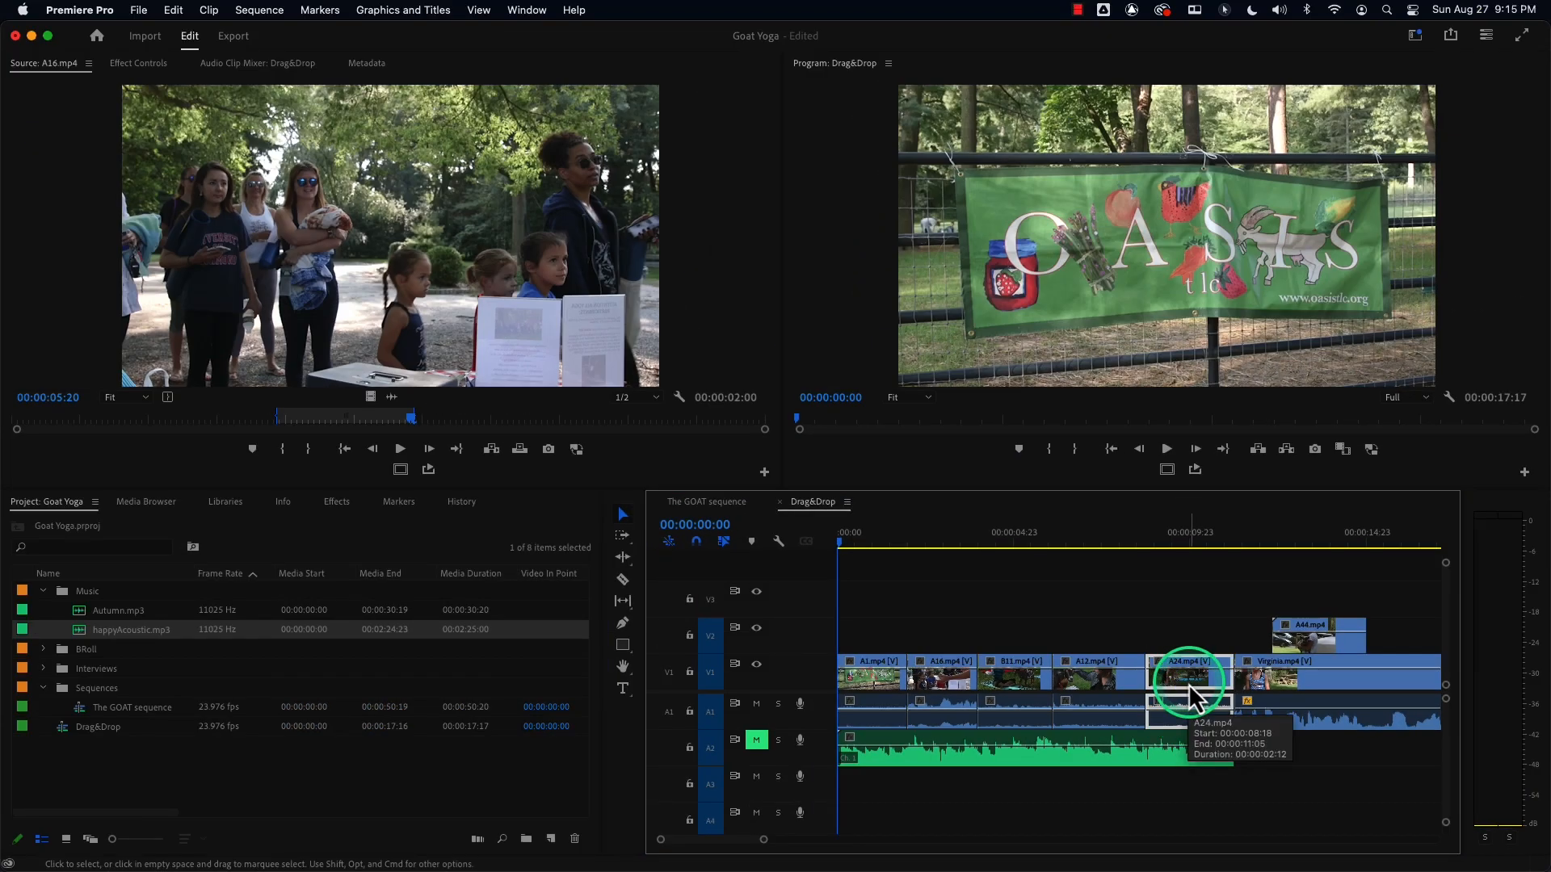
pyautogui.press('Delete')
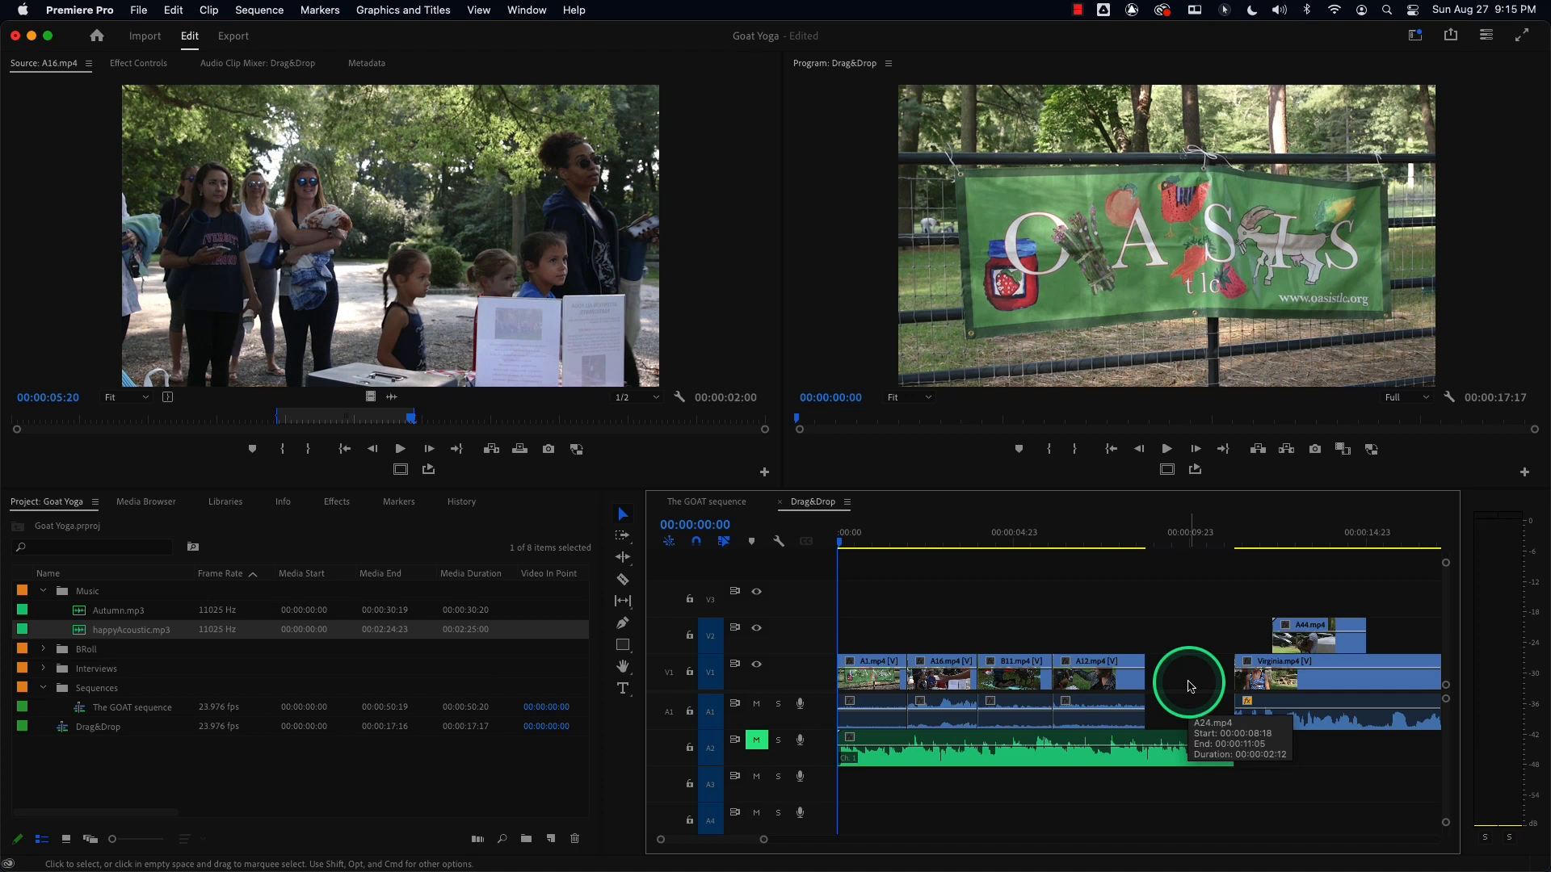
pyautogui.press('super+z')
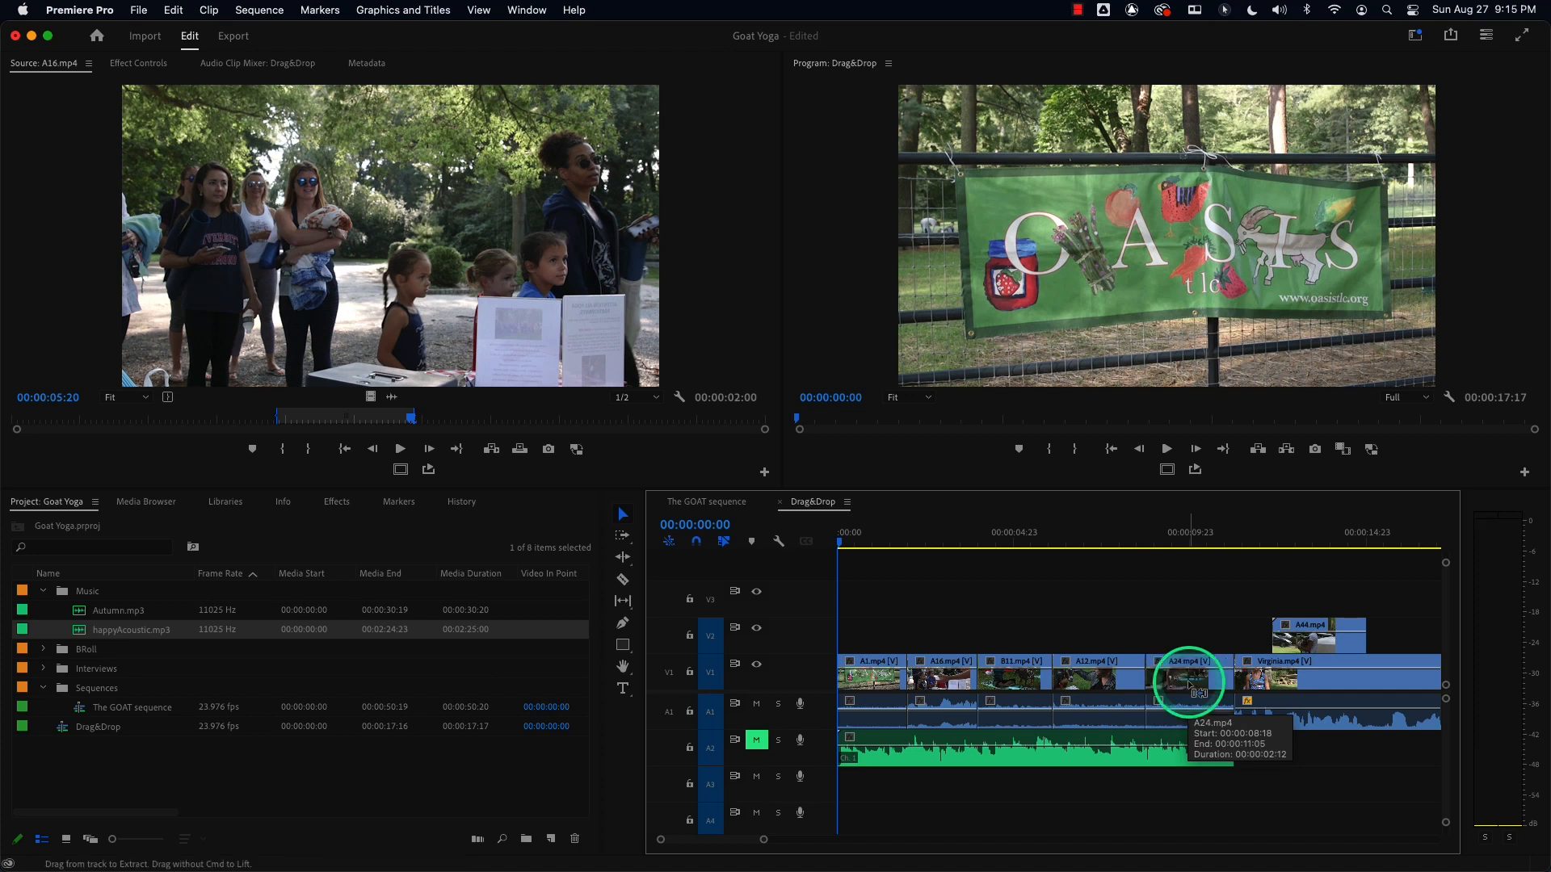
# Mark in at 00:00:09:07 and out at 00:00:10:20 over A24.mp4, extract that range, then undo the extract.
pyautogui.click(1163, 543)
pyautogui.press('i')
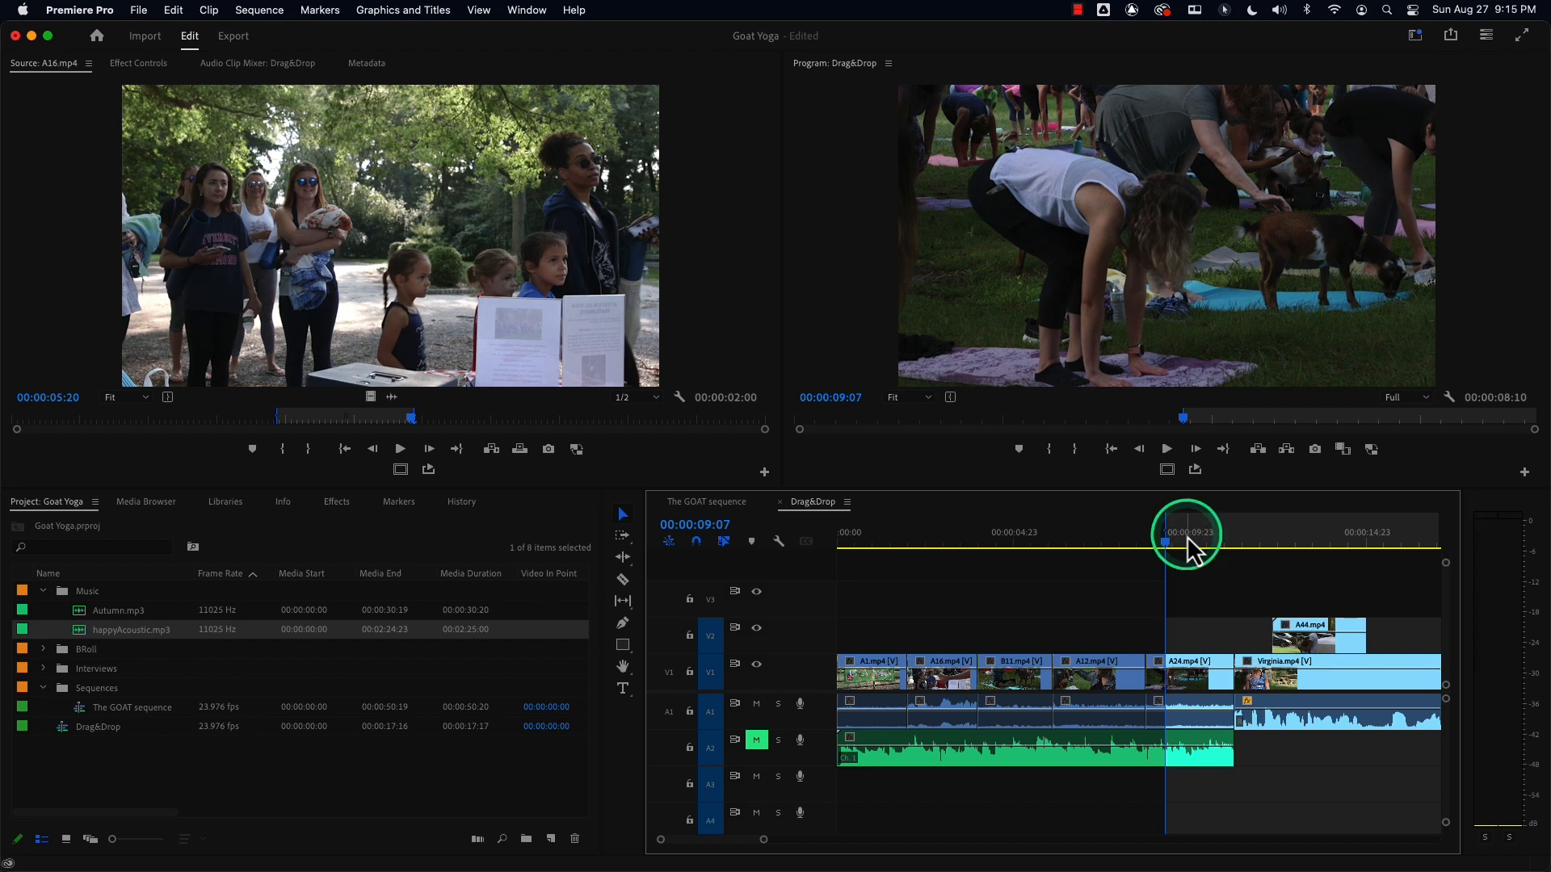
pyautogui.click(1215, 542)
pyautogui.moveTo(1218, 540); pyautogui.dragTo(1221, 540)
pyautogui.press('o')
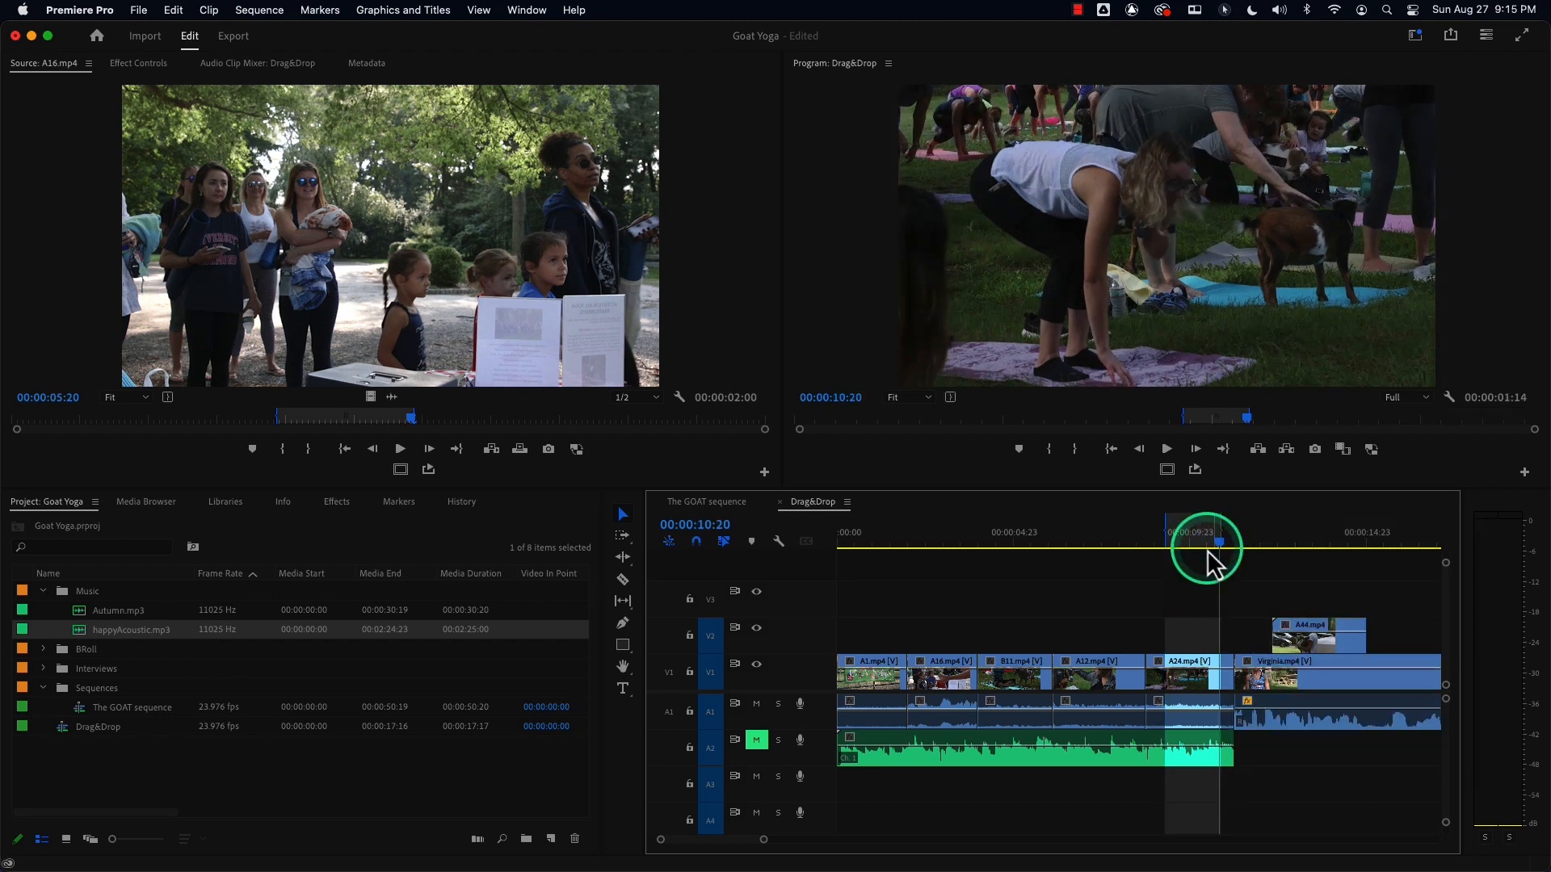
pyautogui.click(1288, 456)
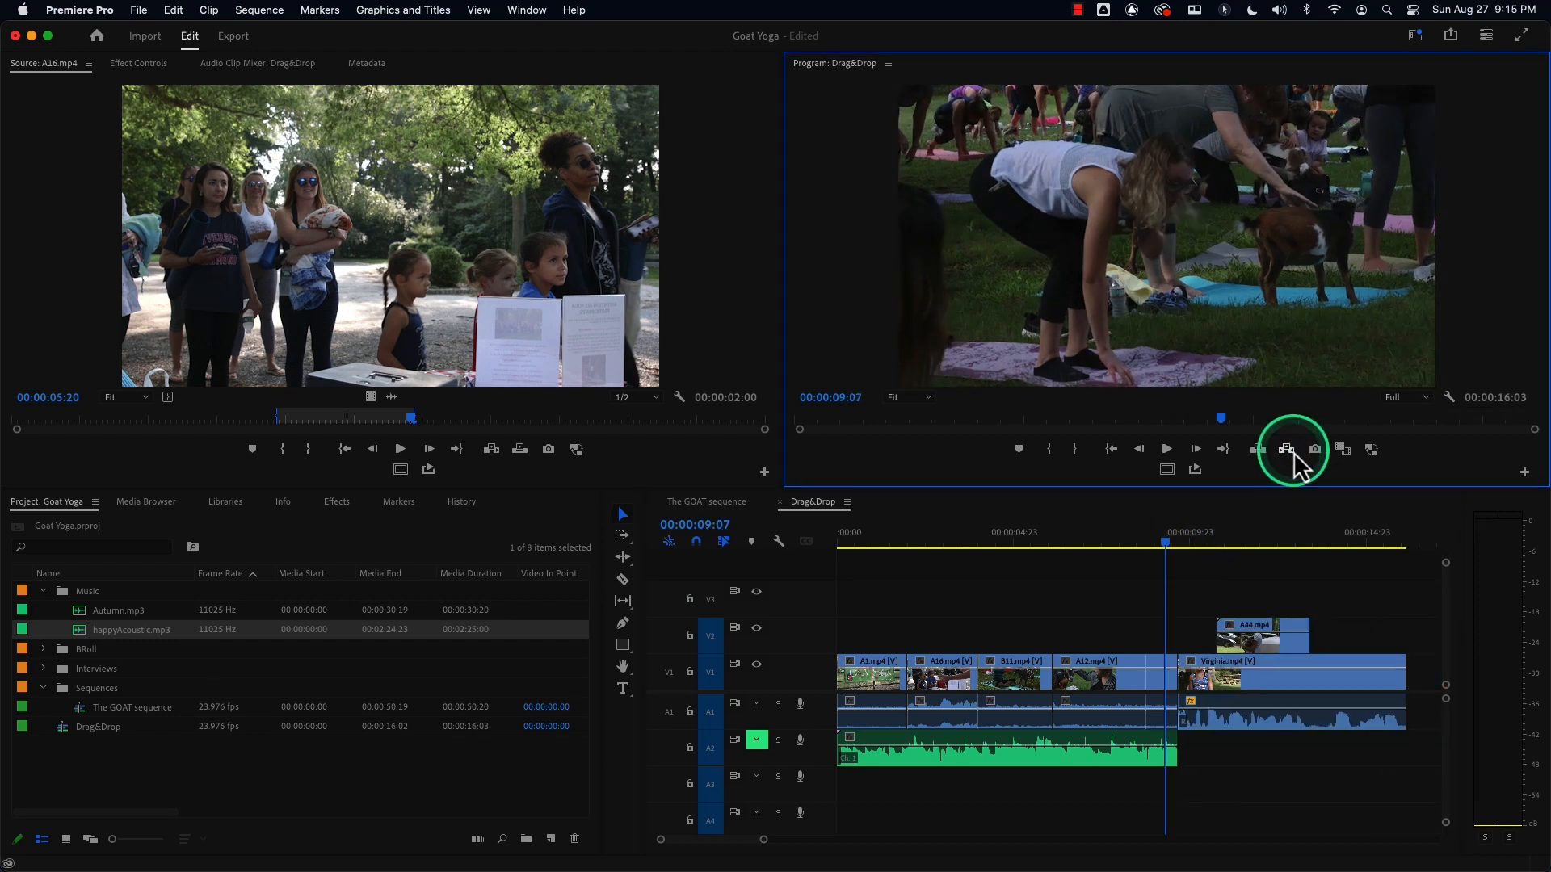
pyautogui.press('super+z')
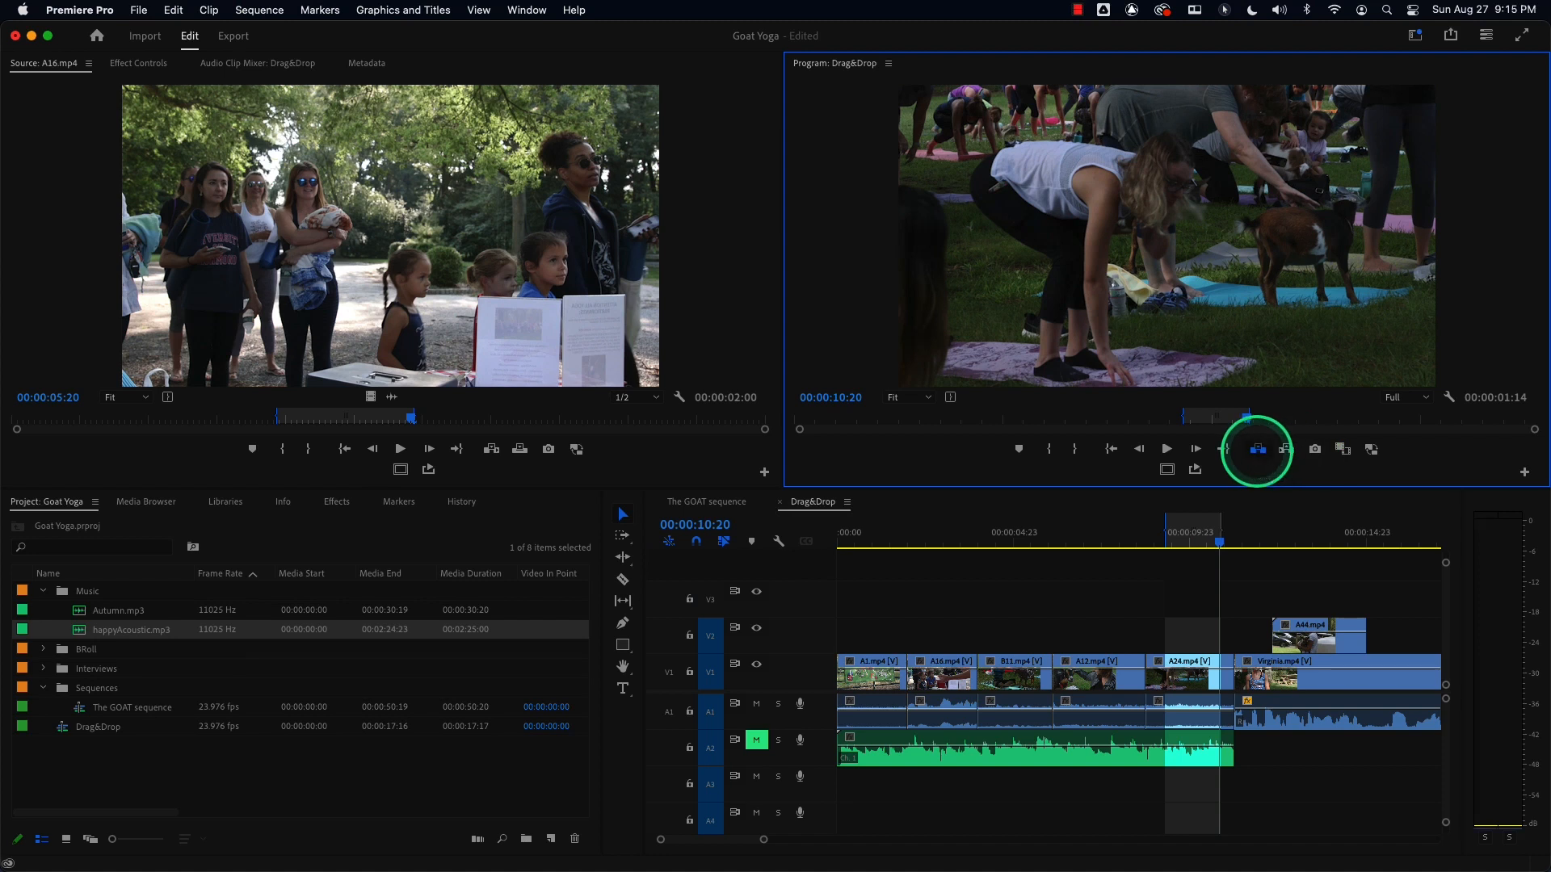
# Lift the marked range, undo the lift, and clear the in and out points.
pyautogui.click(1257, 453)
pyautogui.press('super+z')
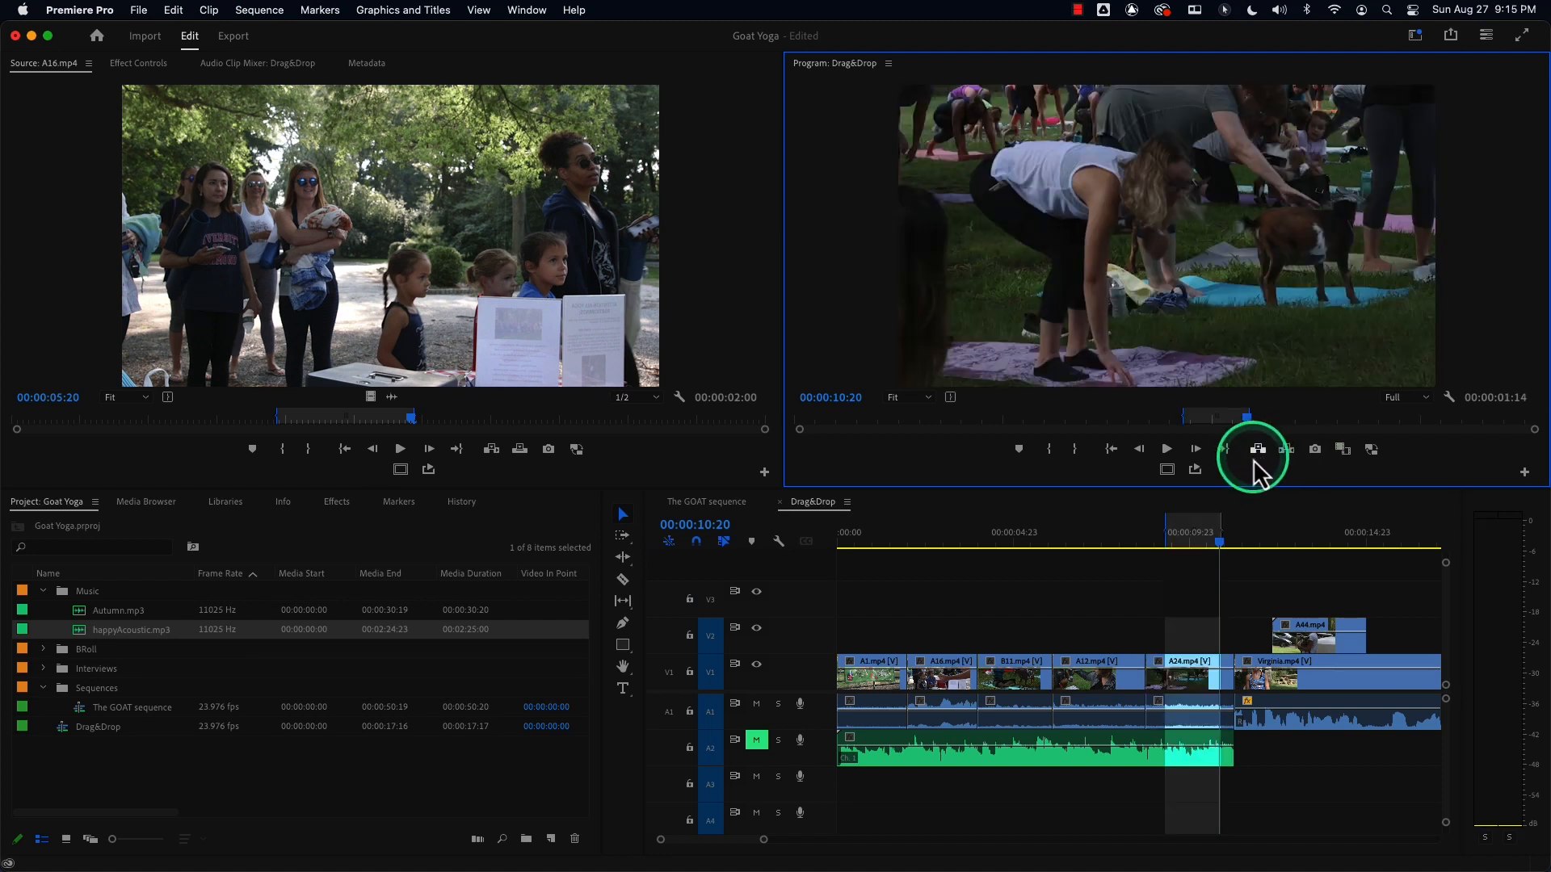
pyautogui.hotkey('alt', 'i')
pyautogui.hotkey('alt', 'o')
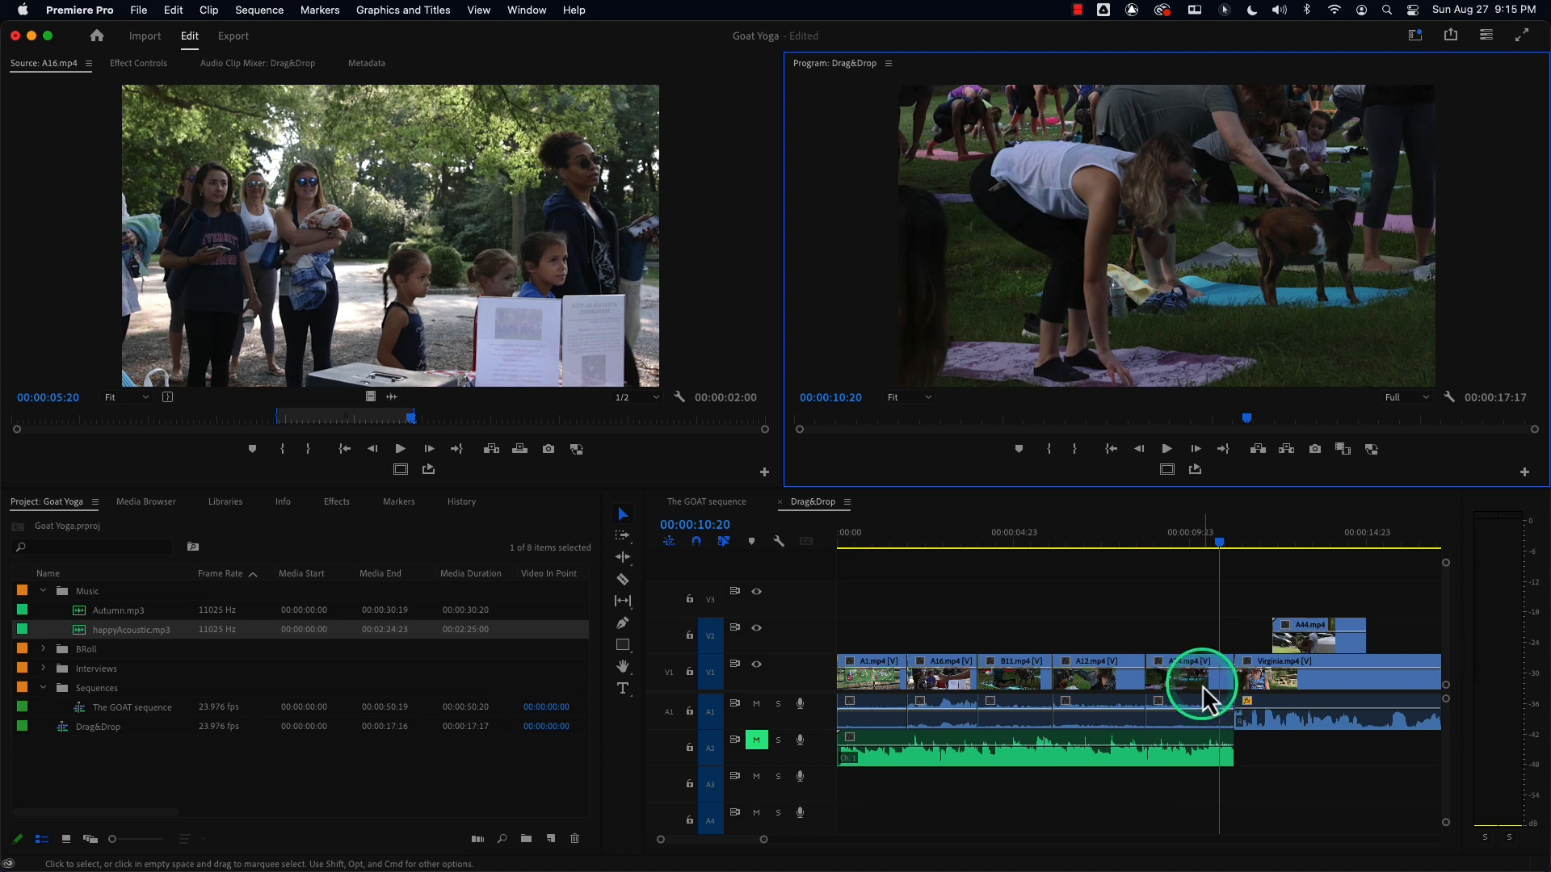
# Select A24.mp4, delete it to leave a gap, and undo that deletion.
pyautogui.click(1190, 687)
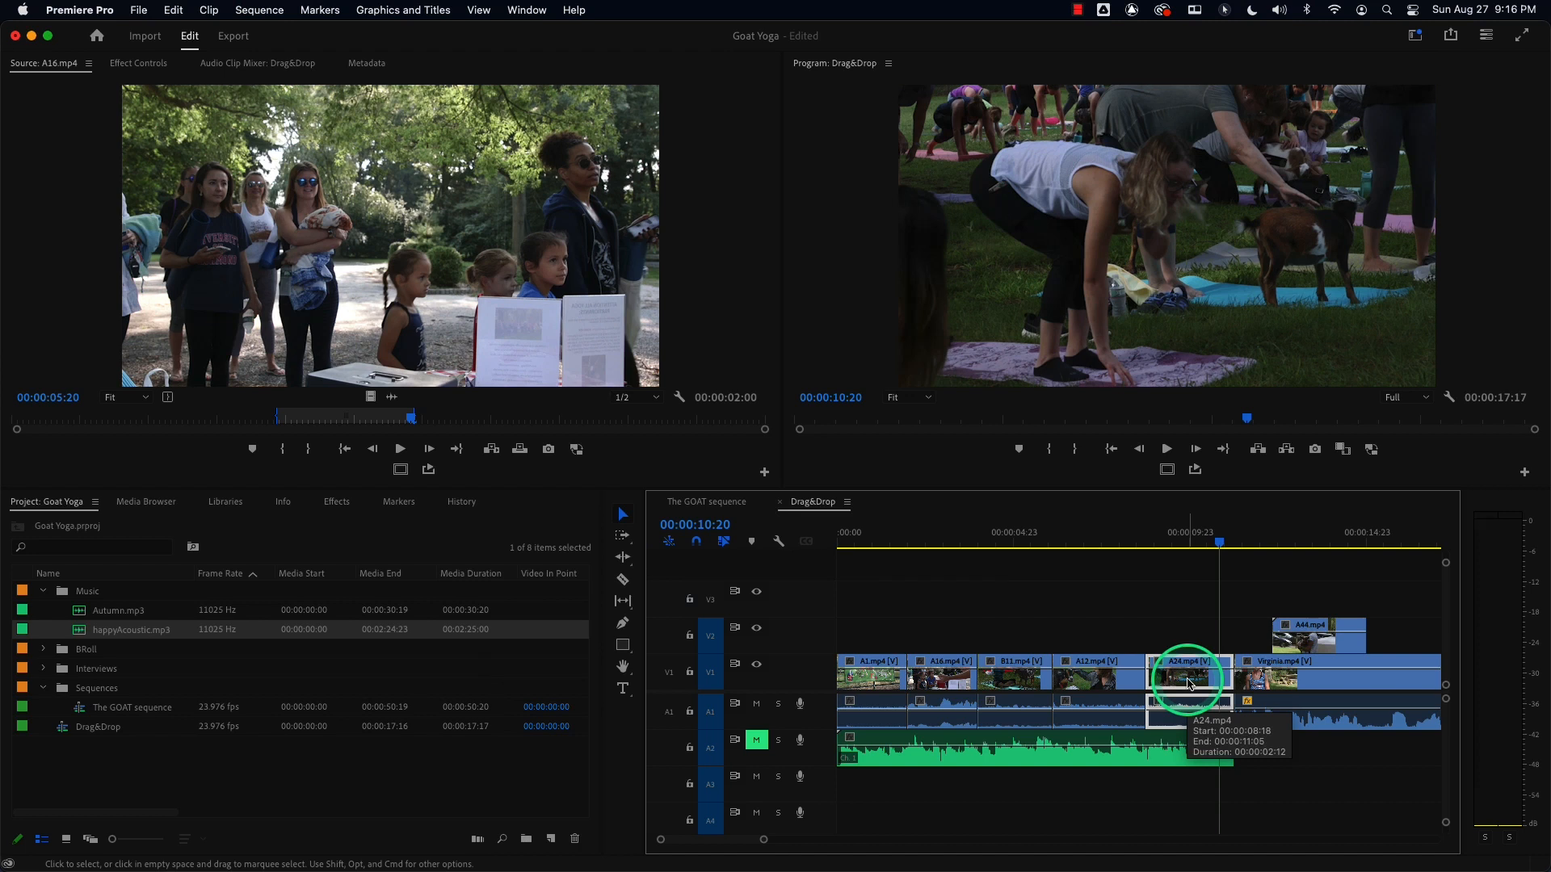
pyautogui.press('Delete')
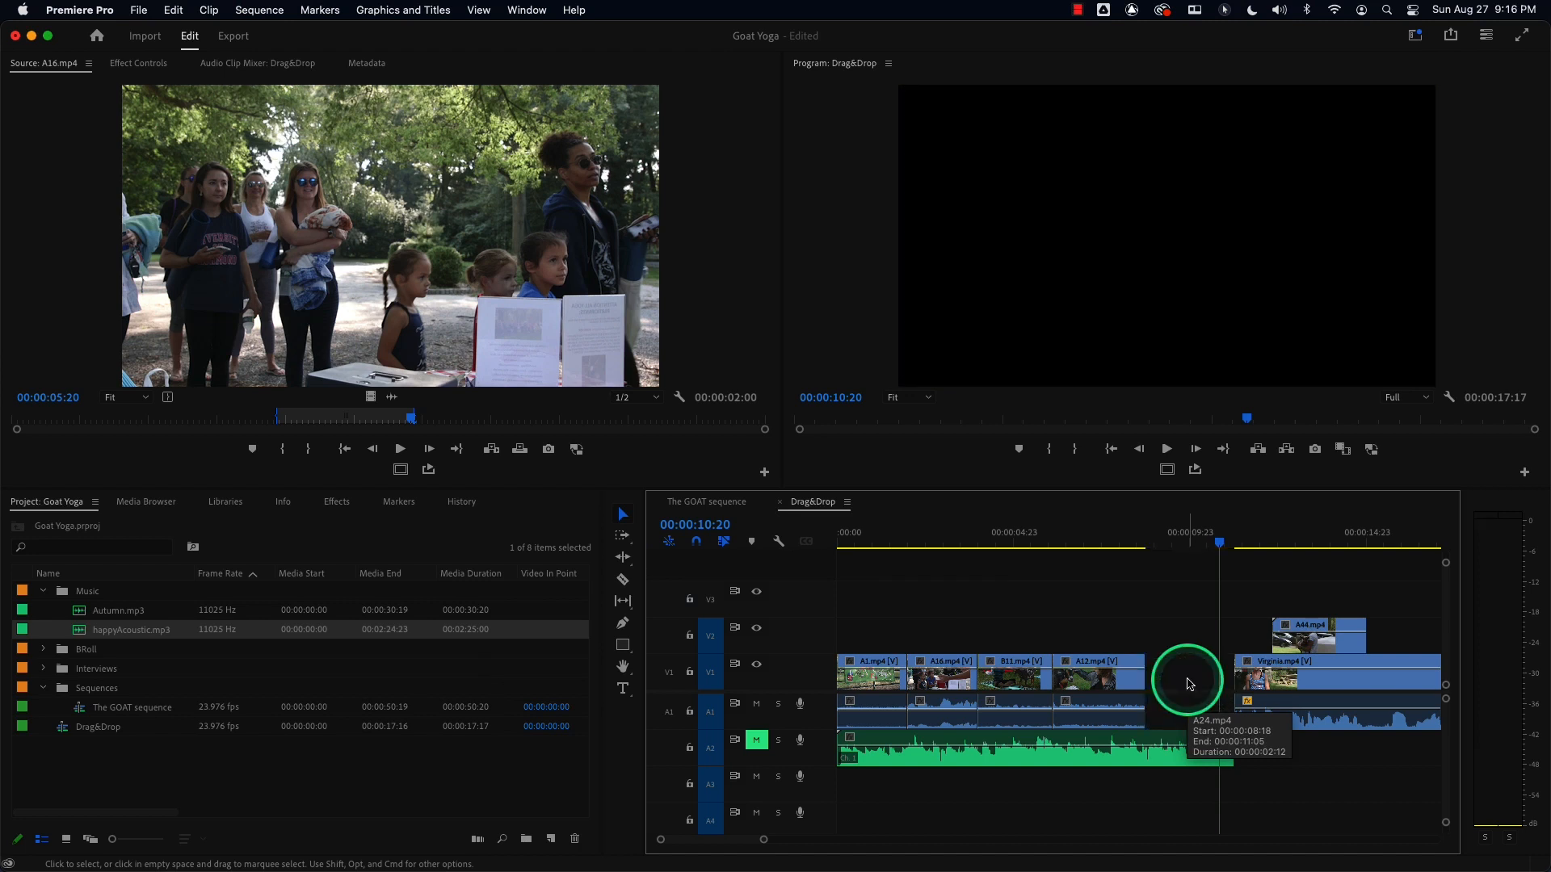
pyautogui.press('super+z')
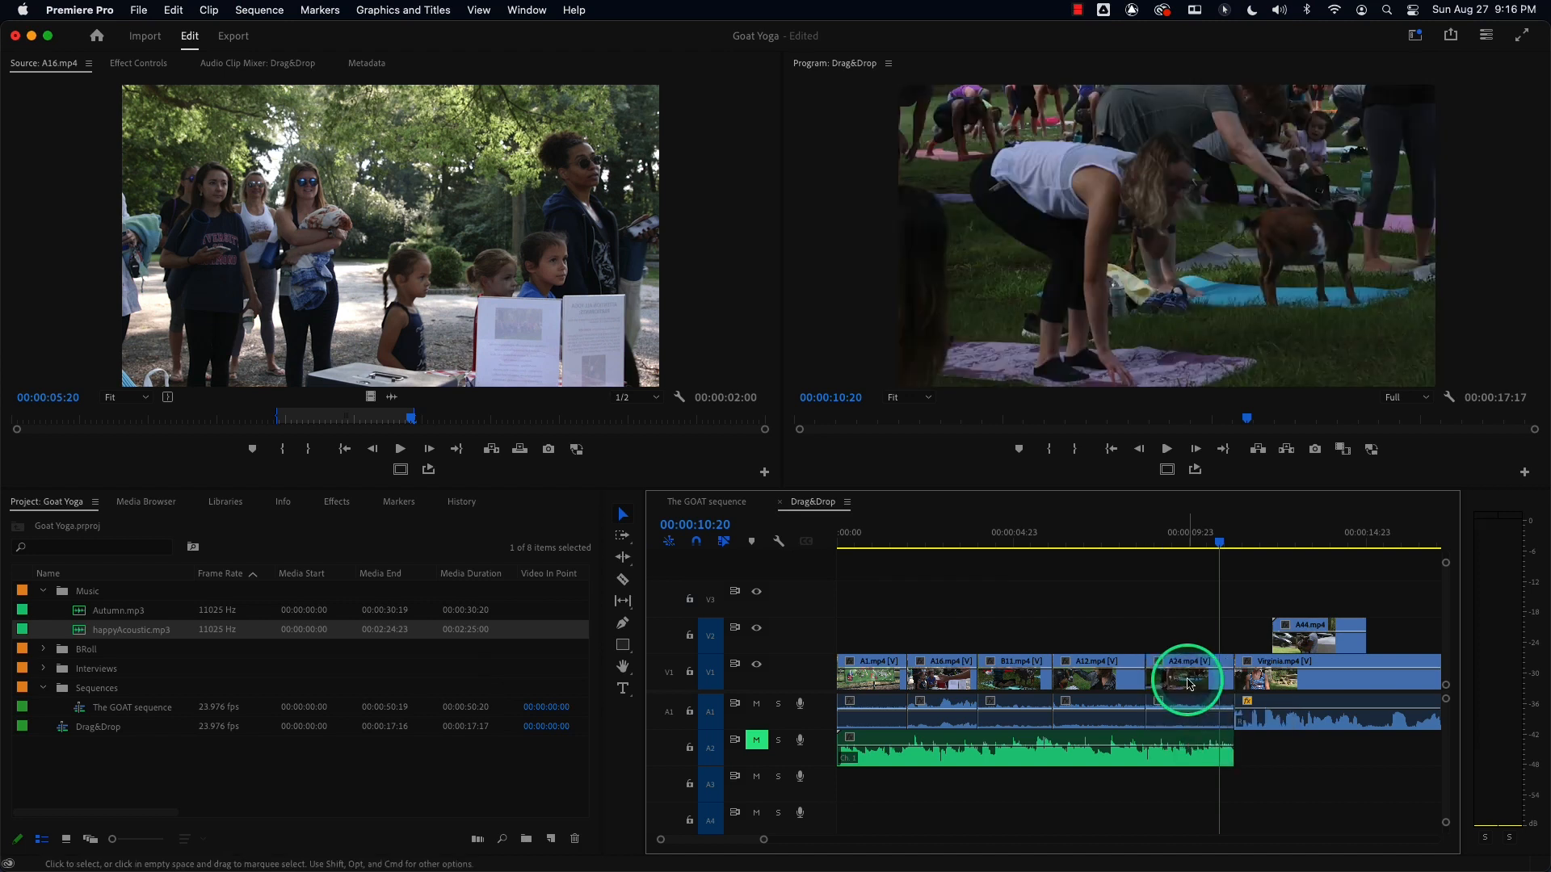
# Ripple delete A24.mp4 so Virginia.mp4 closes the gap, then undo the ripple delete.
pyautogui.click(1186, 686)
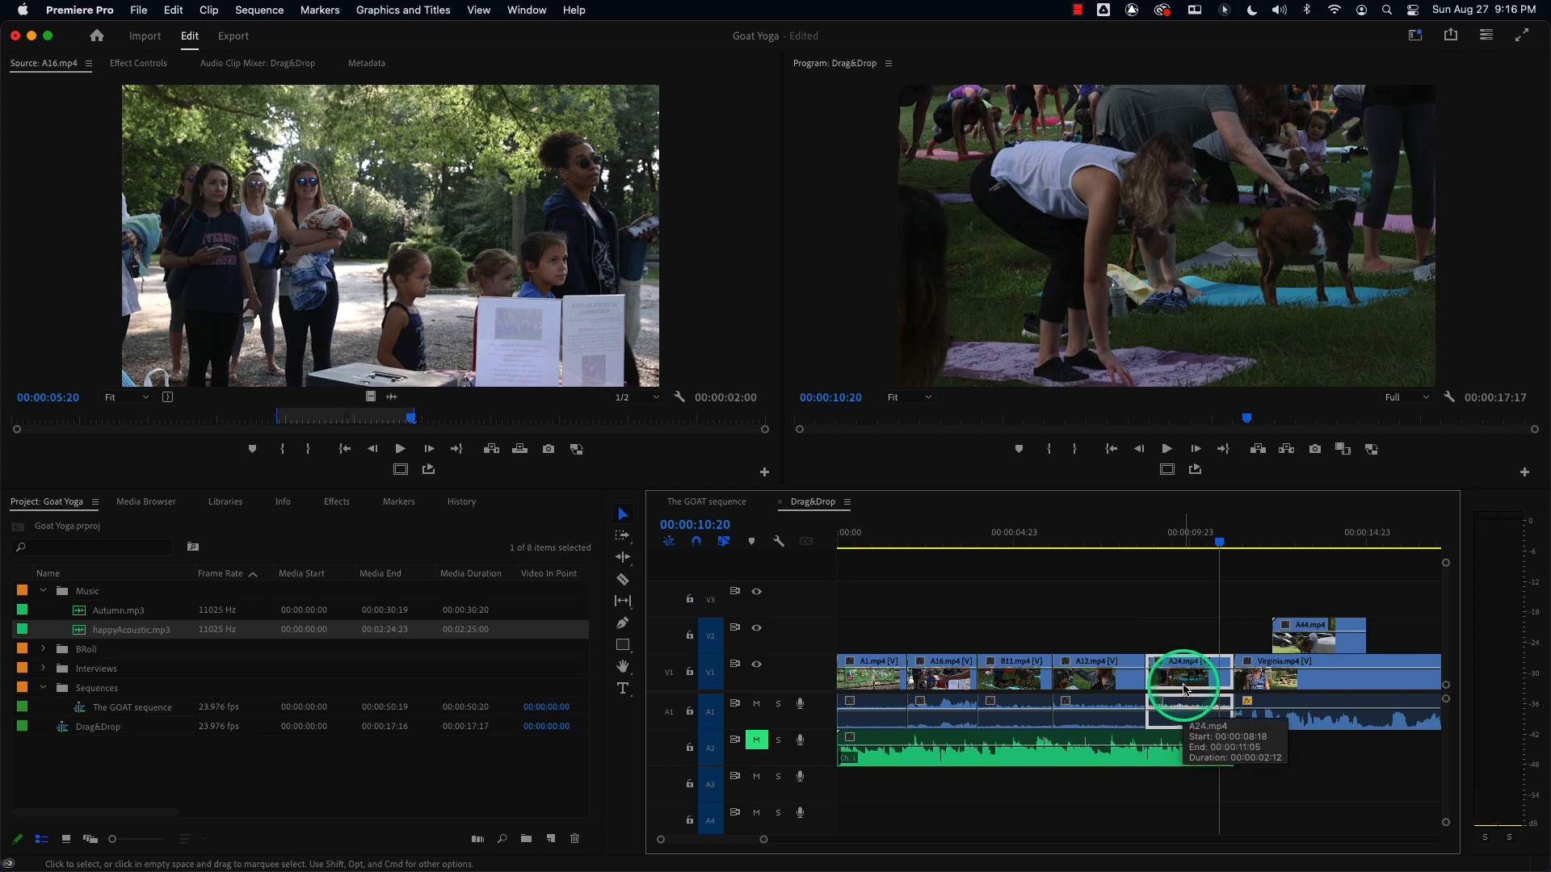
pyautogui.hotkey('shift', 'Delete')
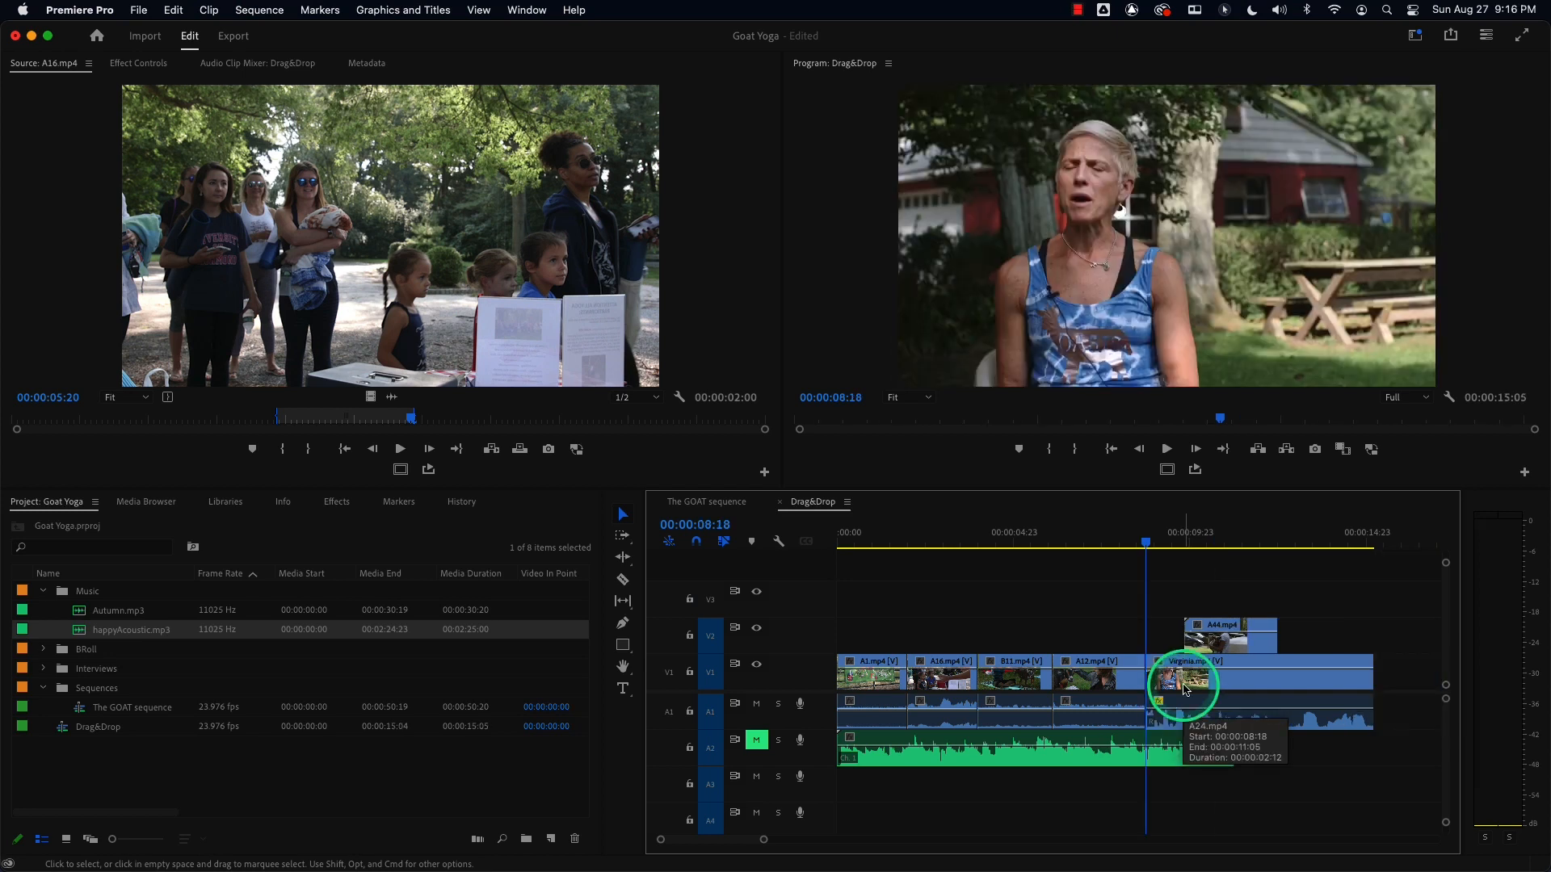
pyautogui.press('super+z')
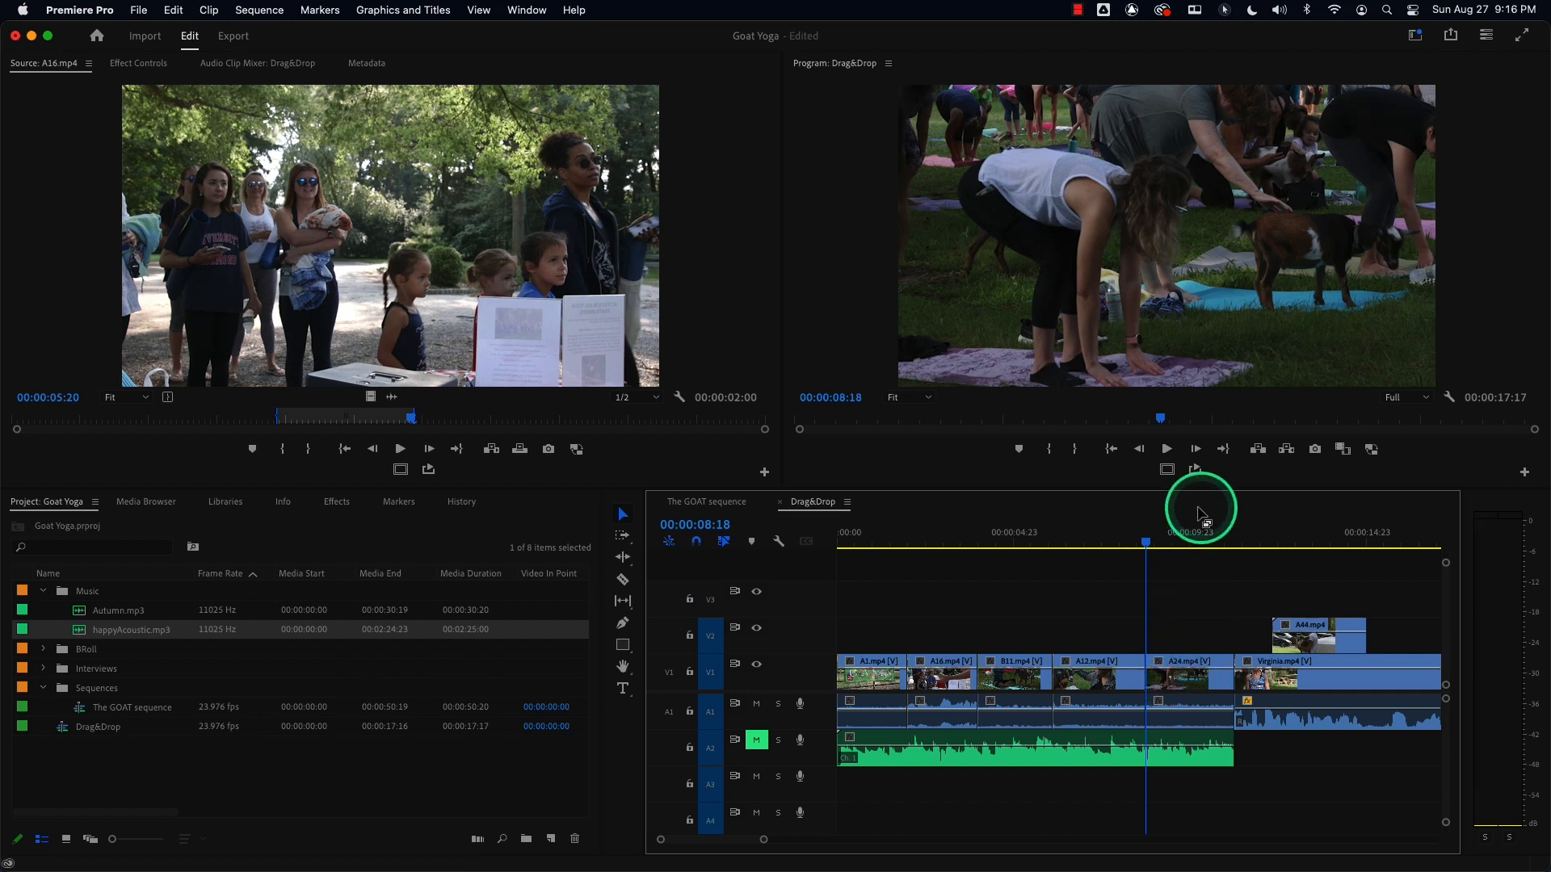
# Mark in at 00:00:09:11 and out at 00:00:10:15, untarget track A2, lift the range, then undo the lift.
pyautogui.click(1172, 544)
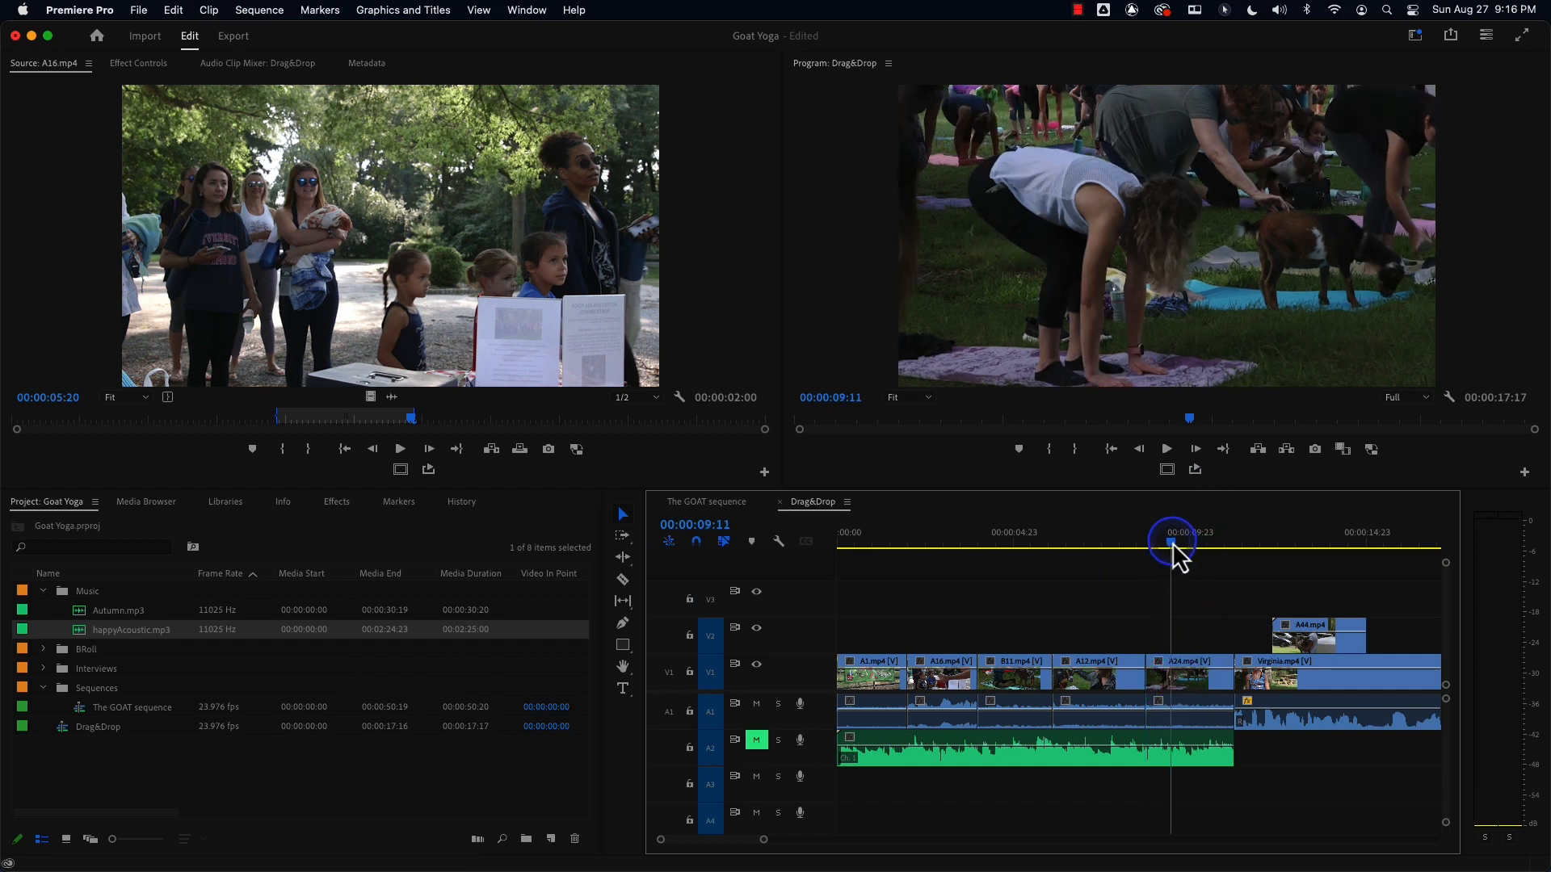
pyautogui.press('i')
pyautogui.click(1211, 544)
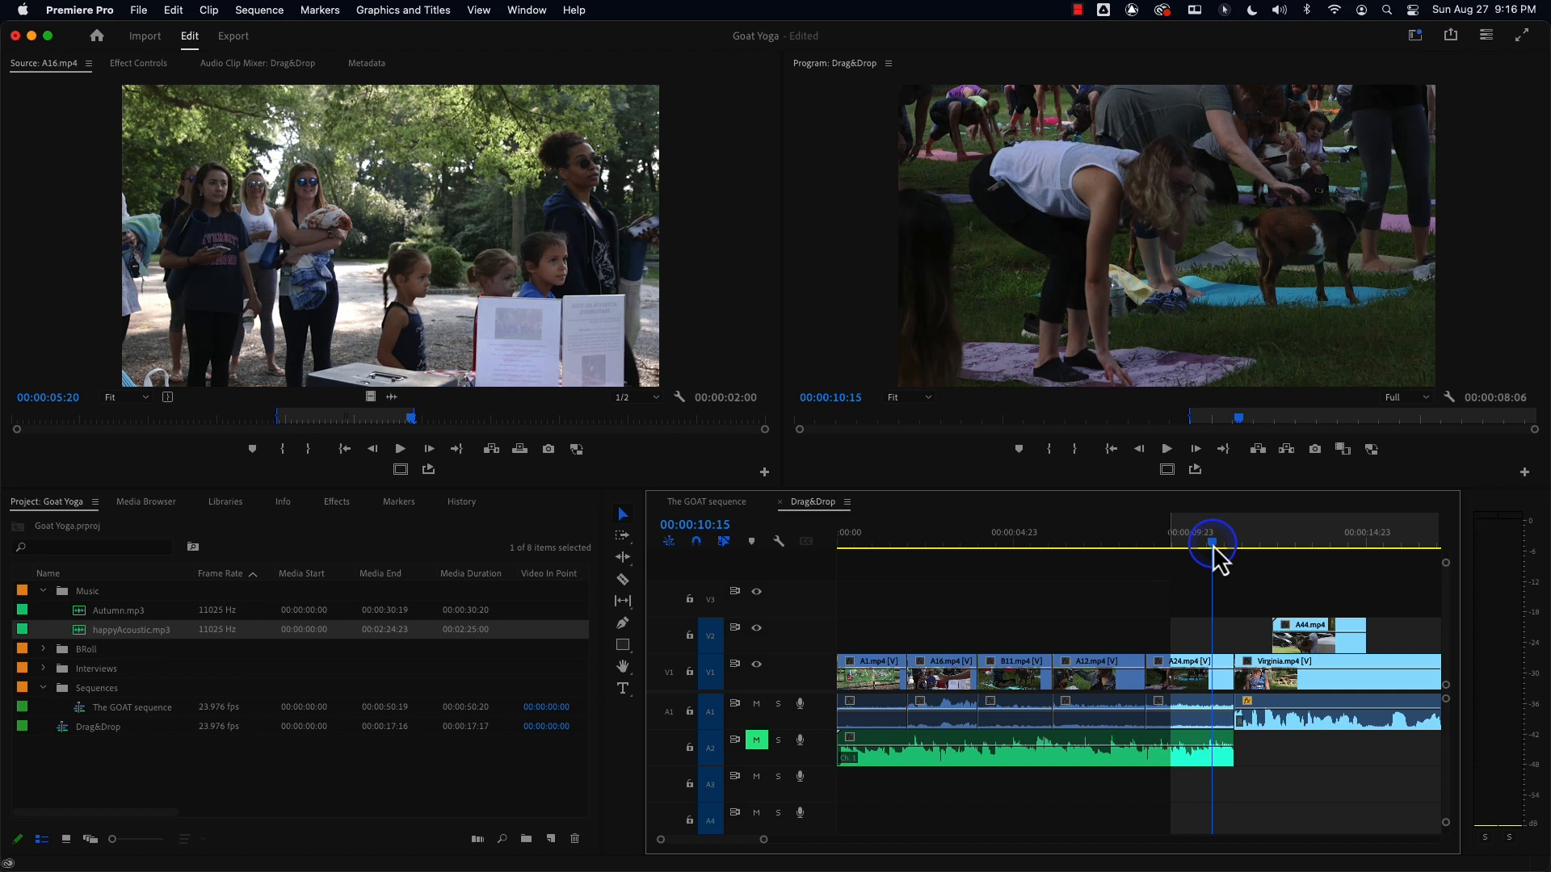
pyautogui.press('o')
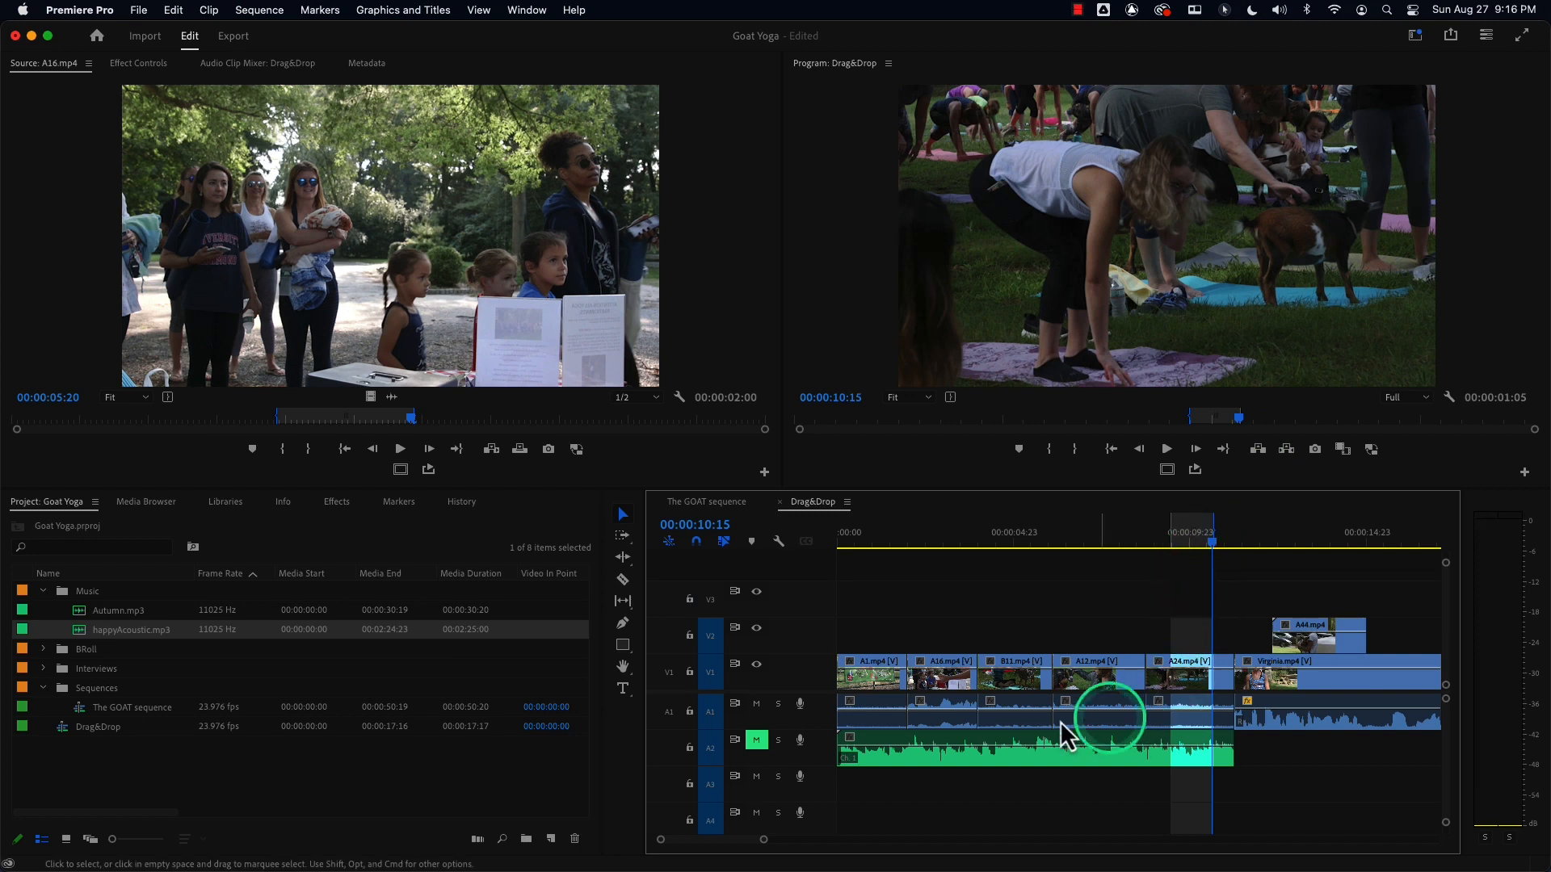
pyautogui.click(719, 751)
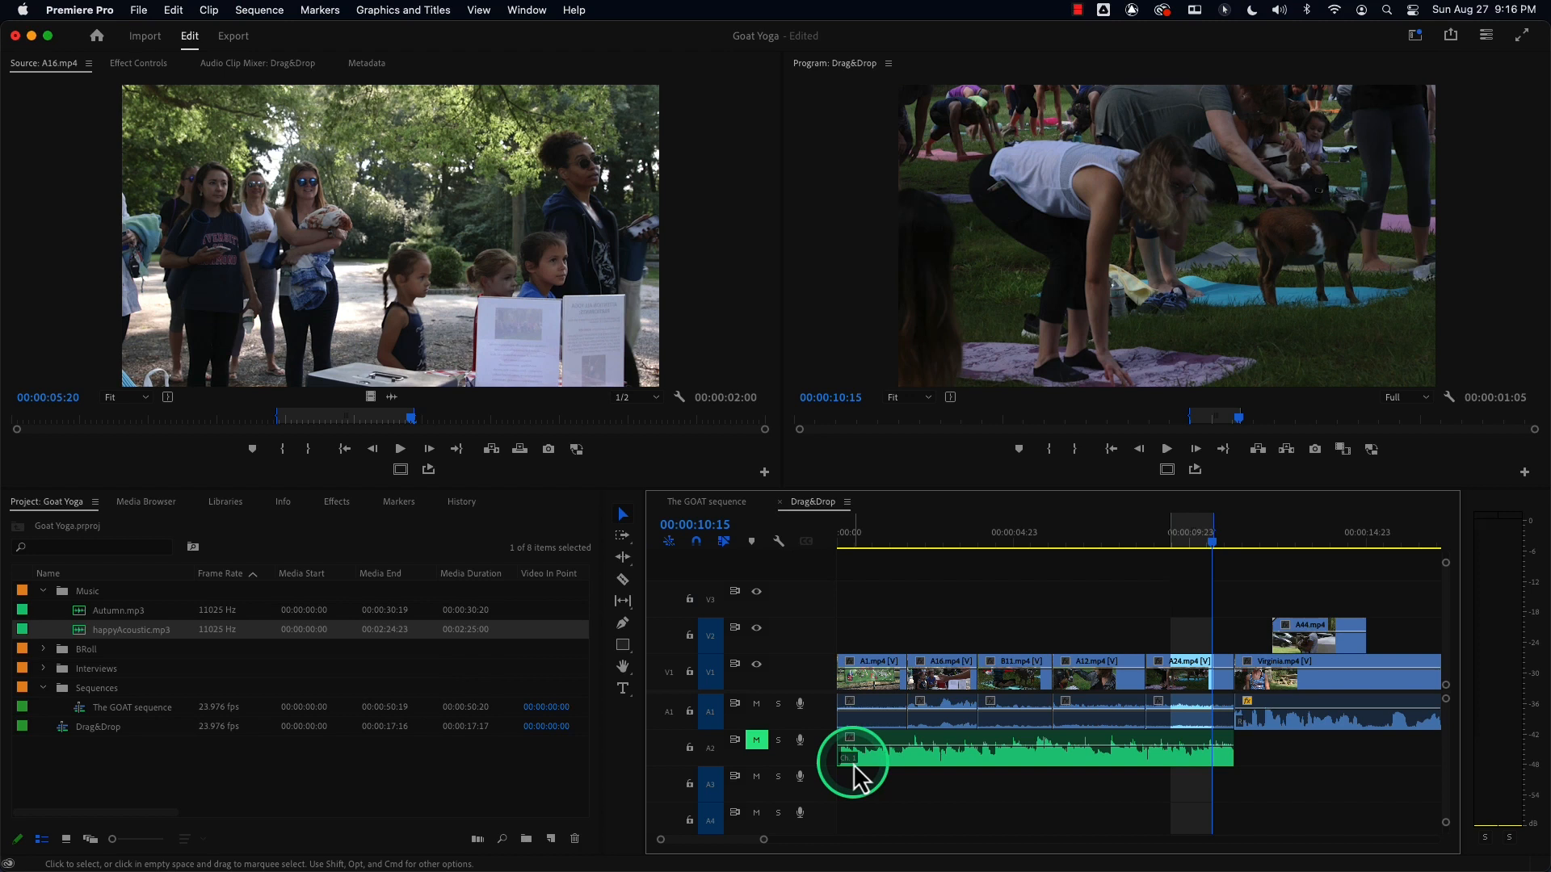
pyautogui.click(1260, 450)
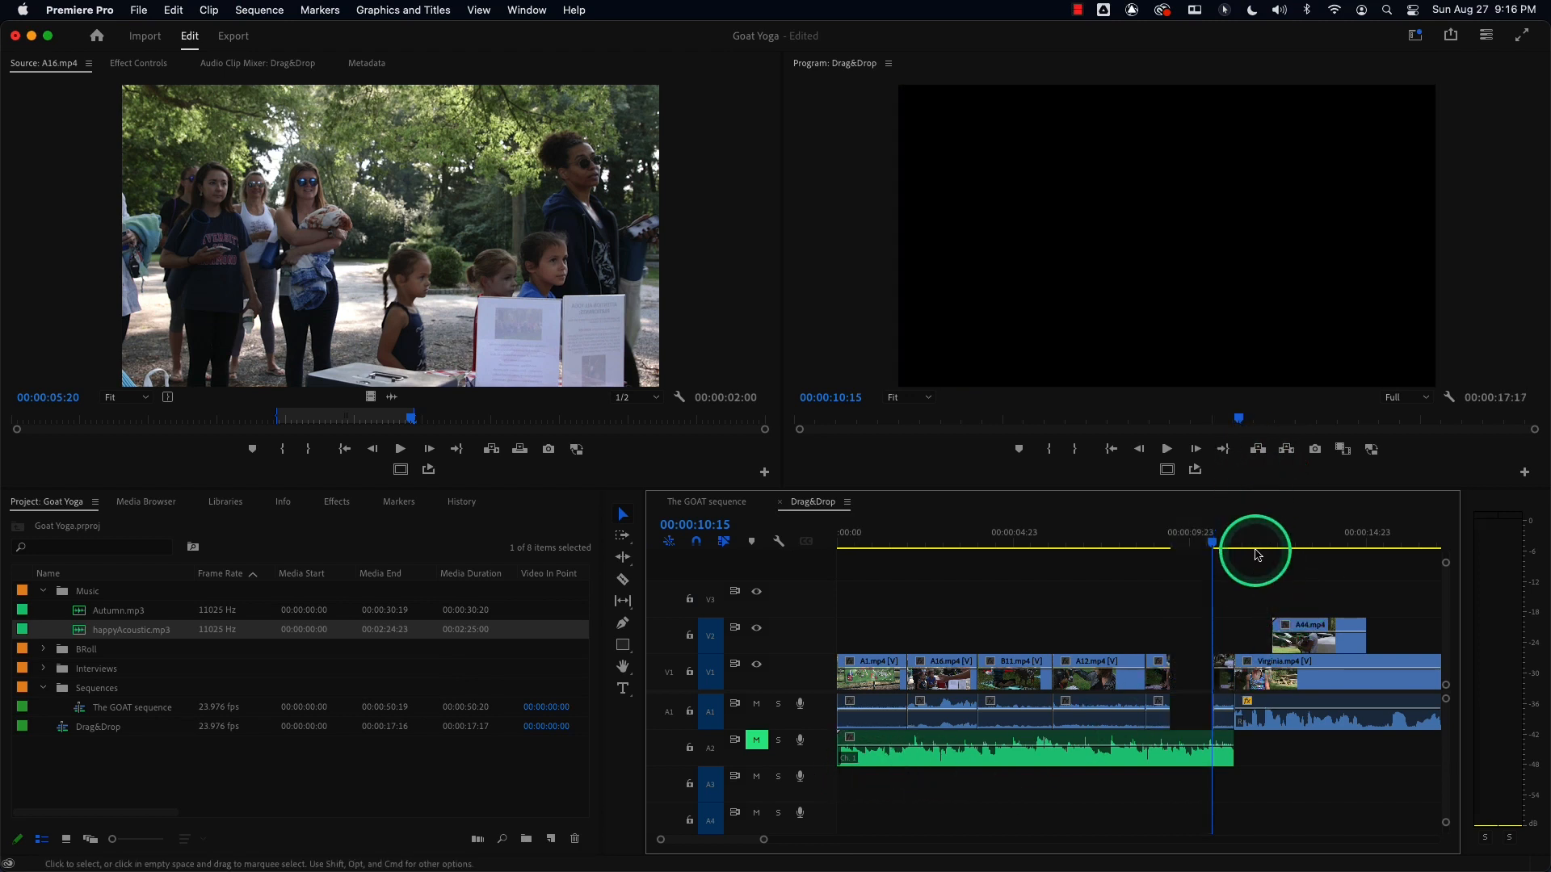
pyautogui.press('super+z')
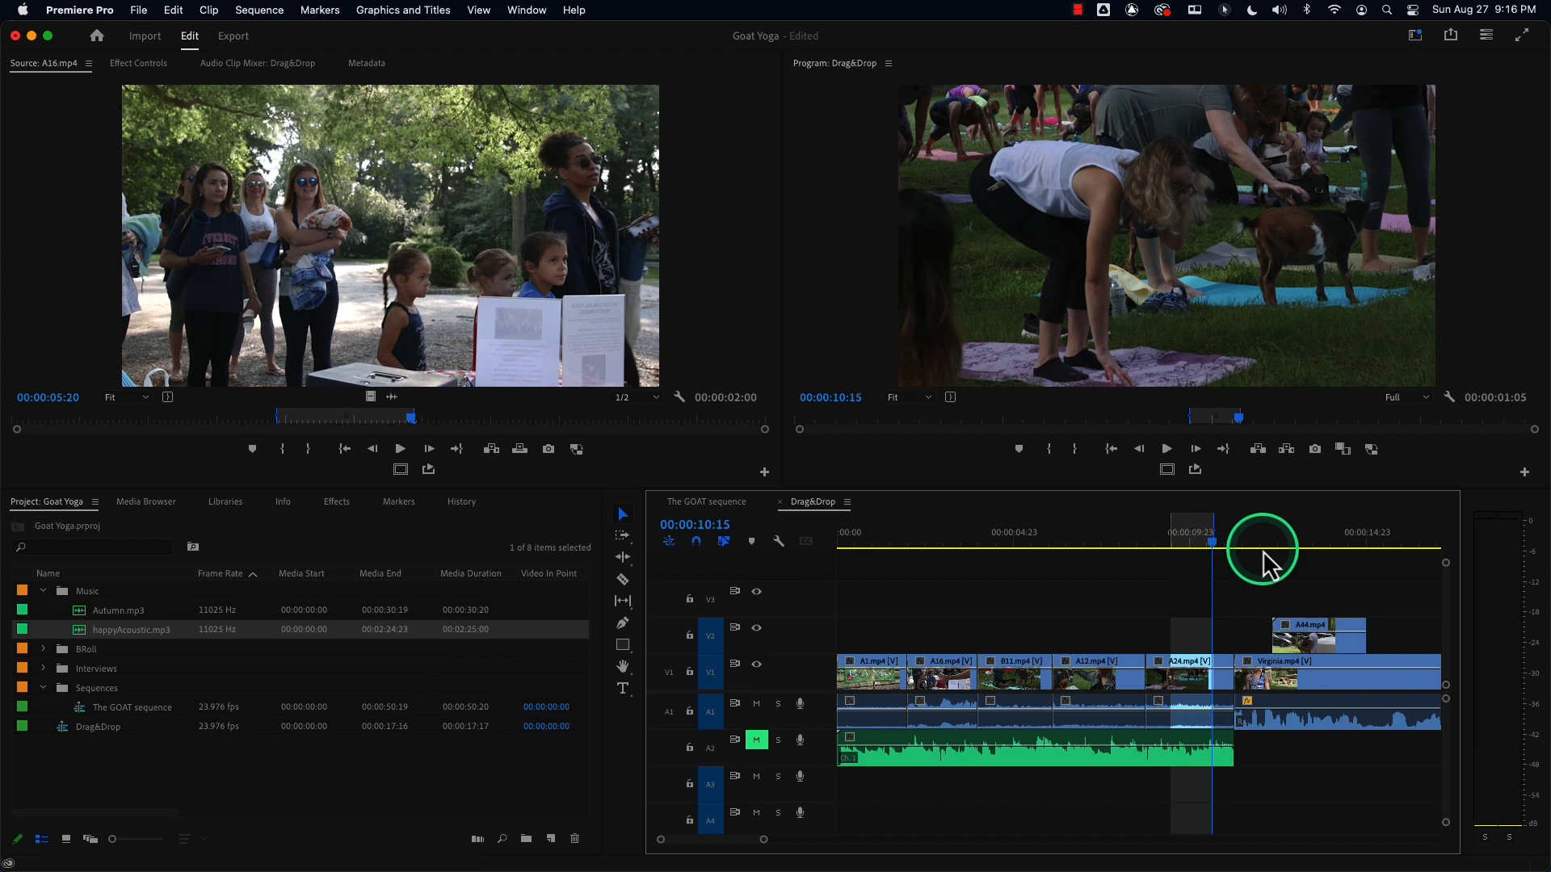
# Extract the marked range, undo the extract, and clear the in and out points.
pyautogui.press("'")
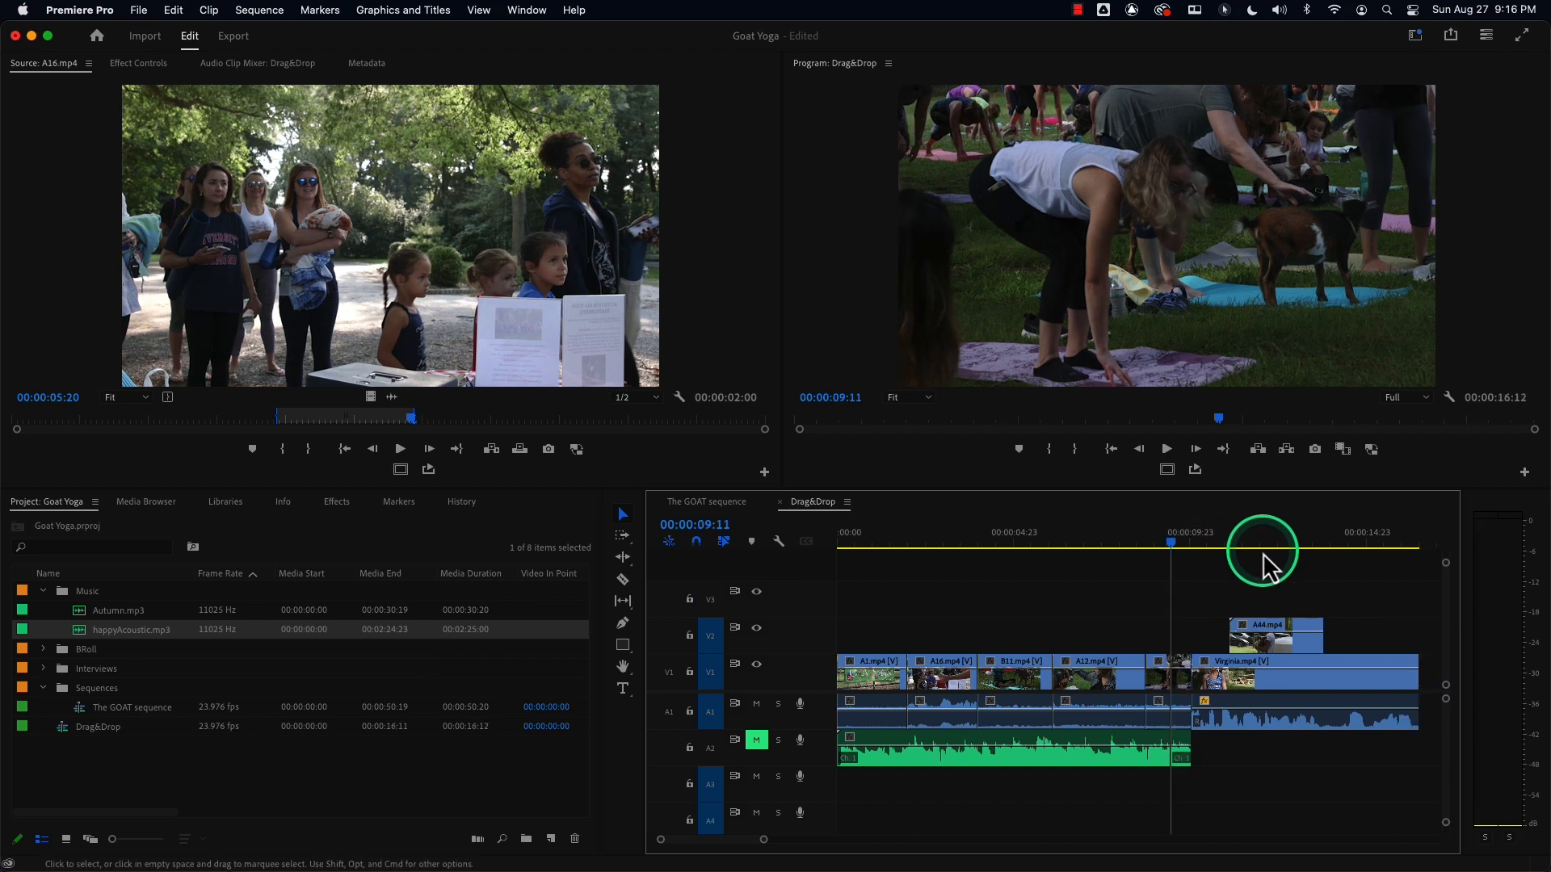
pyautogui.press('super+z')
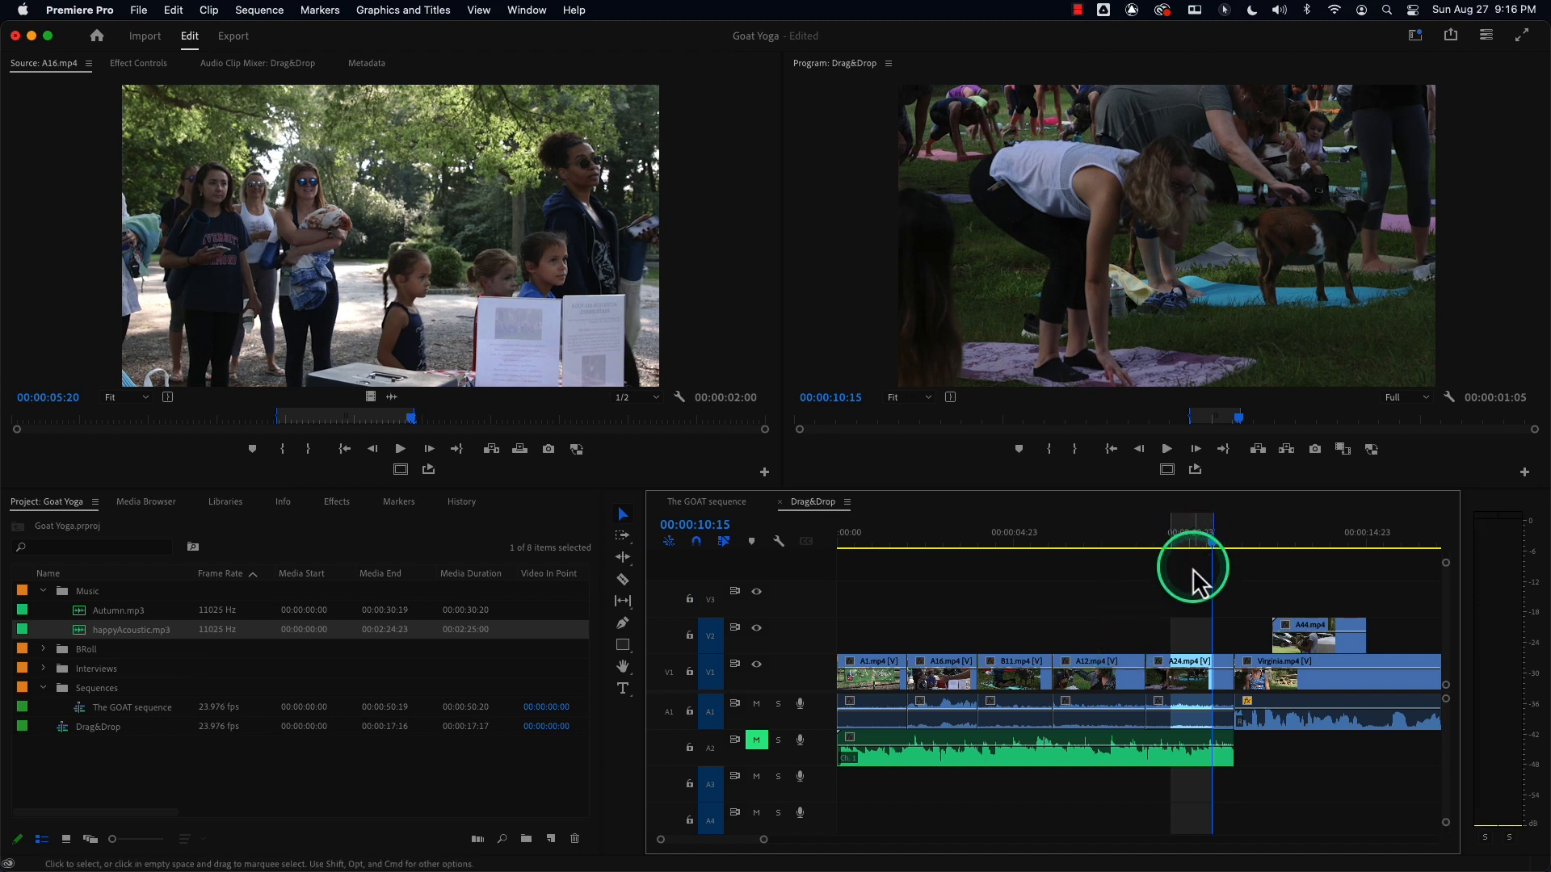
pyautogui.hotkey('alt', 'x')
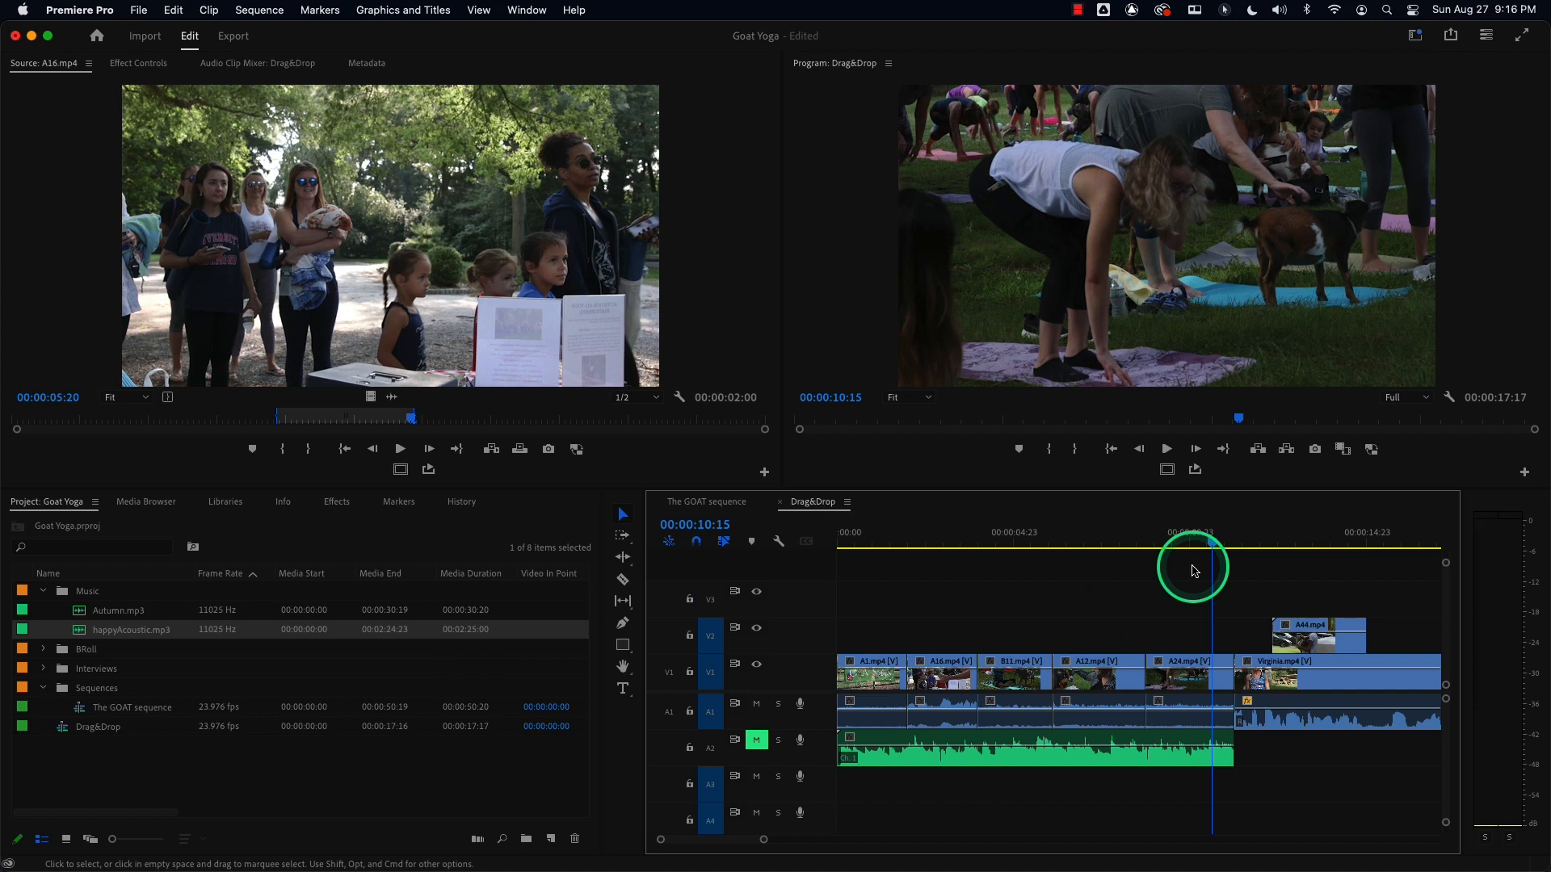
# Delete A24.mp4 once more, leaving a gap, and undo the deletion.
pyautogui.moveTo(1190, 543); pyautogui.dragTo(1176, 546)
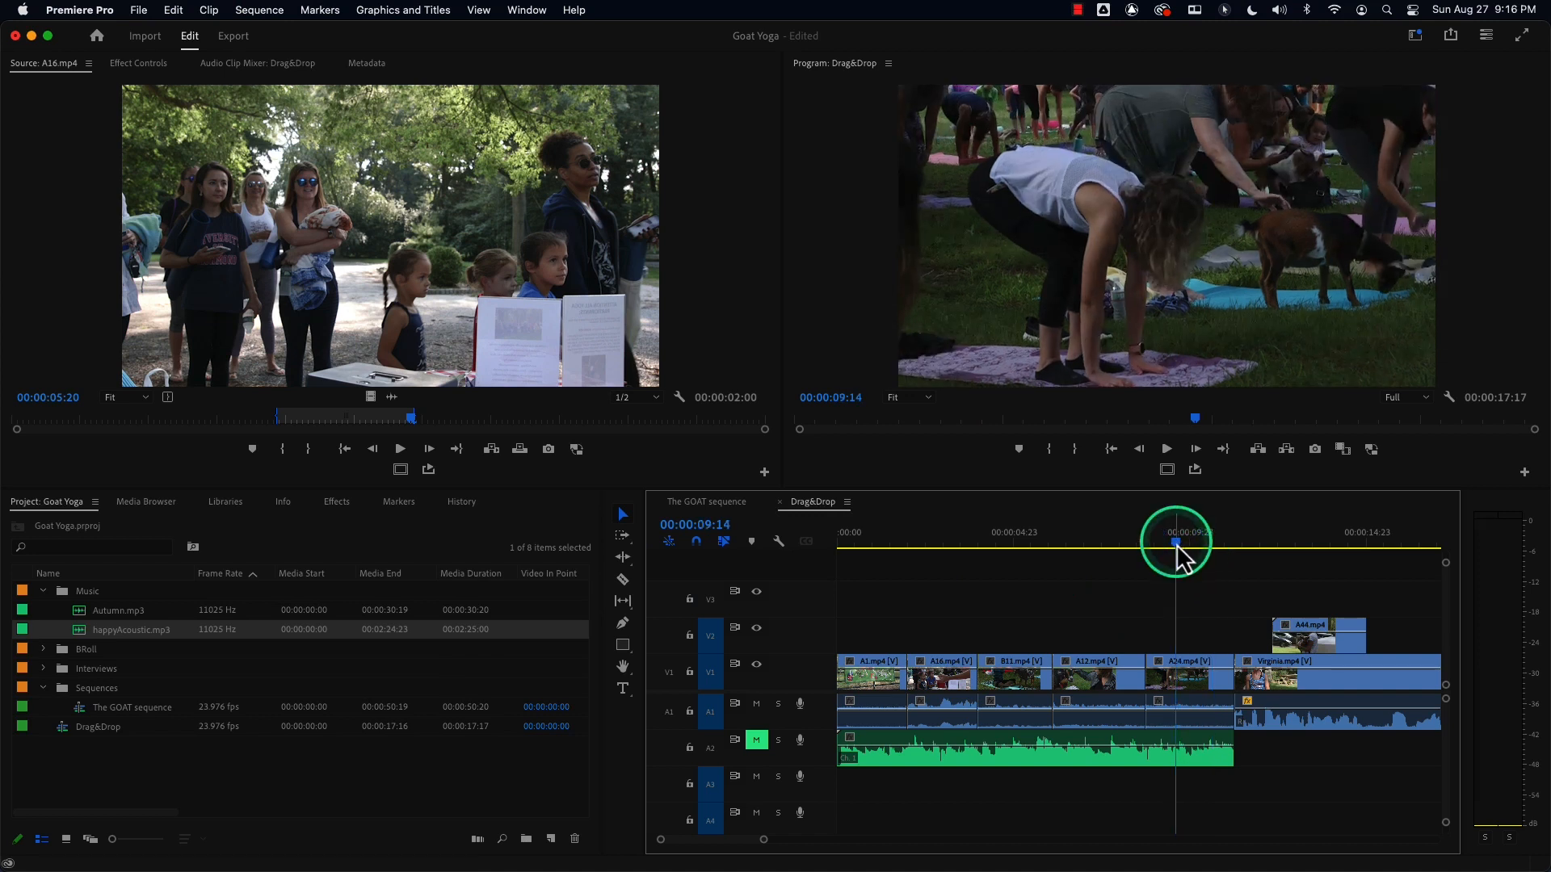
pyautogui.click(1195, 686)
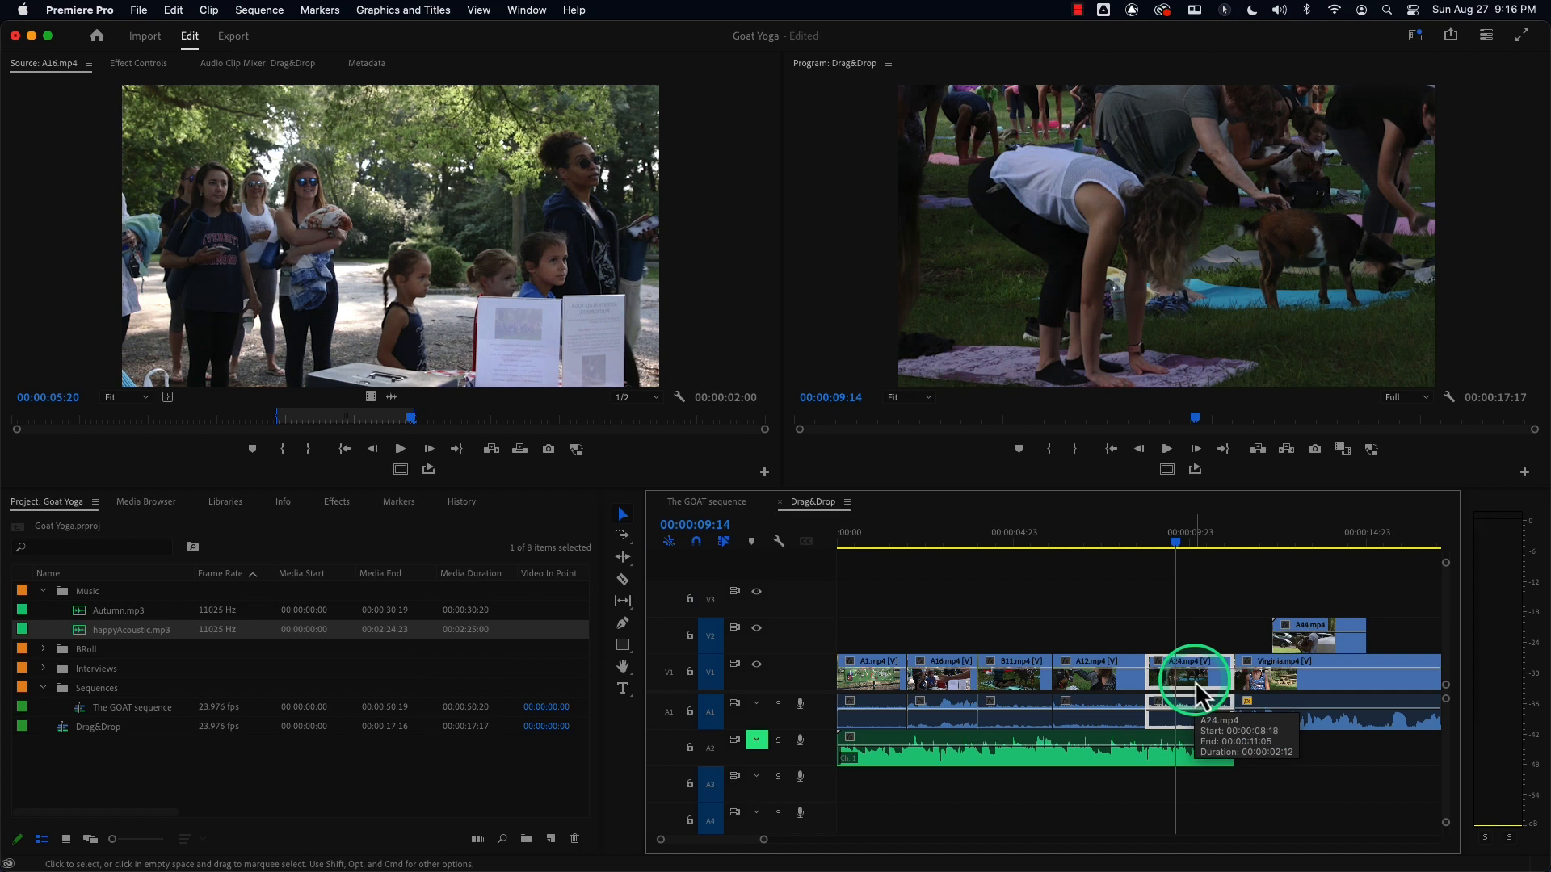
pyautogui.press('Delete')
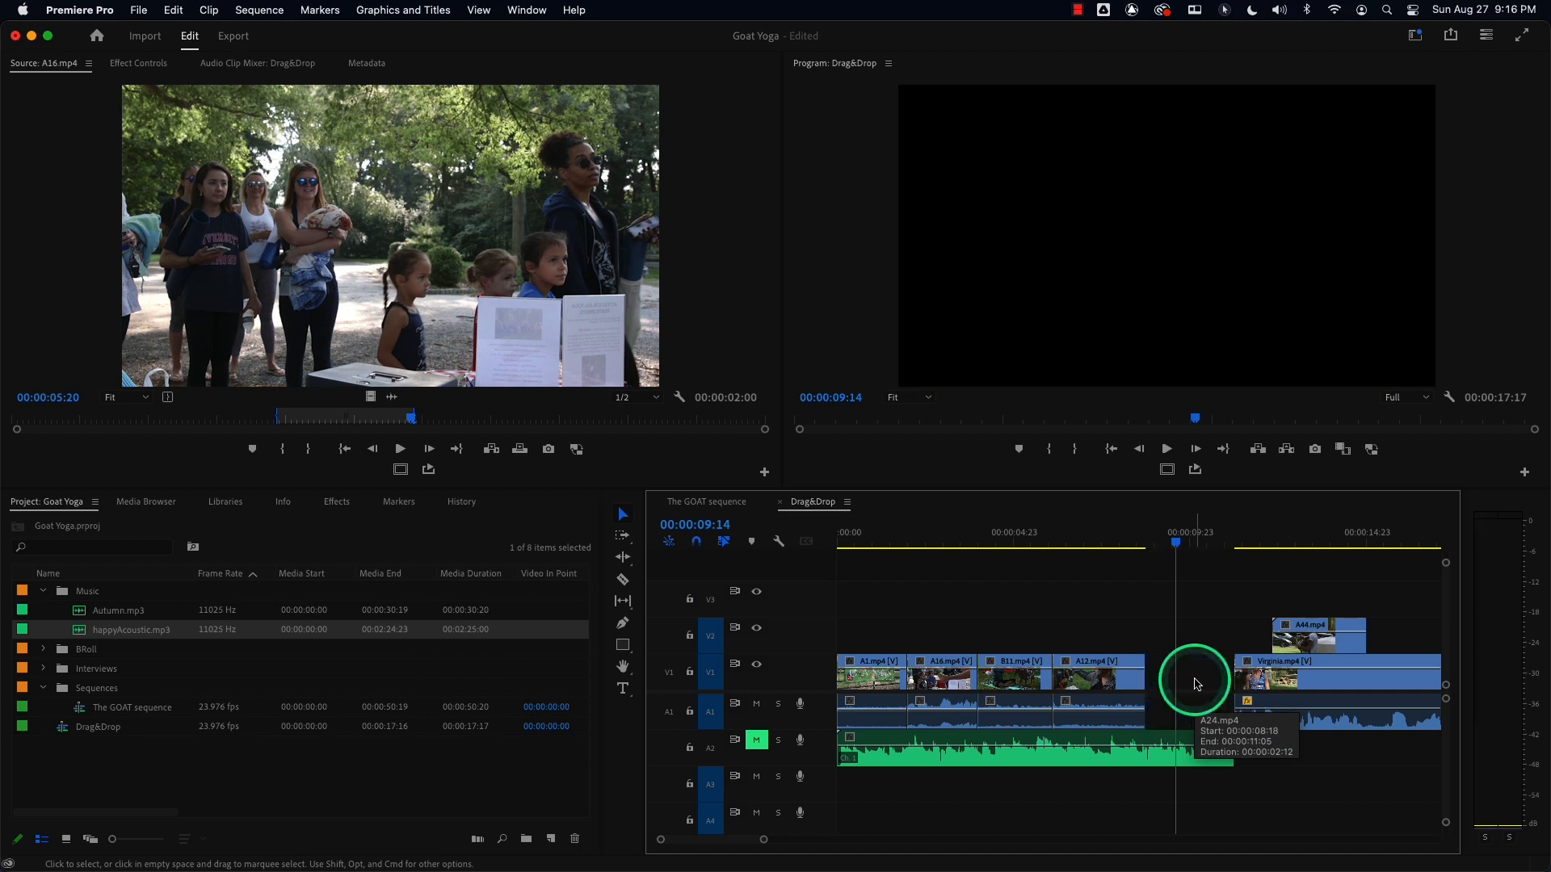
pyautogui.press('super+z')
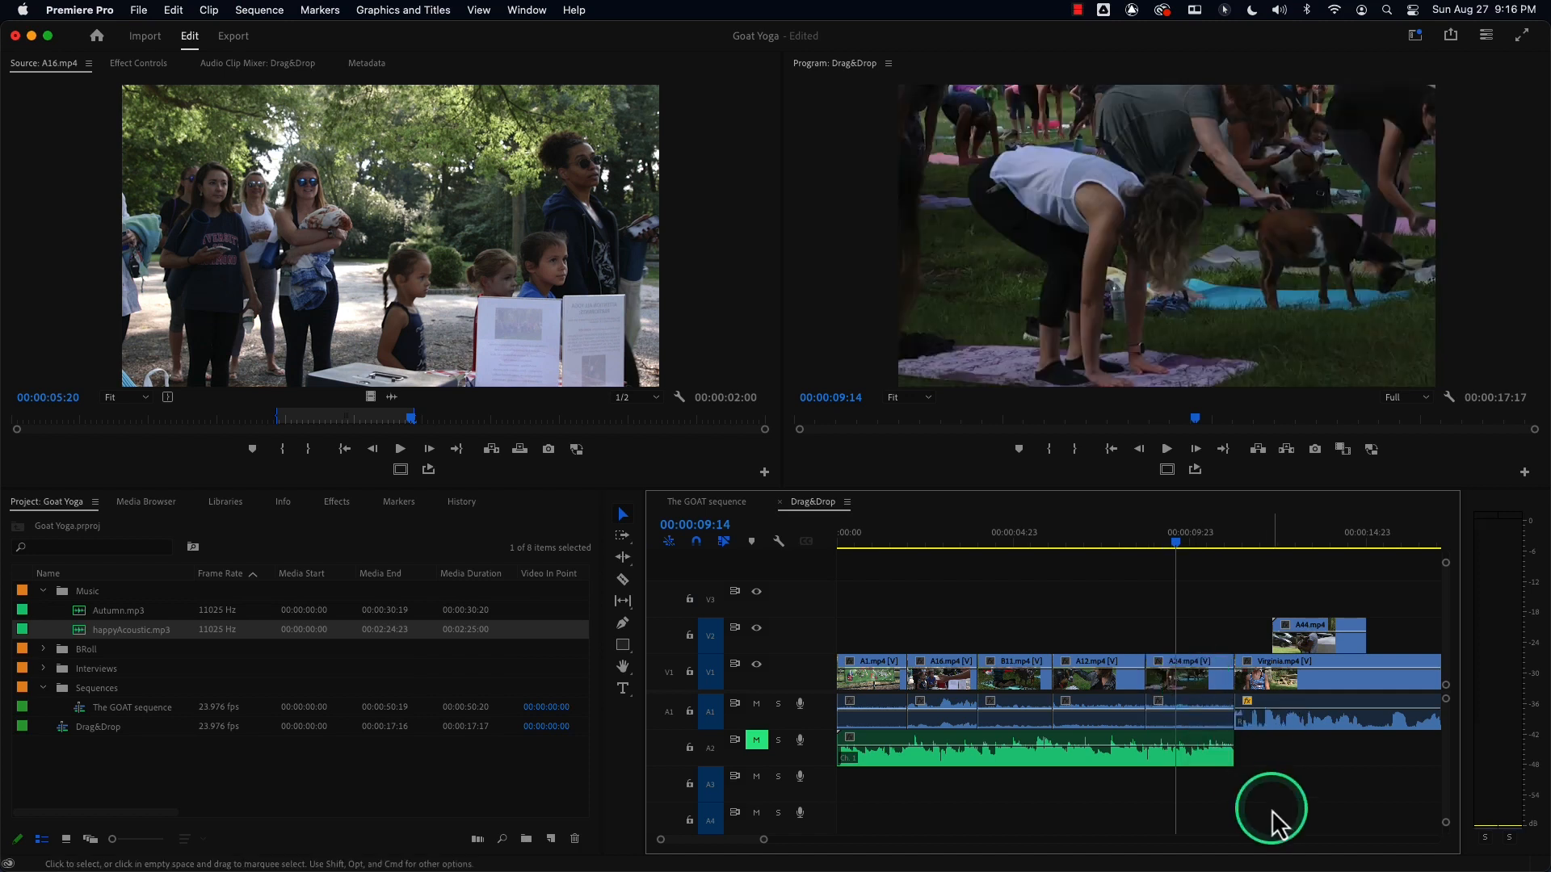
# Ripple delete A24.mp4 again and undo it to restore the original clip order.
pyautogui.click(1179, 687)
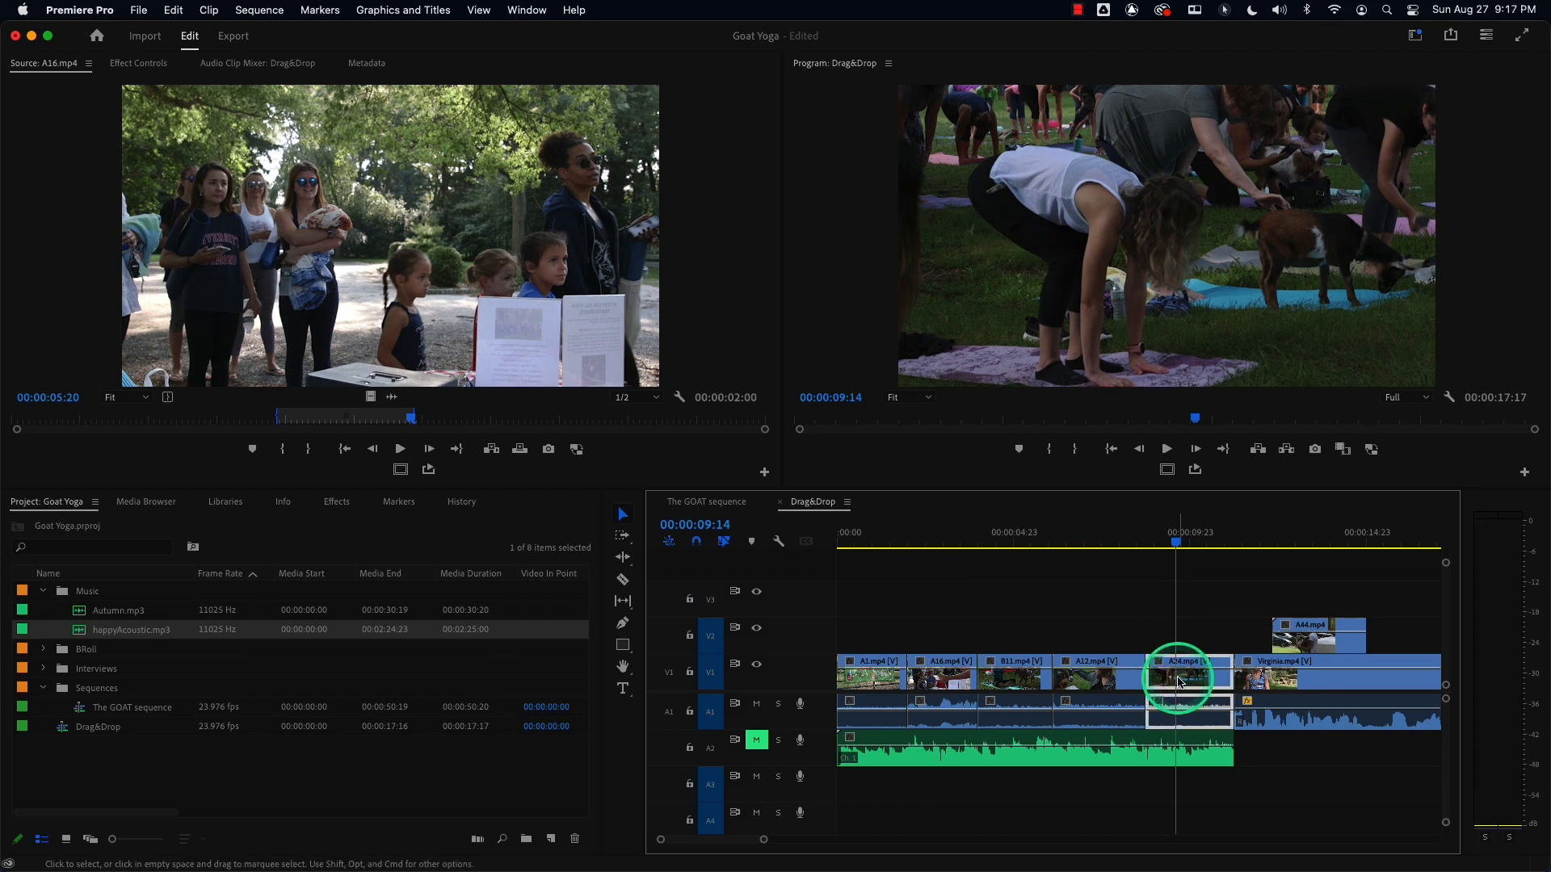
pyautogui.hotkey('alt', 'BackSpace')
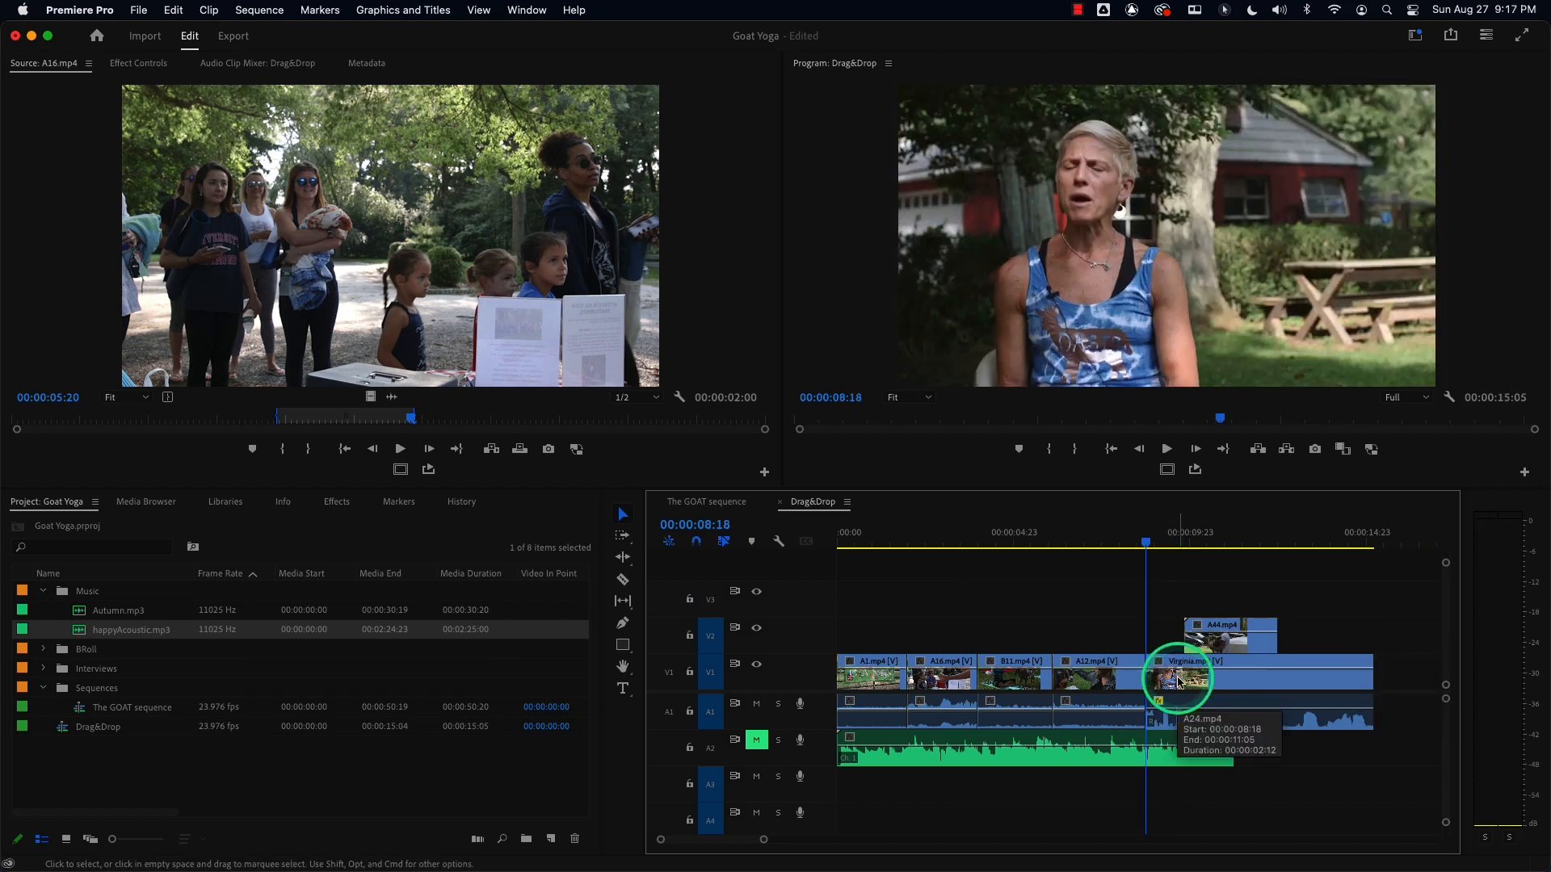
pyautogui.press('super+z')
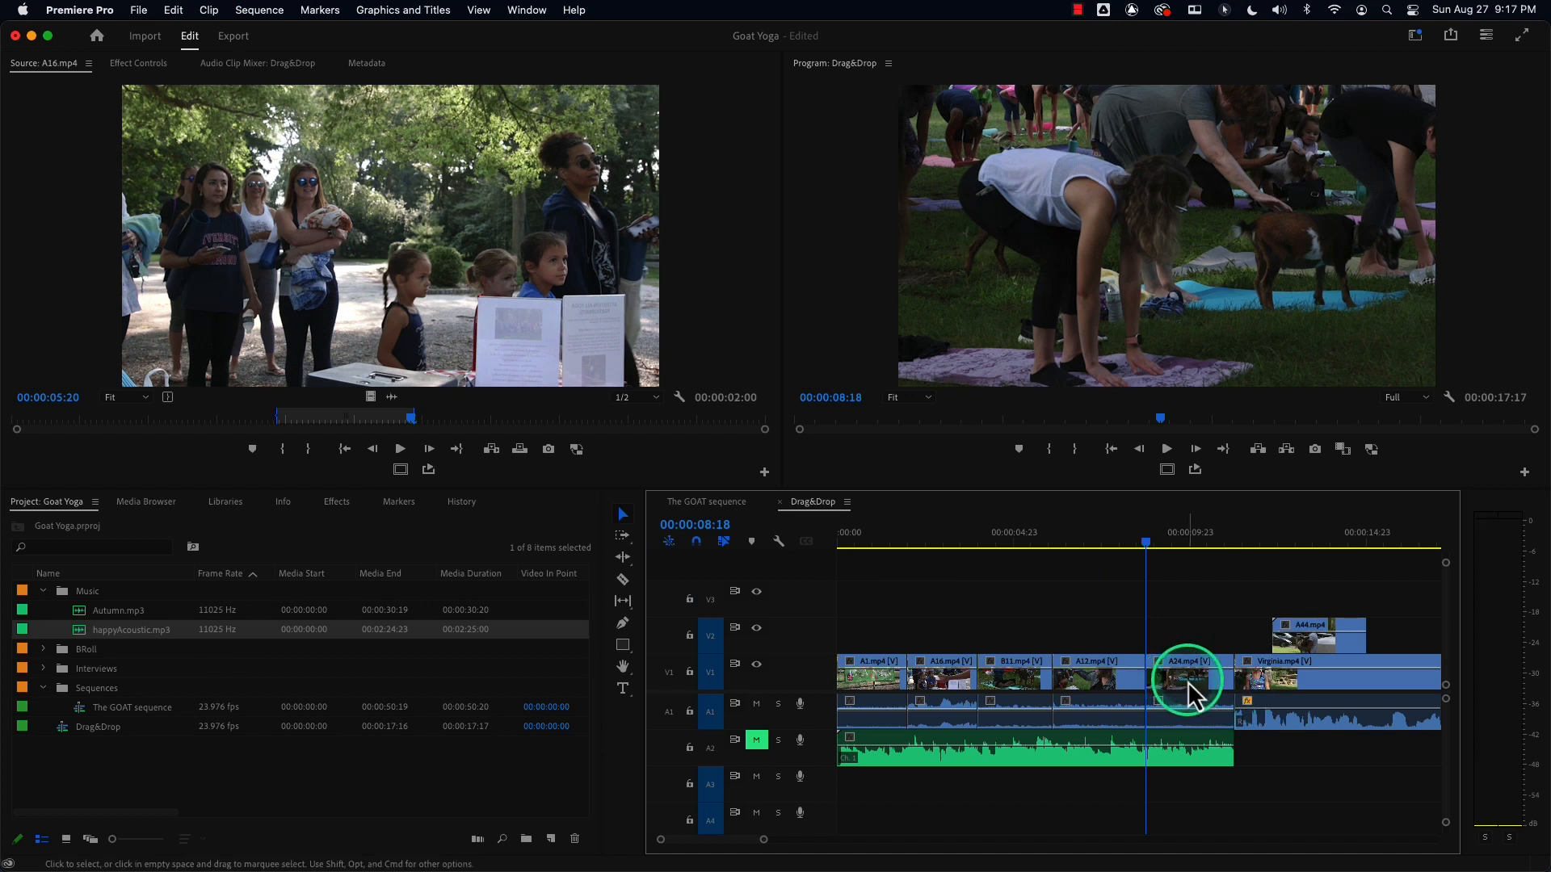
# Insert-move A24.mp4 to the start of the sequence, shifting the other clips later.
pyautogui.click(1190, 683)
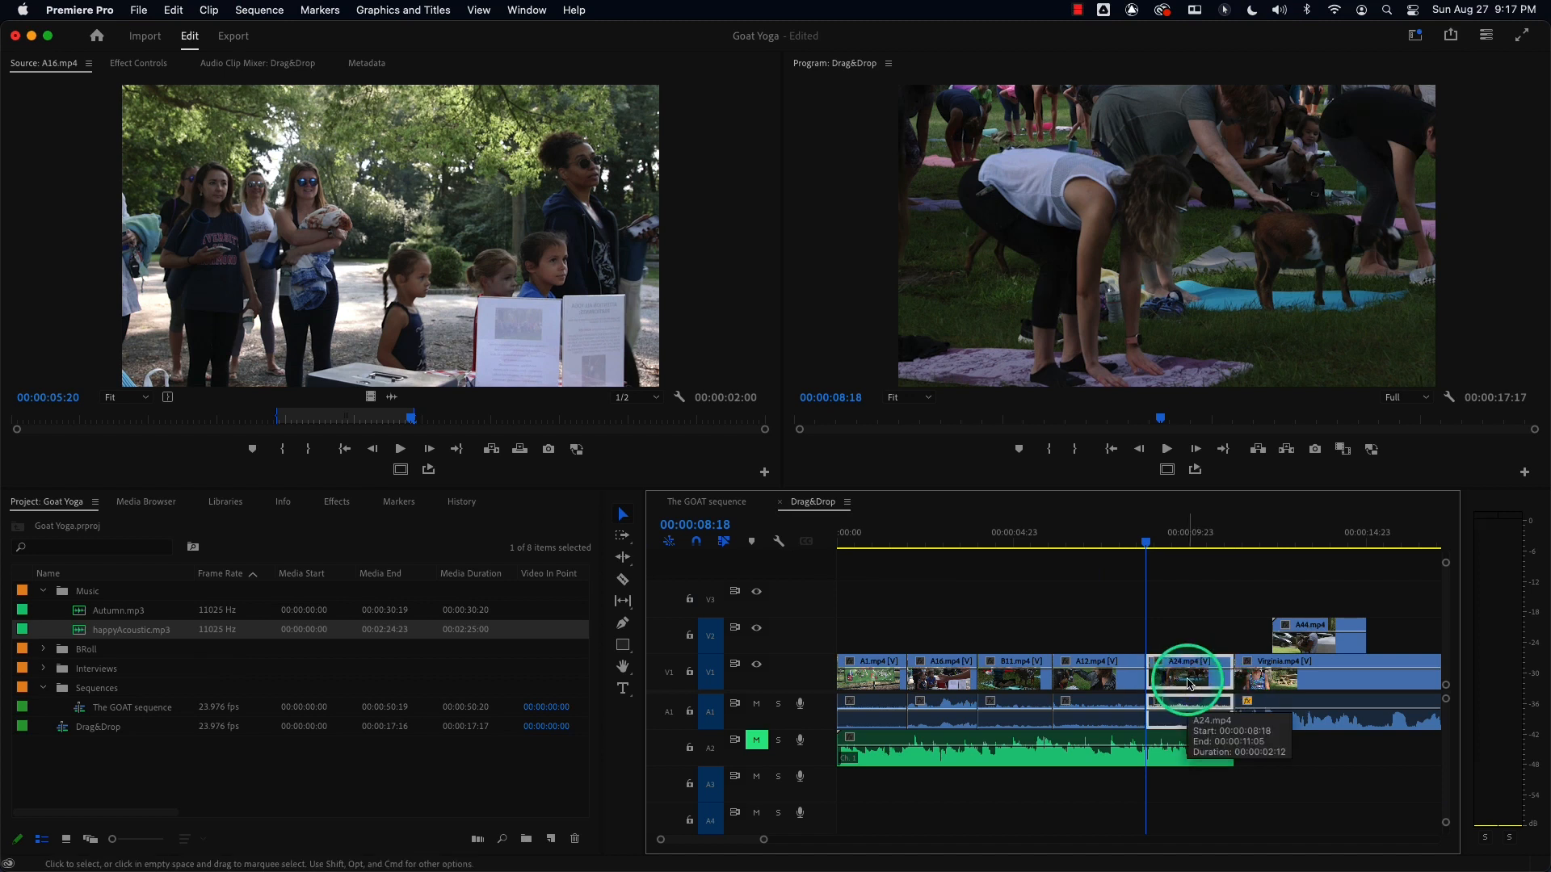
pyautogui.moveTo(1190, 682); pyautogui.dragTo(879, 689)
pyautogui.press('super')
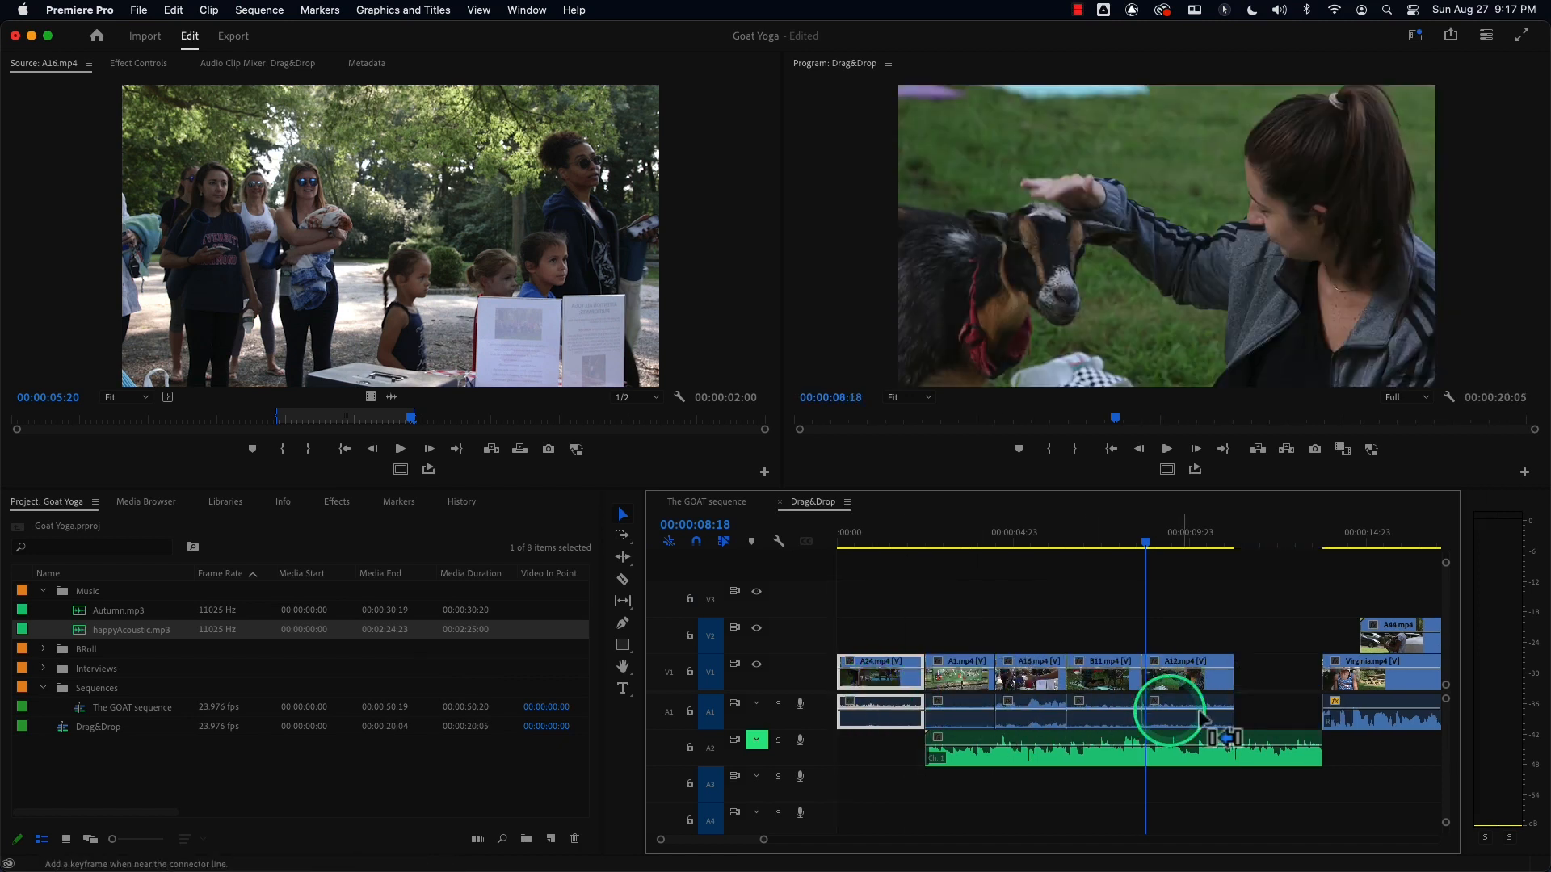
# Delete the gap left in track V1, then undo both the deletion and the A24.mp4 move.
pyautogui.click(1287, 674)
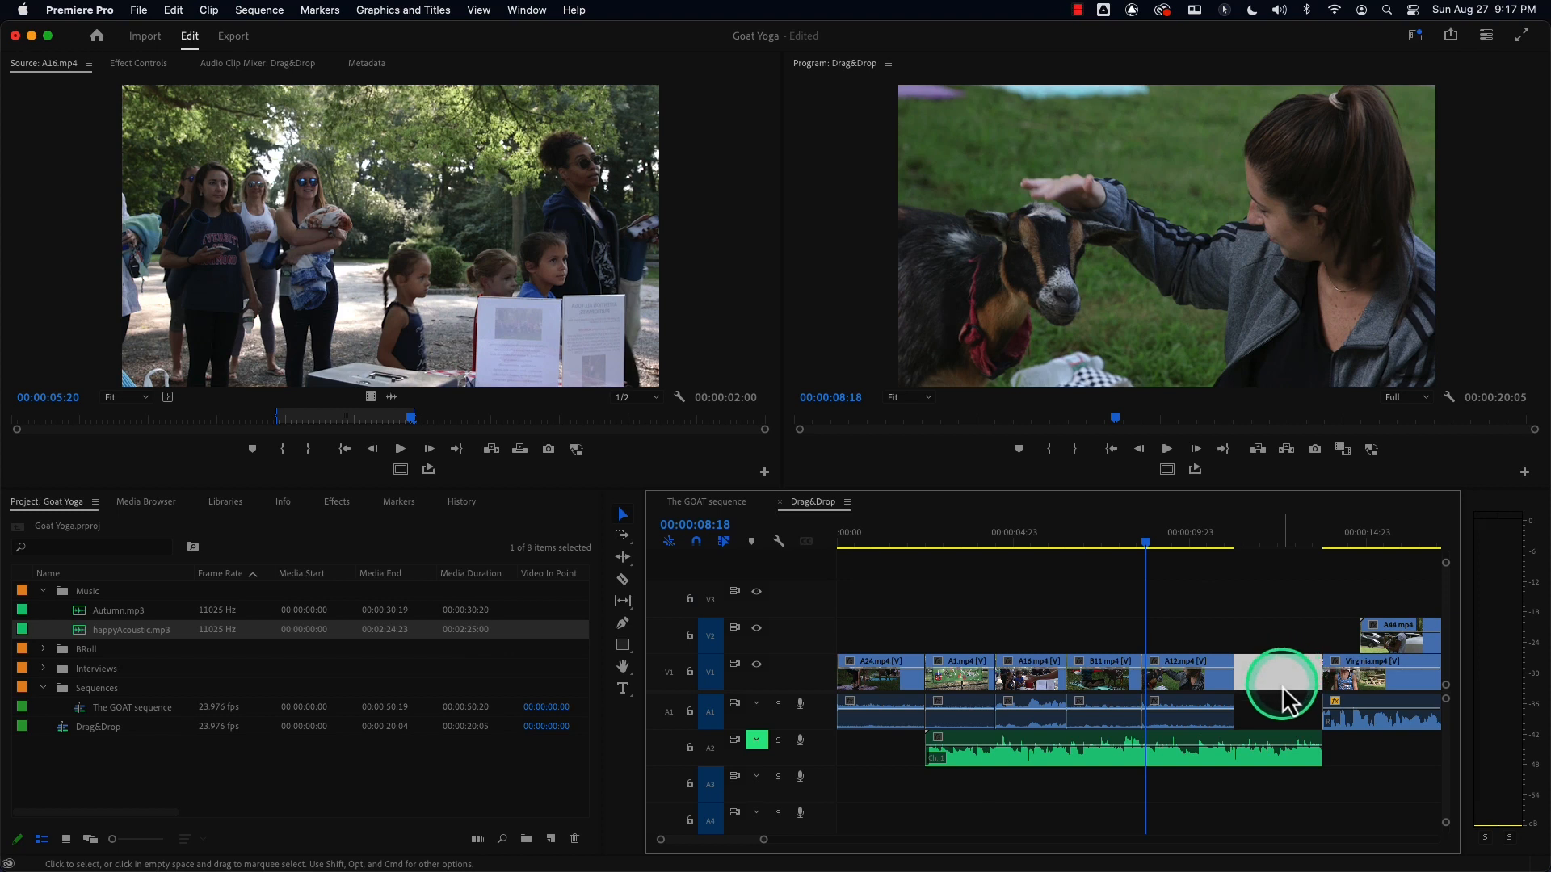
pyautogui.press('Delete')
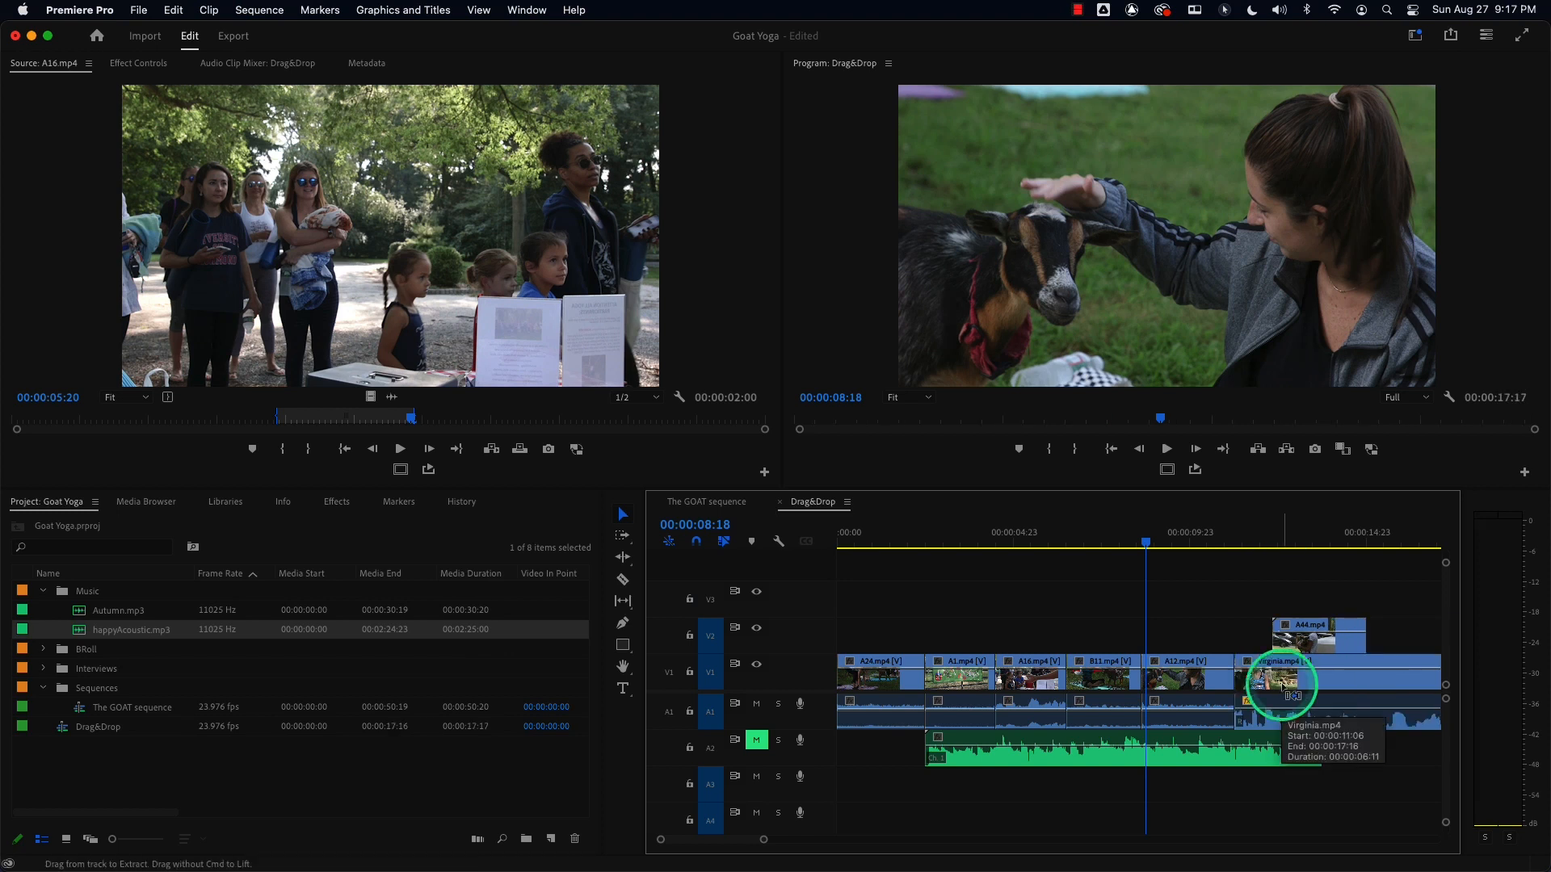
pyautogui.press('super+z')
pyautogui.press('super+z')
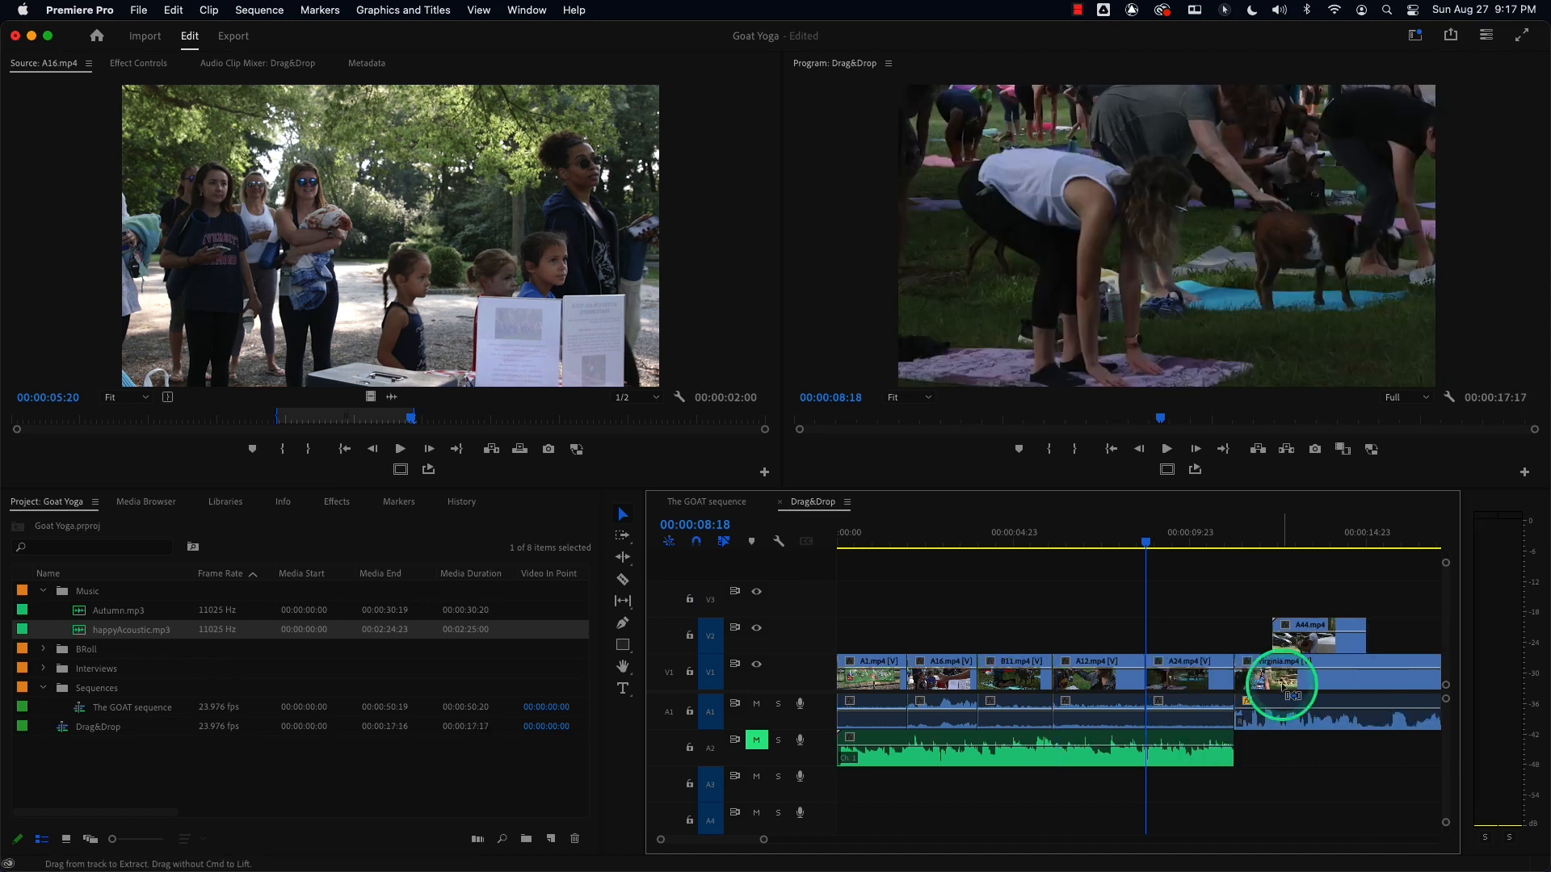
# Insert-move A24.mp4 to the sequence start once more and undo the move.
pyautogui.click(1196, 685)
pyautogui.moveTo(1194, 681); pyautogui.dragTo(866, 662)
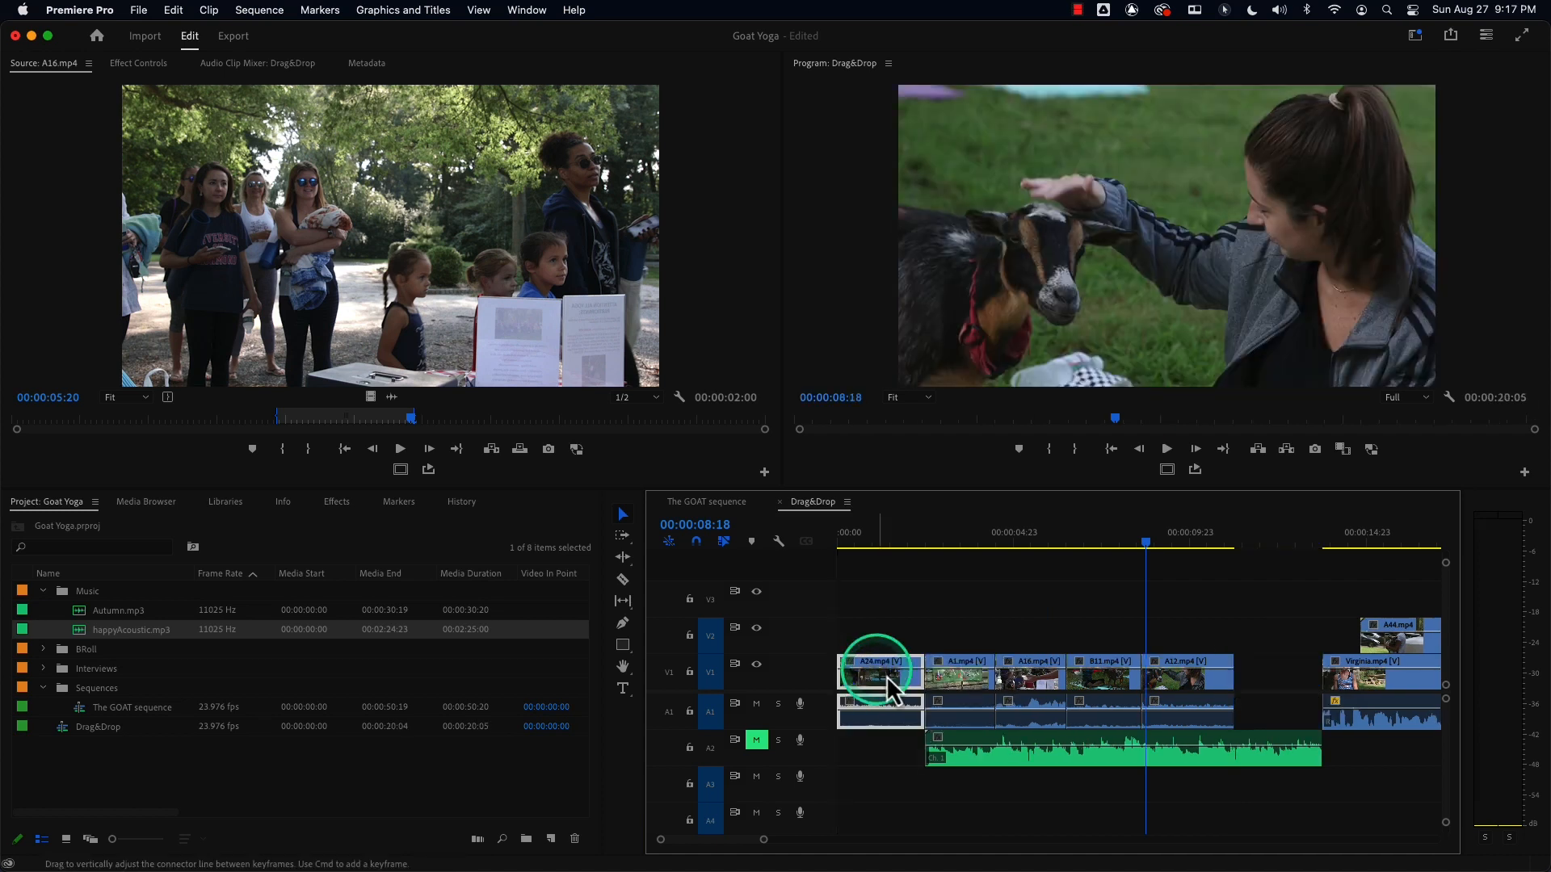
pyautogui.press('super+z')
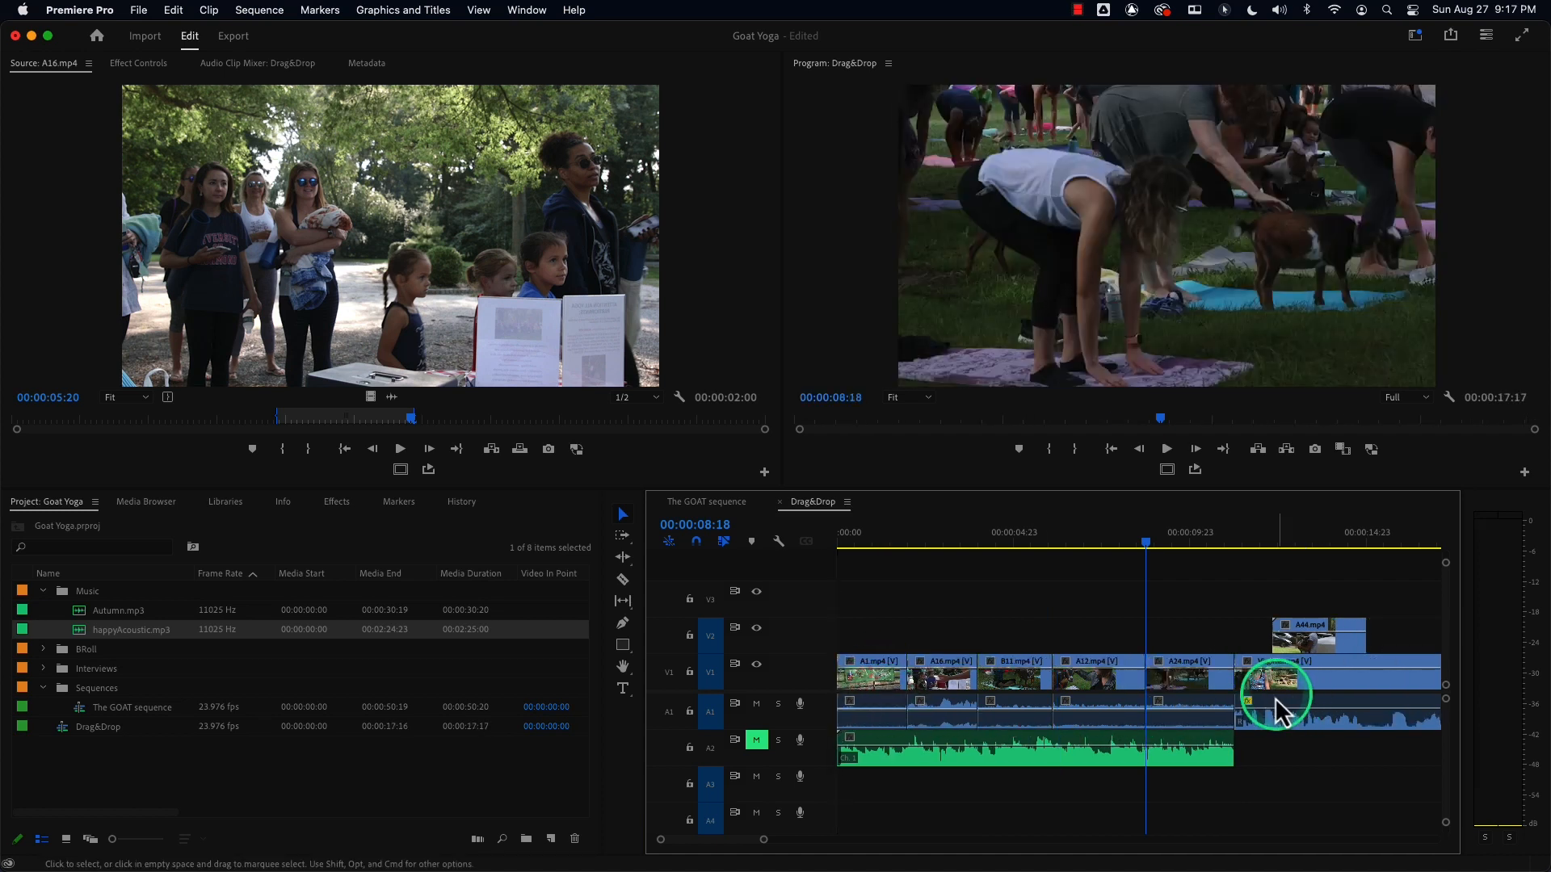
# Insert-move A24.mp4 to the beginning of the sequence again.
pyautogui.click(1187, 687)
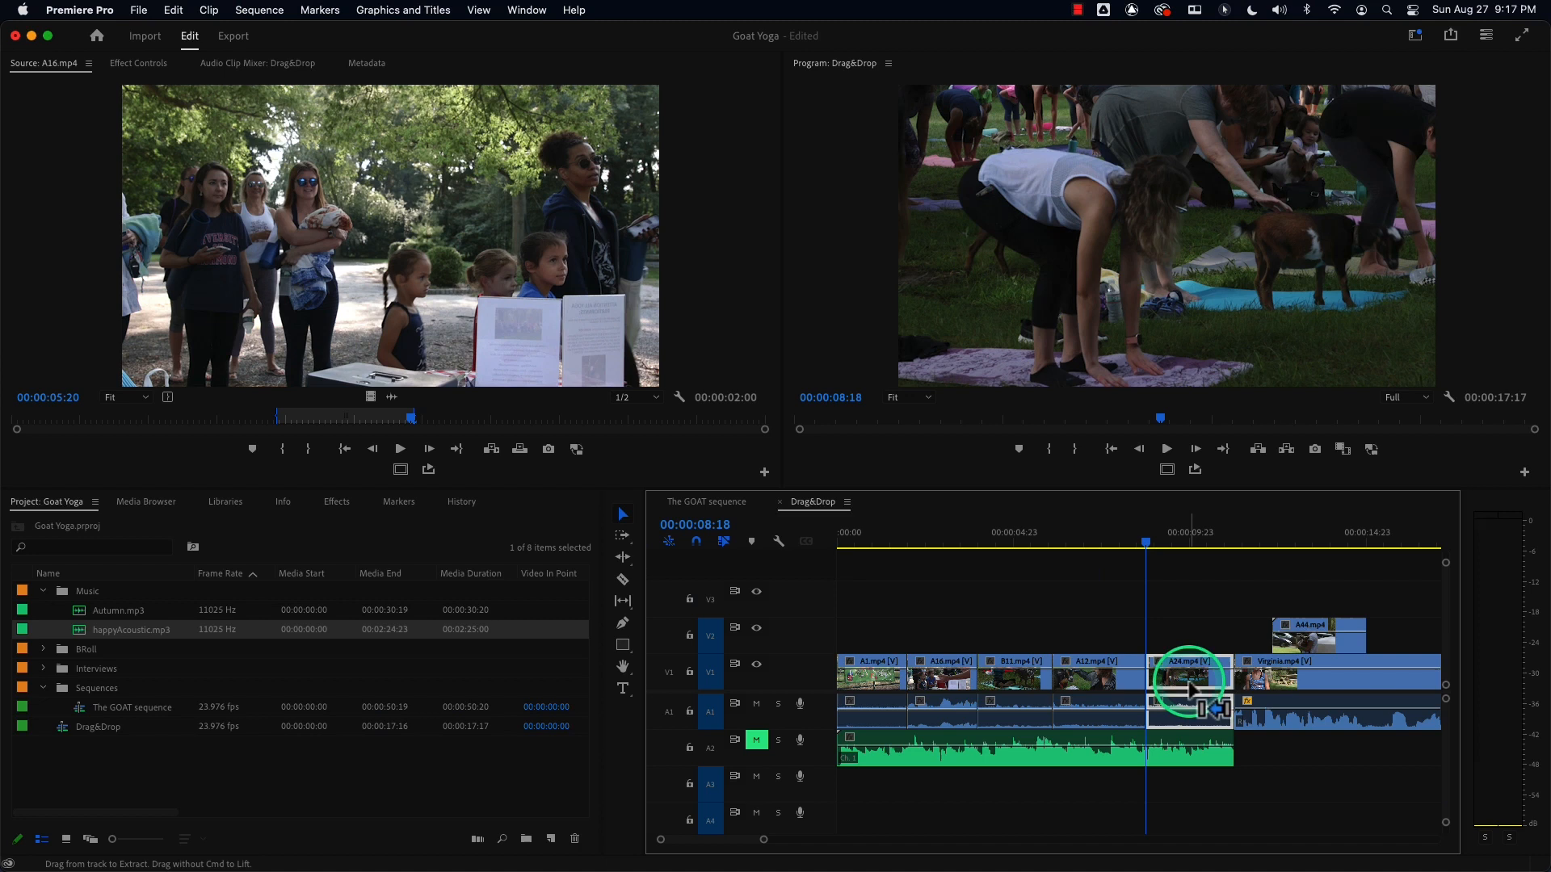
pyautogui.moveTo(1187, 686); pyautogui.dragTo(884, 677)
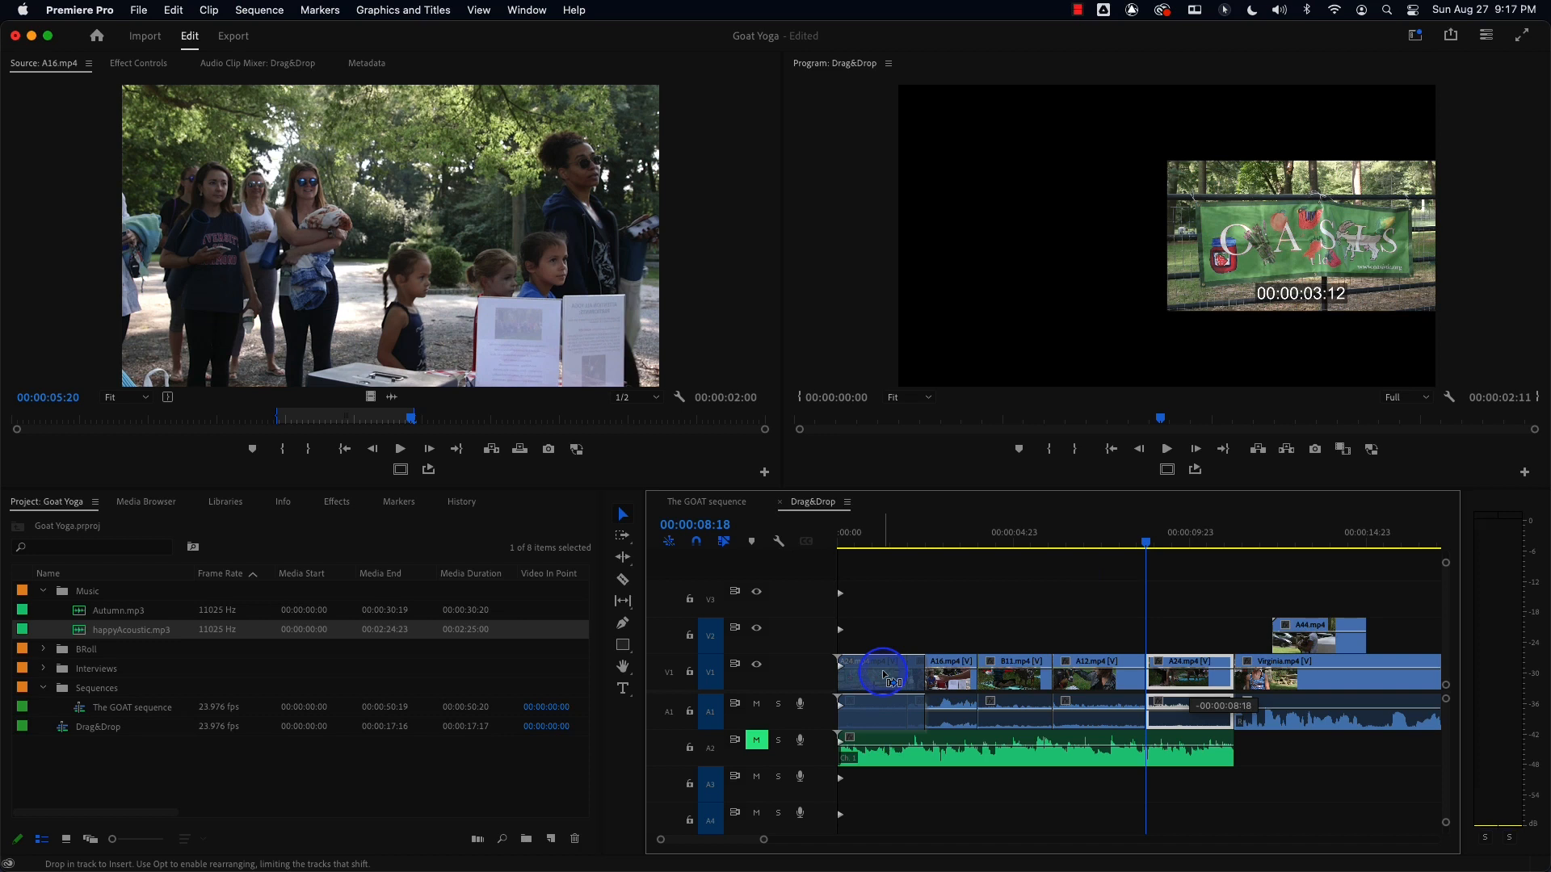
pyautogui.moveTo(882, 671); pyautogui.dragTo(882, 672)
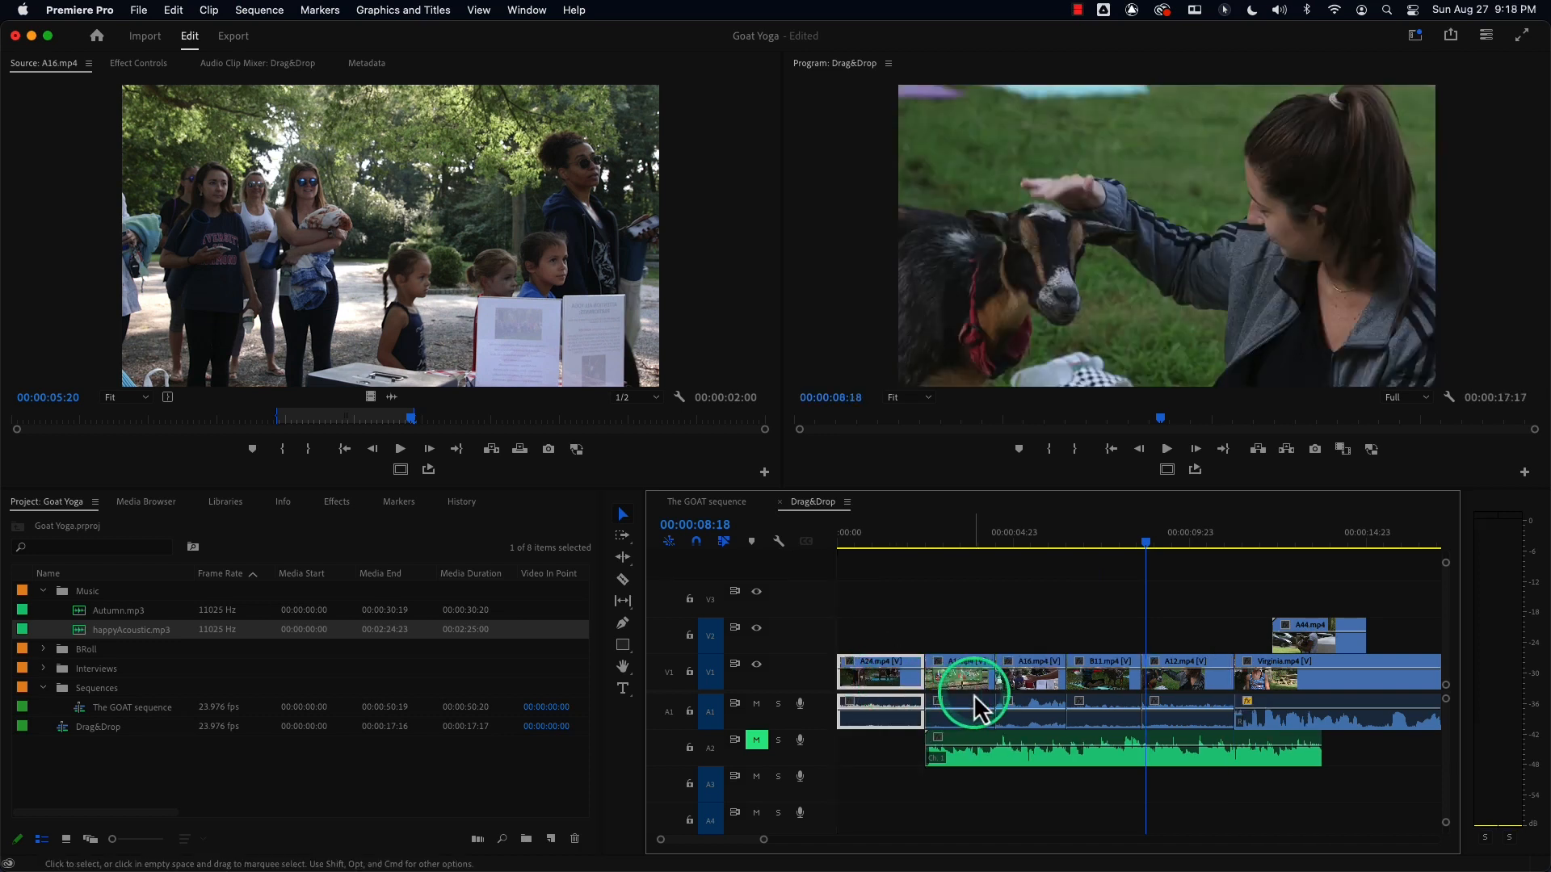
# Move the happyAcoustic music clip back to the start of track A2, then undo both edits.
pyautogui.moveTo(995, 768); pyautogui.dragTo(918, 764)
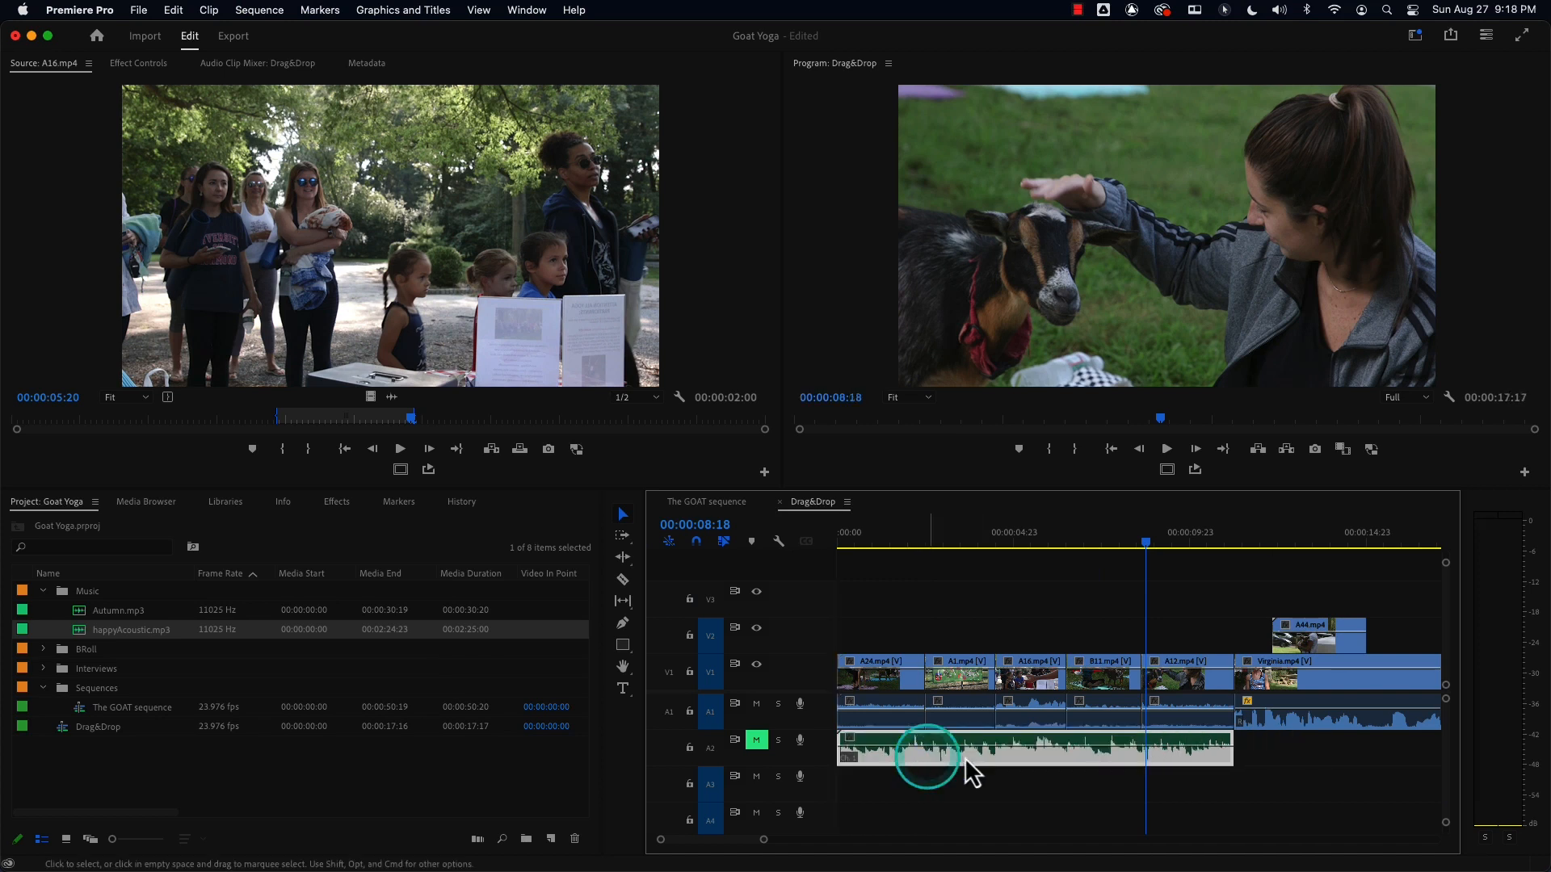
pyautogui.press('super+z')
pyautogui.press('super+z')
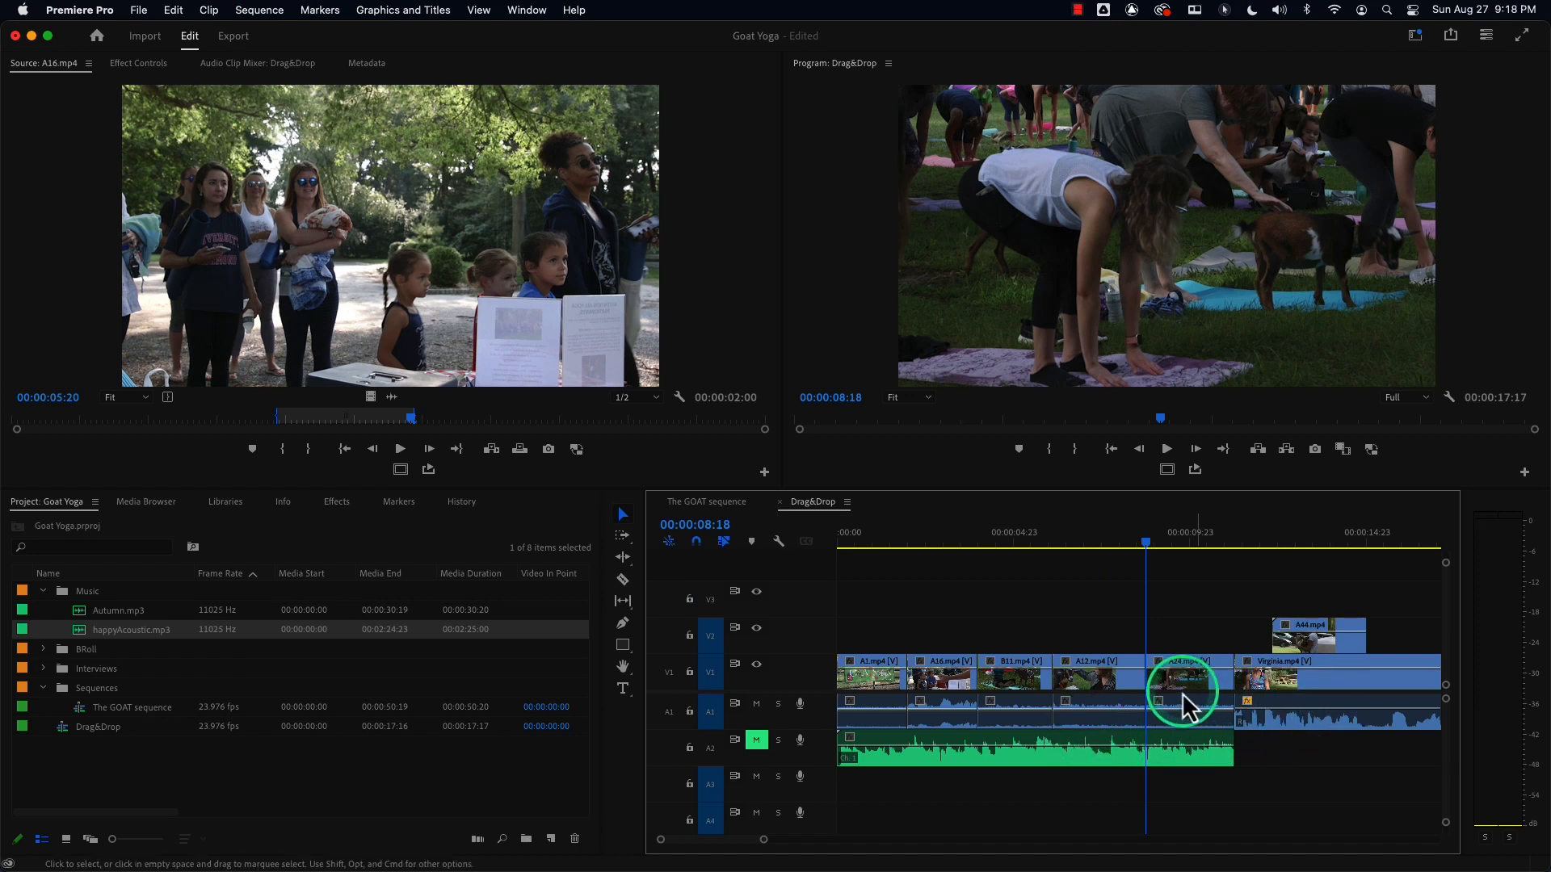
# Insert-move A24.mp4 to the sequence start via its audio and undo the move.
pyautogui.moveTo(1191, 685); pyautogui.dragTo(879, 699)
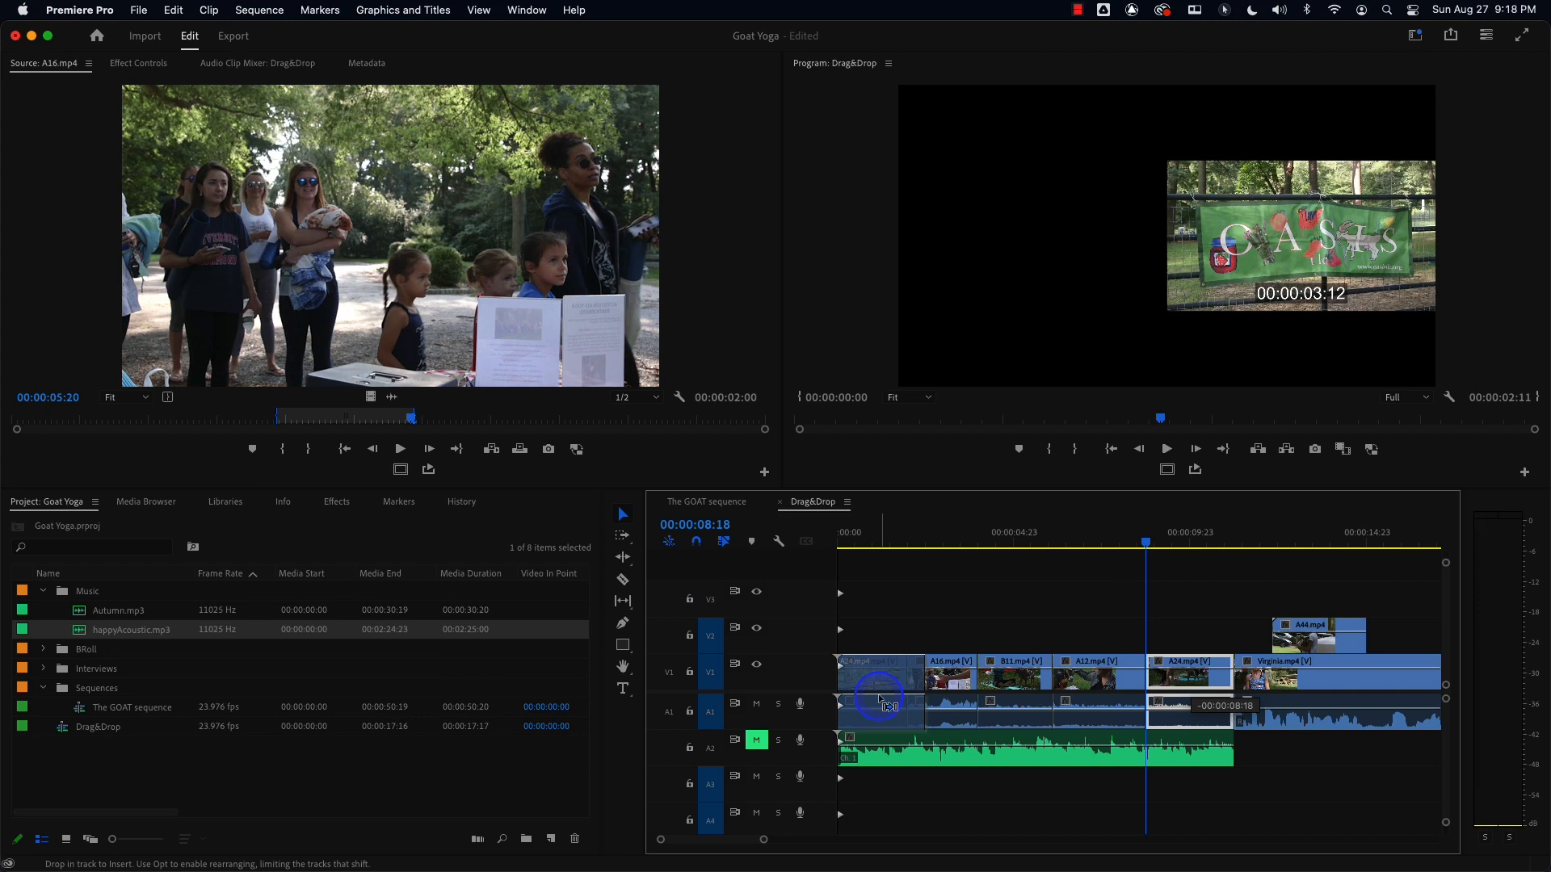
pyautogui.moveTo(879, 699); pyautogui.dragTo(879, 699)
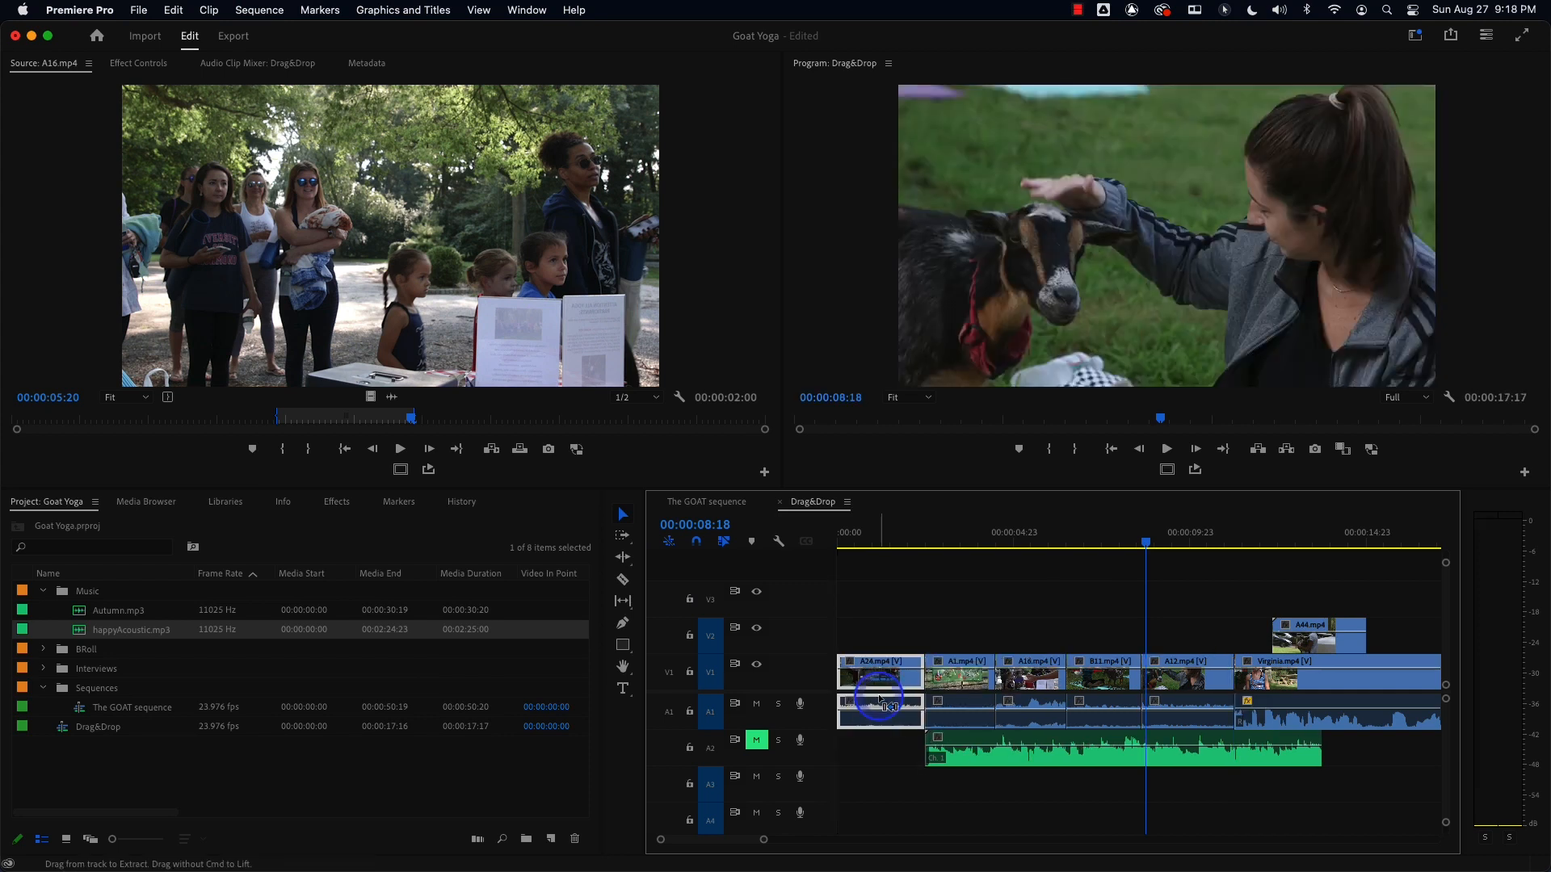
pyautogui.press('super+z')
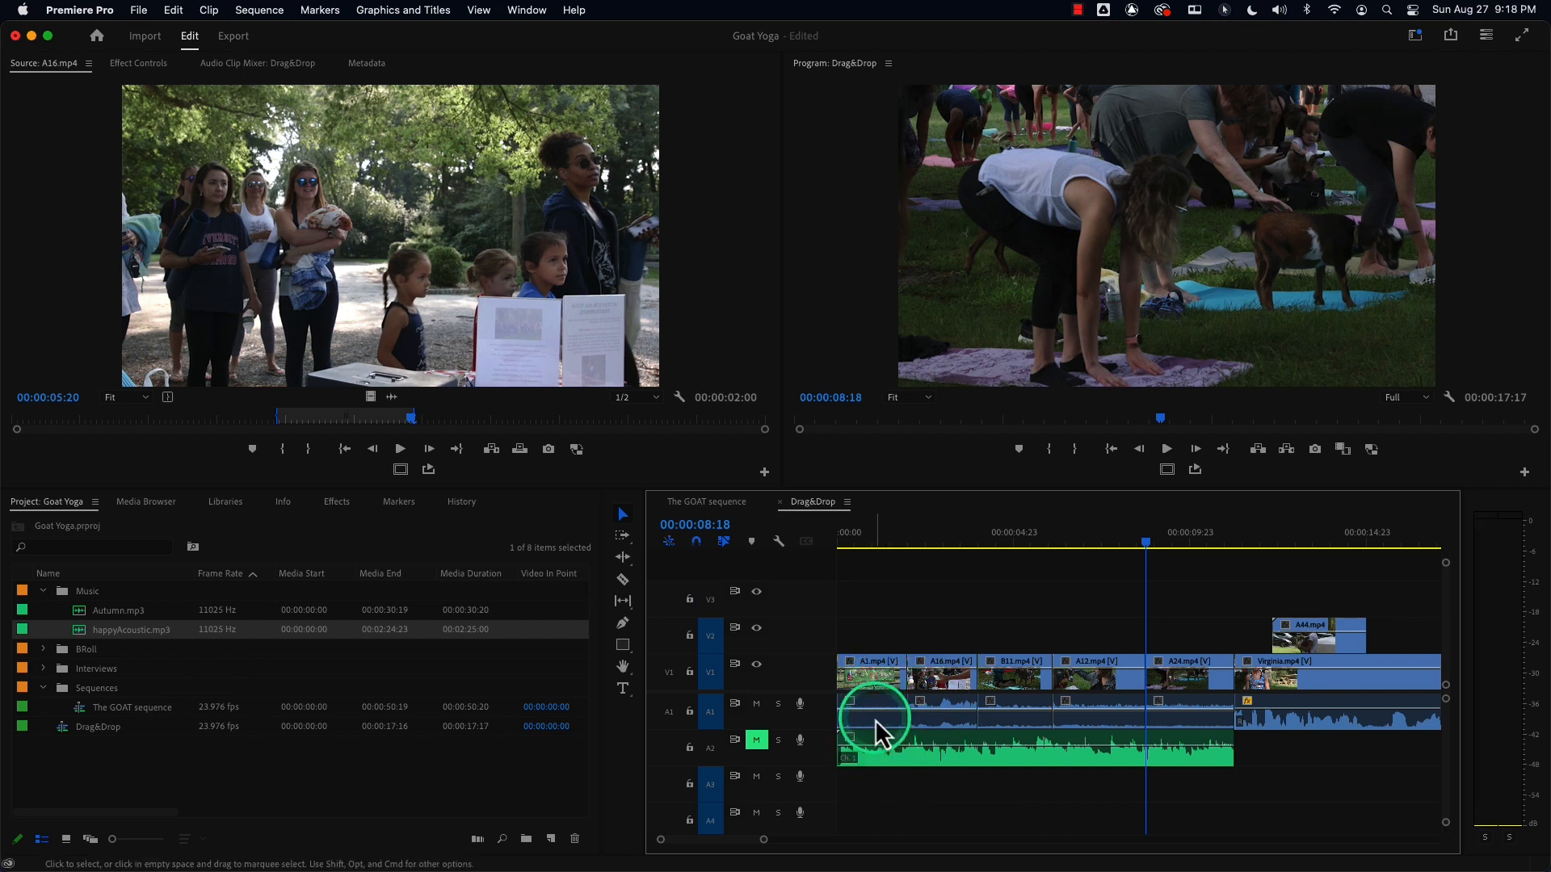
# Play the sequence from the start and unmute track A2 during playback.
pyautogui.click(849, 544)
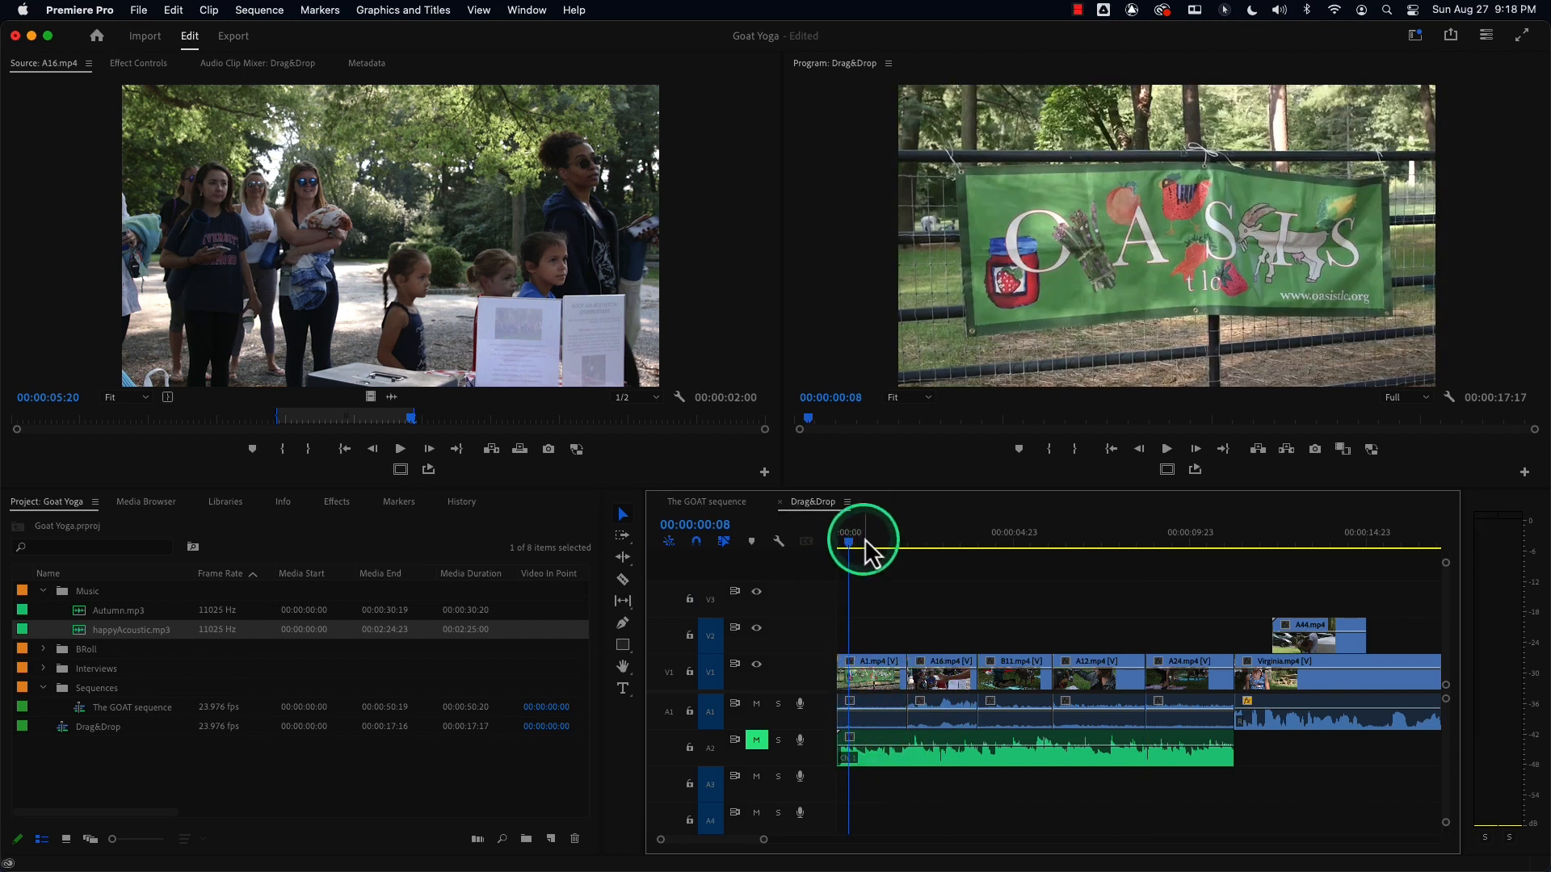
pyautogui.press('space')
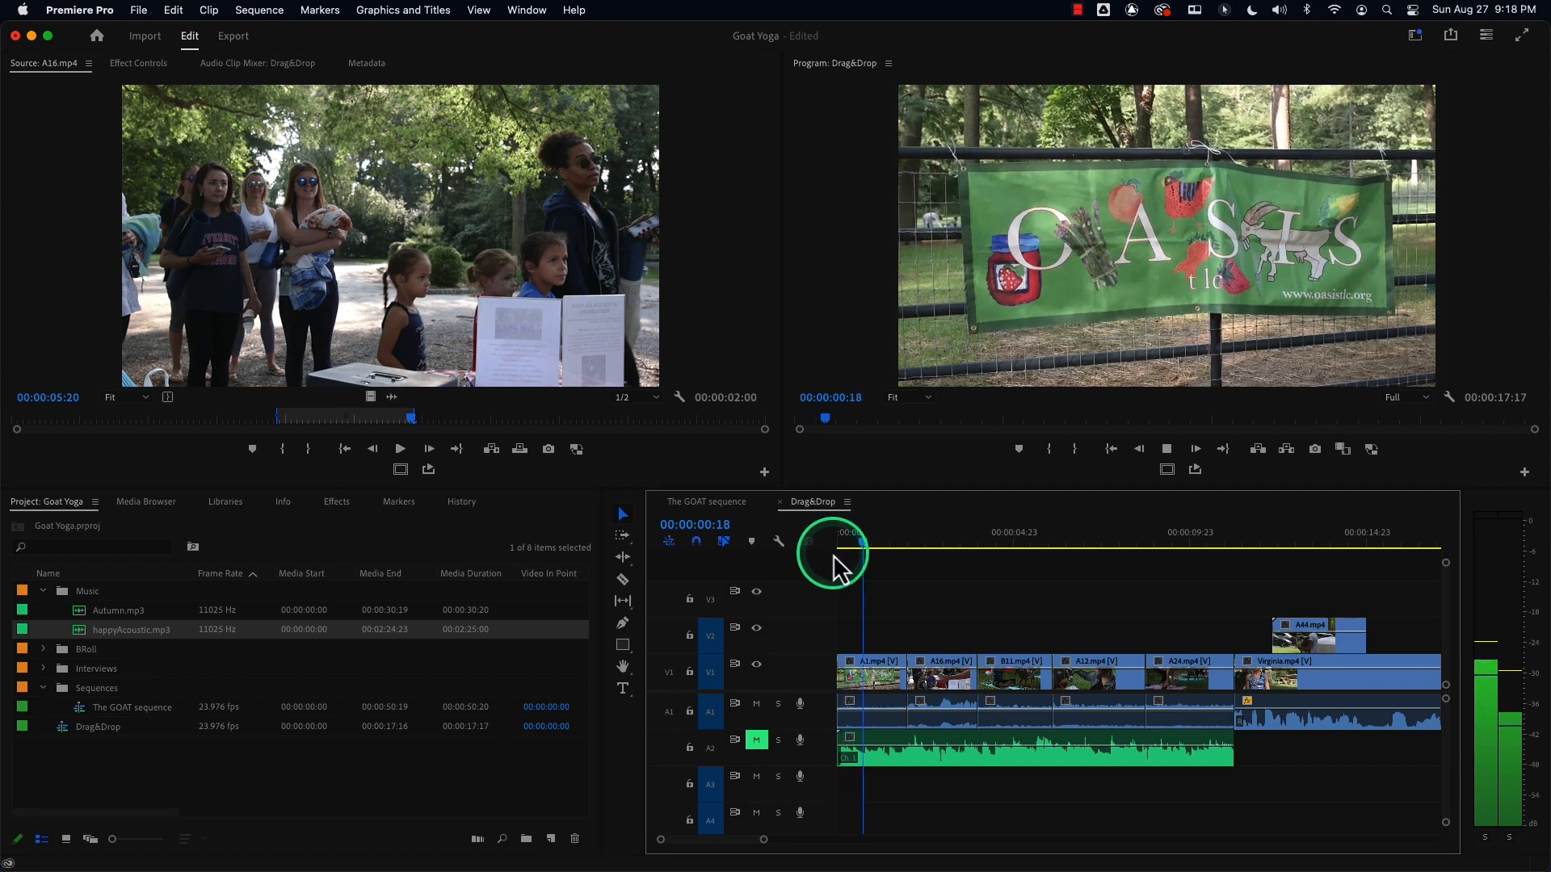
pyautogui.press('space')
pyautogui.click(756, 740)
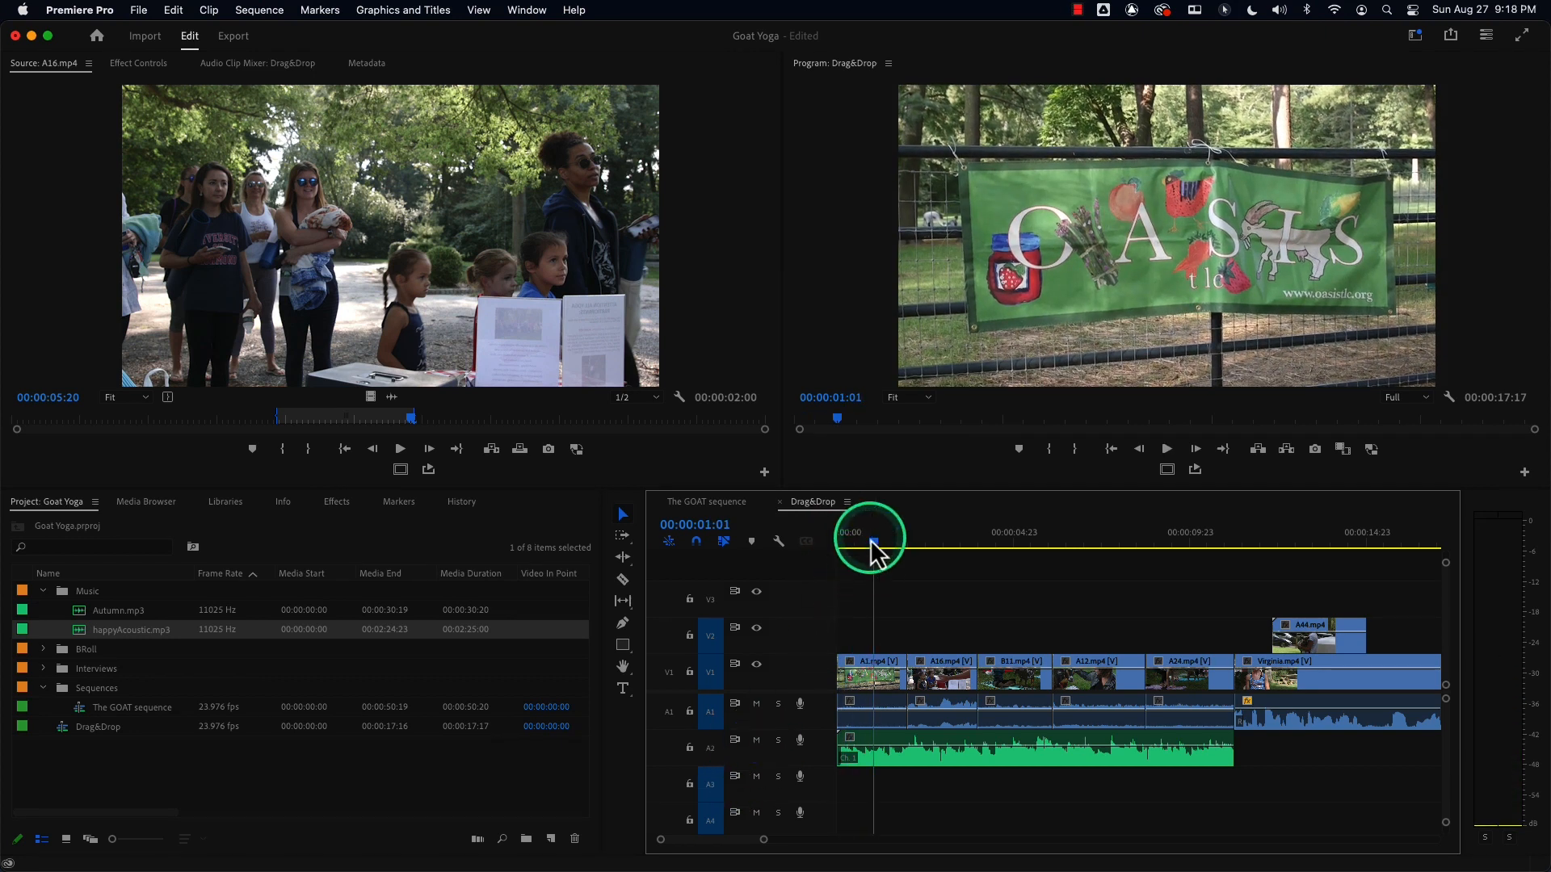
pyautogui.press('space')
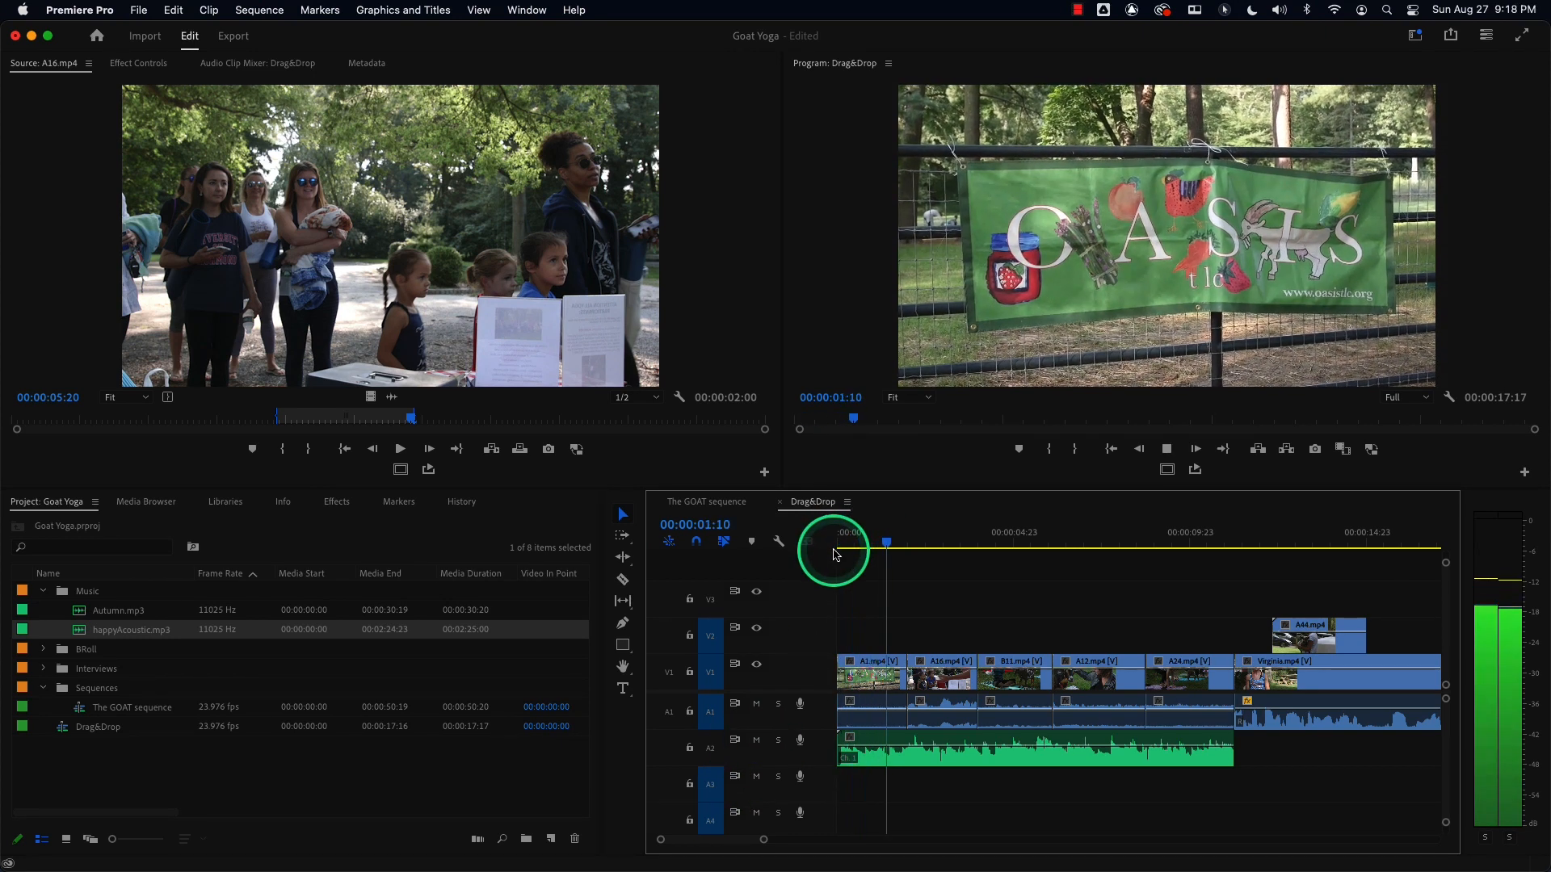
pyautogui.press('space')
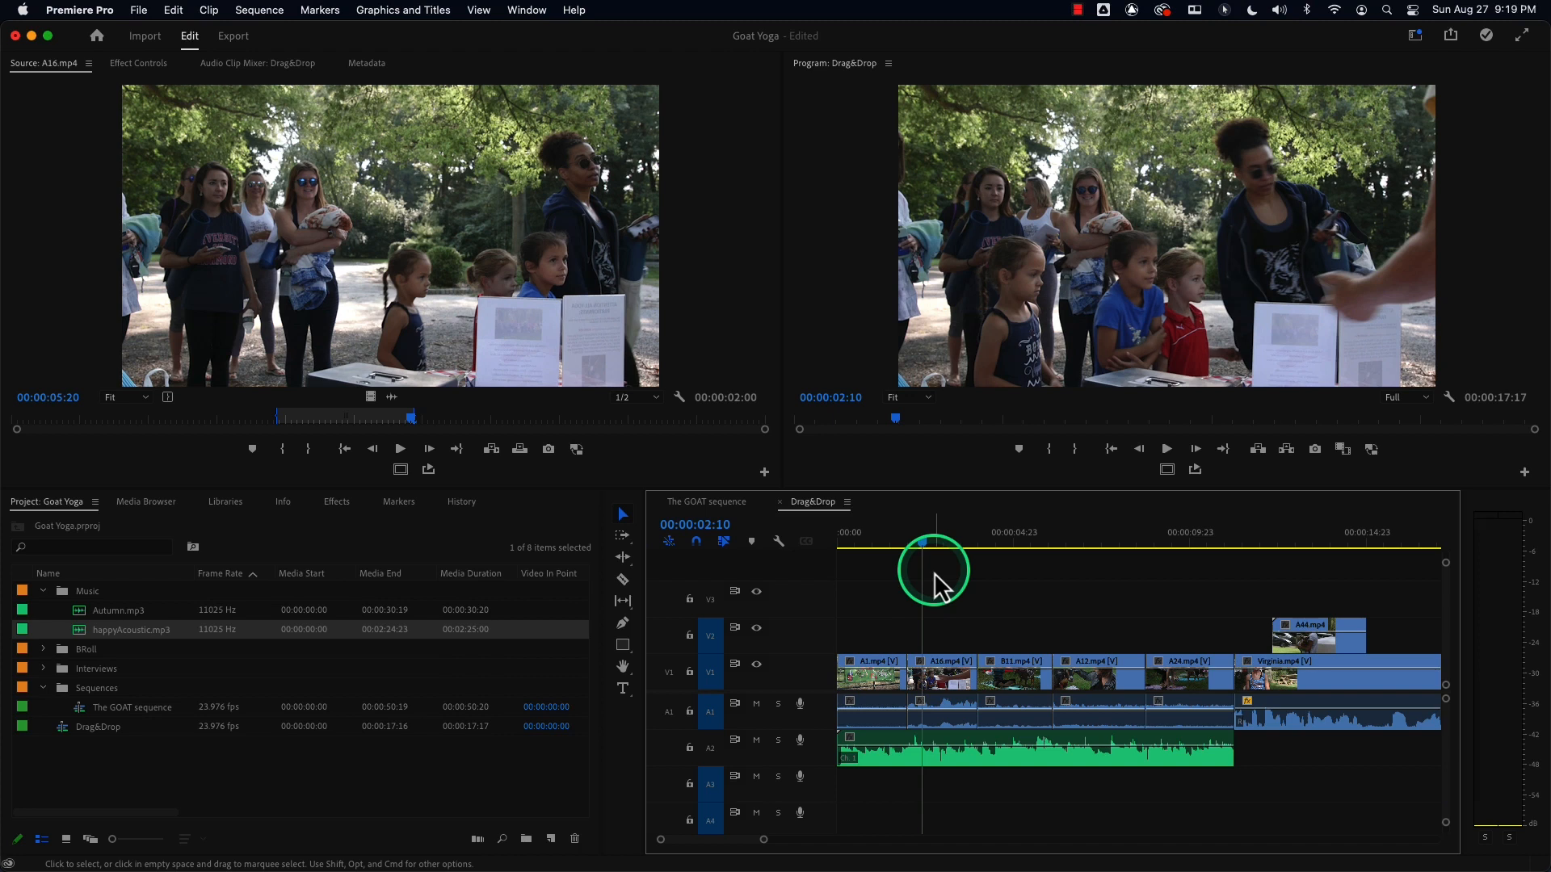
# Move the playhead to about 00:00:09:14 and insert-move A24.mp4 to the sequence start.
pyautogui.moveTo(923, 540); pyautogui.dragTo(1175, 532)
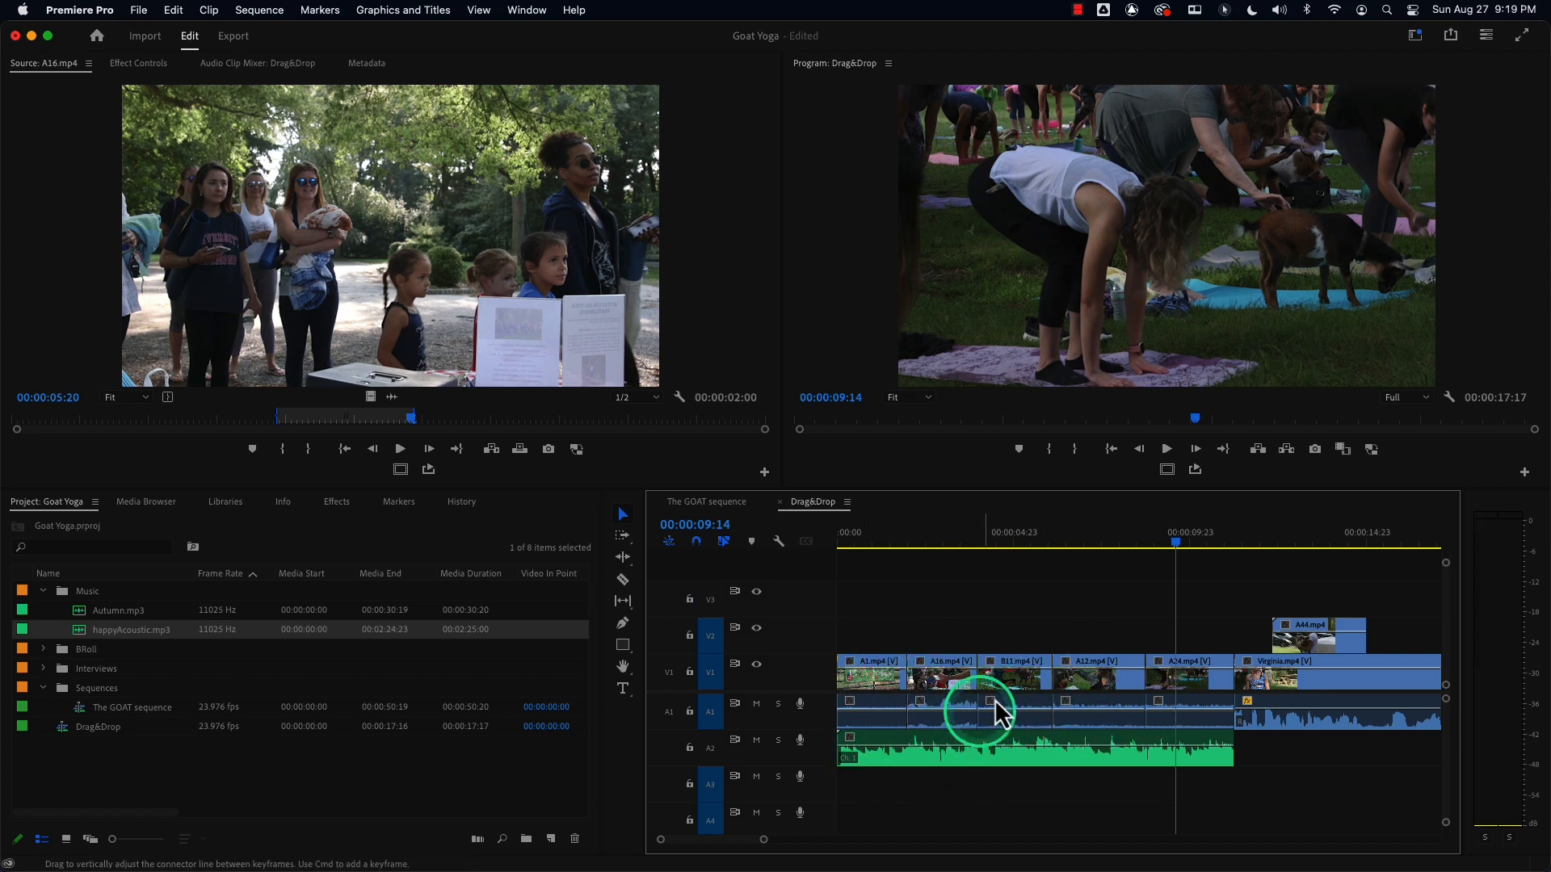
pyautogui.click(1184, 701)
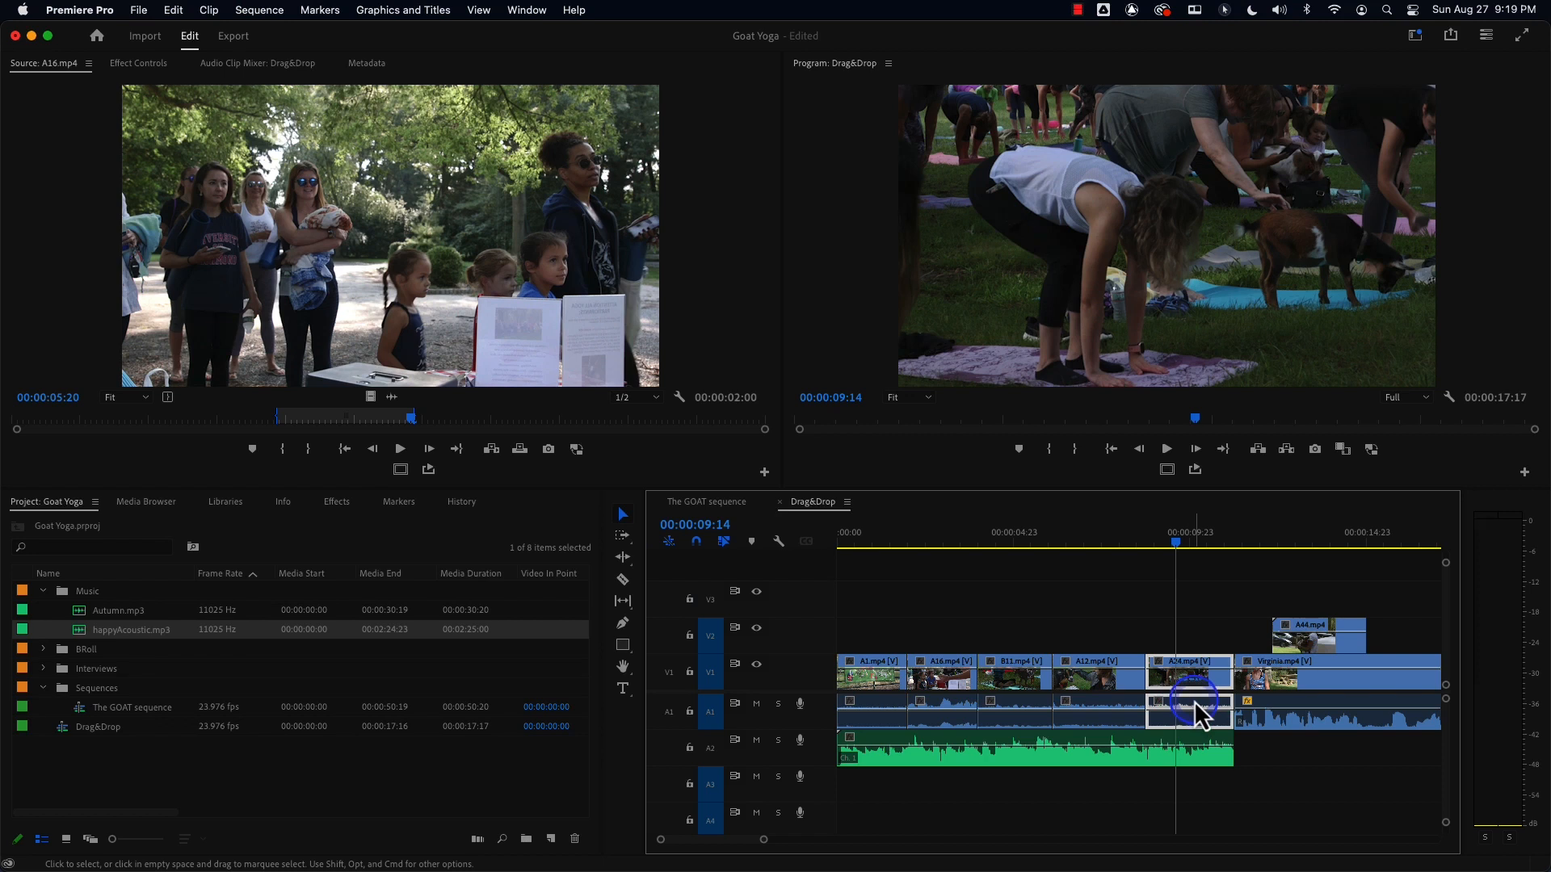
pyautogui.moveTo(1193, 701); pyautogui.dragTo(886, 712)
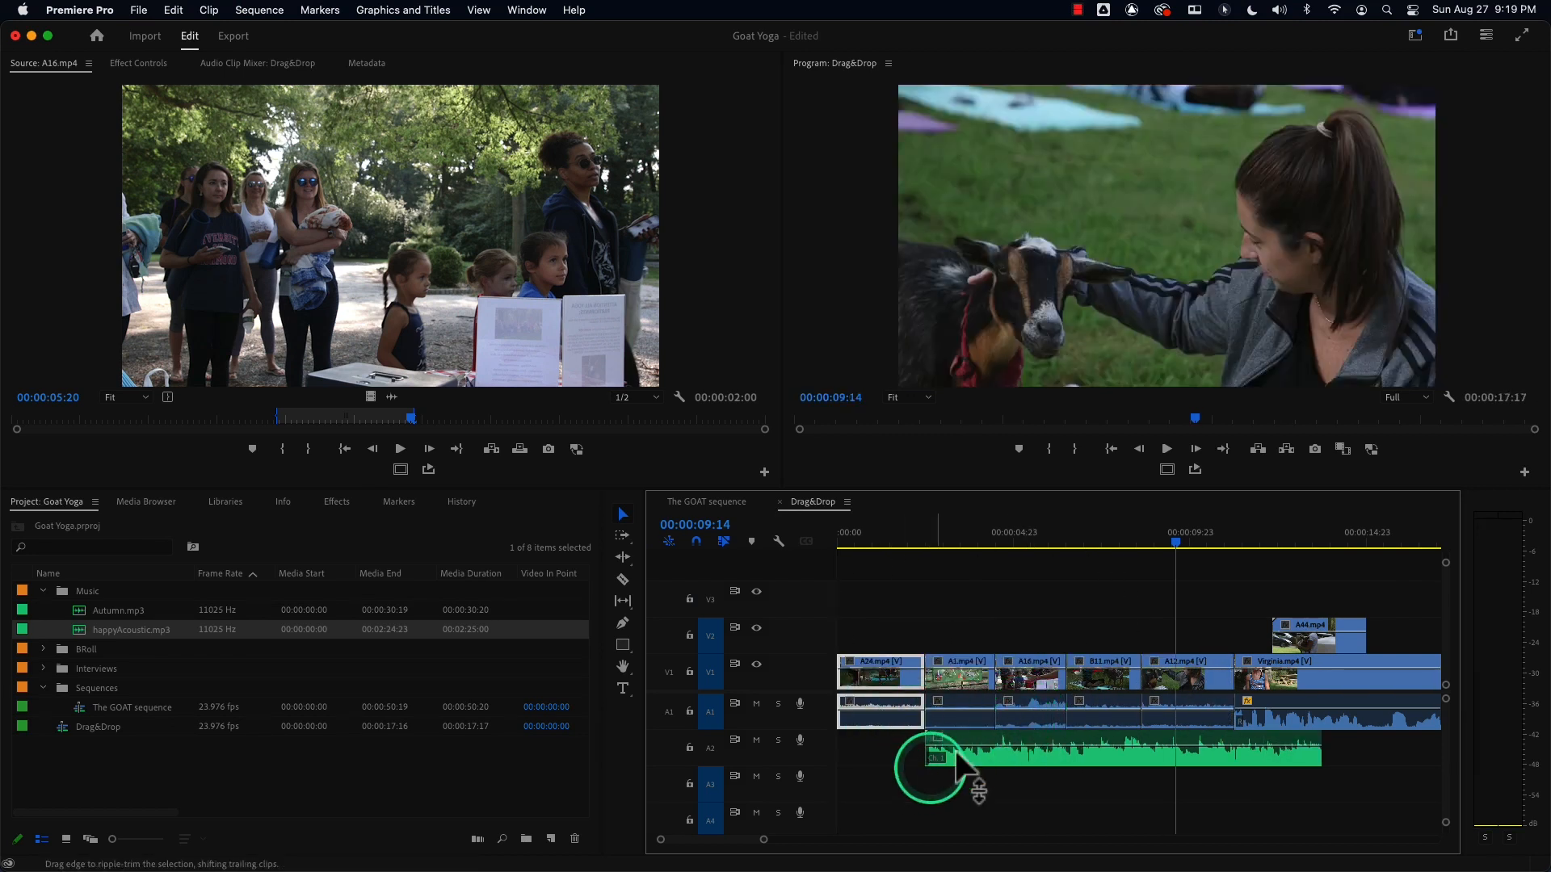
# Drag the music clip back to the start of A2, then undo both changes.
pyautogui.moveTo(959, 751); pyautogui.dragTo(893, 763)
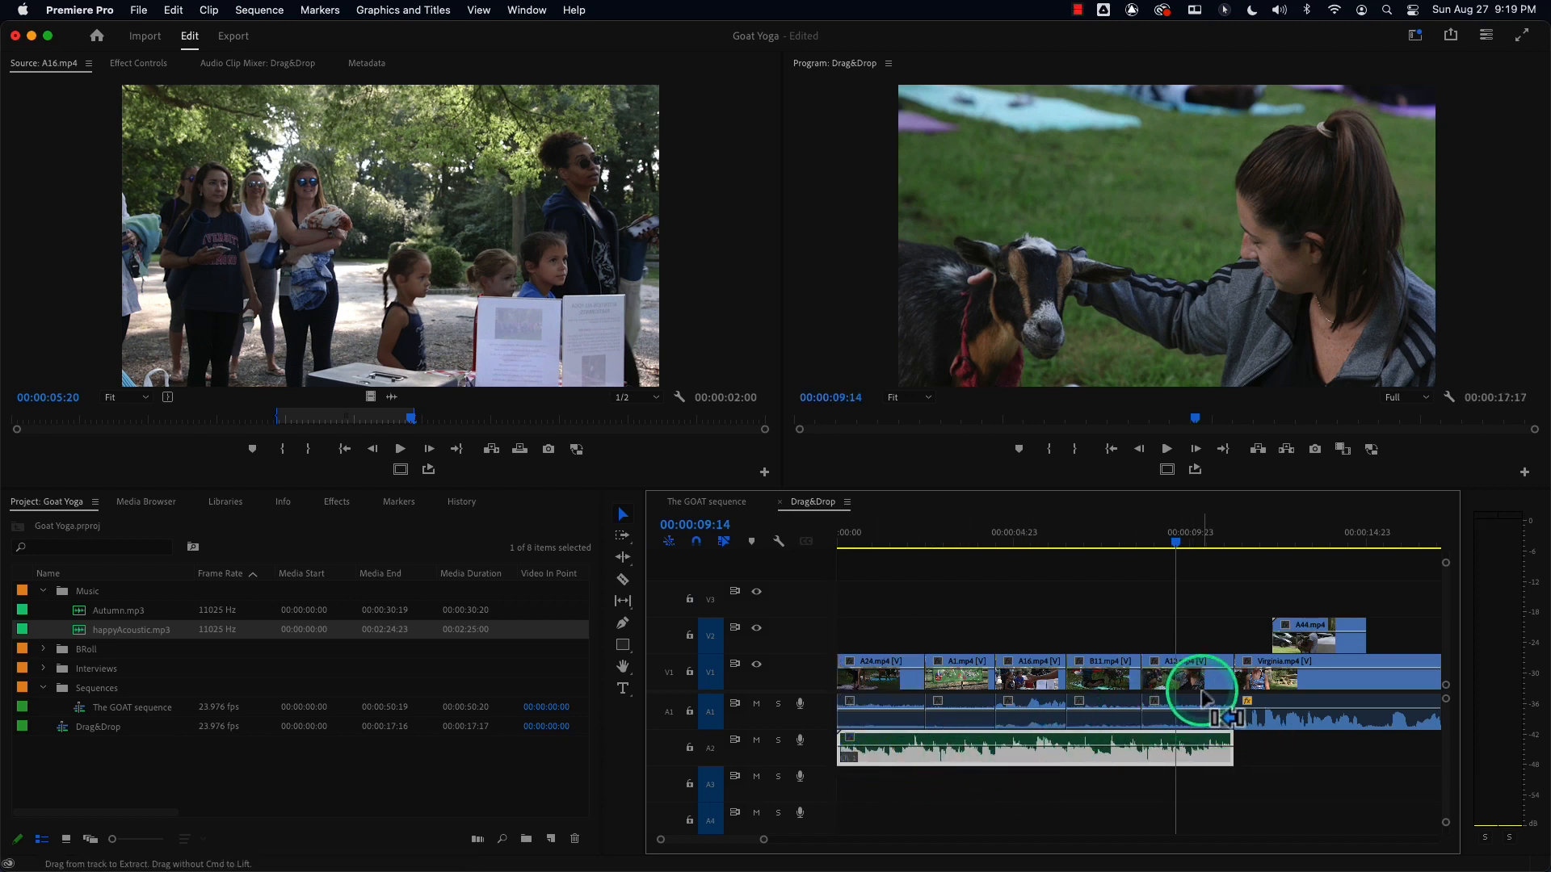
pyautogui.press('super+z')
pyautogui.press('super+z')
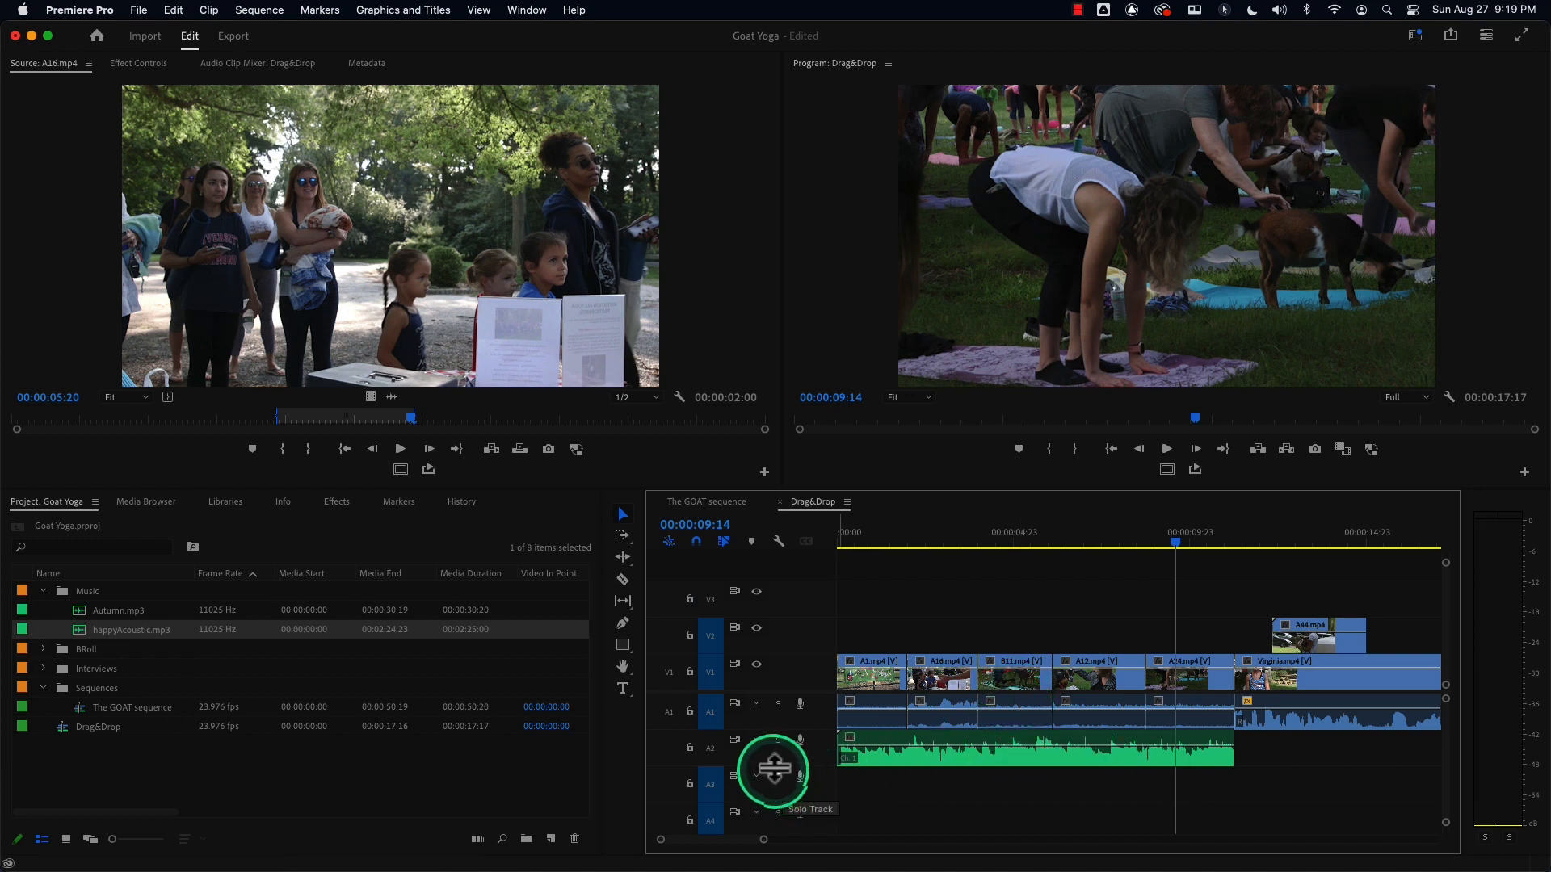
# Lock track A2 and insert-move A24.mp4 to the start of the sequence.
pyautogui.click(690, 749)
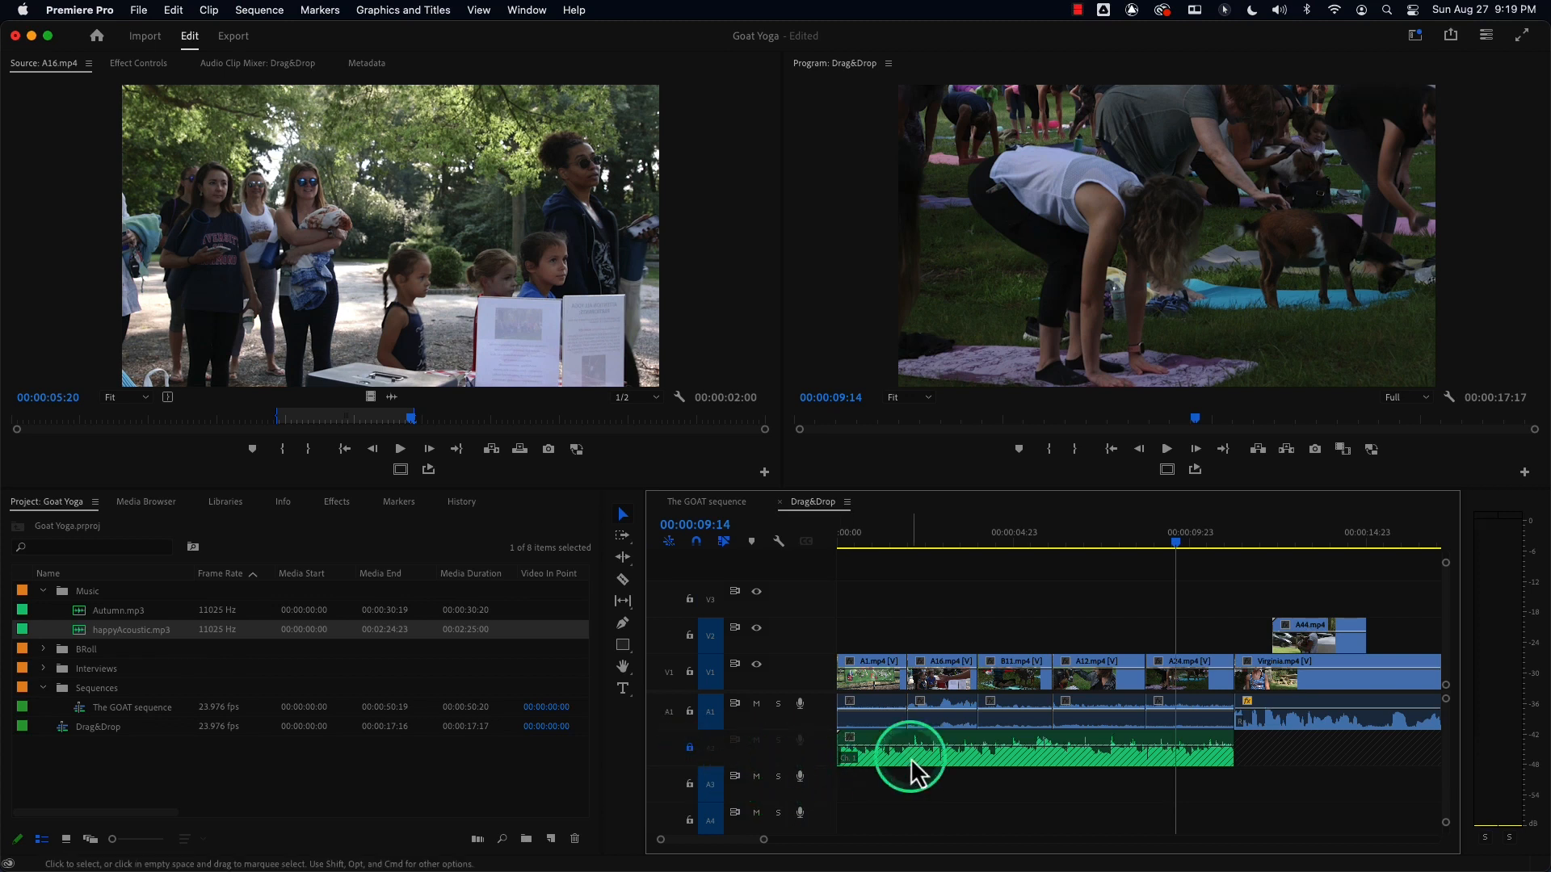
pyautogui.click(949, 741)
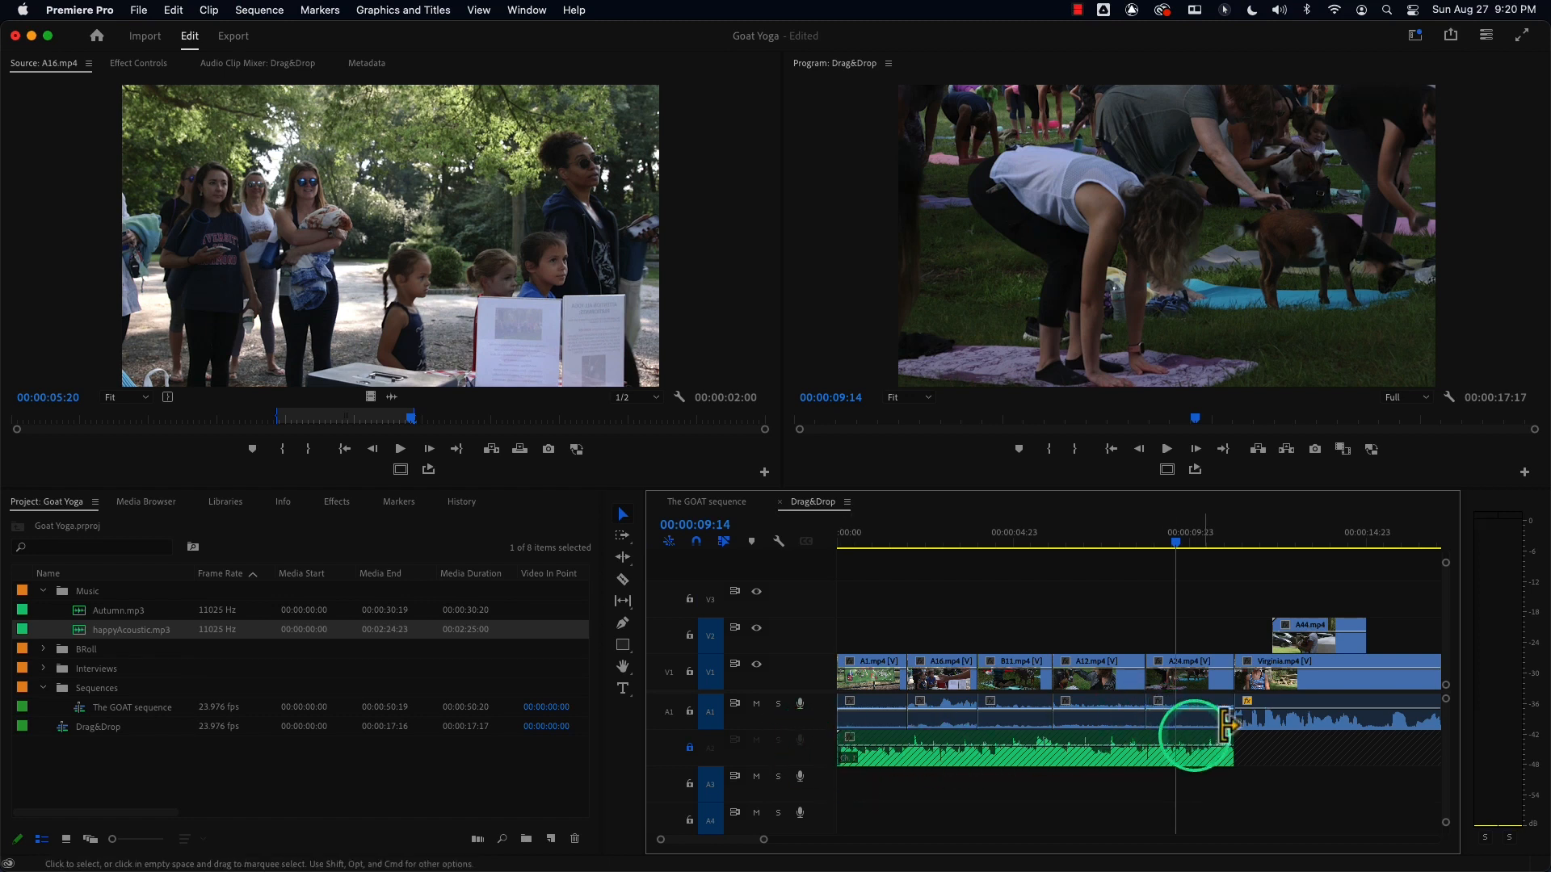
pyautogui.moveTo(1181, 725); pyautogui.dragTo(874, 716)
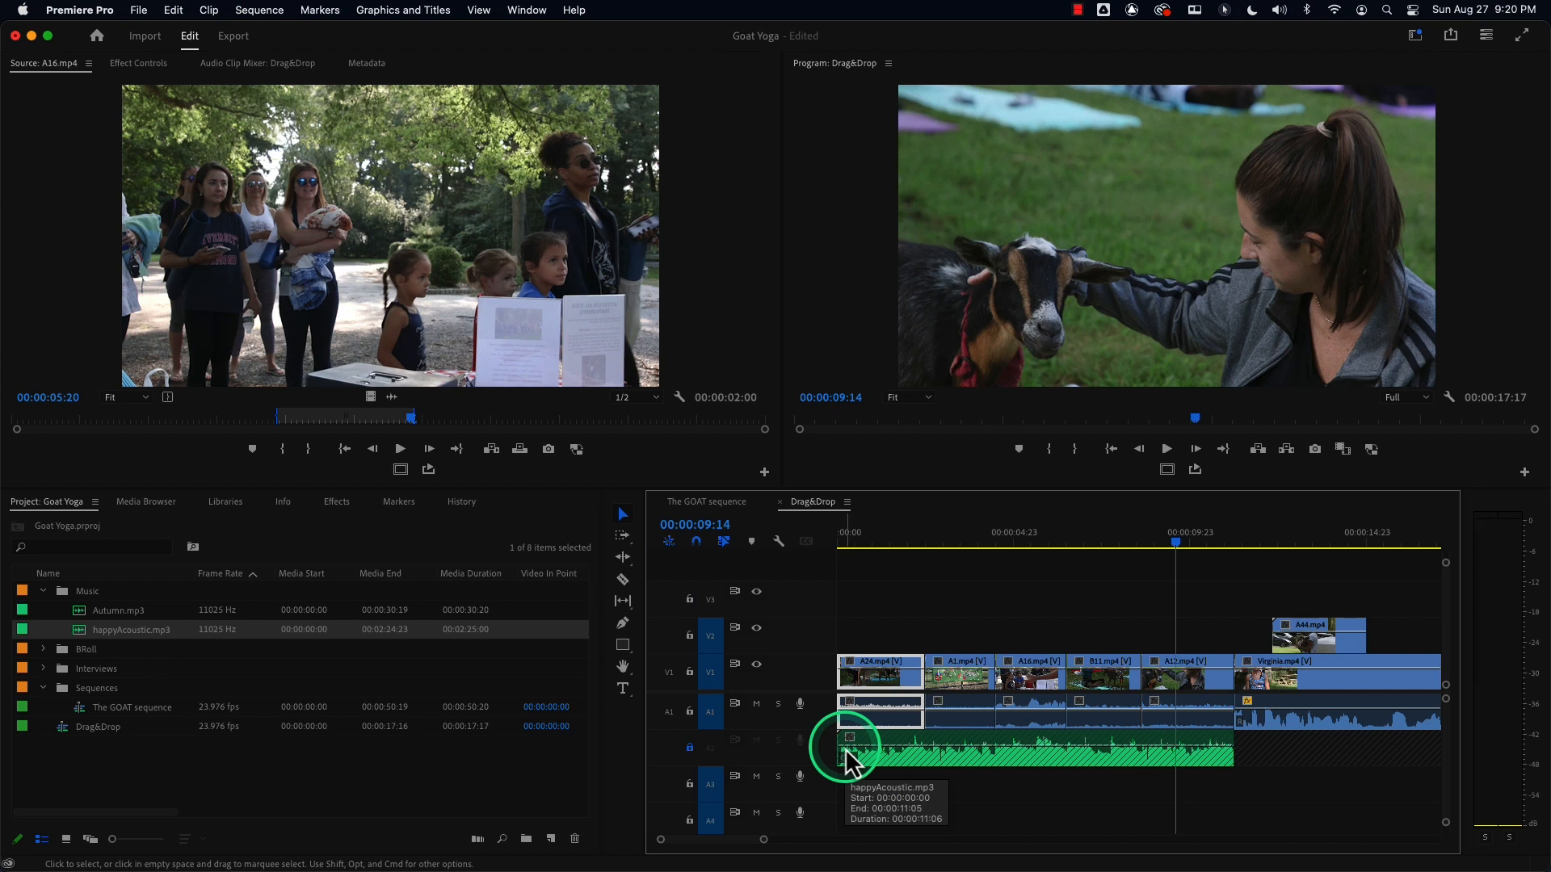
# Undo the A24.mp4 move and unlock track A2.
pyautogui.click(691, 749)
pyautogui.click(691, 749)
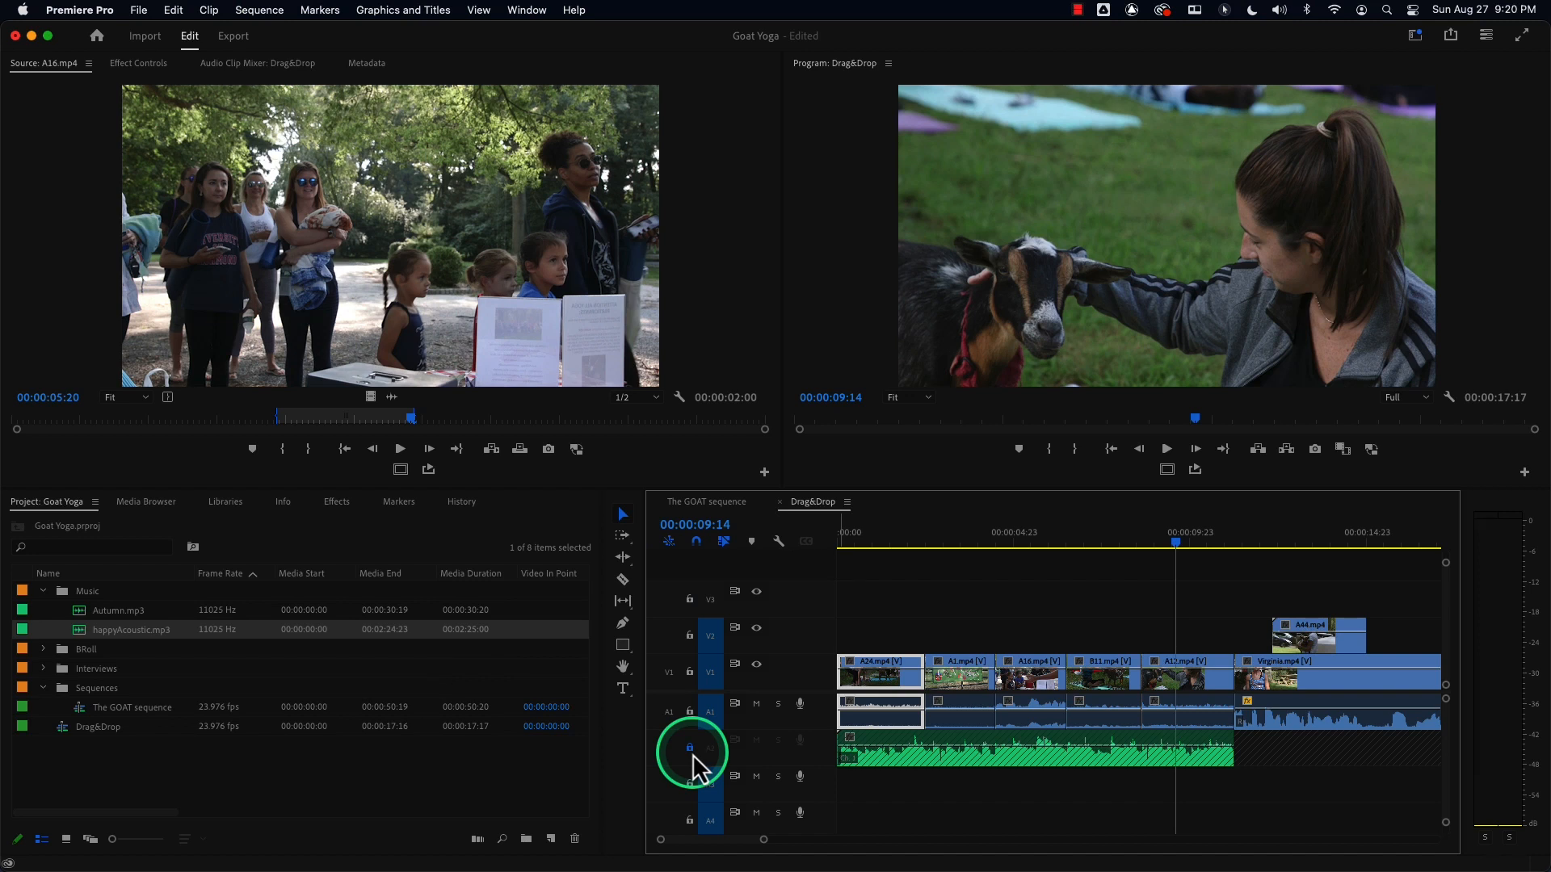
pyautogui.click(691, 749)
pyautogui.click(690, 749)
pyautogui.press('super+z')
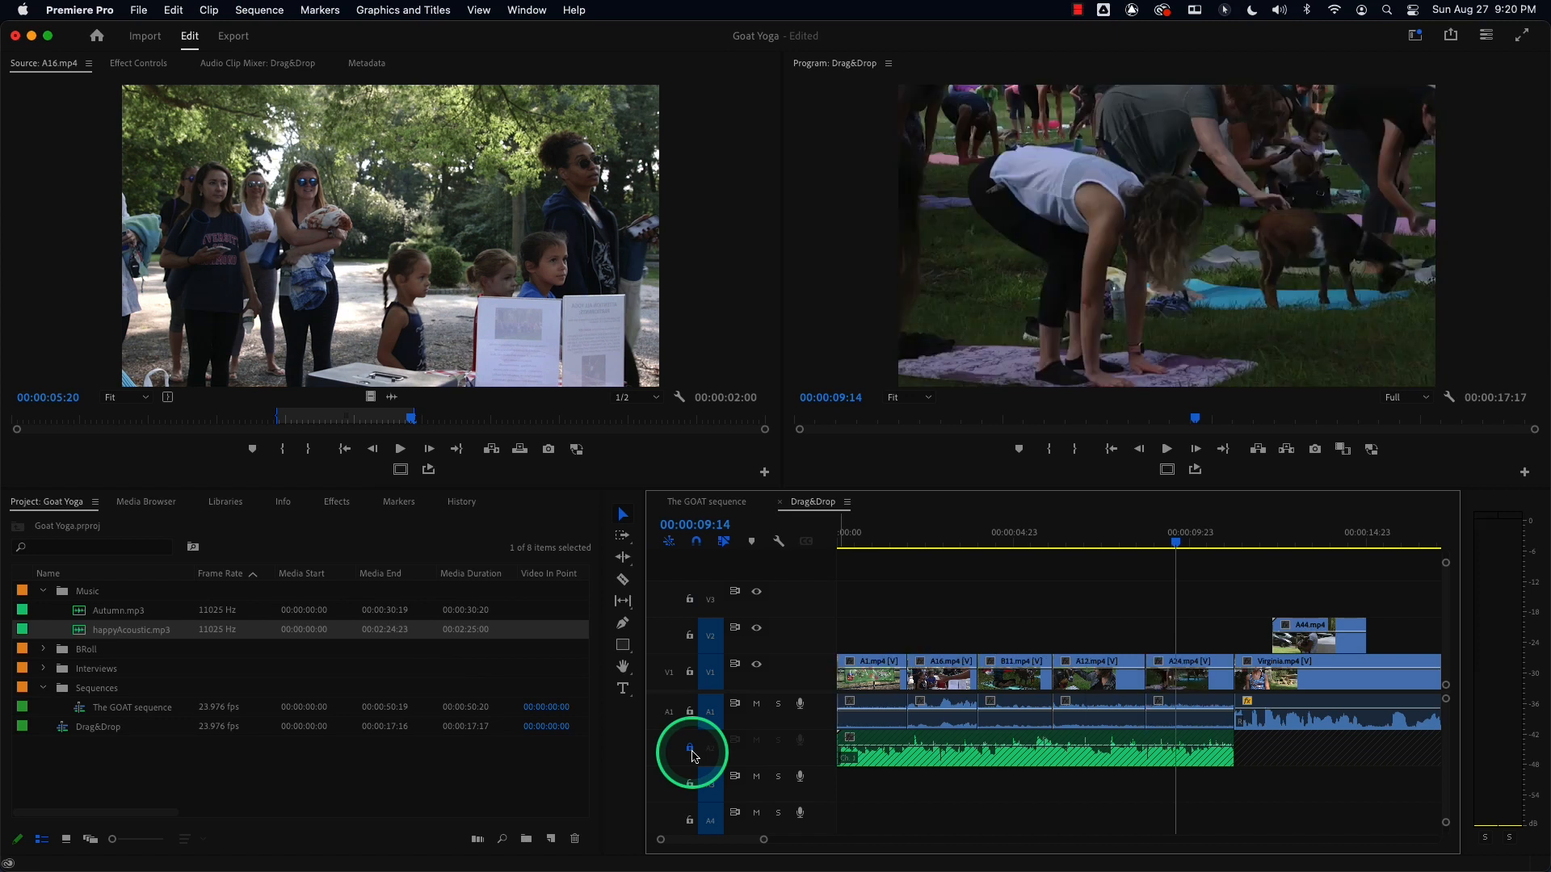
pyautogui.click(690, 749)
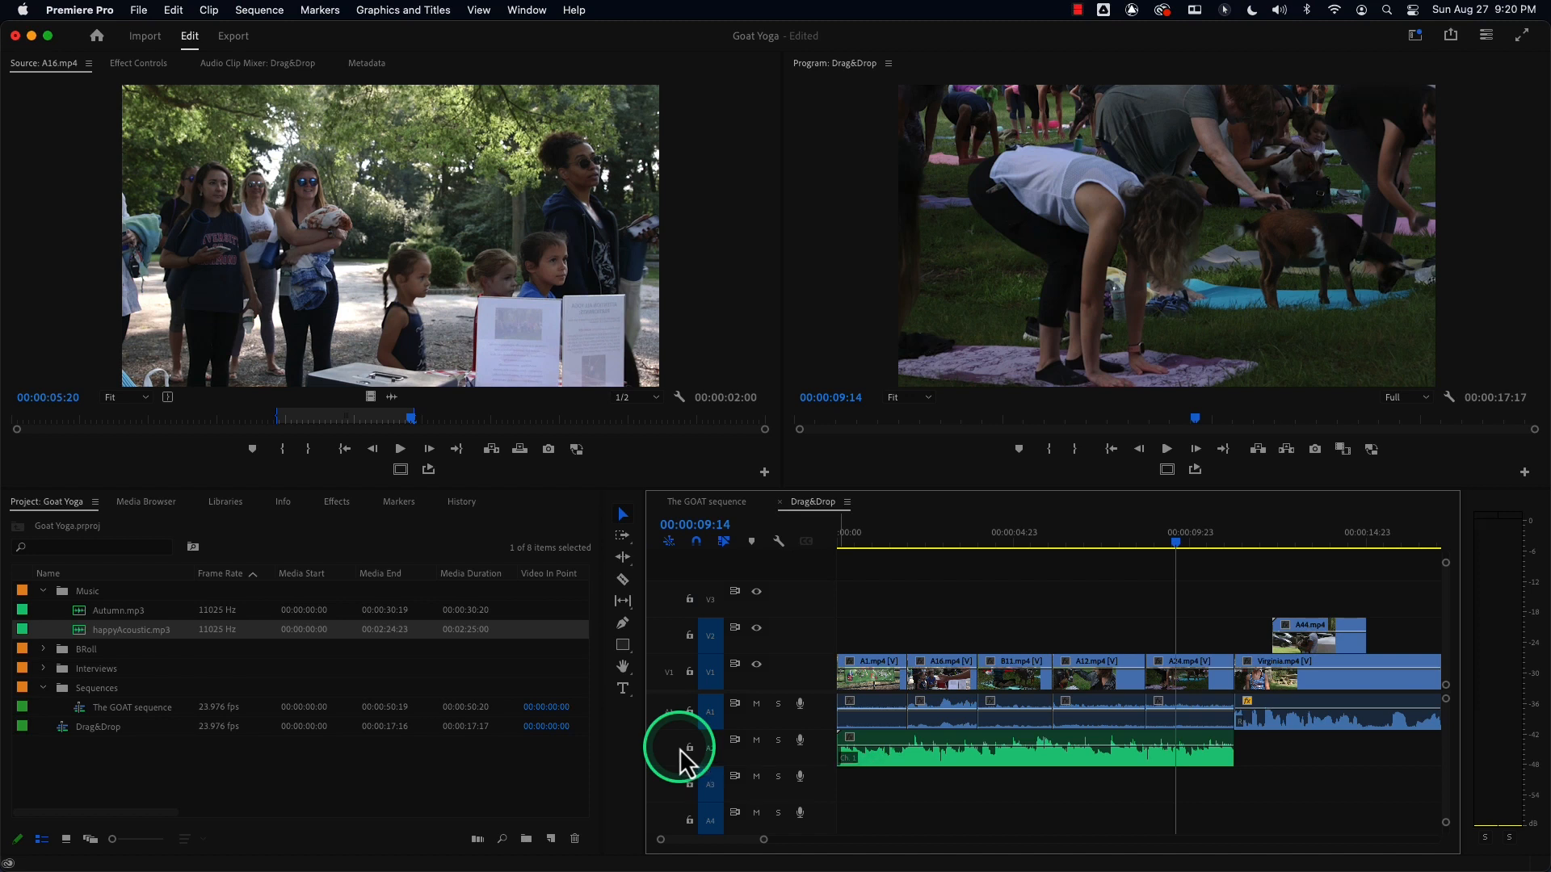
pyautogui.click(681, 751)
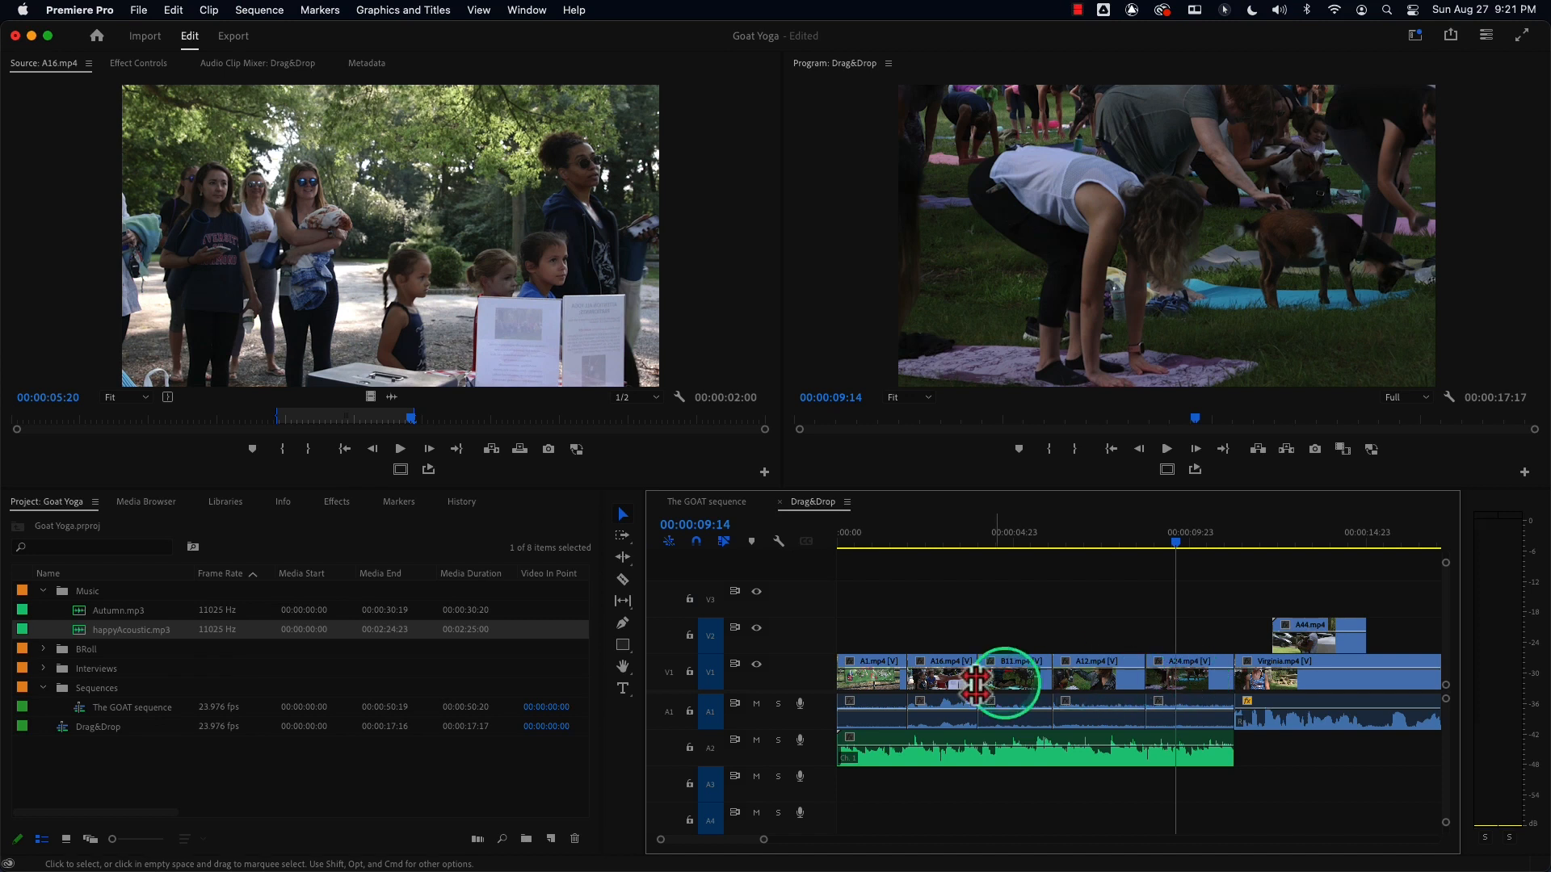
# Insert-move A24.mp4 to the start of the sequence again, then undo the move.
pyautogui.moveTo(1176, 681); pyautogui.dragTo(875, 689)
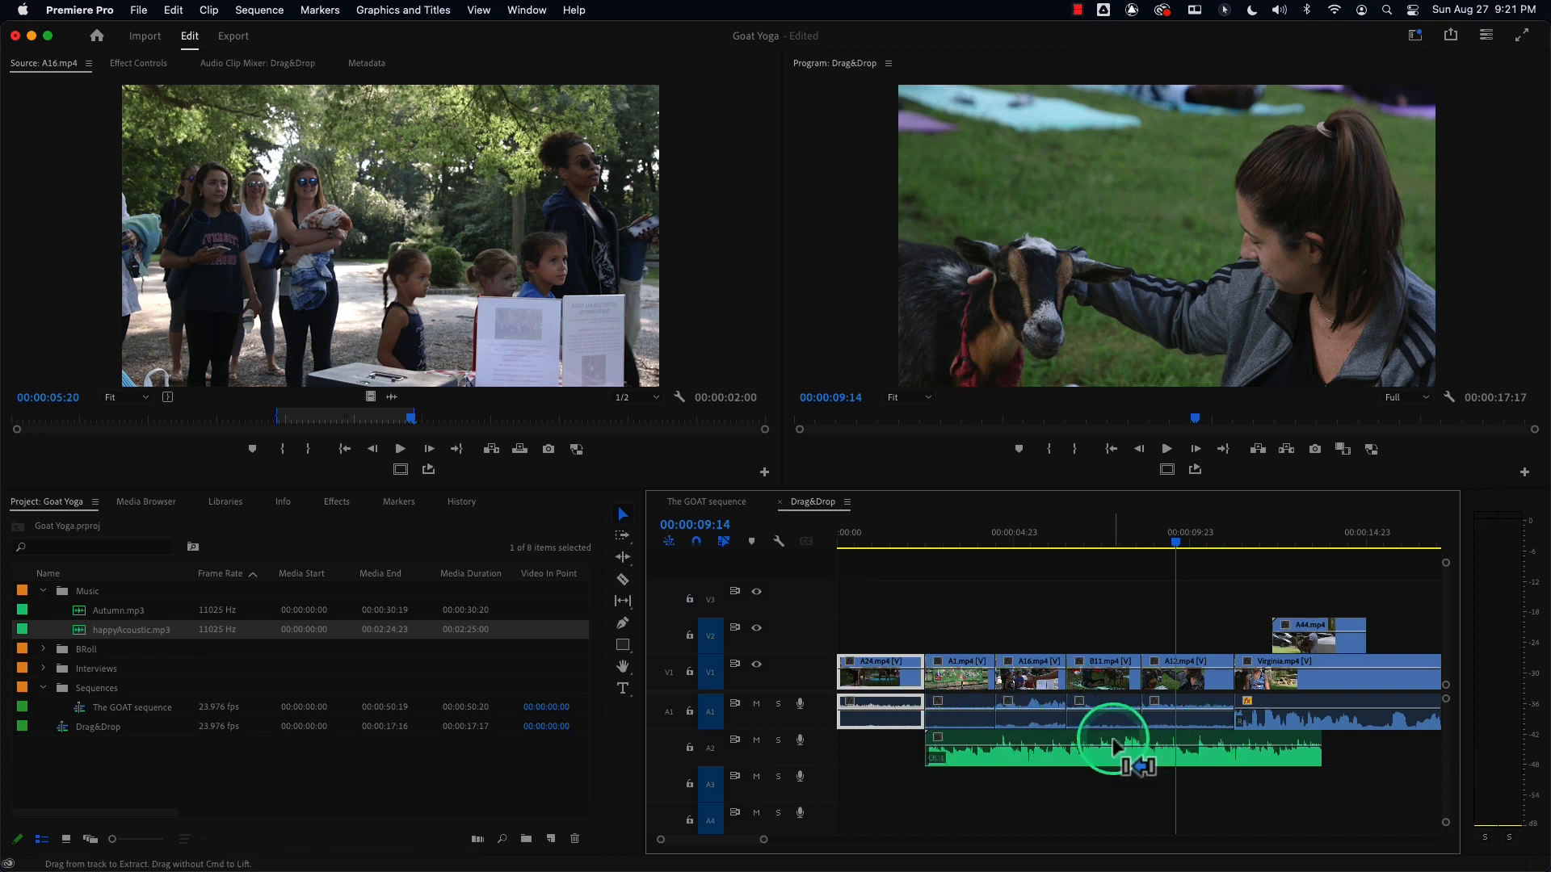
pyautogui.press('super+z')
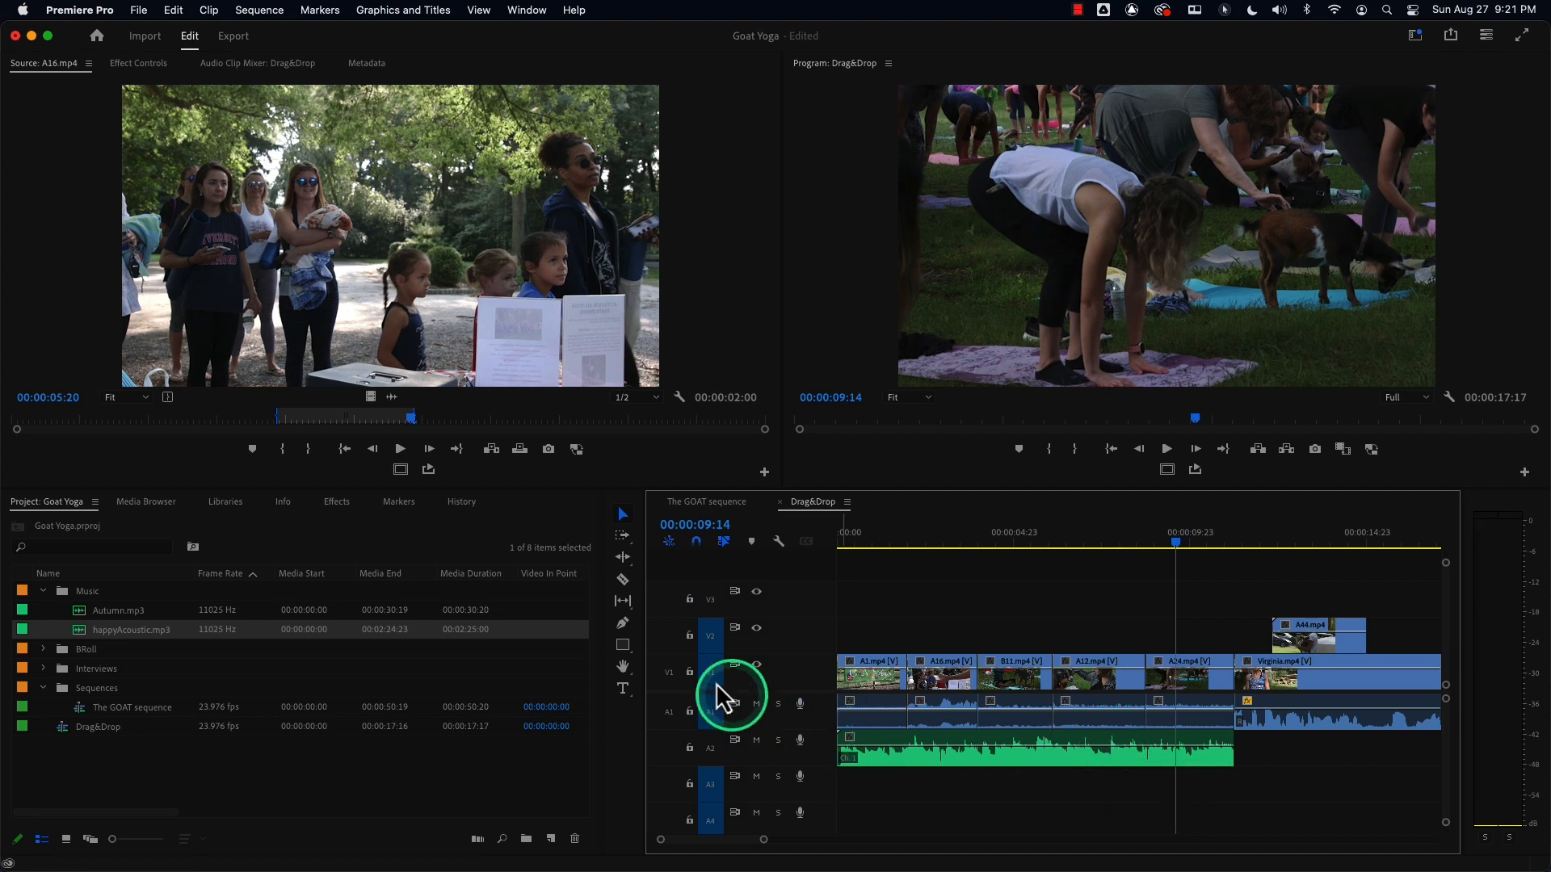
# Turn off sync lock on track V2 and audio tracks A1 through A4, then open and dismiss the V3 track menu.
pyautogui.click(735, 630)
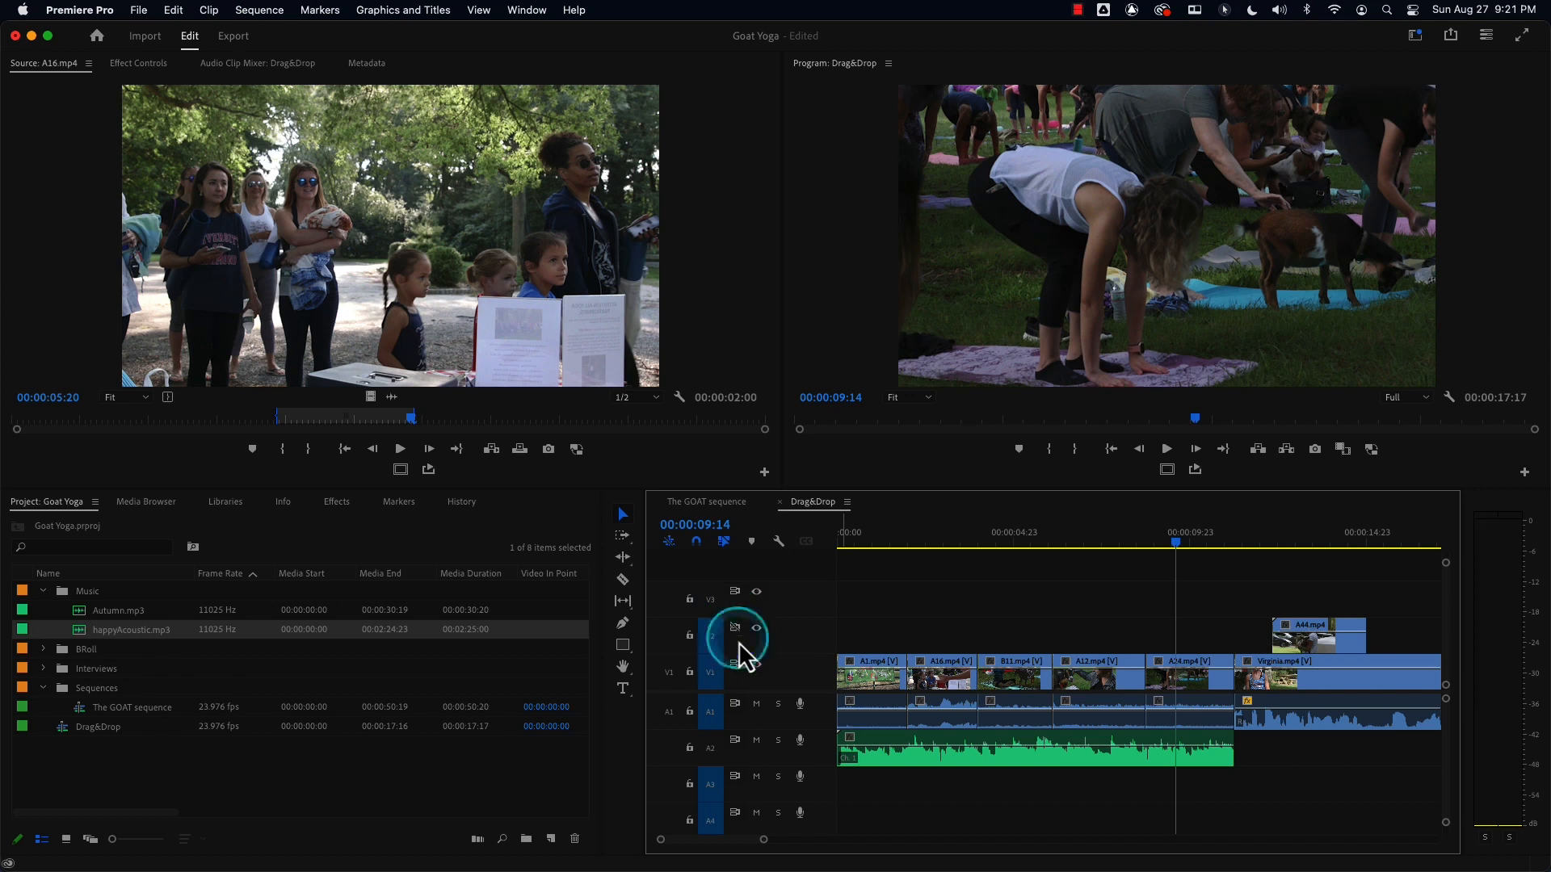
pyautogui.click(736, 699)
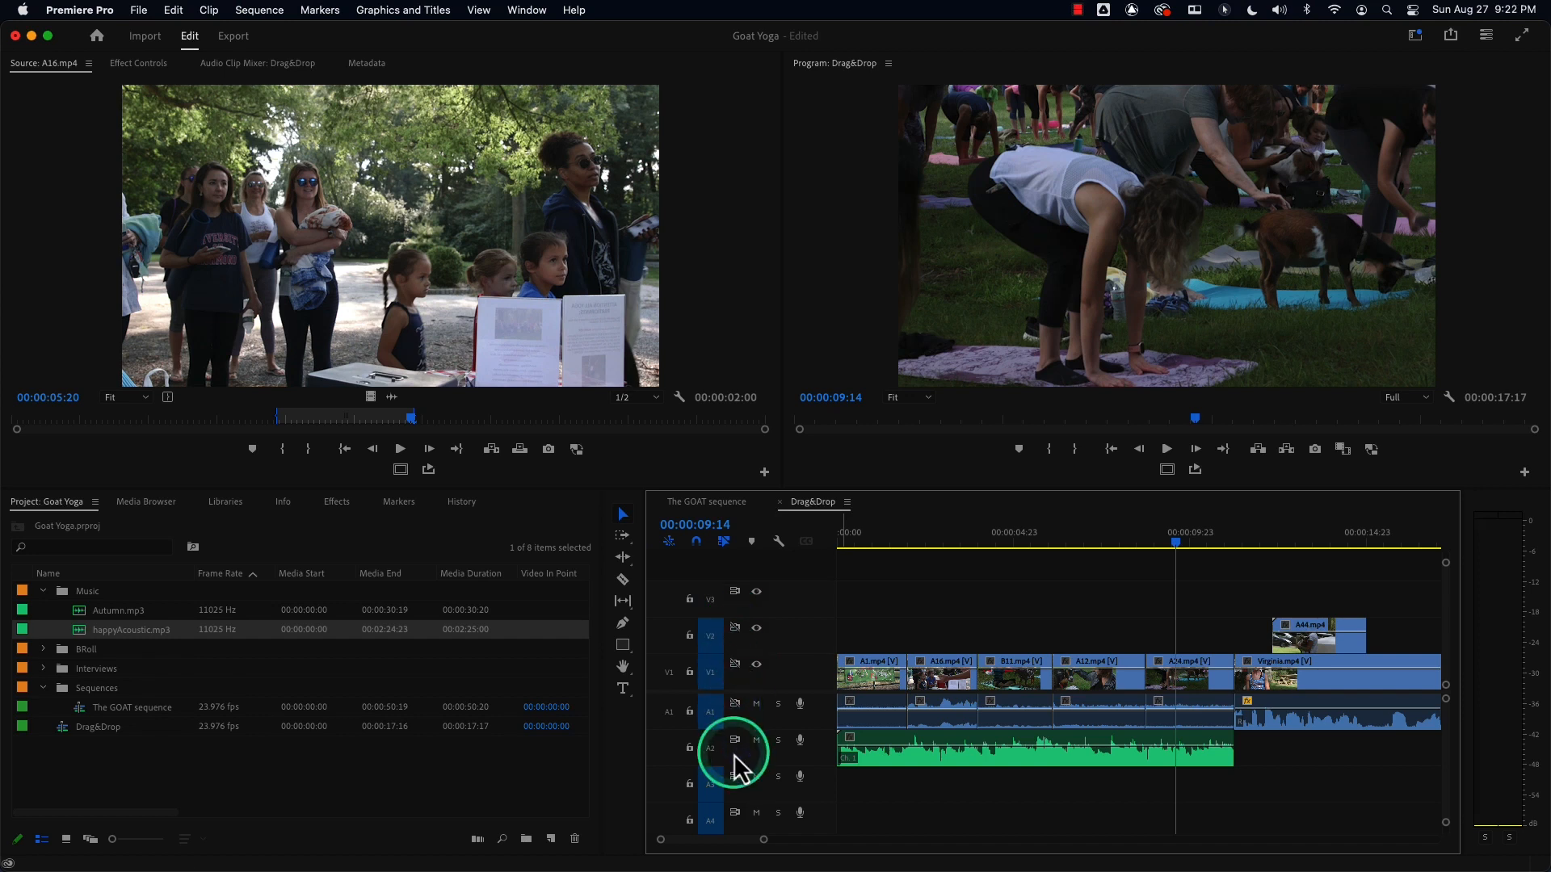
pyautogui.click(733, 742)
pyautogui.click(737, 777)
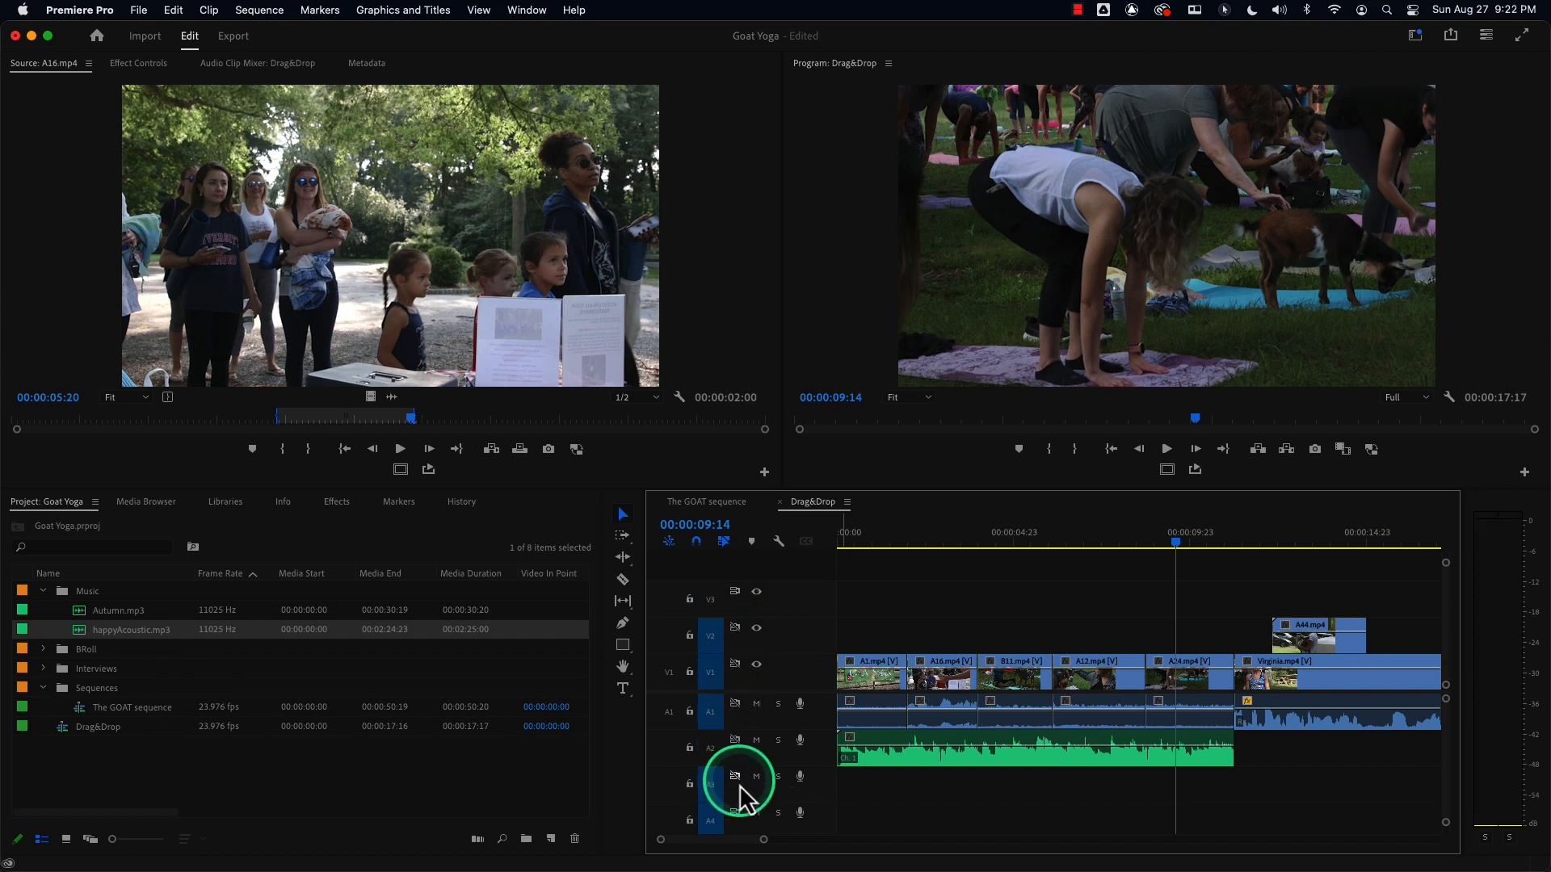
pyautogui.click(735, 814)
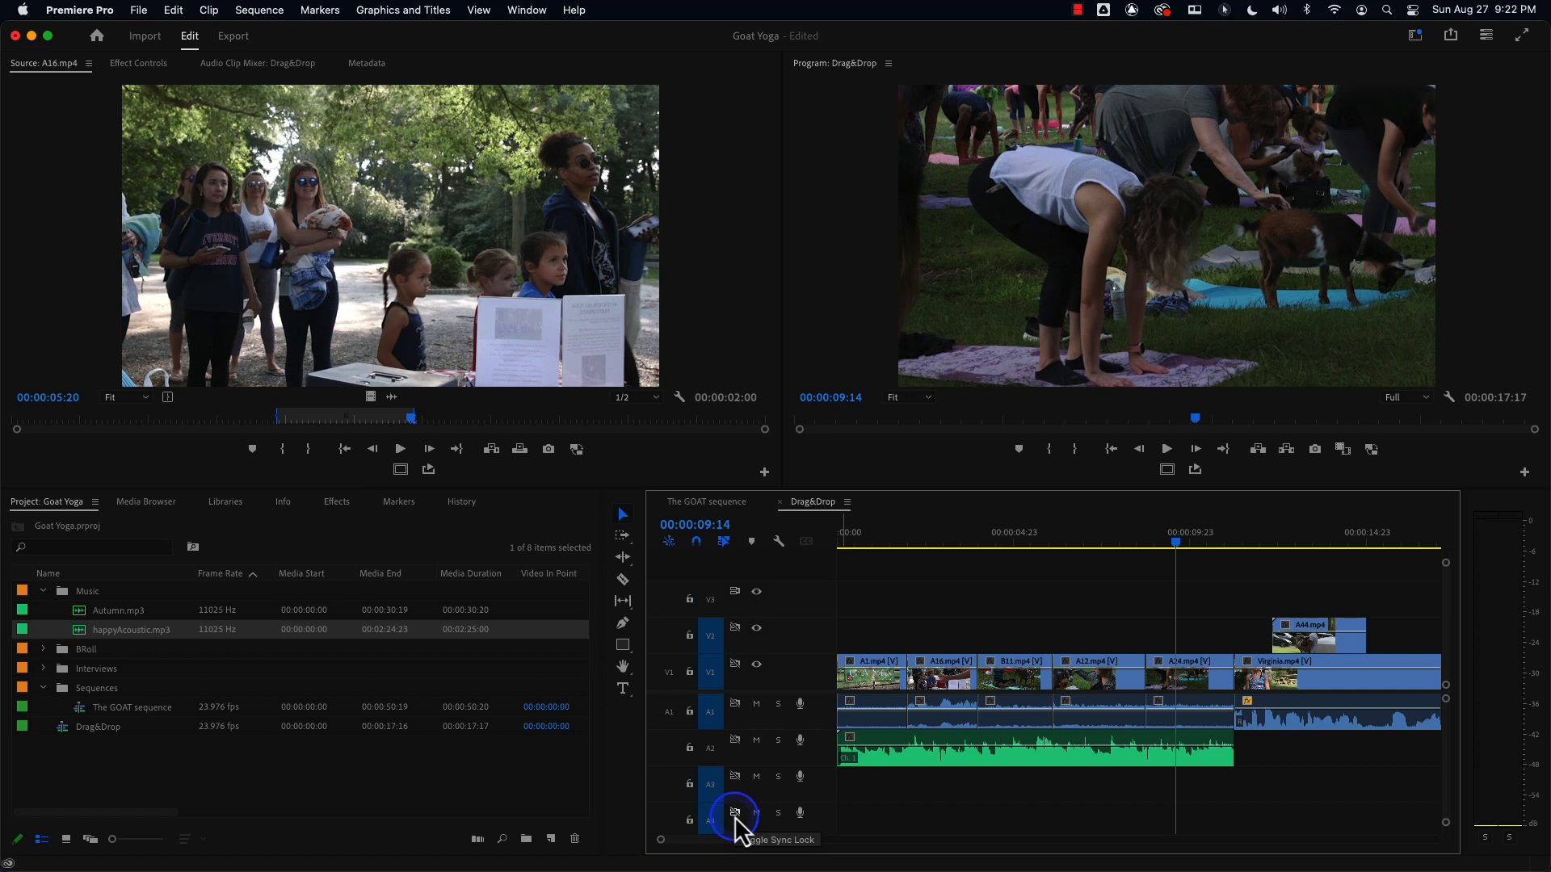
pyautogui.rightClick(737, 598)
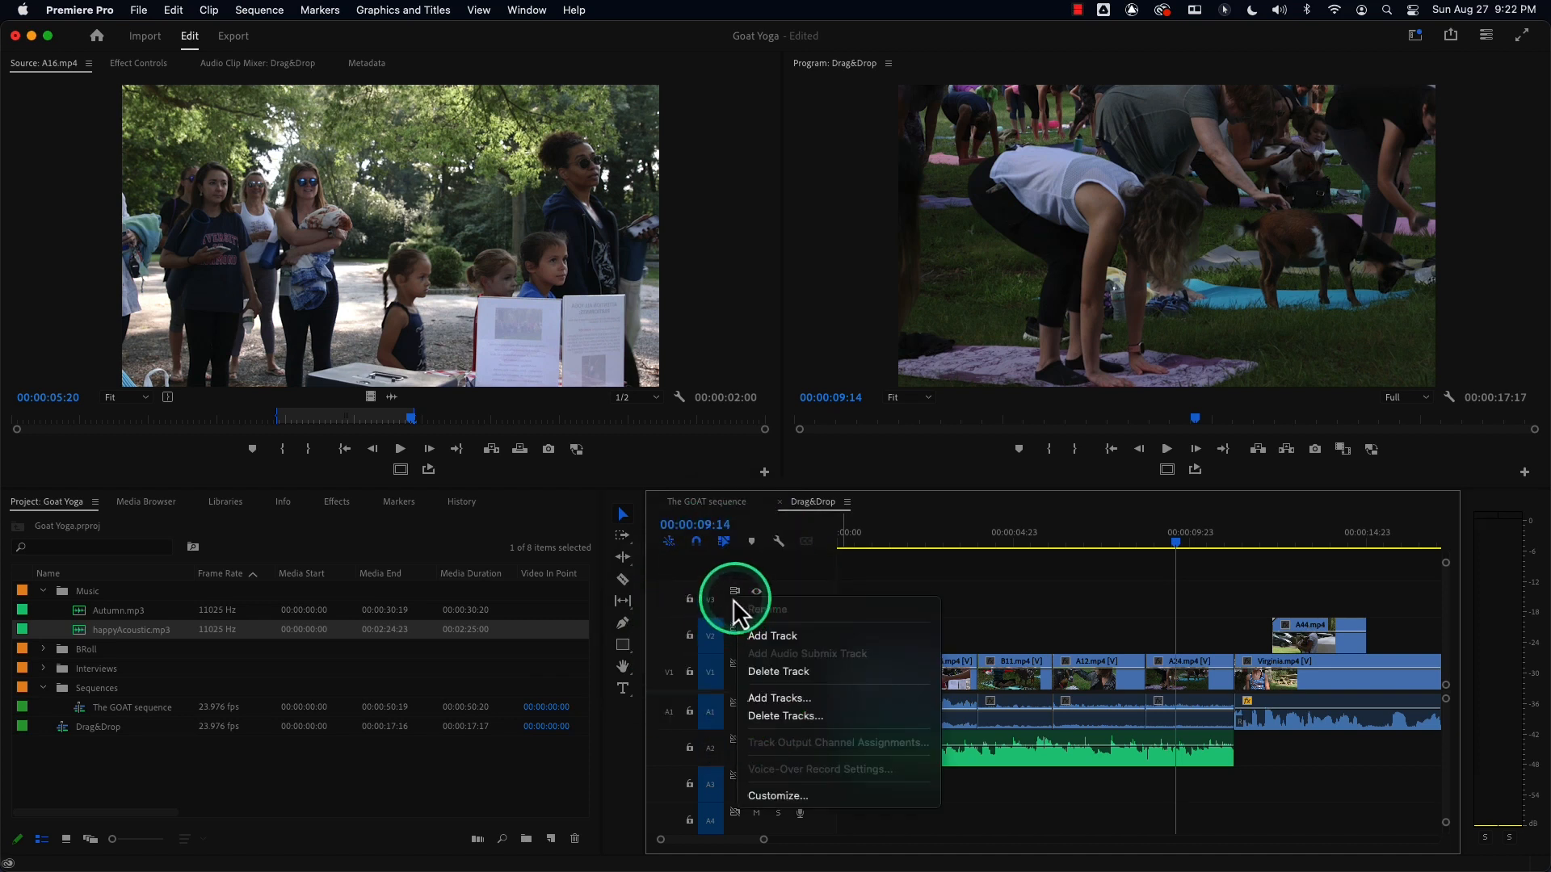
pyautogui.click(736, 620)
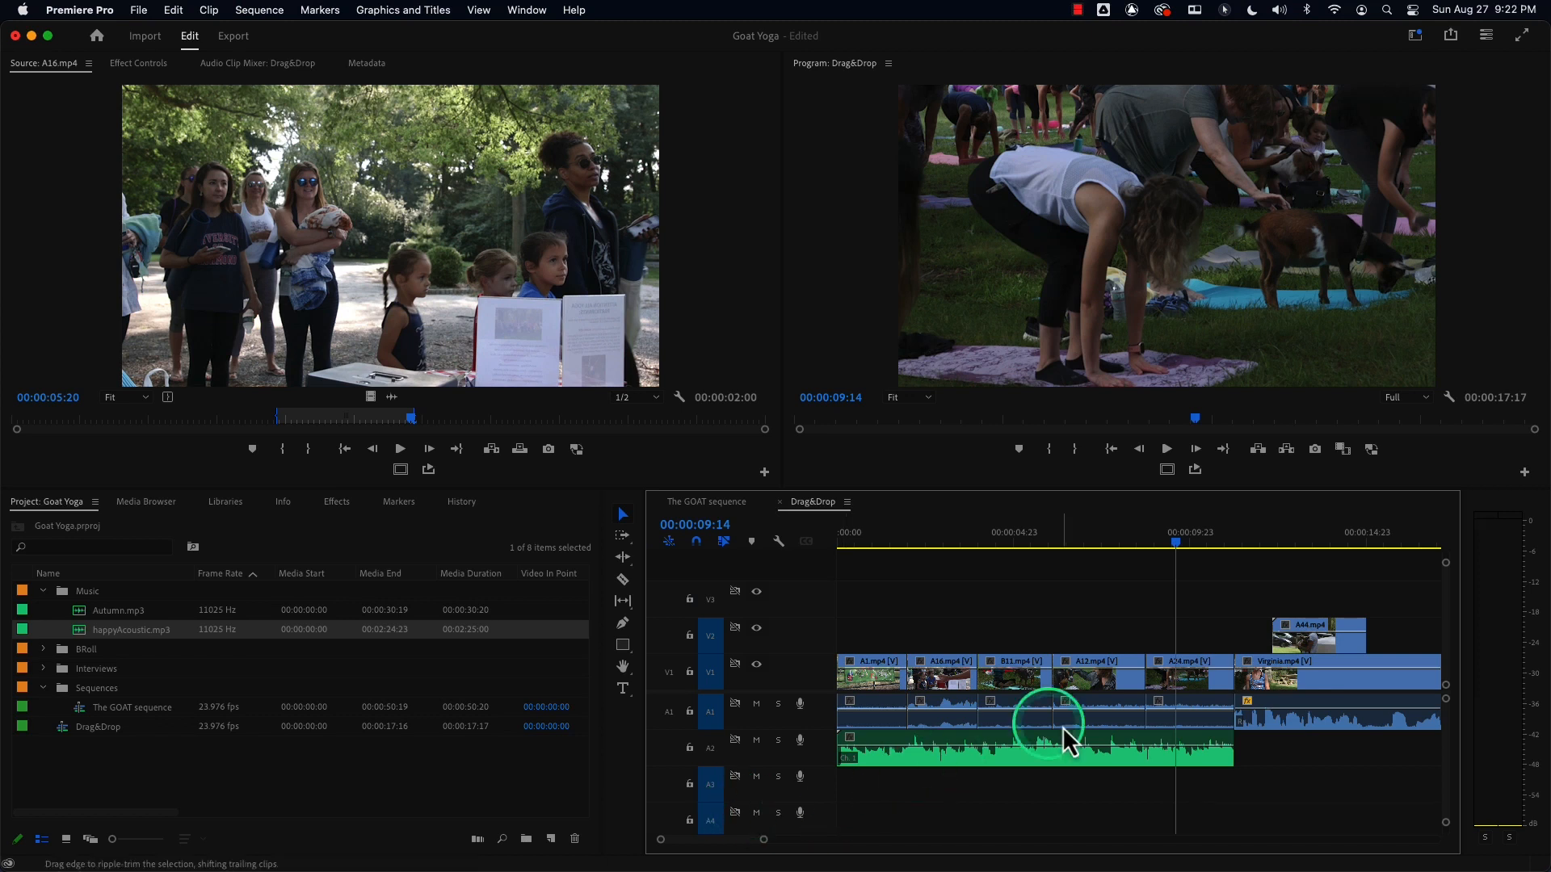
# Insert-move A24.mp4 to the start of the sequence with sync lock off.
pyautogui.click(1200, 690)
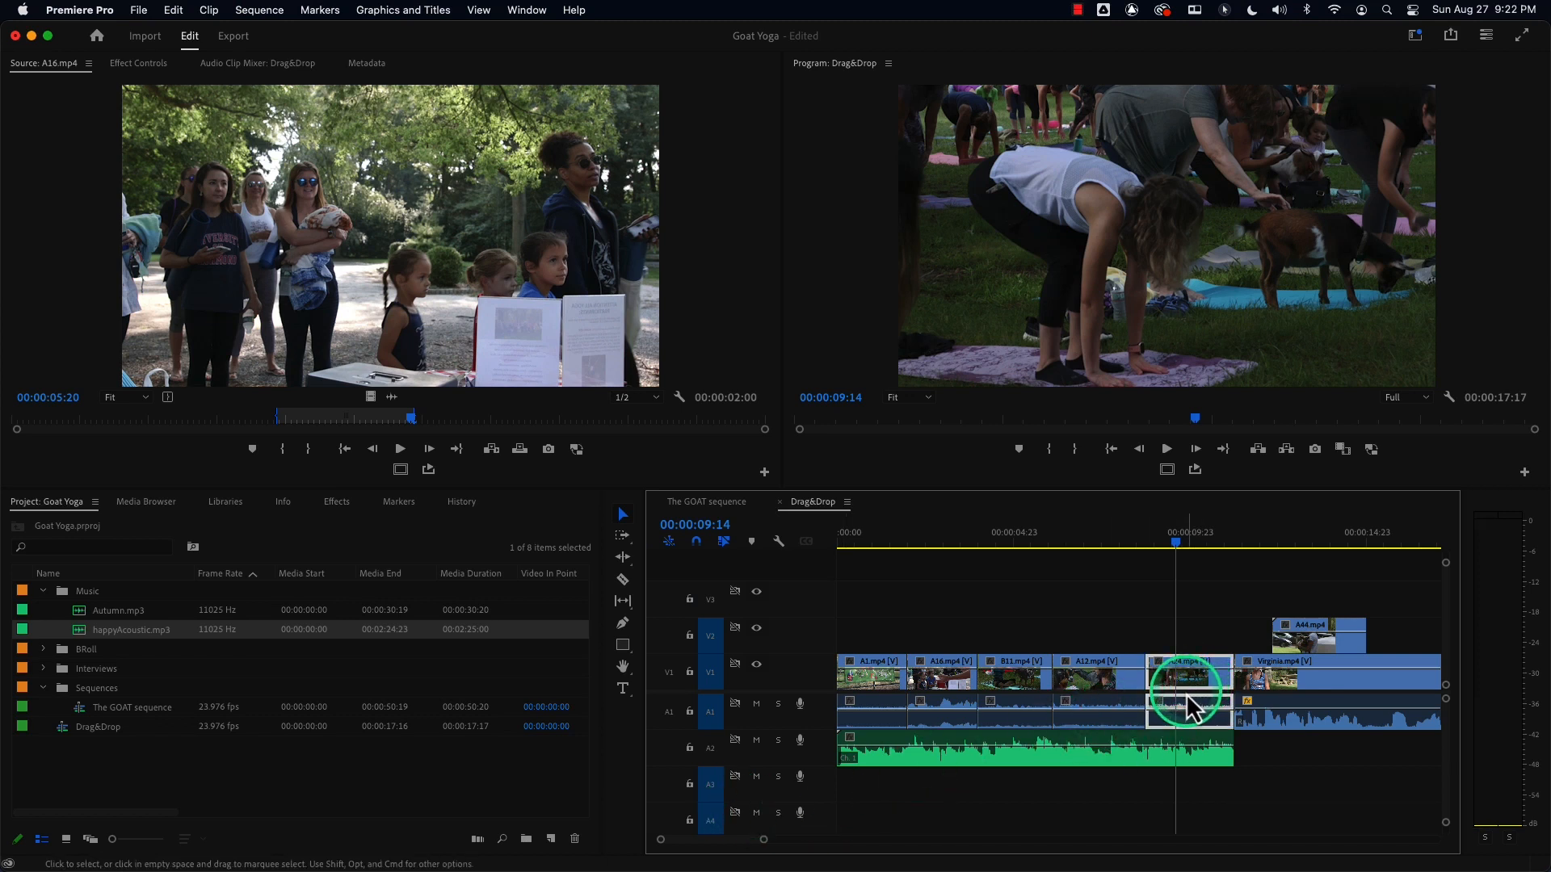
pyautogui.moveTo(1194, 683); pyautogui.dragTo(878, 678)
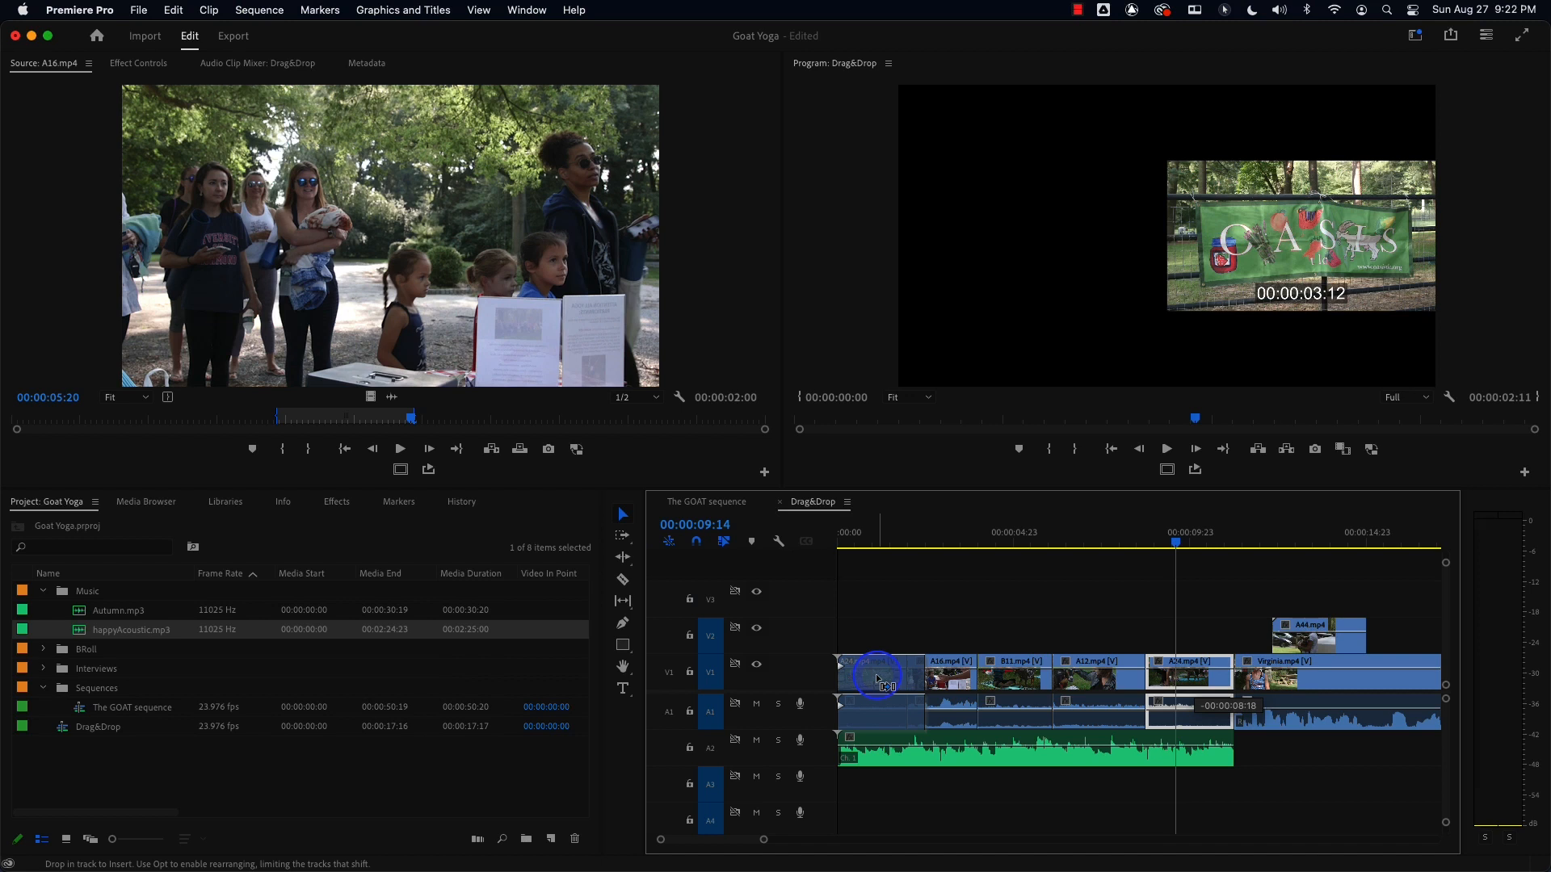
pyautogui.moveTo(878, 678); pyautogui.dragTo(878, 678)
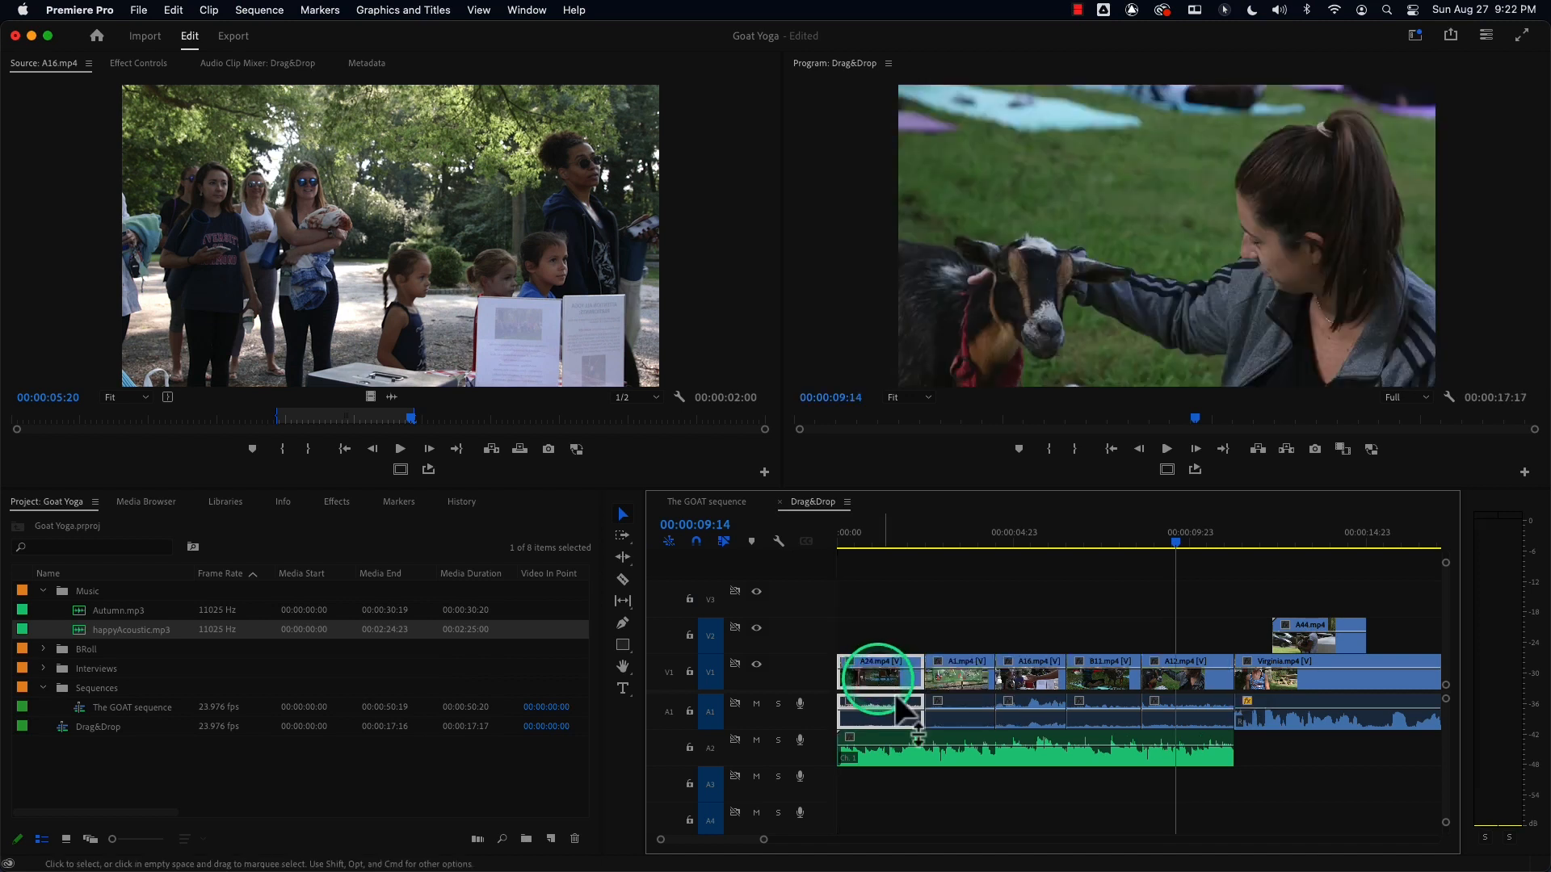
# Lock and unlock track A2, then undo both lock toggles.
pyautogui.click(690, 748)
pyautogui.click(689, 748)
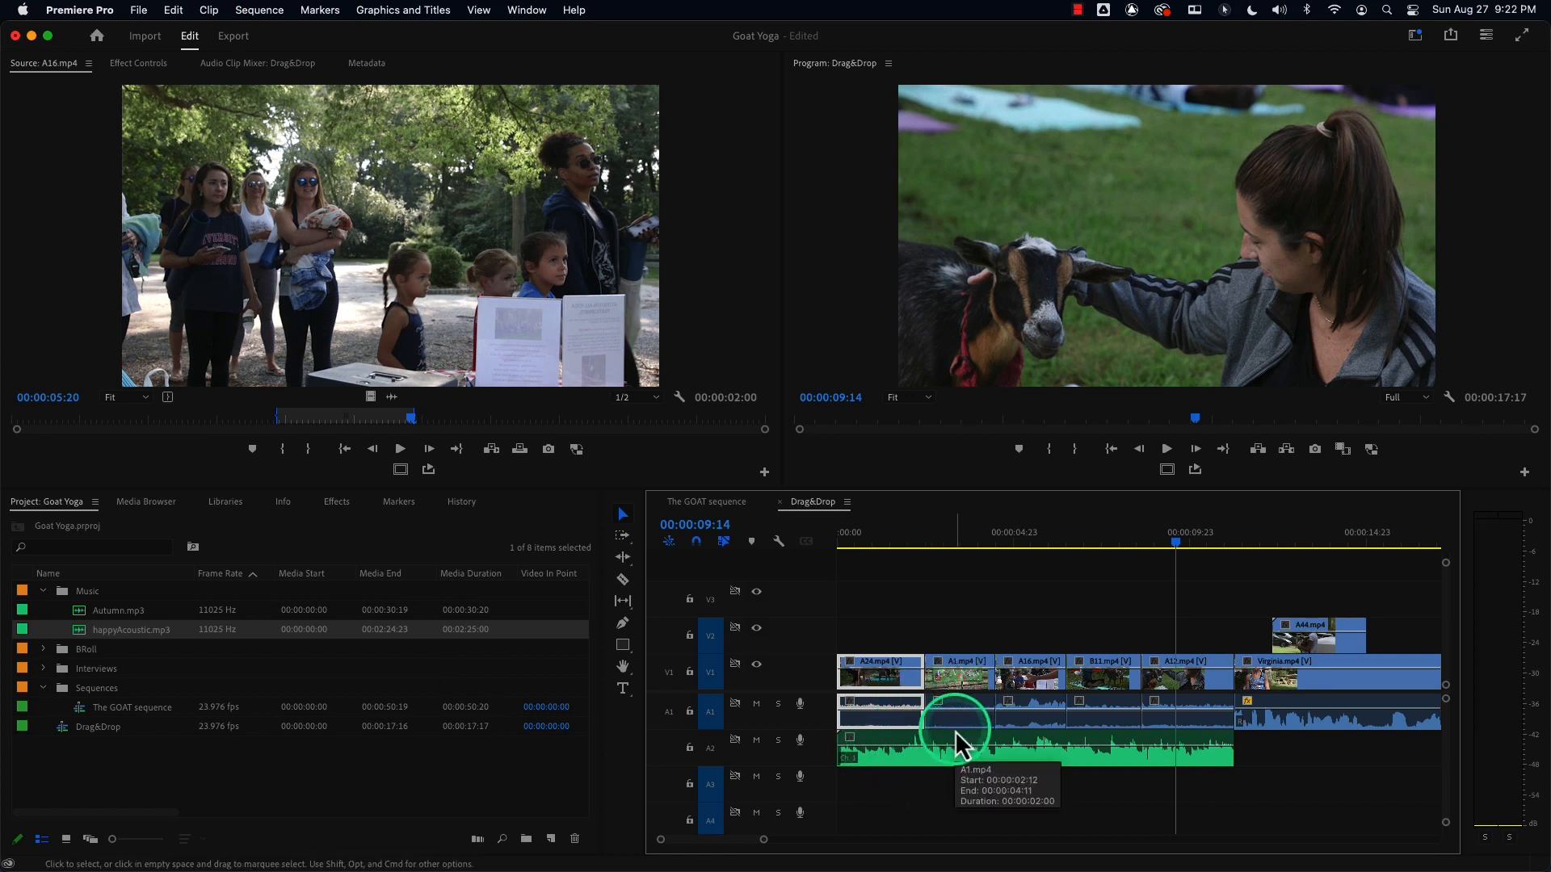
pyautogui.press('super+z')
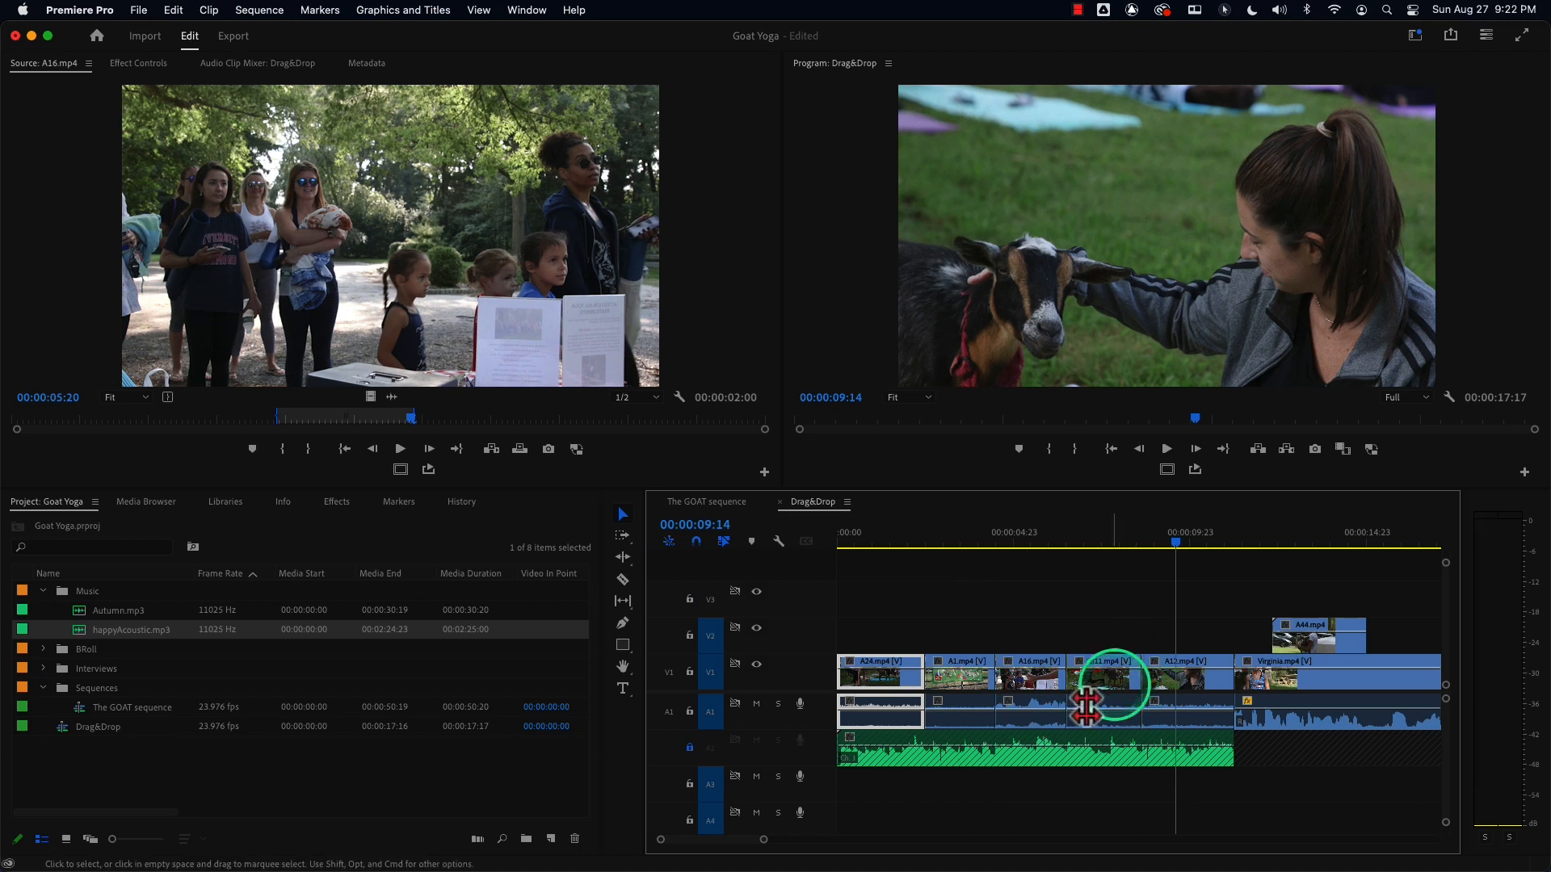
pyautogui.press('super+z')
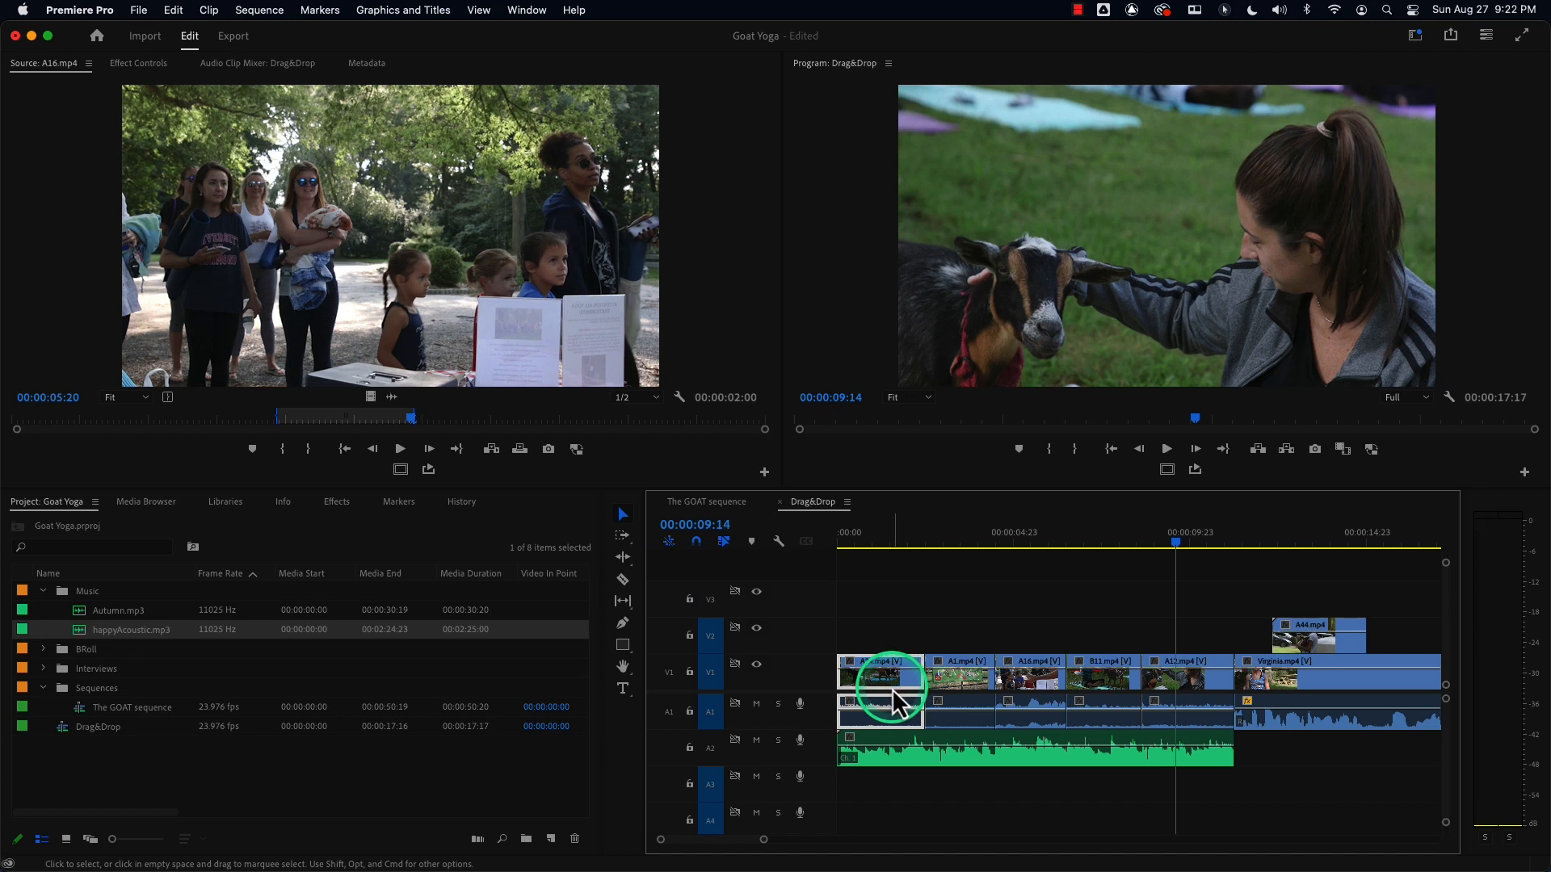
# Ripple delete A24.mp4 from the sequence start and undo the deletion.
pyautogui.hotkey('shift', 'Delete')
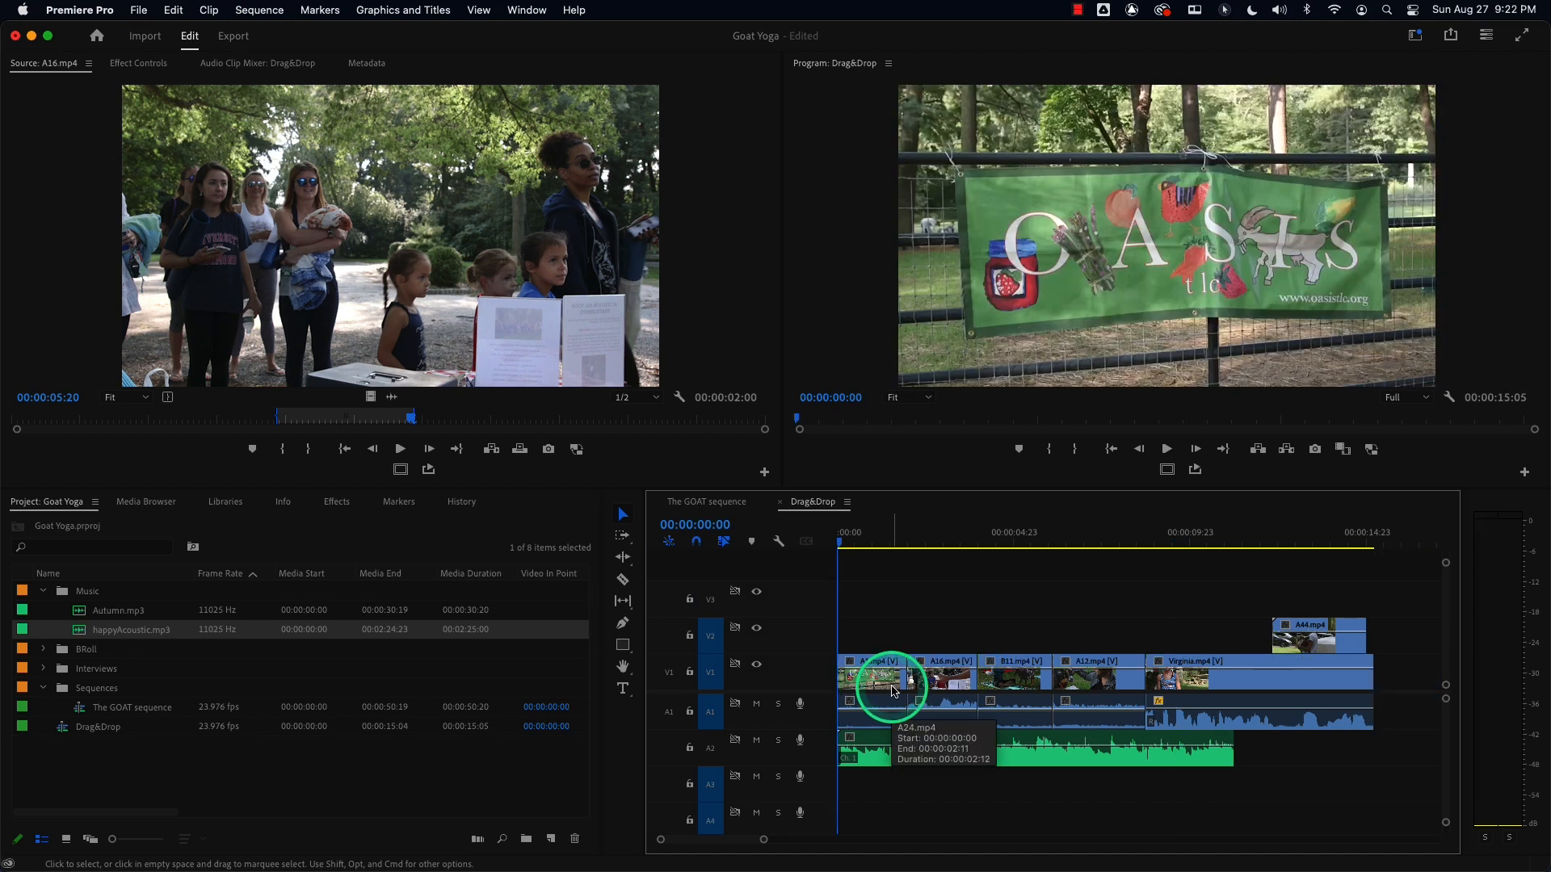
pyautogui.press('super+z')
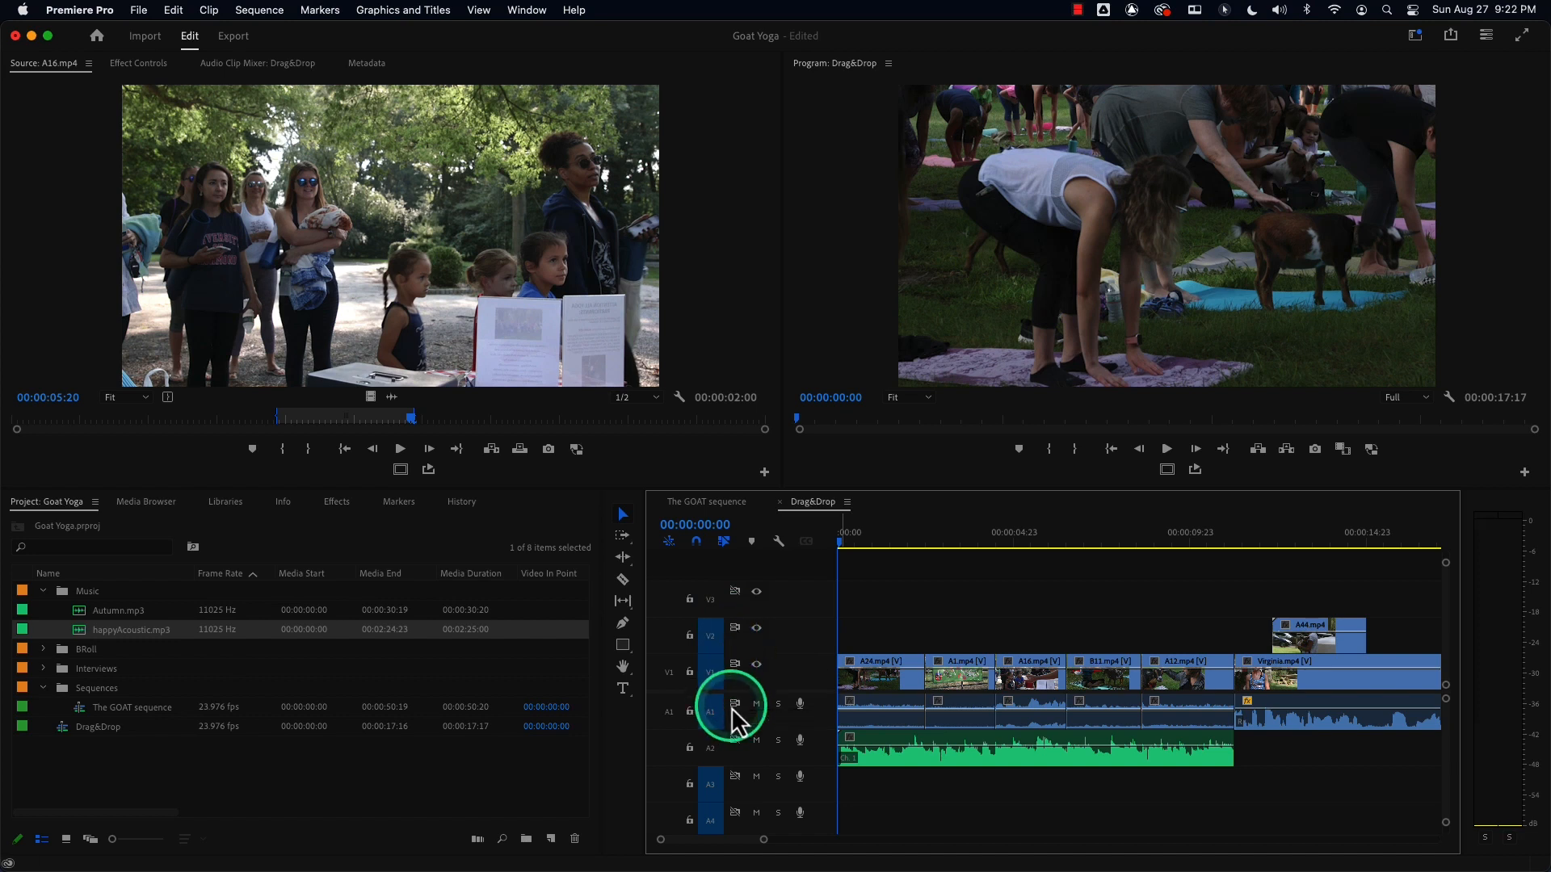
# Turn sync lock back on for tracks A2, A3 and A4.
pyautogui.click(736, 743)
pyautogui.click(737, 778)
pyautogui.click(734, 812)
# Select A24.mp4 and ripple delete it again, then undo the deletion.
pyautogui.click(881, 696)
pyautogui.moveTo(739, 870)
pyautogui.hotkey('alt', 'BackSpace')
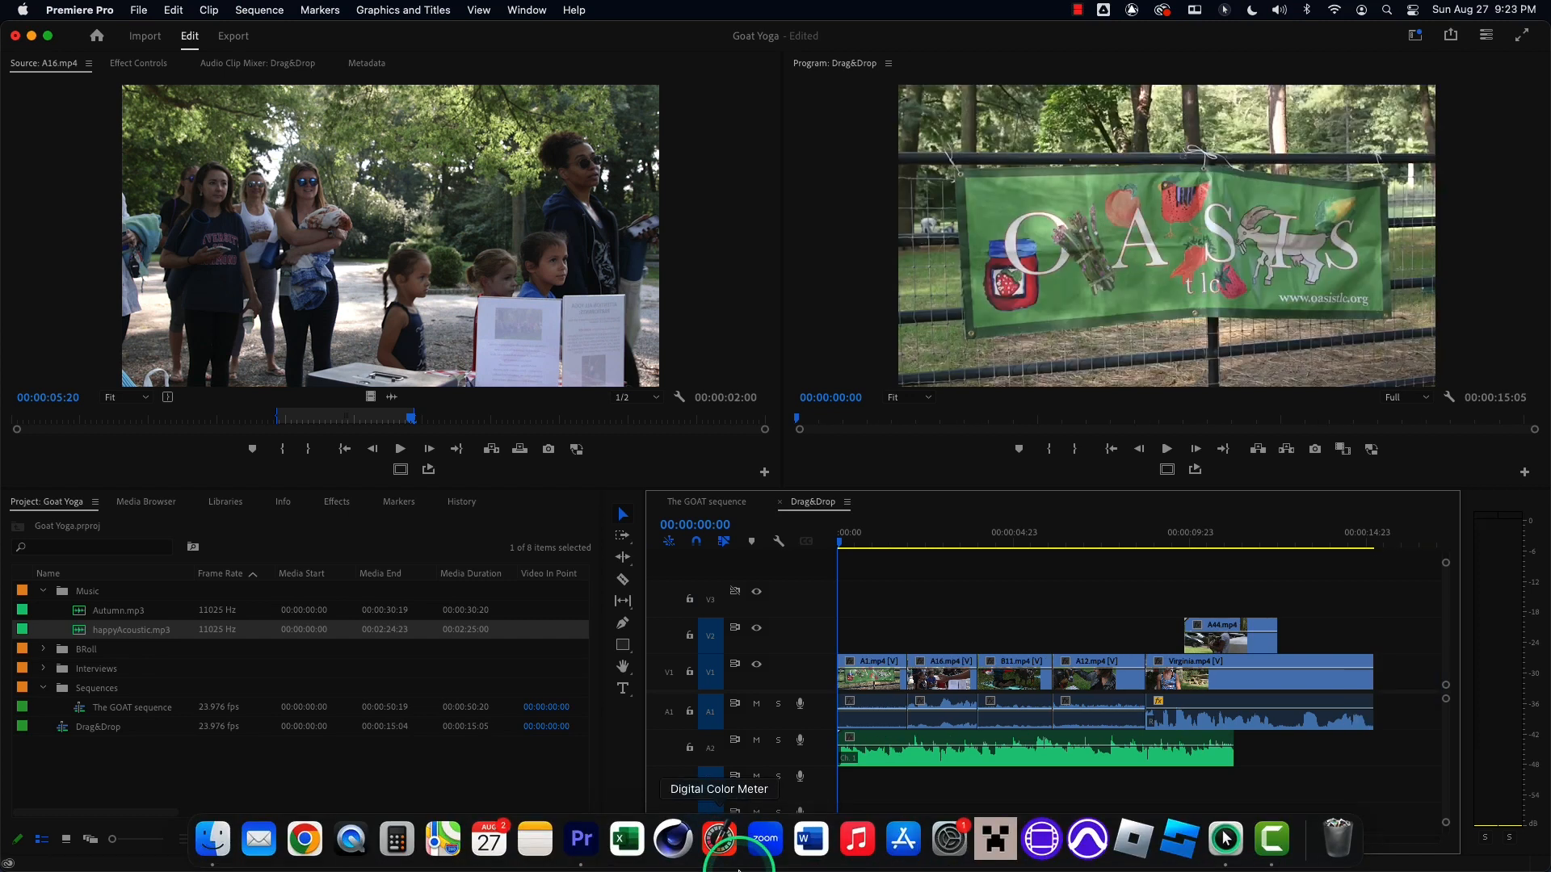
pyautogui.press('super+z')
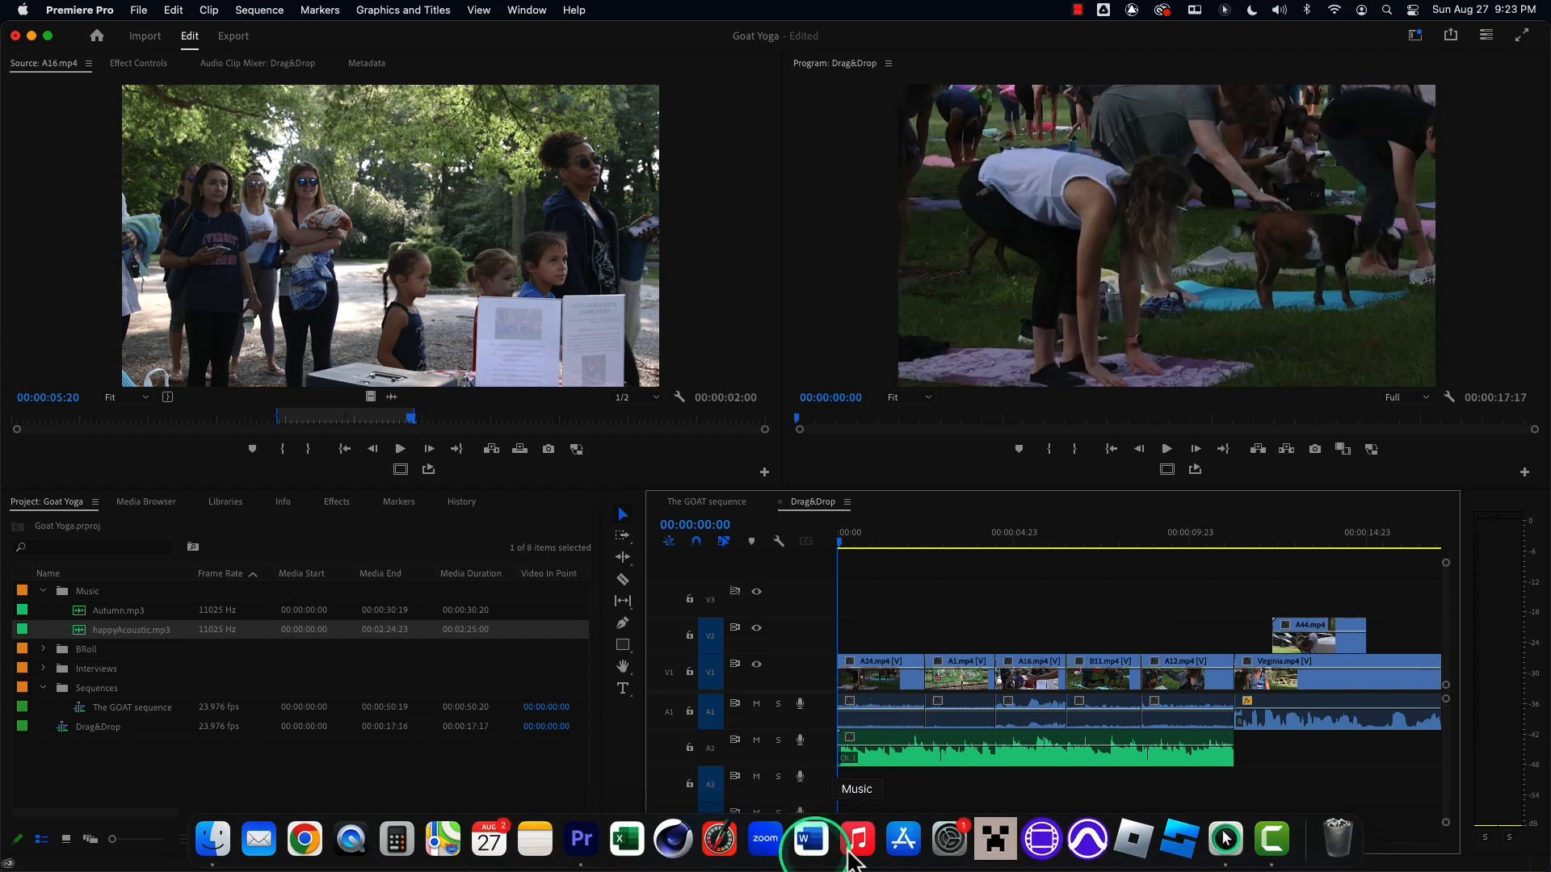
# Toggle sync lock on audio tracks A1, A2 and A3.
pyautogui.click(736, 777)
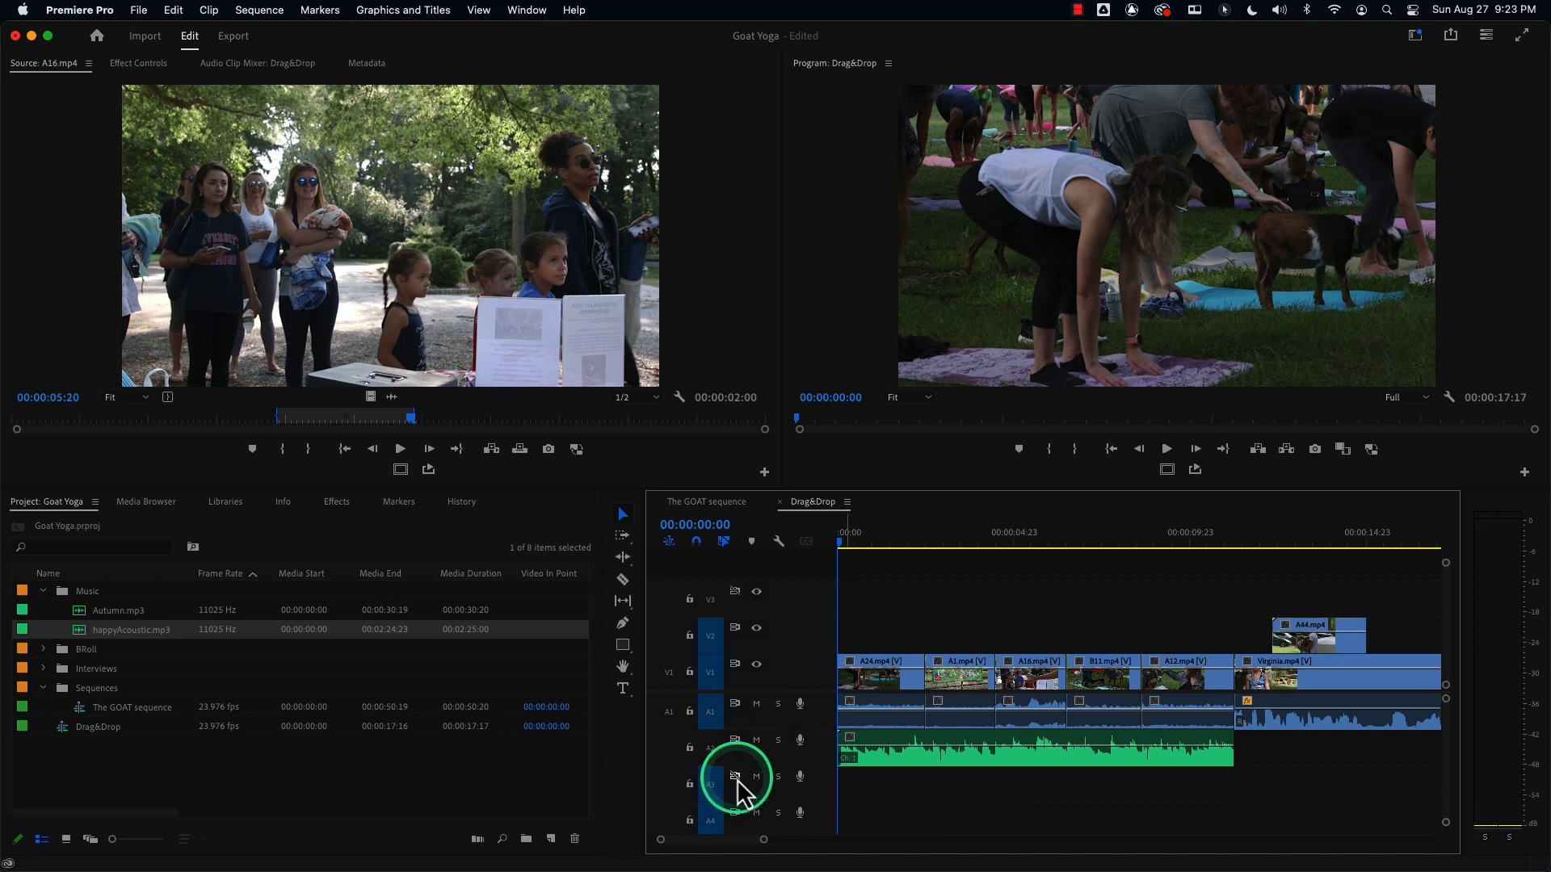
pyautogui.click(736, 740)
pyautogui.click(735, 703)
pyautogui.click(735, 740)
pyautogui.click(735, 777)
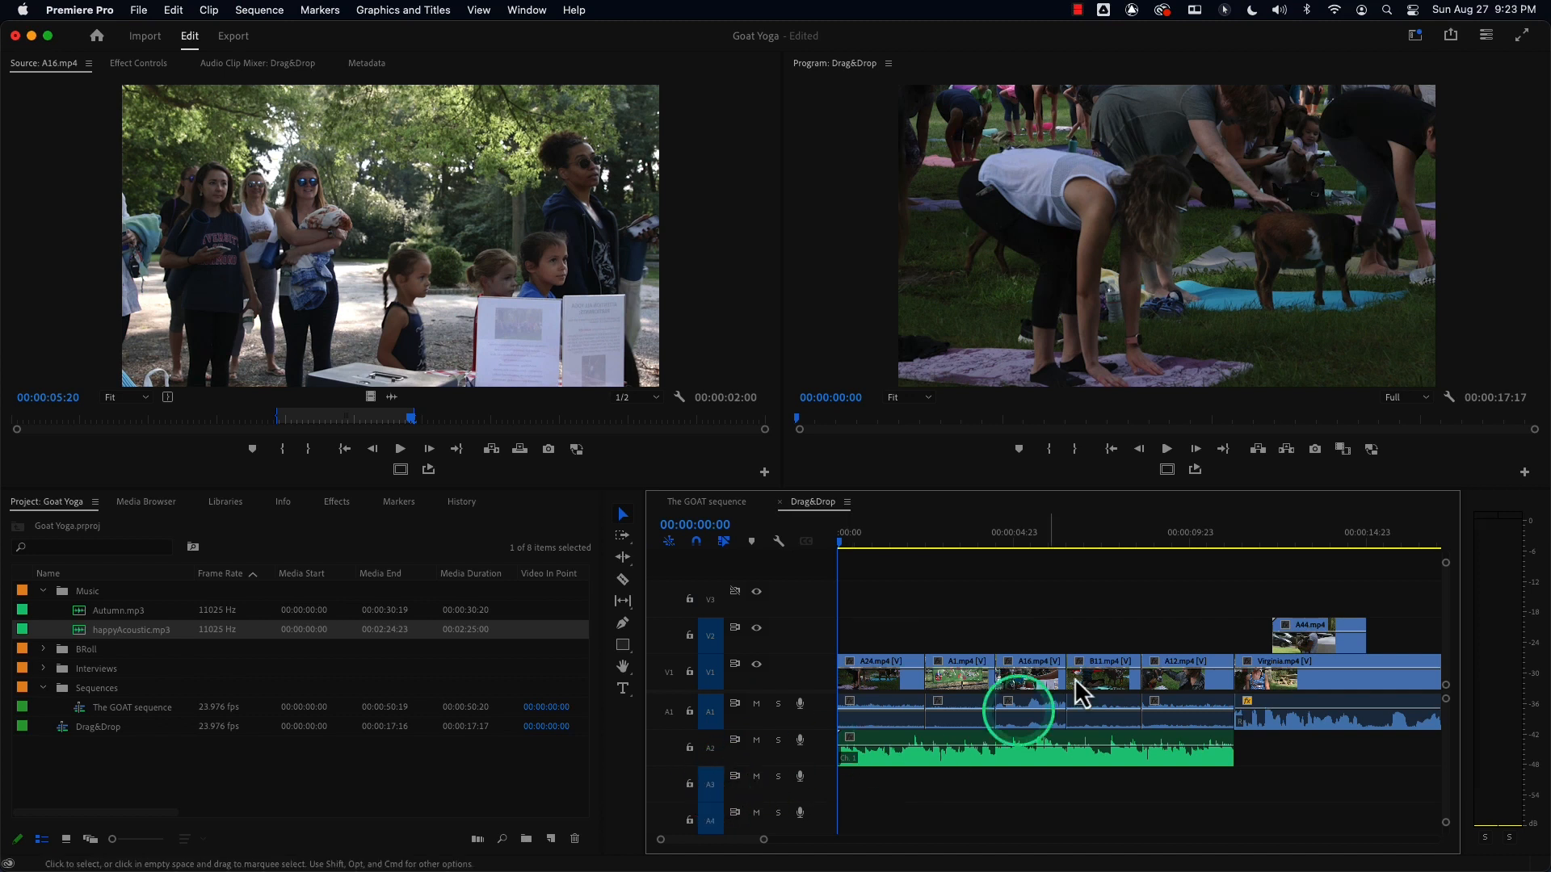
# Mark an In point at 00:00:09:07 and an Out point at 00:00:10:14 in the sequence.
pyautogui.click(1162, 541)
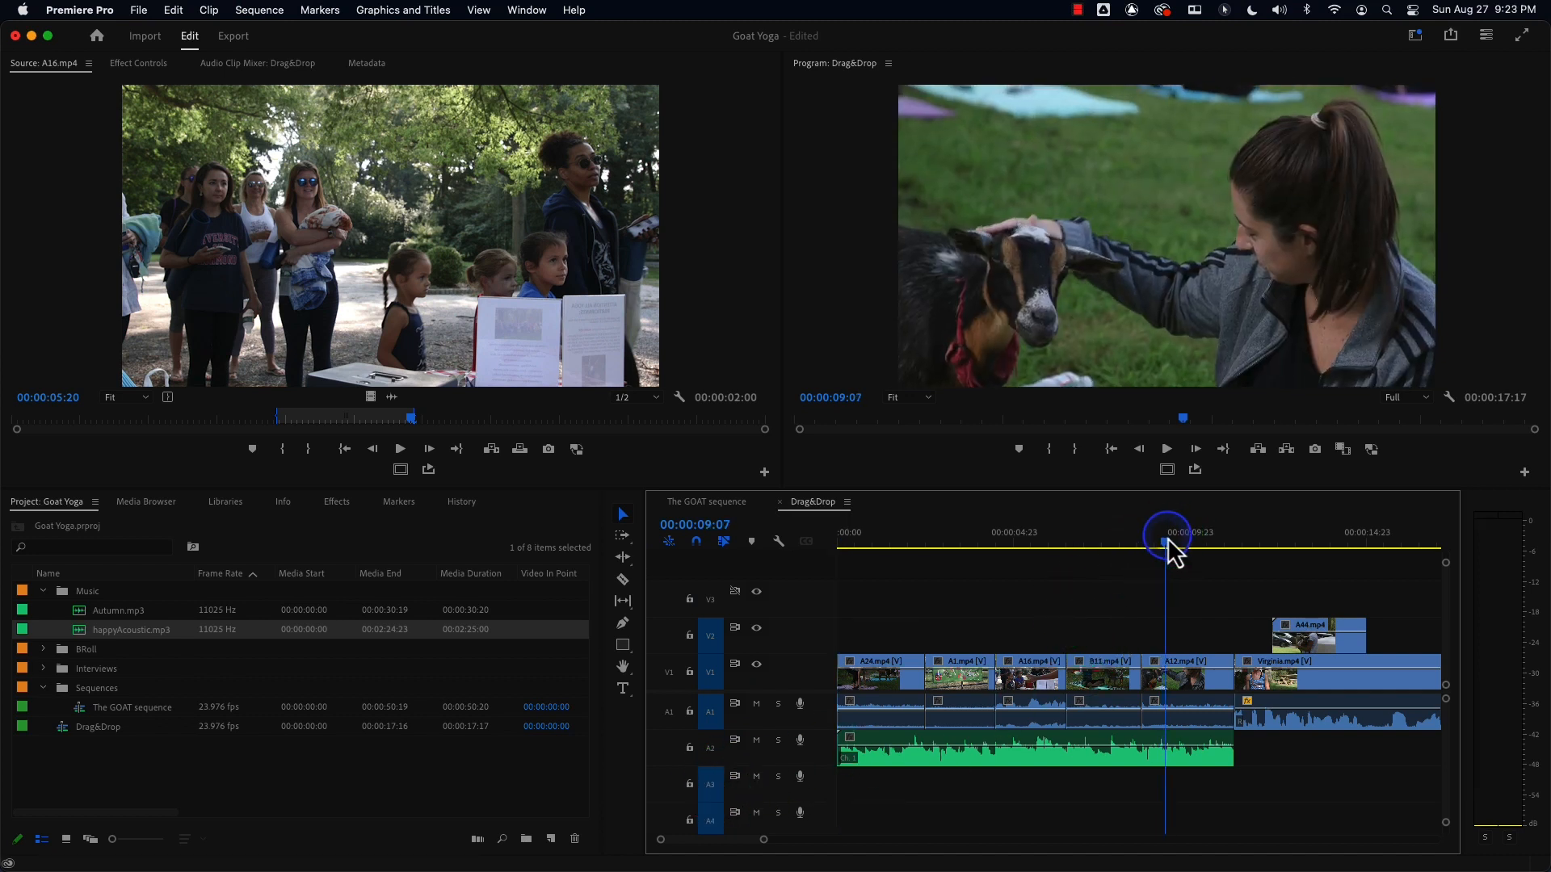
pyautogui.press('i')
pyautogui.moveTo(1168, 540); pyautogui.dragTo(1212, 537)
pyautogui.press('o')
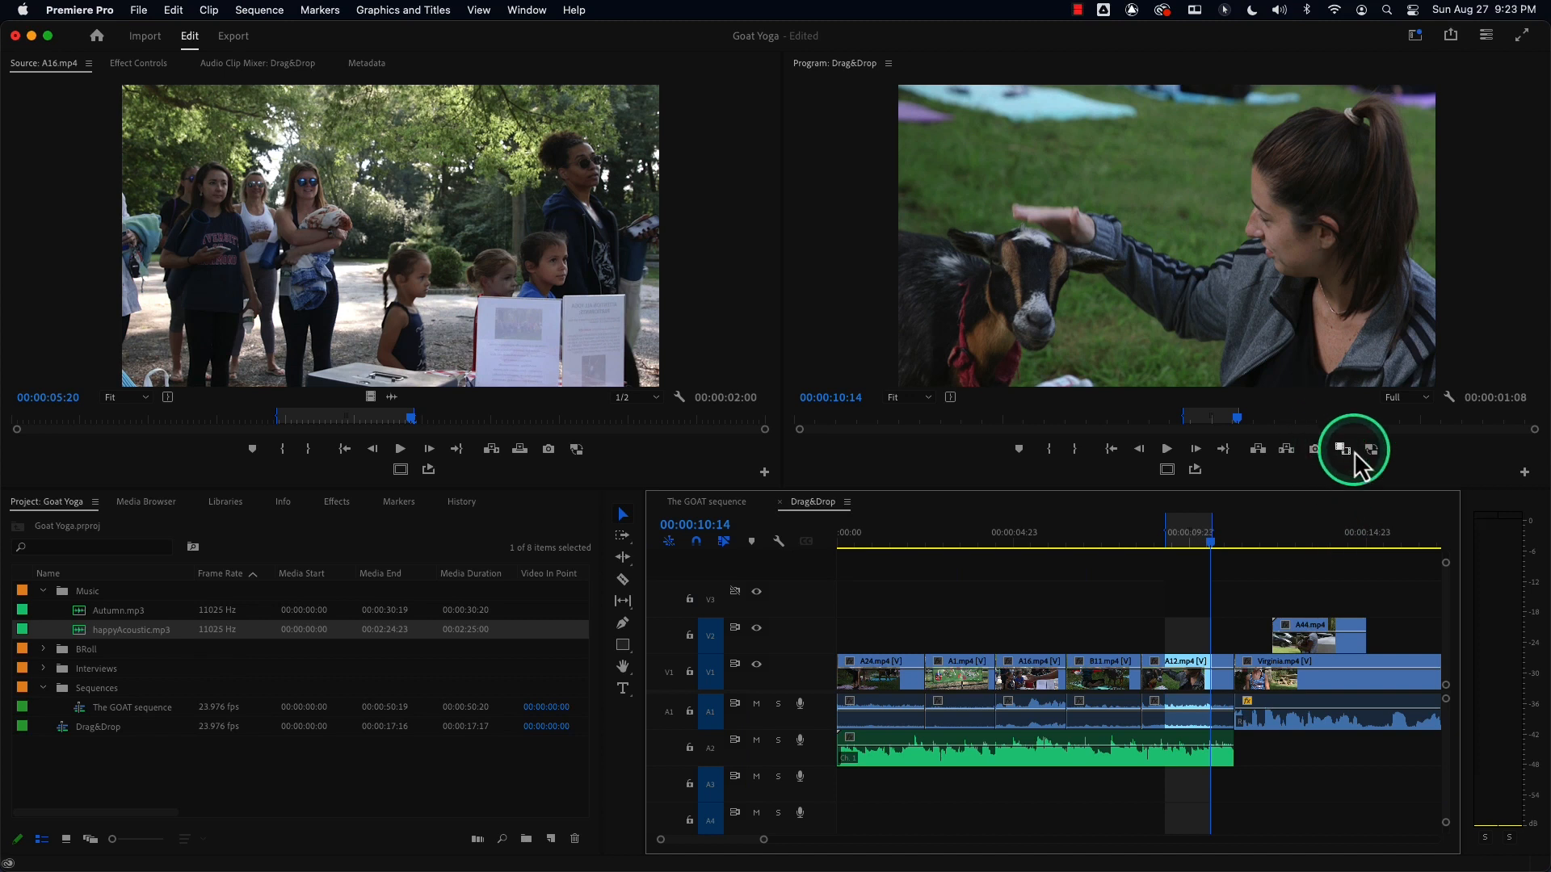
# Extract the marked In-to-Out range, then undo the extract.
pyautogui.click(1285, 458)
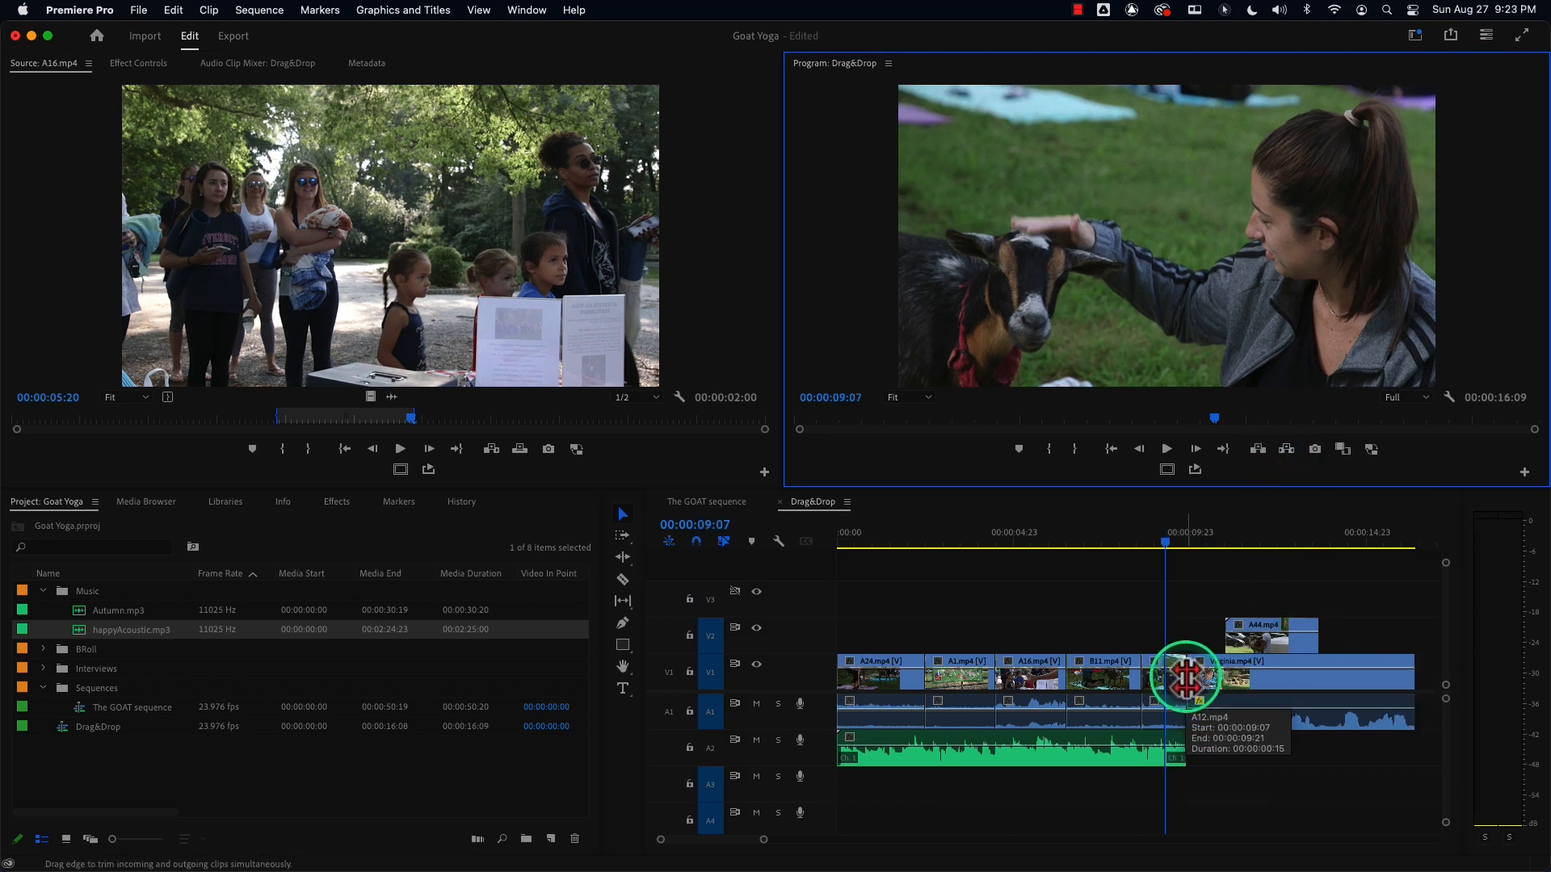
pyautogui.press('super+z')
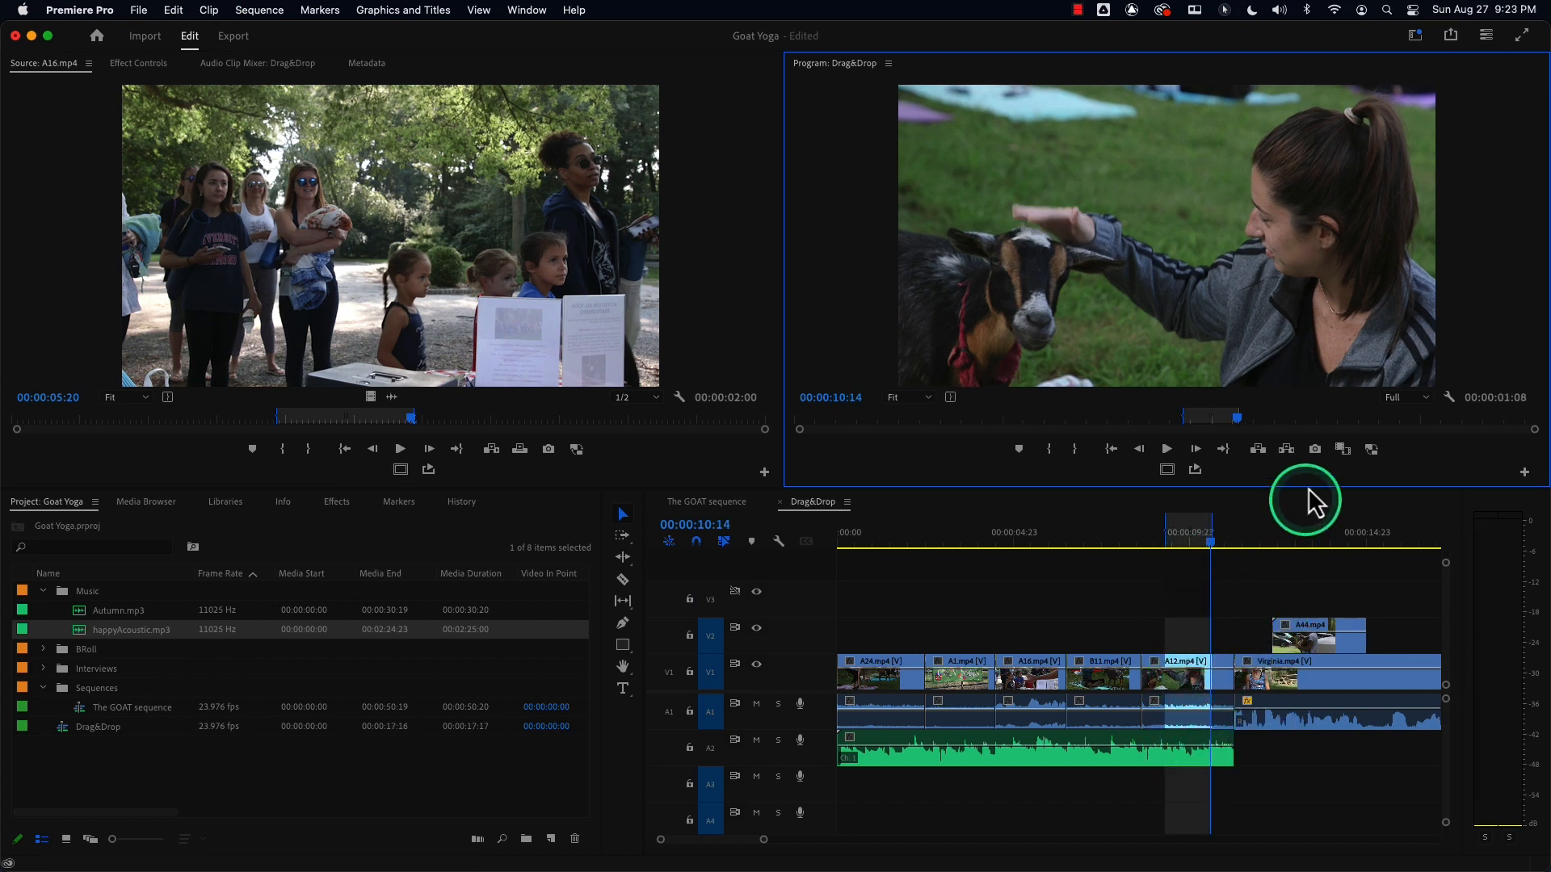
# Extract the marked range again and play the sequence back across the cut.
pyautogui.click(1289, 453)
pyautogui.click(1155, 541)
pyautogui.press('space')
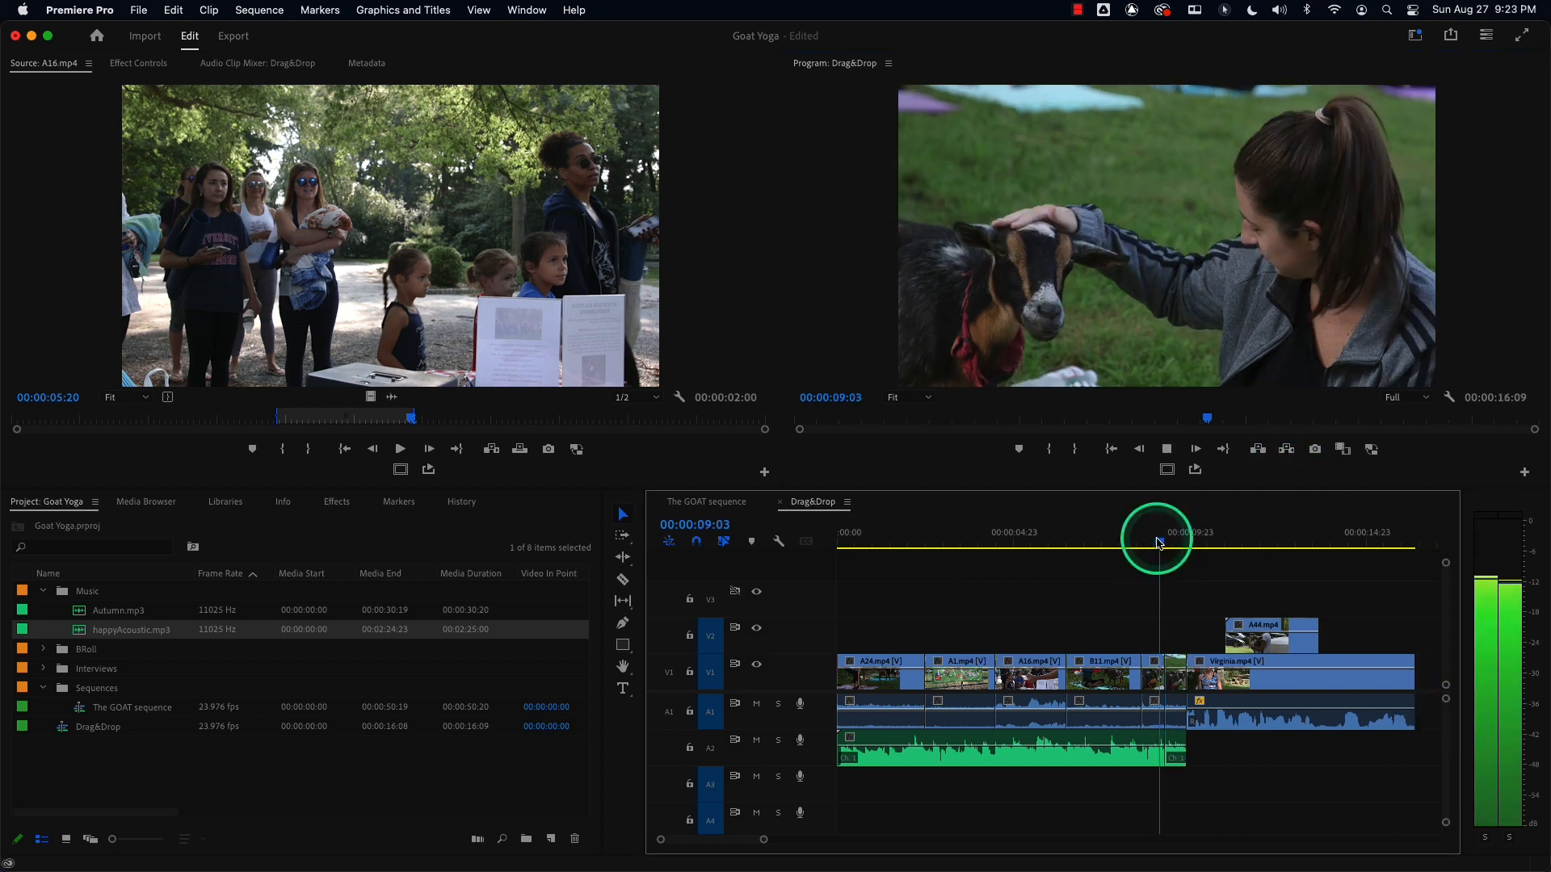
pyautogui.moveTo(1158, 540); pyautogui.dragTo(1121, 543)
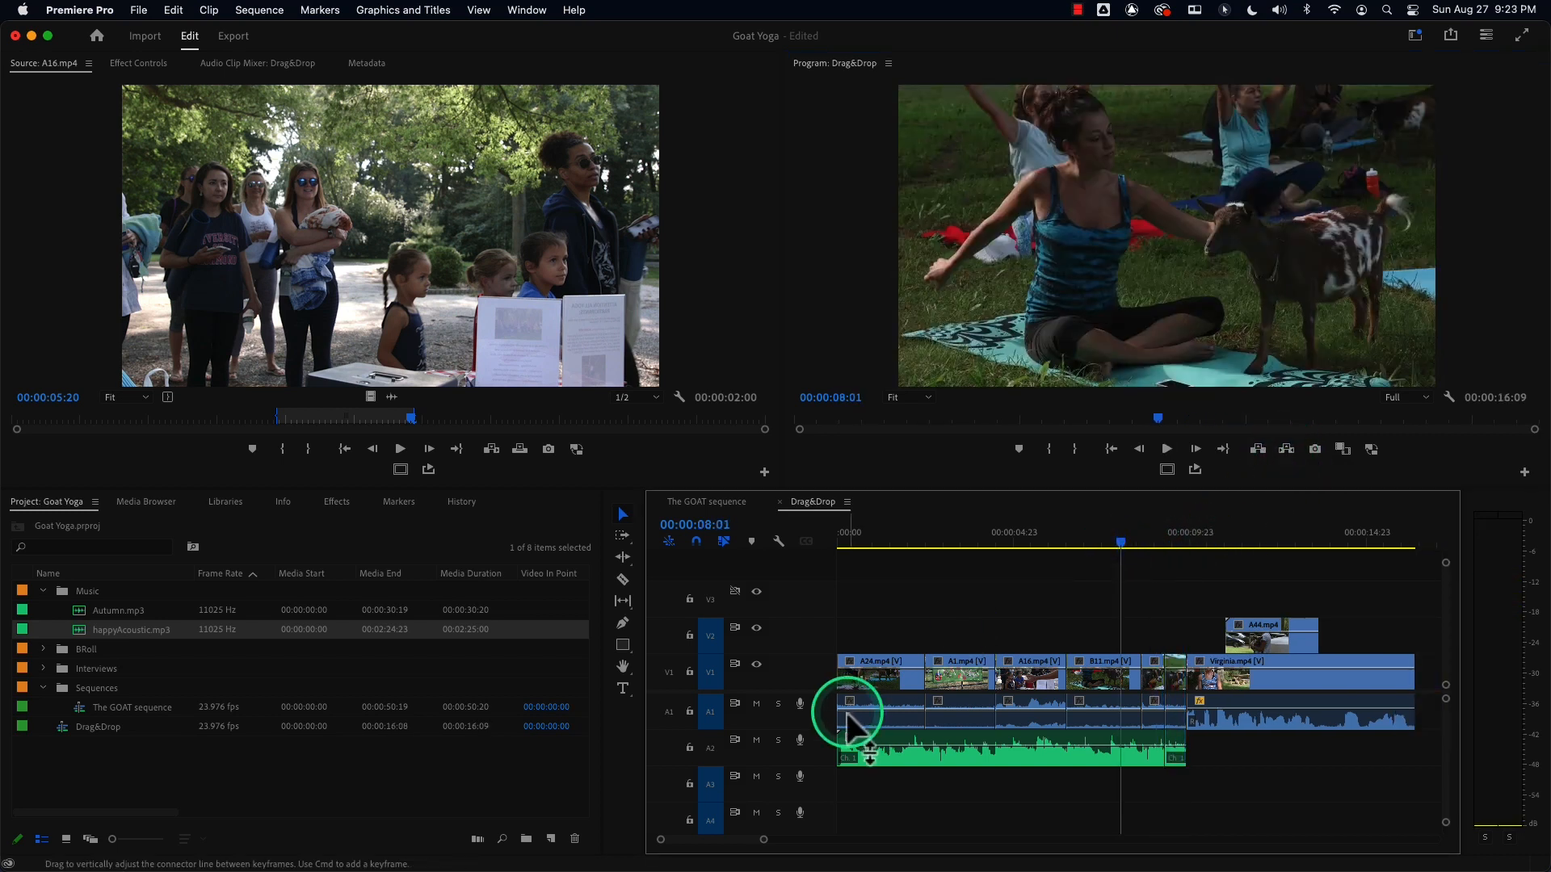
# Solo track A2, play back around the edit from about 00:00:08, then undo the extract.
pyautogui.click(779, 740)
pyautogui.press('space')
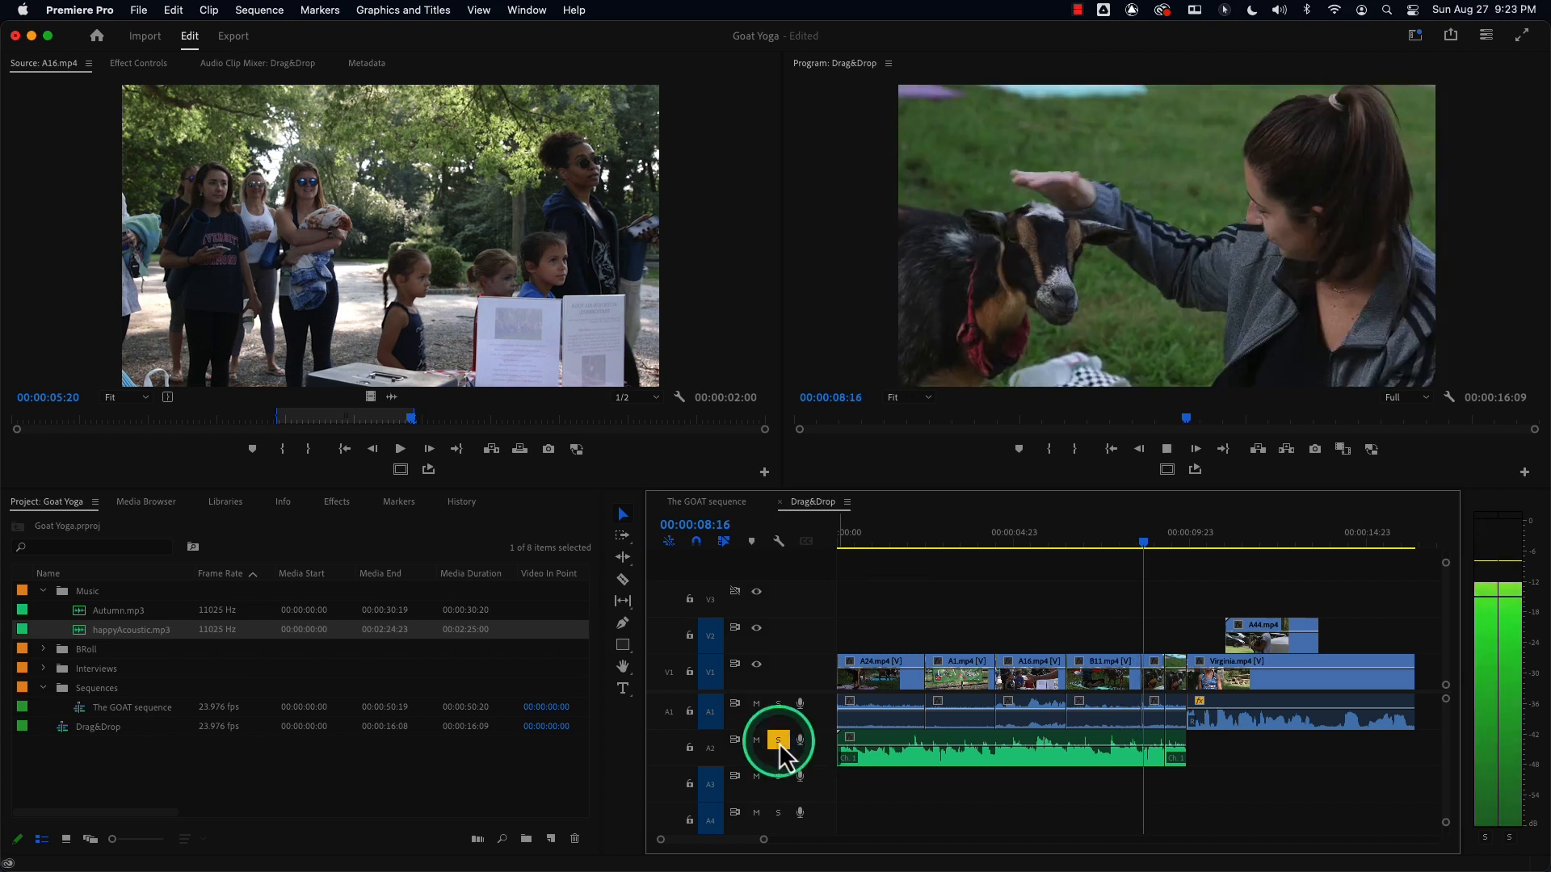
pyautogui.press('space')
pyautogui.moveTo(1128, 536); pyautogui.dragTo(1093, 545)
pyautogui.press('space')
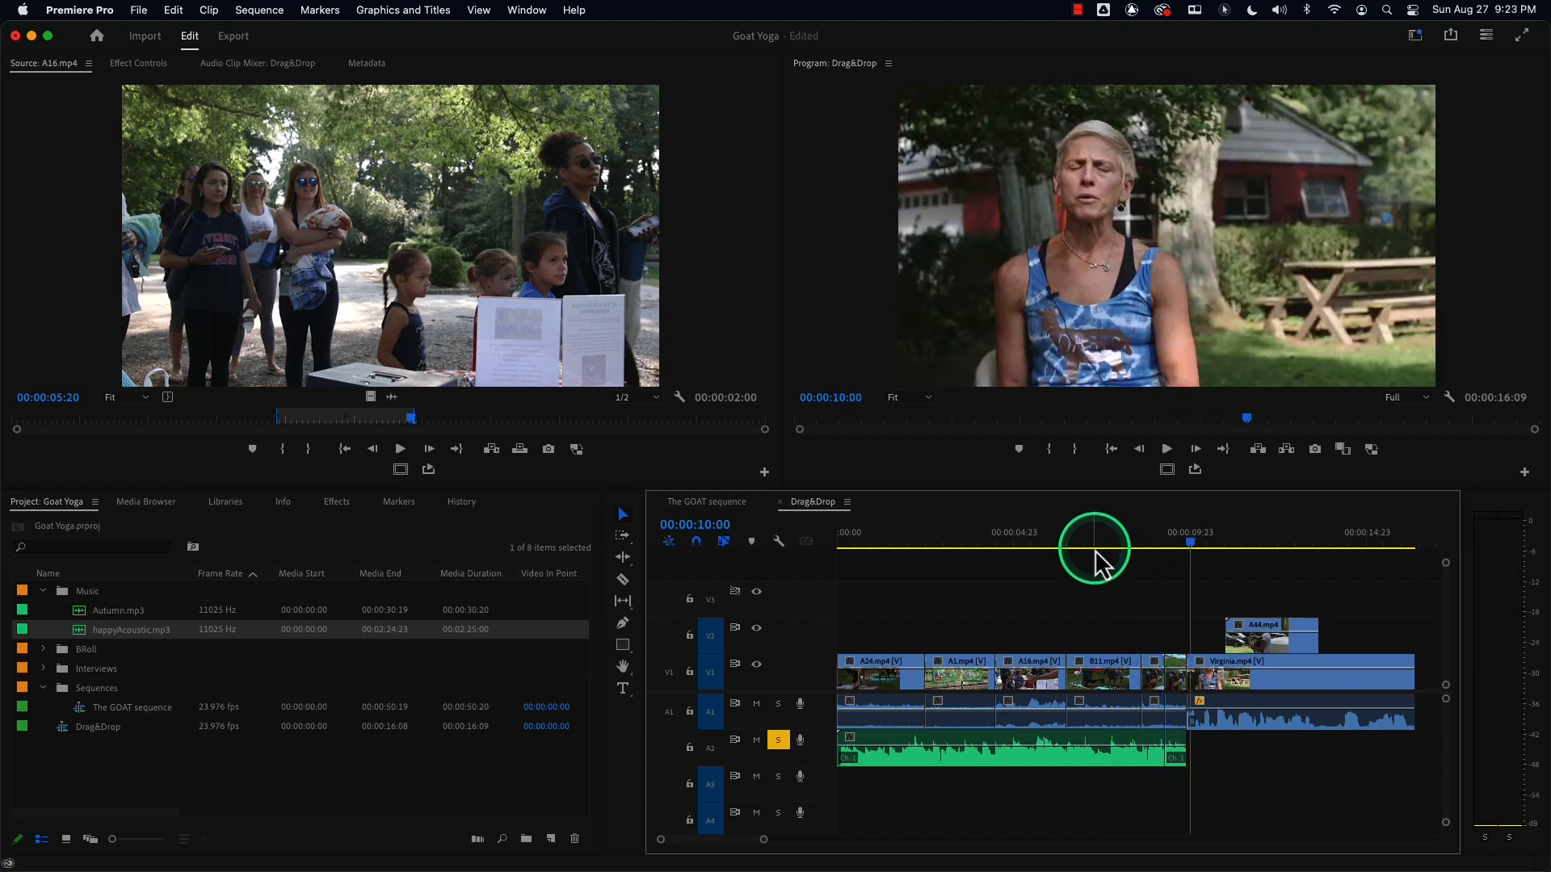
pyautogui.moveTo(1194, 539); pyautogui.dragTo(1086, 563)
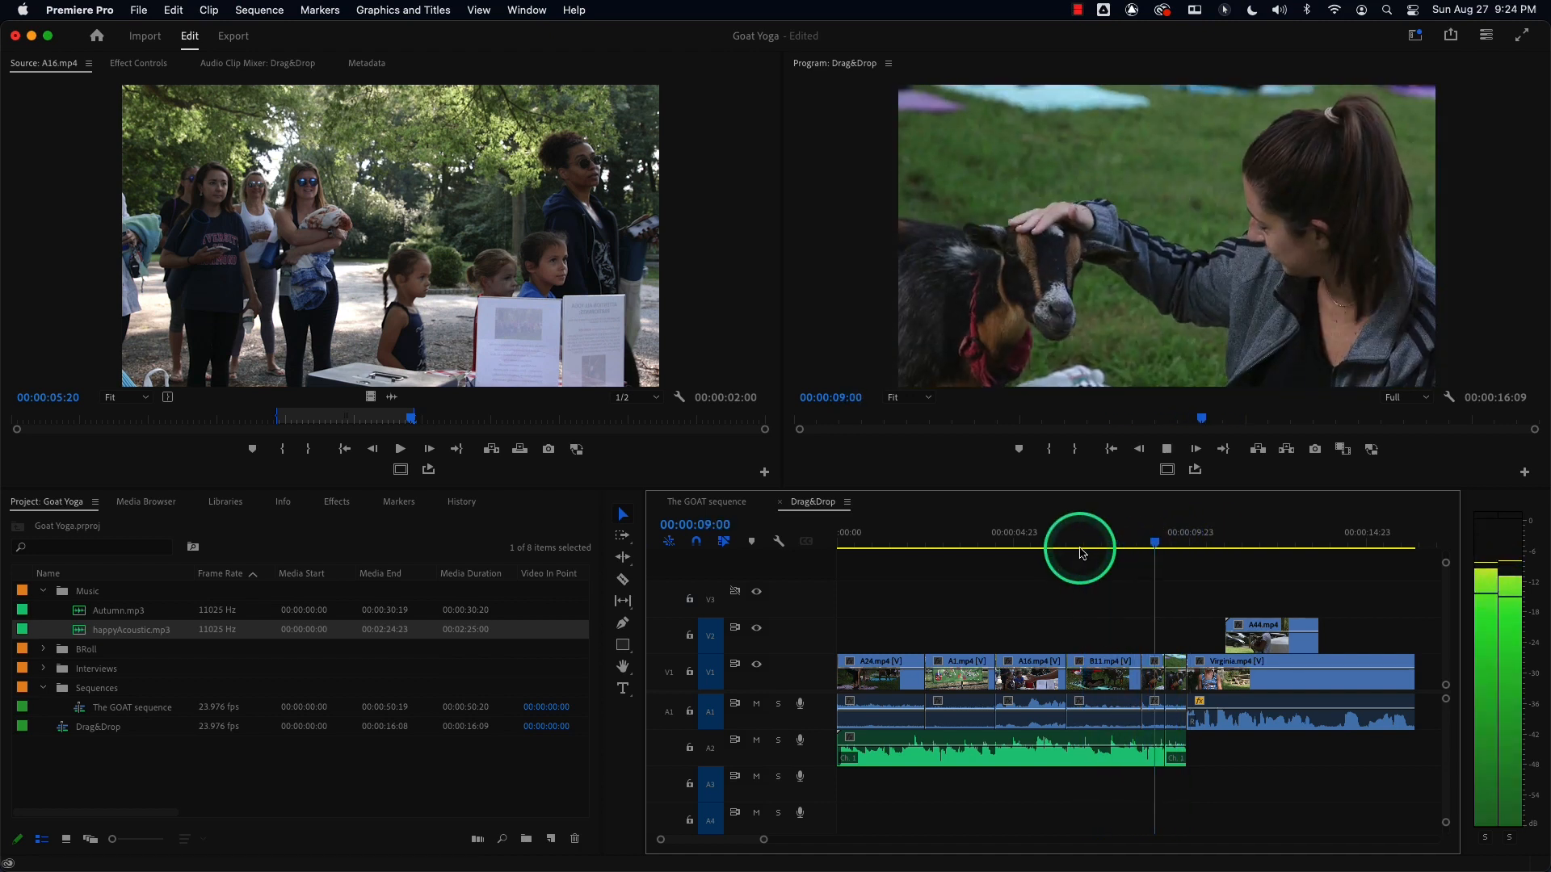
pyautogui.press('space')
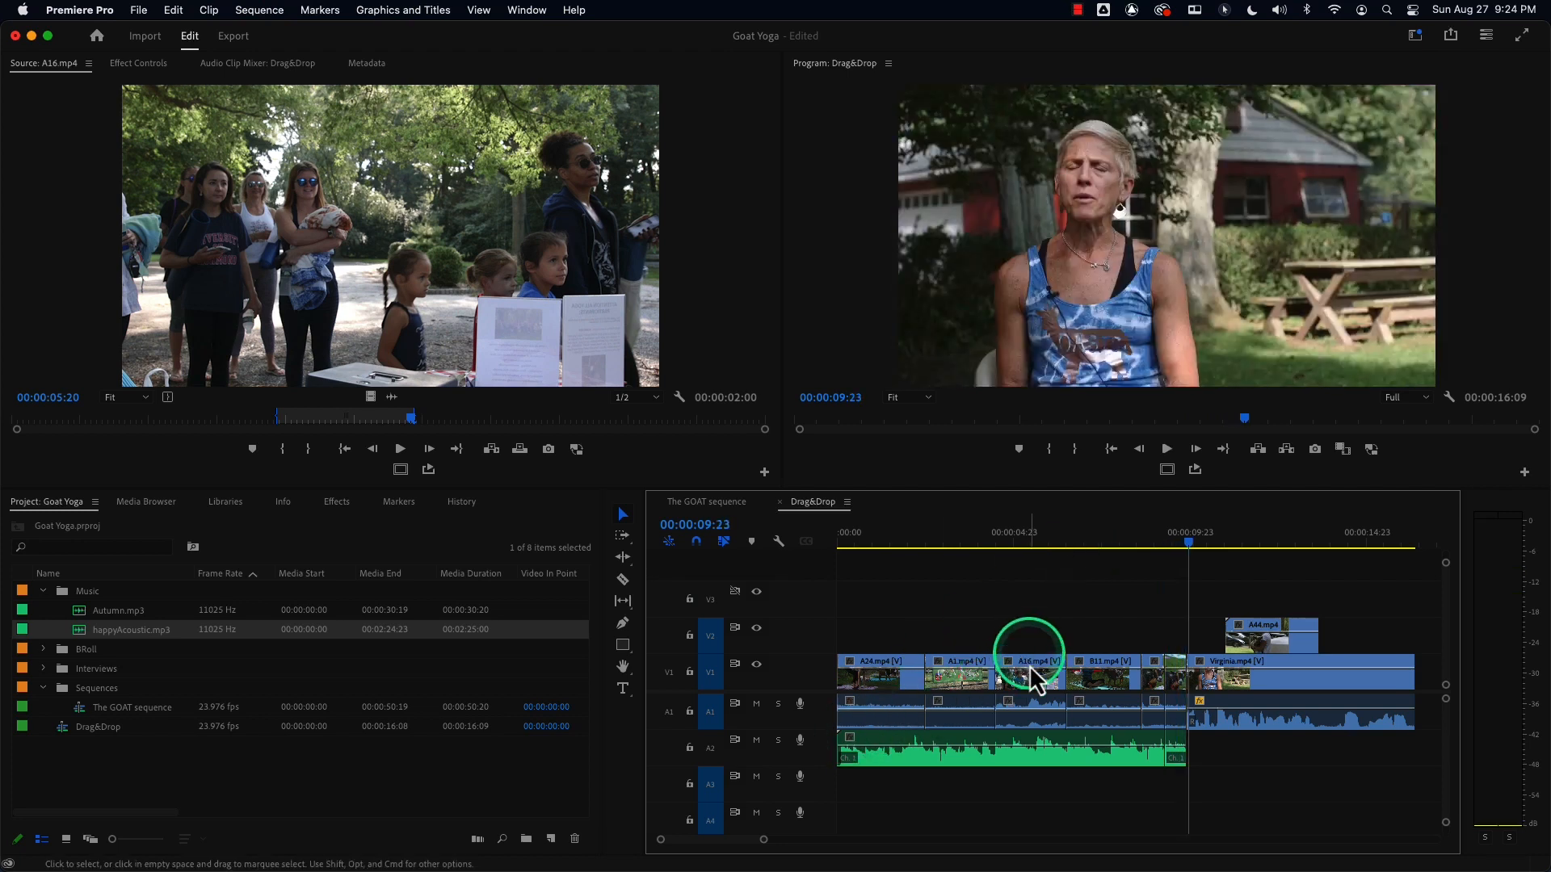
pyautogui.press('super+z')
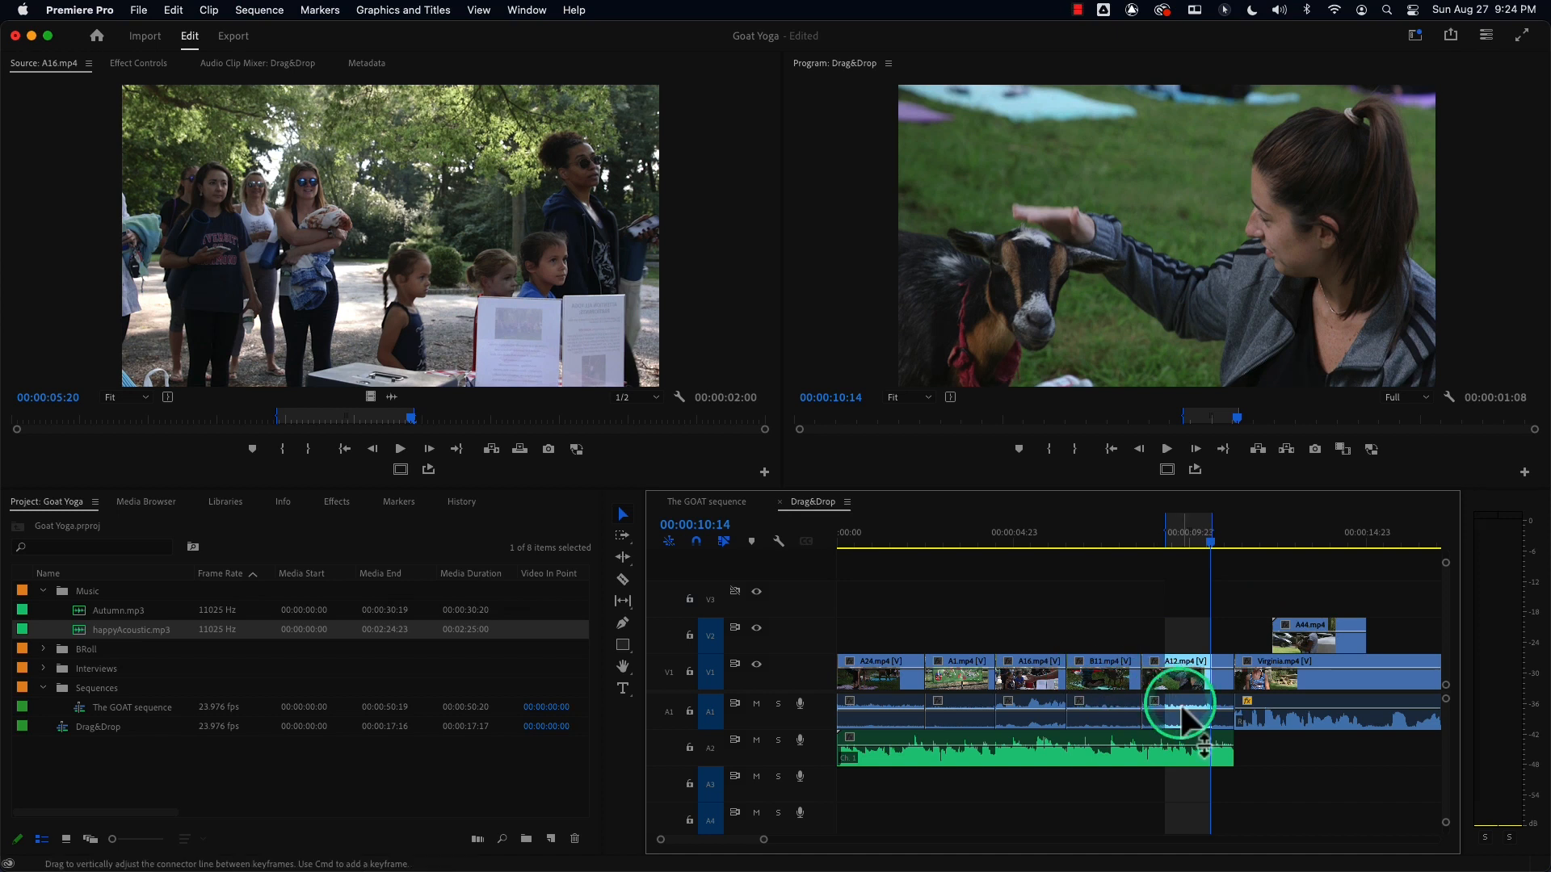
# Lock track A2, extract the marked range, then undo the extract.
pyautogui.click(689, 748)
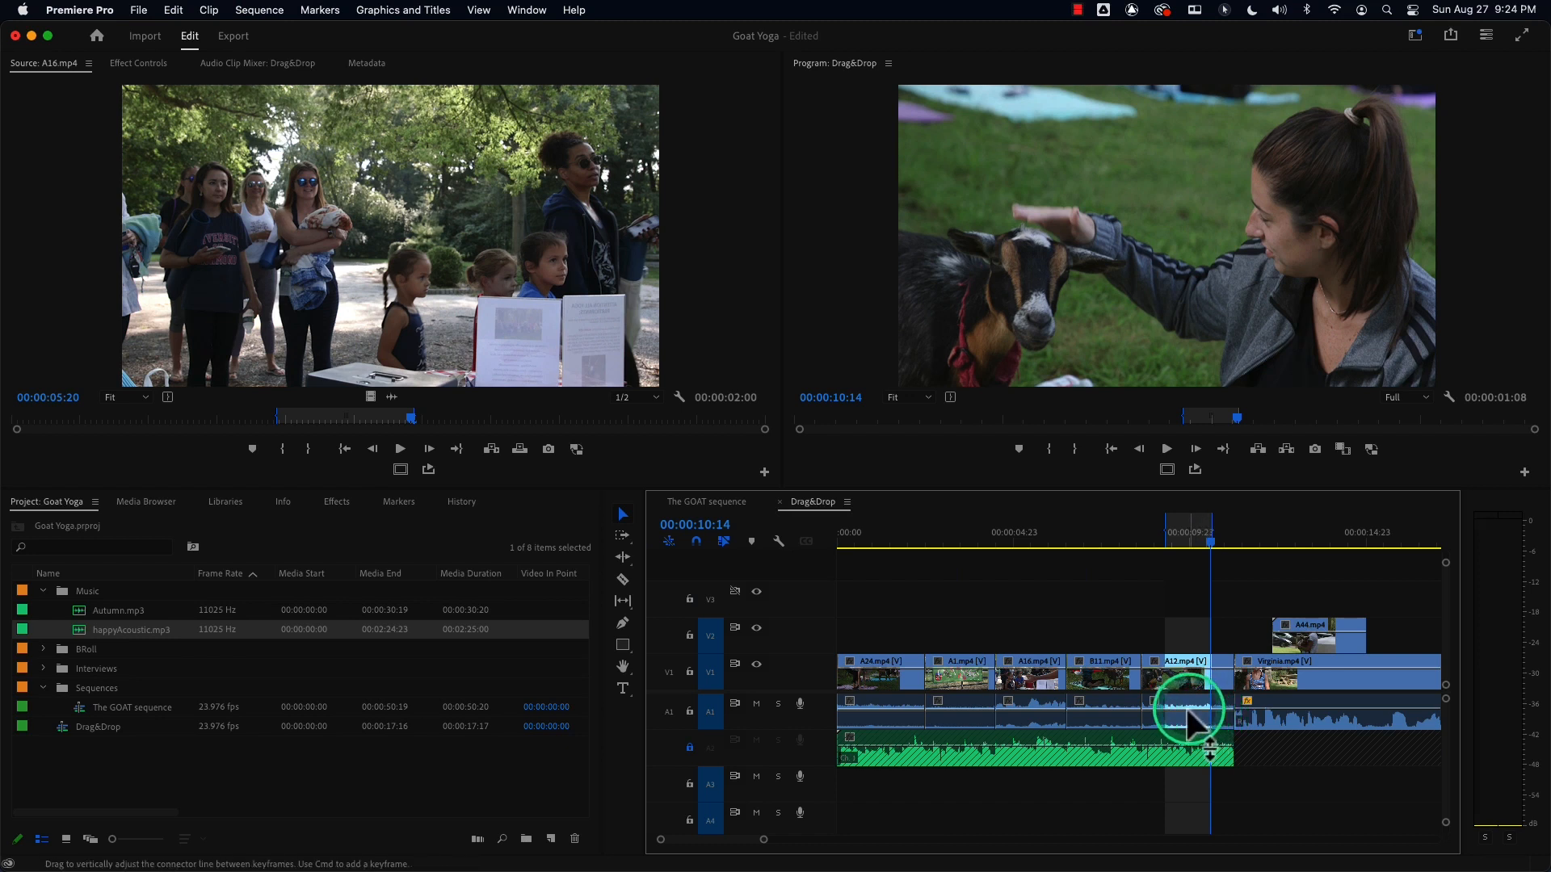
pyautogui.press("'")
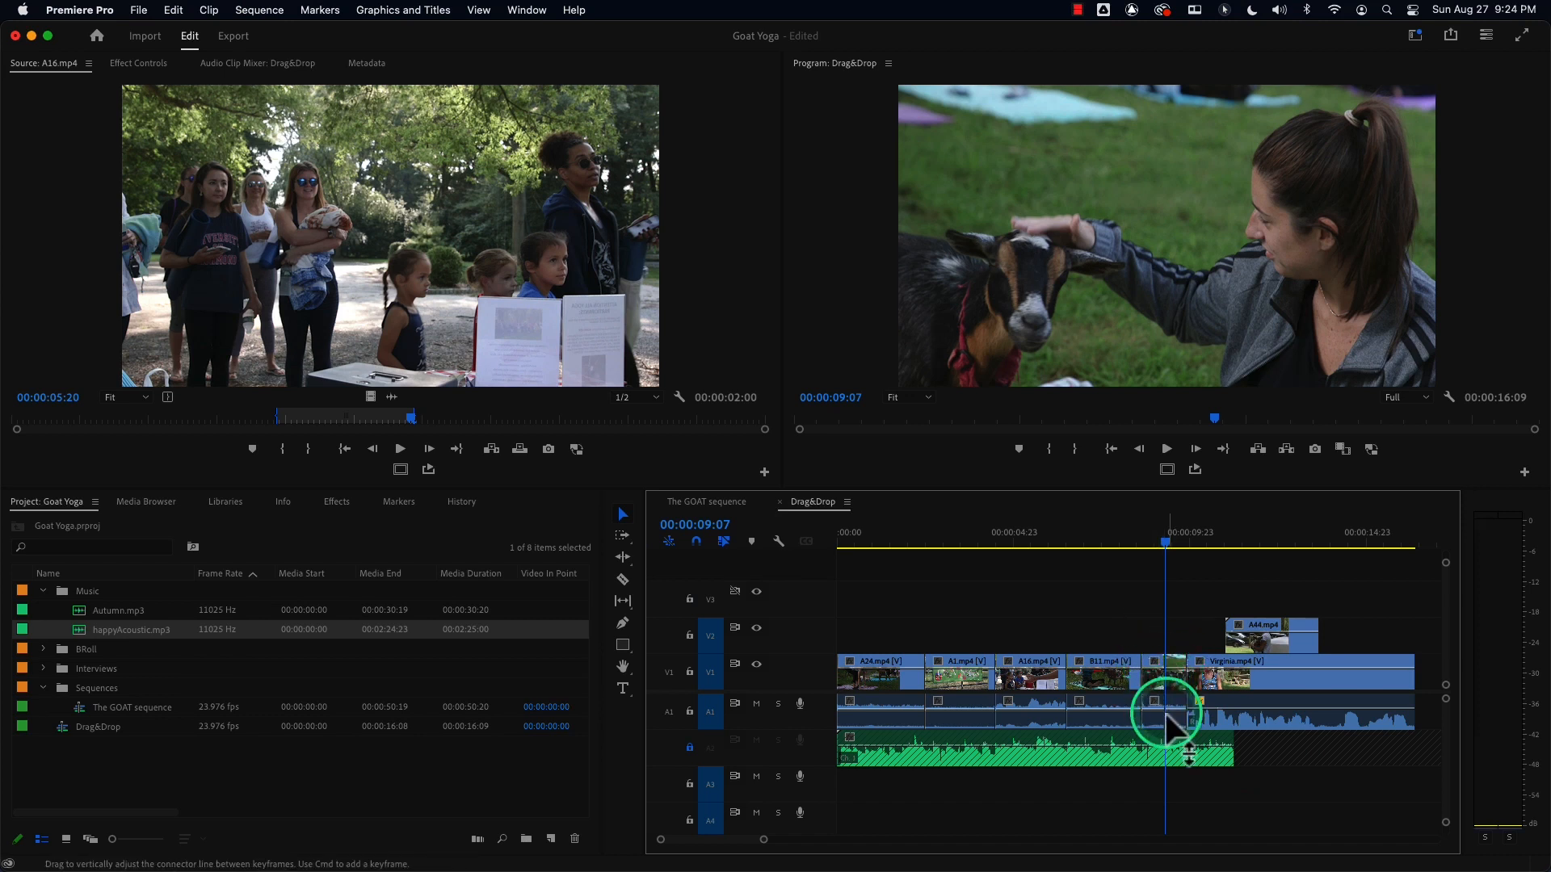
pyautogui.press('super+z')
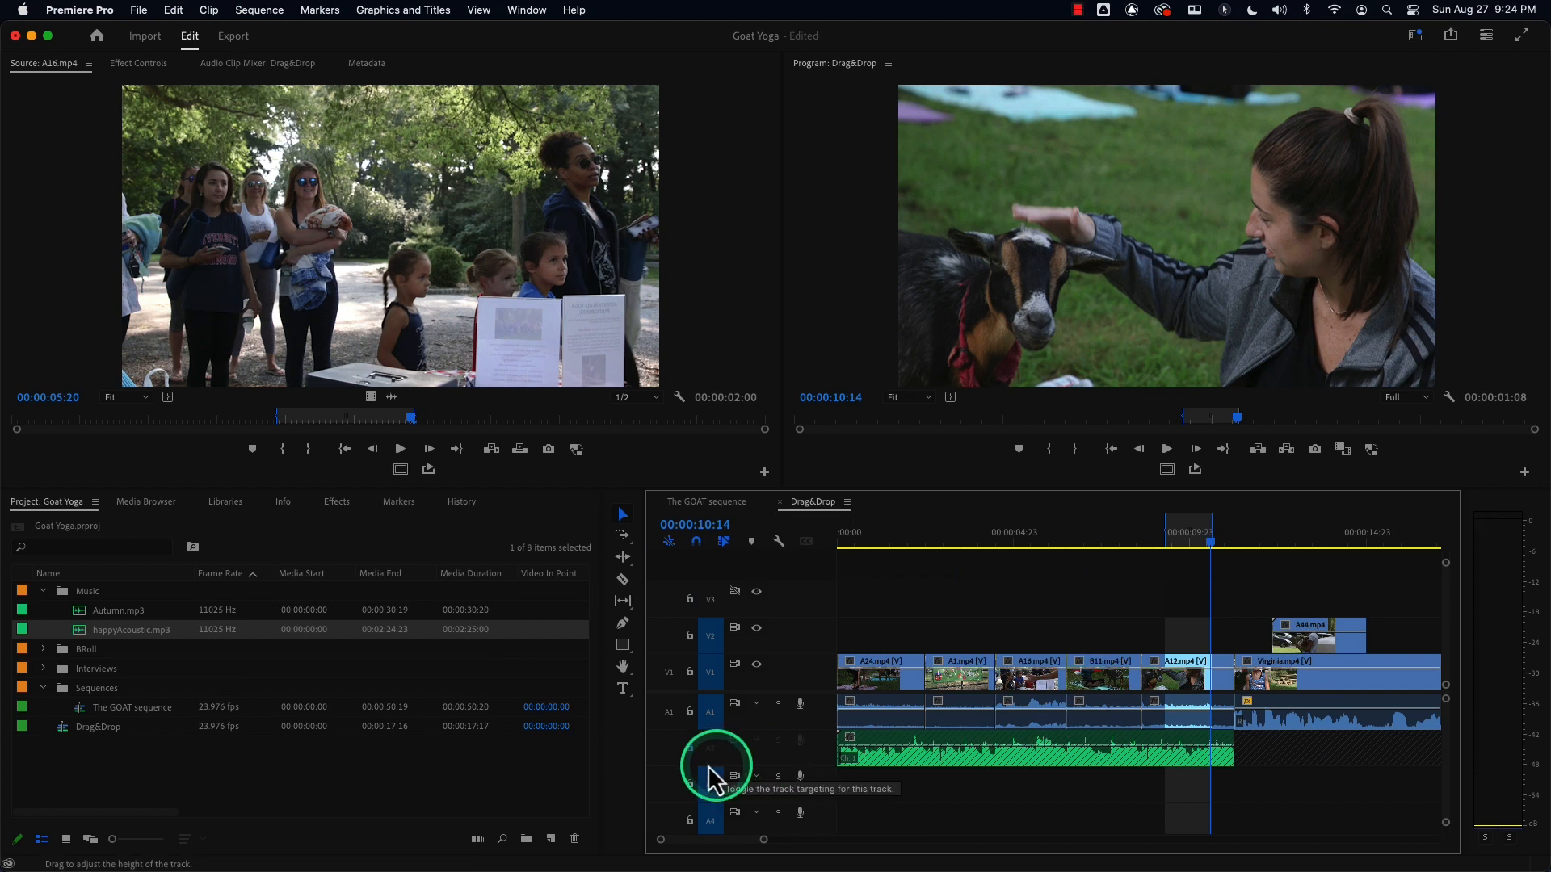
# Unlock track A2 and toggle sync lock on track V2.
pyautogui.click(690, 749)
pyautogui.click(736, 628)
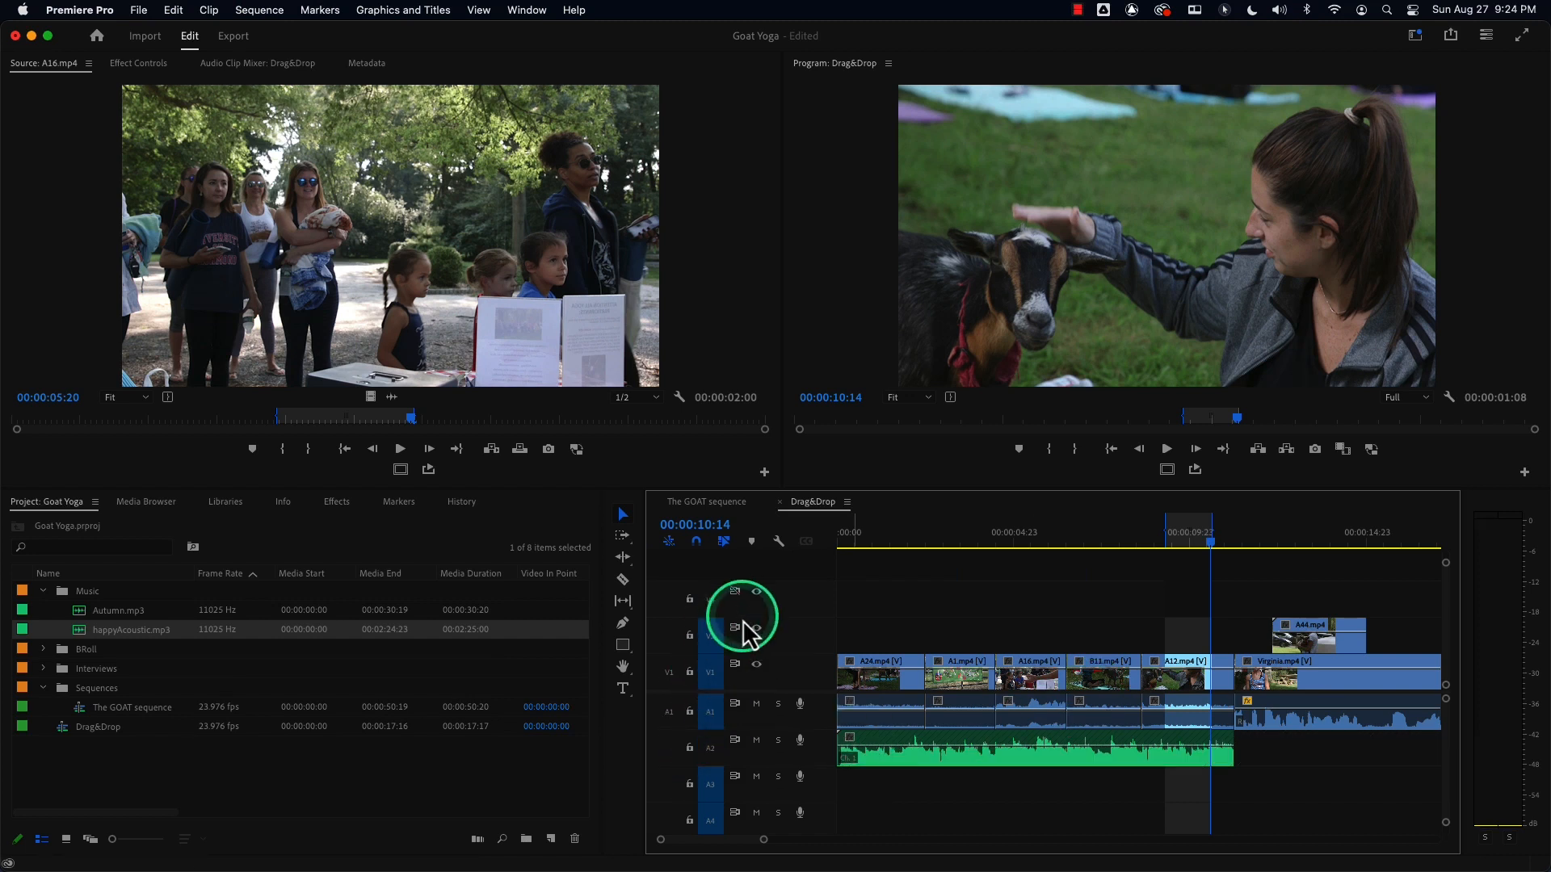
# Turn off sync lock on tracks V1 and A1 through A4.
pyautogui.click(735, 665)
pyautogui.click(735, 703)
pyautogui.click(735, 739)
pyautogui.click(735, 776)
pyautogui.click(734, 812)
pyautogui.click(856, 762)
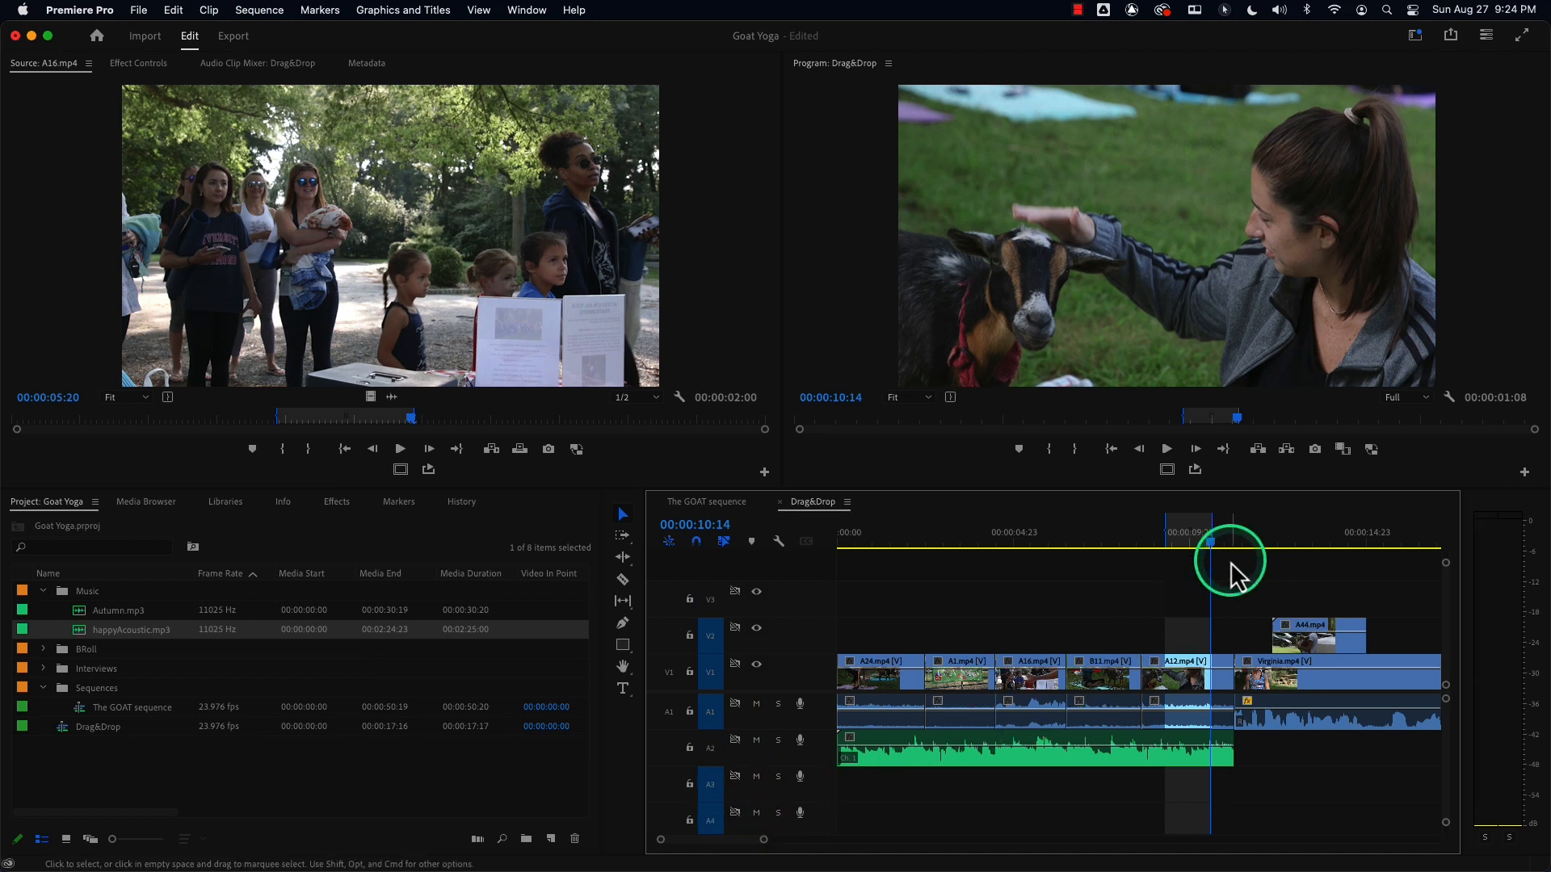
pyautogui.moveTo(1183, 540); pyautogui.dragTo(1176, 546)
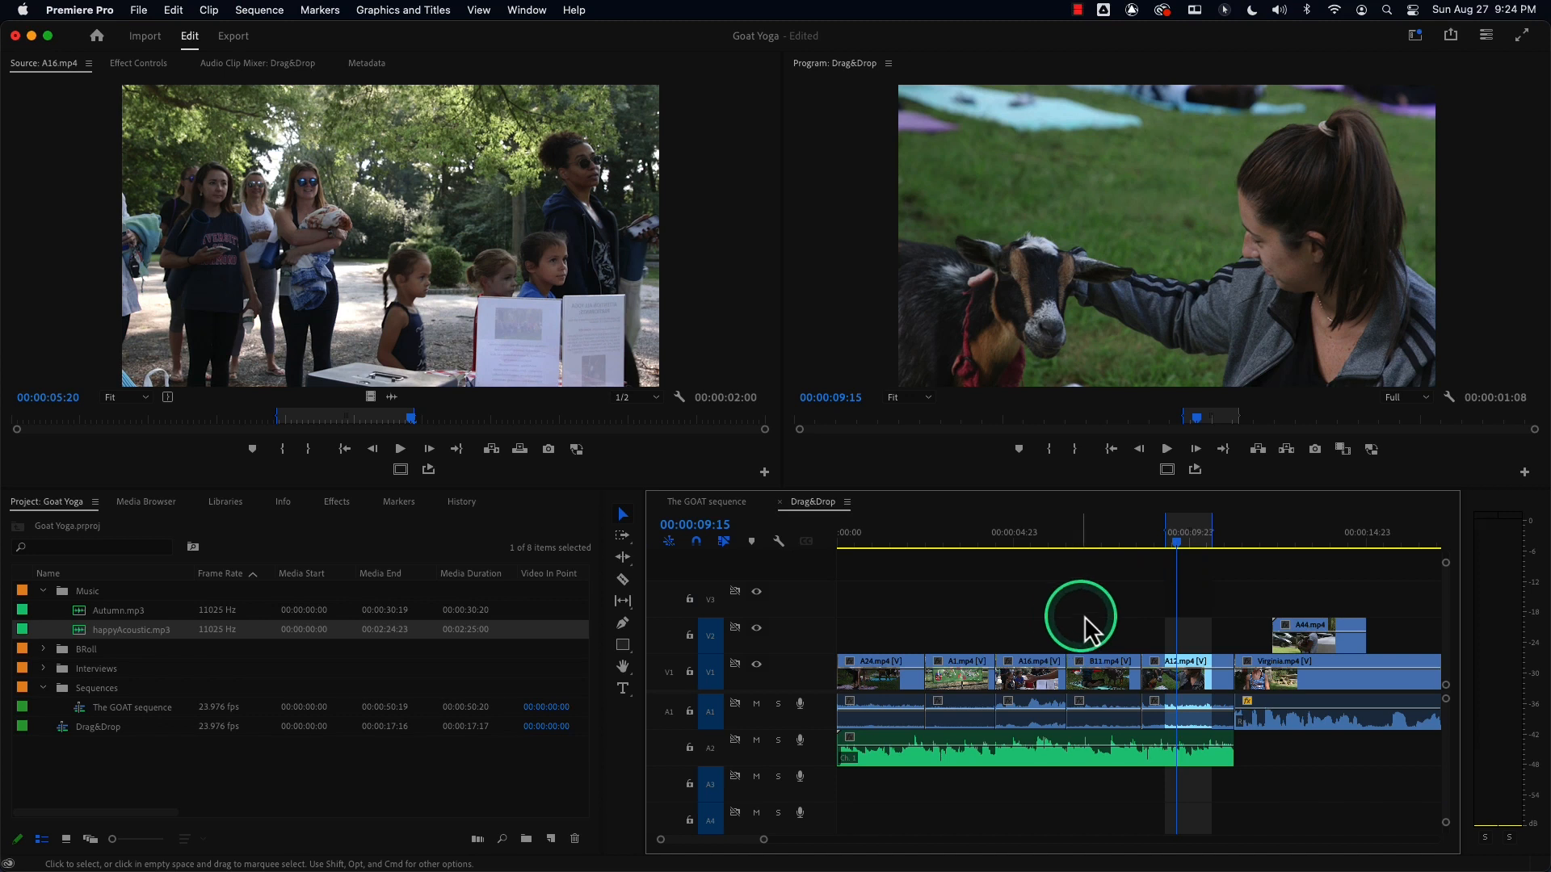
pyautogui.click(953, 678)
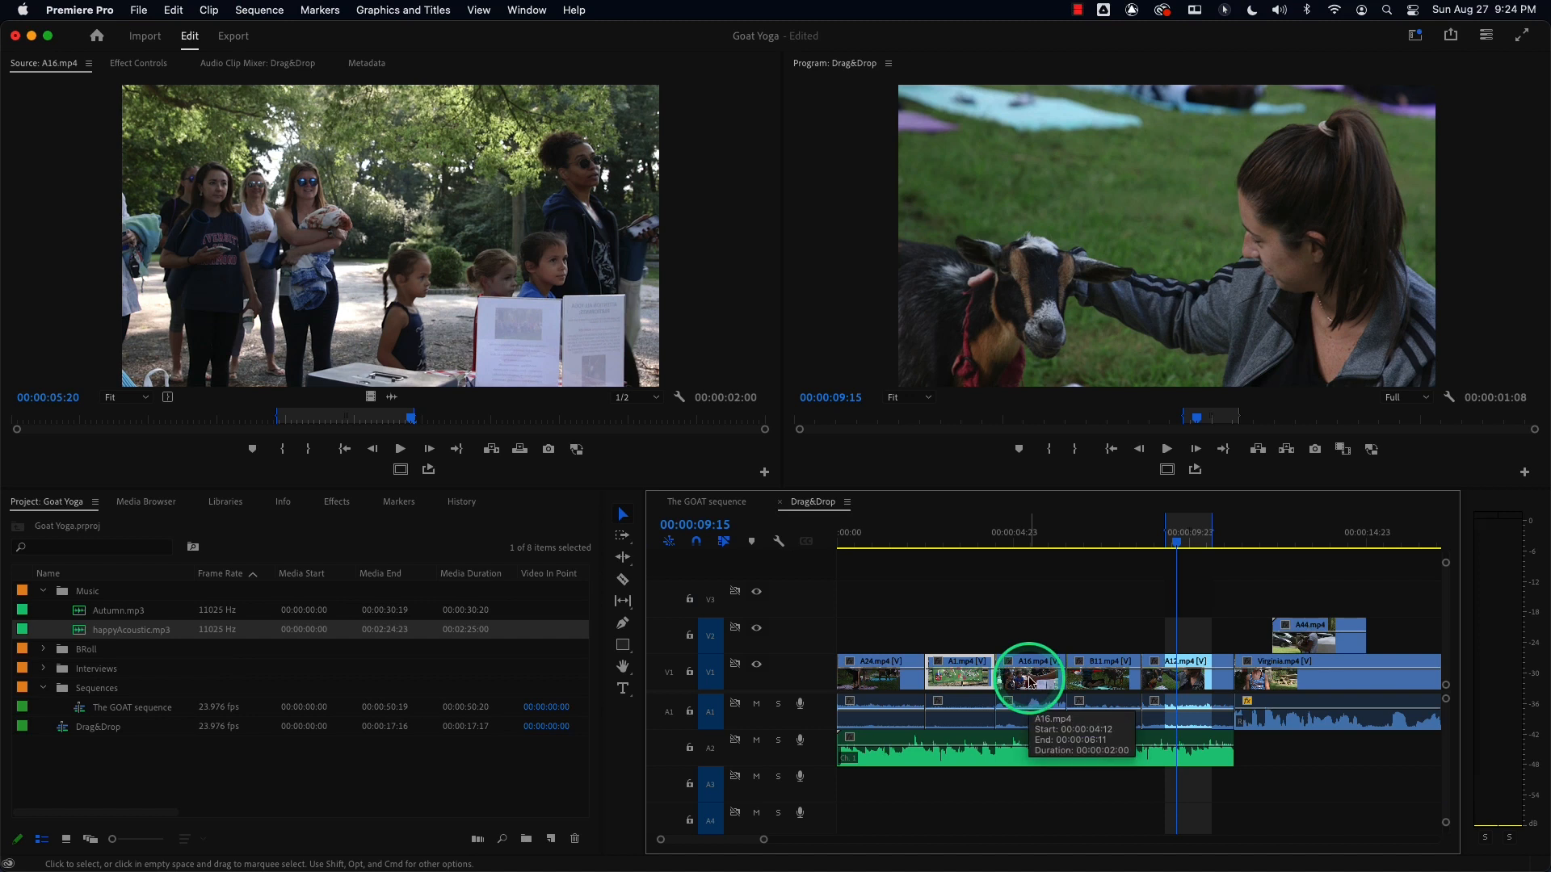
pyautogui.press('Delete')
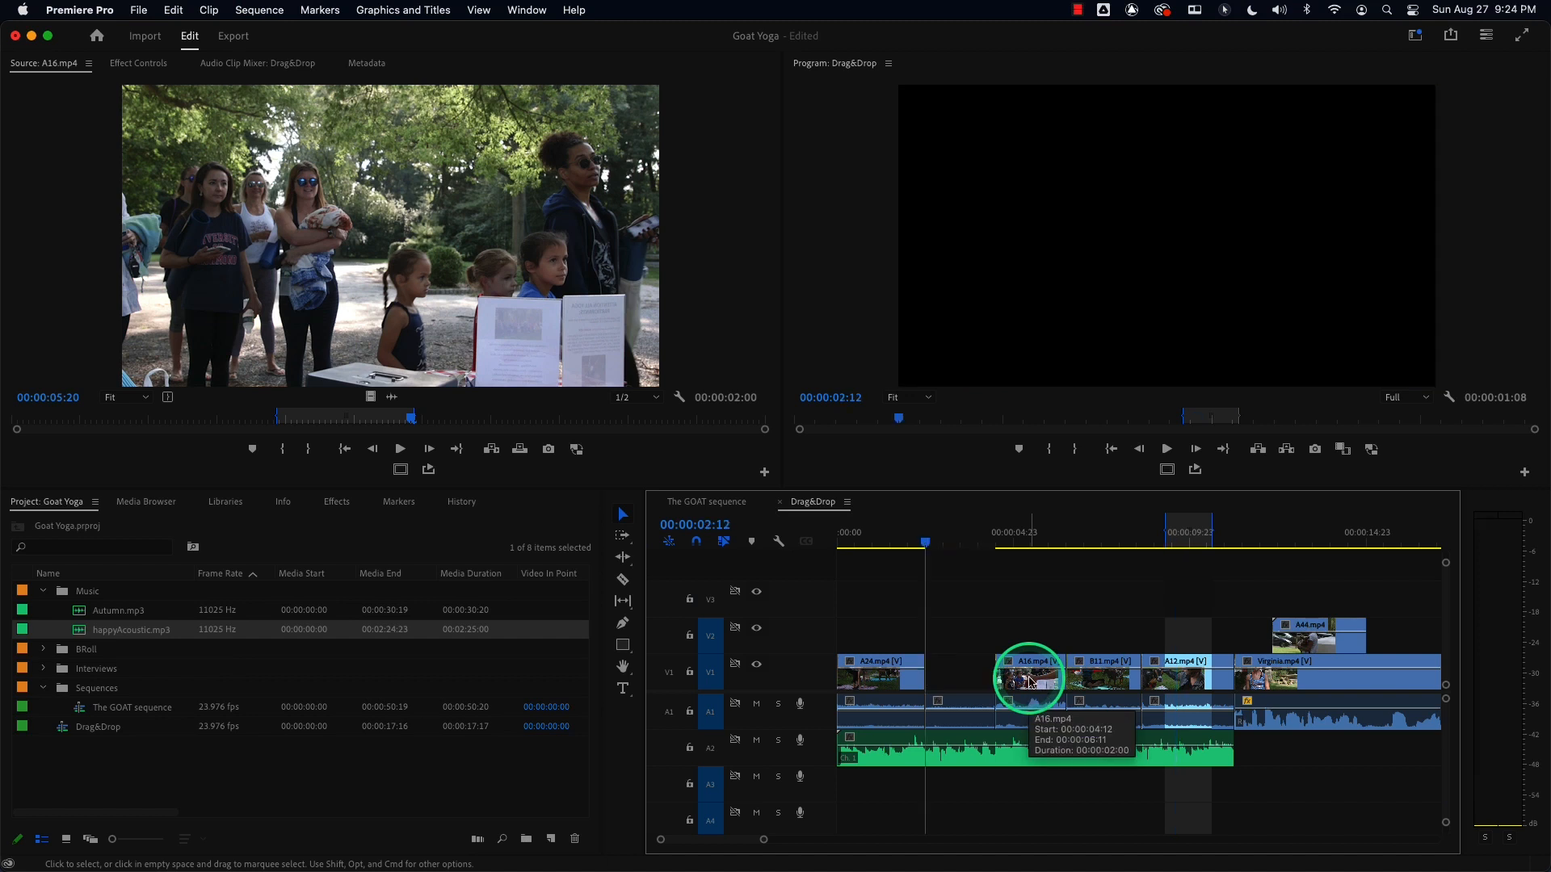
pyautogui.press('super+z')
# Delete only the A1 video clip from V1, then ripple delete the gap it leaves.
pyautogui.click(943, 677)
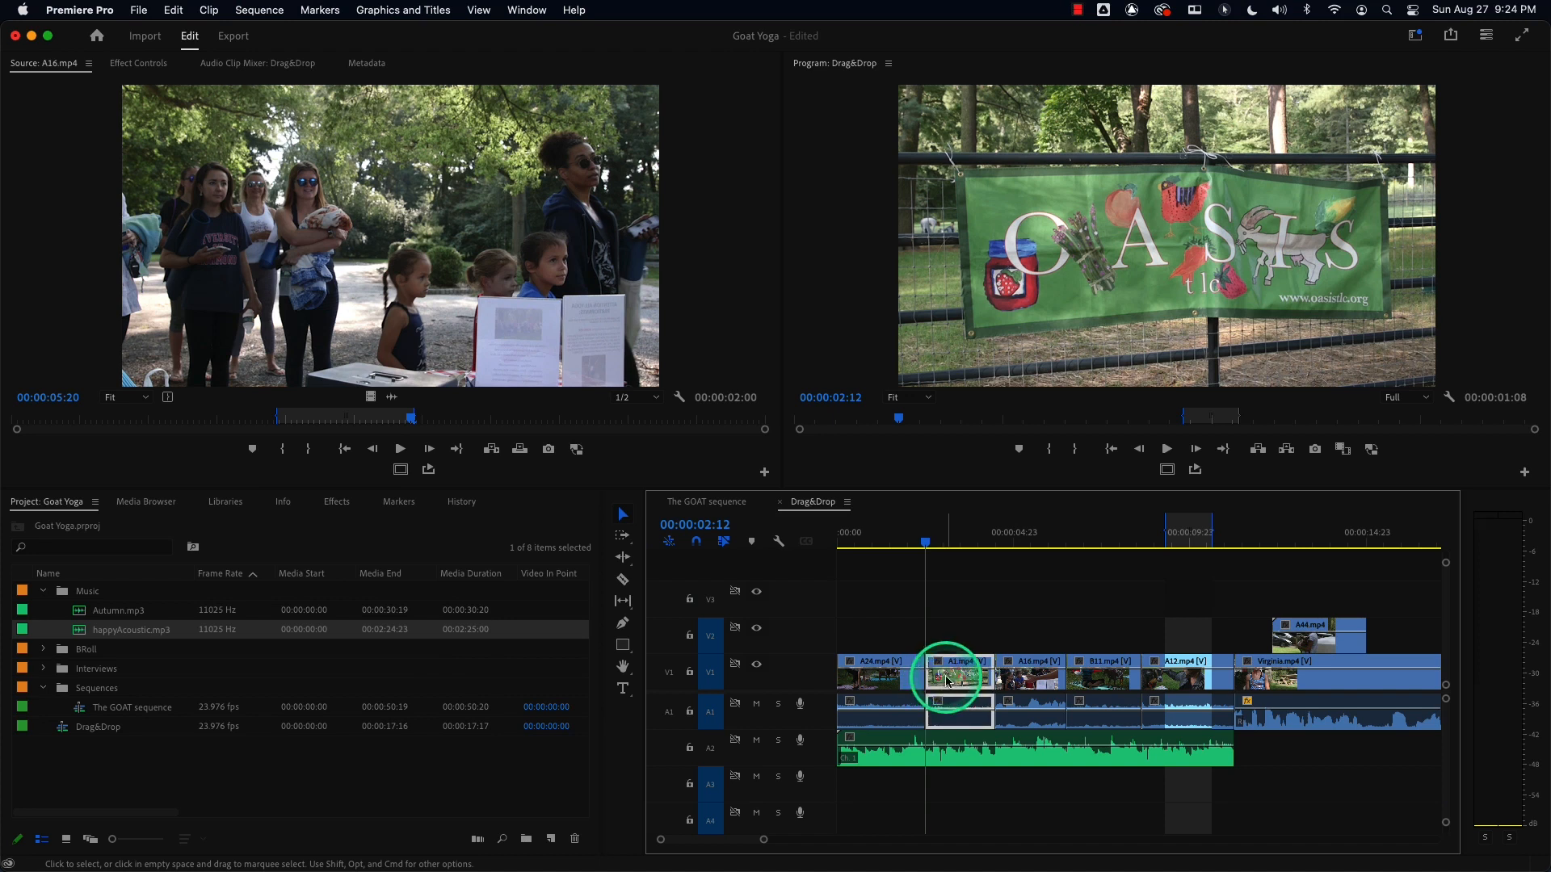
pyautogui.click(952, 633)
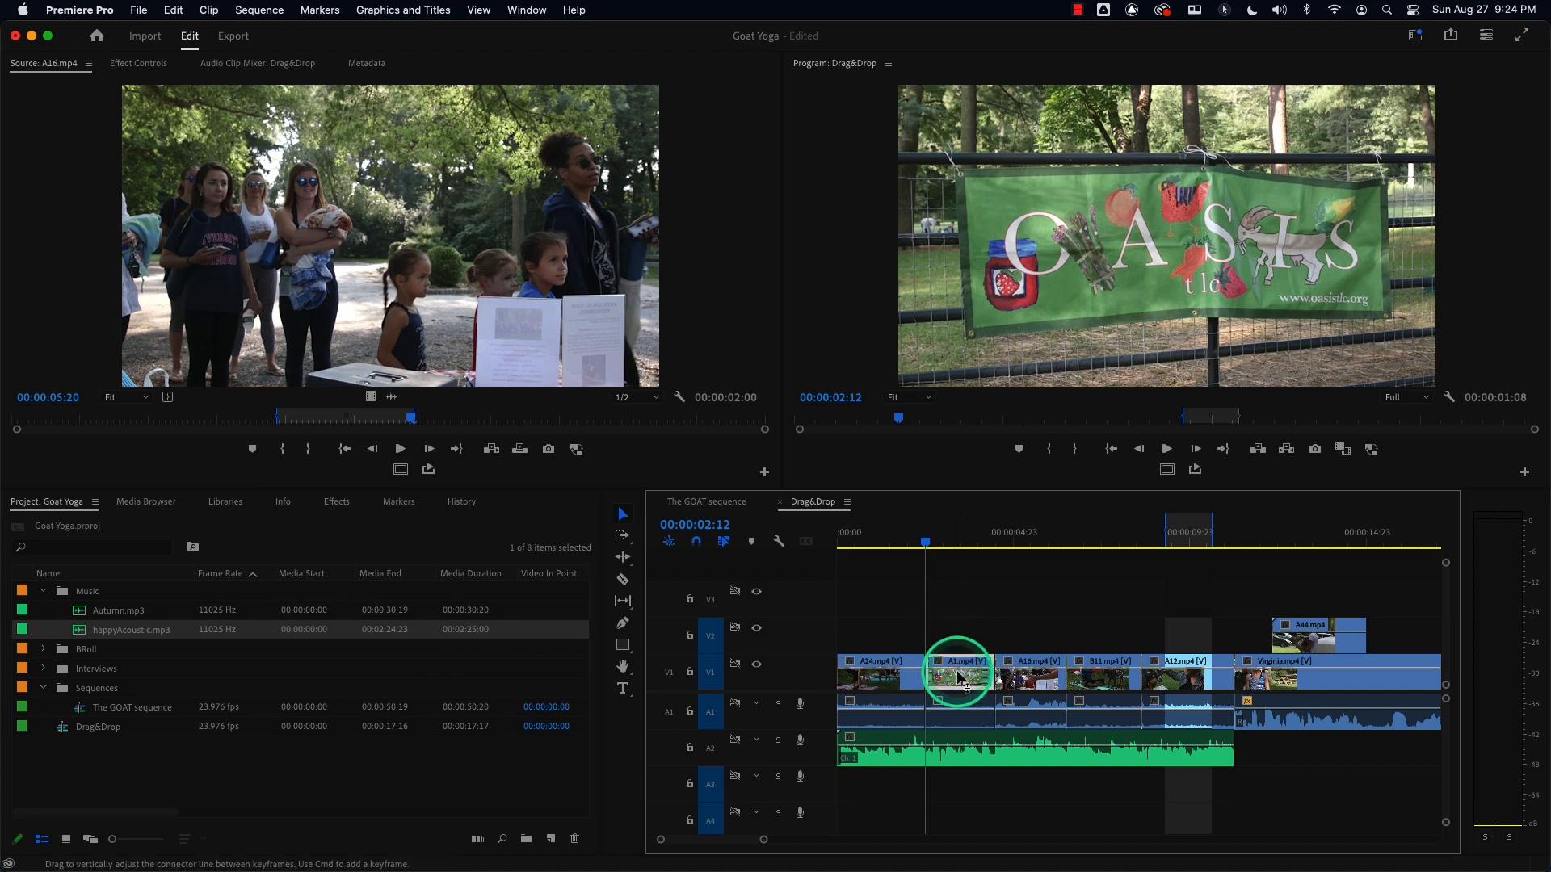
pyautogui.click(956, 670)
pyautogui.press('Delete')
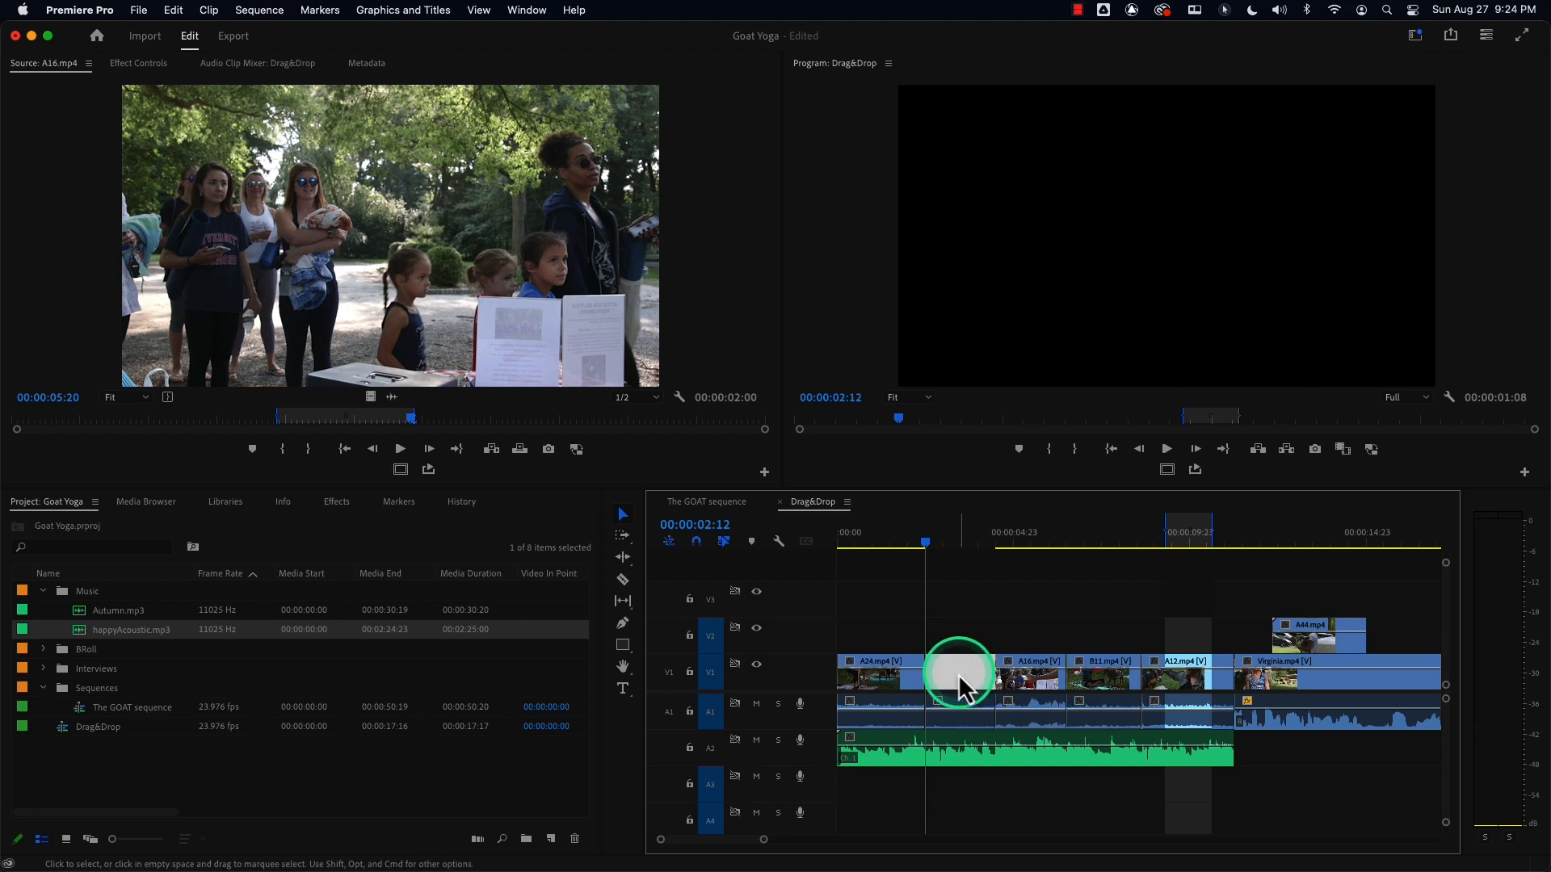
pyautogui.press('Delete')
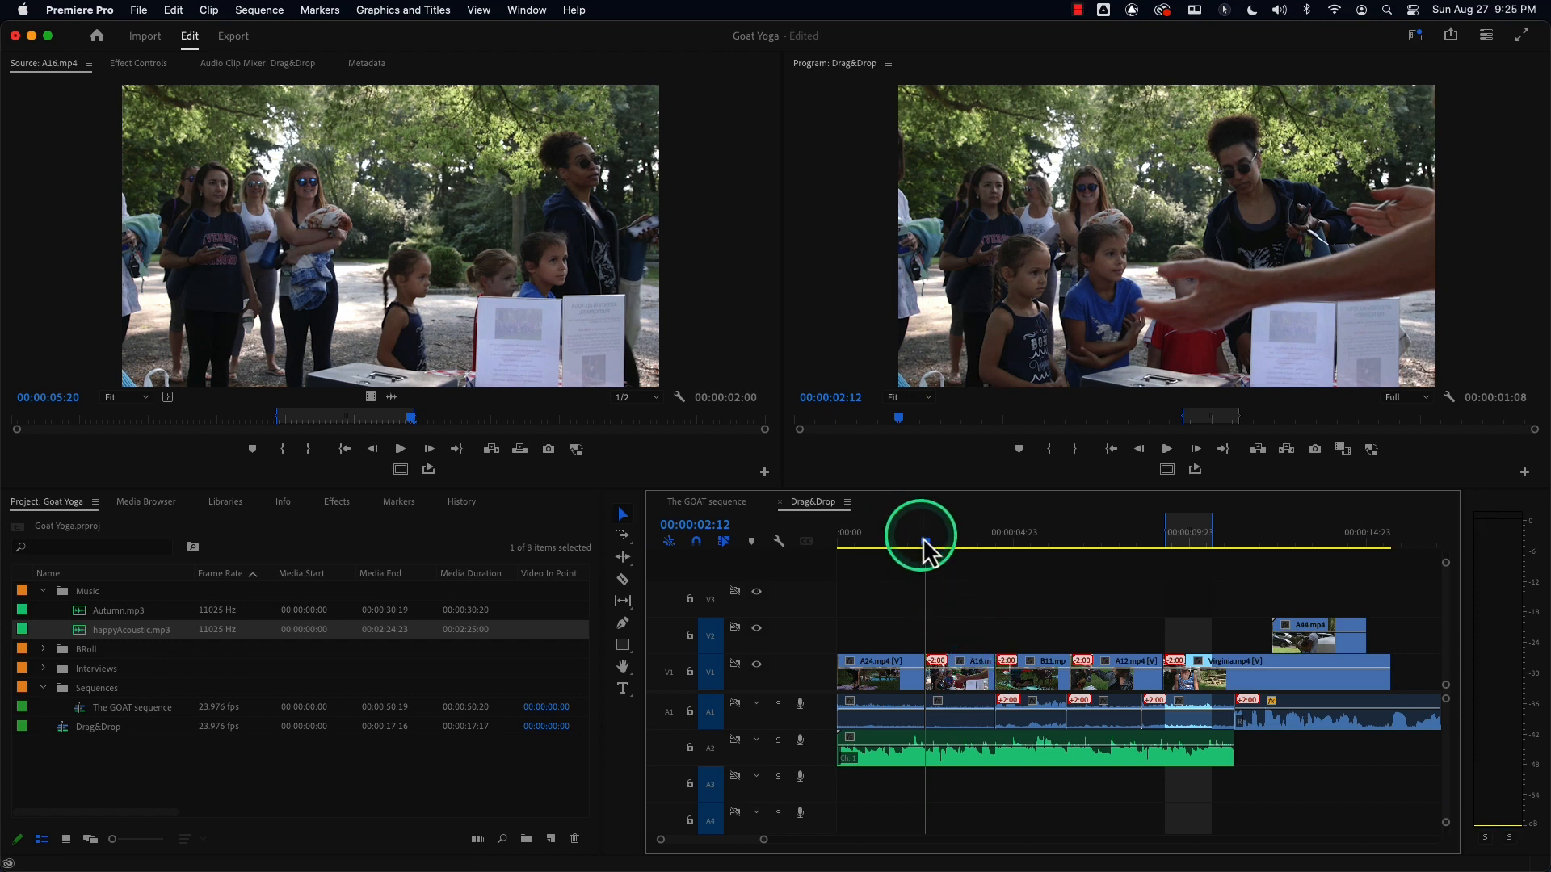
# Play back the sequence near the start and from about 00:00:11:18, then undo both deletions.
pyautogui.click(897, 542)
pyautogui.press('space')
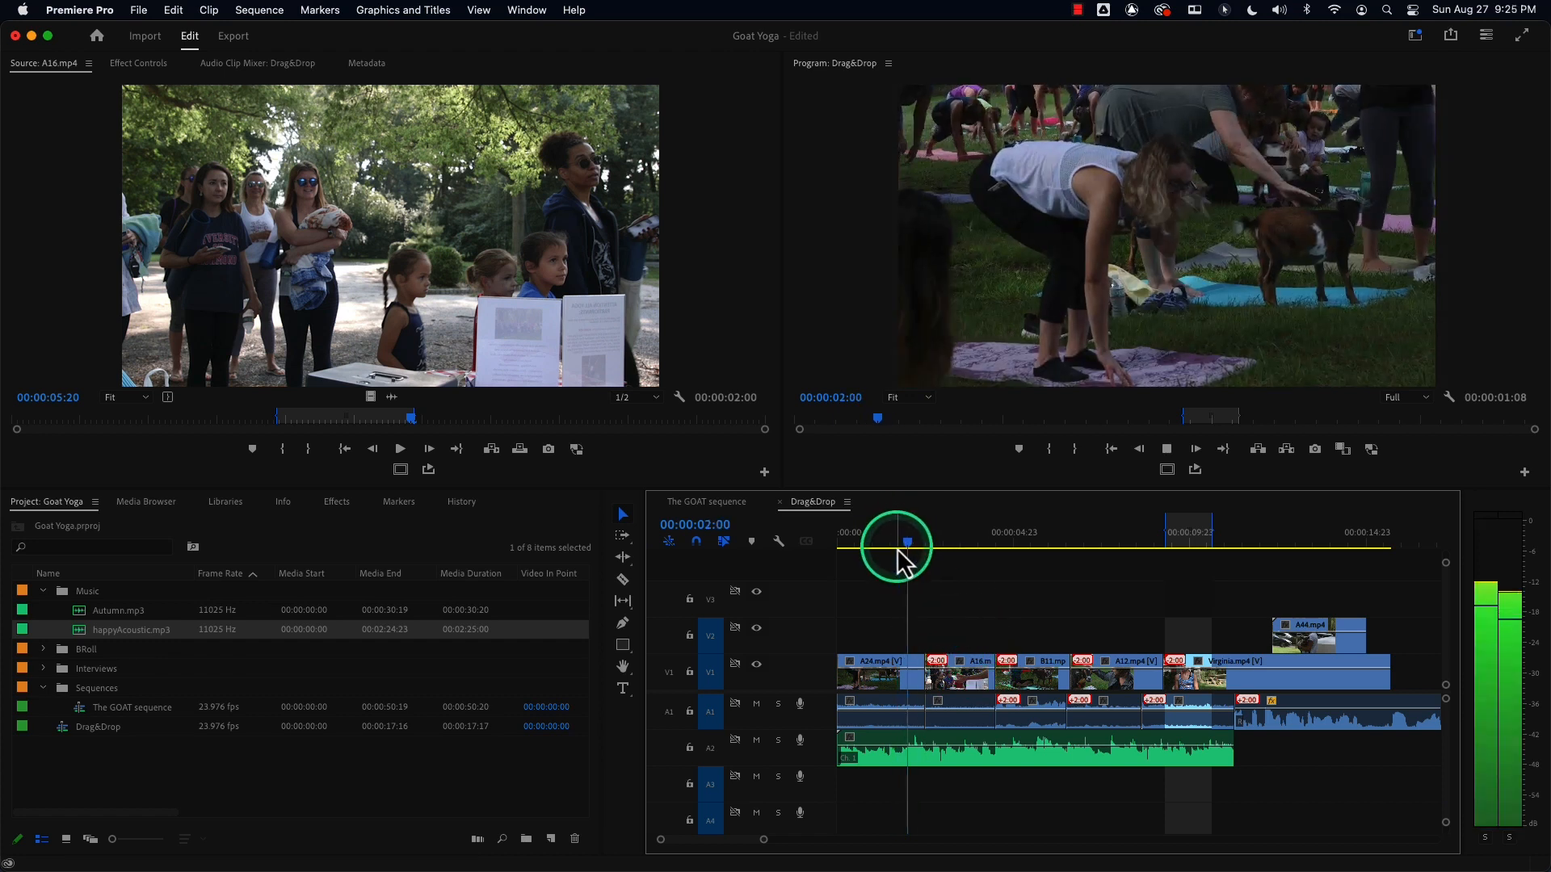
pyautogui.press('space')
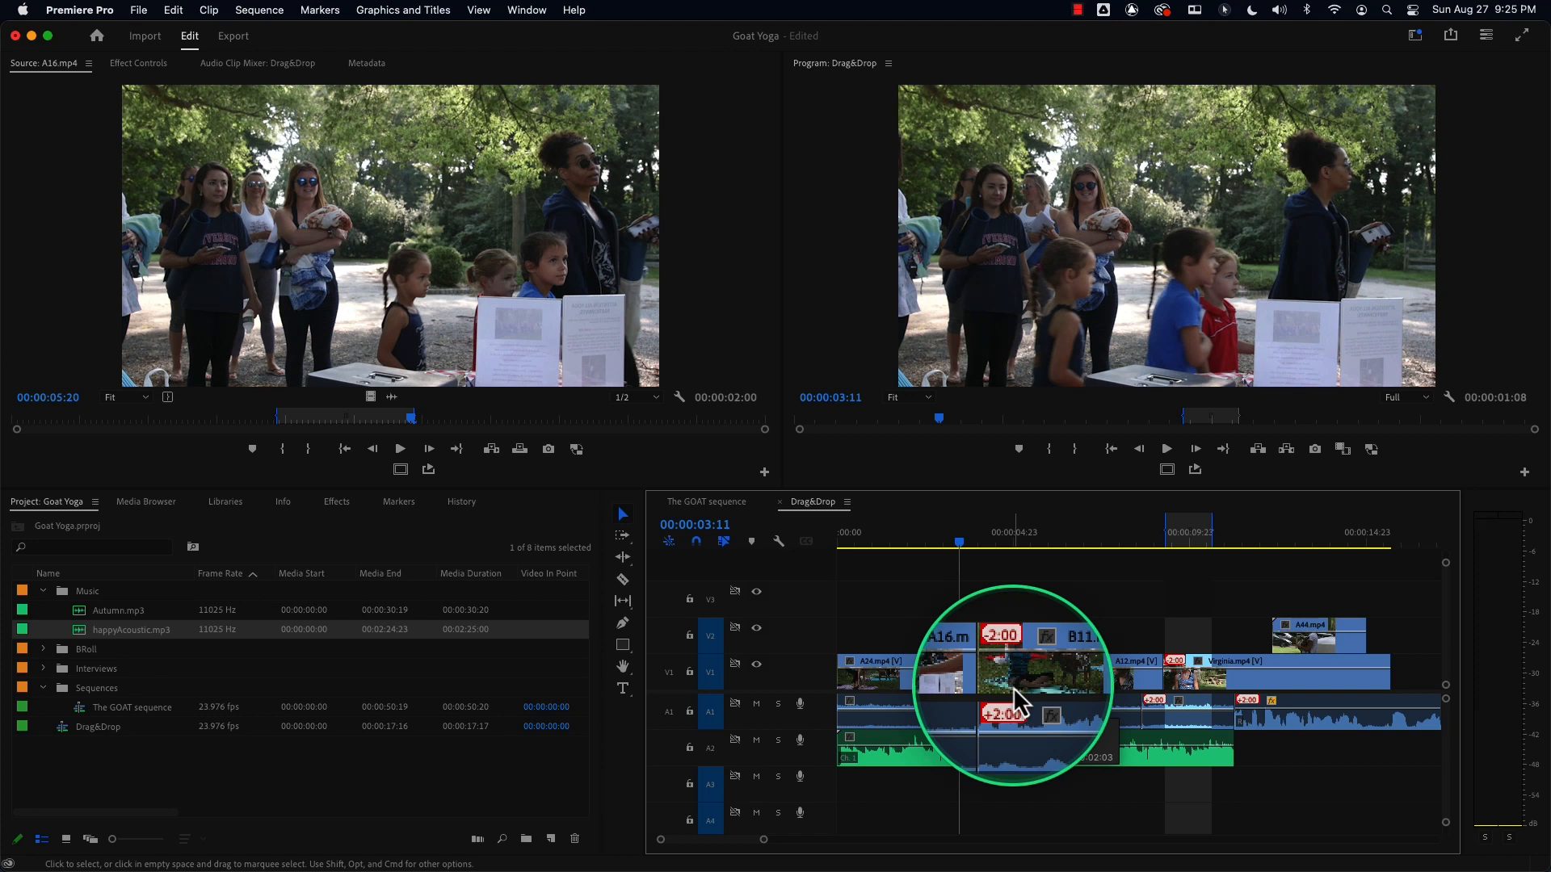
pyautogui.click(1240, 541)
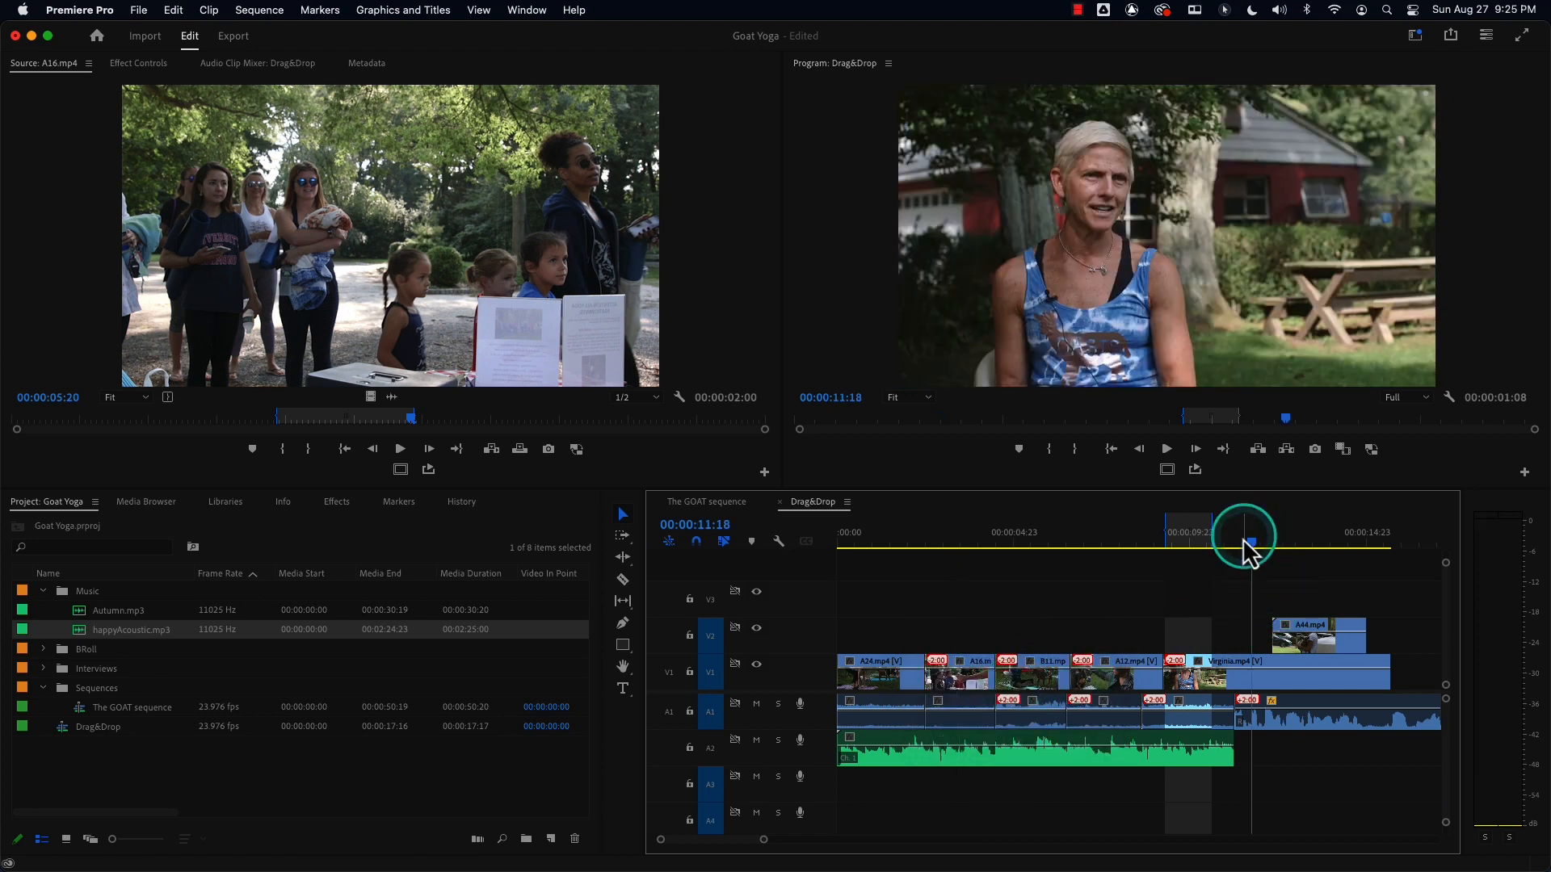
pyautogui.press('space')
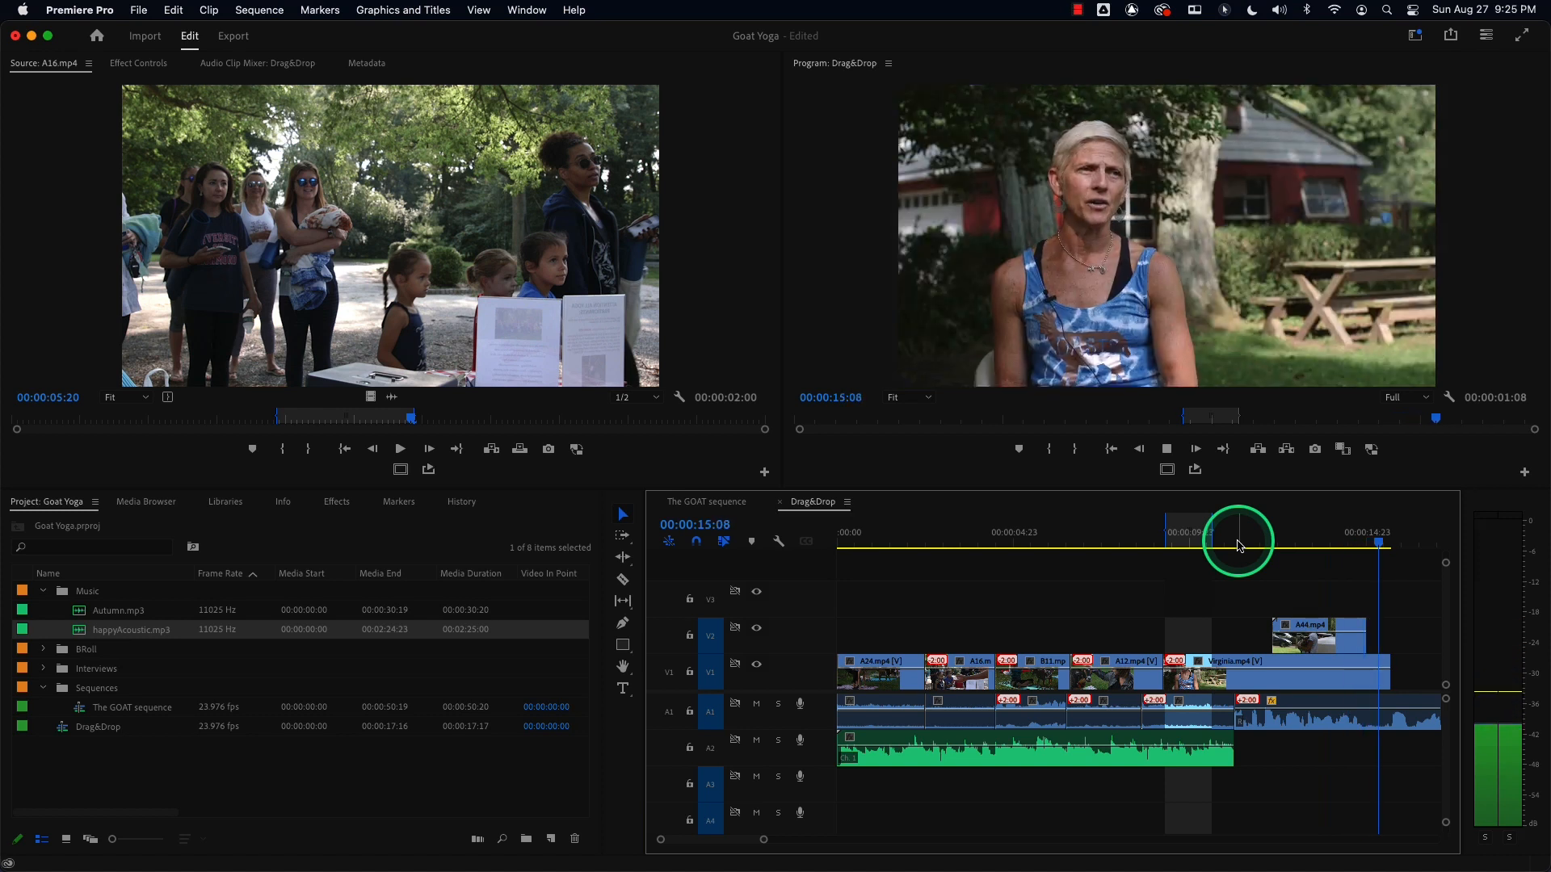
pyautogui.press('space')
pyautogui.press('super+z')
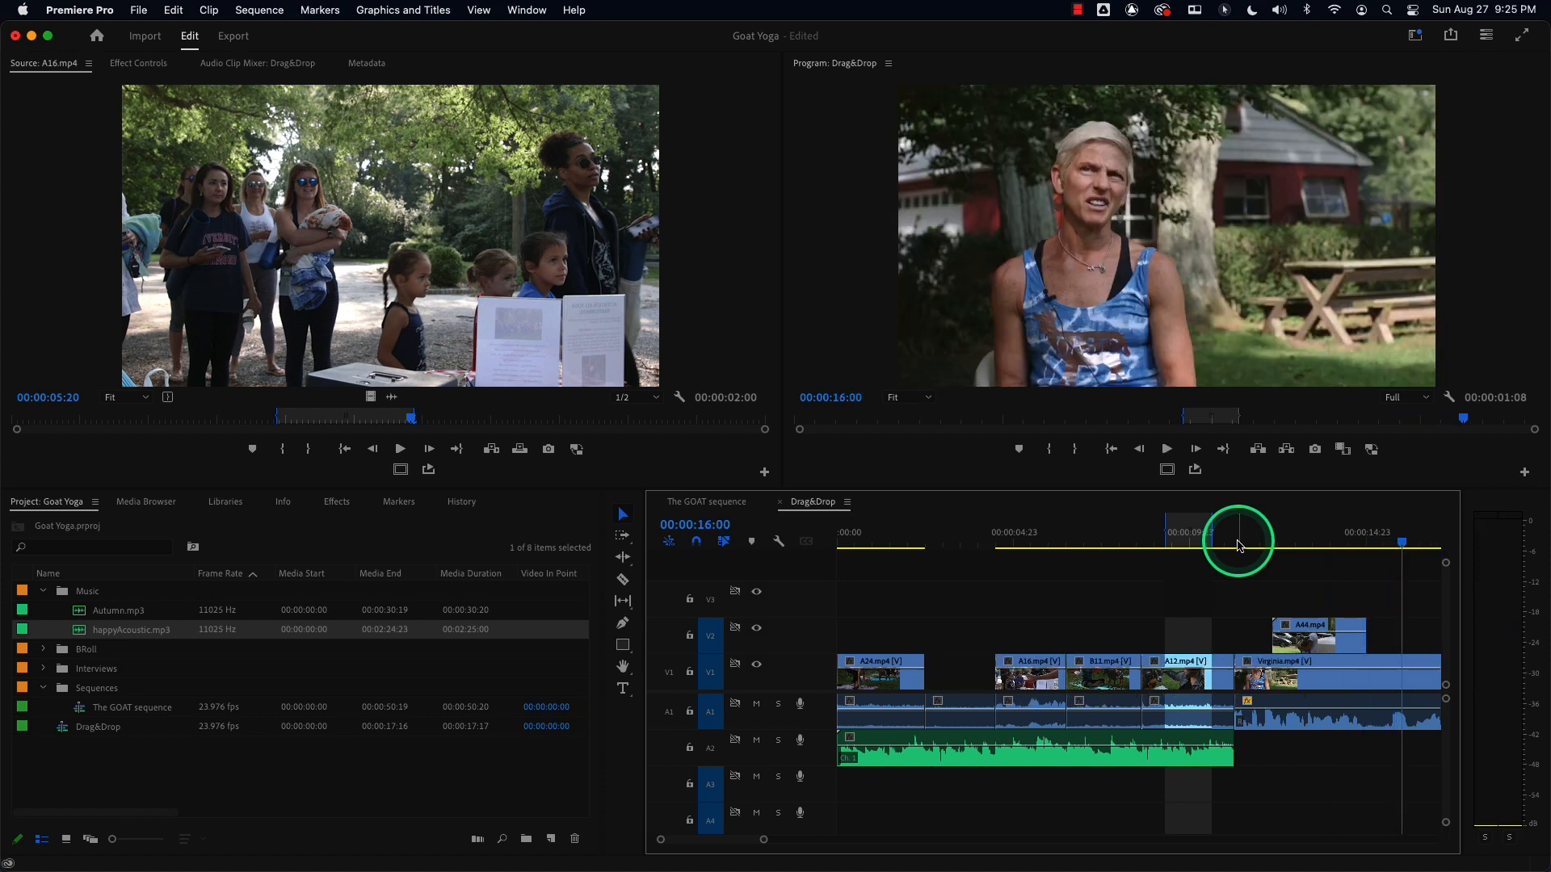
pyautogui.press('super+z')
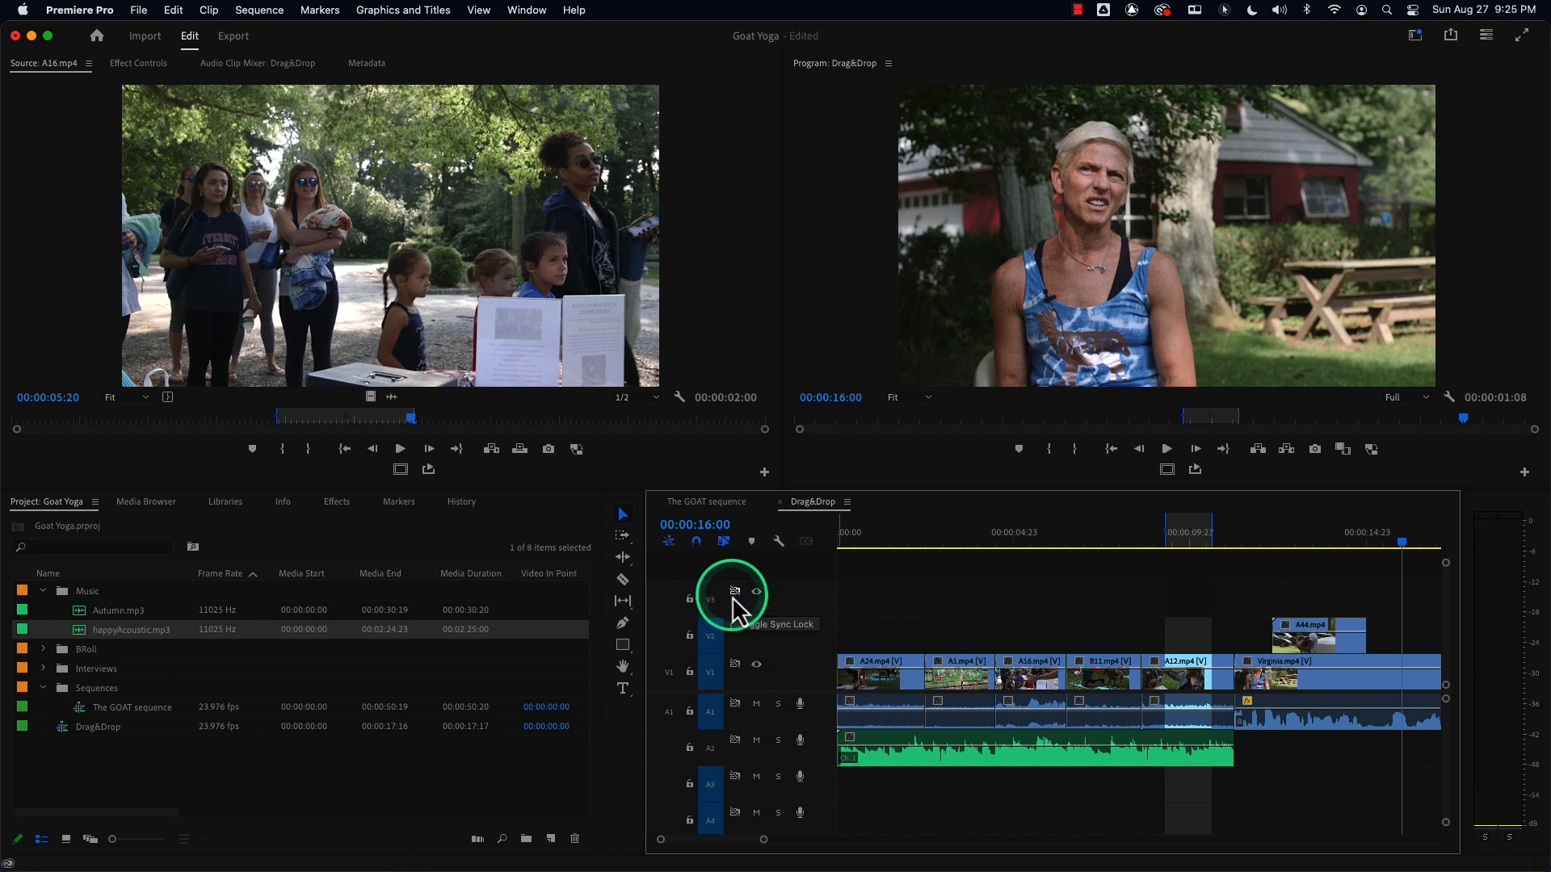
# Turn sync lock back on for audio tracks A1 through A4.
pyautogui.click(735, 705)
pyautogui.click(736, 741)
pyautogui.click(735, 776)
pyautogui.click(735, 813)
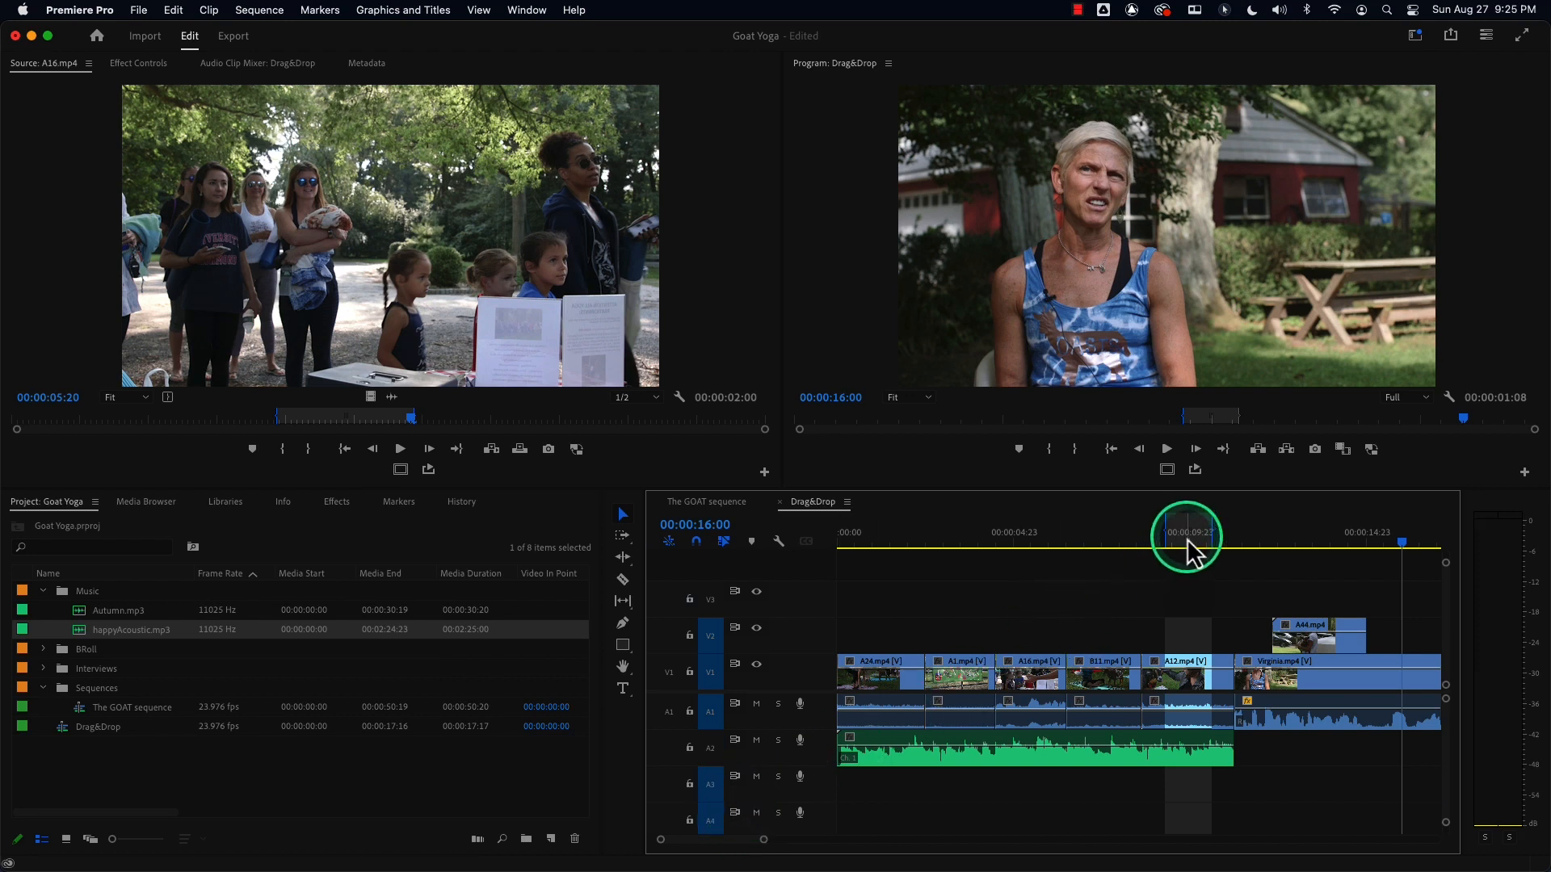
# Clear the sequence's in and out marks and return the playhead to the start.
pyautogui.click(1153, 547)
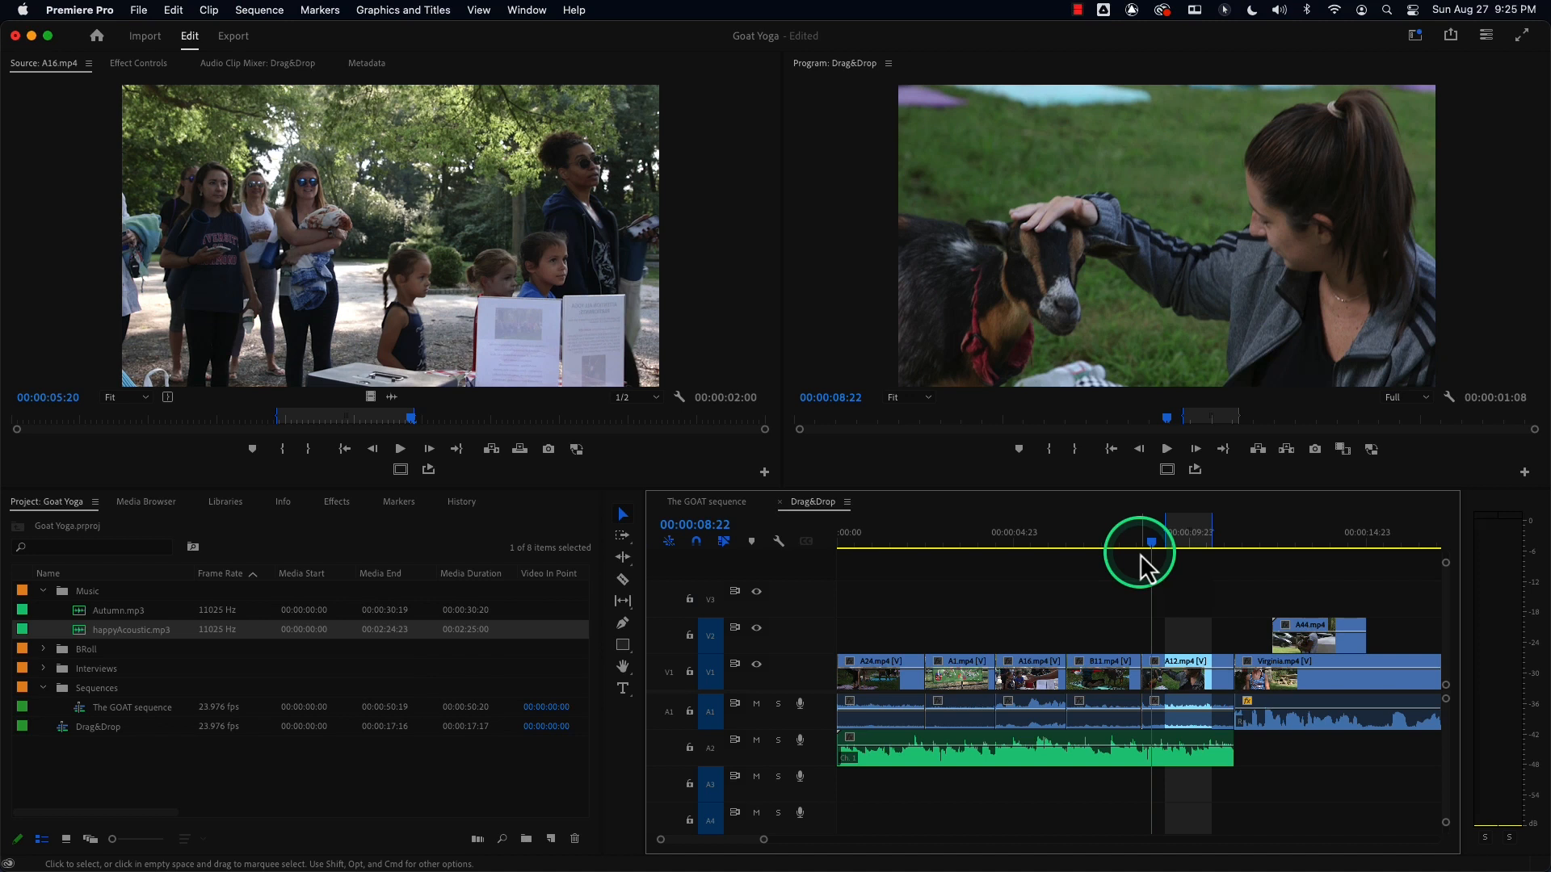
pyautogui.hotkey('alt', 'x')
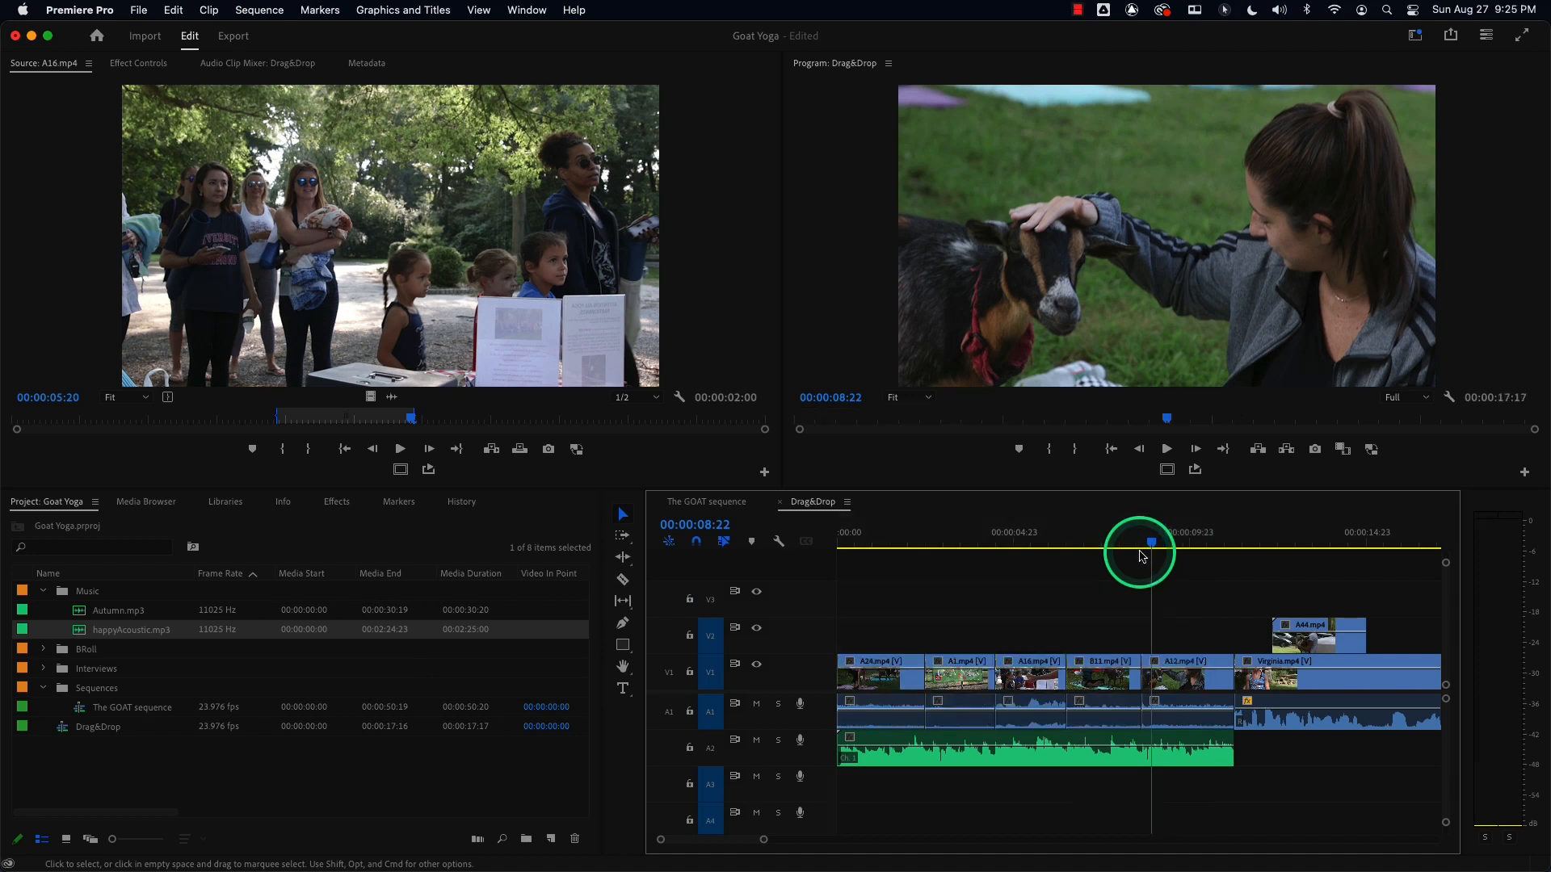
pyautogui.moveTo(1139, 557); pyautogui.dragTo(741, 662)
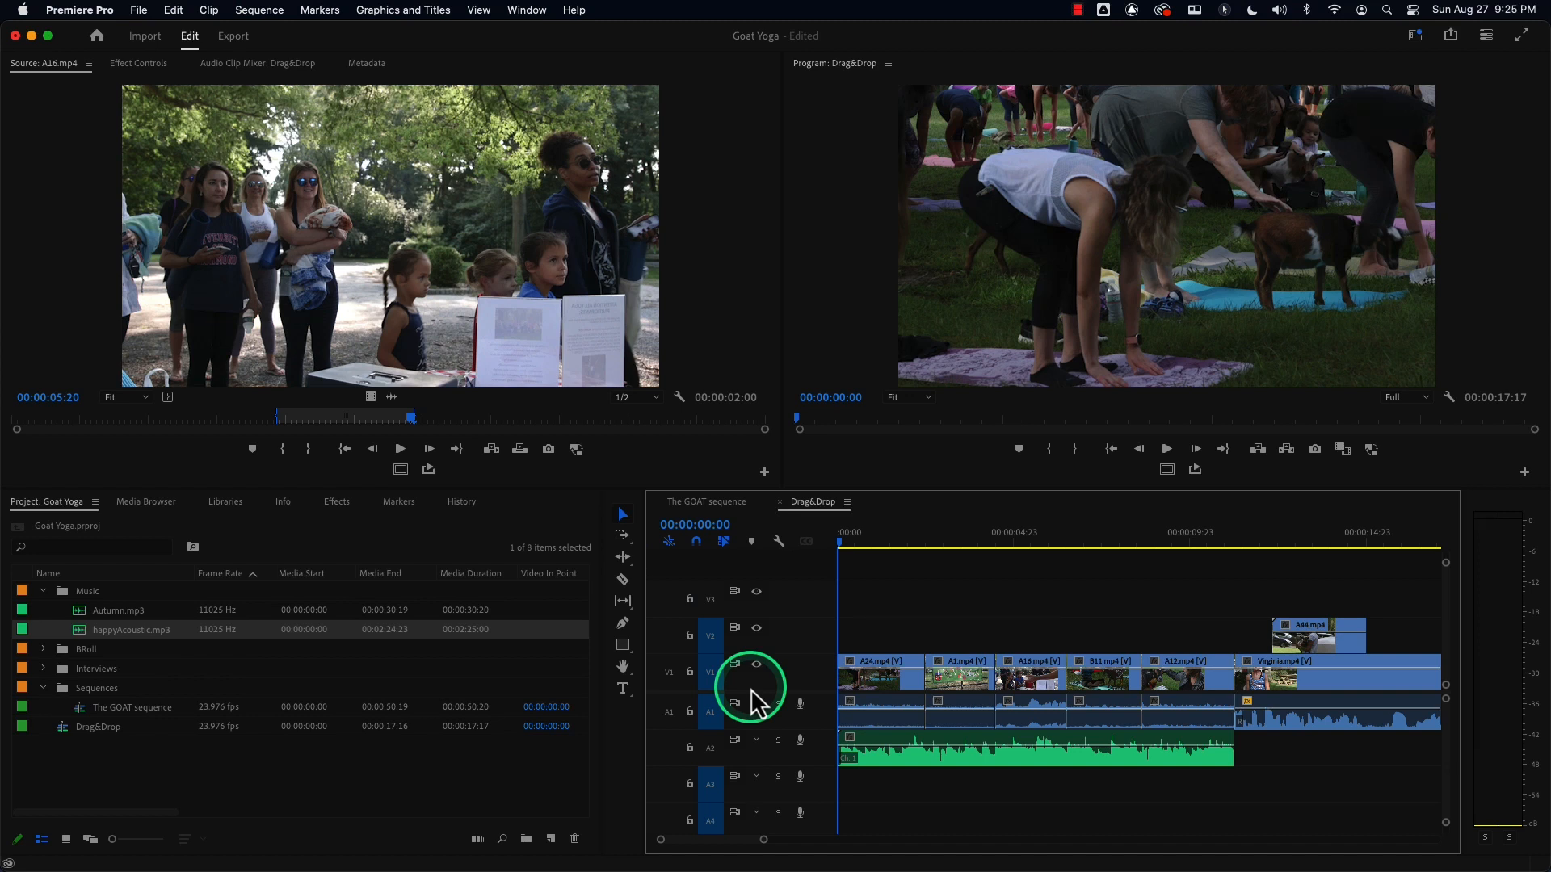
pyautogui.moveTo(903, 537); pyautogui.dragTo(834, 553)
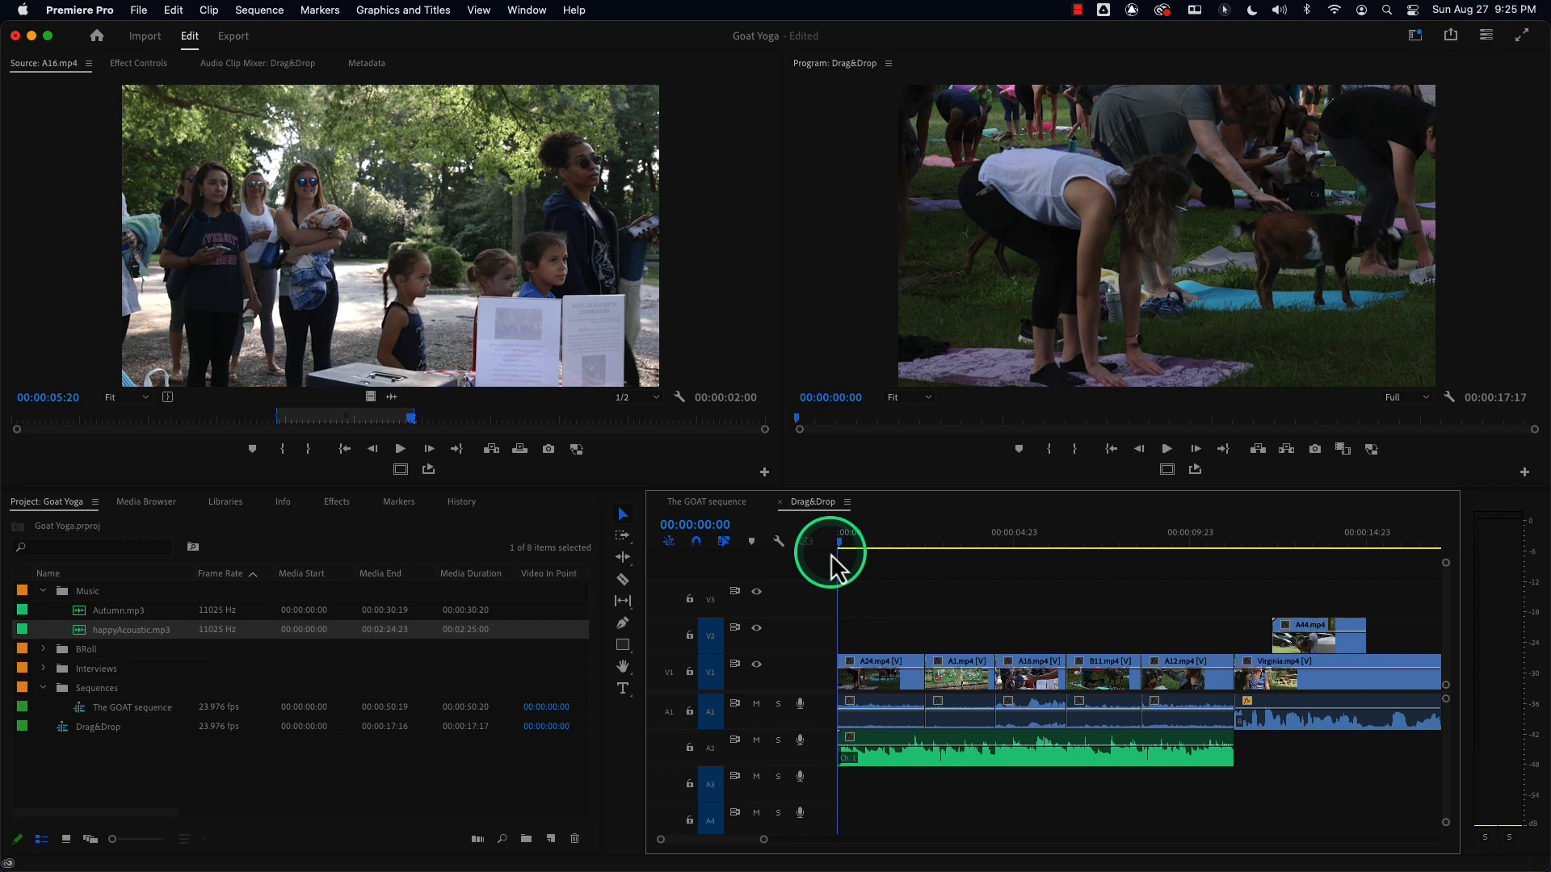
# Select the Virginia clip with the A44 overlay, insert-move them to the sequence start, scrub through, then undo the move.
pyautogui.click(906, 672)
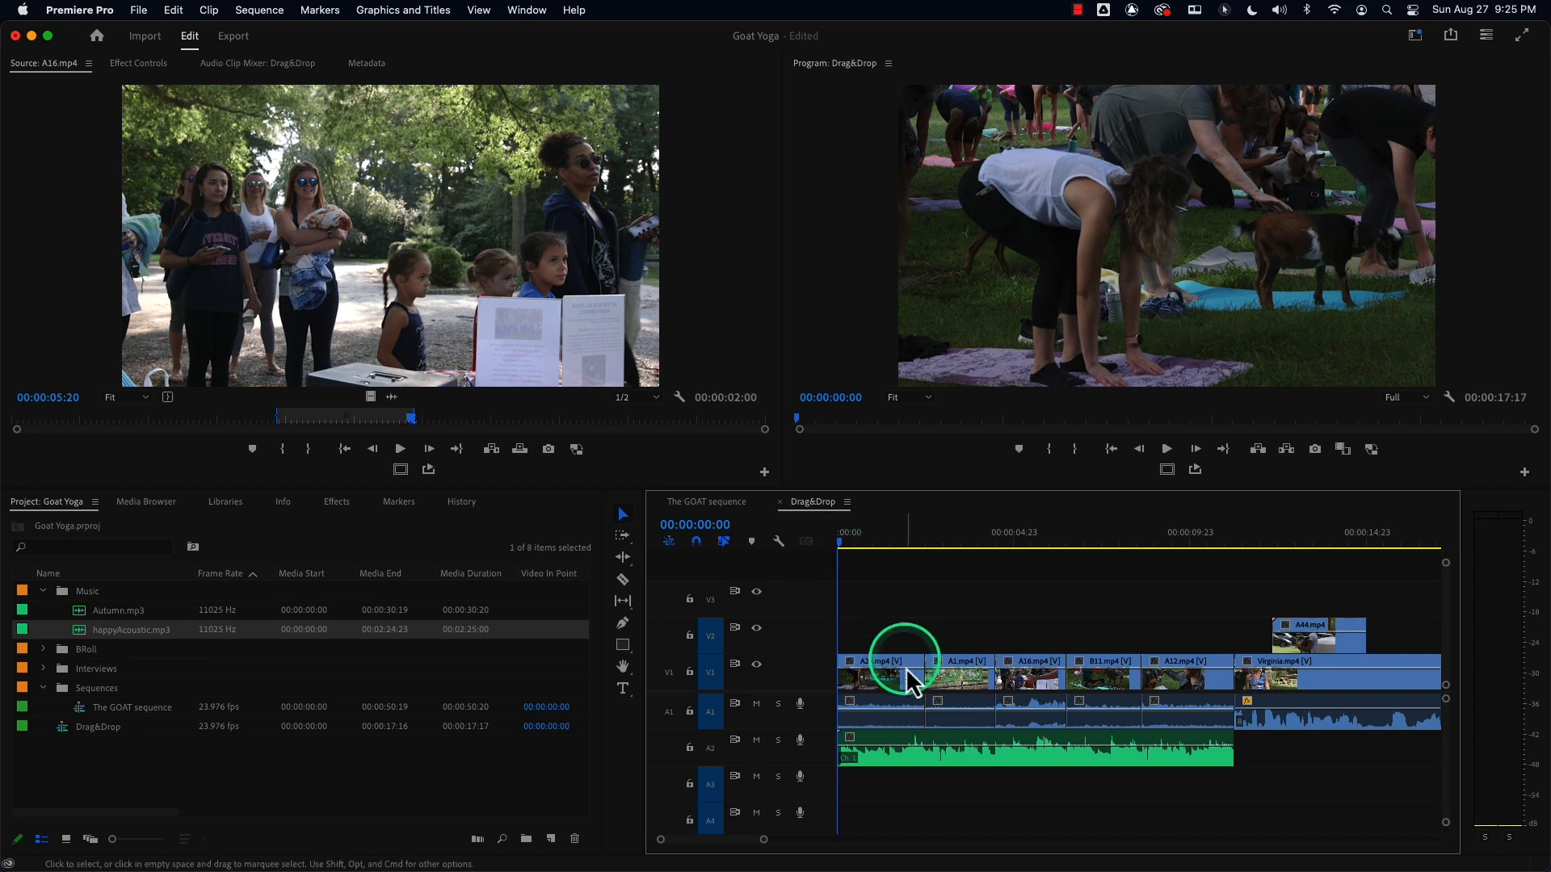
pyautogui.keyDown('shift'); pyautogui.click(952, 681); pyautogui.keyUp('shift')
pyautogui.keyDown('shift'); pyautogui.click(1032, 682); pyautogui.keyUp('shift')
pyautogui.keyDown('shift'); pyautogui.click(1105, 682); pyautogui.keyUp('shift')
pyautogui.keyDown('shift'); pyautogui.click(1186, 683); pyautogui.keyUp('shift')
pyautogui.keyDown('shift'); pyautogui.click(1292, 678); pyautogui.keyUp('shift')
pyautogui.keyDown('shift'); pyautogui.click(1334, 638); pyautogui.keyUp('shift')
pyautogui.click(1270, 721)
pyautogui.click(1025, 699)
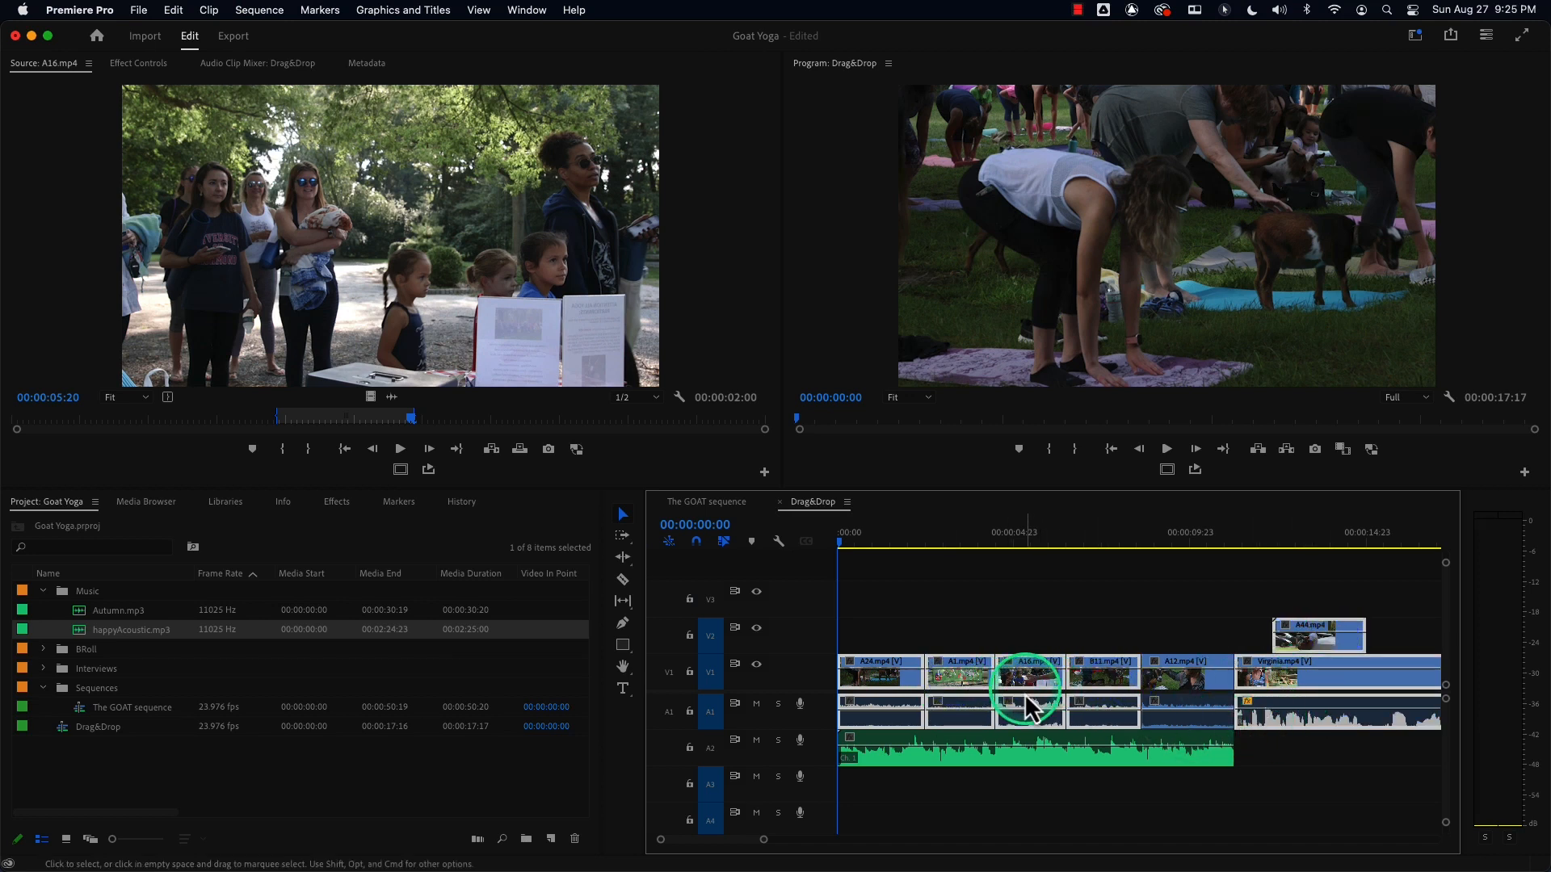
pyautogui.click(1188, 682)
pyautogui.click(1306, 670)
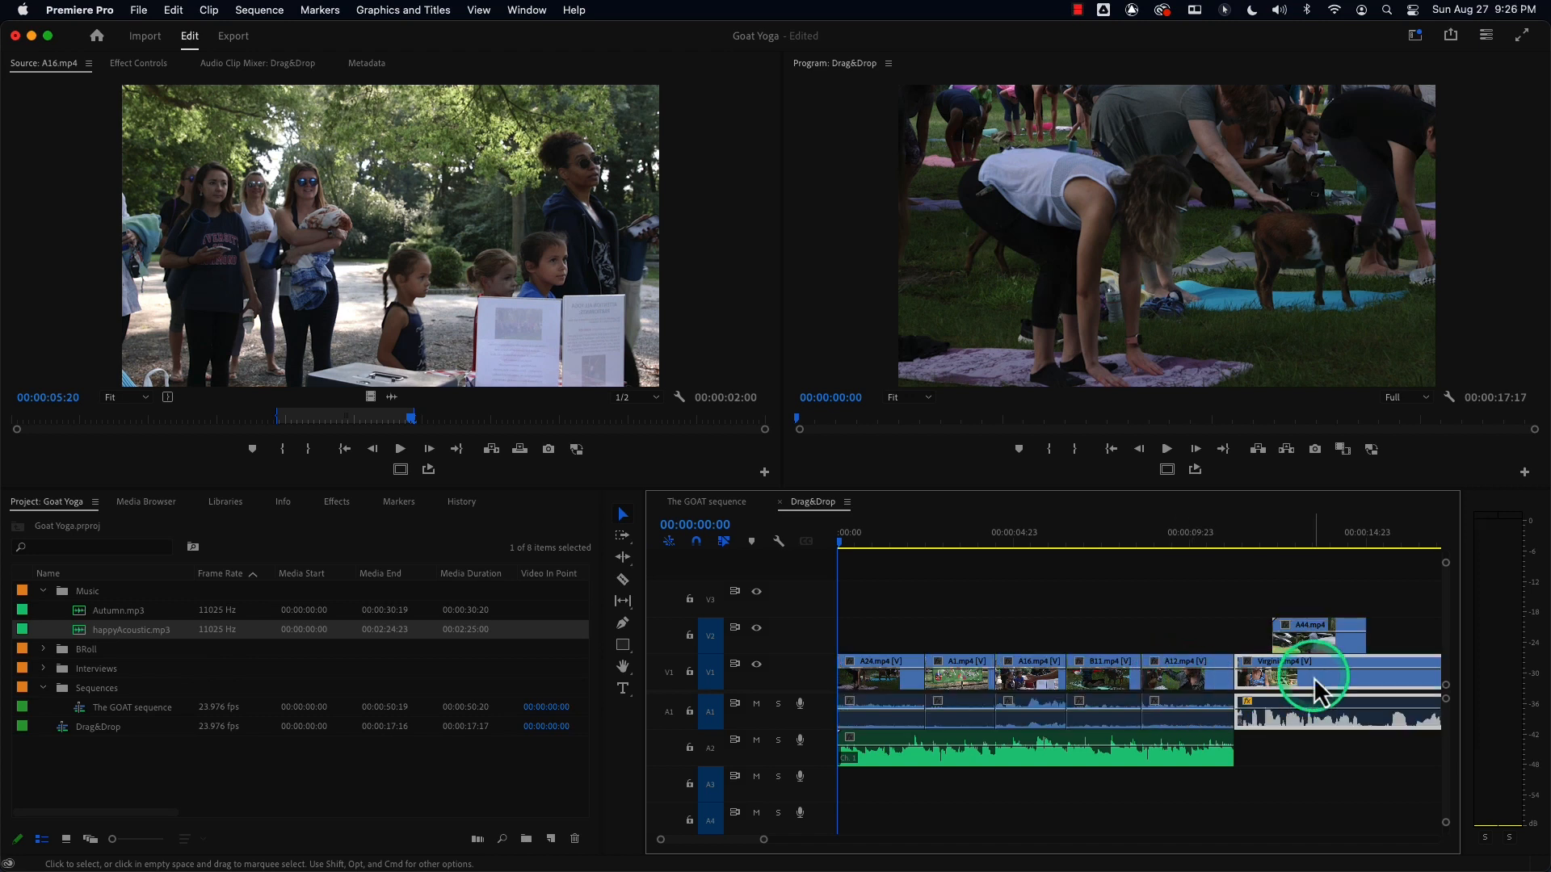
pyautogui.keyDown('shift'); pyautogui.click(1295, 641); pyautogui.keyUp('shift')
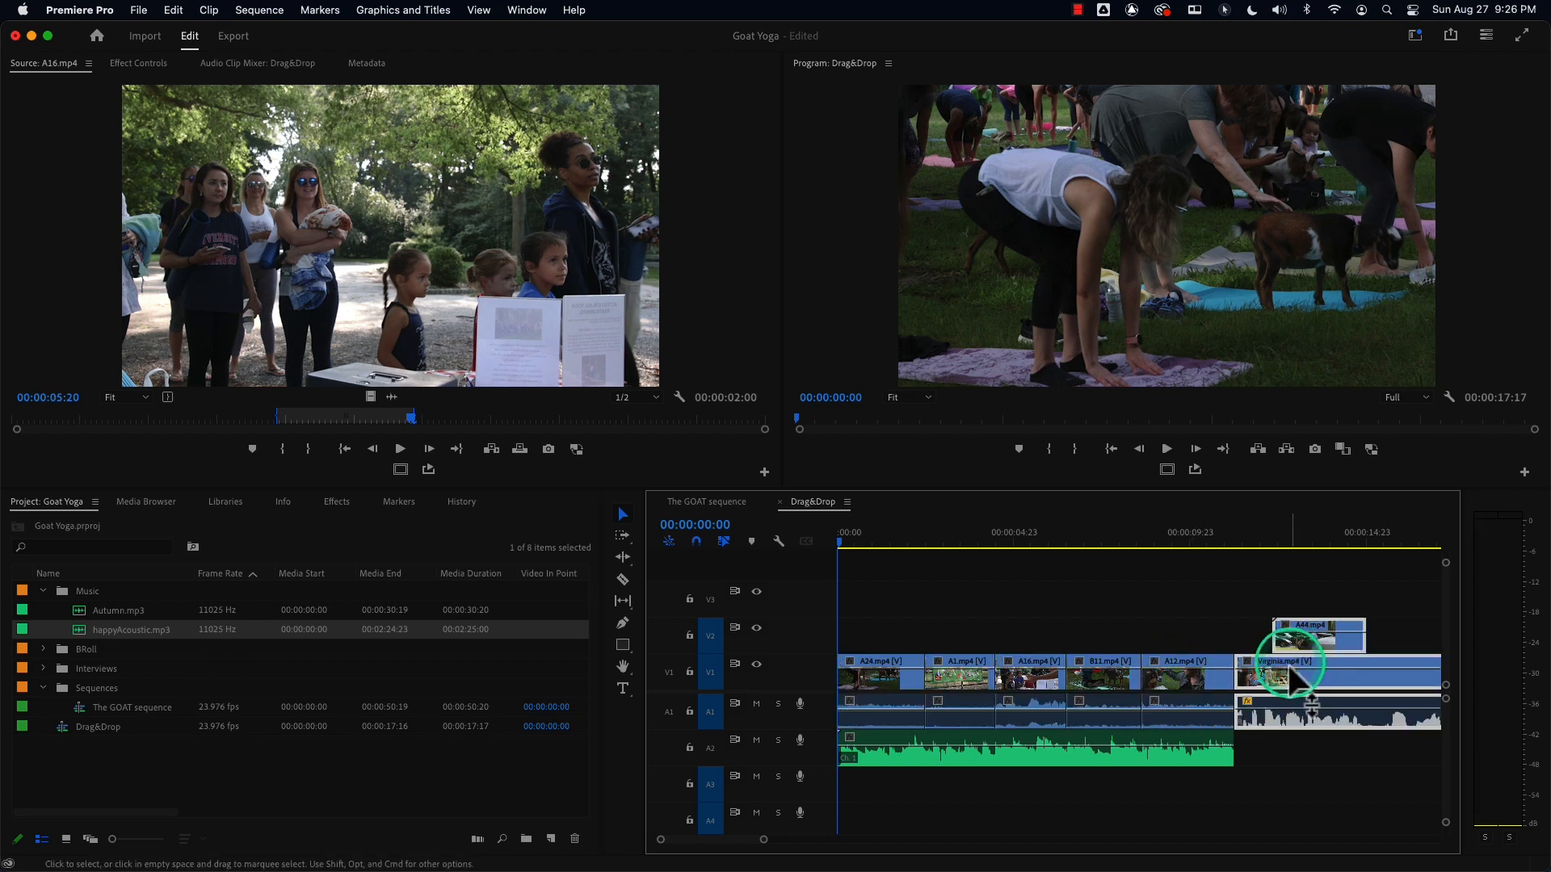
pyautogui.moveTo(1286, 686); pyautogui.dragTo(861, 707)
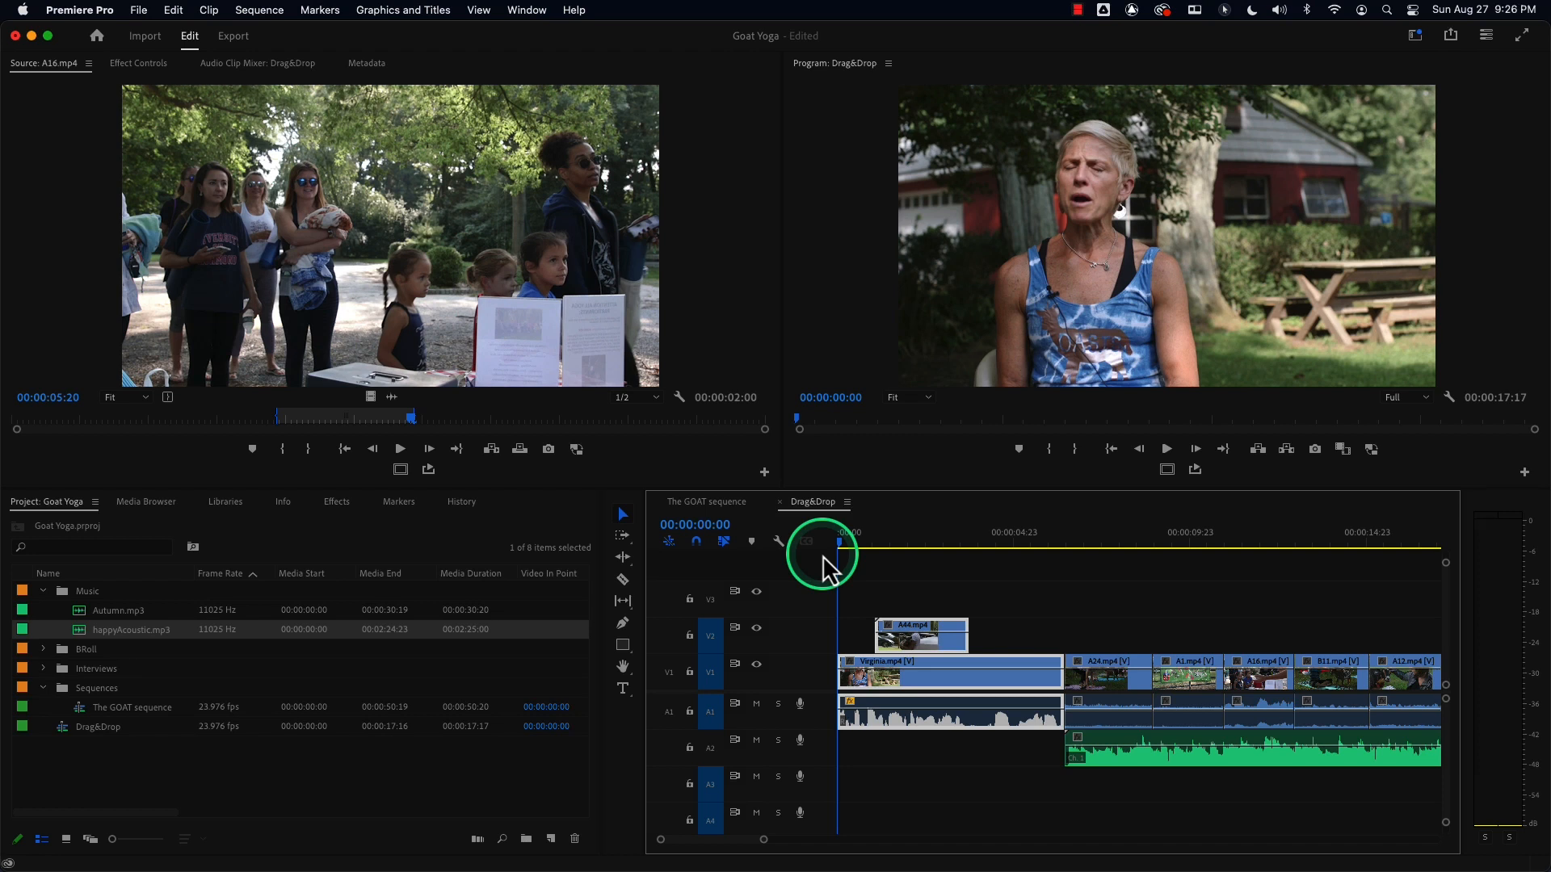
pyautogui.moveTo(824, 557); pyautogui.dragTo(1062, 557)
pyautogui.press('super+z')
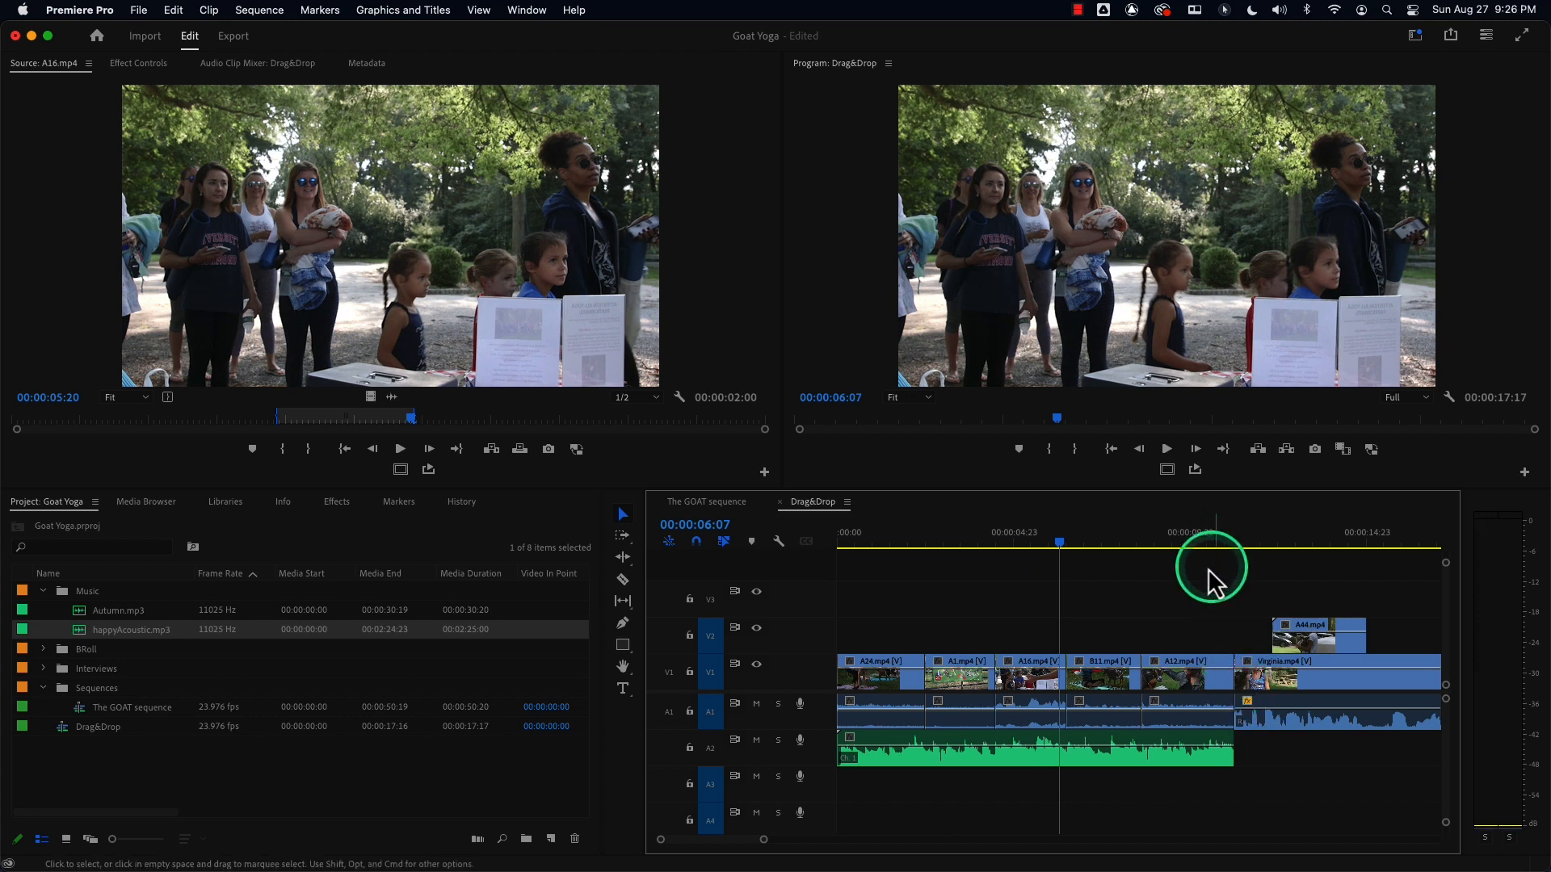
# Marquee-select the A1, A16 and B11 clips, insert-move them to the sequence start, then undo it.
pyautogui.moveTo(1225, 580); pyautogui.dragTo(692, 848)
pyautogui.moveTo(949, 564); pyautogui.dragTo(1090, 739)
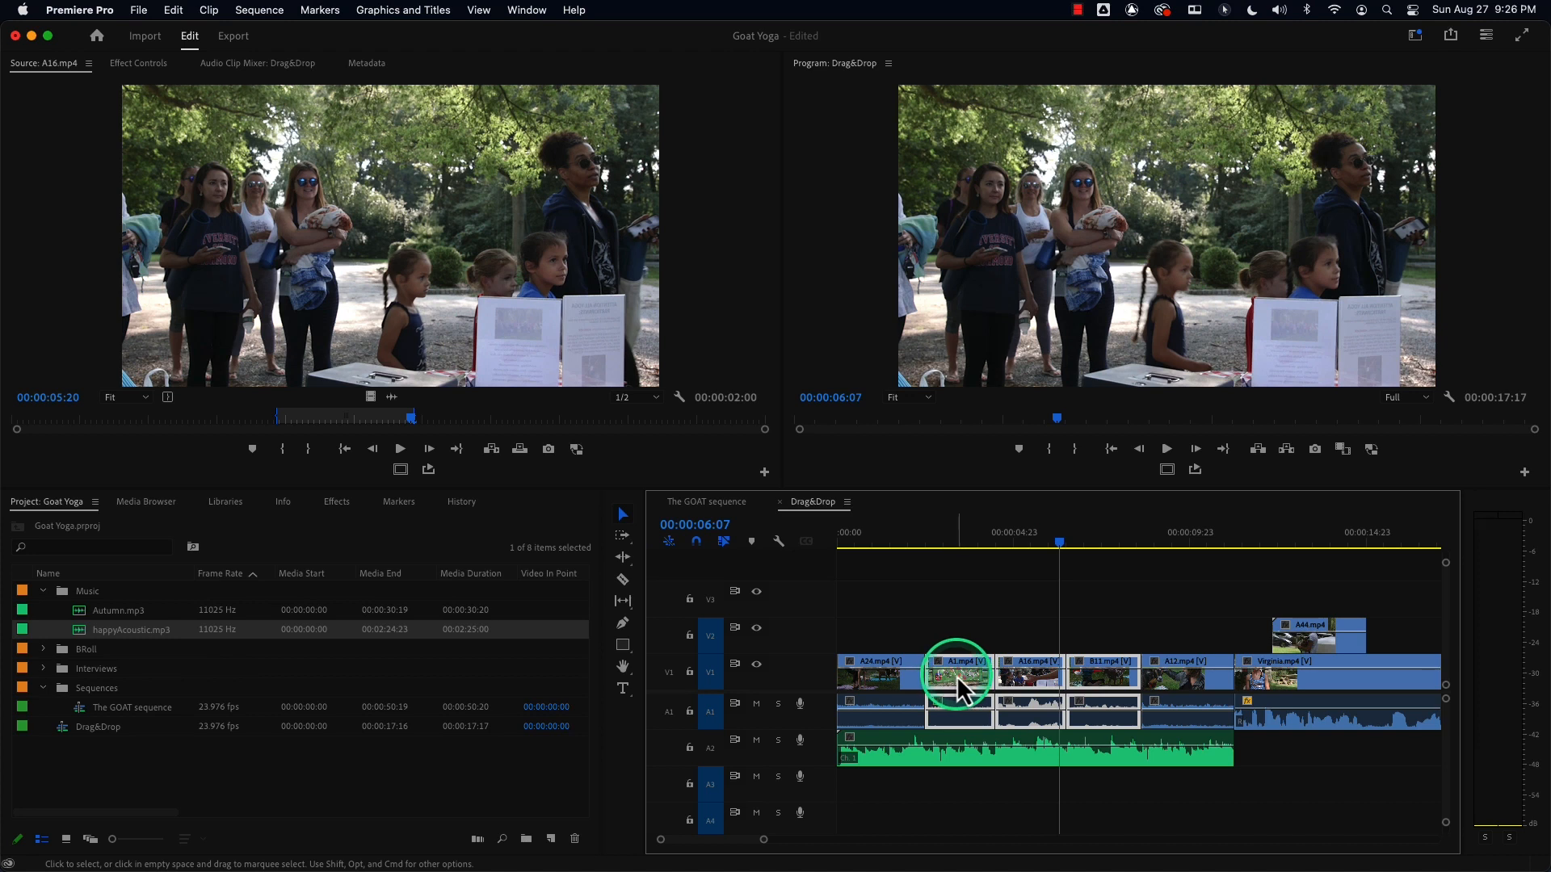
pyautogui.moveTo(916, 589); pyautogui.dragTo(1022, 711)
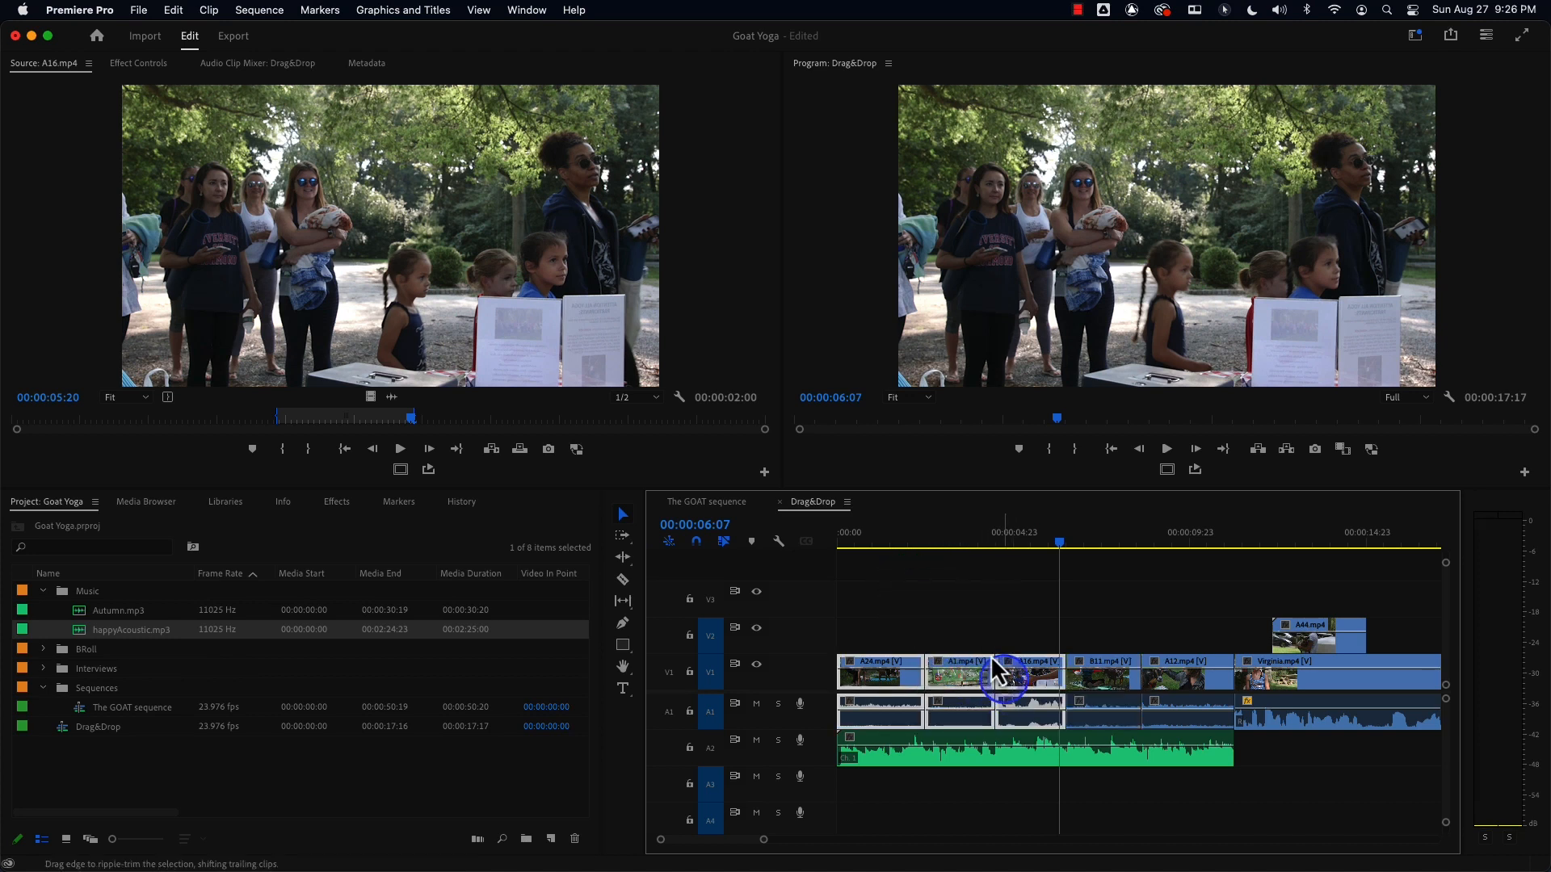
pyautogui.moveTo(949, 612); pyautogui.dragTo(1107, 725)
pyautogui.moveTo(937, 735); pyautogui.dragTo(858, 721)
pyautogui.click(986, 724)
pyautogui.press('super+z')
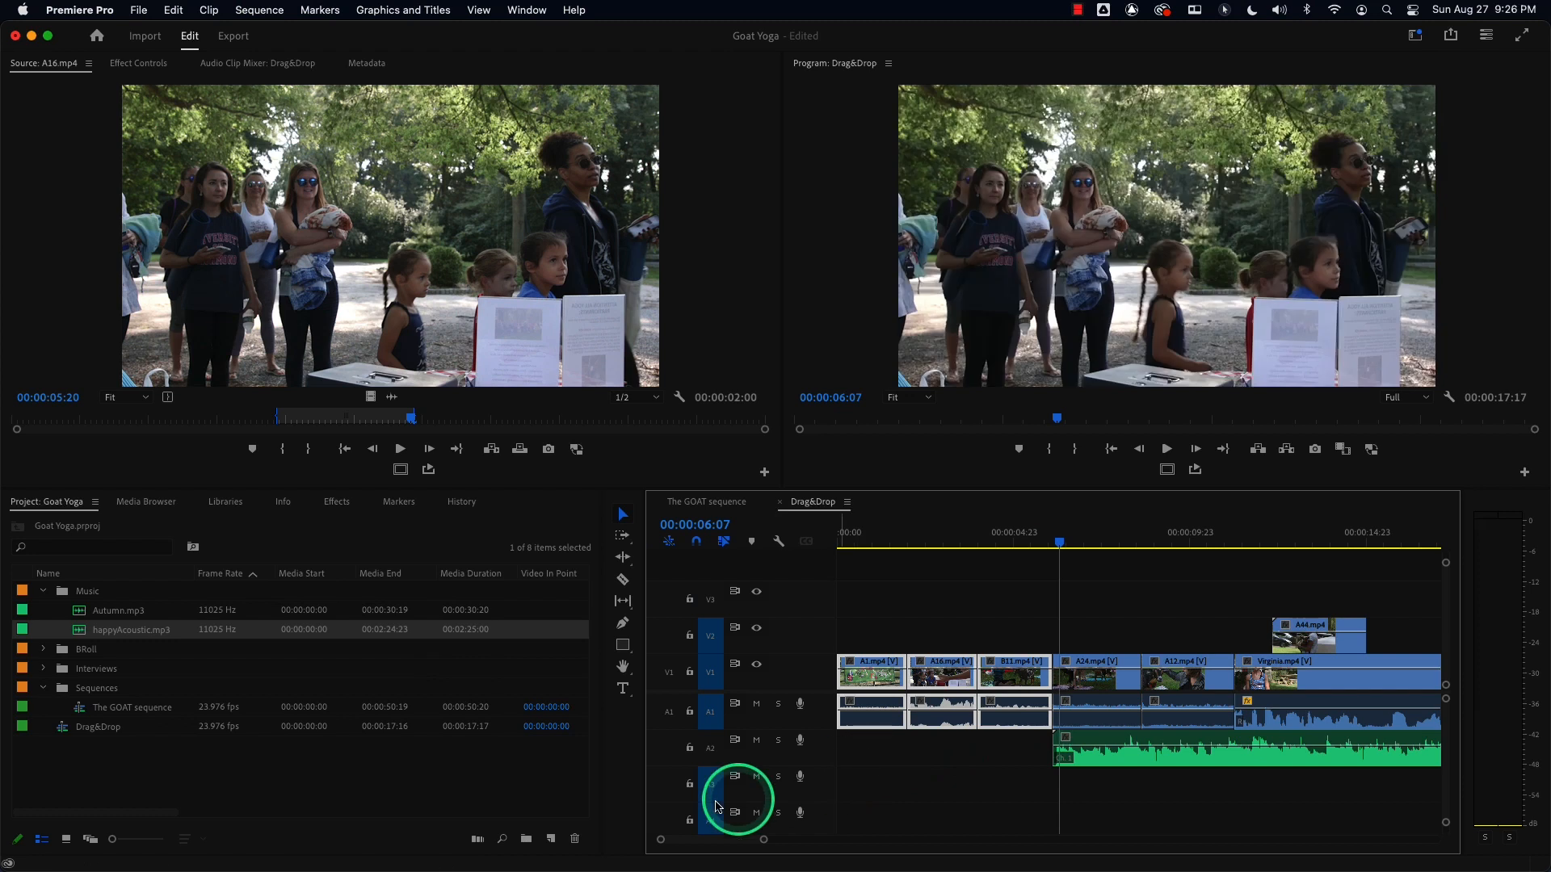
# Lock track A2, marquee-select the A1 through B11 clips, then unlock track A2.
pyautogui.click(688, 748)
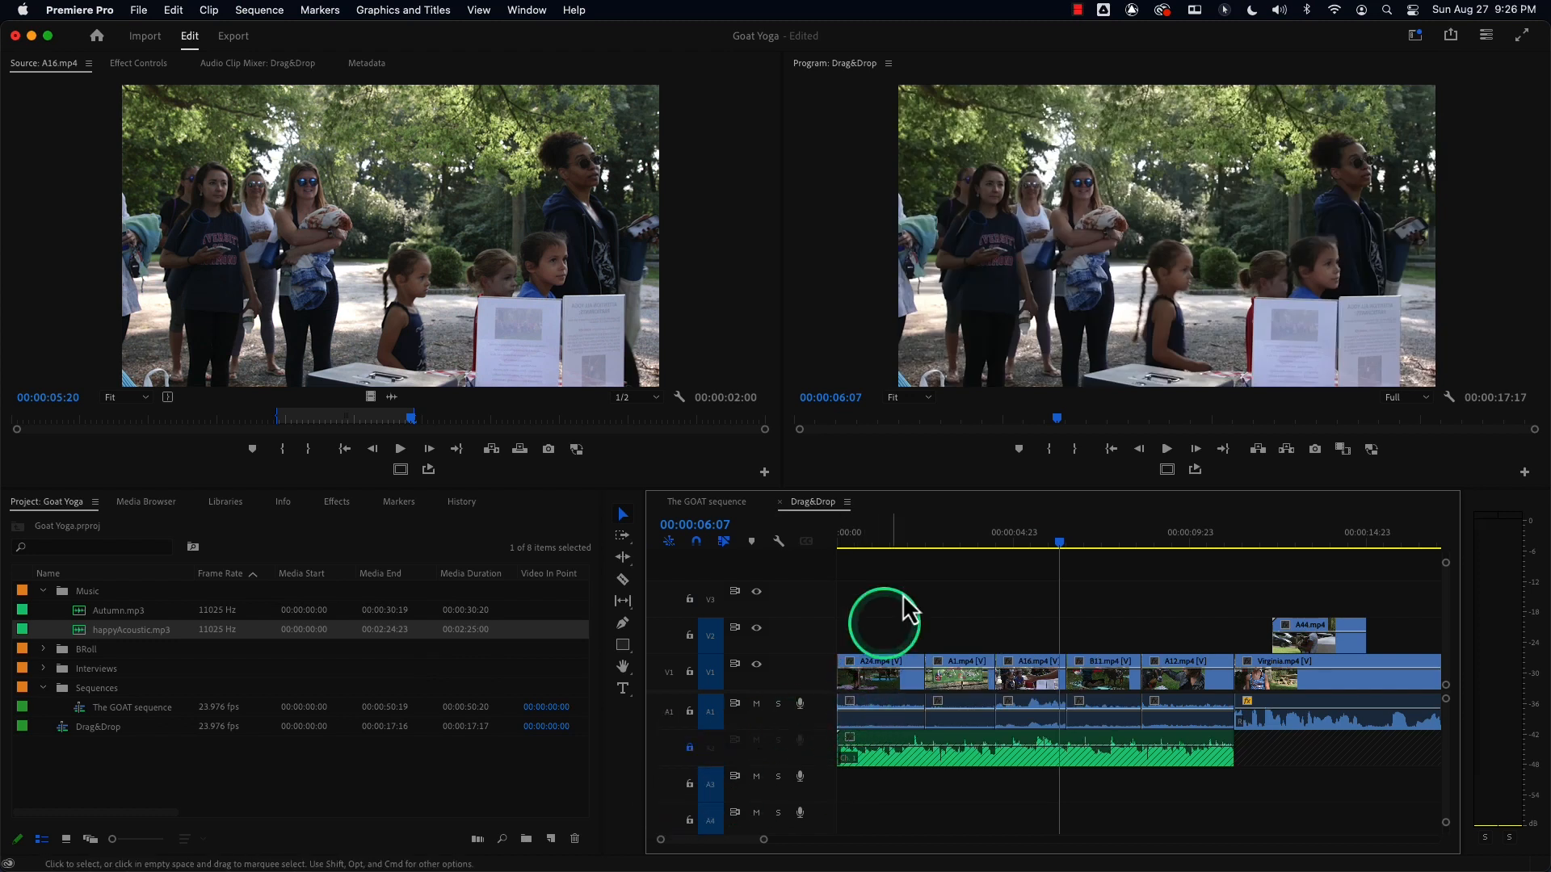
pyautogui.moveTo(947, 569); pyautogui.dragTo(1108, 731)
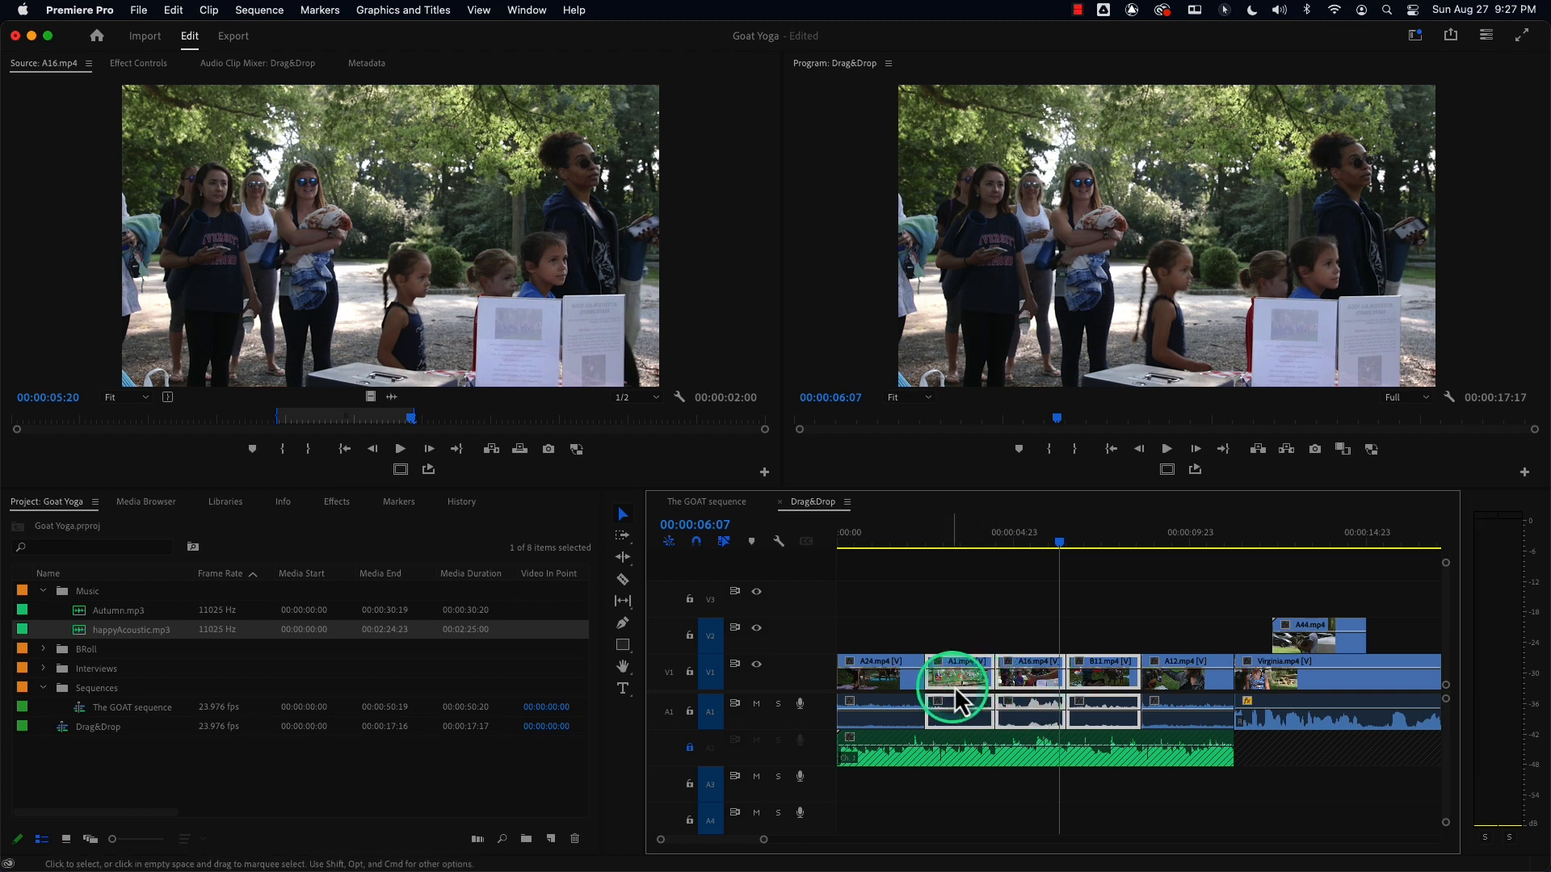
pyautogui.click(688, 747)
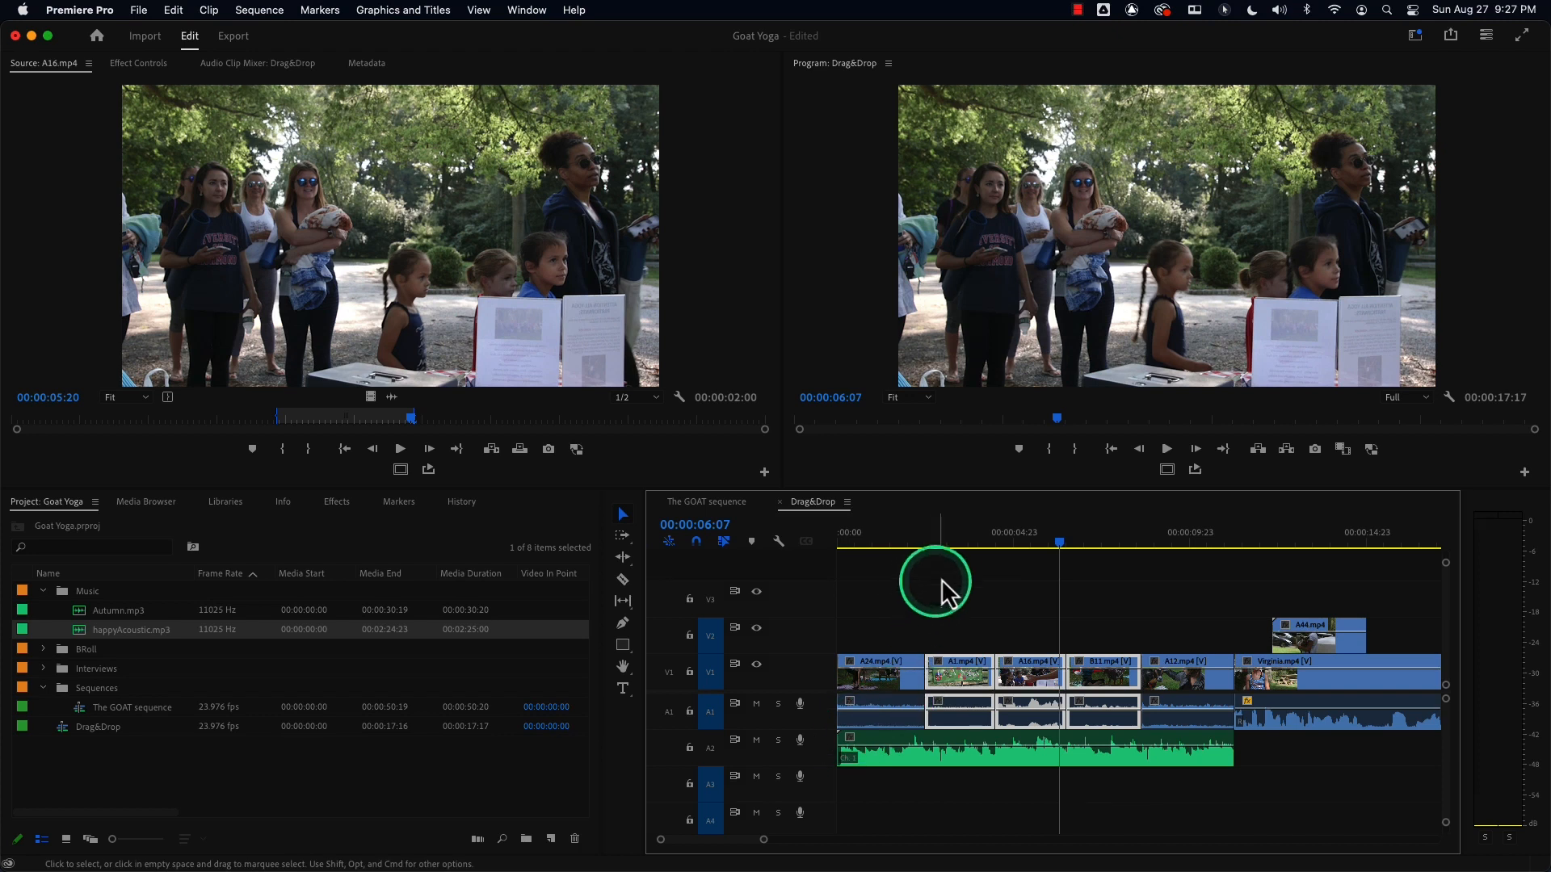
# Select every clip from A16 onward on all tracks with the Track Select Forward tool and zoom the timeline out.
pyautogui.moveTo(948, 567); pyautogui.dragTo(1166, 731)
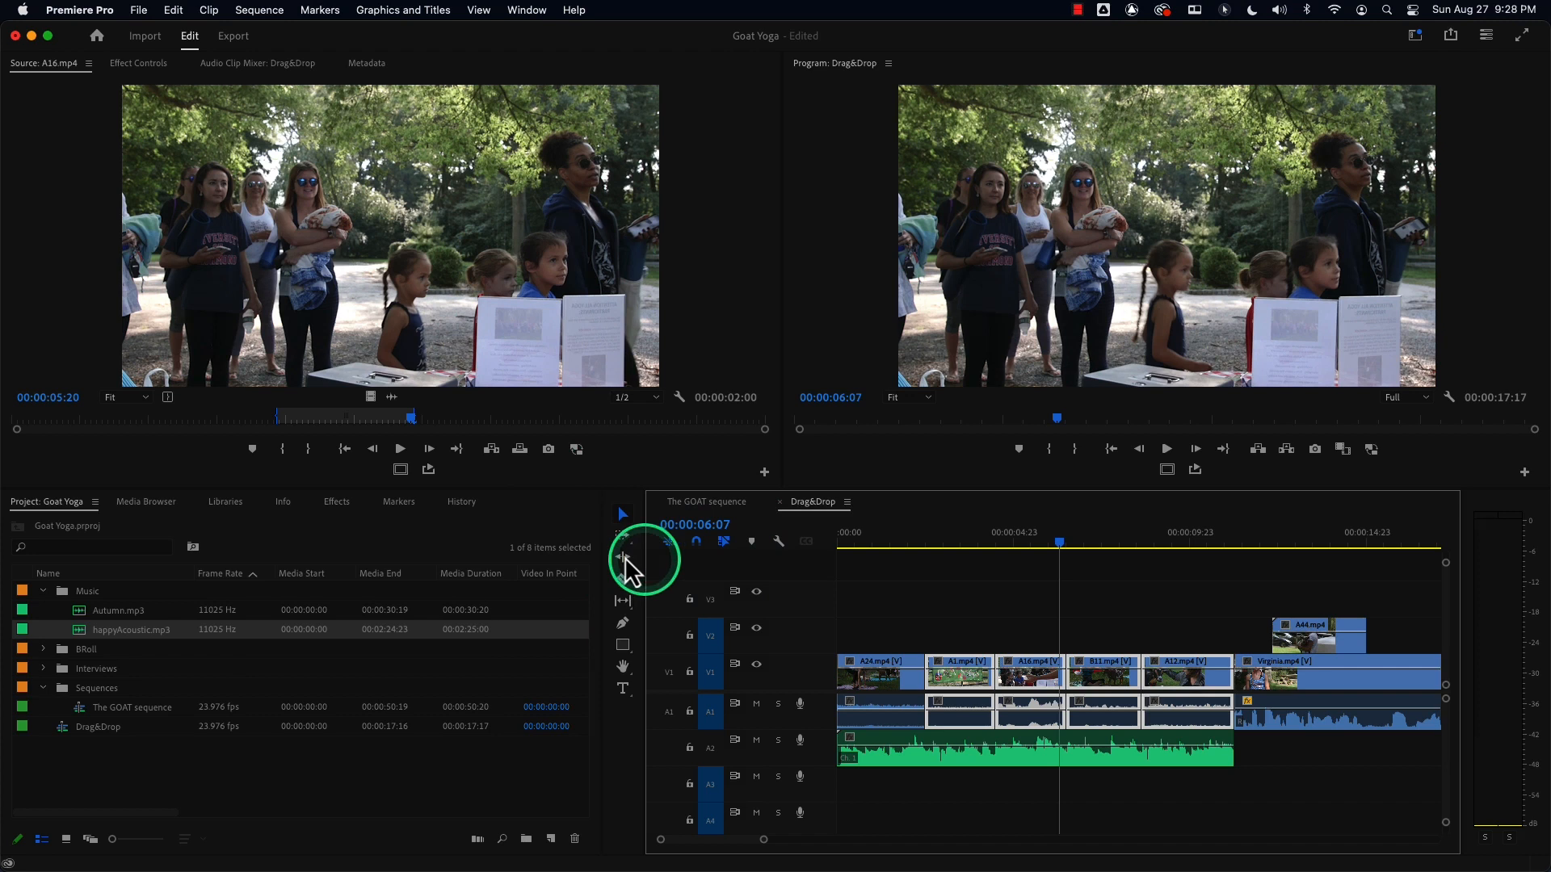
pyautogui.click(618, 535)
pyautogui.click(880, 540)
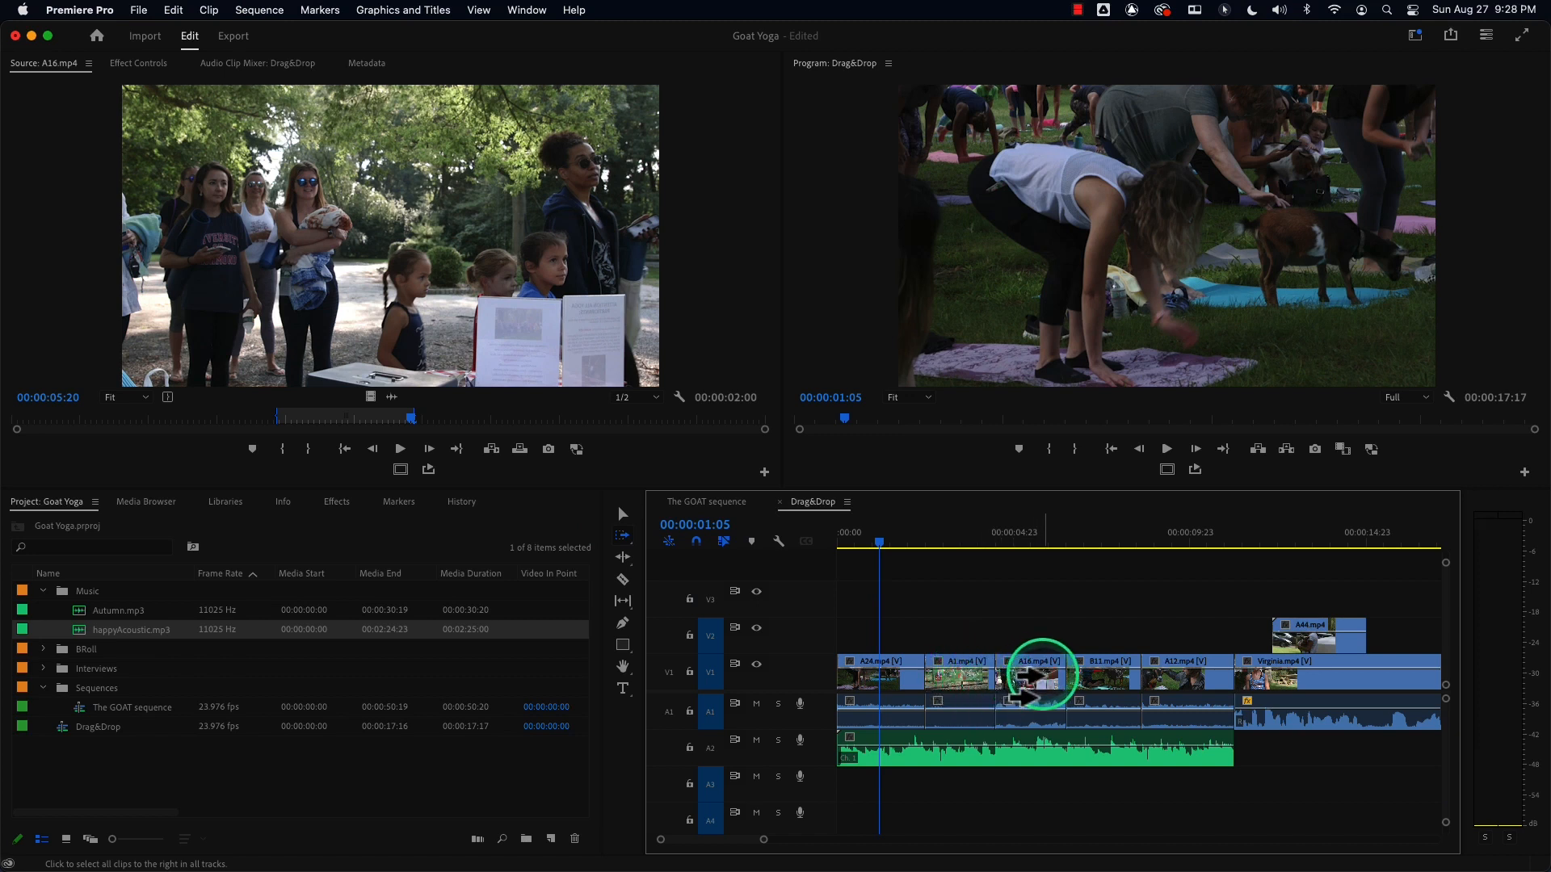
pyautogui.click(1040, 674)
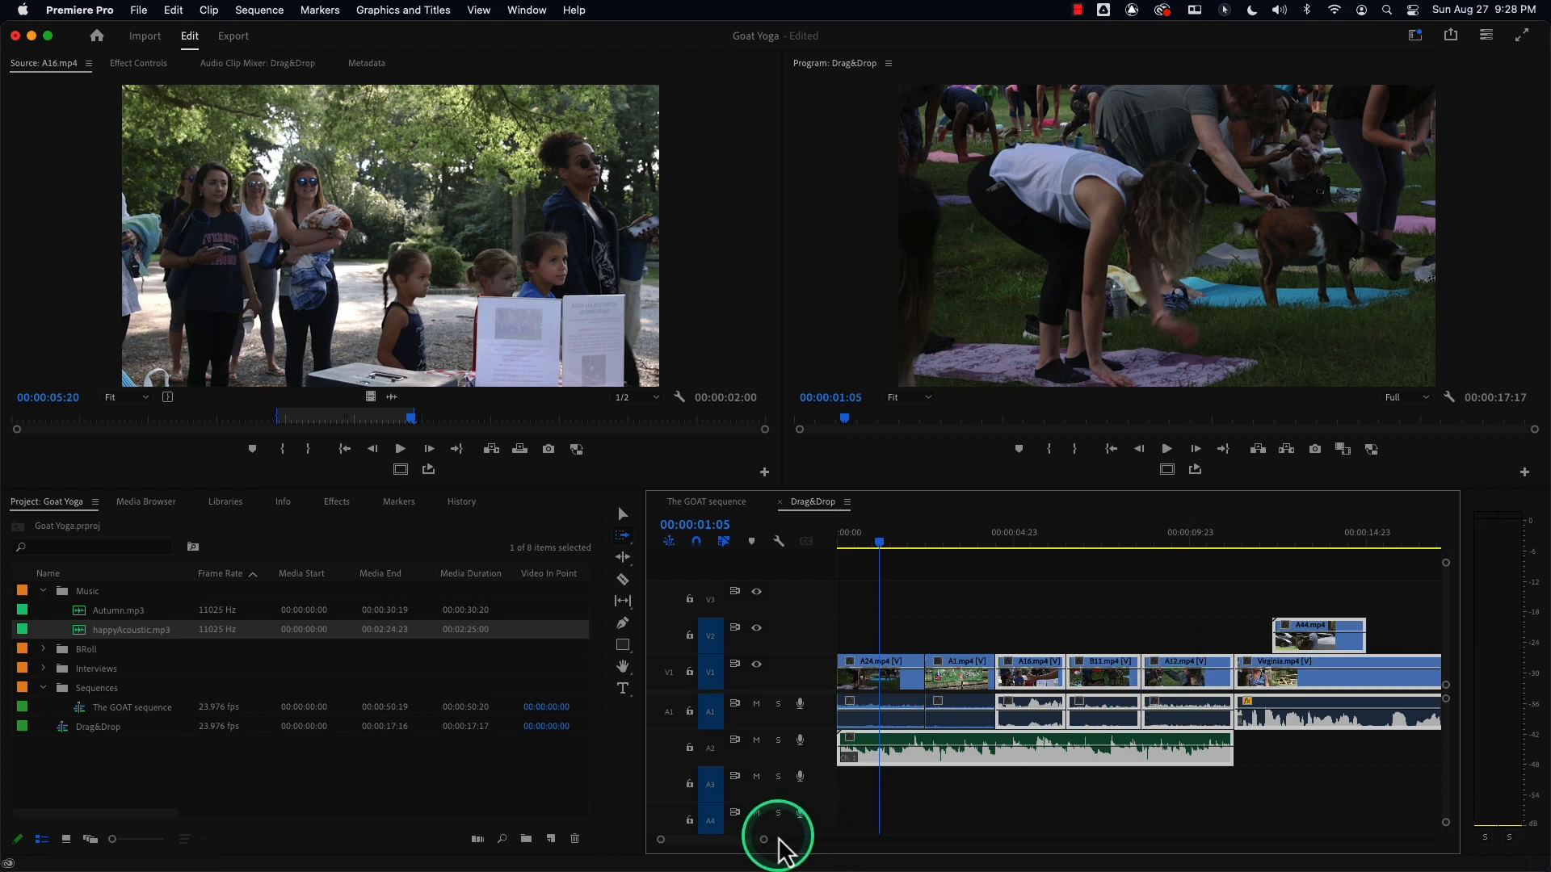
pyautogui.moveTo(768, 840); pyautogui.dragTo(820, 848)
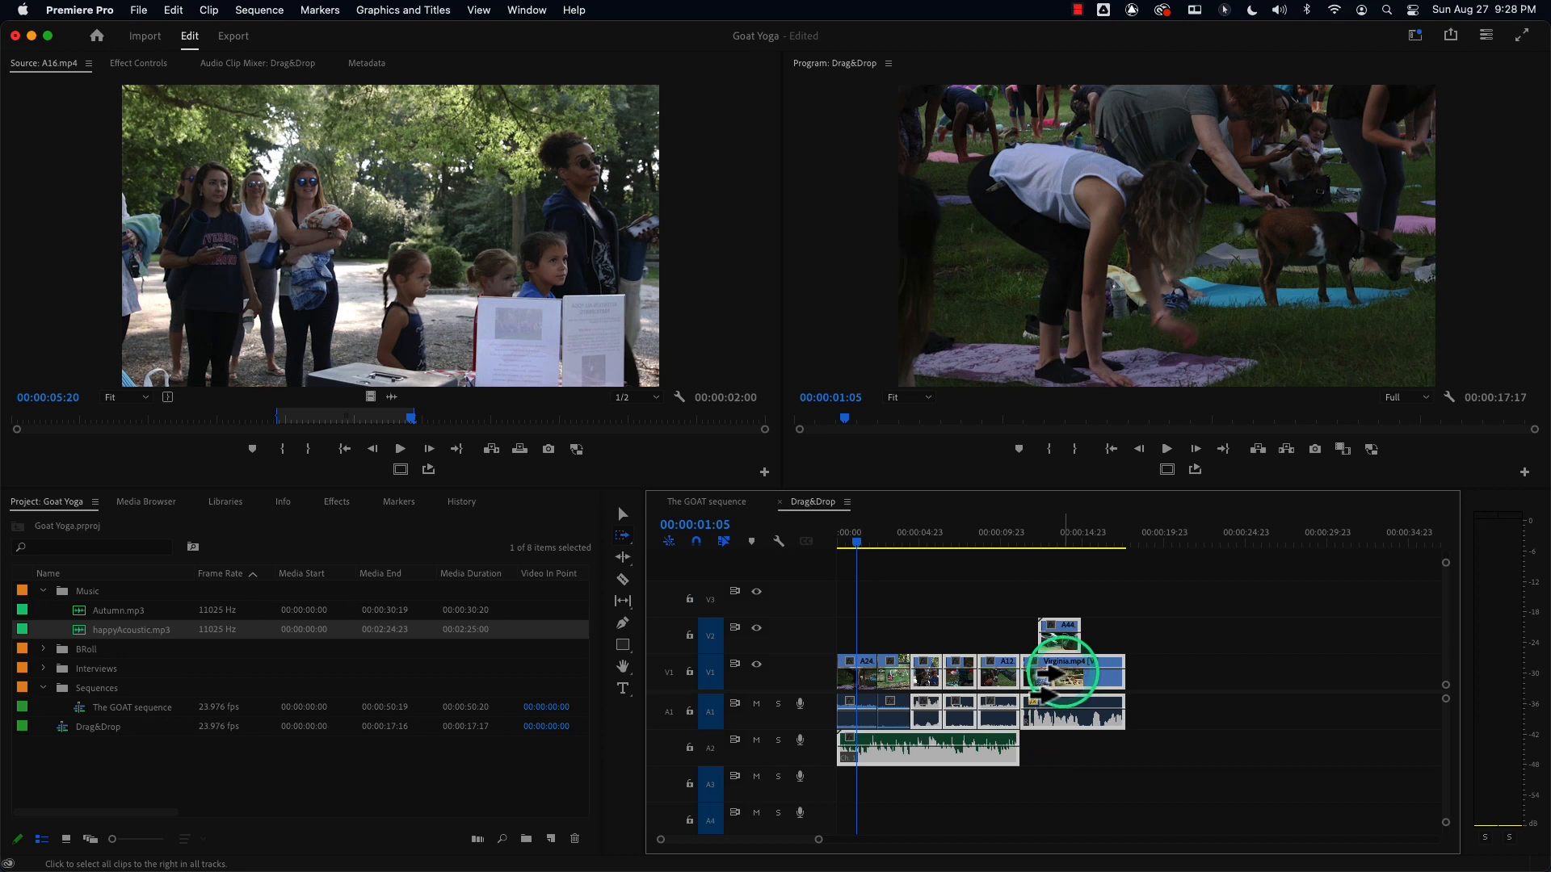
# Drag the track-selected clips further right in the sequence, undo the move, and deselect them with the Selection tool.
pyautogui.moveTo(1050, 674); pyautogui.dragTo(1144, 683)
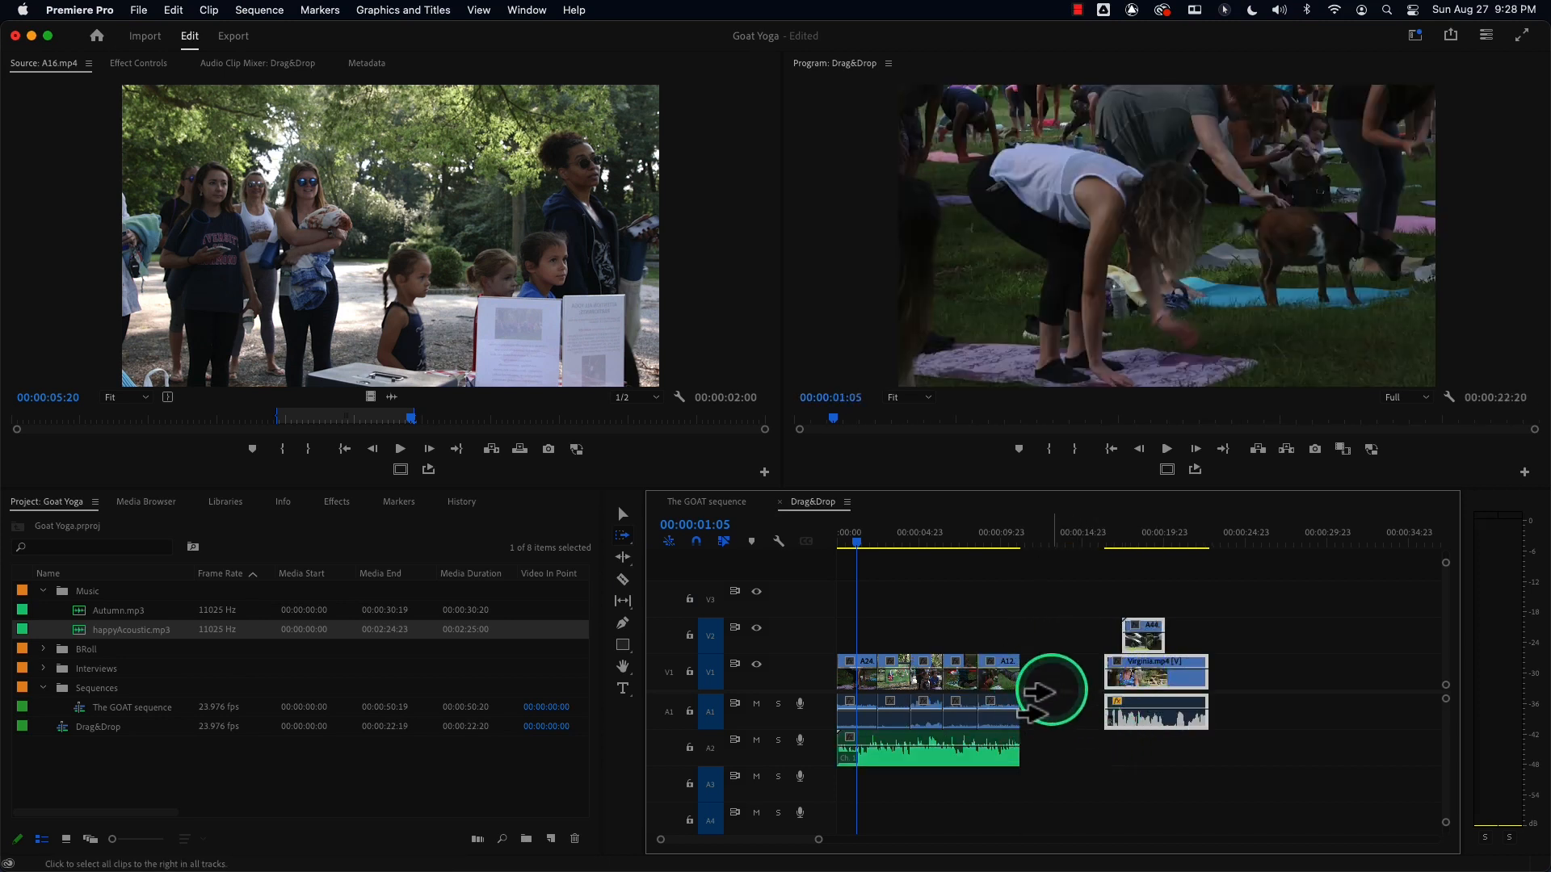
pyautogui.press('super+z')
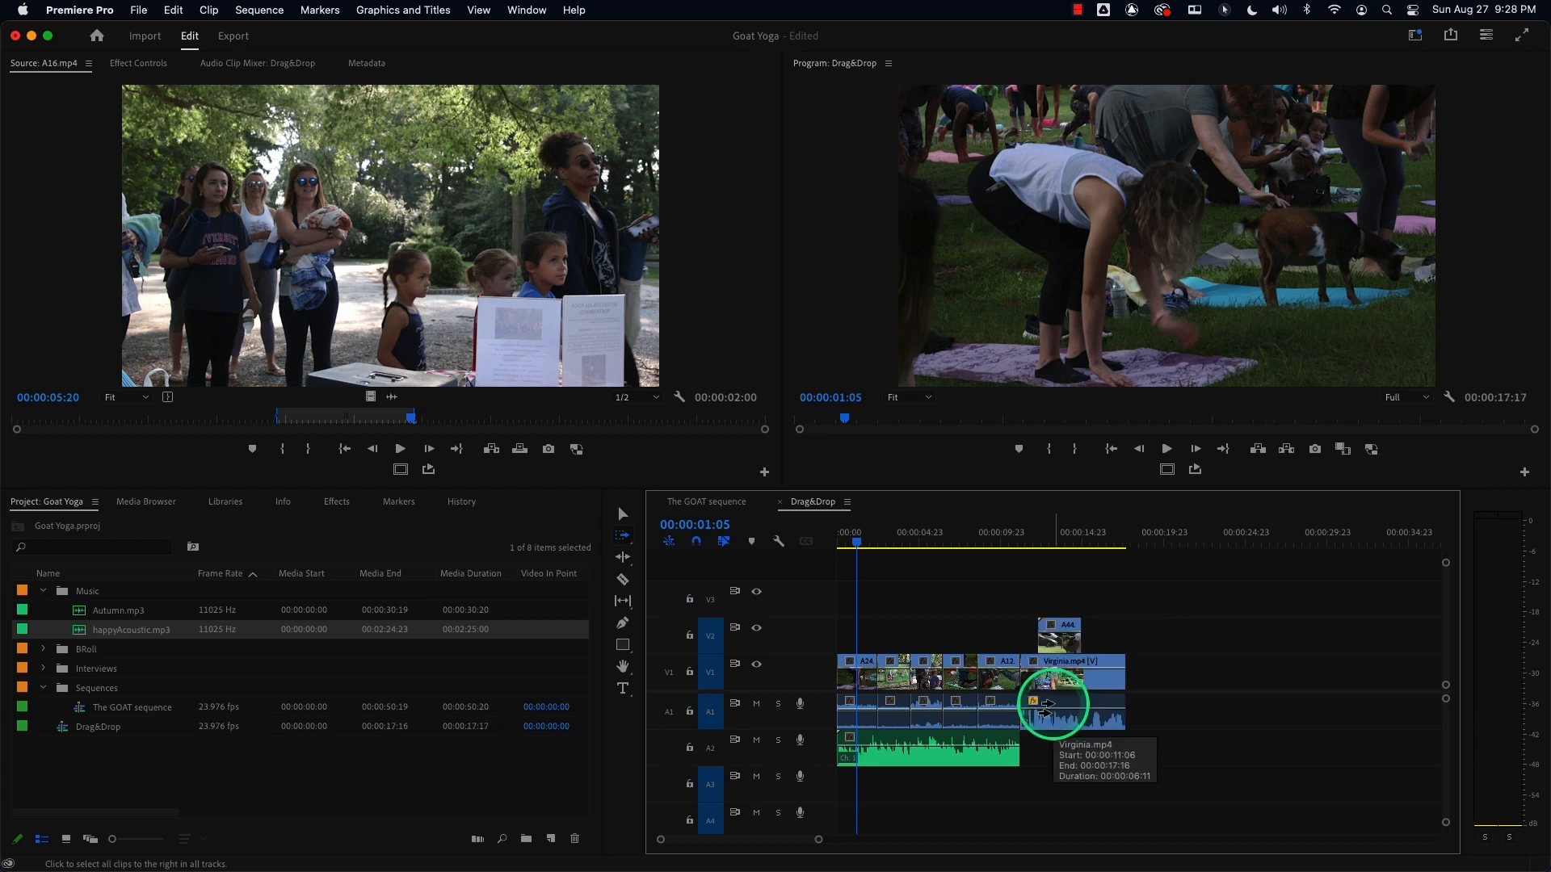
pyautogui.click(911, 677)
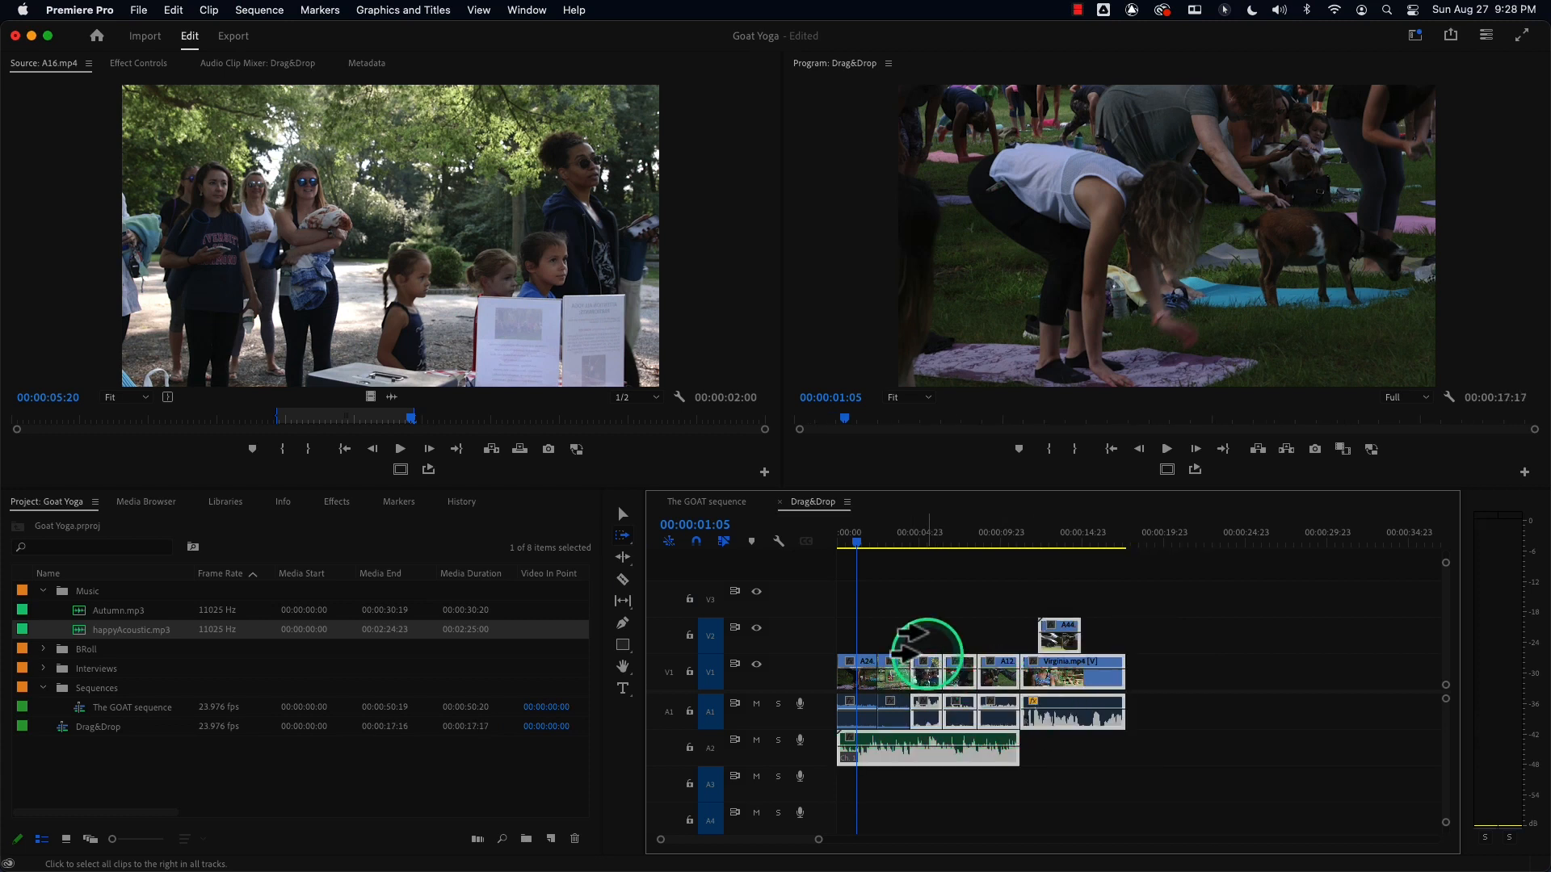
pyautogui.press('v')
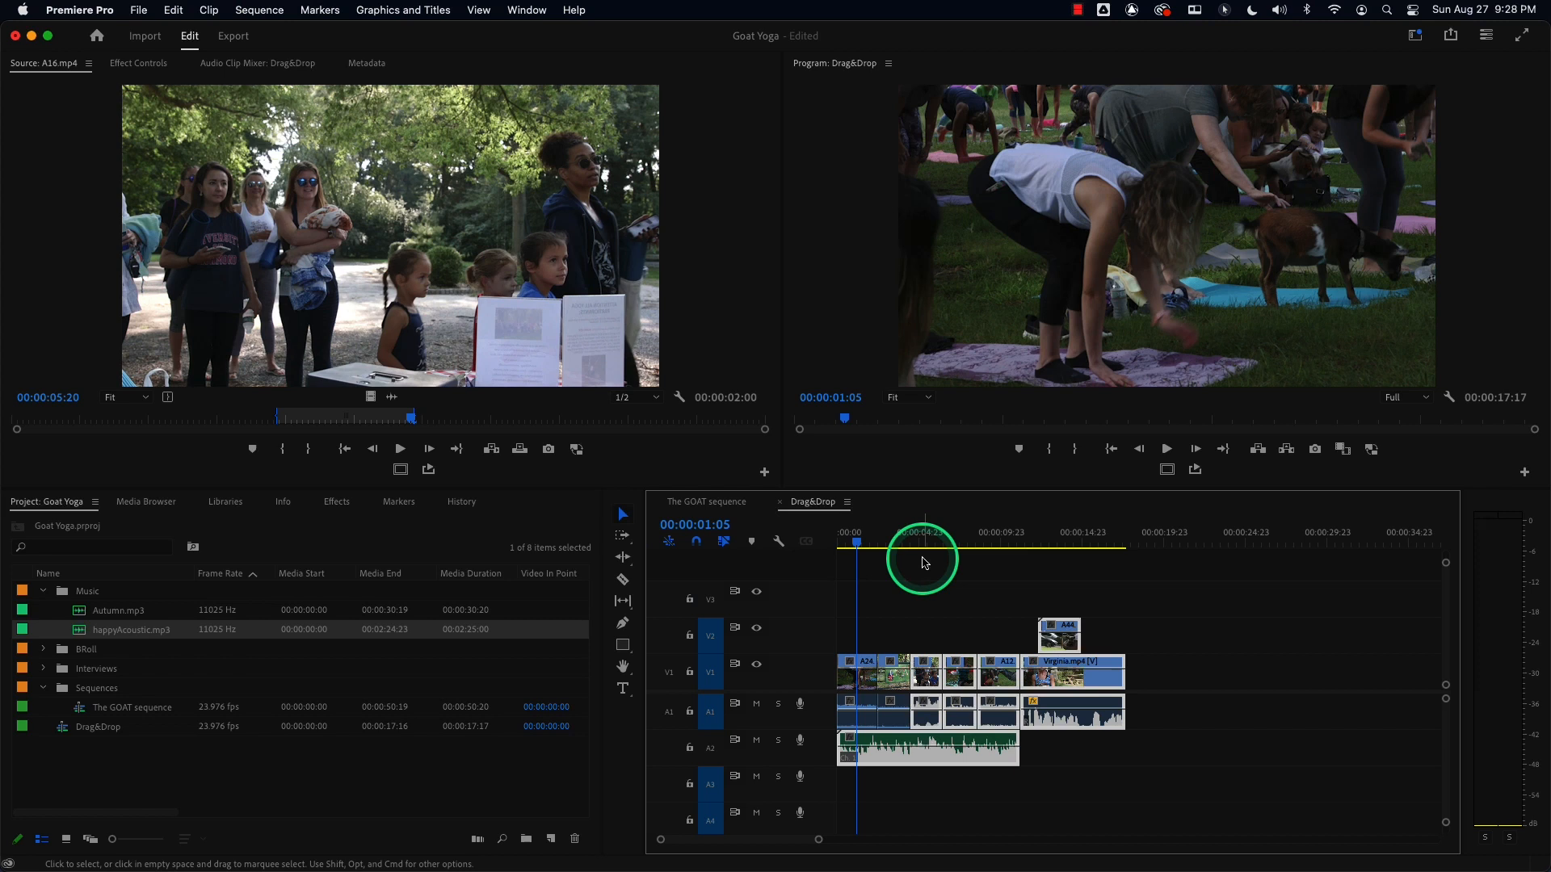
# Place the playhead at 5:12 and marquee-select the A16 and B11 clips with their audio.
pyautogui.moveTo(928, 564); pyautogui.dragTo(1544, 716)
pyautogui.moveTo(819, 840); pyautogui.dragTo(623, 841)
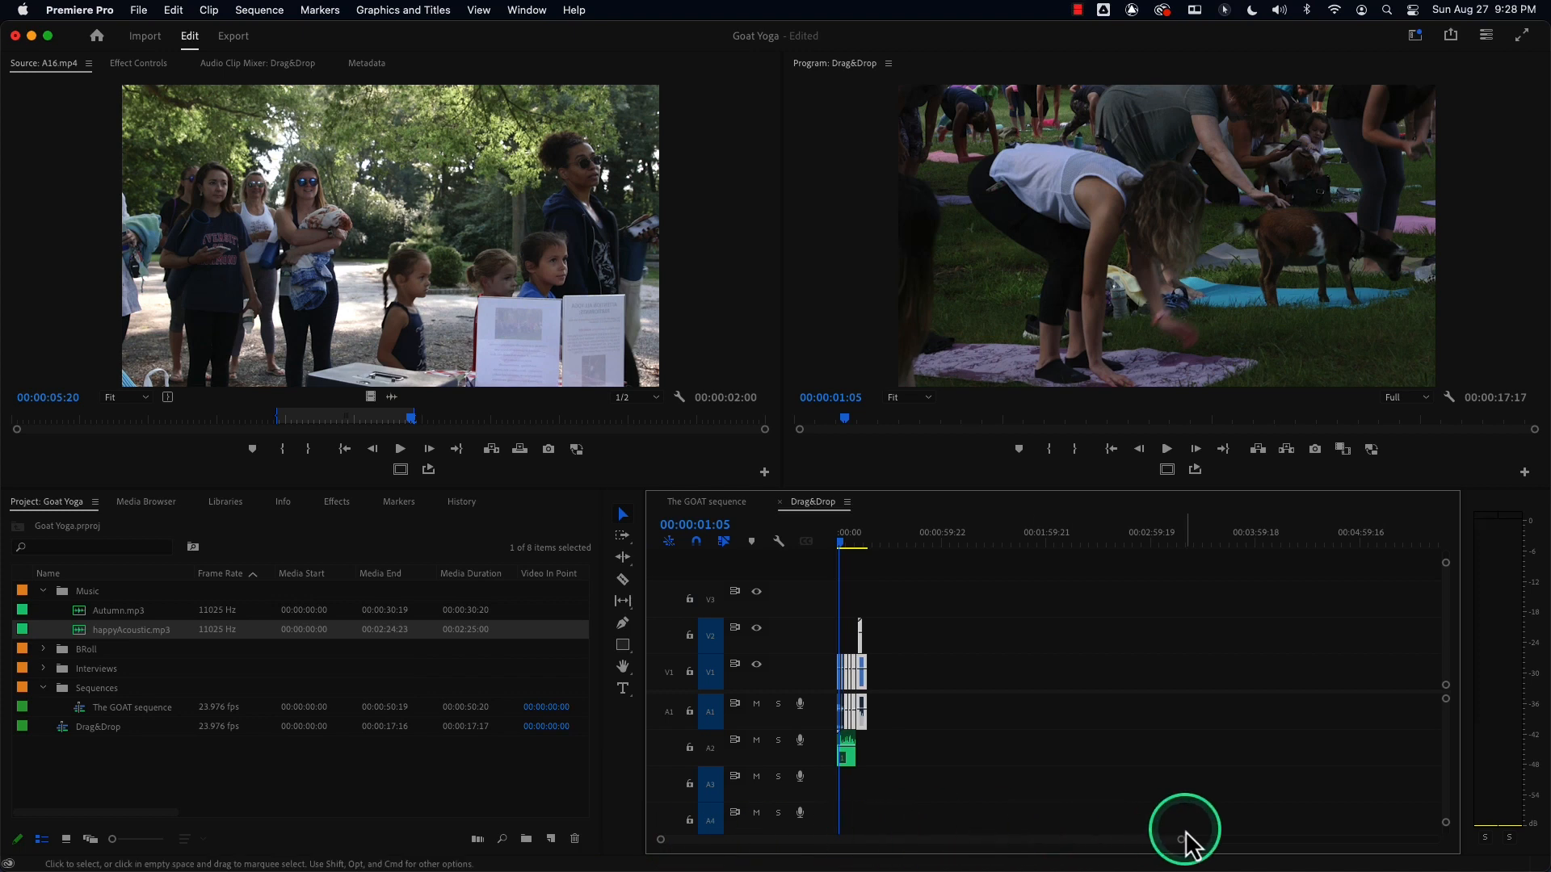
pyautogui.press('=')
pyautogui.press('=')
pyautogui.press('=')
pyautogui.press('=')
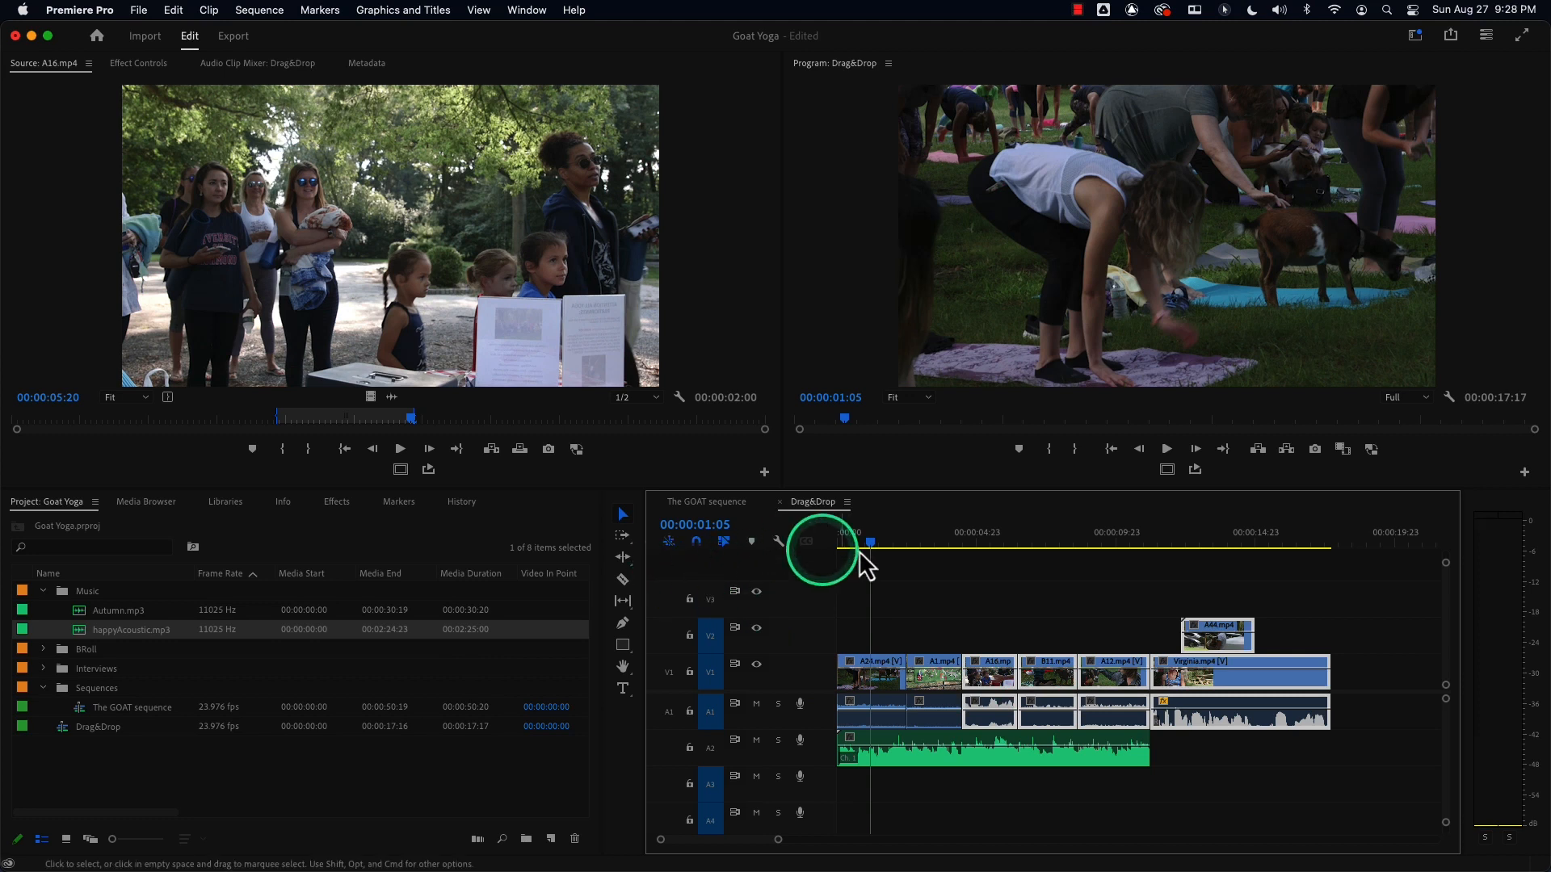
pyautogui.click(987, 540)
pyautogui.click(984, 580)
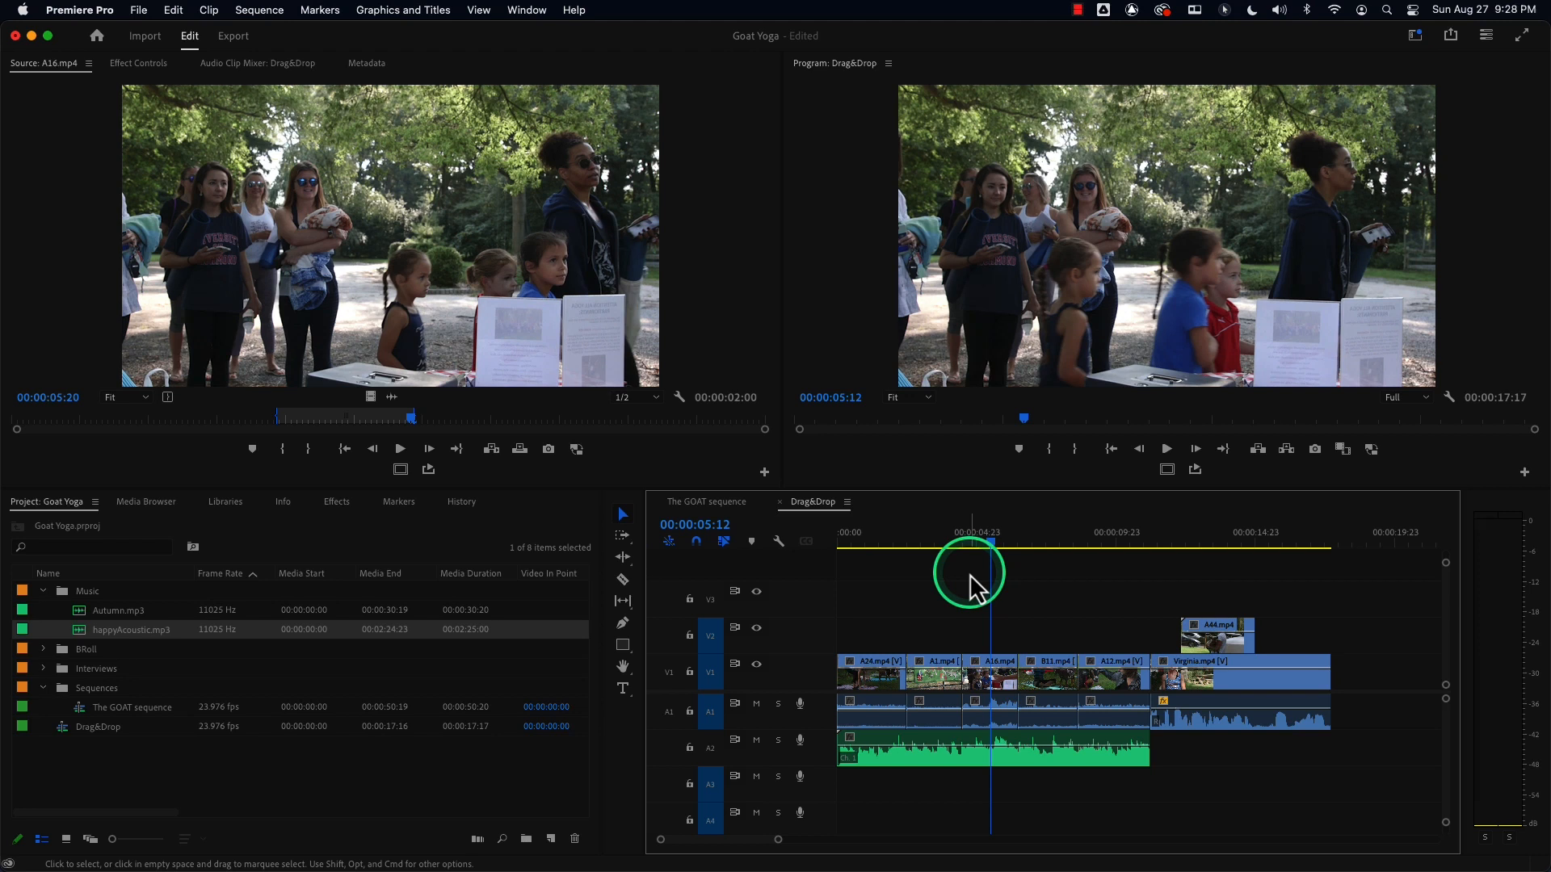
pyautogui.moveTo(964, 564); pyautogui.dragTo(1131, 727)
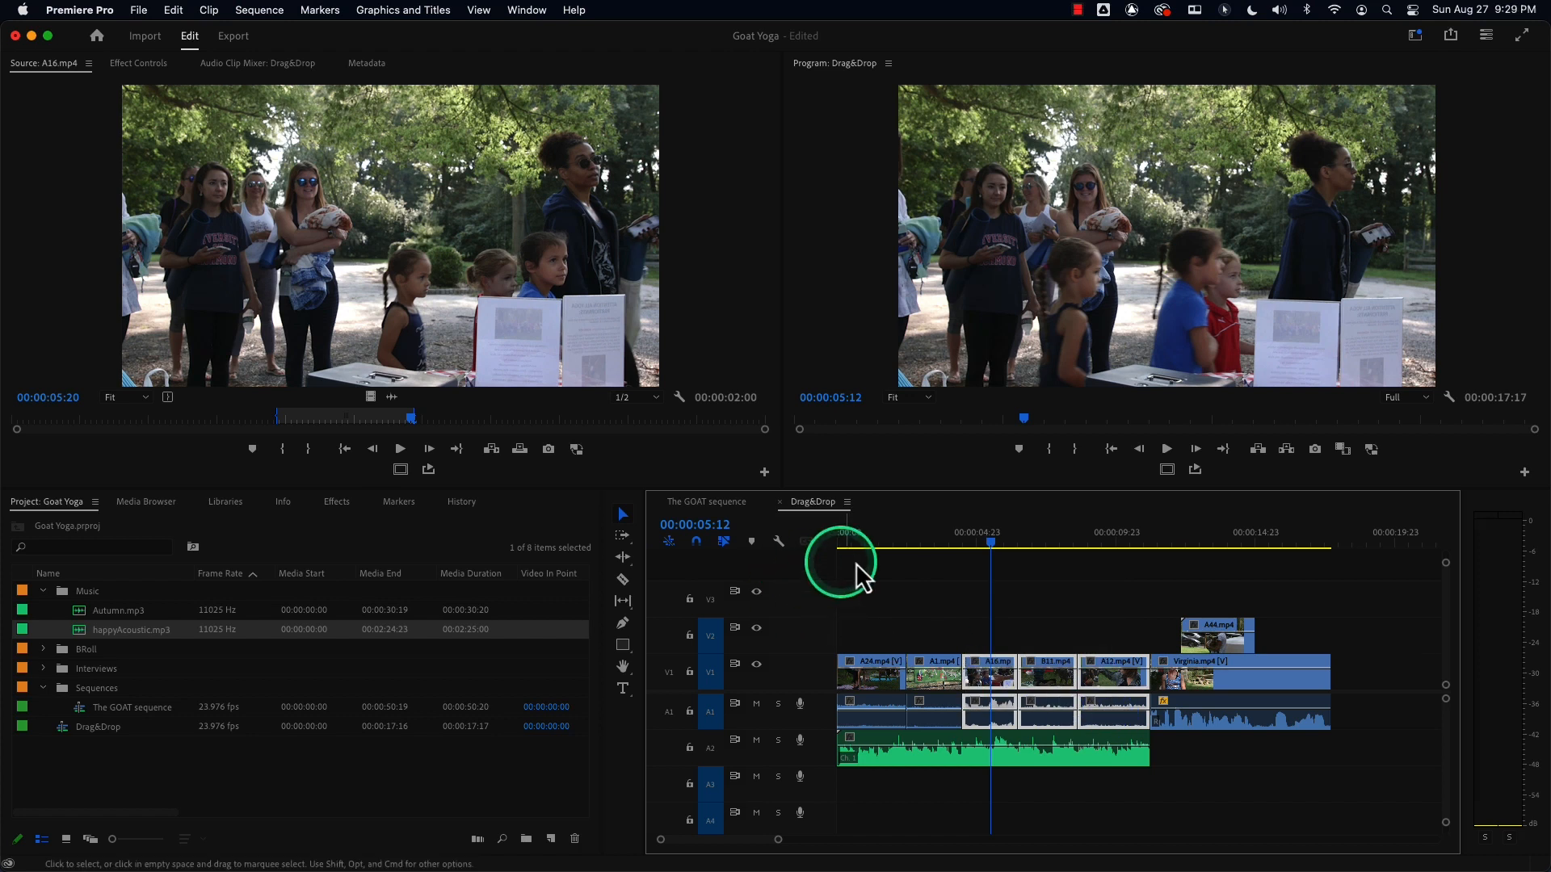
# Select every clip from A1 onward with the Track Select Forward tool, then deselect them.
pyautogui.click(845, 562)
pyautogui.click(888, 572)
pyautogui.press('a')
pyautogui.click(928, 678)
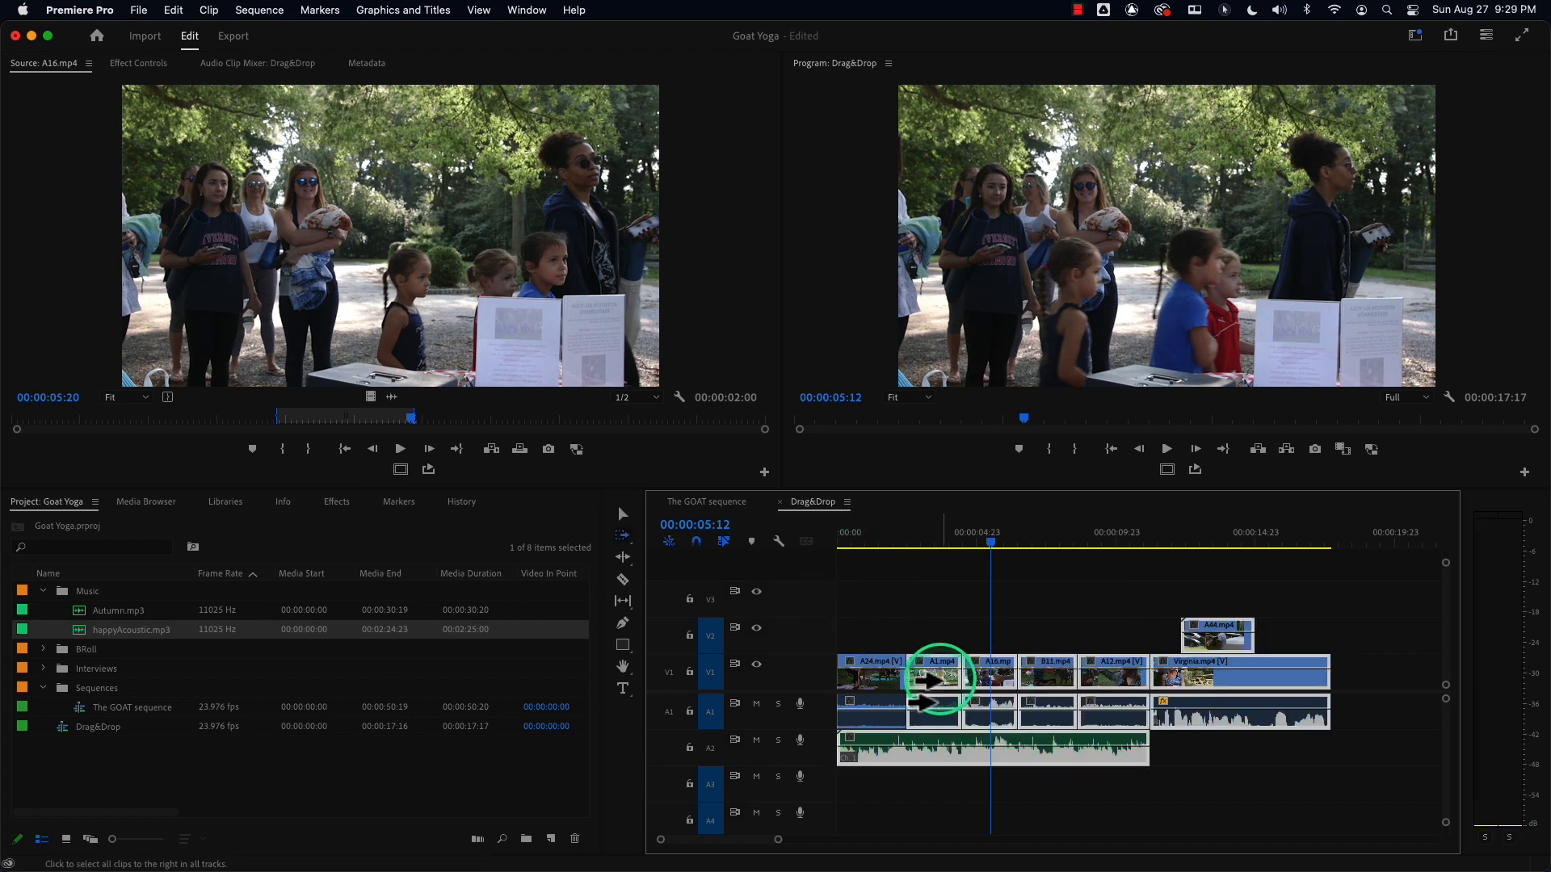
pyautogui.click(901, 569)
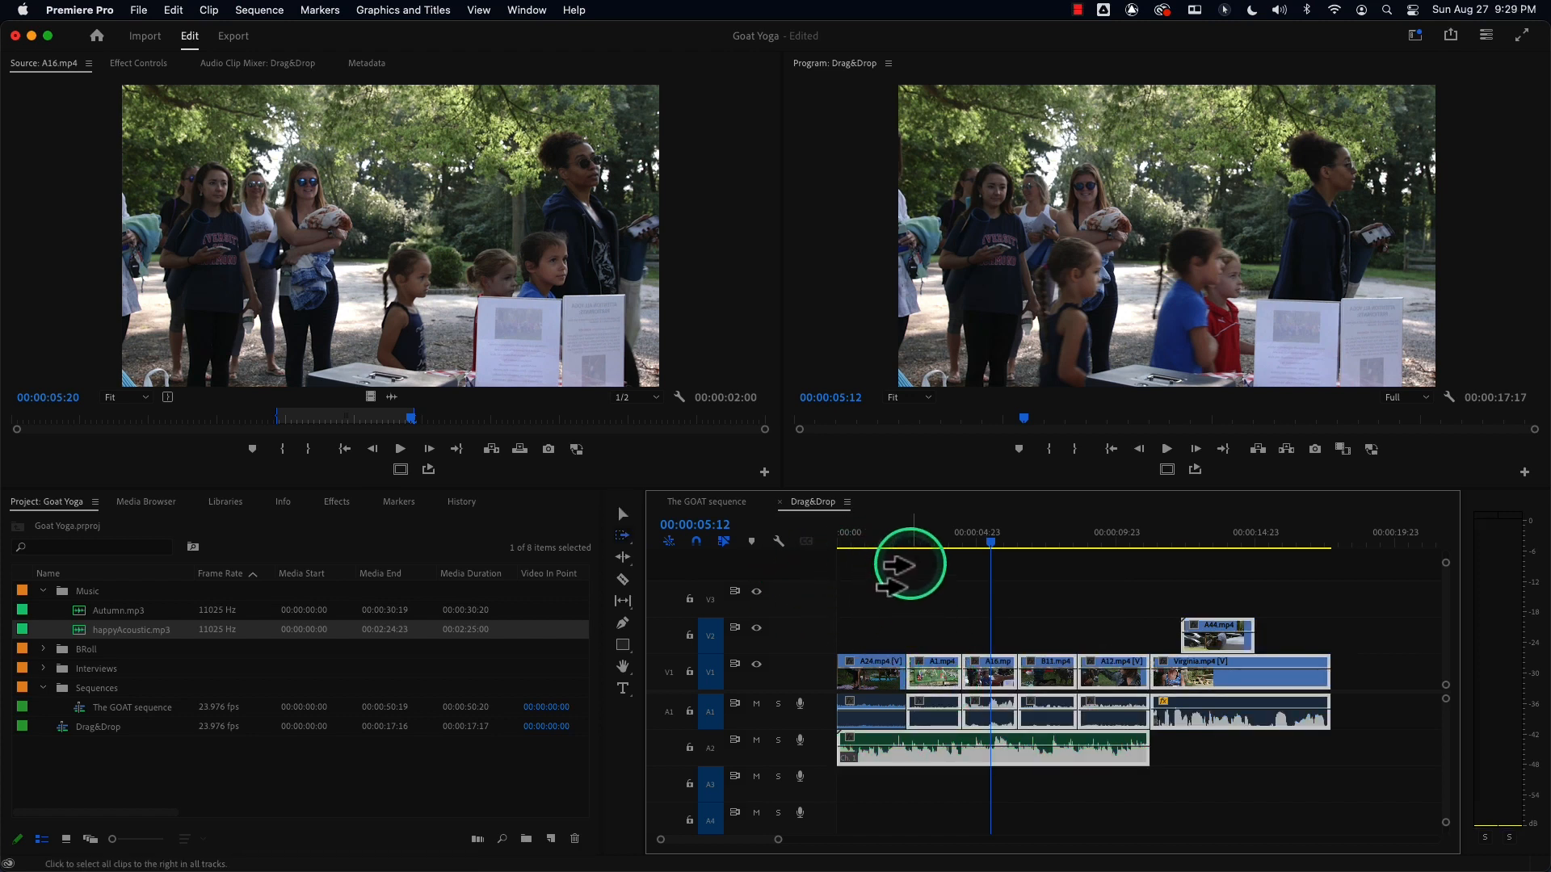
# Switch to the Track Select Backward tool and select all clips from A16 back to the sequence start.
pyautogui.click(622, 535)
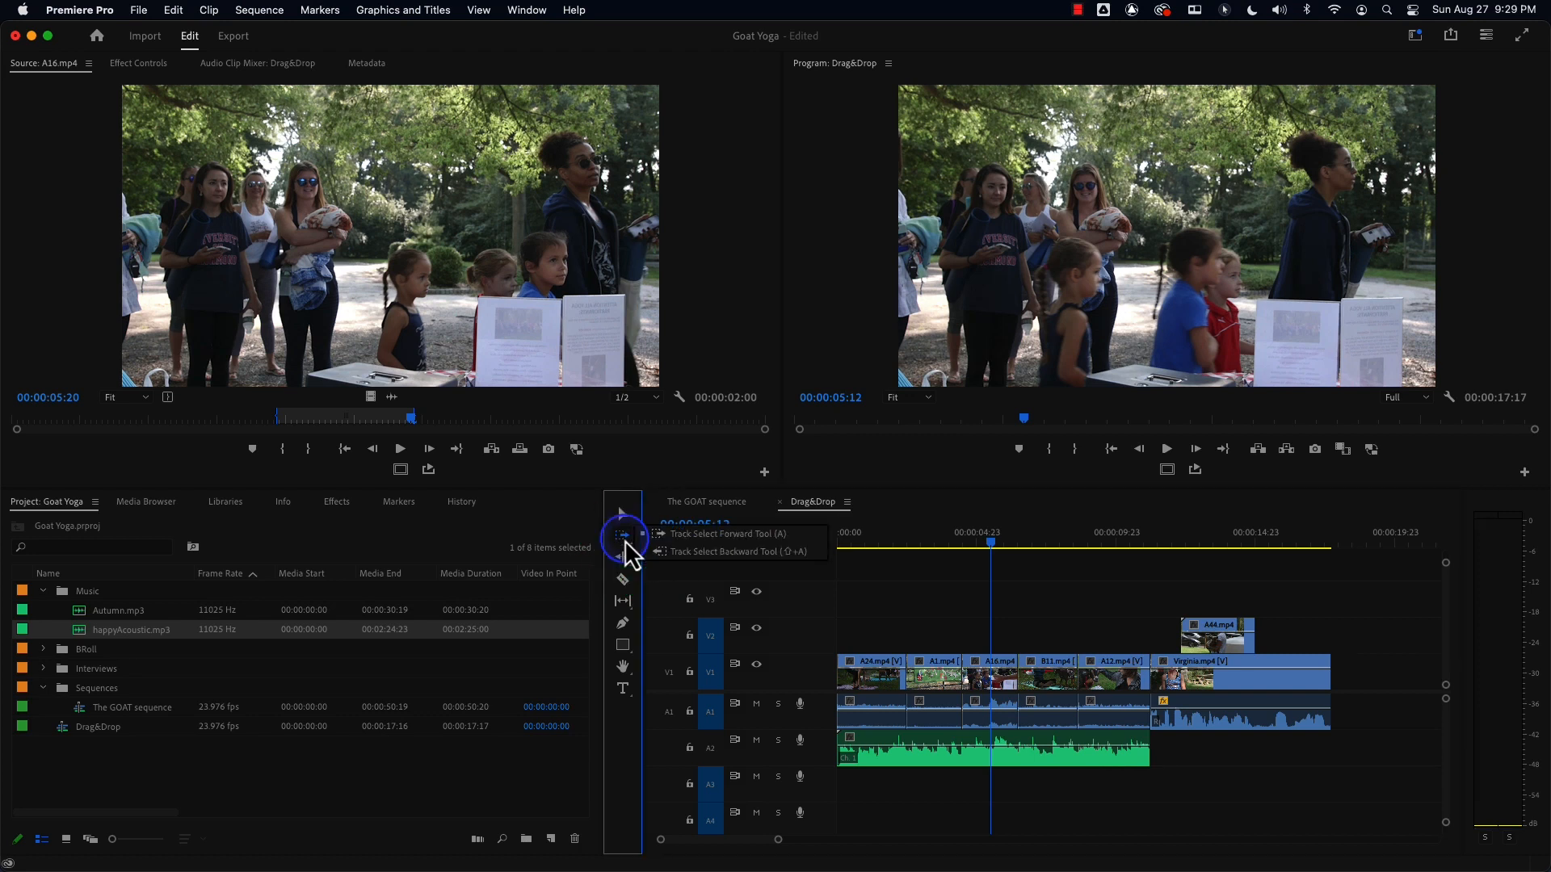
pyautogui.moveTo(628, 543); pyautogui.dragTo(706, 554)
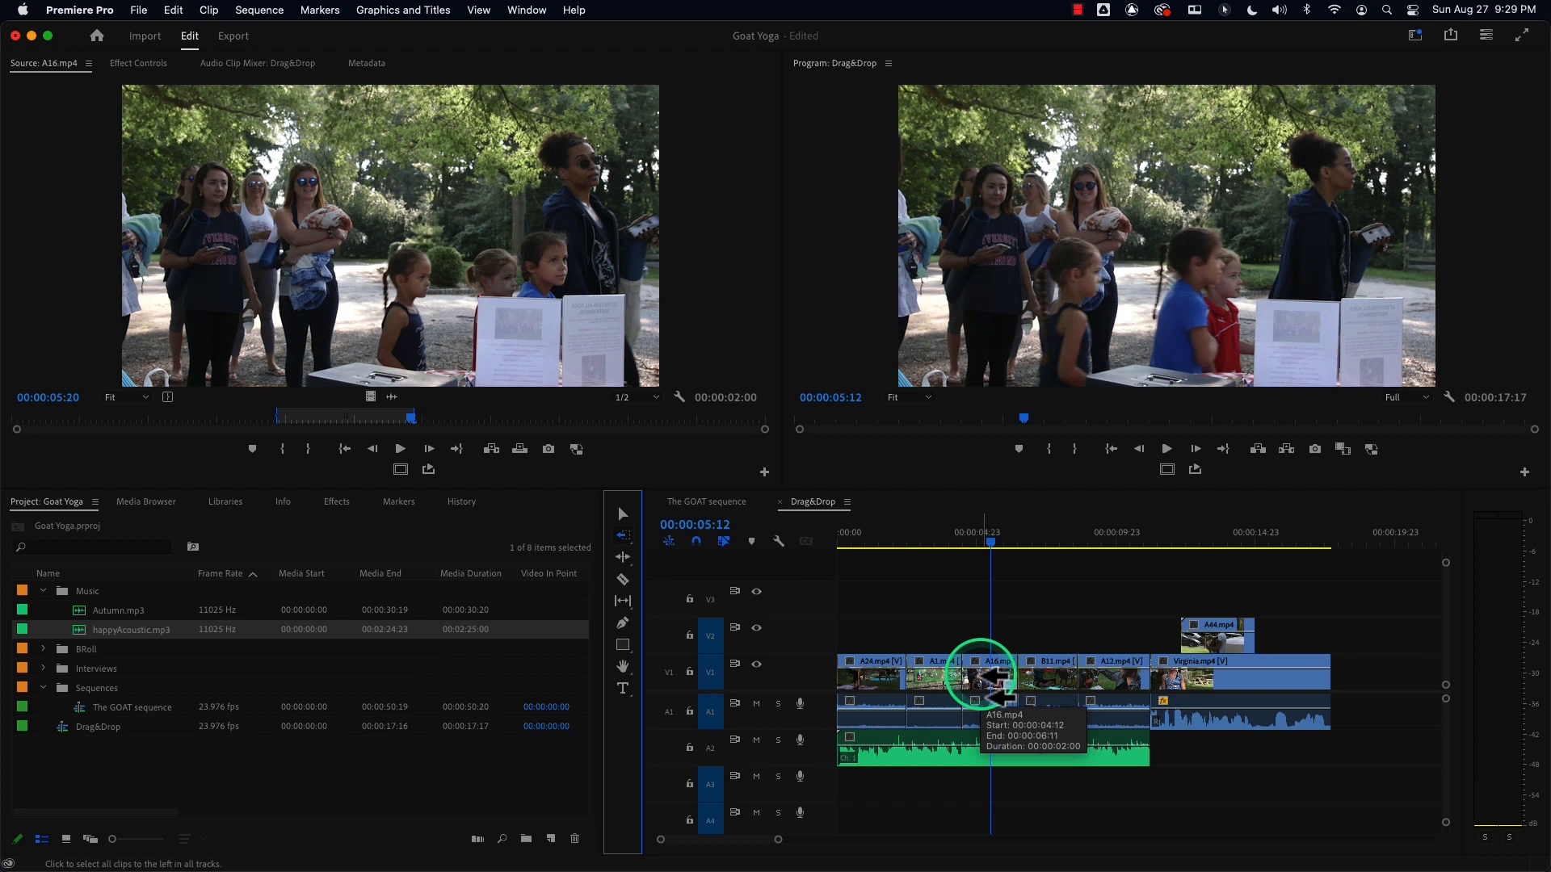
pyautogui.click(998, 683)
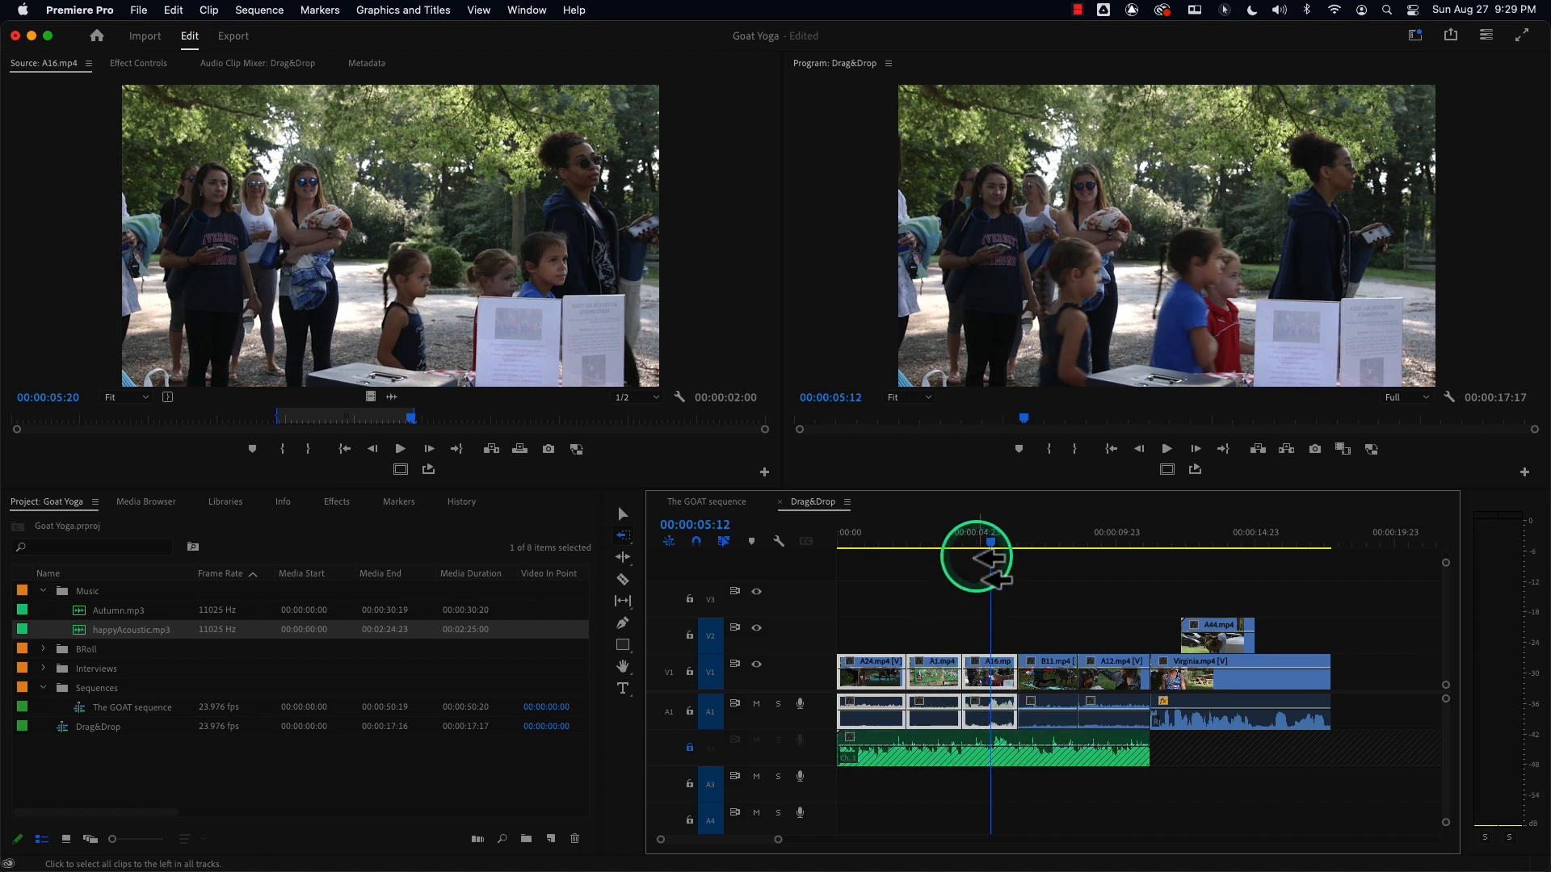
# Move the playhead to 4:06, deselect the clips, and return to the Selection tool.
pyautogui.click(976, 557)
pyautogui.moveTo(991, 542); pyautogui.dragTo(951, 554)
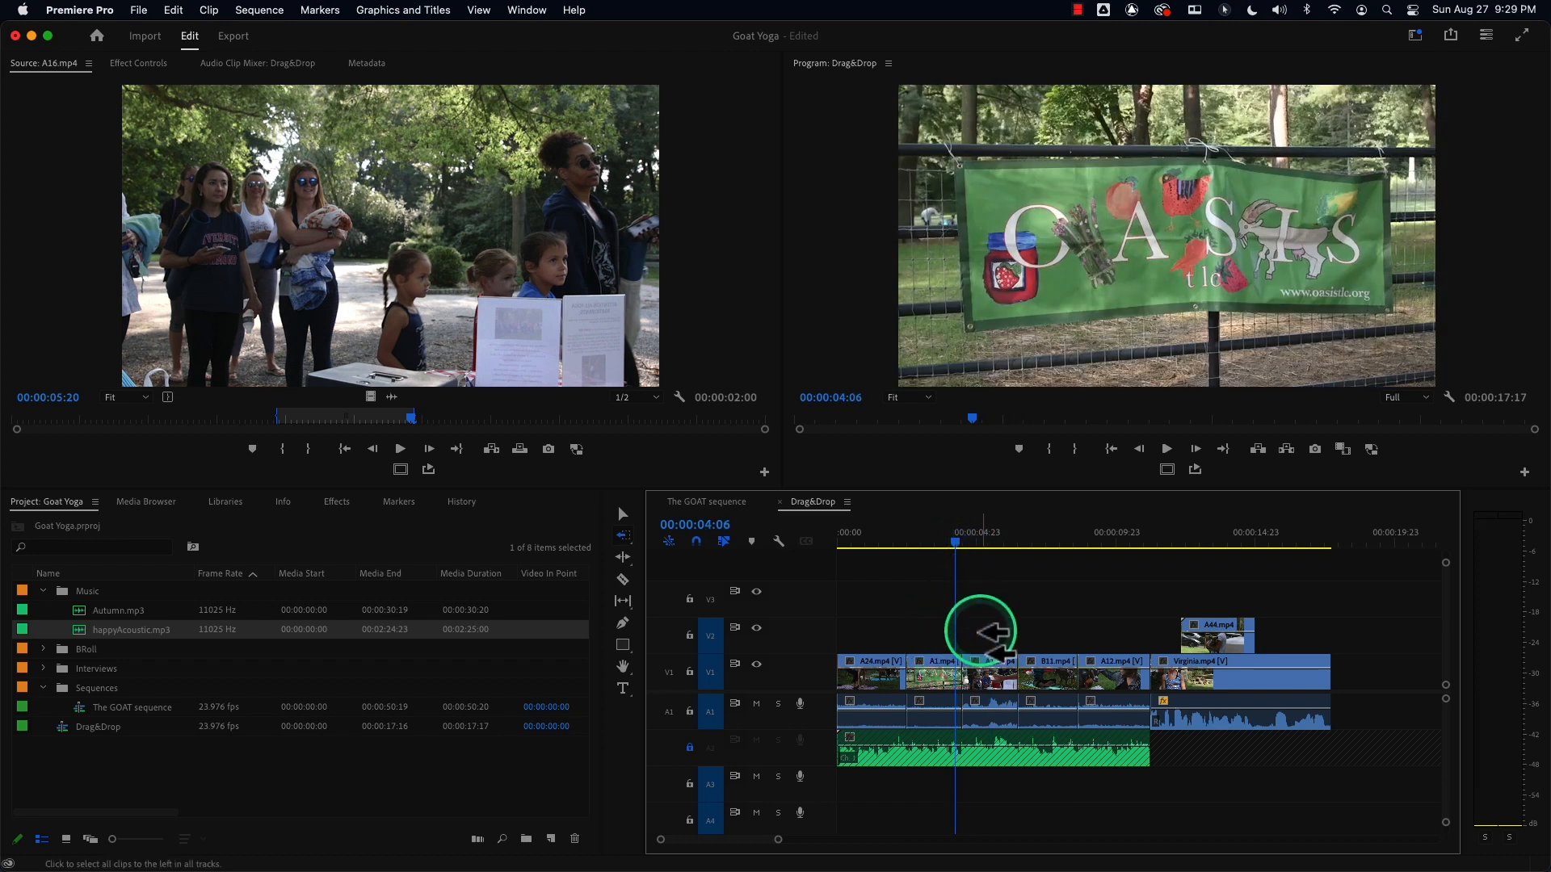
pyautogui.click(987, 634)
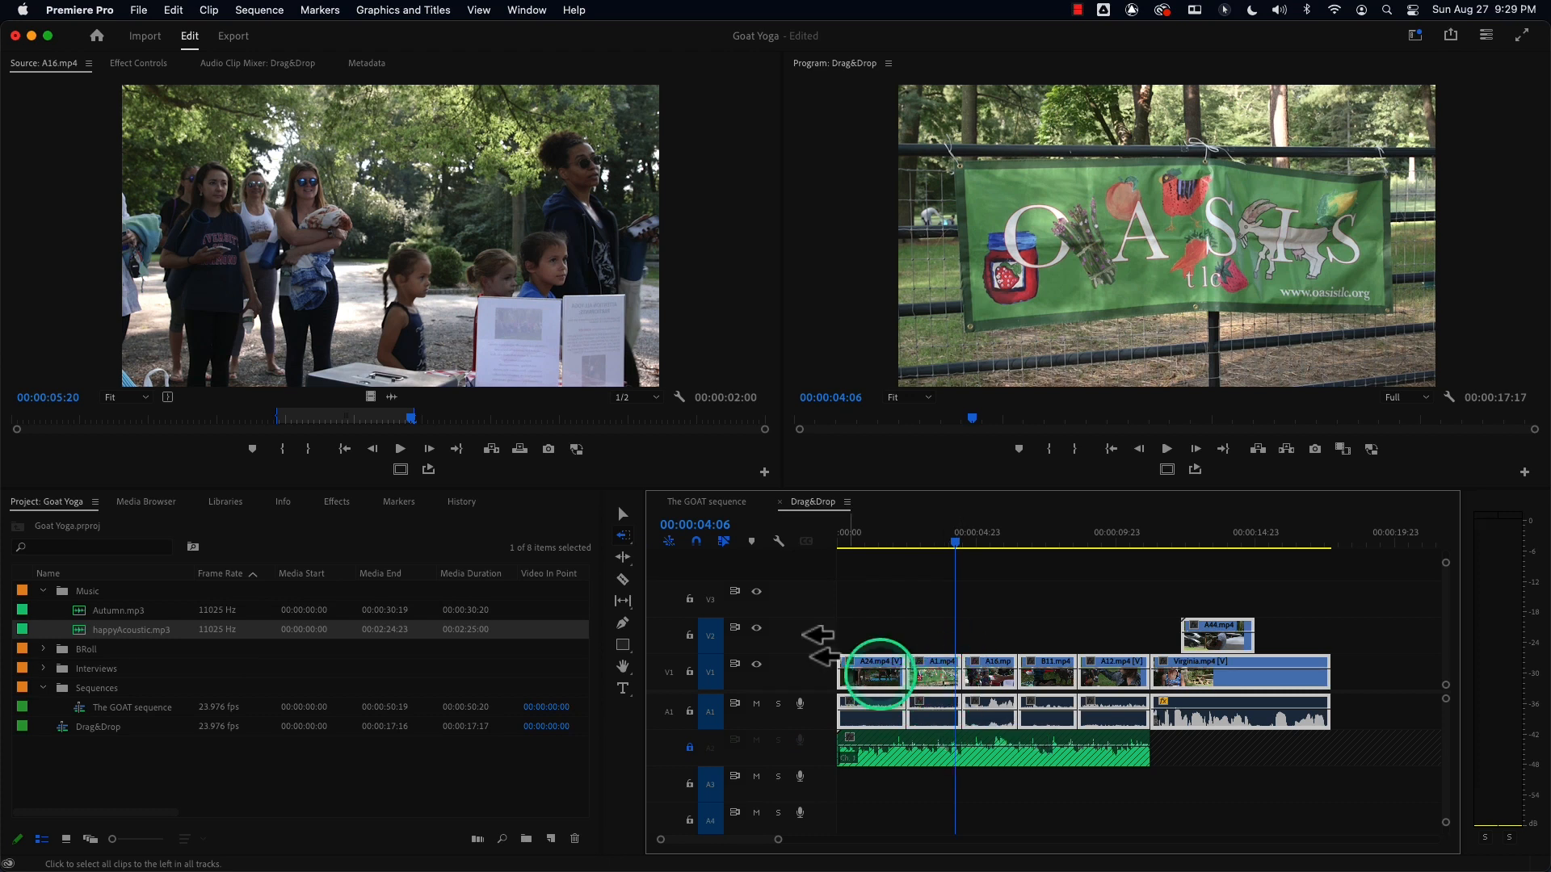
pyautogui.click(941, 574)
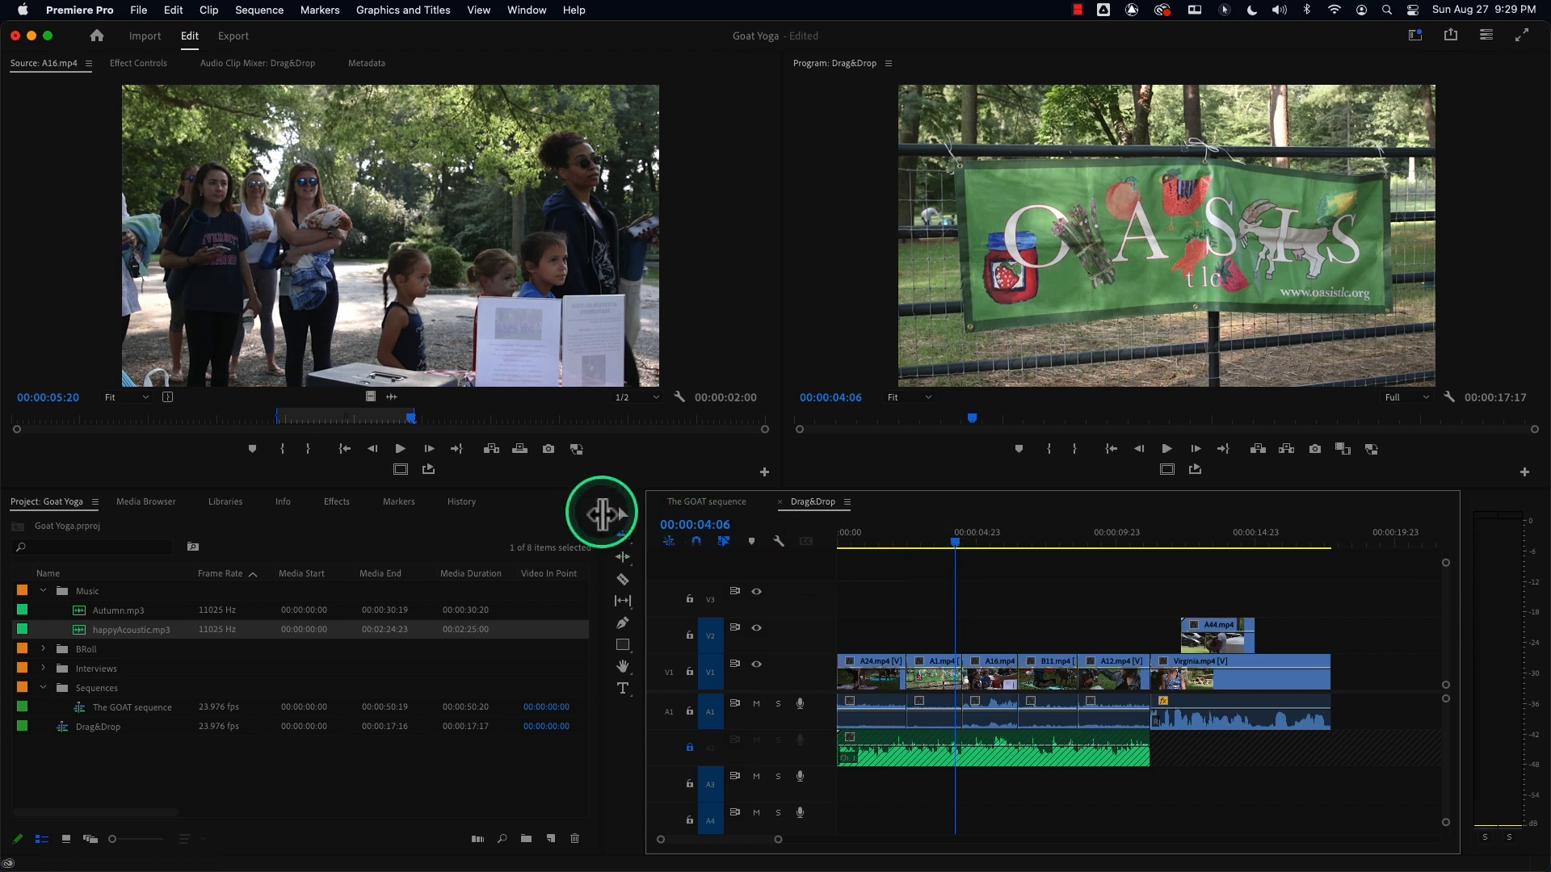
pyautogui.click(620, 515)
pyautogui.click(917, 570)
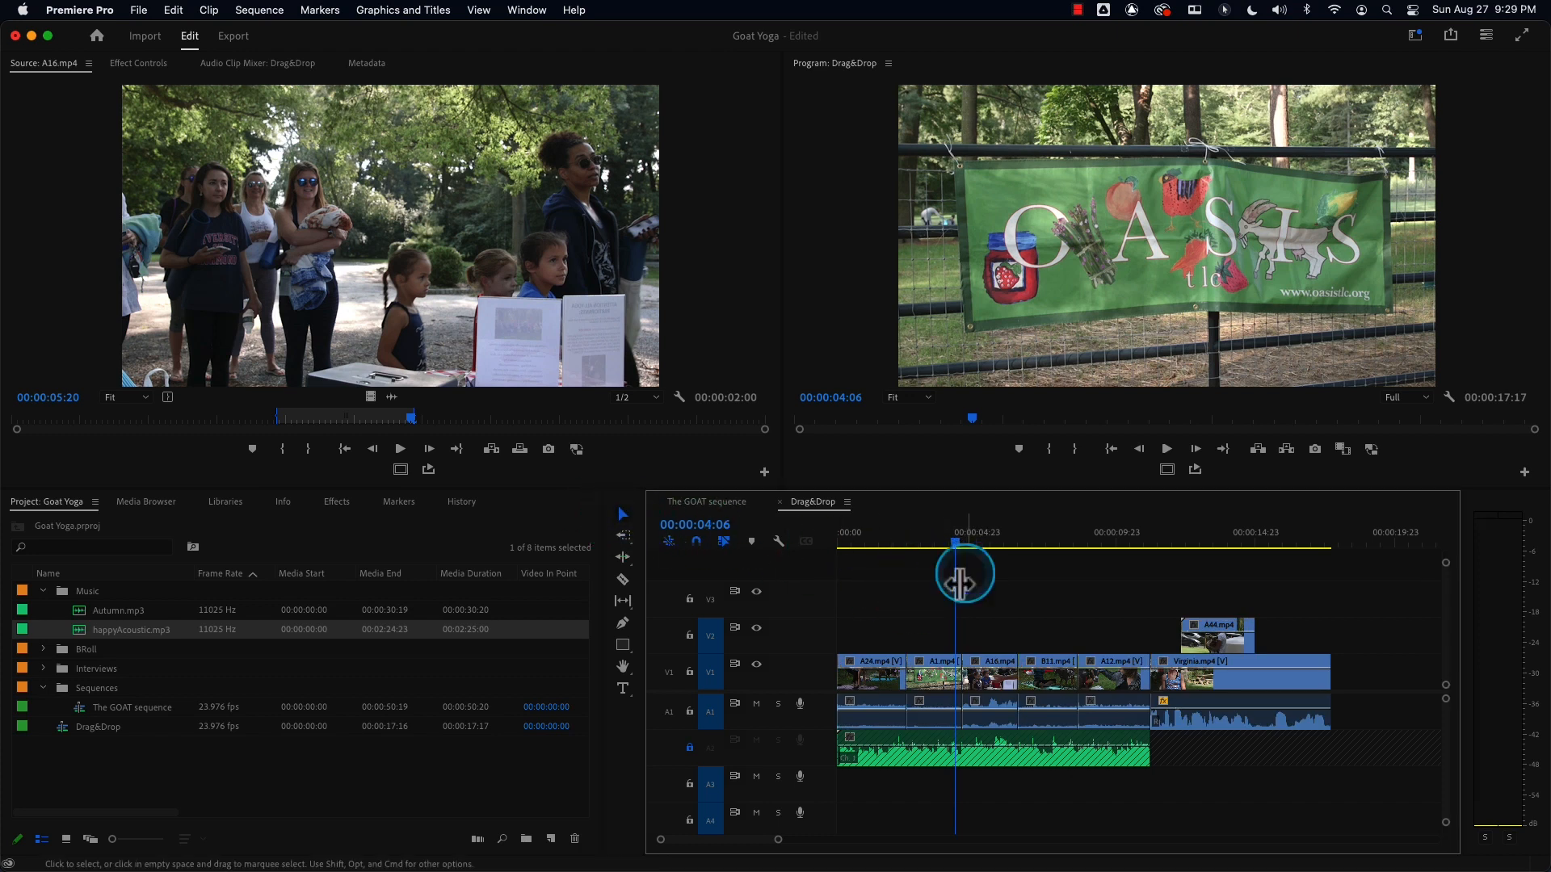
# Open Finder on the Documents folder and select all its items.
pyautogui.moveTo(143, 871)
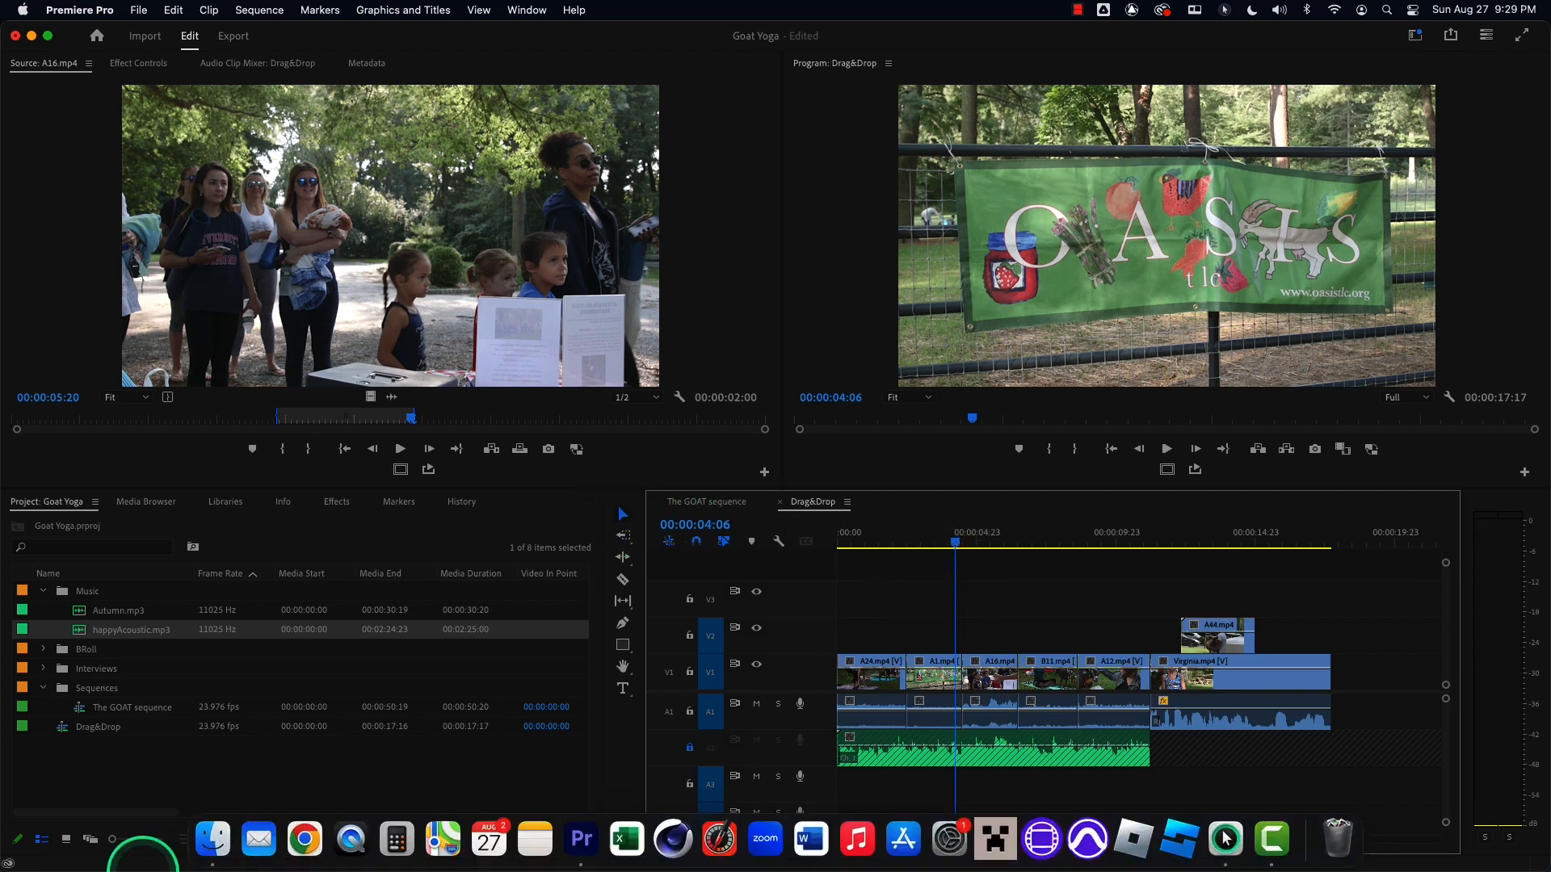
pyautogui.click(214, 840)
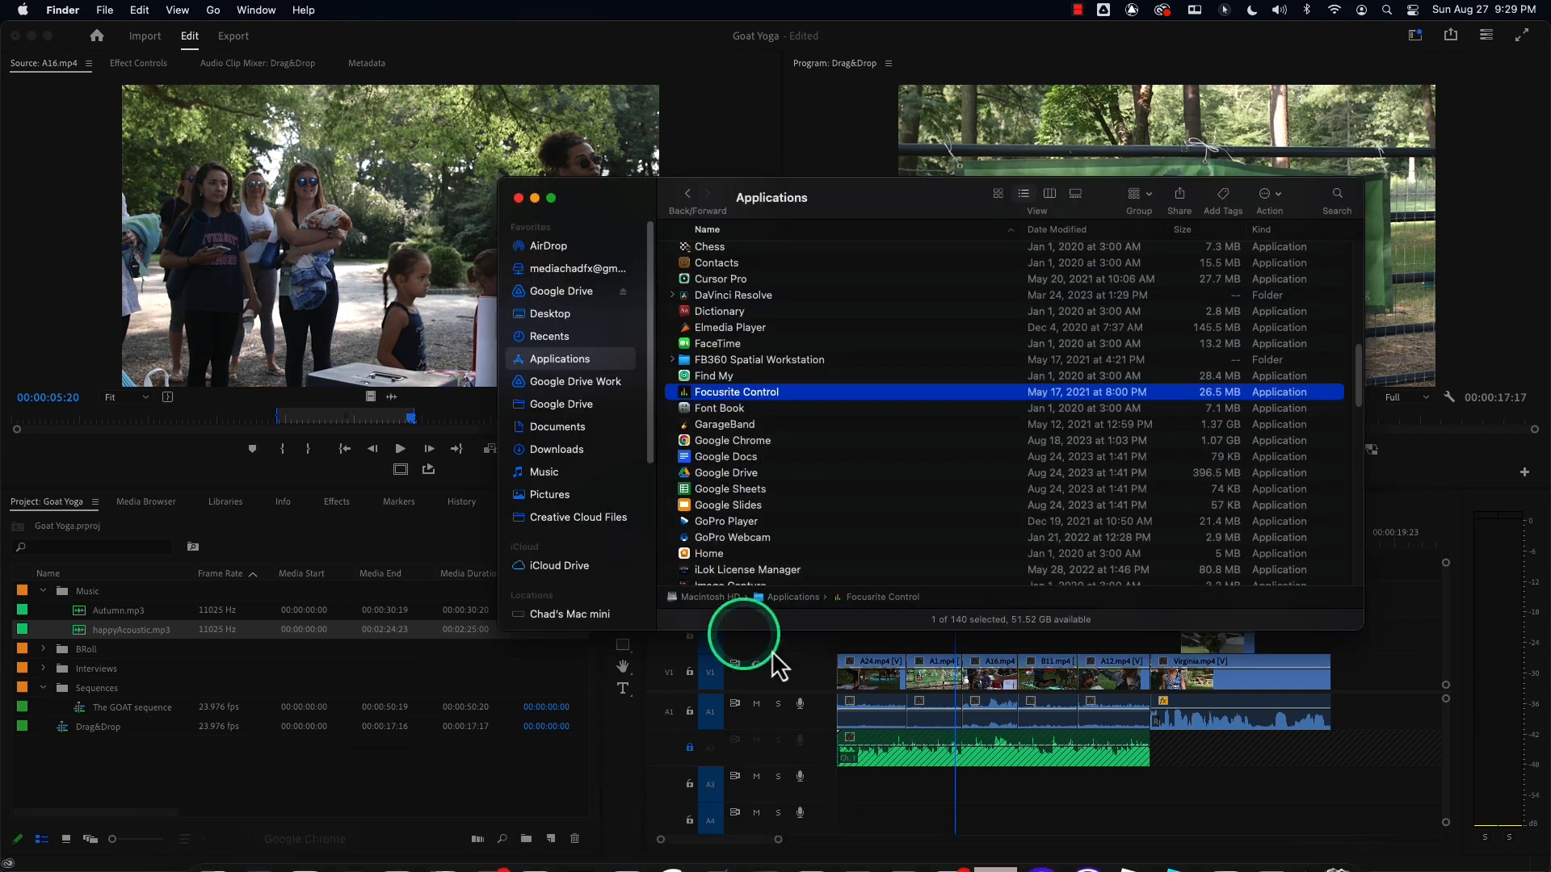
pyautogui.click(556, 426)
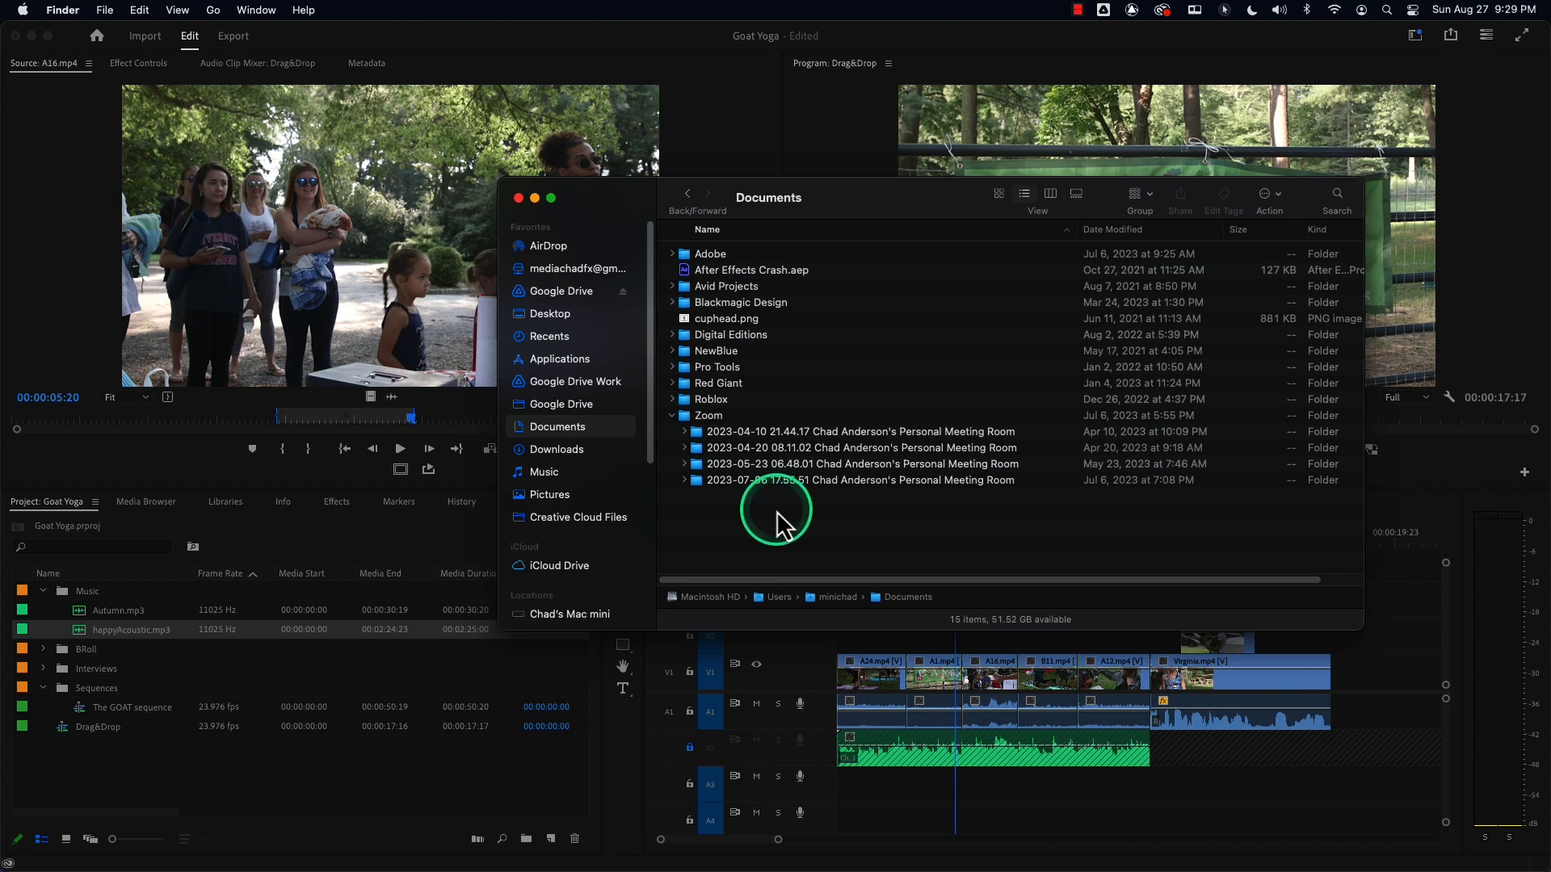
pyautogui.press('super+a')
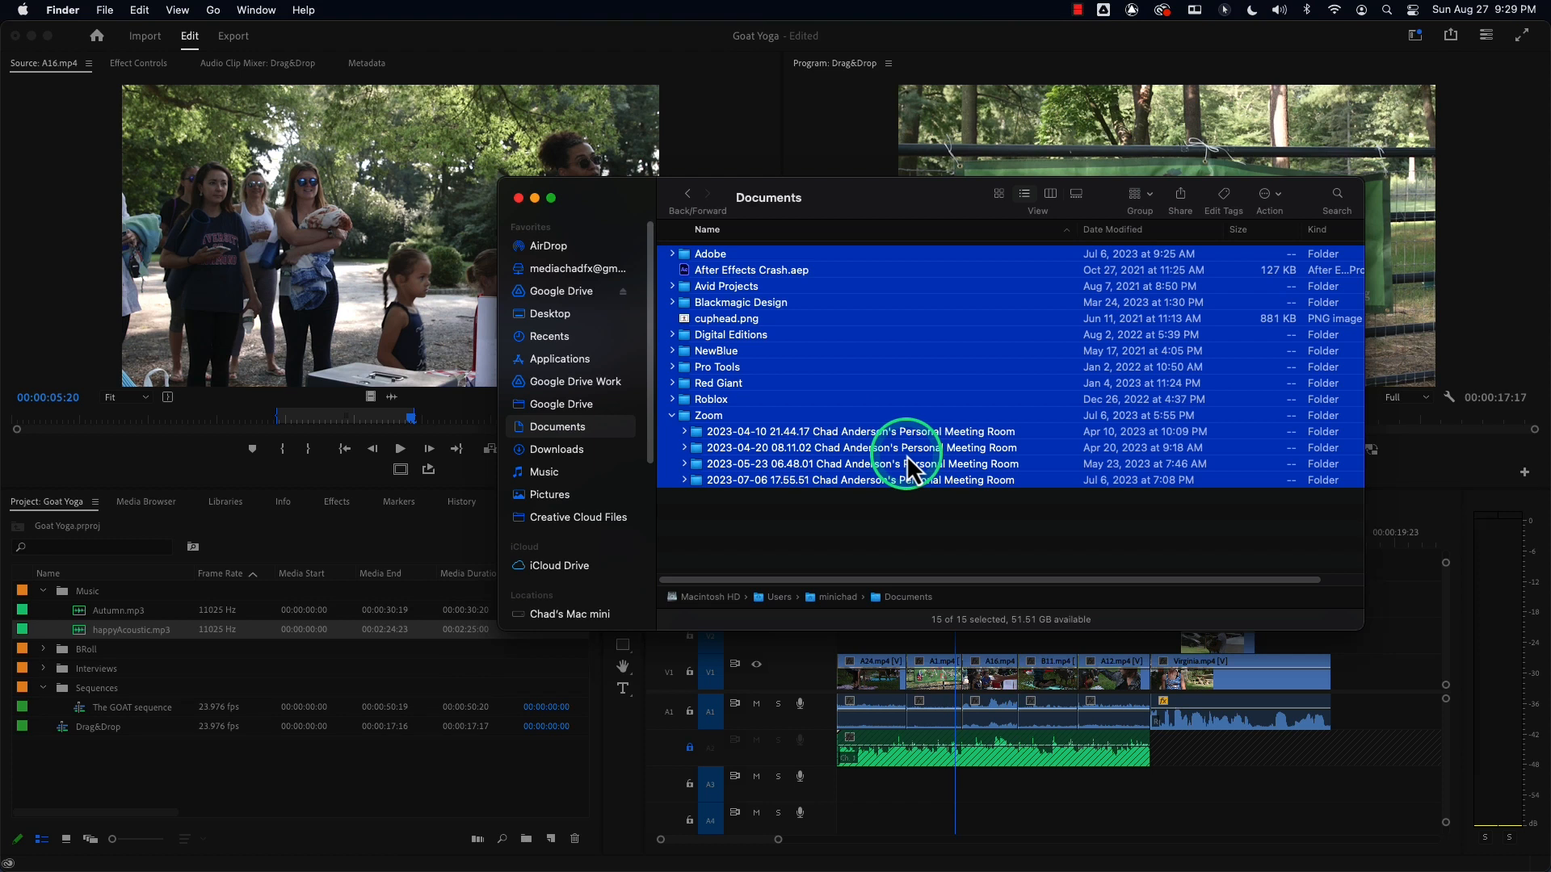
# Jump to the Applications folder, go back to Documents, and close the Finder window.
pyautogui.press('super+shift+a')
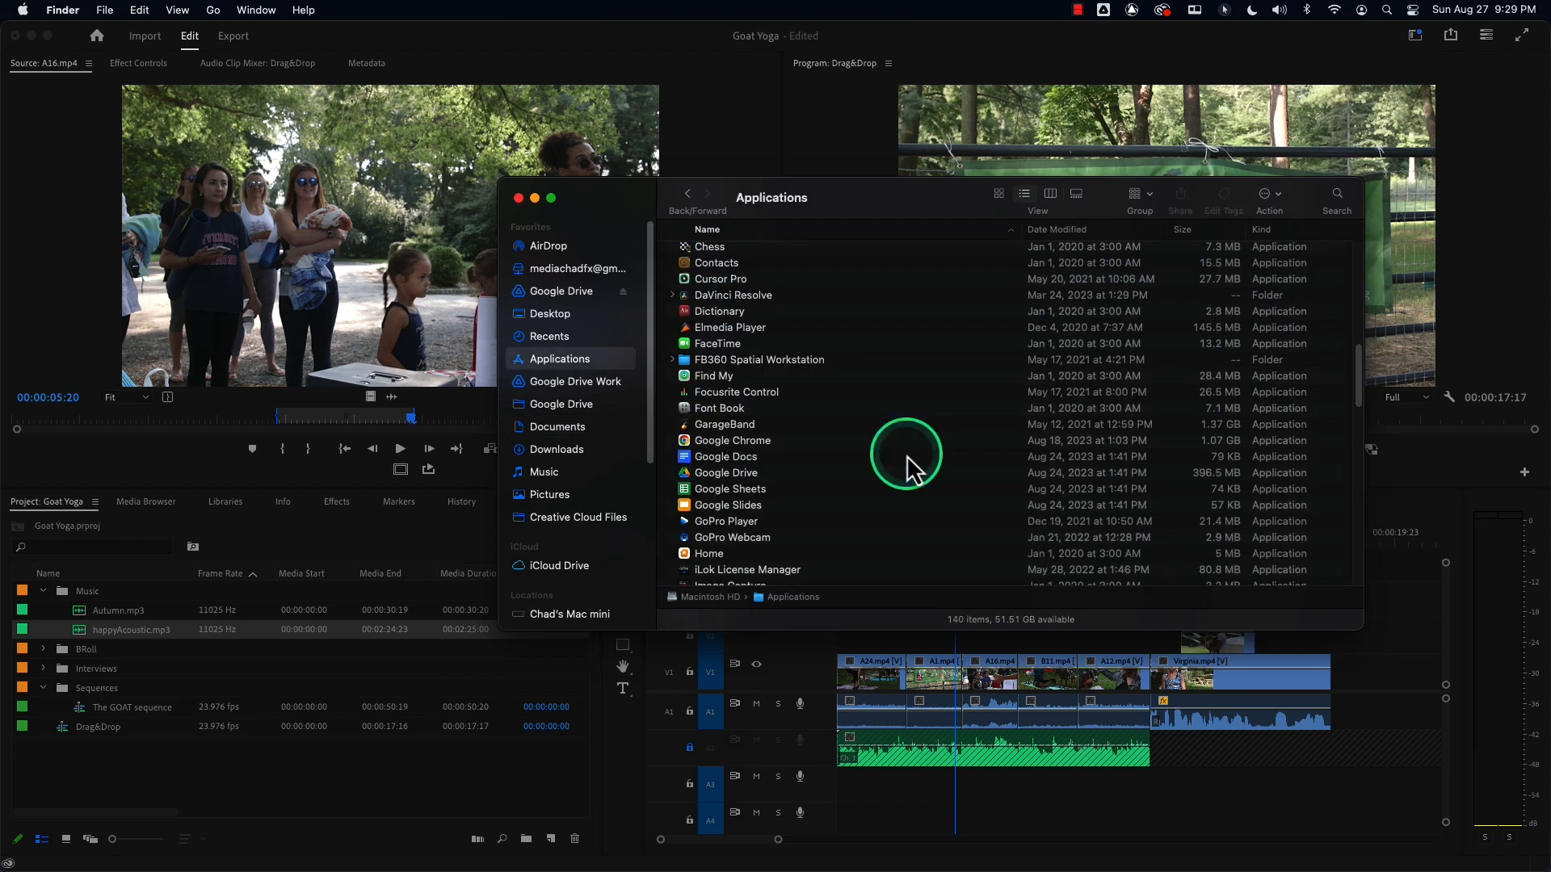
pyautogui.press('super+bracketleft')
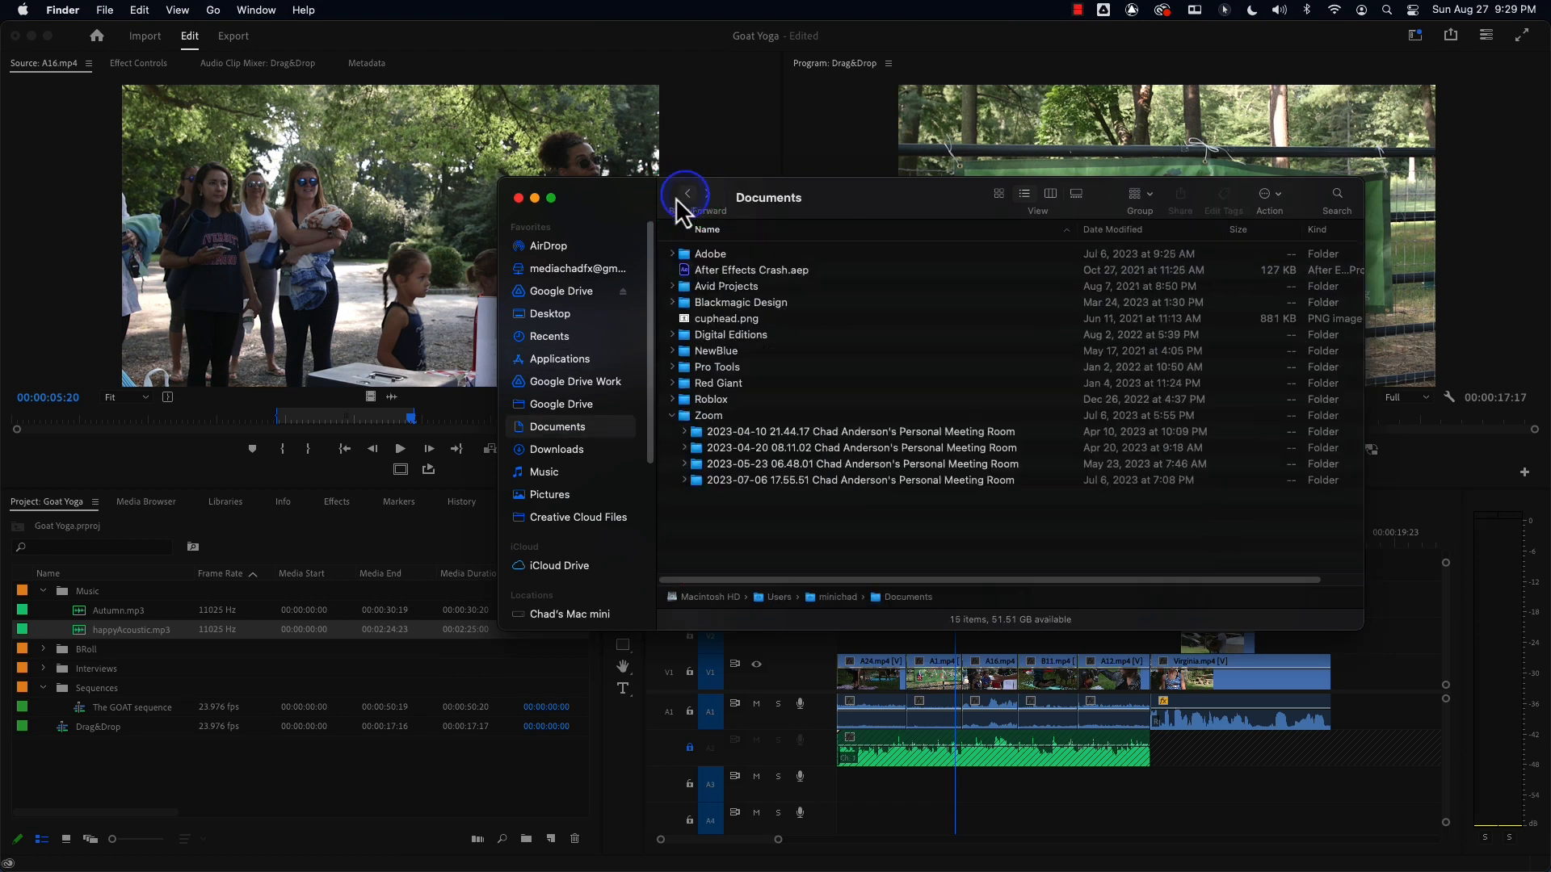
pyautogui.click(519, 198)
# Move the playhead to 1:20, select all clips in the sequence, then deselect them.
pyautogui.click(951, 569)
pyautogui.moveTo(906, 535); pyautogui.dragTo(891, 535)
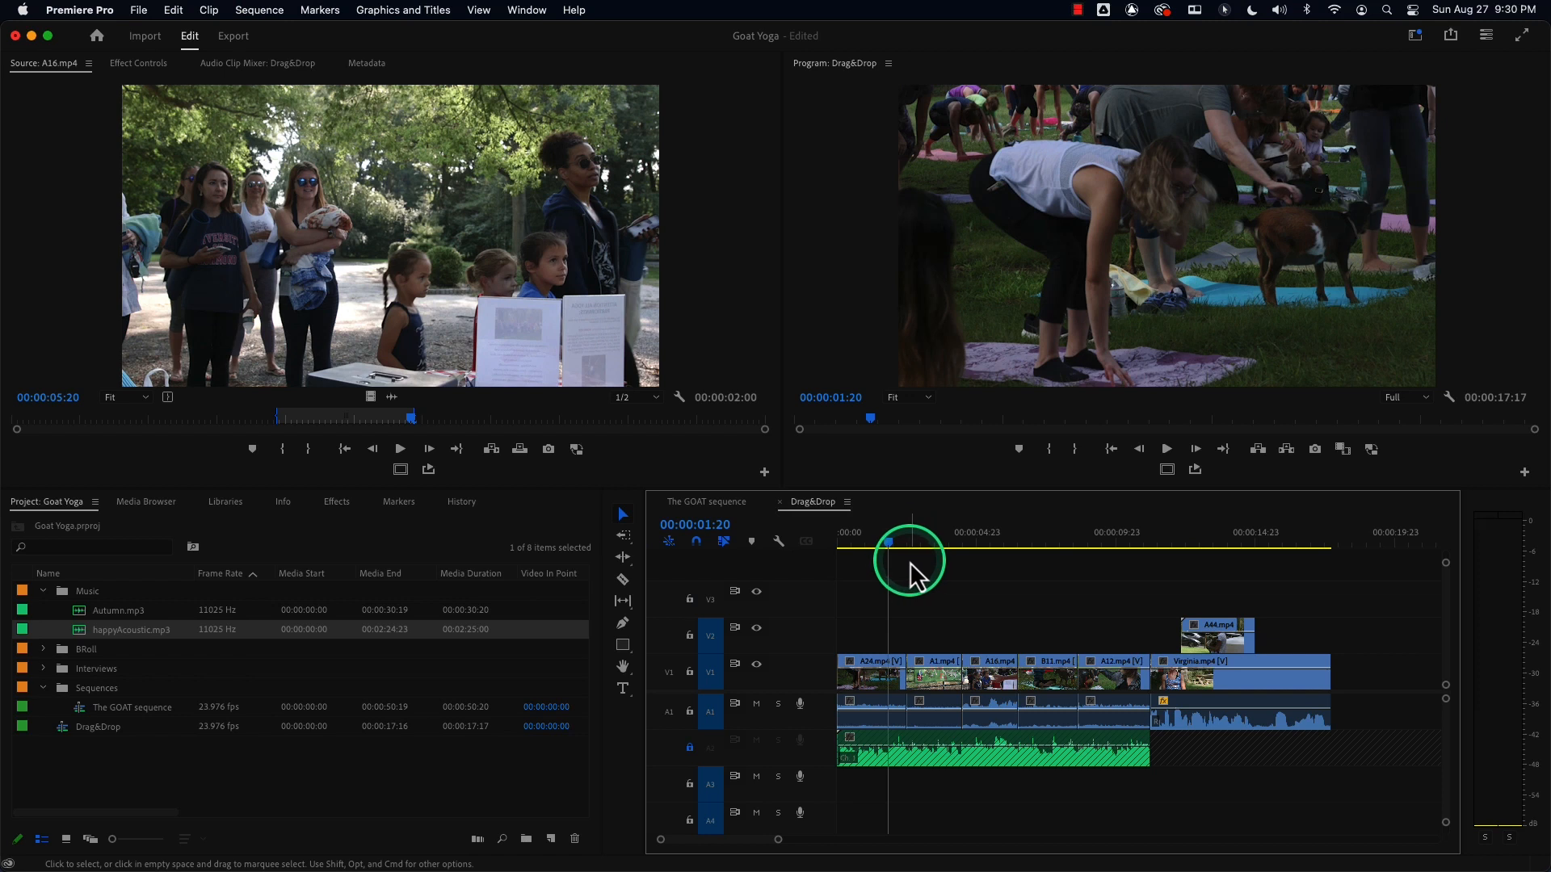
pyautogui.press('super+a')
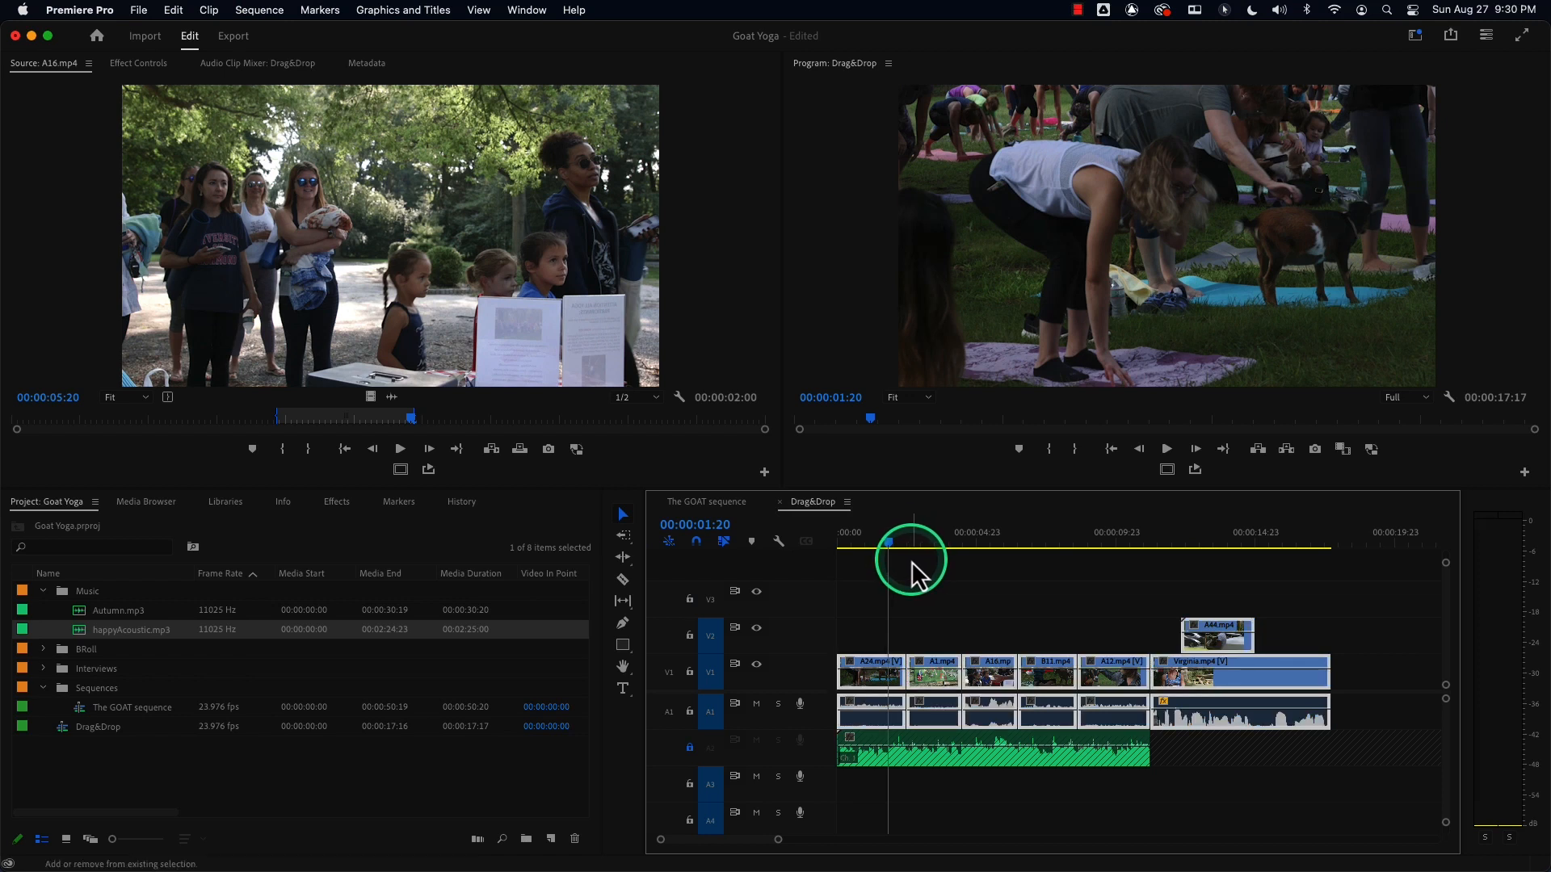
pyautogui.click(910, 561)
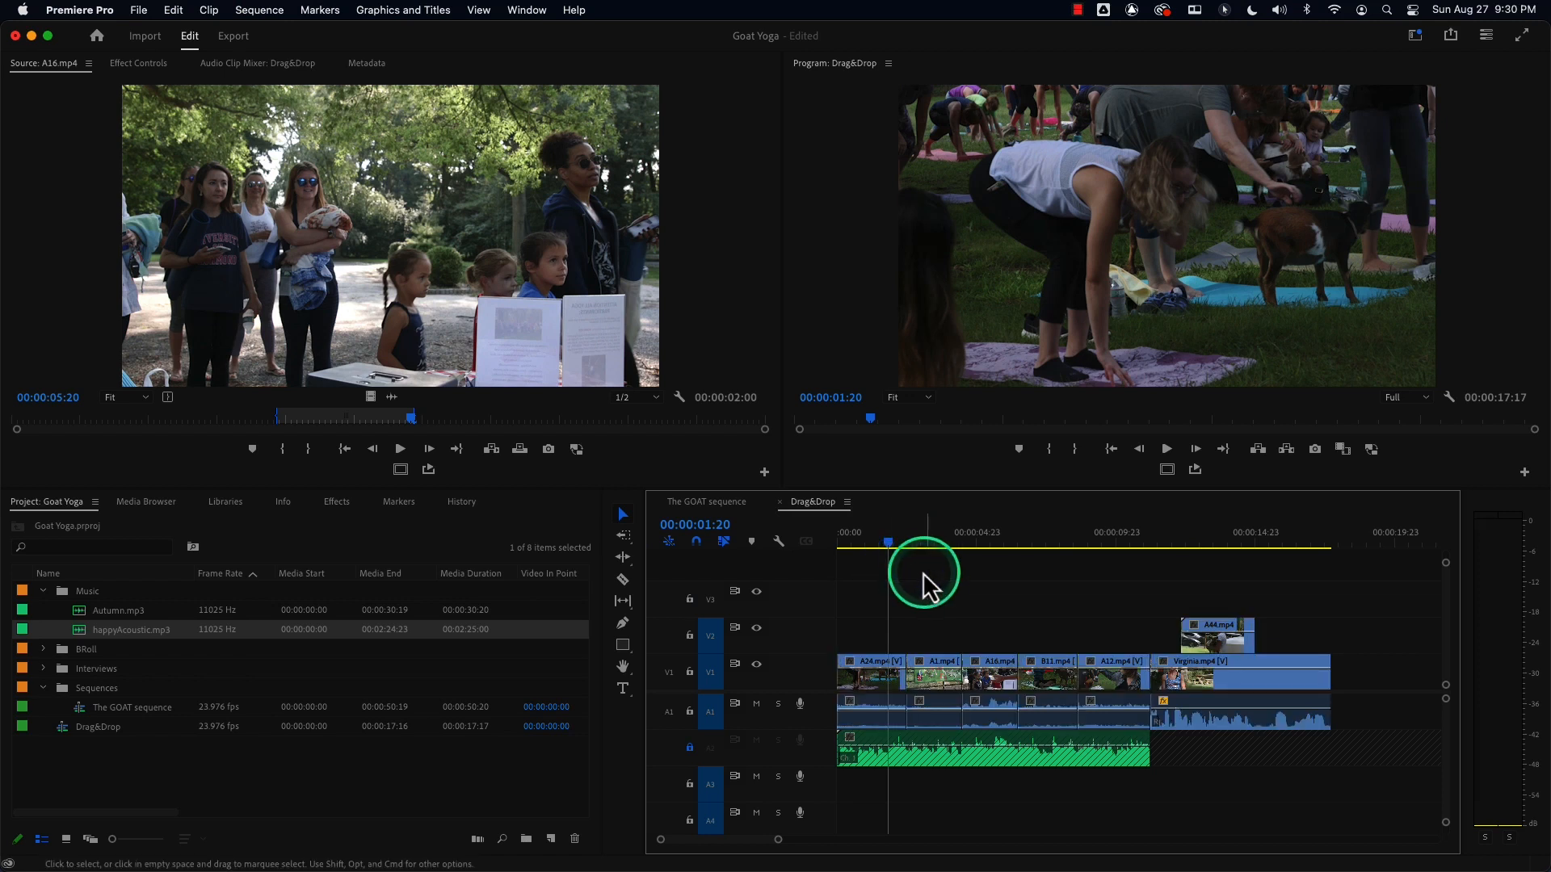
# Marquee-select the Virginia clip and the A44 overlay above it, then deselect them.
pyautogui.click(1034, 538)
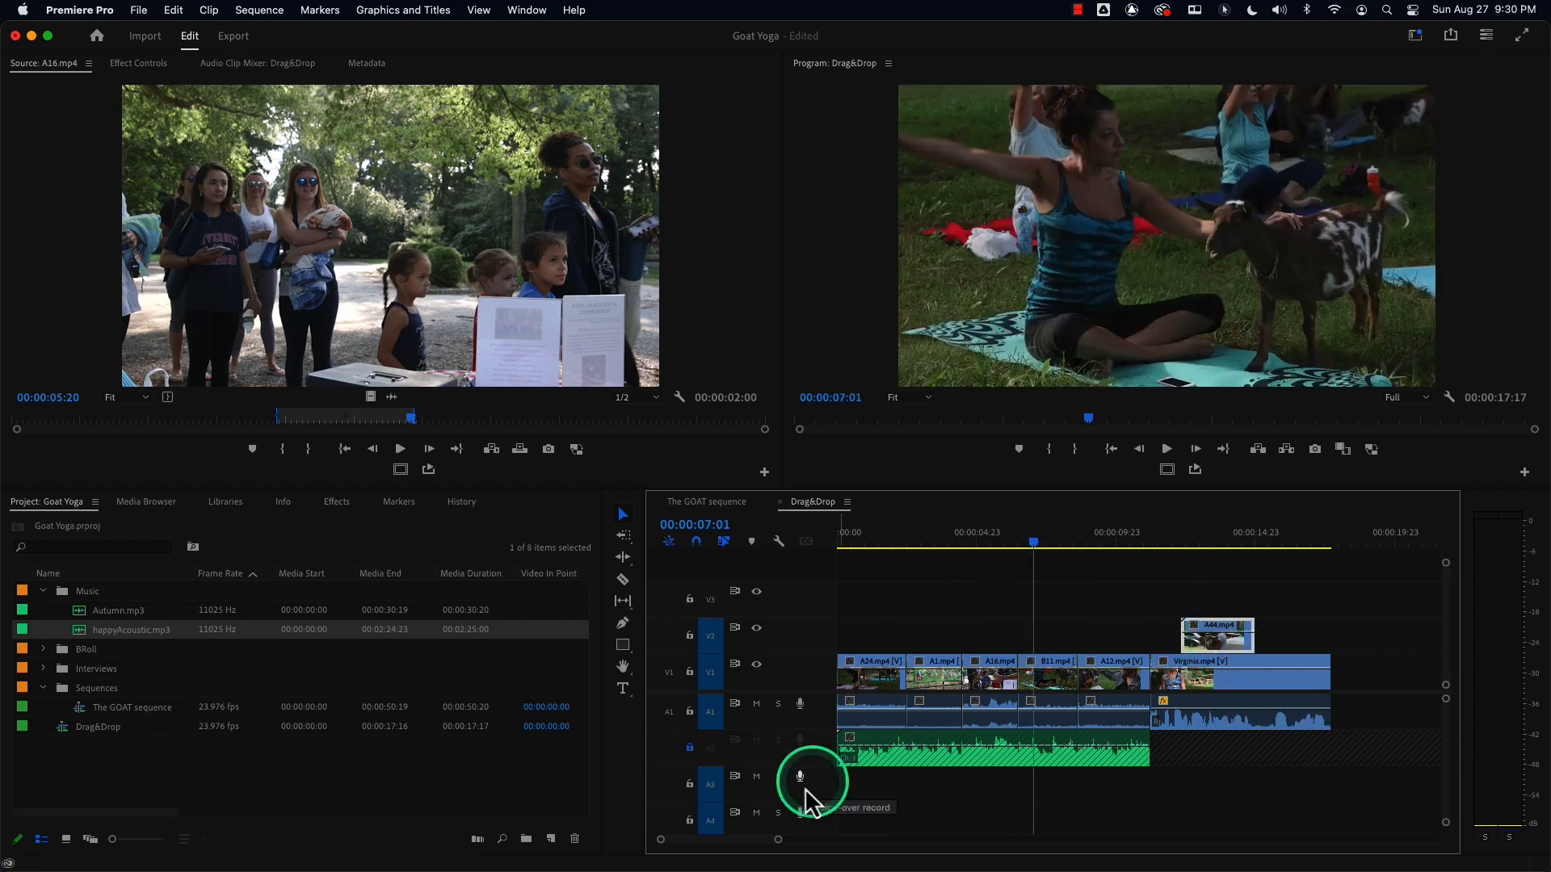
pyautogui.moveTo(785, 840); pyautogui.dragTo(772, 841)
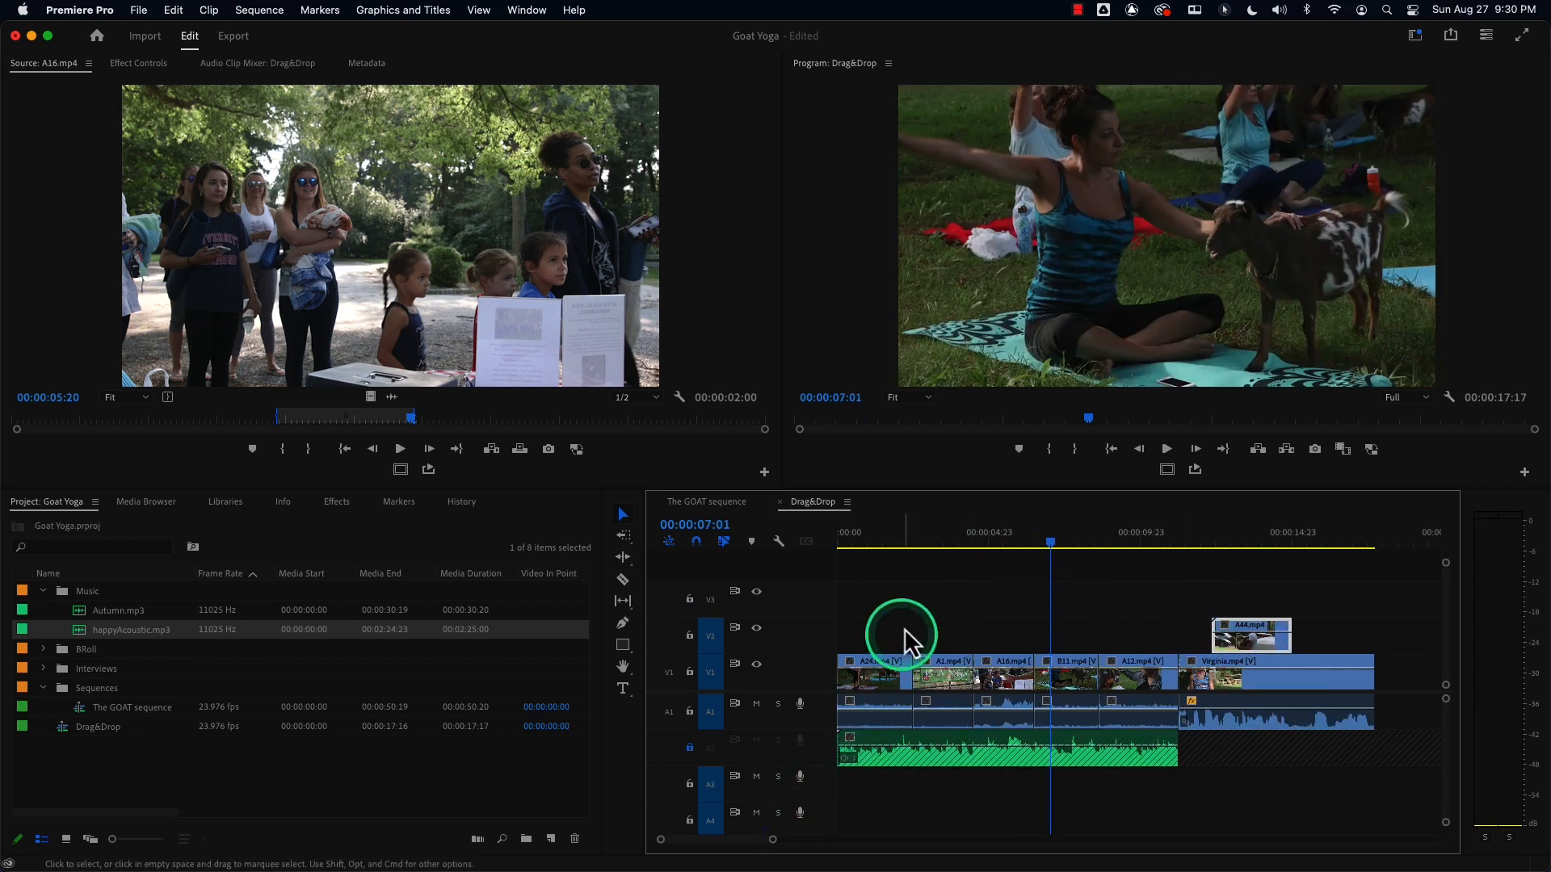
pyautogui.moveTo(913, 571); pyautogui.dragTo(874, 554)
pyautogui.moveTo(781, 841); pyautogui.dragTo(727, 841)
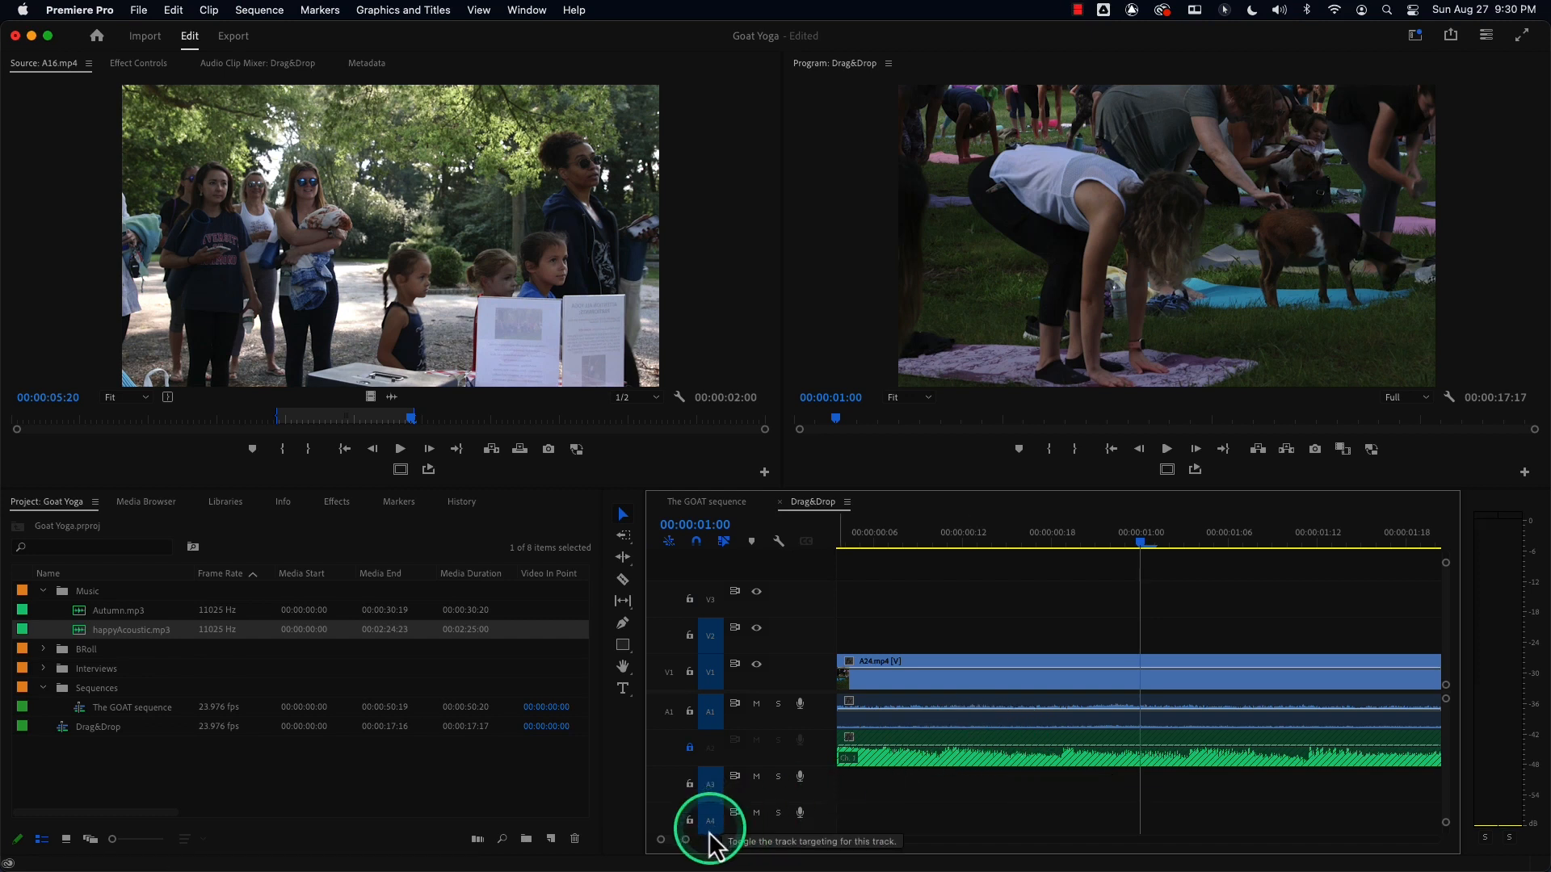
pyautogui.moveTo(701, 842); pyautogui.dragTo(792, 840)
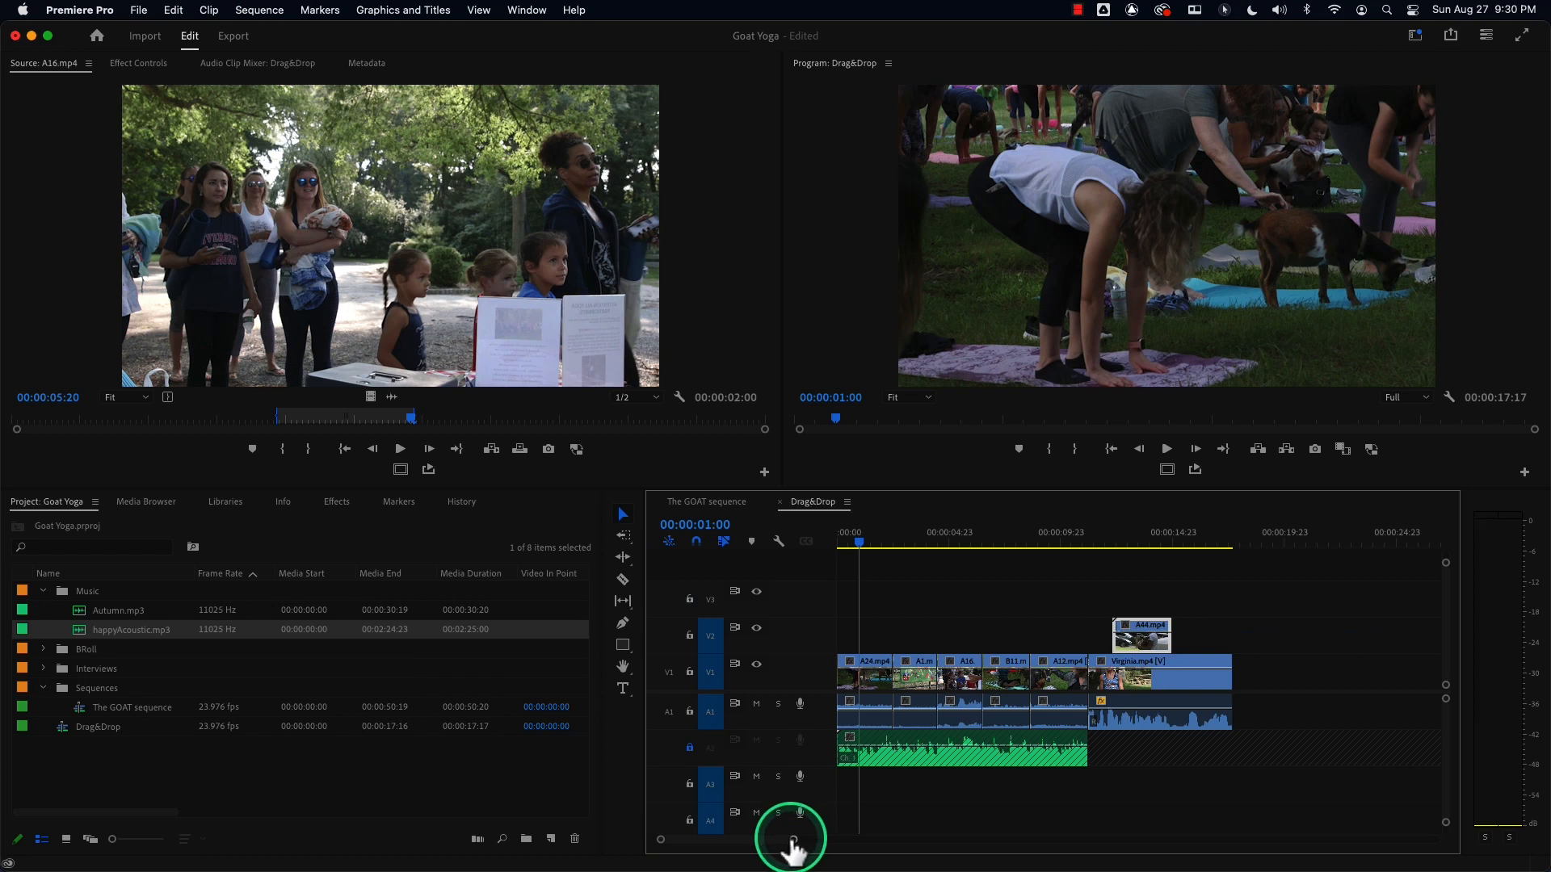
pyautogui.moveTo(1097, 561); pyautogui.dragTo(1232, 718)
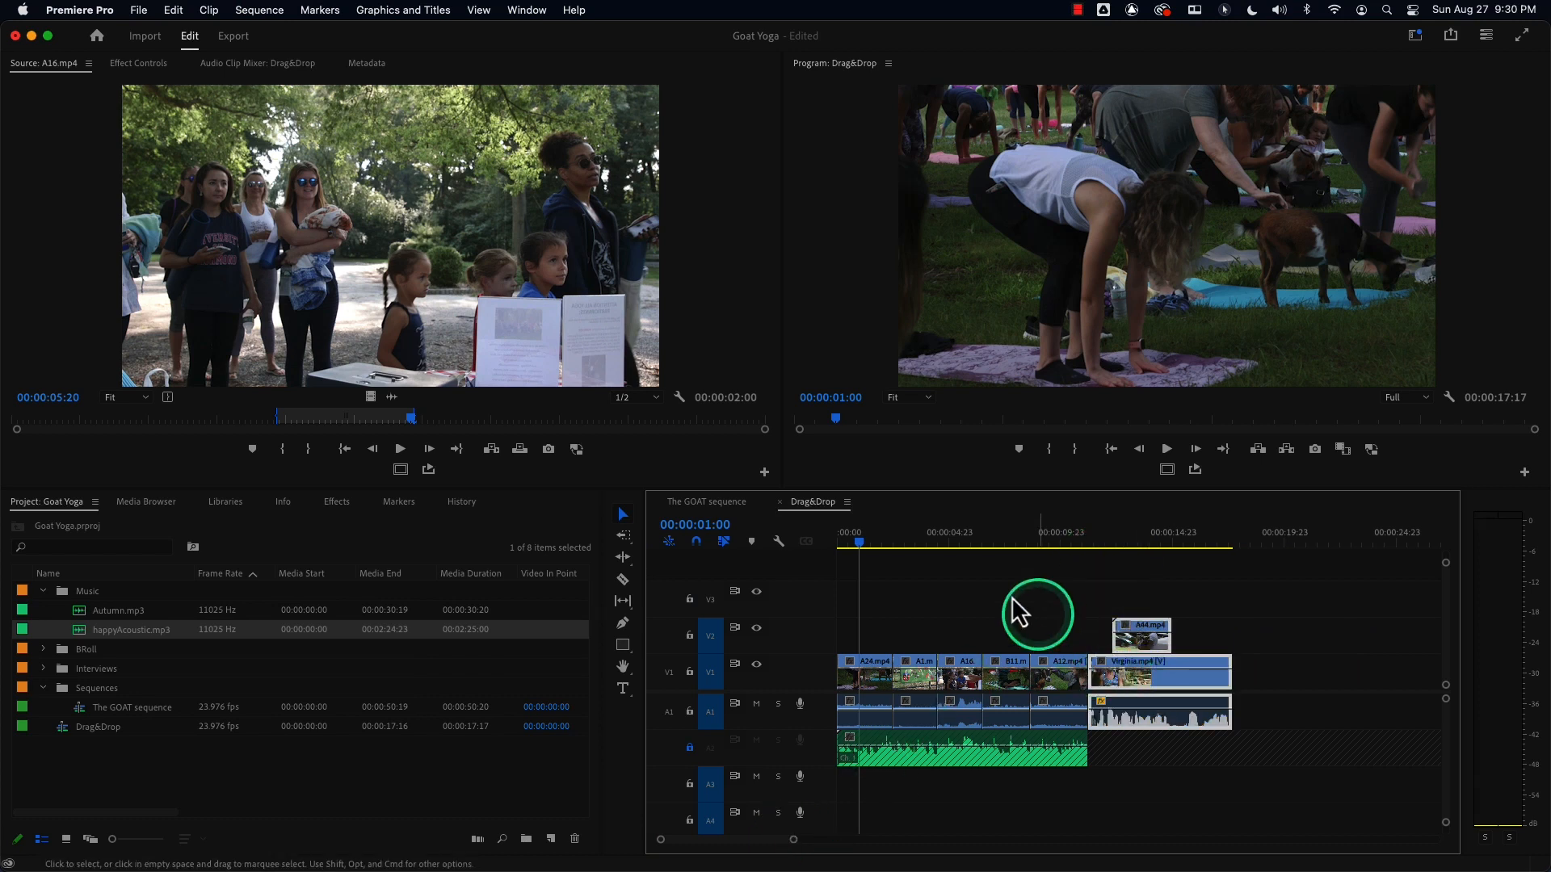
pyautogui.click(899, 563)
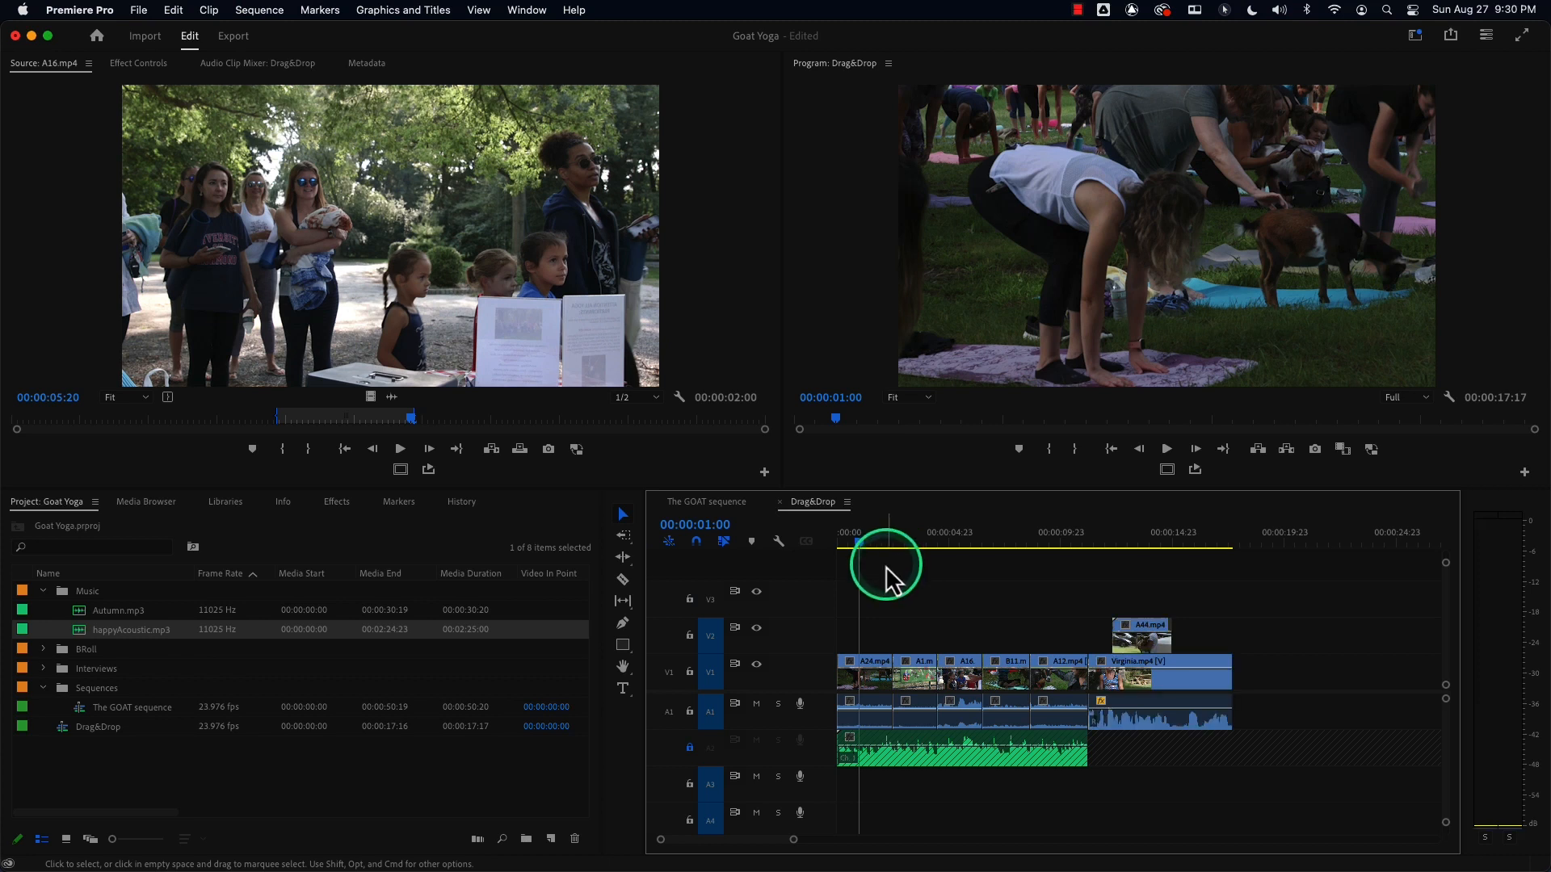
# Select all clips, deselect all, and return the playhead to the sequence start.
pyautogui.press('super+a')
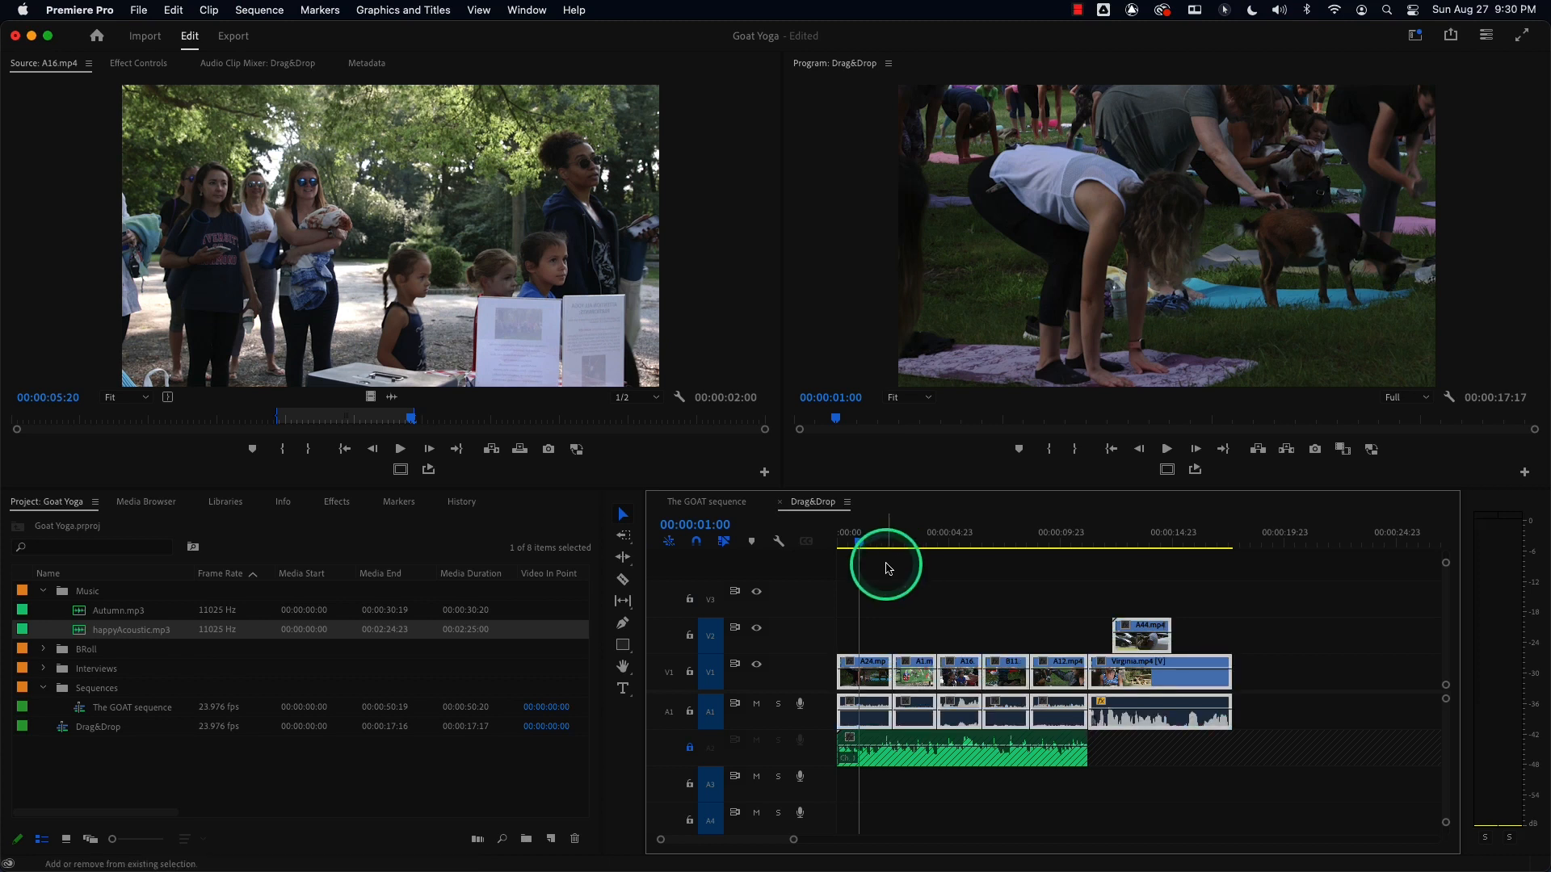
pyautogui.press('super+shift+a')
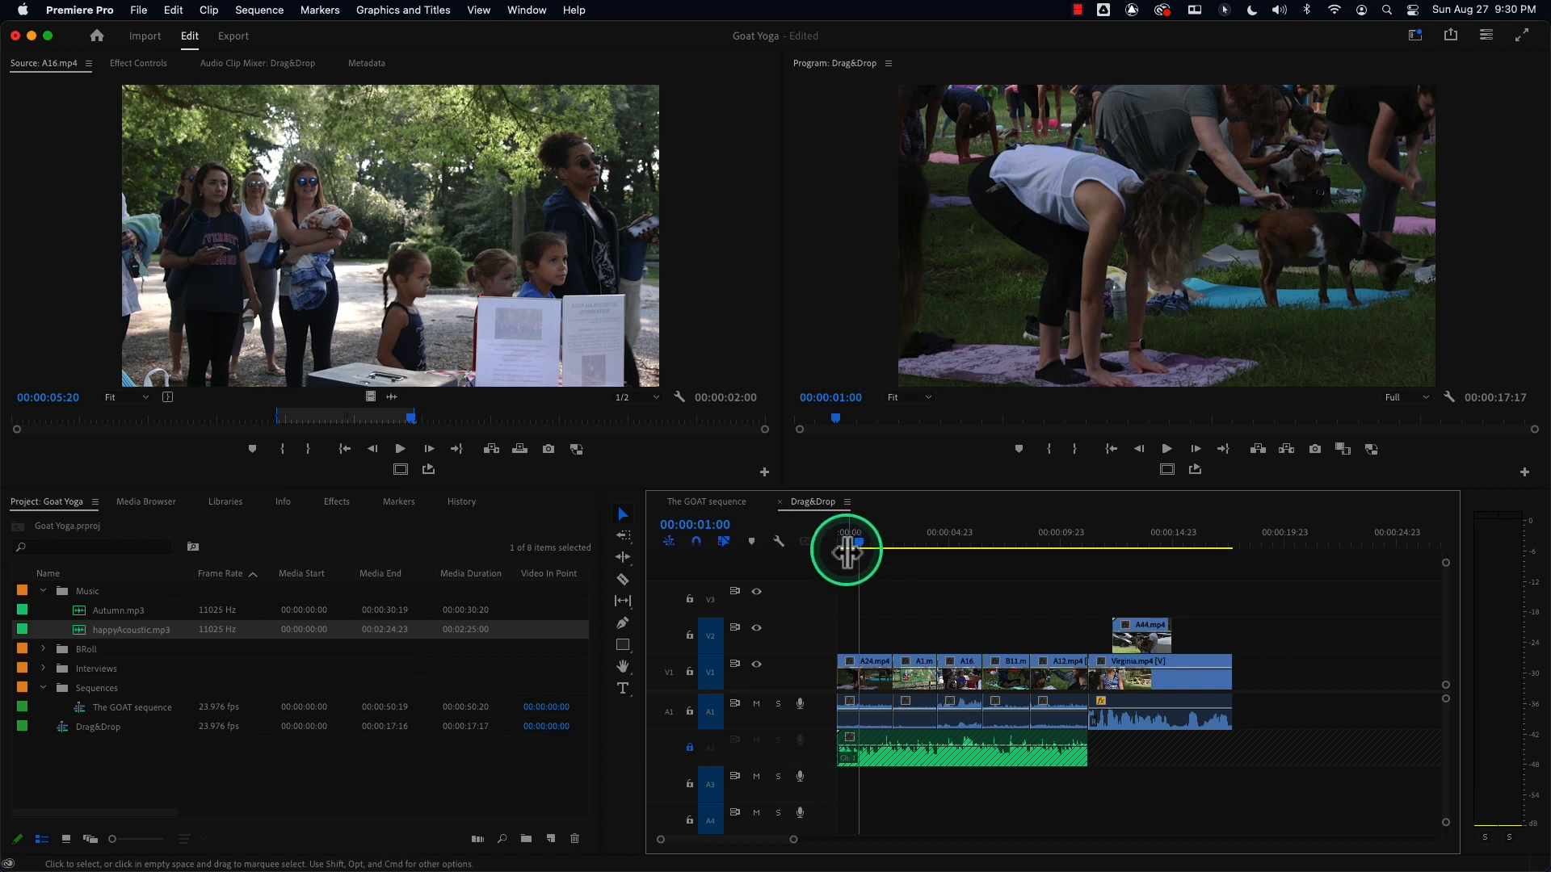
pyautogui.moveTo(856, 537)
pyautogui.mouseDown()
pyautogui.moveTo(826, 541)
pyautogui.moveTo(1113, 533)
pyautogui.moveTo(830, 529)
pyautogui.mouseUp()
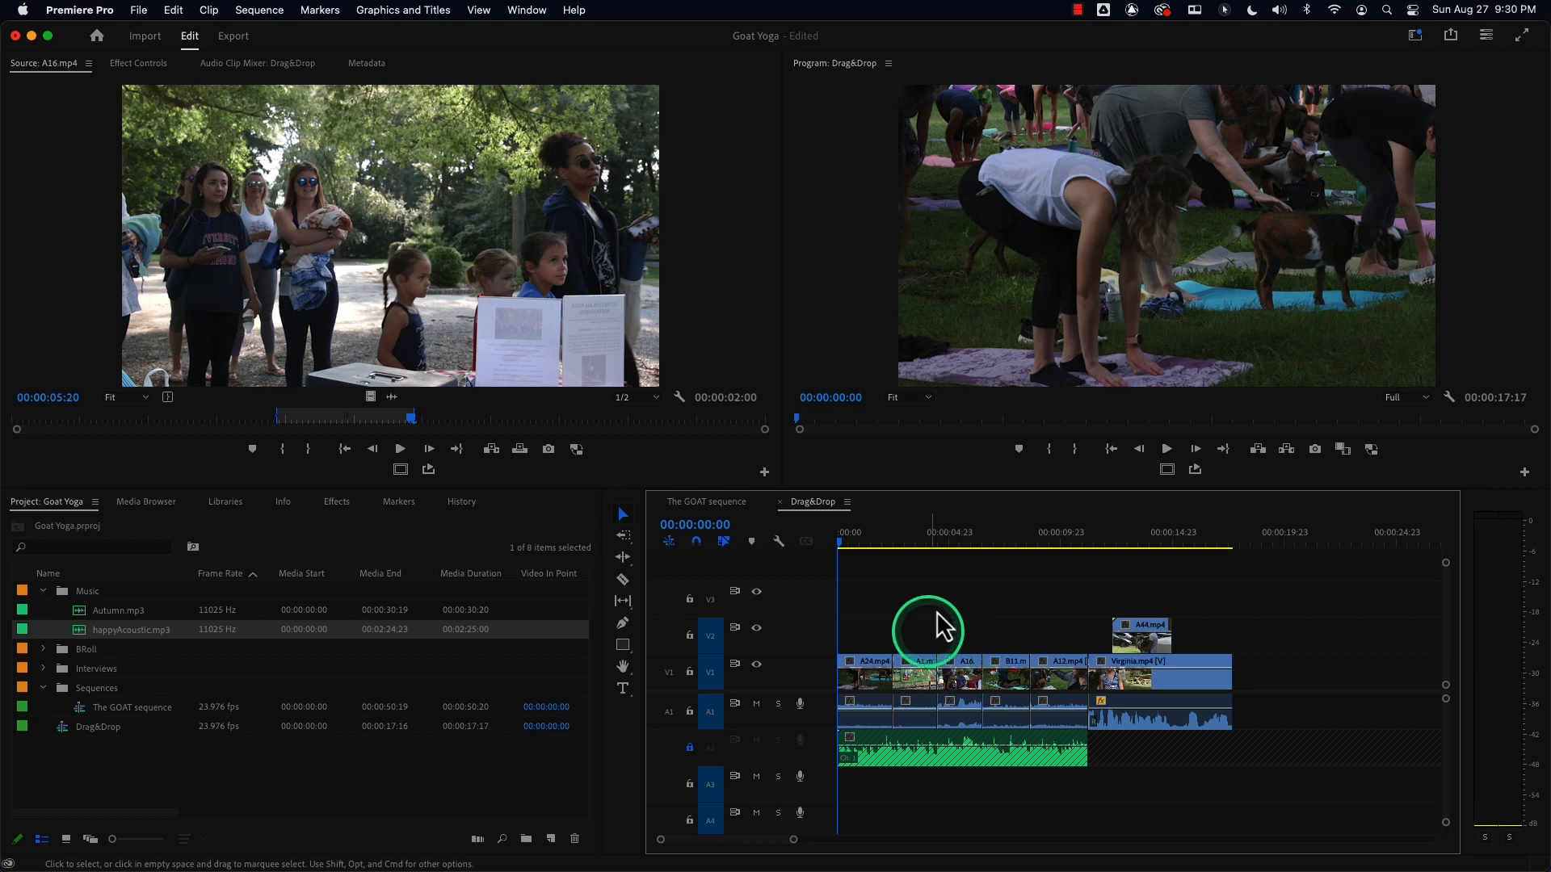
# Move the playhead to 00:00:20:00 and open the BRoll bin in its own floating window.
pyautogui.click(1248, 539)
pyautogui.moveTo(1266, 543); pyautogui.dragTo(1284, 540)
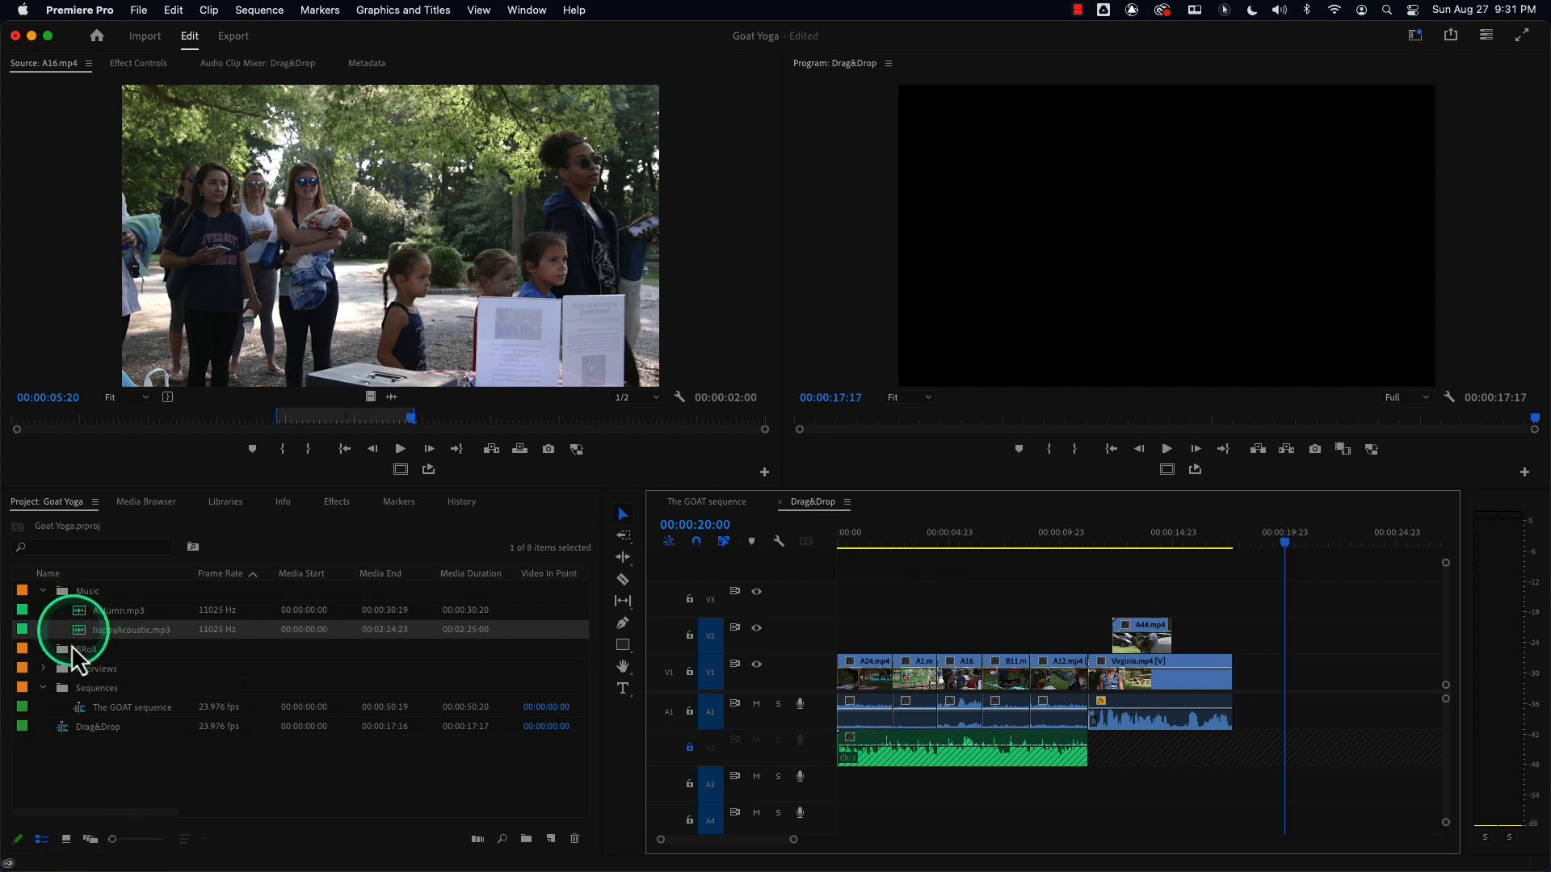
pyautogui.doubleClick(63, 649)
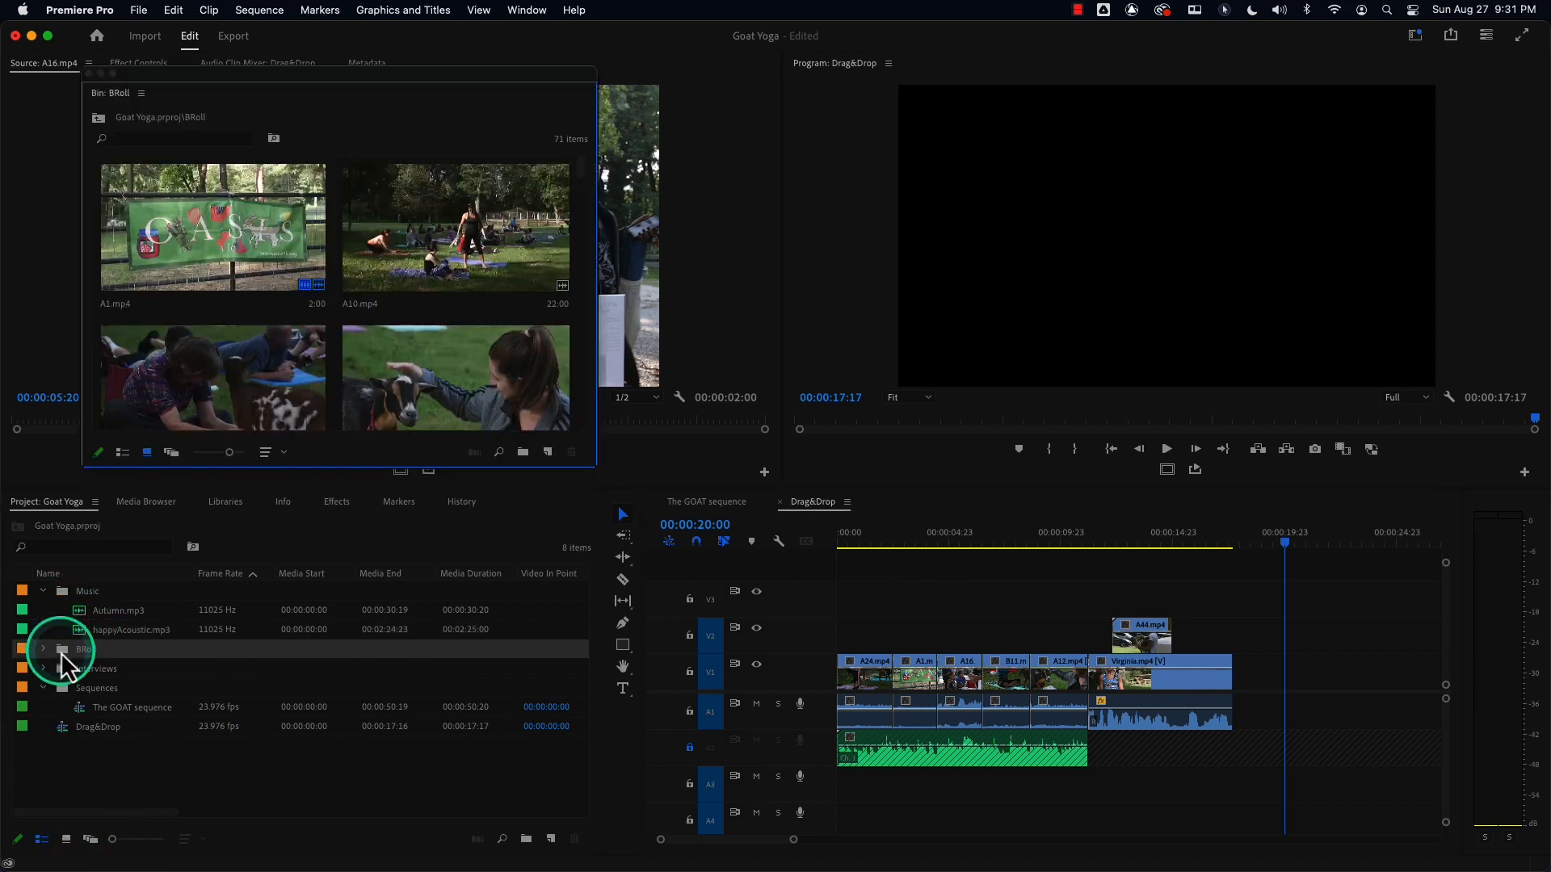
# Enlarge the bin's thumbnail size, then switch the BRoll bin to list view.
pyautogui.click(226, 456)
pyautogui.moveTo(226, 455); pyautogui.dragTo(205, 455)
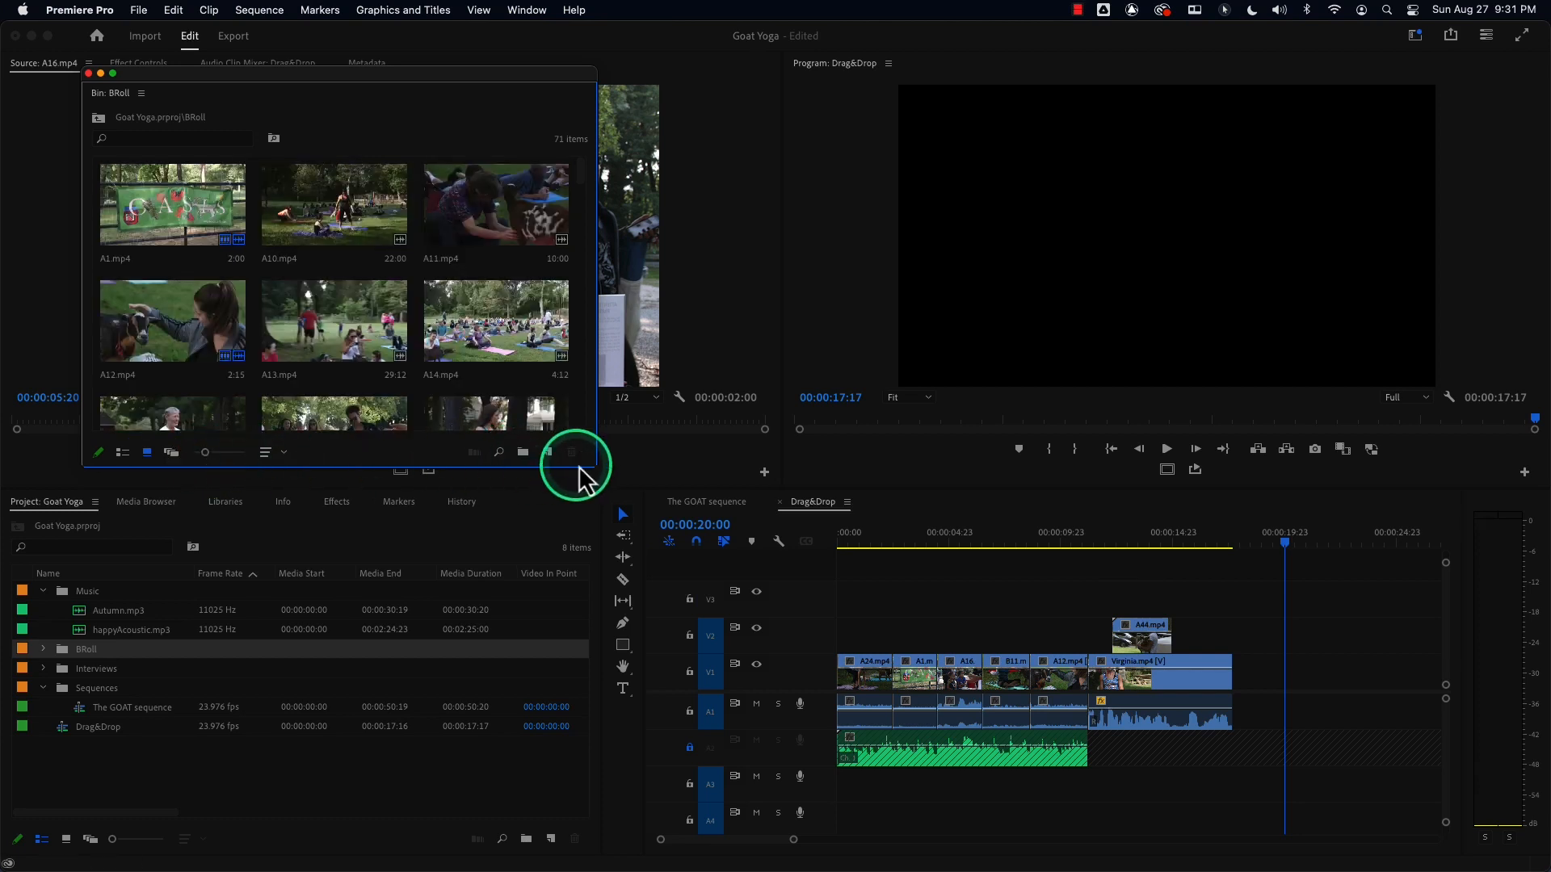
pyautogui.click(123, 453)
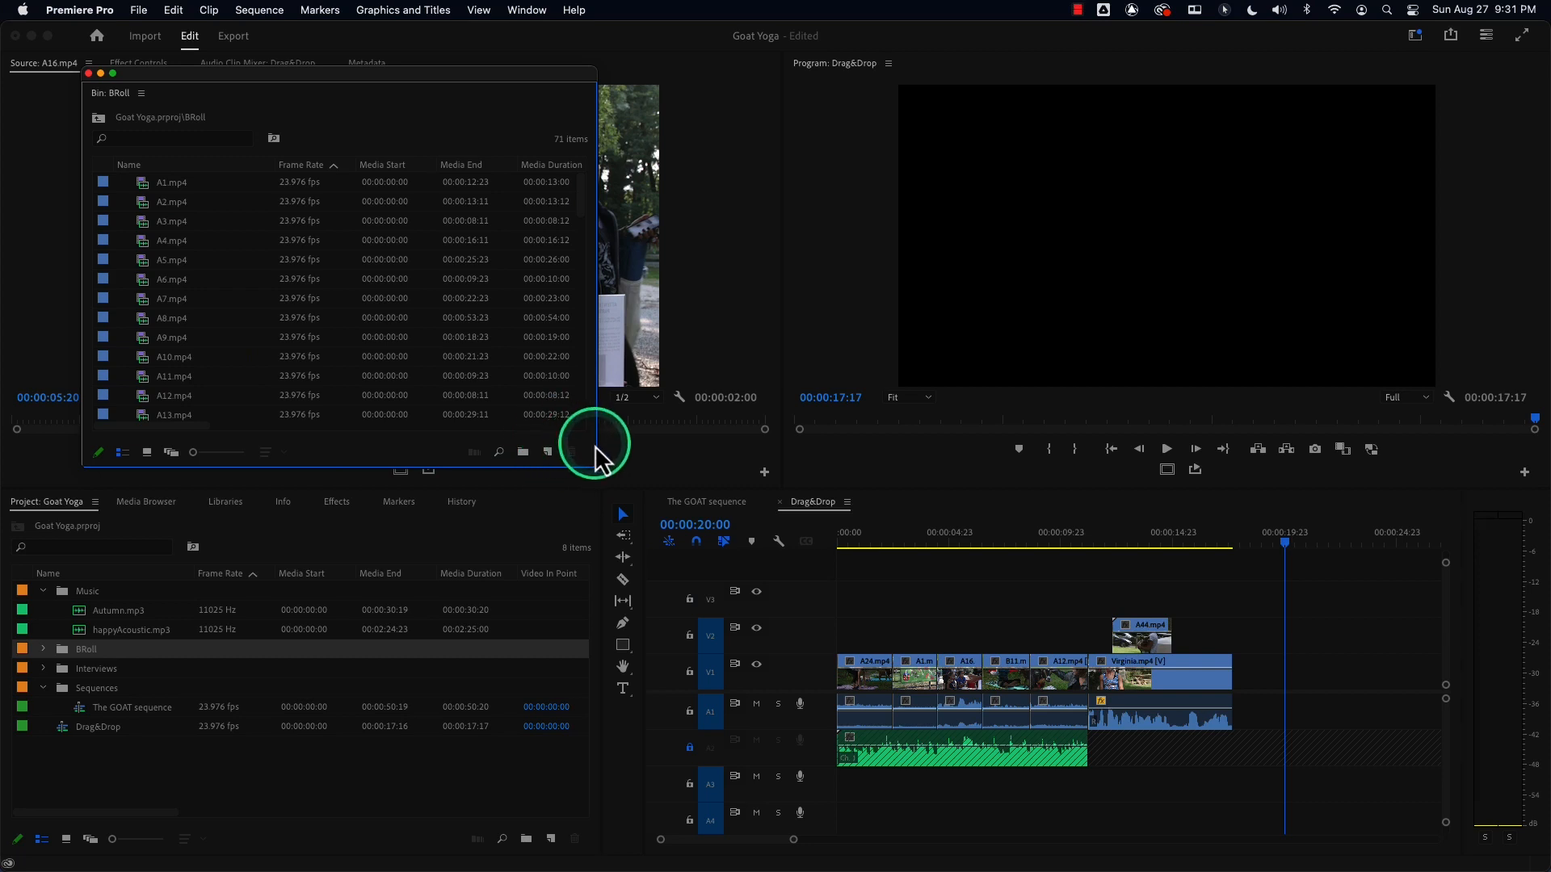
# Widen the bin window, select every clip in the BRoll bin, clear their In and Out points, and close the bin.
pyautogui.moveTo(596, 463); pyautogui.dragTo(1026, 610)
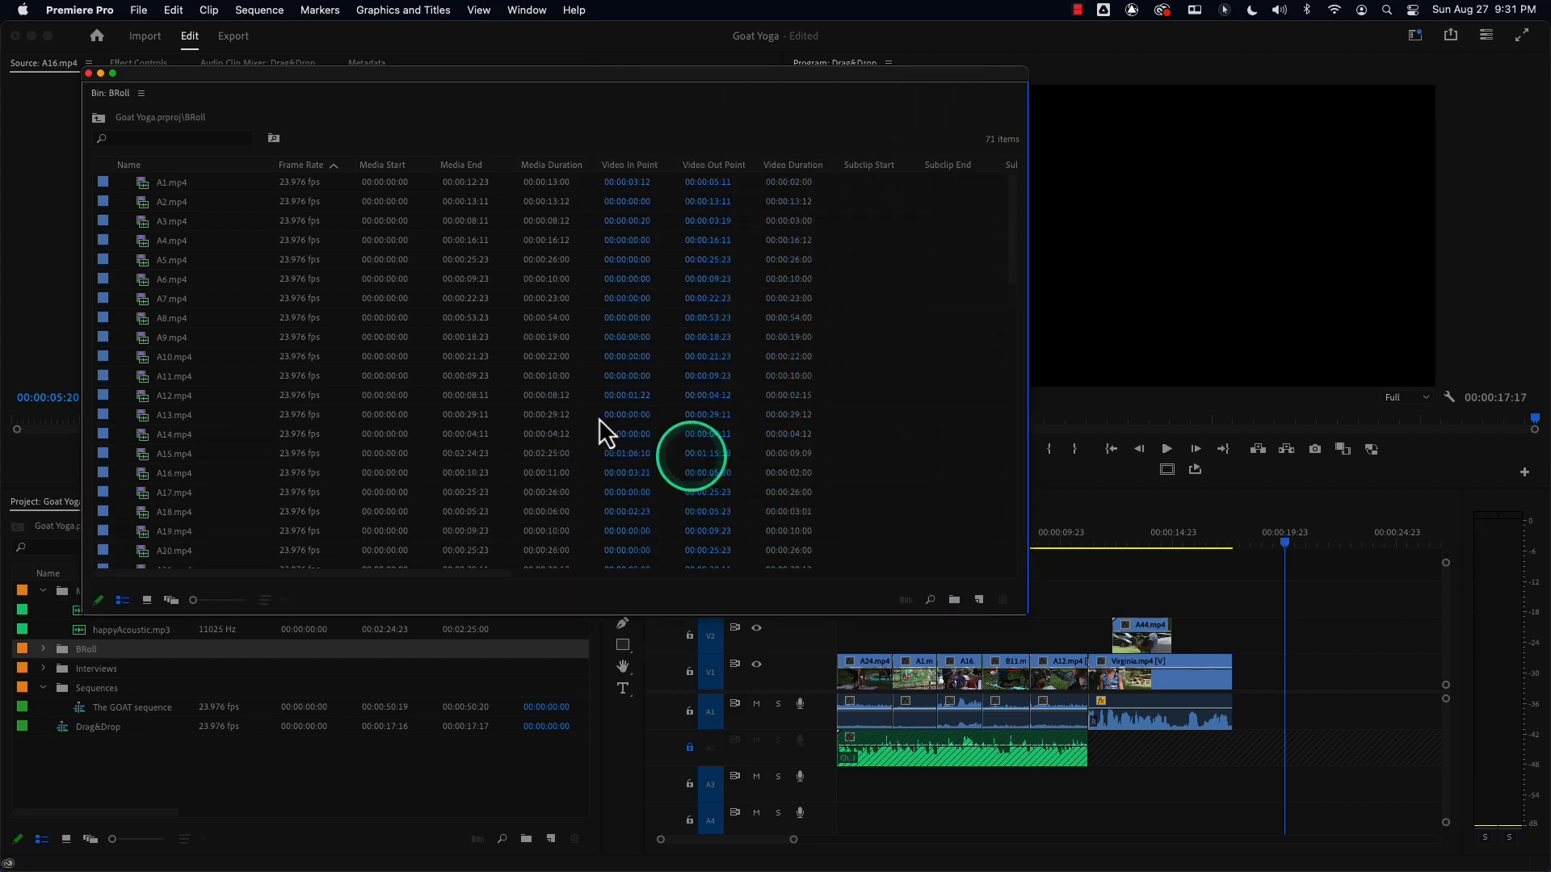
pyautogui.click(146, 185)
pyautogui.press('super+a')
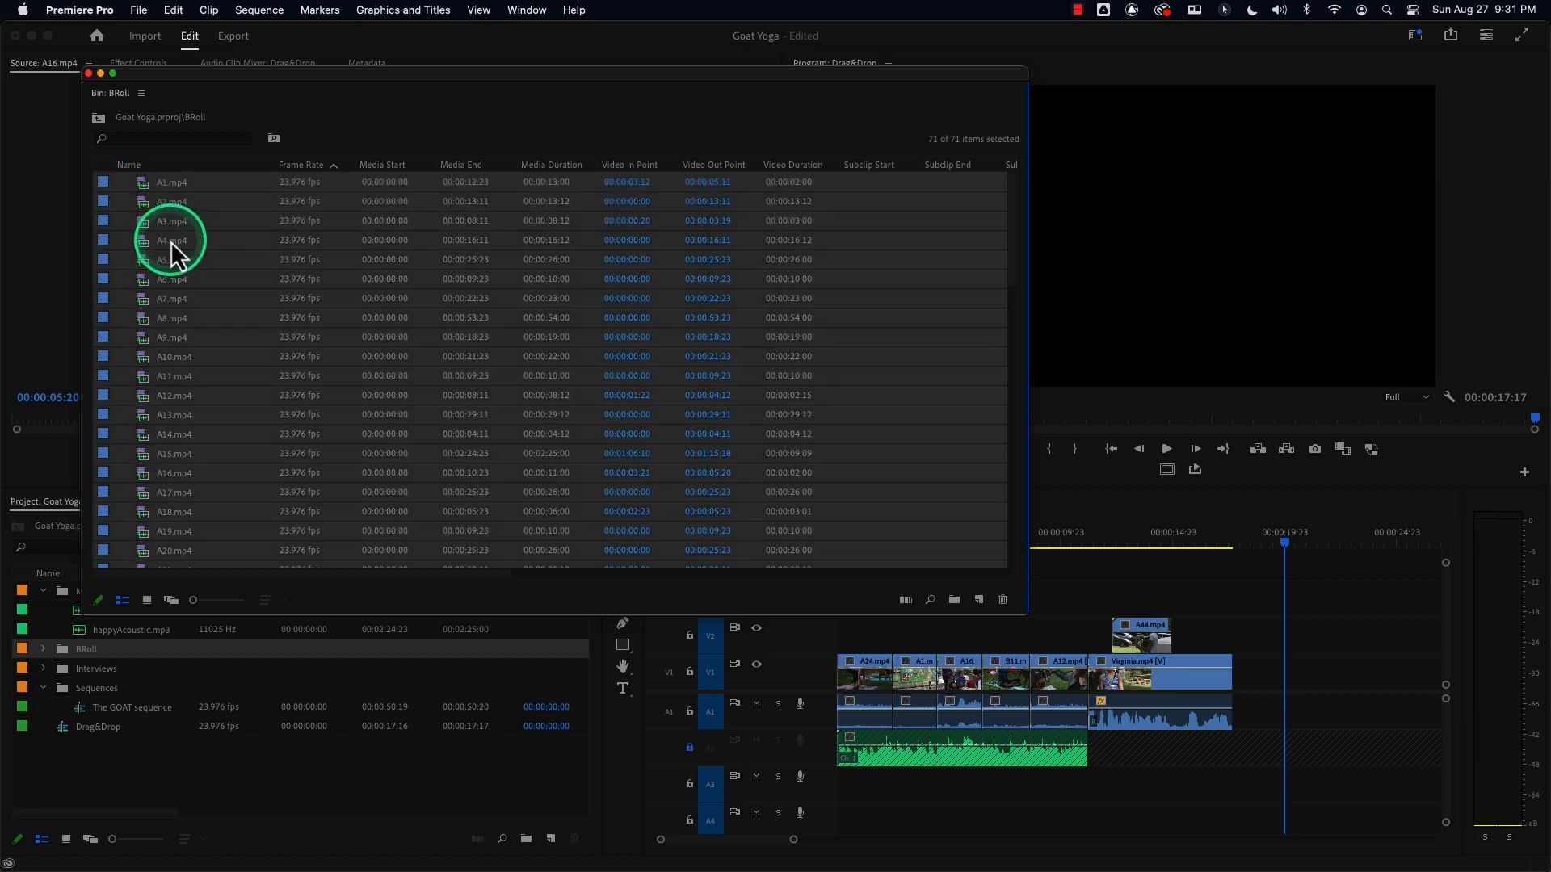
pyautogui.hotkey('alt', 'x')
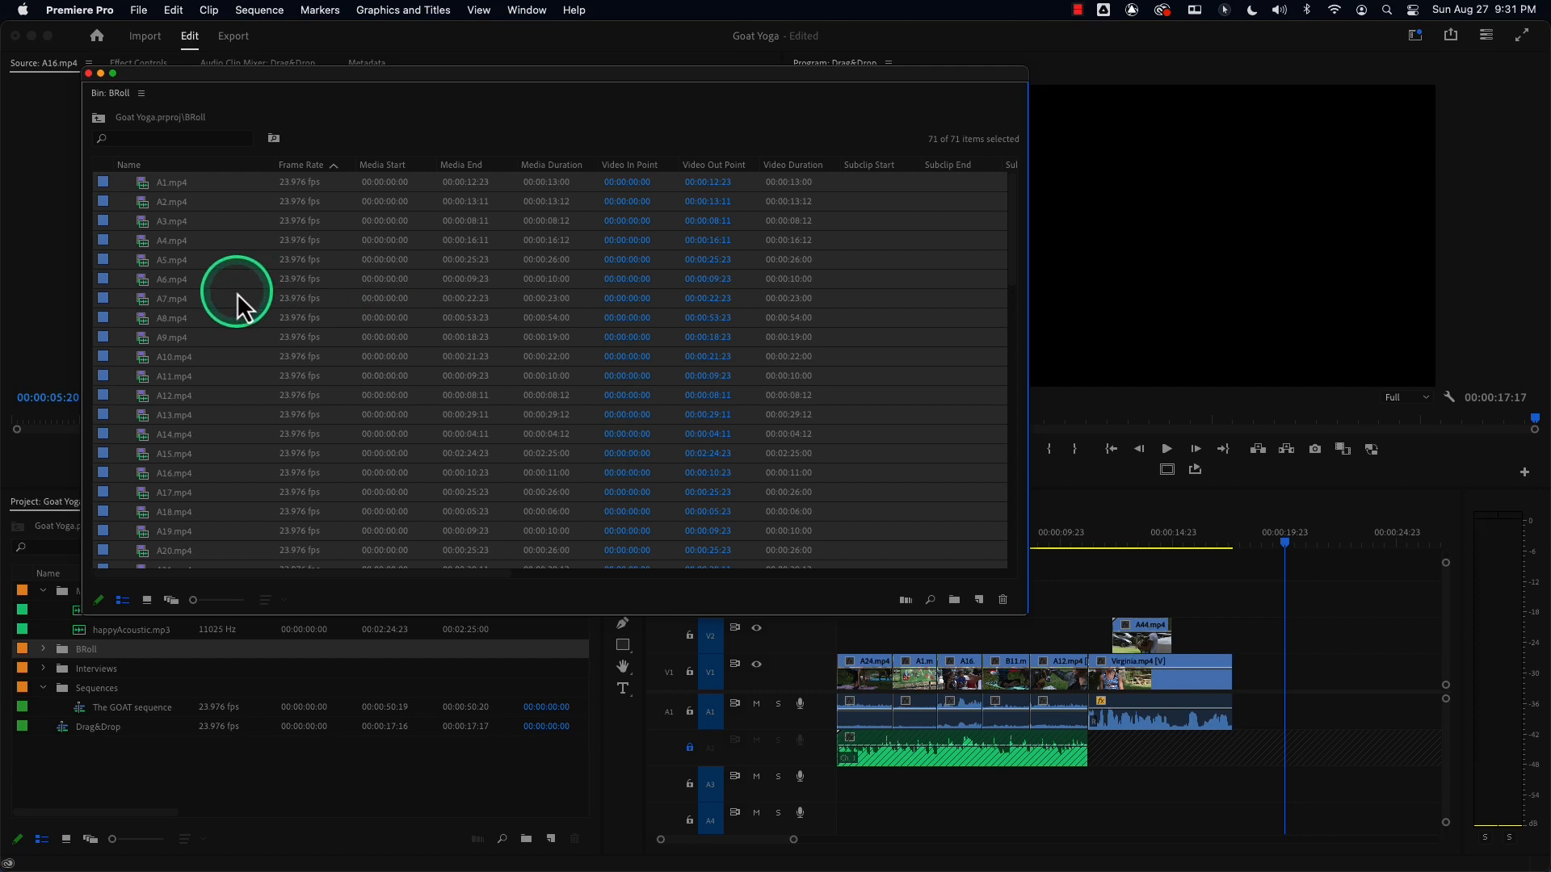
pyautogui.click(88, 74)
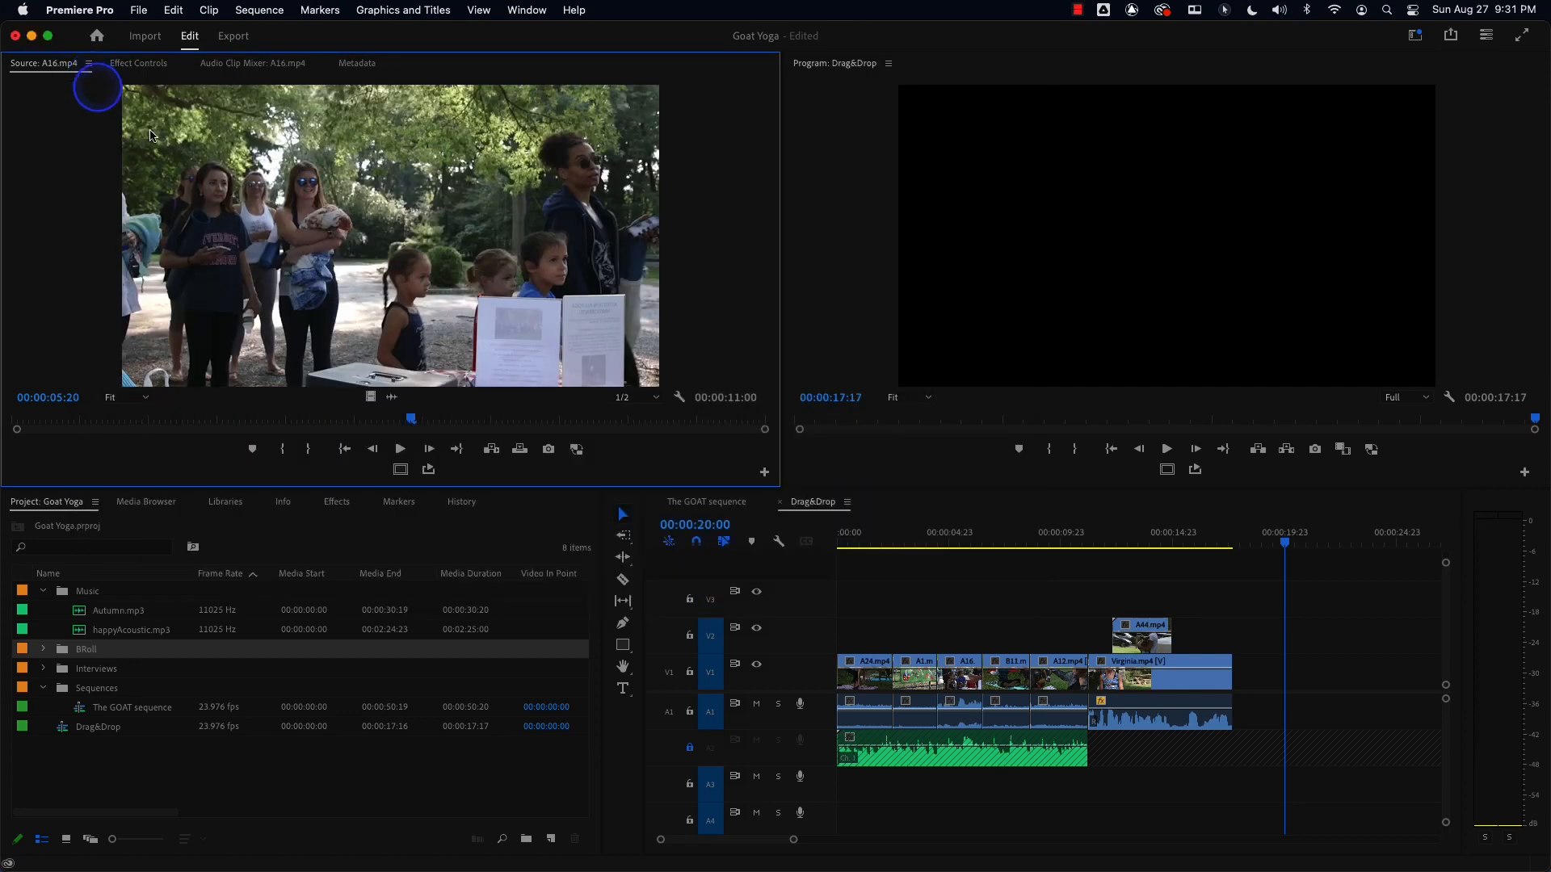
# Mark the A16 clip's extent in the sequence with Mark Clip, placing the playhead at 00:00:05:13.
pyautogui.click(961, 537)
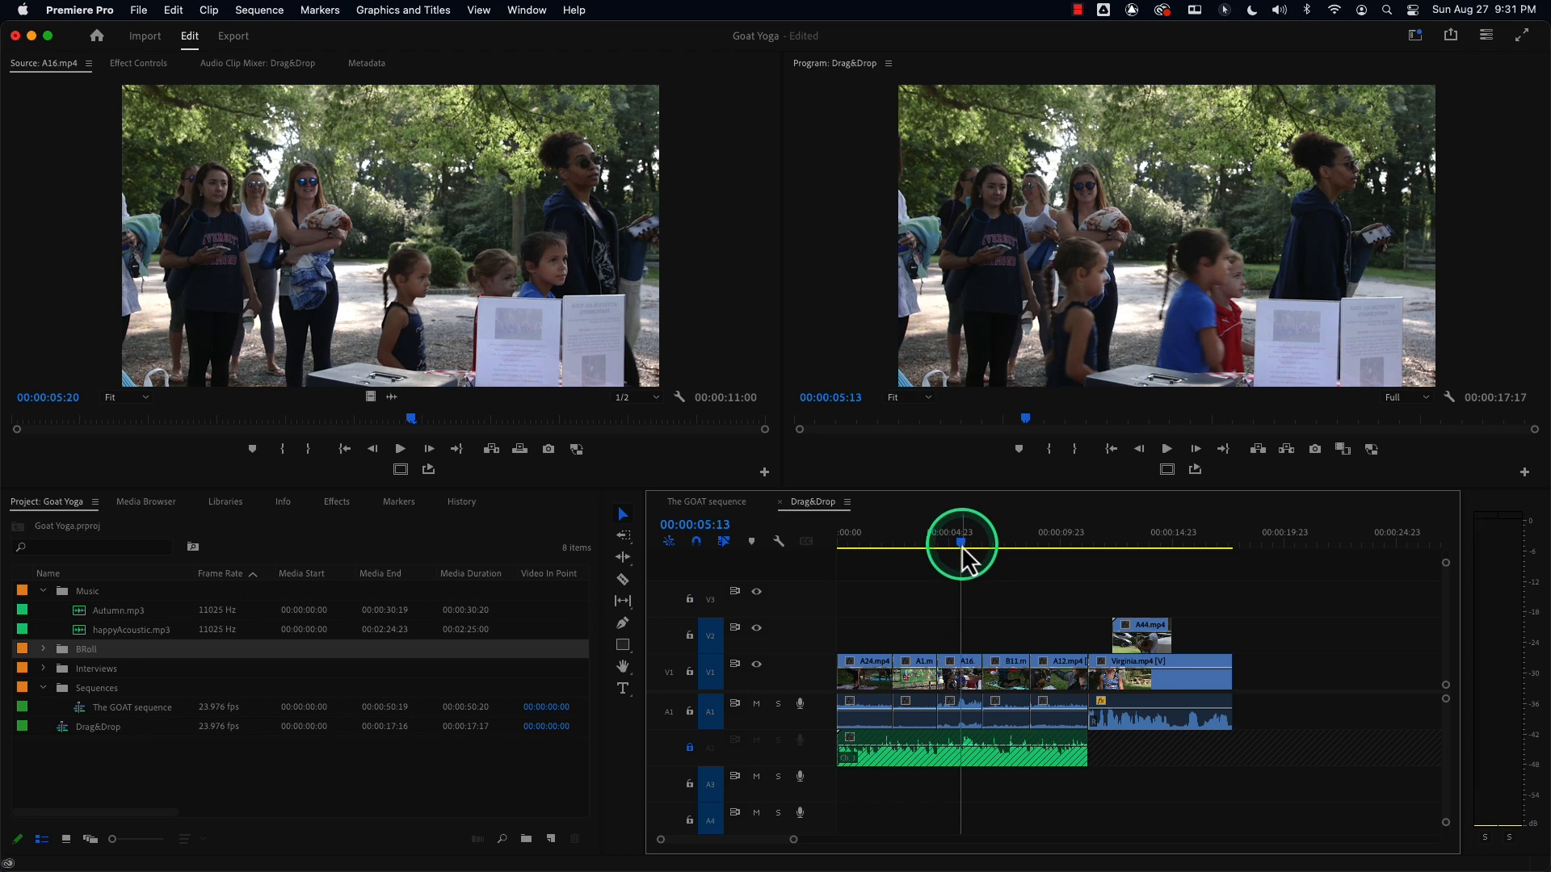
pyautogui.moveTo(960, 546); pyautogui.dragTo(961, 546)
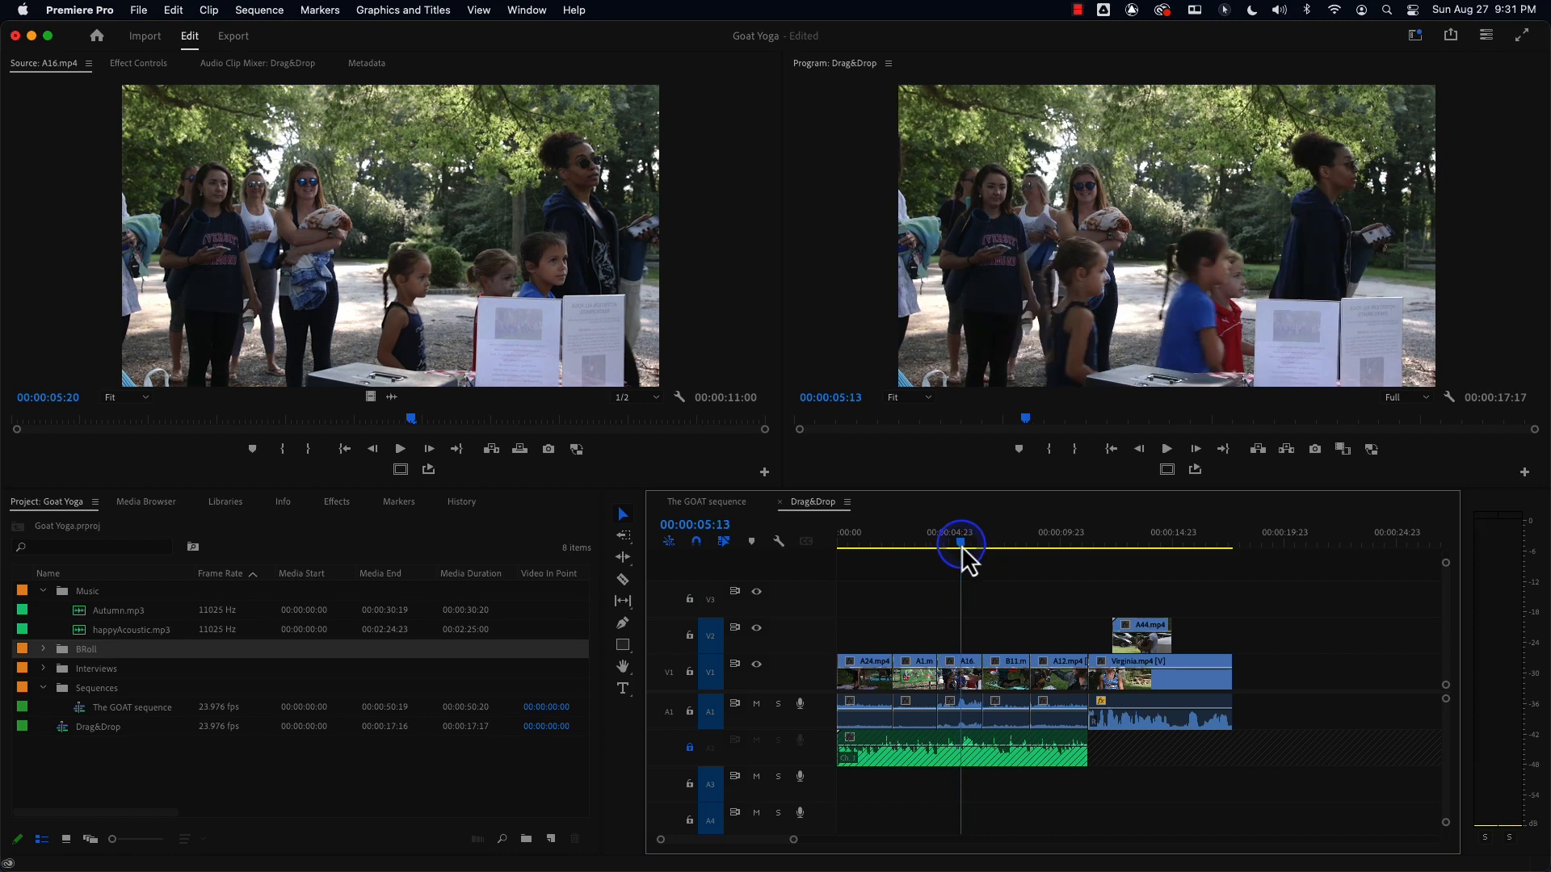
pyautogui.press('x')
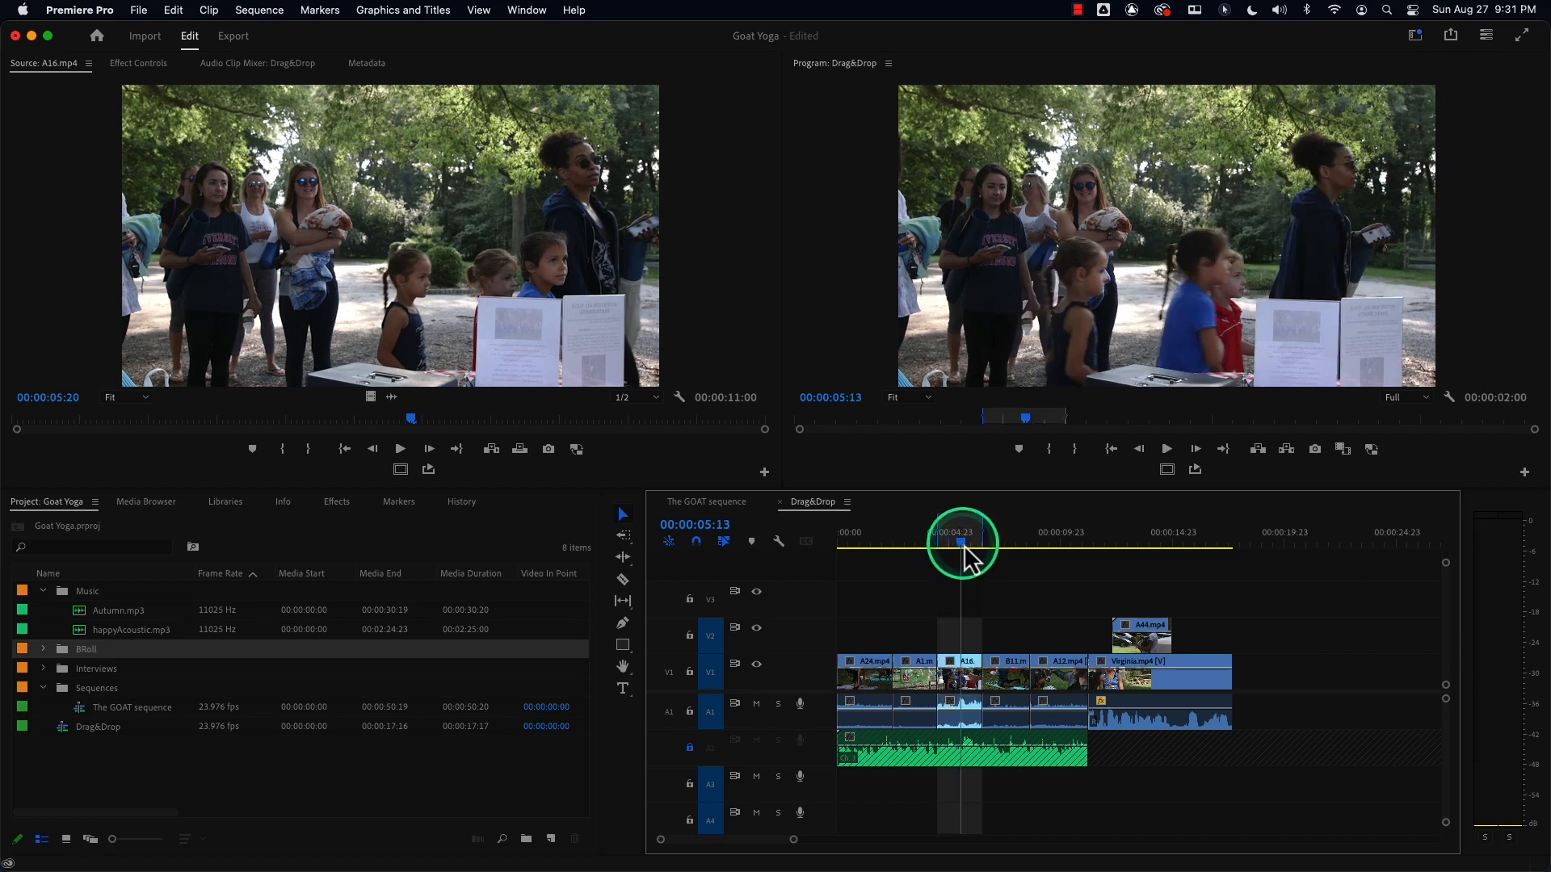
# Look up Mark Clip in the Markers menu, then mark the A12 clip and the A1 clip in turn.
pyautogui.click(327, 17)
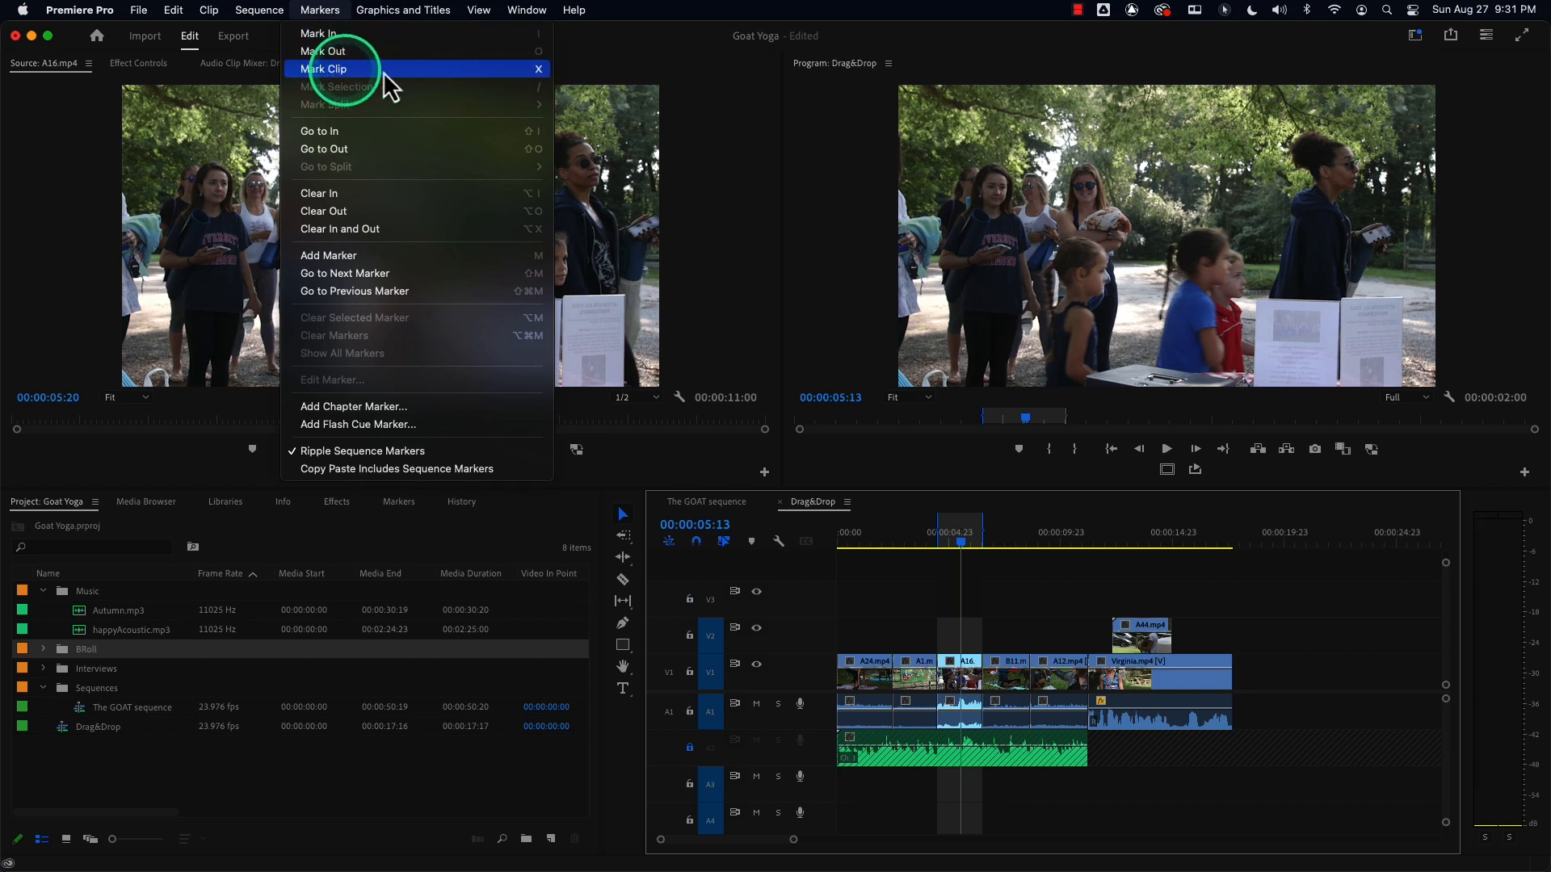
pyautogui.click(964, 557)
pyautogui.moveTo(1016, 539); pyautogui.dragTo(1066, 544)
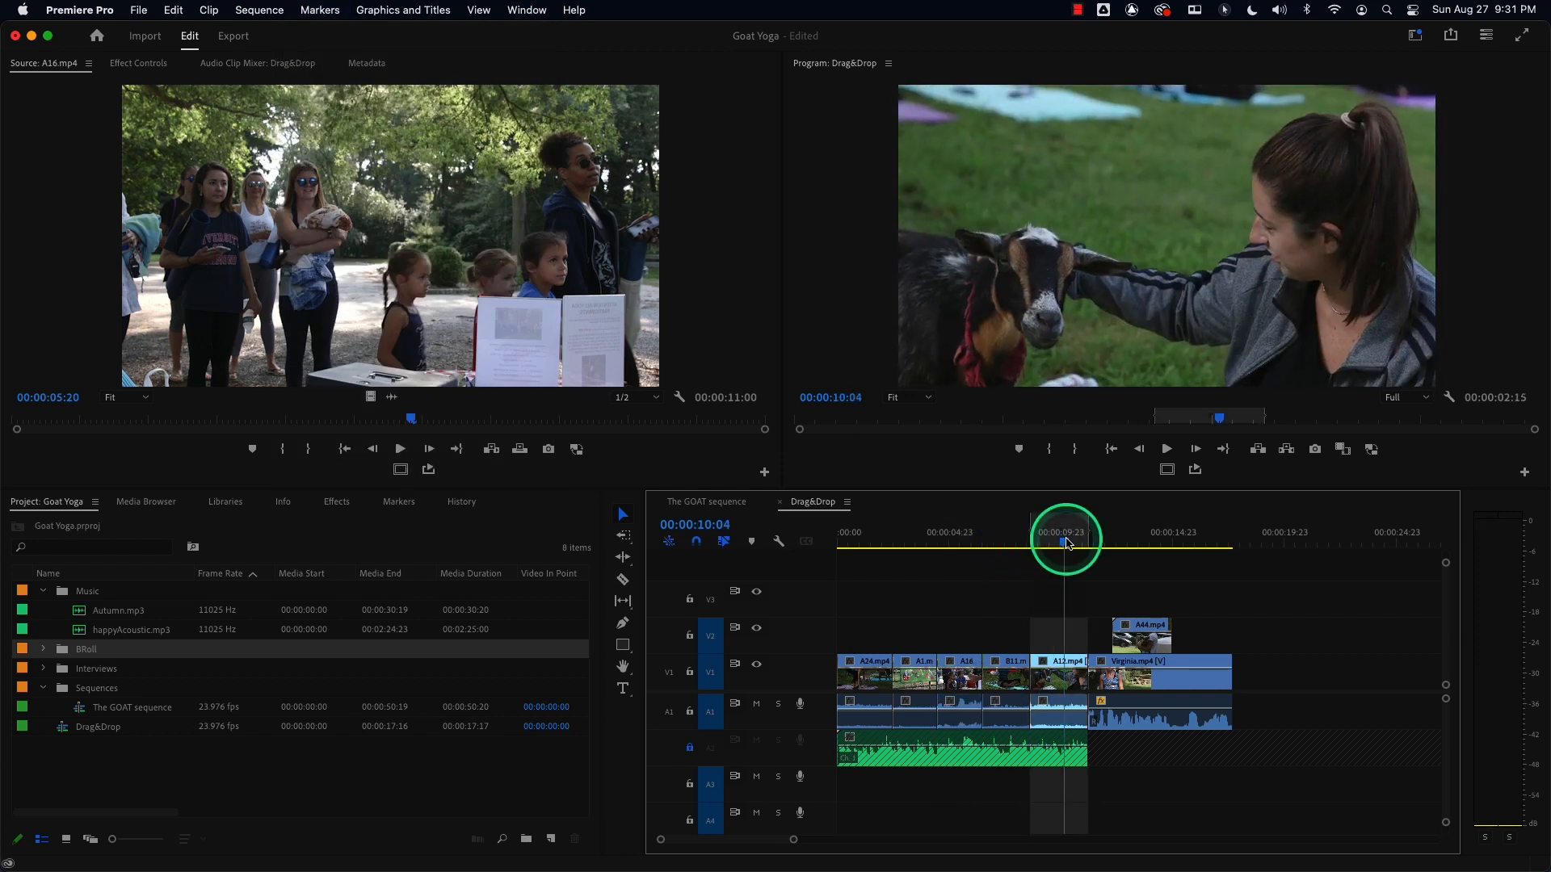
pyautogui.click(916, 537)
pyautogui.press('x')
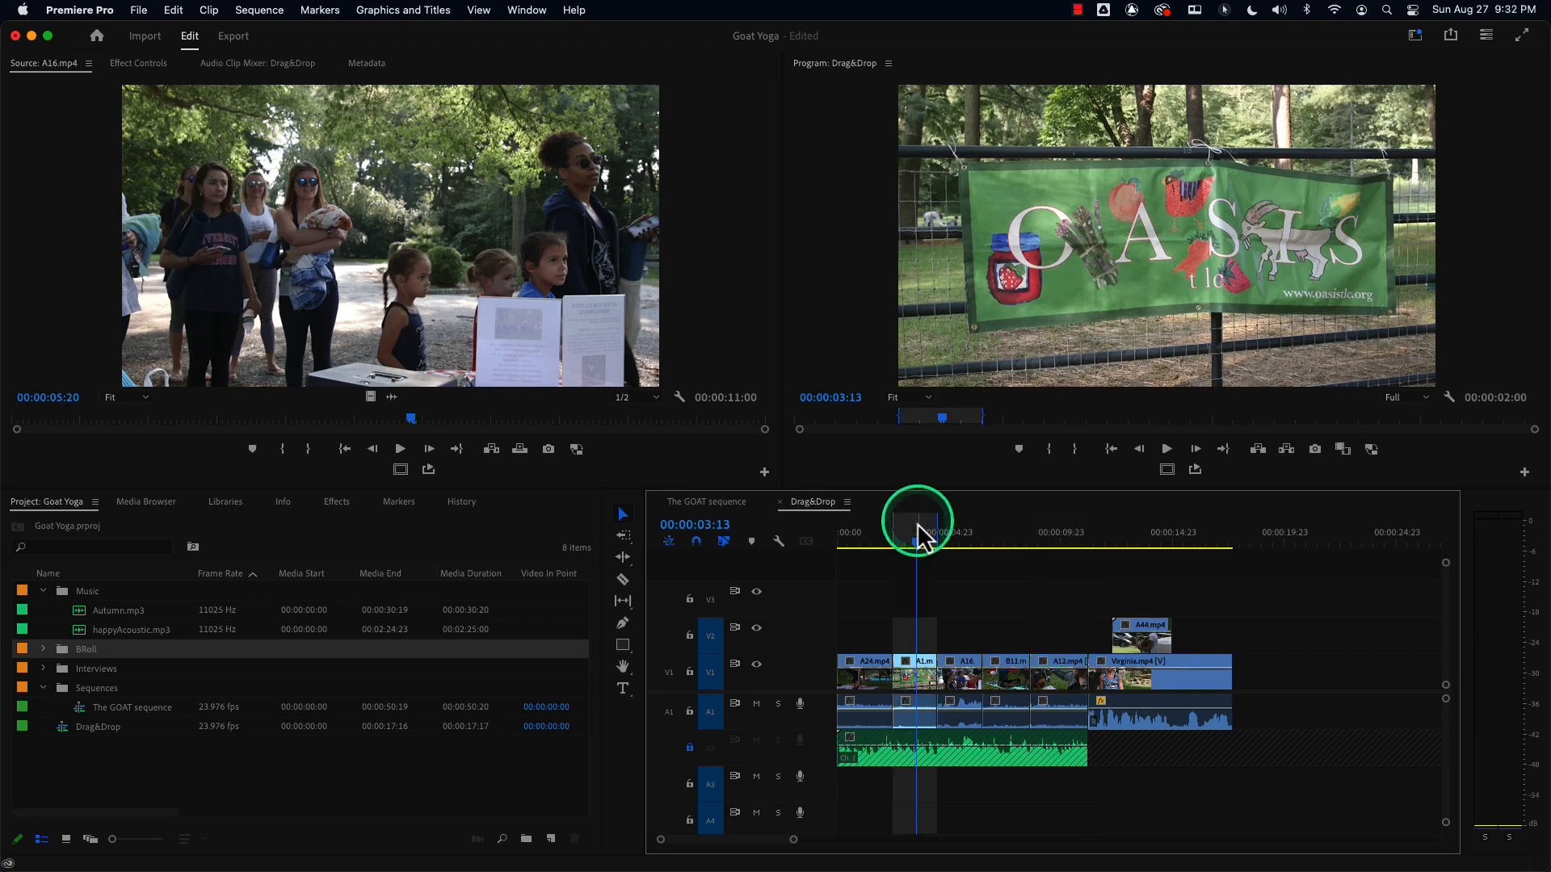
# Mark the Virginia clip's extent with Mark Clip, with the playhead near 00:00:13:16.
pyautogui.click(1136, 536)
pyautogui.moveTo(1136, 536); pyautogui.dragTo(1145, 539)
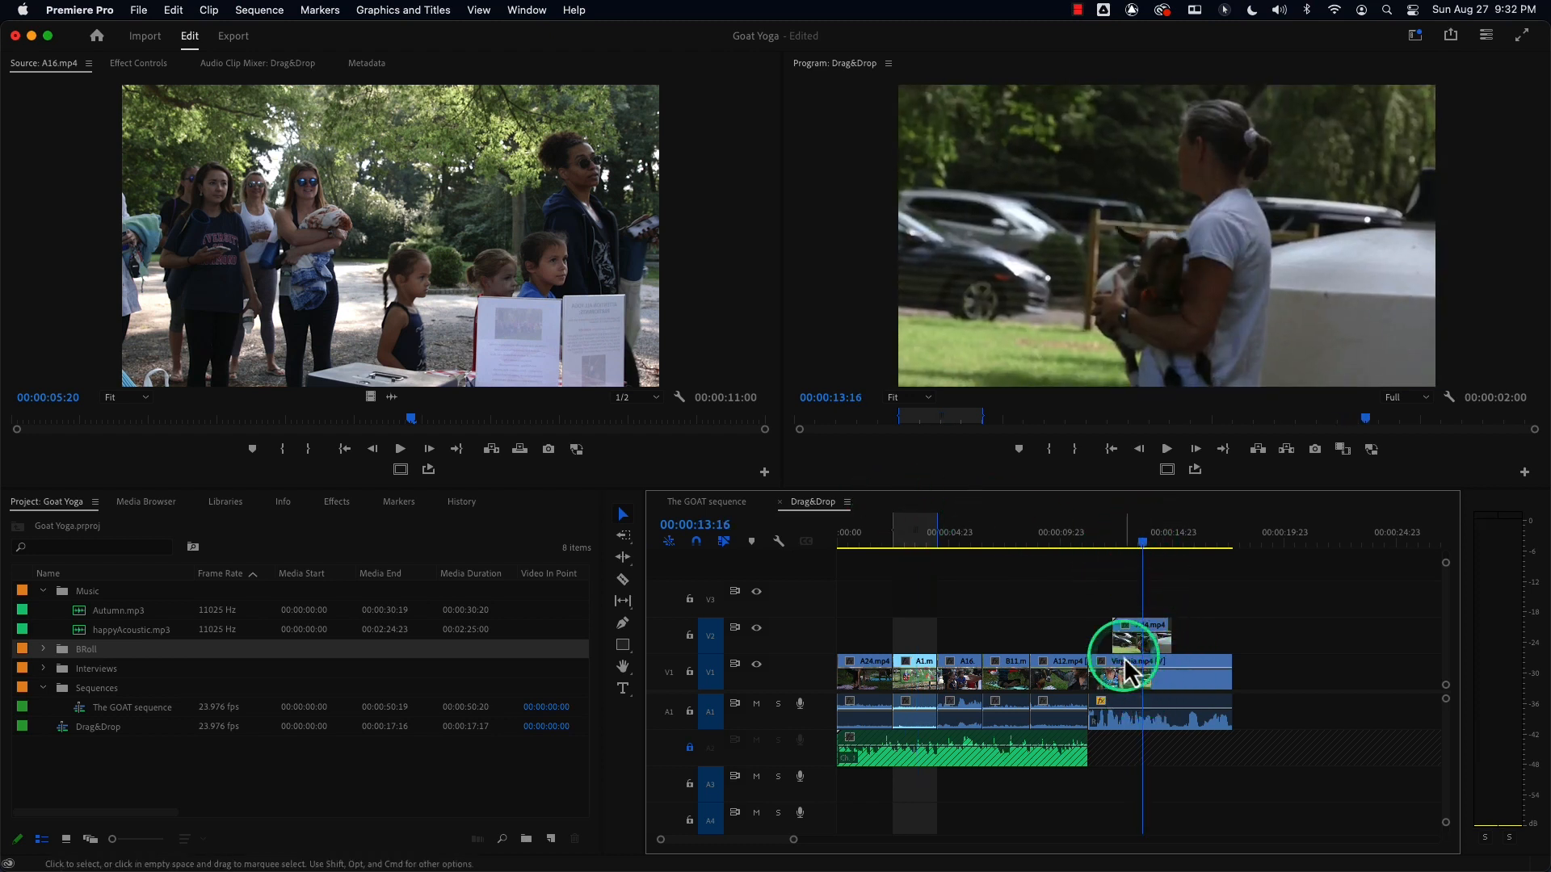
pyautogui.click(1144, 542)
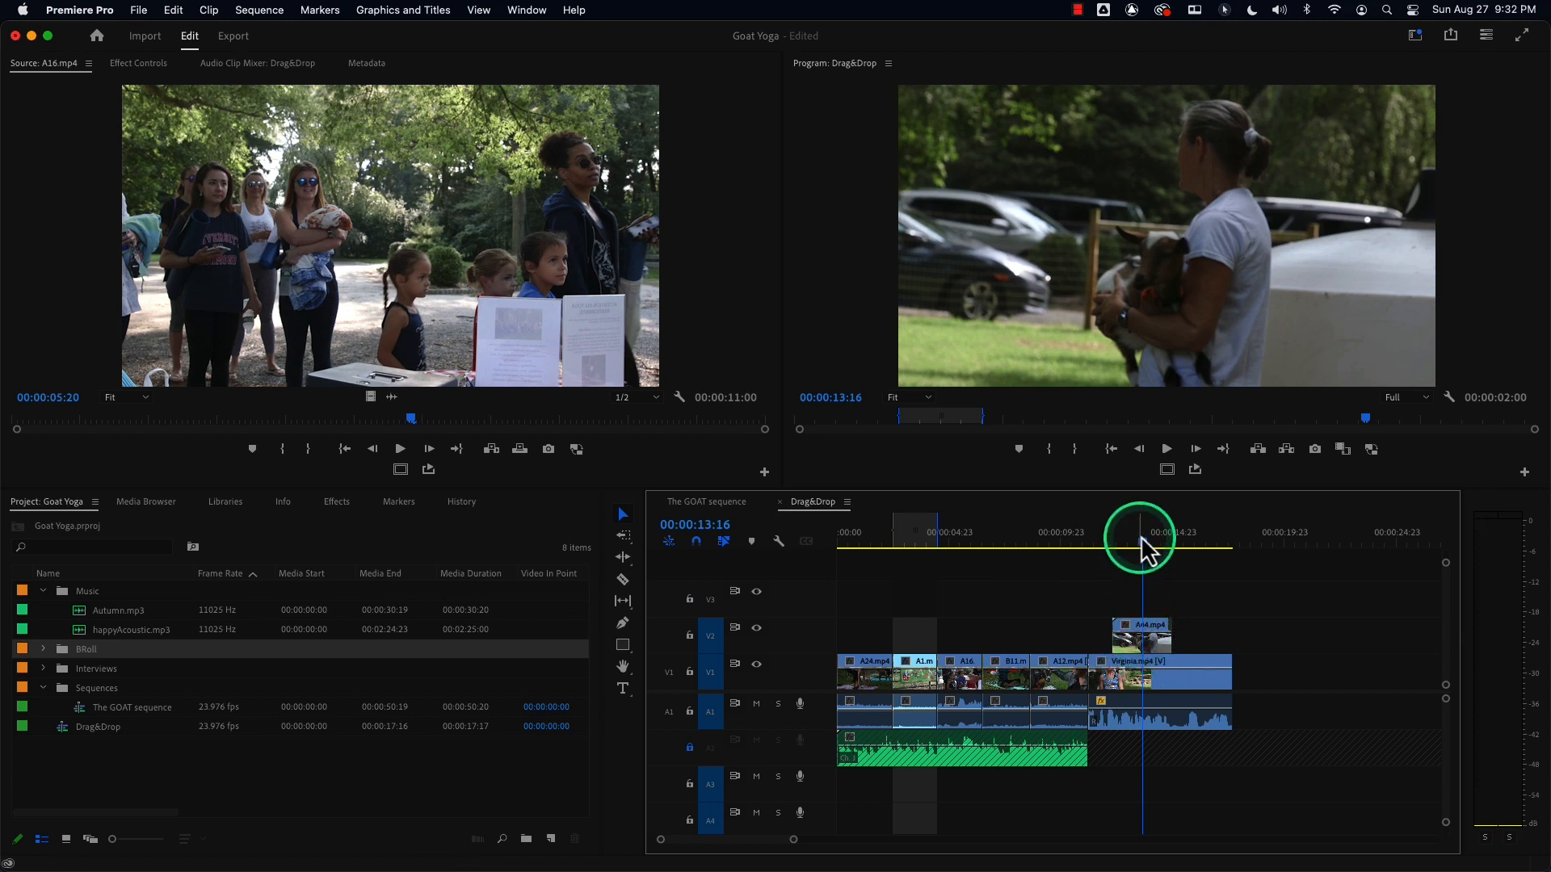
pyautogui.moveTo(1146, 546); pyautogui.dragTo(1146, 554)
pyautogui.press('x')
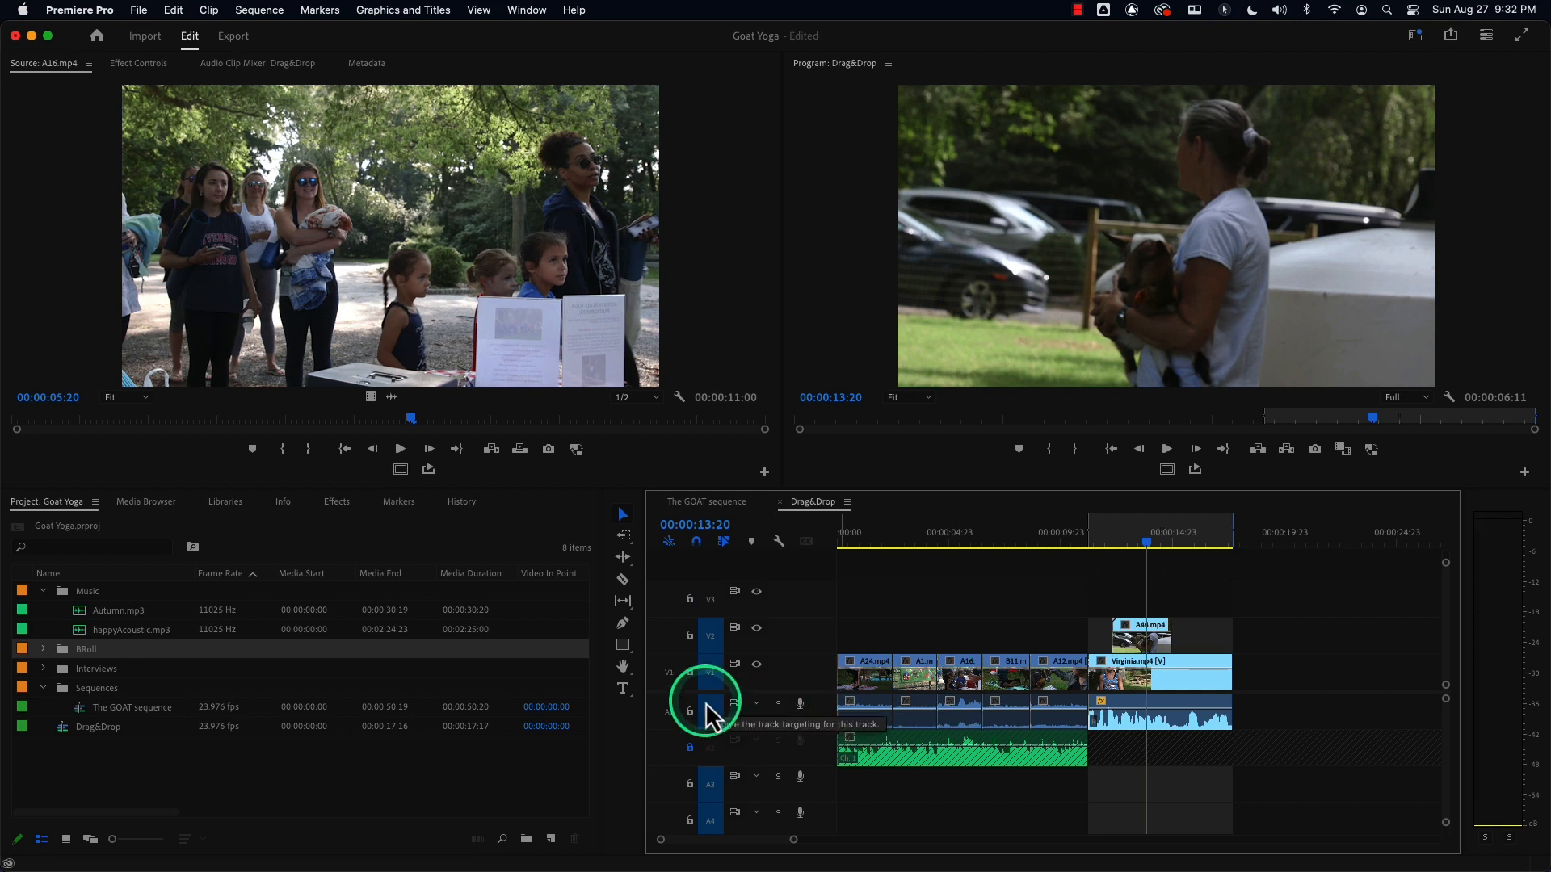
# Untarget track V1 so Mark Clip marks the A44 overlay clip instead, then re-target V1.
pyautogui.click(1140, 543)
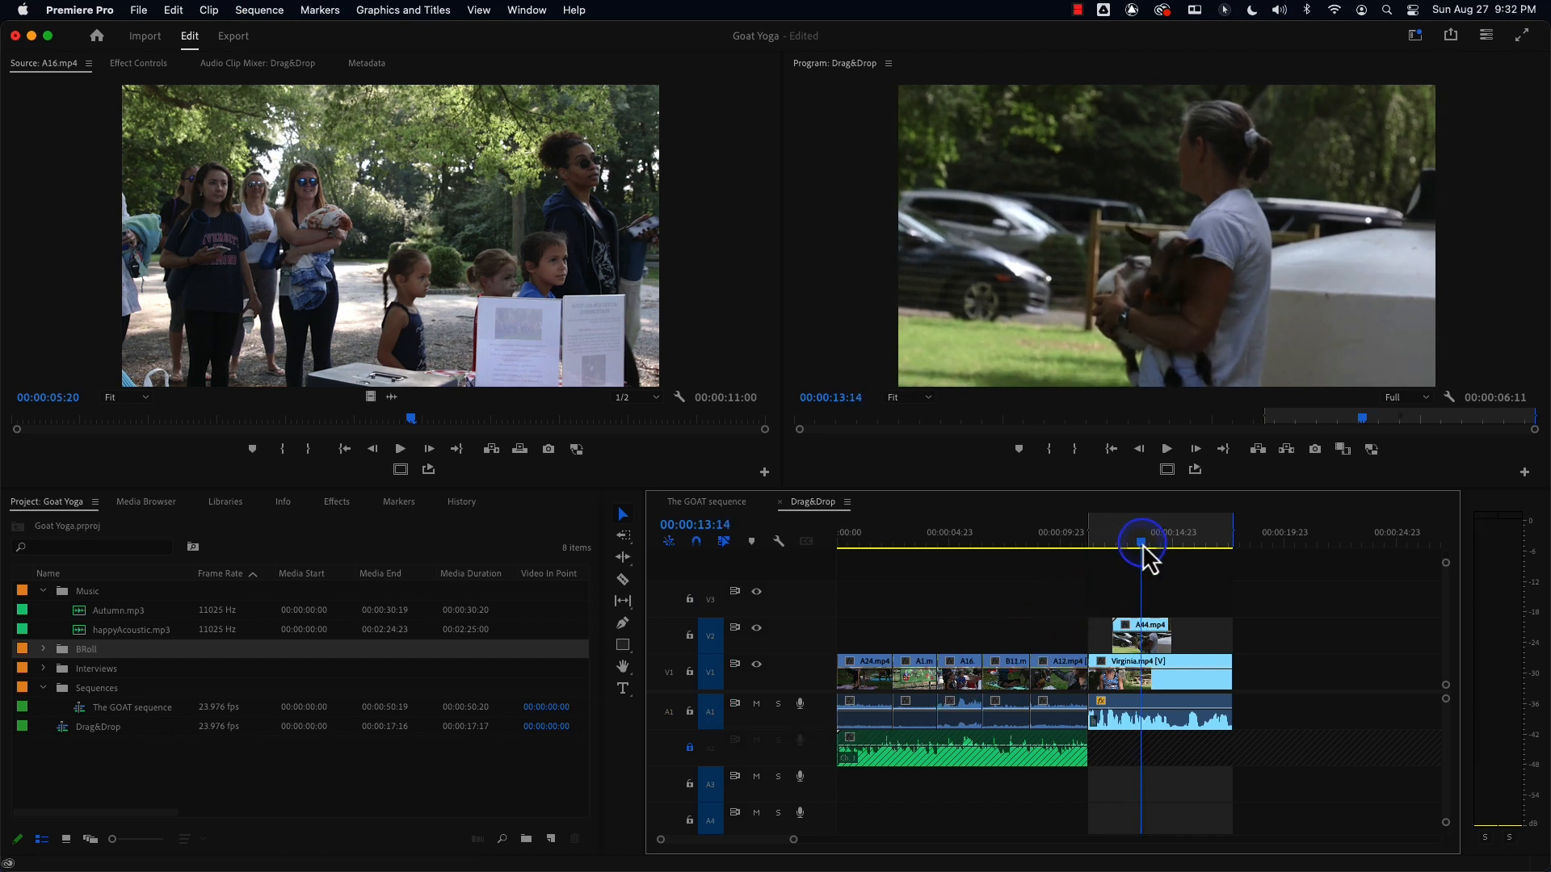
pyautogui.click(711, 682)
pyautogui.hotkey('alt', 'x')
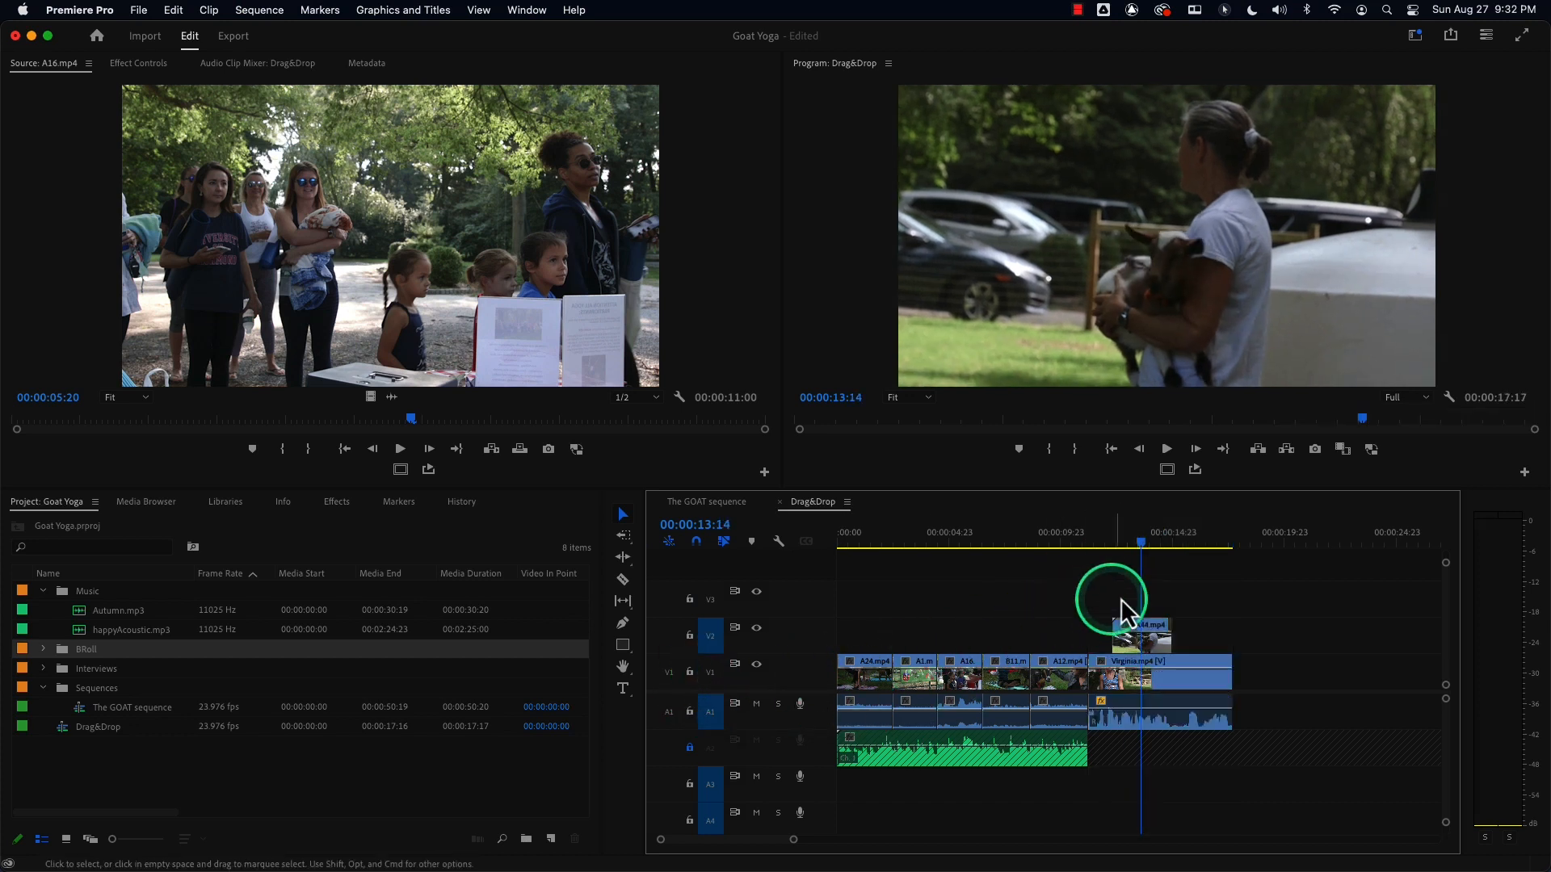
pyautogui.press('x')
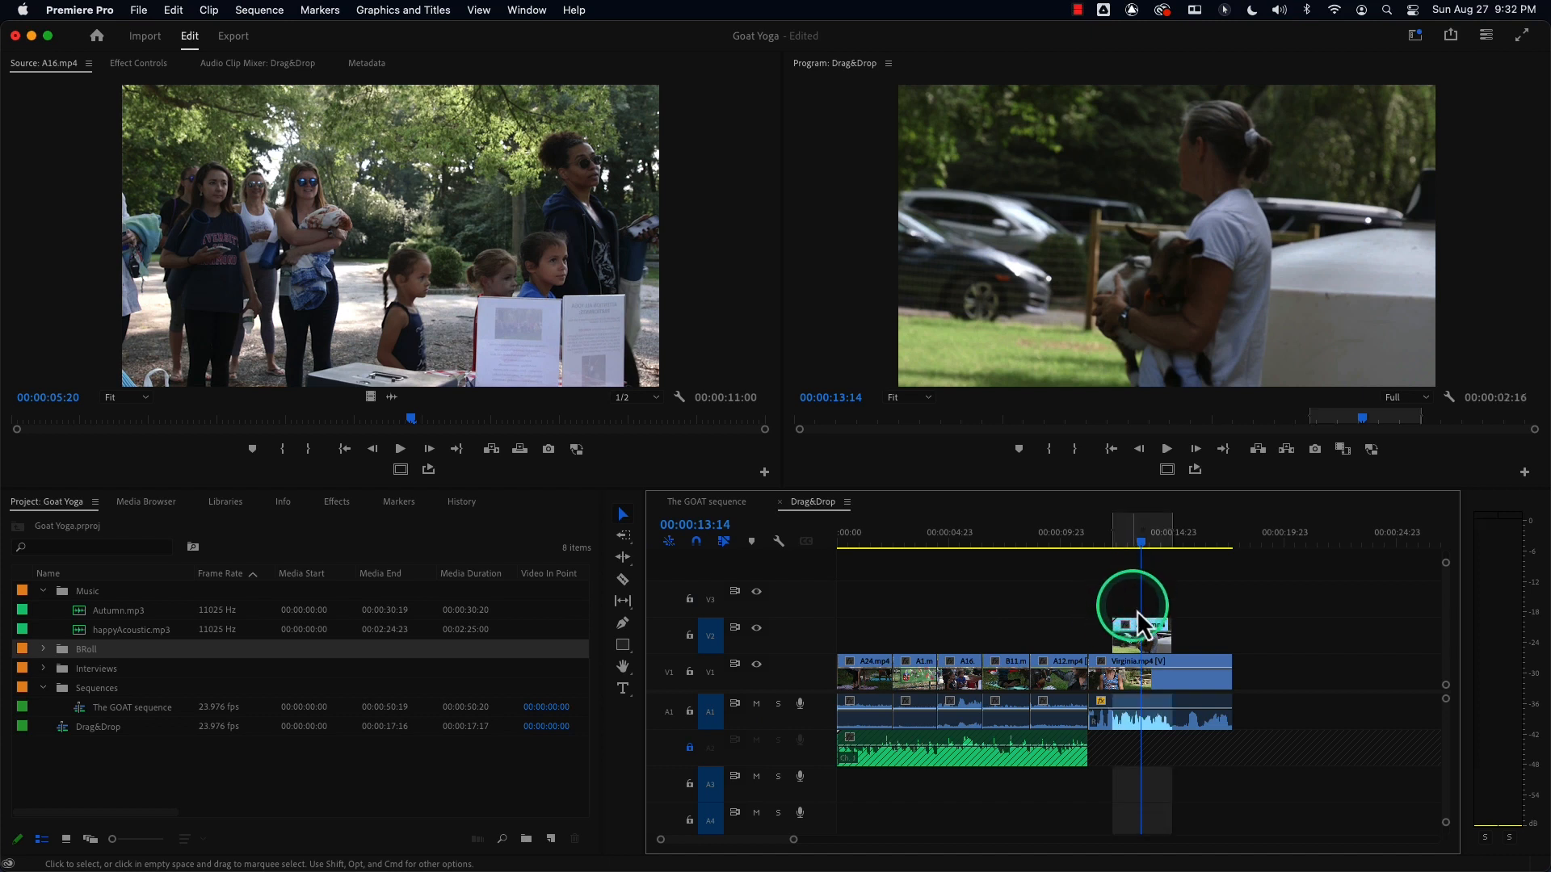
pyautogui.click(712, 677)
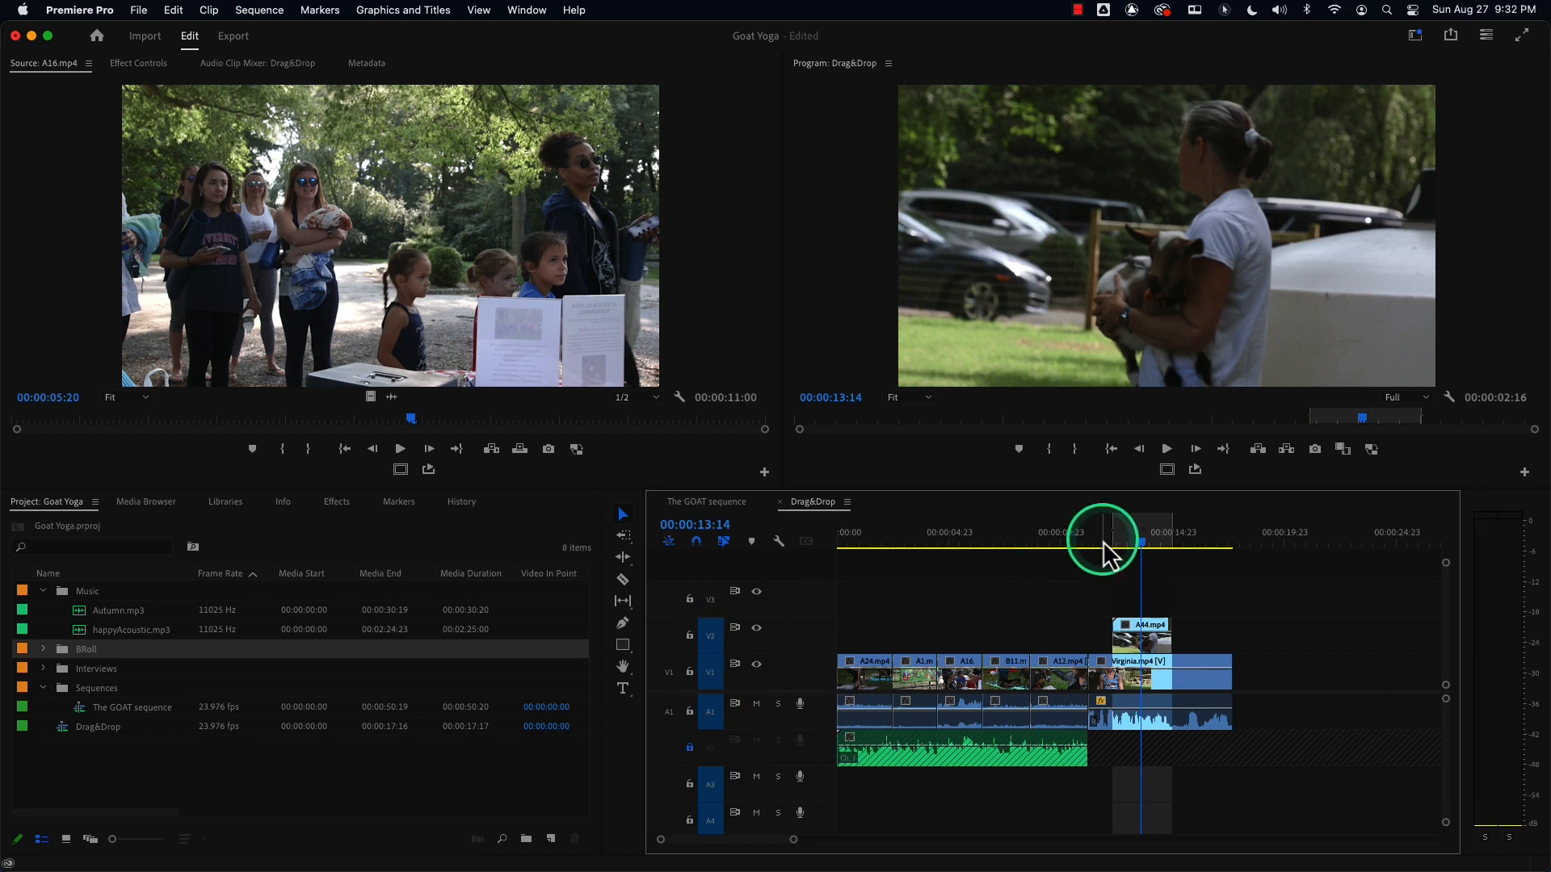
# Mark the A16, A1 and A16 clips in turn with Mark Clip, then clear the sequence's In and Out points.
pyautogui.moveTo(1135, 539); pyautogui.dragTo(966, 554)
pyautogui.press('x')
pyautogui.press('x')
pyautogui.press('x')
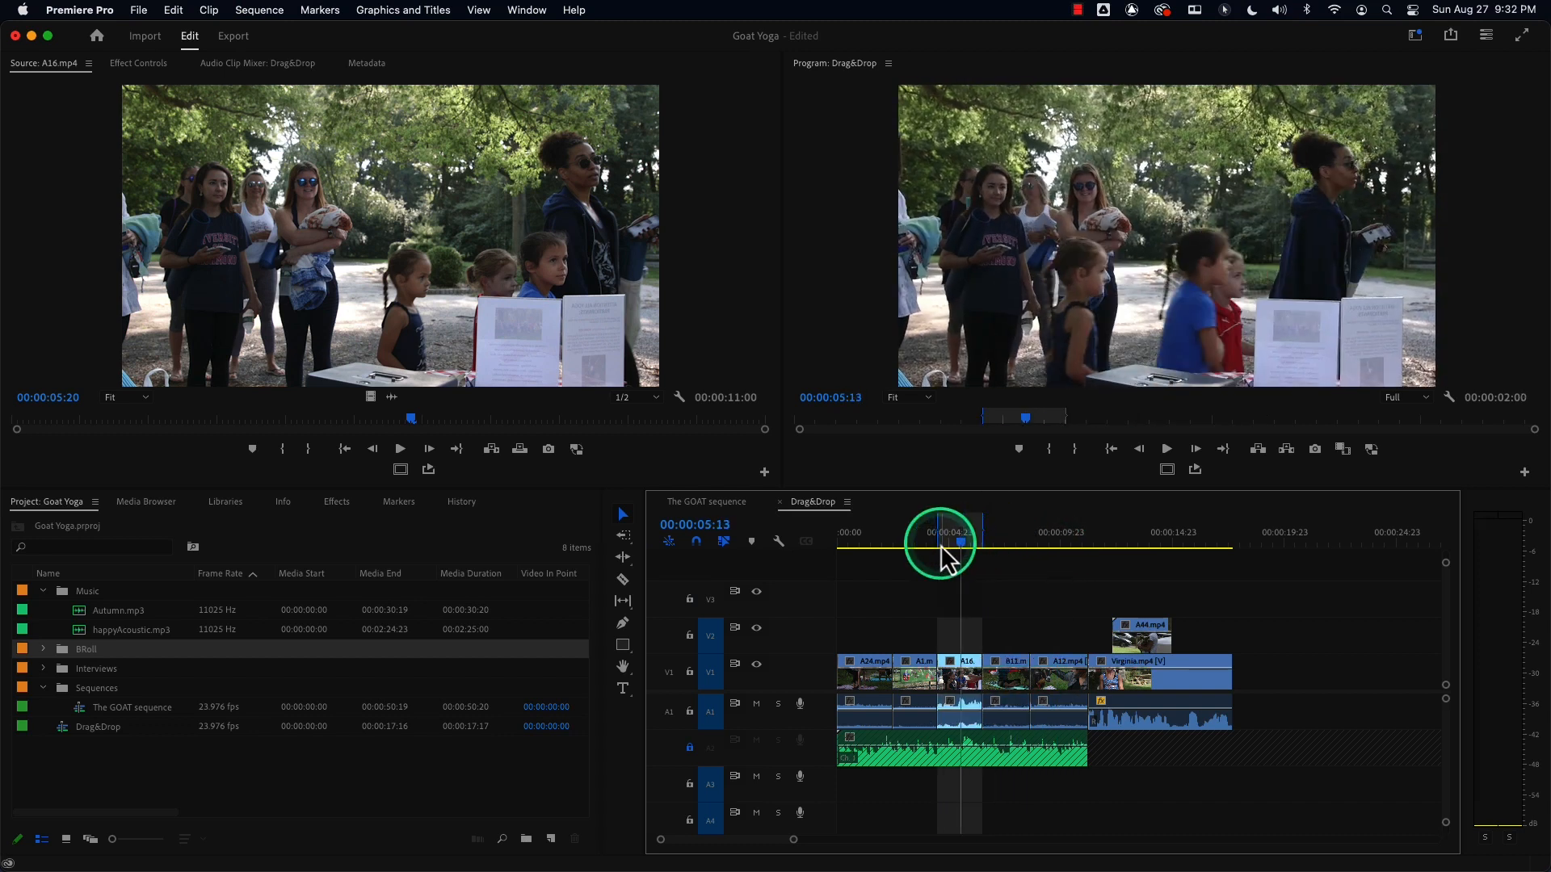
pyautogui.click(907, 542)
pyautogui.press('x')
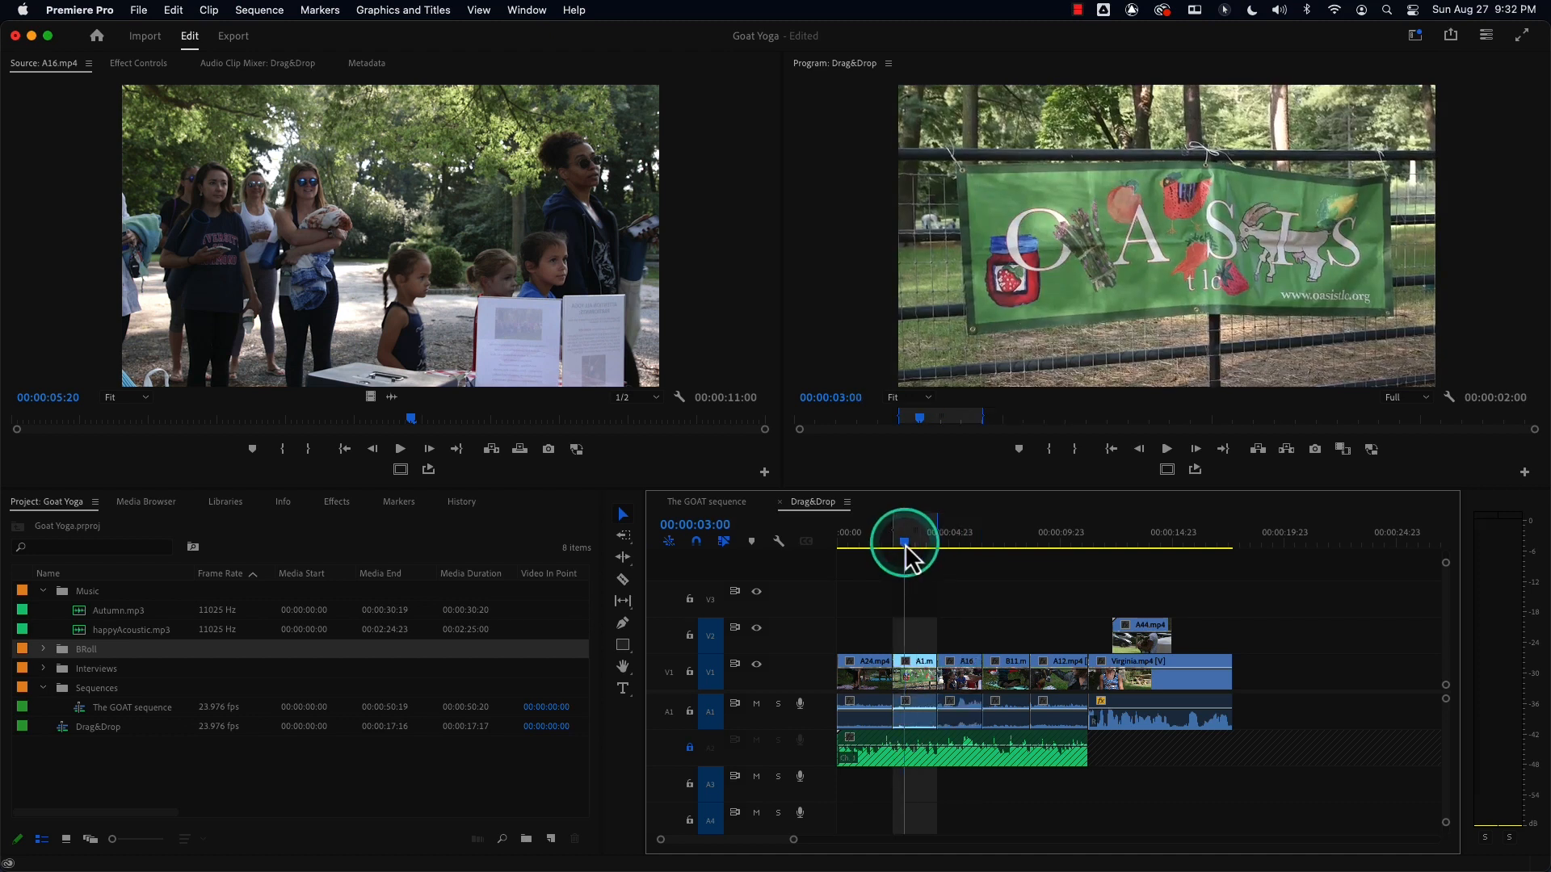
pyautogui.moveTo(967, 541)
pyautogui.mouseDown()
pyautogui.moveTo(974, 553)
pyautogui.moveTo(967, 543)
pyautogui.mouseUp()
pyautogui.press('x')
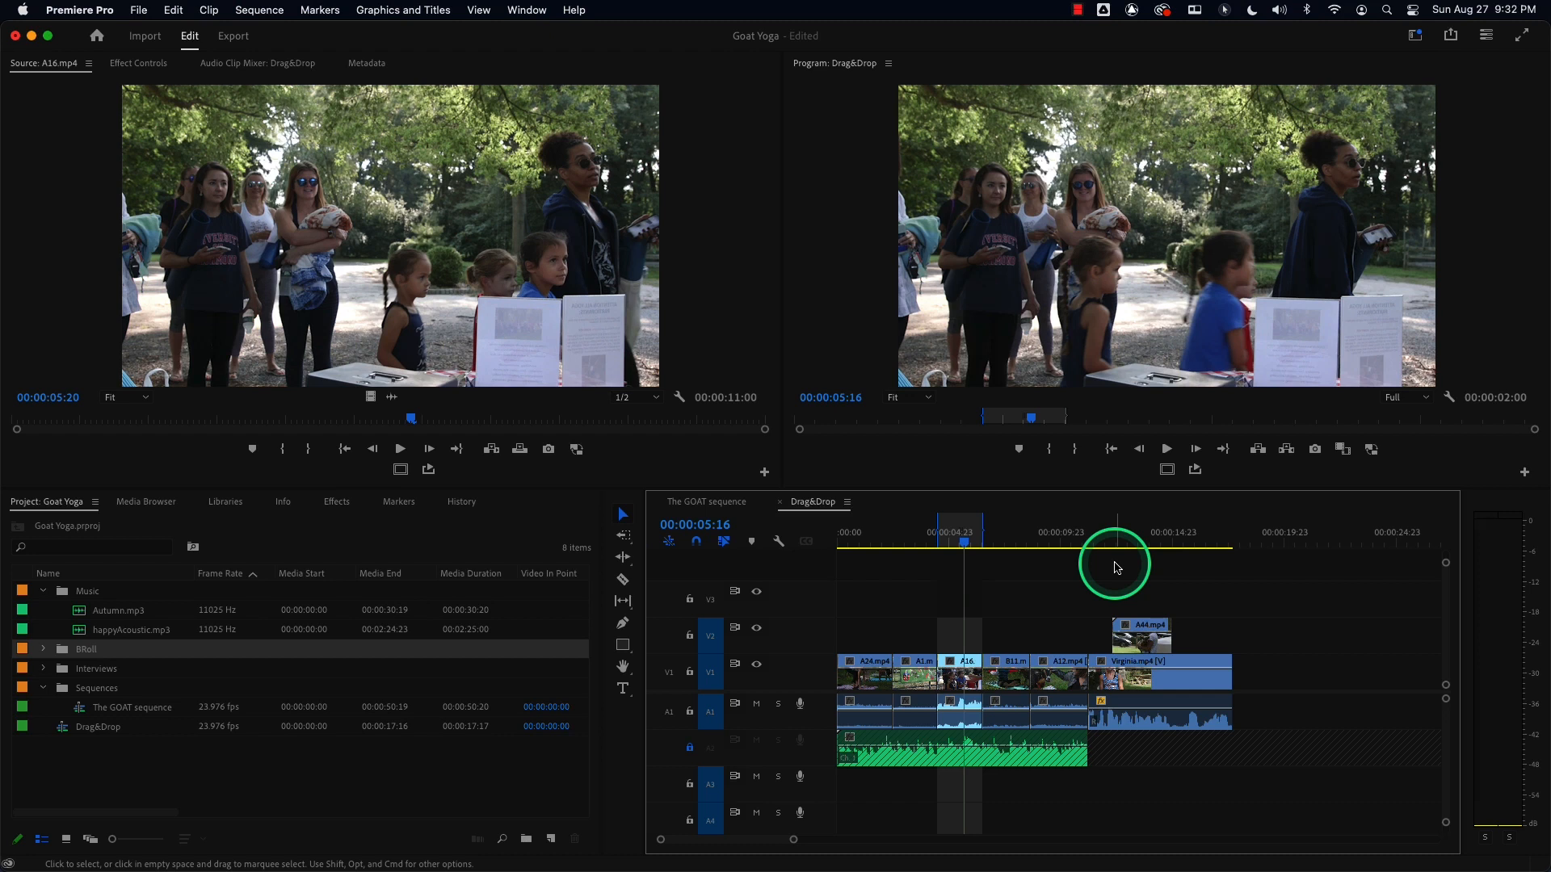
pyautogui.hotkey('alt', 'x')
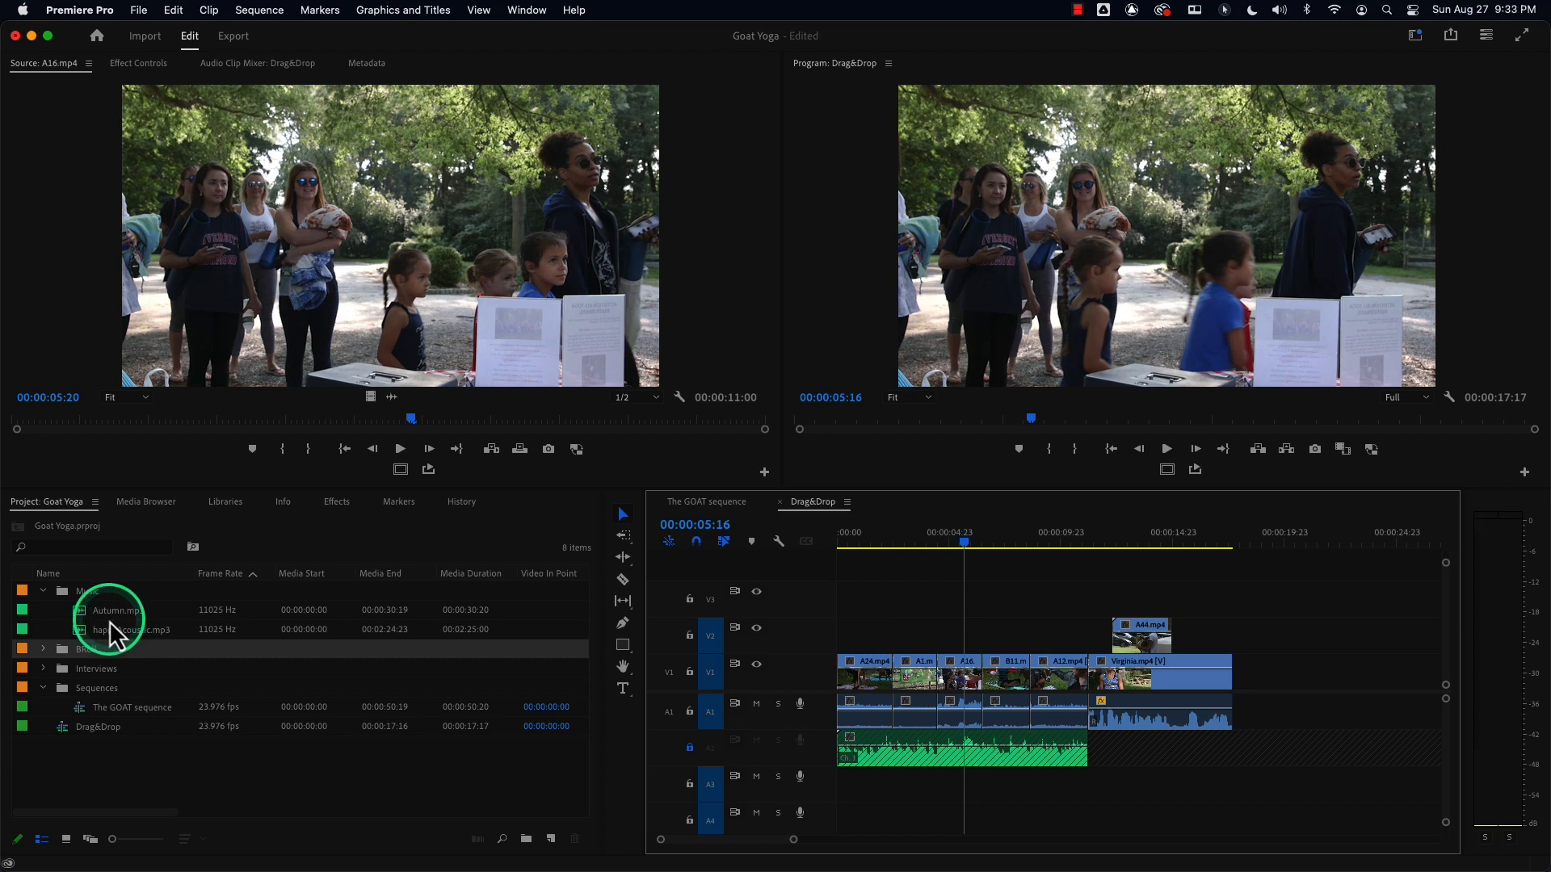
pyautogui.doubleClick(61, 651)
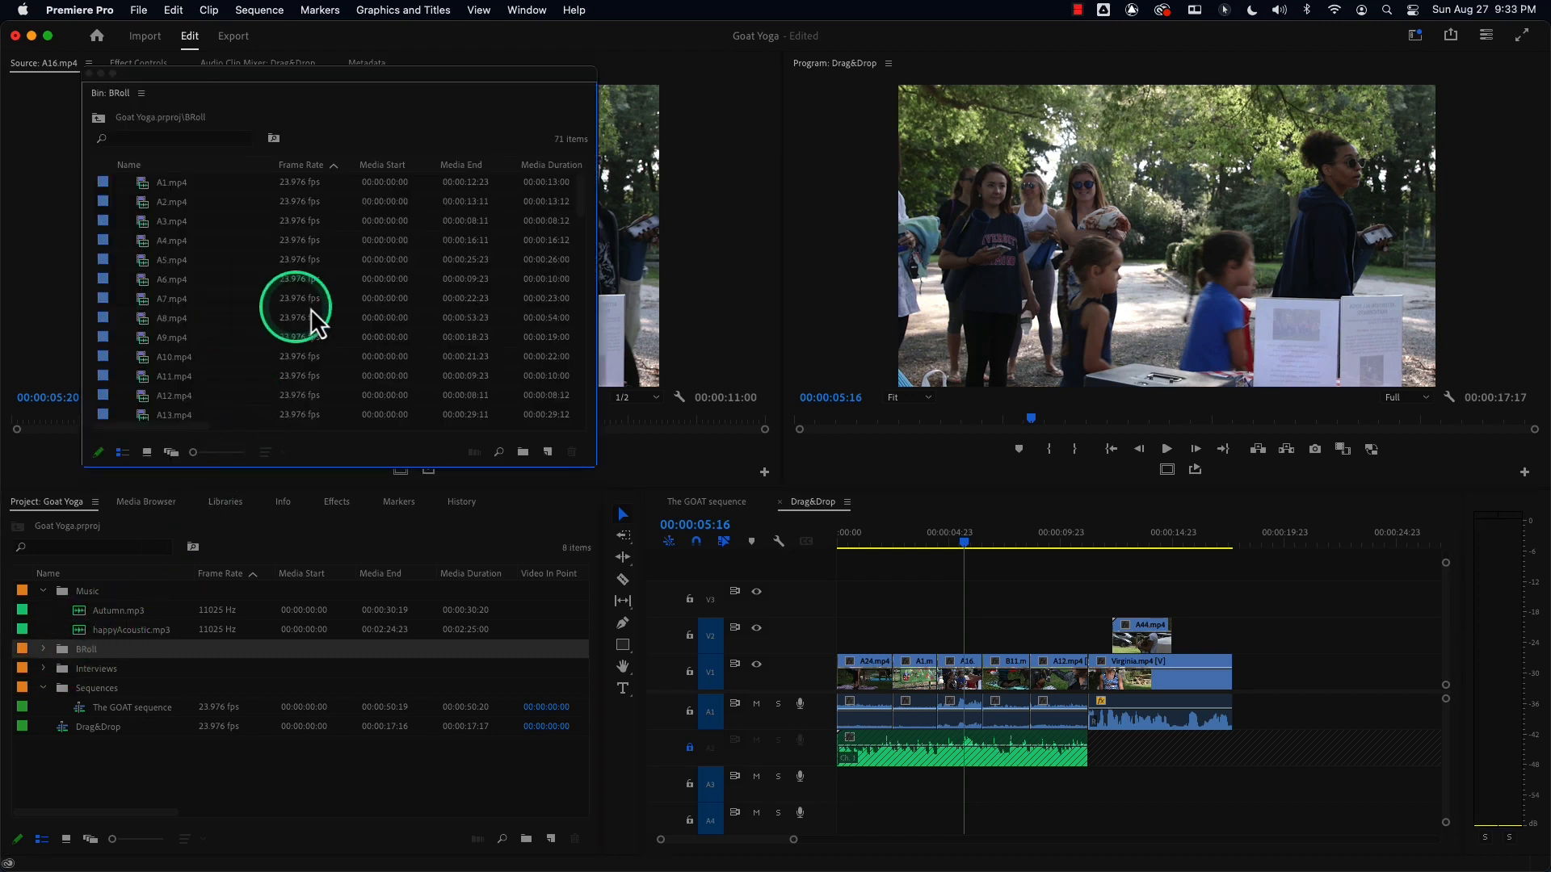
pyautogui.moveTo(164, 428); pyautogui.dragTo(235, 433)
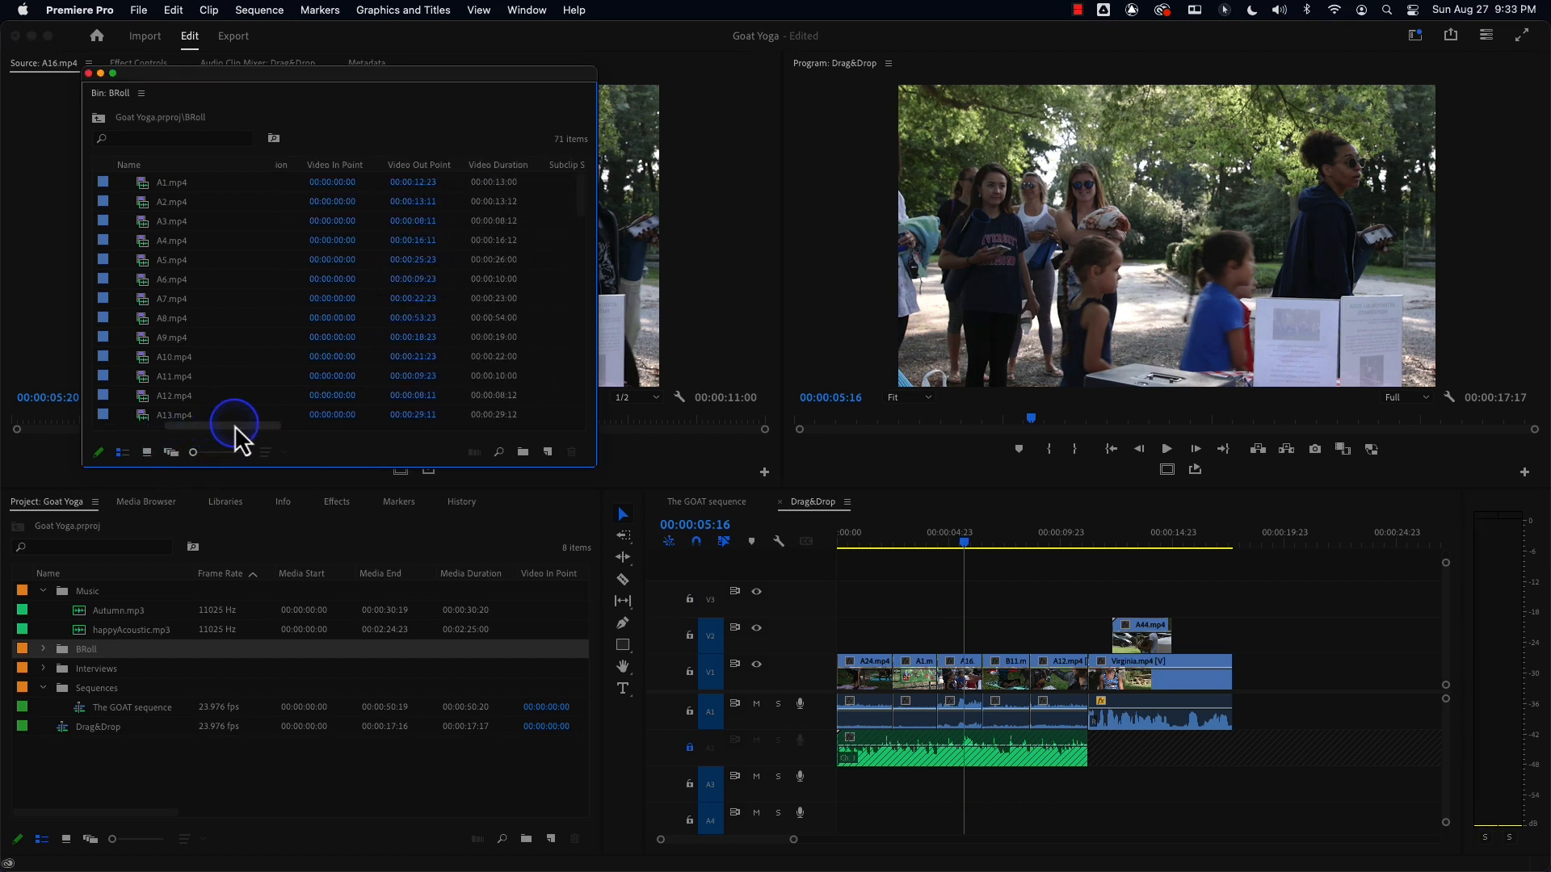
pyautogui.click(88, 73)
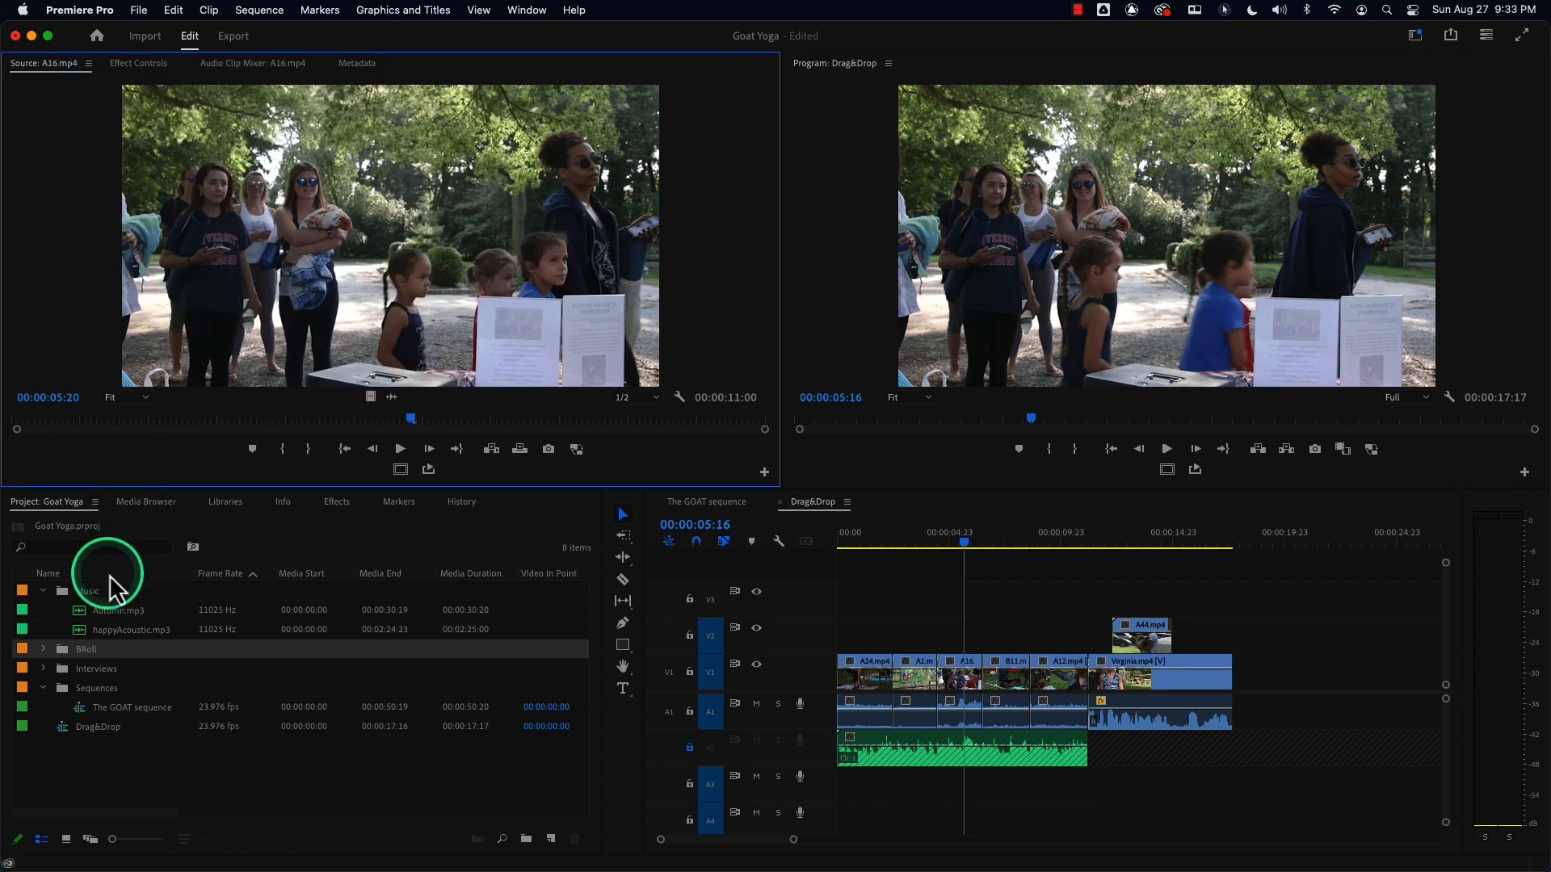
# Reopen the BRoll bin, load A1.mp4 into the Source Monitor, and move the bin window below it.
pyautogui.doubleClick(65, 646)
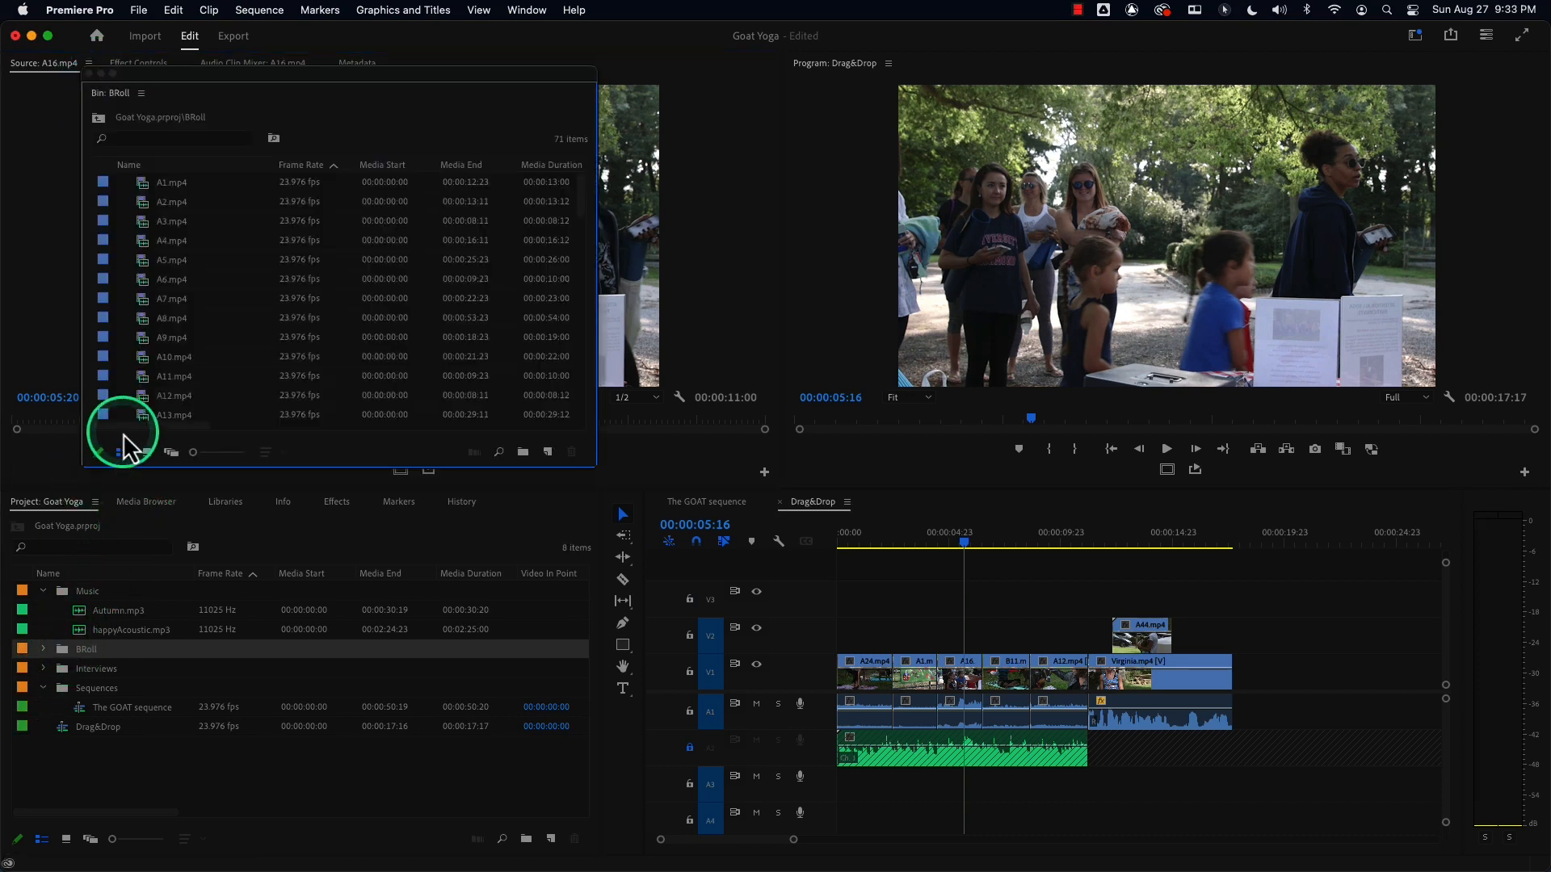
pyautogui.doubleClick(161, 181)
pyautogui.moveTo(218, 85); pyautogui.dragTo(308, 496)
# Mark an In point at about 00:00:03:11 and an Out point at about 00:00:06:08 on A1.mp4.
pyautogui.click(214, 416)
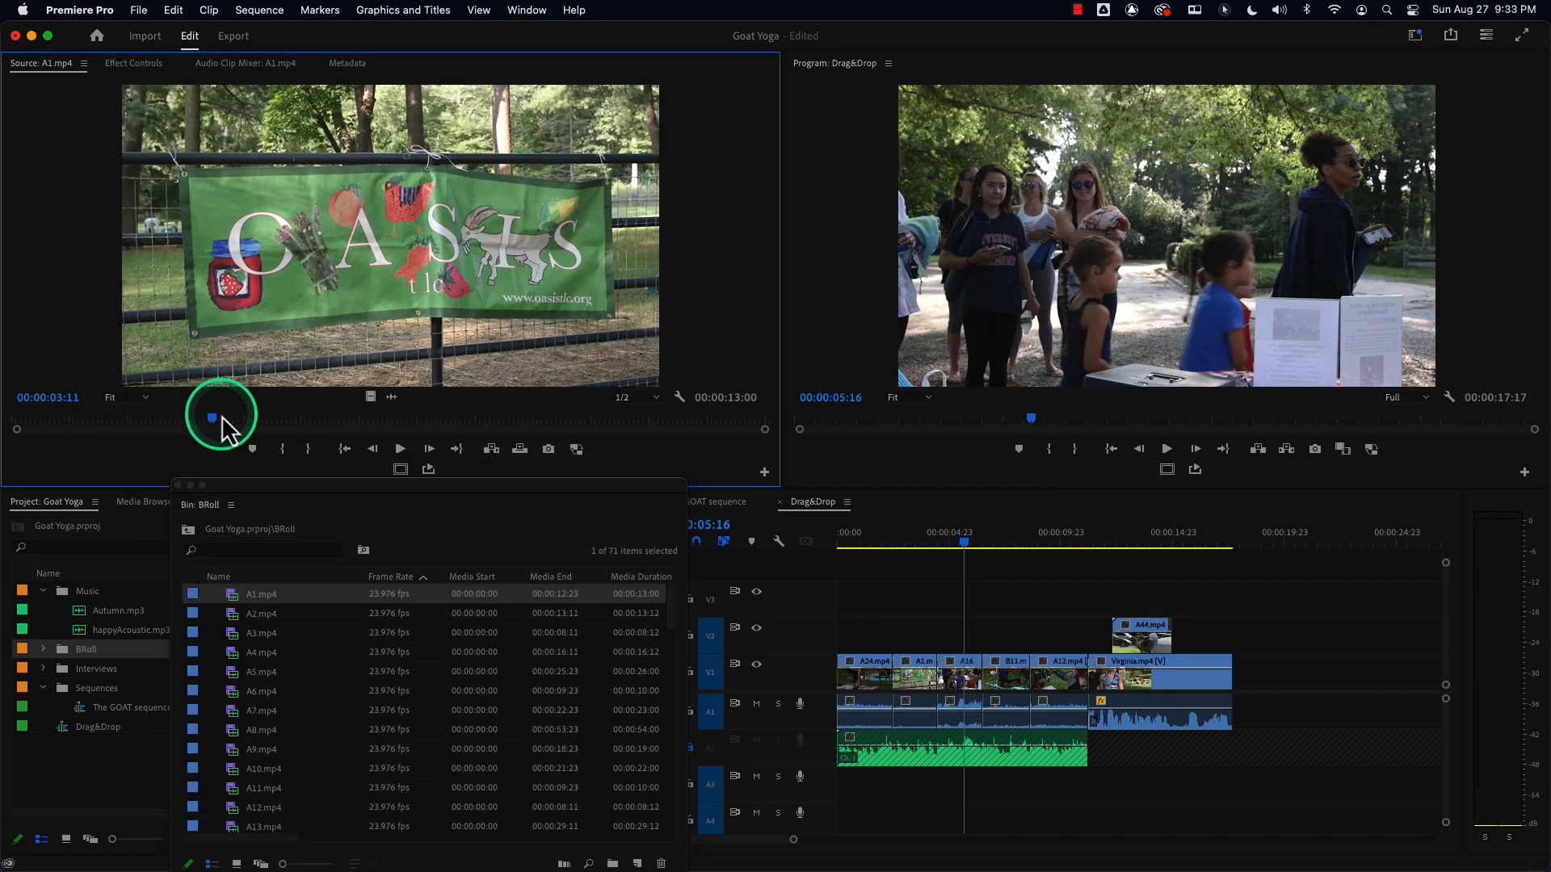
pyautogui.press('i')
pyautogui.moveTo(215, 417); pyautogui.dragTo(378, 419)
pyautogui.press('o')
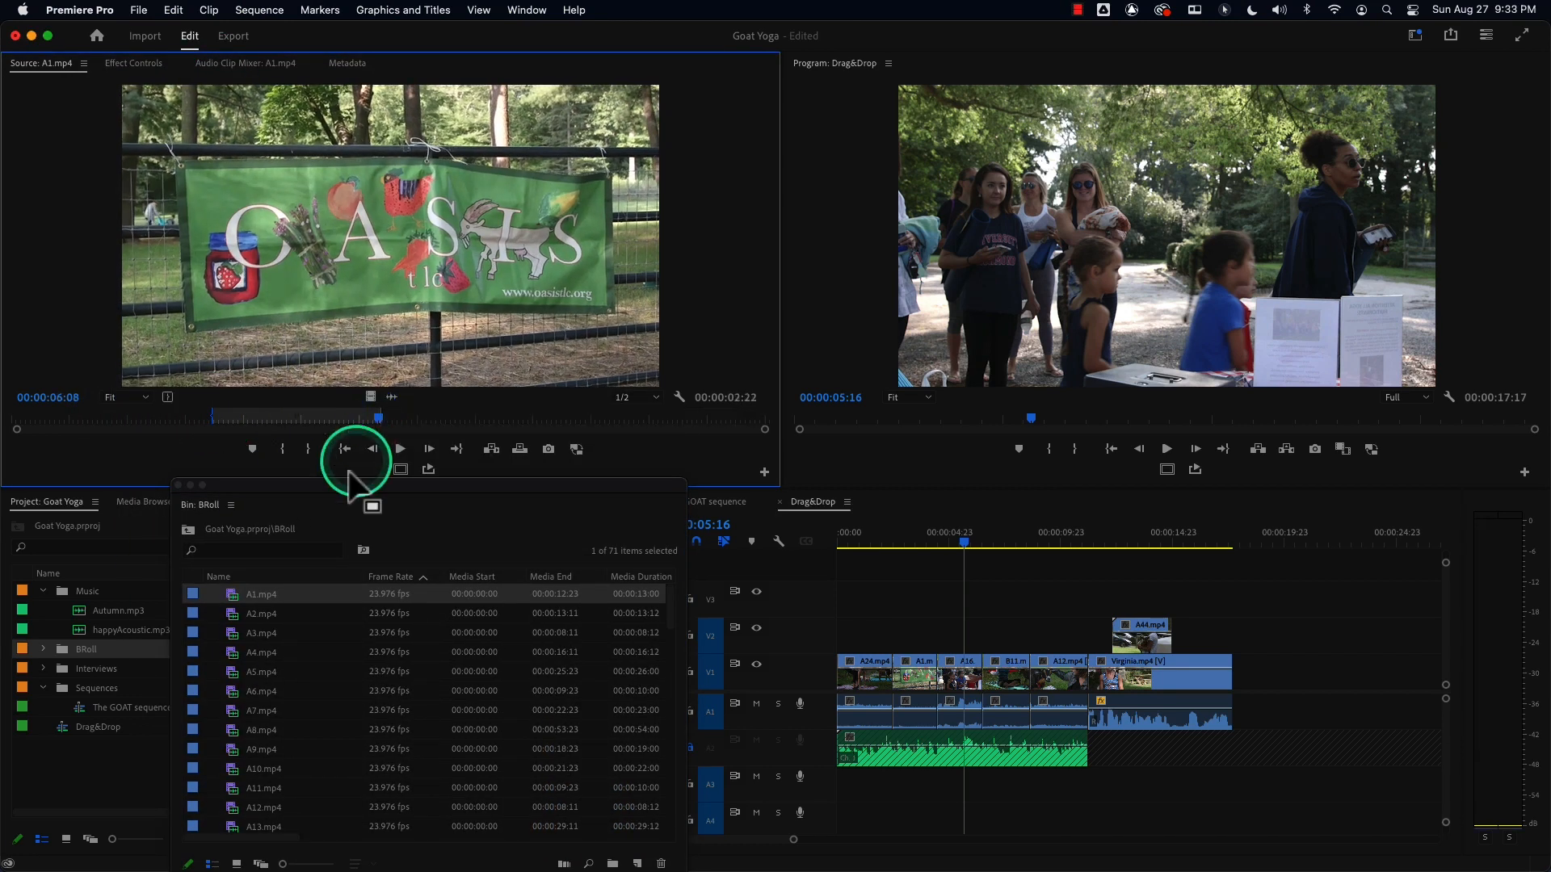
# Load A2.mp4 into the Source Monitor and mark In and Out points, with the Out at about 00:00:07:17.
pyautogui.doubleClick(232, 615)
pyautogui.click(221, 419)
pyautogui.press('i')
pyautogui.moveTo(221, 419); pyautogui.dragTo(441, 418)
pyautogui.press('o')
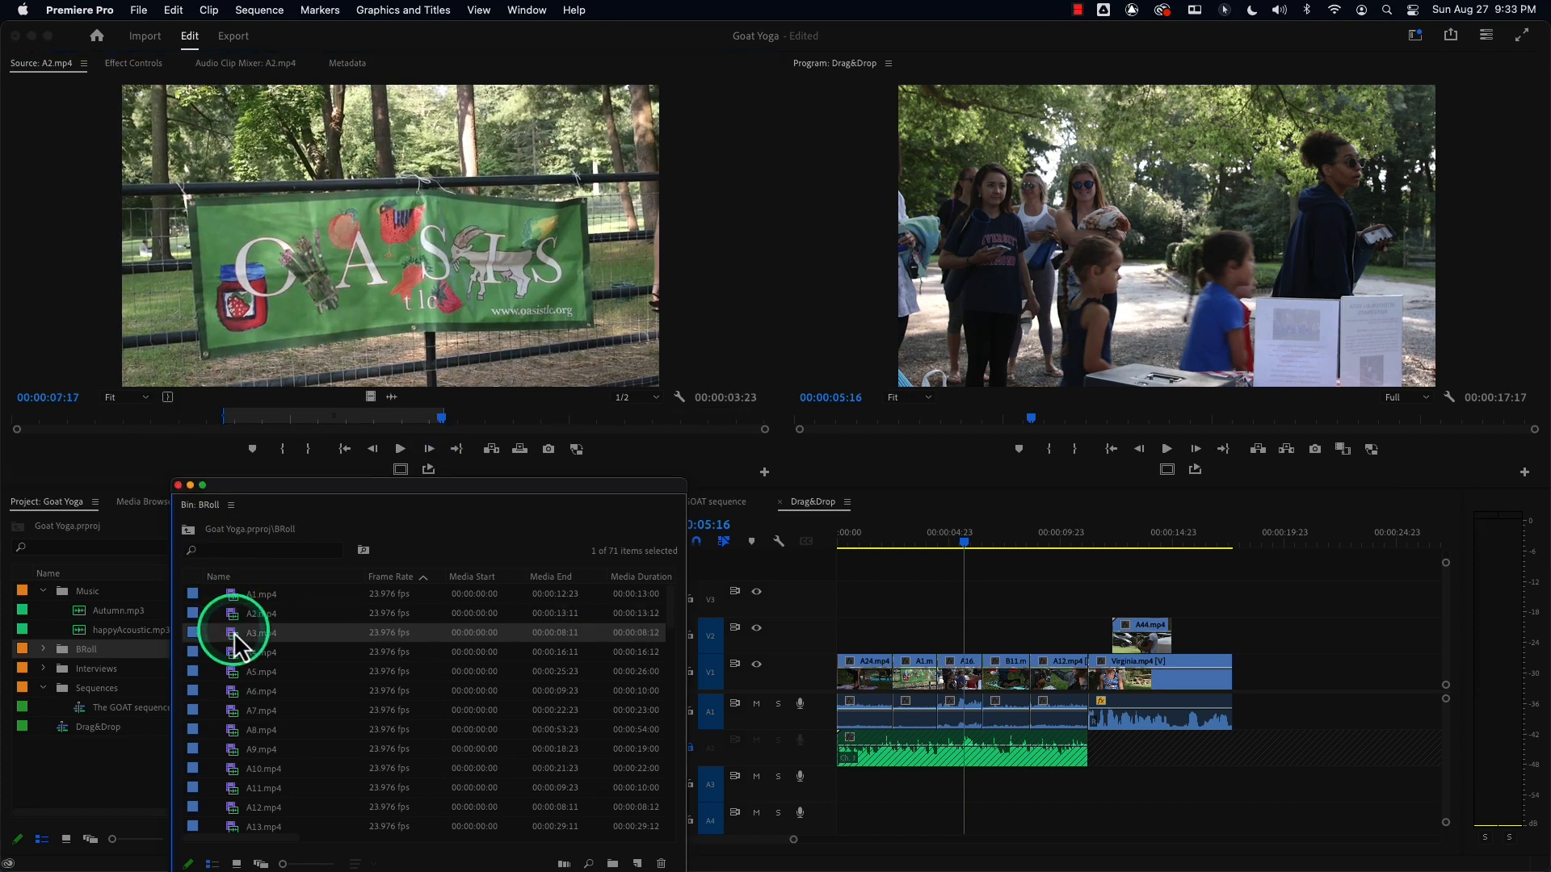
# Load A3.mp4 into the Source Monitor and mark In and Out points on it.
pyautogui.doubleClick(230, 628)
pyautogui.click(156, 419)
pyautogui.press('i')
pyautogui.moveTo(156, 419); pyautogui.dragTo(406, 419)
pyautogui.press('o')
# Load A4.mp4 into the Source Monitor and set its Out point at about 00:00:09:01.
pyautogui.doubleClick(246, 646)
pyautogui.moveTo(176, 419); pyautogui.dragTo(424, 424)
pyautogui.press('o')
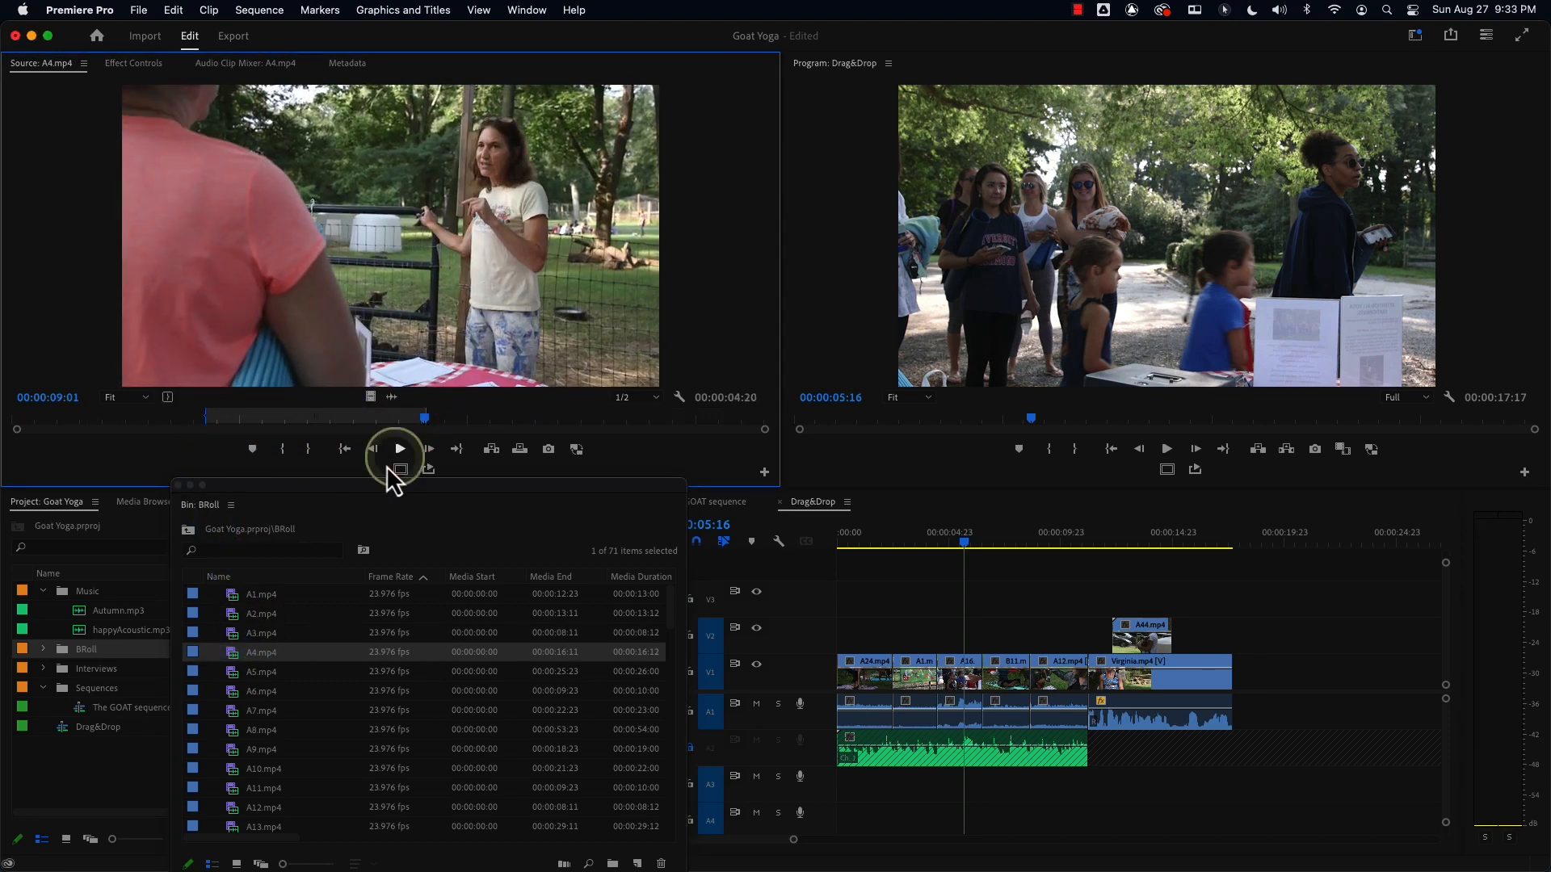
# Load A5.mp4 into the Source Monitor and set its Out point at about 00:00:14:08.
pyautogui.doubleClick(229, 674)
pyautogui.moveTo(180, 420); pyautogui.dragTo(426, 430)
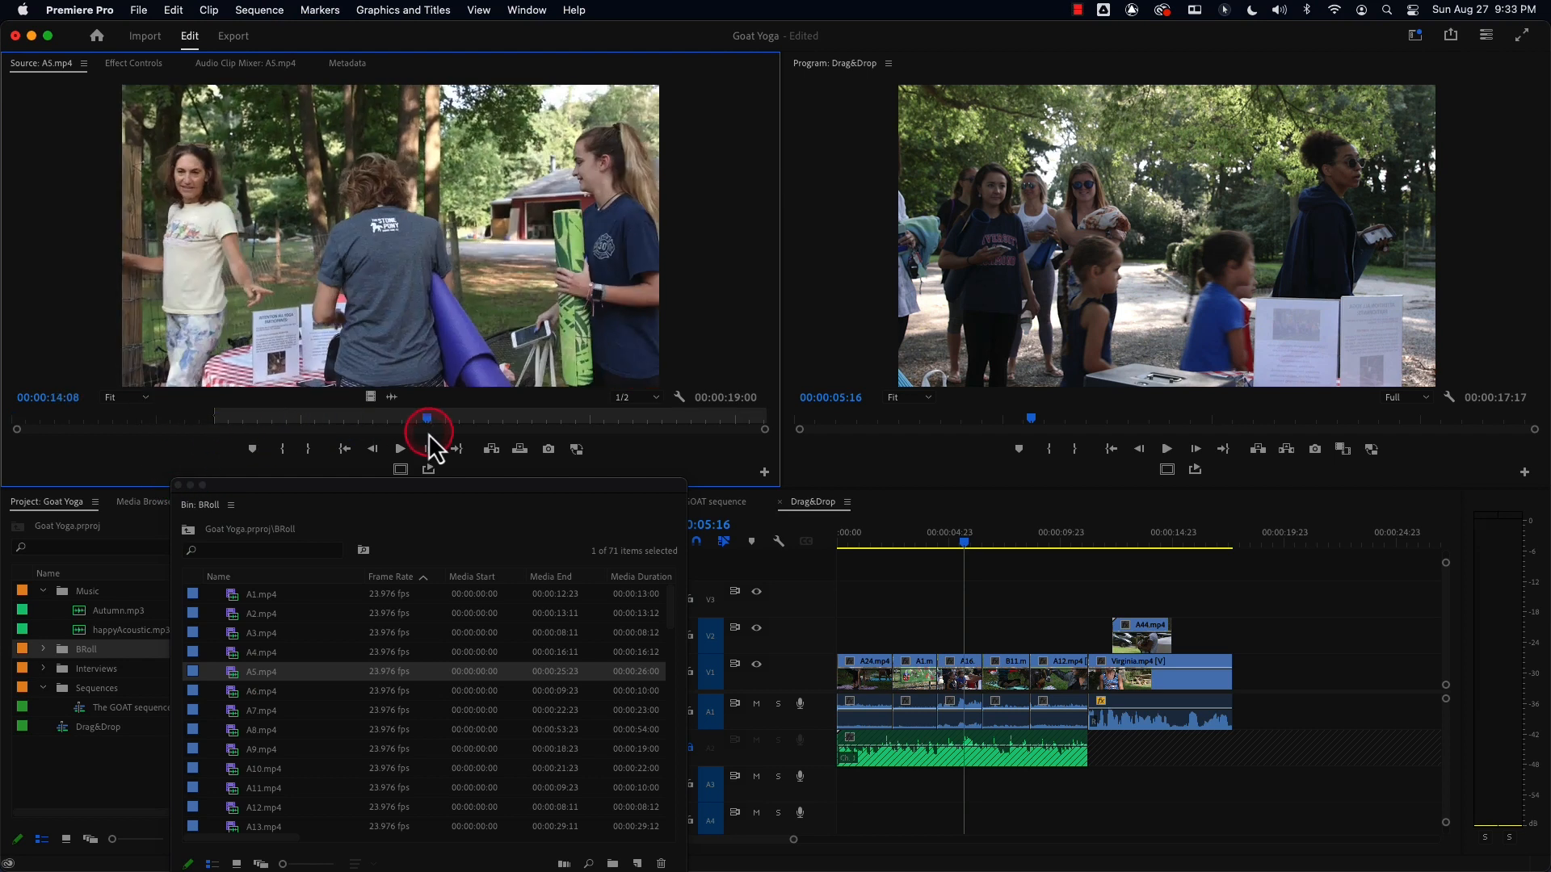
pyautogui.press('o')
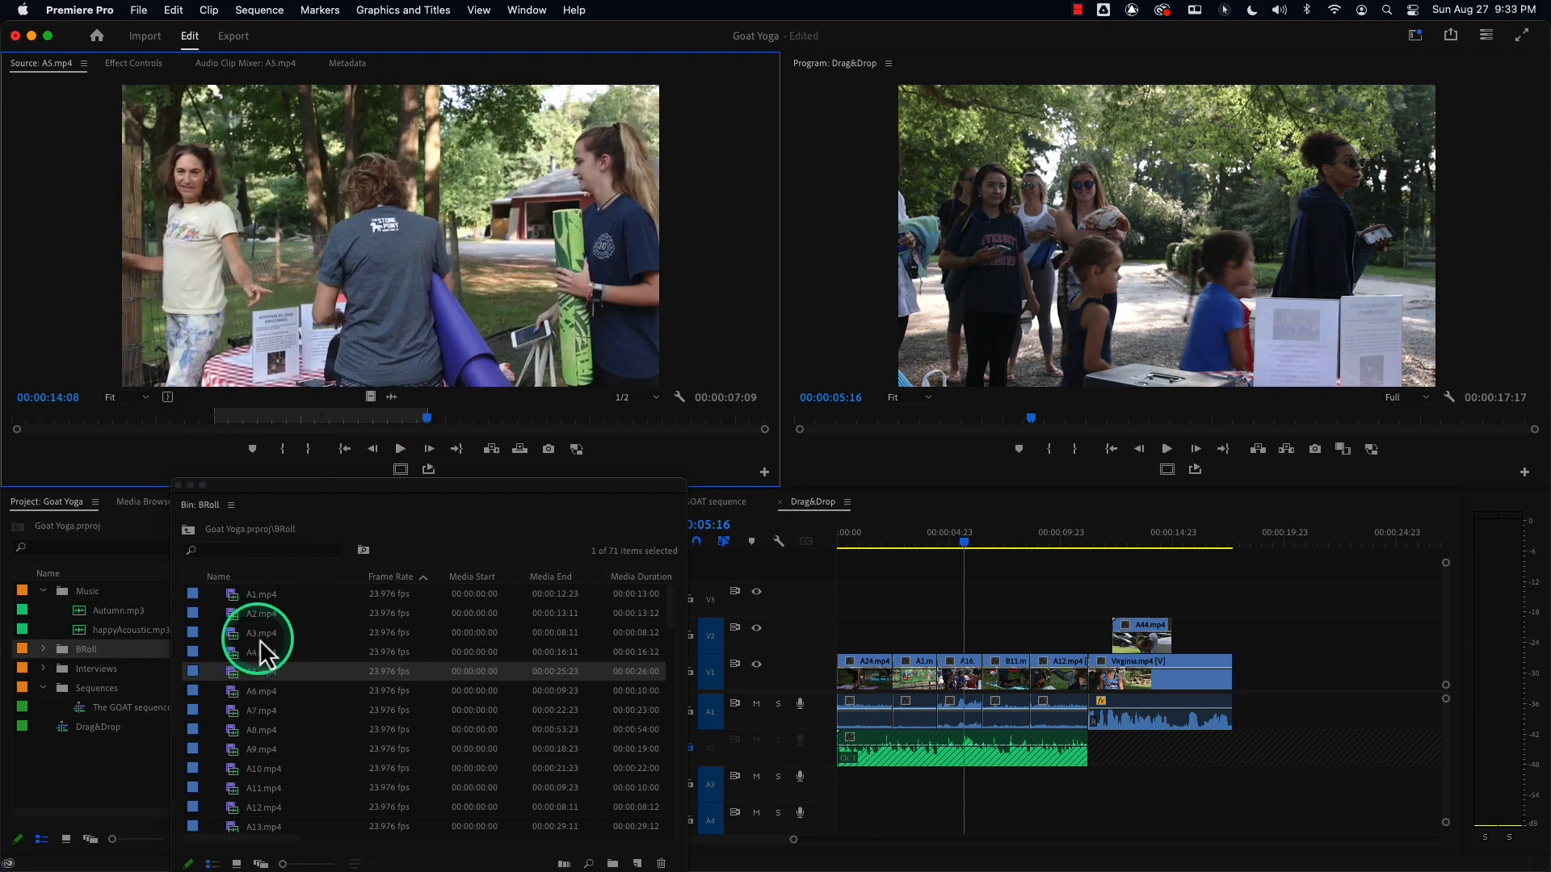
# Undock the BRoll bin into a floating window, scroll to its Video In Point and Out Point columns, and select all clips.
pyautogui.moveTo(356, 486); pyautogui.dragTo(262, 325)
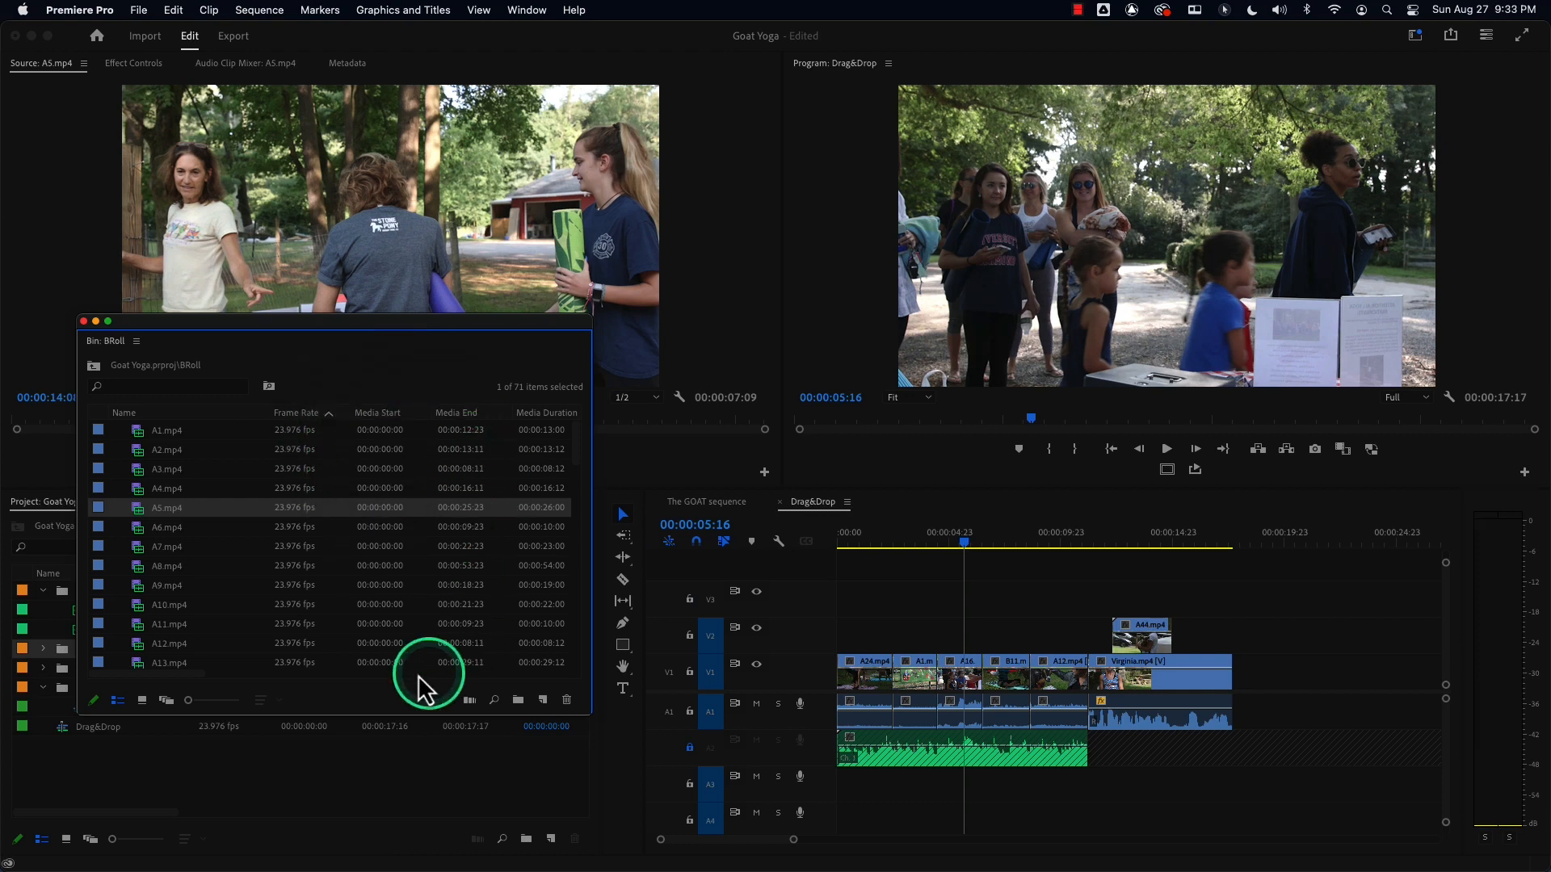
pyautogui.moveTo(173, 676); pyautogui.dragTo(226, 672)
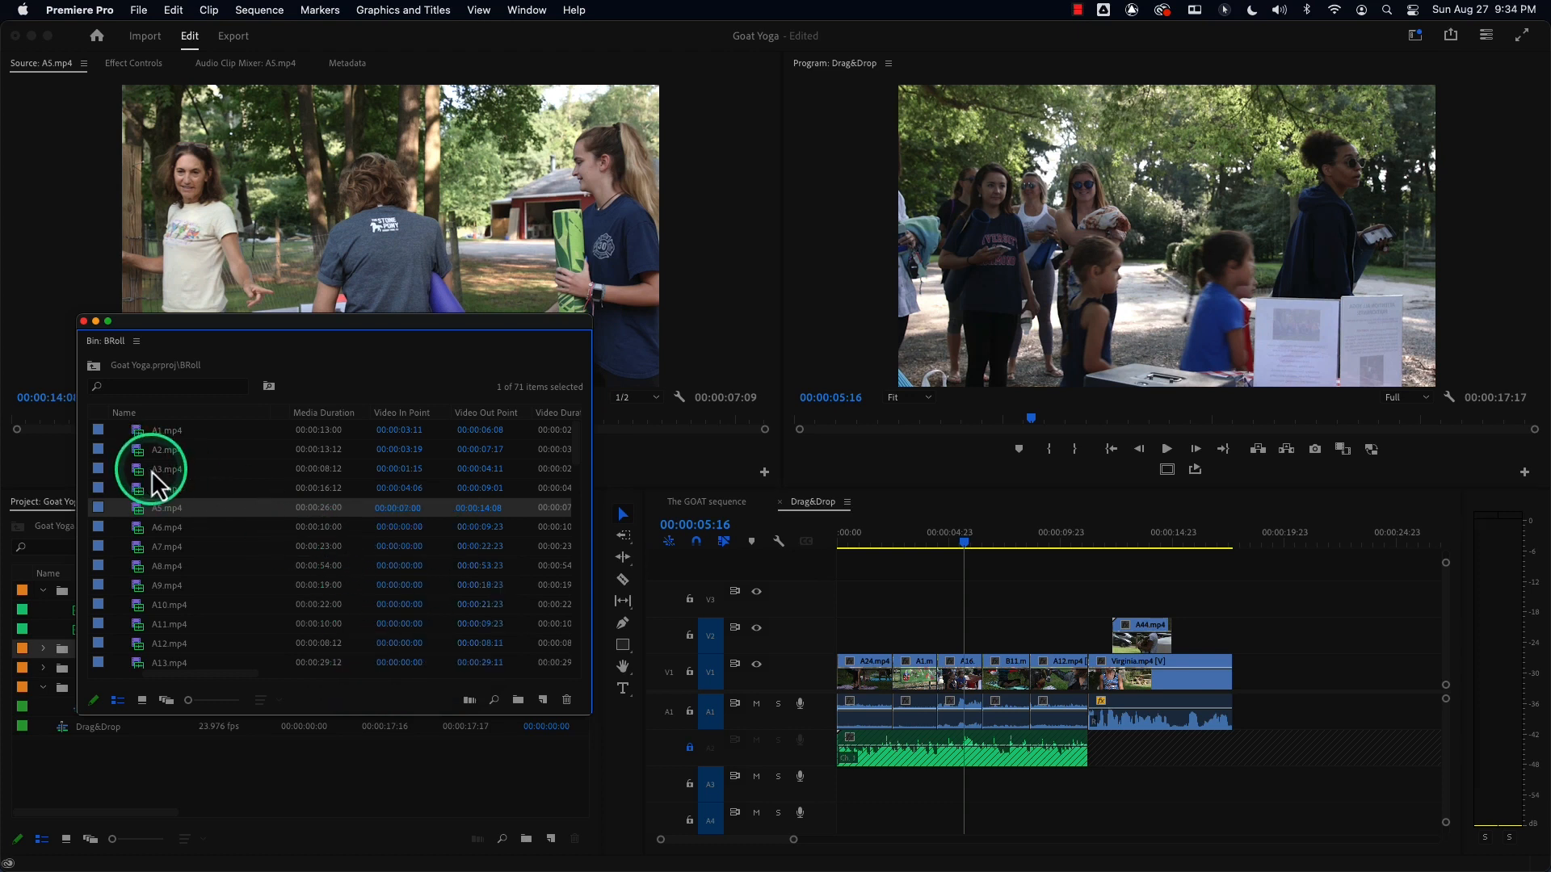
pyautogui.press('super+a')
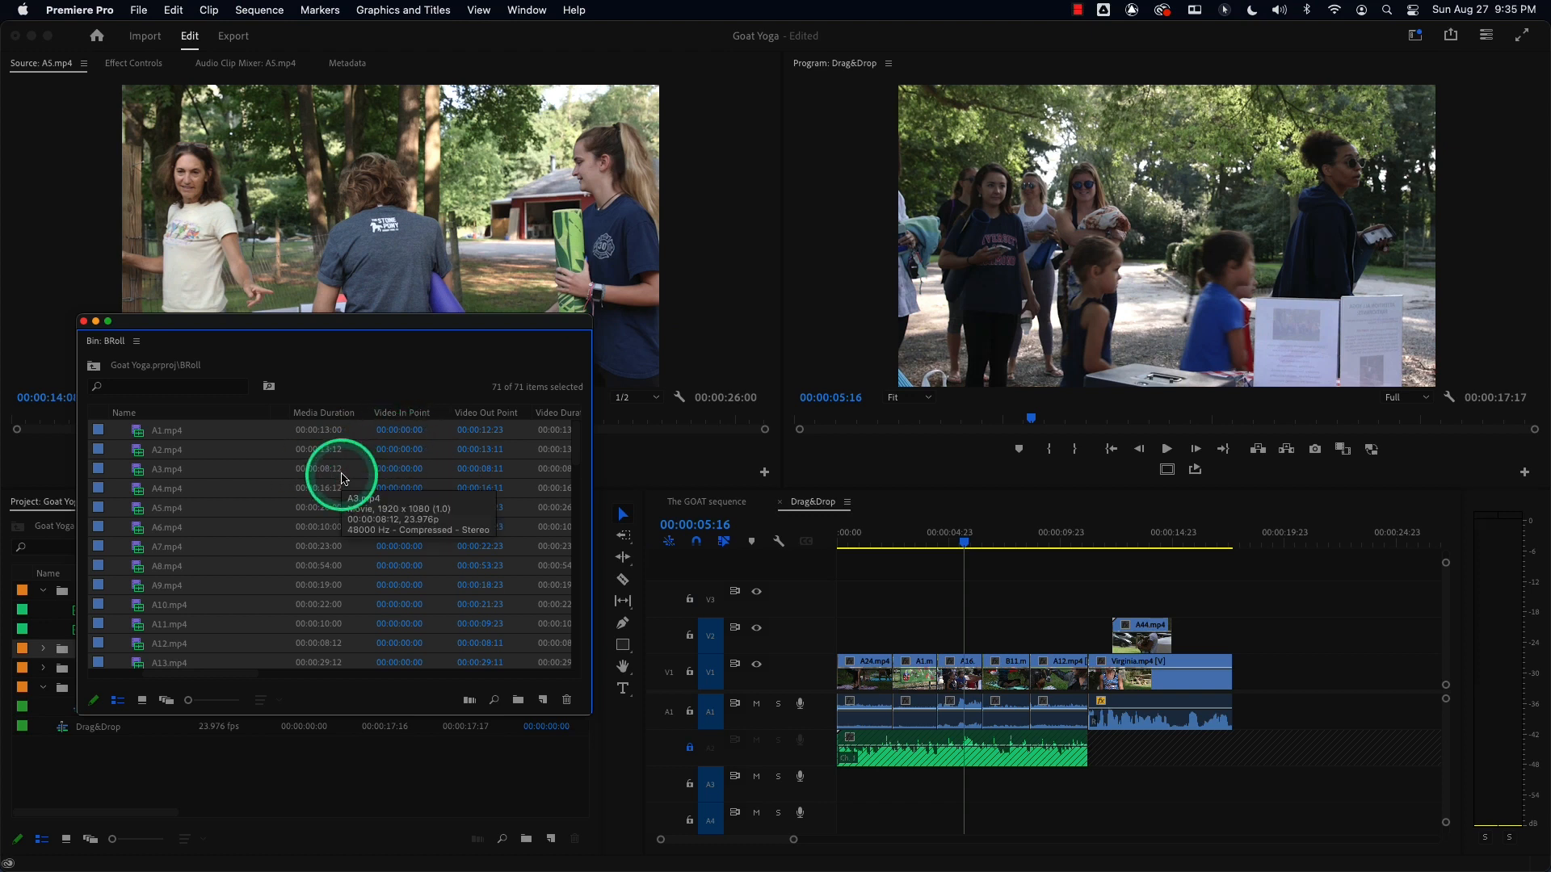
# Create a new sequence named StringOUt.
pyautogui.click(877, 540)
pyautogui.moveTo(877, 539); pyautogui.dragTo(865, 543)
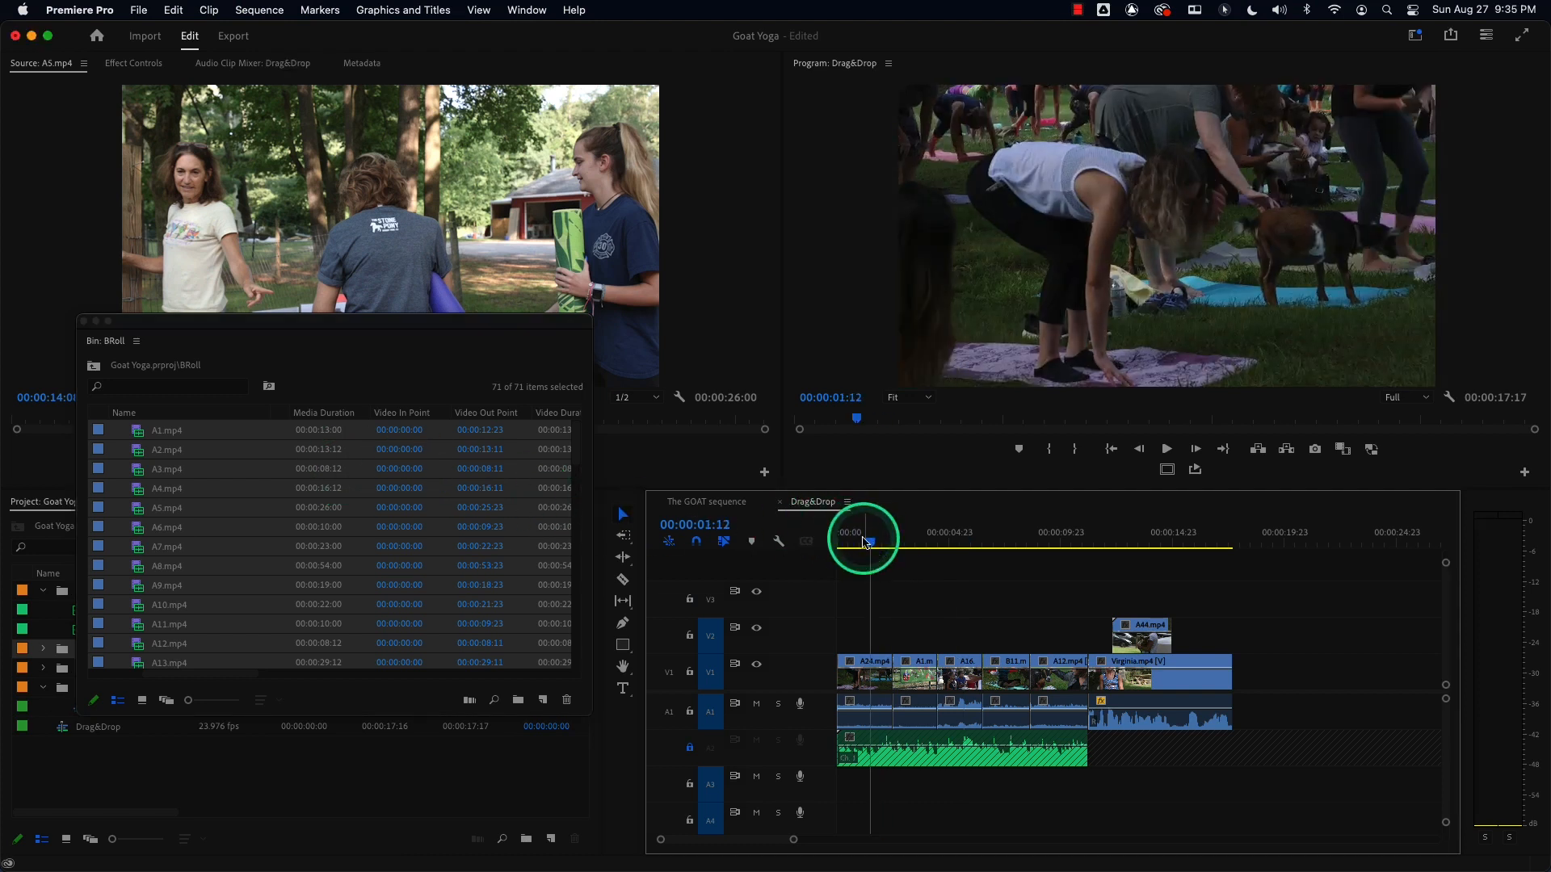
pyautogui.press('super+n')
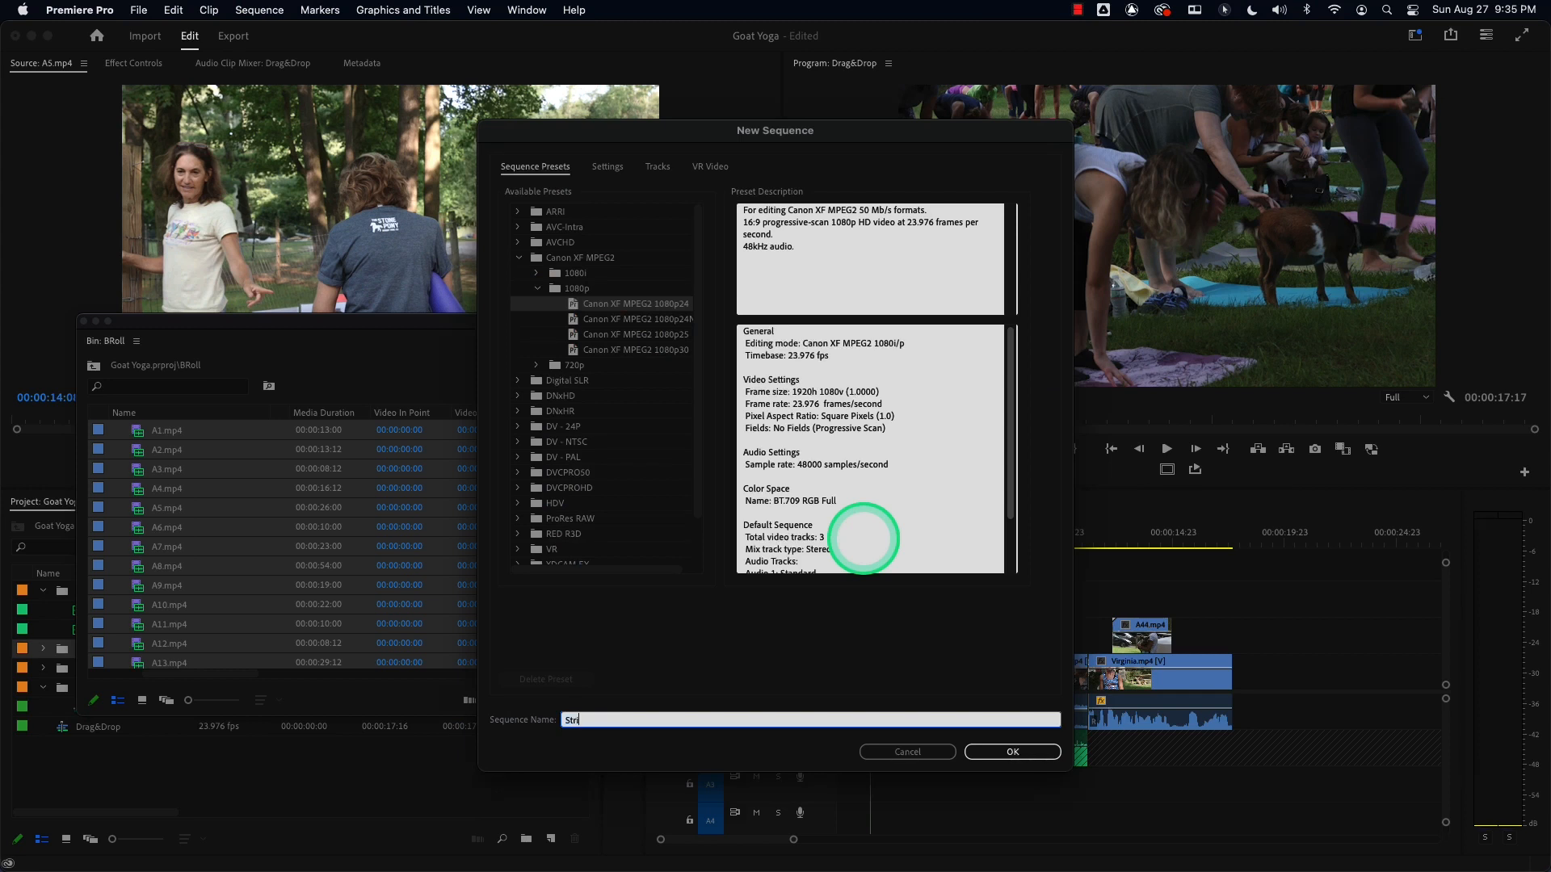
pyautogui.write('StringOUt')
pyautogui.press('Return')
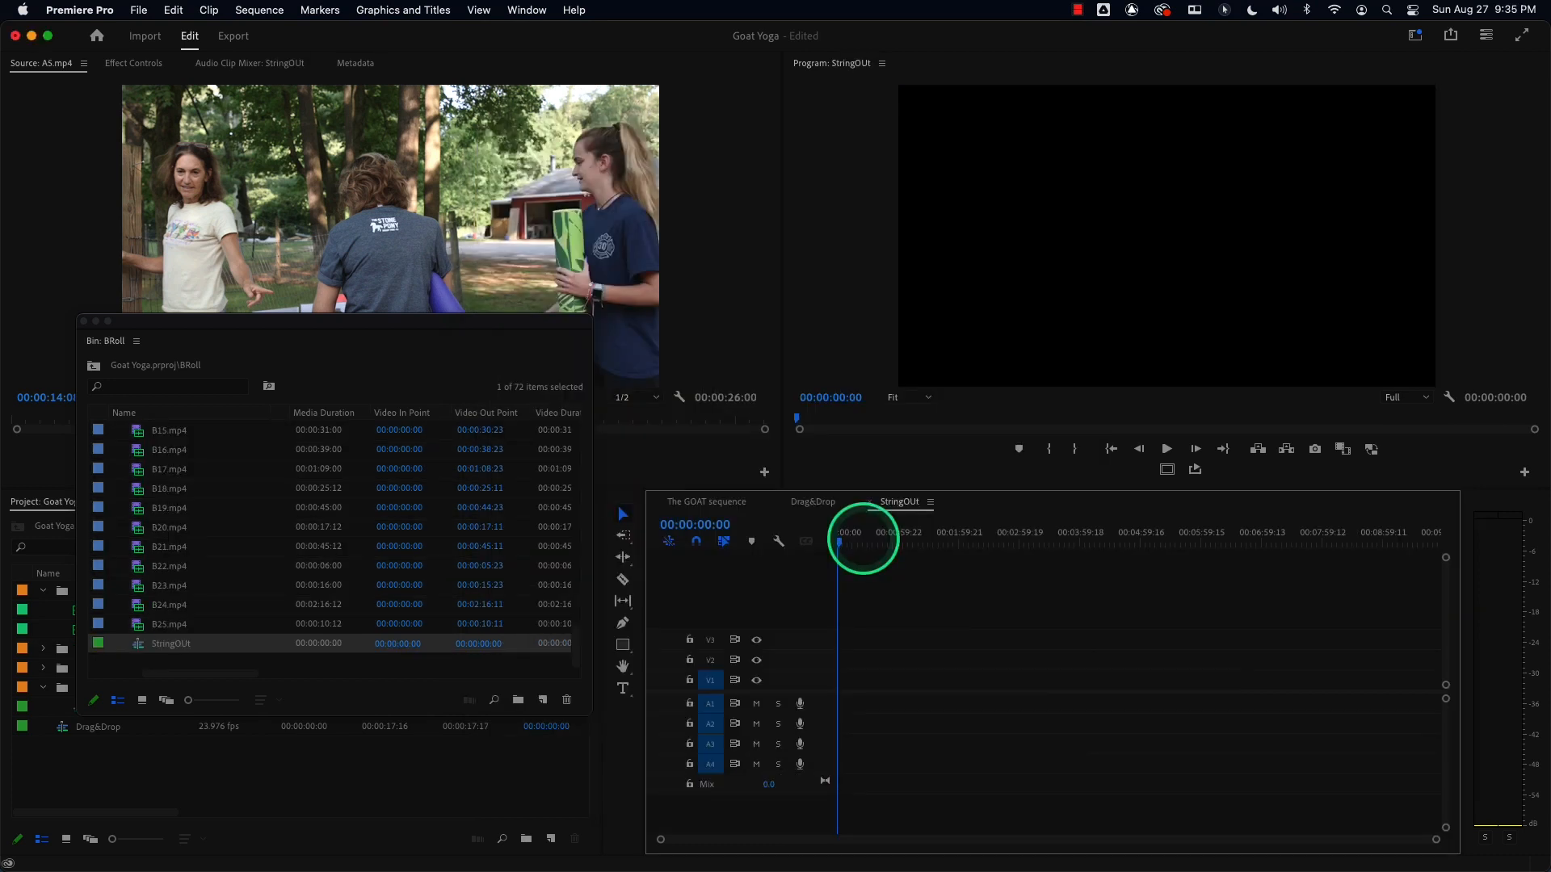
# Select the BRoll clips A1.mp4 through B25.mp4 and place them at the start of the StringOUt sequence's V1 track.
pyautogui.click(143, 624)
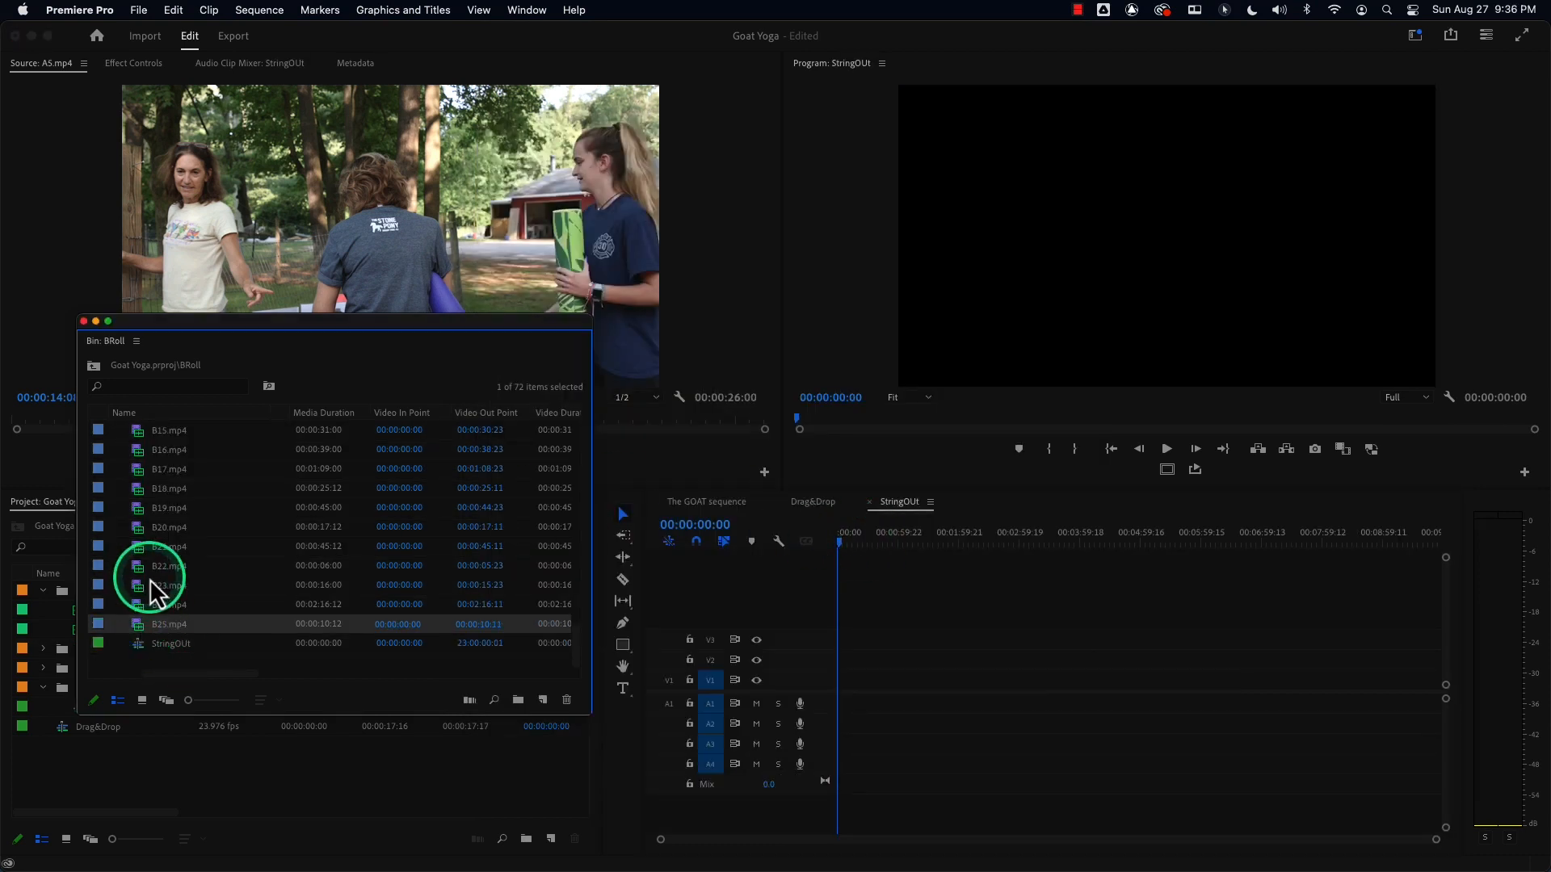
pyautogui.moveTo(574, 641); pyautogui.dragTo(582, 396)
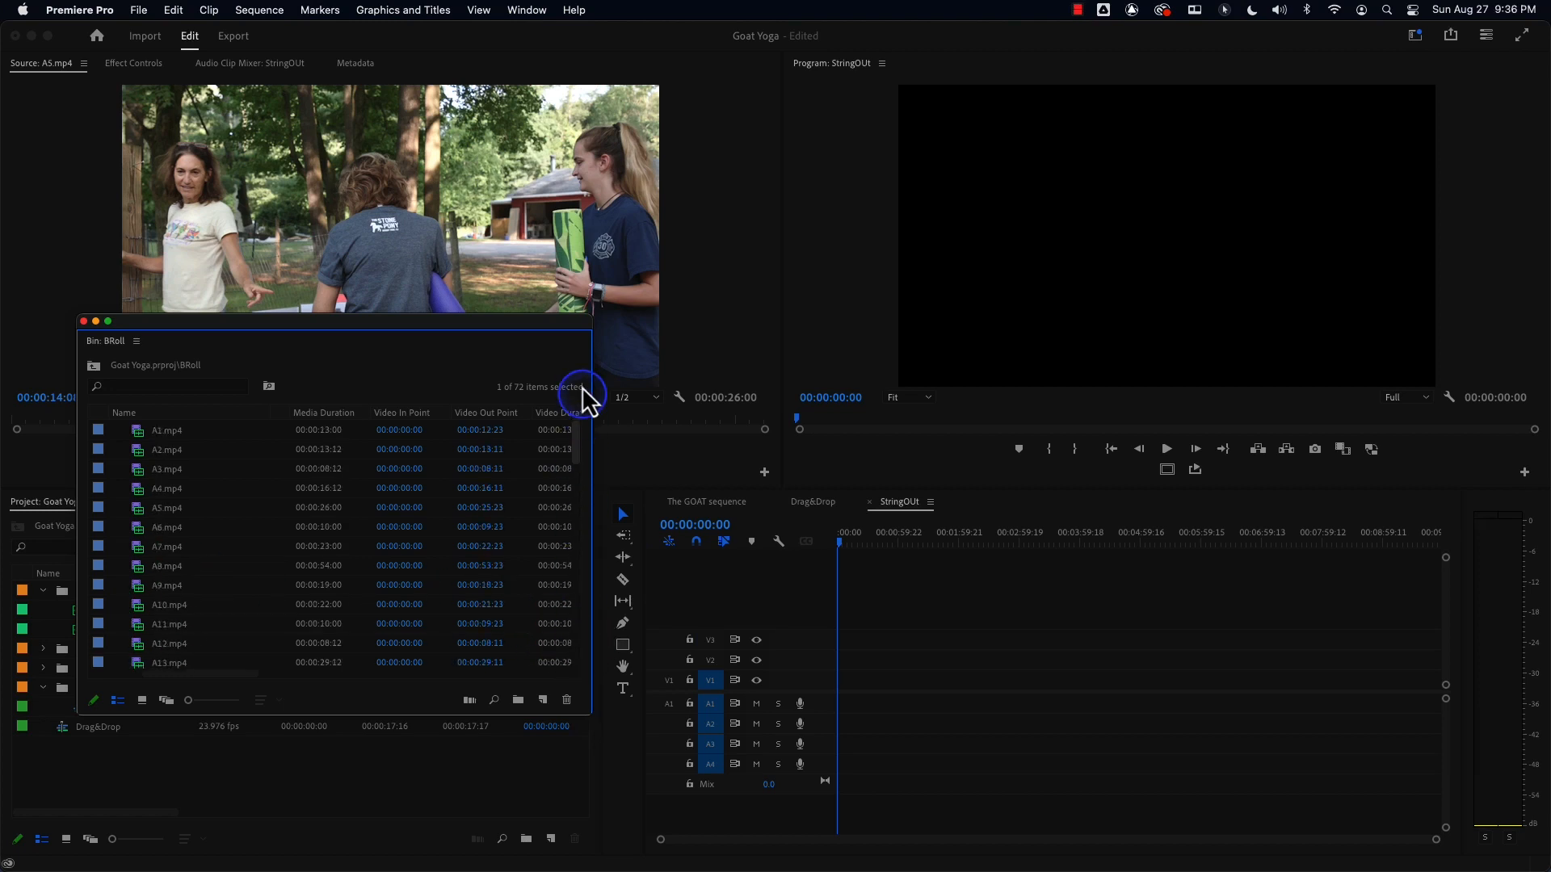
pyautogui.click(145, 434)
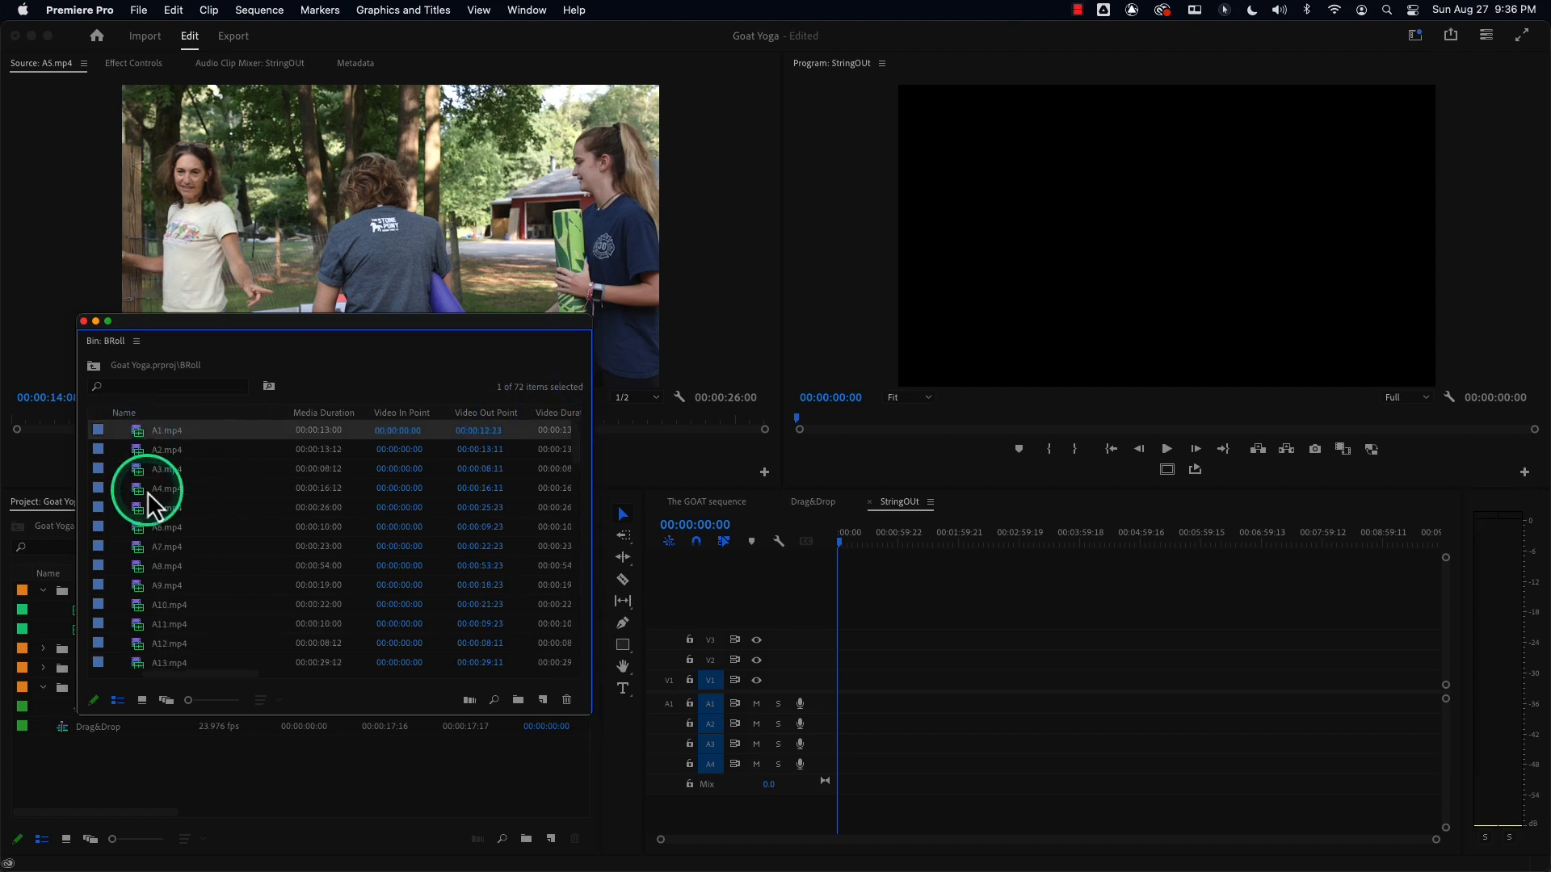
pyautogui.scroll(-5, 147, 492)
pyautogui.scroll(-20, 147, 492)
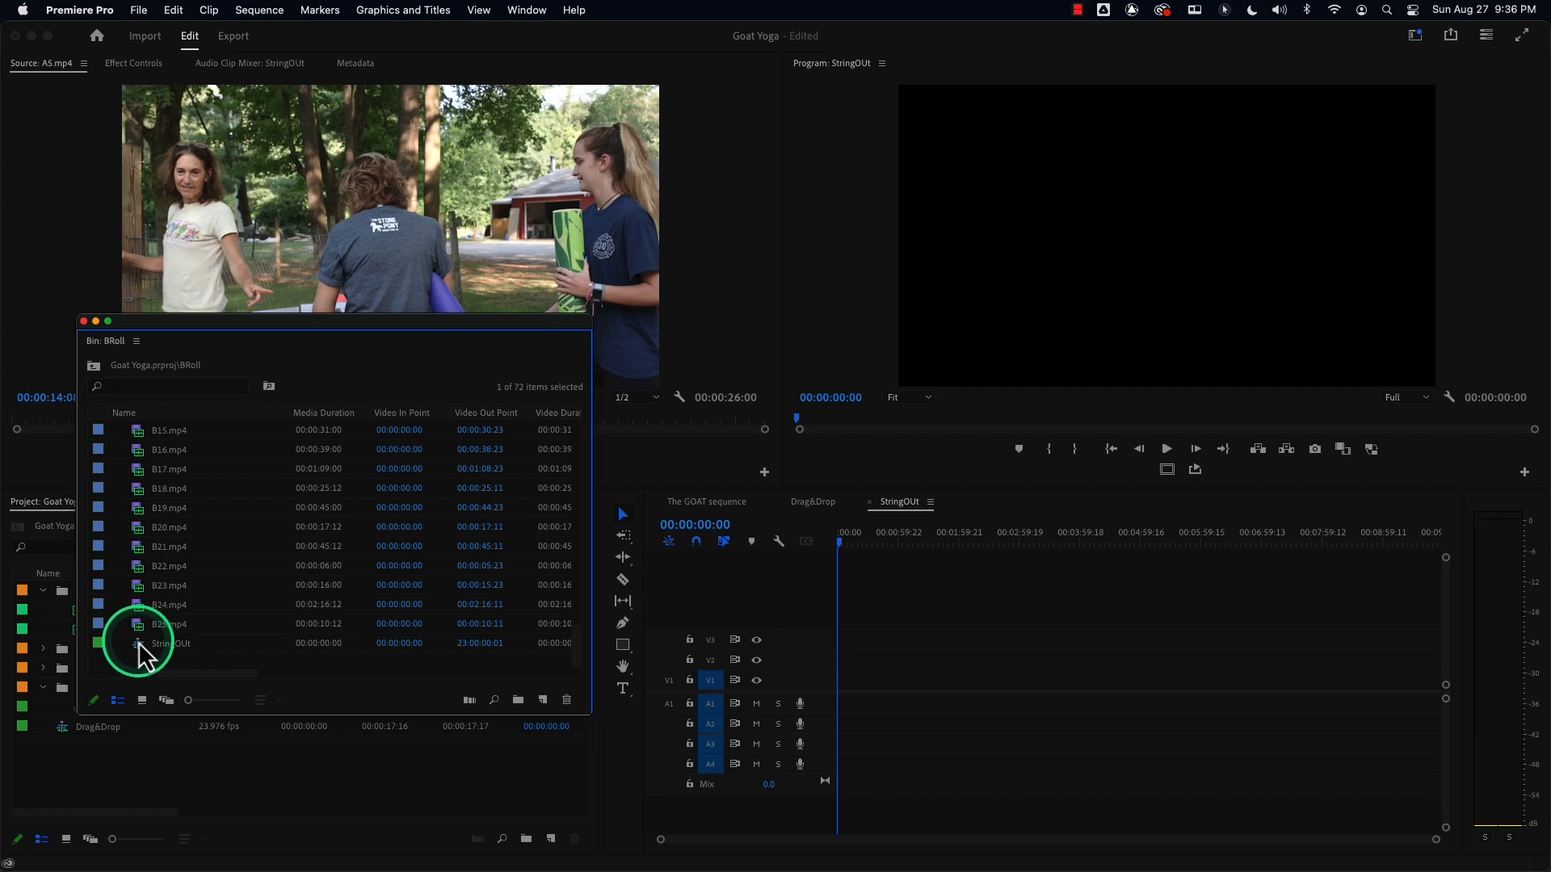
pyautogui.keyDown('shift'); pyautogui.click(133, 615); pyautogui.keyUp('shift')
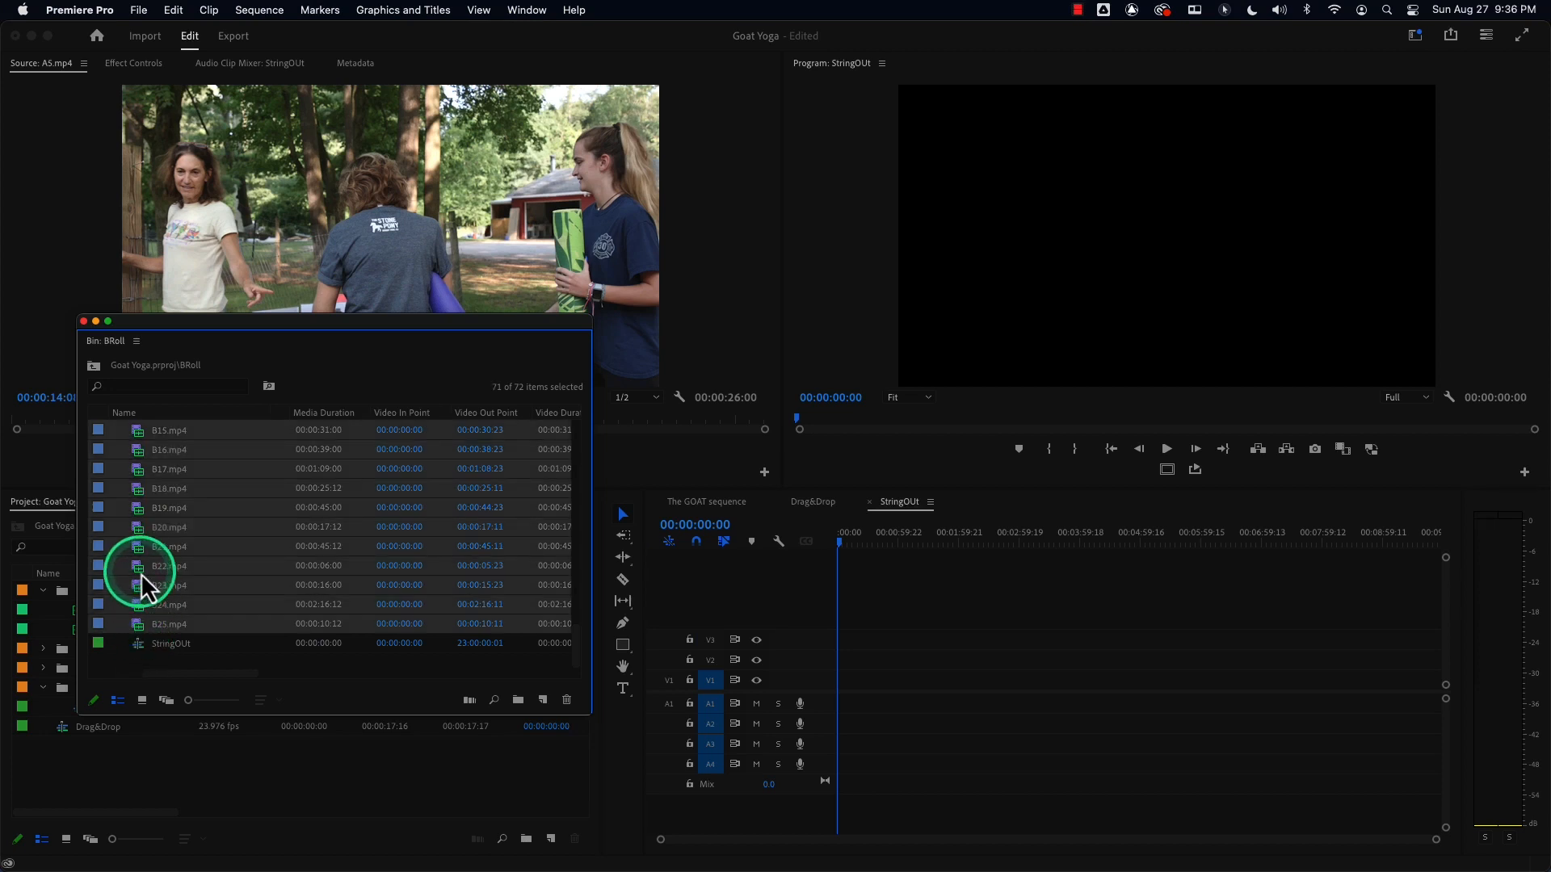
pyautogui.moveTo(144, 580); pyautogui.dragTo(840, 700)
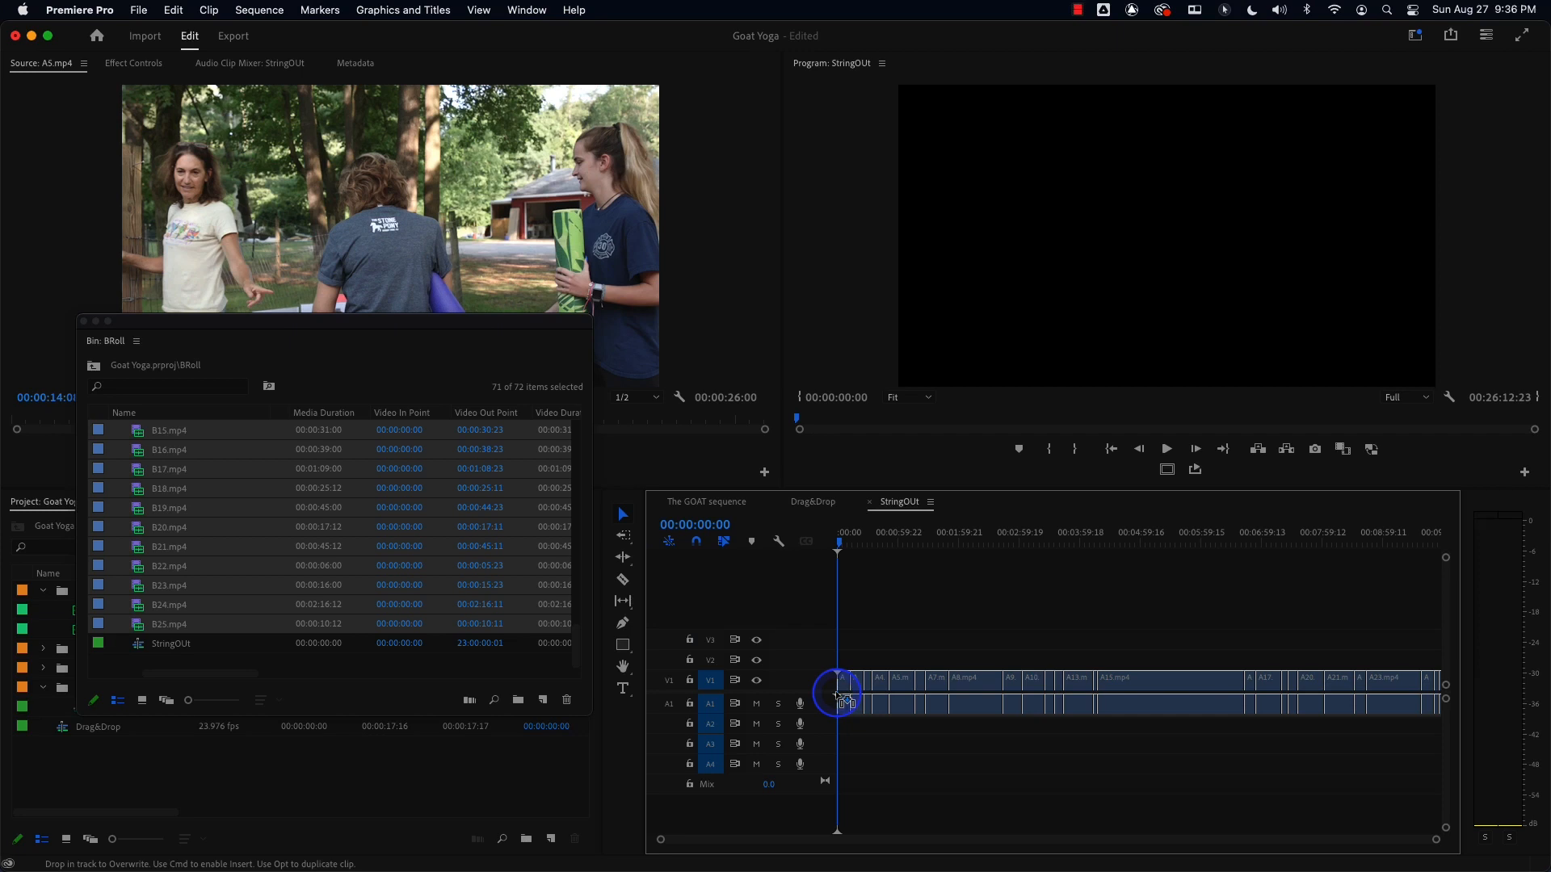
pyautogui.moveTo(844, 699); pyautogui.dragTo(839, 699)
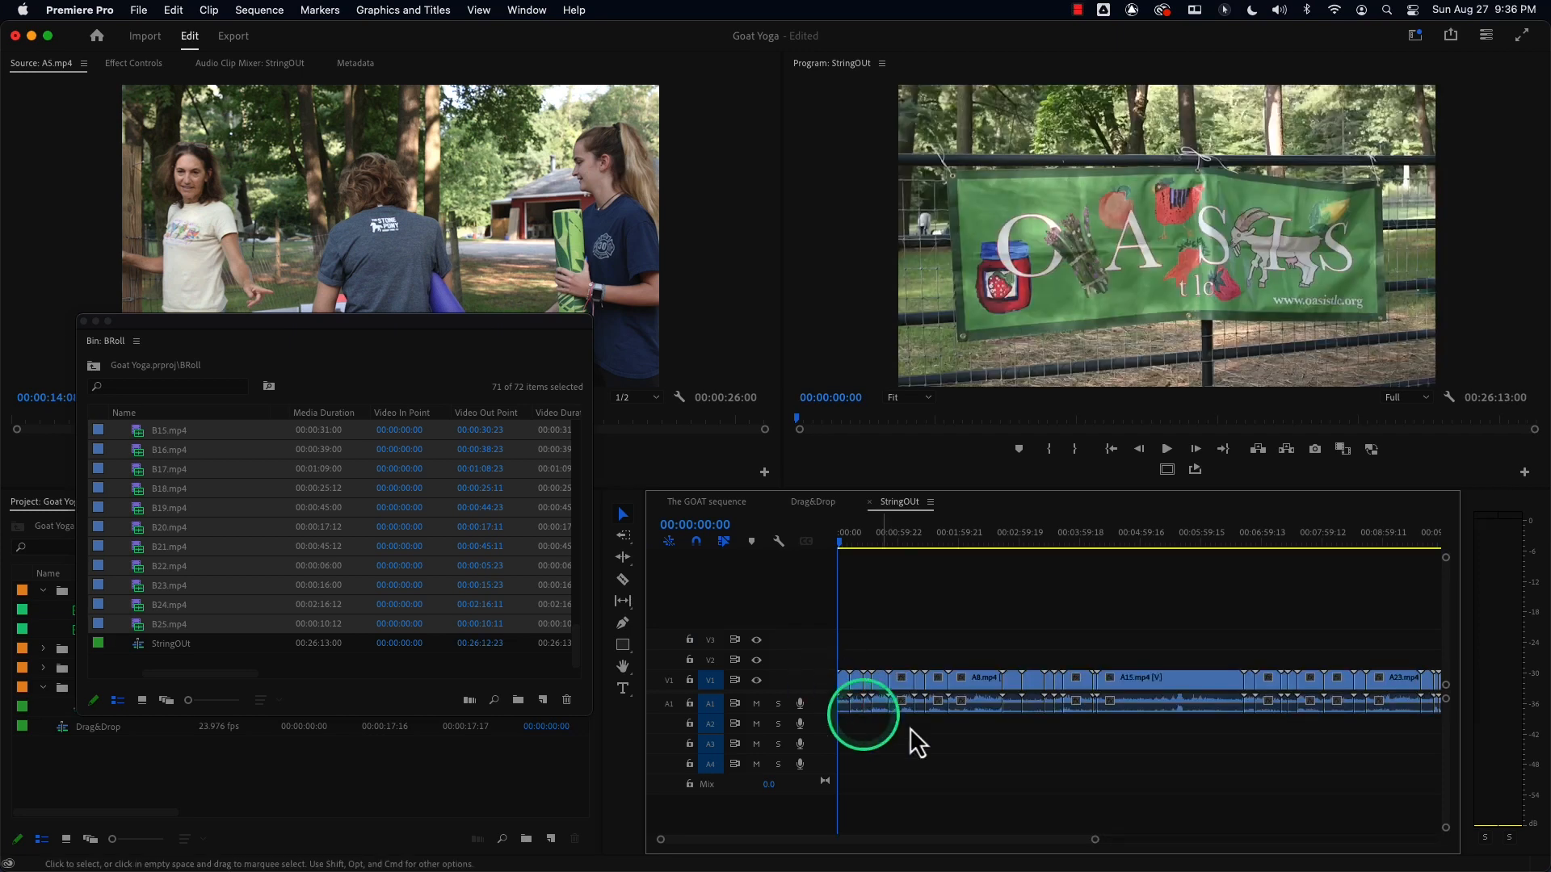
pyautogui.moveTo(1096, 839); pyautogui.dragTo(1429, 813)
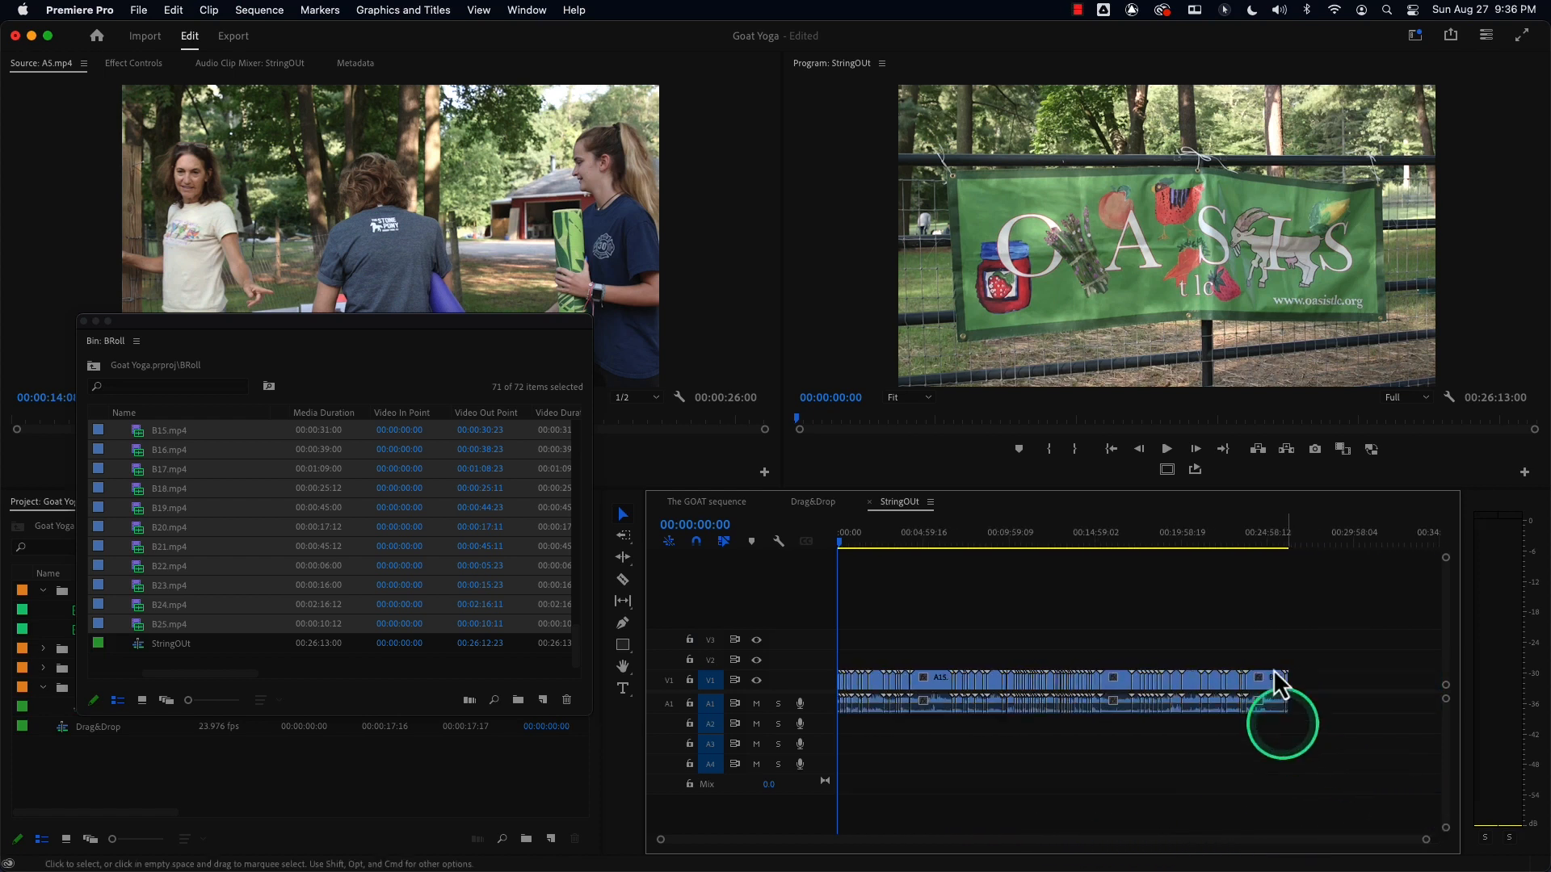
pyautogui.moveTo(1274, 529); pyautogui.dragTo(1291, 549)
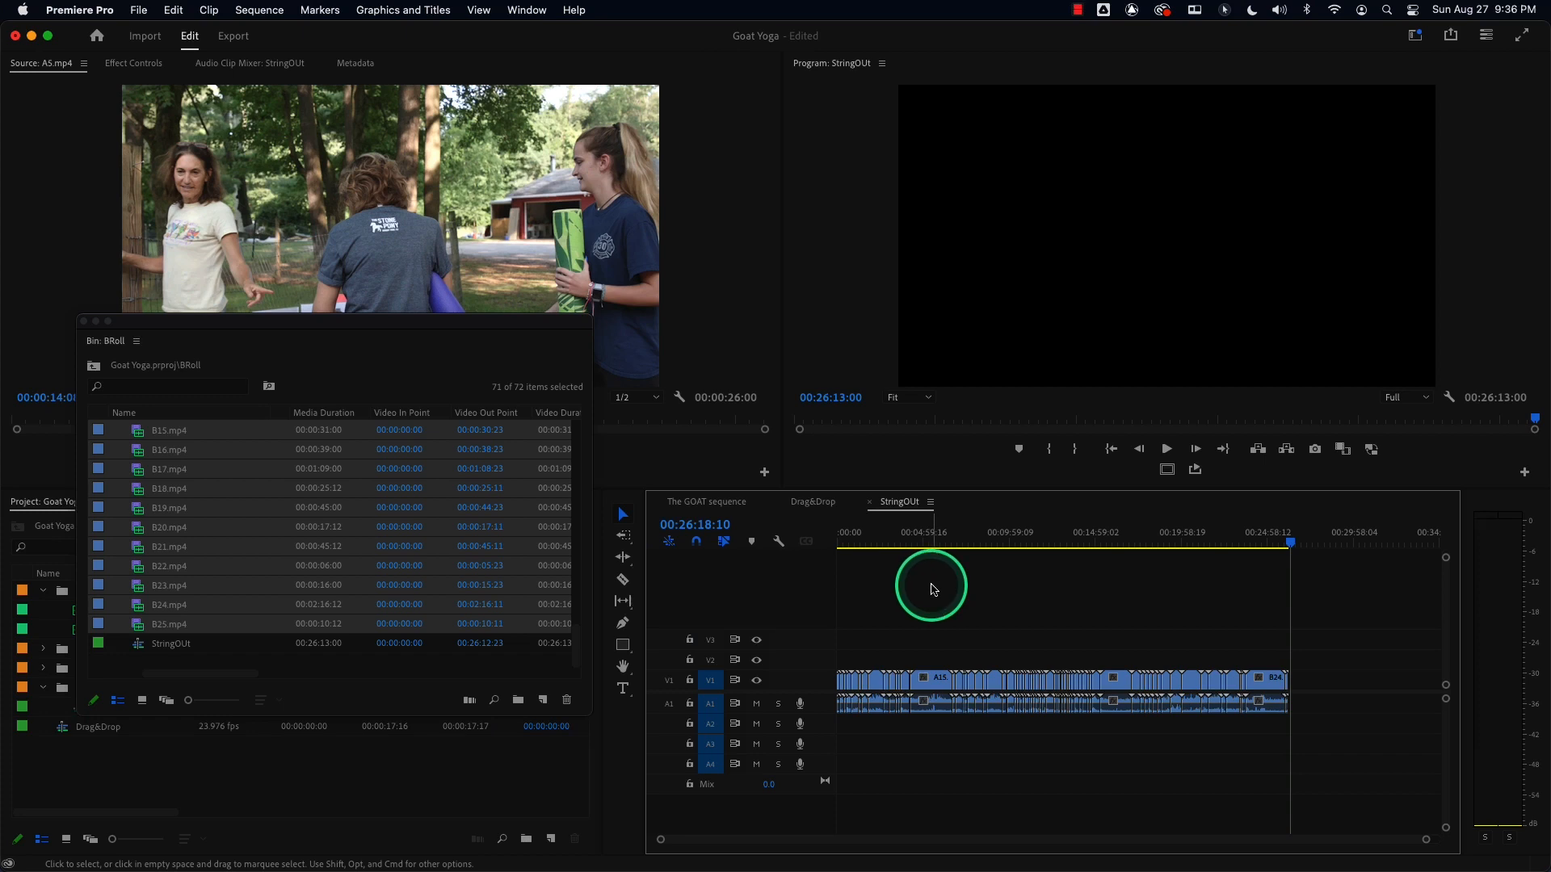
pyautogui.moveTo(935, 547); pyautogui.dragTo(856, 549)
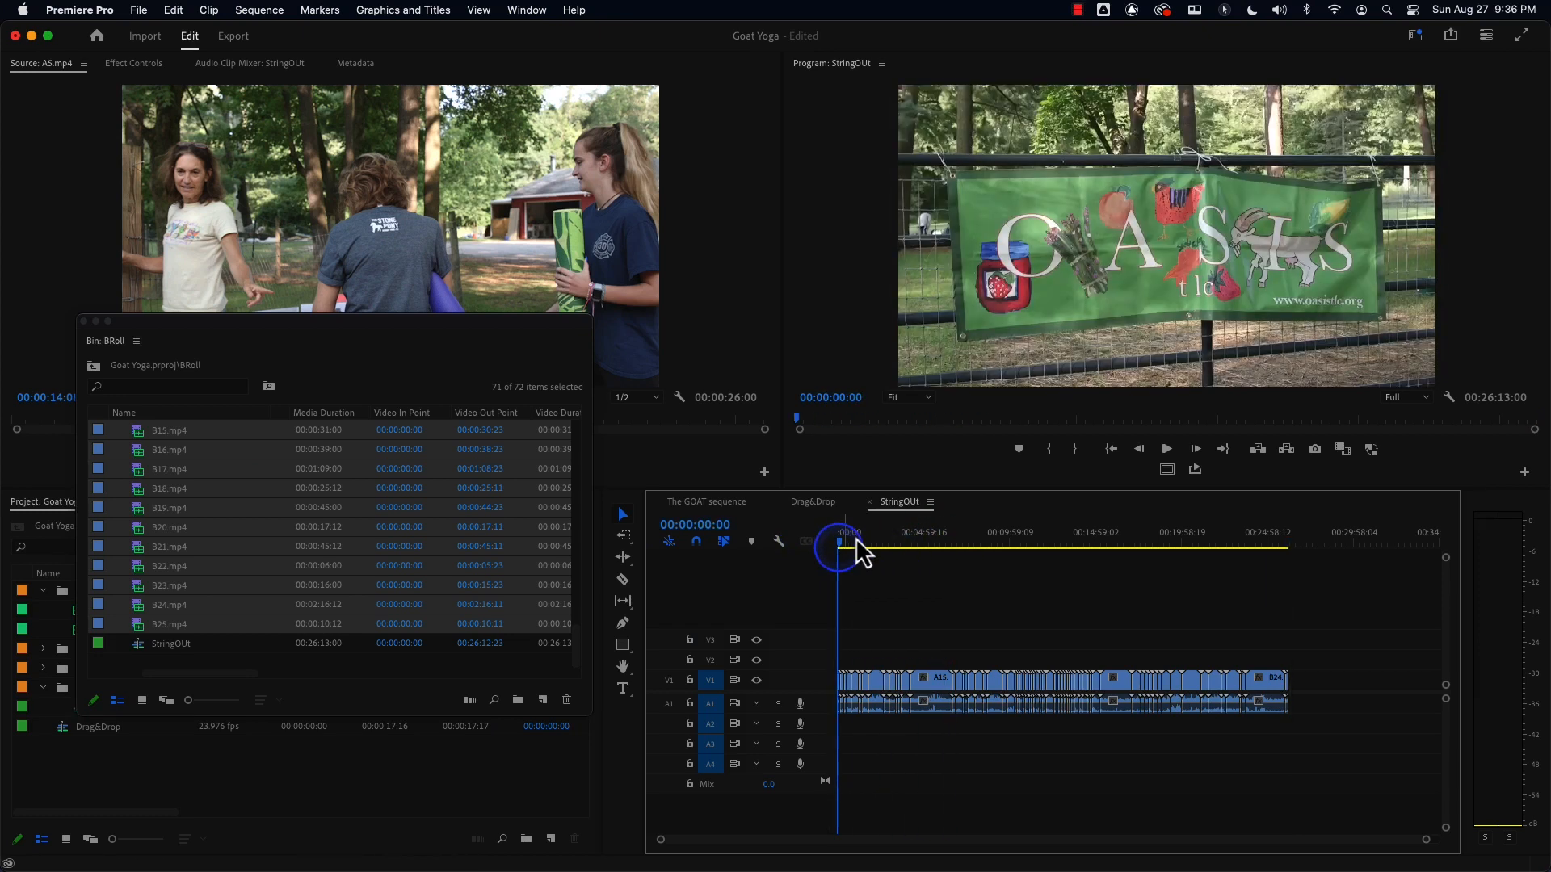
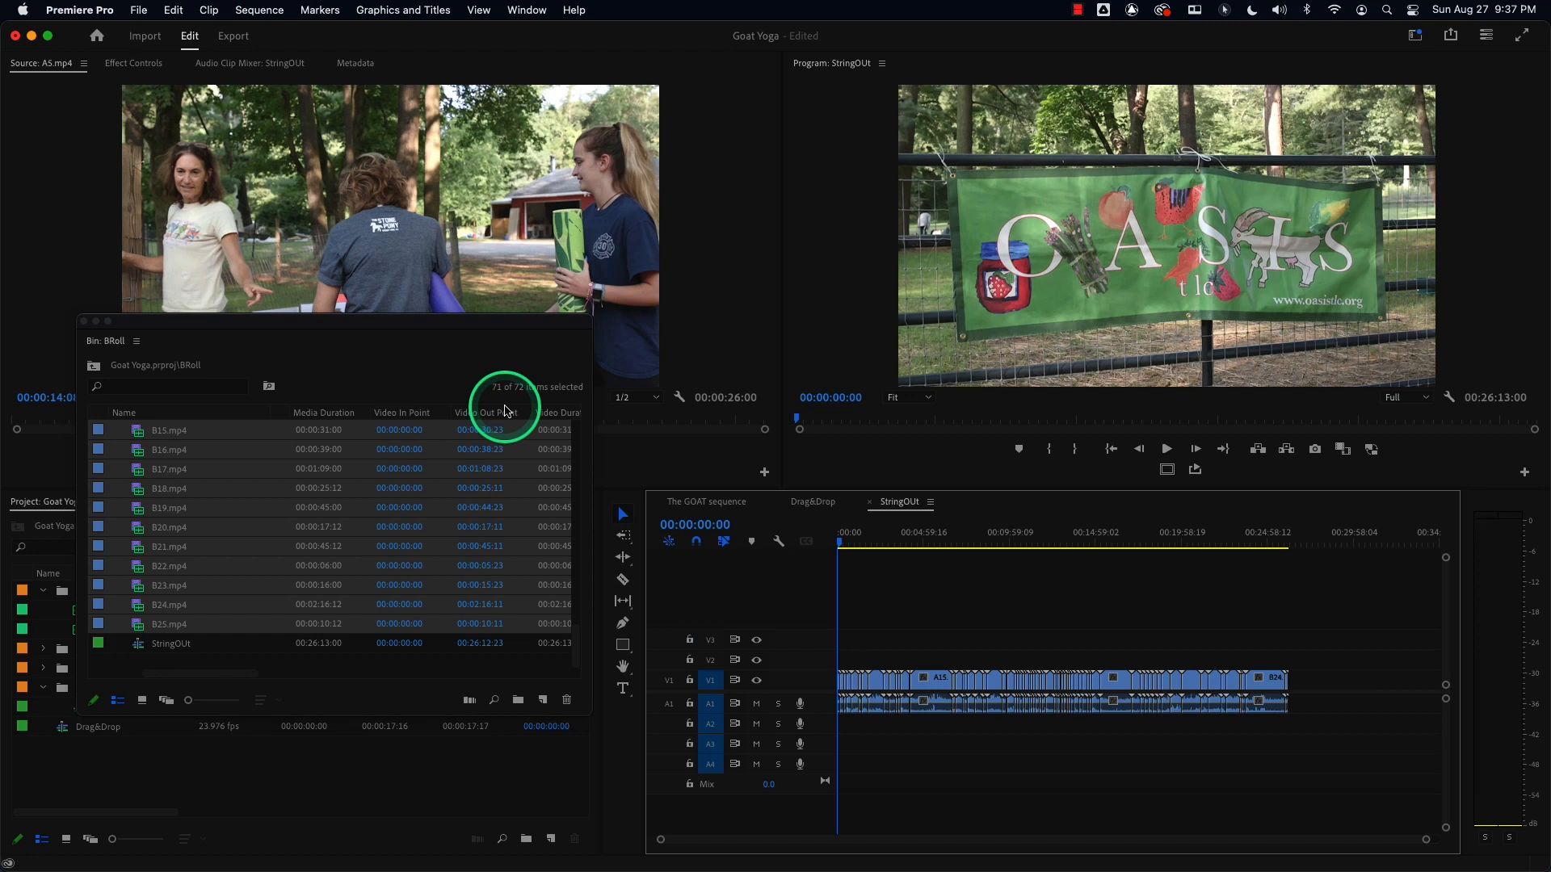
# Create a new sequence named Final Sequence.
pyautogui.moveTo(839, 540); pyautogui.dragTo(804, 543)
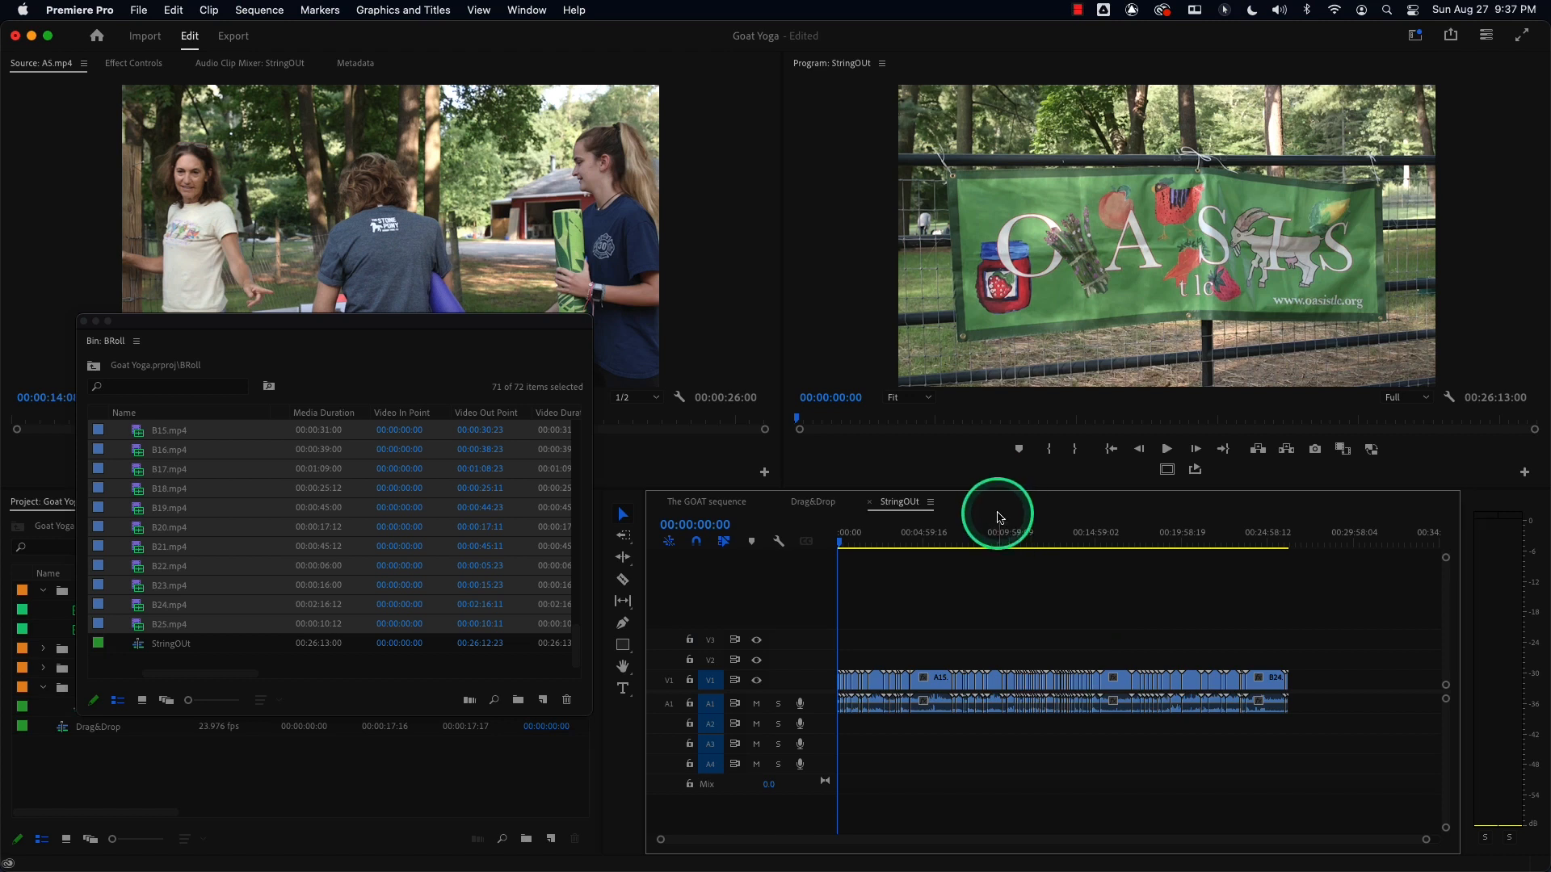
pyautogui.press('super+n')
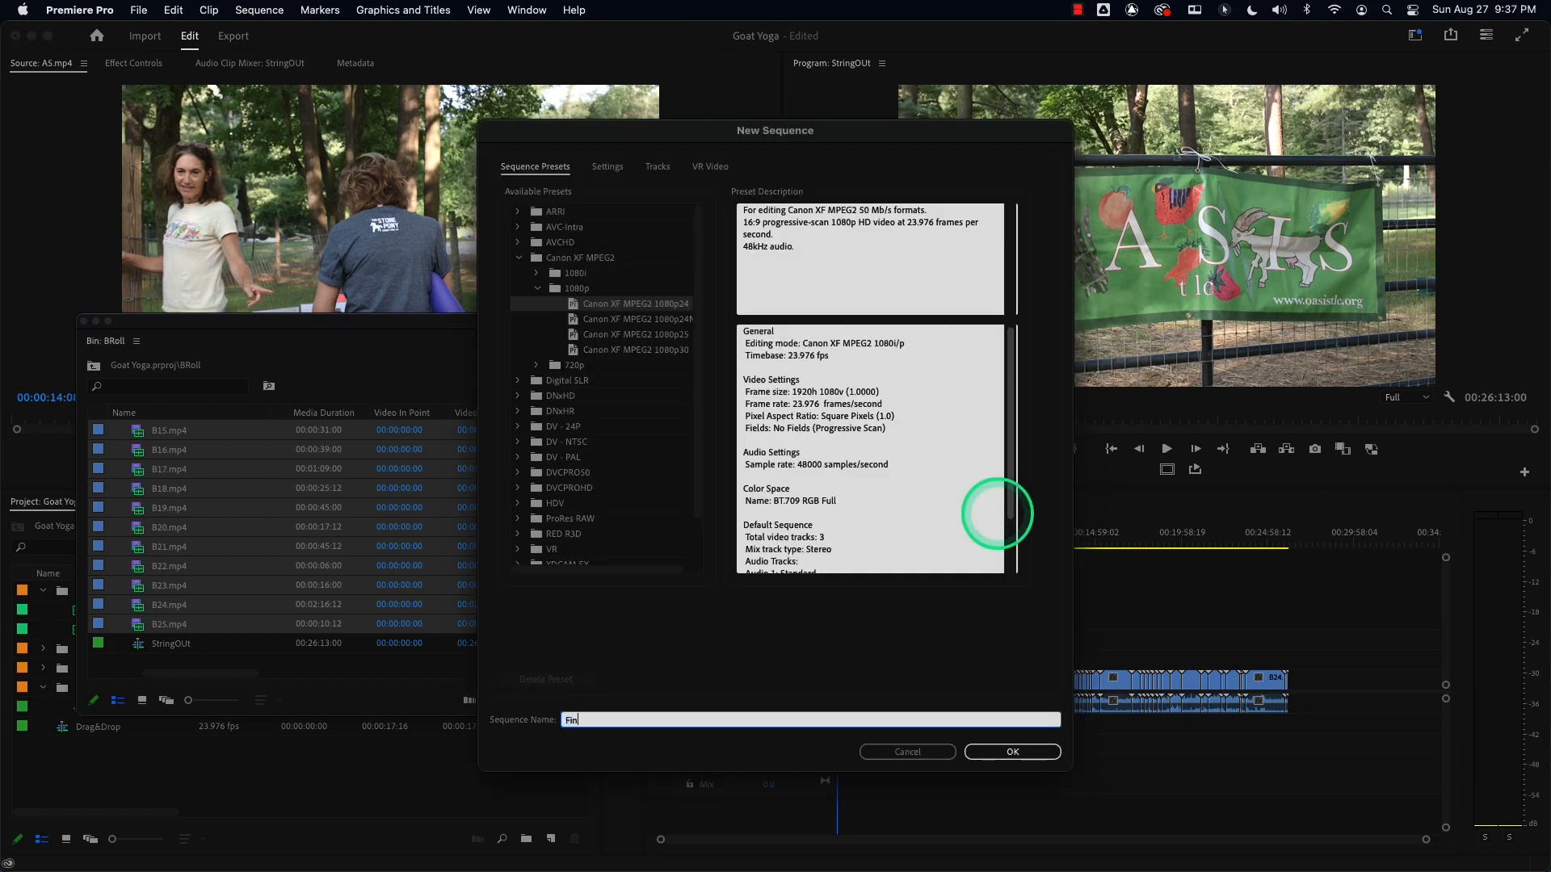
pyautogui.write('Final Sequence')
pyautogui.press('Return')
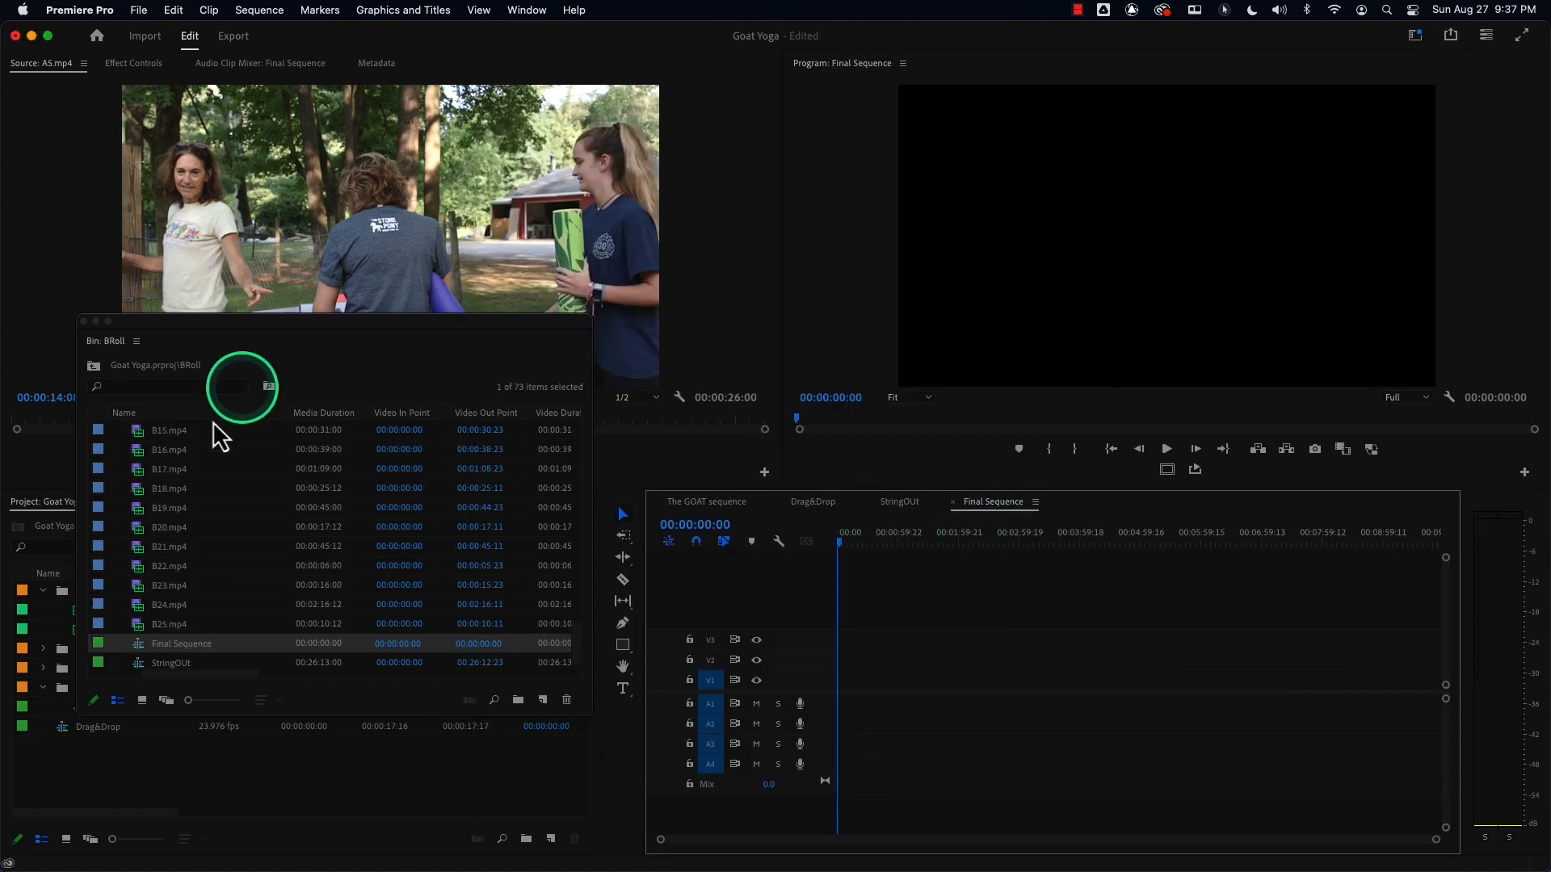
# Load the StringOUt sequence into the Source Monitor and close the floating BRoll bin window.
pyautogui.click(900, 502)
pyautogui.click(993, 504)
pyautogui.click(895, 507)
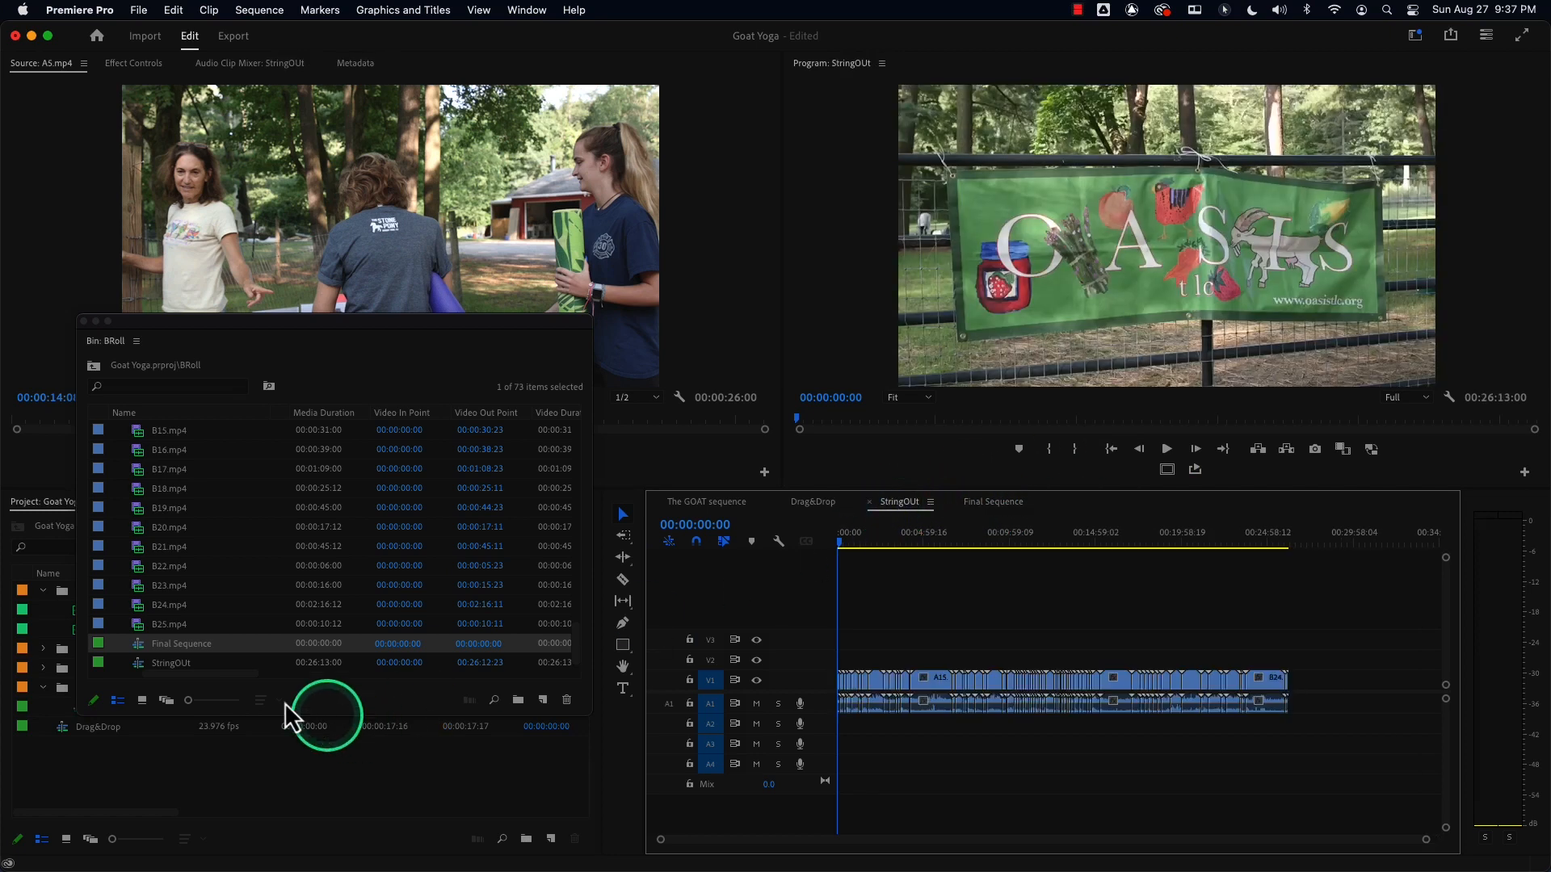
pyautogui.click(131, 662)
pyautogui.moveTo(141, 664); pyautogui.dragTo(242, 247)
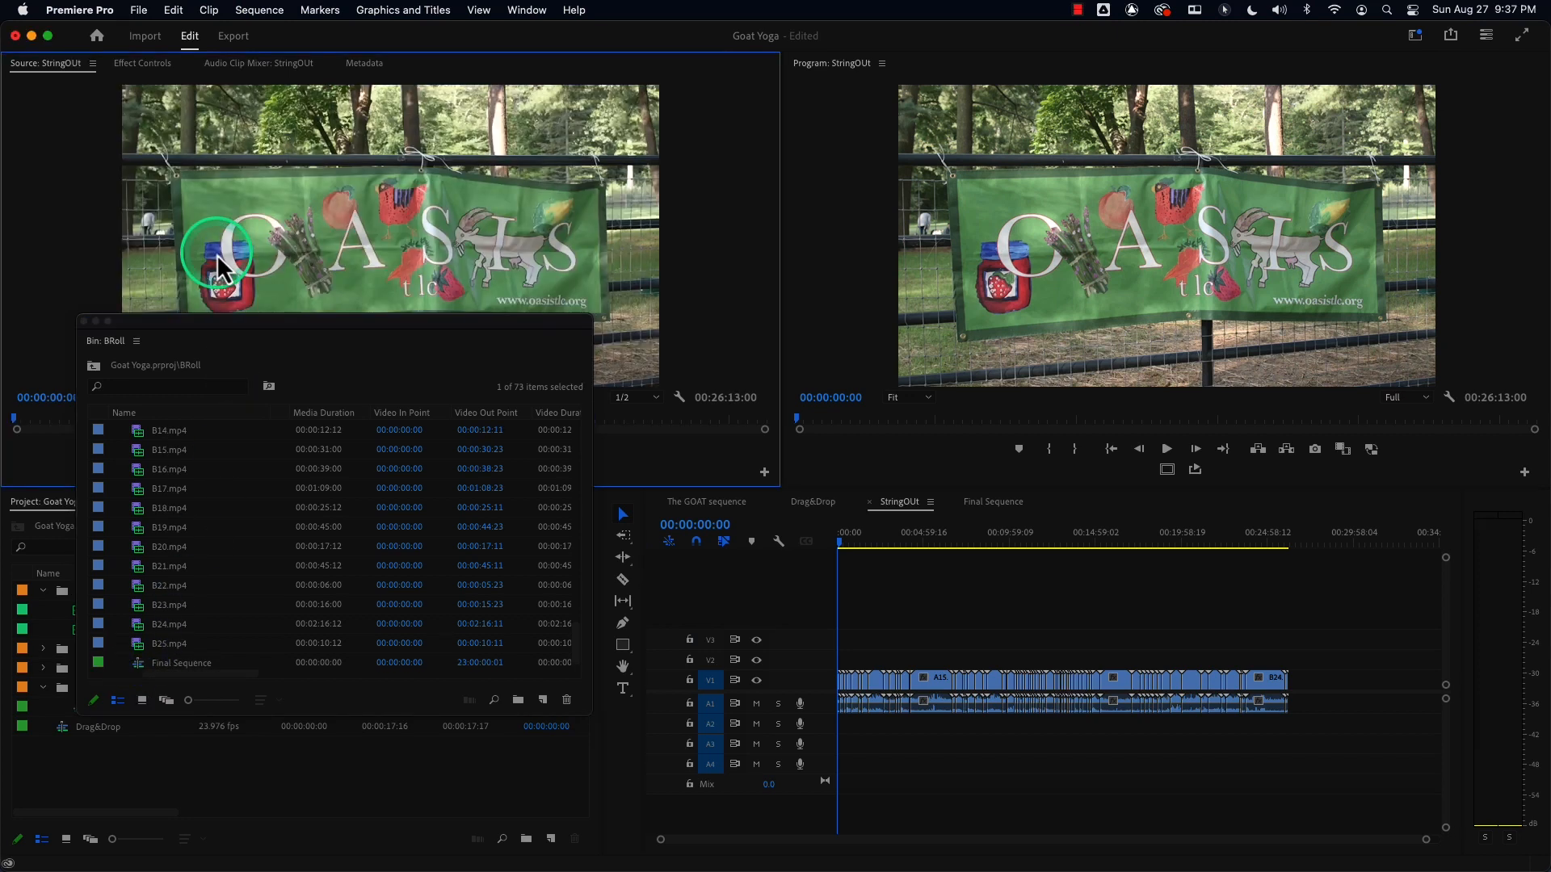
pyautogui.click(83, 321)
# Mark In and Out points on the StringOUt source for a range of about 00:03:29:03.
pyautogui.moveTo(92, 411); pyautogui.dragTo(134, 419)
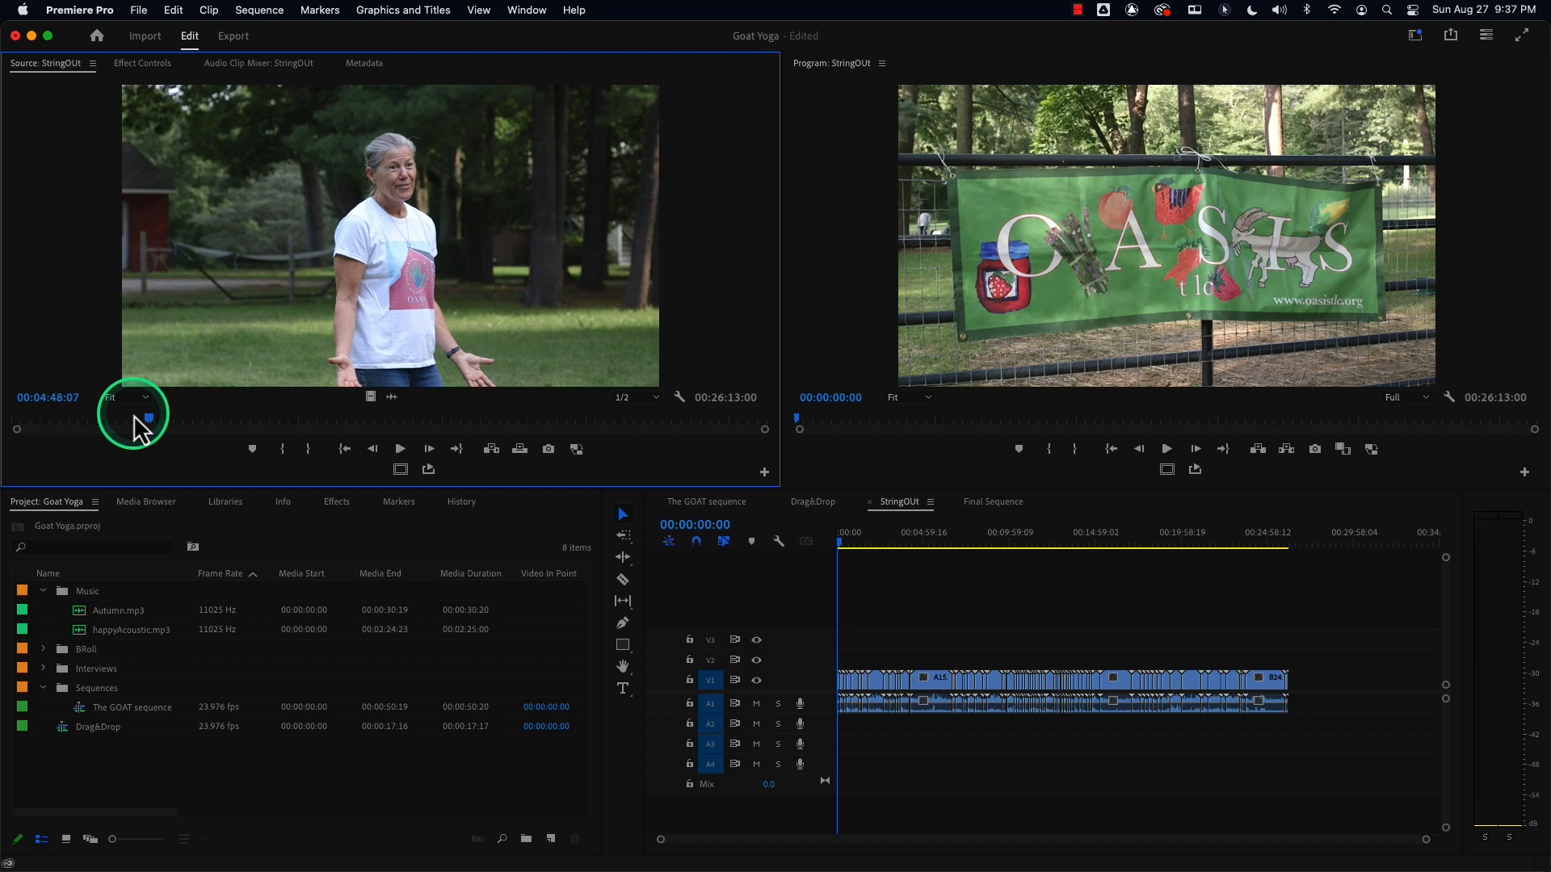
pyautogui.moveTo(134, 419); pyautogui.dragTo(180, 420)
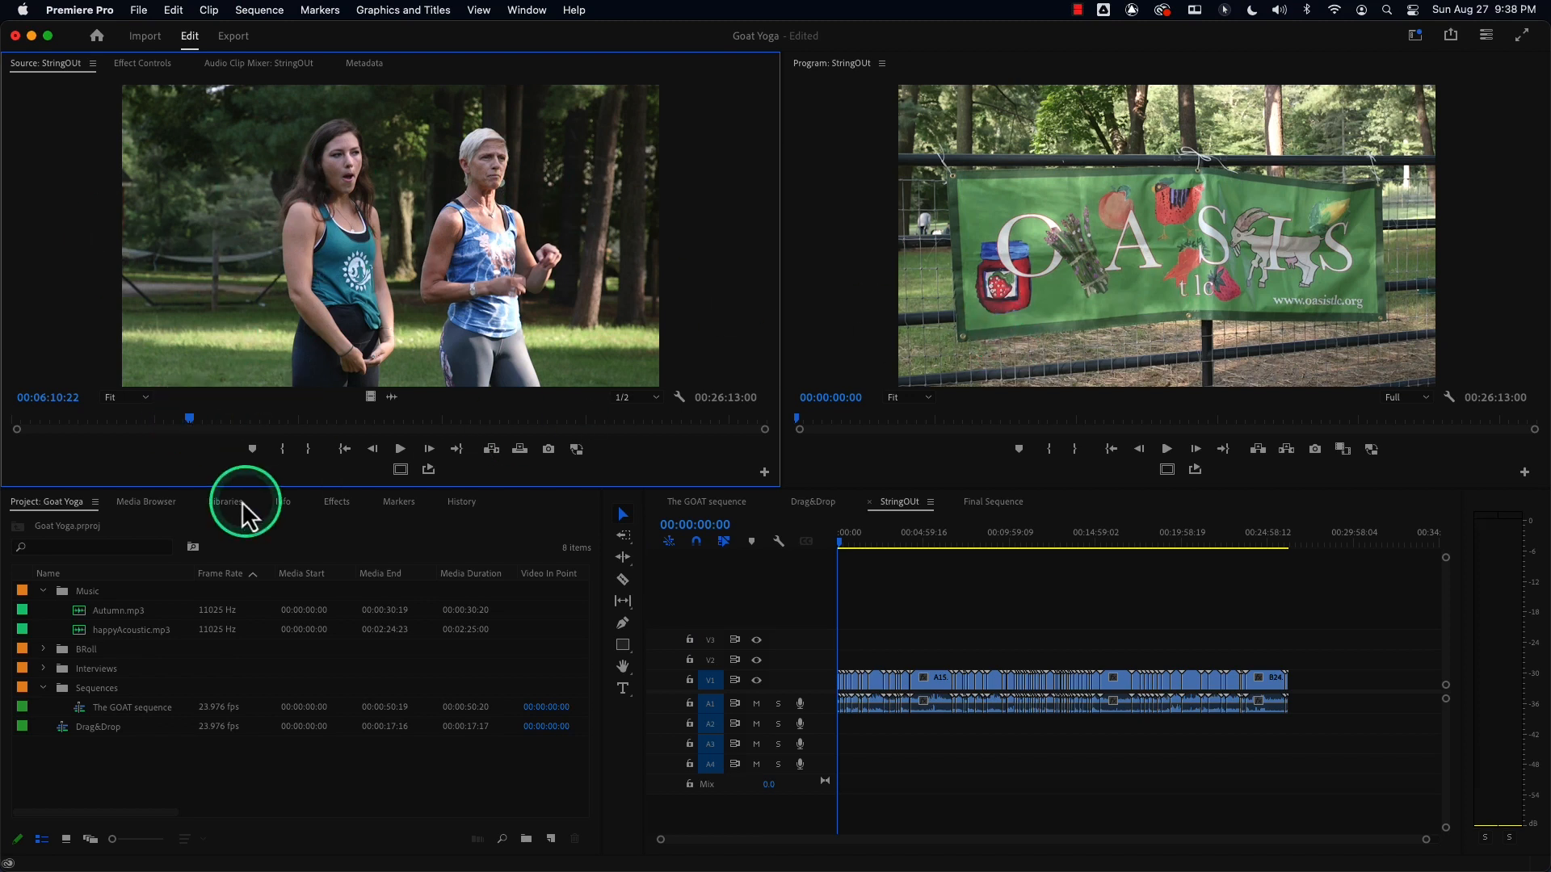
pyautogui.moveTo(189, 418)
pyautogui.mouseDown()
pyautogui.moveTo(554, 405)
pyautogui.moveTo(138, 402)
pyautogui.moveTo(357, 404)
pyautogui.moveTo(193, 423)
pyautogui.mouseUp()
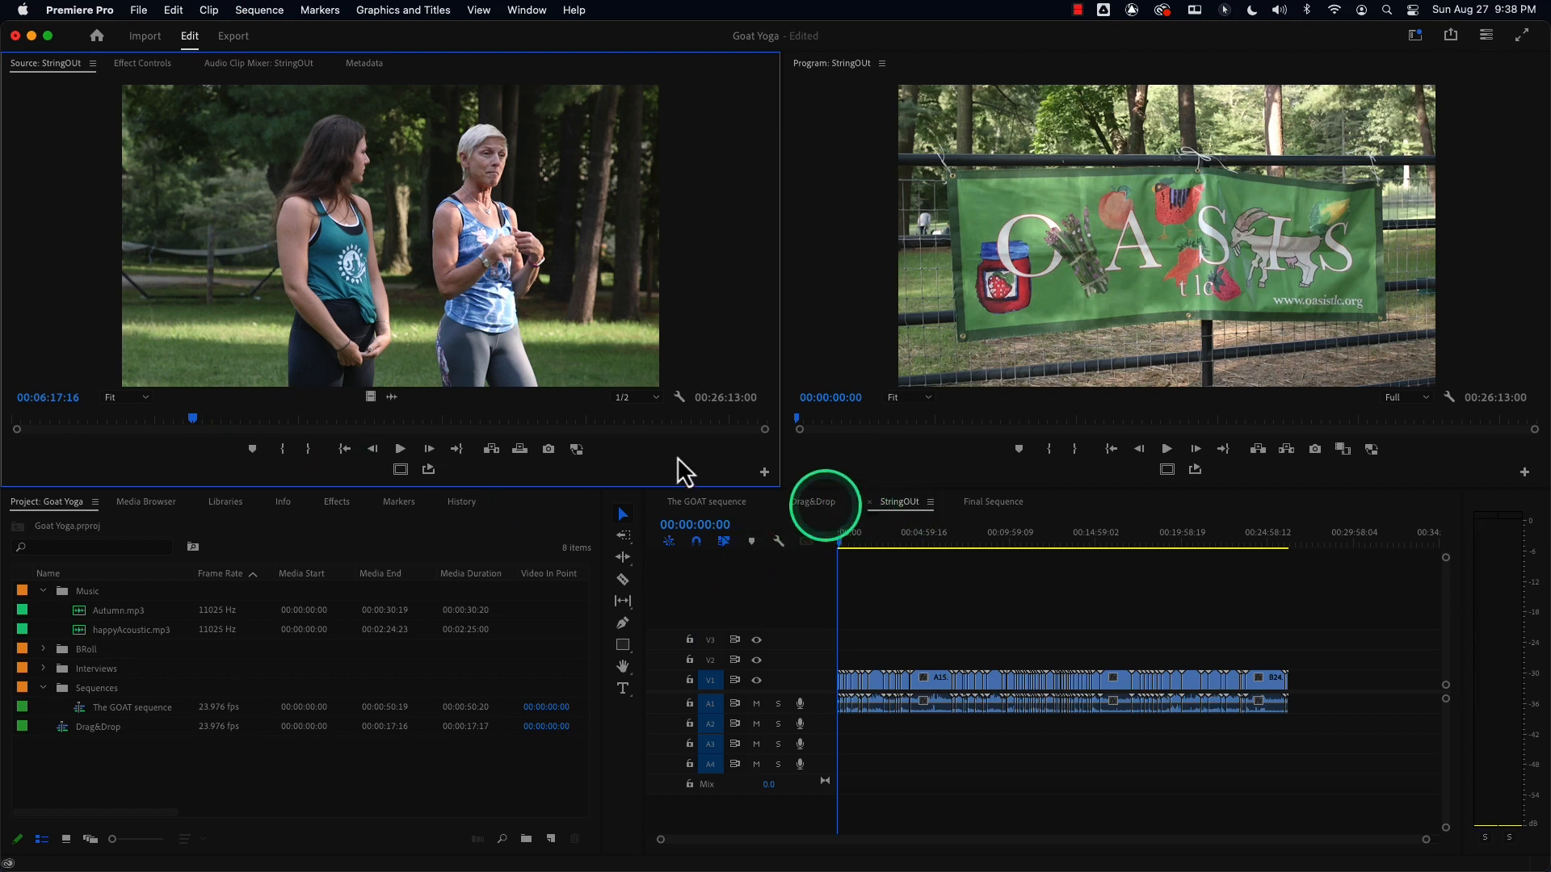
pyautogui.moveTo(178, 417); pyautogui.dragTo(347, 436)
pyautogui.click(993, 501)
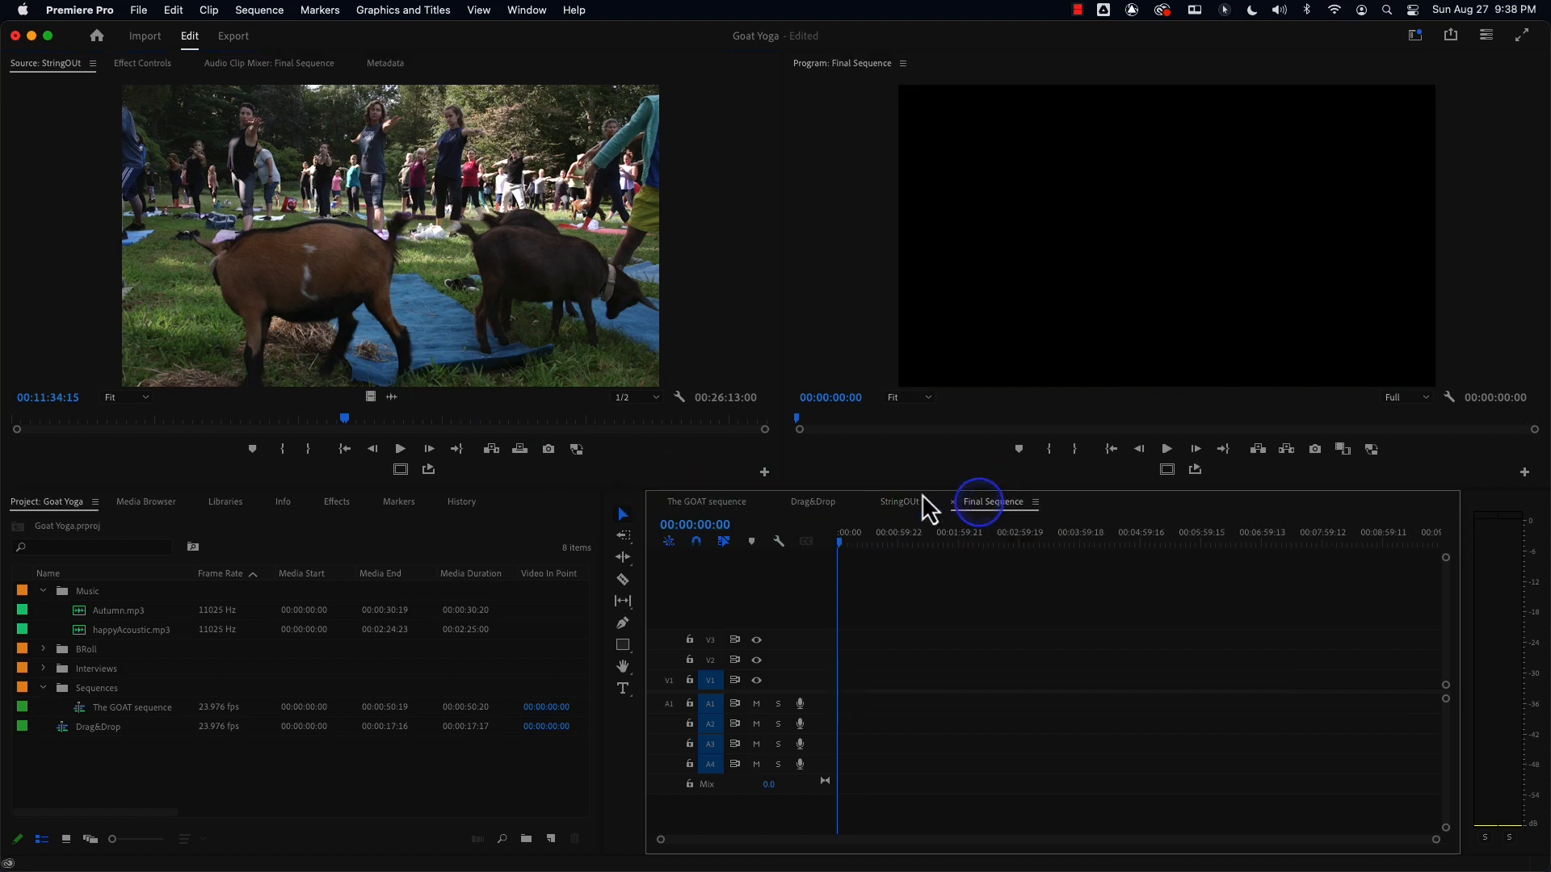
pyautogui.click(354, 418)
pyautogui.moveTo(356, 418); pyautogui.dragTo(434, 418)
pyautogui.press('i')
pyautogui.press('o')
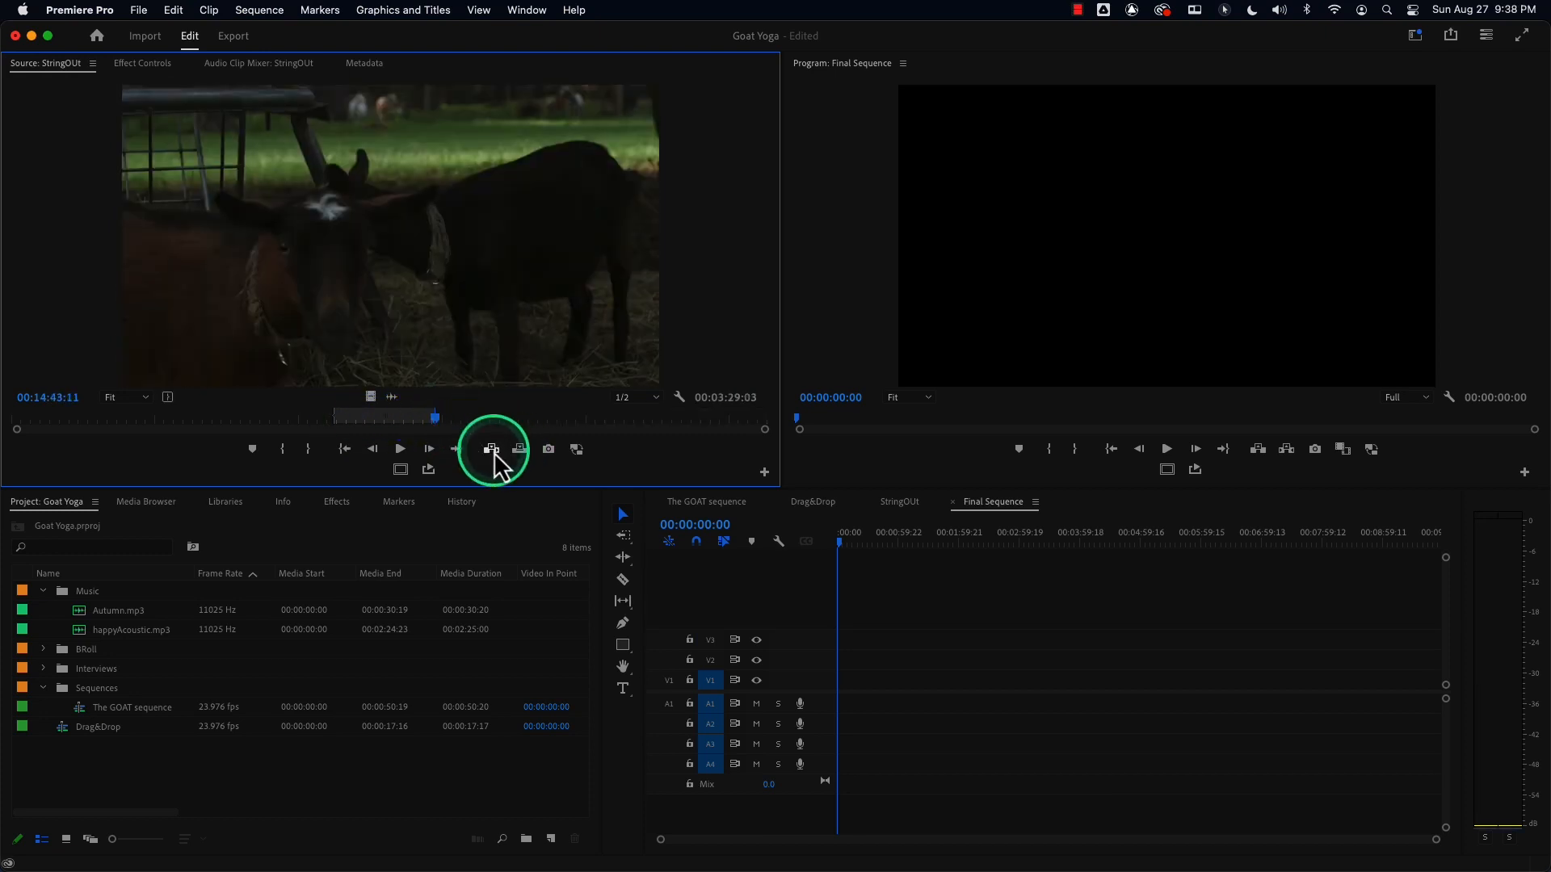
pyautogui.moveTo(398, 270); pyautogui.dragTo(443, 433)
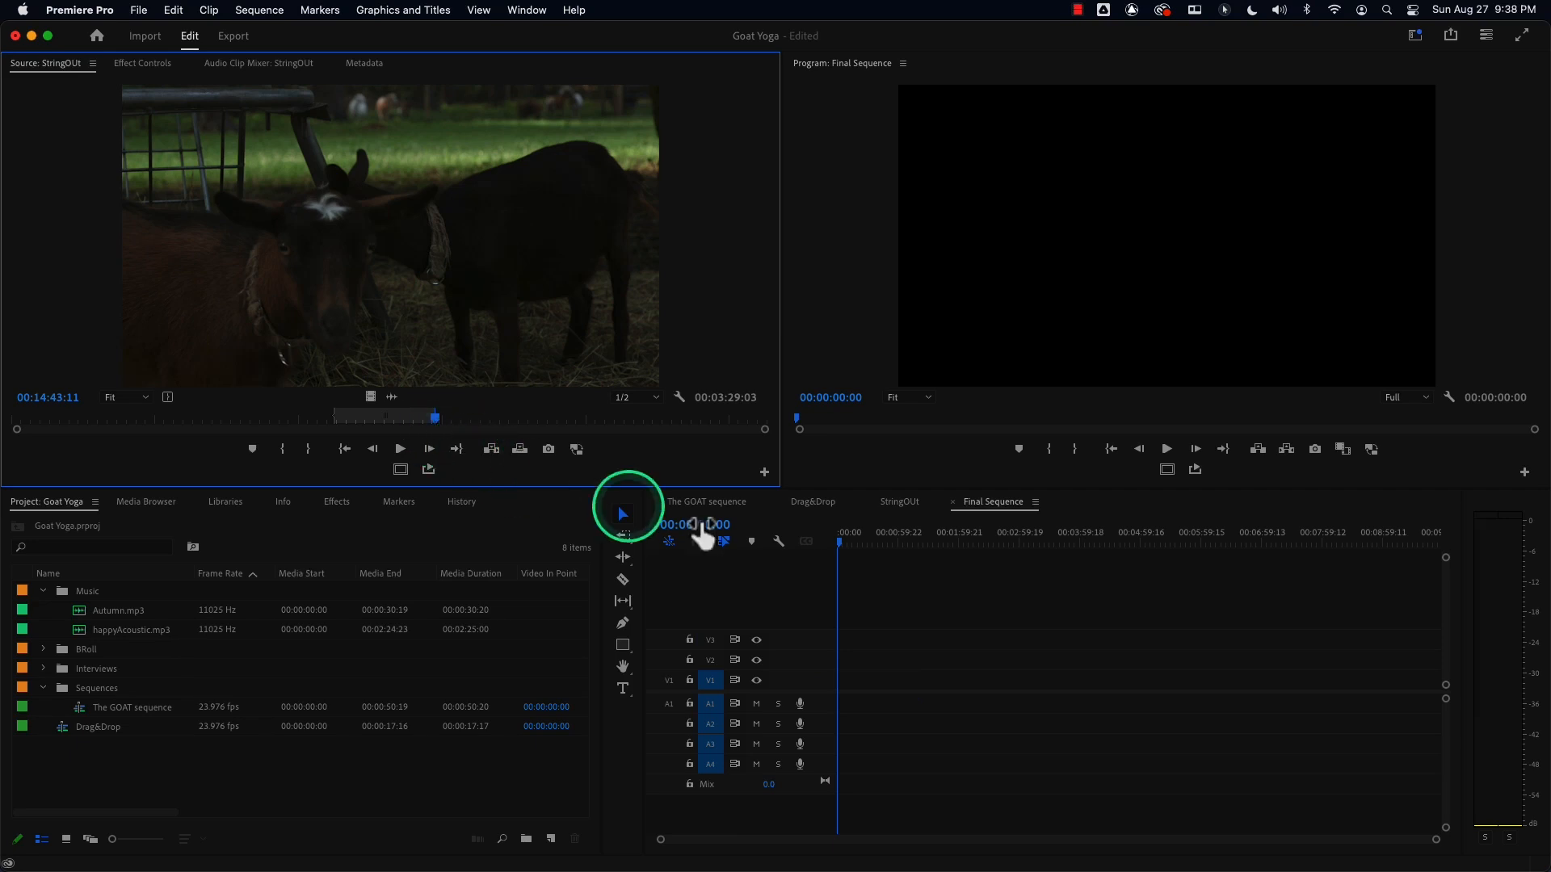
pyautogui.click(841, 545)
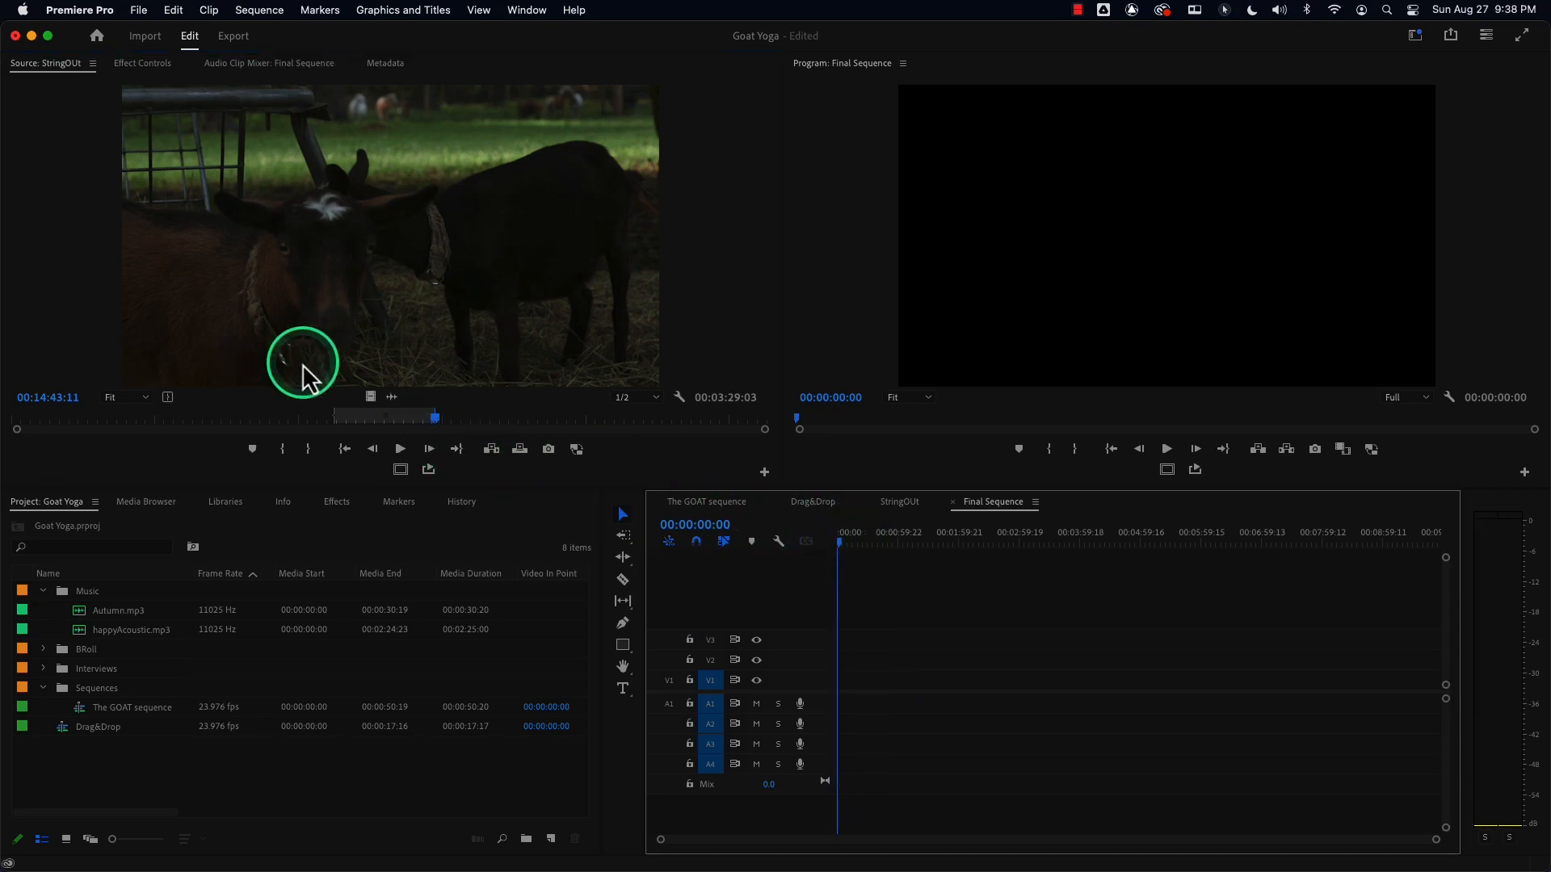
pyautogui.click(370, 419)
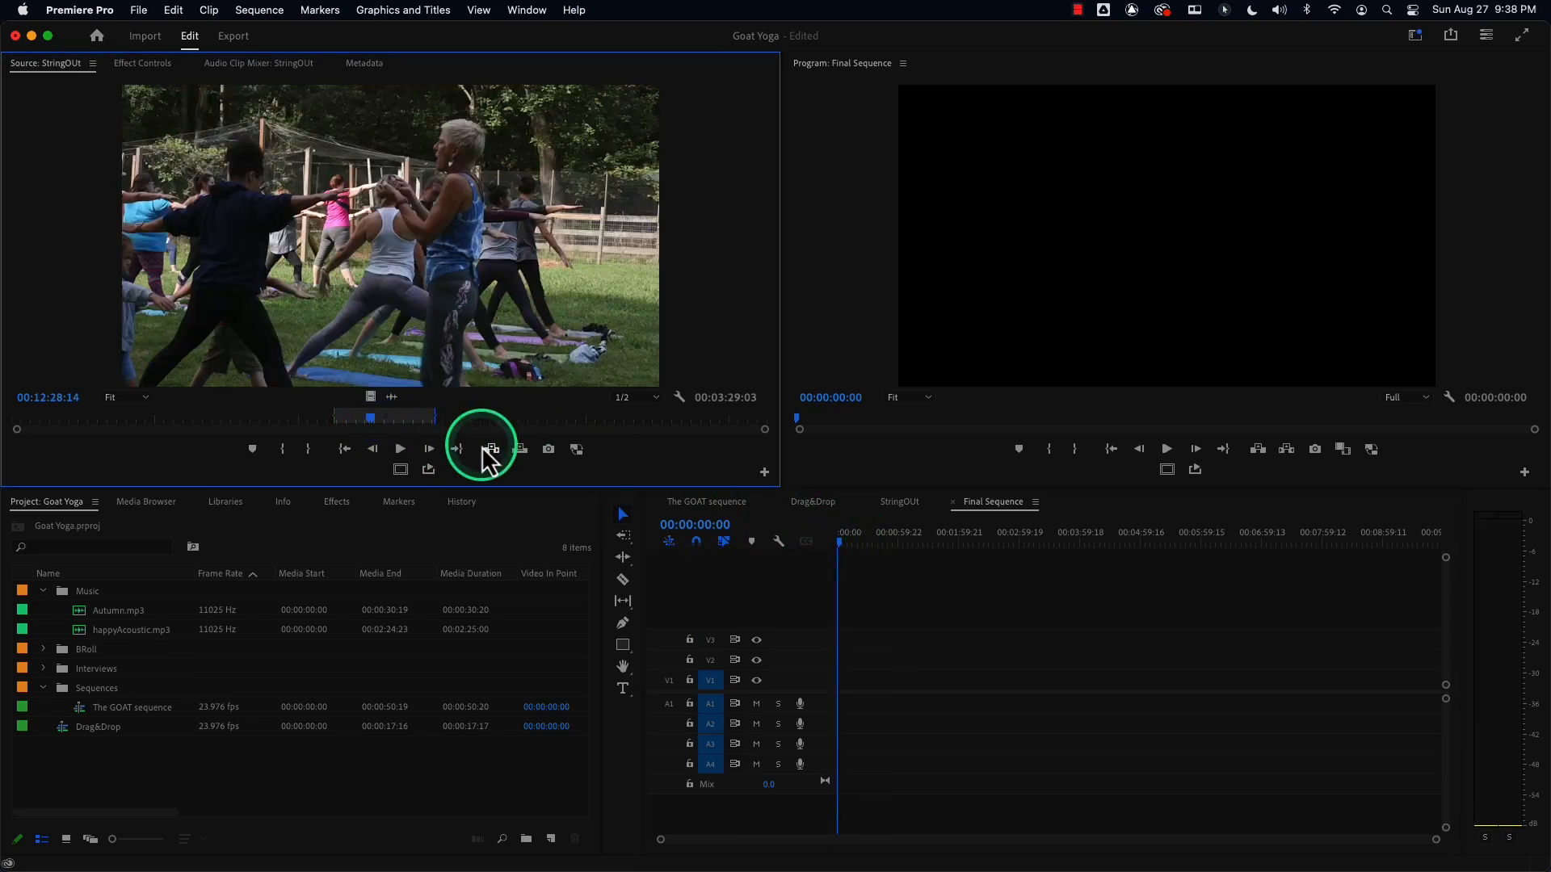
pyautogui.click(892, 560)
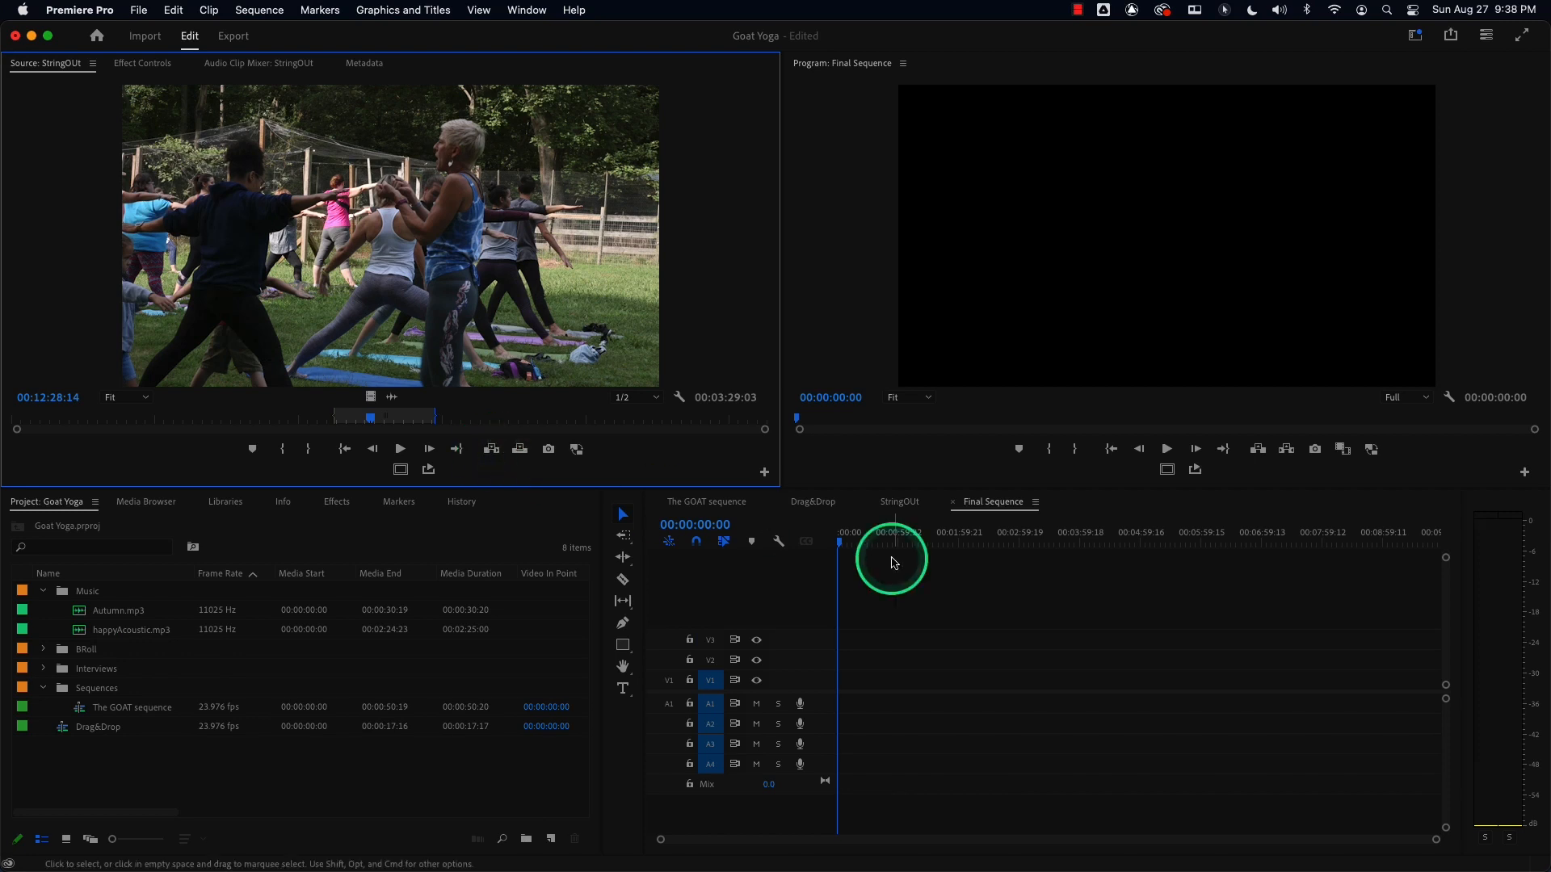
pyautogui.moveTo(843, 544); pyautogui.dragTo(810, 547)
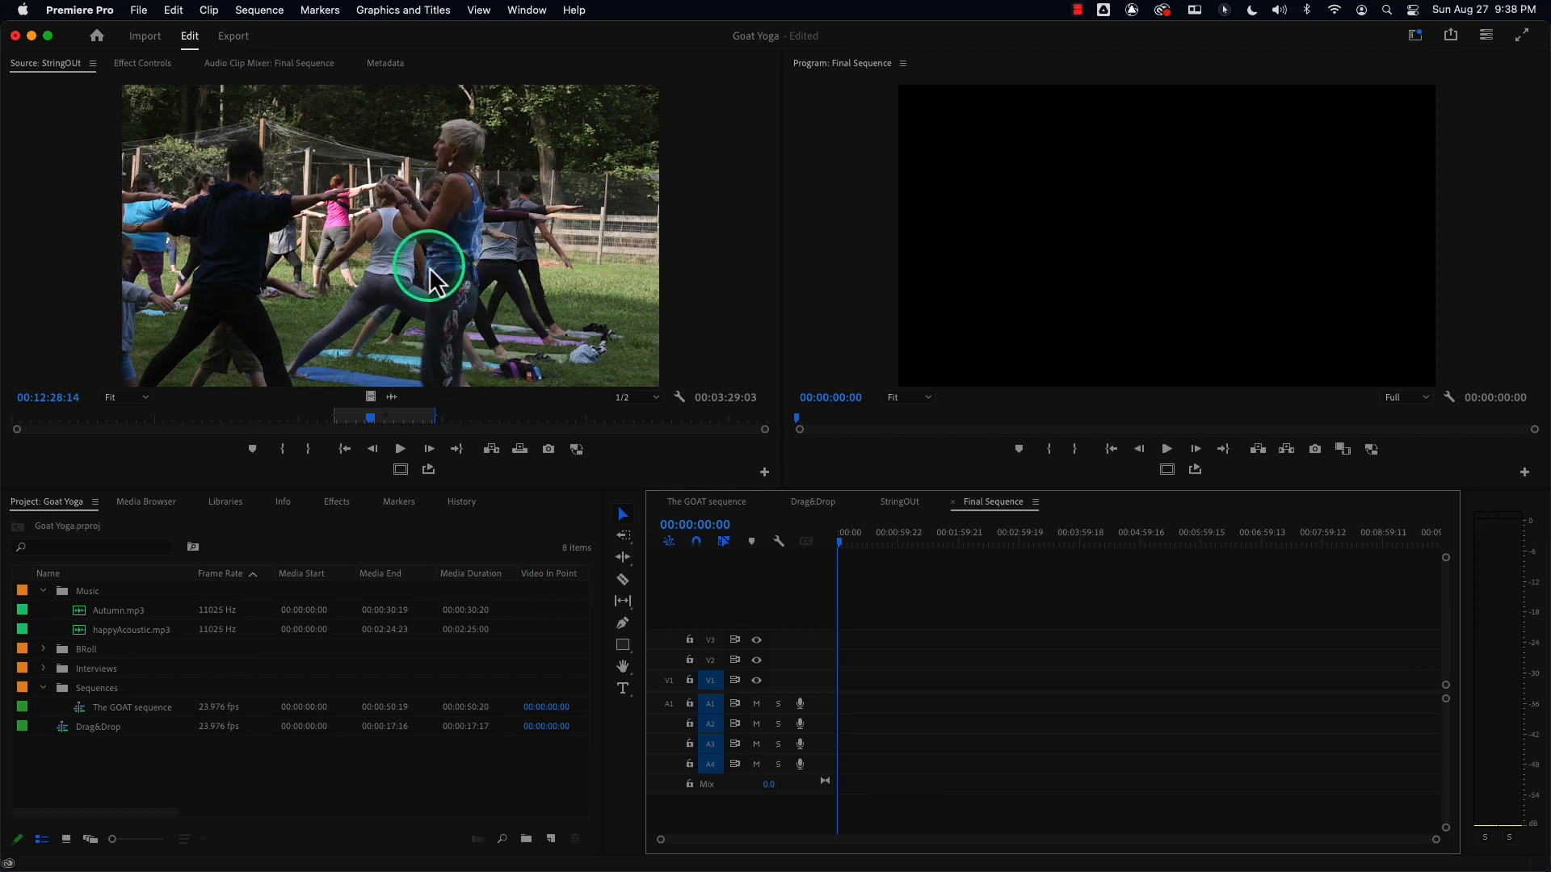
# Try placing the marked StringOUt range on Final Sequence's V1 track, then delete the placed clip.
pyautogui.moveTo(429, 275); pyautogui.dragTo(398, 409)
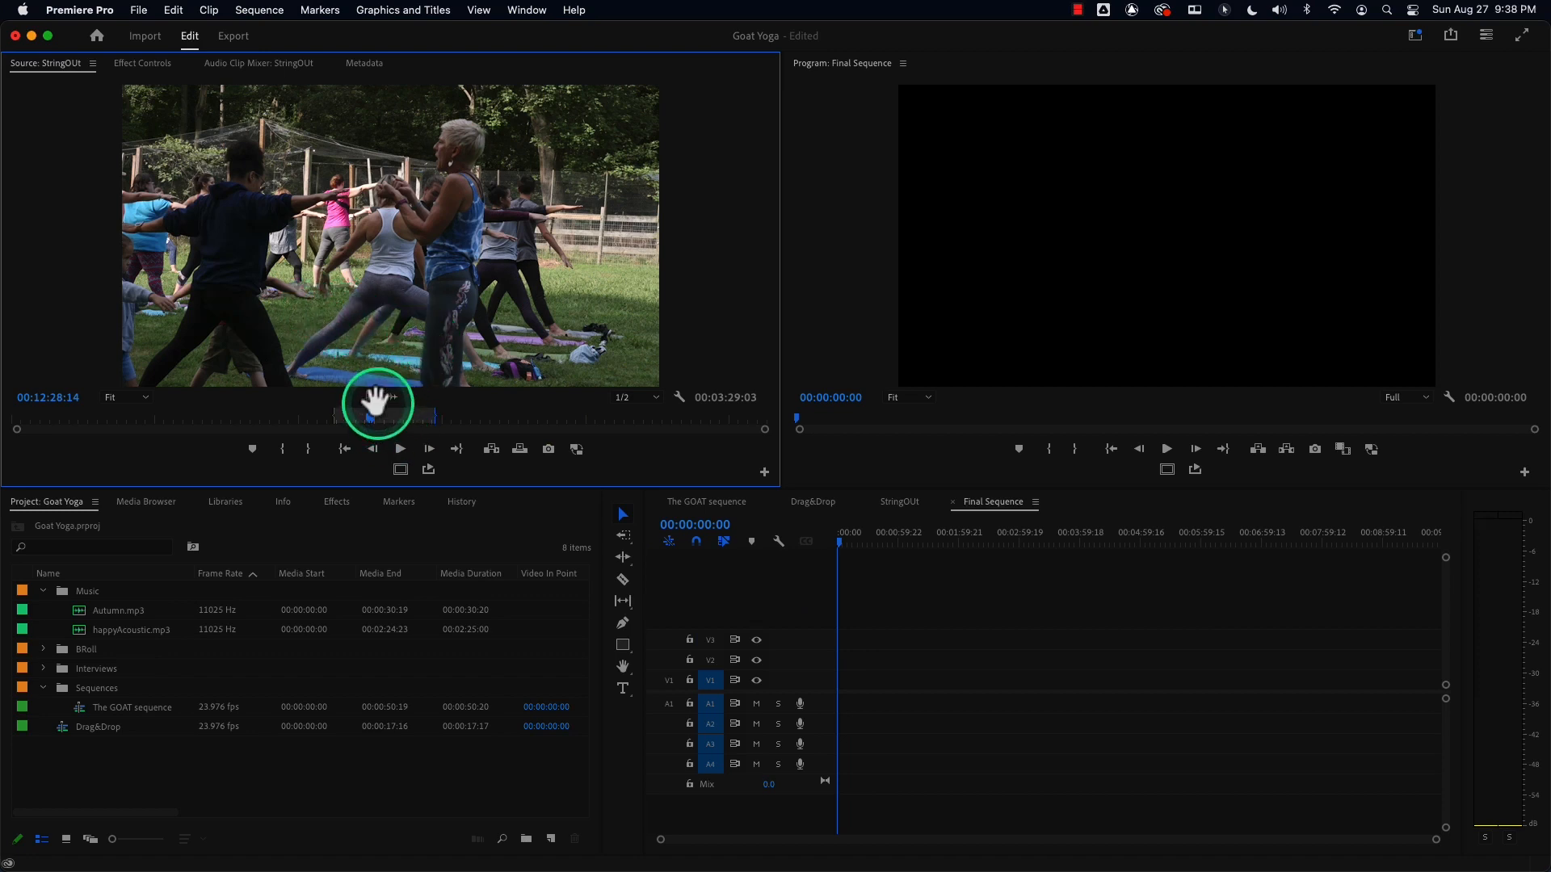
pyautogui.click(669, 682)
pyautogui.click(669, 701)
pyautogui.moveTo(449, 318); pyautogui.dragTo(834, 702)
pyautogui.click(923, 630)
pyautogui.click(908, 680)
pyautogui.doubleClick(908, 681)
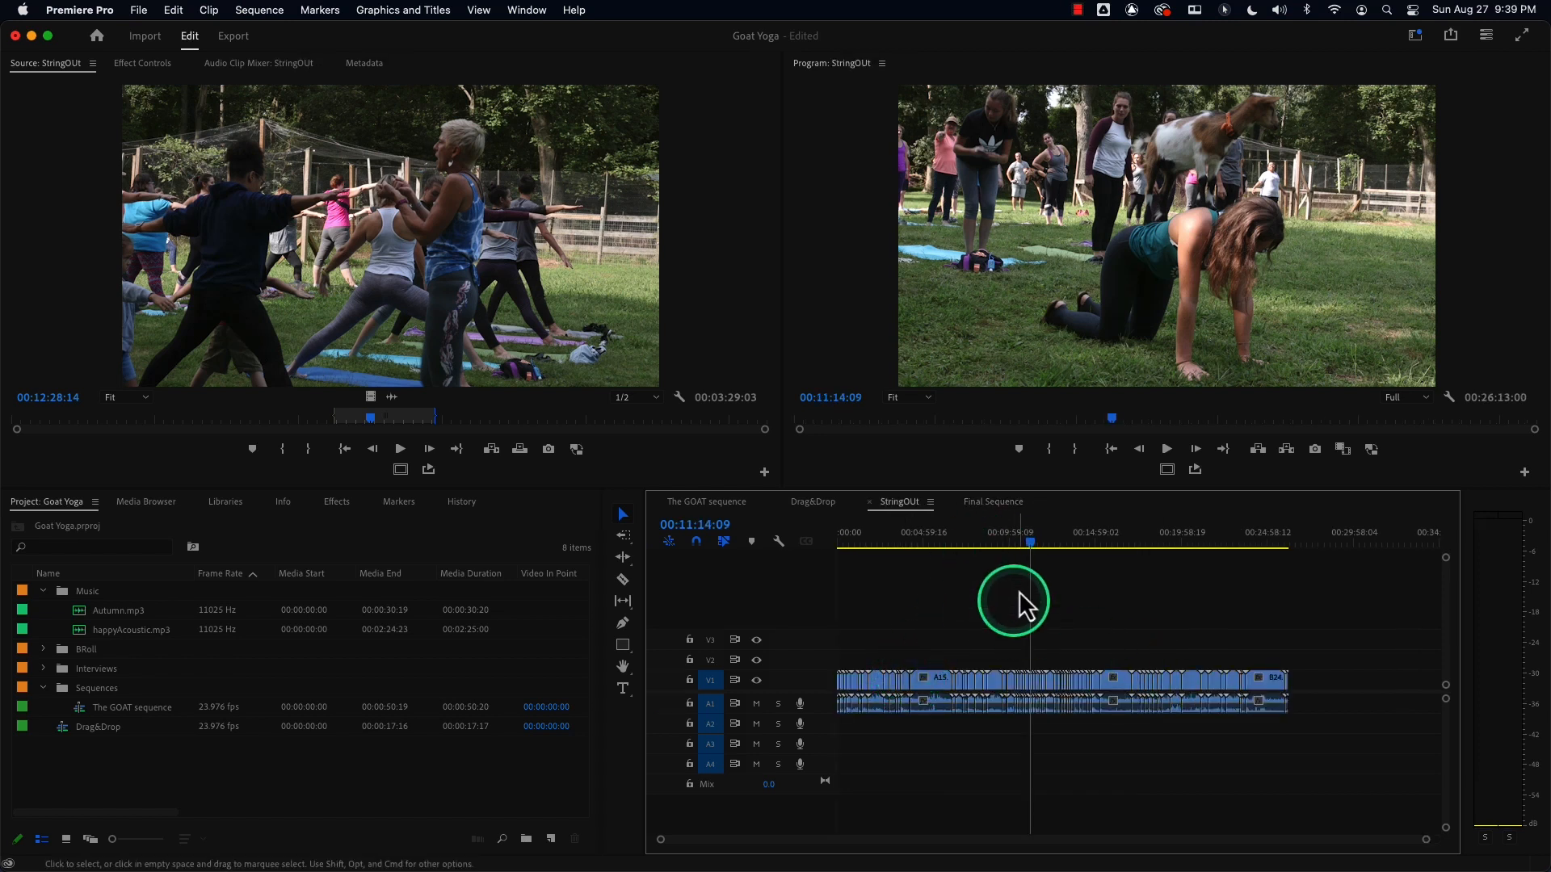
pyautogui.click(992, 501)
pyautogui.click(920, 693)
pyautogui.press('Delete')
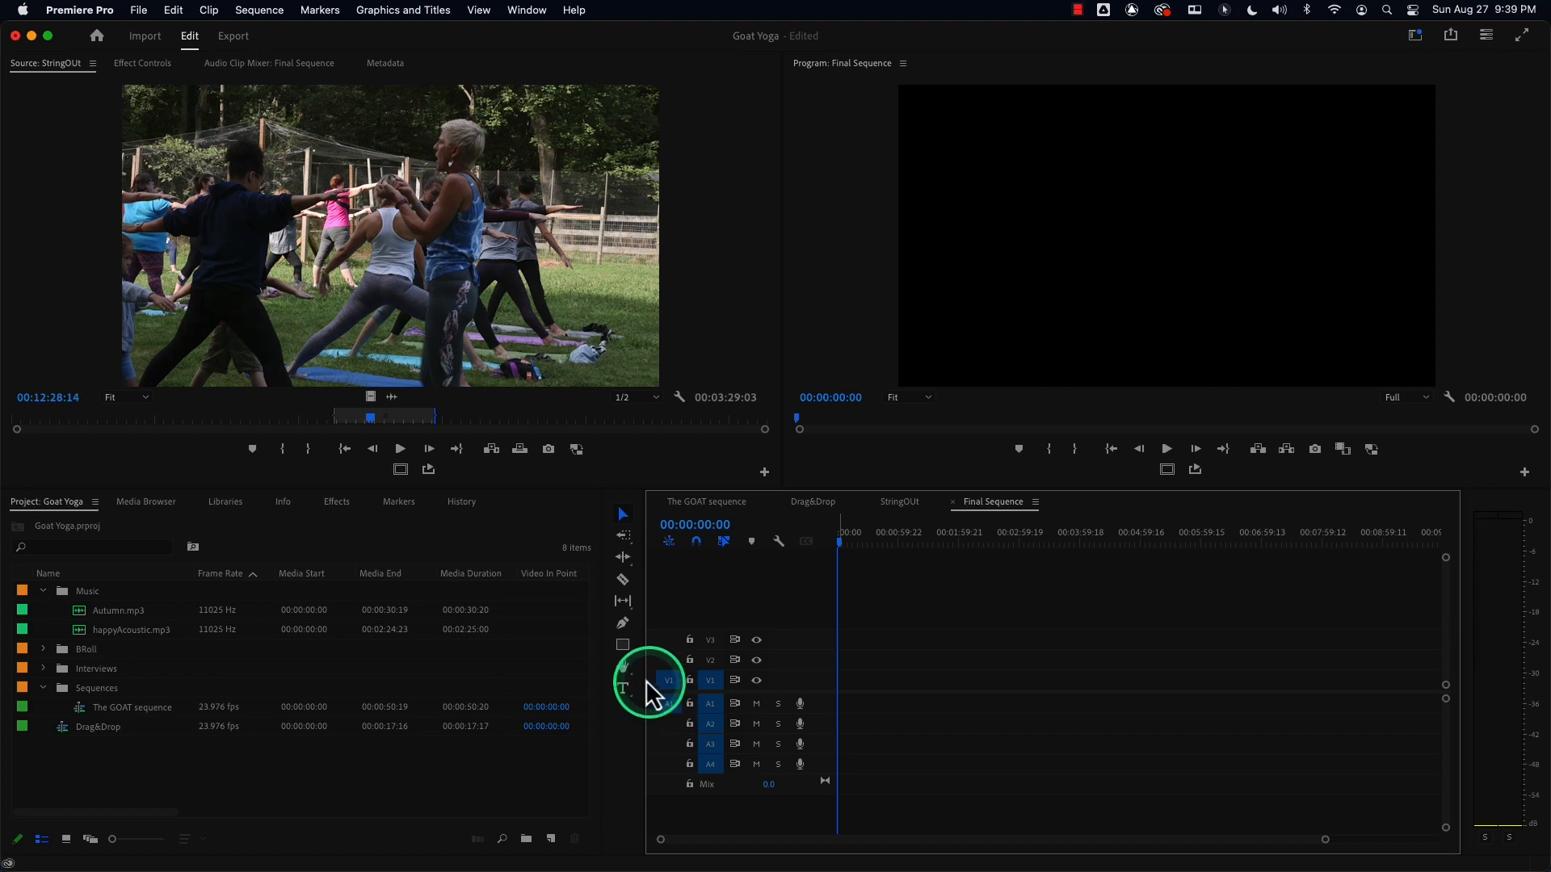
pyautogui.moveTo(371, 418); pyautogui.dragTo(373, 417)
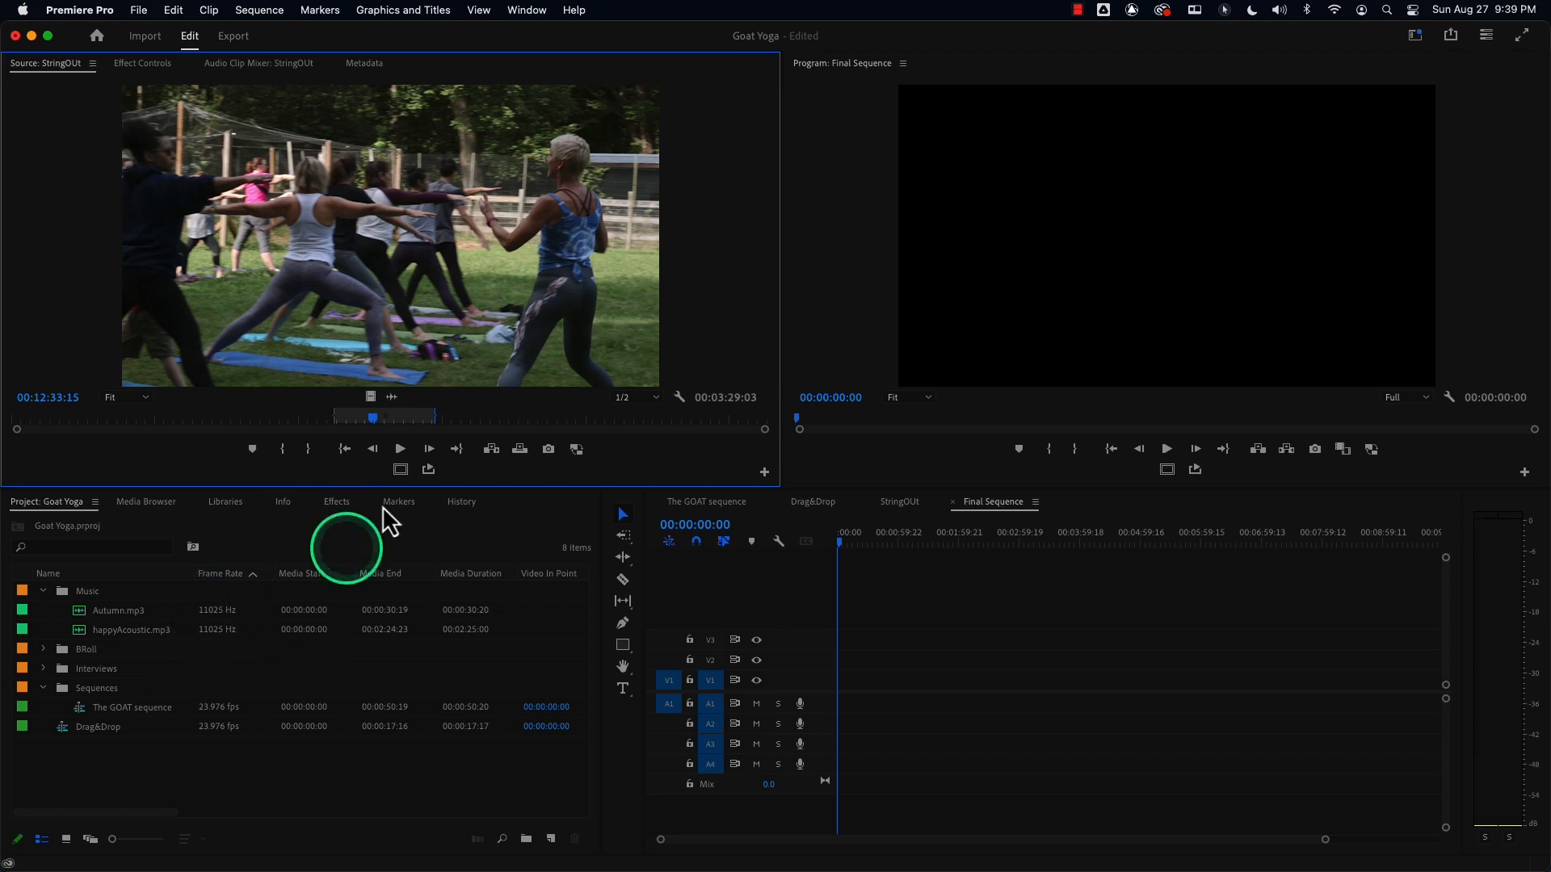
pyautogui.moveTo(374, 418)
pyautogui.mouseDown()
pyautogui.moveTo(353, 417)
pyautogui.moveTo(397, 420)
pyautogui.moveTo(349, 419)
pyautogui.moveTo(395, 419)
pyautogui.mouseUp()
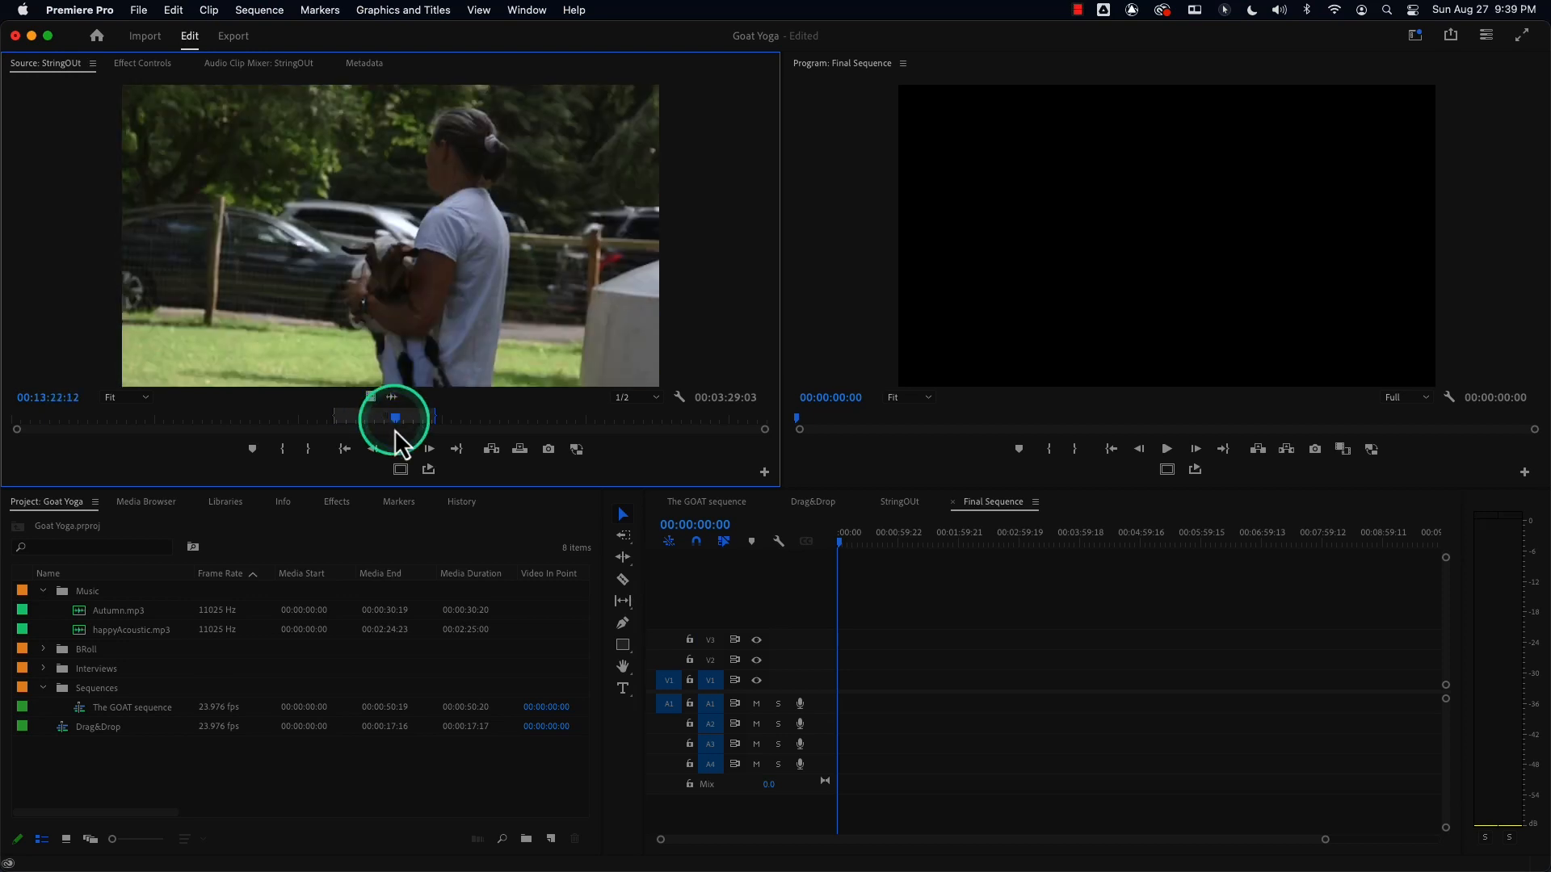
pyautogui.click(844, 541)
pyautogui.moveTo(845, 547); pyautogui.dragTo(820, 547)
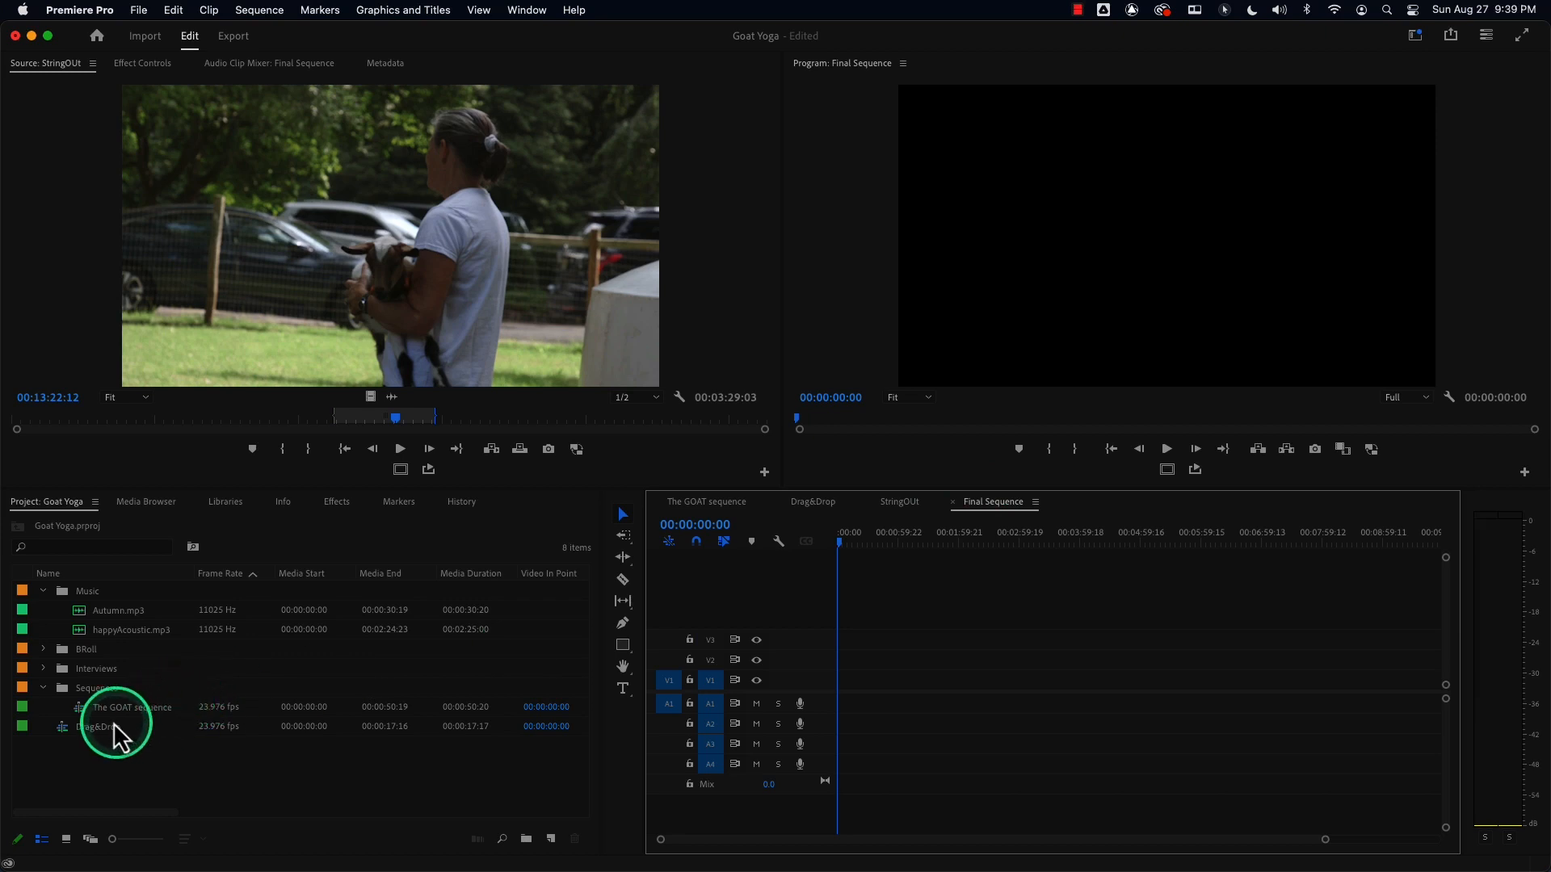
# Move the StringOUt and Final Sequence sequences from the BRoll bin into the Sequences folder.
pyautogui.click(206, 771)
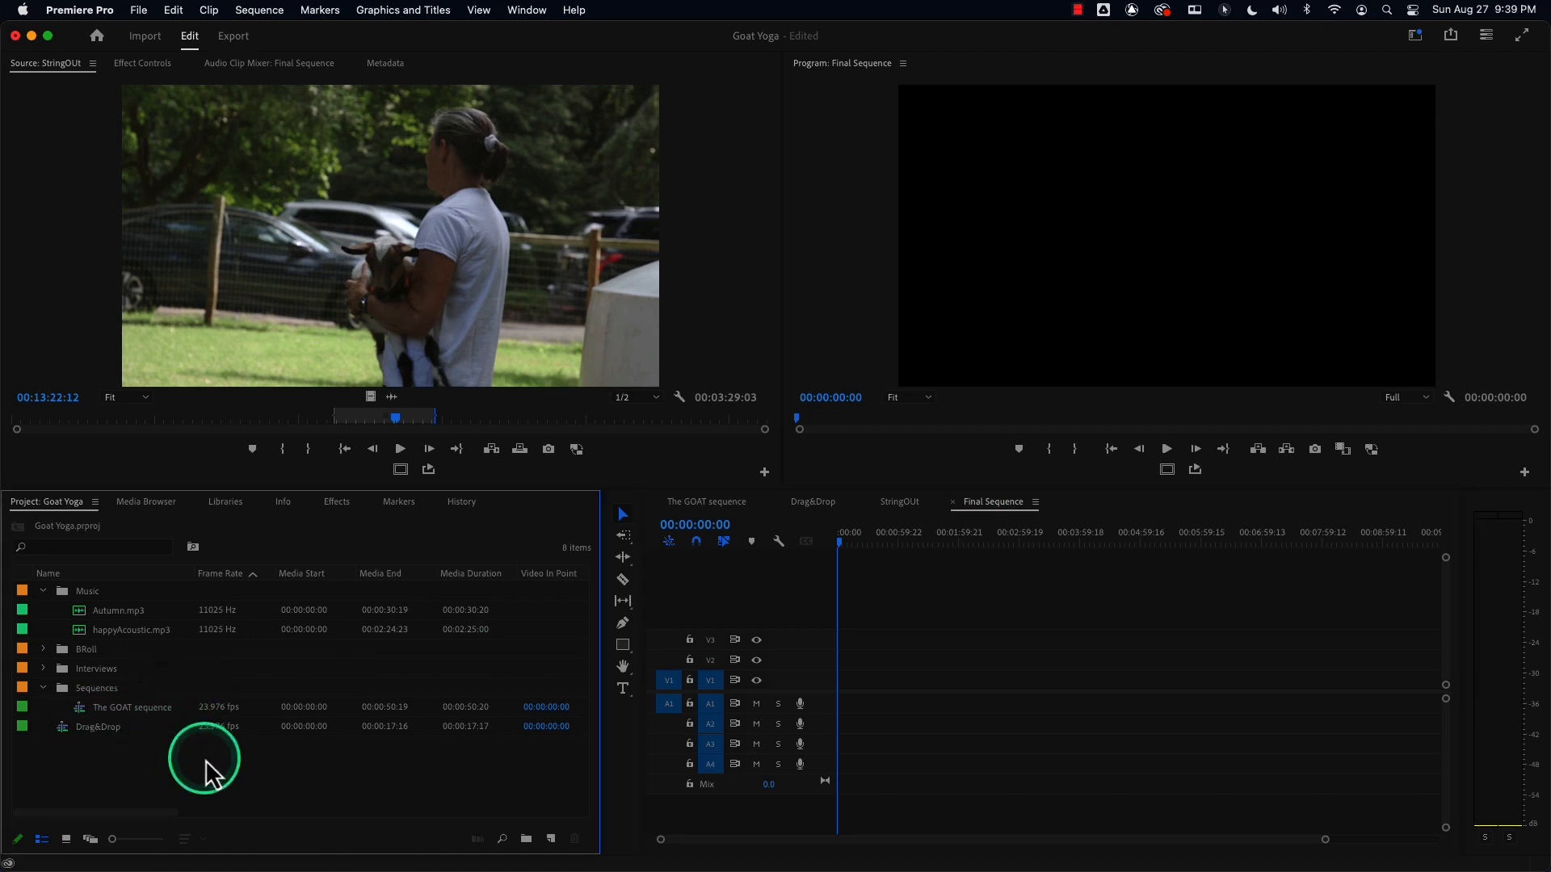
pyautogui.doubleClick(61, 651)
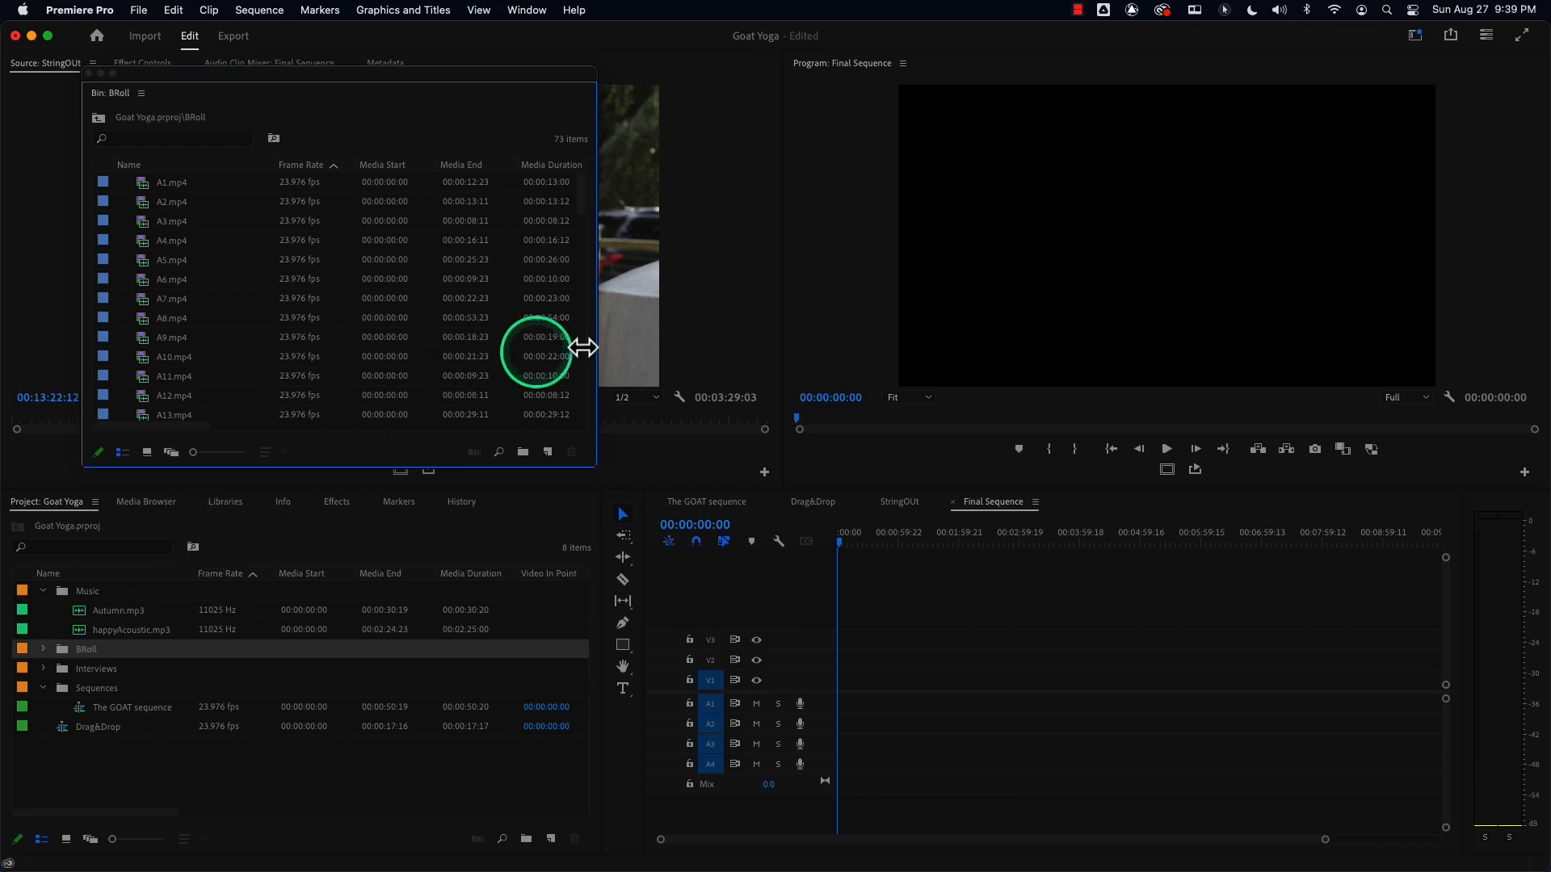
pyautogui.click(583, 335)
pyautogui.click(584, 336)
pyautogui.moveTo(581, 296); pyautogui.dragTo(592, 450)
pyautogui.moveTo(196, 397); pyautogui.dragTo(201, 768)
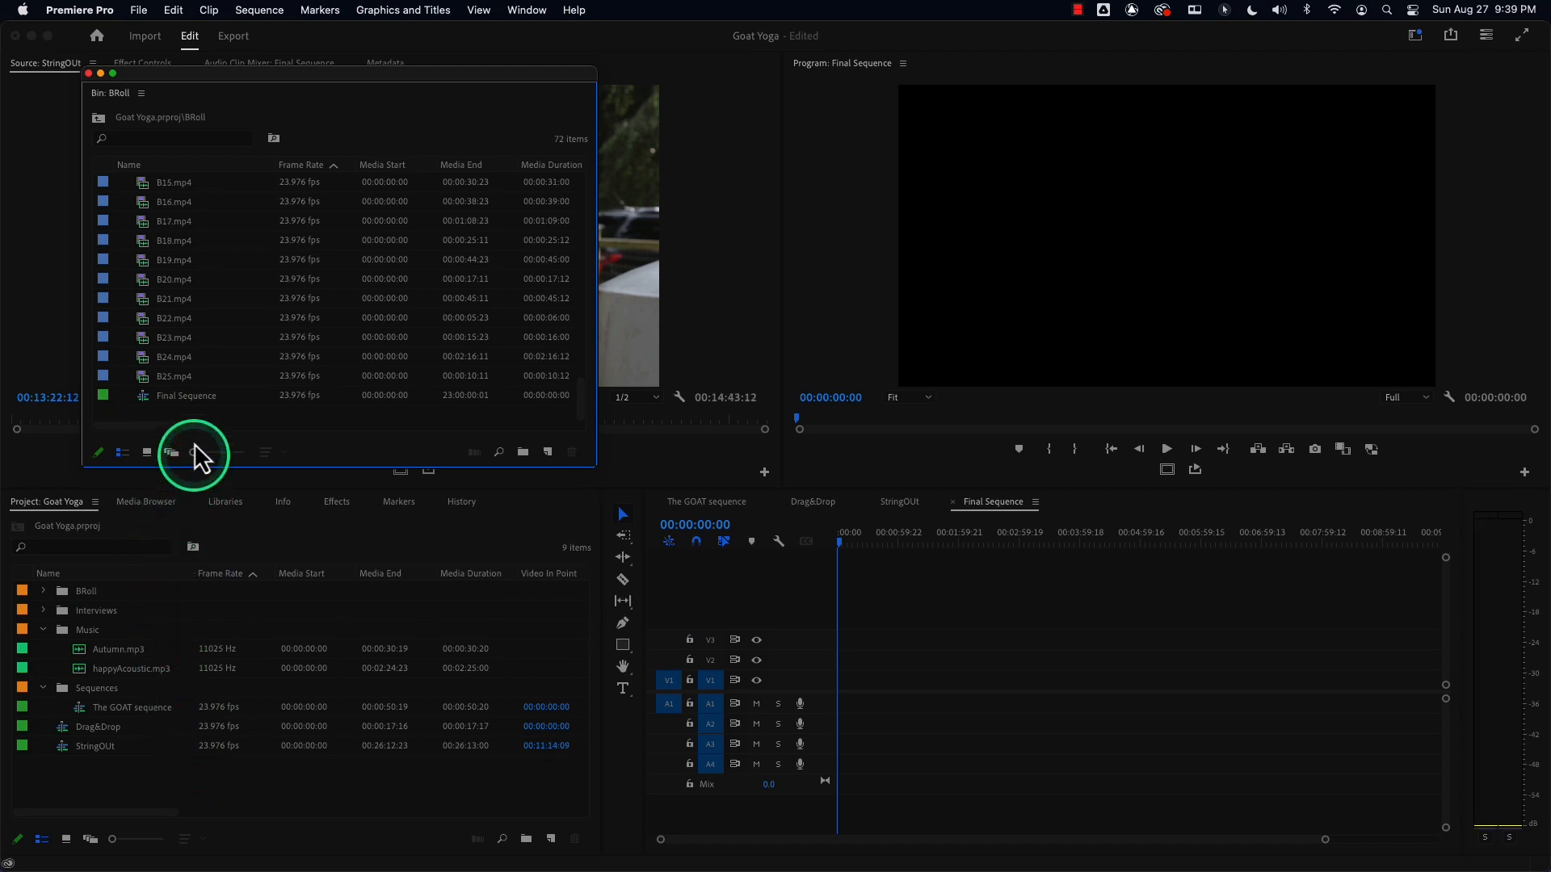
pyautogui.moveTo(195, 409); pyautogui.dragTo(104, 688)
pyautogui.moveTo(110, 748); pyautogui.dragTo(103, 691)
pyautogui.moveTo(99, 785); pyautogui.dragTo(115, 707)
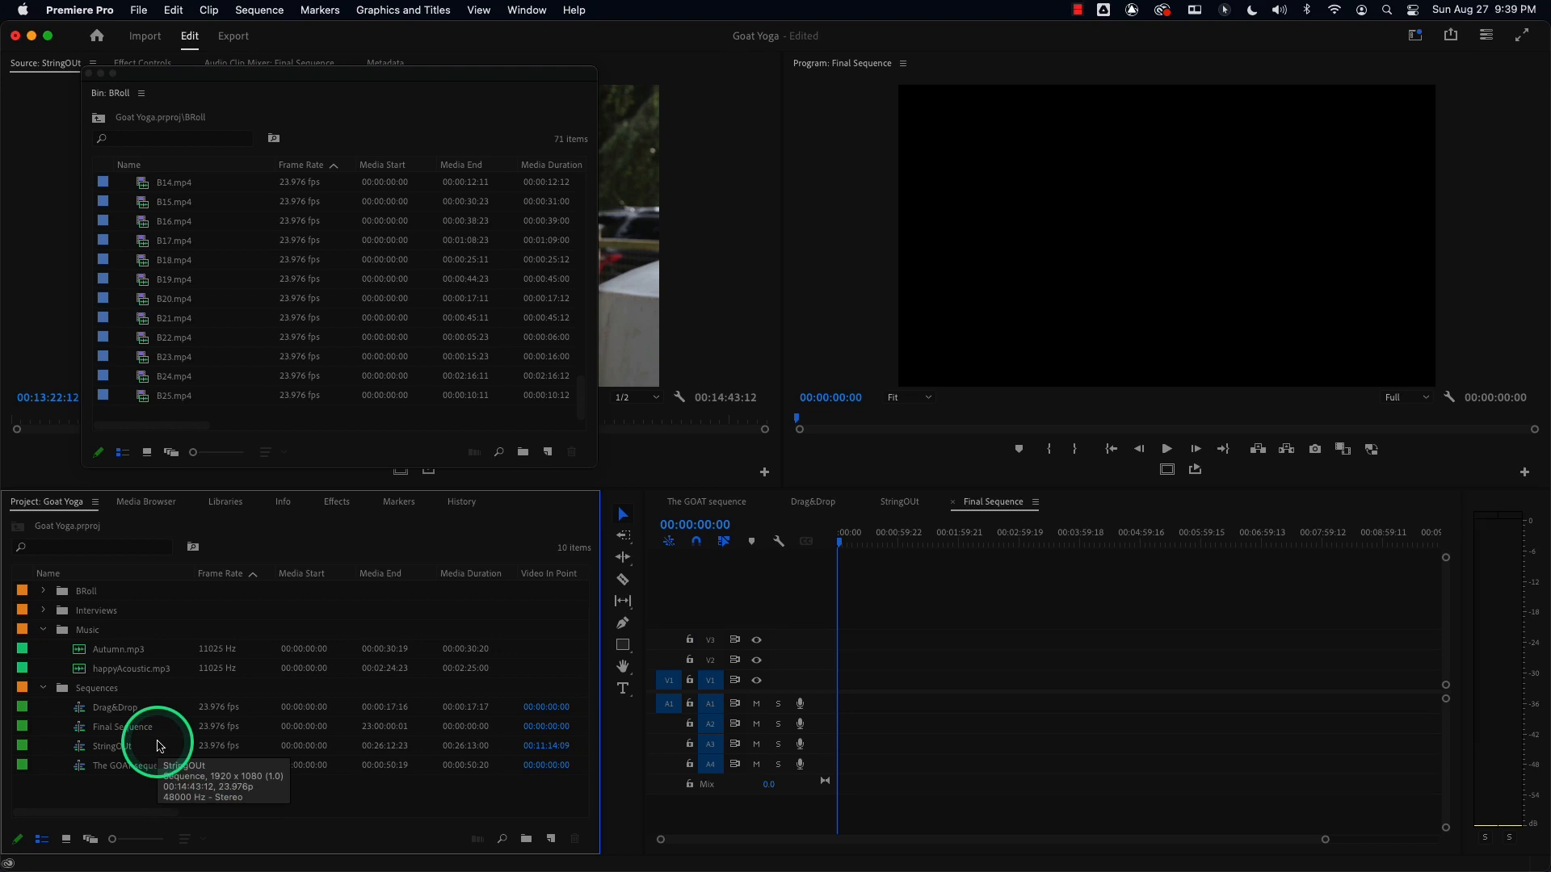
# Close all timeline tabs except Final Sequence.
pyautogui.click(657, 502)
pyautogui.click(656, 501)
pyautogui.click(657, 502)
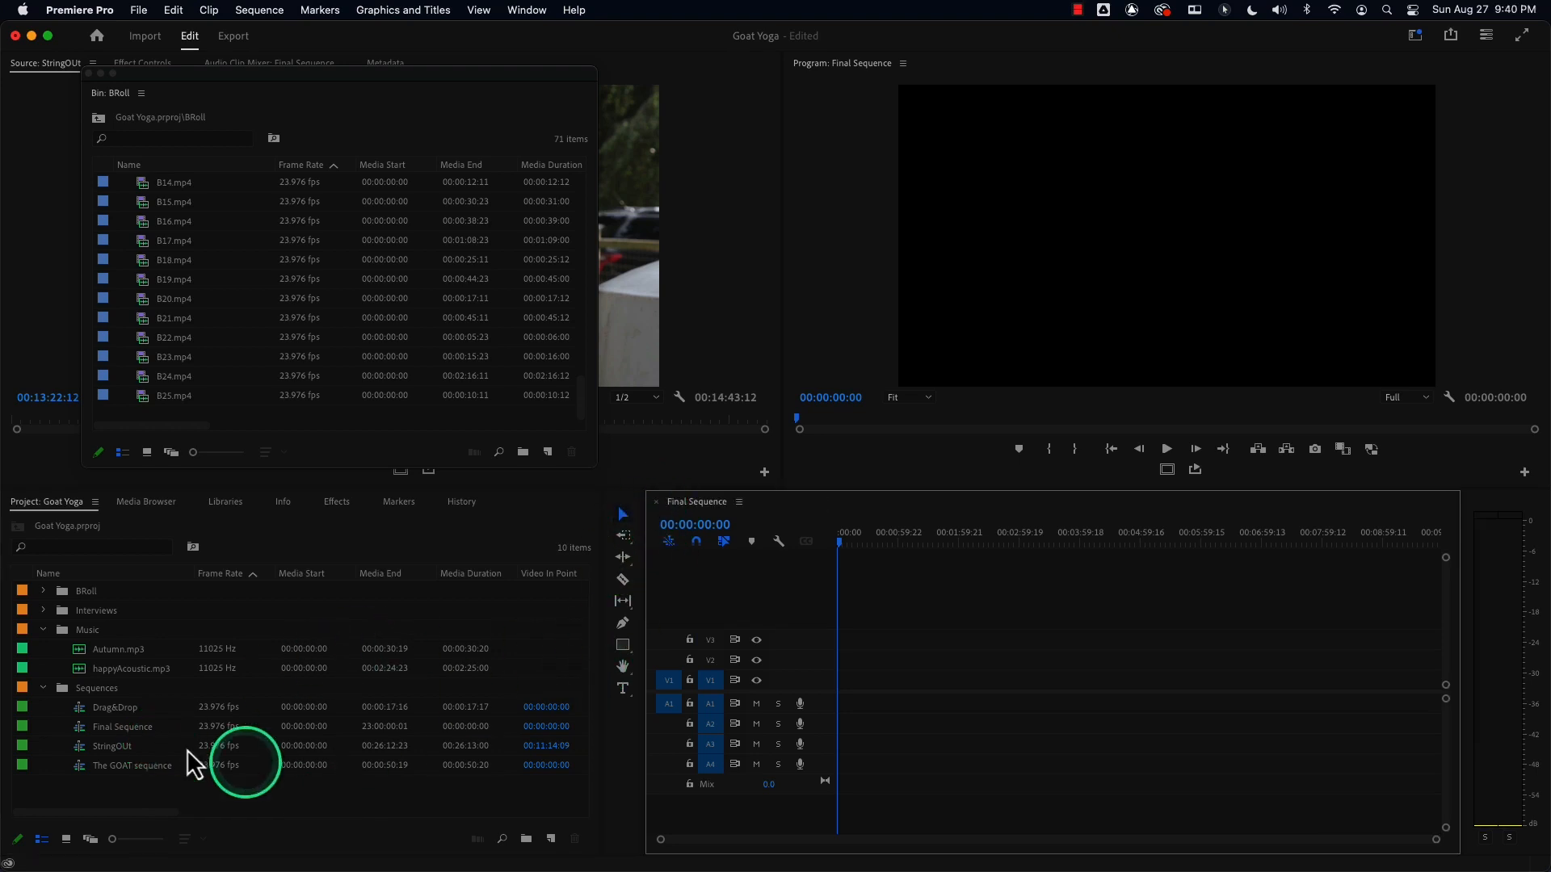
# Rename the Final Sequence as SuperRoughCut.
pyautogui.click(117, 731)
pyautogui.click(119, 727)
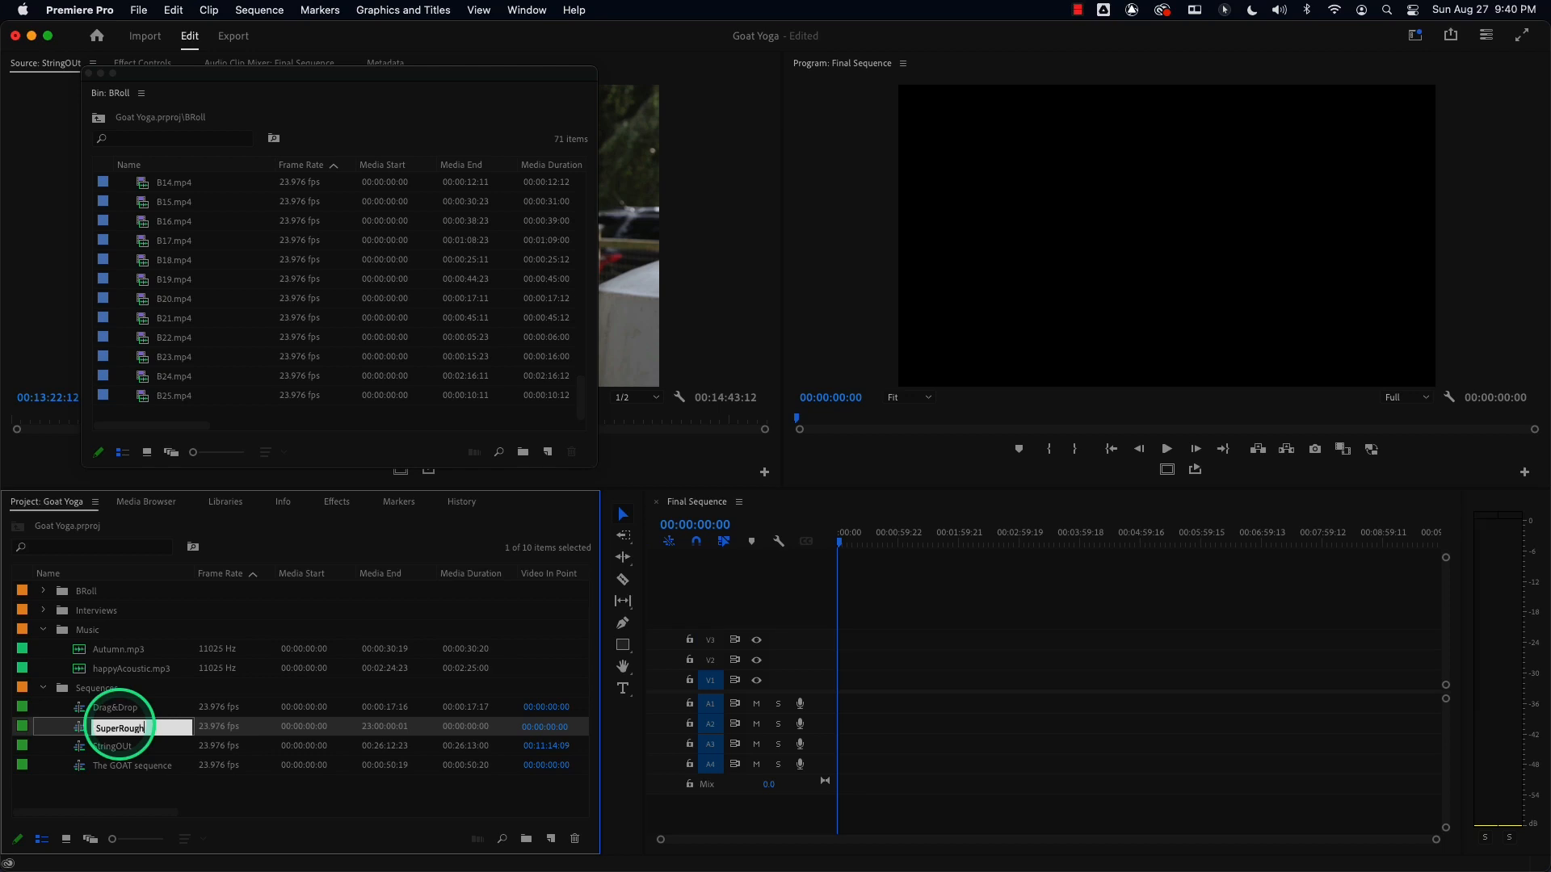
pyautogui.press('Tab')
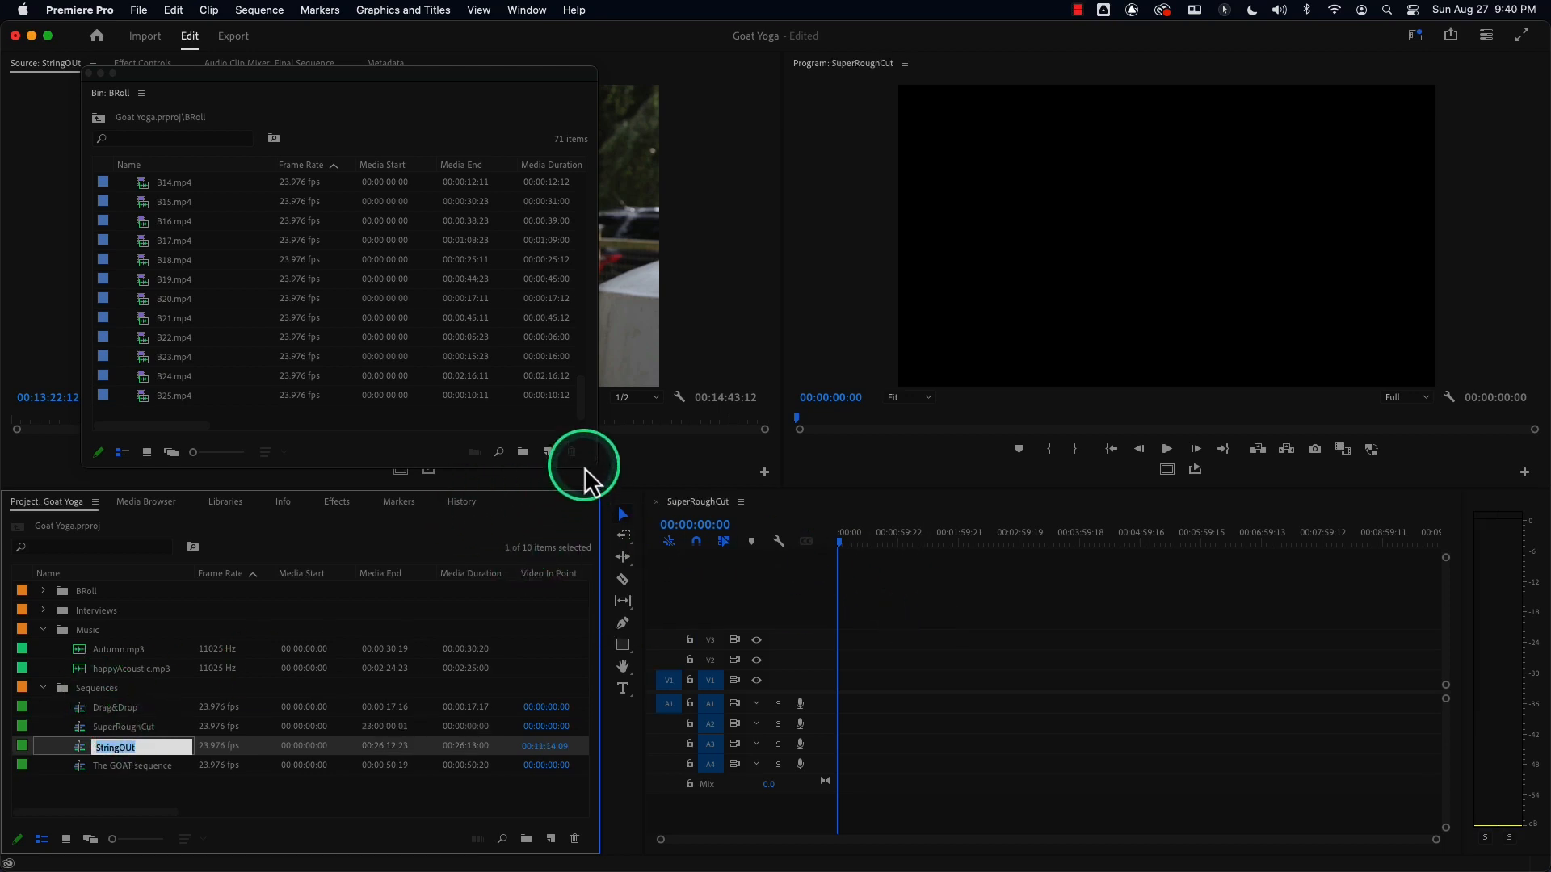
# Select clips B8, B12, B15, B18, B22, A28, A30, A34, A37 and A40 in the BRoll bin and add them to SuperRoughCut's V1 track.
pyautogui.moveTo(595, 465); pyautogui.dragTo(720, 611)
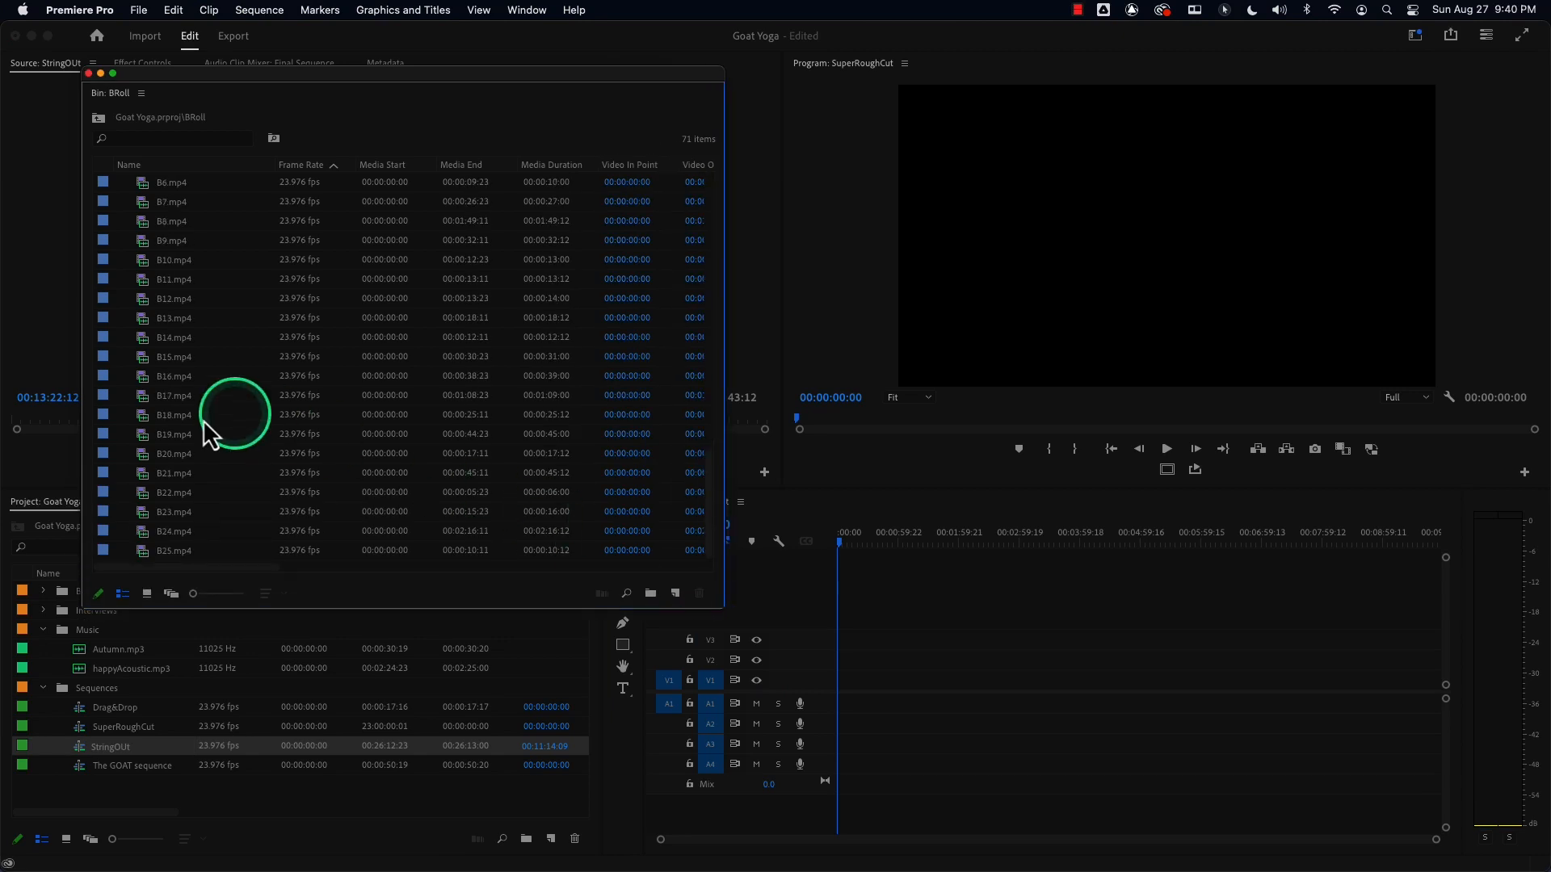
pyautogui.click(143, 300)
pyautogui.keyDown('super'); pyautogui.click(147, 357); pyautogui.keyUp('super')
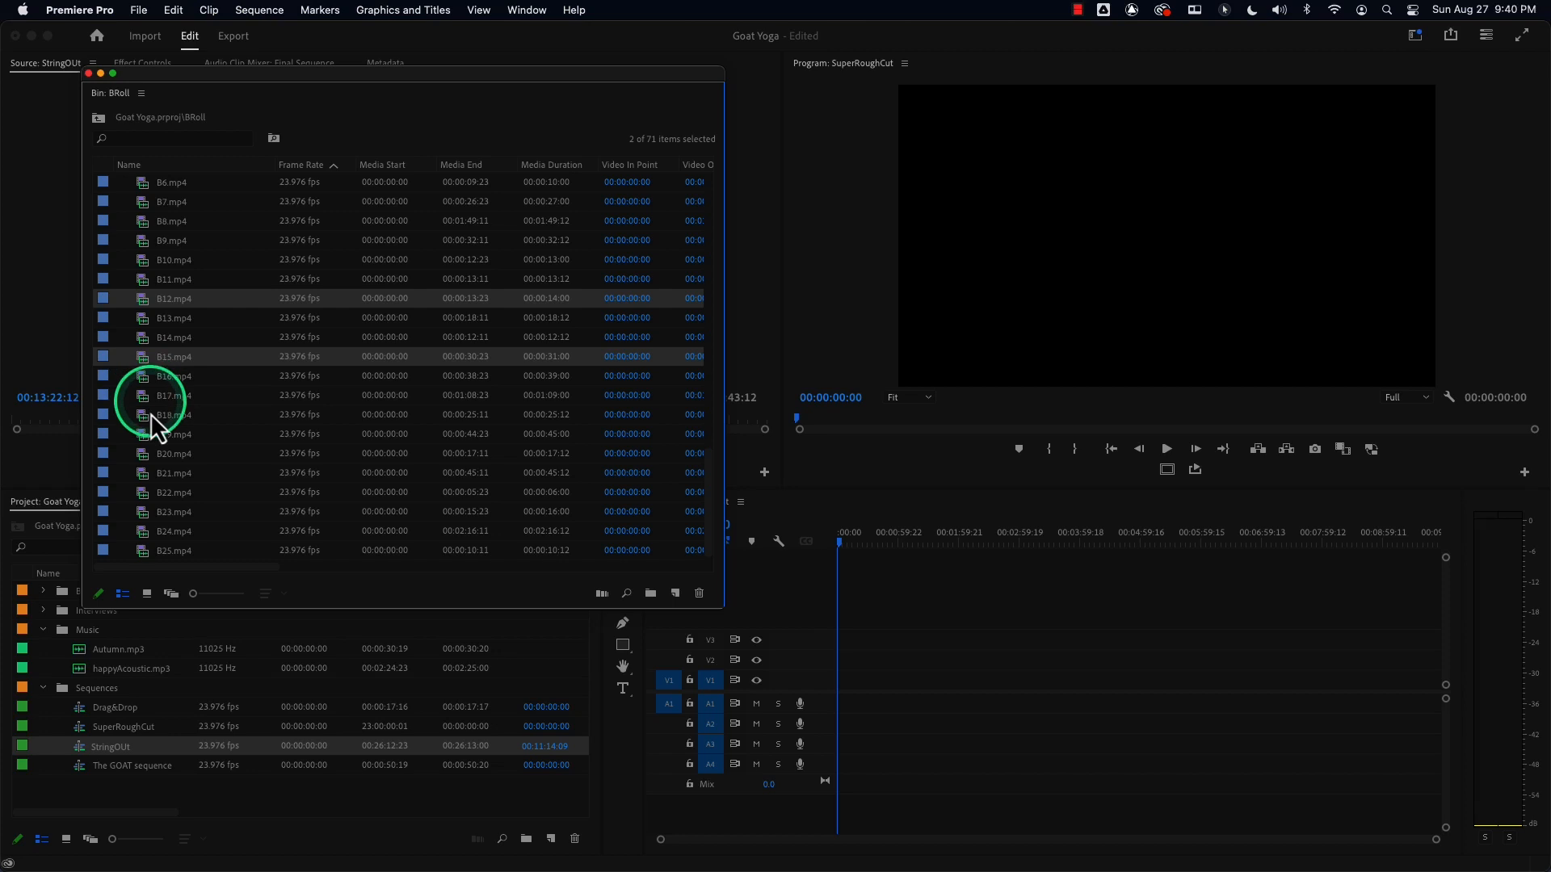
pyautogui.keyDown('super'); pyautogui.click(147, 415); pyautogui.keyUp('super')
pyautogui.keyDown('super'); pyautogui.click(145, 492); pyautogui.keyUp('super')
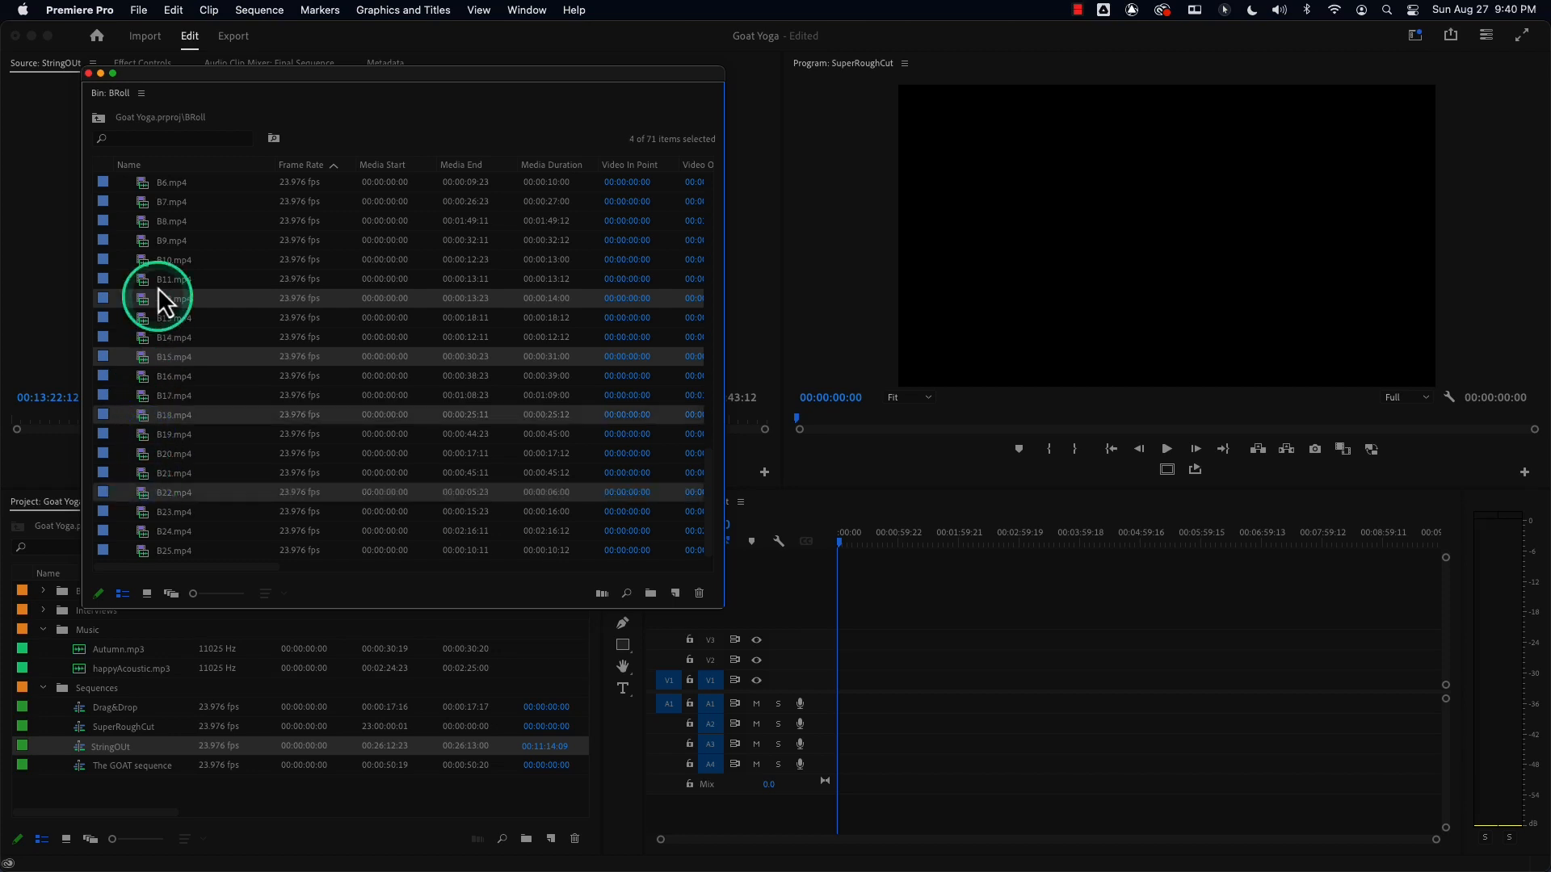
pyautogui.keyDown('super'); pyautogui.click(147, 225); pyautogui.keyUp('super')
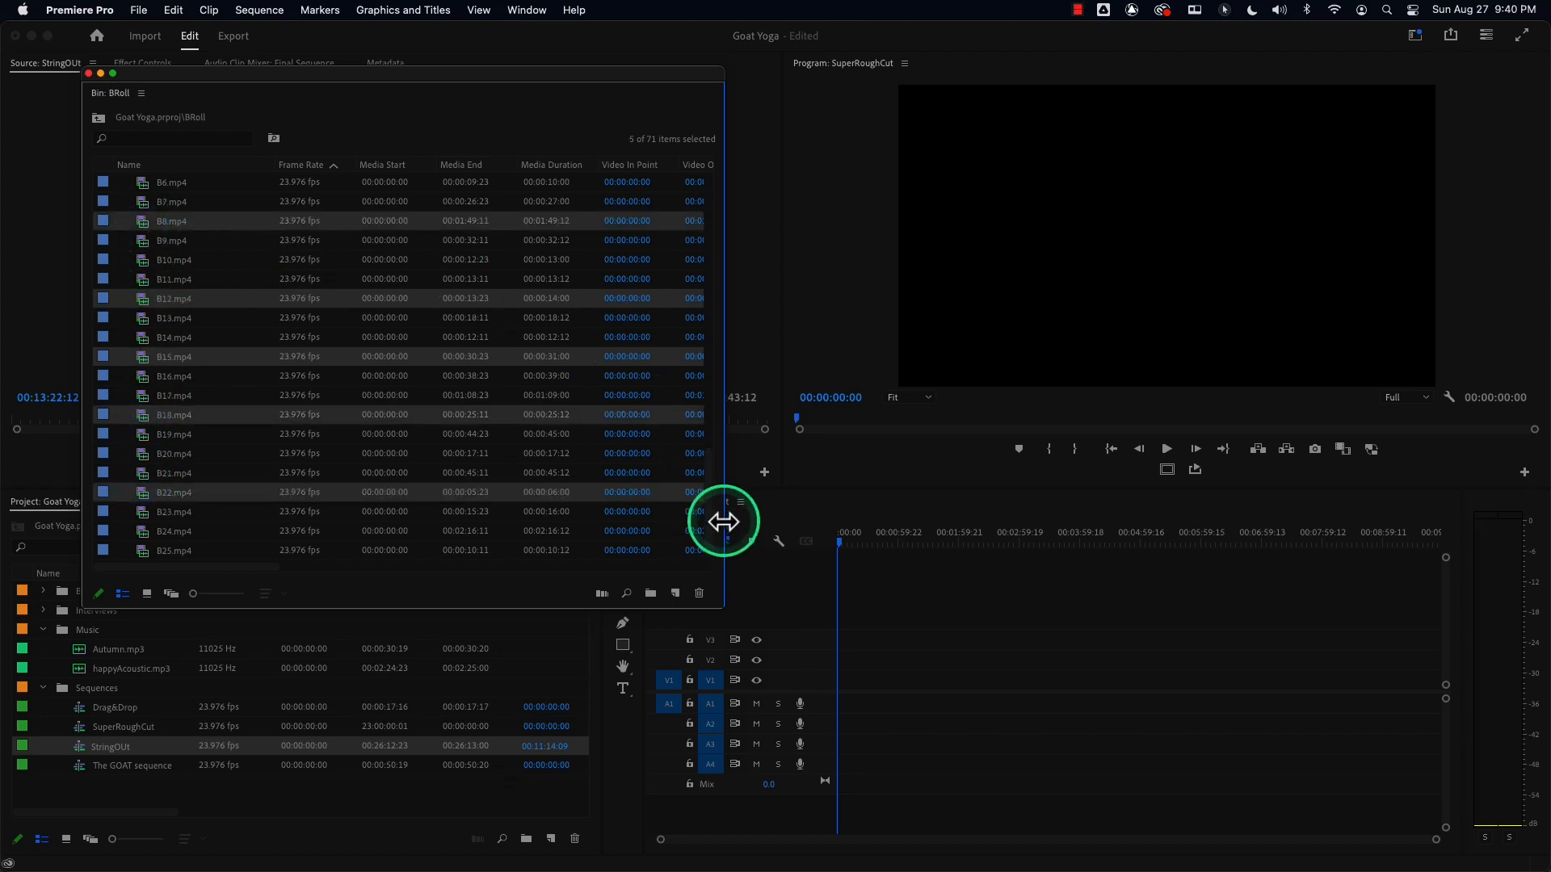
pyautogui.moveTo(708, 517); pyautogui.dragTo(705, 381)
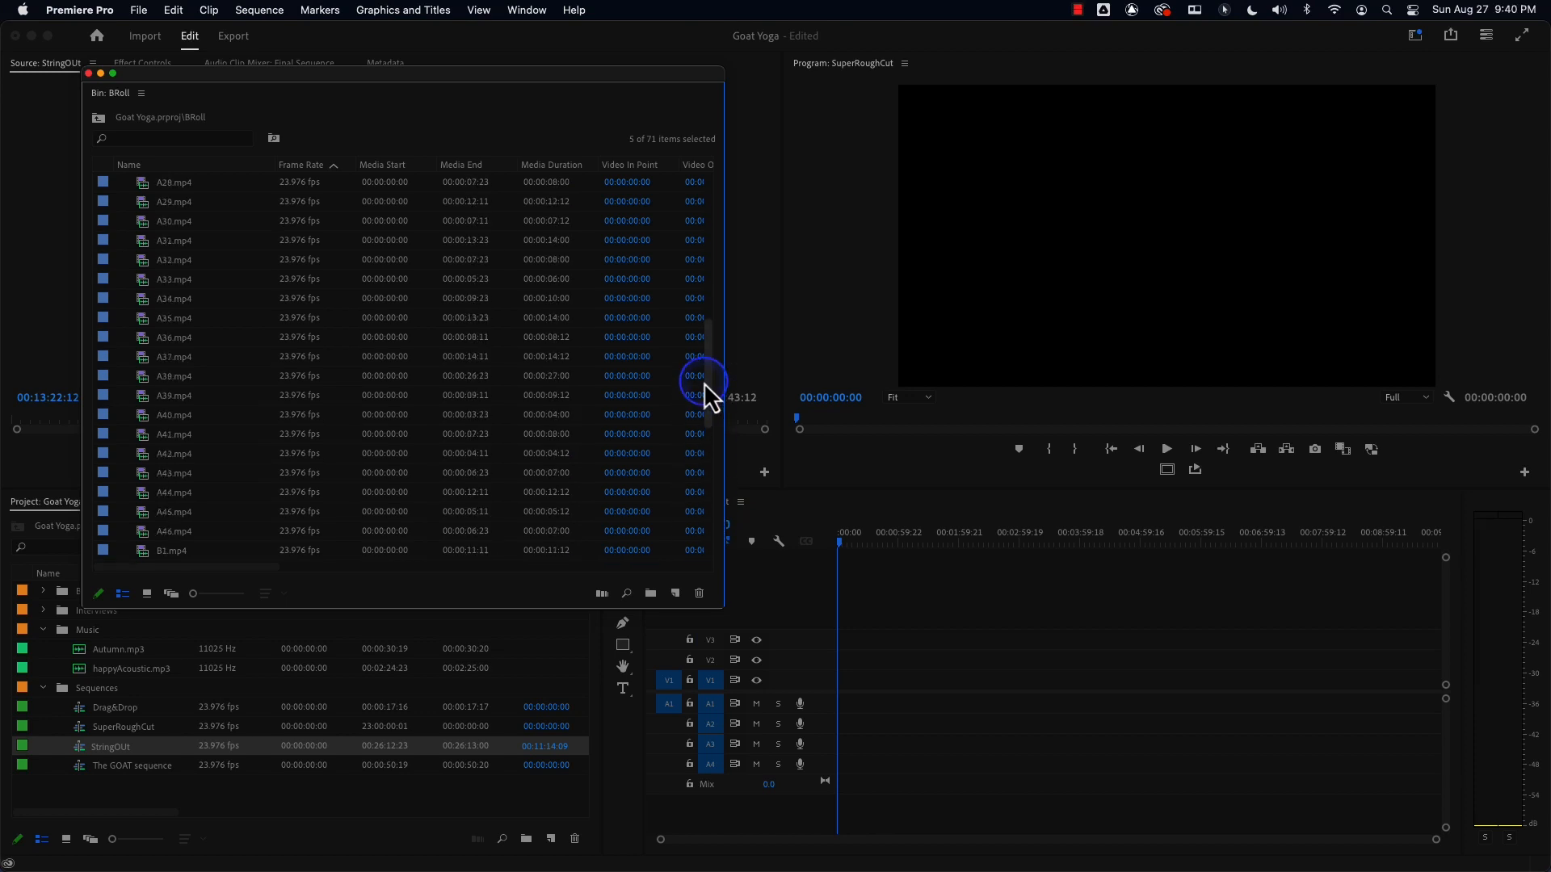
pyautogui.keyDown('super'); pyautogui.click(136, 414); pyautogui.keyUp('super')
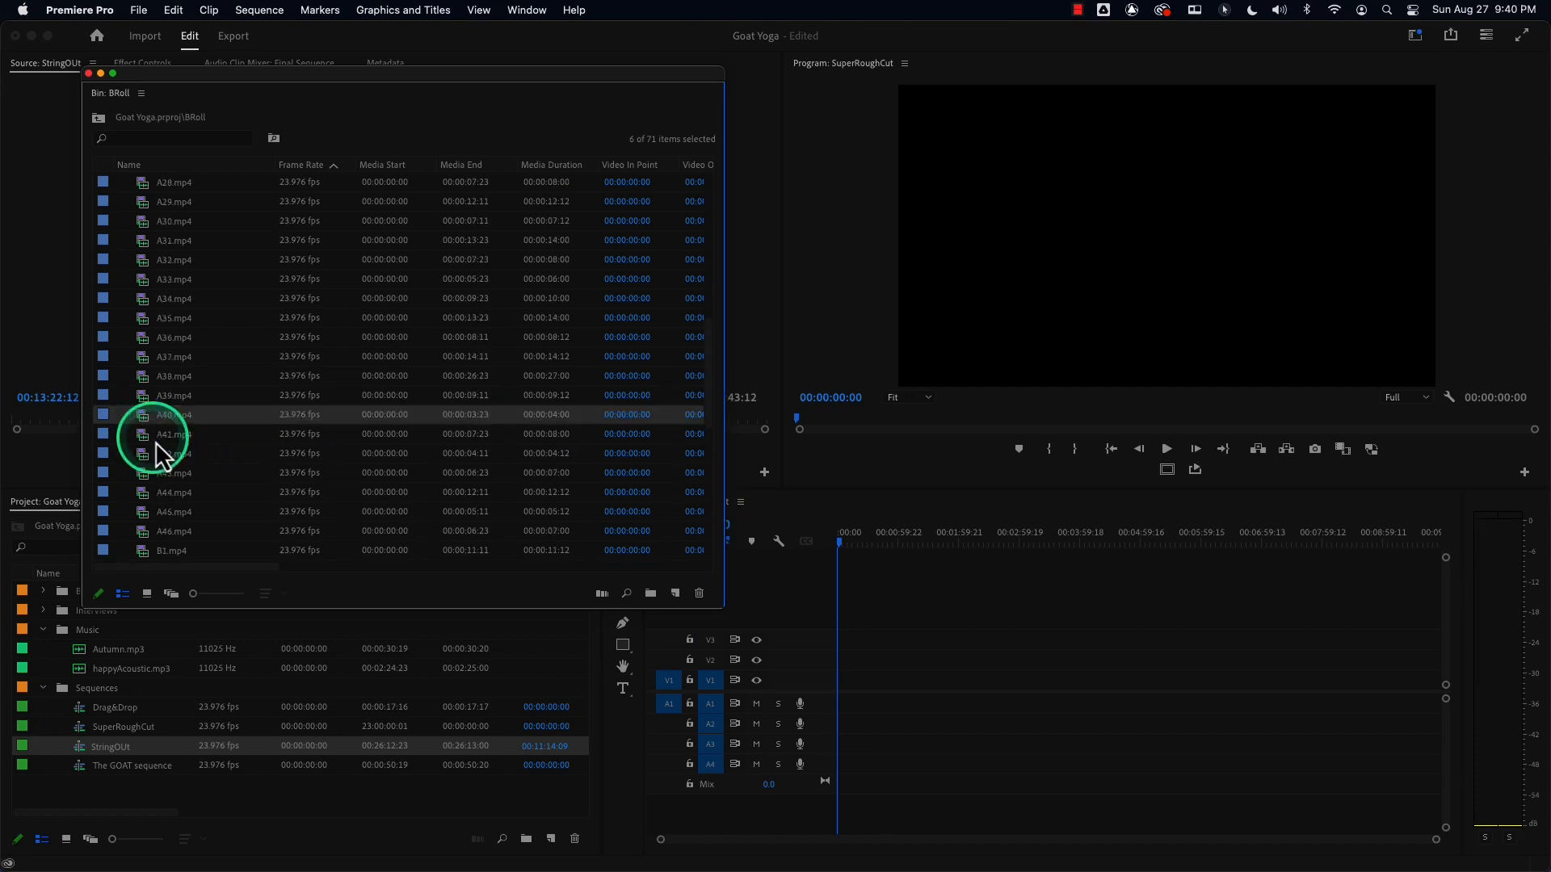
pyautogui.keyDown('super'); pyautogui.click(142, 356); pyautogui.keyUp('super')
pyautogui.keyDown('super'); pyautogui.click(145, 298); pyautogui.keyUp('super')
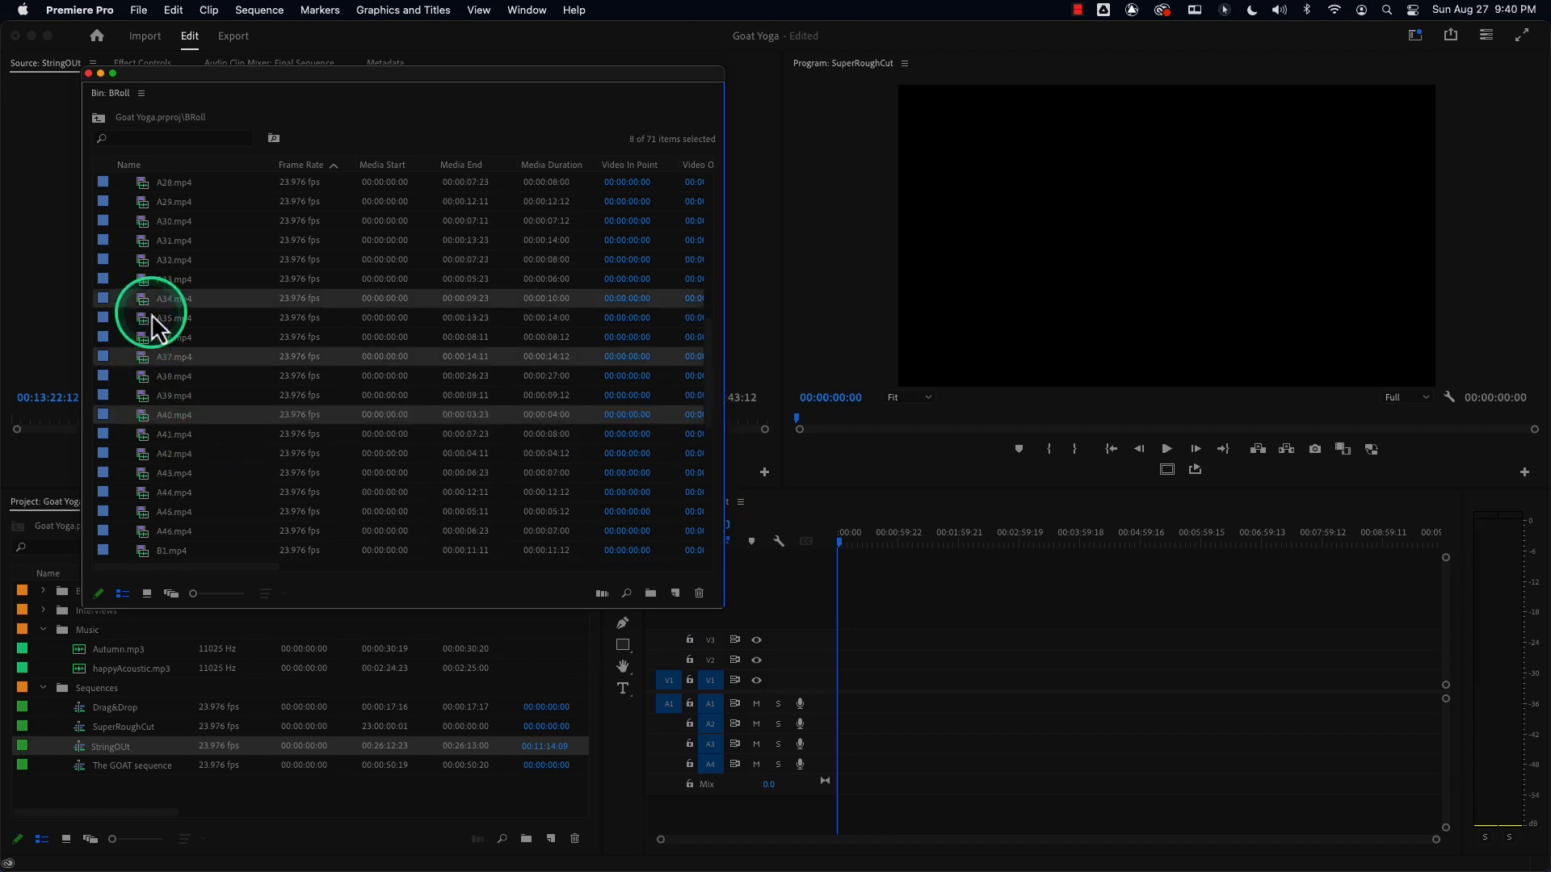
pyautogui.keyDown('super'); pyautogui.click(143, 222); pyautogui.keyUp('super')
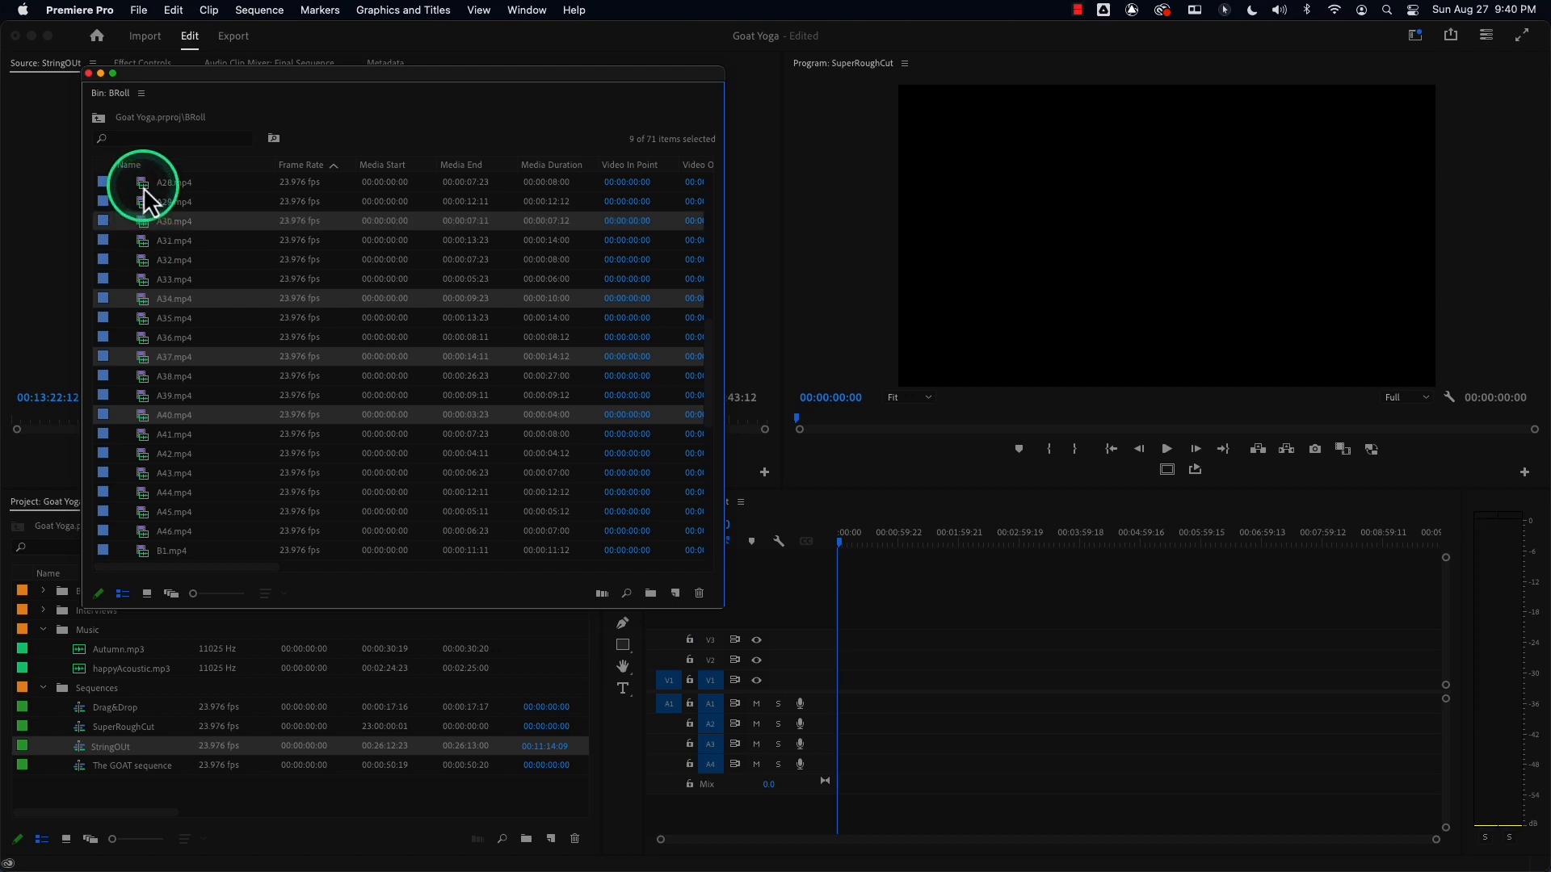
pyautogui.keyDown('super'); pyautogui.click(143, 183); pyautogui.keyUp('super')
pyautogui.moveTo(152, 418); pyautogui.dragTo(848, 693)
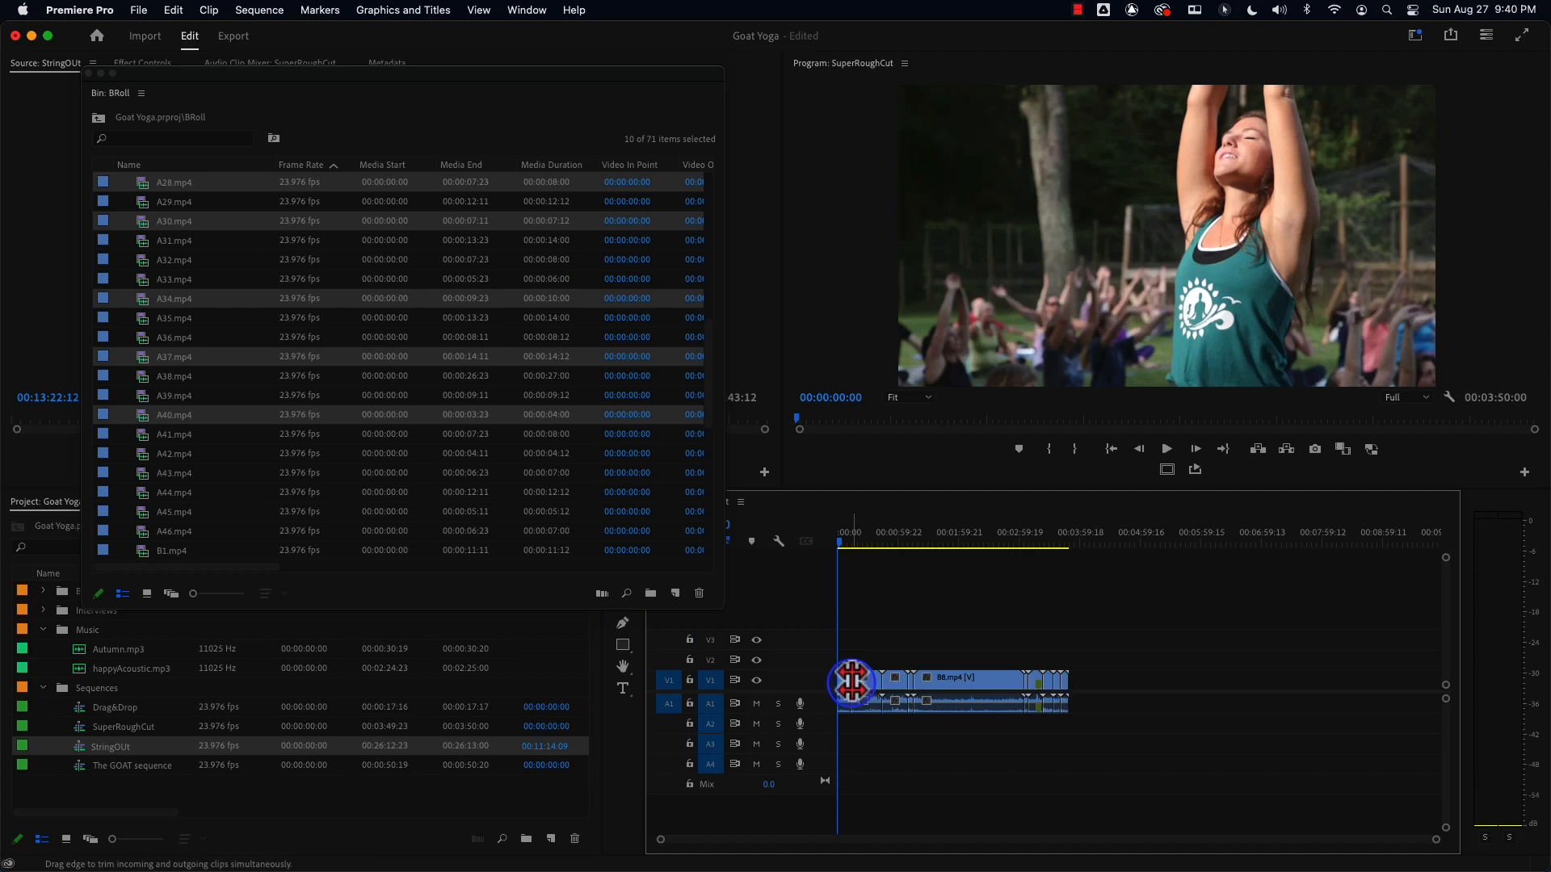
# Scrub and scroll through the added clips in the SuperRoughCut timeline.
pyautogui.moveTo(885, 539); pyautogui.dragTo(1032, 538)
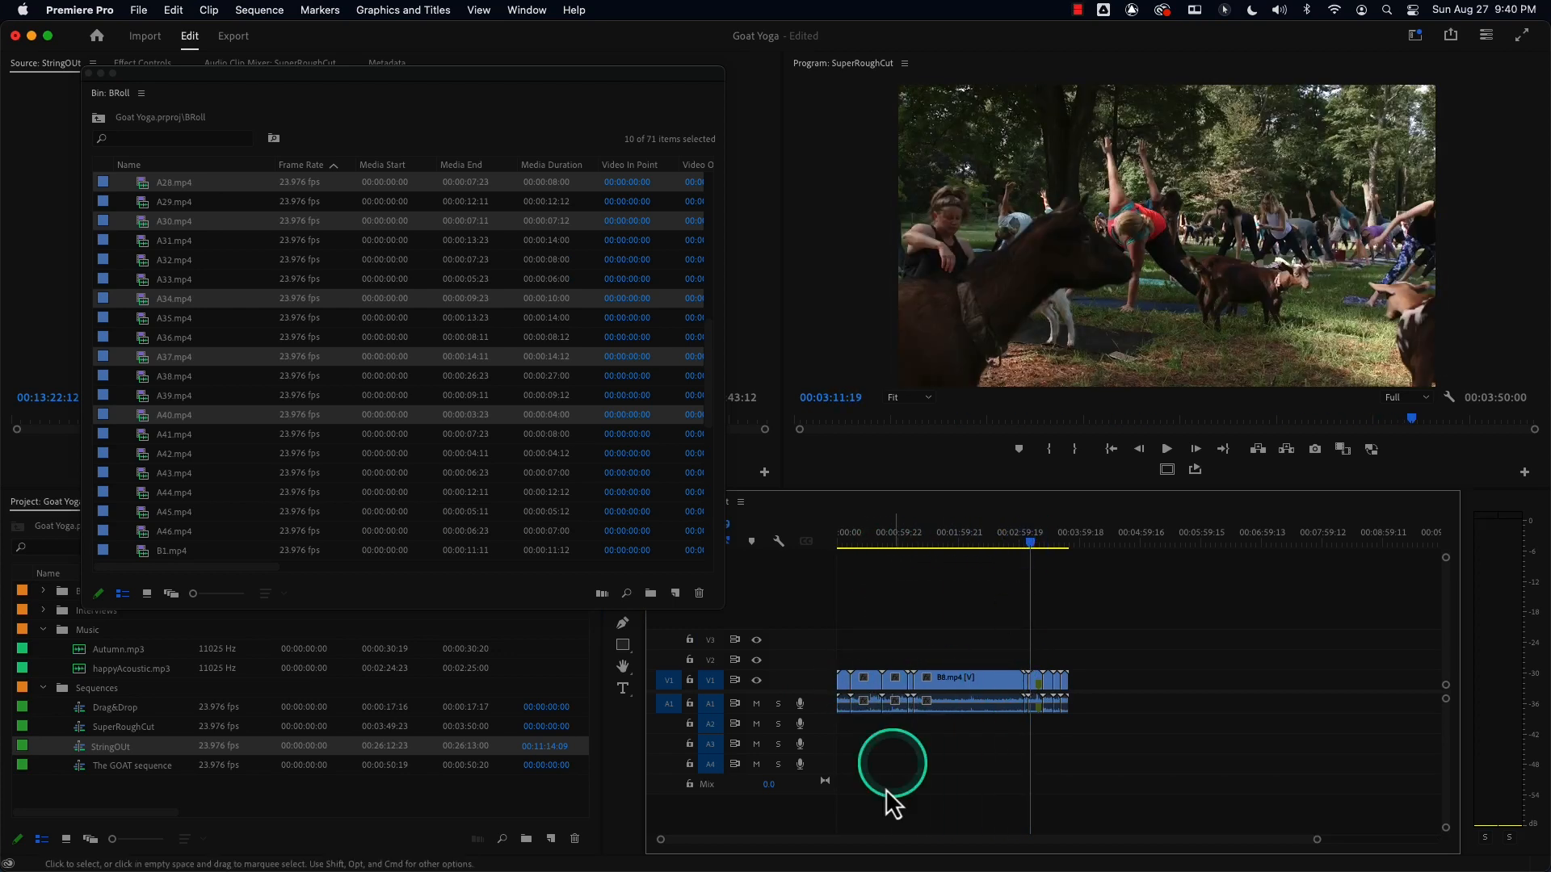
pyautogui.moveTo(1319, 840); pyautogui.dragTo(1077, 840)
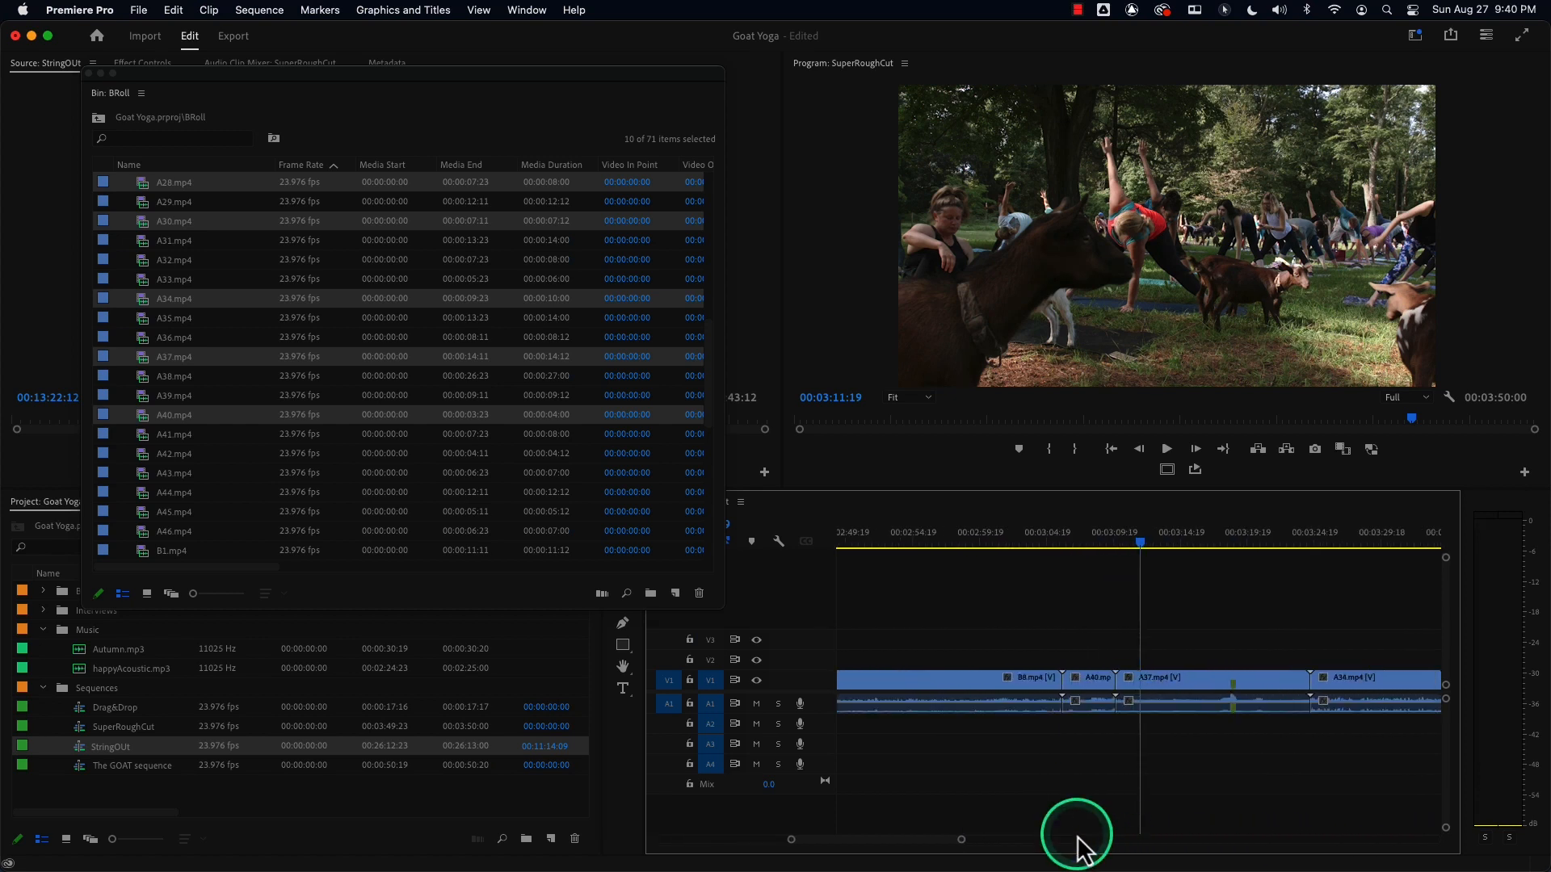
pyautogui.moveTo(899, 841); pyautogui.dragTo(939, 852)
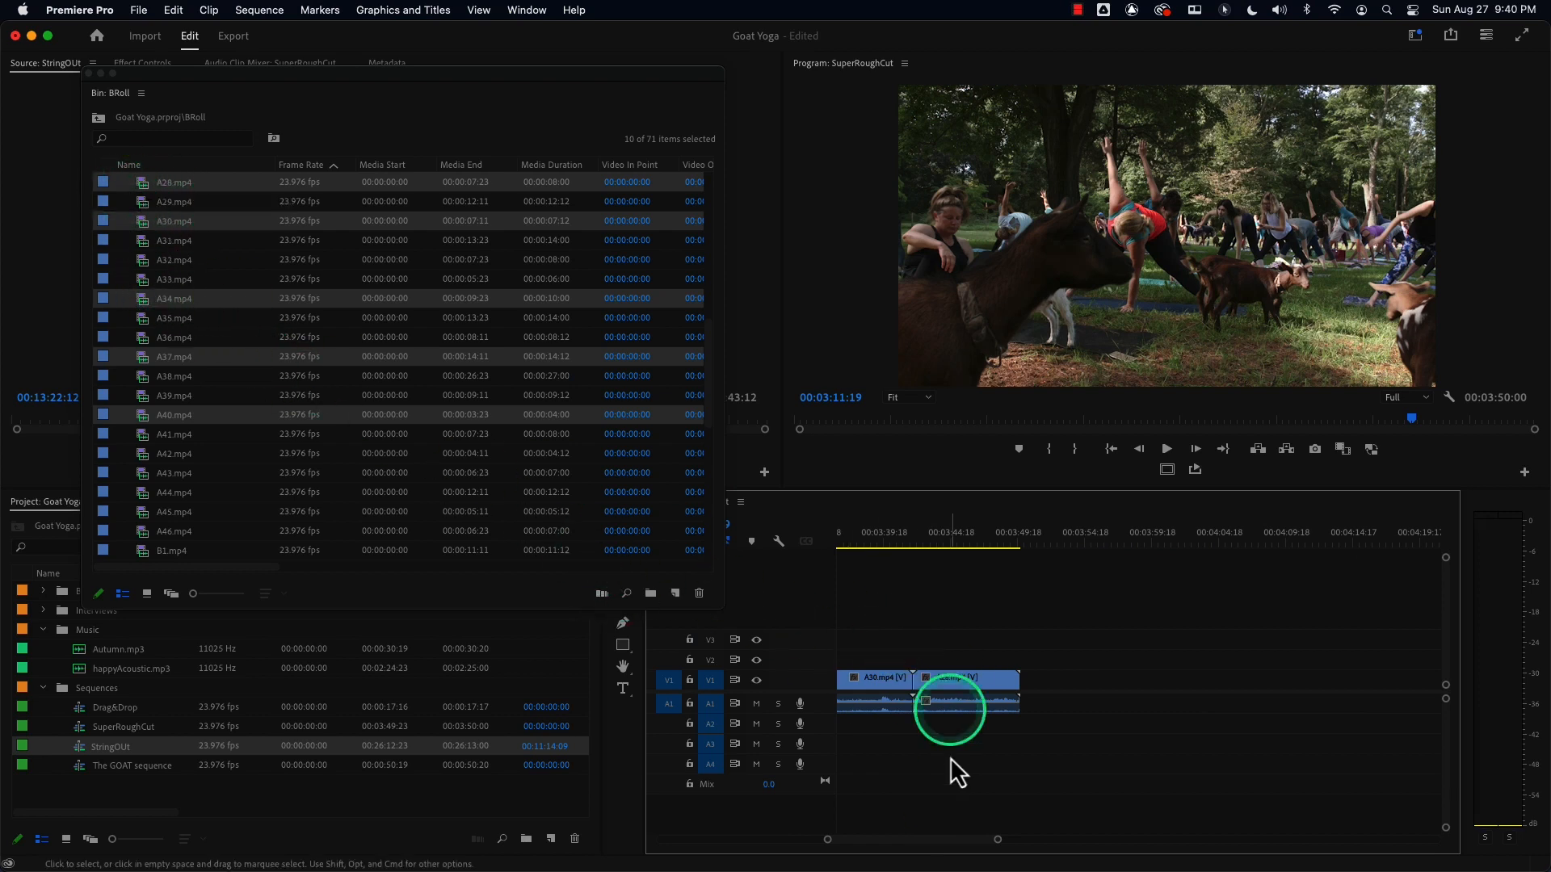
pyautogui.moveTo(933, 844); pyautogui.dragTo(660, 843)
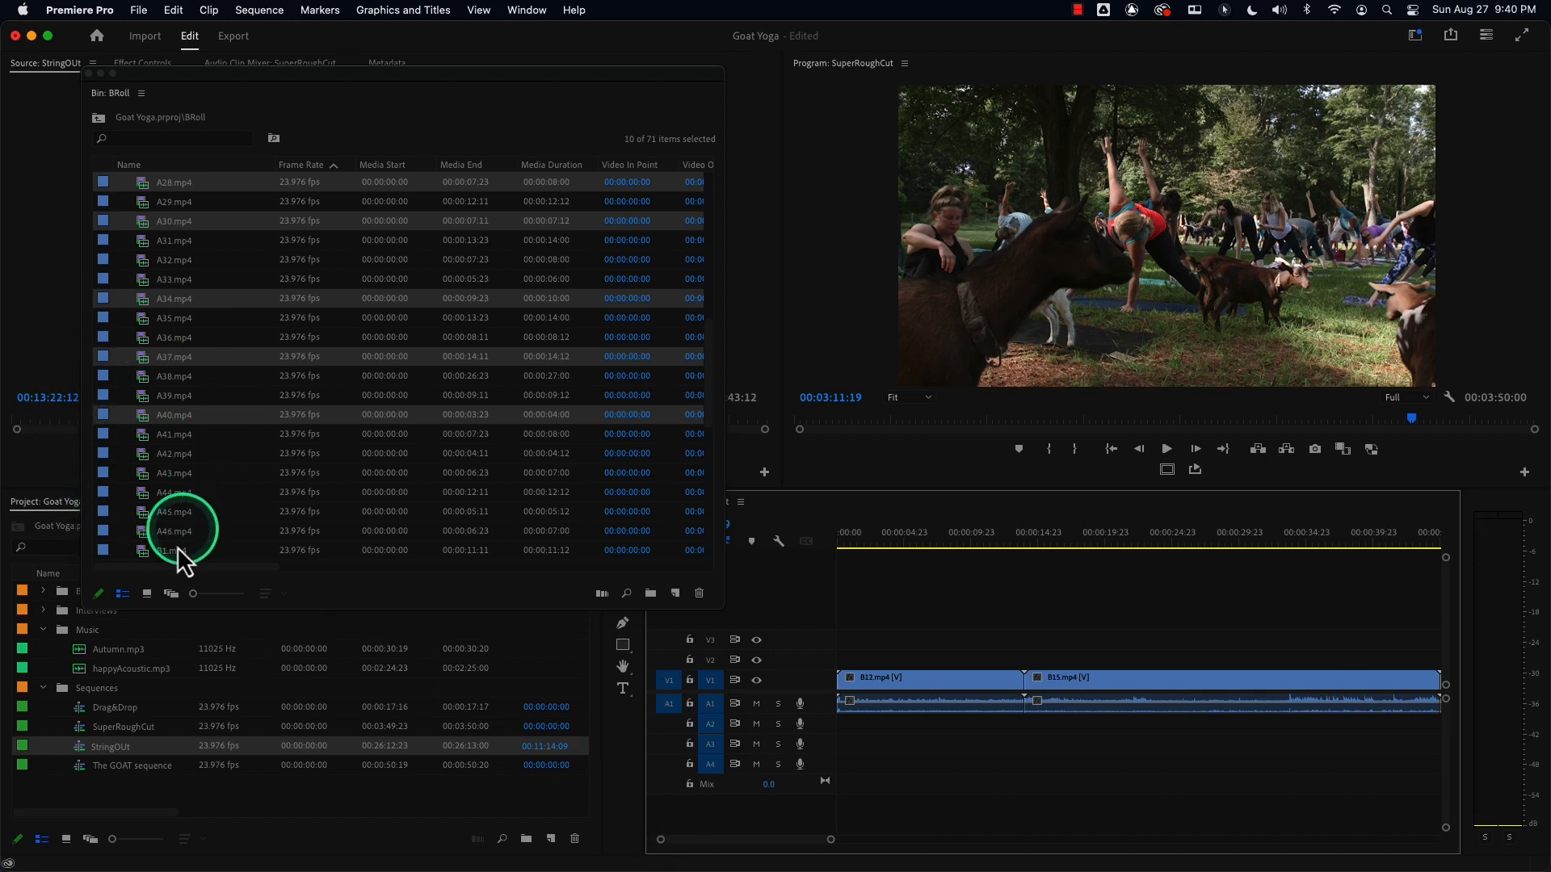
# Switch the BRoll bin to icon view and select several clips from the thumbnails.
pyautogui.click(146, 594)
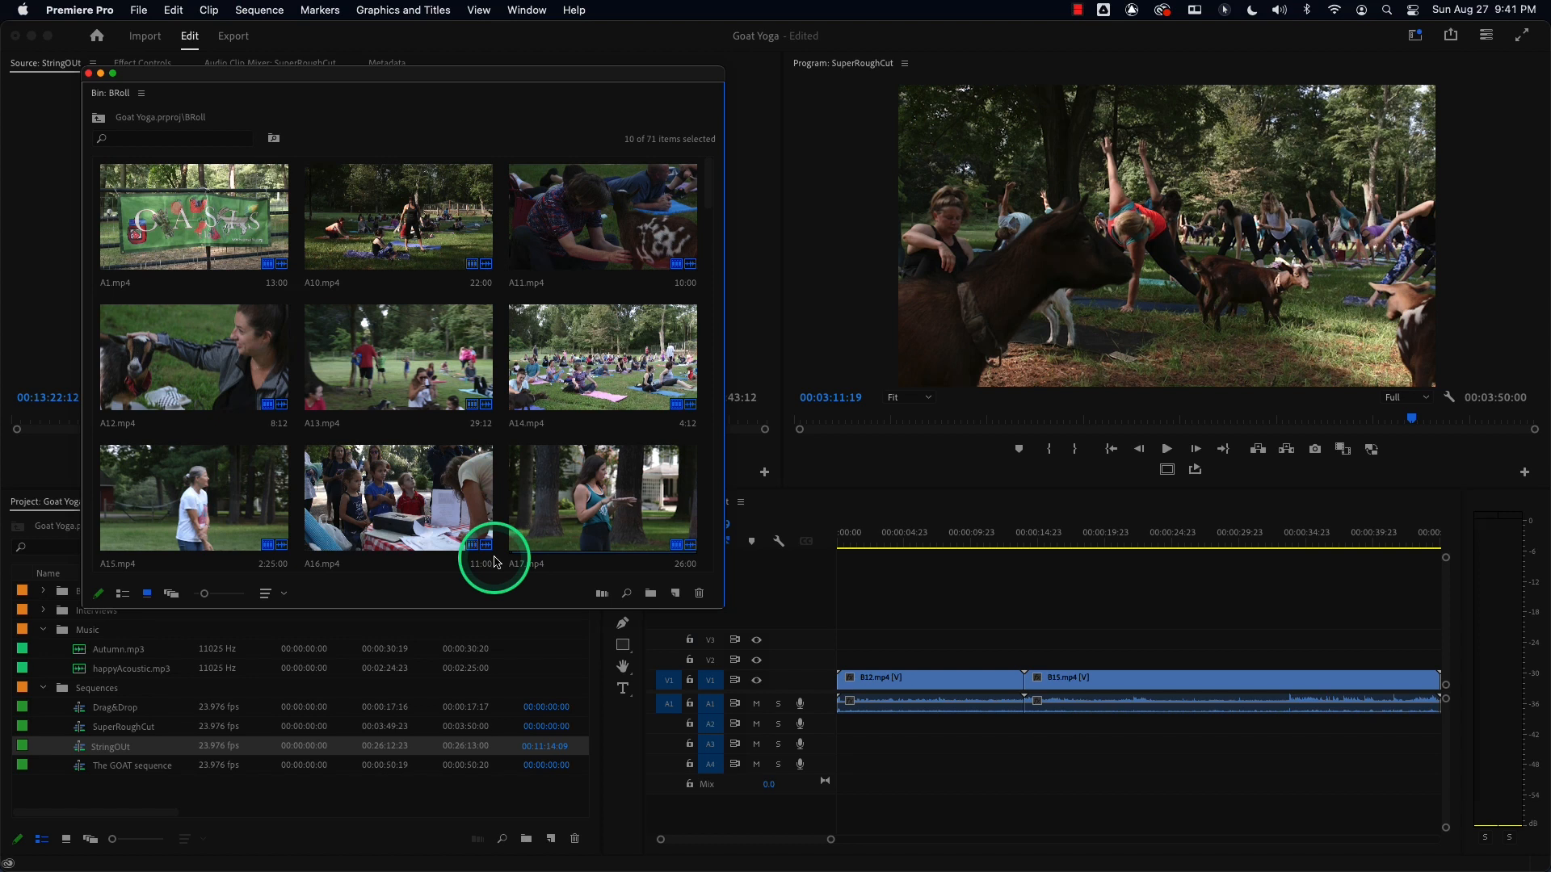
pyautogui.click(171, 239)
pyautogui.keyDown('super'); pyautogui.click(367, 327); pyautogui.keyUp('super')
pyautogui.keyDown('super'); pyautogui.click(658, 391); pyautogui.keyUp('super')
pyautogui.keyDown('super'); pyautogui.click(396, 502); pyautogui.keyUp('super')
pyautogui.keyDown('super'); pyautogui.click(220, 512); pyautogui.keyUp('super')
pyautogui.keyDown('super'); pyautogui.click(609, 509); pyautogui.keyUp('super')
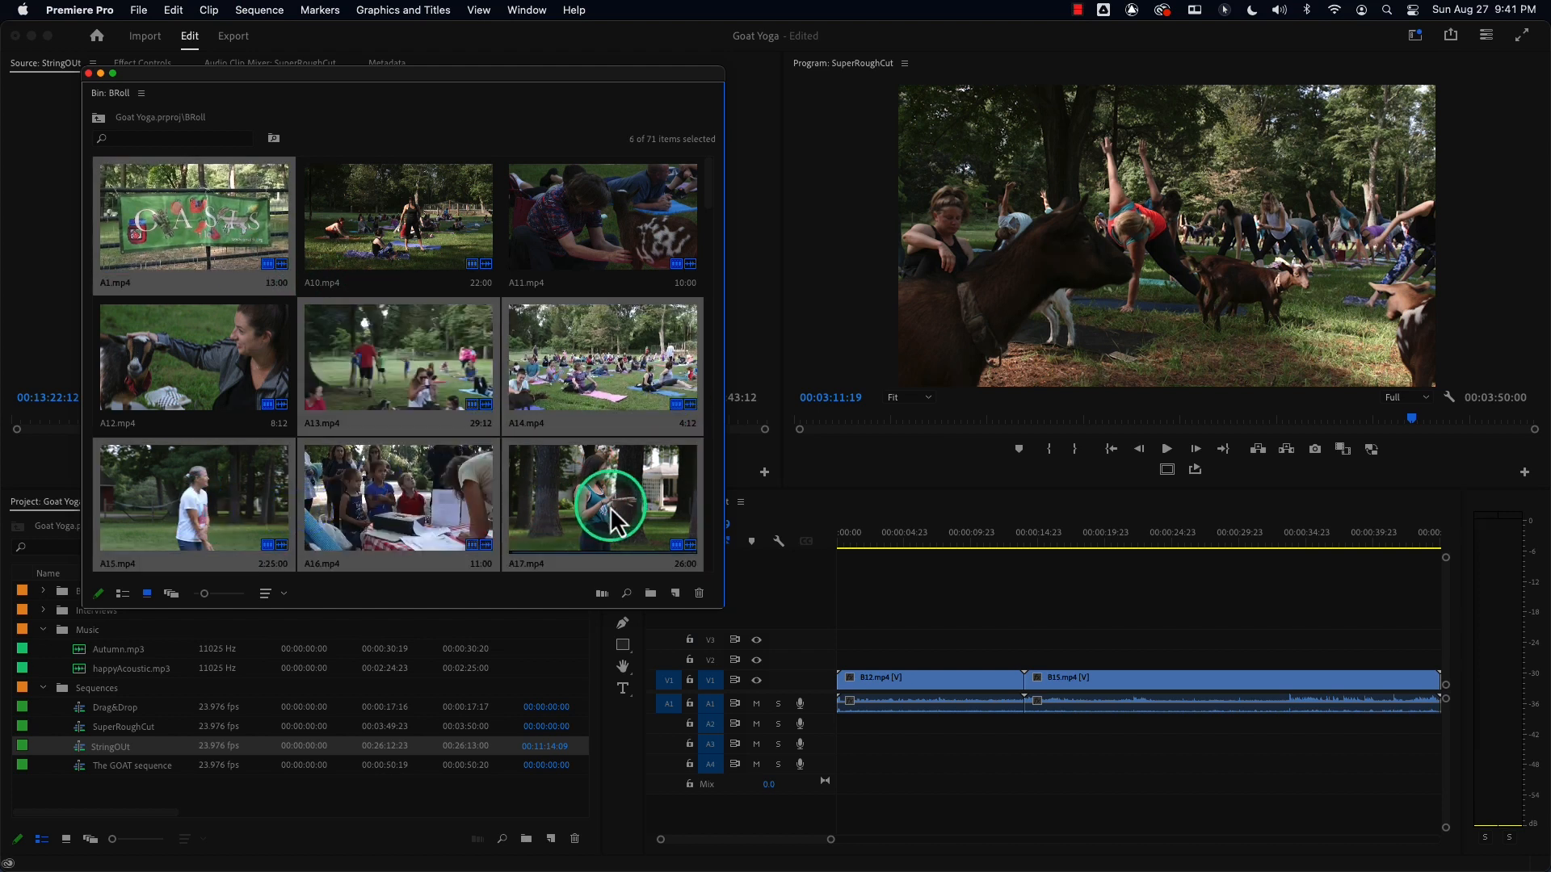
pyautogui.moveTo(710, 202)
pyautogui.mouseDown()
pyautogui.moveTo(714, 291)
pyautogui.moveTo(709, 231)
pyautogui.mouseUp()
pyautogui.keyDown('super'); pyautogui.click(418, 537); pyautogui.keyUp('super')
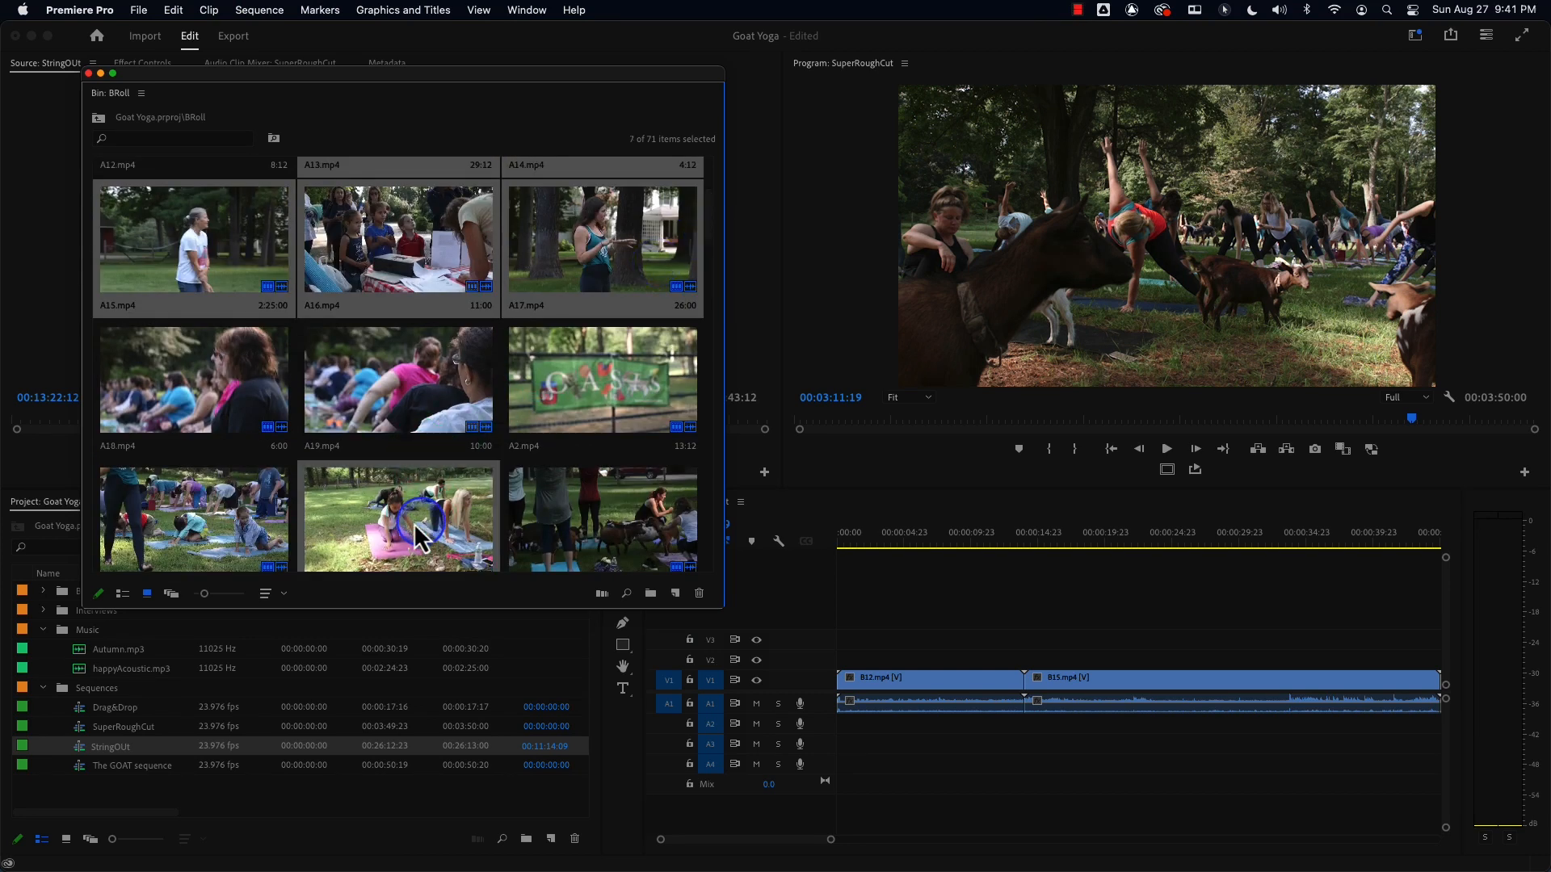
pyautogui.keyDown('super'); pyautogui.click(238, 535); pyautogui.keyUp('super')
pyautogui.moveTo(712, 202); pyautogui.dragTo(718, 270)
pyautogui.keyDown('super'); pyautogui.click(614, 305); pyautogui.keyUp('super')
pyautogui.keyDown('super'); pyautogui.click(471, 423); pyautogui.keyUp('super')
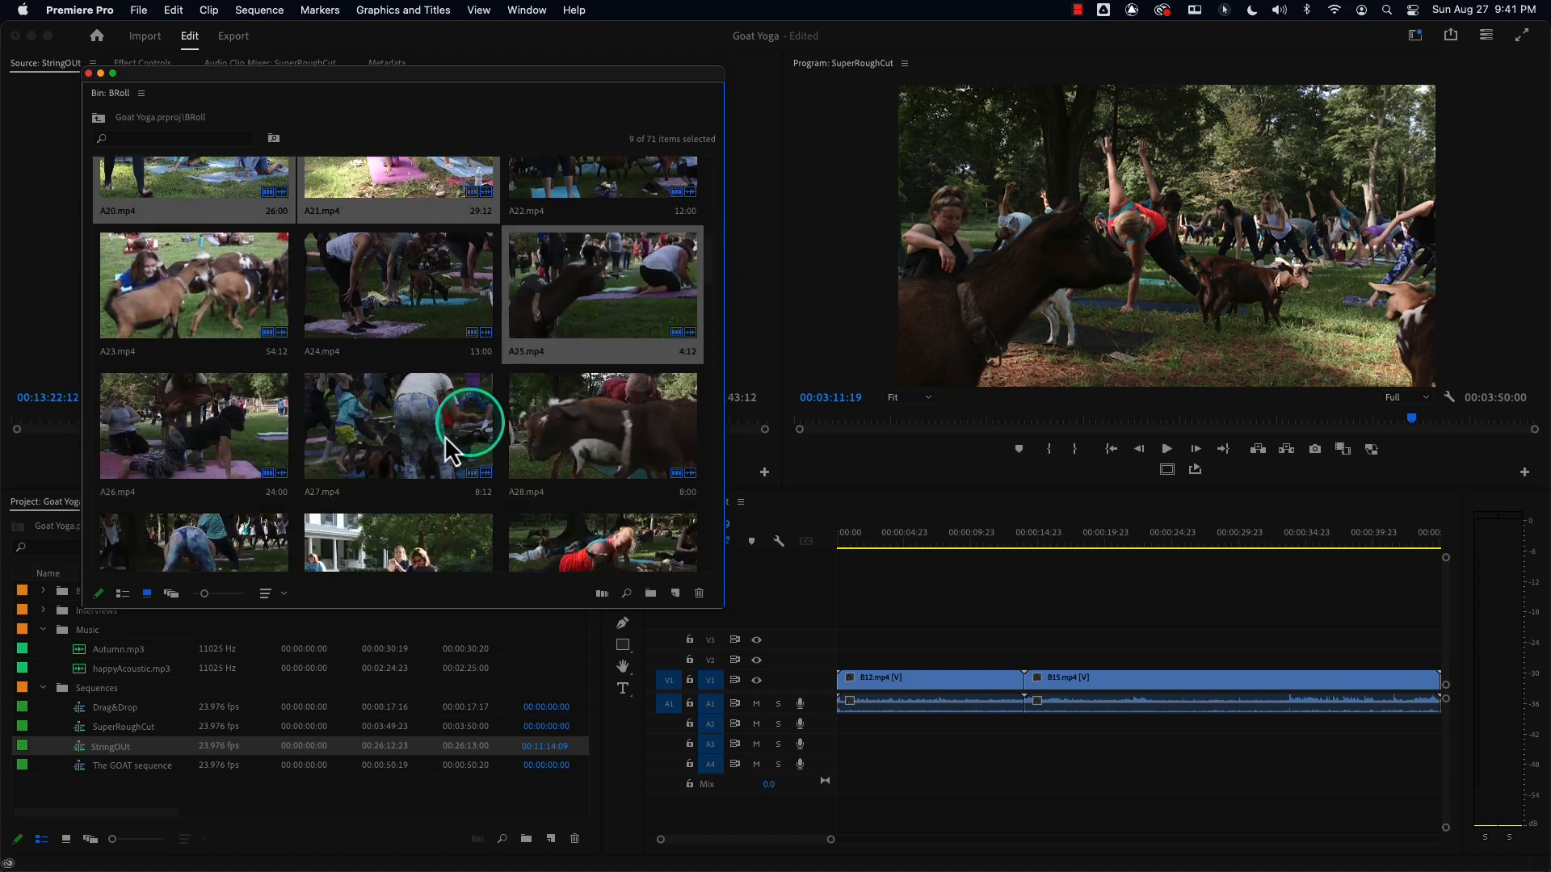
pyautogui.keyDown('super'); pyautogui.click(575, 446); pyautogui.keyUp('super')
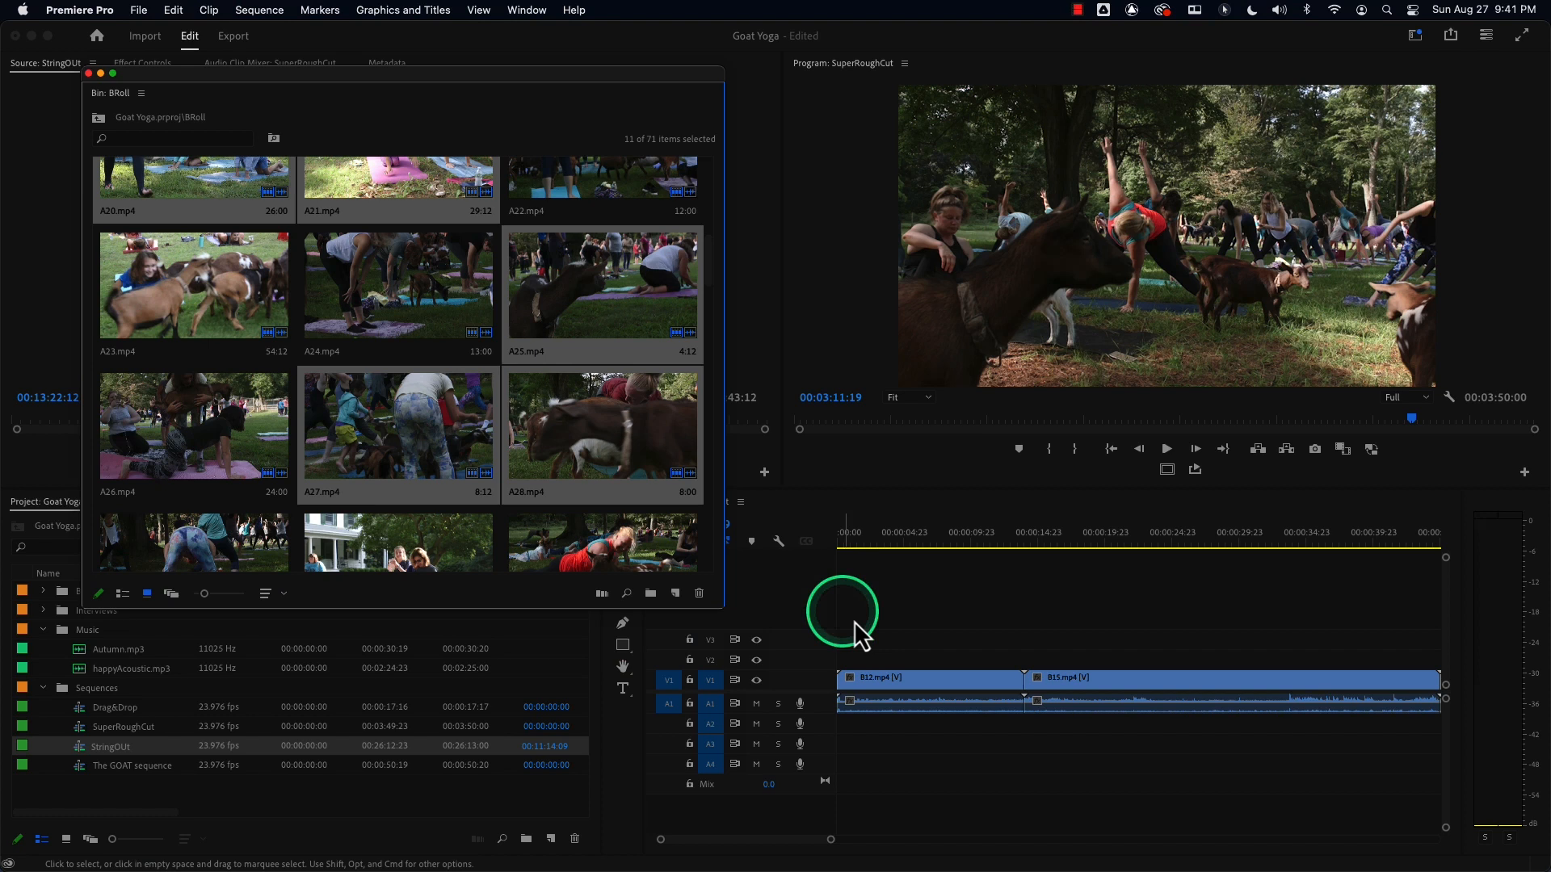
# Select all clips in the SuperRoughCut timeline, delete them, and return the playhead to the start.
pyautogui.click(923, 688)
pyautogui.press('super+a')
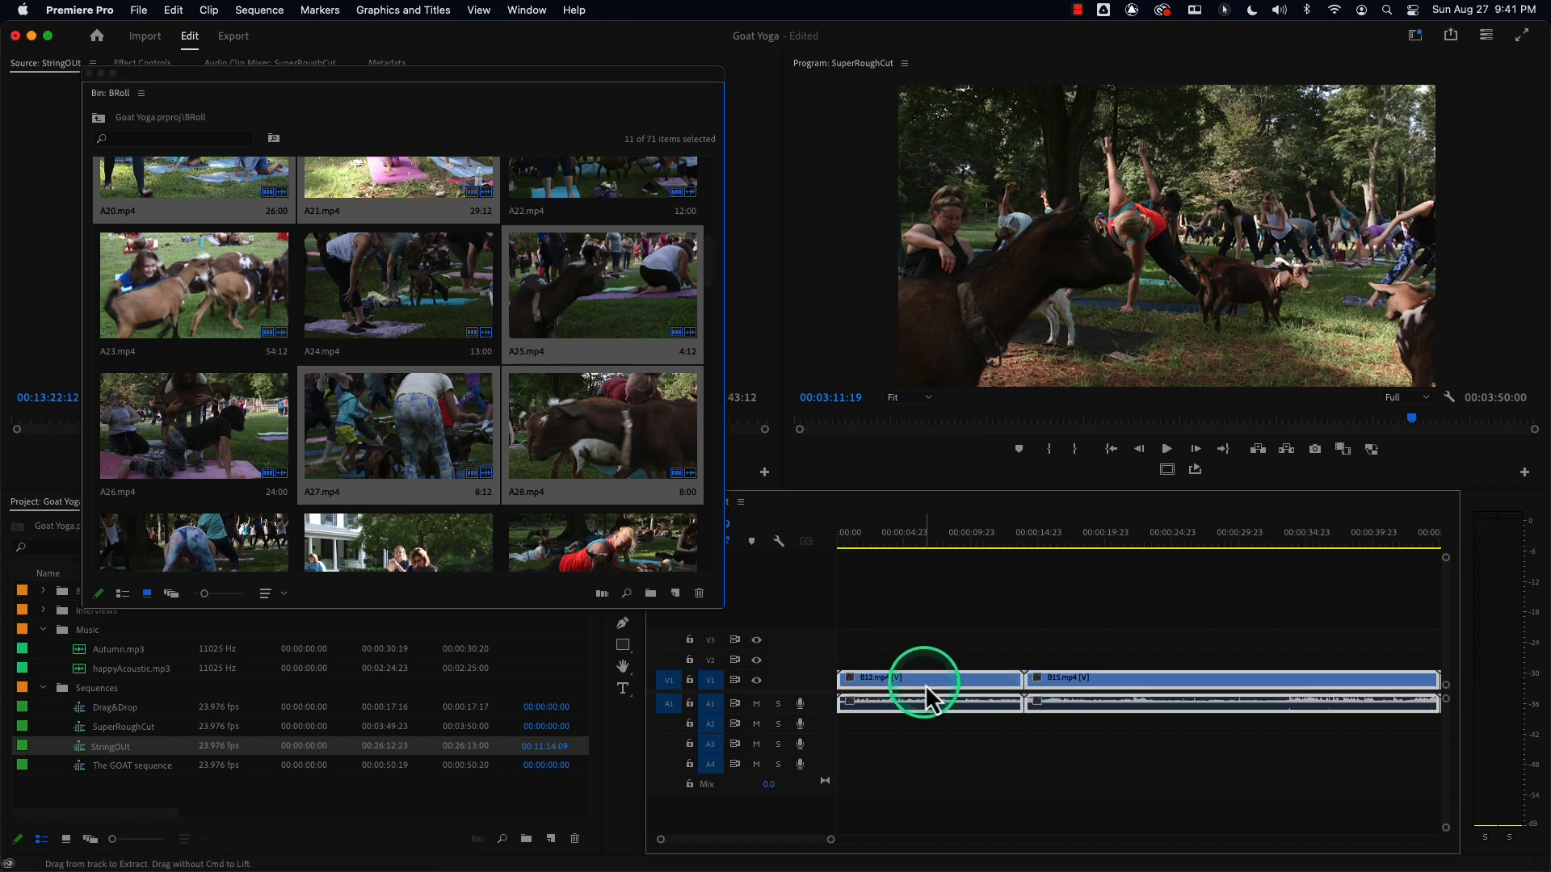
pyautogui.press('Delete')
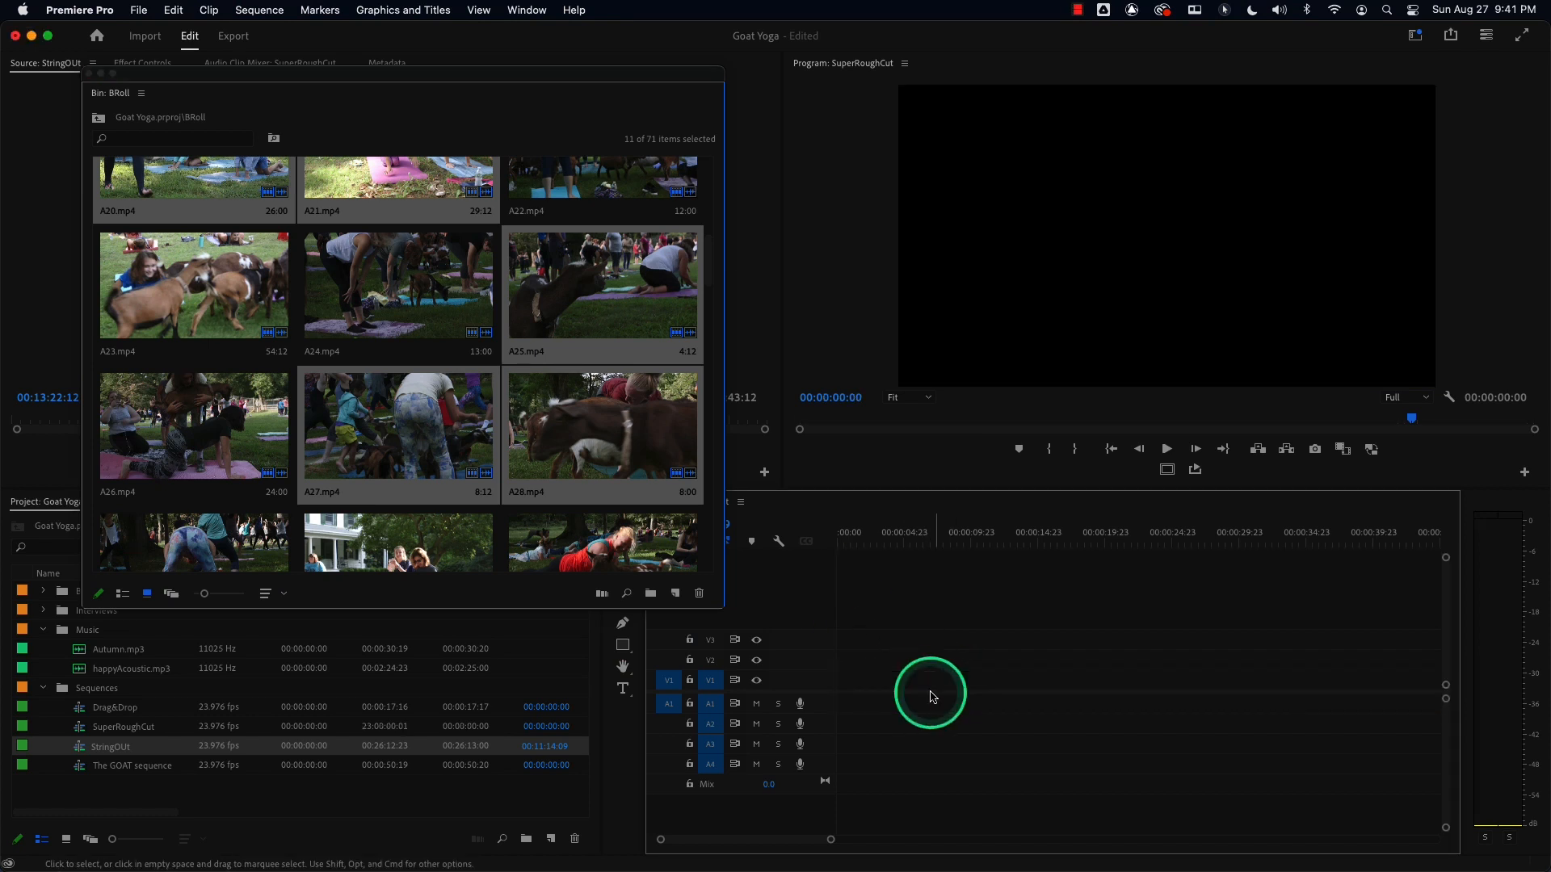
pyautogui.moveTo(831, 838); pyautogui.dragTo(883, 837)
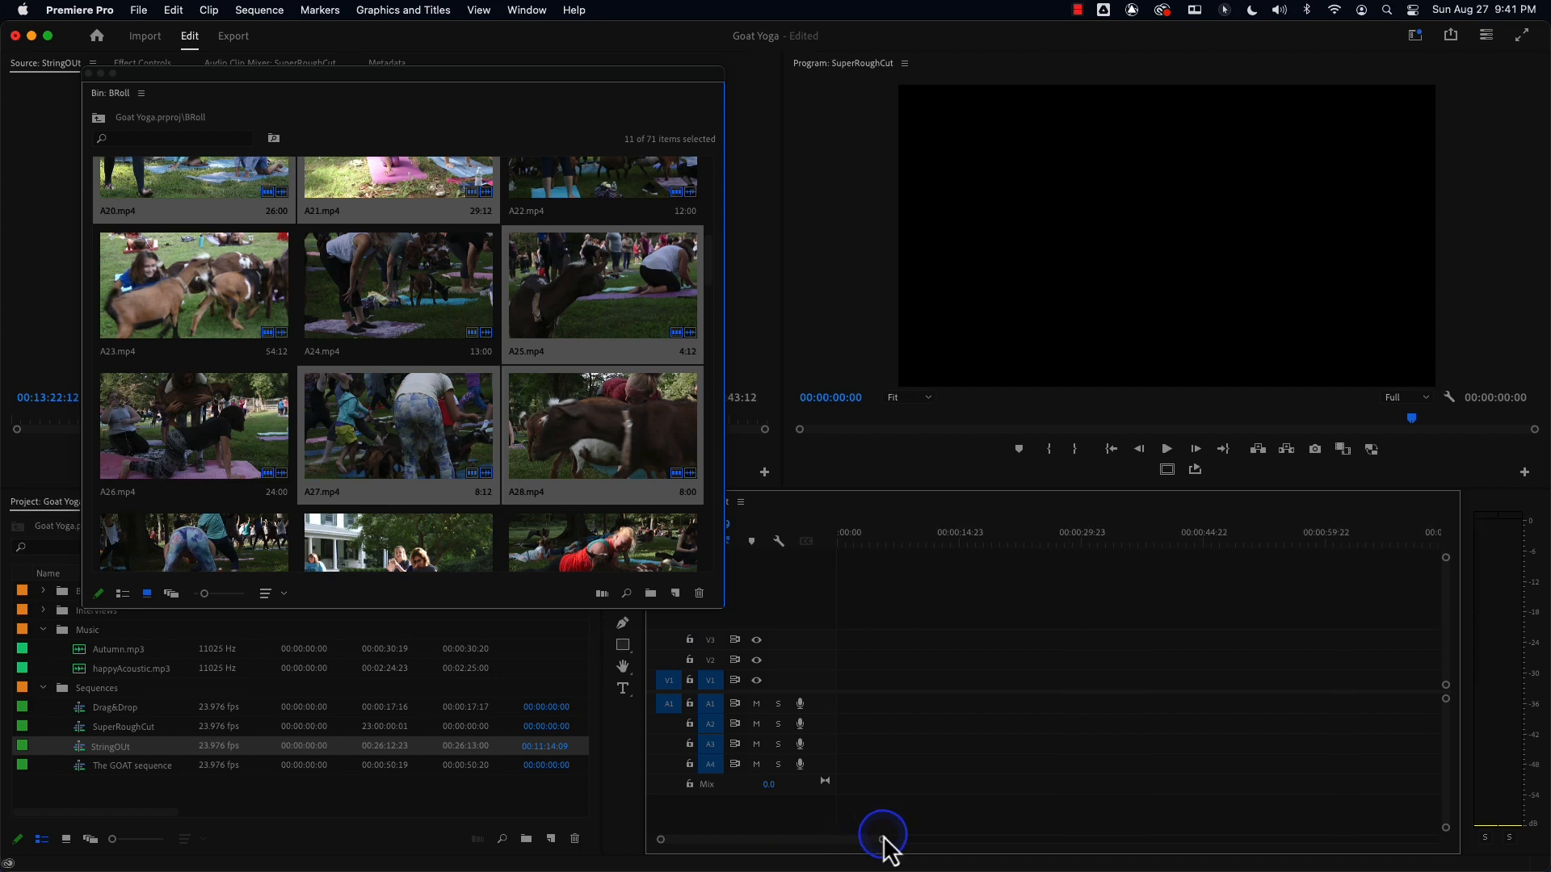
pyautogui.click(840, 536)
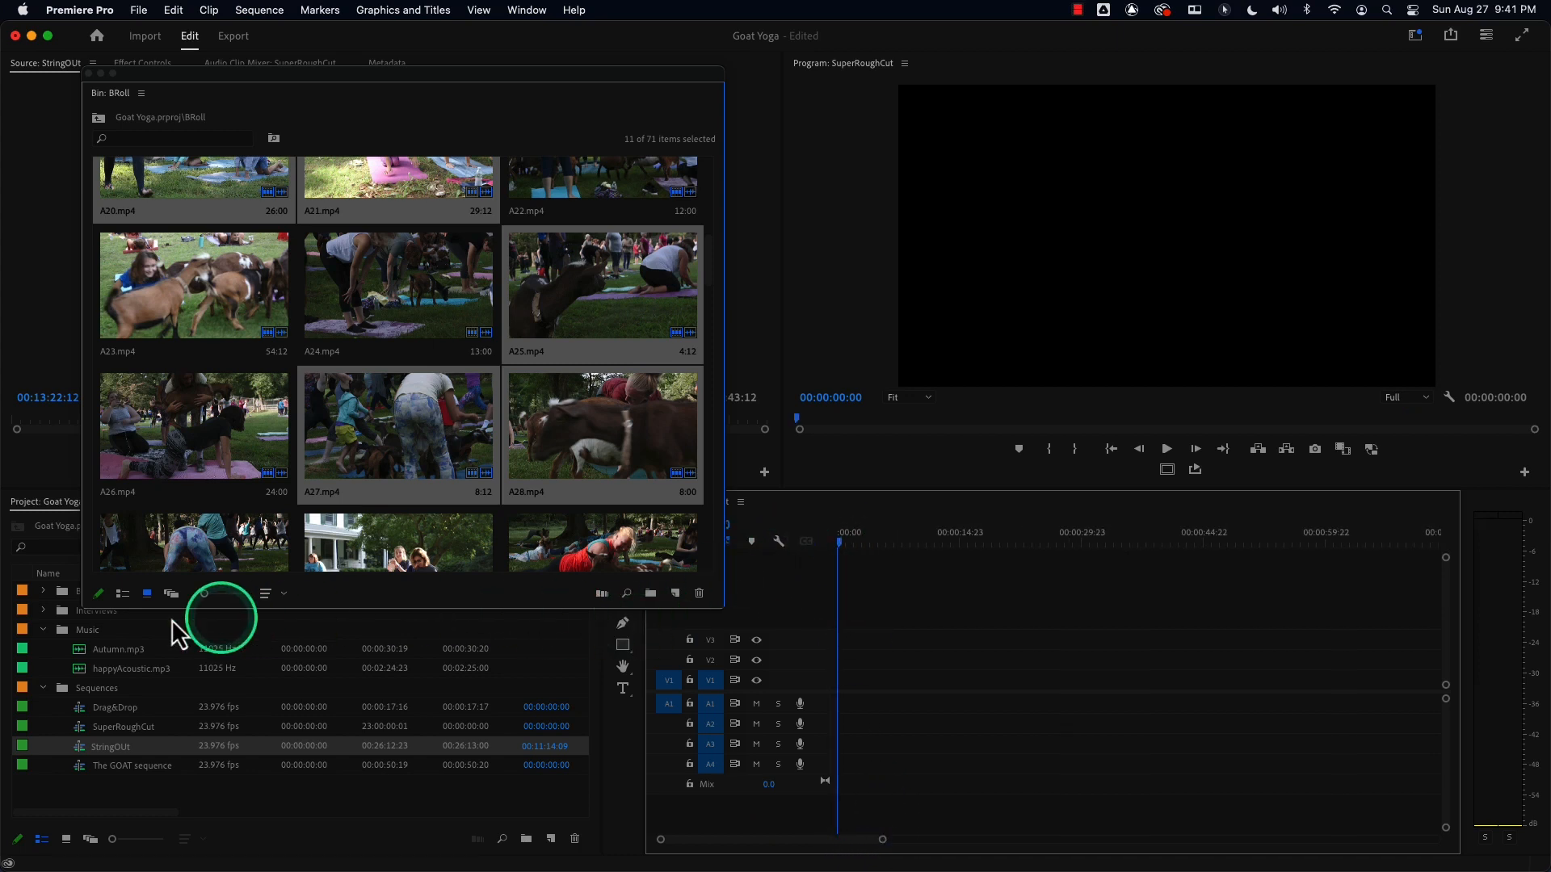
# Switch the BRoll bin to Freeform view and enlarge the bin window.
pyautogui.click(125, 597)
pyautogui.click(147, 593)
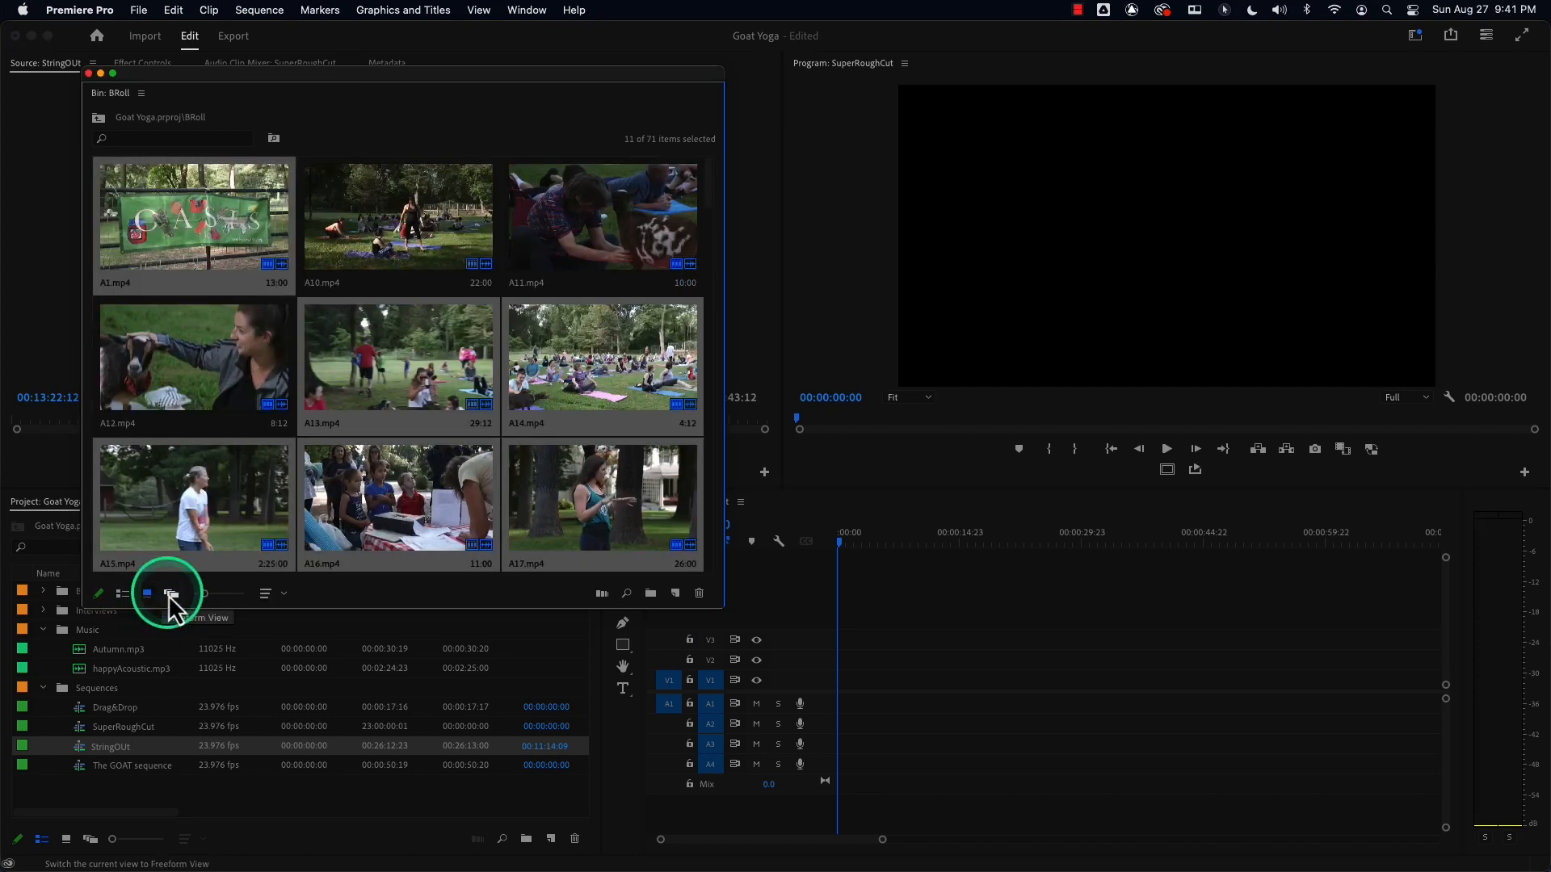
pyautogui.click(171, 594)
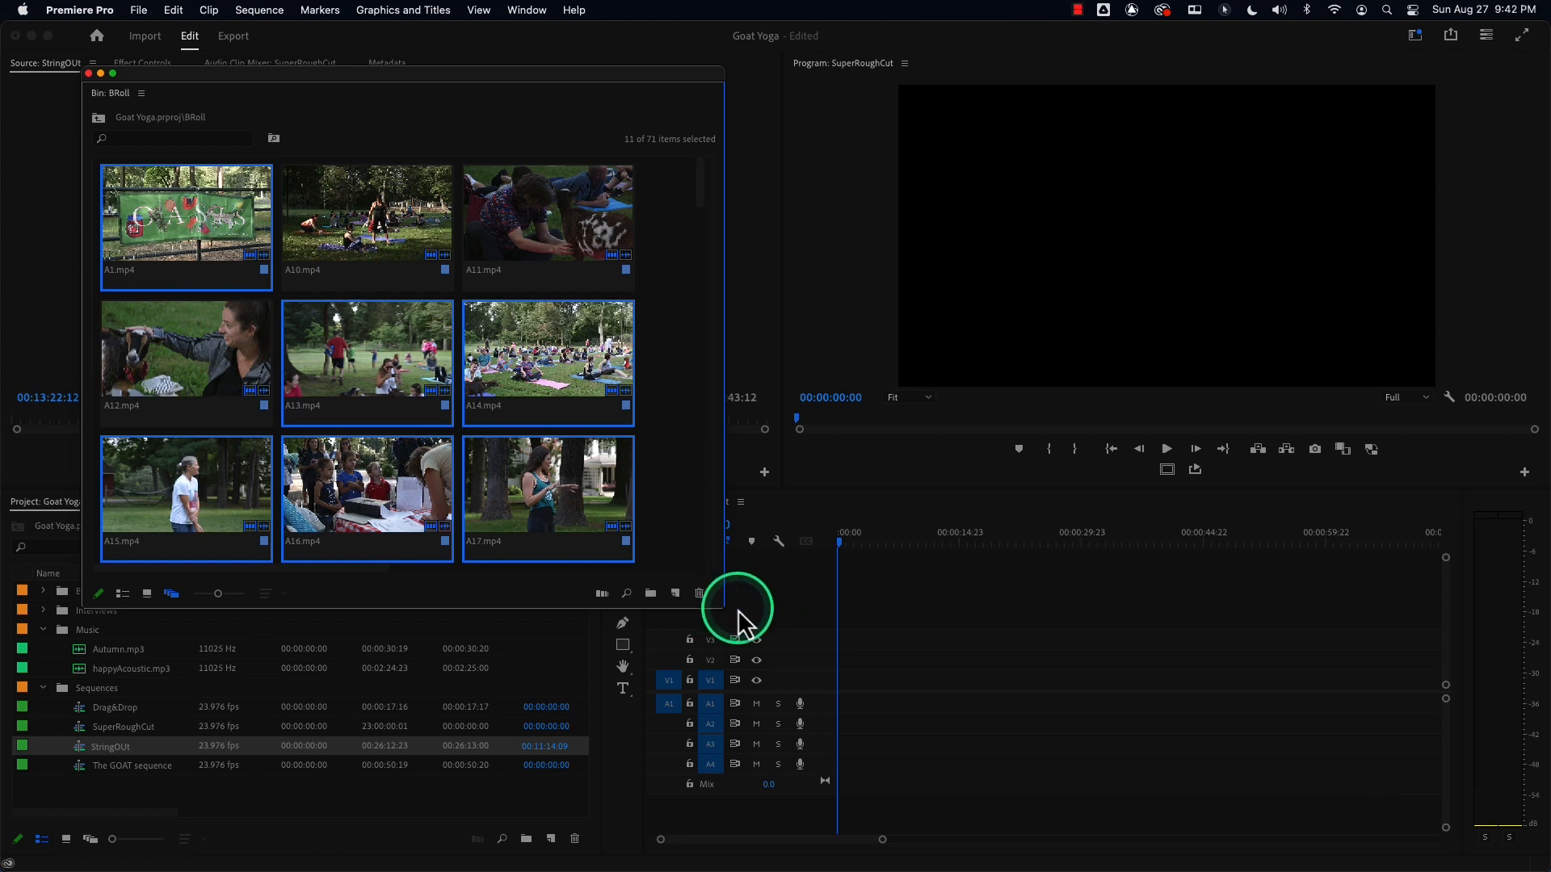
pyautogui.moveTo(719, 609); pyautogui.dragTo(1378, 814)
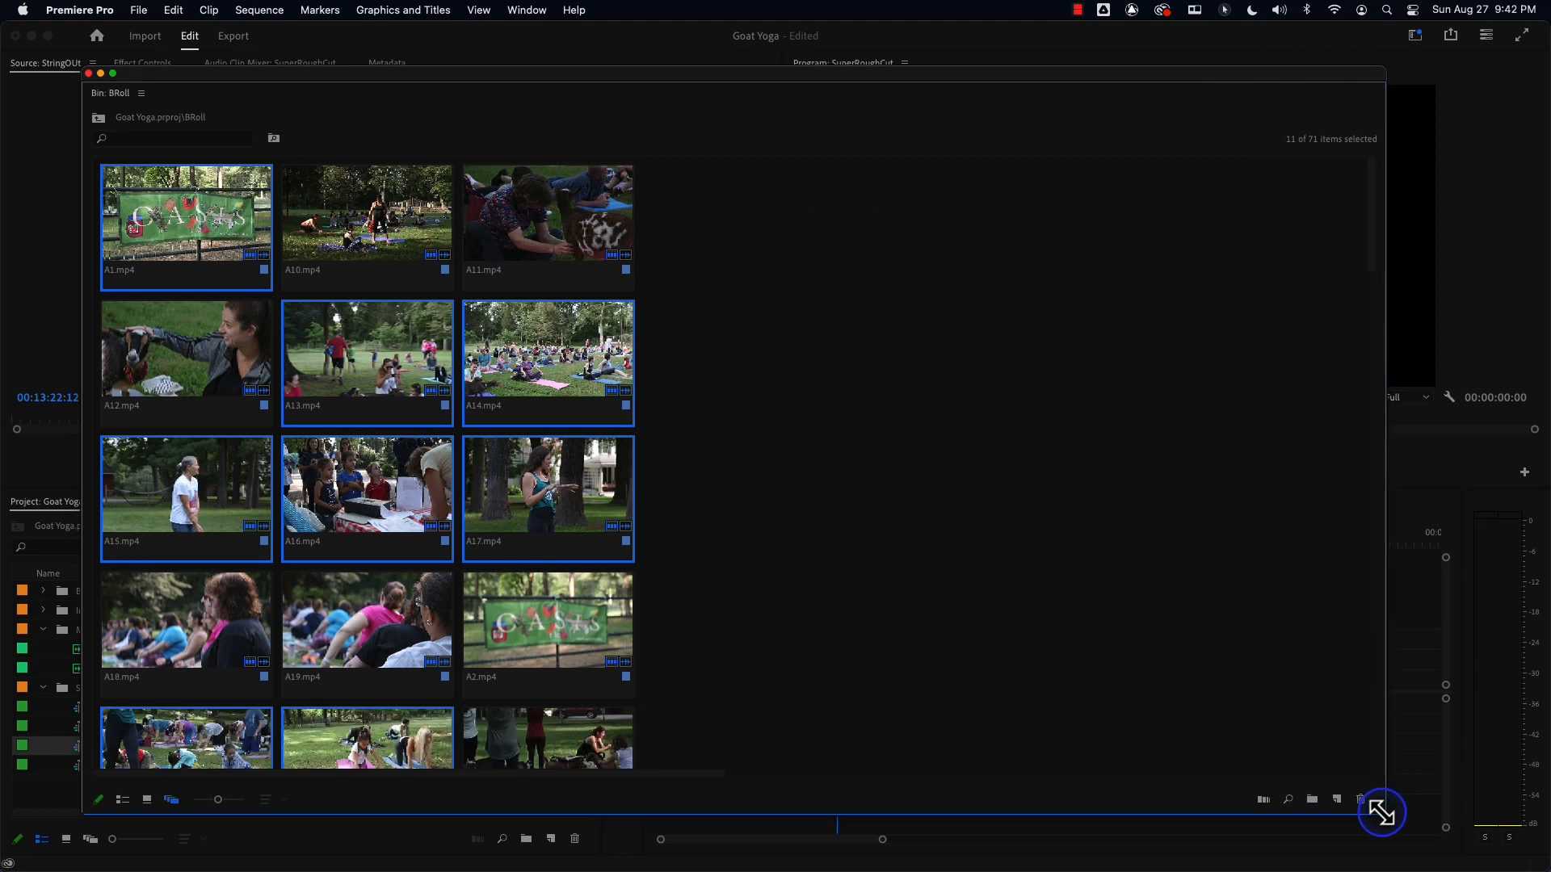
# In Freeform view, move clips A1 and A16 into an open area of the bin.
pyautogui.click(815, 540)
pyautogui.click(553, 229)
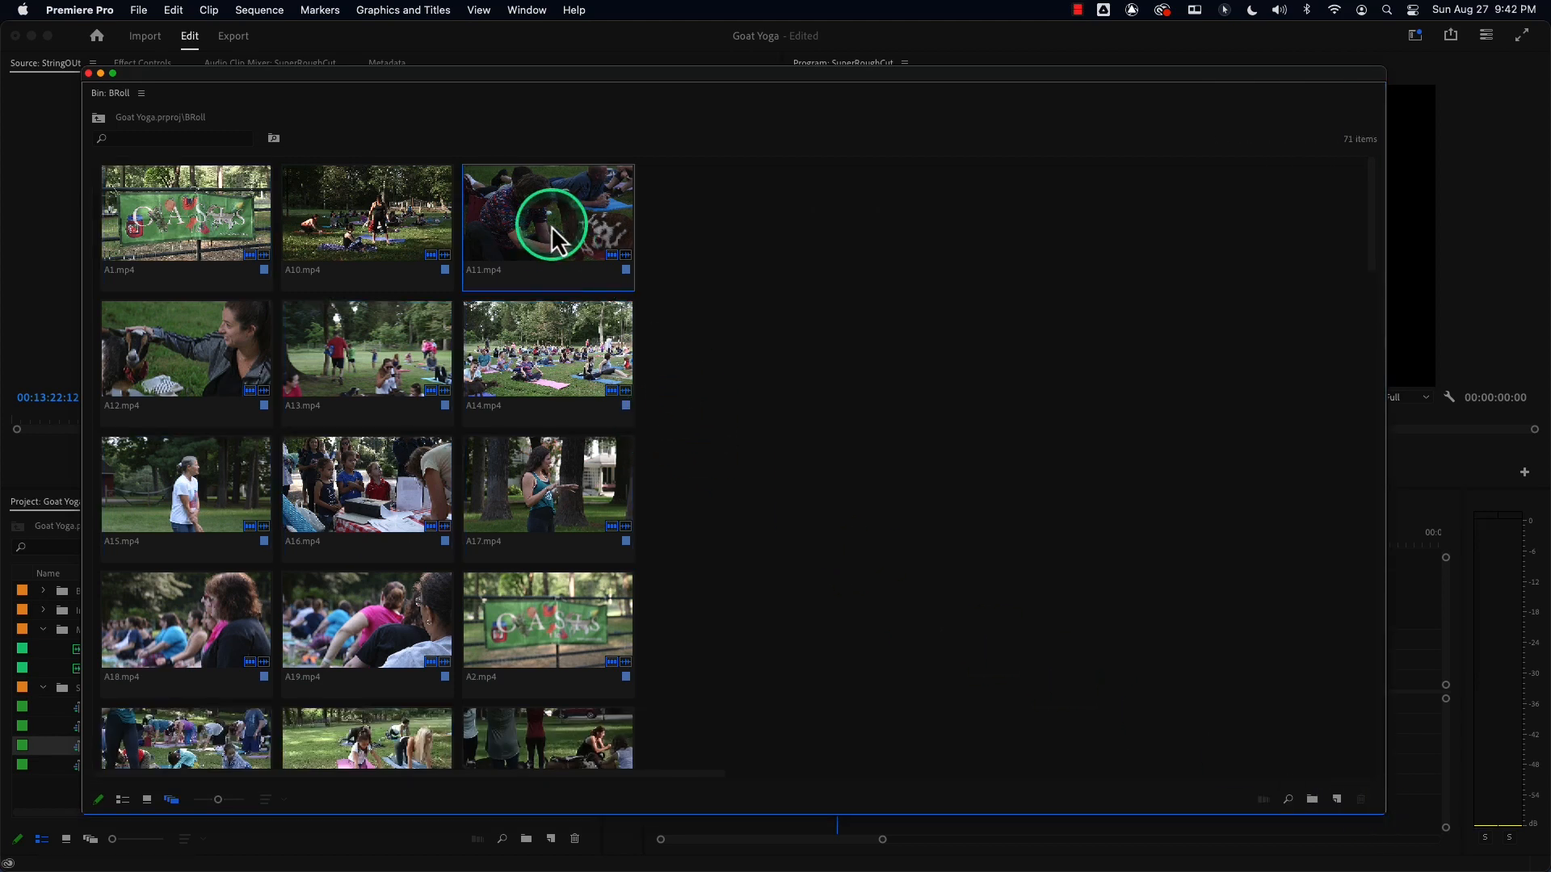
pyautogui.click(179, 228)
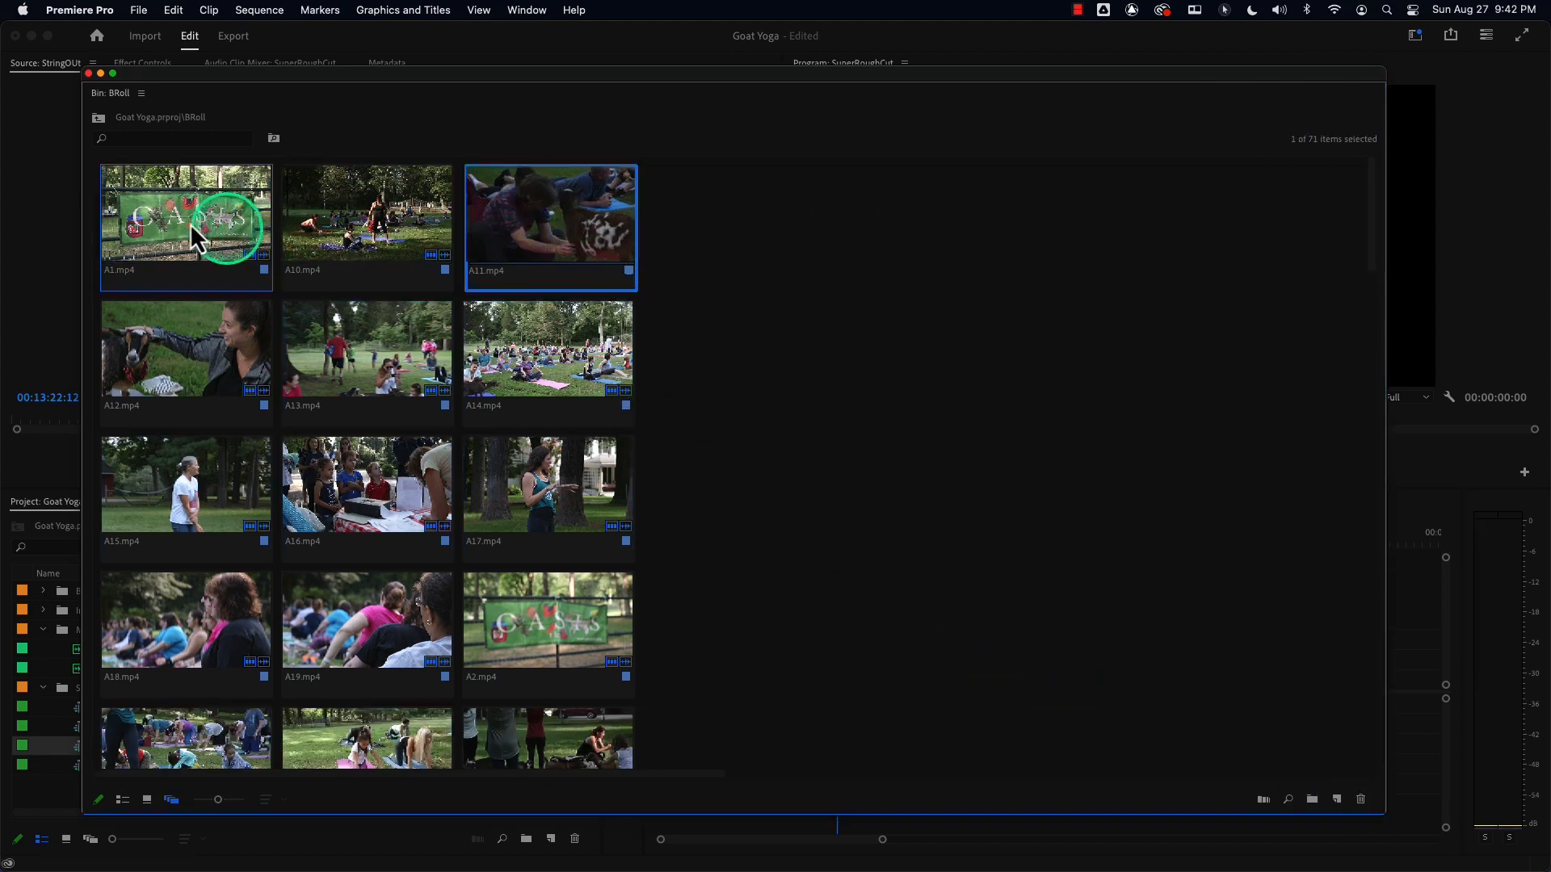
pyautogui.moveTo(176, 221); pyautogui.dragTo(800, 238)
pyautogui.click(442, 428)
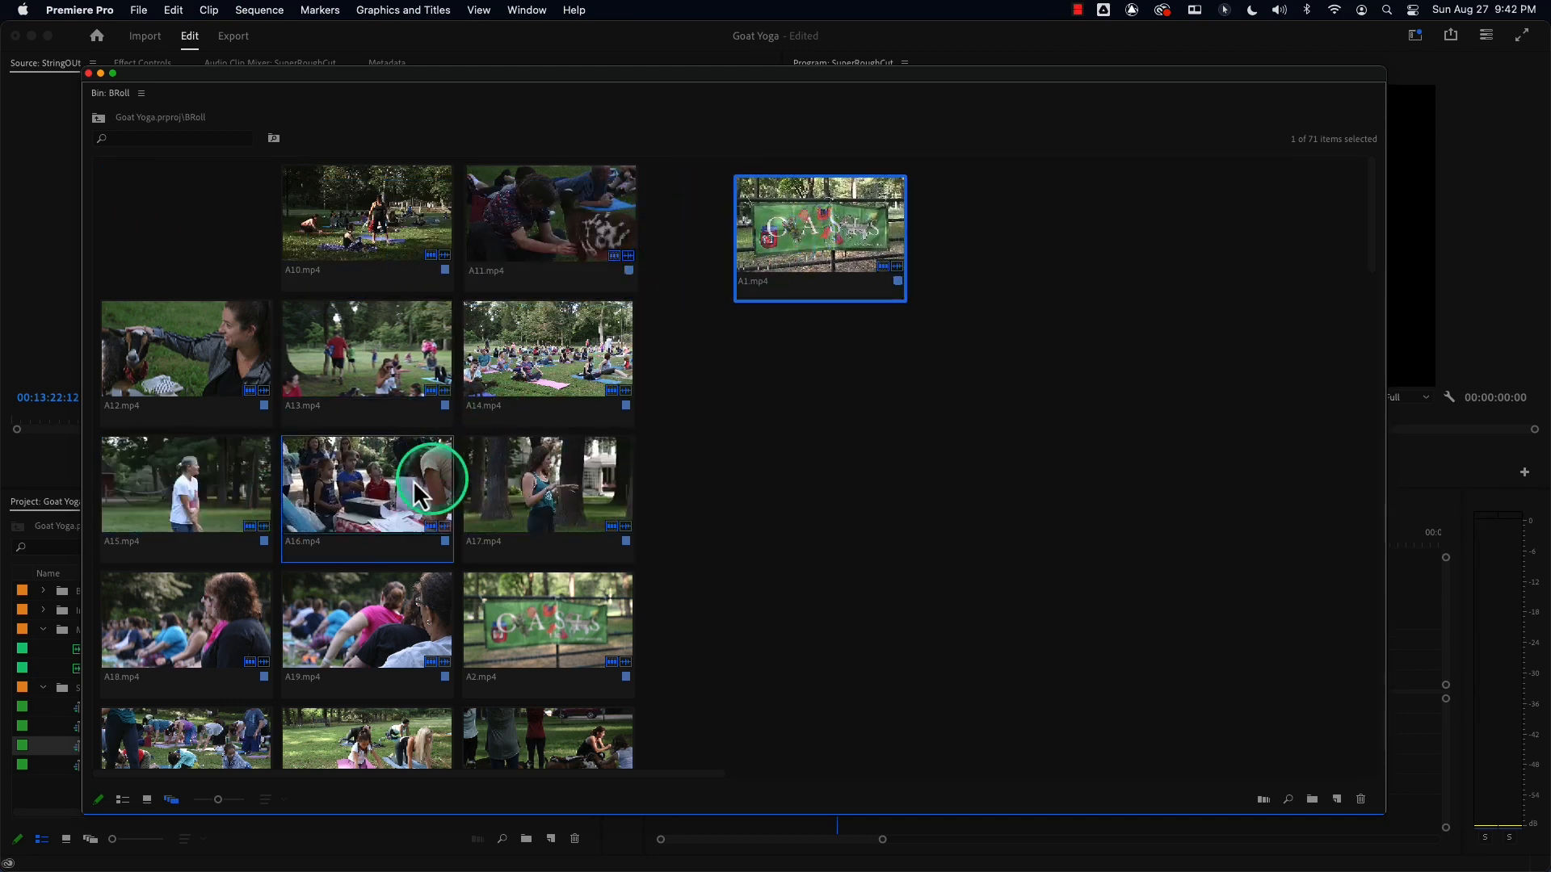
pyautogui.moveTo(352, 502); pyautogui.dragTo(1012, 231)
# Arrange clips A15, A17 and A21 alongside A1 and A16 in two rows.
pyautogui.moveTo(252, 499); pyautogui.dragTo(1256, 257)
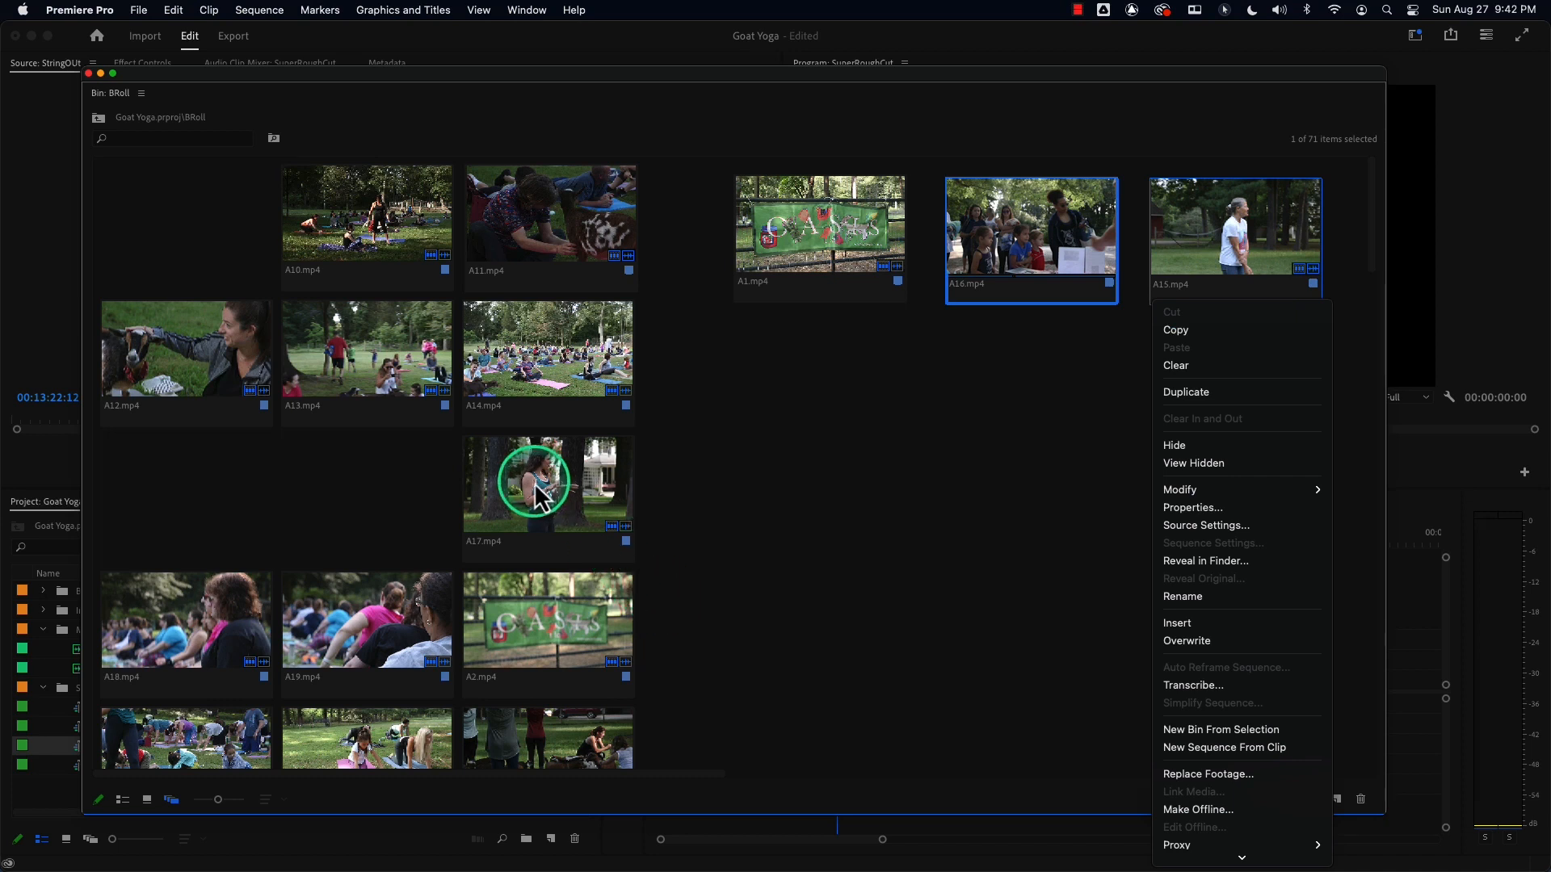
pyautogui.click(534, 483)
pyautogui.moveTo(539, 494); pyautogui.dragTo(813, 404)
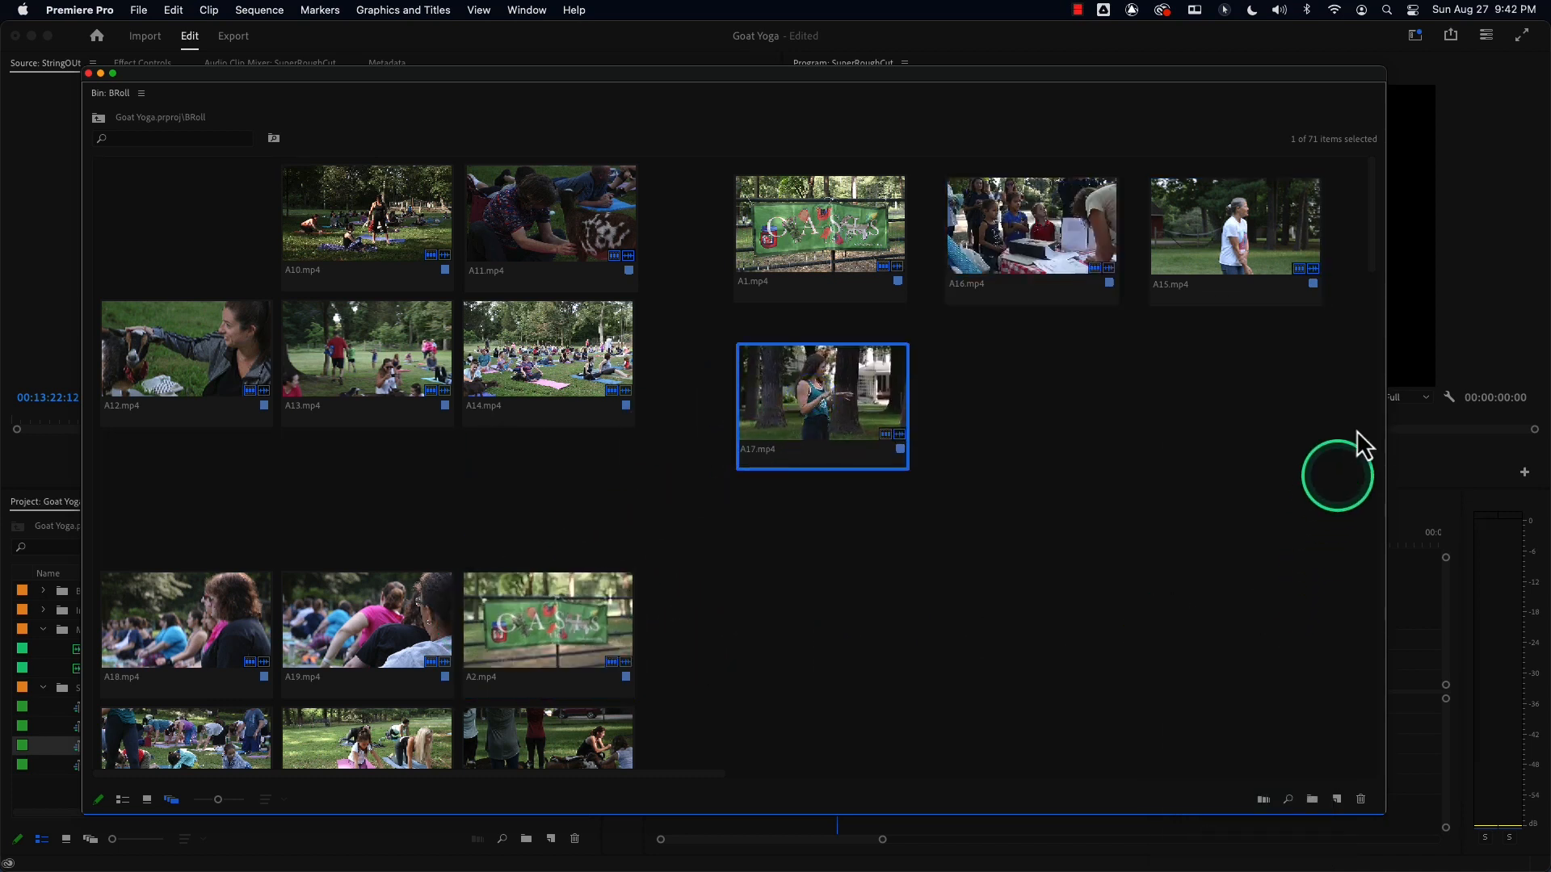
pyautogui.moveTo(373, 739); pyautogui.dragTo(1040, 404)
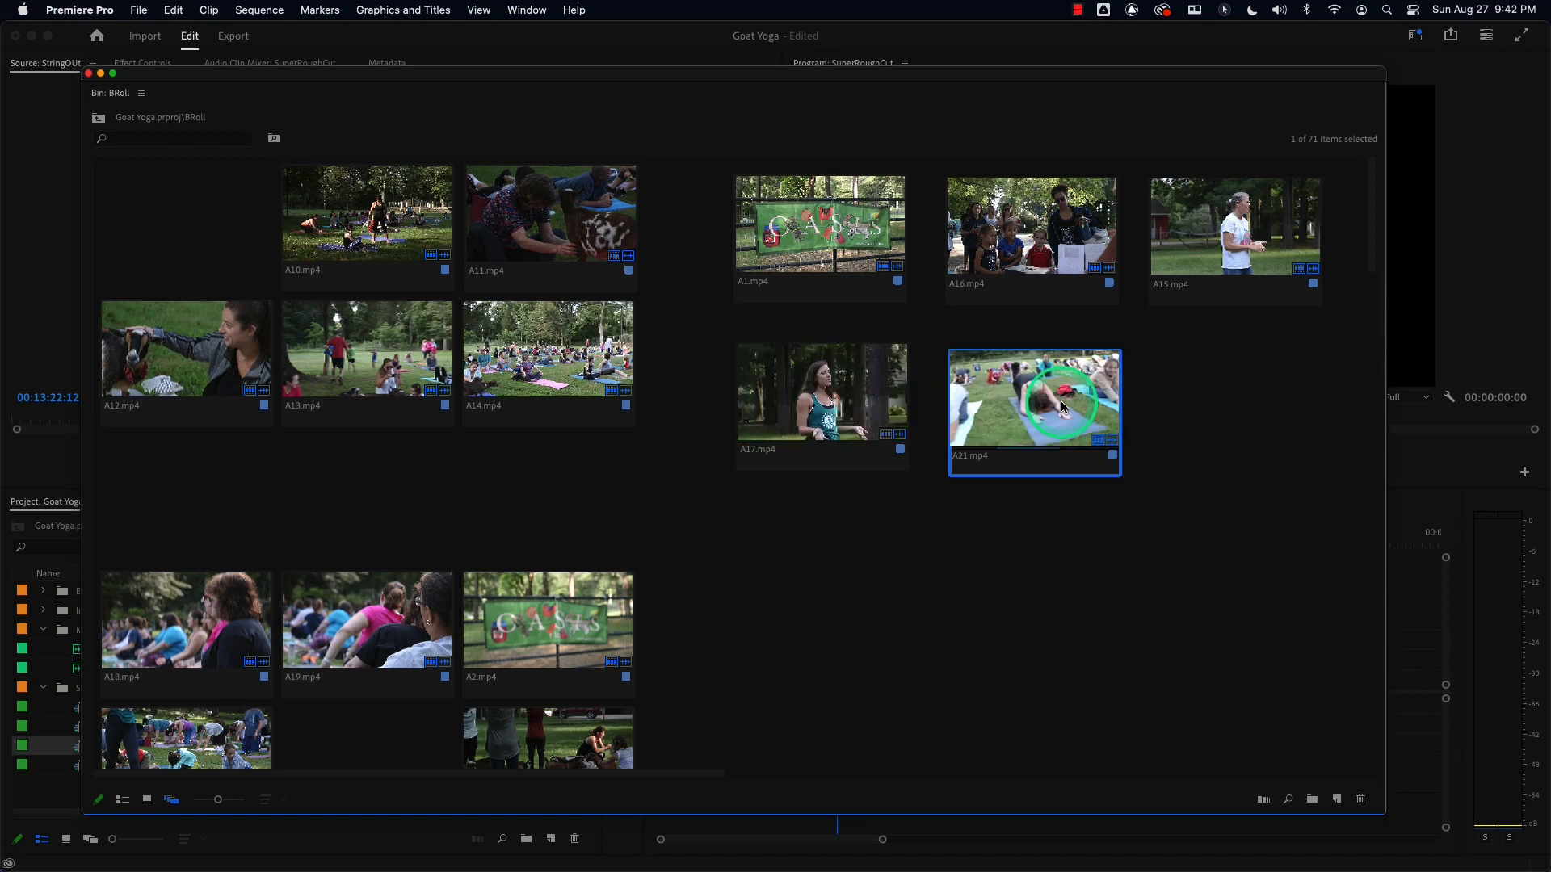
# Select the five arranged clips and add them to SuperRoughCut's V1 track, then scrub through the result.
pyautogui.moveTo(659, 209); pyautogui.dragTo(1281, 498)
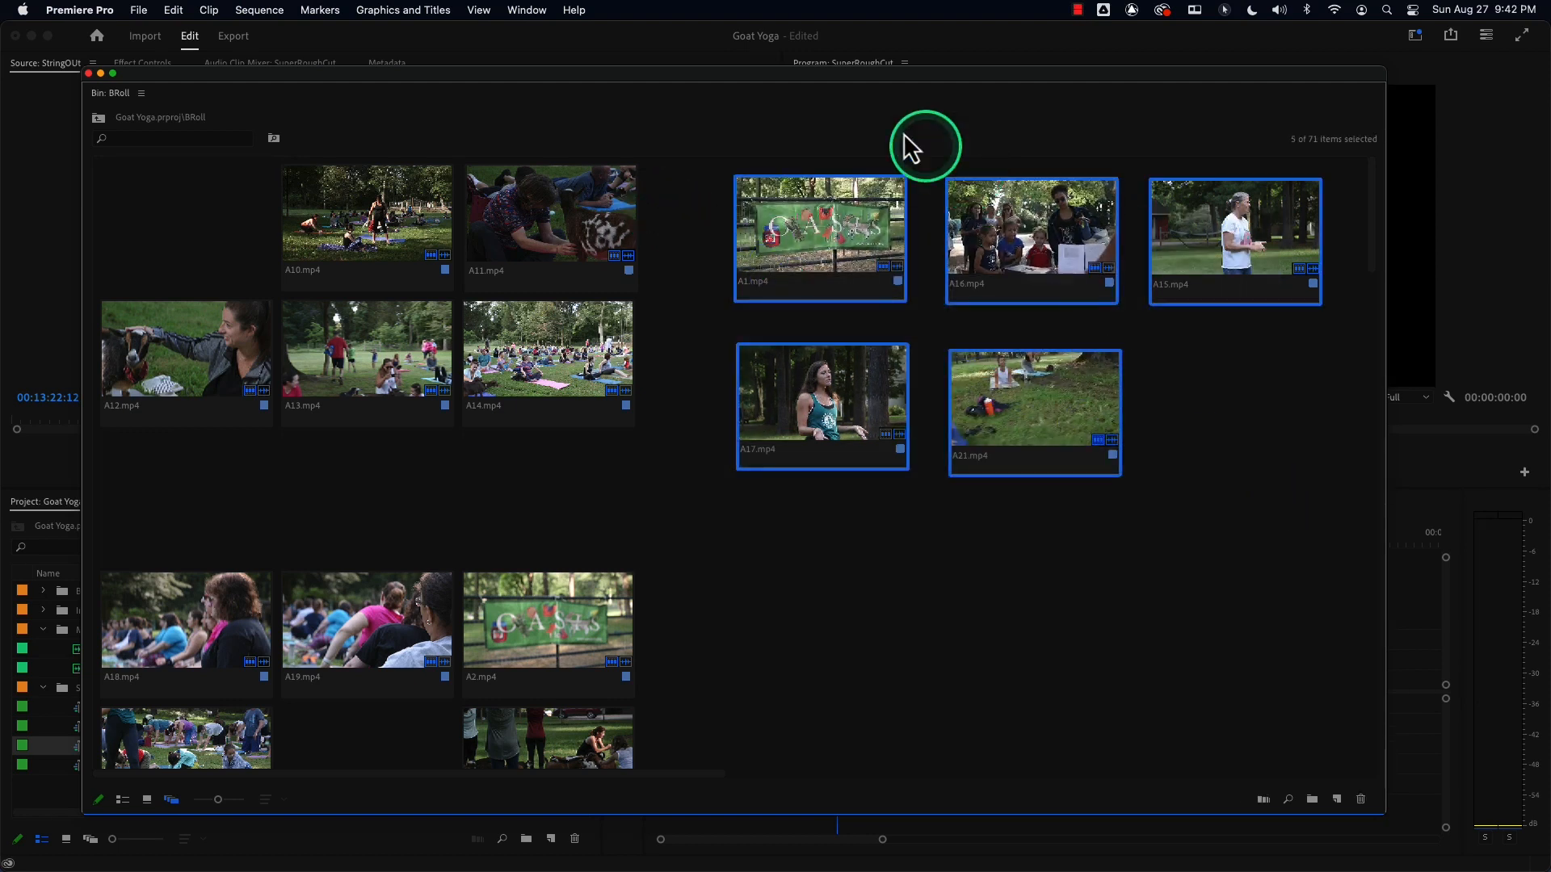
pyautogui.moveTo(872, 90); pyautogui.dragTo(234, 241)
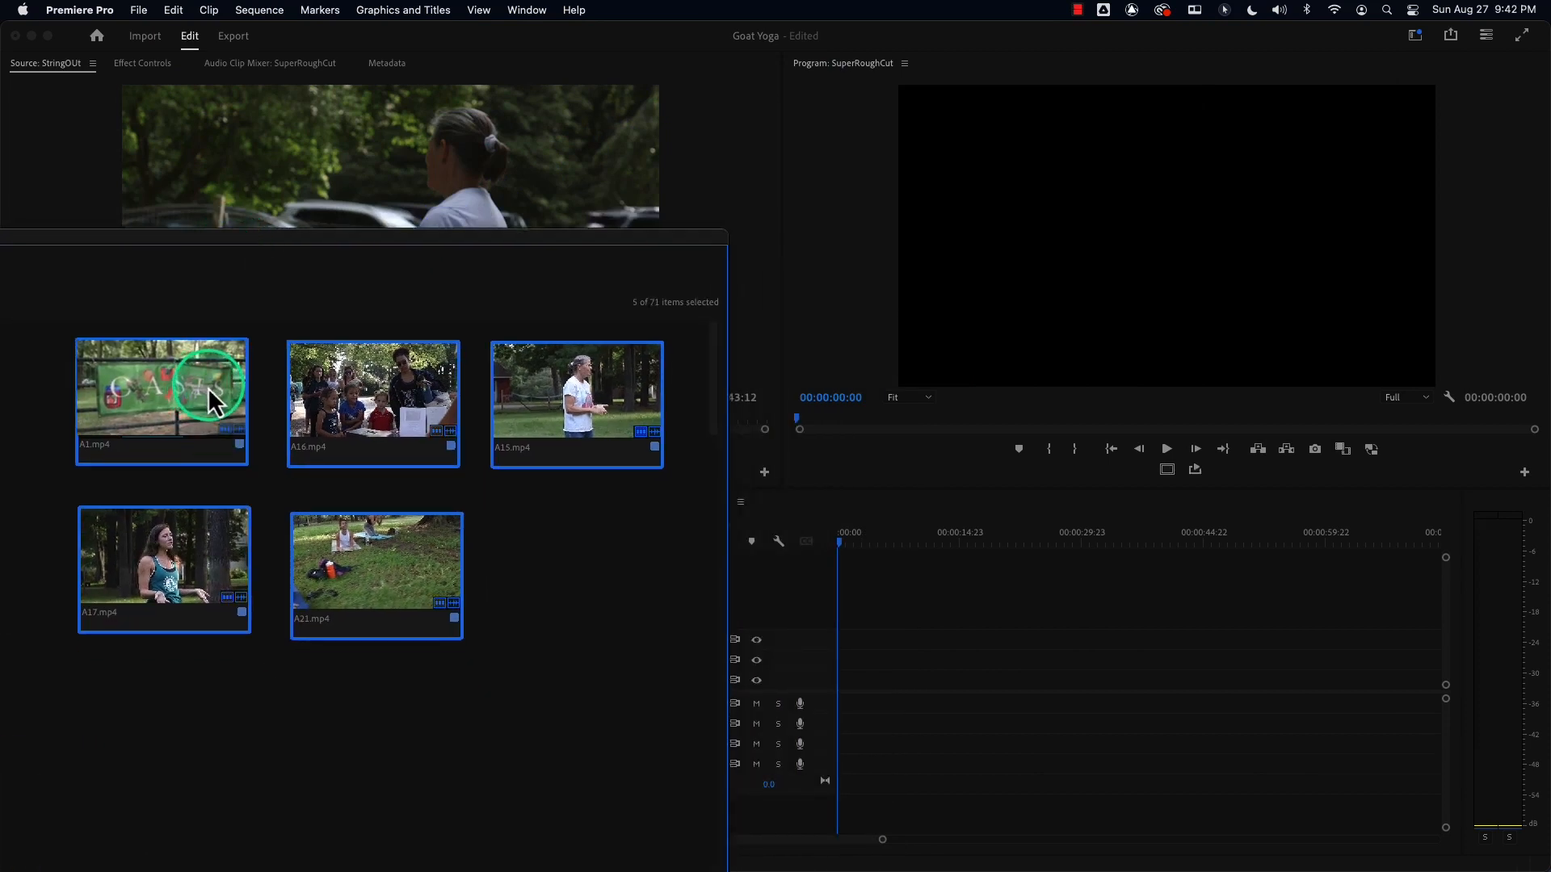
pyautogui.moveTo(145, 428); pyautogui.dragTo(821, 667)
pyautogui.moveTo(850, 543); pyautogui.dragTo(1196, 555)
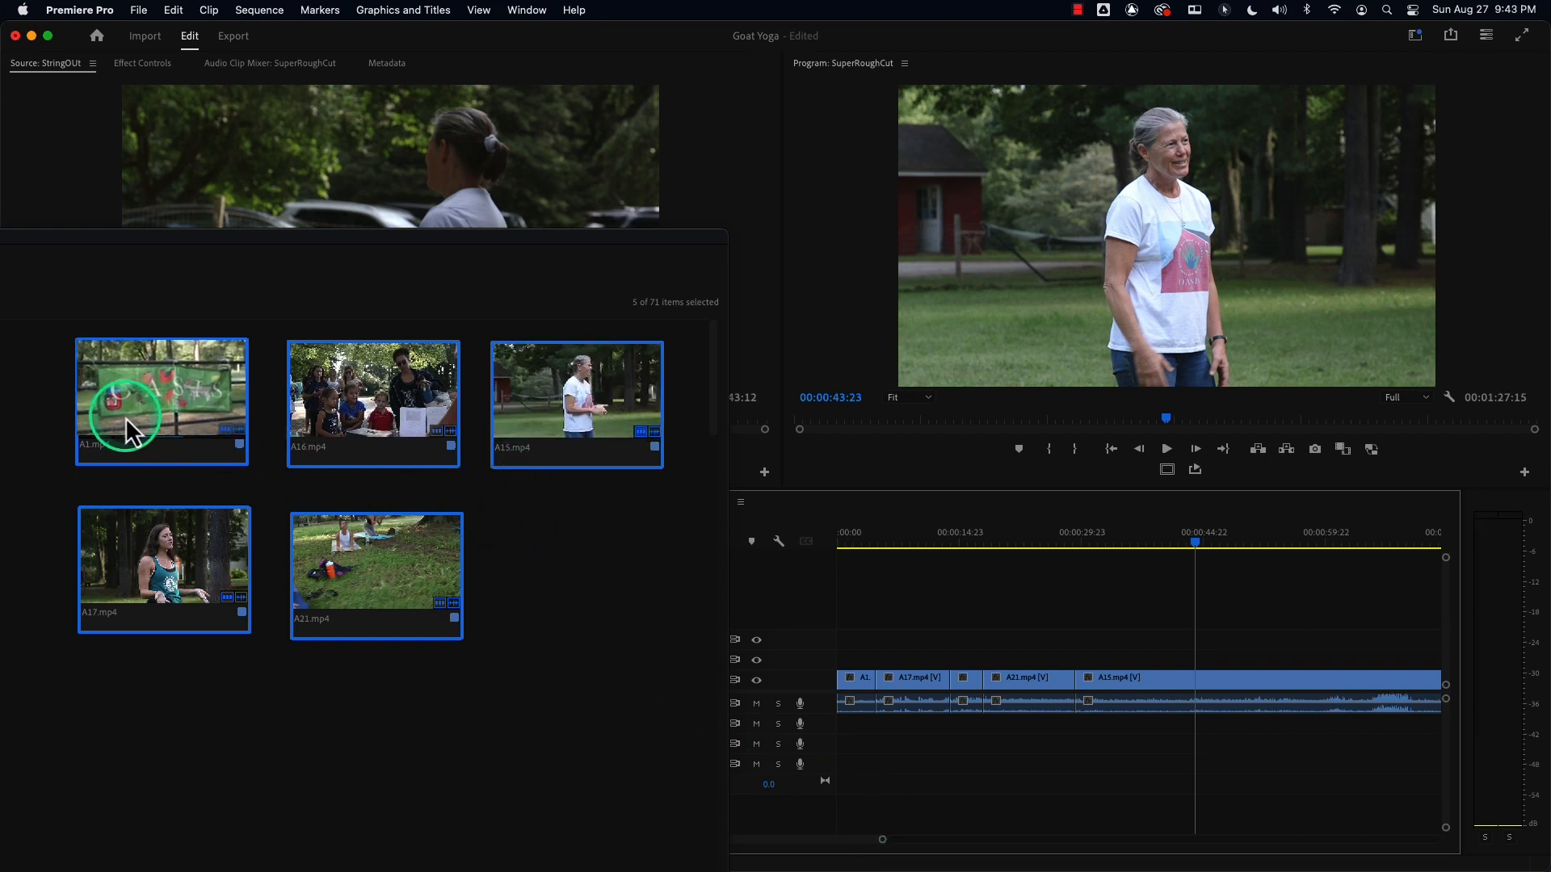
pyautogui.click(17, 420)
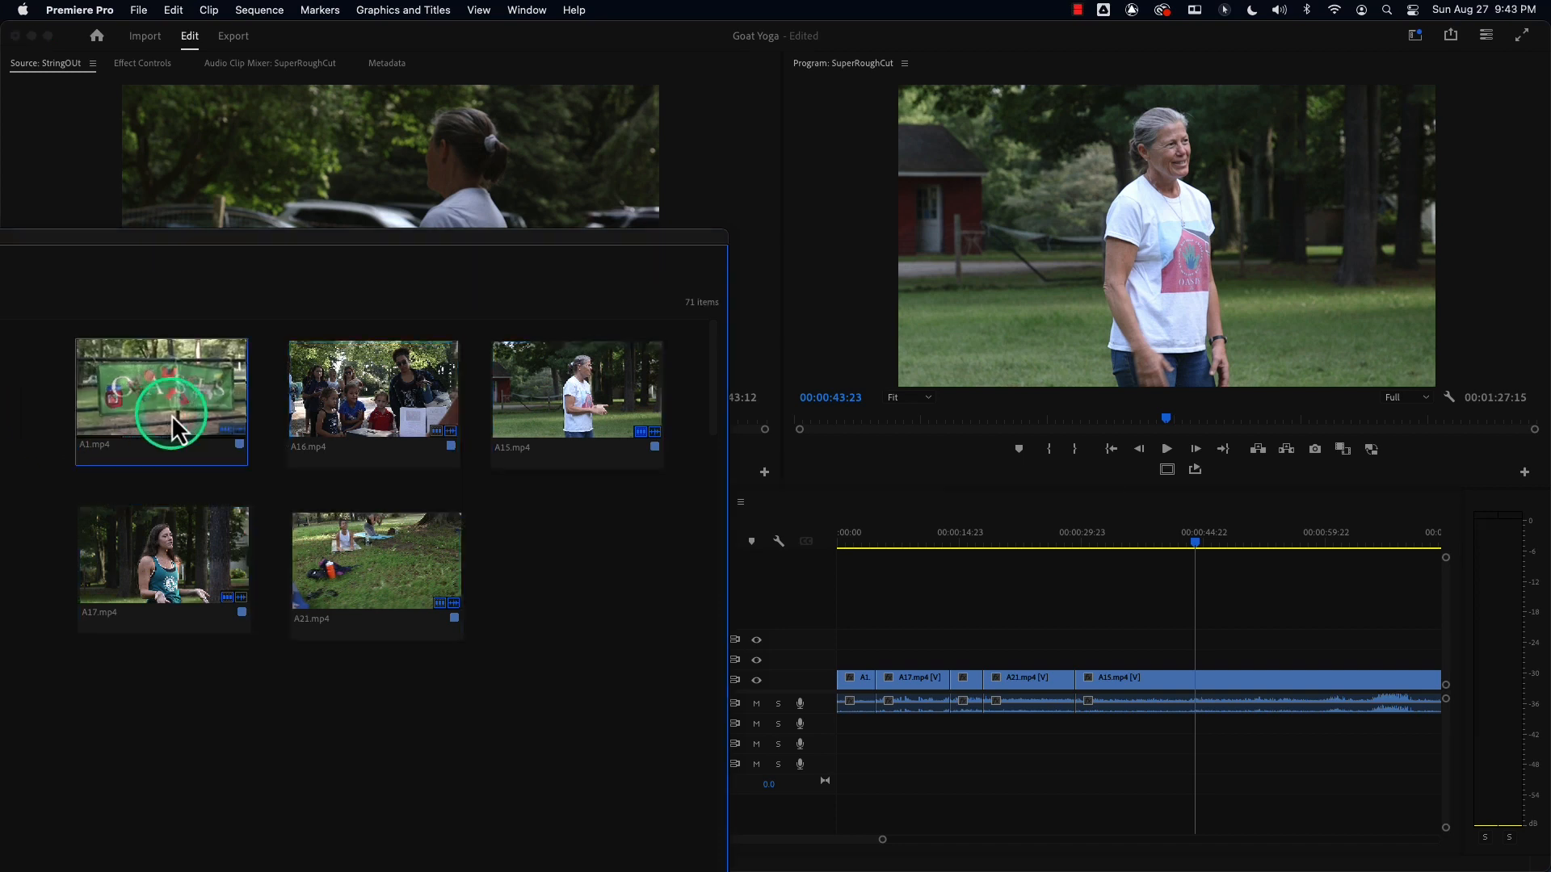
pyautogui.click(126, 389)
pyautogui.keyDown('super'); pyautogui.click(541, 400); pyautogui.keyUp('super')
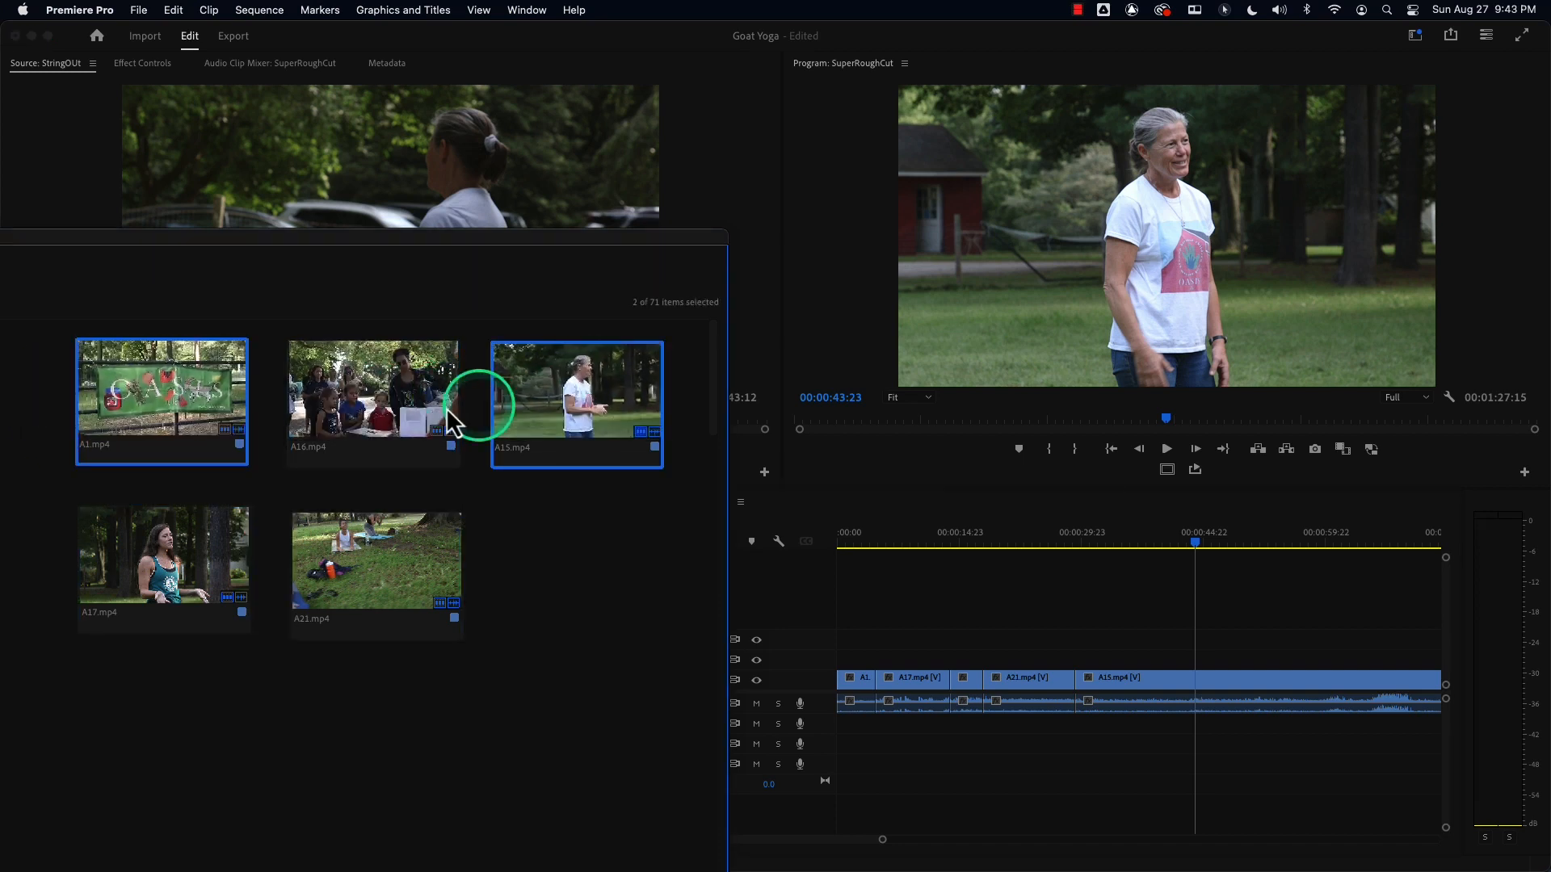
pyautogui.click(32, 400)
pyautogui.click(105, 395)
pyautogui.keyDown('shift'); pyautogui.click(580, 406); pyautogui.keyUp('shift')
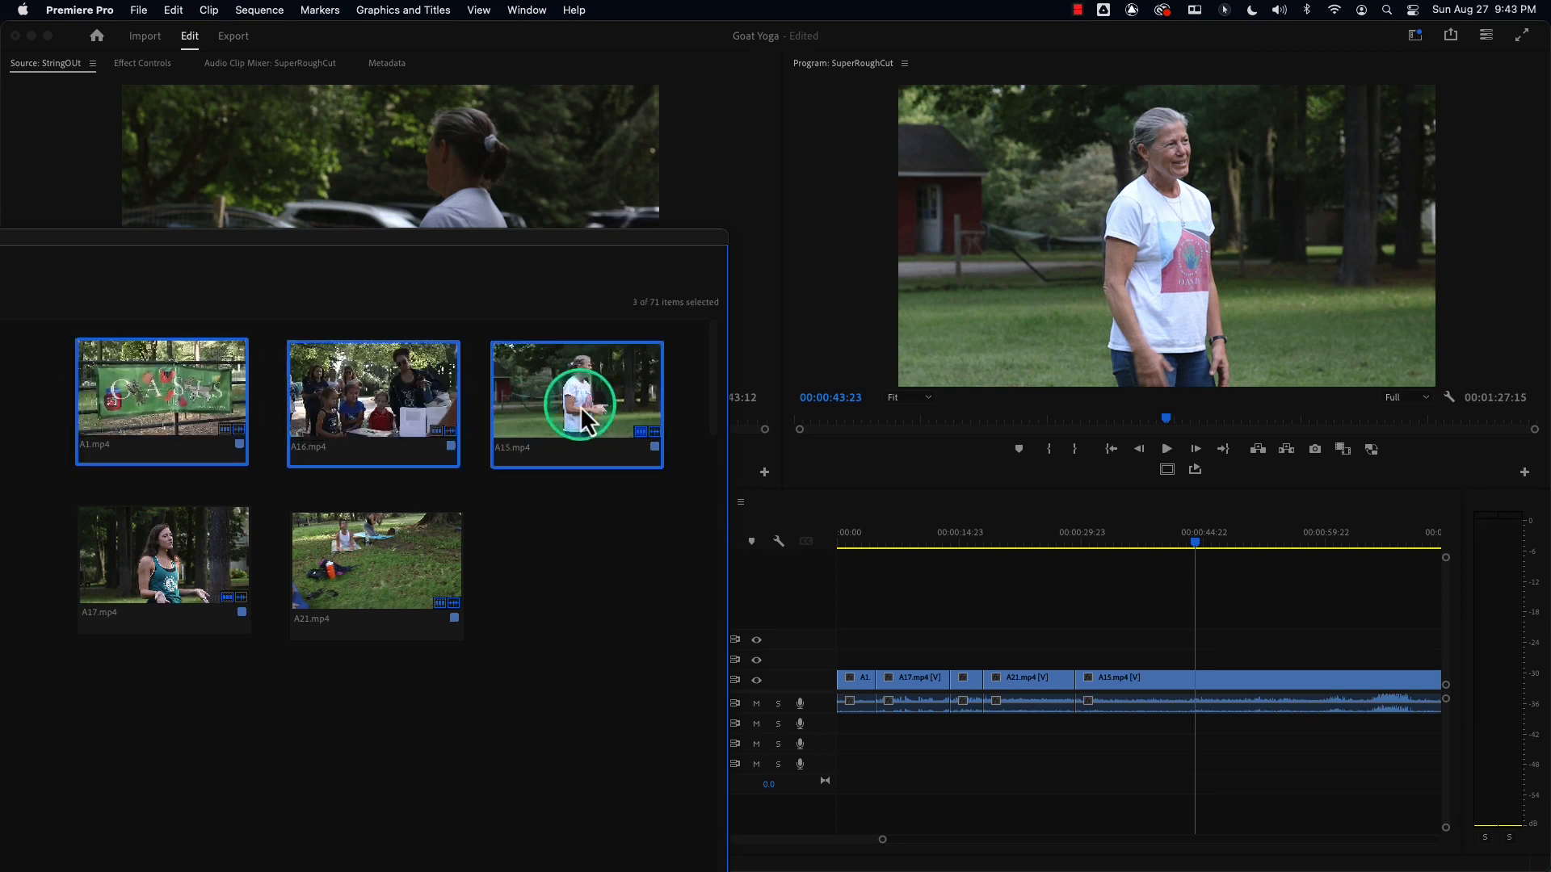
pyautogui.keyDown('super'); pyautogui.click(192, 569); pyautogui.keyUp('super')
pyautogui.keyDown('super'); pyautogui.click(380, 555); pyautogui.keyUp('super')
pyautogui.click(552, 529)
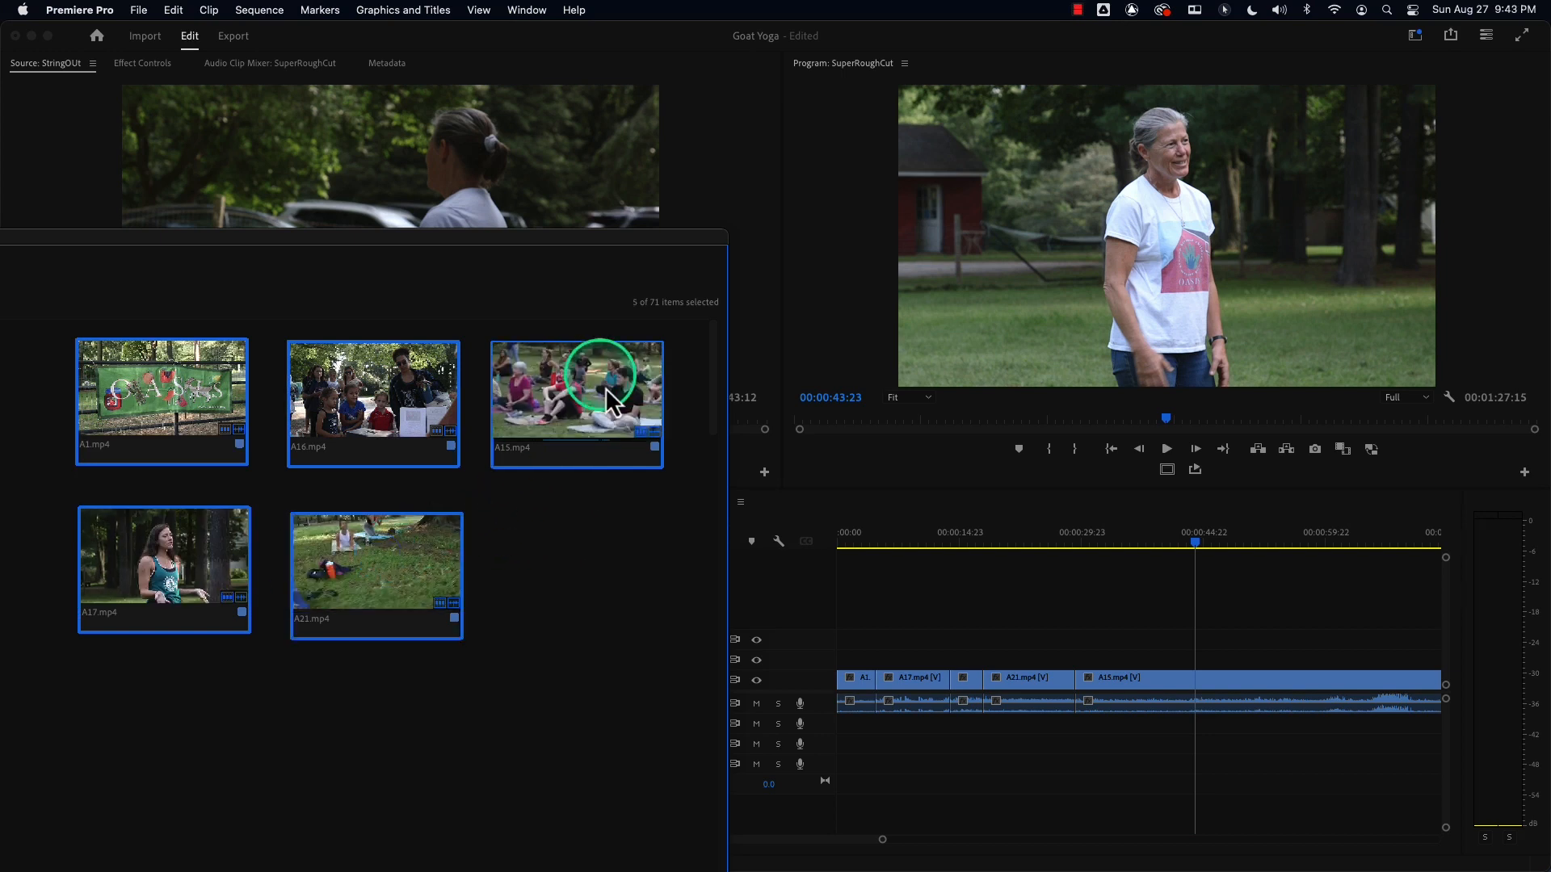
pyautogui.moveTo(905, 531); pyautogui.dragTo(956, 531)
pyautogui.moveTo(33, 386); pyautogui.dragTo(672, 641)
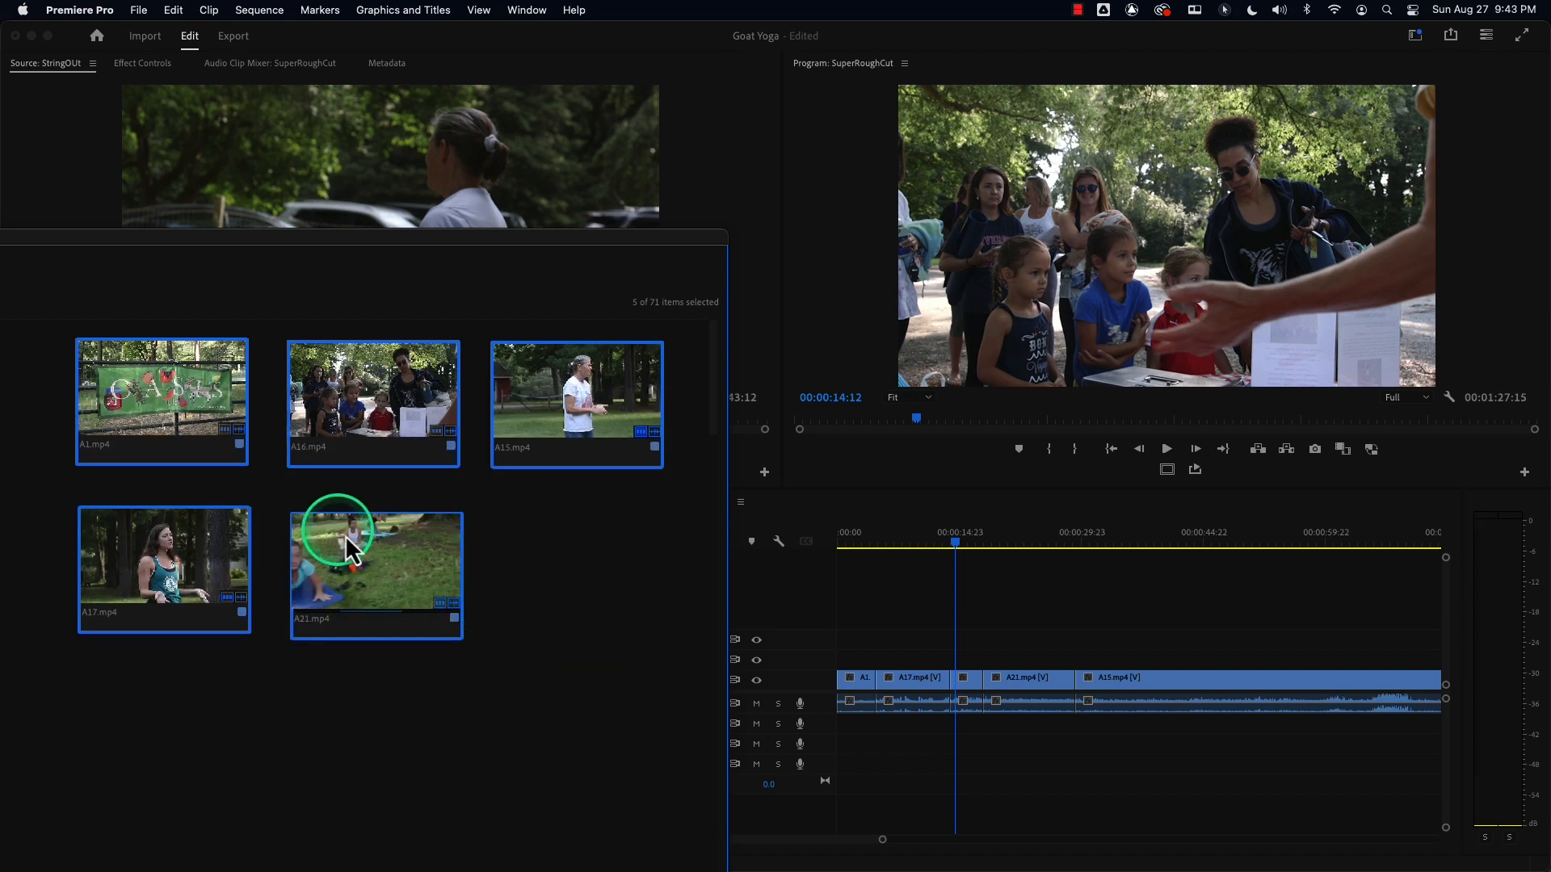
pyautogui.click(592, 579)
pyautogui.click(191, 408)
pyautogui.keyDown('super'); pyautogui.click(419, 409); pyautogui.keyUp('super')
pyautogui.keyDown('super'); pyautogui.click(570, 414); pyautogui.keyUp('super')
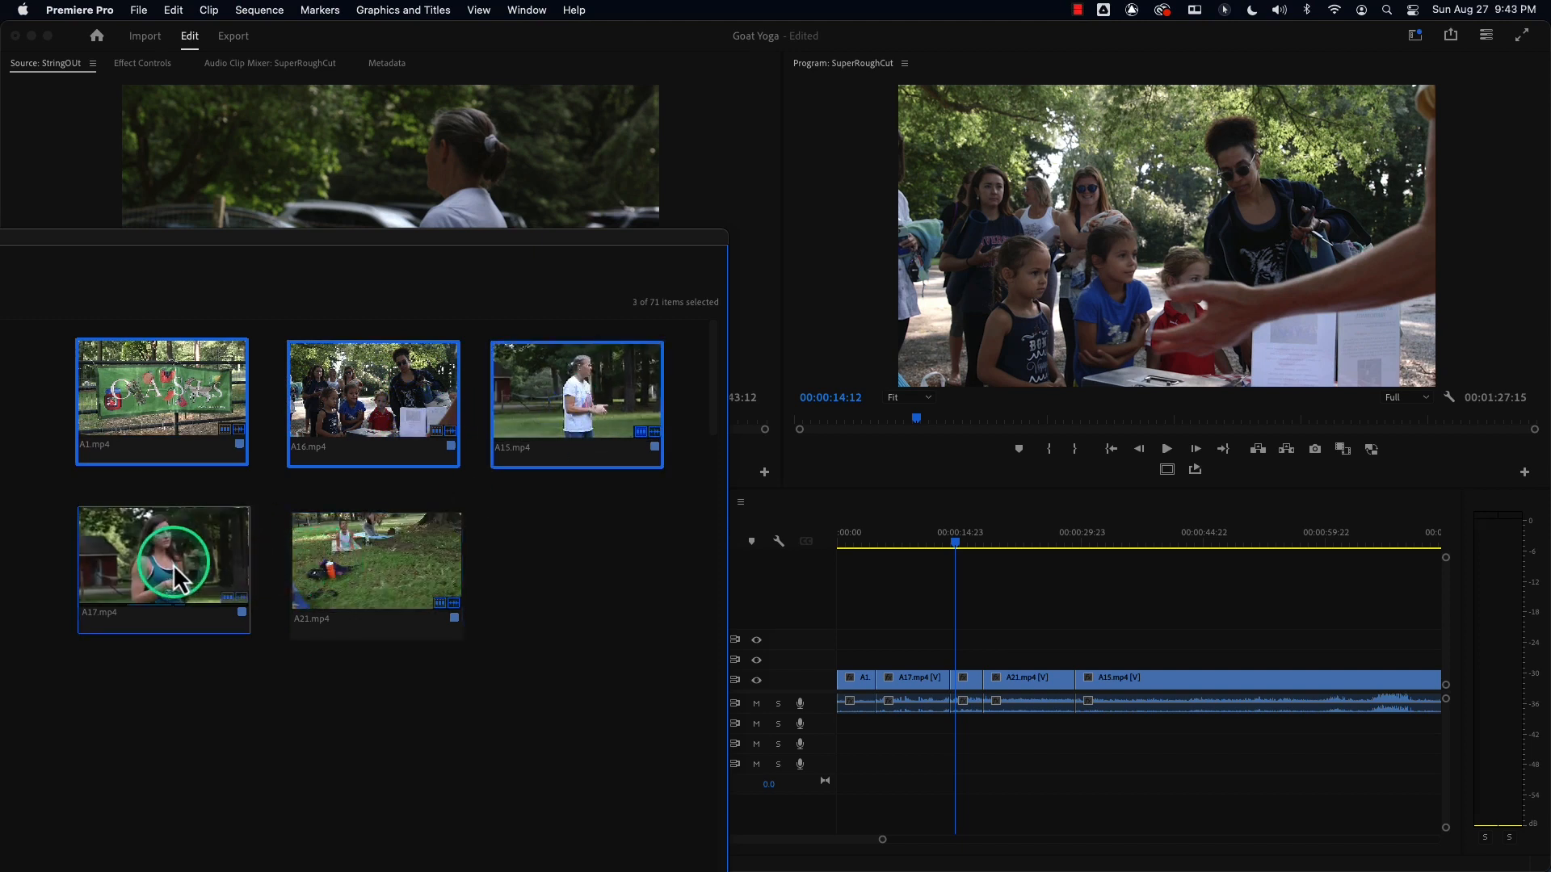
# Select clips A1, A16, A15, A17 and A21 in that order and overwrite them onto SuperRoughCut's V1 from the start, then scrub.
pyautogui.click(41, 404)
pyautogui.click(137, 392)
pyautogui.keyDown('super'); pyautogui.click(362, 394); pyautogui.keyUp('super')
pyautogui.keyDown('super'); pyautogui.click(565, 404); pyautogui.keyUp('super')
pyautogui.keyDown('super'); pyautogui.click(239, 525); pyautogui.keyUp('super')
pyautogui.keyDown('super'); pyautogui.click(384, 567); pyautogui.keyUp('super')
pyautogui.moveTo(384, 567); pyautogui.dragTo(1509, 768)
pyautogui.press('Home')
pyautogui.moveTo(216, 416); pyautogui.dragTo(820, 707)
pyautogui.moveTo(907, 536); pyautogui.dragTo(1024, 566)
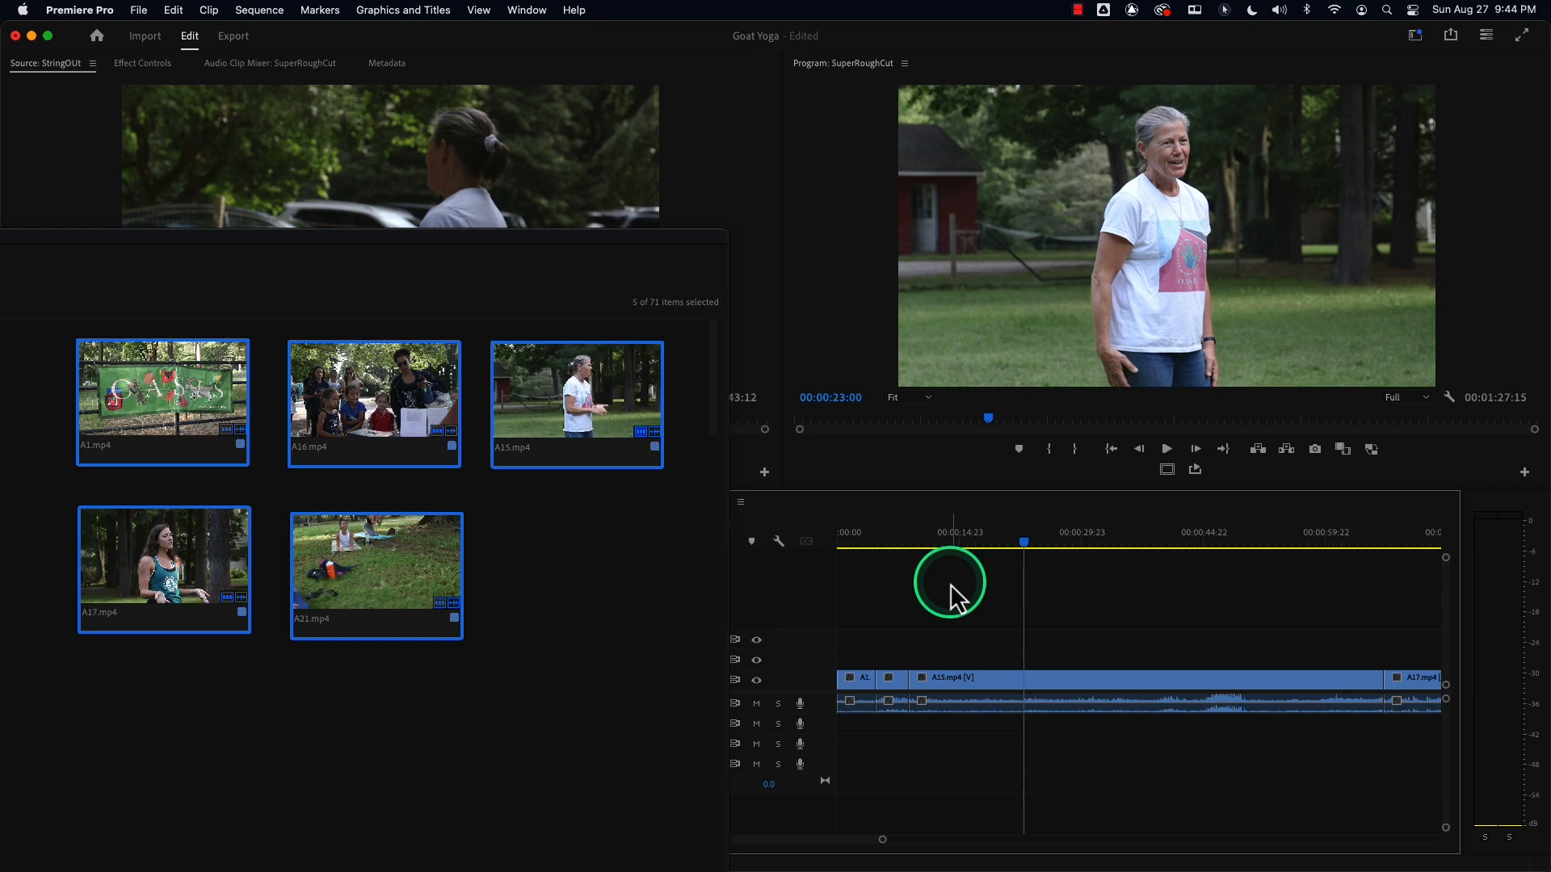
# Move, scroll through and resize the floating BRoll bin window to see the remaining clips.
pyautogui.moveTo(288, 235); pyautogui.dragTo(719, 120)
pyautogui.rightClick(720, 120)
pyautogui.click(453, 465)
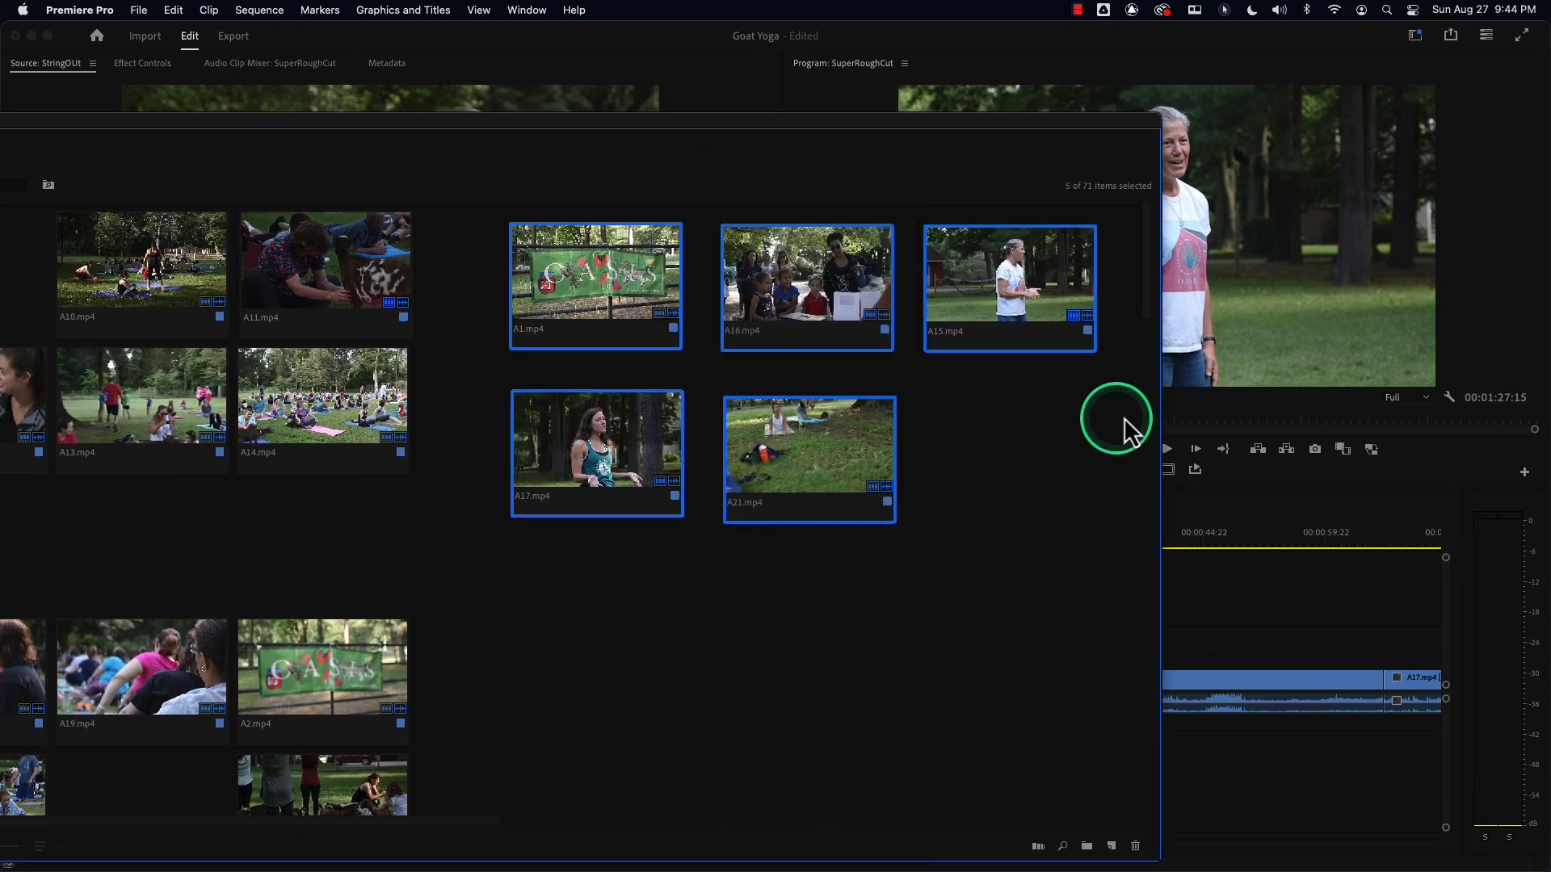
pyautogui.moveTo(1142, 278); pyautogui.dragTo(1142, 368)
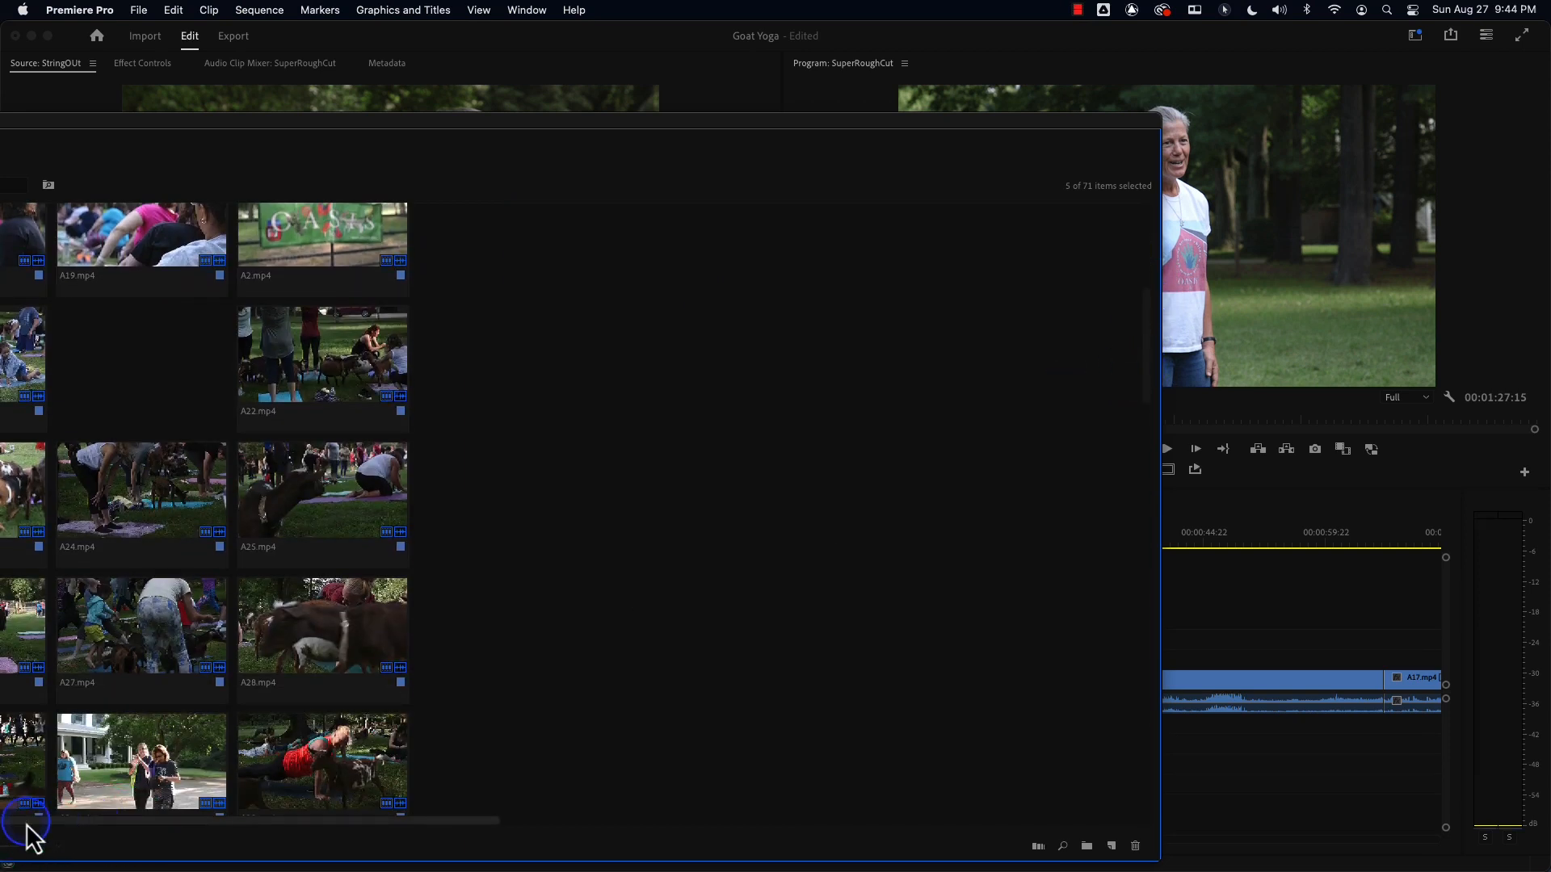
pyautogui.moveTo(1159, 648); pyautogui.dragTo(452, 648)
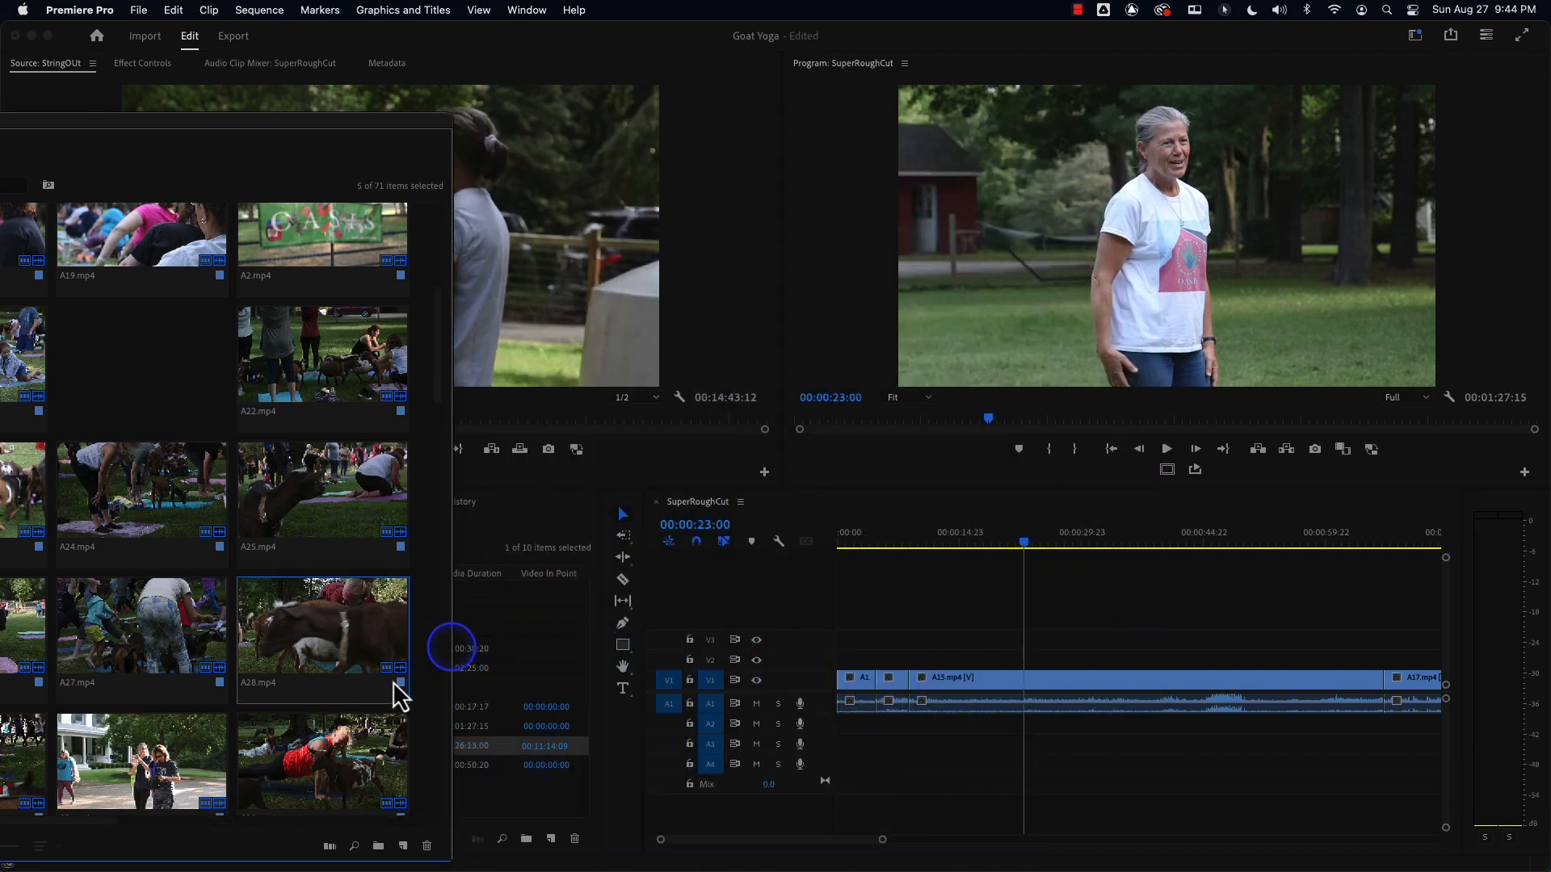
pyautogui.moveTo(242, 121); pyautogui.dragTo(594, 133)
pyautogui.click(523, 390)
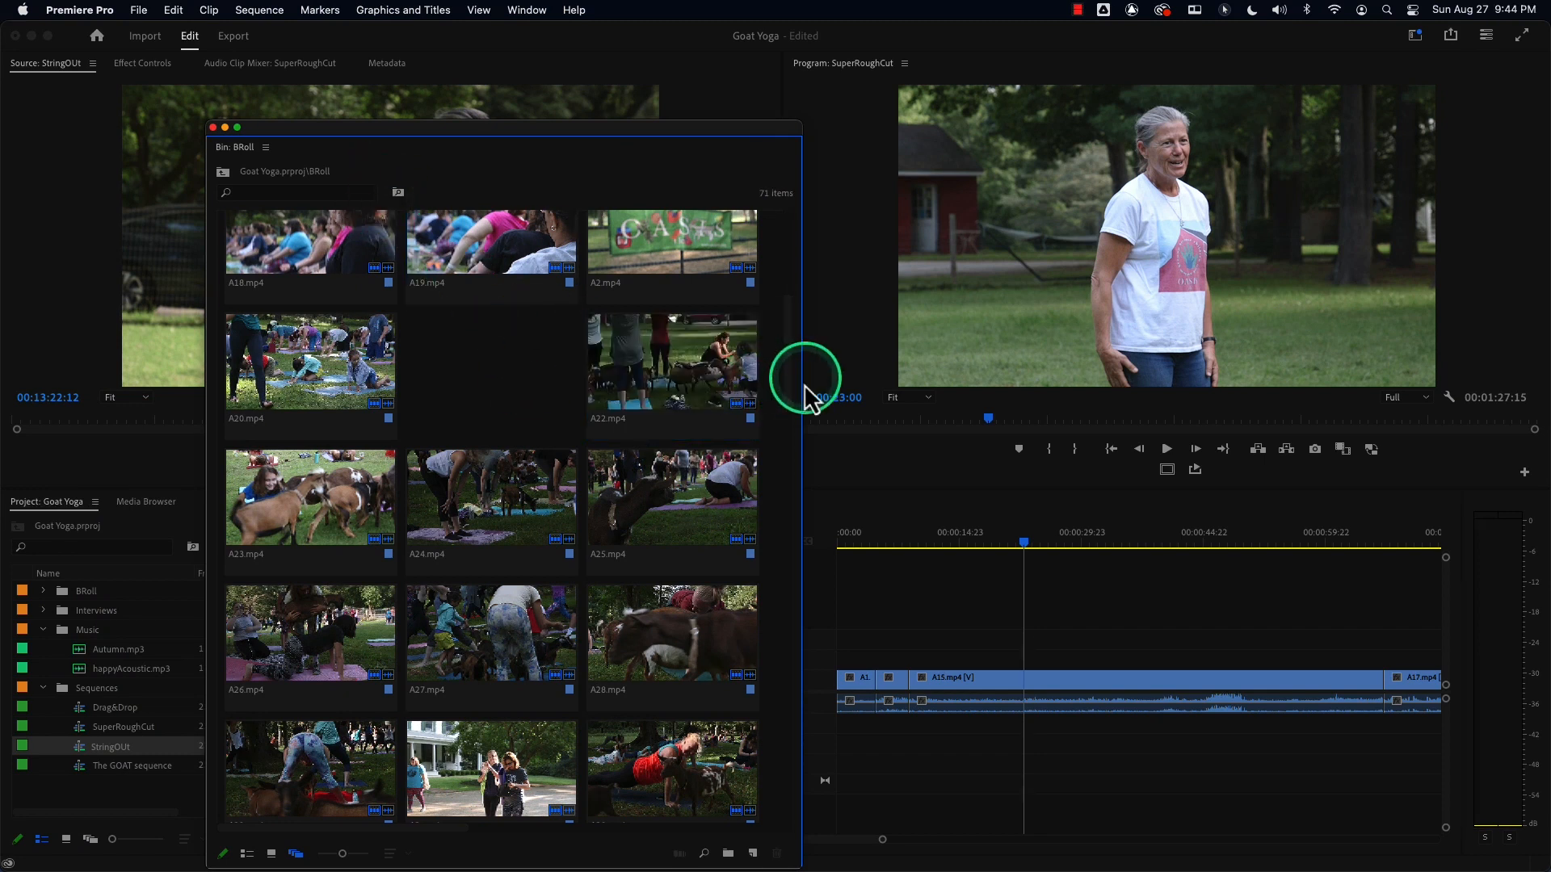
# Switch the BRoll bin to List view, close the bin window, and return SuperRoughCut's playhead to the start.
pyautogui.click(246, 853)
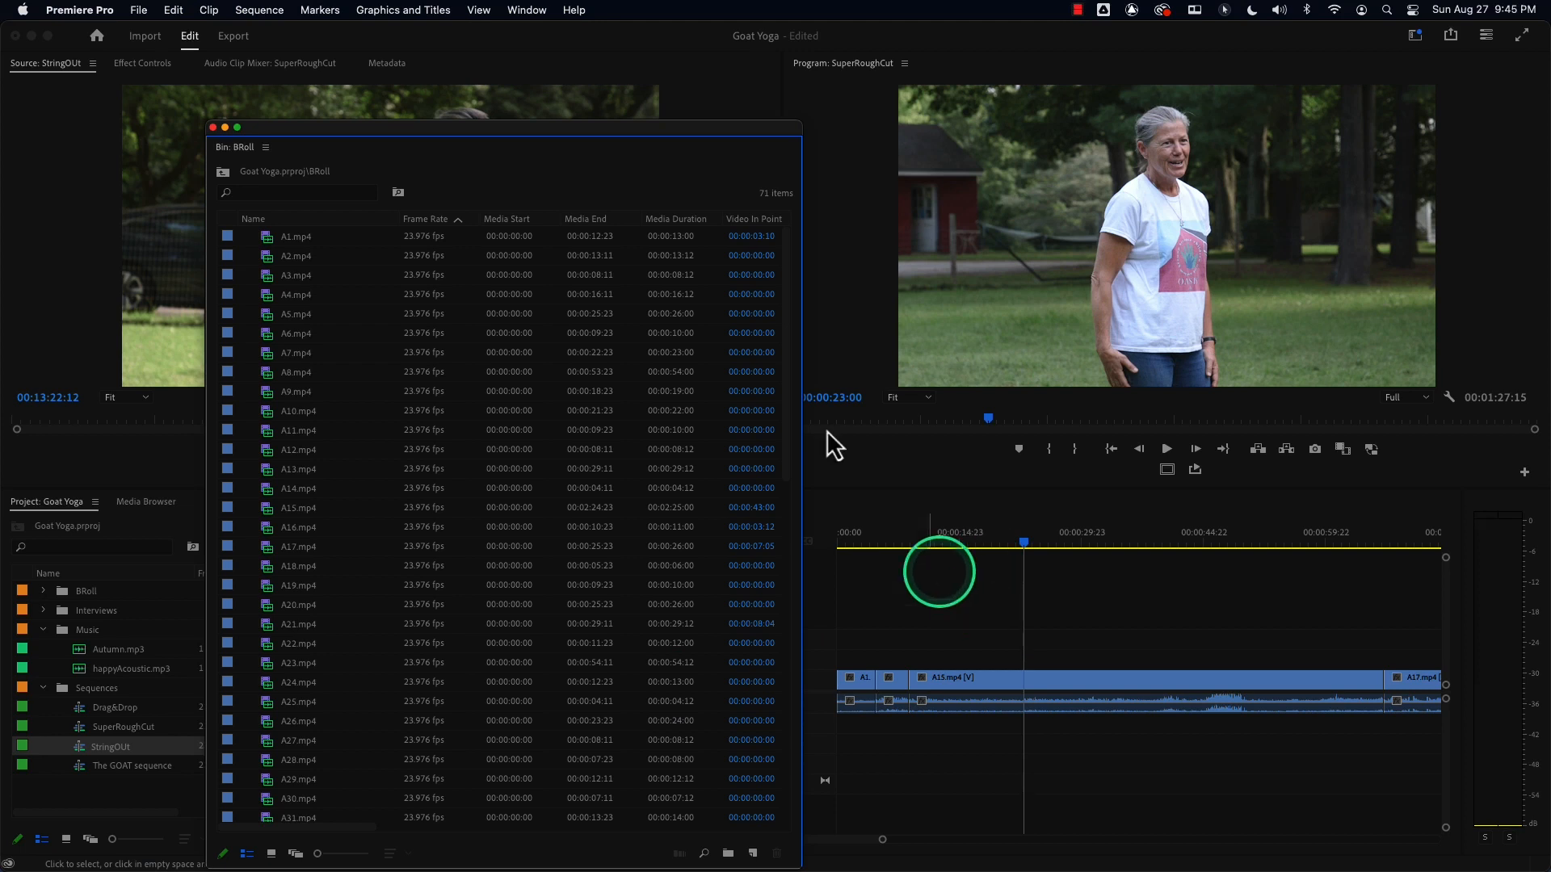
pyautogui.click(213, 127)
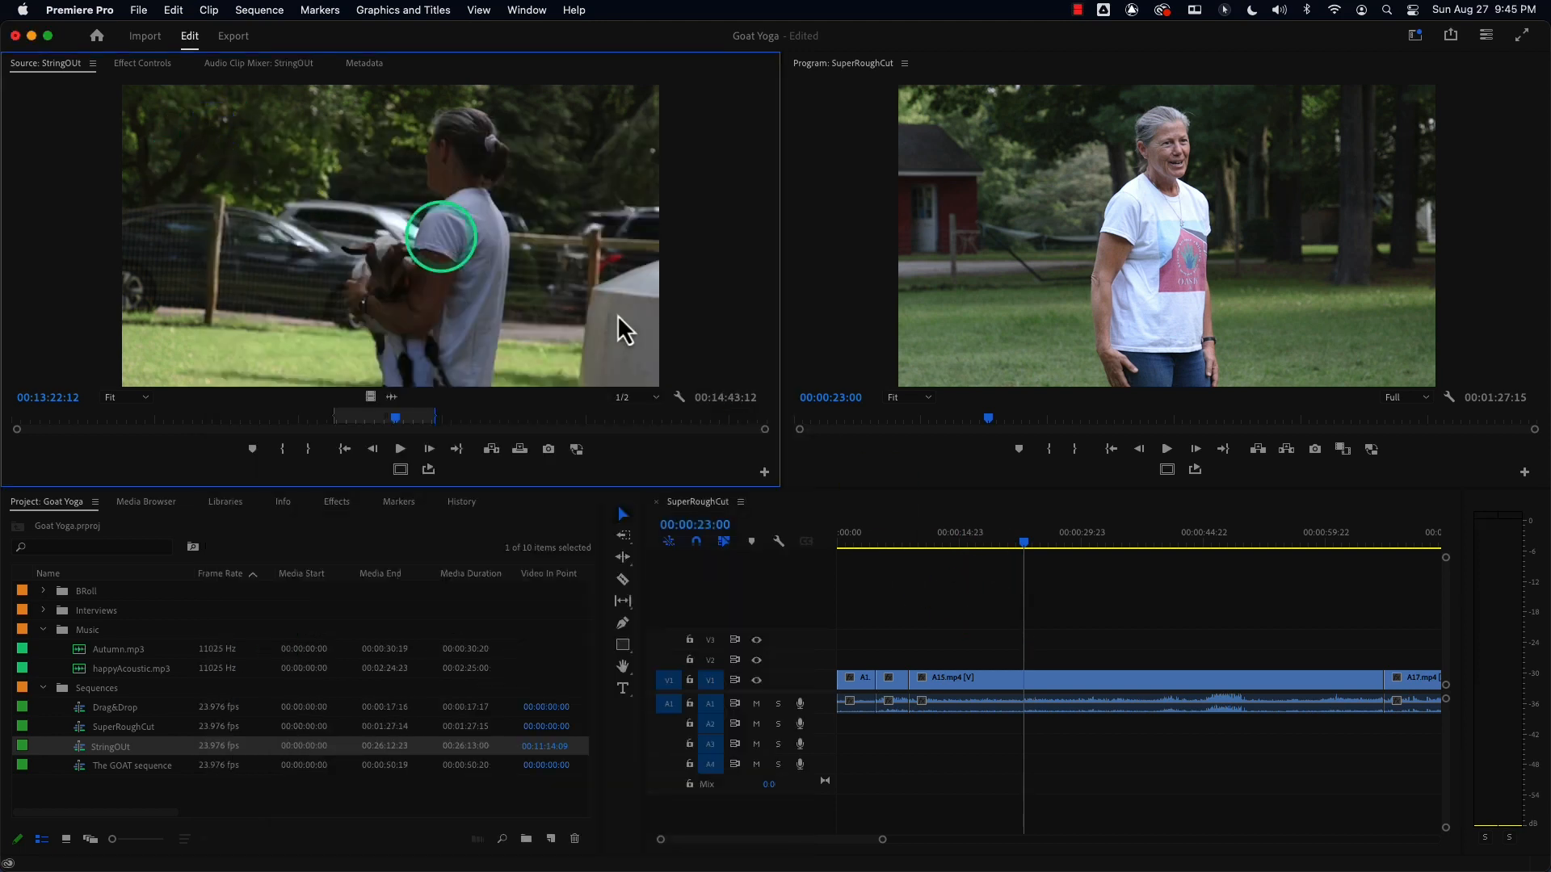
pyautogui.click(868, 539)
pyautogui.moveTo(868, 540); pyautogui.dragTo(805, 549)
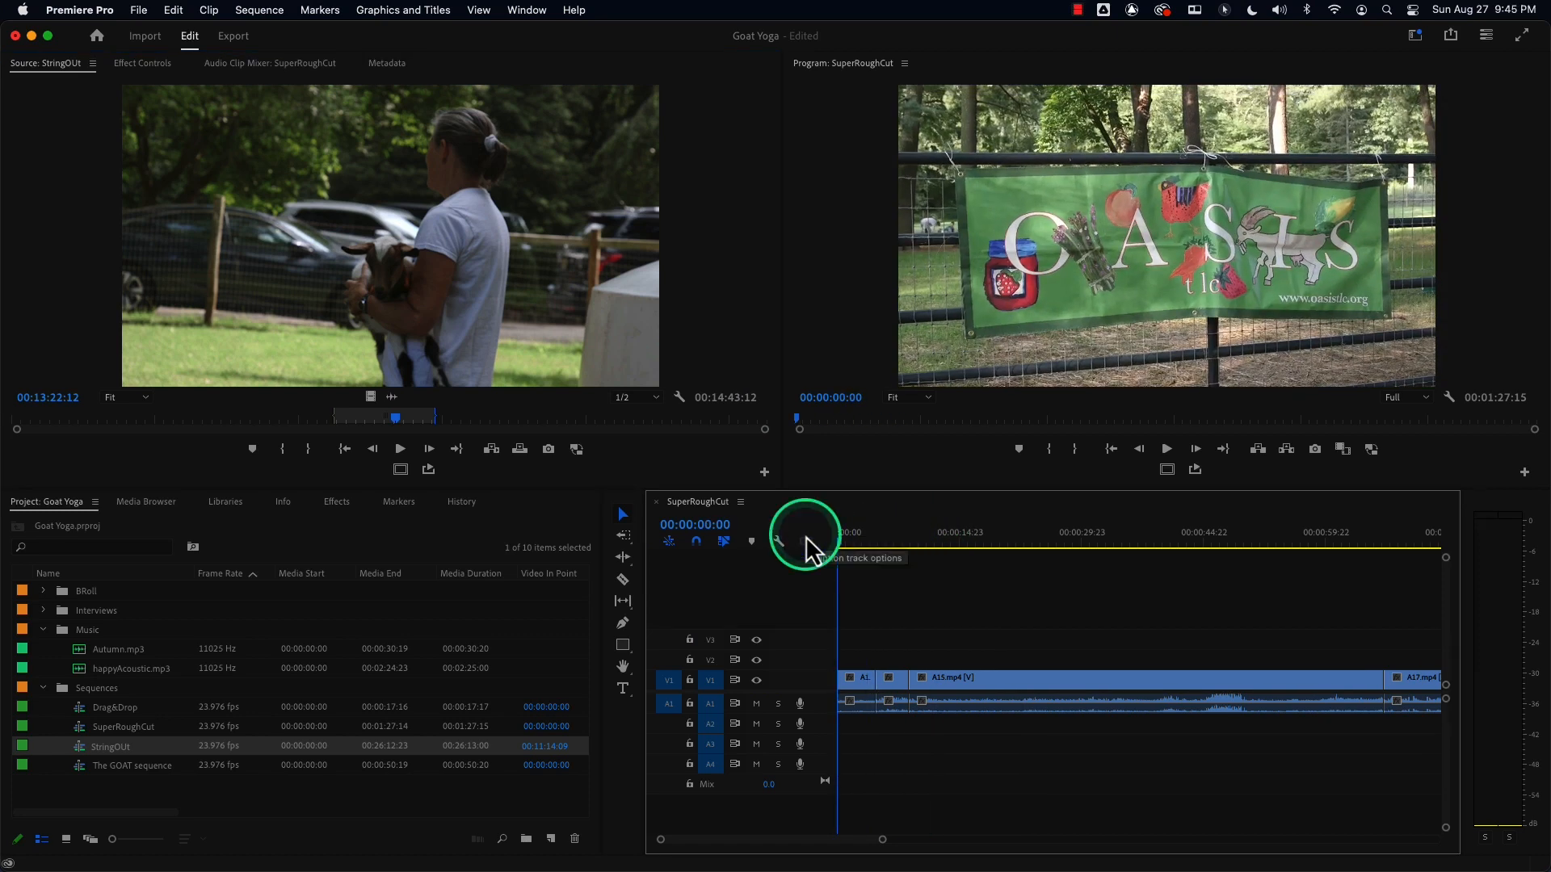